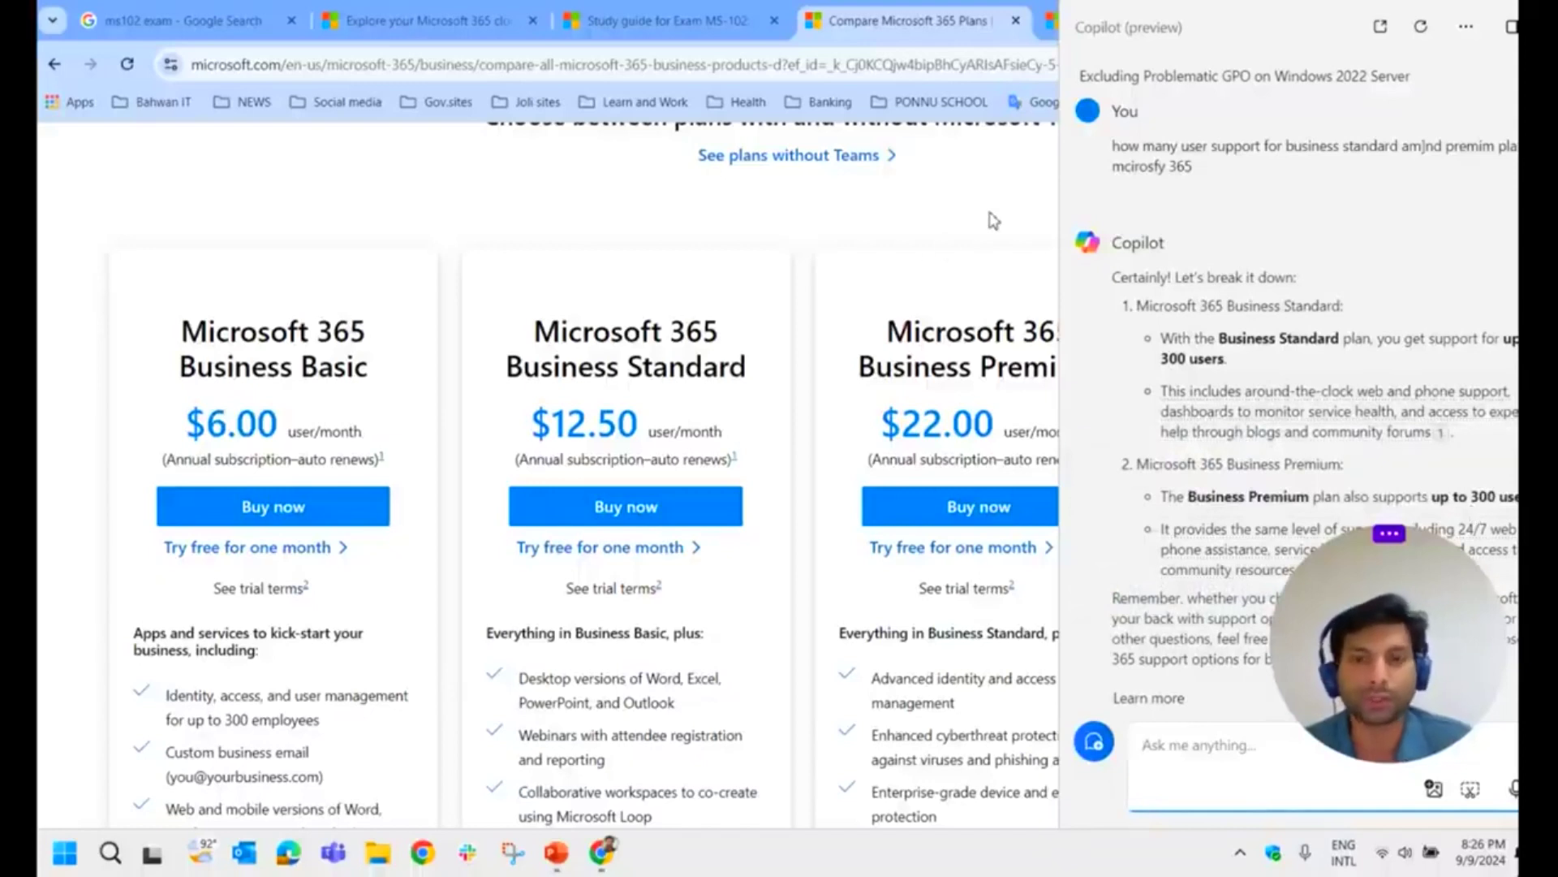
Step: Close the Copilot panel and view enterprise pricing: E3 $33.75, E5 $54.75, F3 $8.00
{"action": "key", "text": "super+c"}
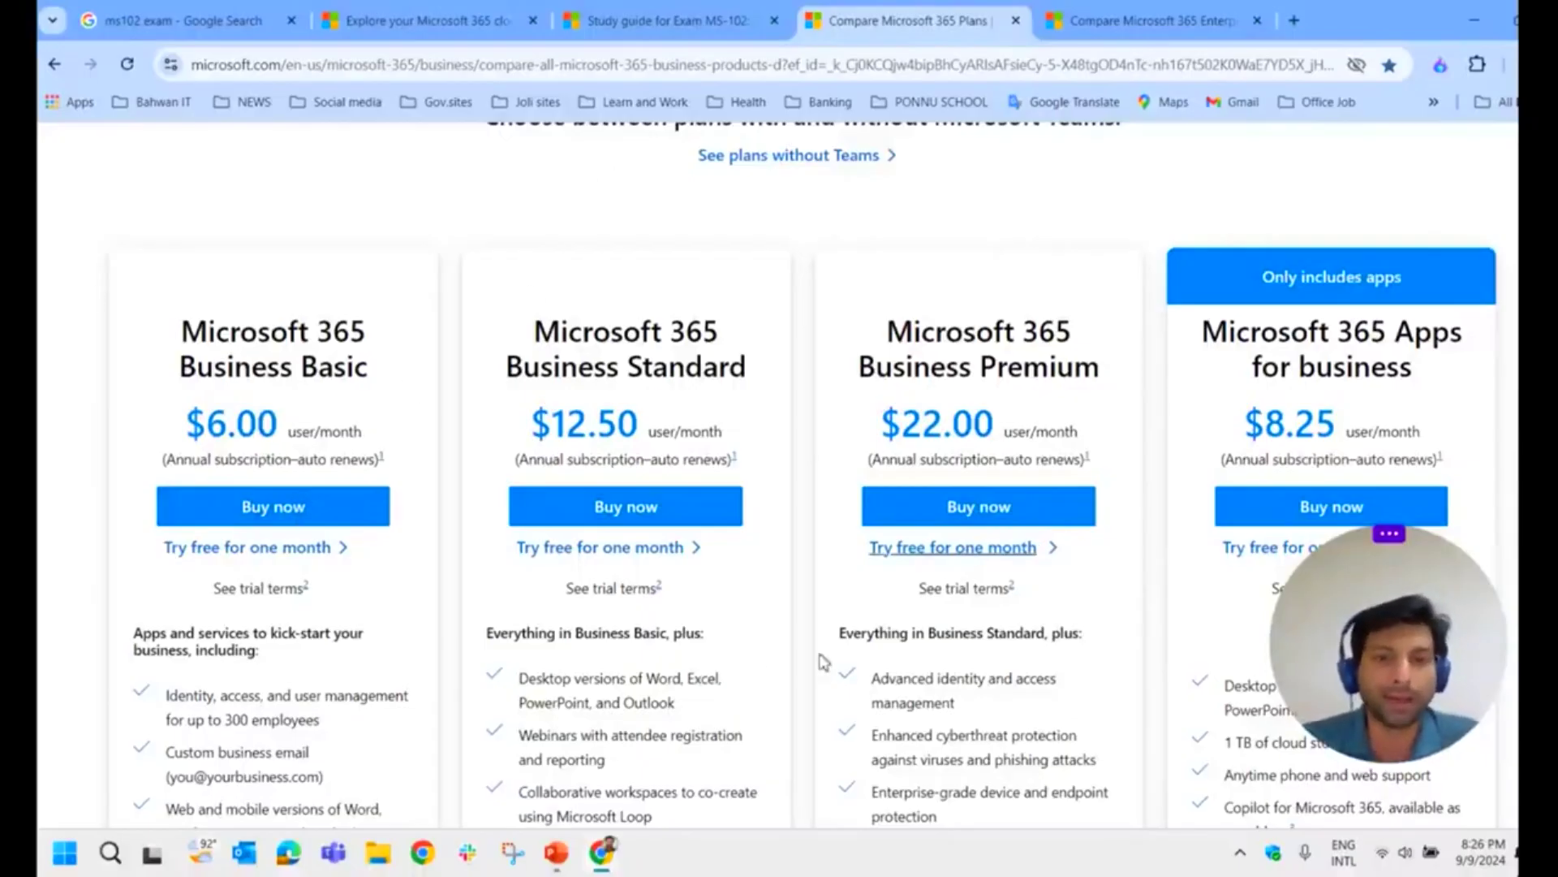
{"action": "scroll", "coordinate": [985, 584], "scroll_direction": "down", "scroll_amount": 2}
{"action": "scroll", "coordinate": [296, 370], "scroll_direction": "up", "scroll_amount": 2}
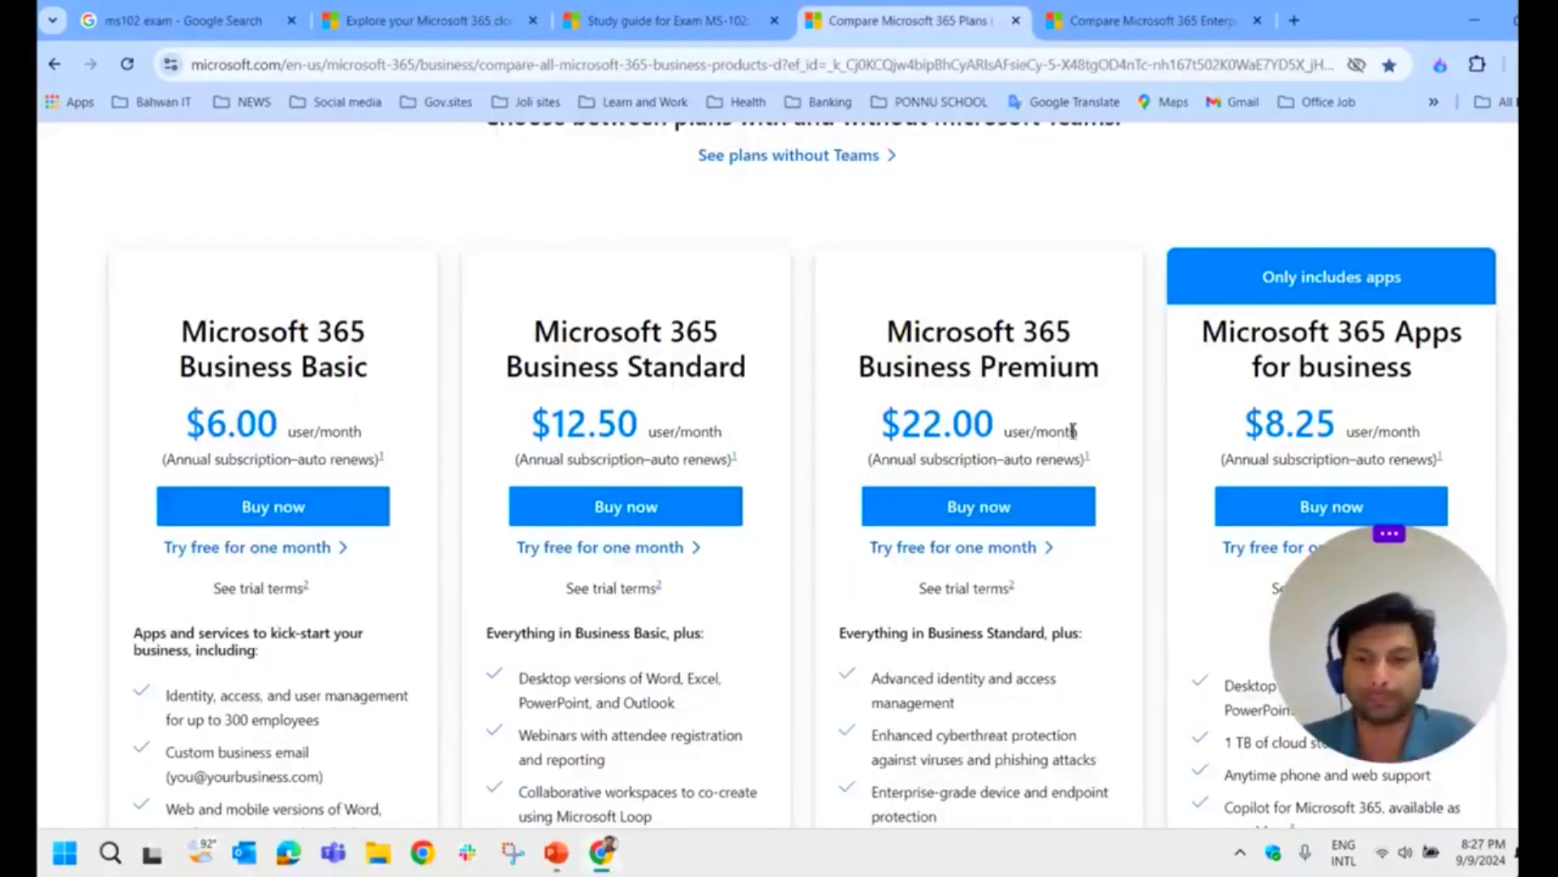
{"action": "scroll", "coordinate": [1073, 431], "scroll_direction": "up", "scroll_amount": 2}
{"action": "left_click", "coordinate": [1128, 24]}
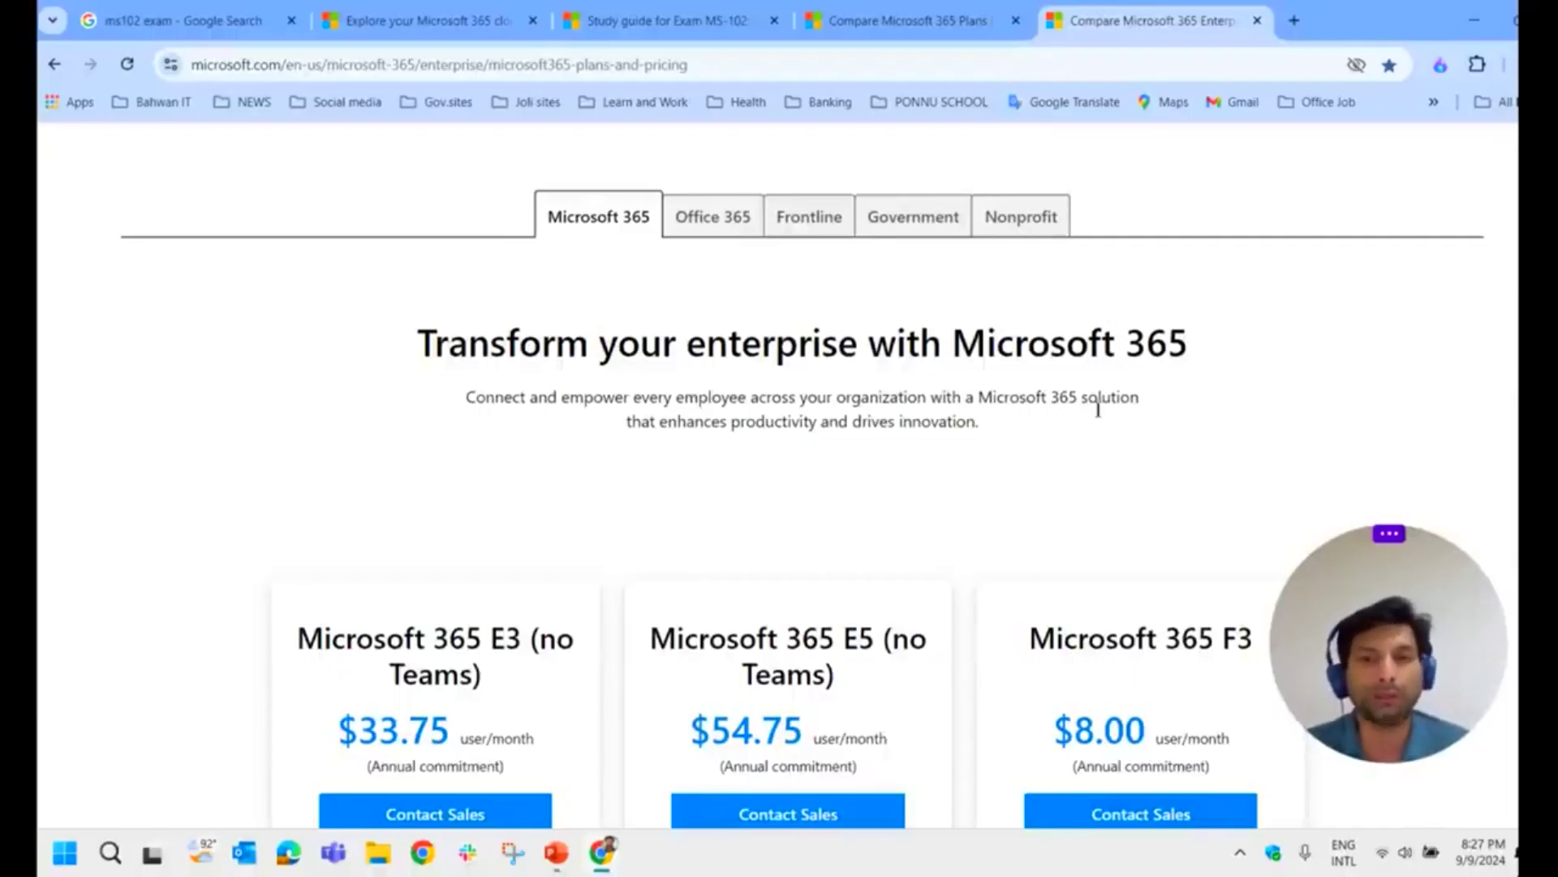
{"action": "scroll", "coordinate": [1099, 414], "scroll_direction": "down", "scroll_amount": 1}
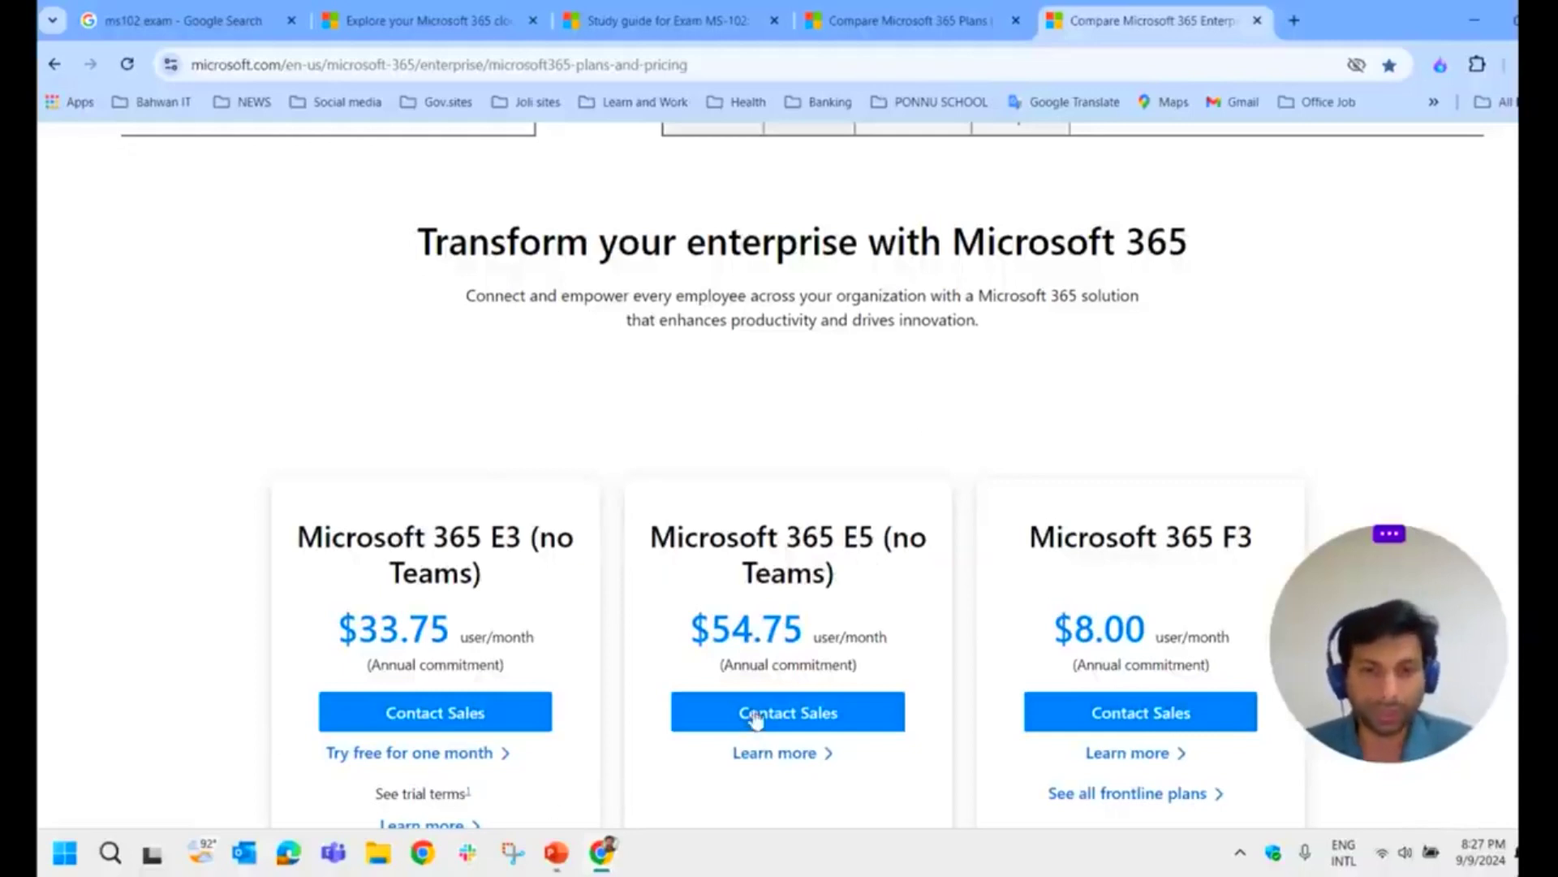
{"action": "scroll", "coordinate": [812, 643], "scroll_direction": "down", "scroll_amount": 1}
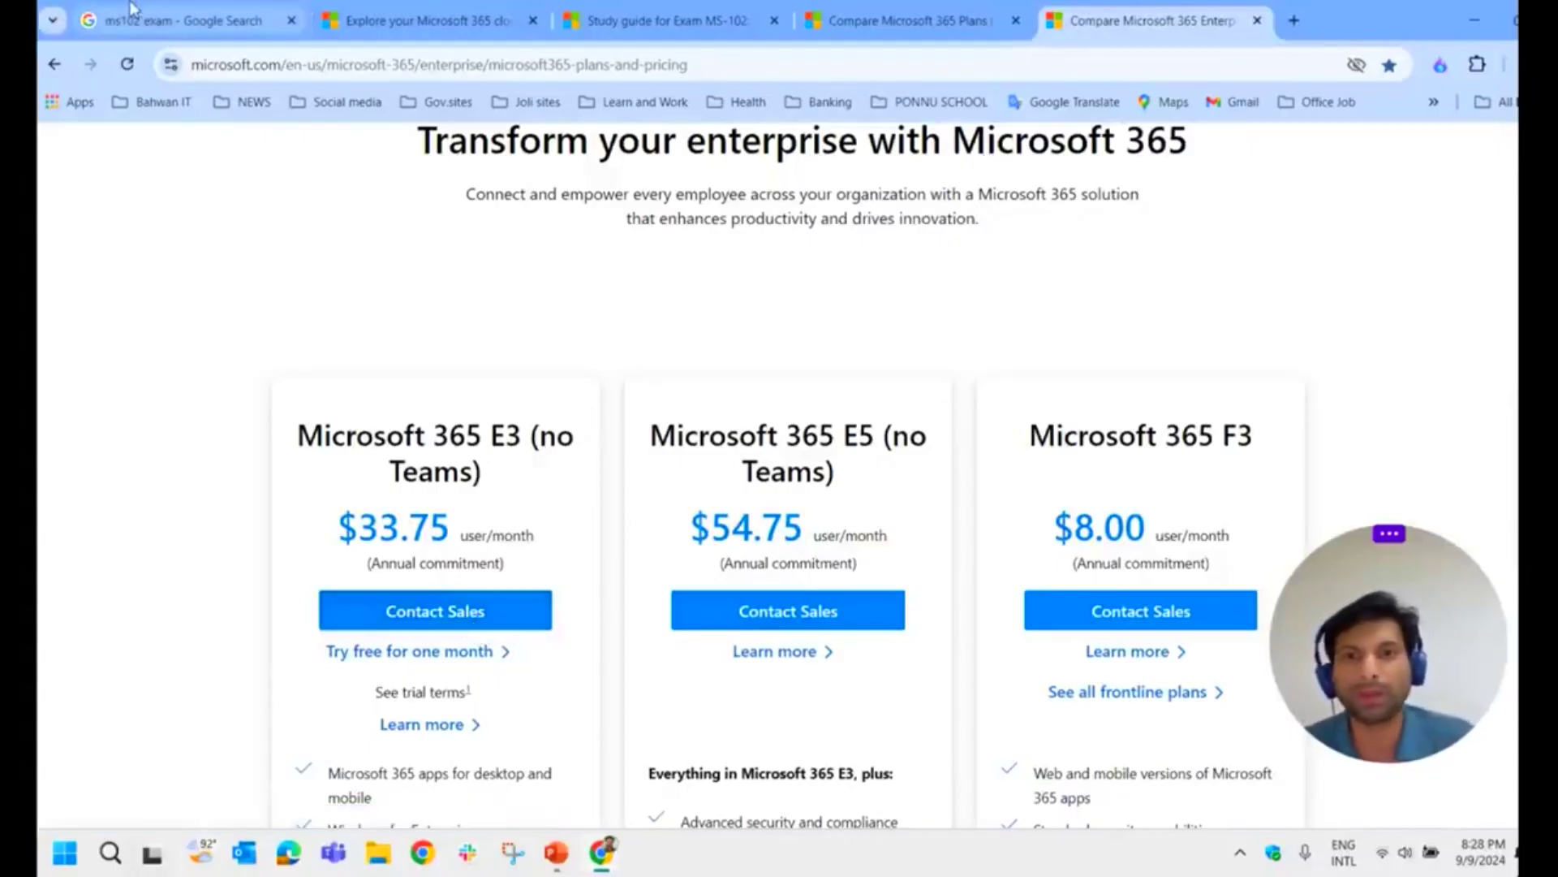
Step: Start the one-month Business Standard free trial and bring up its signup tab
{"action": "left_click", "coordinate": [859, 16]}
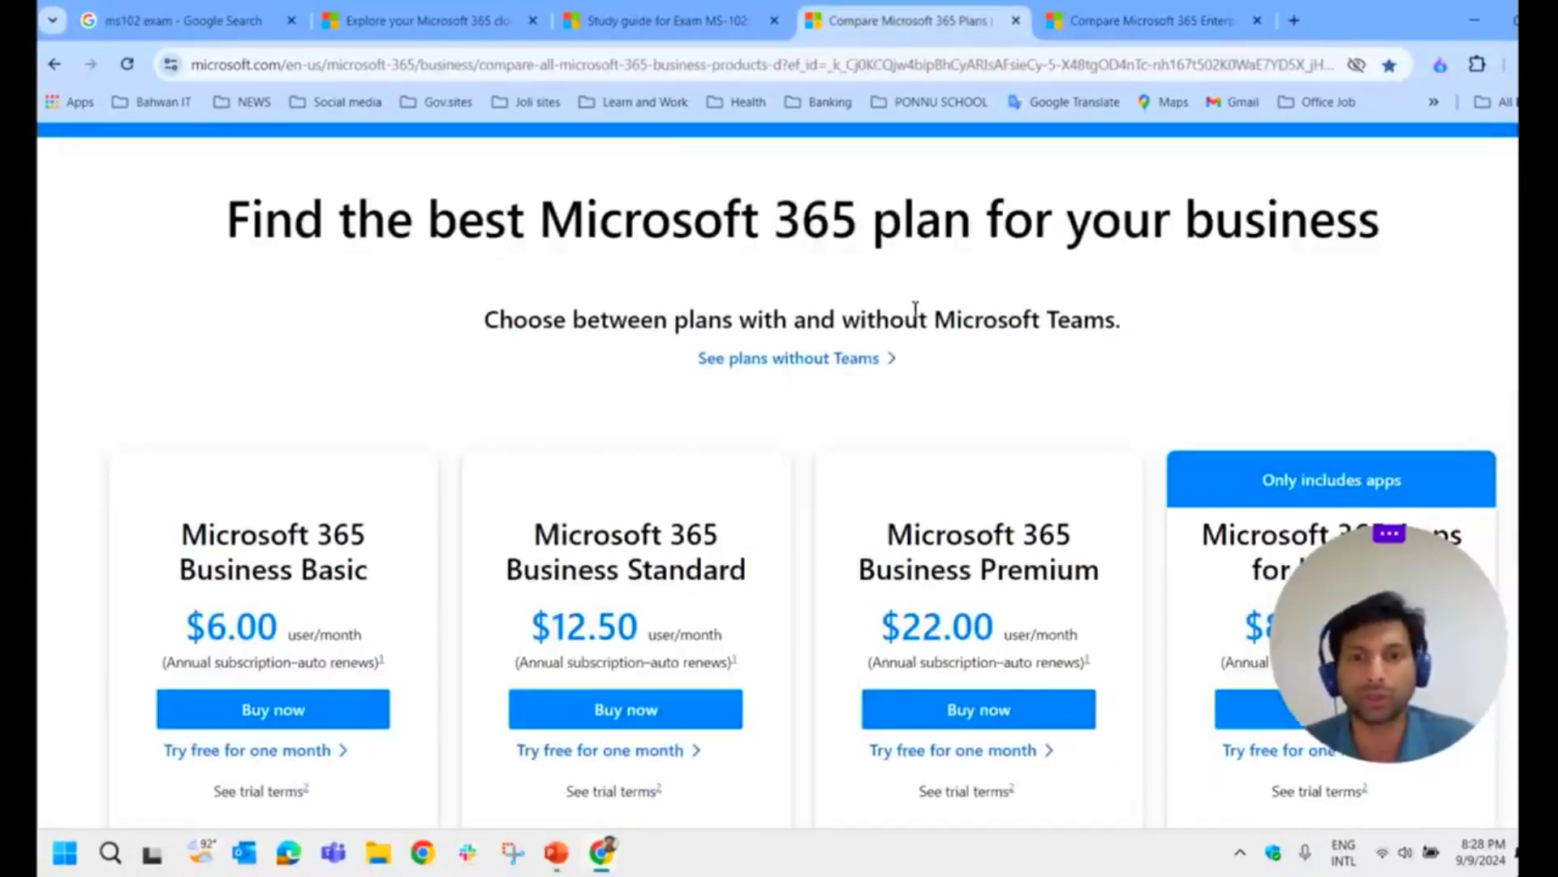
{"action": "scroll", "coordinate": [1274, 404], "scroll_direction": "down", "scroll_amount": 1}
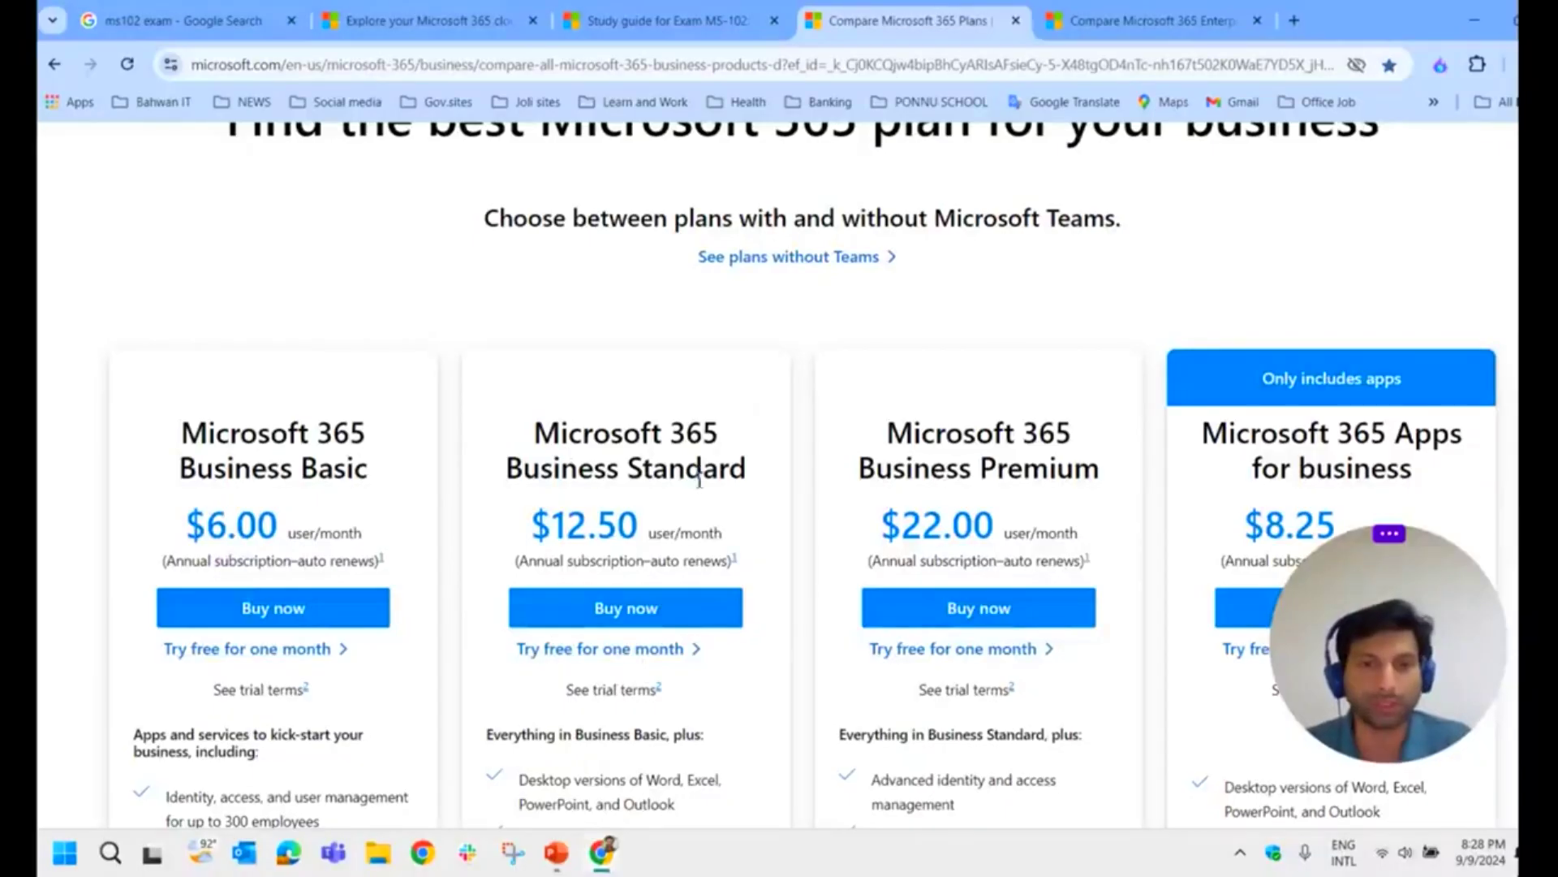
{"action": "left_click", "coordinate": [609, 654]}
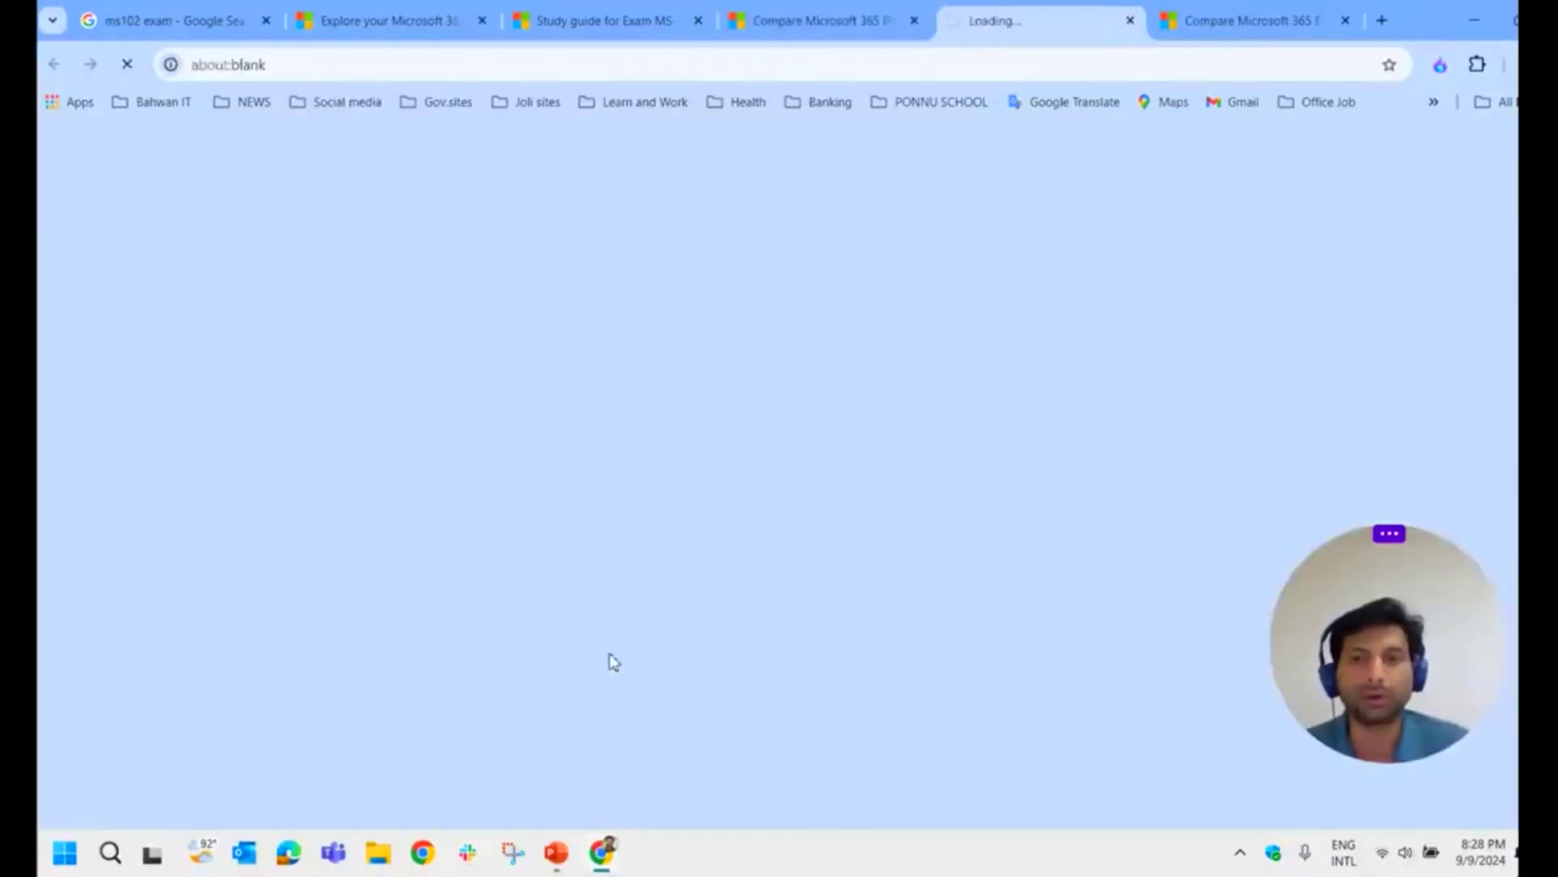
{"action": "left_click", "coordinate": [848, 21]}
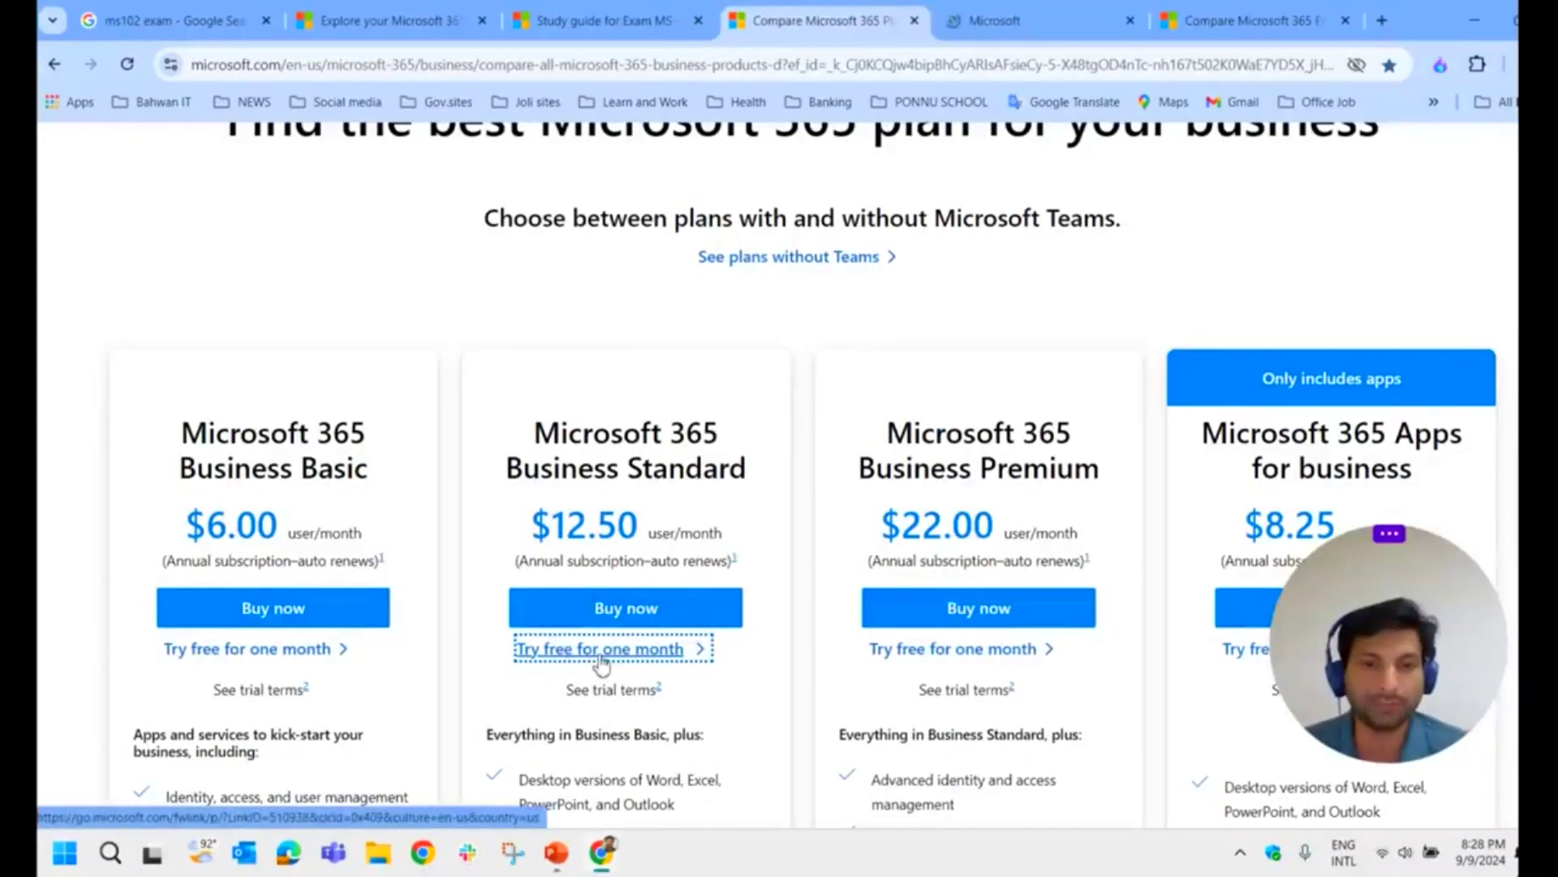
{"action": "left_click", "coordinate": [1010, 31]}
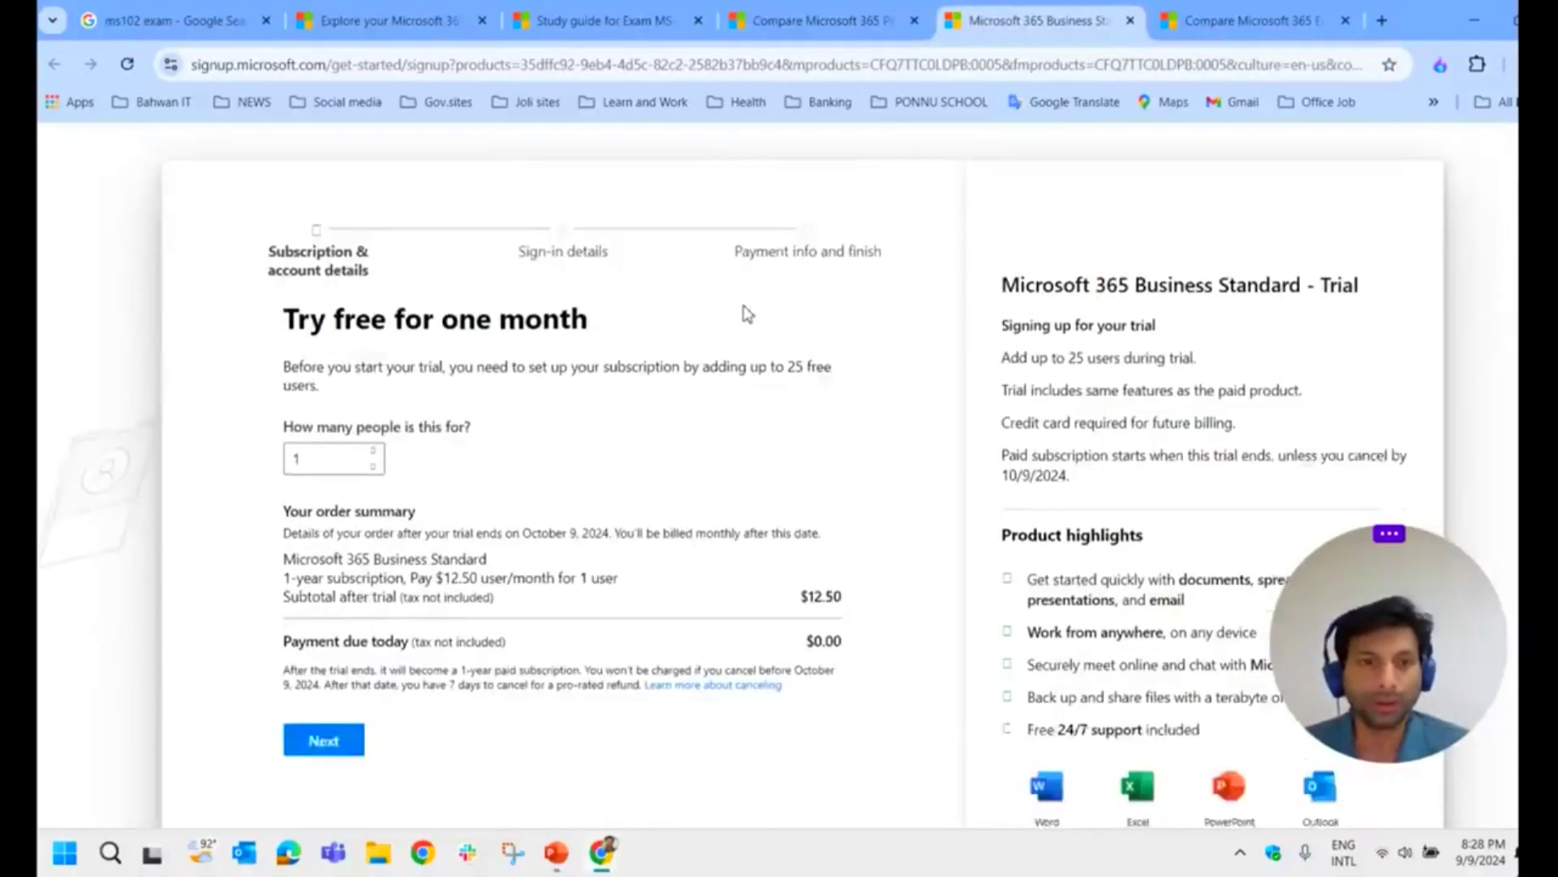
Step: Dismiss the Ask an expert popup and continue the trial for 1 user
{"action": "scroll", "coordinate": [747, 314], "scroll_direction": "down", "scroll_amount": 1}
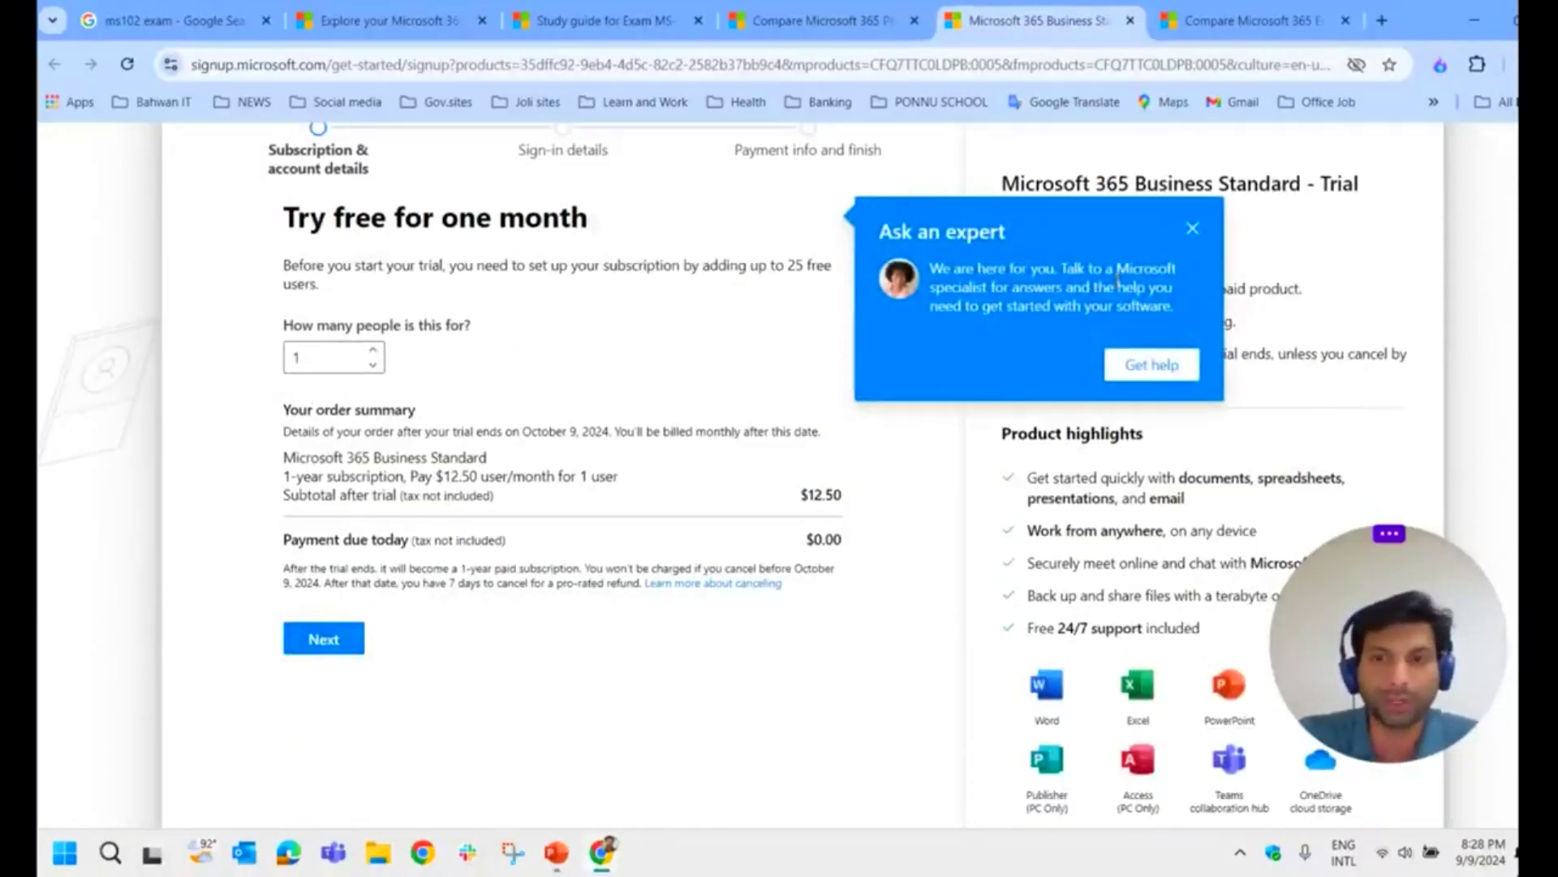
{"action": "left_click", "coordinate": [1193, 228]}
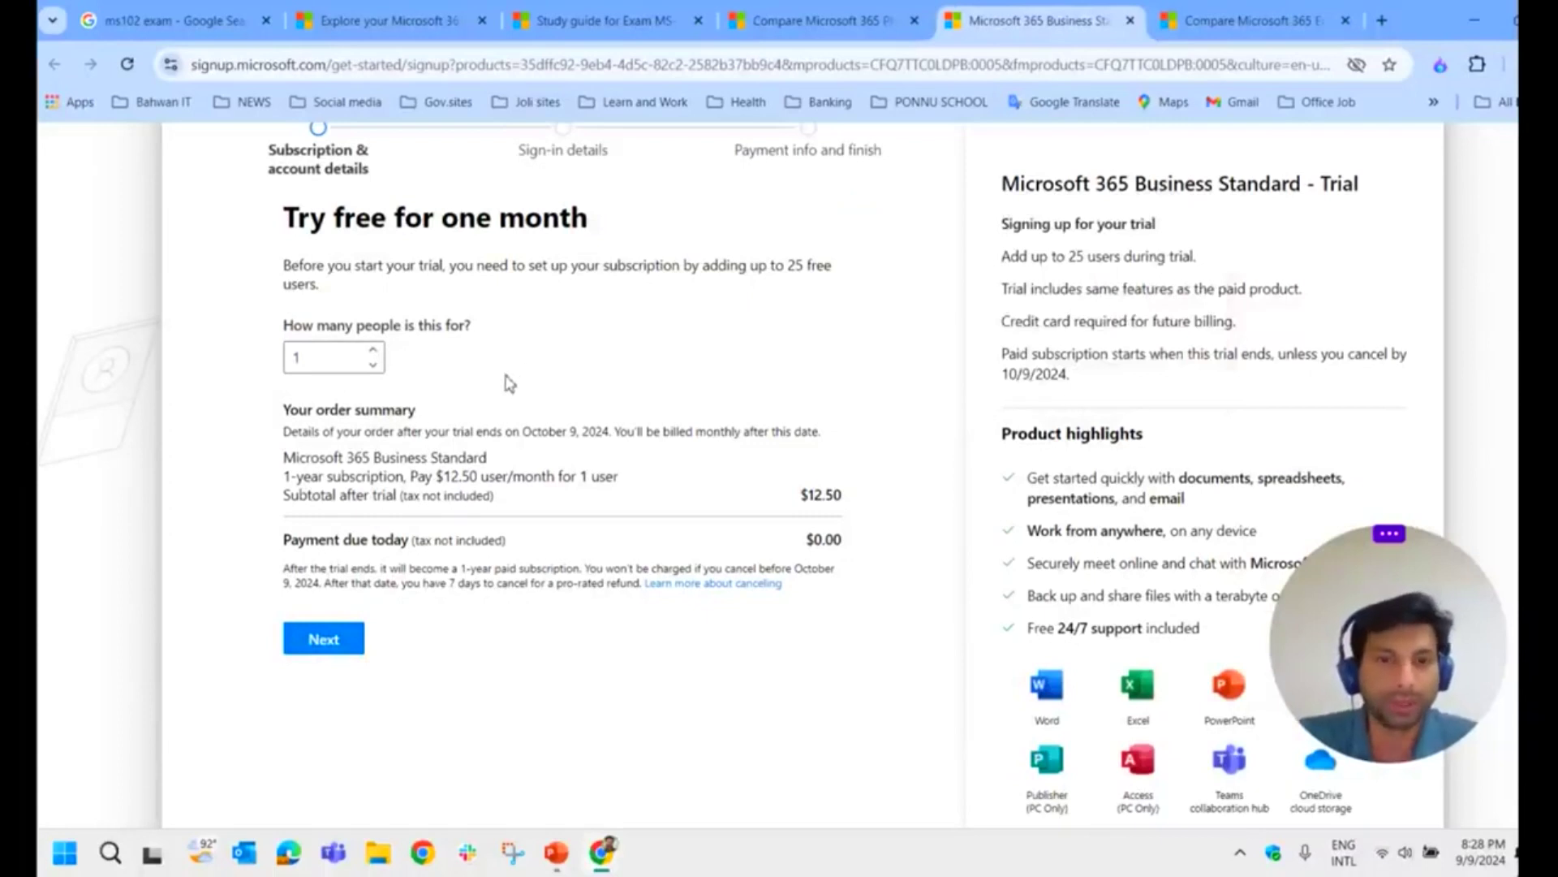
{"action": "left_click", "coordinate": [344, 647]}
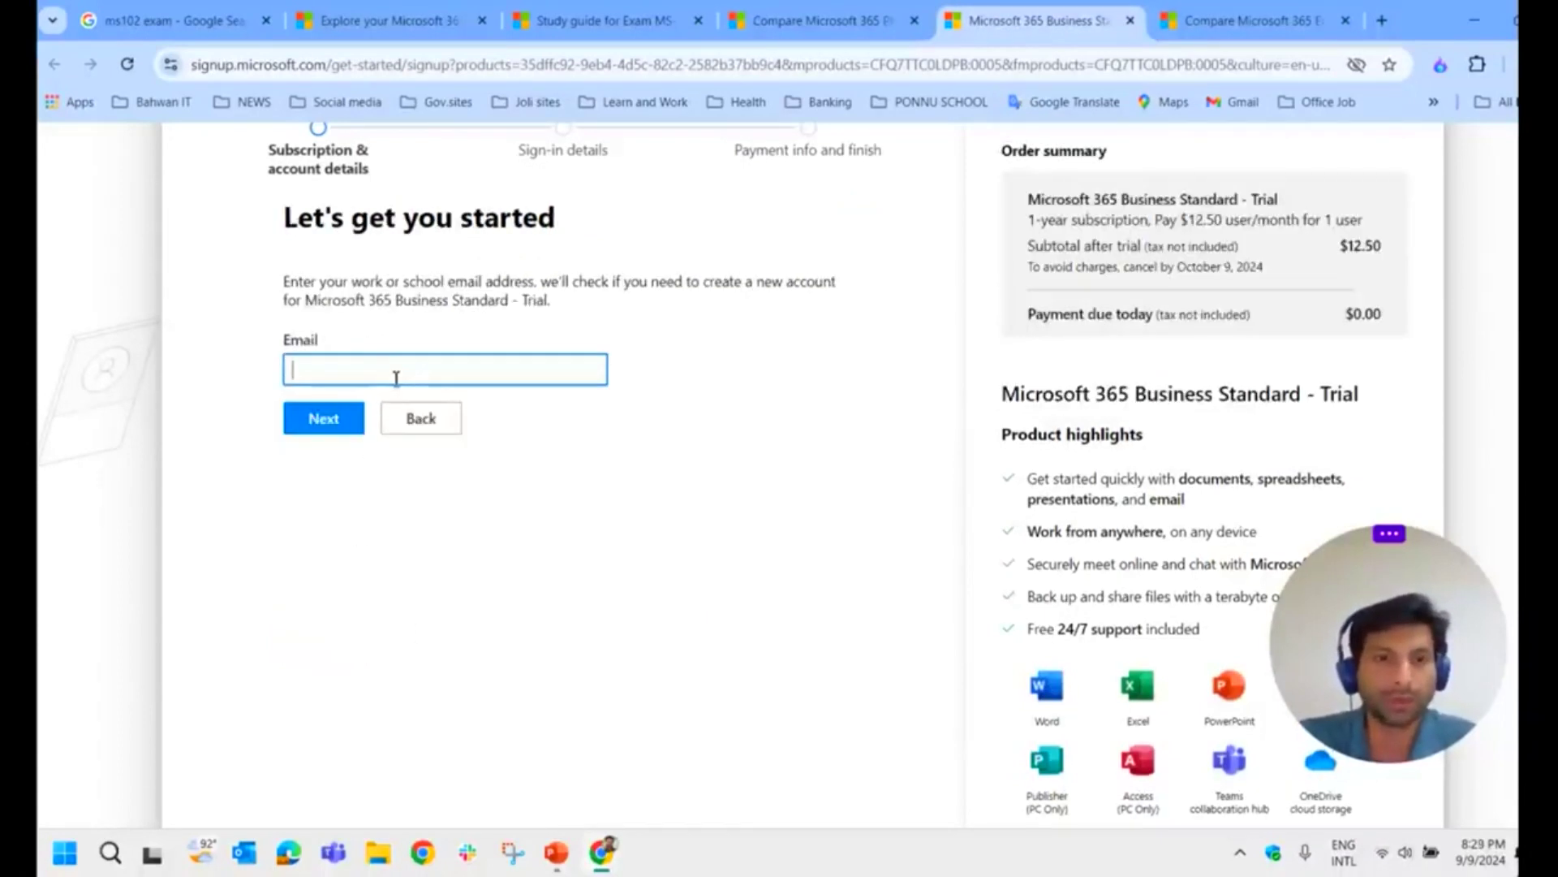
Step: Enter the work email address and submit it, prompting creation of a new account
{"action": "left_click", "coordinate": [316, 424]}
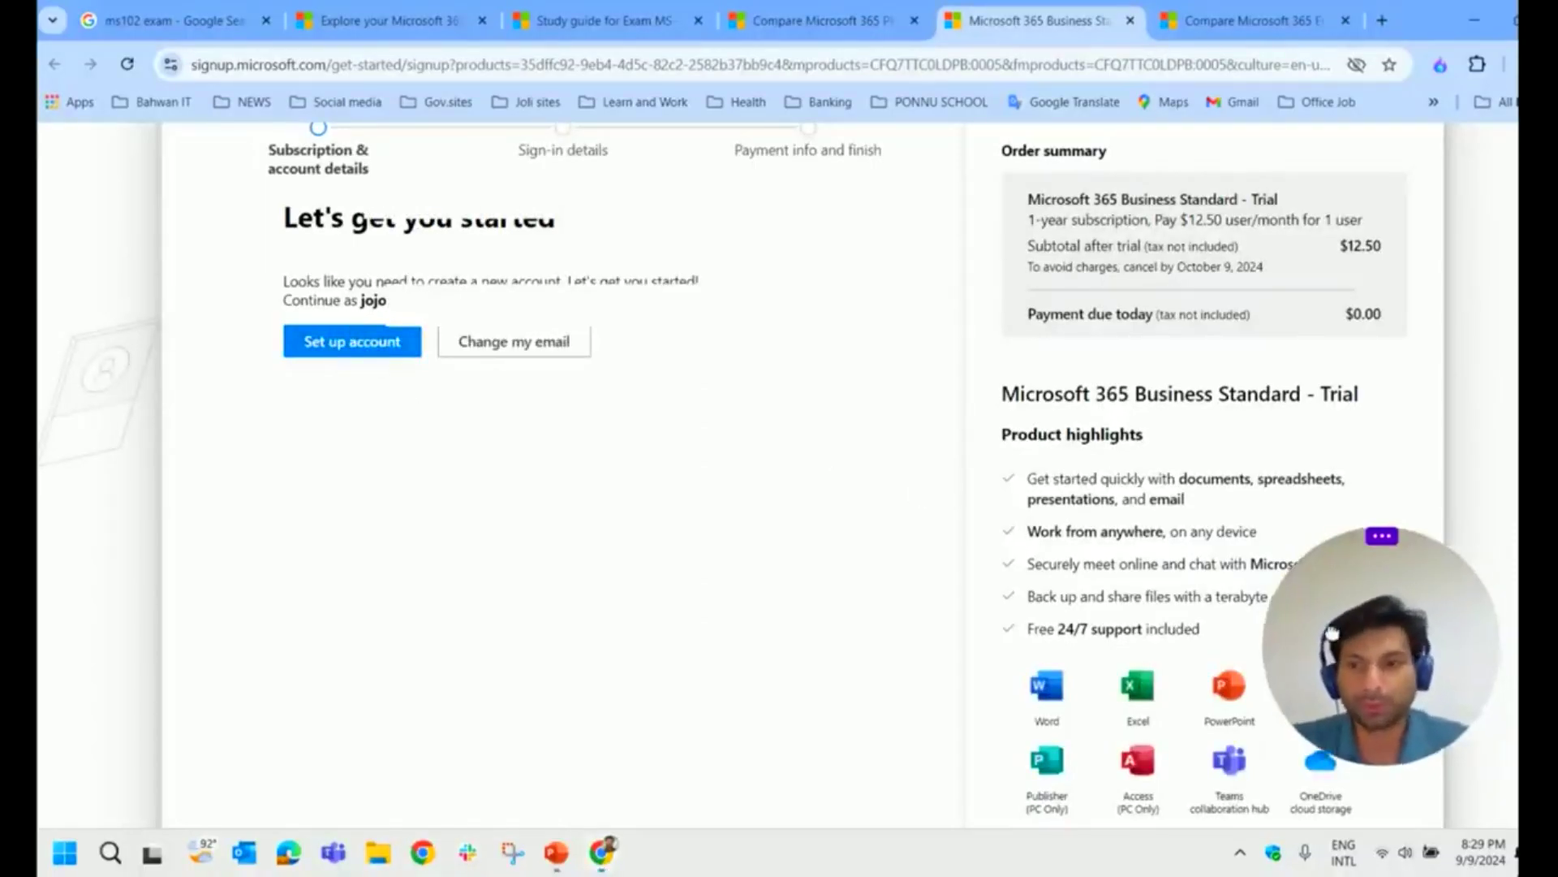
{"action": "left_click_drag", "start_coordinate": [1364, 625], "coordinate": [535, 663]}
{"action": "scroll", "coordinate": [1323, 640], "scroll_direction": "down", "scroll_amount": 1}
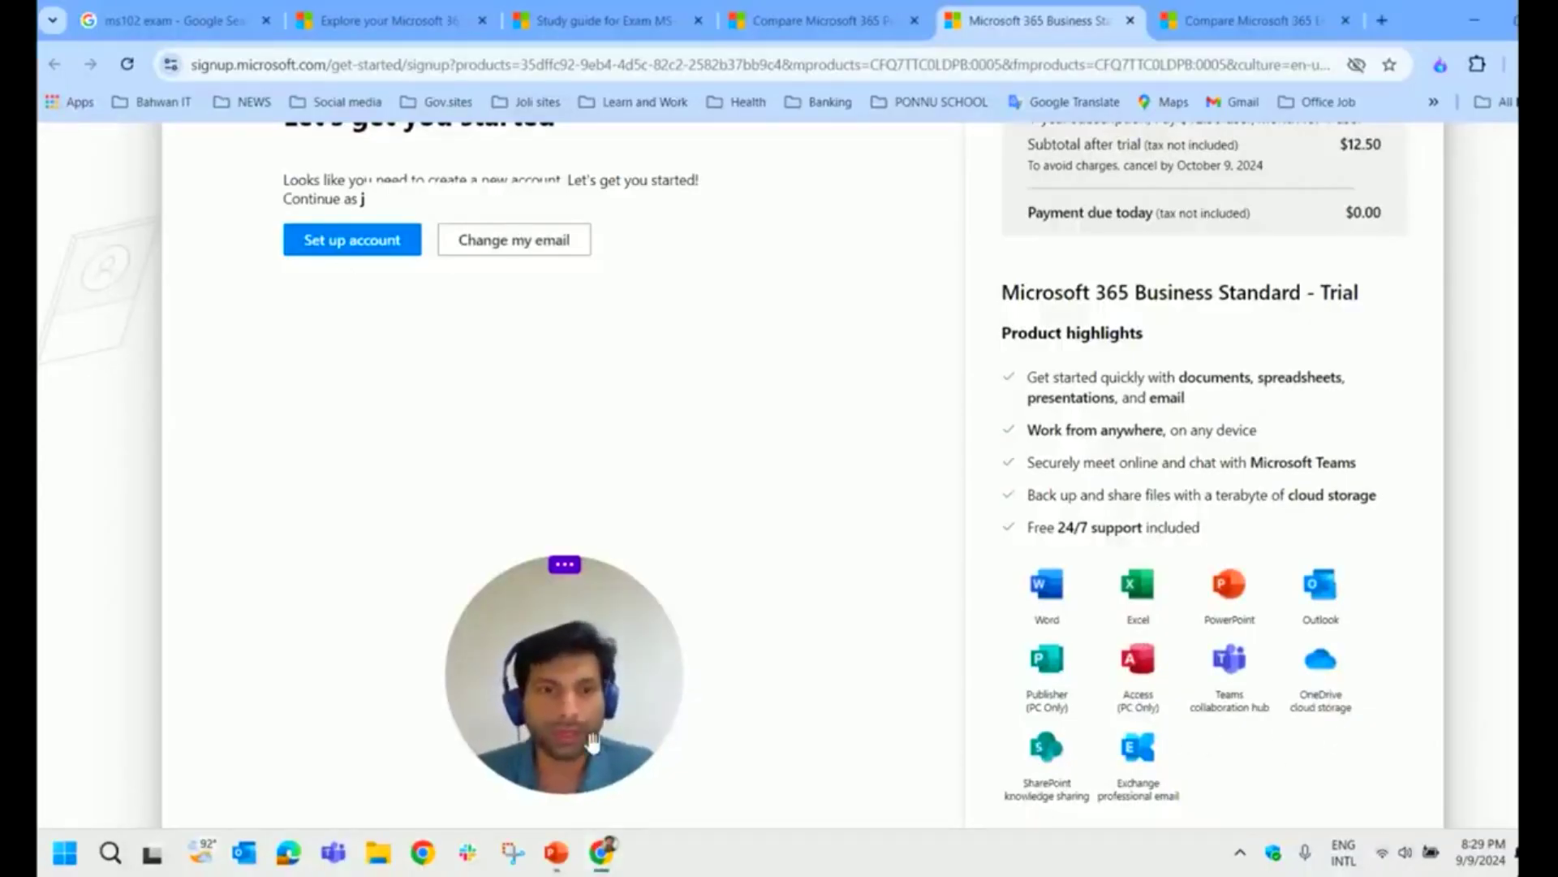
{"action": "left_click_drag", "start_coordinate": [633, 743], "coordinate": [1181, 761]}
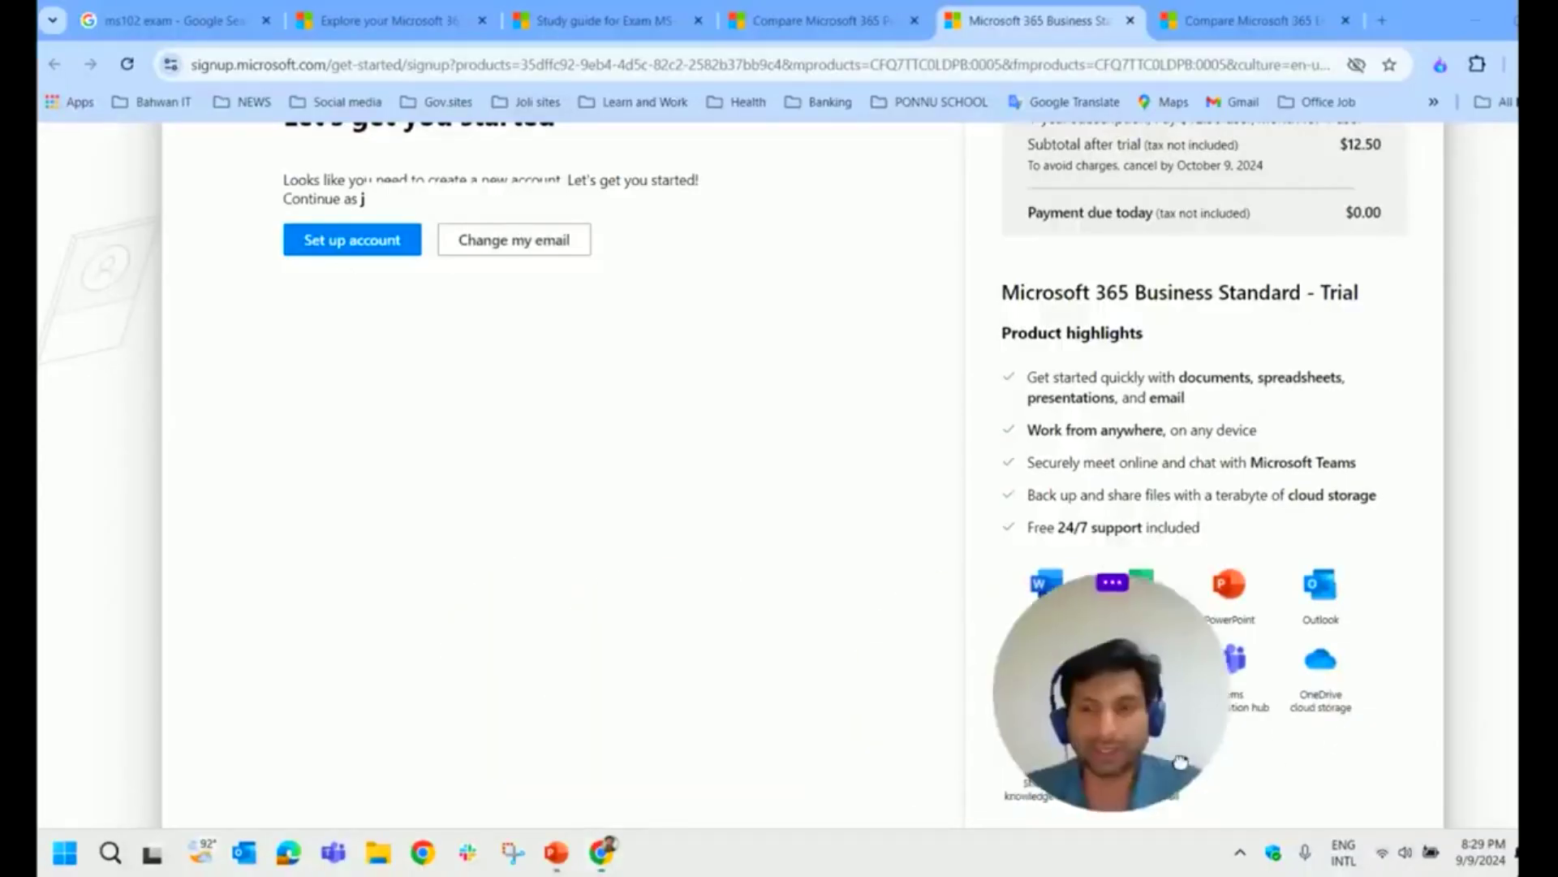
Step: Begin a new account, entering the first name and the company name
{"action": "left_click", "coordinate": [341, 241]}
{"action": "left_click", "coordinate": [421, 220]}
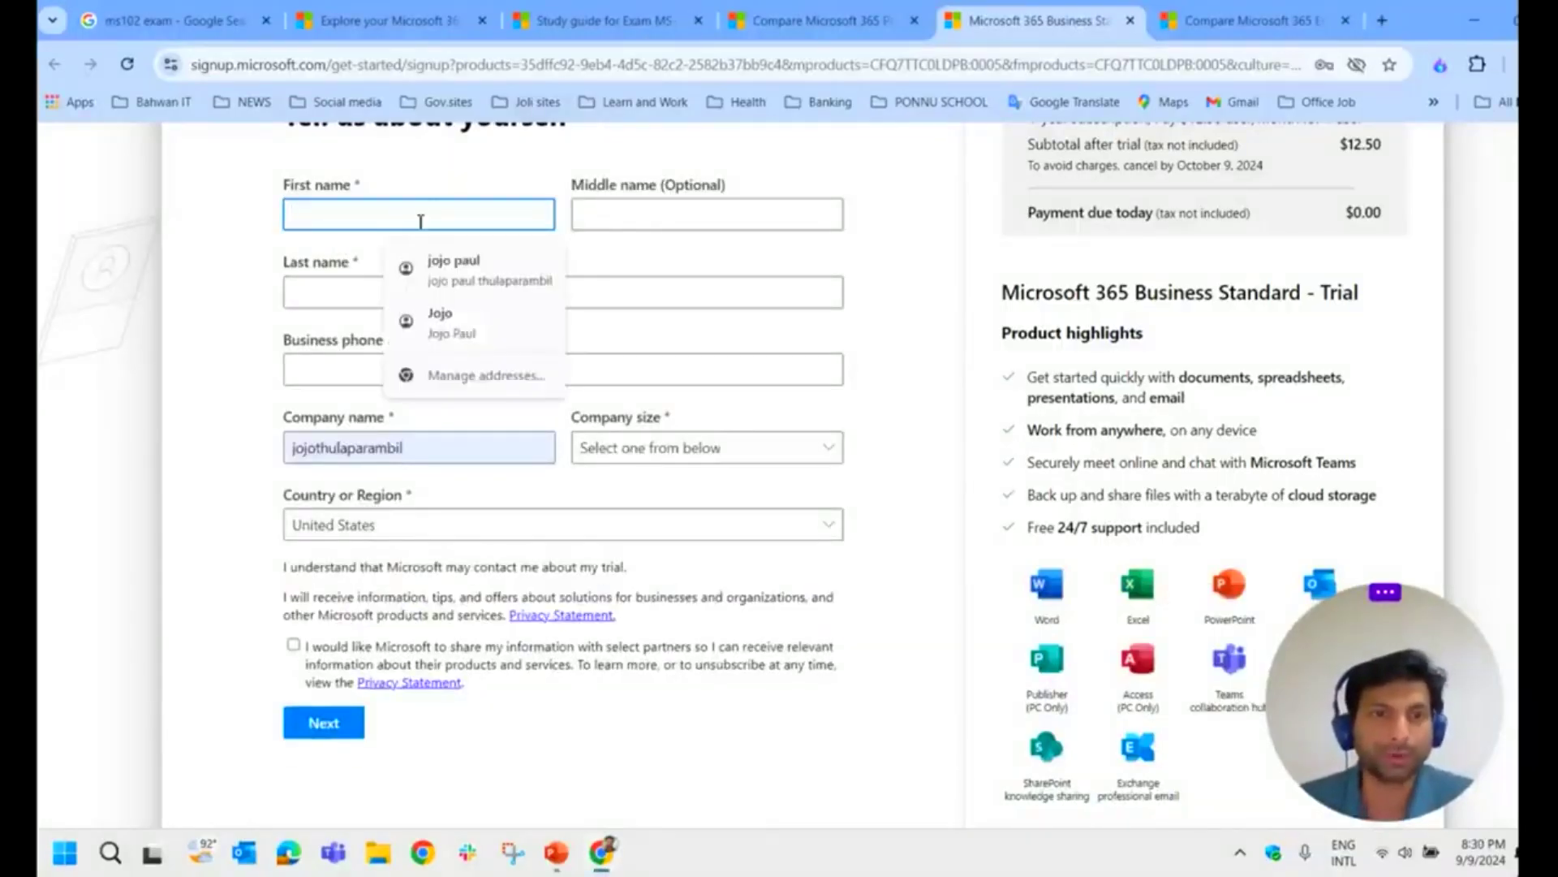
{"action": "left_click", "coordinate": [480, 167]}
{"action": "left_click", "coordinate": [435, 210]}
{"action": "left_click", "coordinate": [445, 193]}
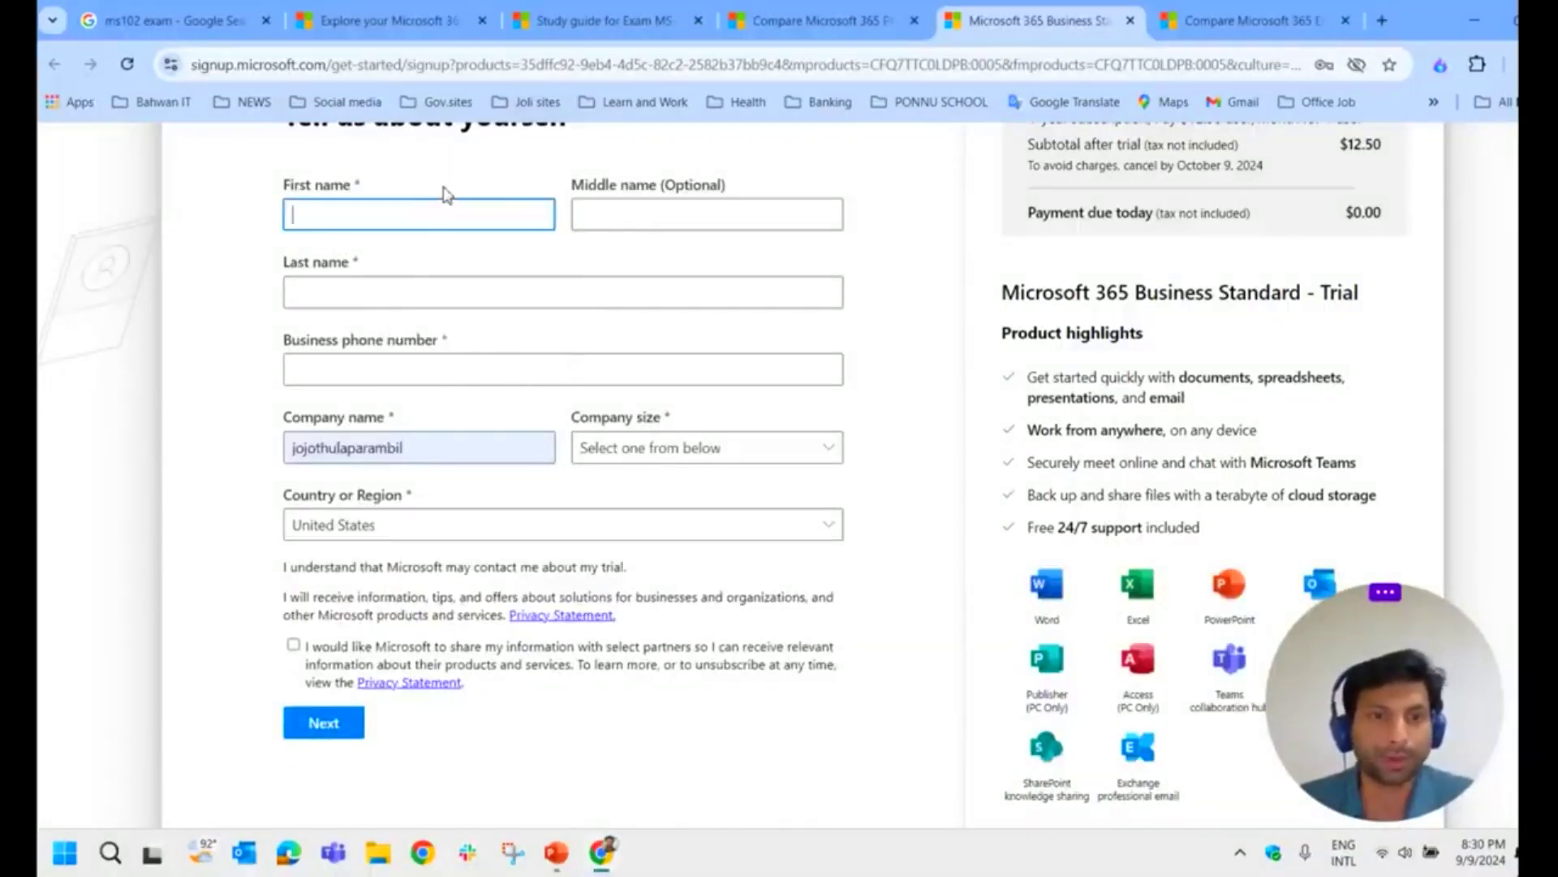
{"action": "left_click", "coordinate": [440, 223]}
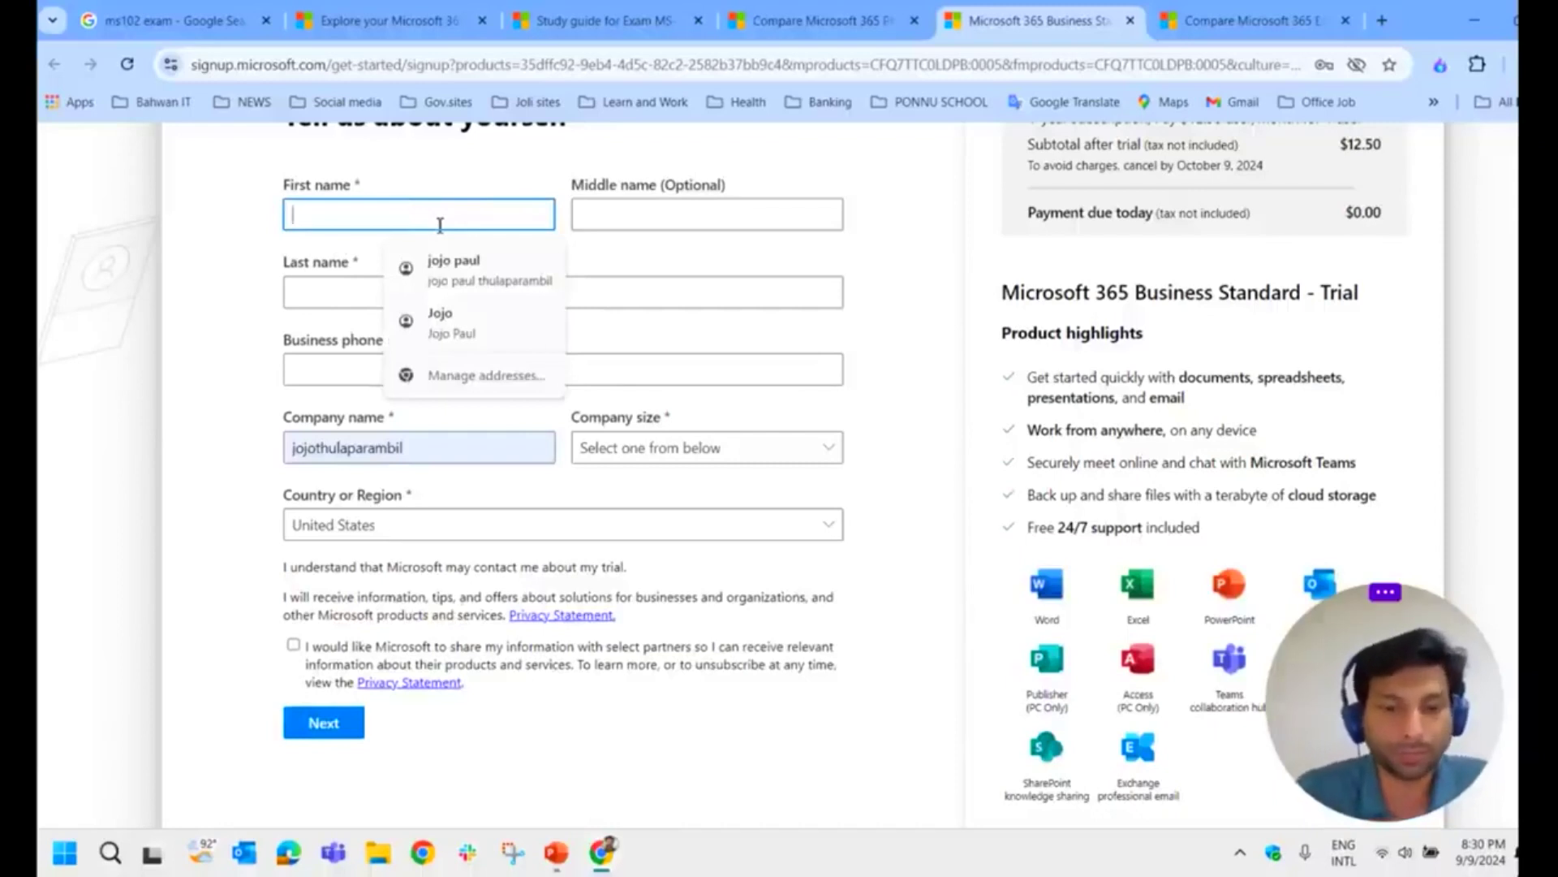
{"action": "type", "text": "joyroute"}
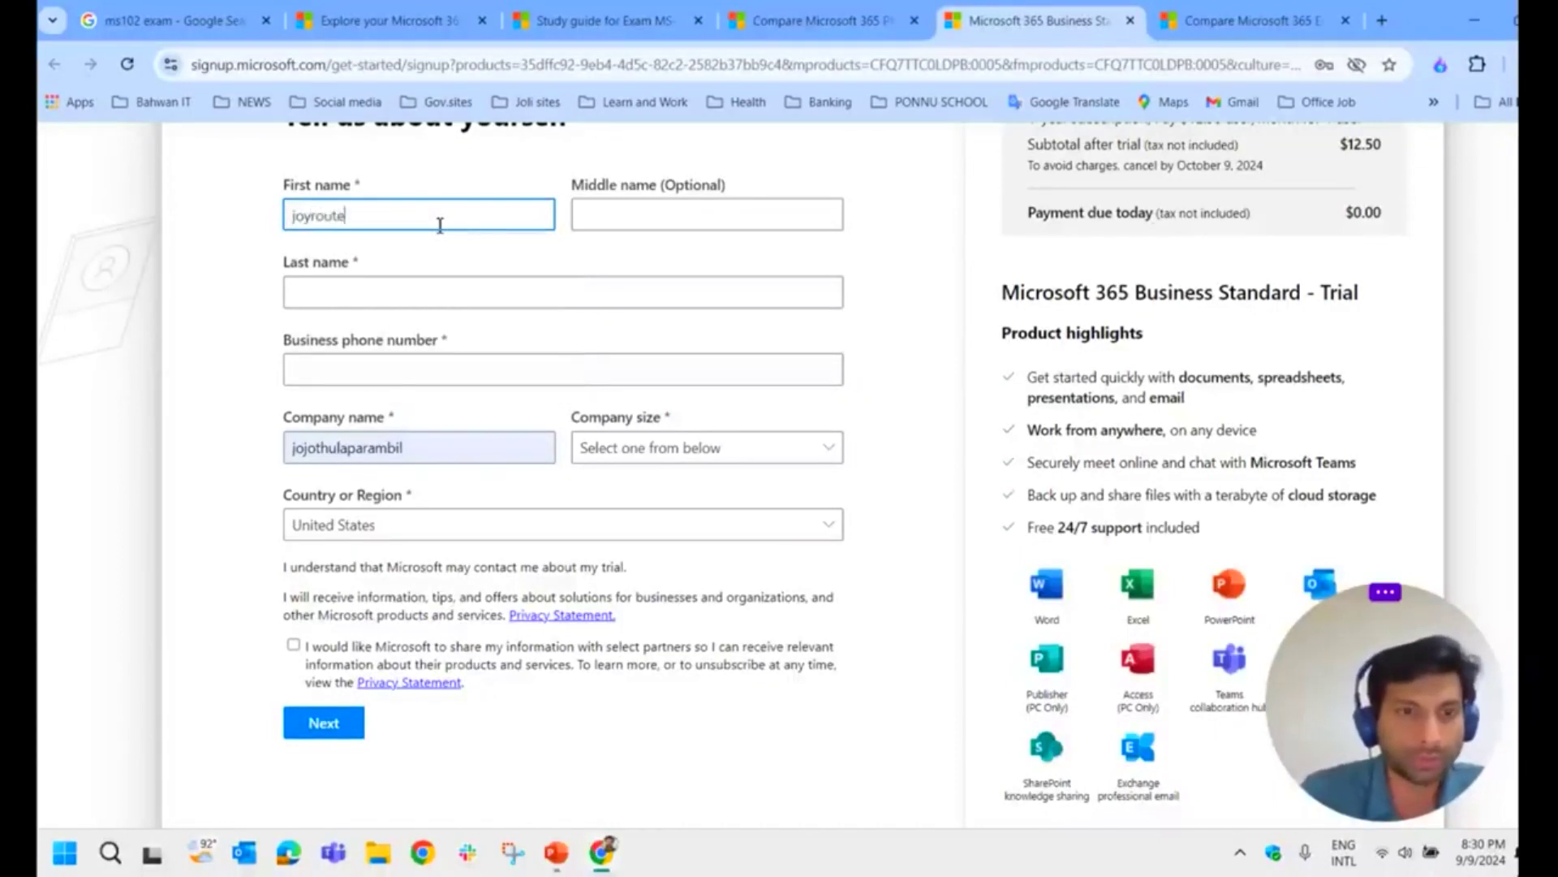
{"action": "key", "text": "Tab"}
{"action": "key", "text": "Tab"}
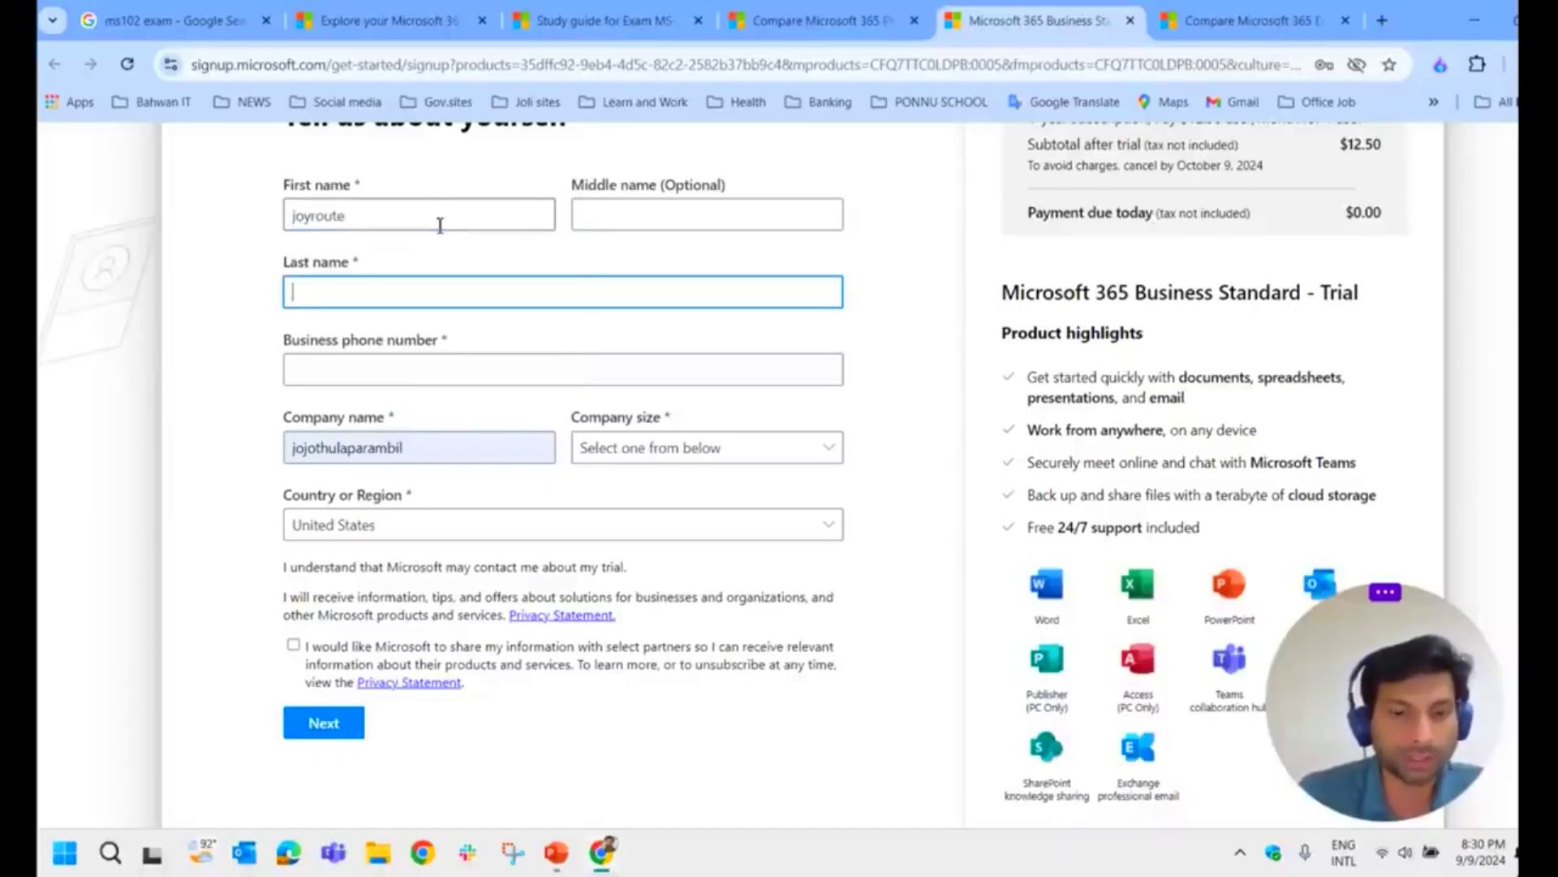
{"action": "key", "text": "Tab"}
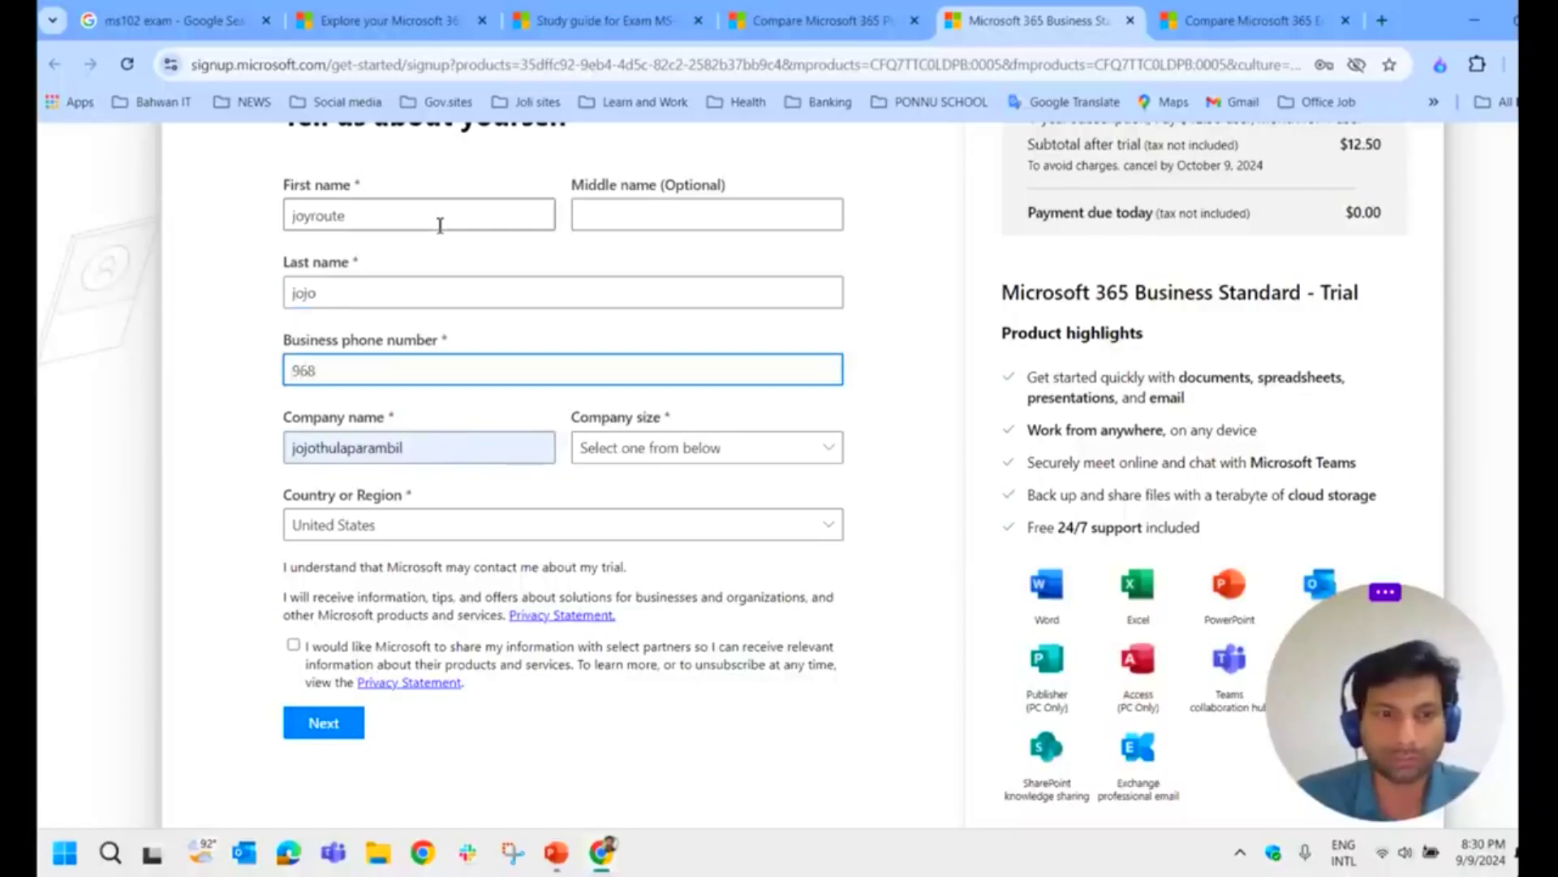
{"action": "key", "text": "Tab"}
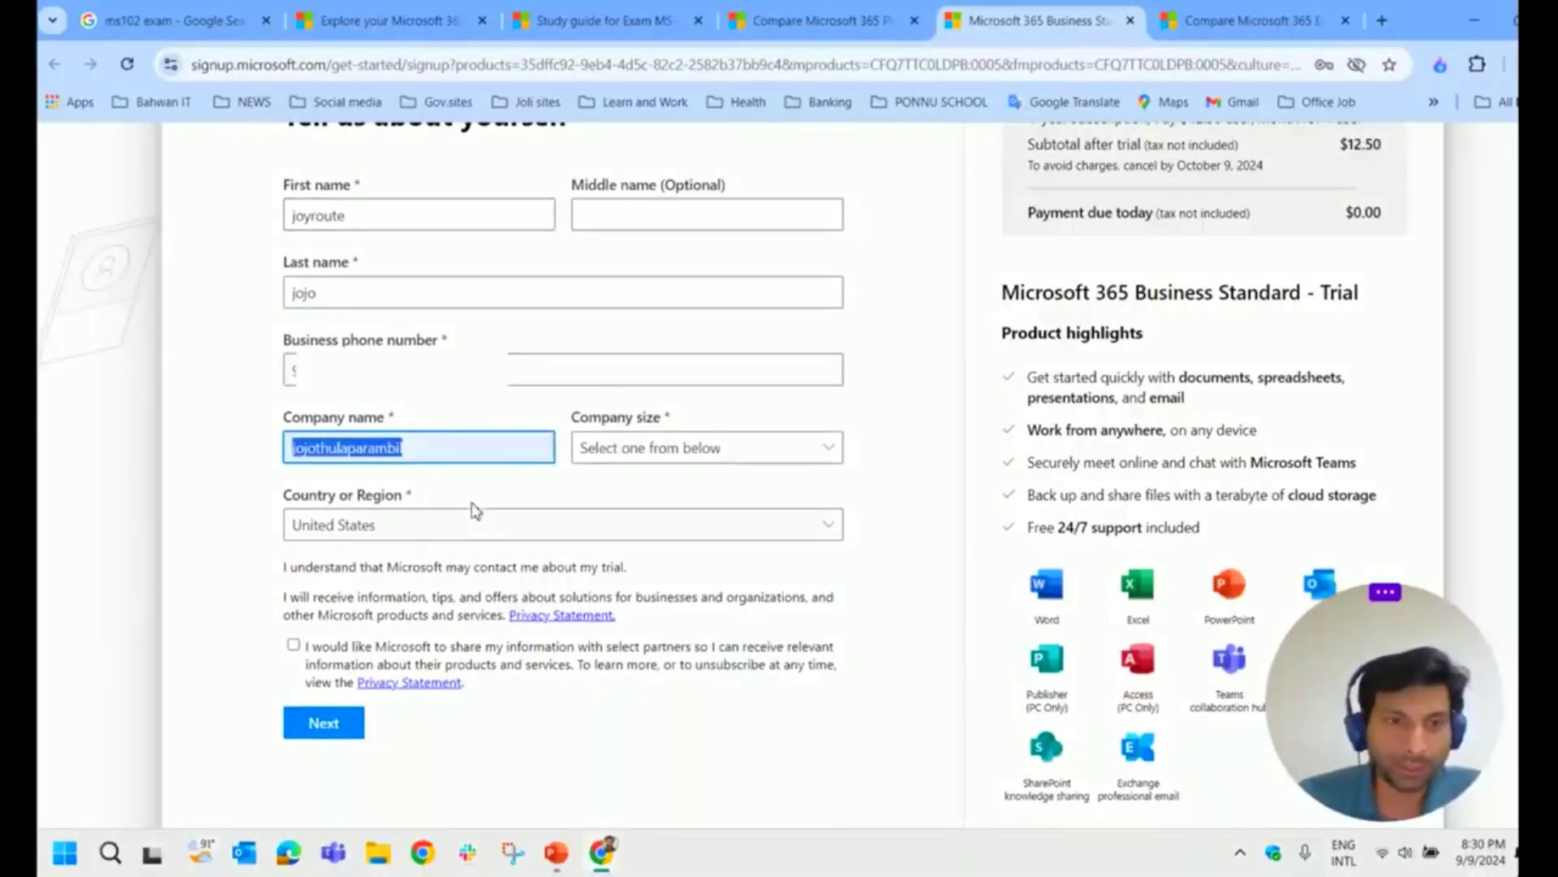
{"action": "type", "text": "jo"}
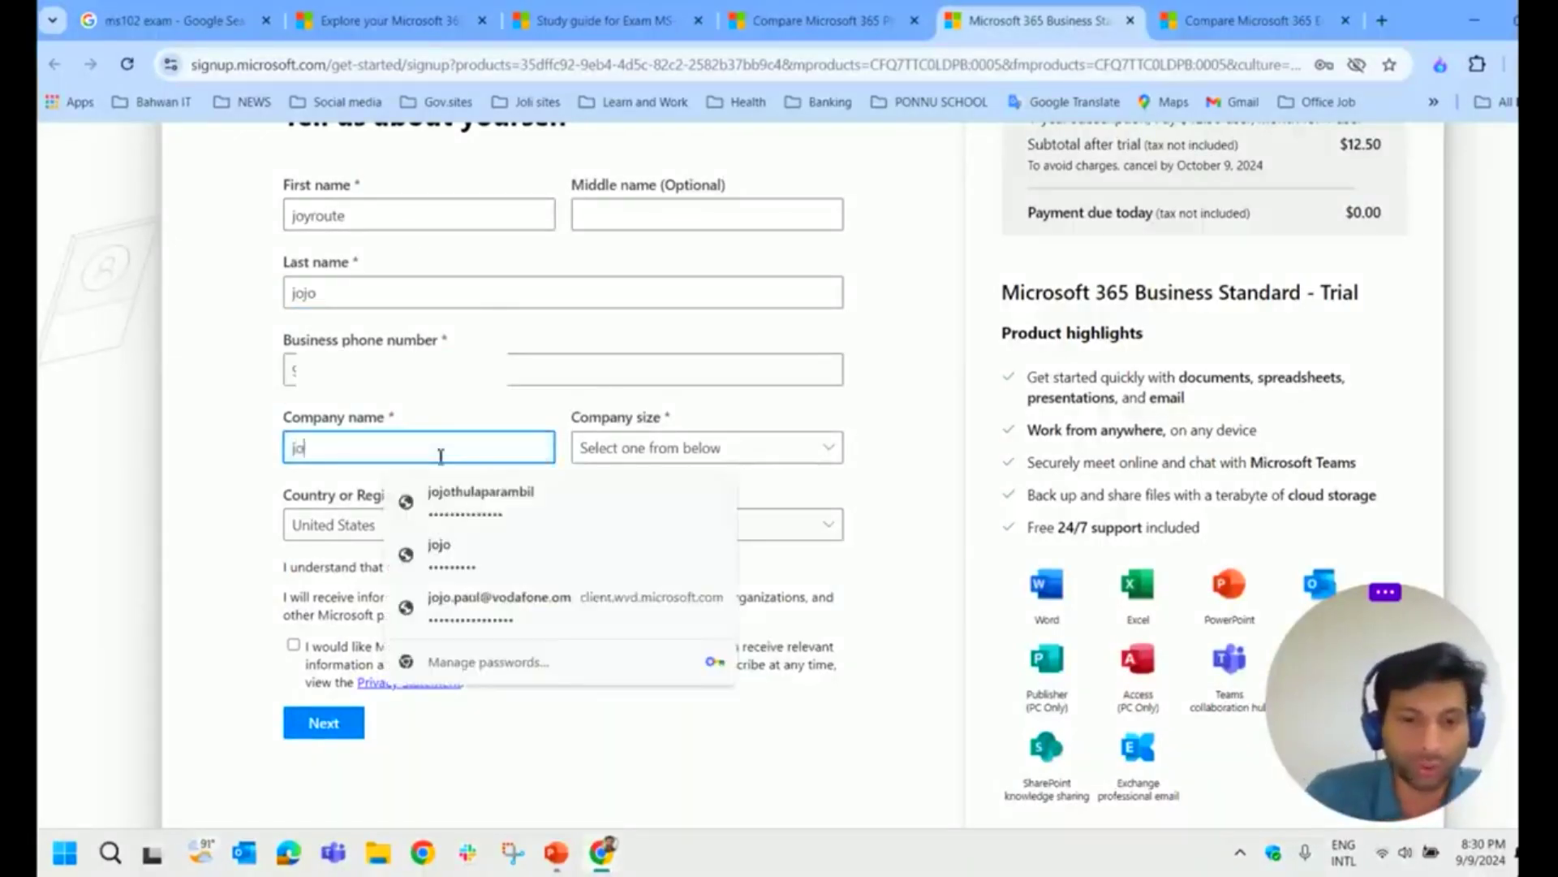
{"action": "type", "text": "yroute"}
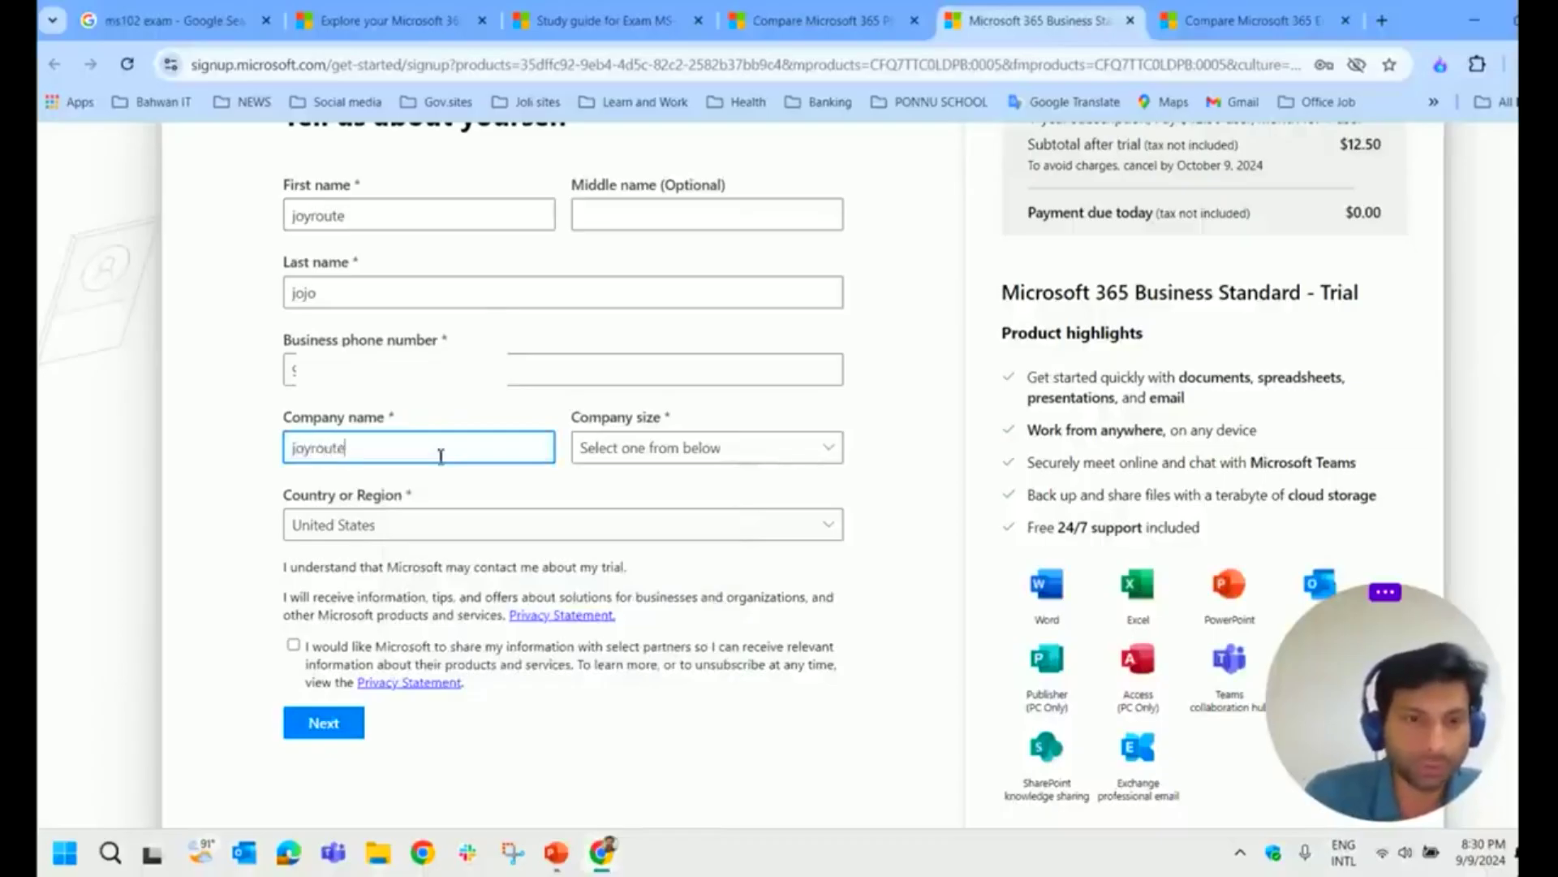
{"action": "type", "text": "-jojo"}
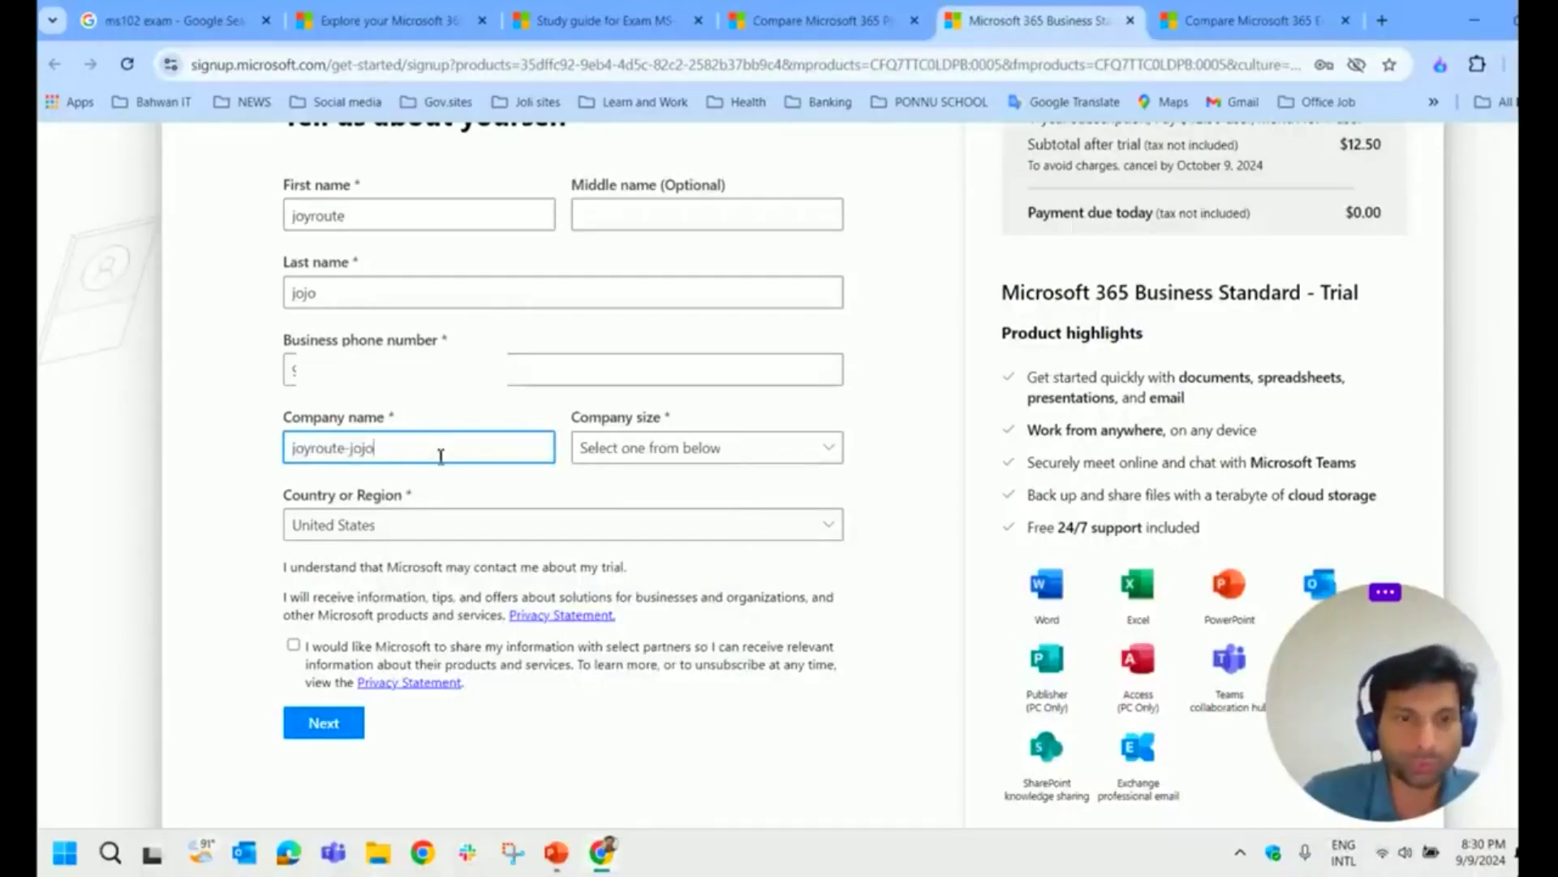
Step: Set company size 10-24 people and country Oman, opt into partner sharing, and submit
{"action": "left_click", "coordinate": [707, 465]}
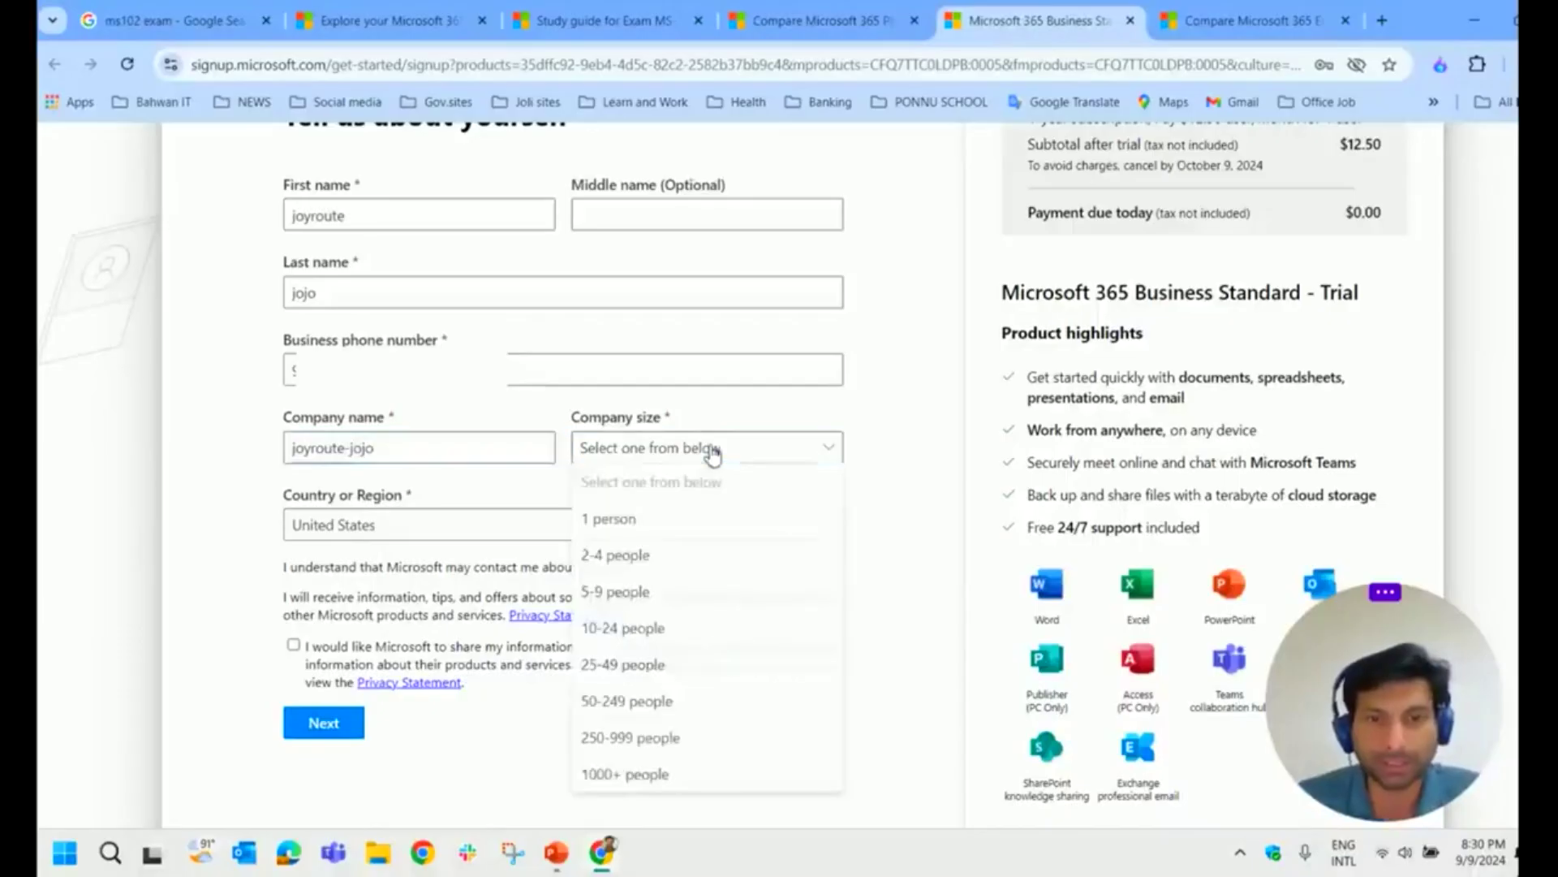
{"action": "left_click", "coordinate": [680, 640]}
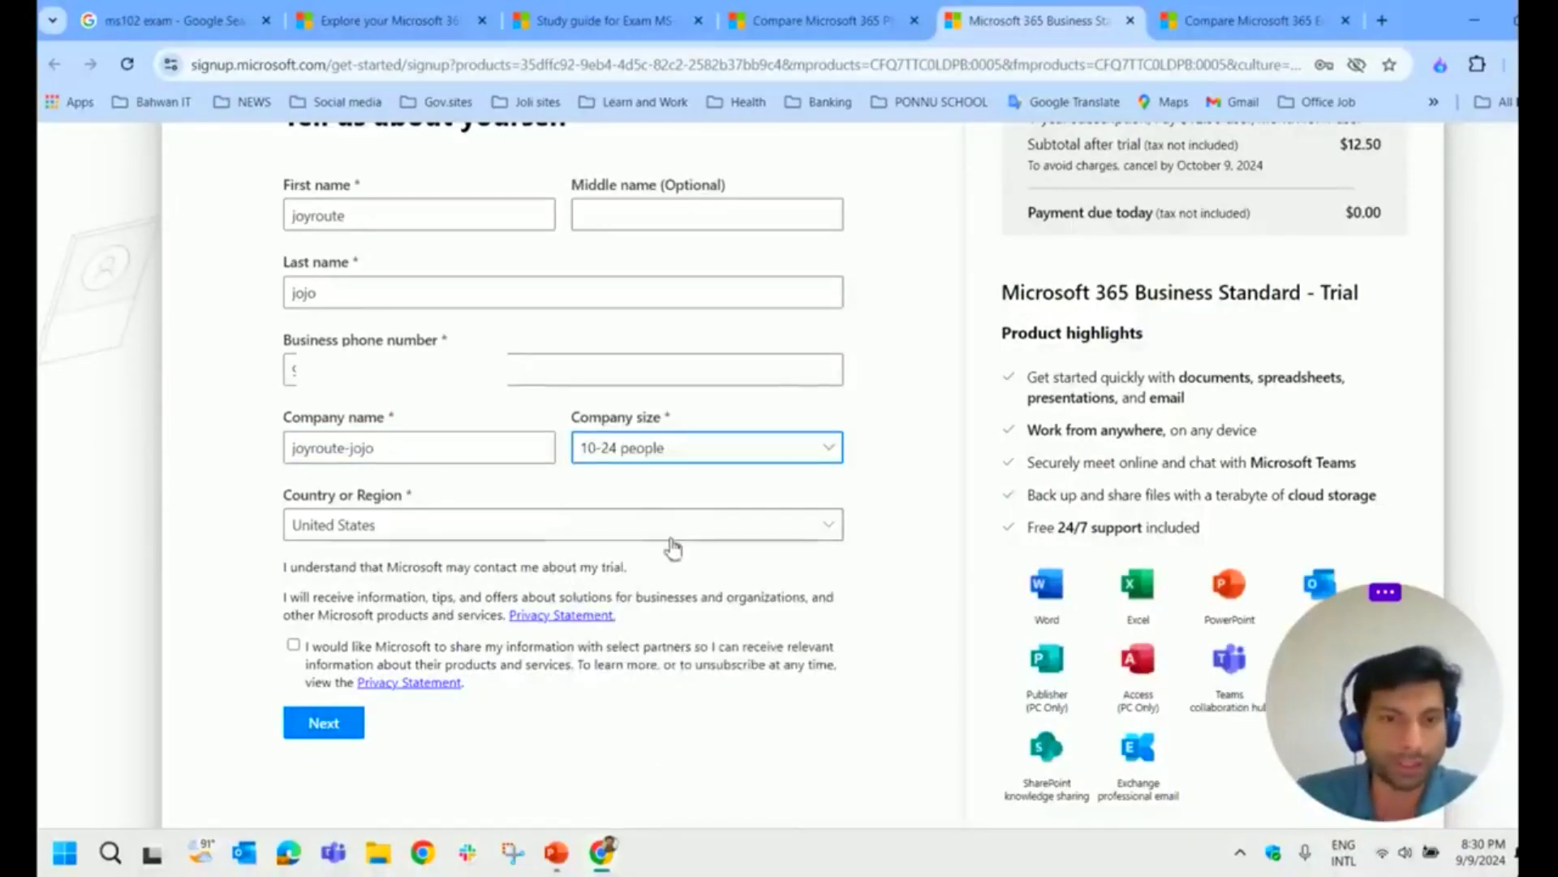
{"action": "left_click", "coordinate": [487, 526]}
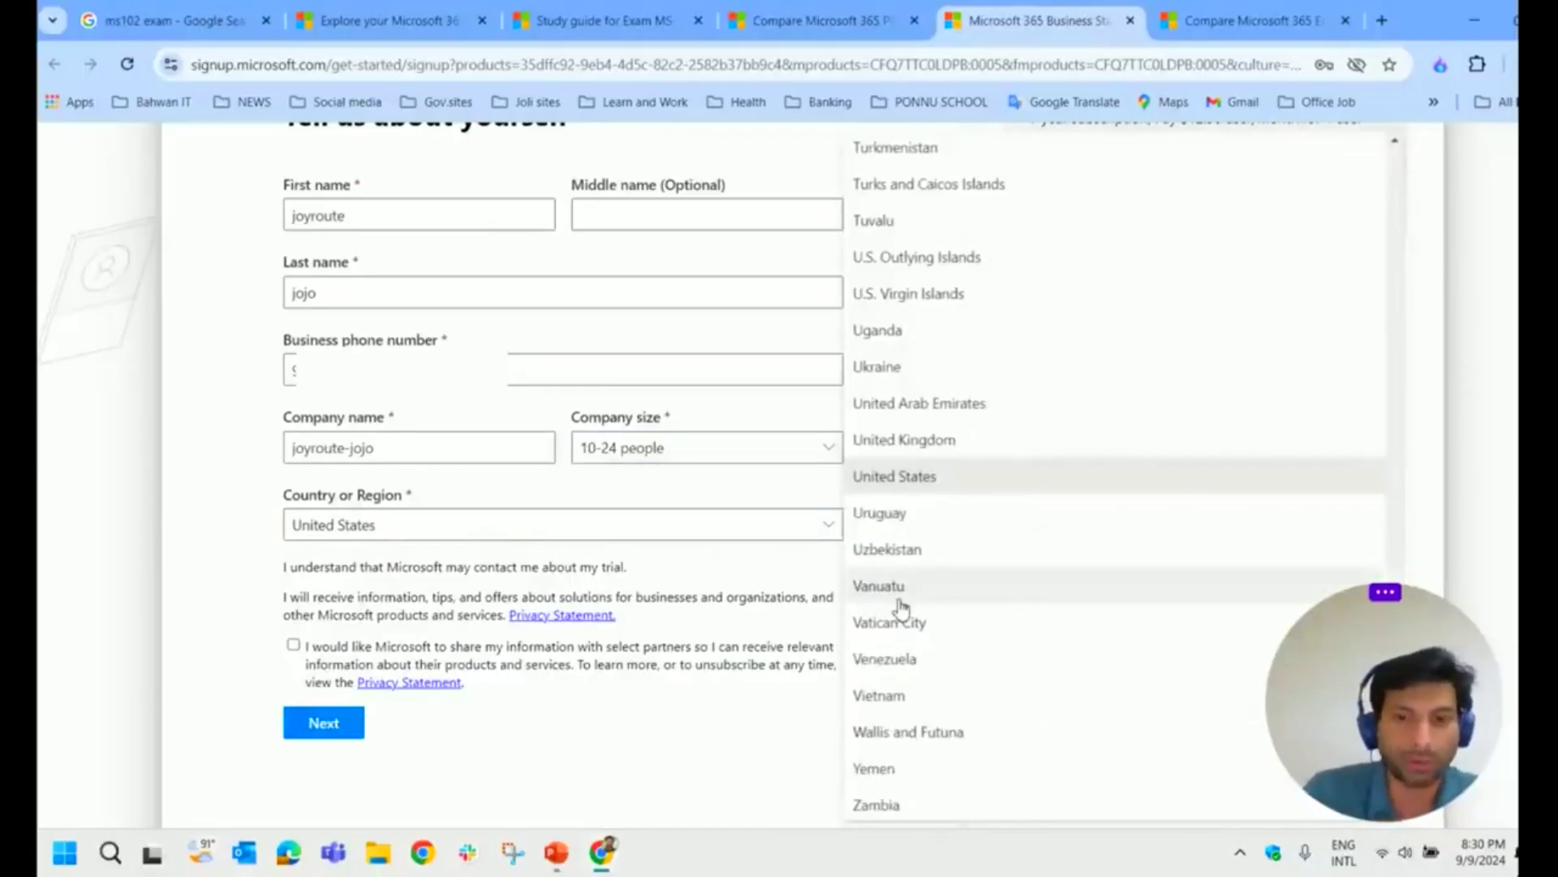
{"action": "scroll", "coordinate": [901, 607], "scroll_direction": "up", "scroll_amount": 20}
{"action": "scroll", "coordinate": [913, 560], "scroll_direction": "down", "scroll_amount": 1}
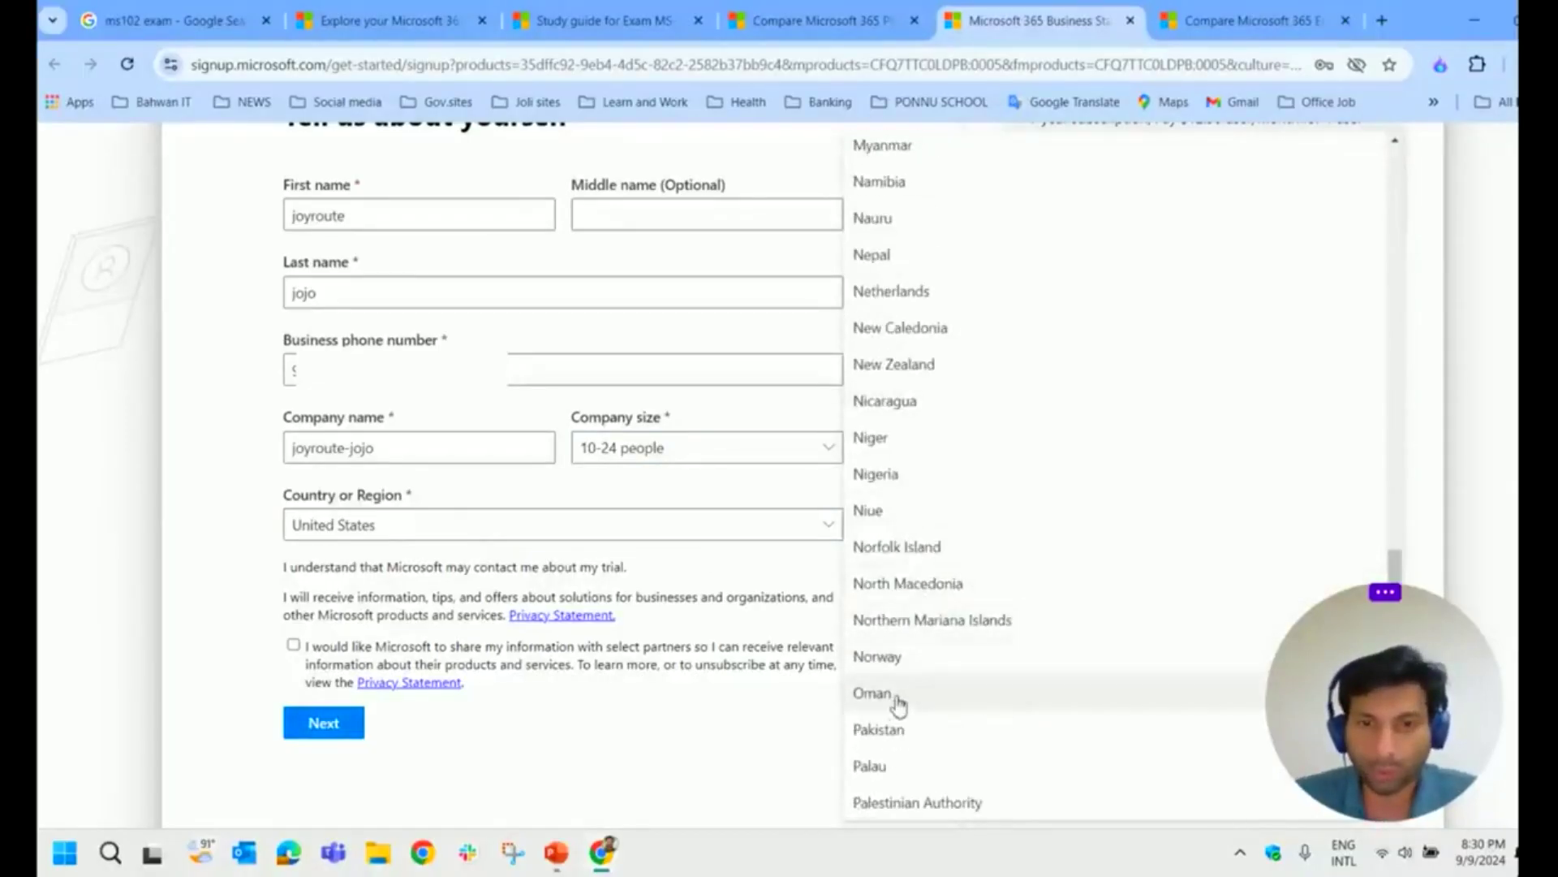
{"action": "left_click", "coordinate": [893, 702]}
{"action": "left_click", "coordinate": [293, 661]}
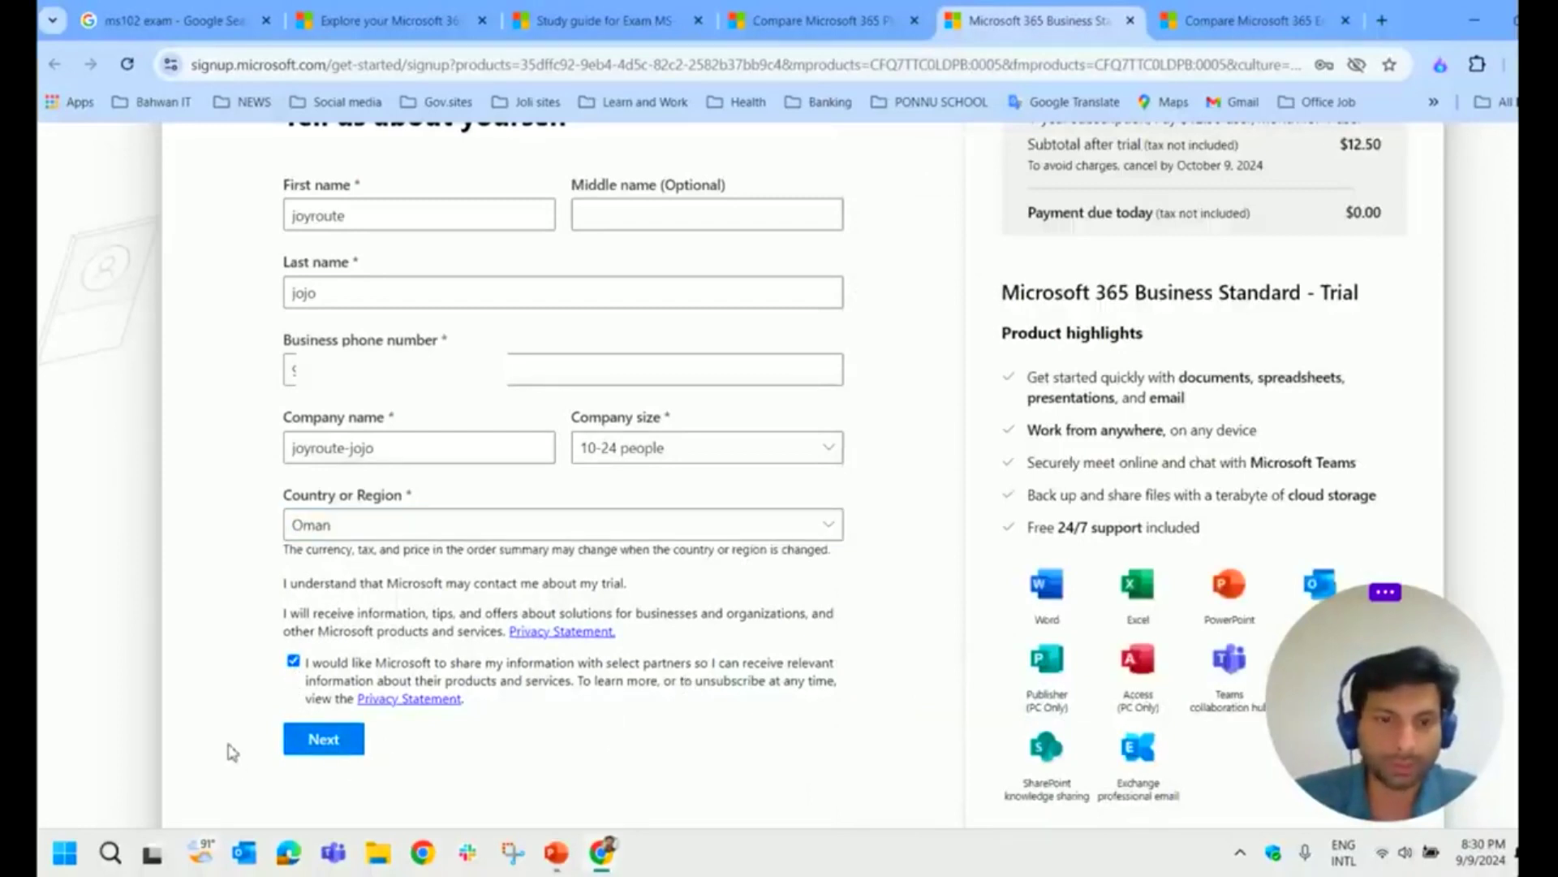
{"action": "left_click", "coordinate": [332, 742]}
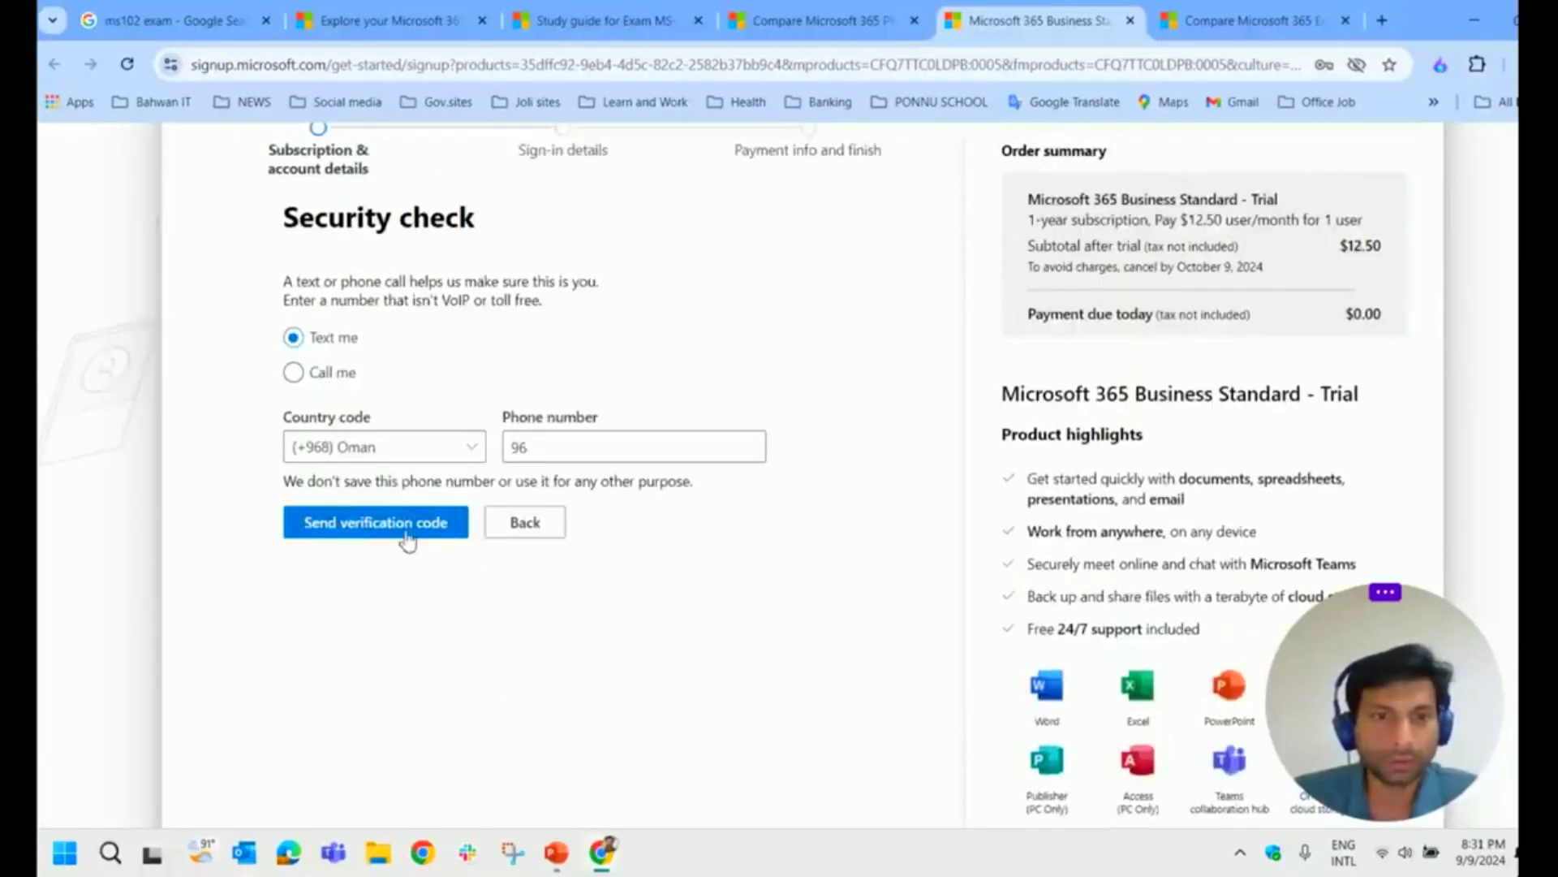
Step: Verify the phone with a texted code and create the account with username and password
{"action": "left_click", "coordinate": [410, 536]}
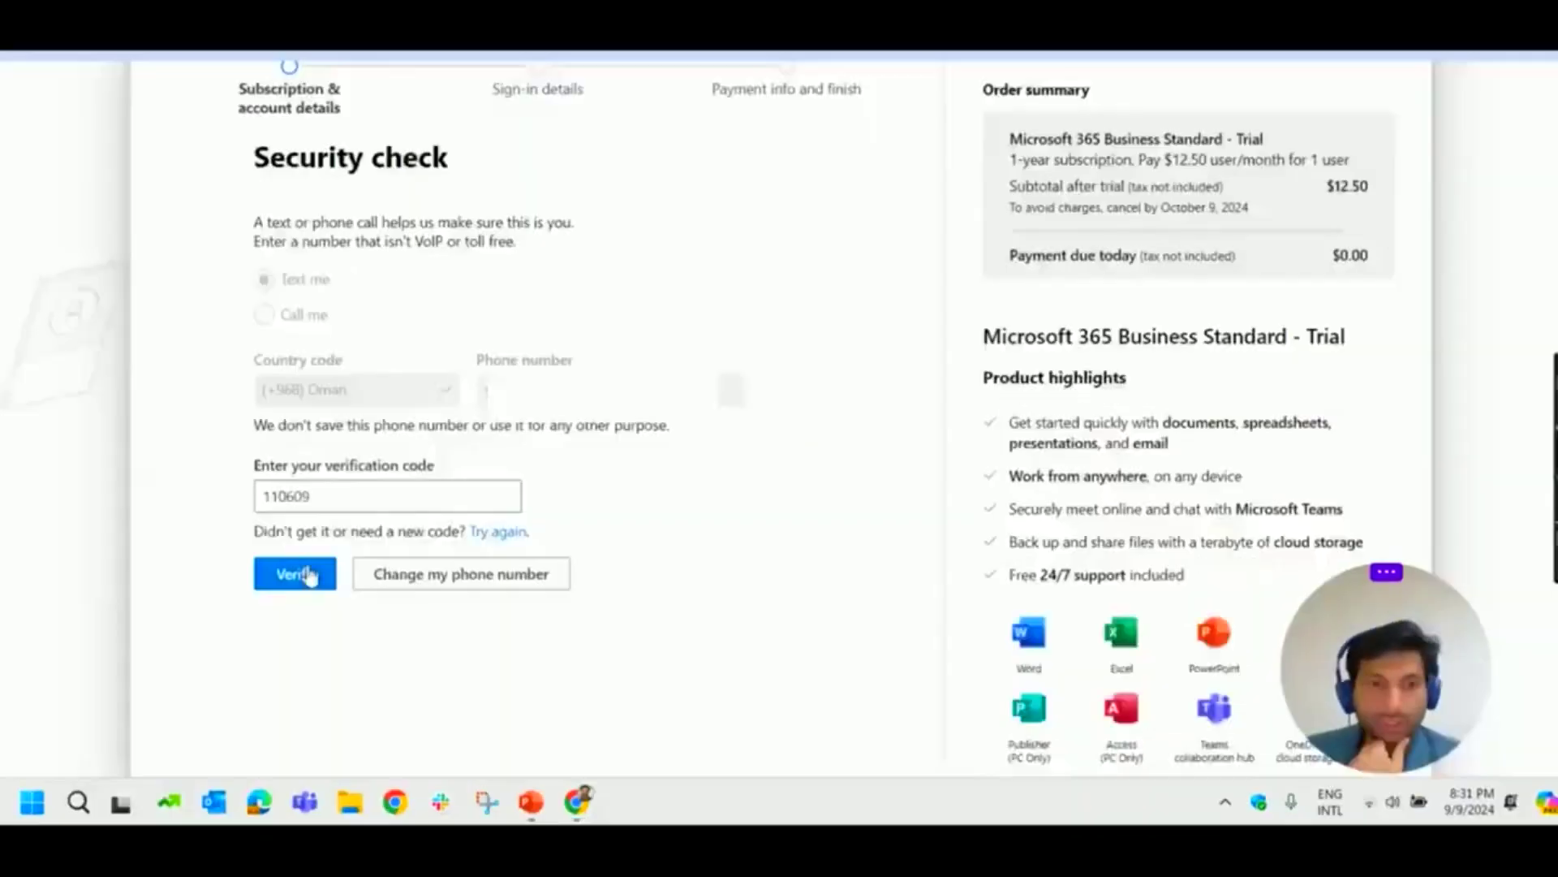
{"action": "left_click", "coordinate": [345, 630]}
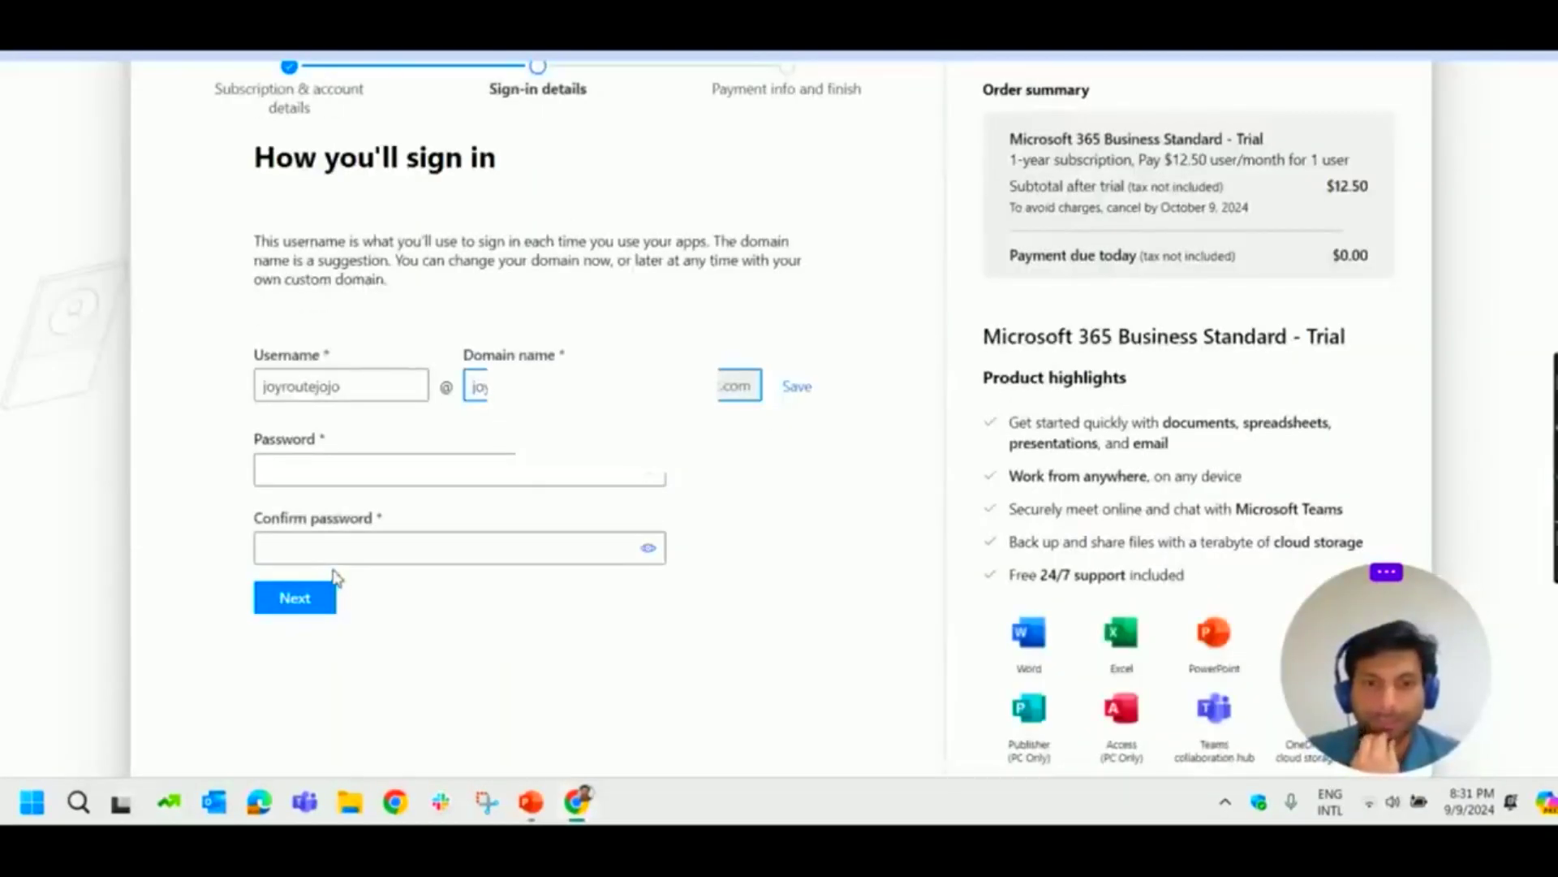
{"action": "scroll", "coordinate": [604, 293], "scroll_direction": "up", "scroll_amount": 1}
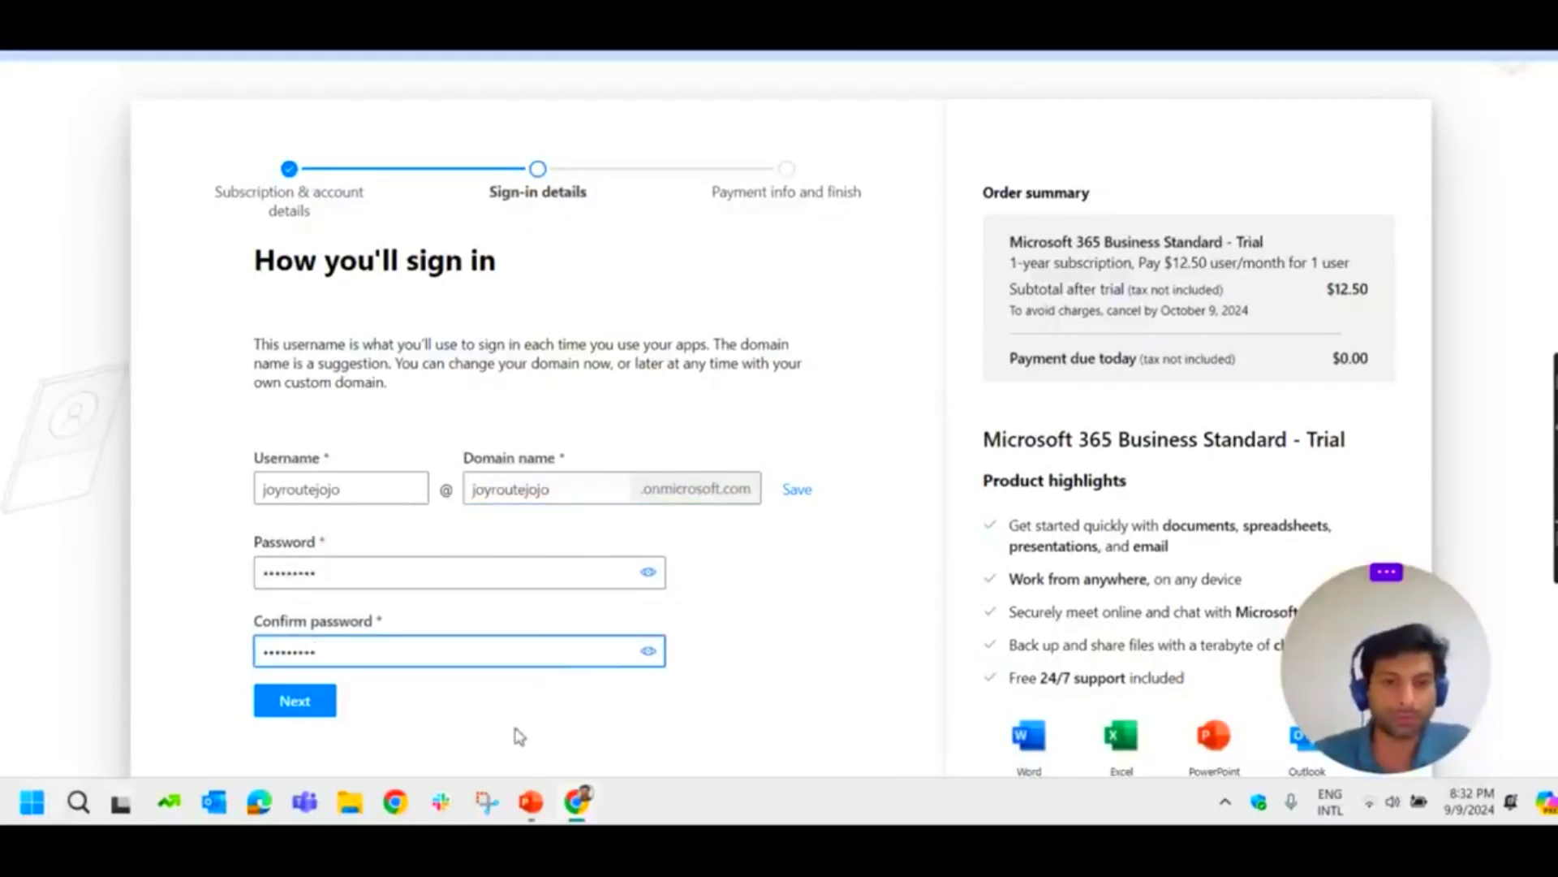
{"action": "left_click", "coordinate": [326, 711]}
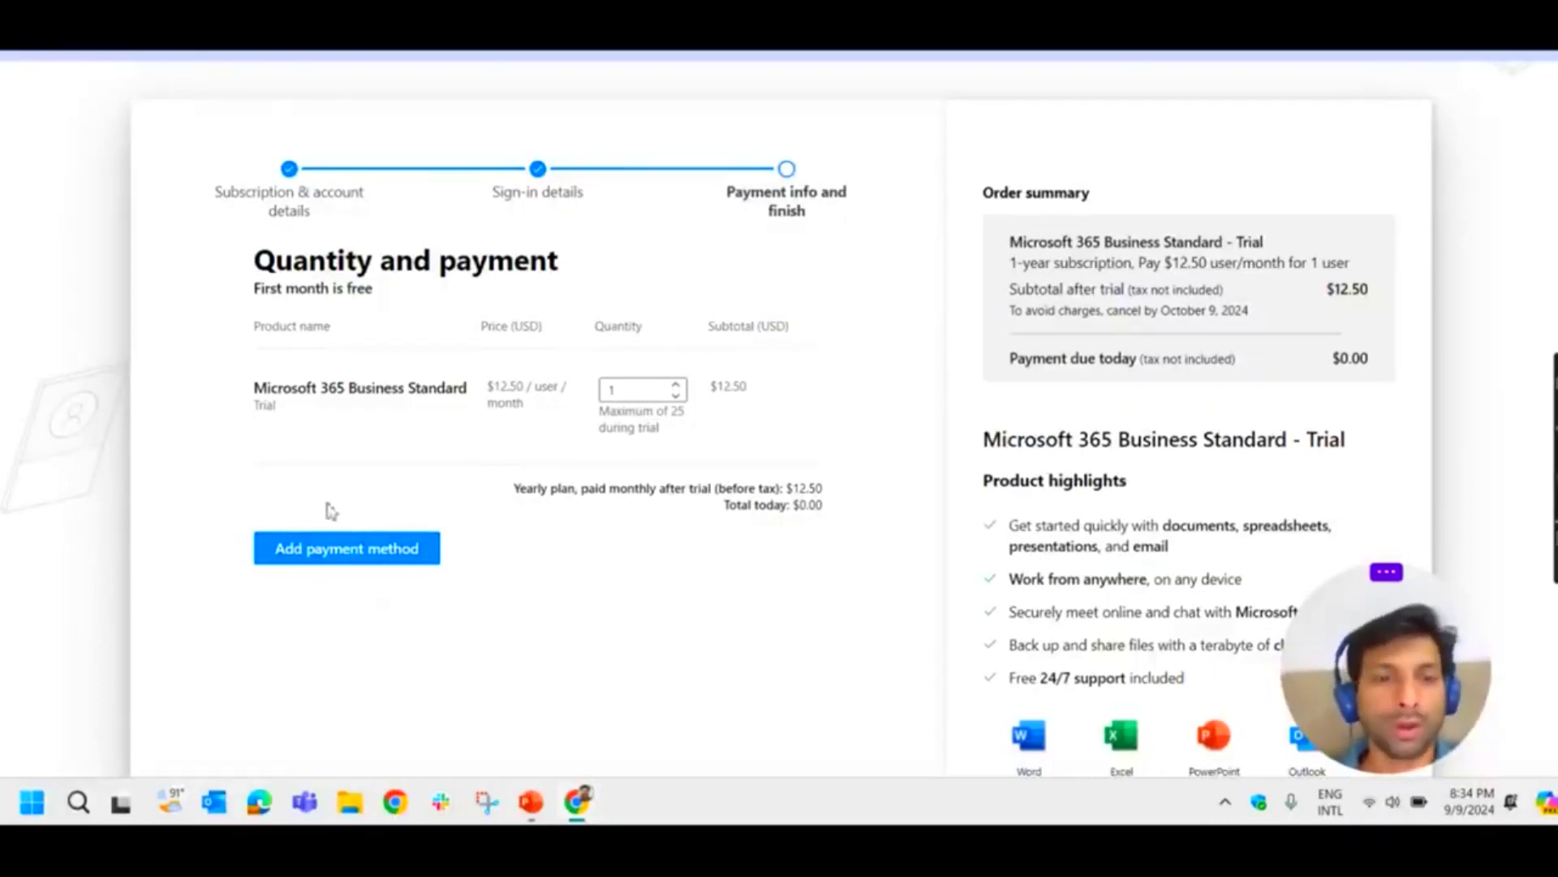
Step: Review Quantity and payment: one Business Standard trial licence at $0.00 today
{"action": "scroll", "coordinate": [874, 550], "scroll_direction": "down", "scroll_amount": 3}
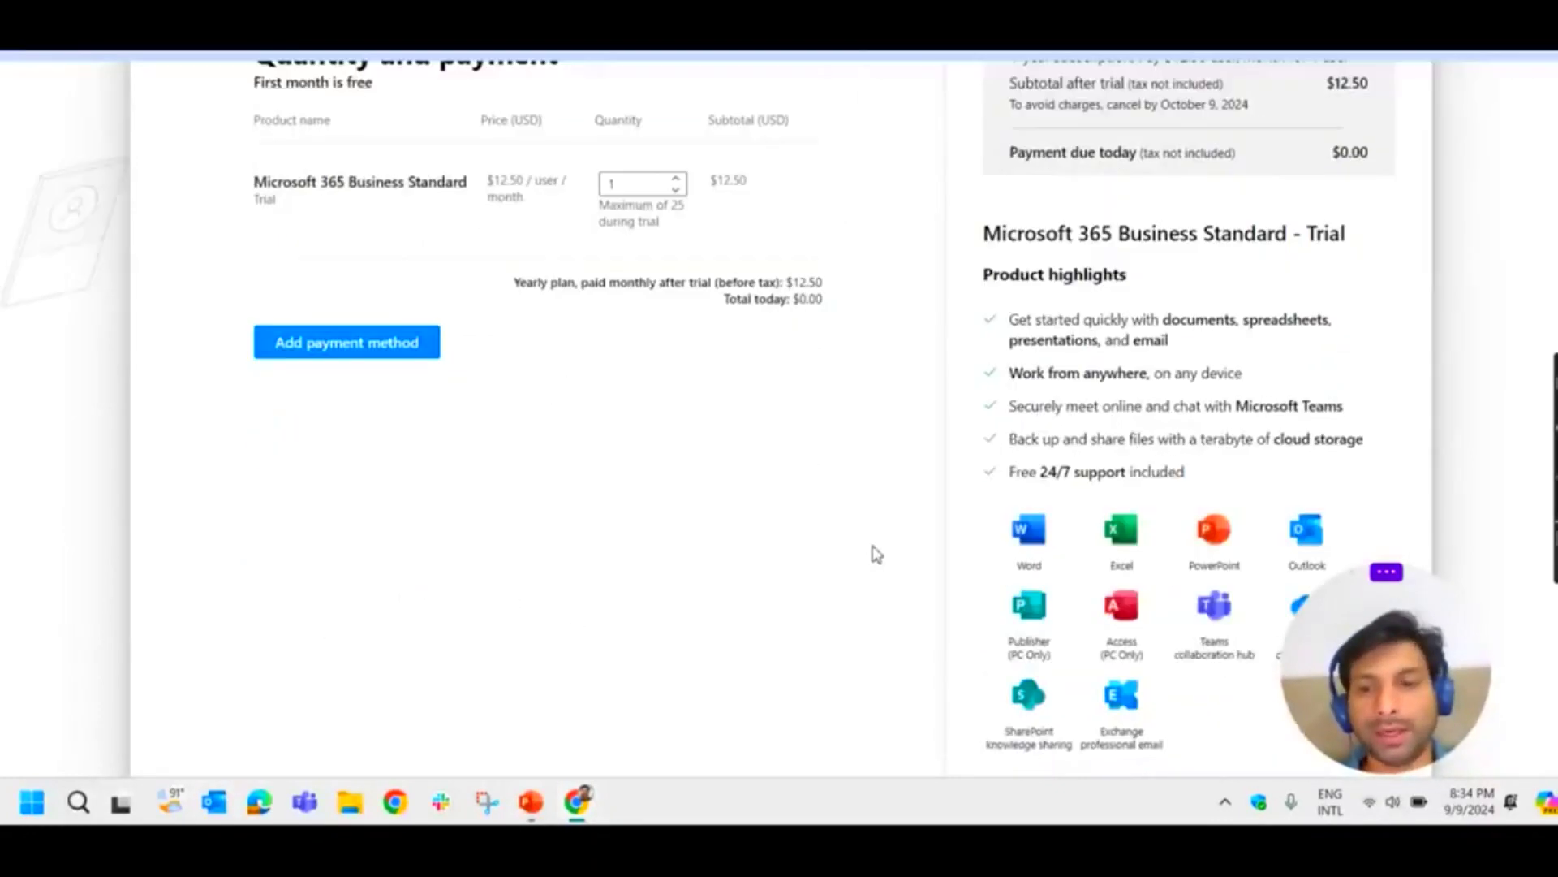
{"action": "scroll", "coordinate": [845, 560], "scroll_direction": "up", "scroll_amount": 5}
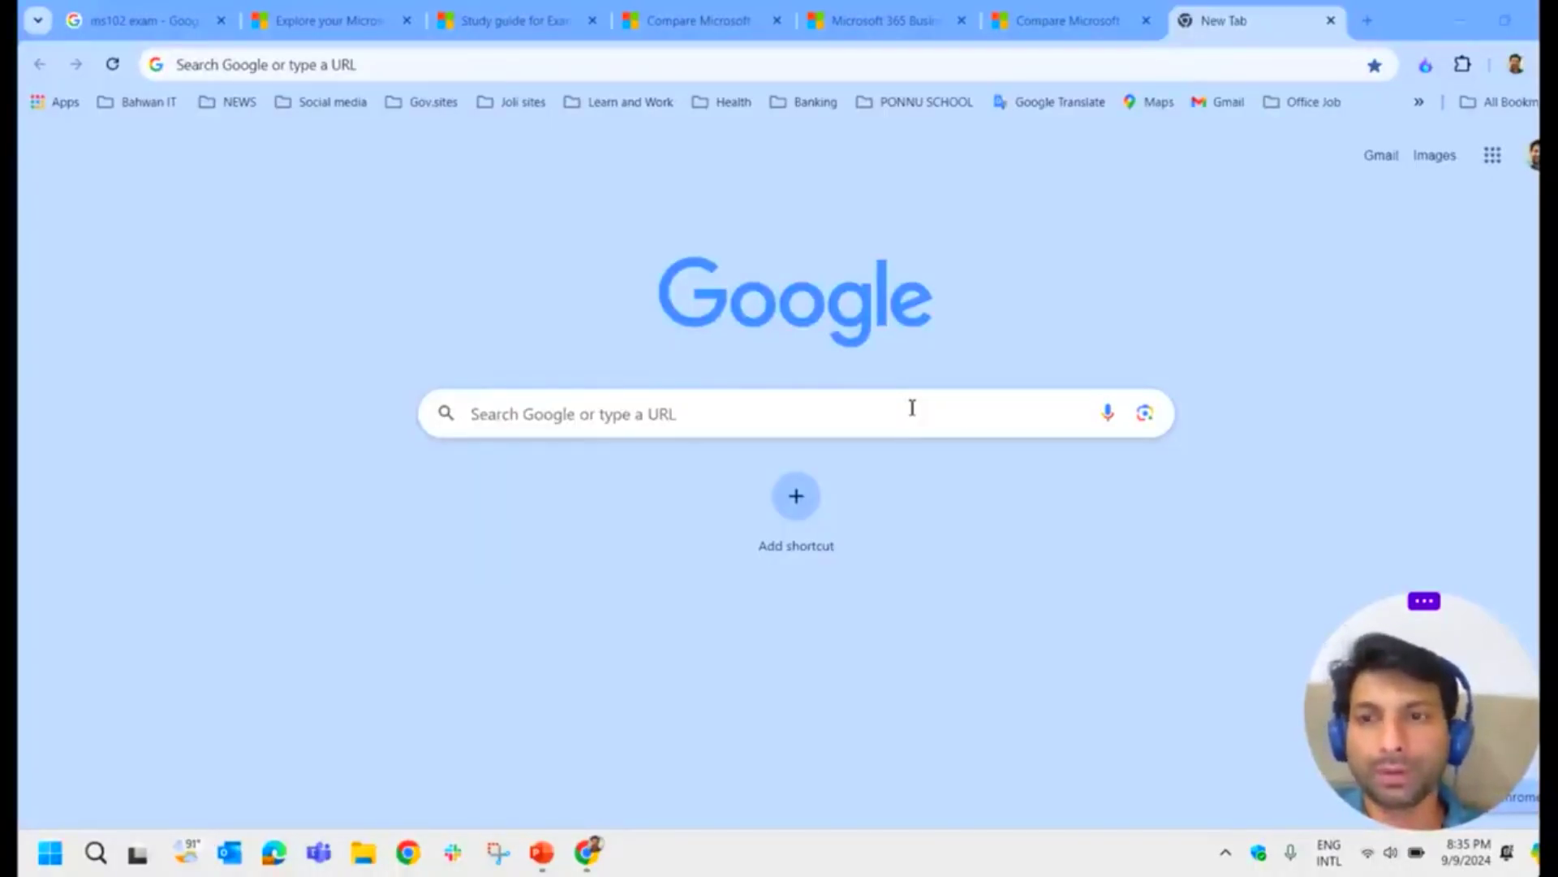
{"action": "left_click", "coordinate": [317, 62]}
{"action": "type", "text": "https"}
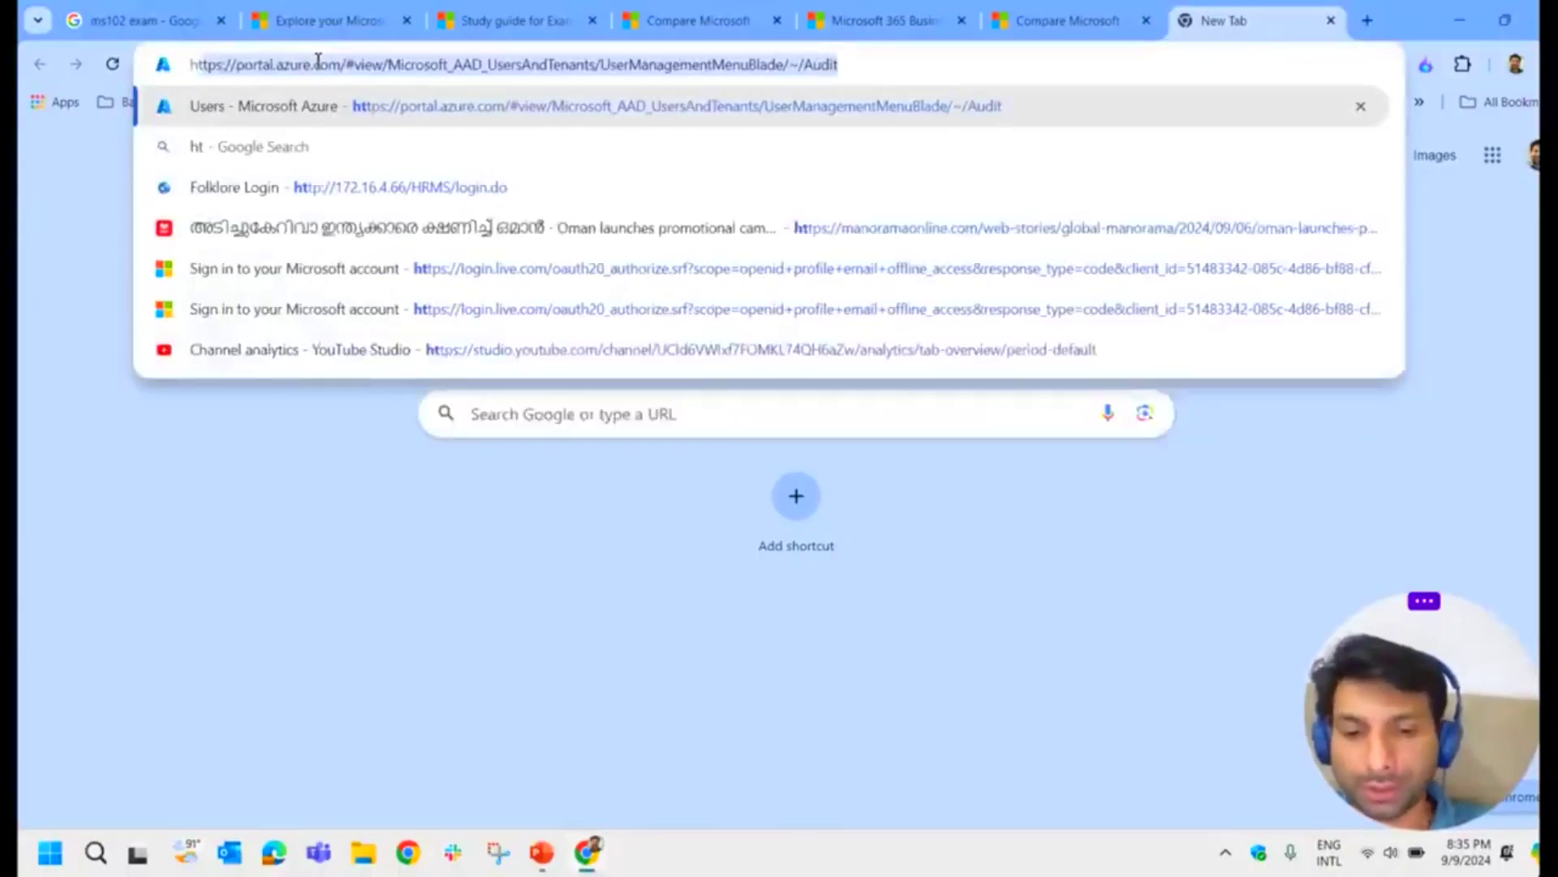
{"action": "type", "text": ":/"}
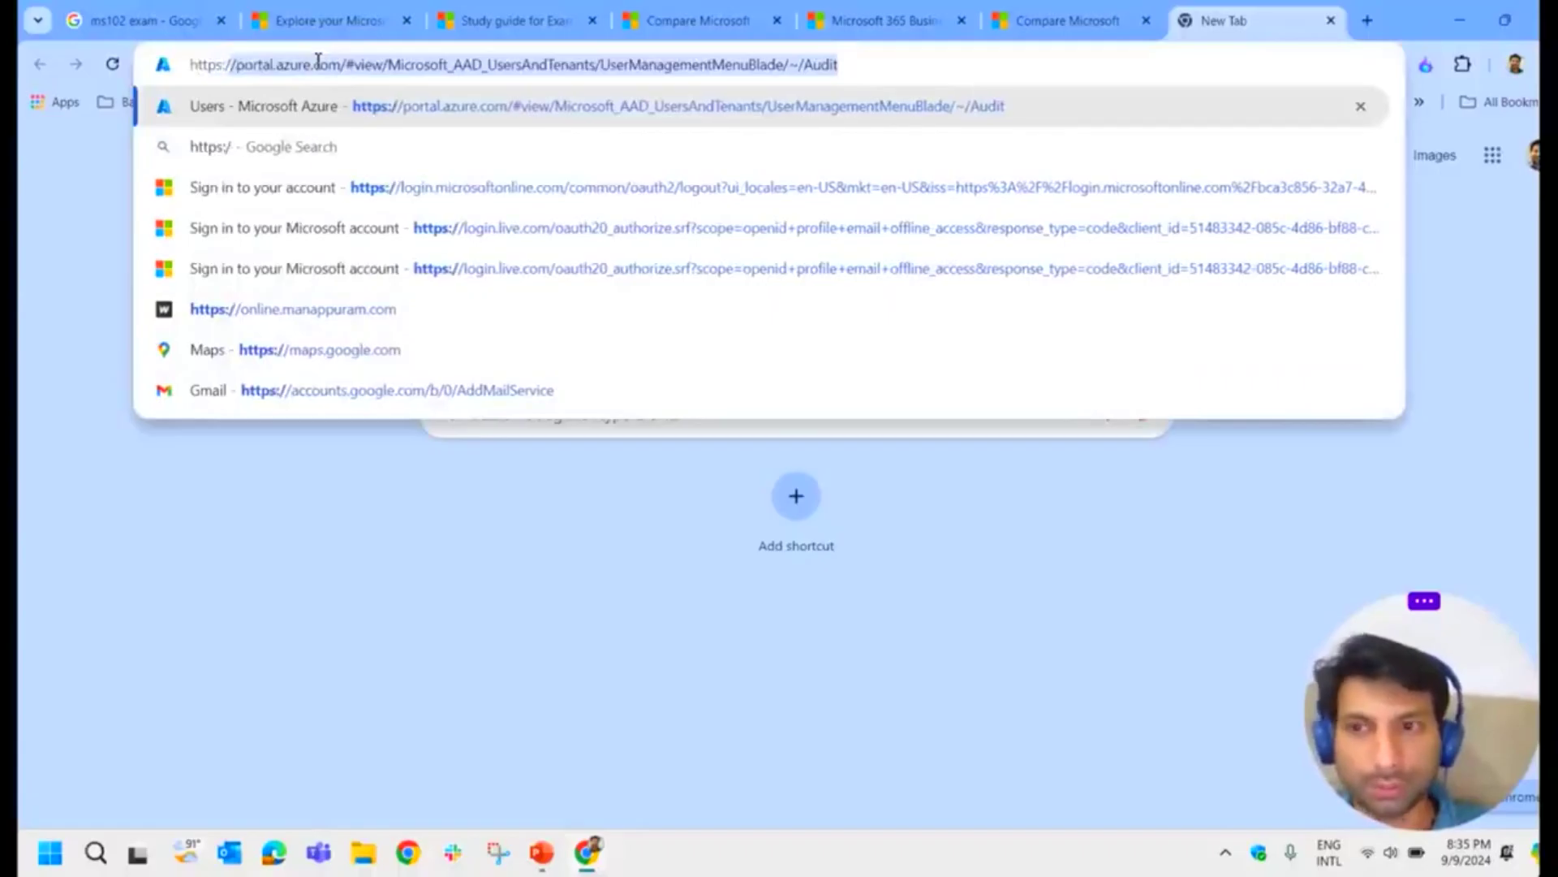
{"action": "type", "text": "/admin"}
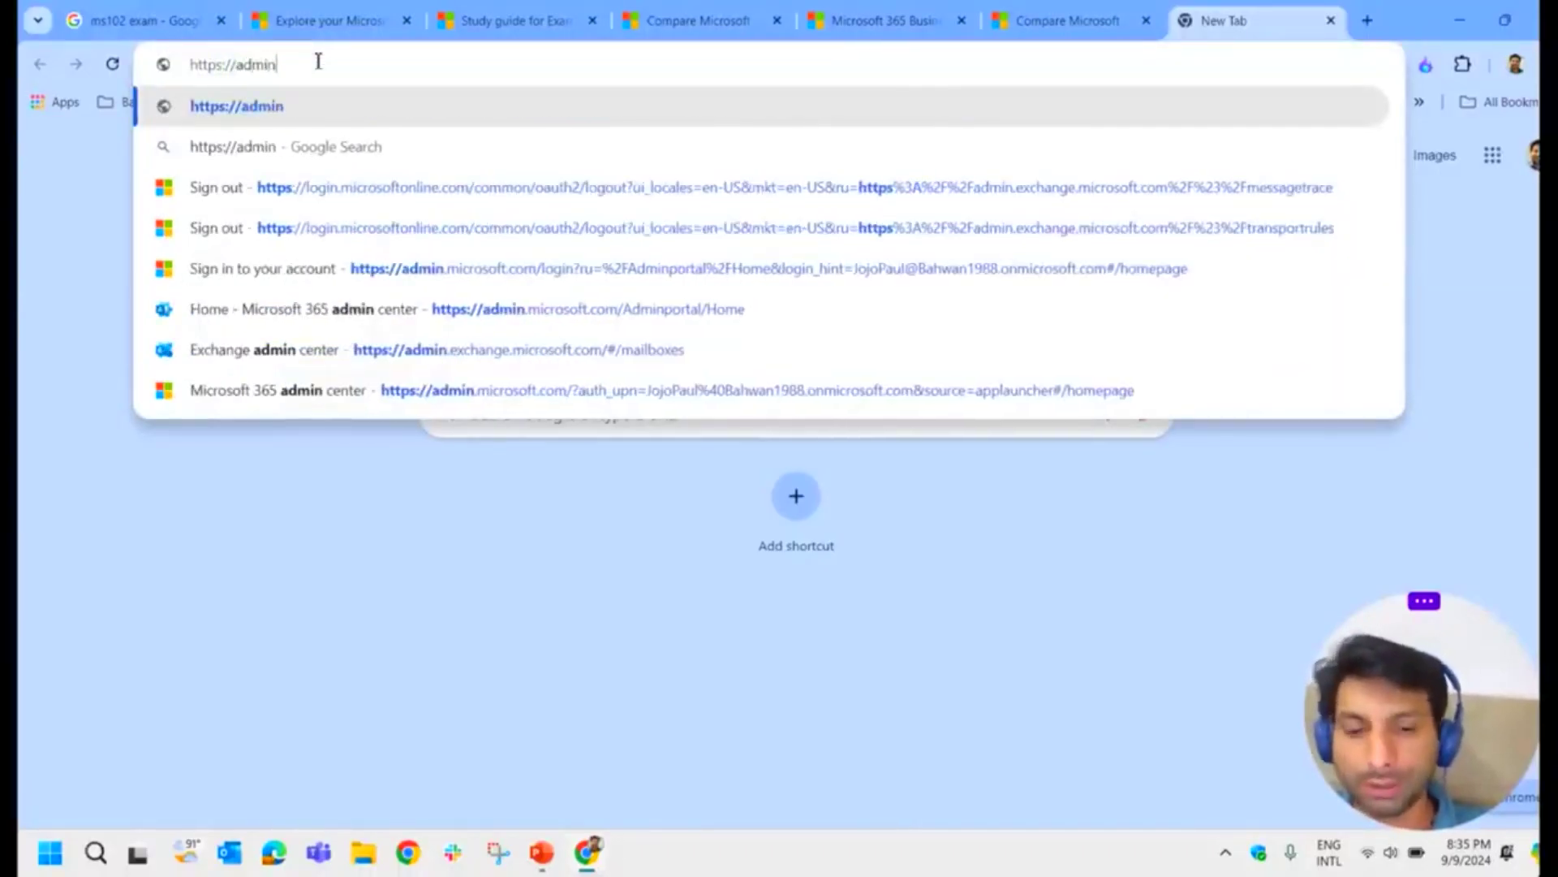
{"action": "type", "text": ".microsof"}
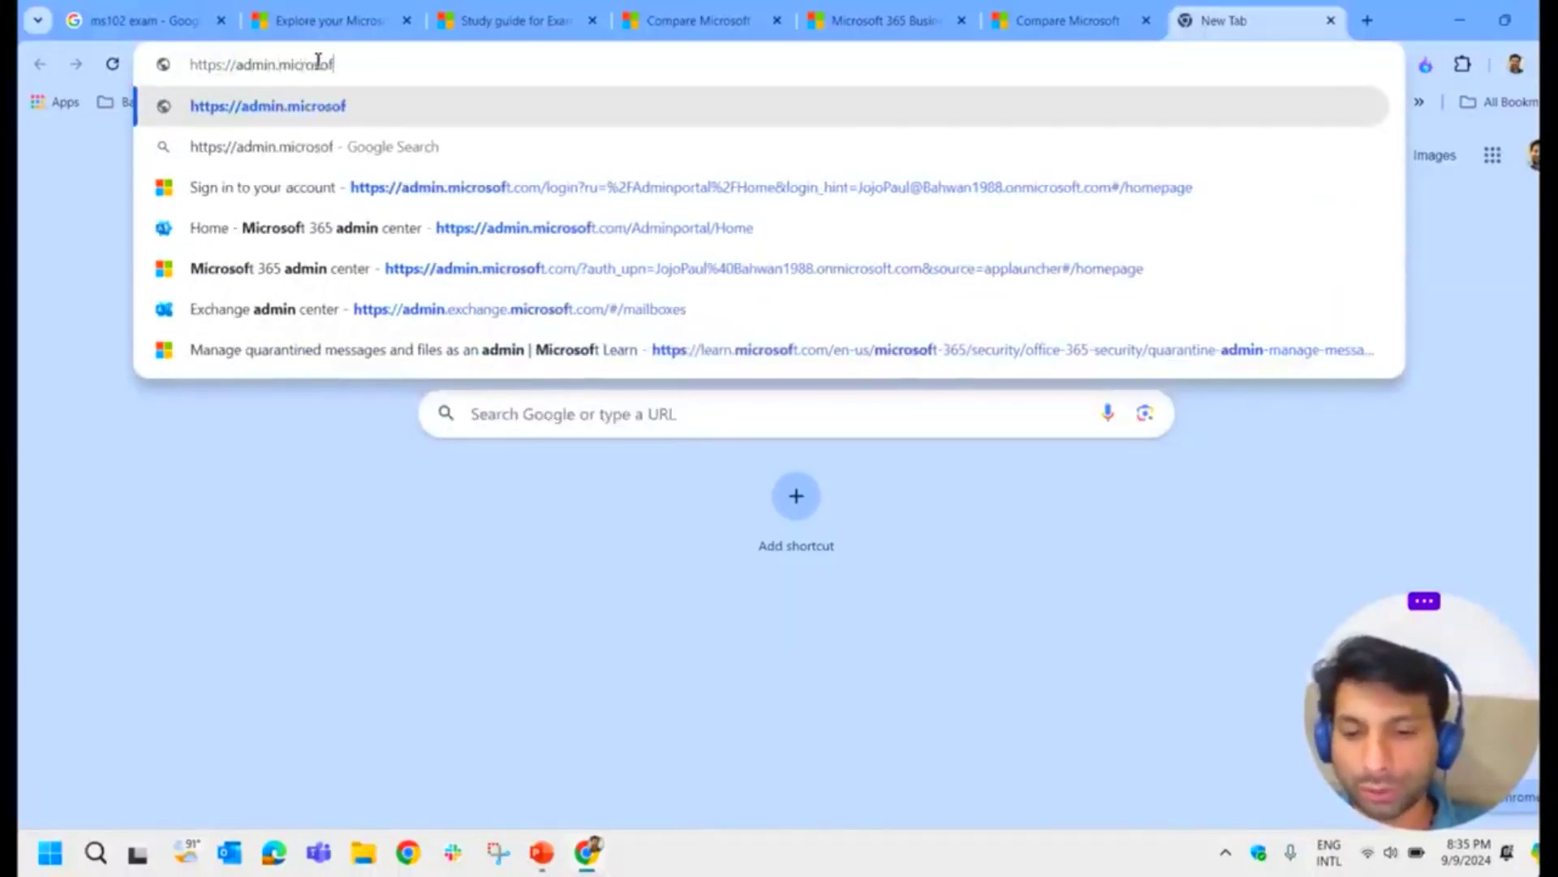
{"action": "type", "text": "t.com"}
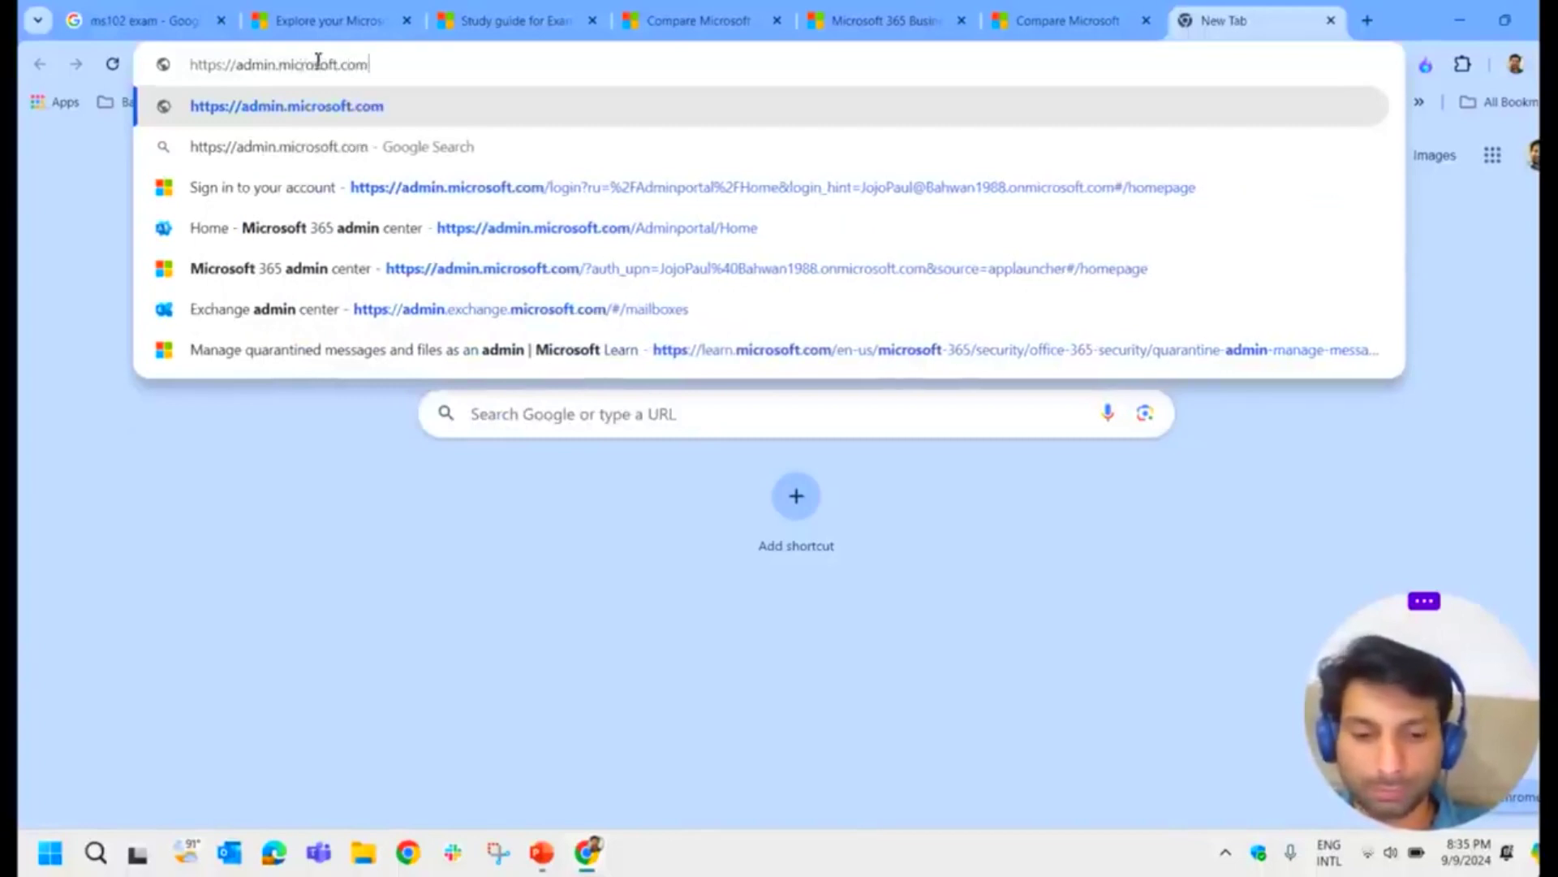
{"action": "key", "text": "Return"}
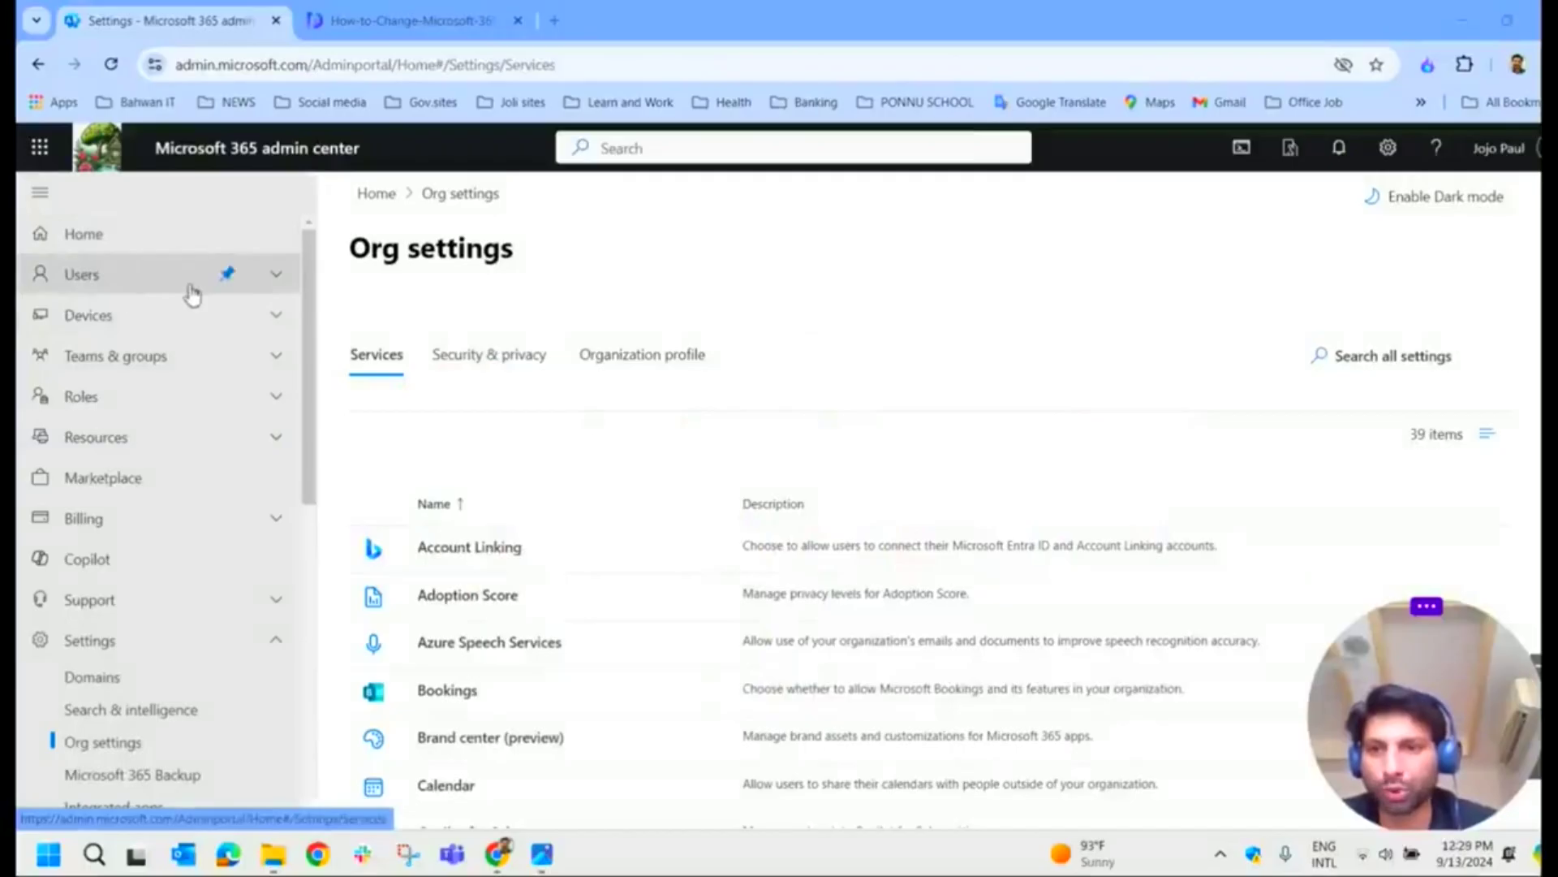
Step: Expand Users, reload Org settings and switch to its Organization profile tab
{"action": "left_click", "coordinate": [275, 276]}
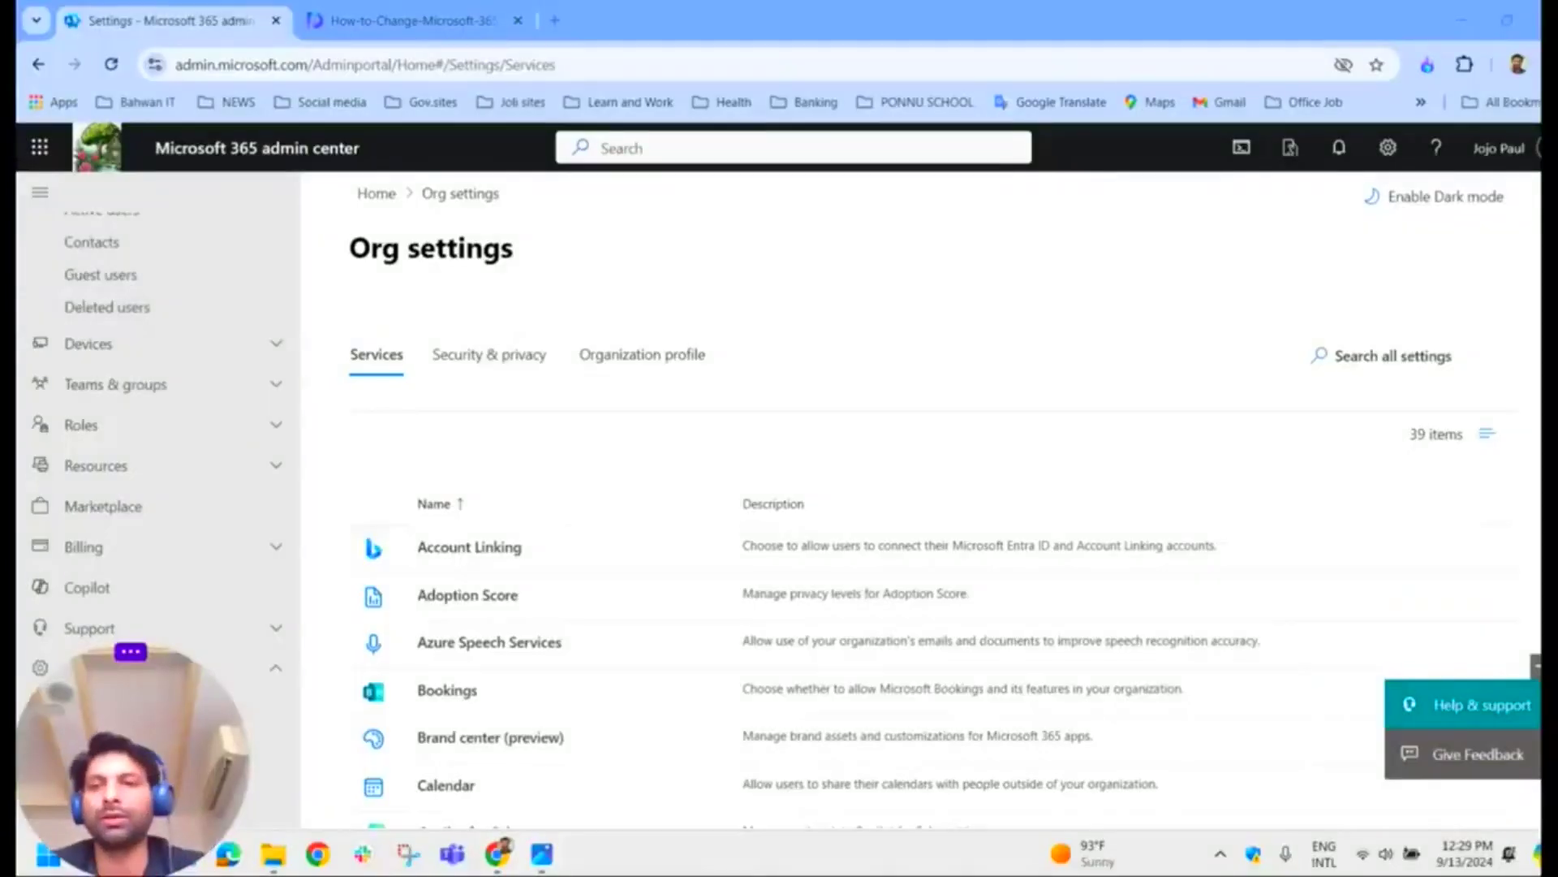
{"action": "scroll", "coordinate": [157, 410], "scroll_direction": "up", "scroll_amount": 2}
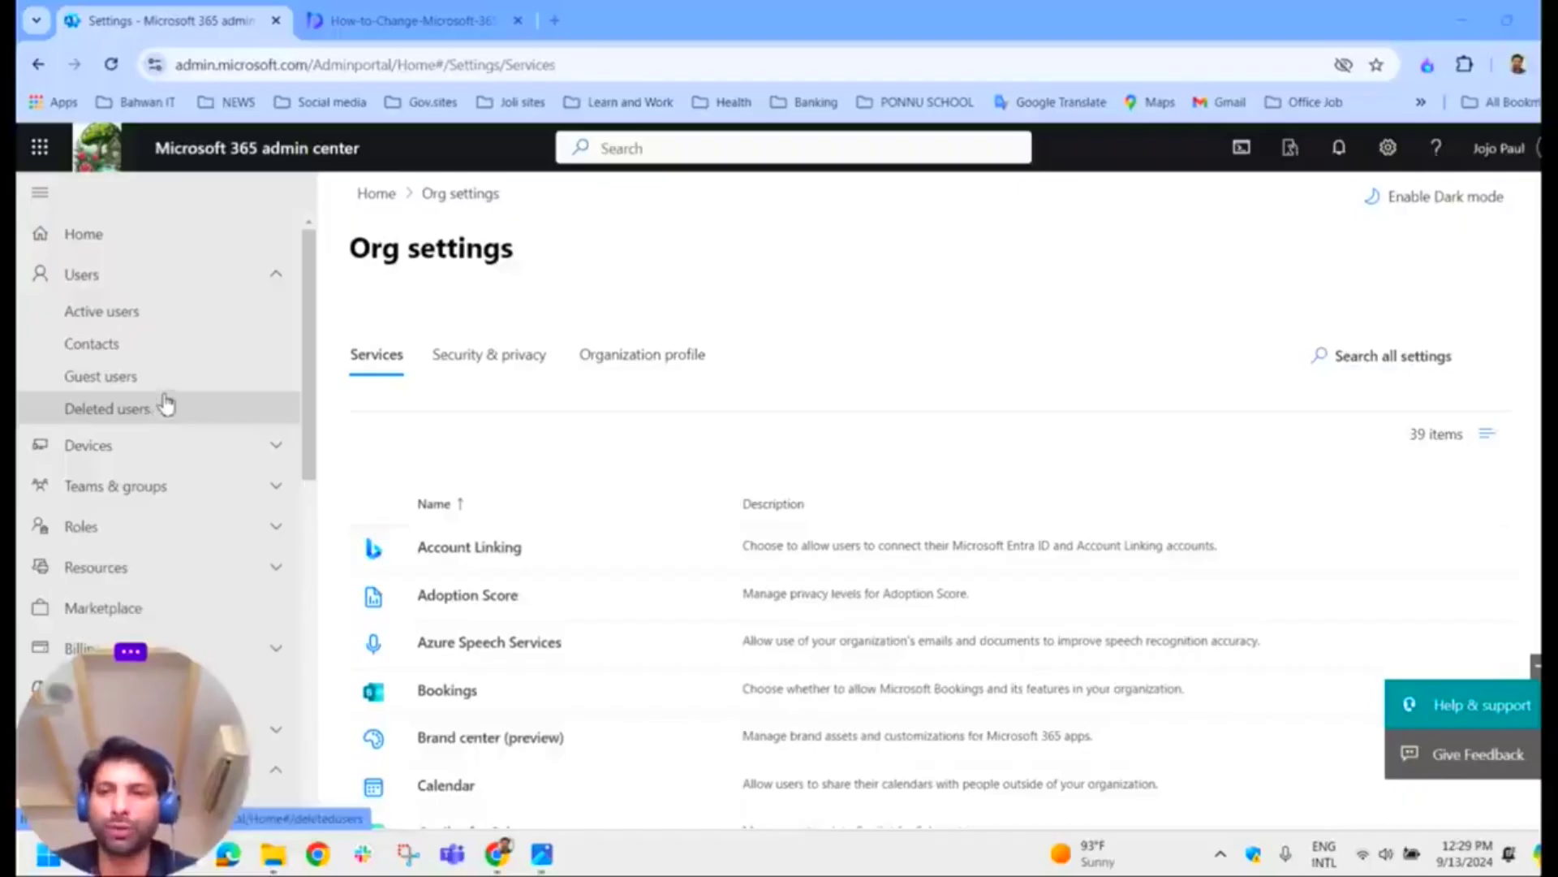
{"action": "left_click_drag", "start_coordinate": [173, 757], "coordinate": [1441, 717]}
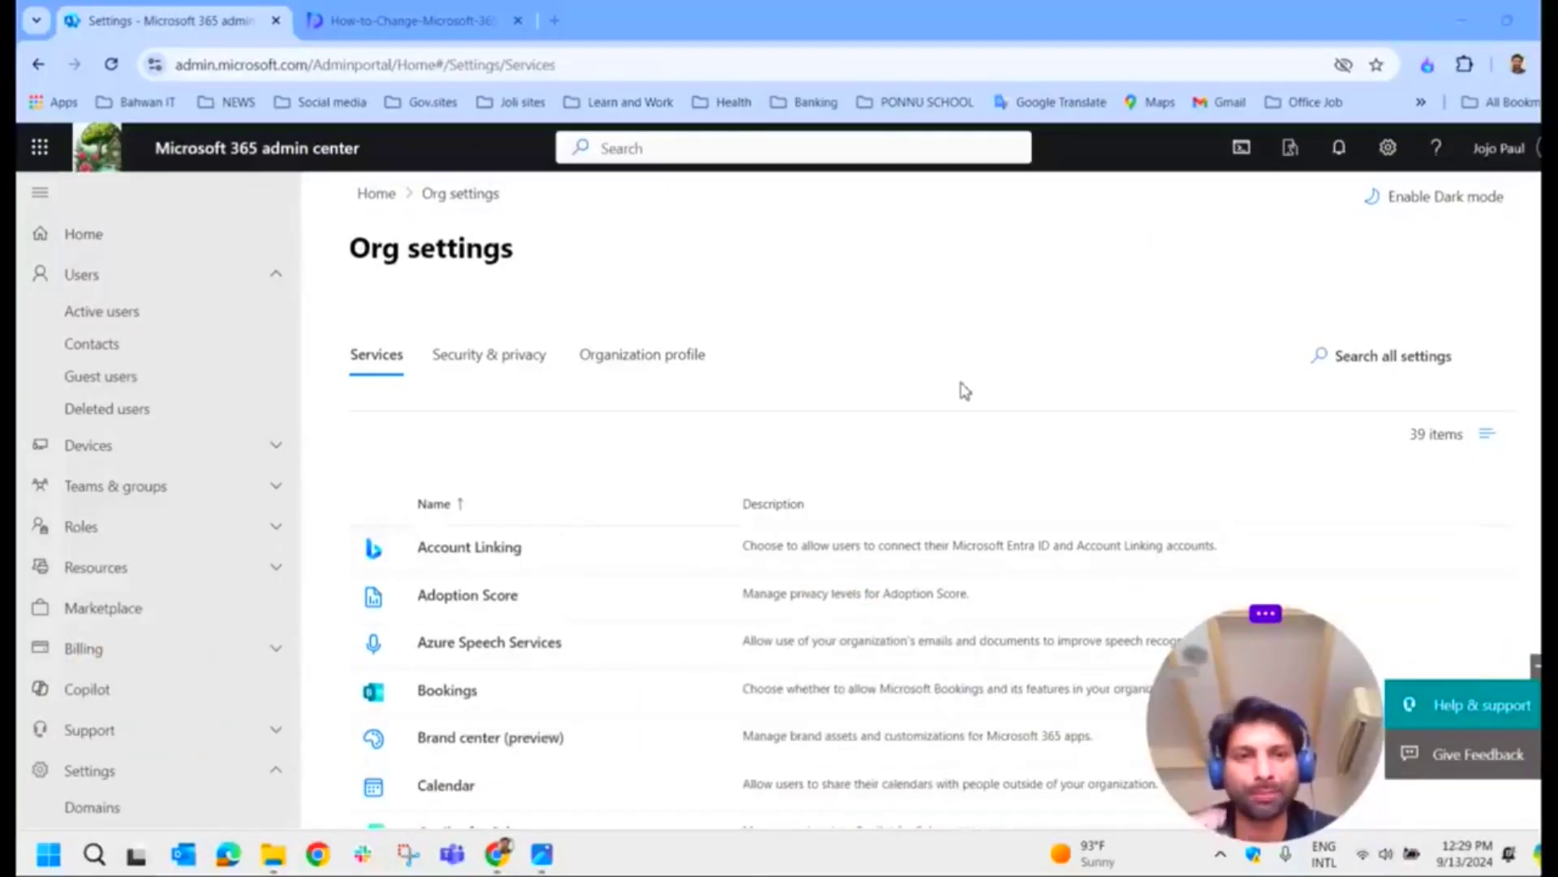
{"action": "scroll", "coordinate": [121, 429], "scroll_direction": "down", "scroll_amount": 2}
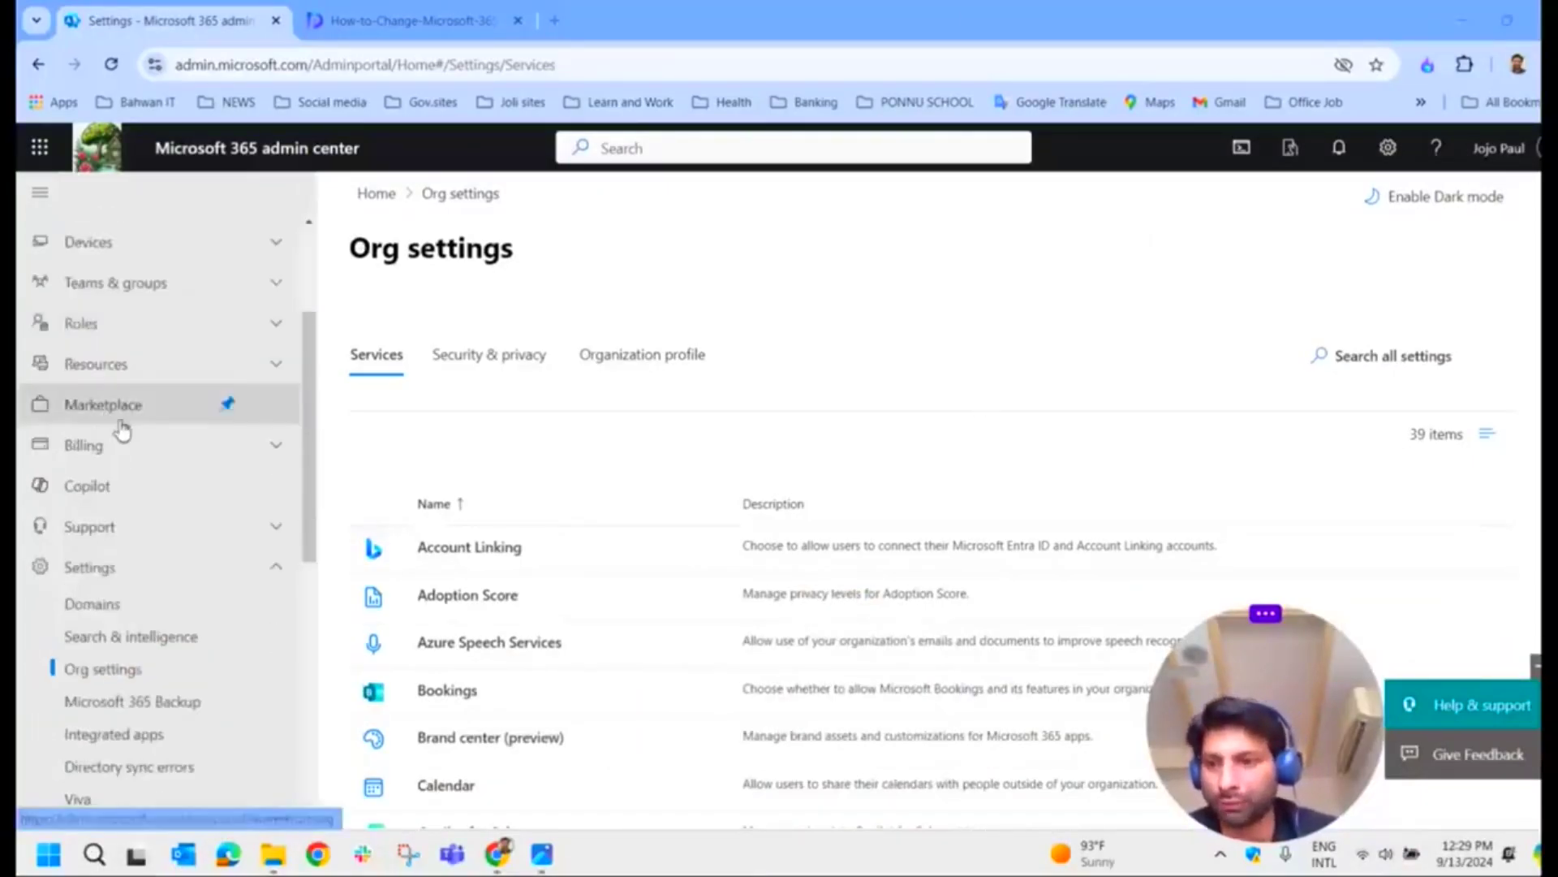
{"action": "scroll", "coordinate": [121, 428], "scroll_direction": "down", "scroll_amount": 1}
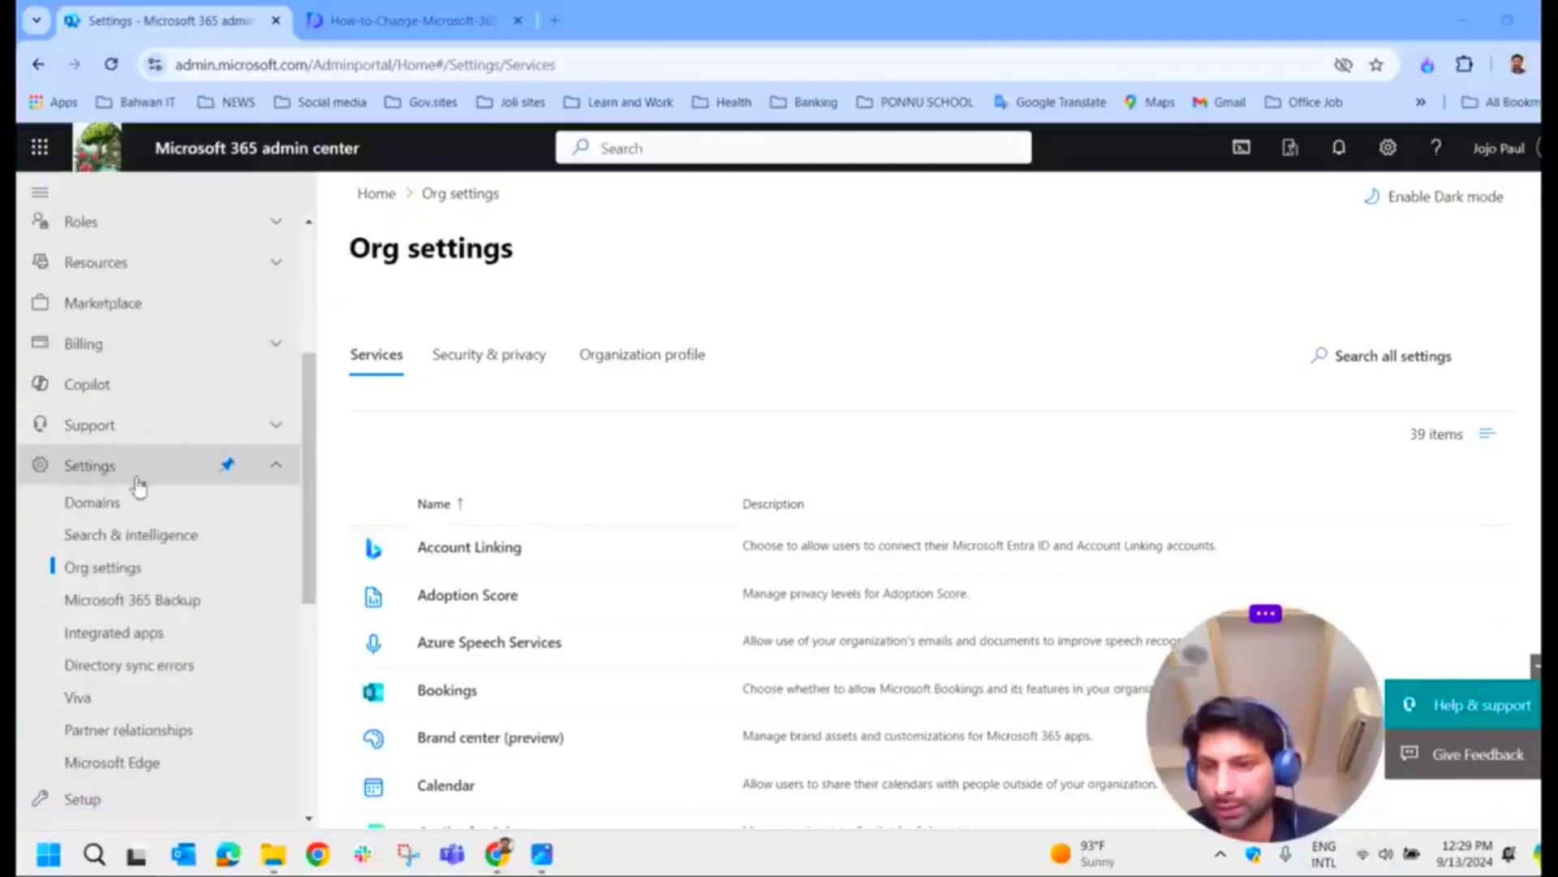
{"action": "left_click", "coordinate": [121, 575]}
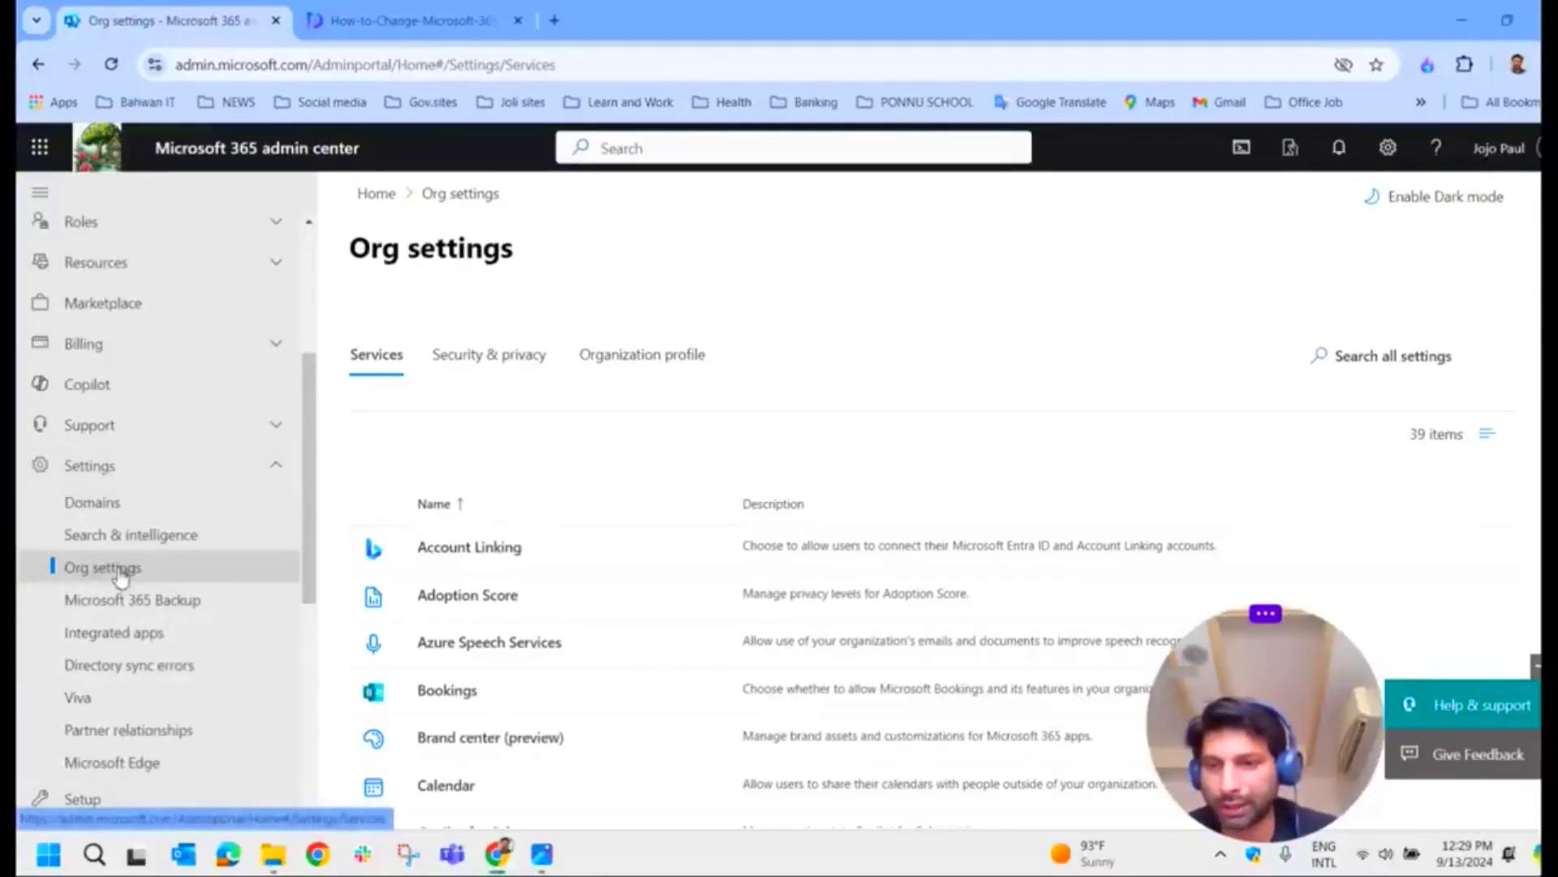
{"action": "left_click", "coordinate": [638, 365]}
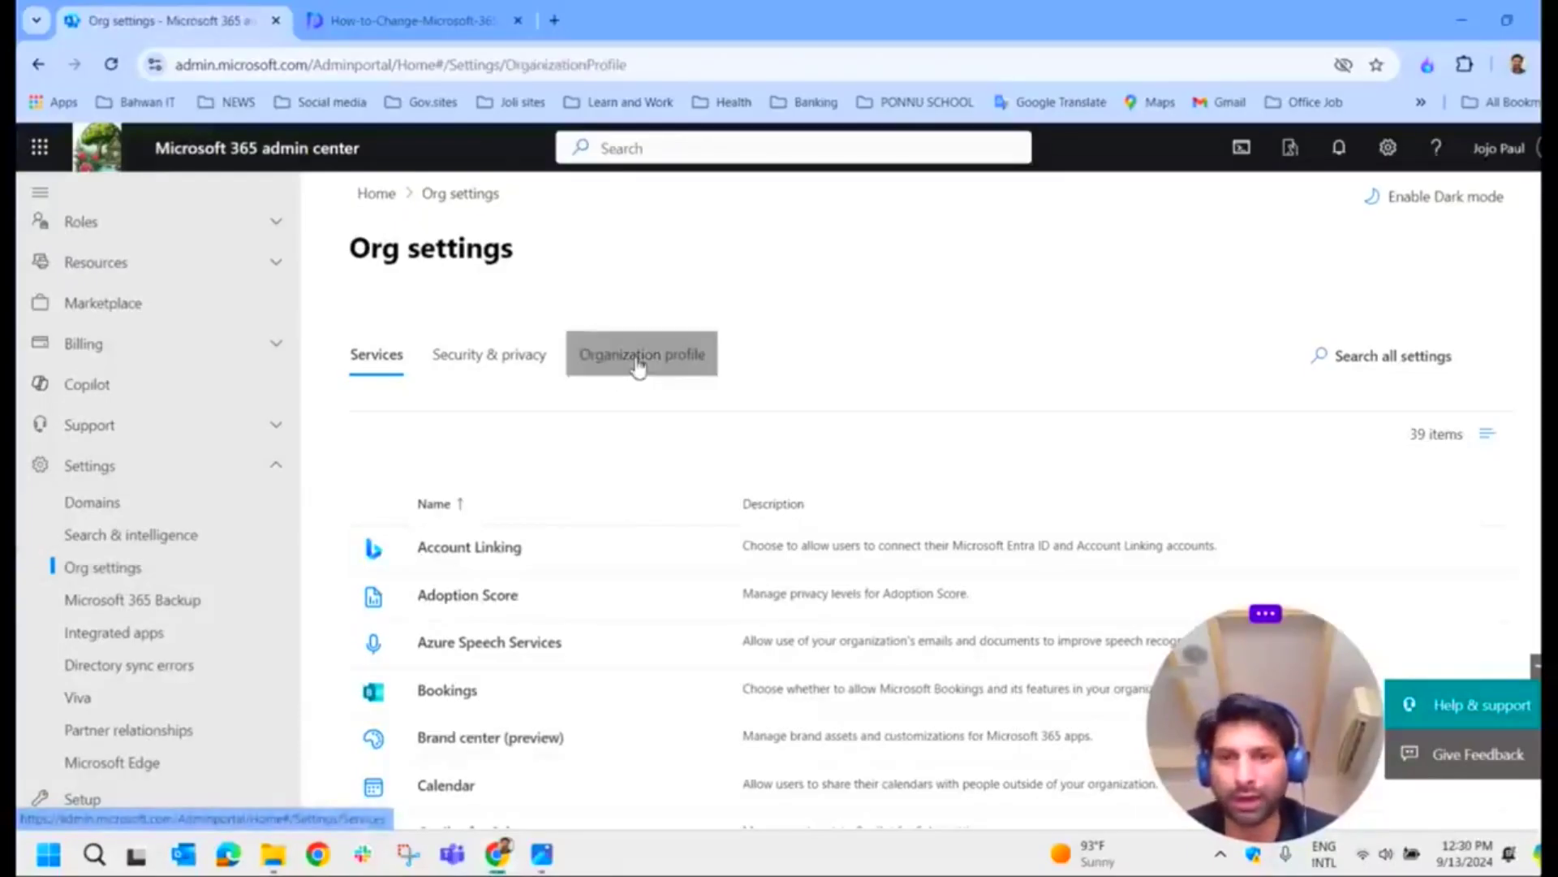
Step: Browse the Org settings services, expand Roles, then bring up the Organization information screenshot tab
{"action": "scroll", "coordinate": [603, 414], "scroll_direction": "down", "scroll_amount": 1}
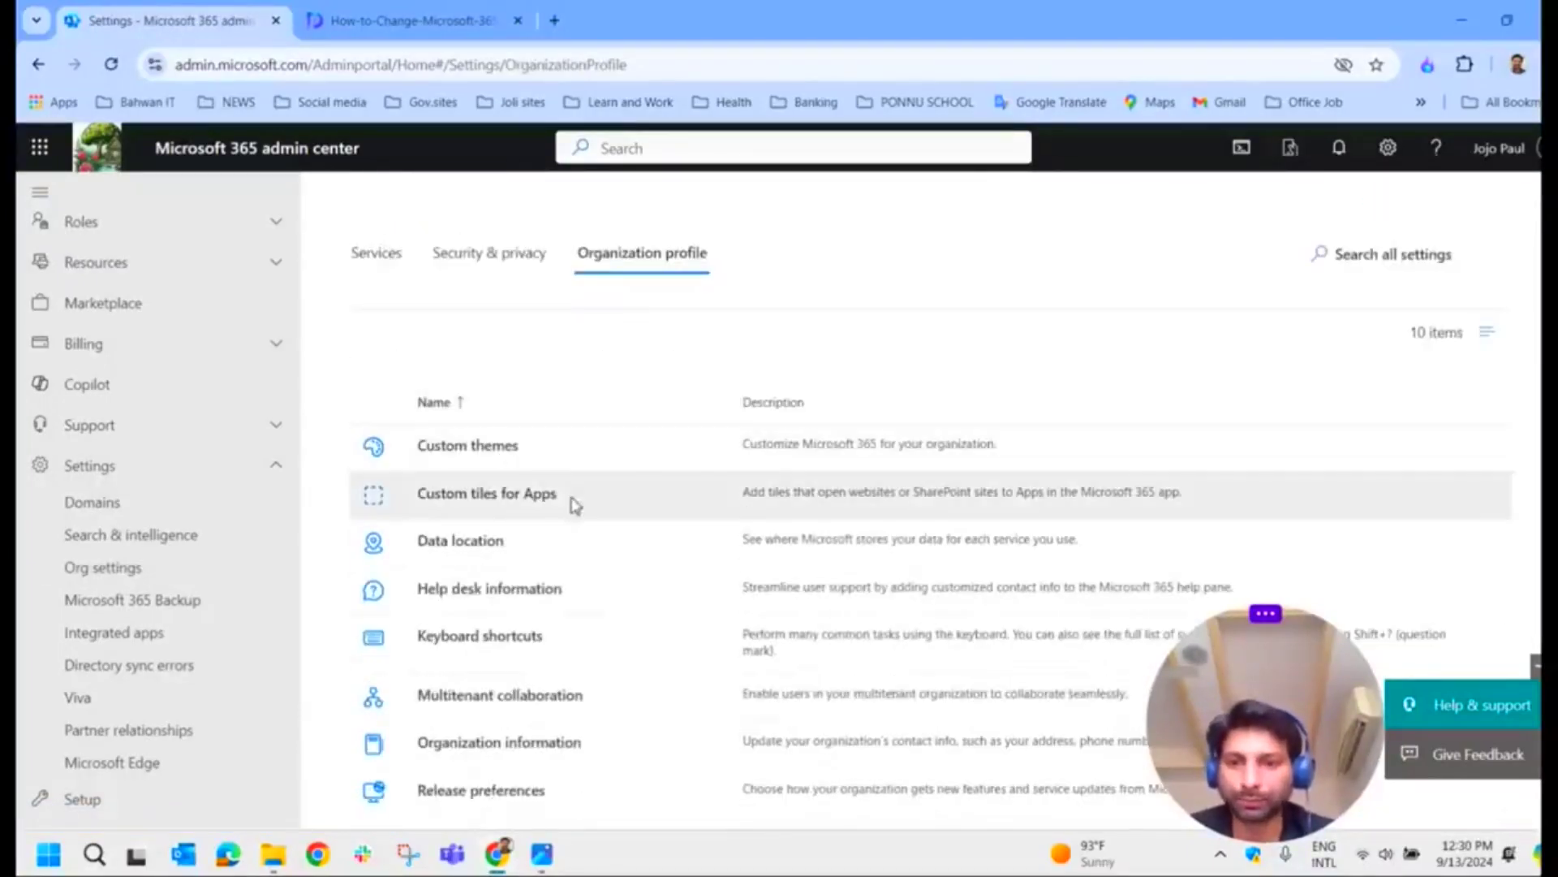
{"action": "scroll", "coordinate": [525, 470], "scroll_direction": "down", "scroll_amount": 1}
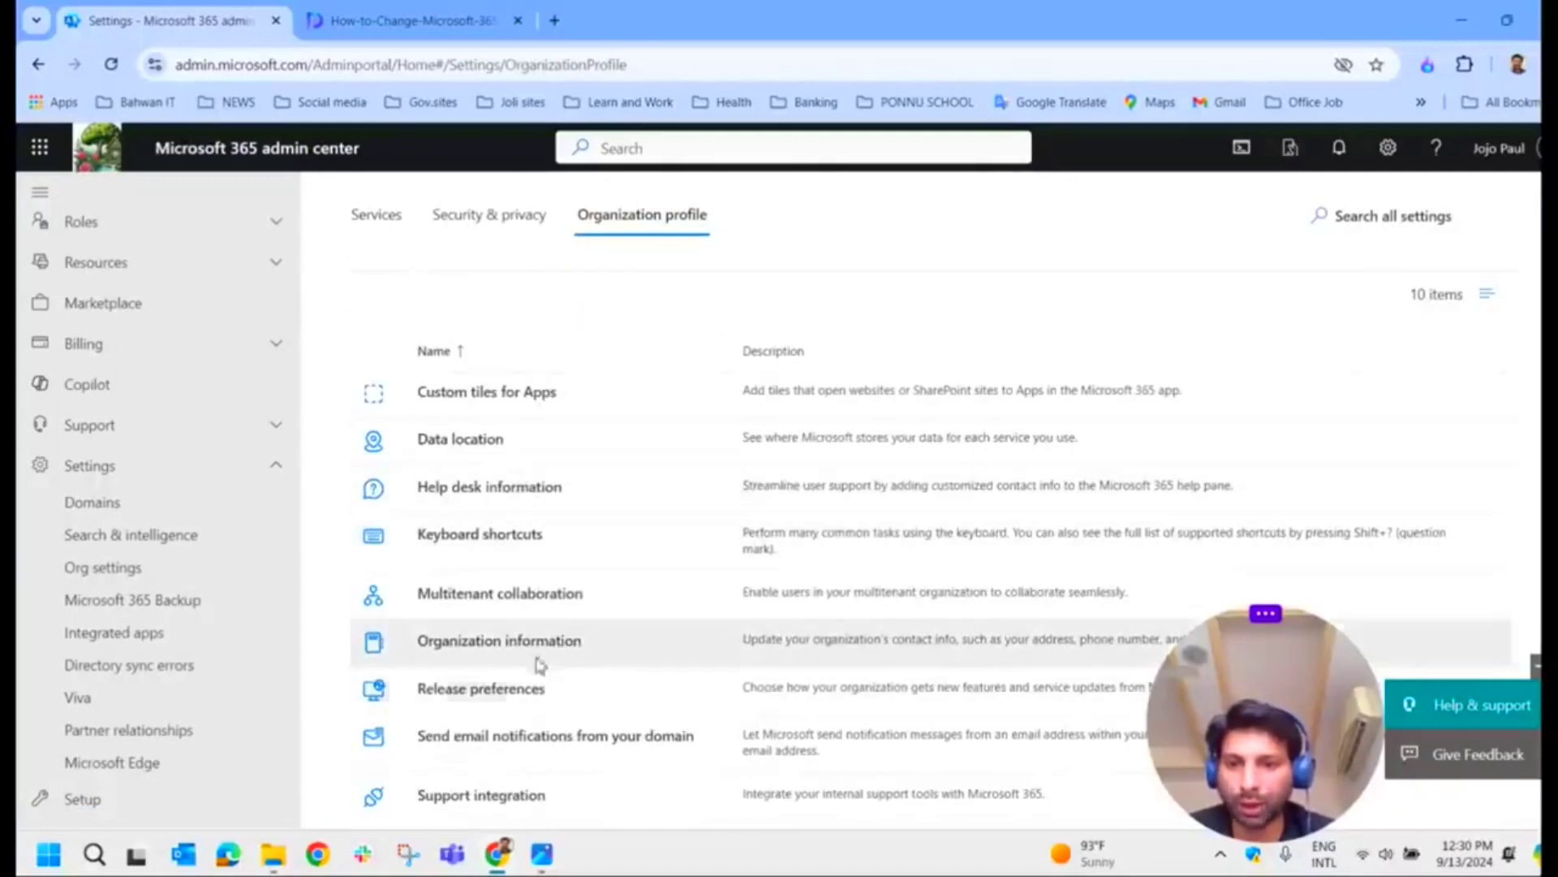
{"action": "scroll", "coordinate": [568, 653], "scroll_direction": "down", "scroll_amount": 1}
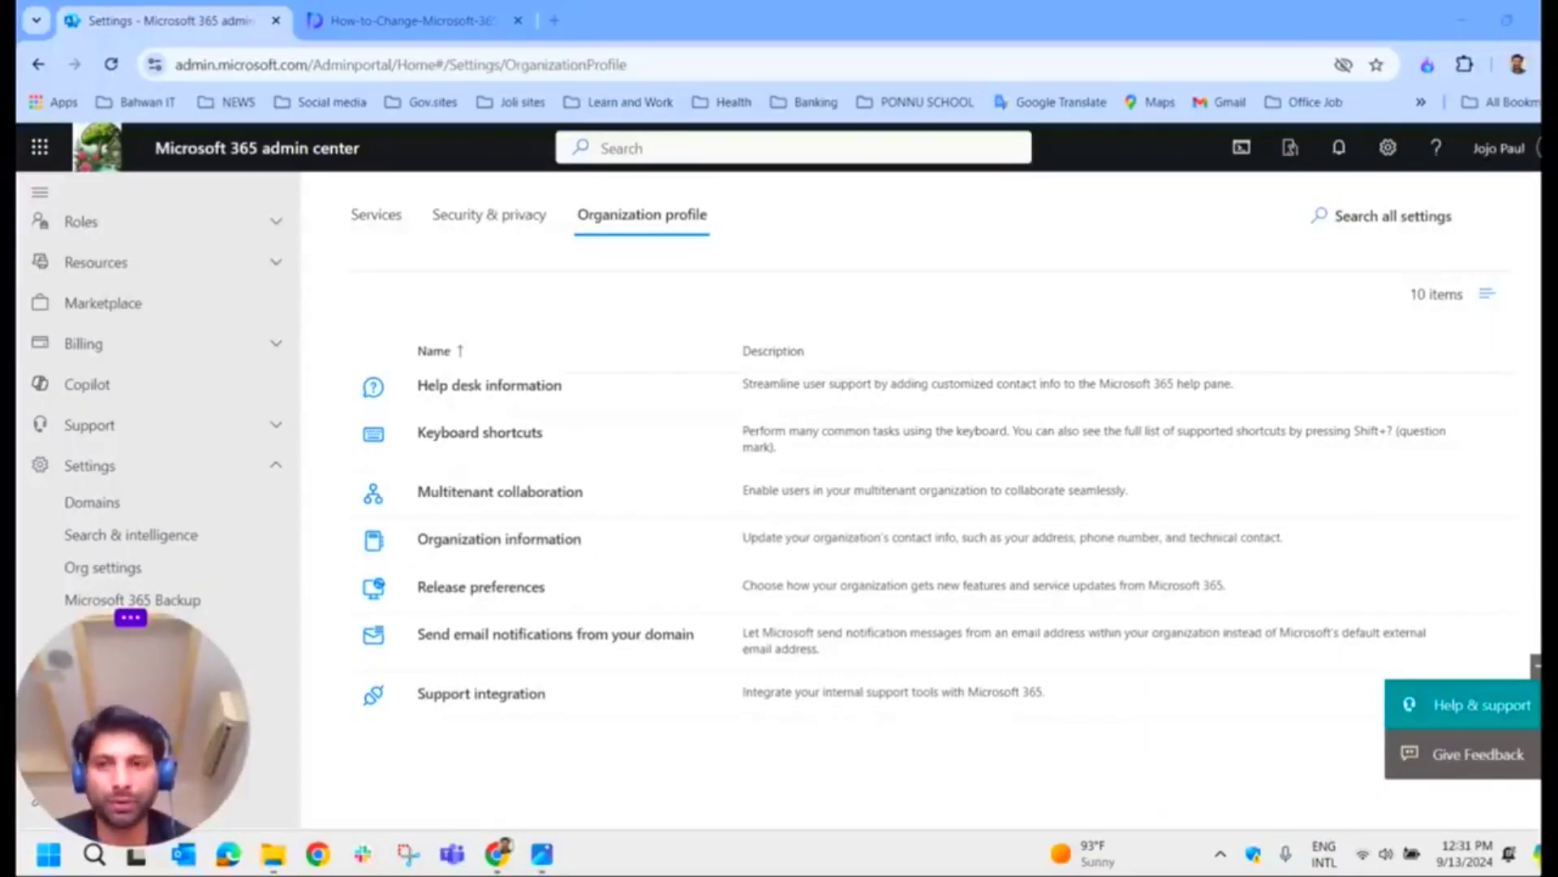
{"action": "left_click", "coordinate": [273, 227]}
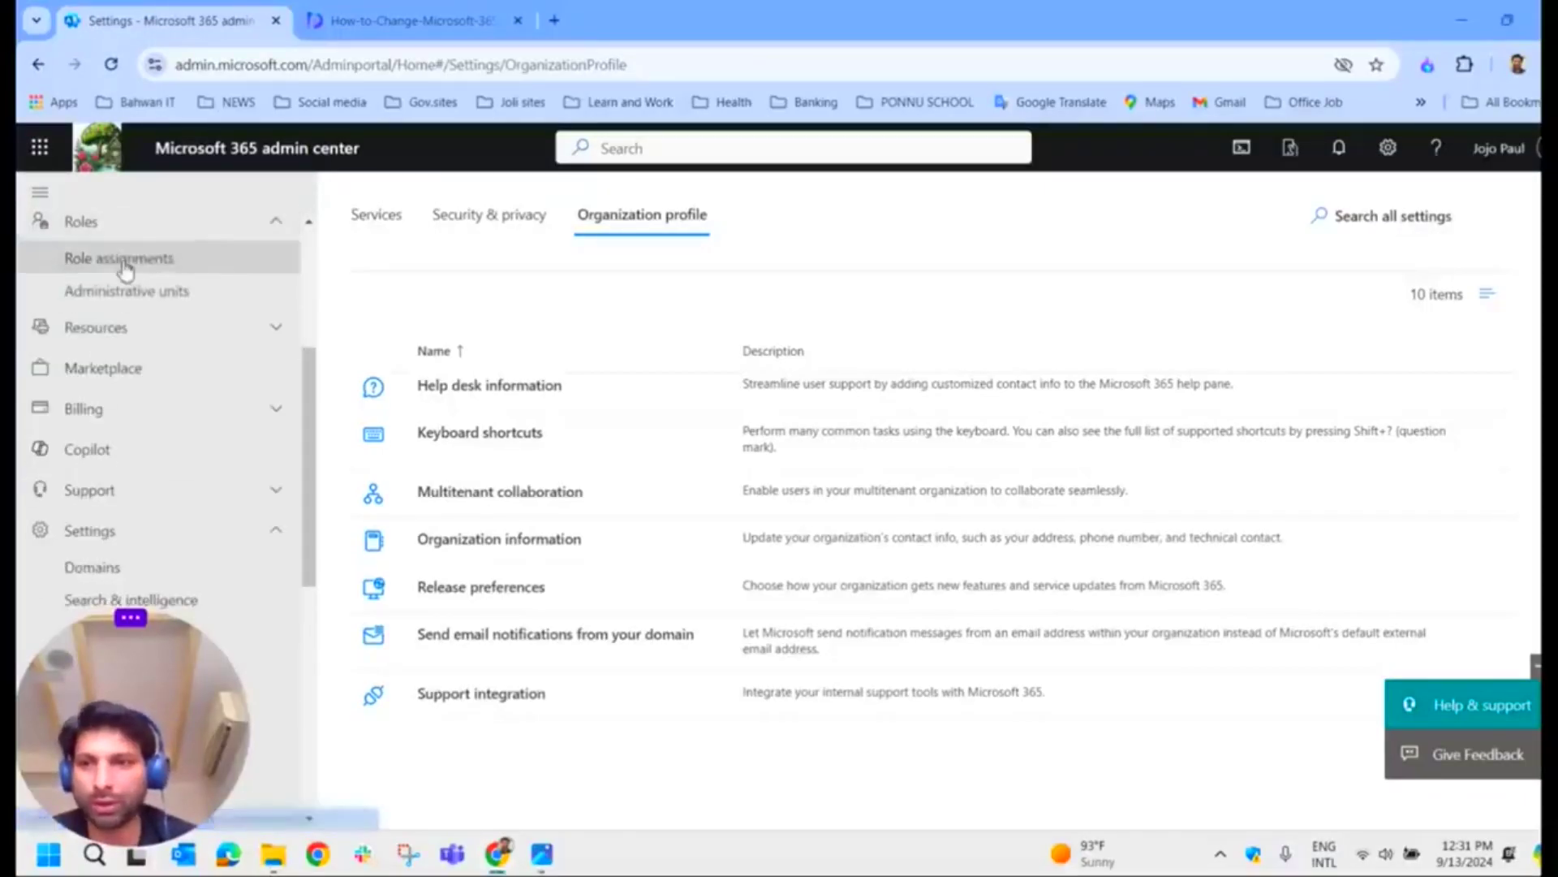
{"action": "left_click_drag", "start_coordinate": [315, 380], "coordinate": [308, 273]}
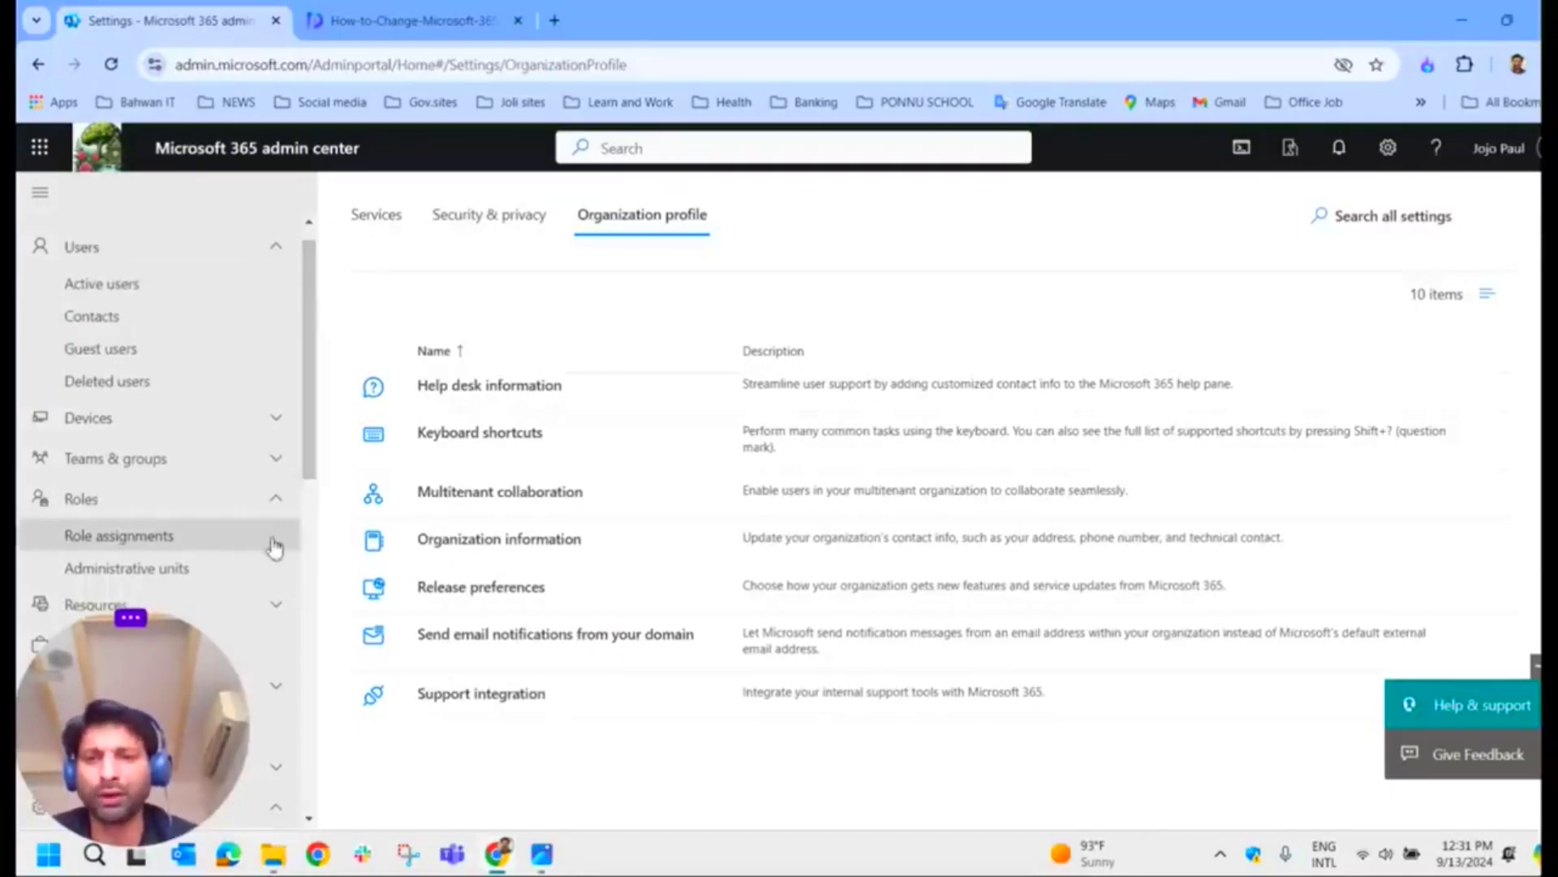
{"action": "scroll", "coordinate": [505, 460], "scroll_direction": "up", "scroll_amount": 4}
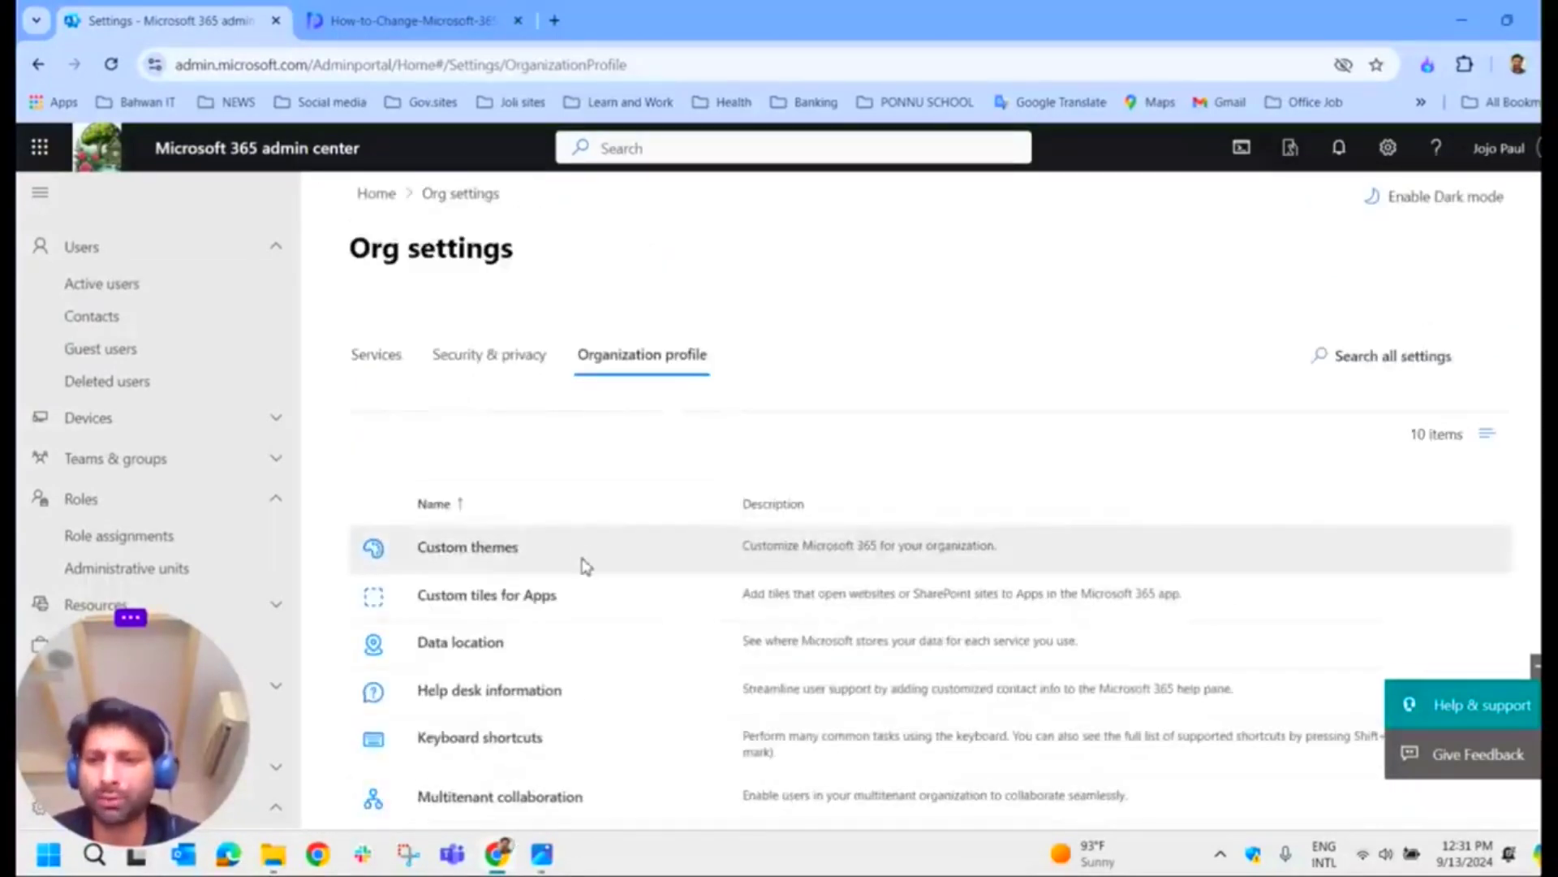
{"action": "scroll", "coordinate": [600, 532], "scroll_direction": "down", "scroll_amount": 1}
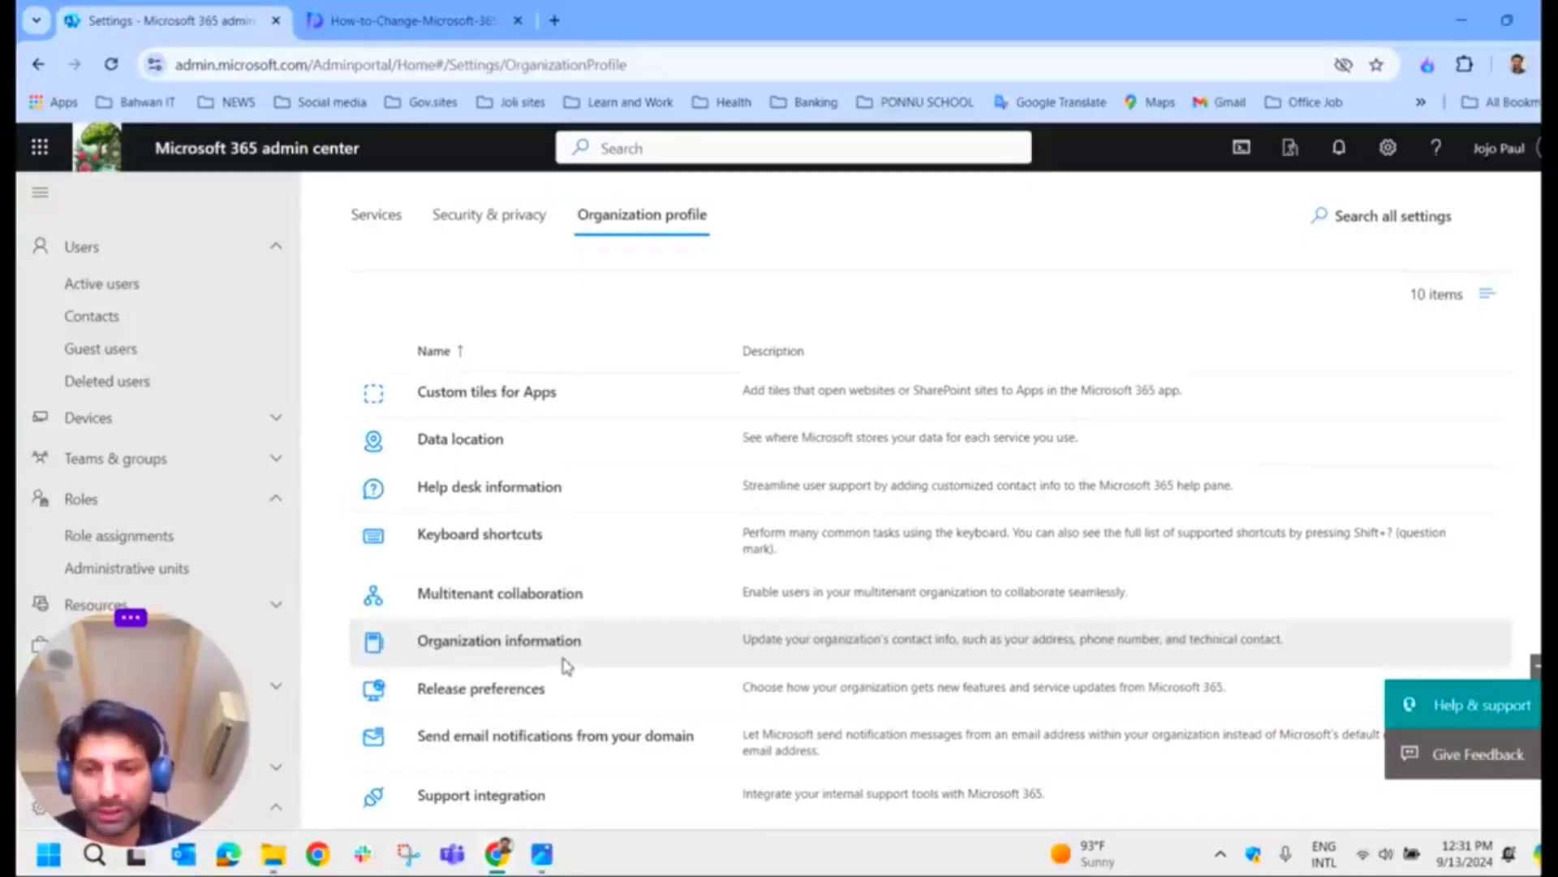
{"action": "left_click", "coordinate": [391, 25]}
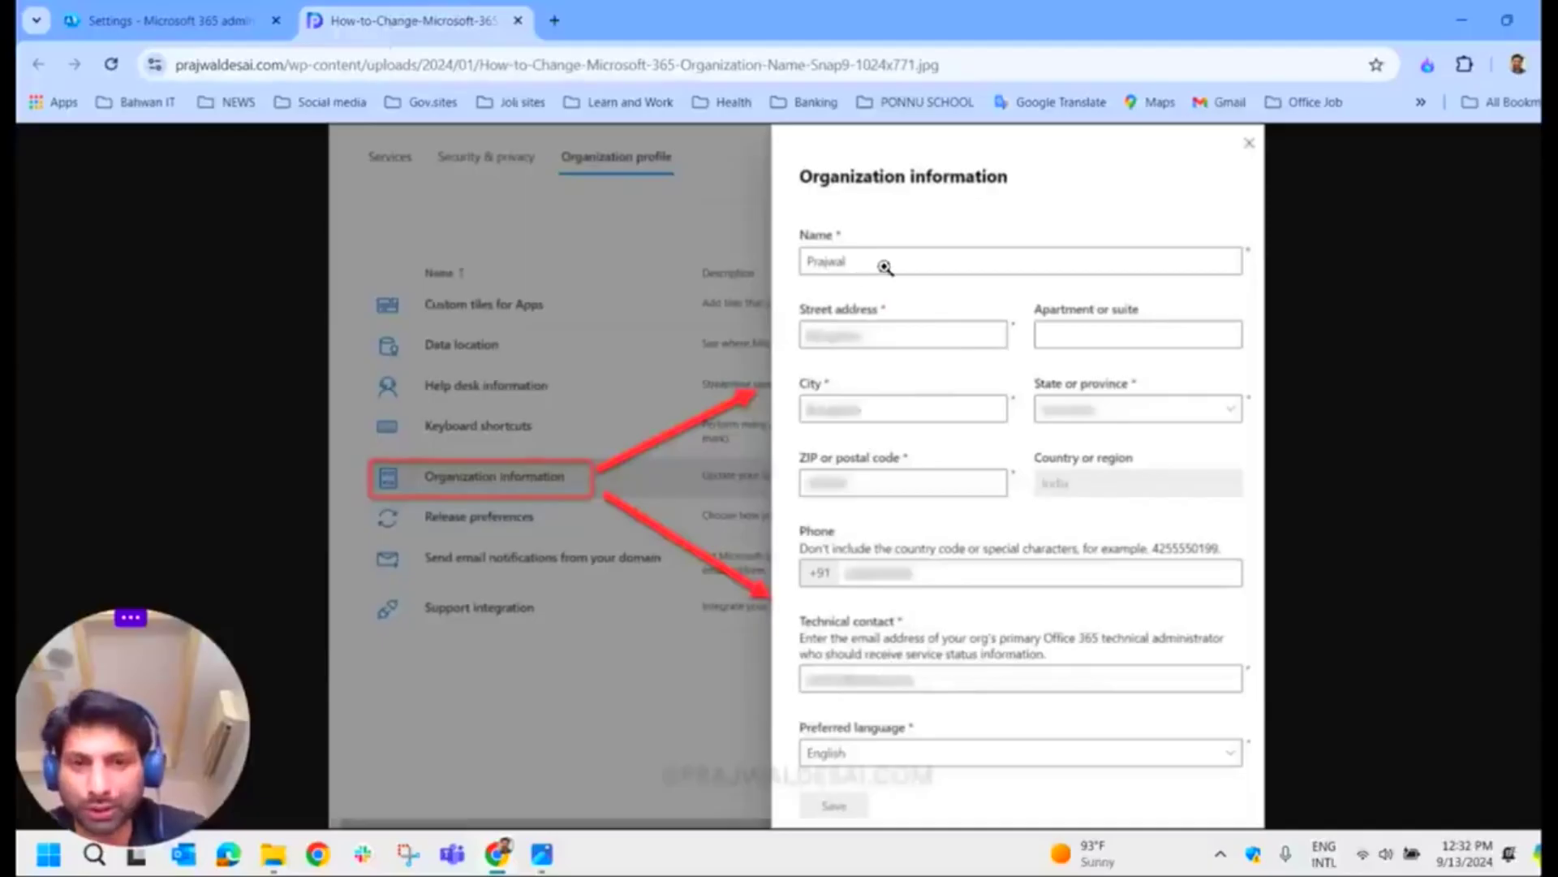
{"action": "left_click_drag", "start_coordinate": [132, 686], "coordinate": [132, 598]}
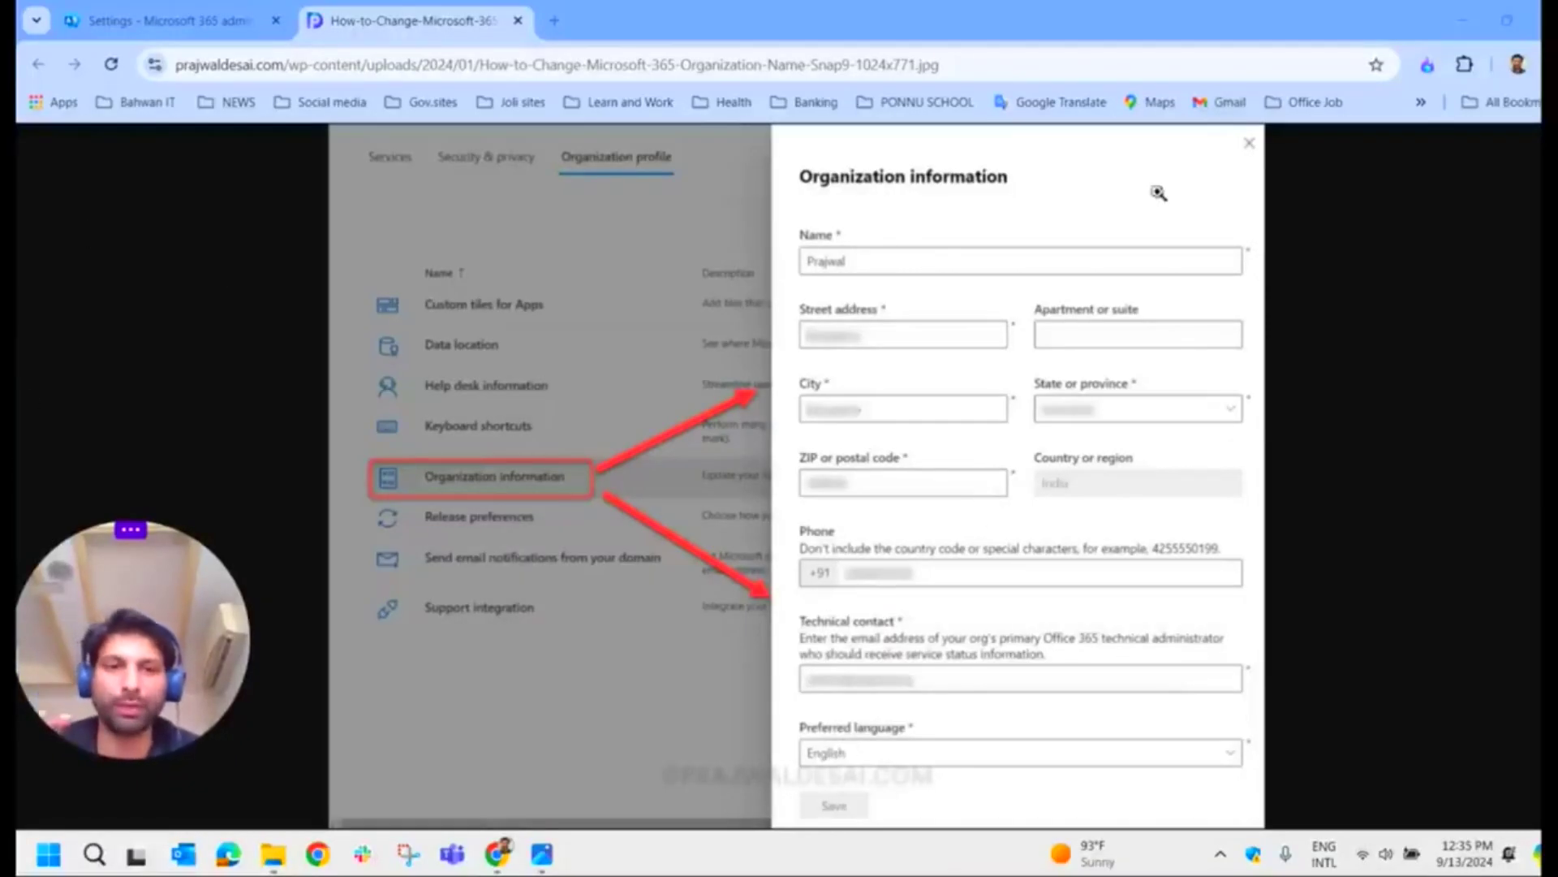
Step: Back in Org settings, open Custom themes and edit the Default theme
{"action": "left_click", "coordinate": [166, 22]}
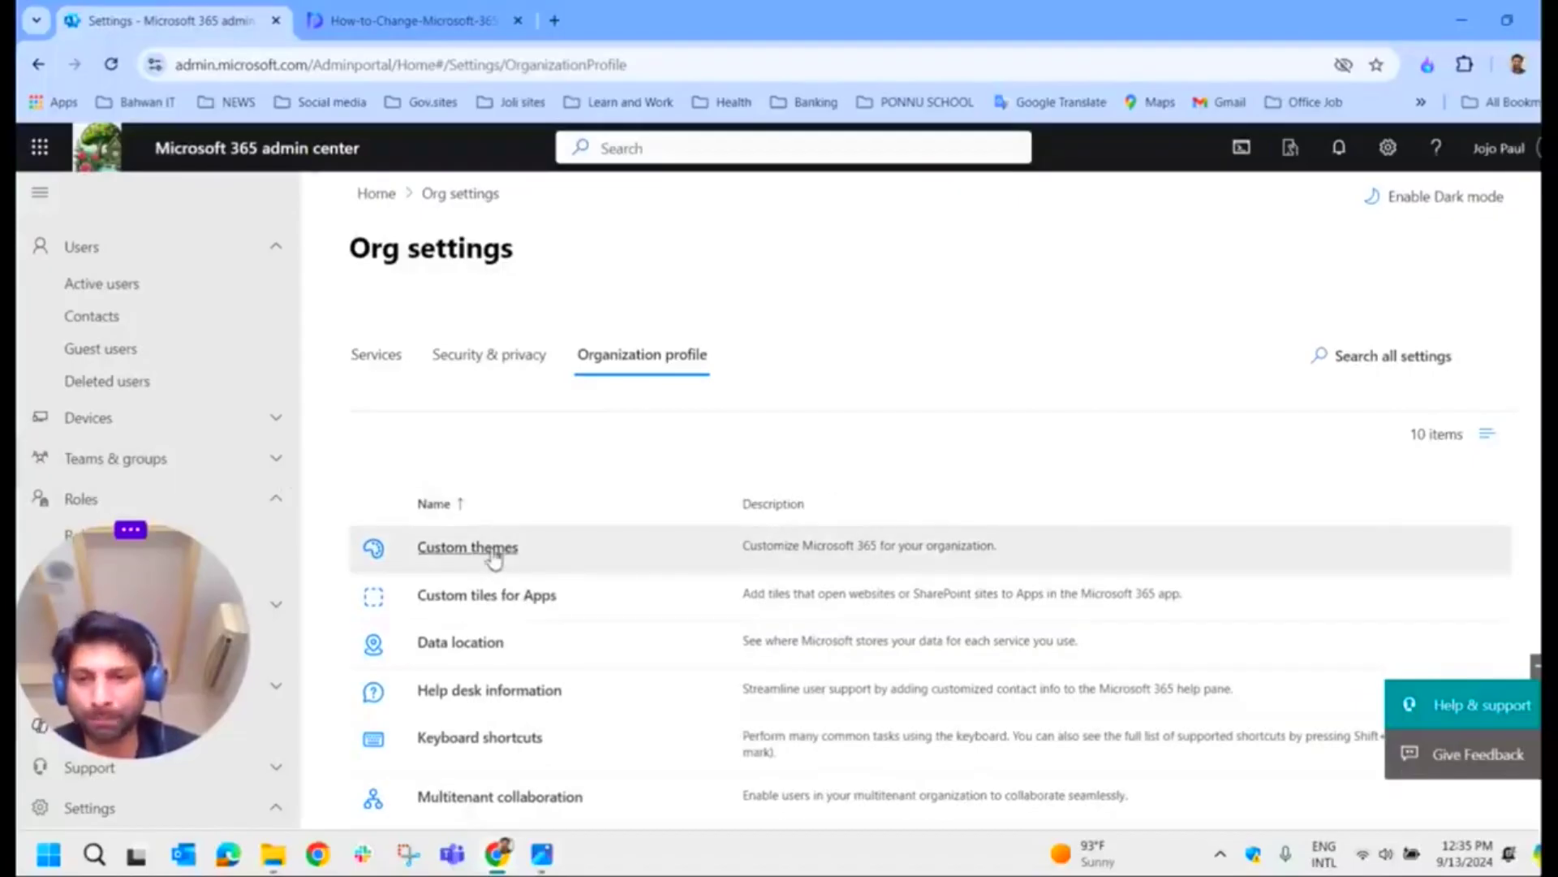
{"action": "scroll", "coordinate": [493, 558], "scroll_direction": "down", "scroll_amount": 2}
{"action": "left_click", "coordinate": [497, 410]}
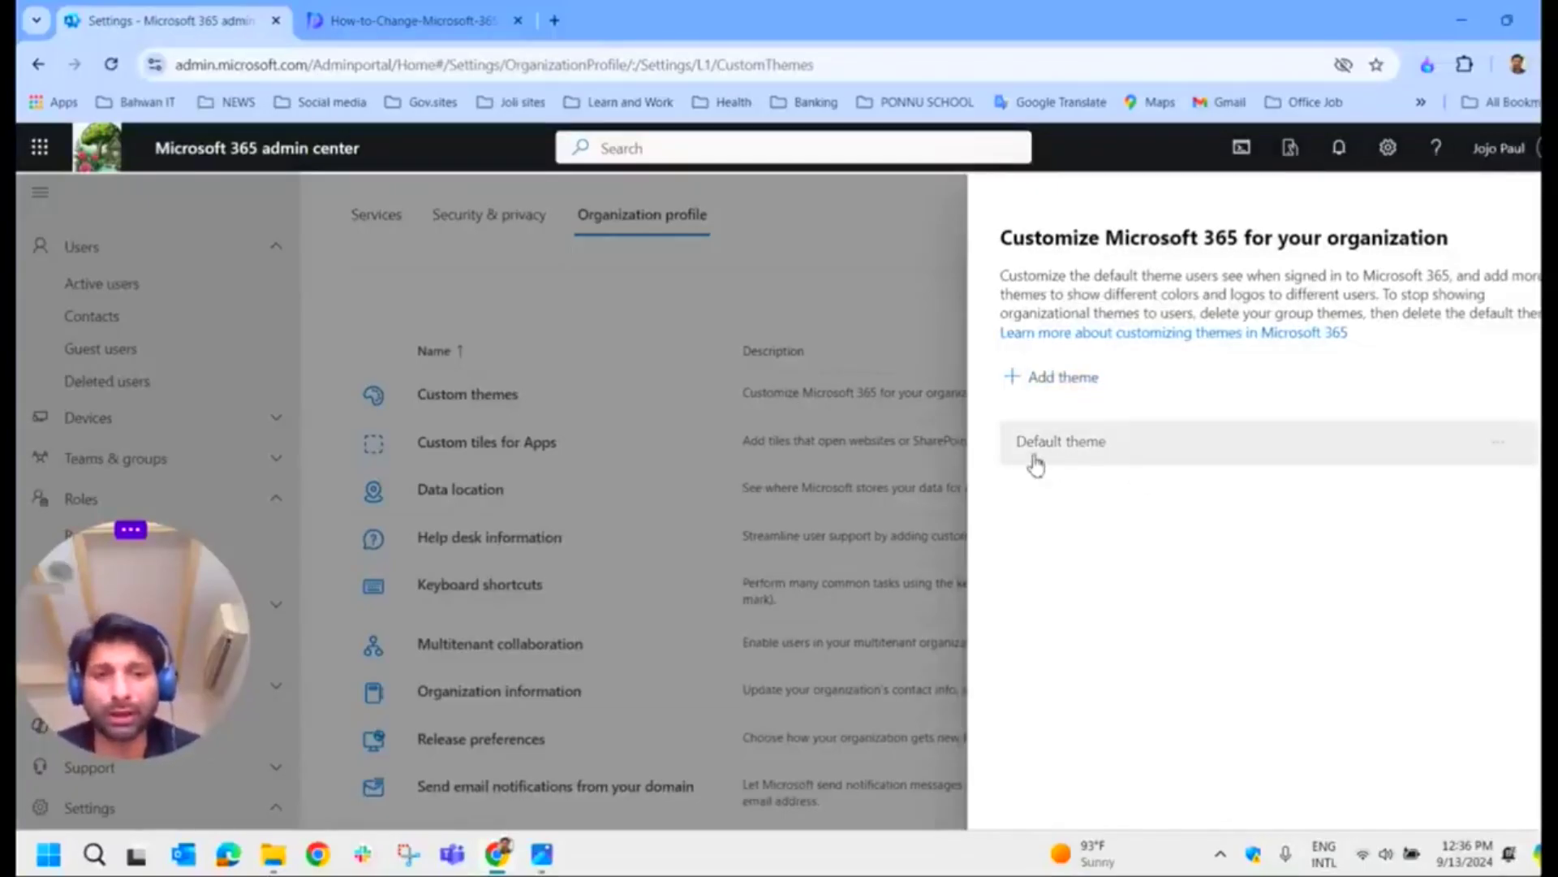
{"action": "left_click", "coordinate": [1097, 453]}
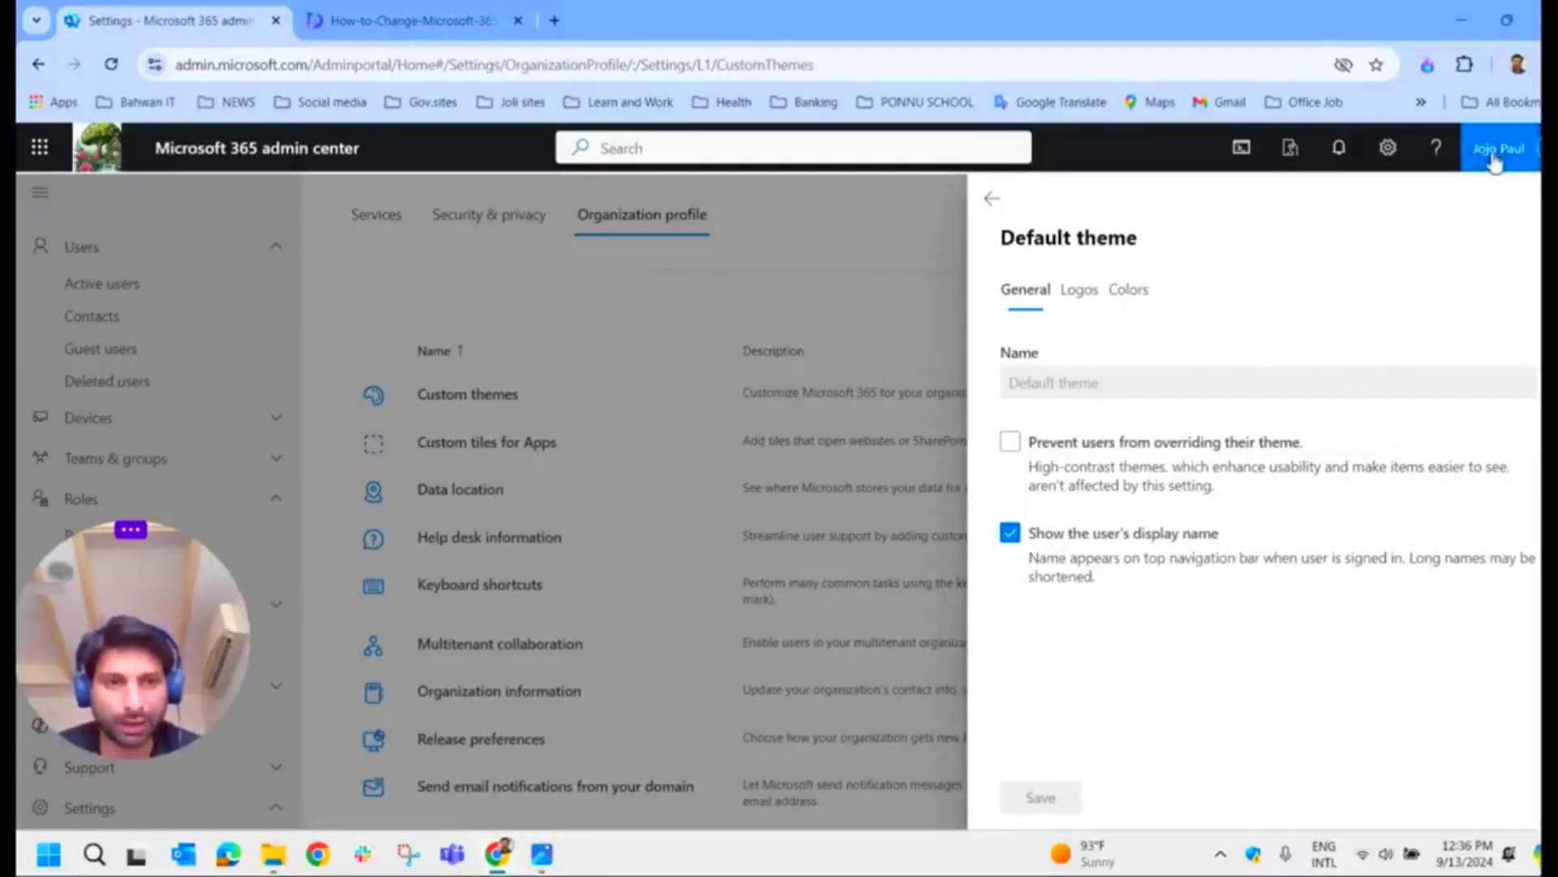
Step: Untick 'Show the user's display name' in the Default theme and view its default logo options
{"action": "left_click", "coordinate": [1011, 538]}
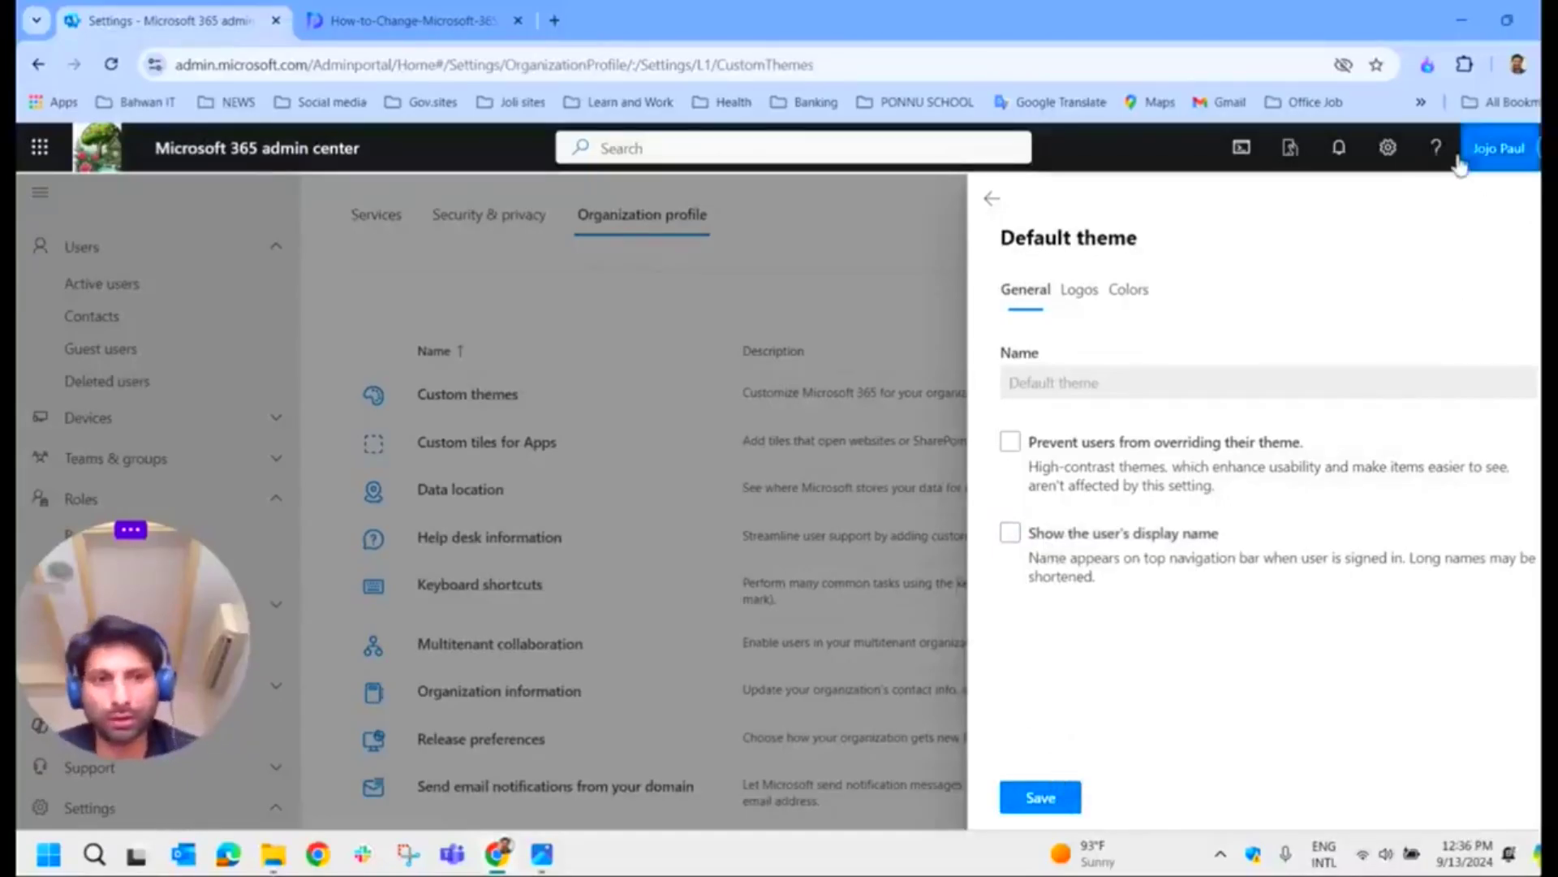
{"action": "left_click", "coordinate": [1086, 300]}
{"action": "left_click", "coordinate": [1086, 438]}
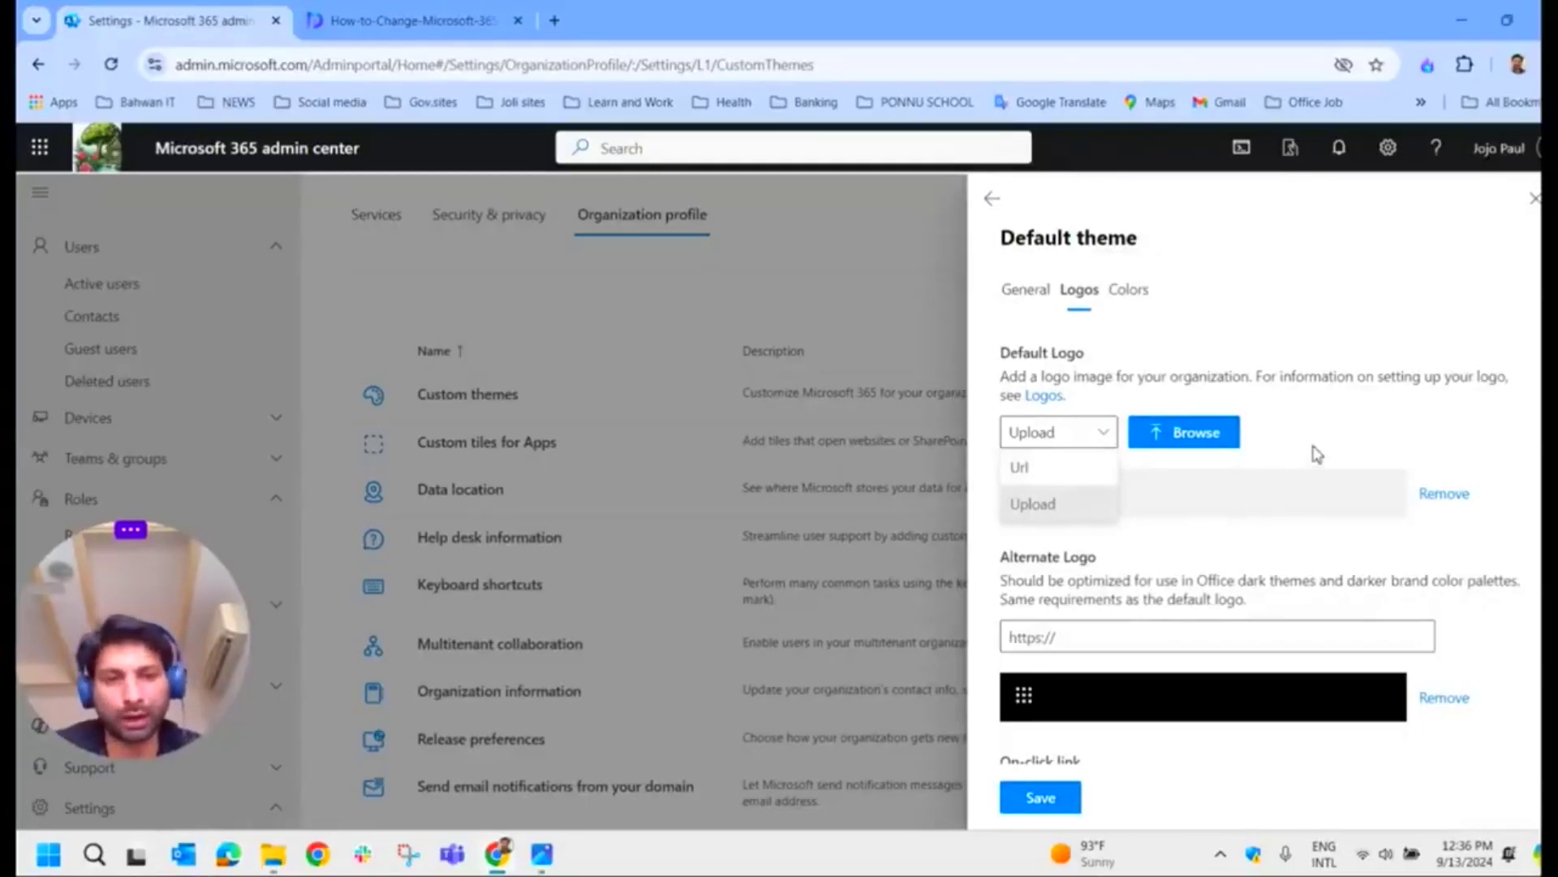
Step: Keep Upload as the default logo source but cancel the file picker without choosing a logo
{"action": "left_click", "coordinate": [1064, 513]}
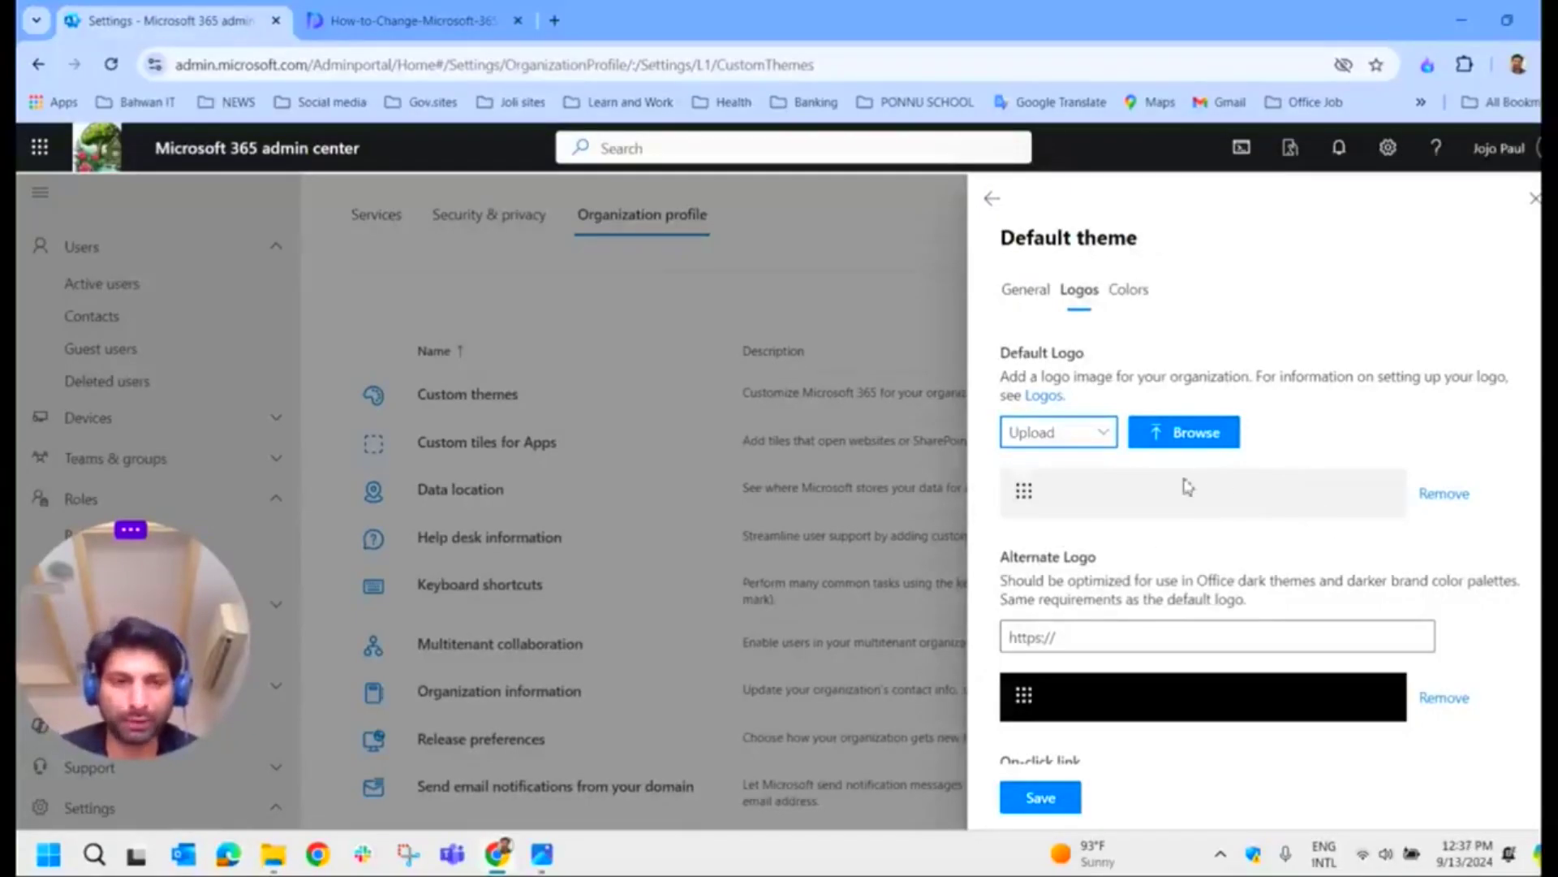
{"action": "left_click", "coordinate": [1196, 439]}
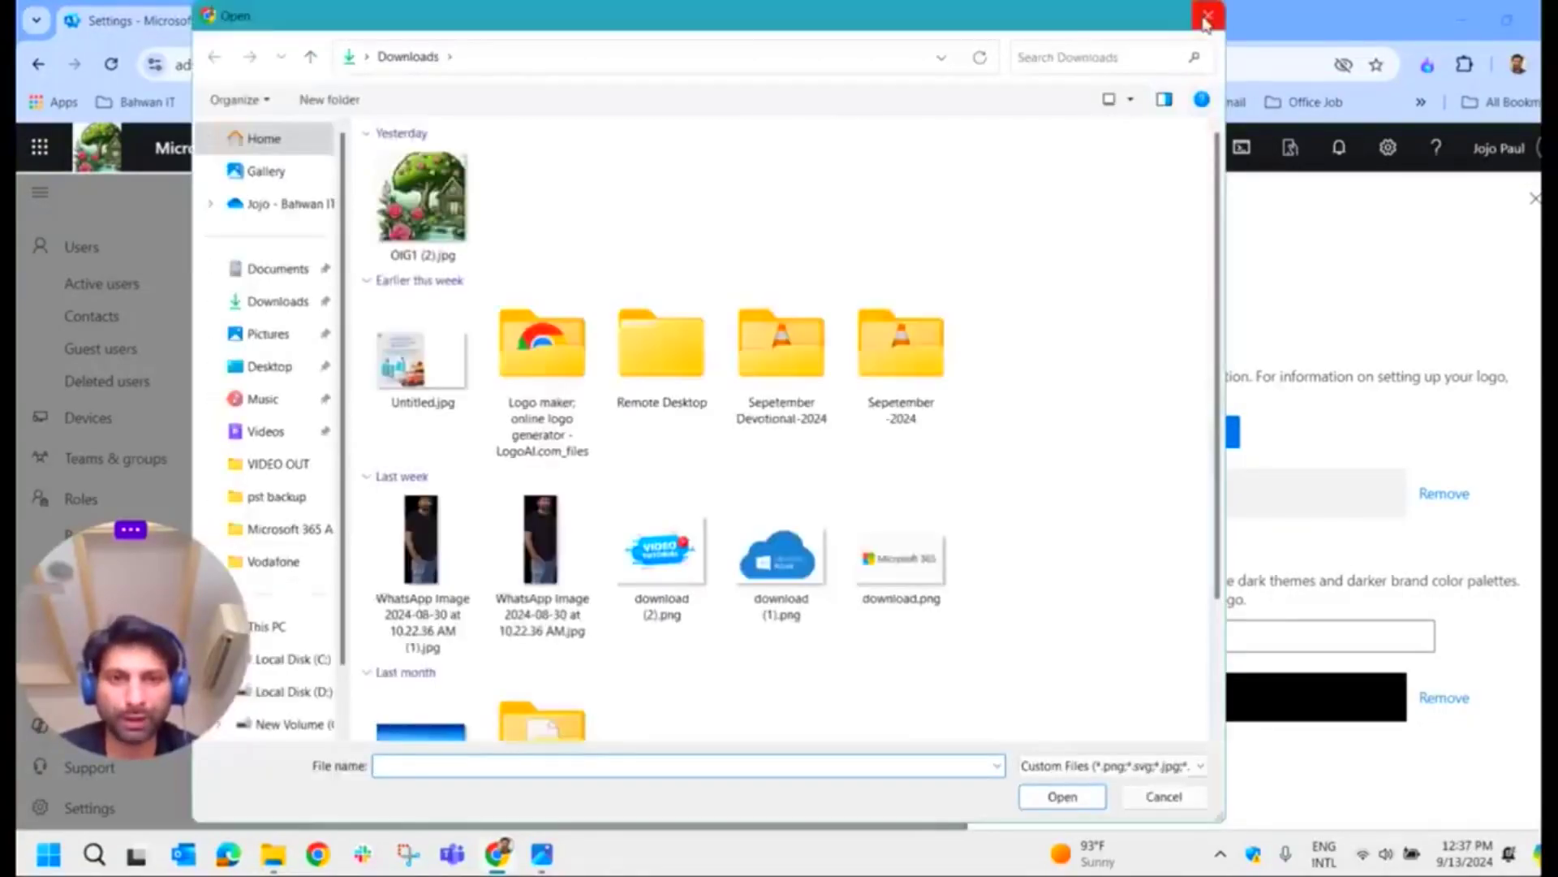
{"action": "left_click", "coordinate": [1207, 20]}
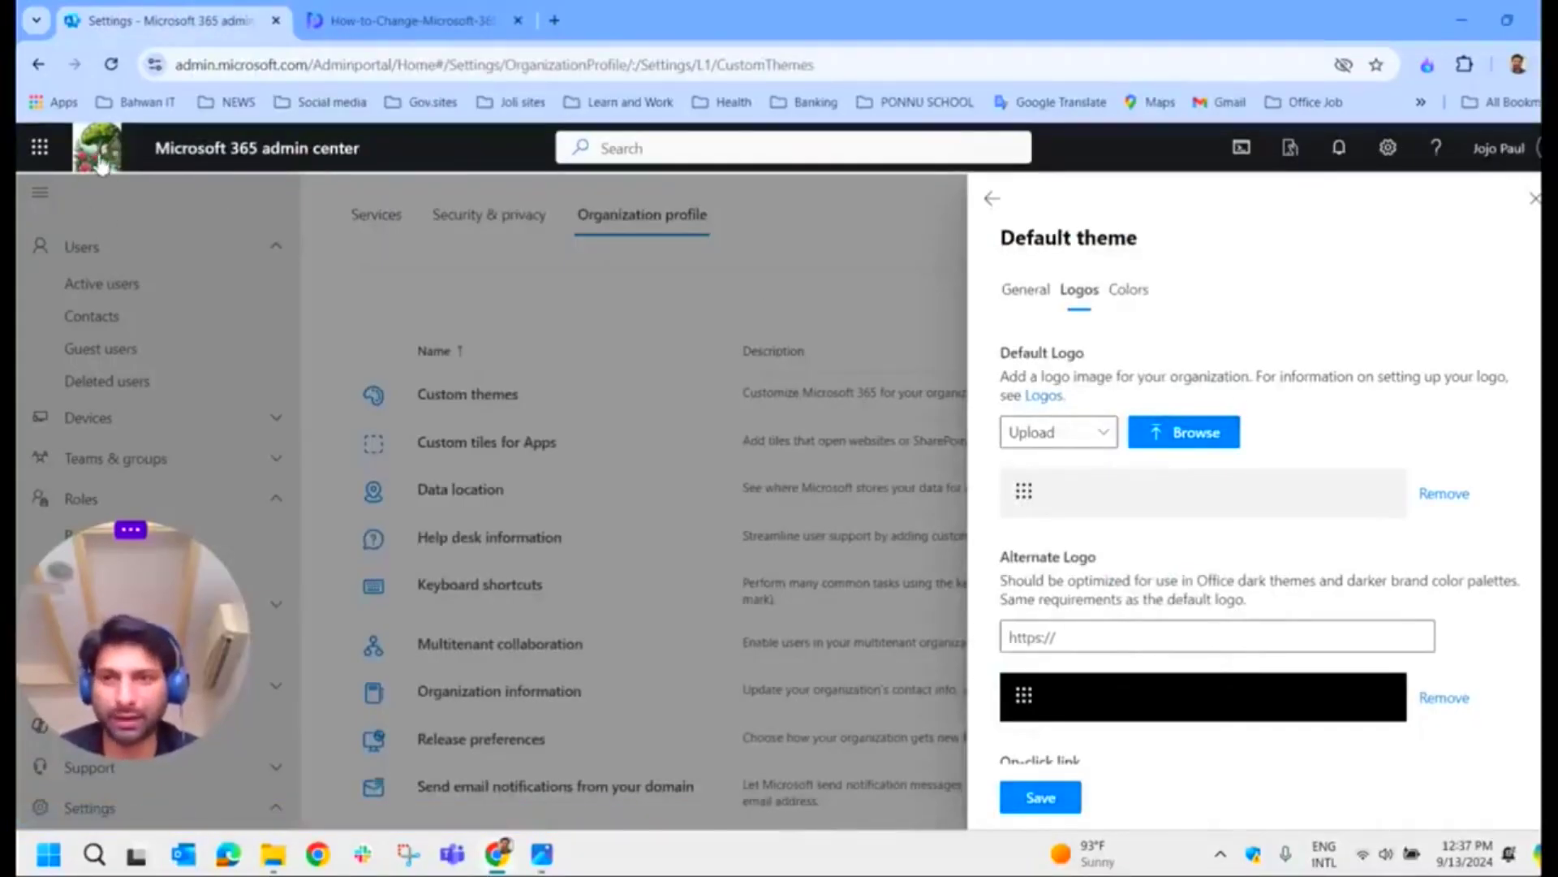
Step: Review the theme colours: navigation bar #18191a, text and icons #ffffff, accent #0077D9
{"action": "scroll", "coordinate": [1203, 589], "scroll_direction": "down", "scroll_amount": 1}
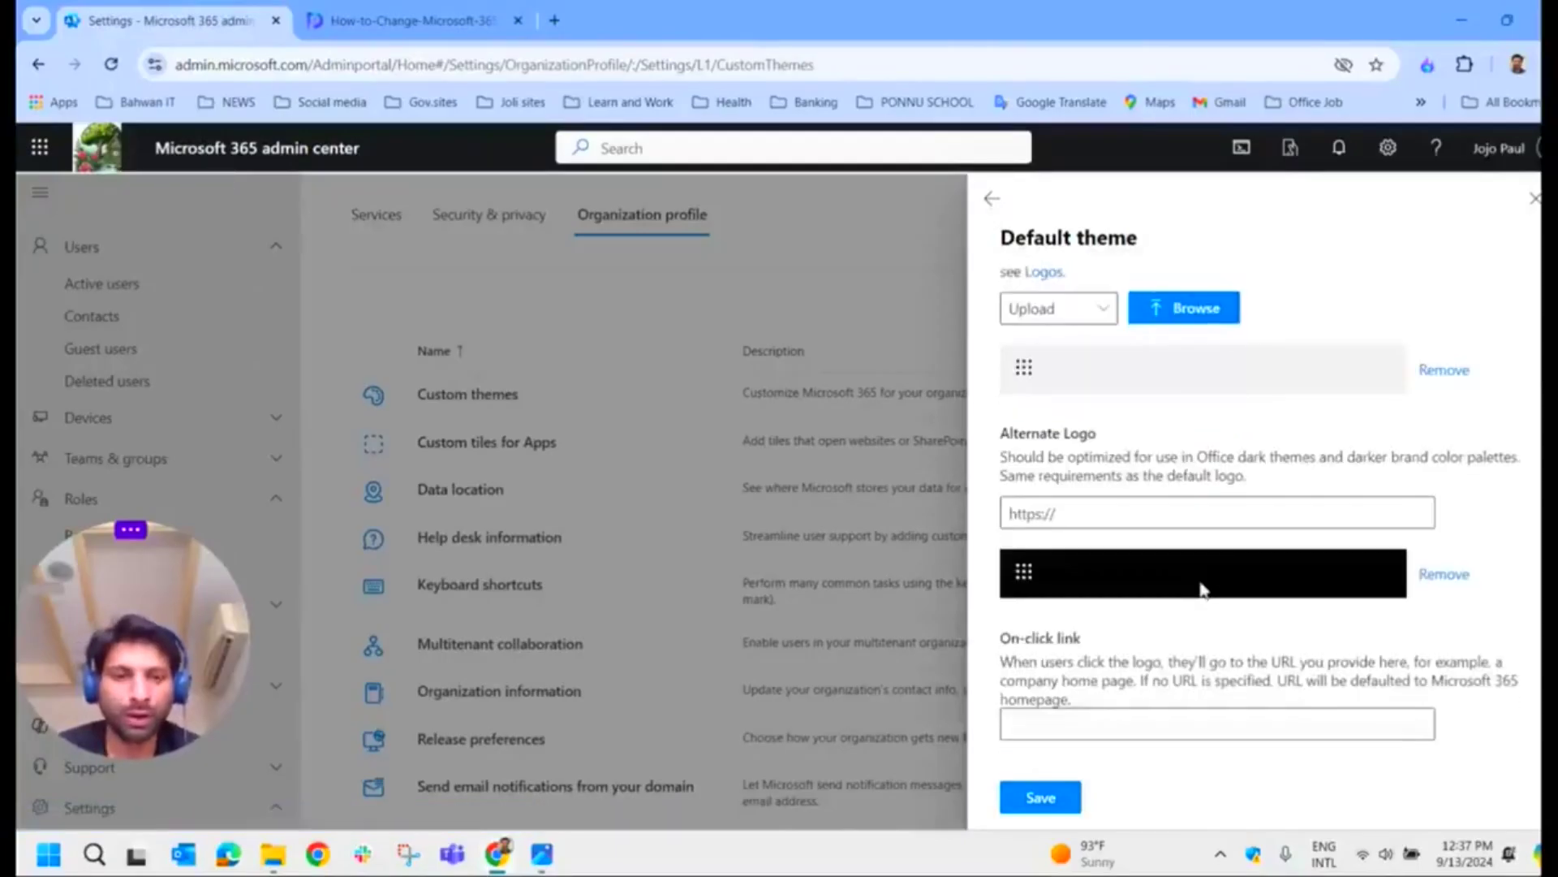
{"action": "scroll", "coordinate": [1145, 483], "scroll_direction": "up", "scroll_amount": 1}
{"action": "left_click", "coordinate": [1128, 289]}
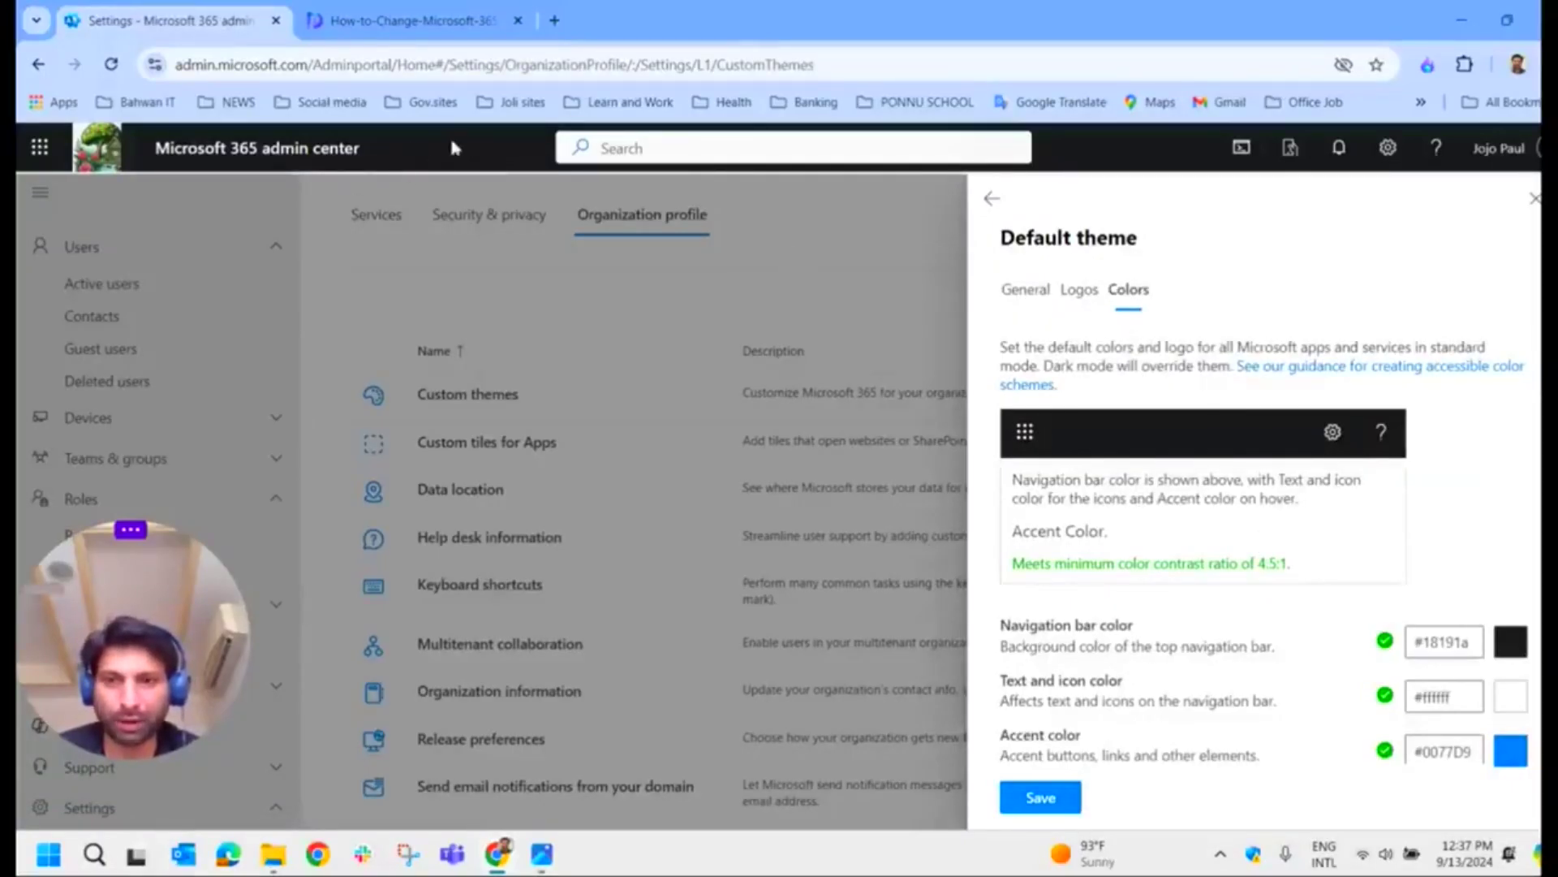
Step: Set the Default theme's navigation bar colour to blue #0a81f7 and save the theme
{"action": "left_click", "coordinate": [1507, 642]}
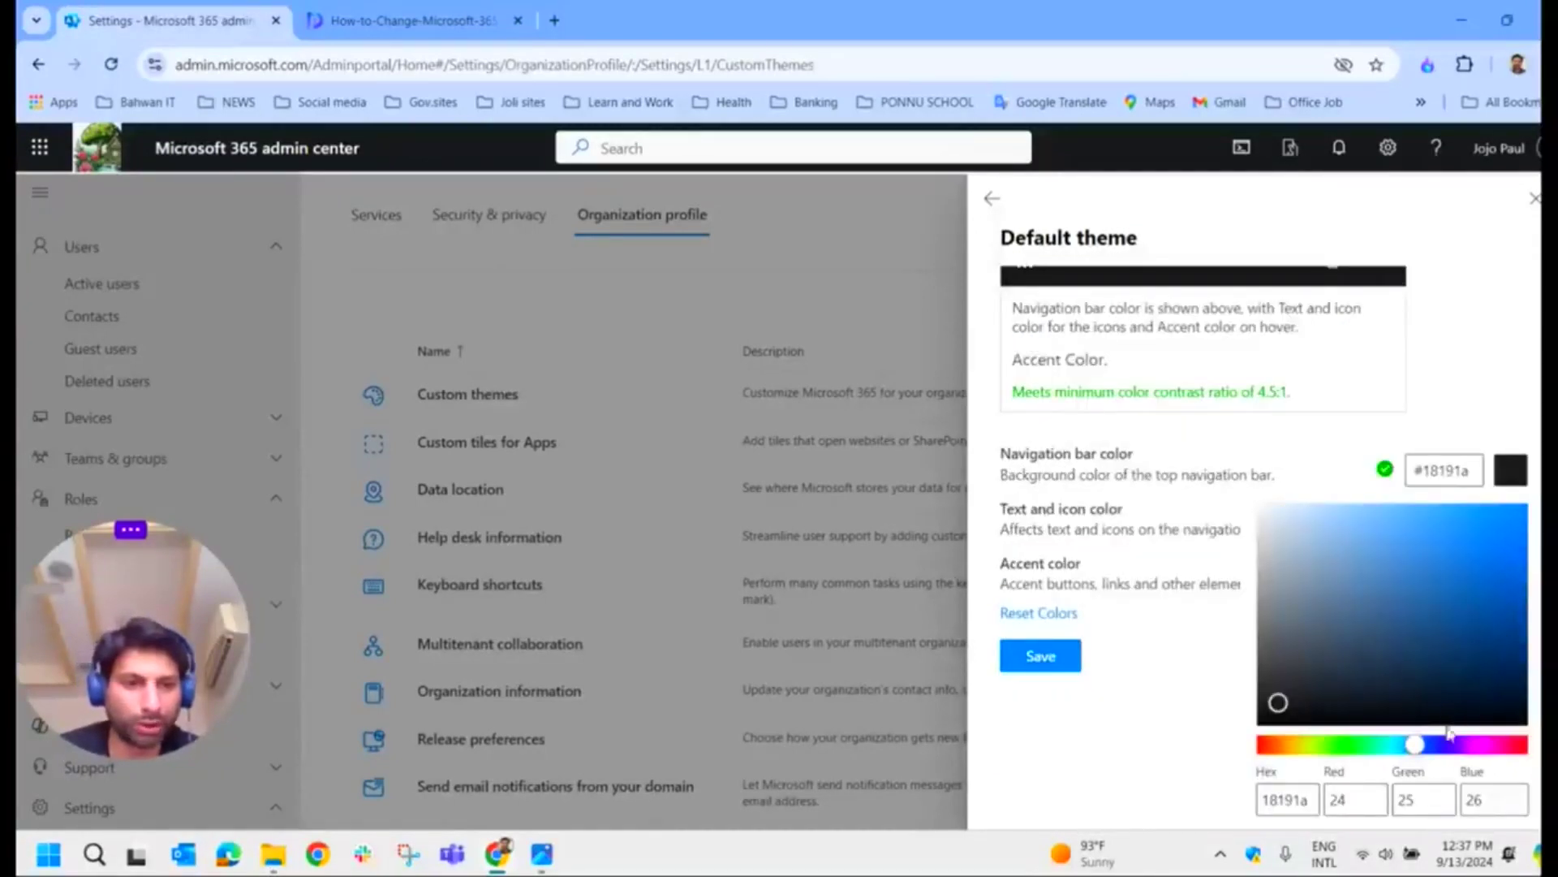
{"action": "left_click", "coordinate": [1508, 524]}
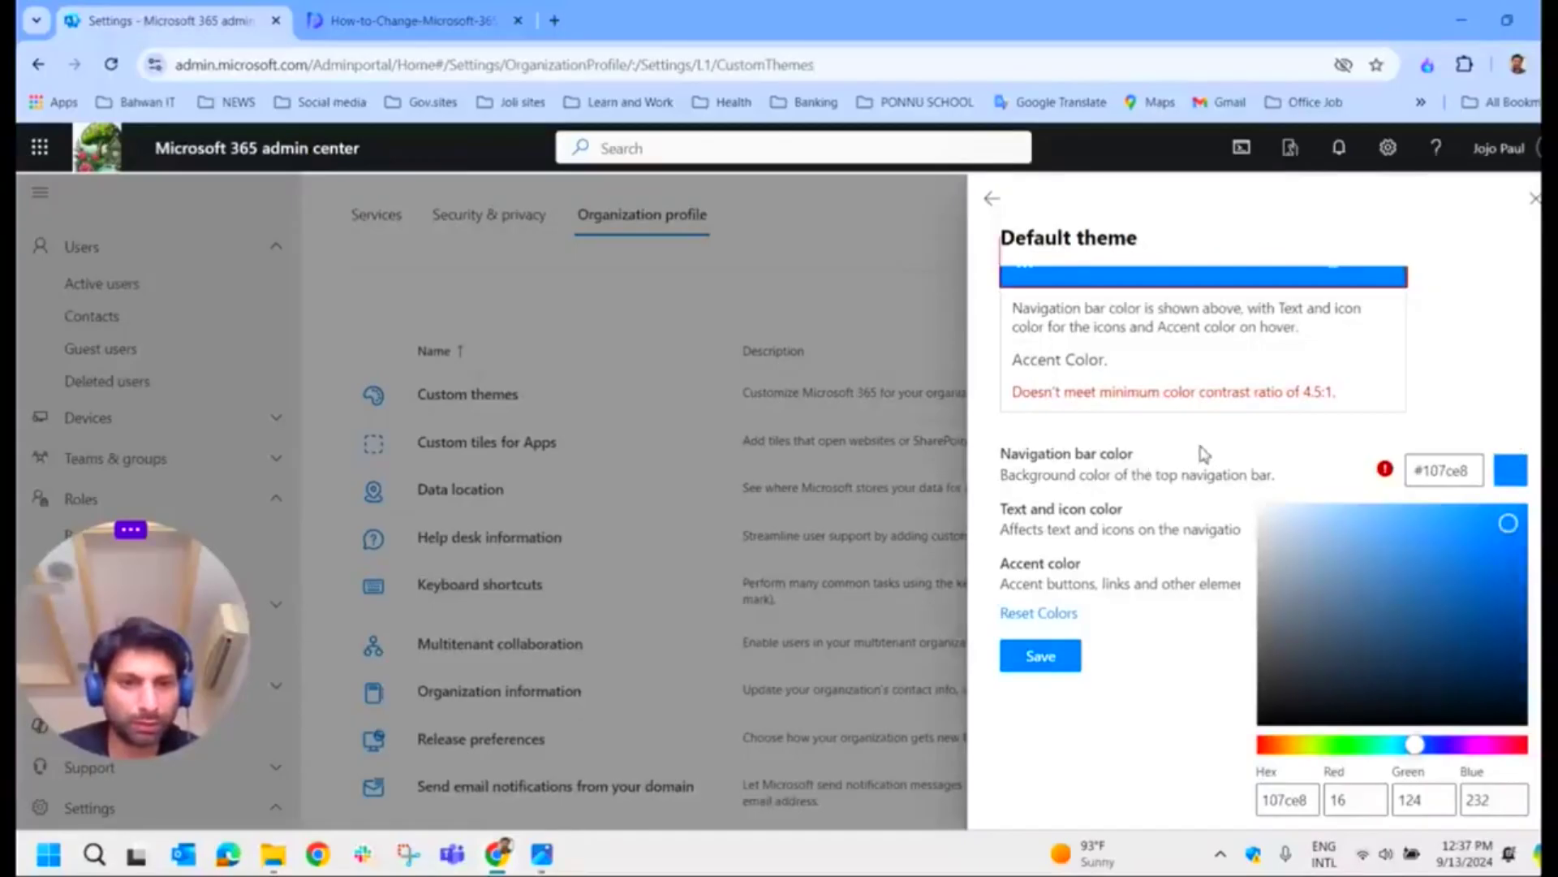
{"action": "left_click", "coordinate": [1516, 511]}
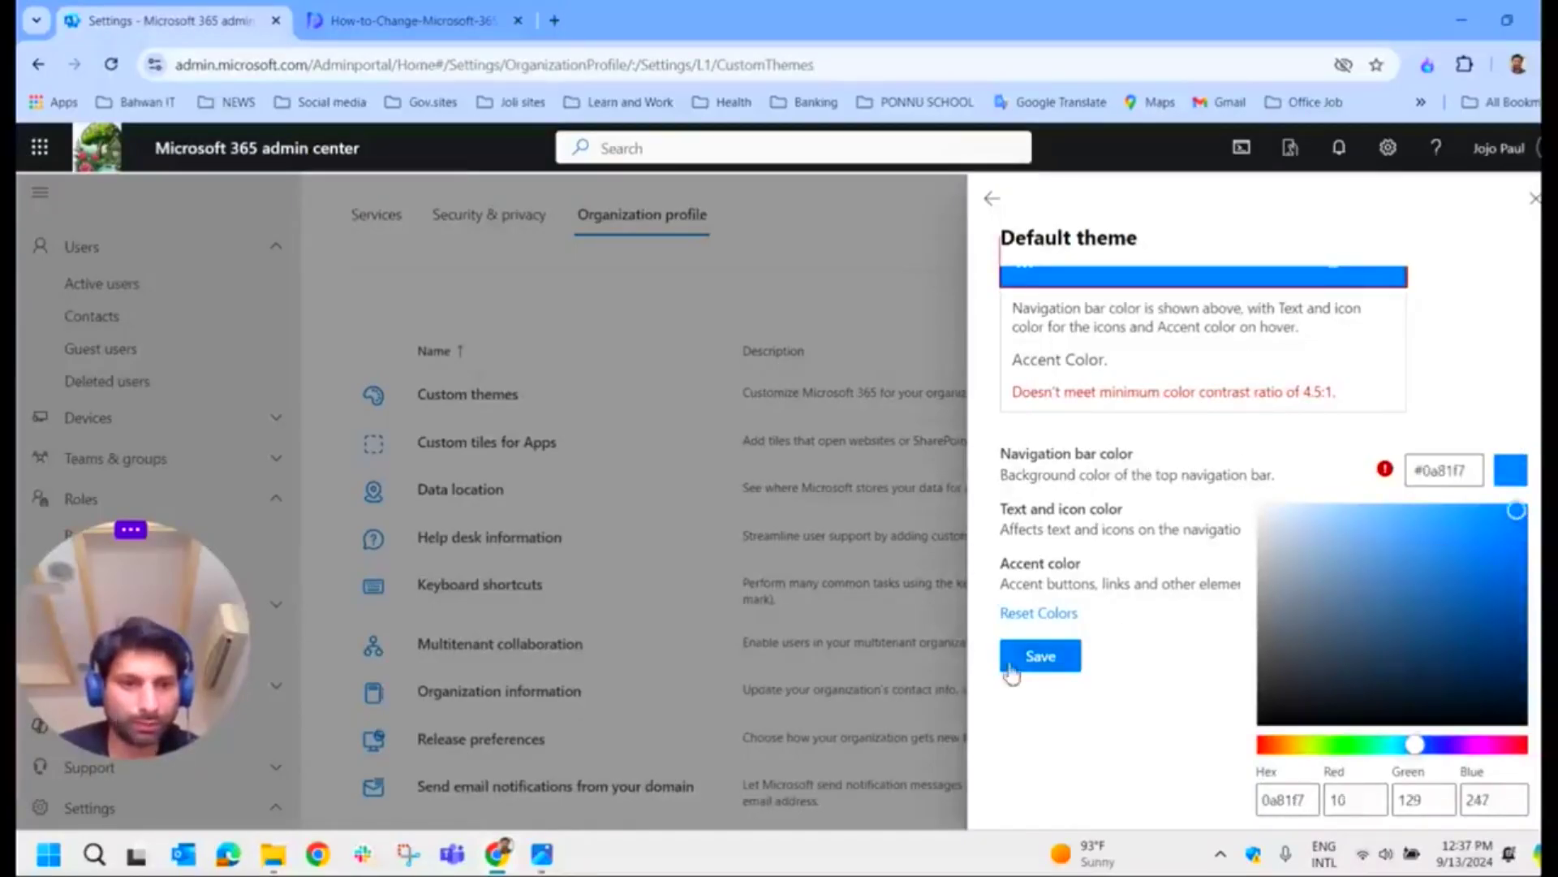
{"action": "left_click", "coordinate": [1041, 655]}
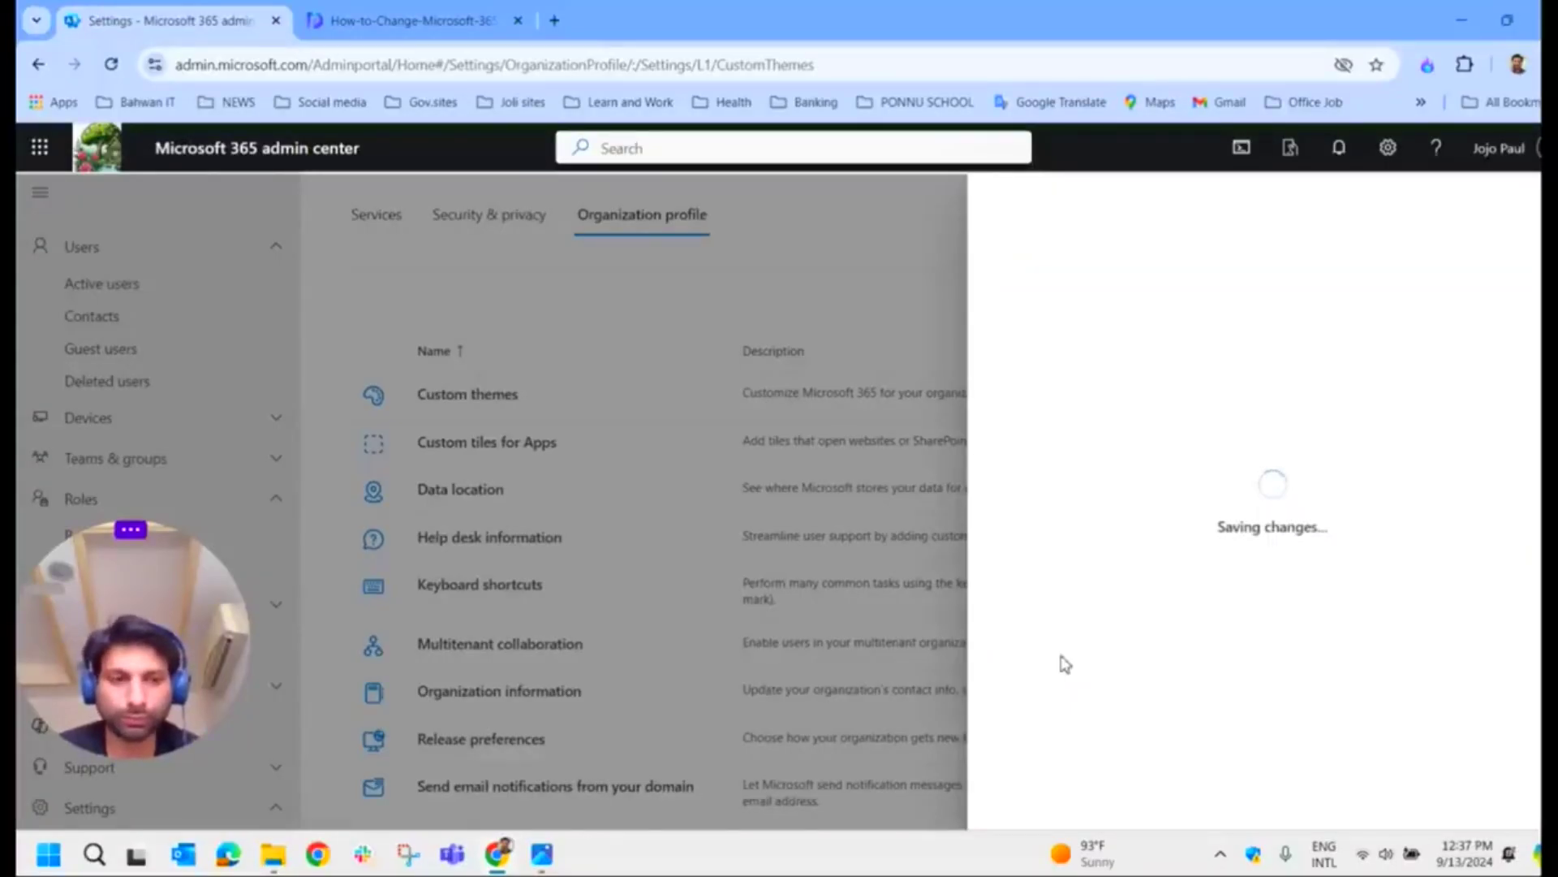
{"action": "left_click", "coordinate": [1499, 148]}
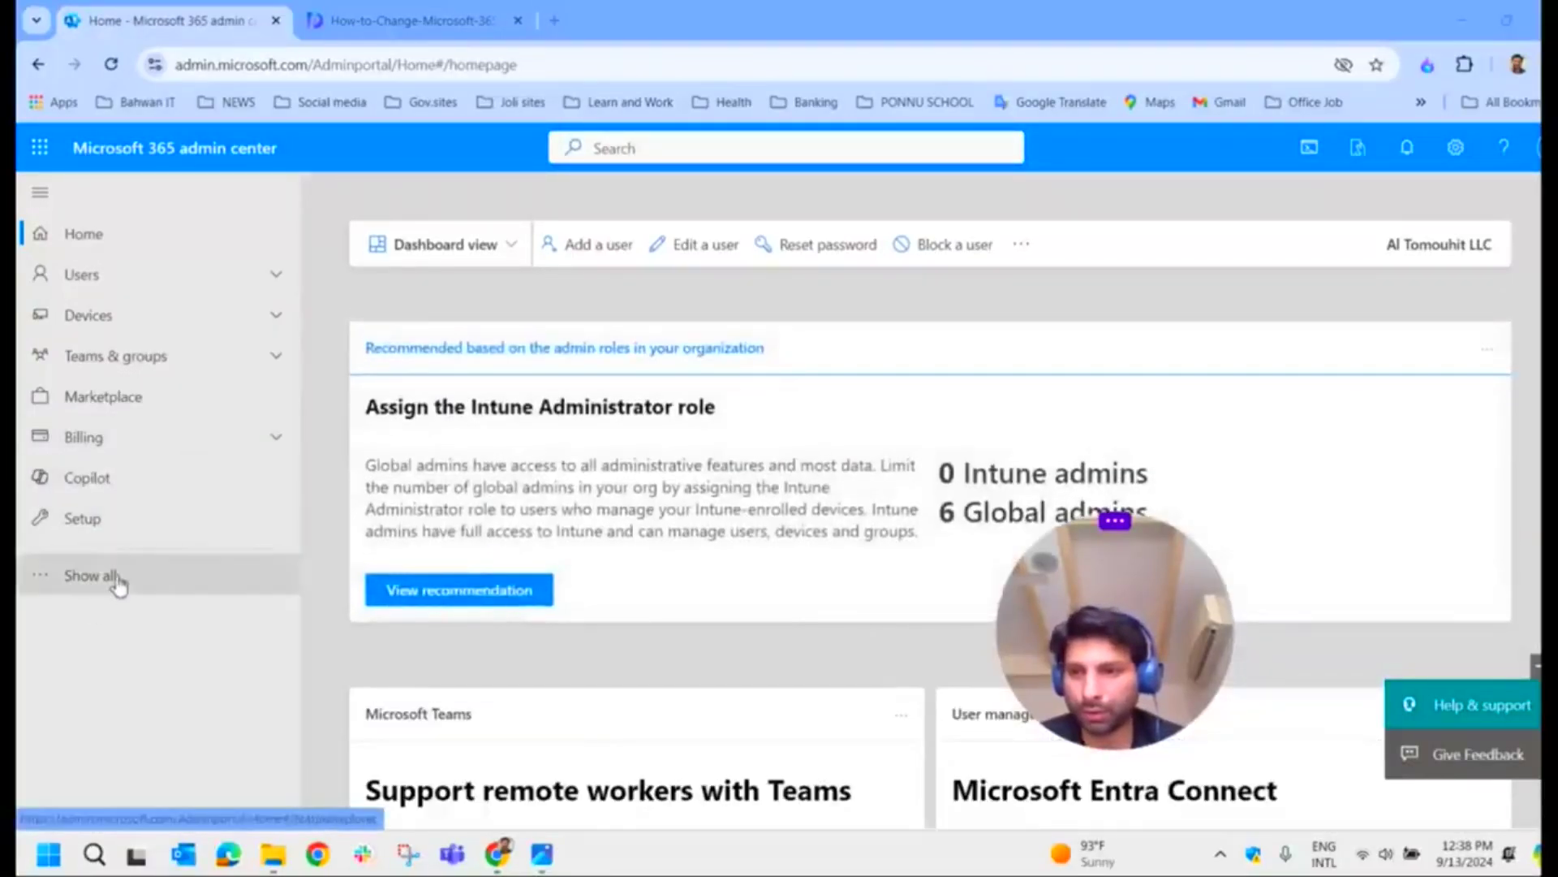
Step: Go to Settings > Org settings > Organization profile > Custom themes
{"action": "left_click", "coordinate": [191, 568]}
{"action": "left_click", "coordinate": [132, 640]}
{"action": "scroll", "coordinate": [138, 617], "scroll_direction": "down", "scroll_amount": 3}
{"action": "left_click", "coordinate": [124, 539]}
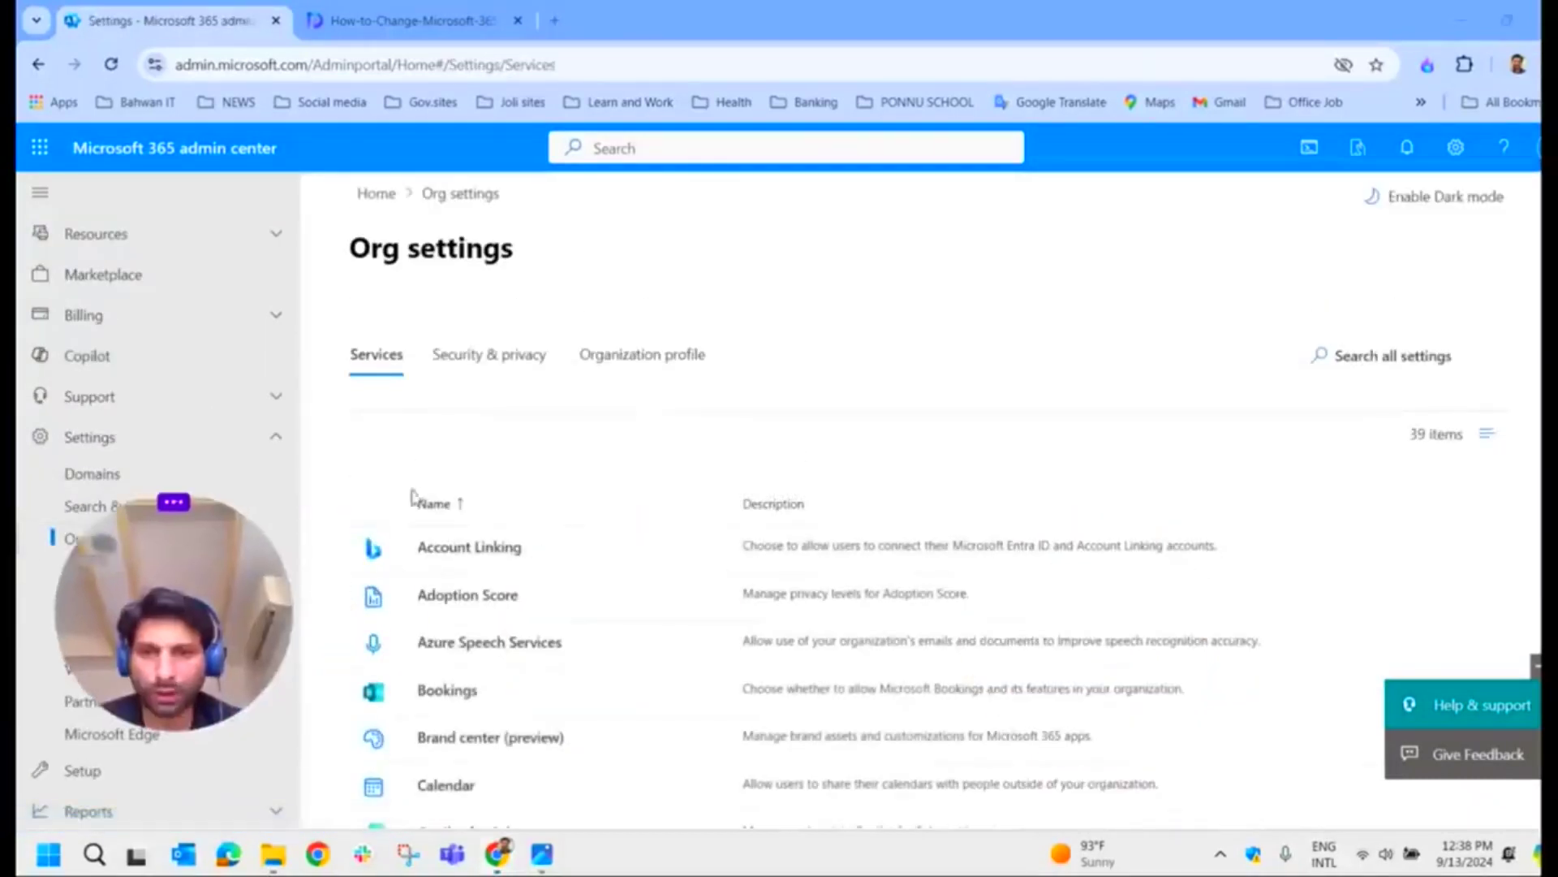
{"action": "left_click", "coordinate": [617, 373]}
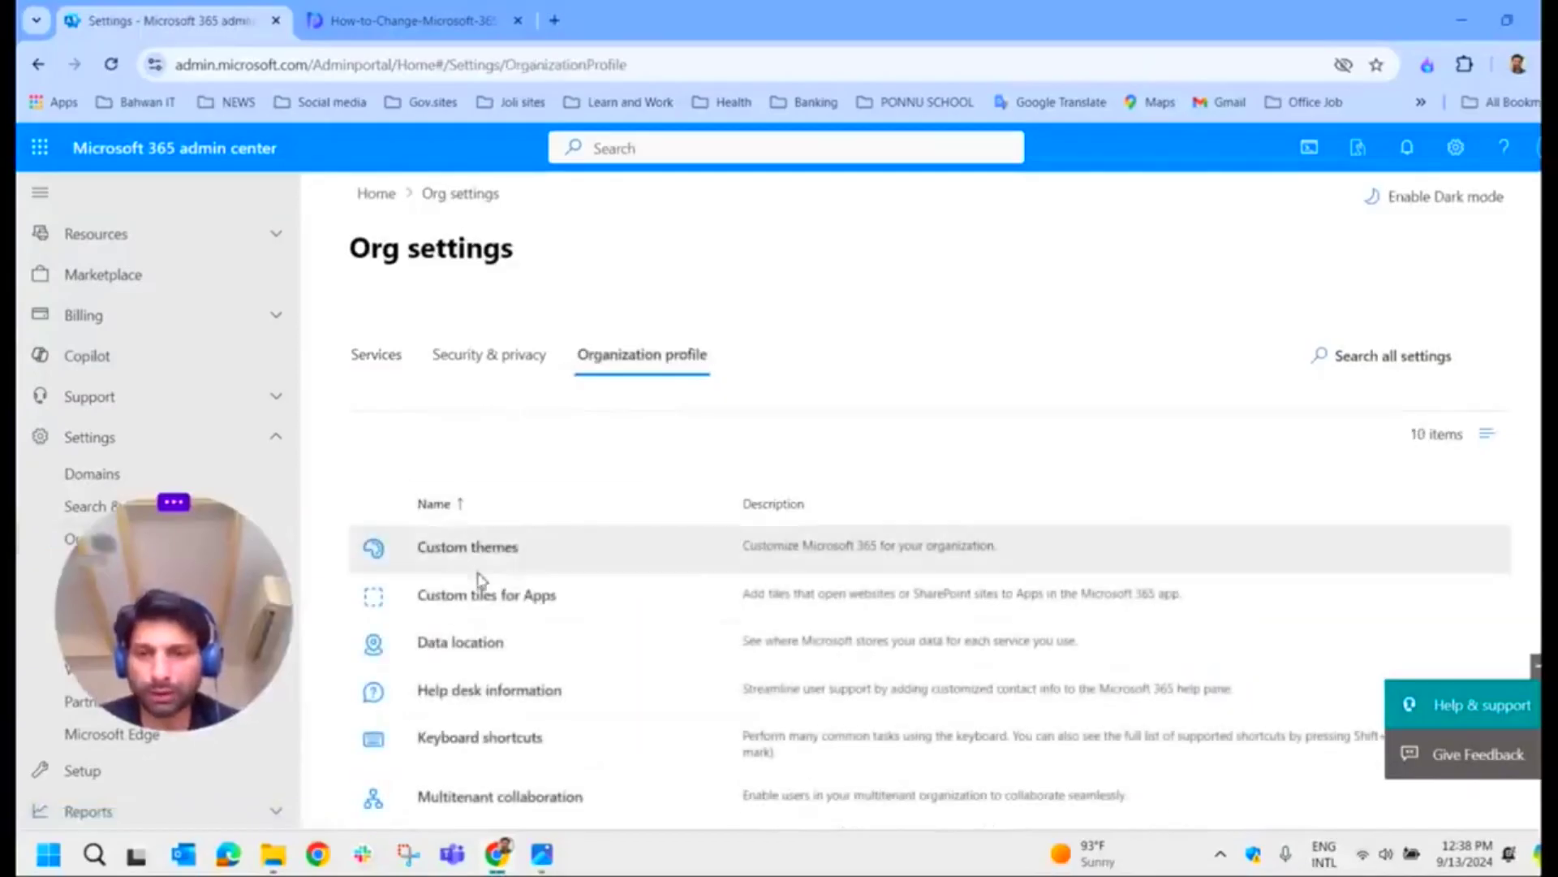
{"action": "scroll", "coordinate": [484, 562], "scroll_direction": "down", "scroll_amount": 2}
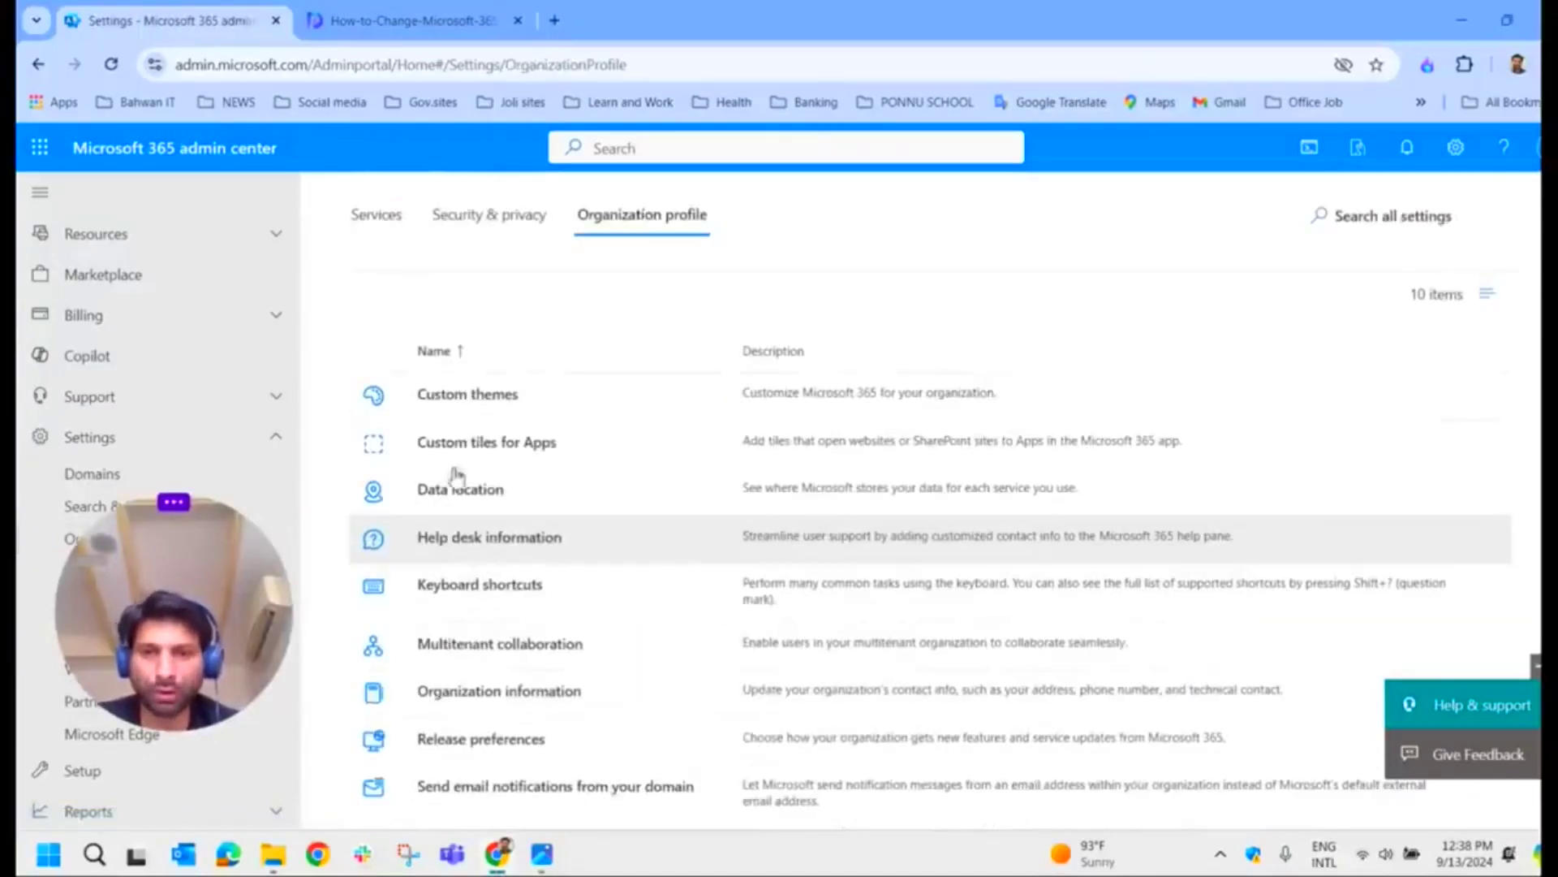
{"action": "left_click", "coordinate": [445, 394]}
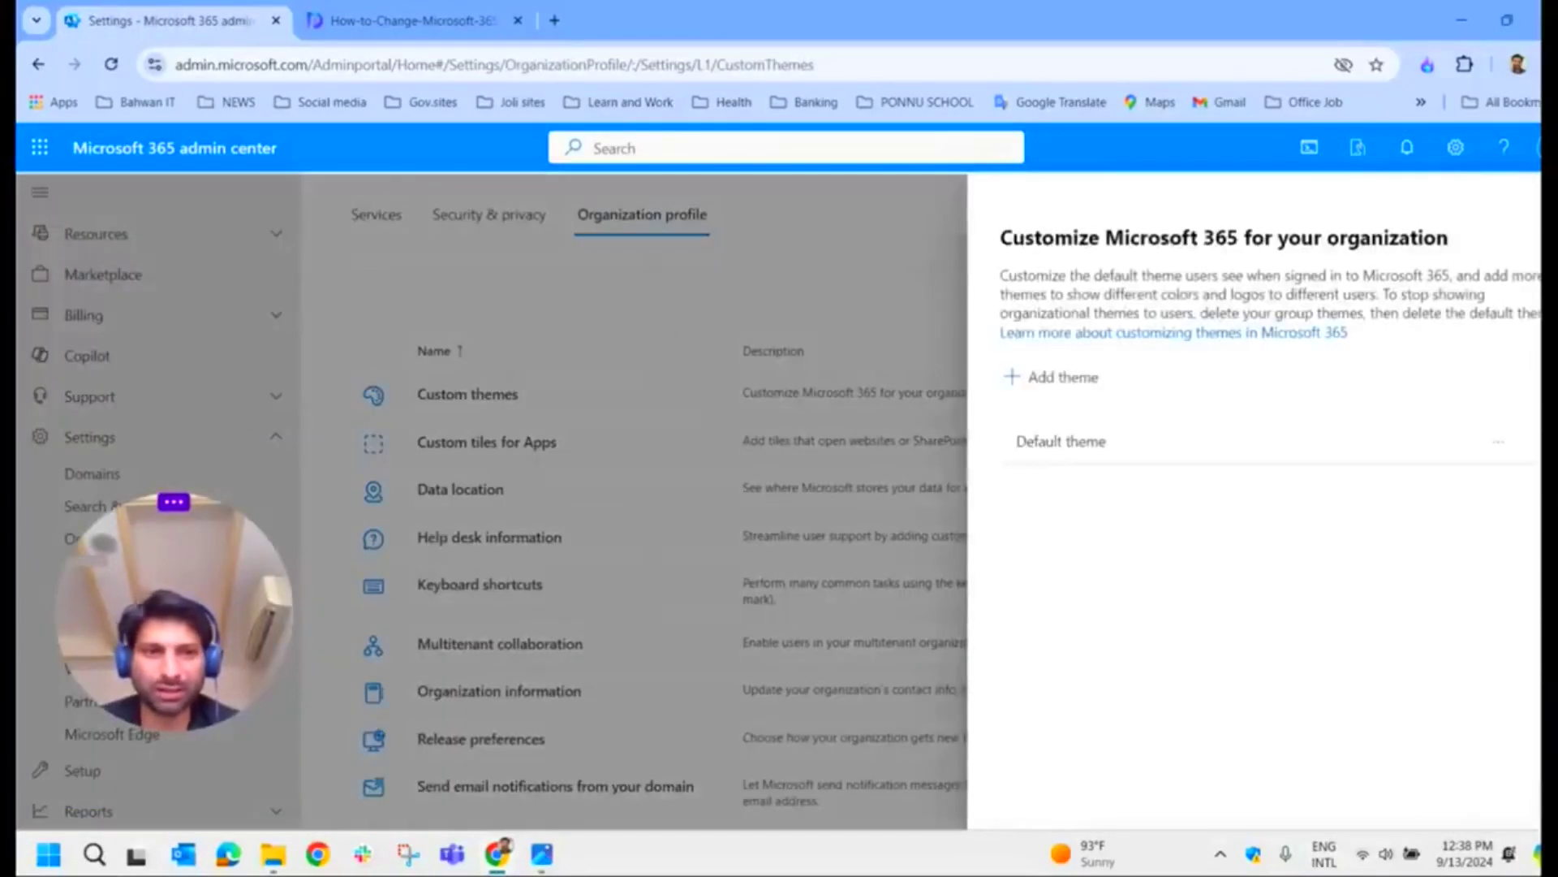
Step: Check the Default theme's logos and colours (navigation bar #0a81f7), then close the theme panel
{"action": "left_click", "coordinate": [1140, 459]}
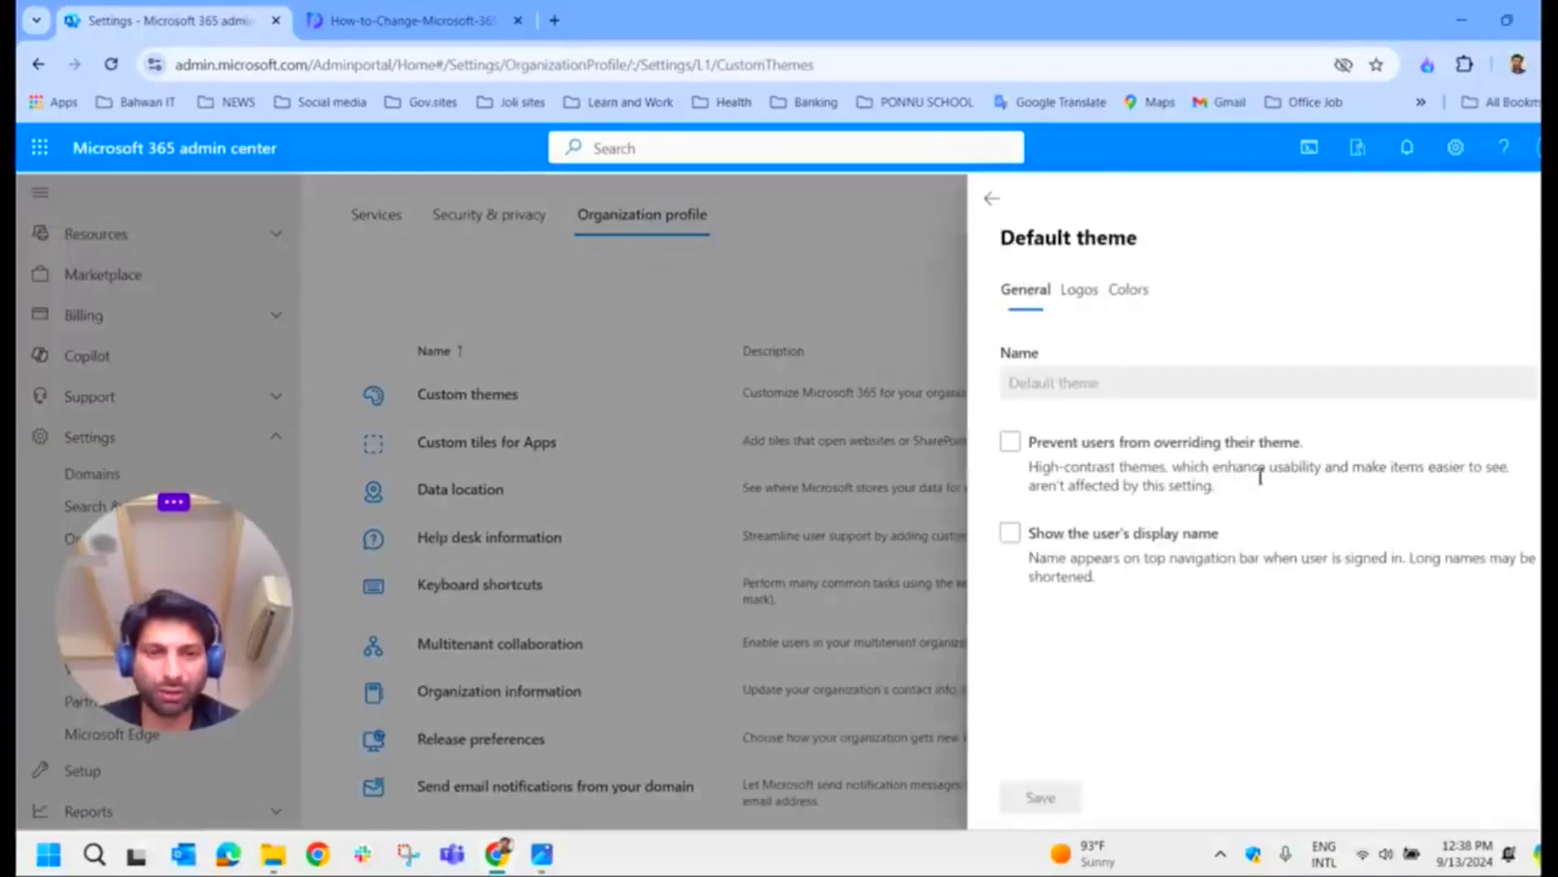
{"action": "left_click", "coordinate": [1086, 292]}
{"action": "left_click", "coordinate": [1128, 290]}
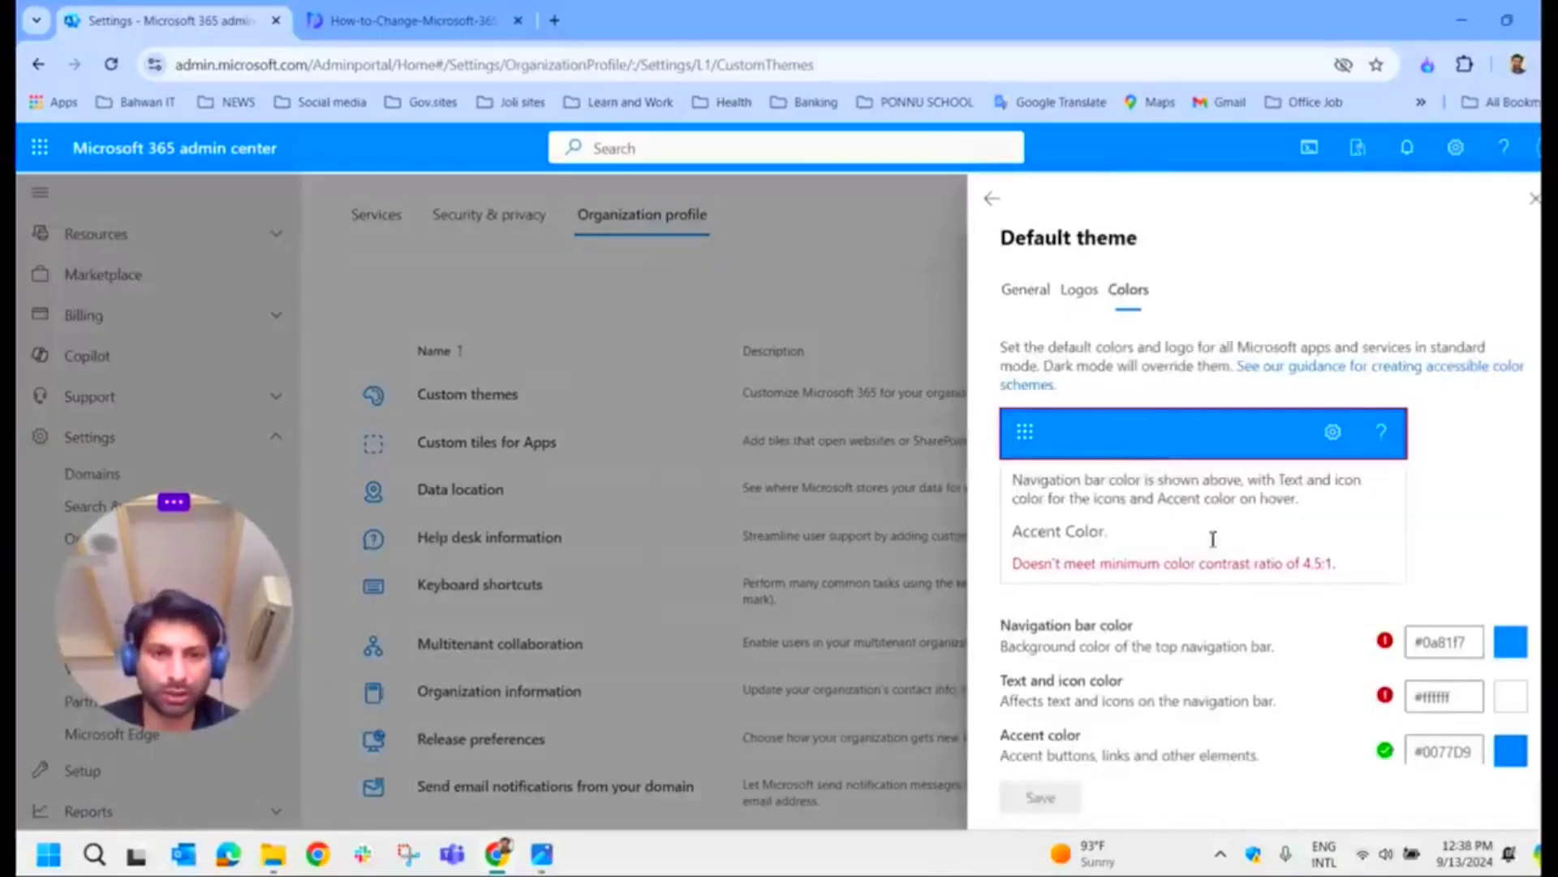
{"action": "scroll", "coordinate": [1211, 684], "scroll_direction": "down", "scroll_amount": 1}
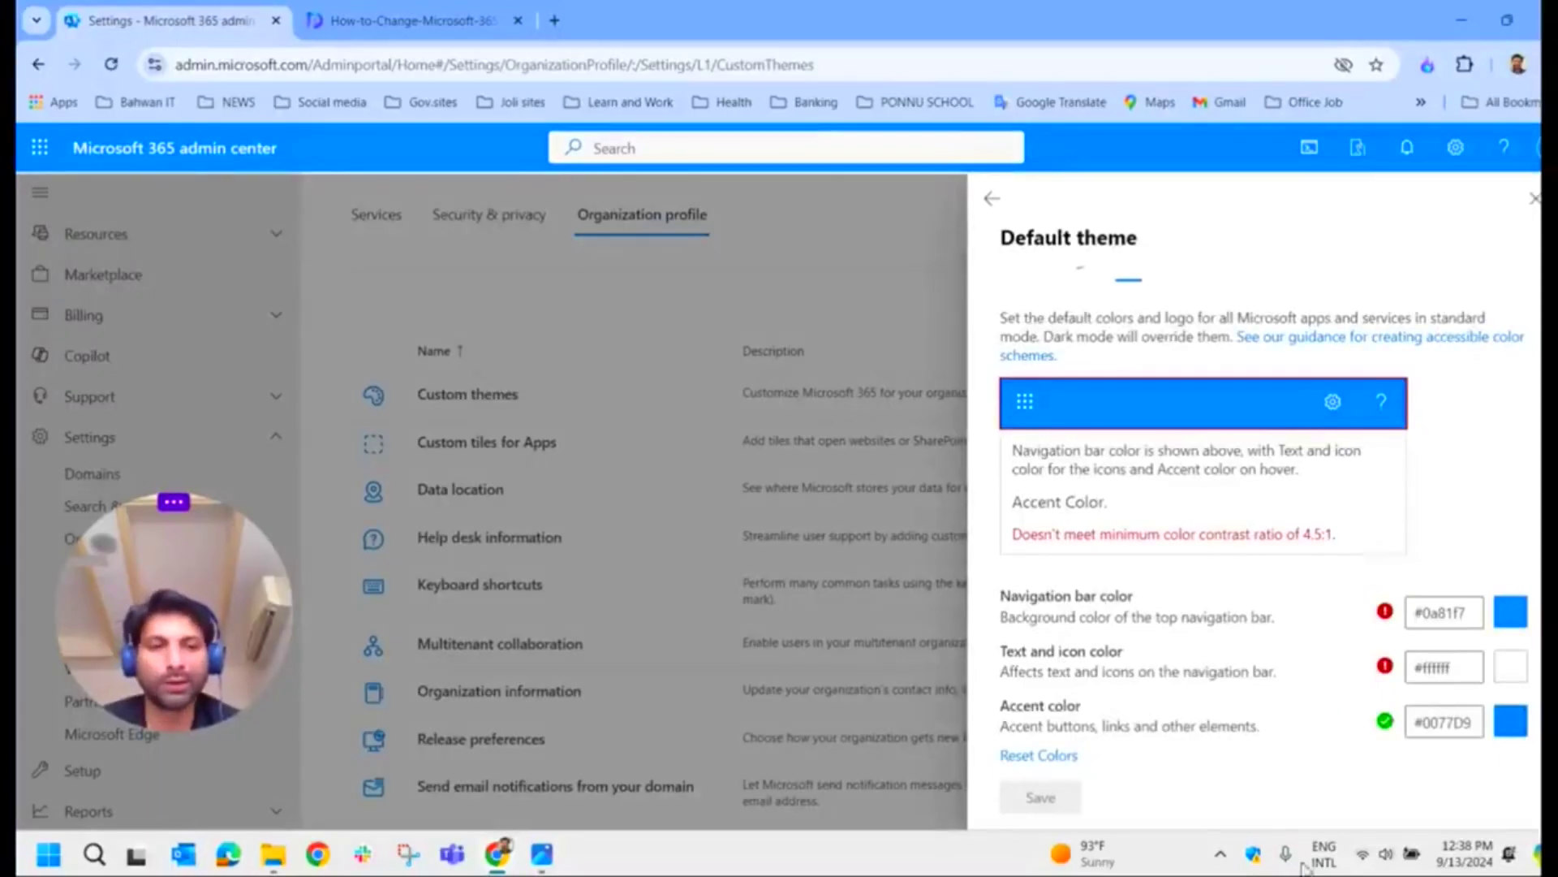
{"action": "left_click", "coordinate": [1534, 199]}
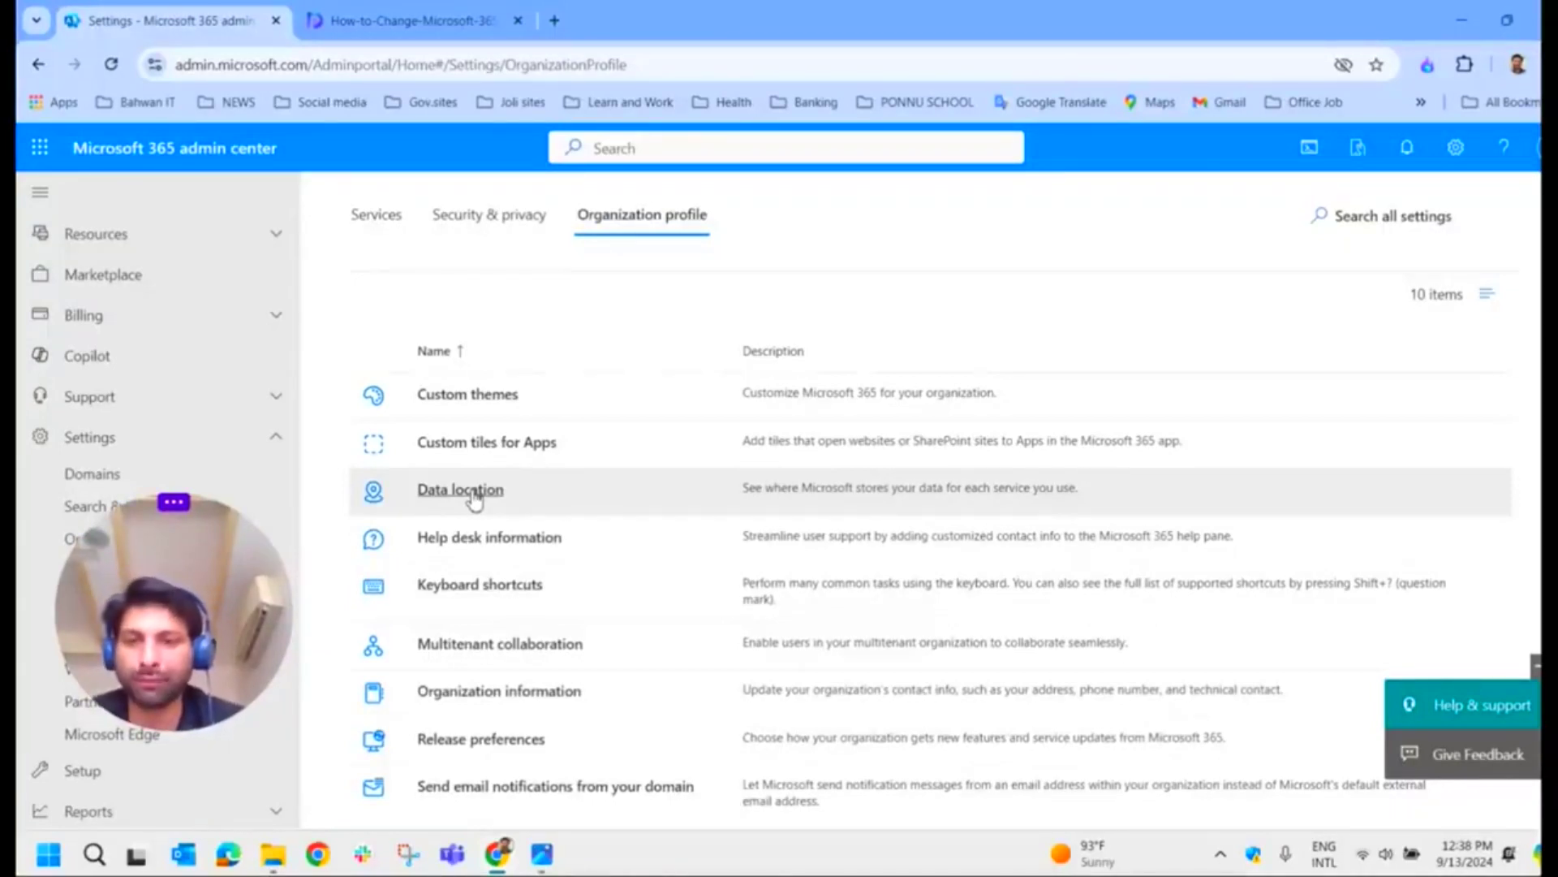
Step: Review the Data location geographies, highlighting Asia Pacific, then open the admin keyboard shortcuts list
{"action": "left_click", "coordinate": [485, 494]}
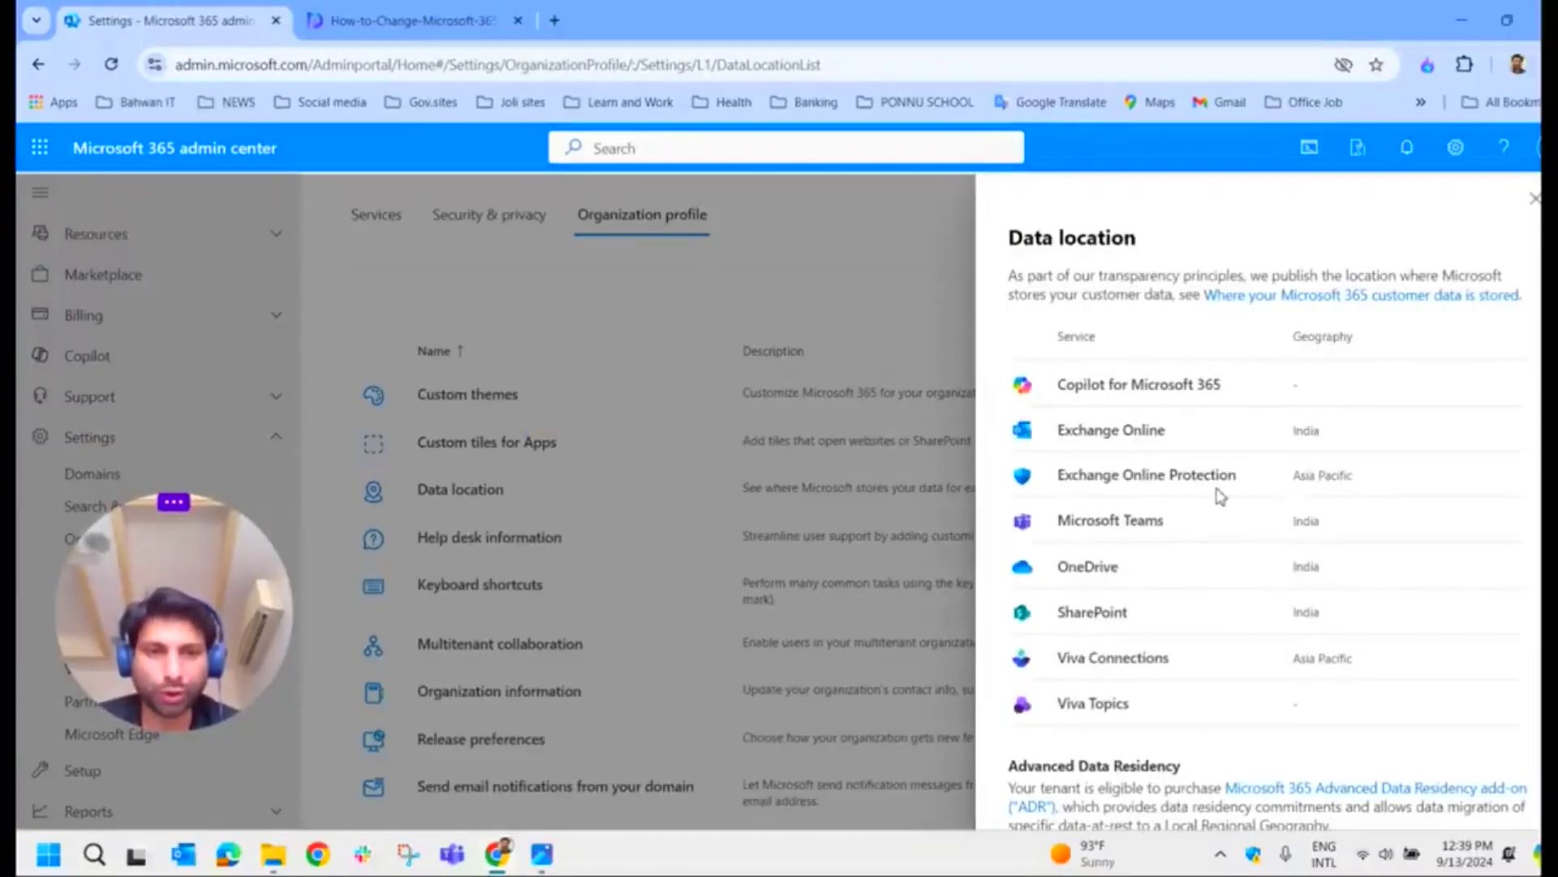
{"action": "left_click_drag", "start_coordinate": [1364, 482], "coordinate": [1328, 617]}
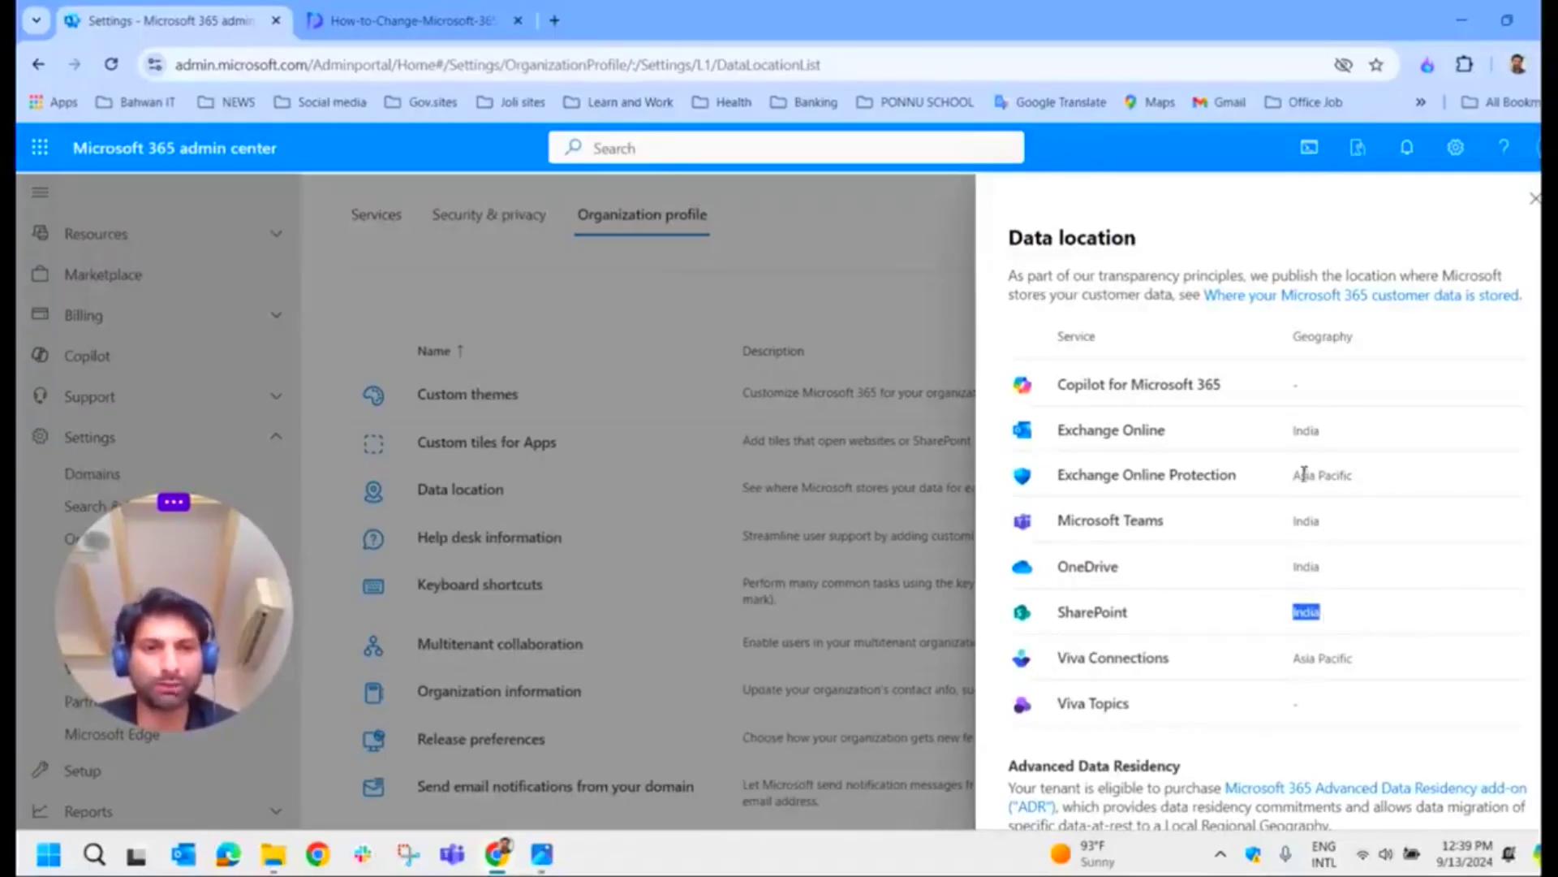
{"action": "left_click", "coordinate": [1534, 198]}
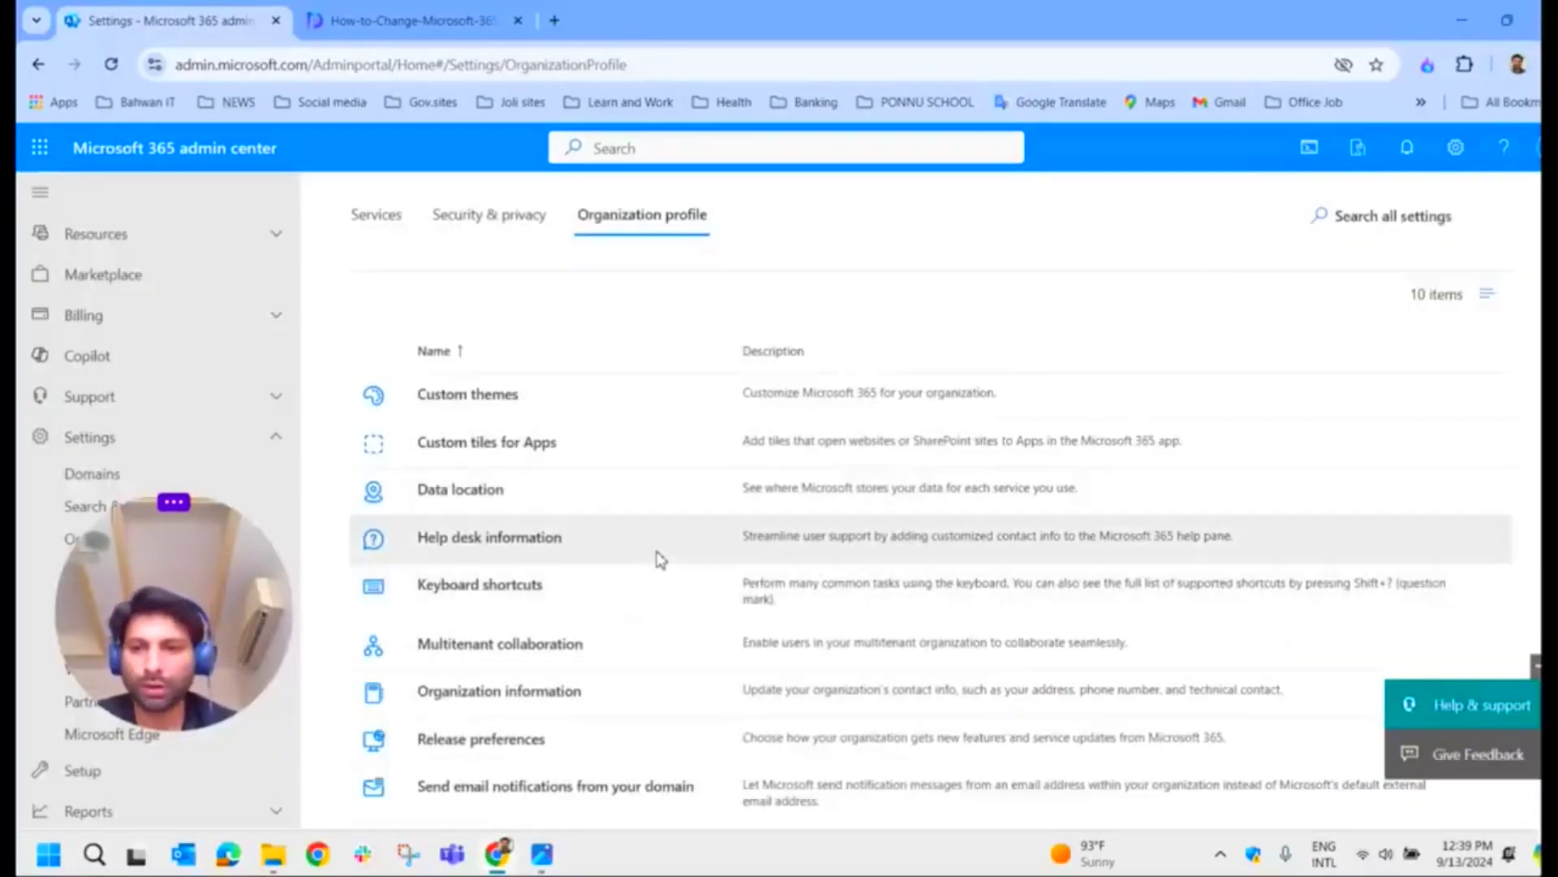
{"action": "scroll", "coordinate": [670, 581], "scroll_direction": "down", "scroll_amount": 1}
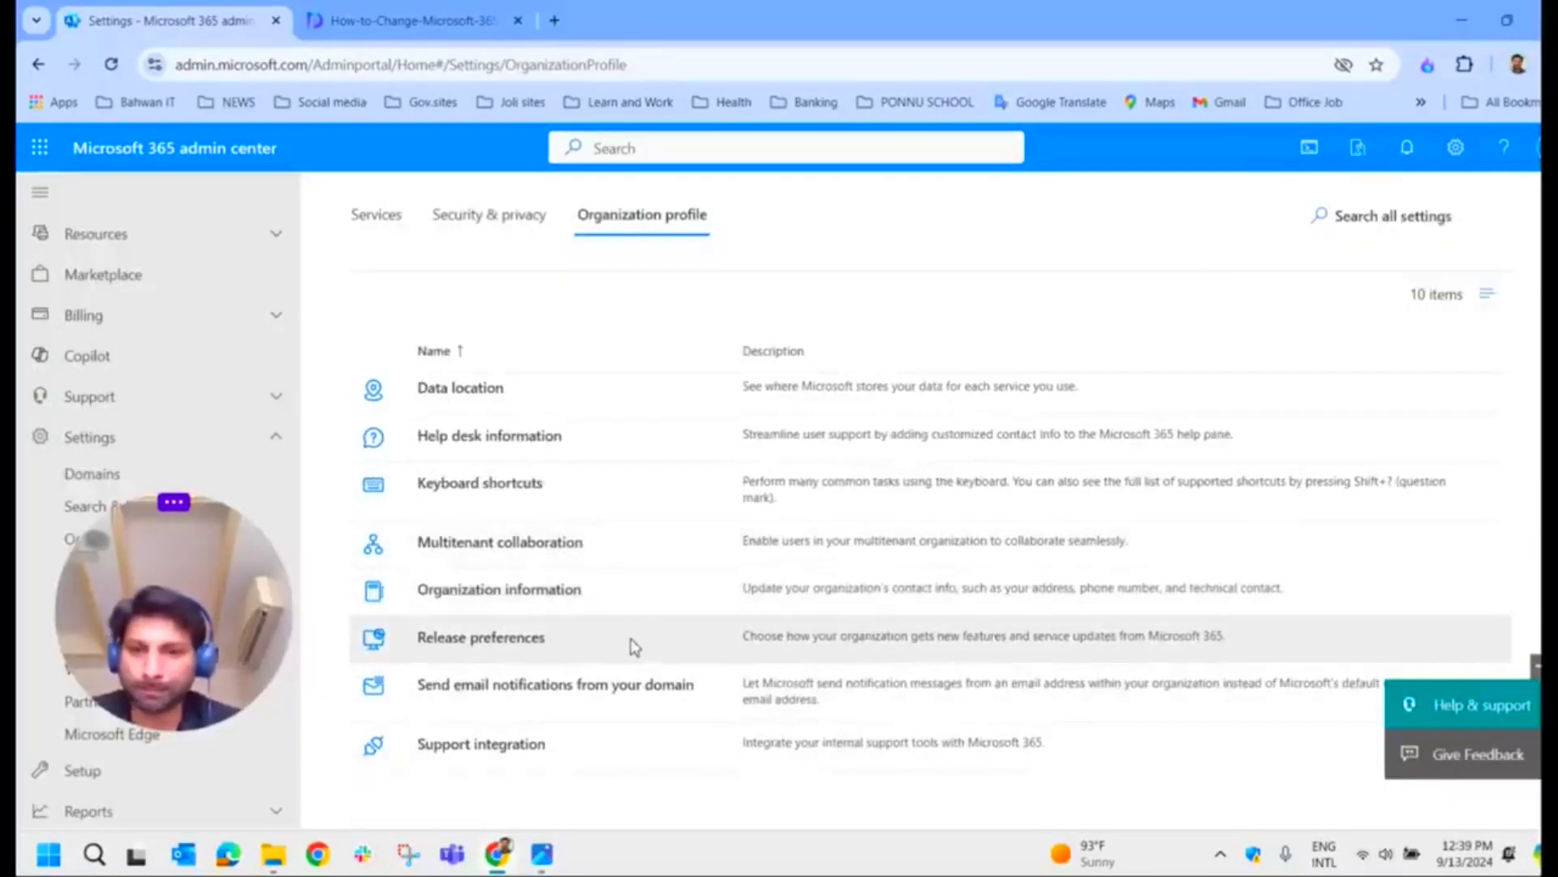
{"action": "left_click", "coordinate": [509, 490]}
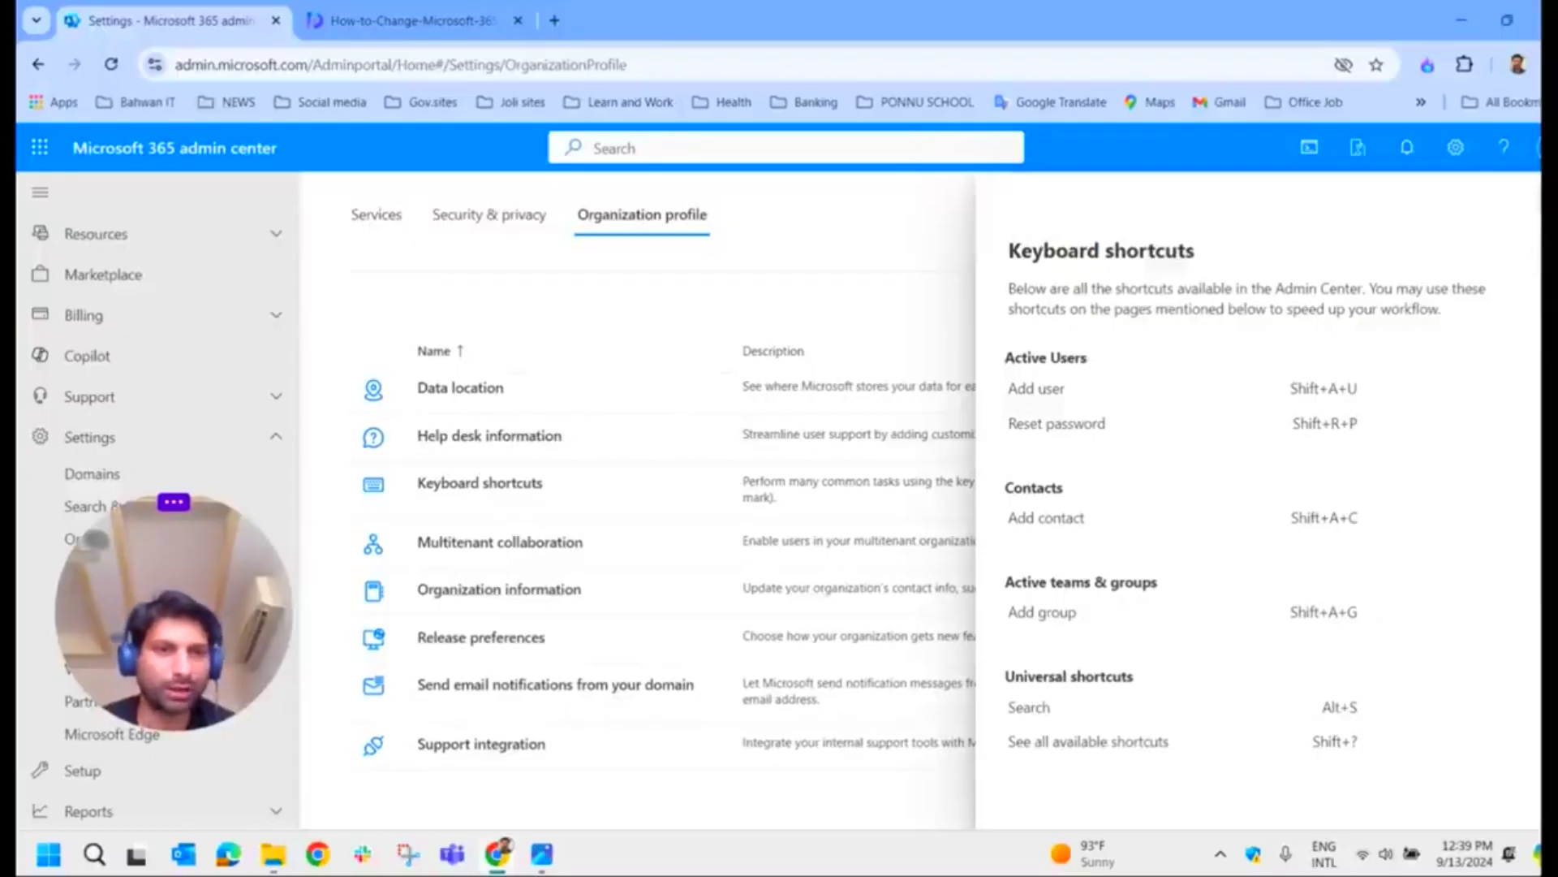
{"action": "key", "text": "Escape"}
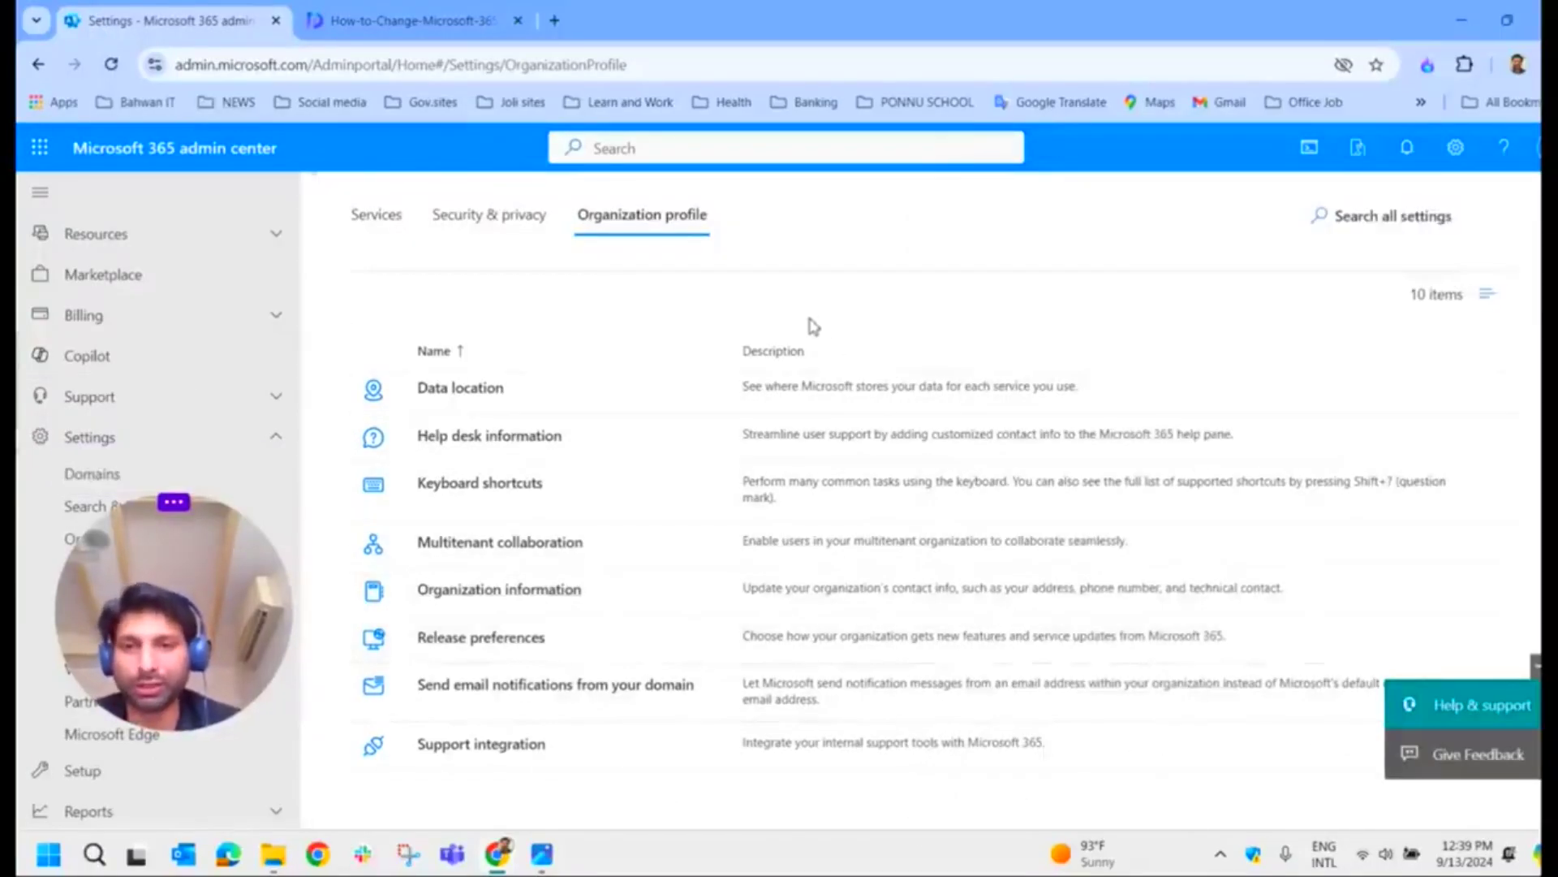
{"action": "scroll", "coordinate": [660, 633], "scroll_direction": "up", "scroll_amount": 3}
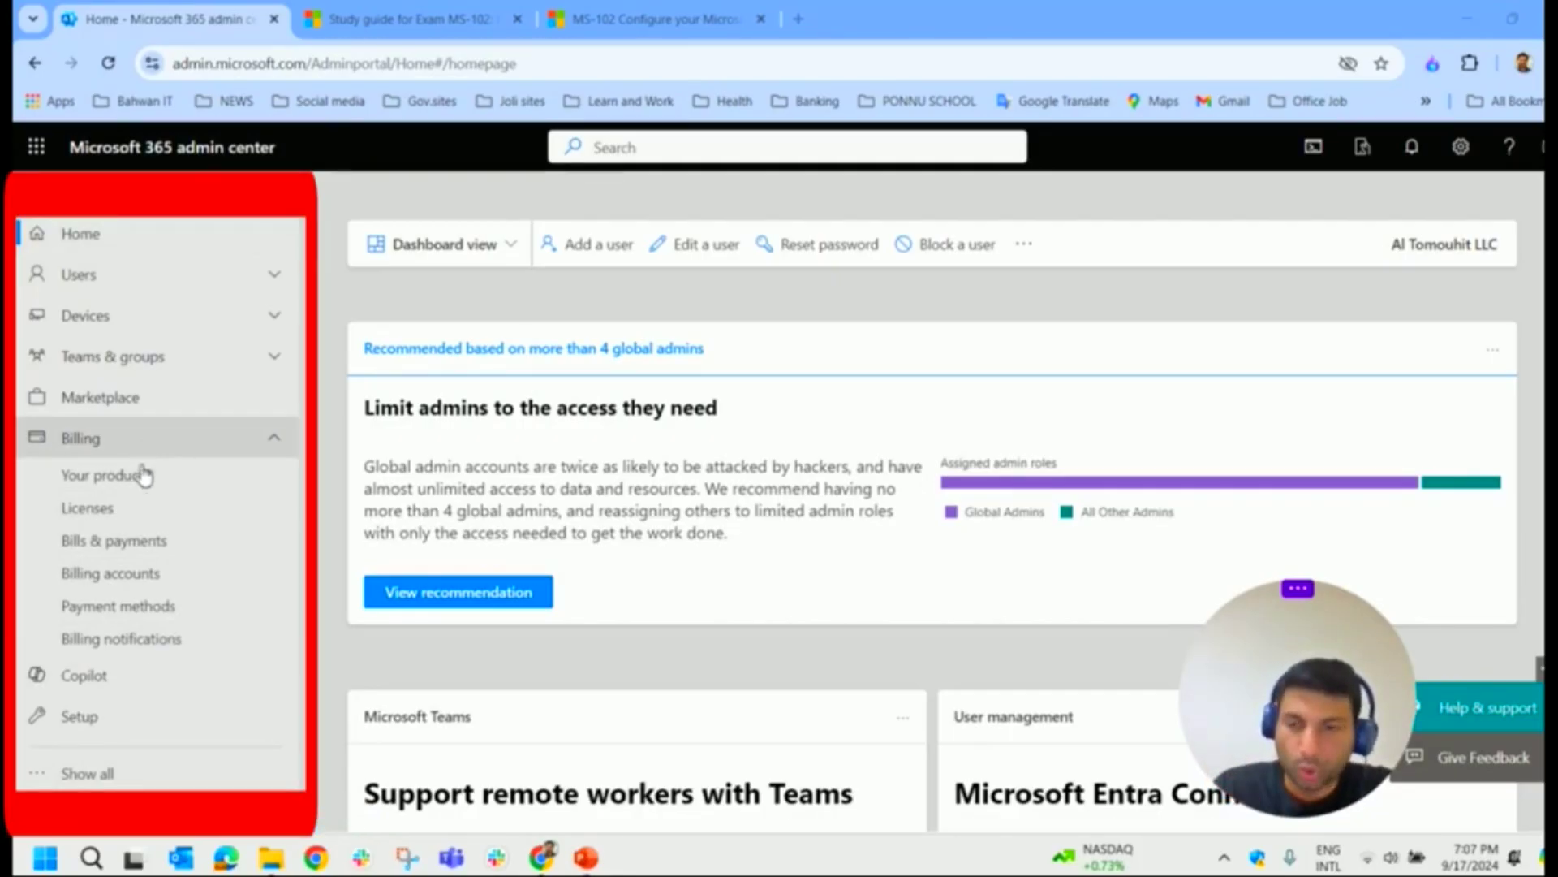
Step: Open the Licenses page, then the Your products page under Billing
{"action": "left_click", "coordinate": [148, 512]}
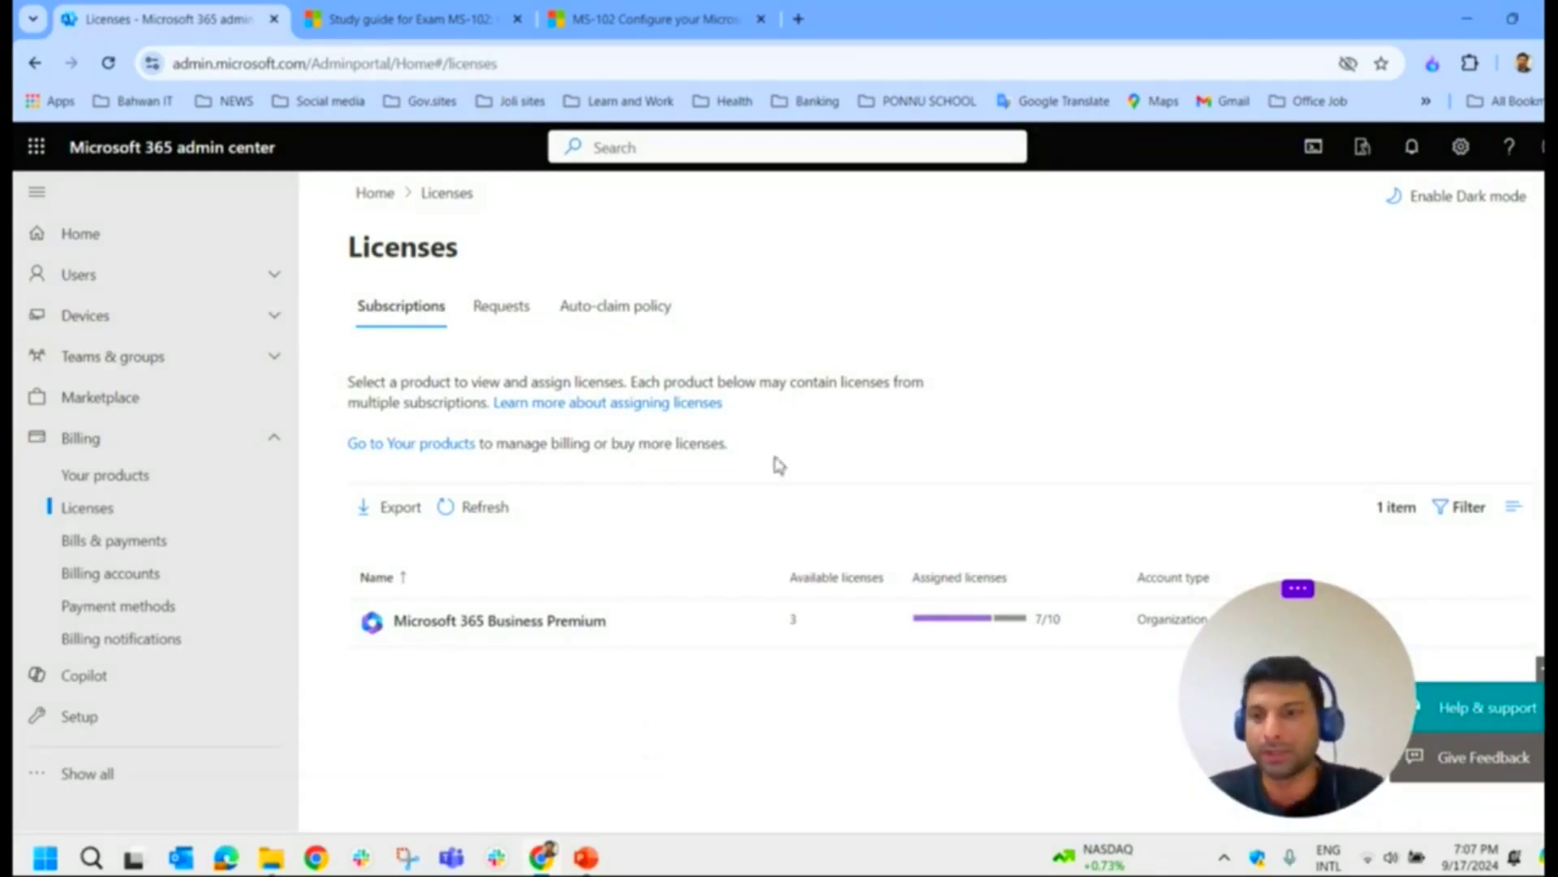
{"action": "left_click", "coordinate": [122, 448]}
{"action": "left_click", "coordinate": [122, 446]}
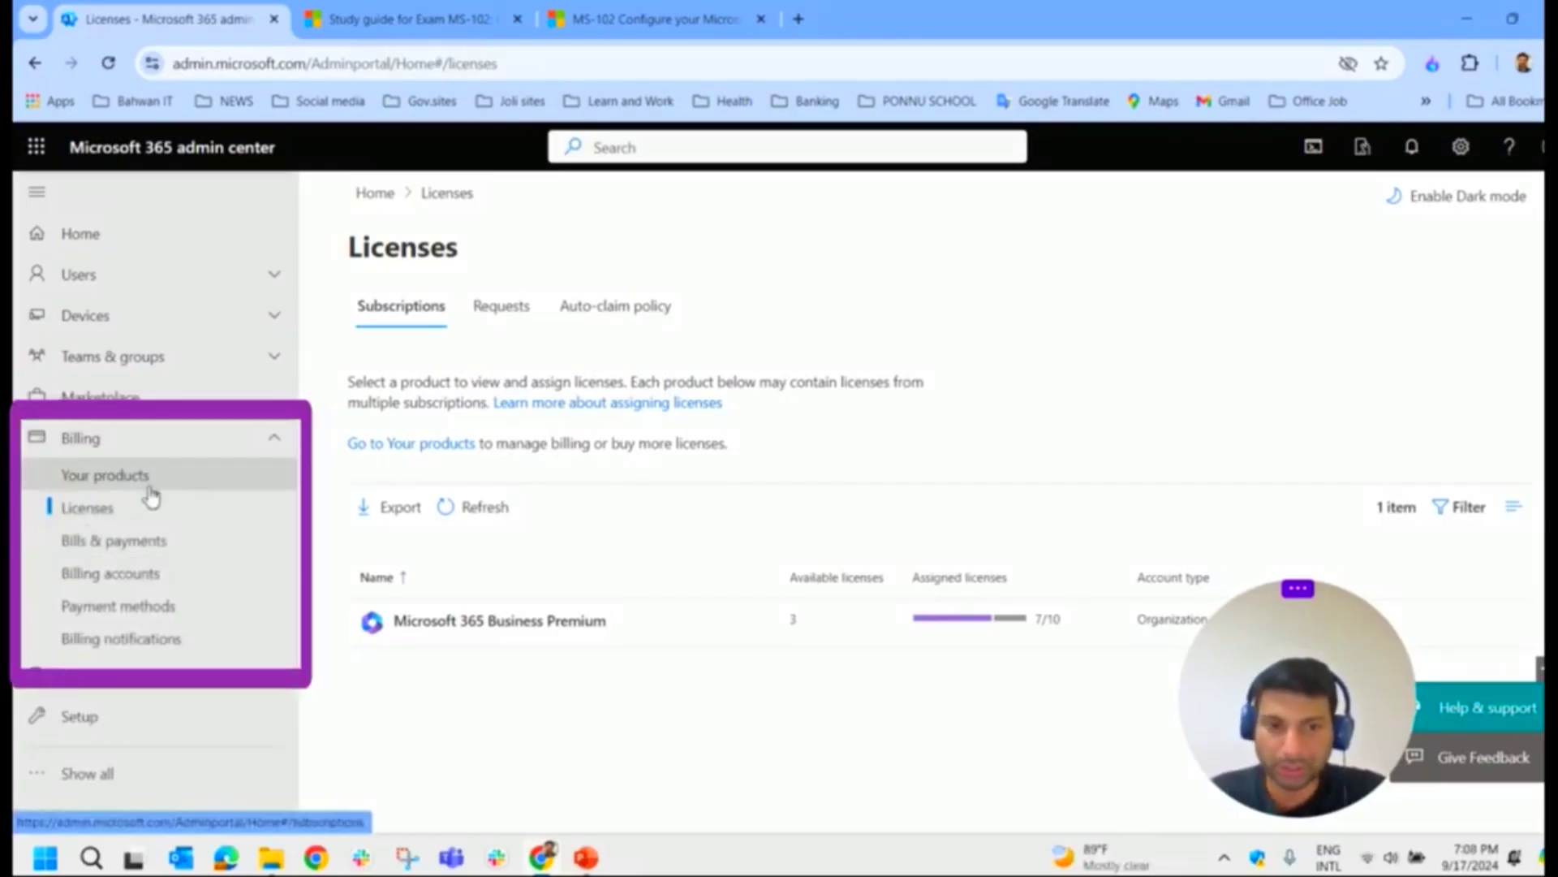
{"action": "left_click", "coordinate": [151, 485]}
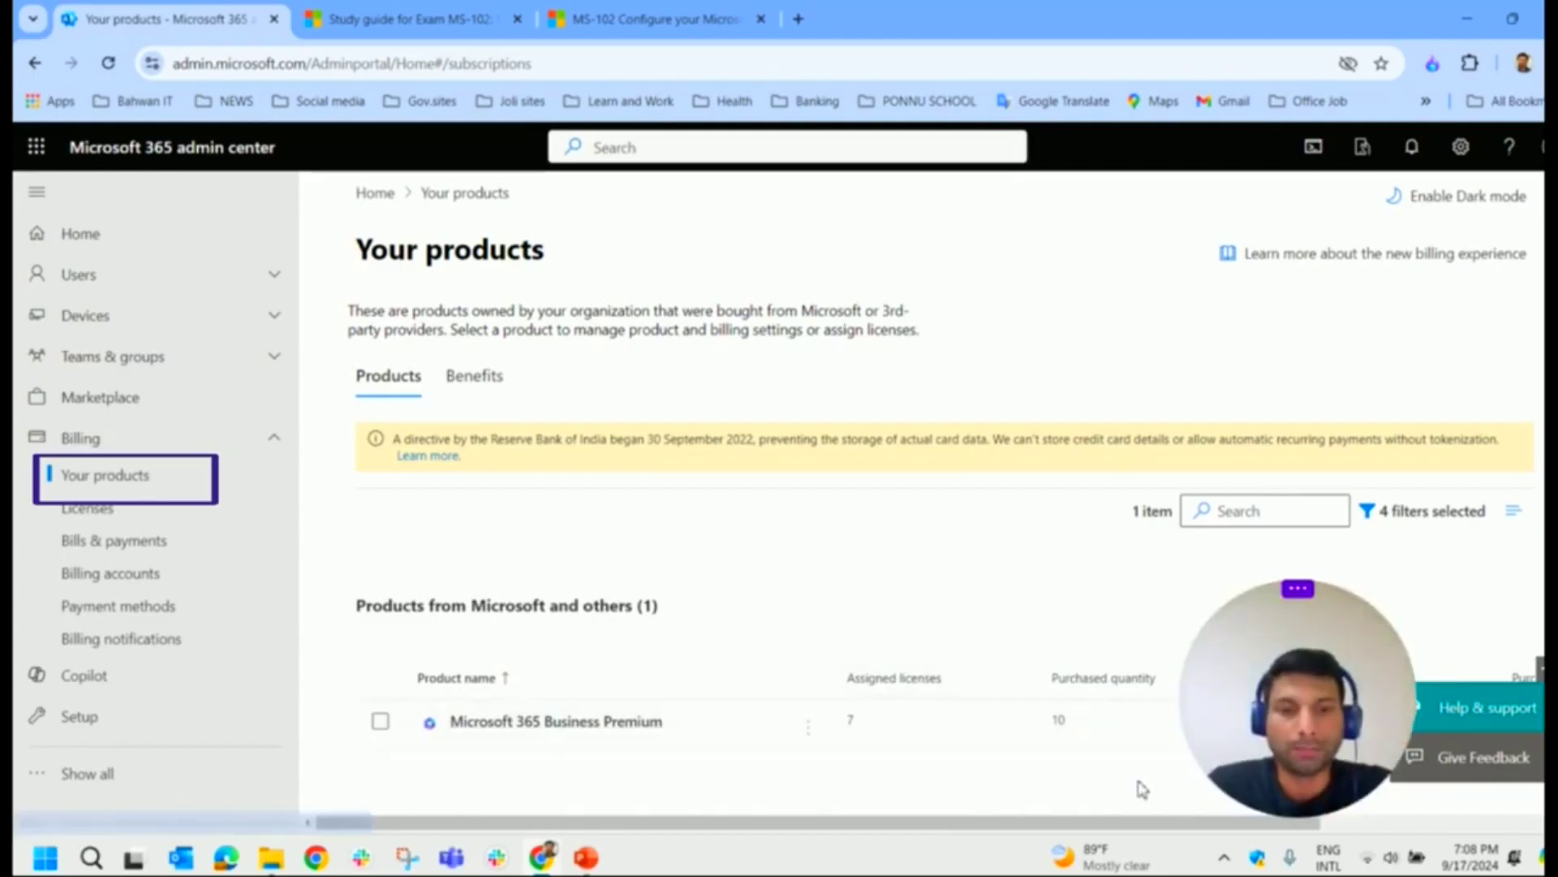
{"action": "mouse_move", "coordinate": [1299, 714]}
{"action": "left_mouse_down"}
{"action": "mouse_move", "coordinate": [1447, 307]}
{"action": "mouse_move", "coordinate": [1410, 696]}
{"action": "mouse_move", "coordinate": [1323, 705]}
{"action": "left_mouse_up"}
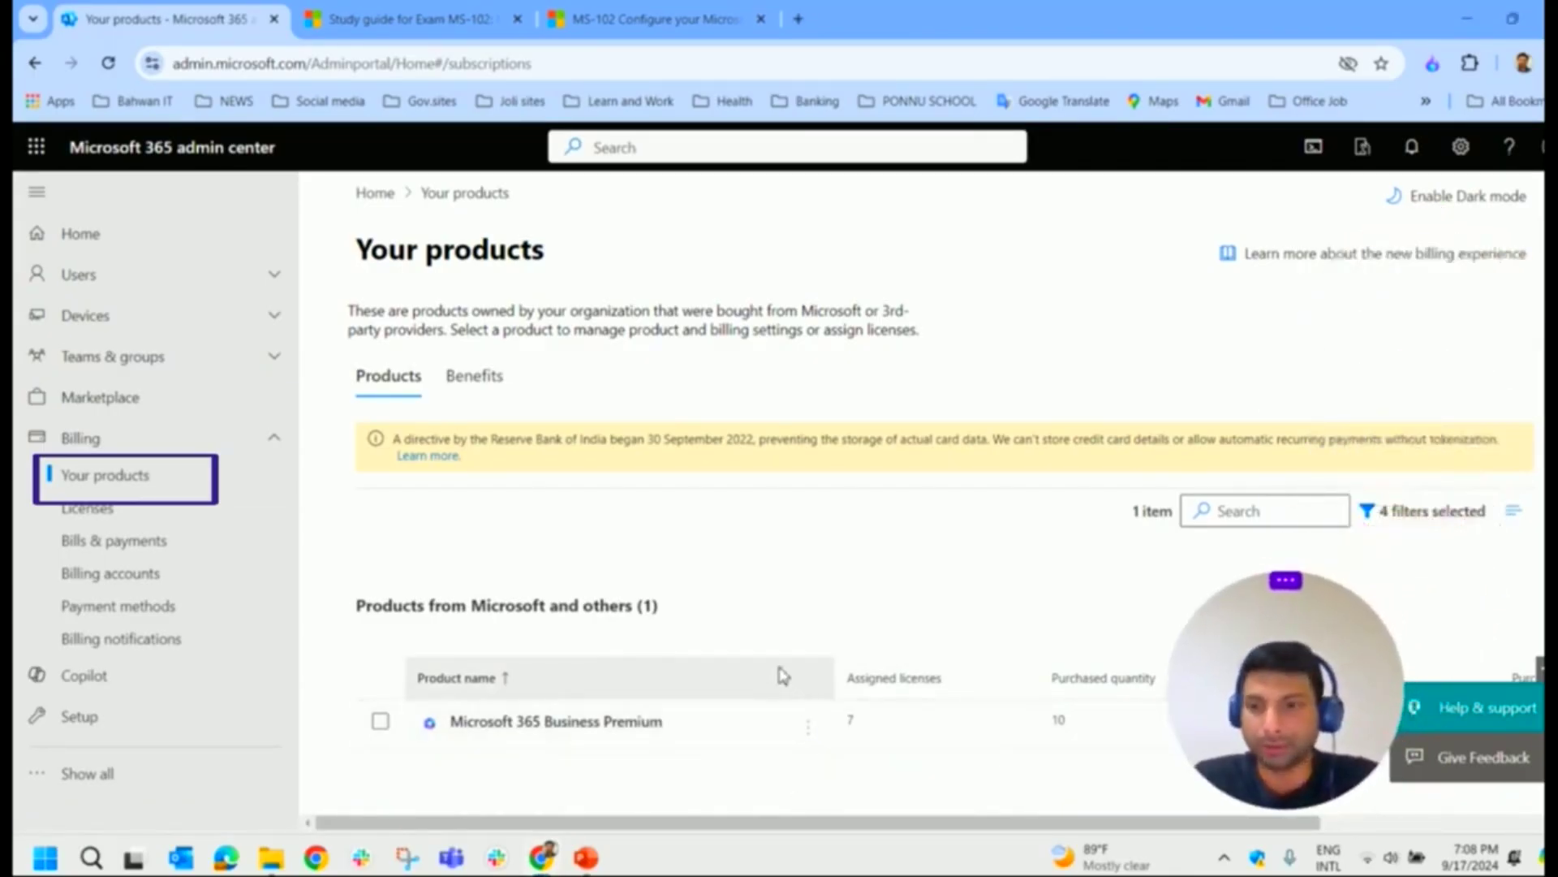
Step: Compare Licenses (Business Premium, 7 of 10 assigned) with Your products, then open Bills & payments
{"action": "left_click", "coordinate": [114, 521]}
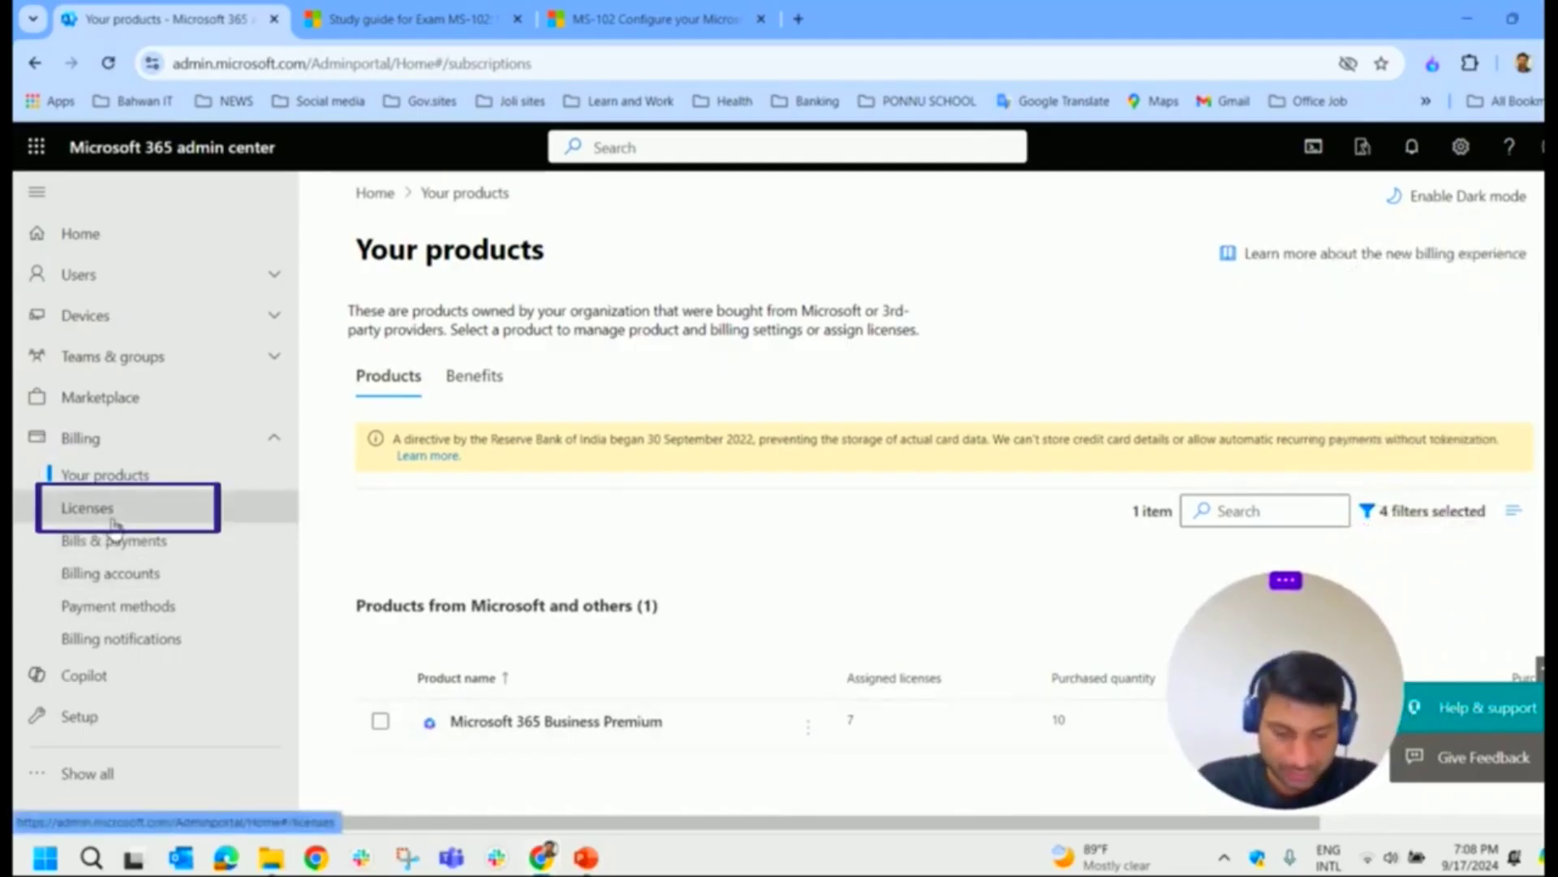
{"action": "left_click", "coordinate": [114, 521]}
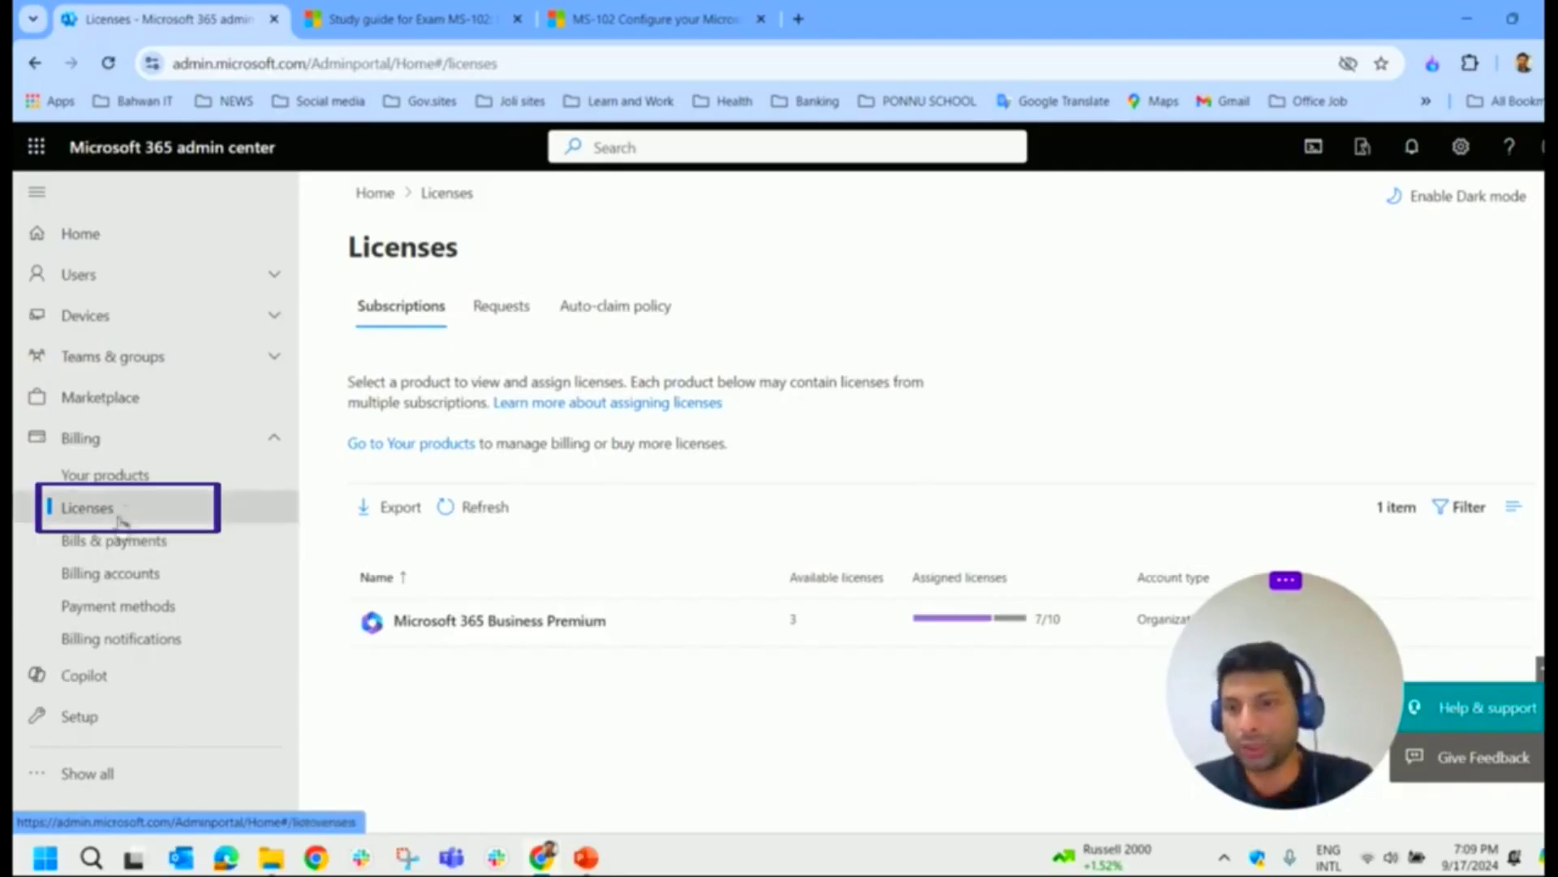
{"action": "left_click", "coordinate": [151, 484]}
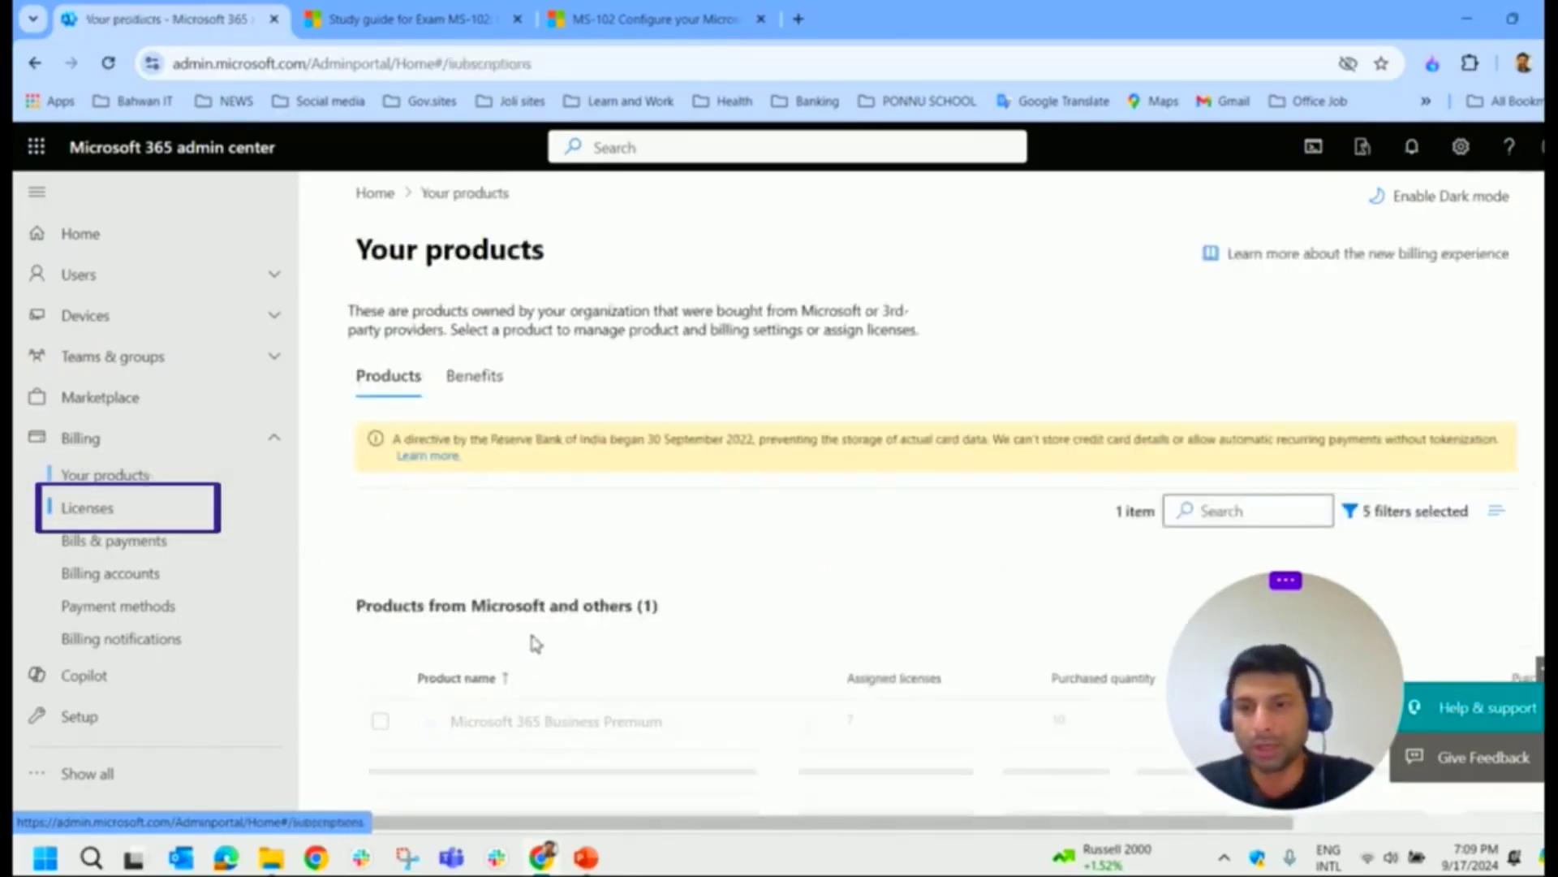
{"action": "scroll", "coordinate": [586, 718], "scroll_direction": "down", "scroll_amount": 1}
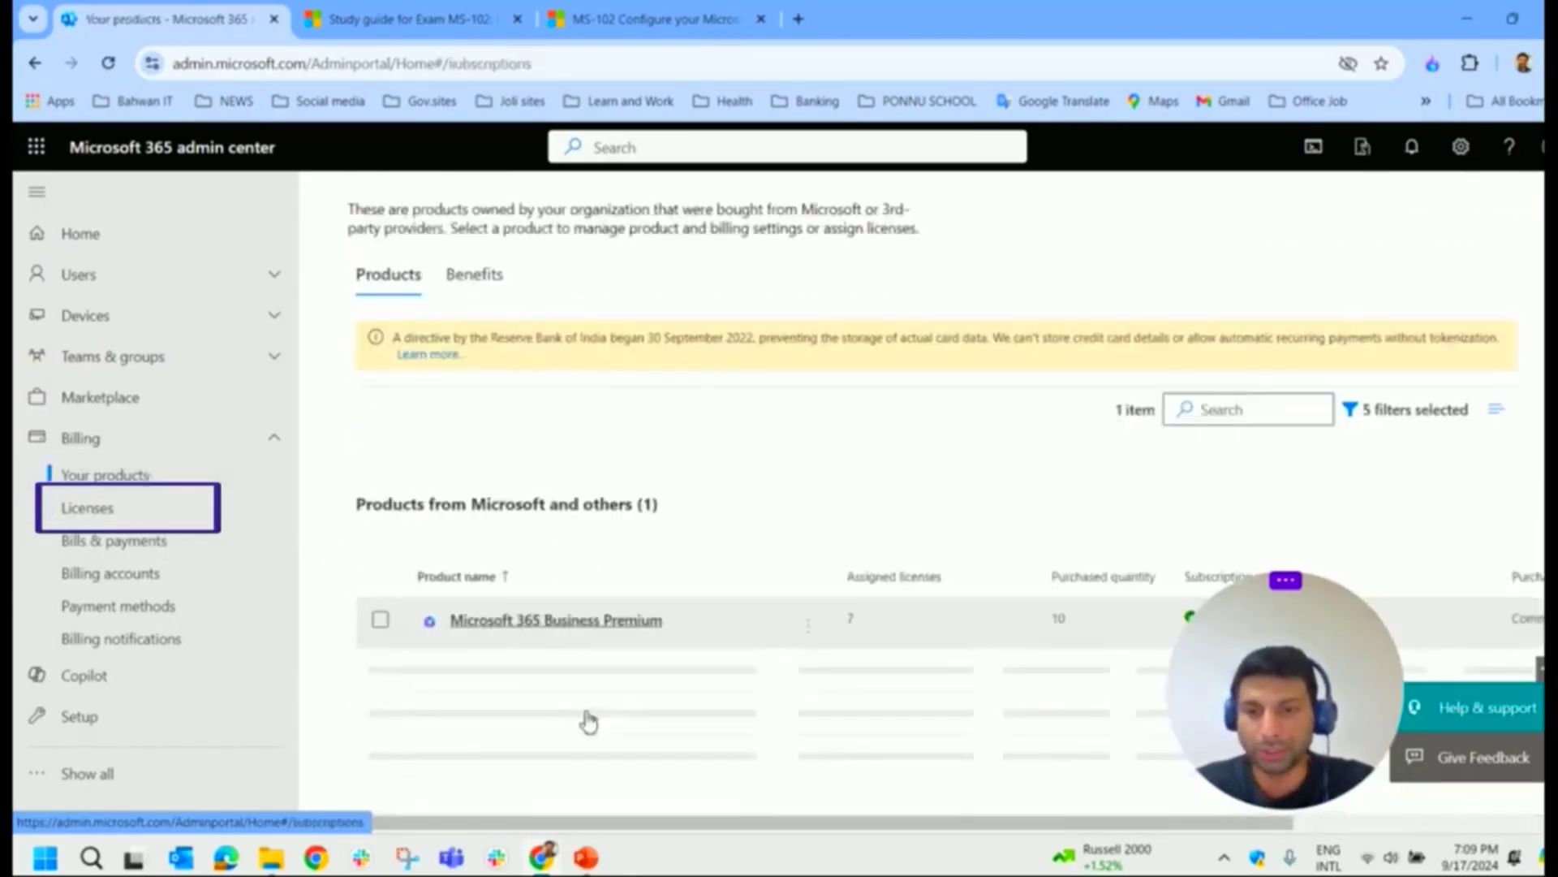
{"action": "left_click", "coordinate": [159, 513]}
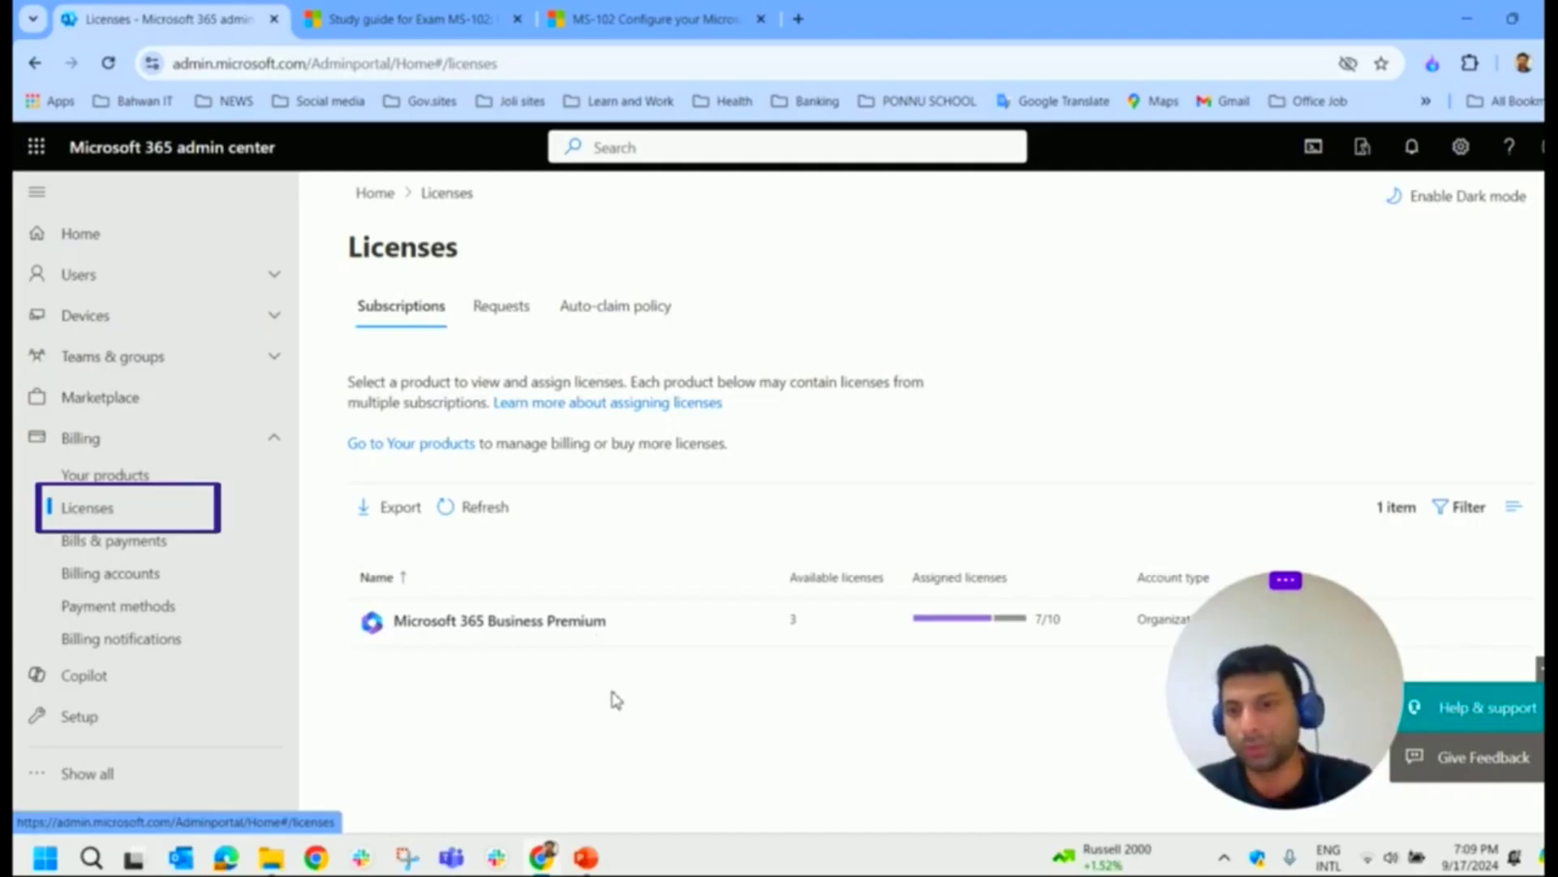
{"action": "left_click", "coordinate": [186, 550]}
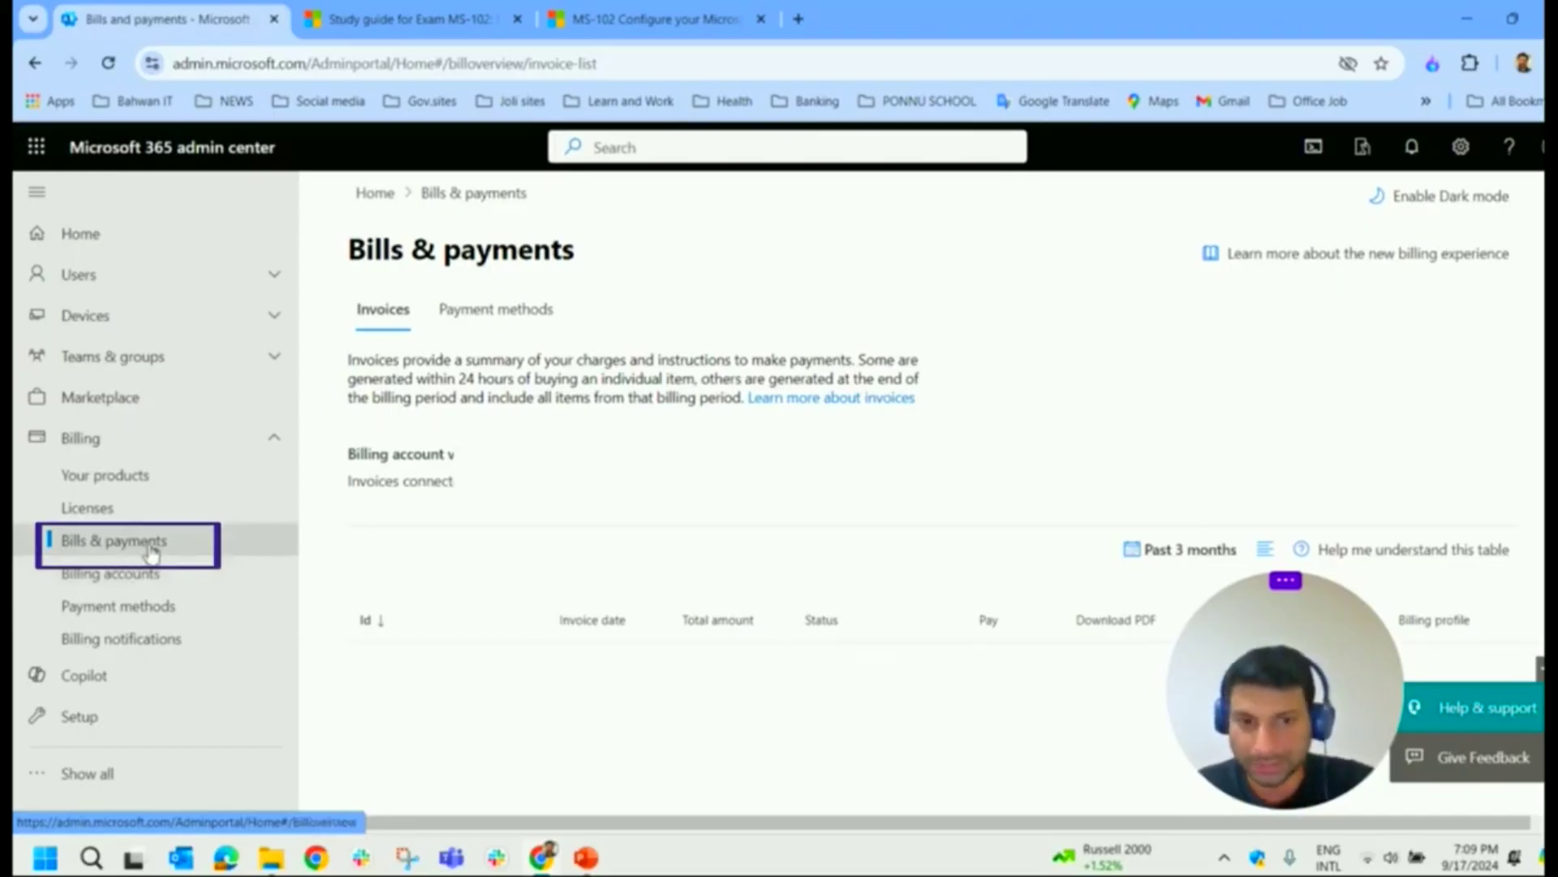
Step: Visit Billing accounts, then the Billing notifications page showing Invoice PDF set to Off
{"action": "left_click", "coordinate": [142, 581]}
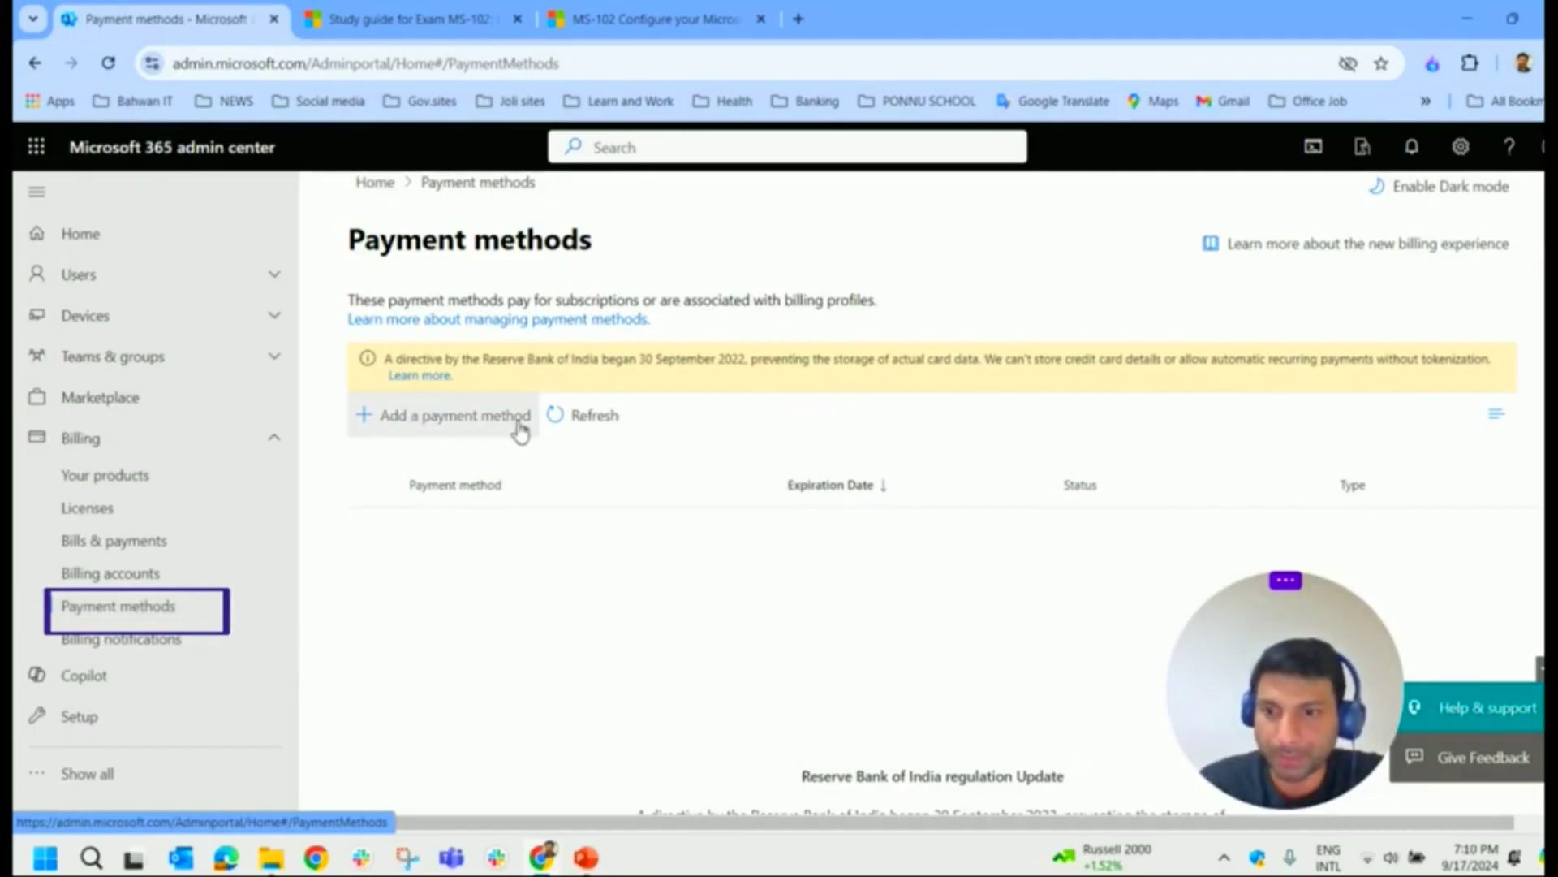
{"action": "left_click", "coordinate": [175, 644]}
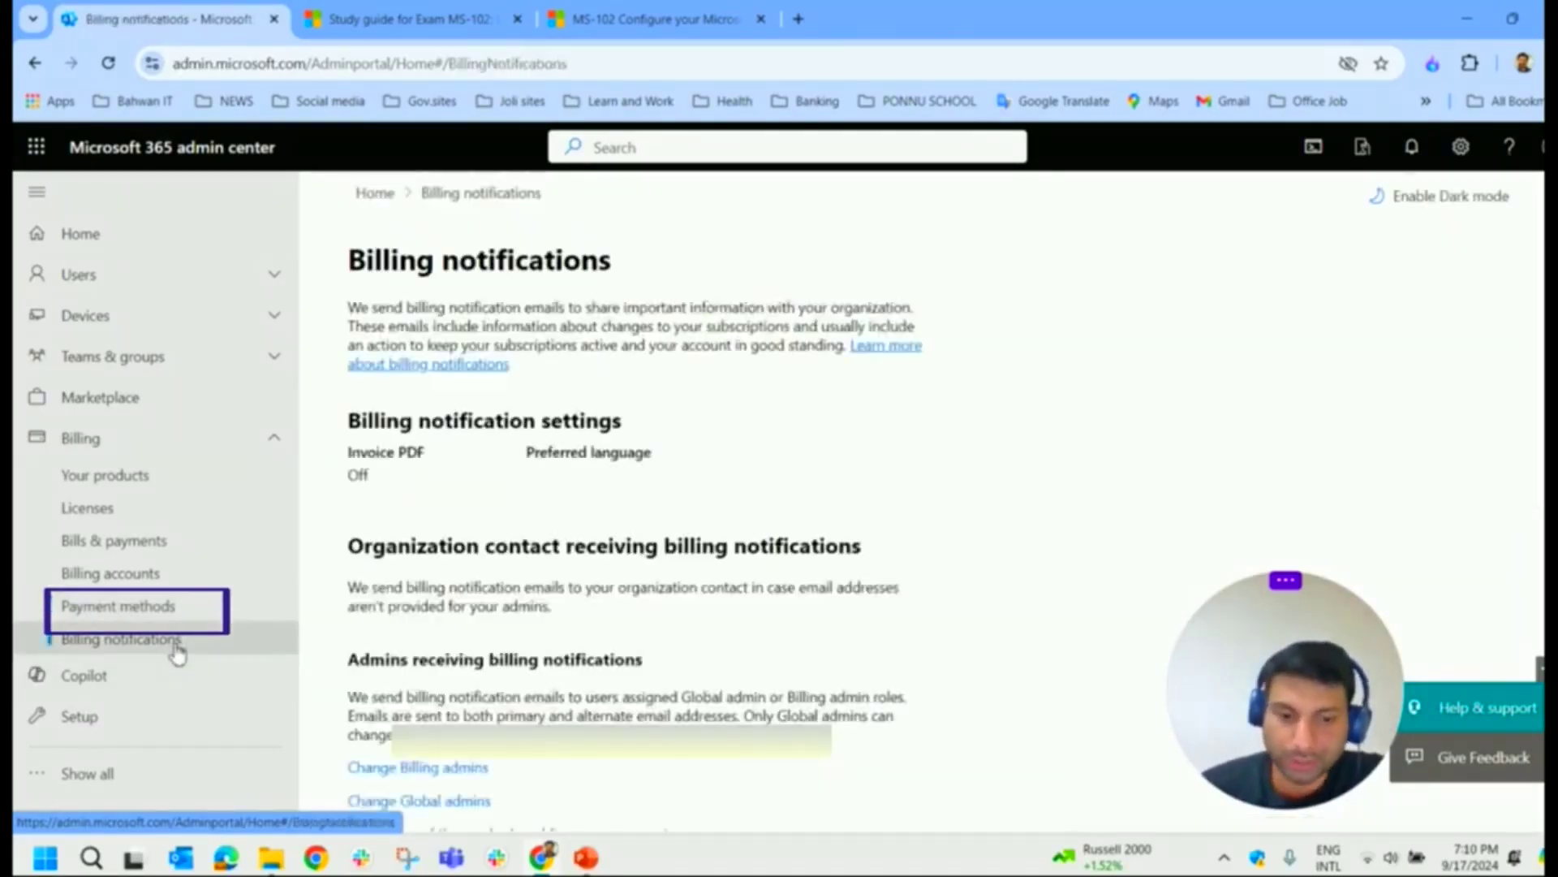
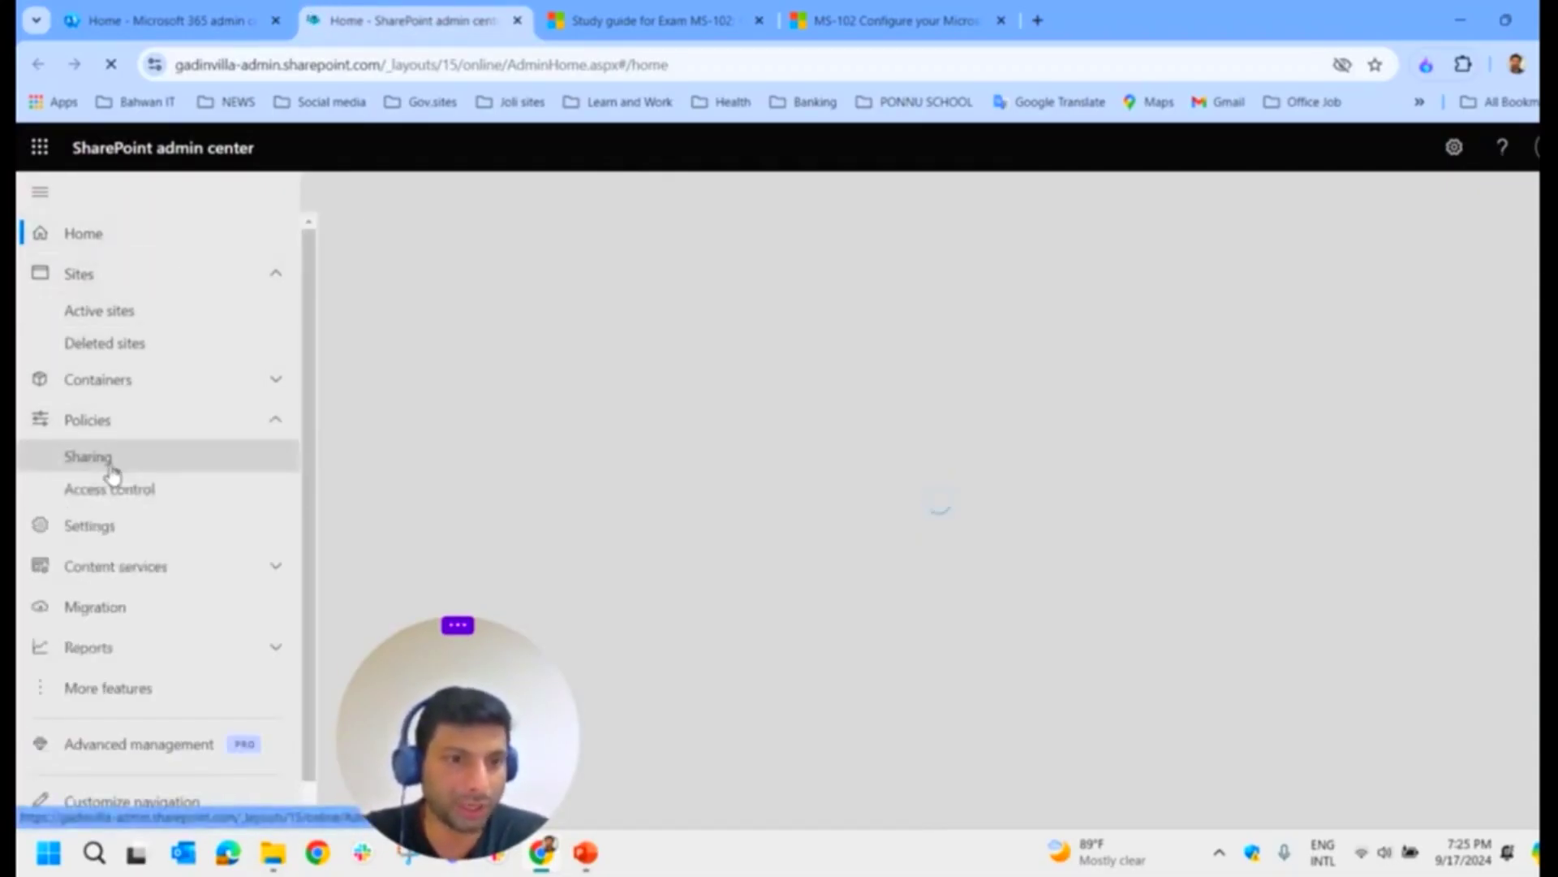
Step: Open the organization-level Sharing page under Policies in SharePoint admin center
{"action": "left_click", "coordinate": [111, 468]}
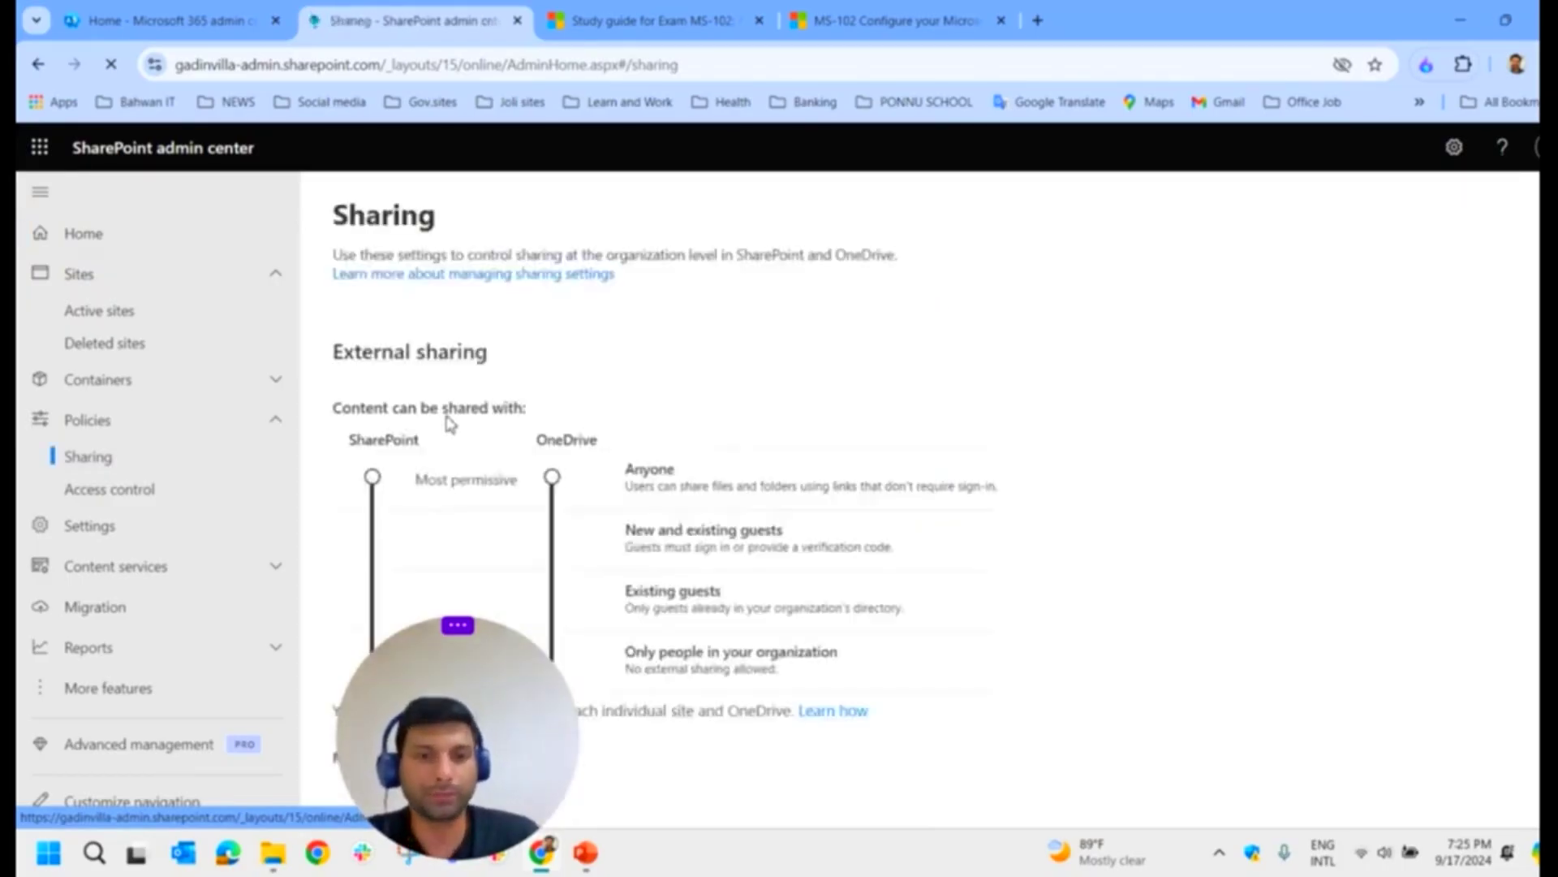
{"action": "scroll", "coordinate": [469, 540], "scroll_direction": "down", "scroll_amount": 5}
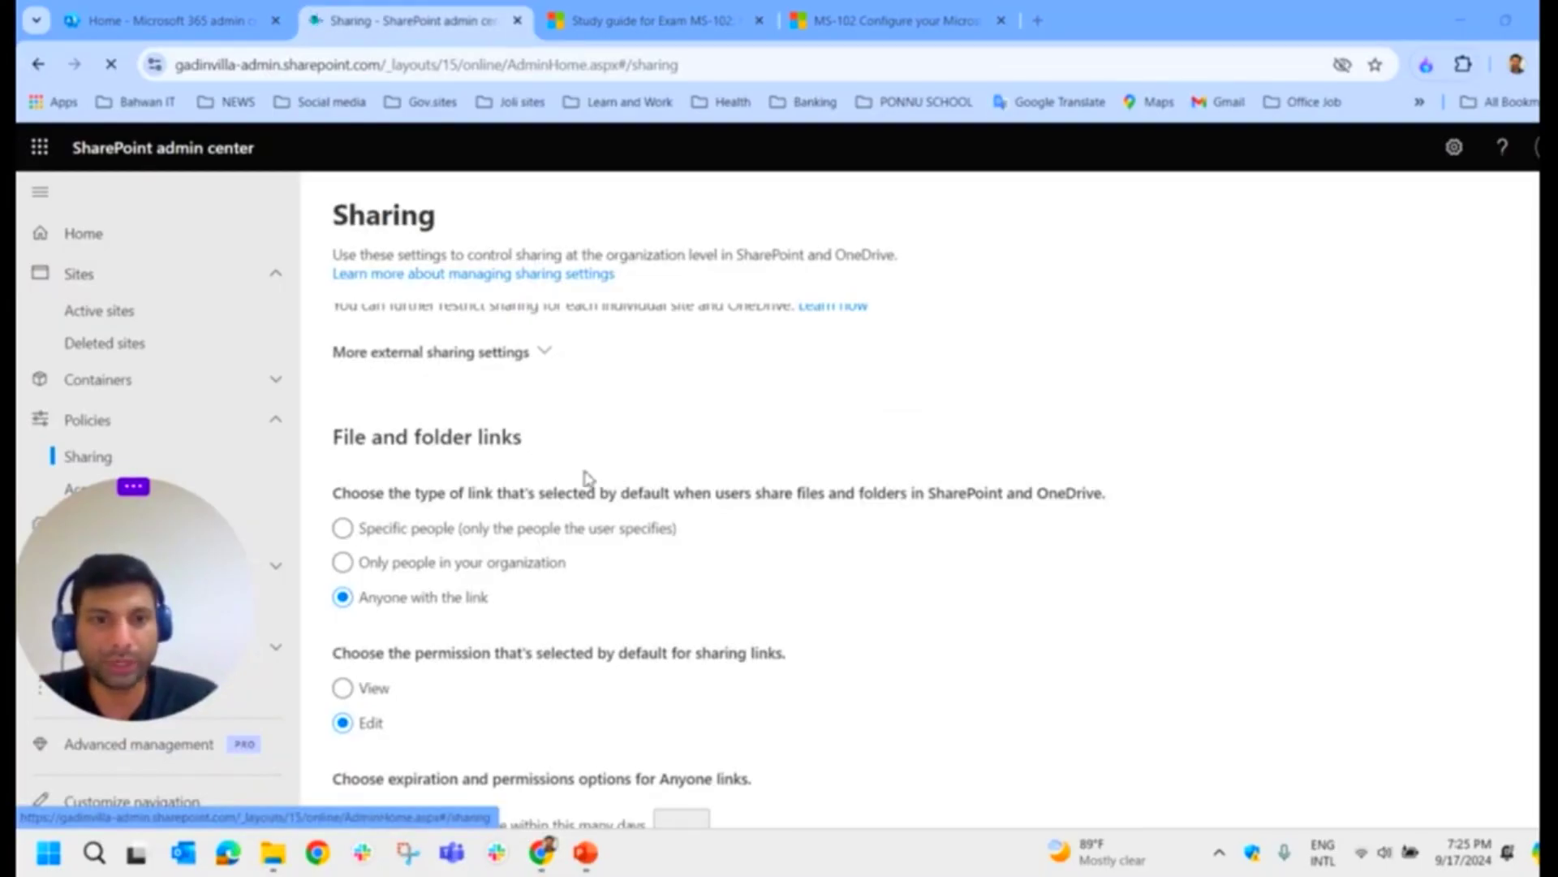
{"action": "scroll", "coordinate": [589, 479], "scroll_direction": "up", "scroll_amount": 3}
Step: Expand More external sharing settings and highlight the External sharing heading
{"action": "left_click", "coordinate": [543, 557]}
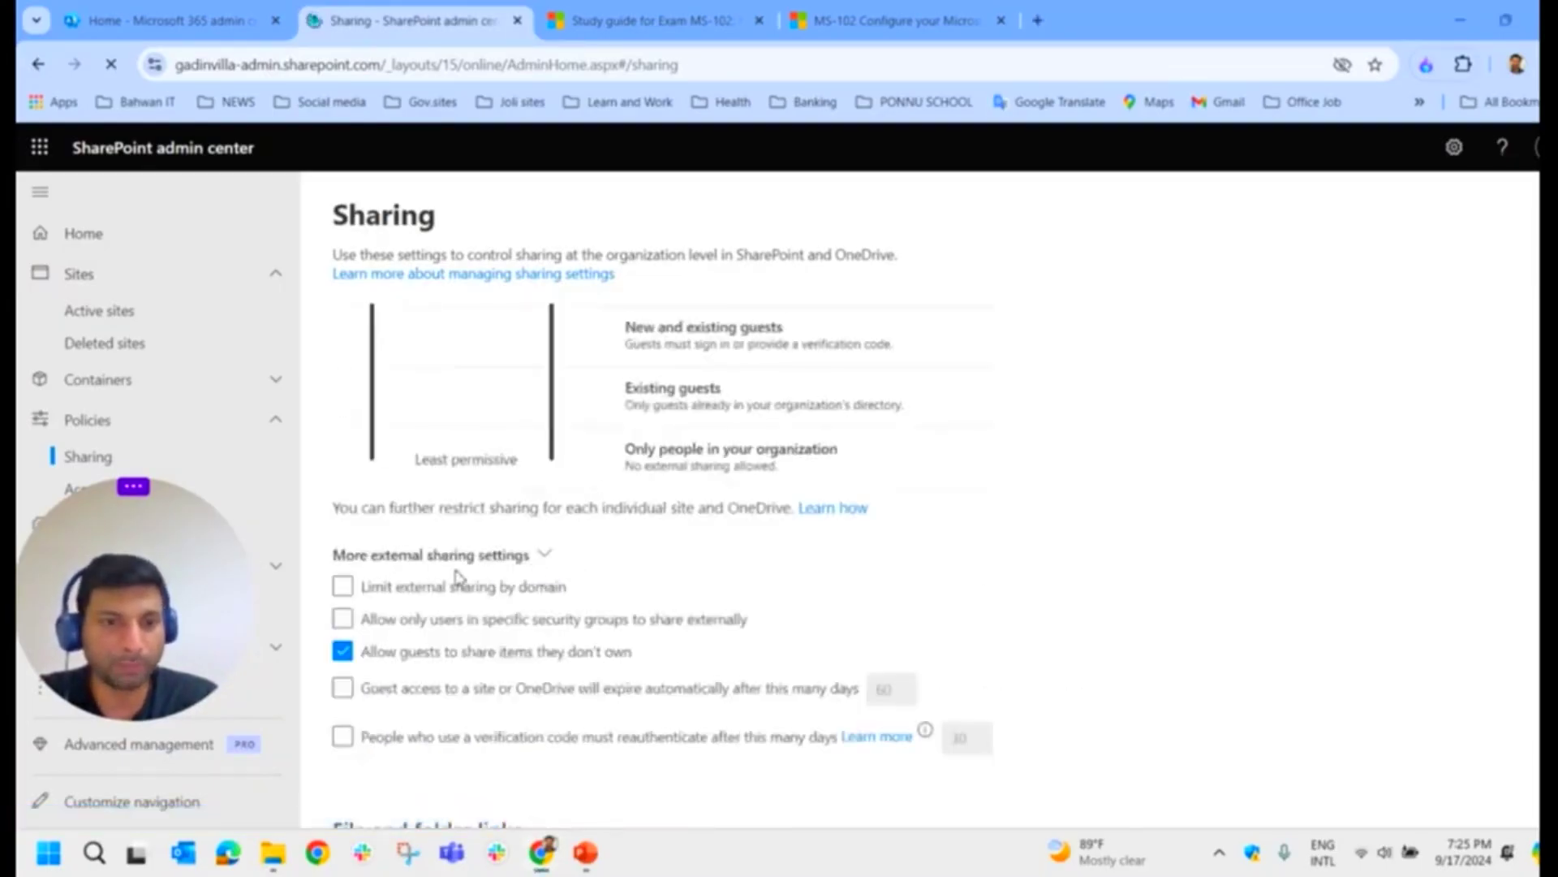
{"action": "scroll", "coordinate": [551, 575], "scroll_direction": "down", "scroll_amount": 5}
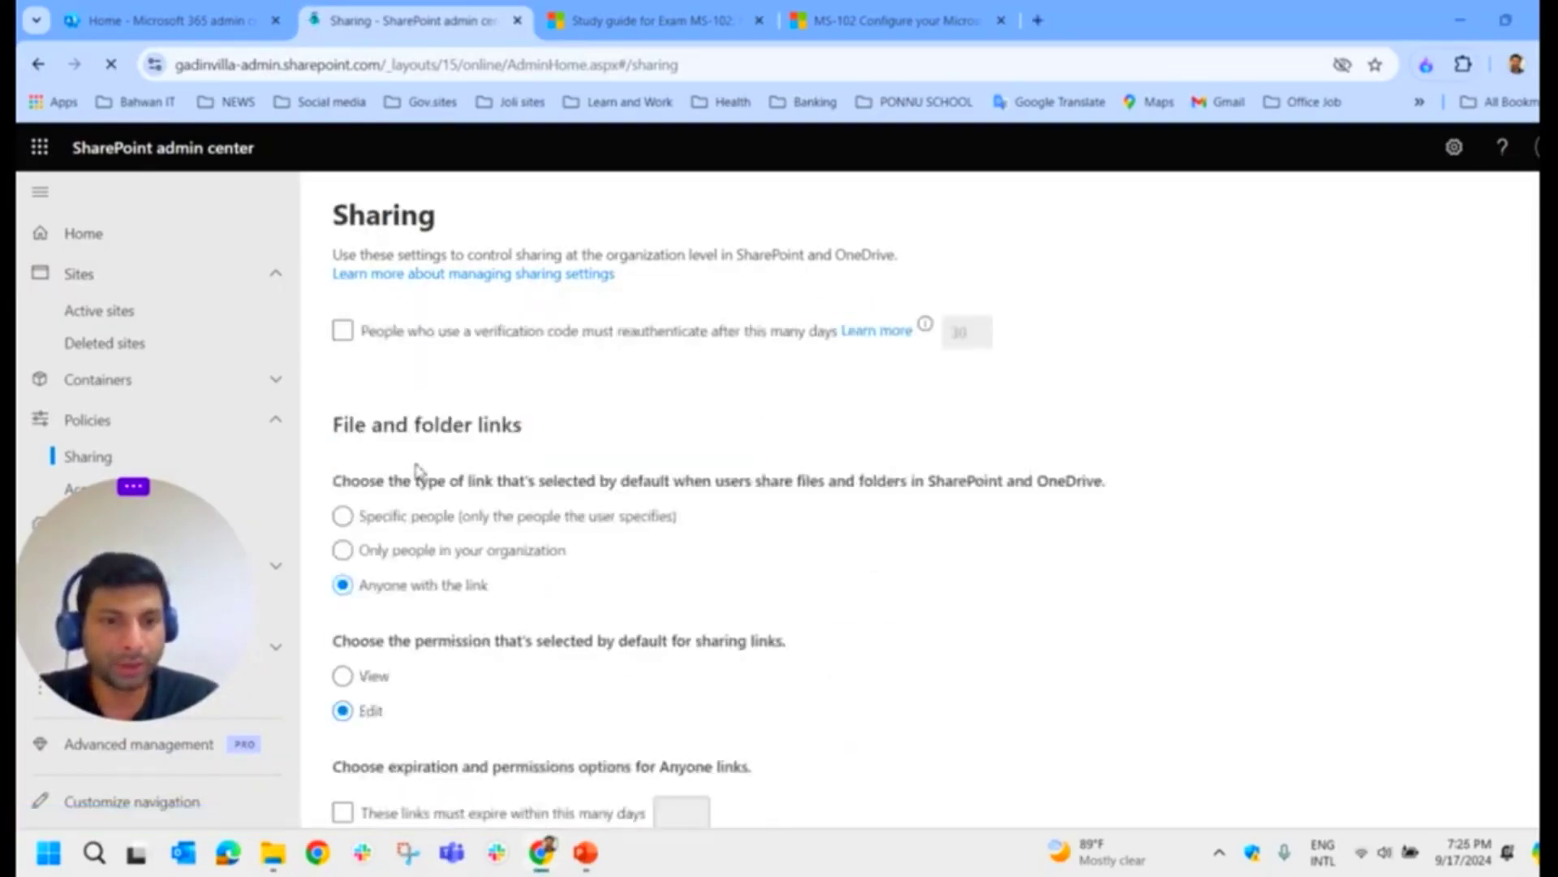
{"action": "scroll", "coordinate": [455, 473], "scroll_direction": "down", "scroll_amount": 6}
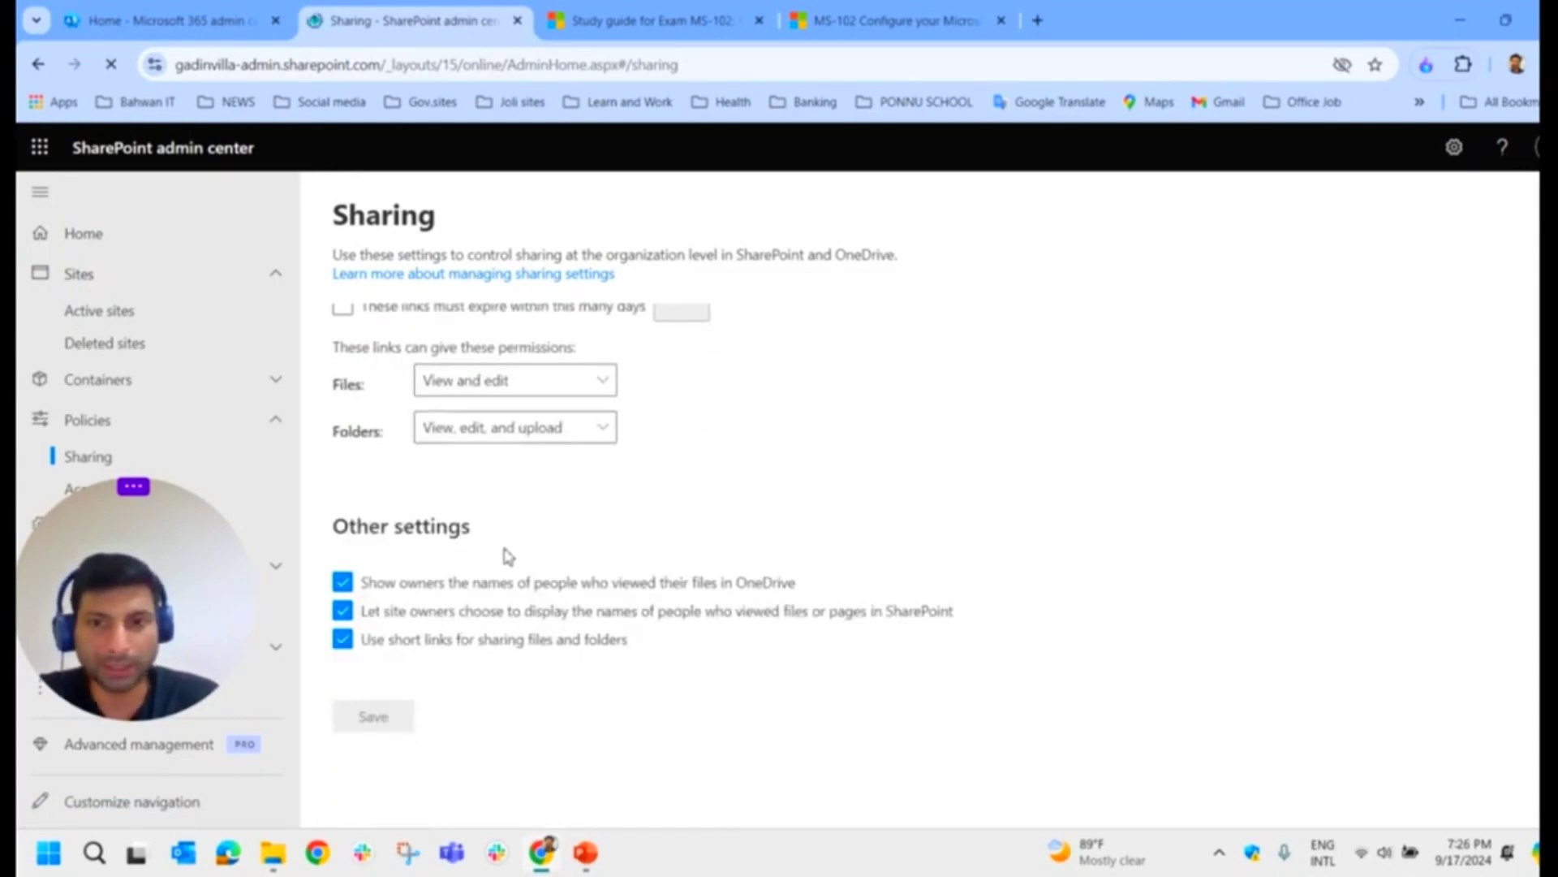
{"action": "scroll", "coordinate": [519, 552], "scroll_direction": "up", "scroll_amount": 1}
{"action": "scroll", "coordinate": [577, 540], "scroll_direction": "up", "scroll_amount": 1}
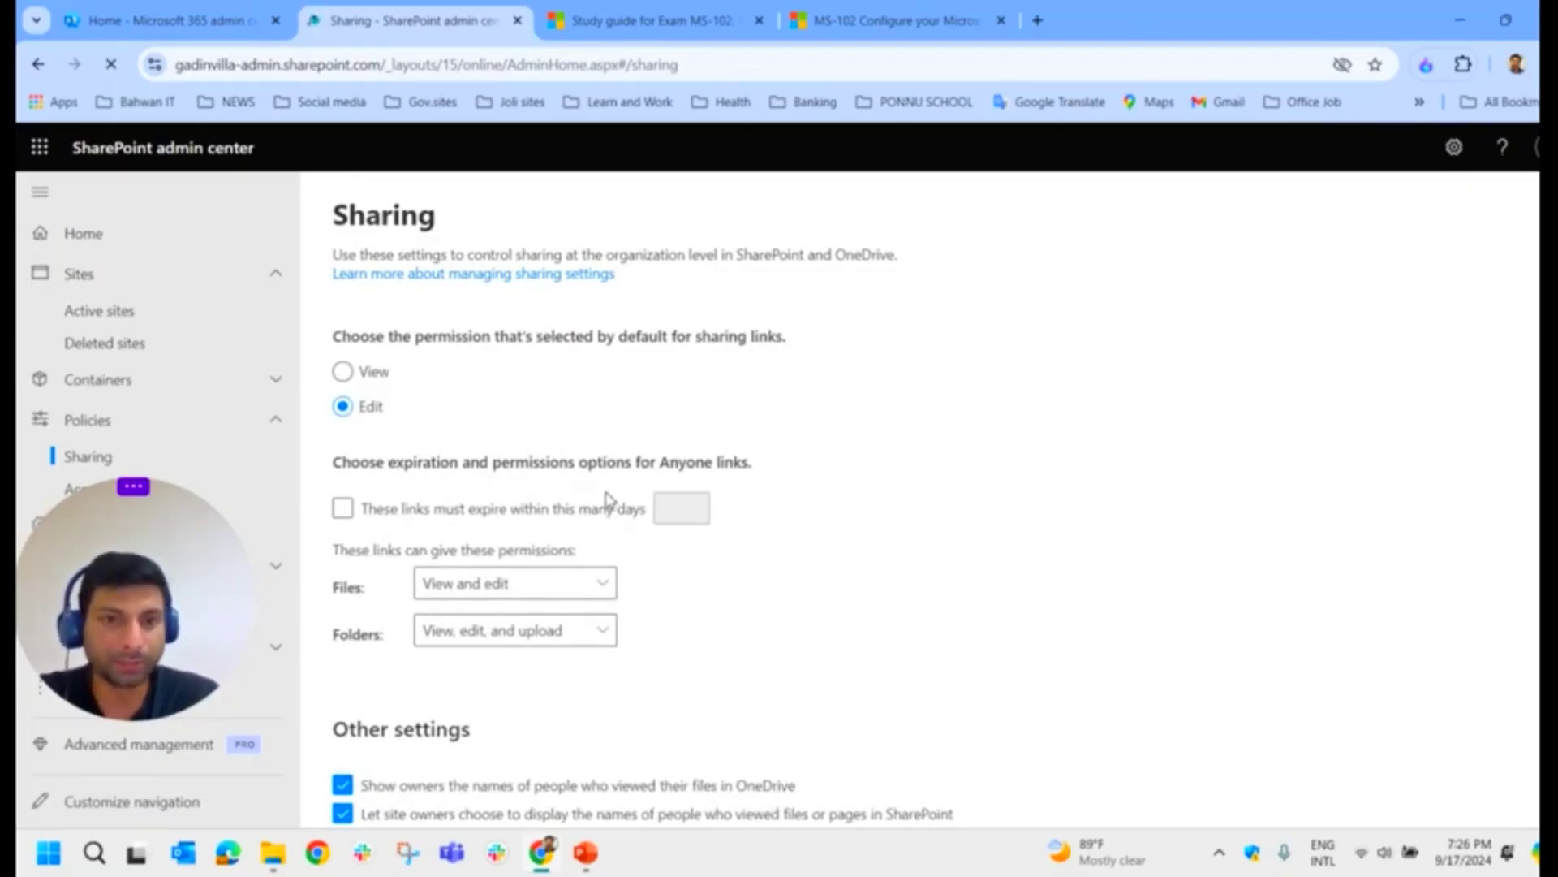
{"action": "scroll", "coordinate": [608, 495], "scroll_direction": "up", "scroll_amount": 7}
{"action": "scroll", "coordinate": [559, 561], "scroll_direction": "up", "scroll_amount": 3}
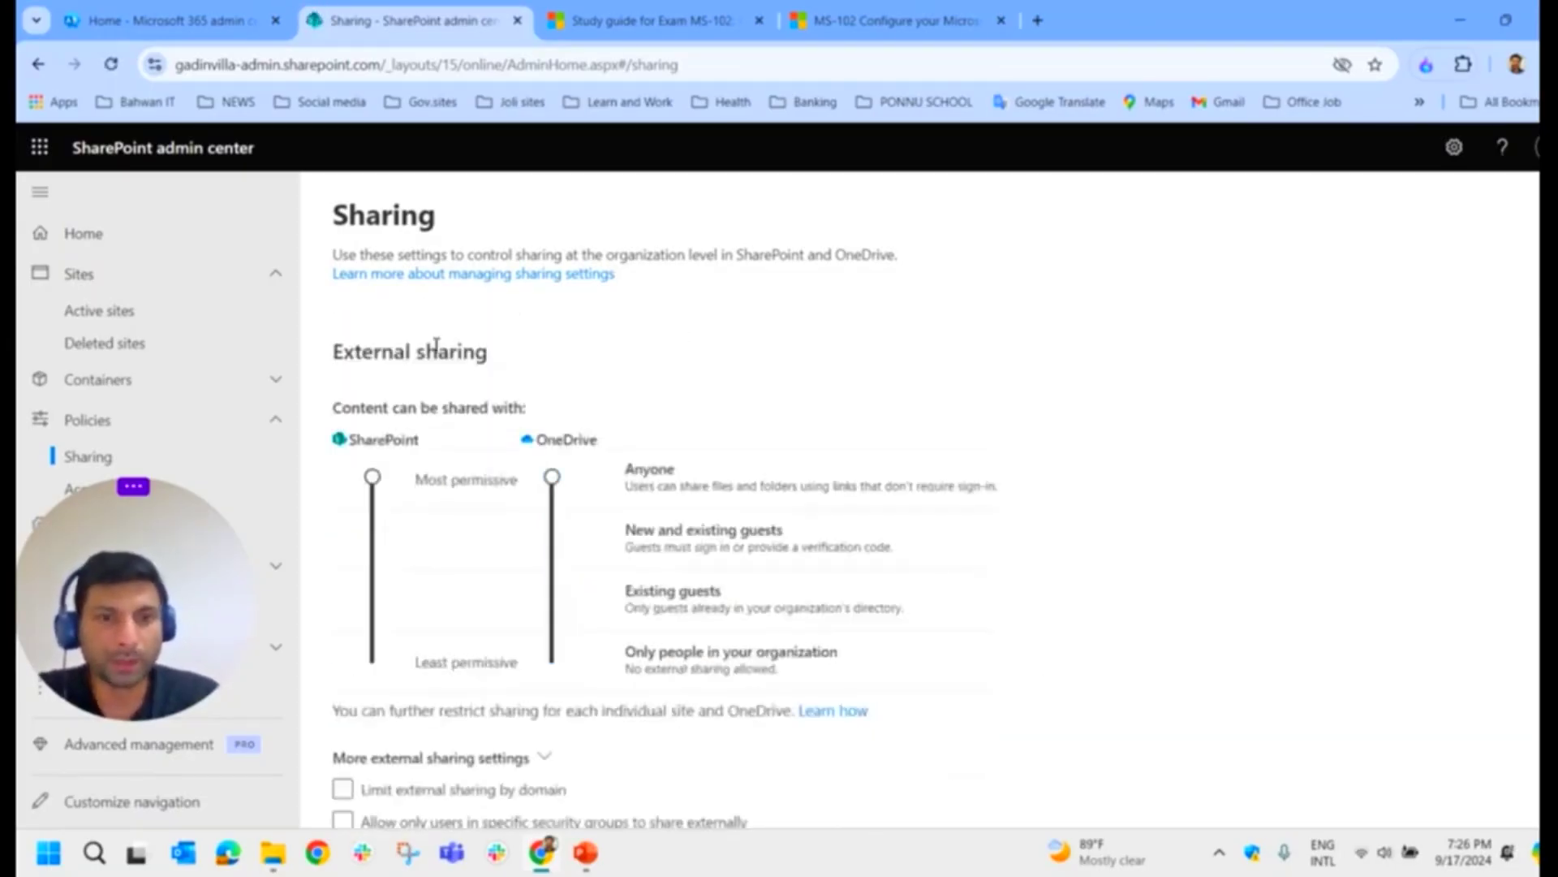
{"action": "left_click_drag", "start_coordinate": [328, 353], "coordinate": [517, 352]}
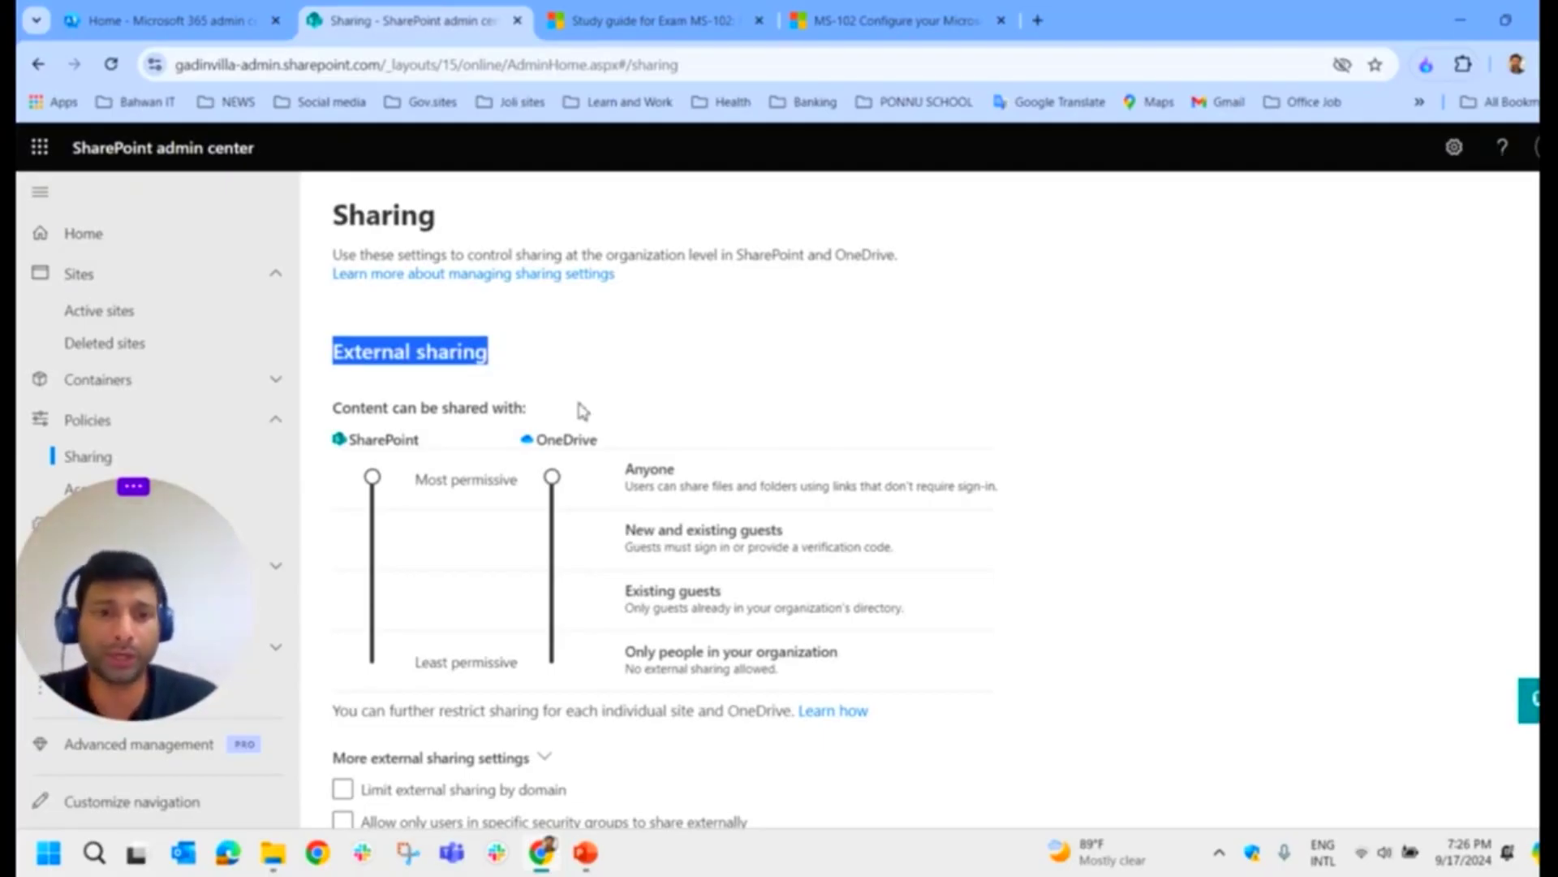
Step: Lower the SharePoint and OneDrive sliders past New and existing guests to Only people in your organization
{"action": "left_click", "coordinate": [426, 378]}
{"action": "mouse_move", "coordinate": [268, 296]}
{"action": "left_mouse_down"}
{"action": "mouse_move", "coordinate": [268, 438]}
{"action": "mouse_move", "coordinate": [811, 718]}
{"action": "left_mouse_up"}
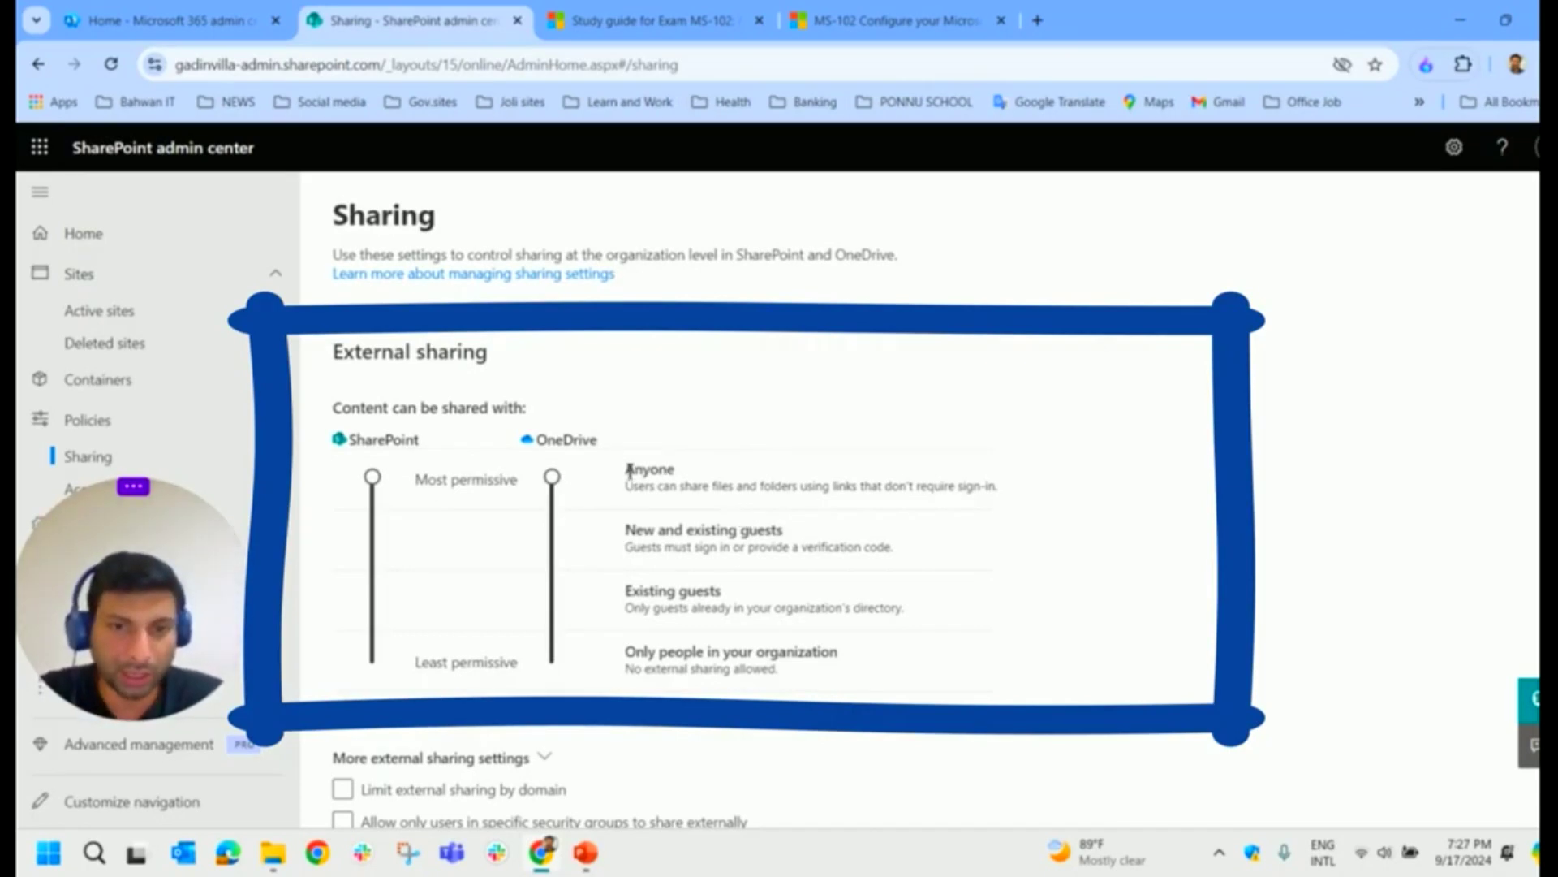
{"action": "left_click", "coordinate": [373, 539]}
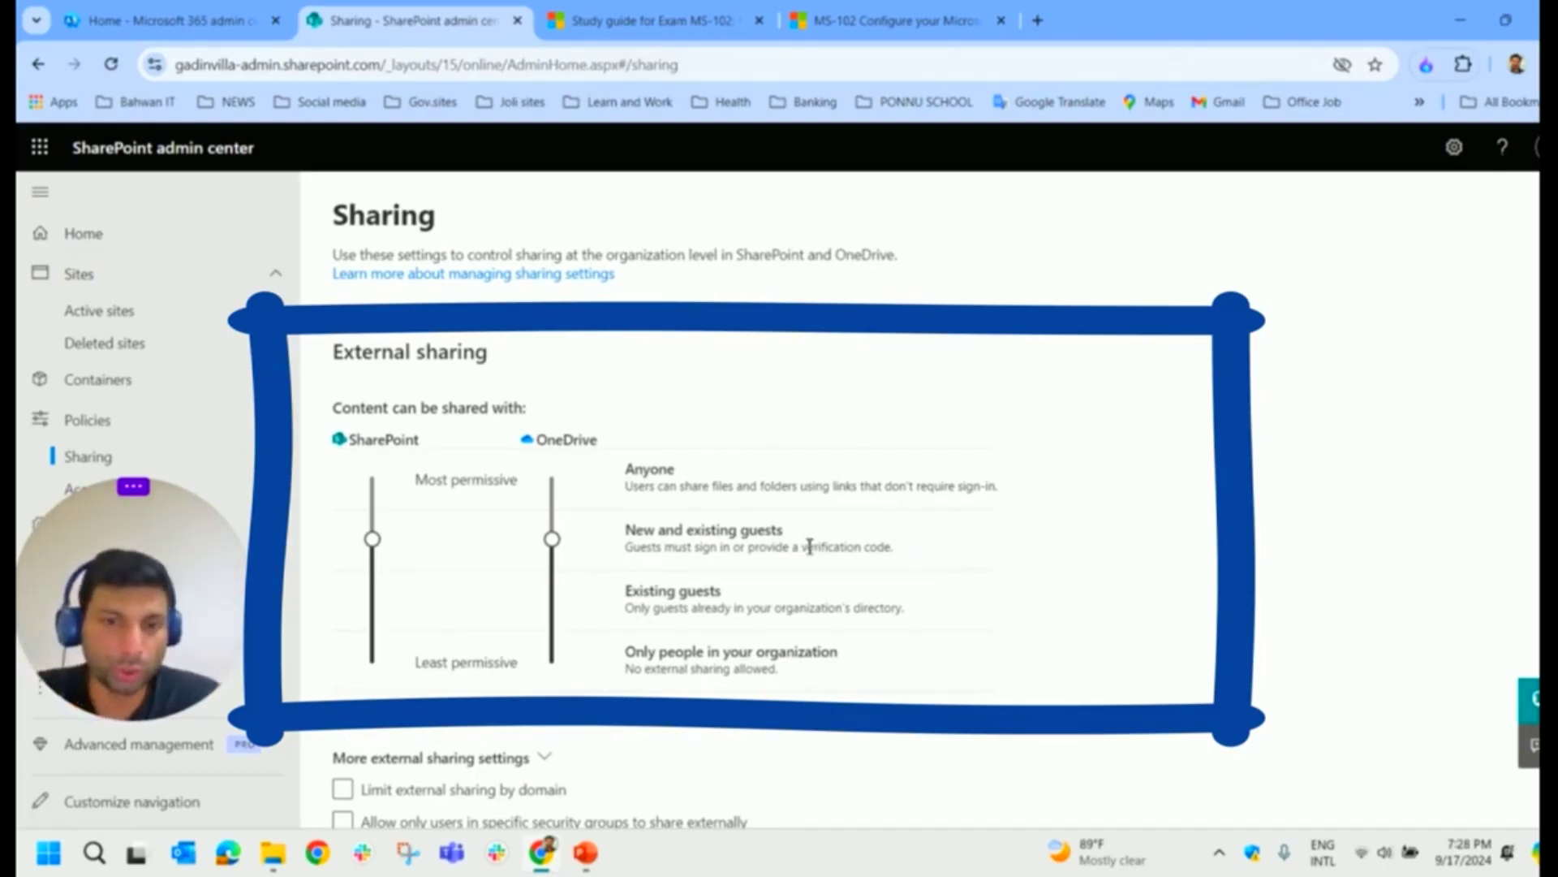
{"action": "left_click_drag", "start_coordinate": [802, 546], "coordinate": [674, 529]}
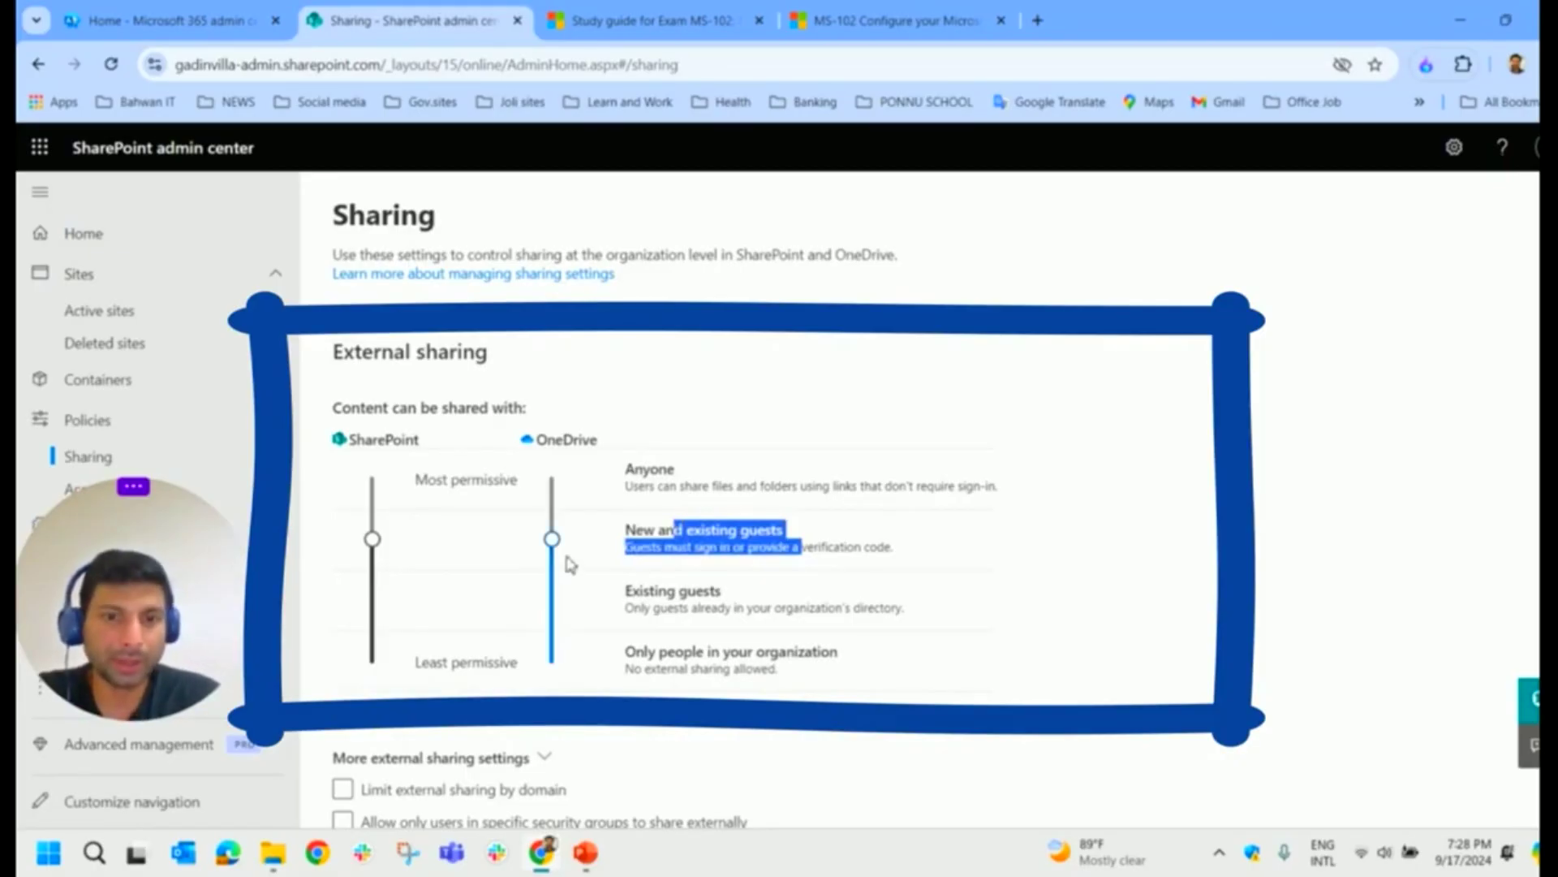
{"action": "left_click_drag", "start_coordinate": [552, 539], "coordinate": [552, 601]}
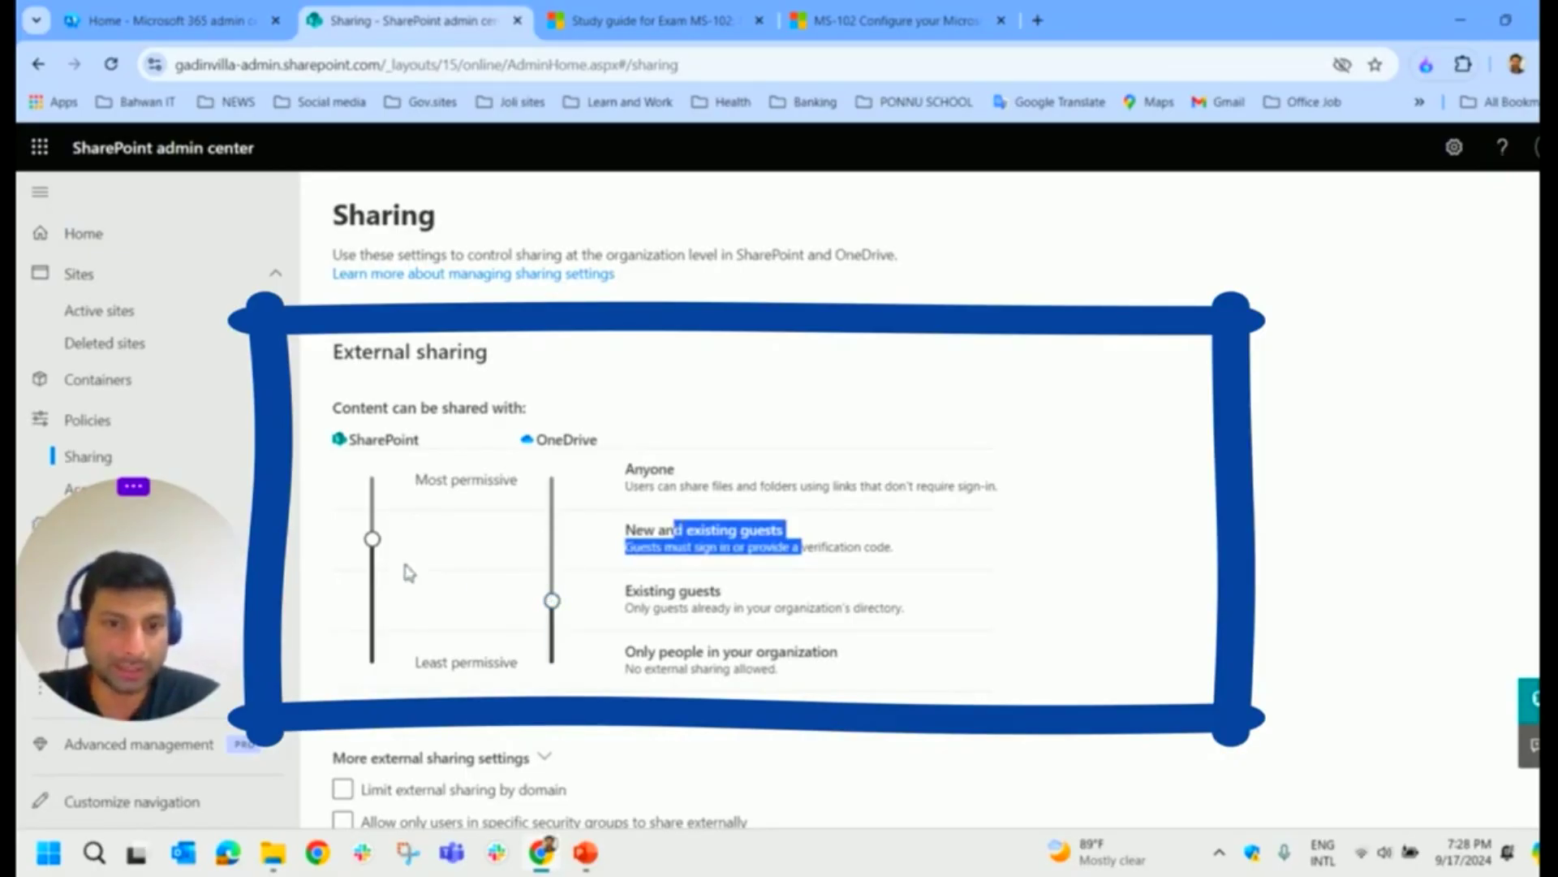
{"action": "left_click_drag", "start_coordinate": [372, 539], "coordinate": [373, 601]}
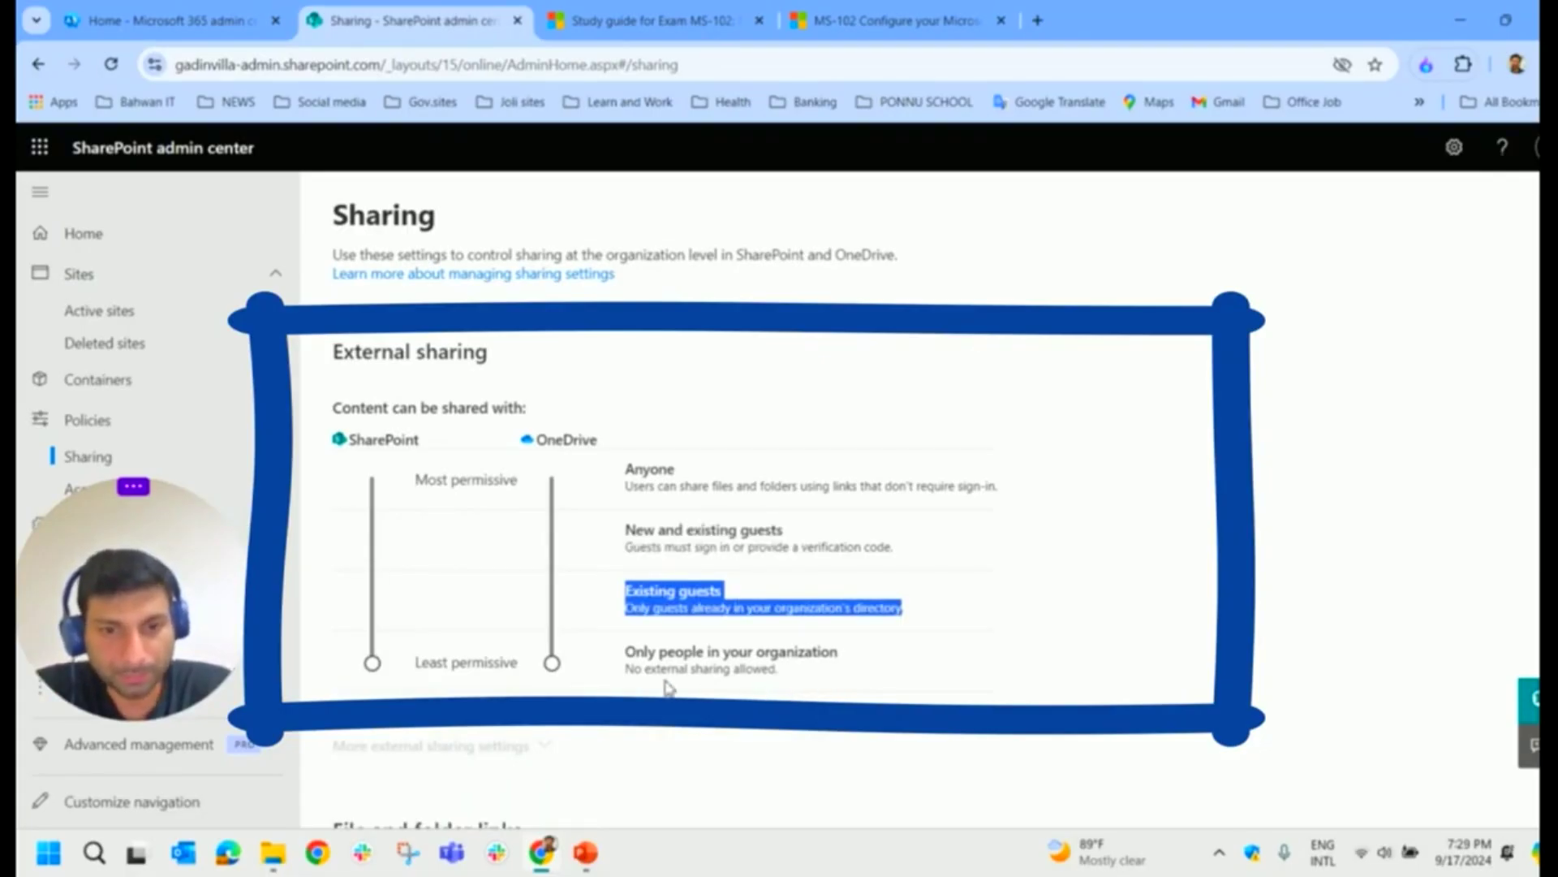
{"action": "triple_click", "coordinate": [784, 665]}
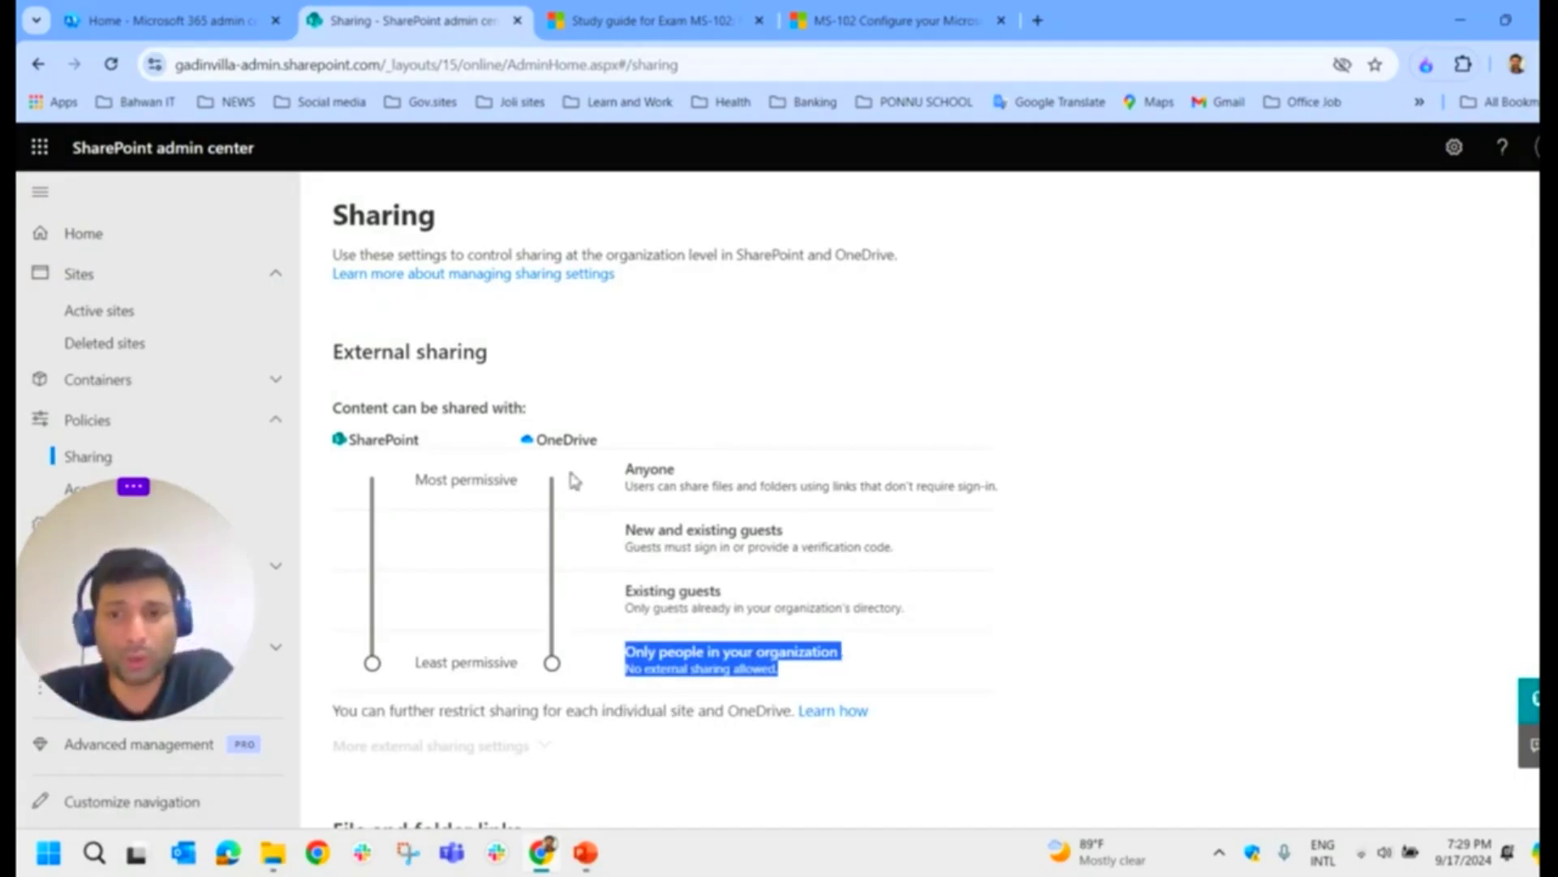
{"action": "scroll", "coordinate": [574, 483], "scroll_direction": "down", "scroll_amount": 1}
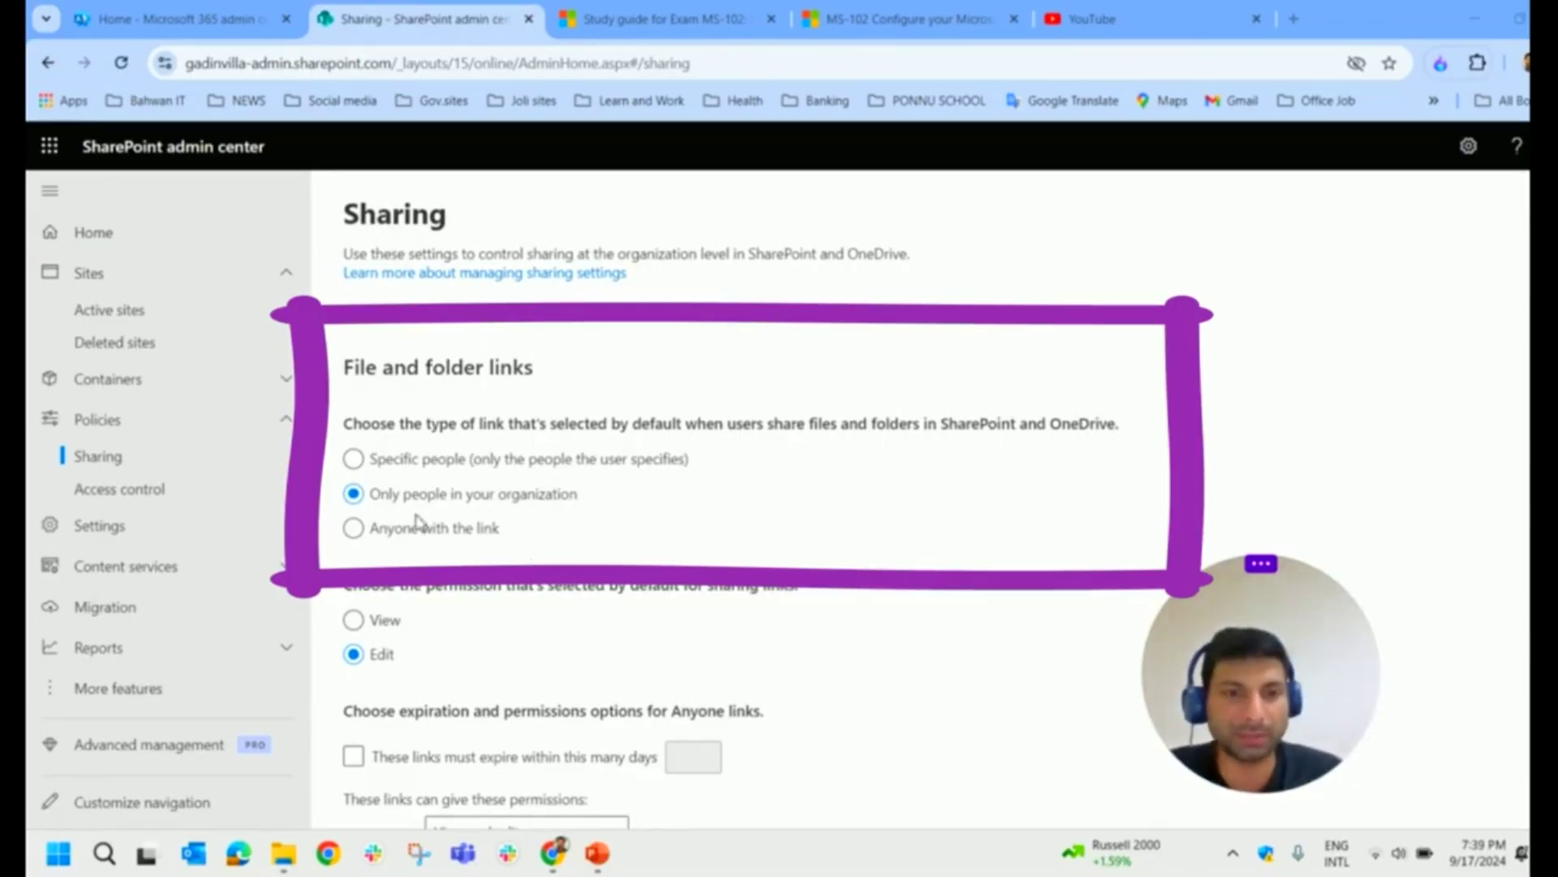
Step: Try Specific people and organization-only default links, settling on Anyone with the link
{"action": "left_click", "coordinate": [451, 471]}
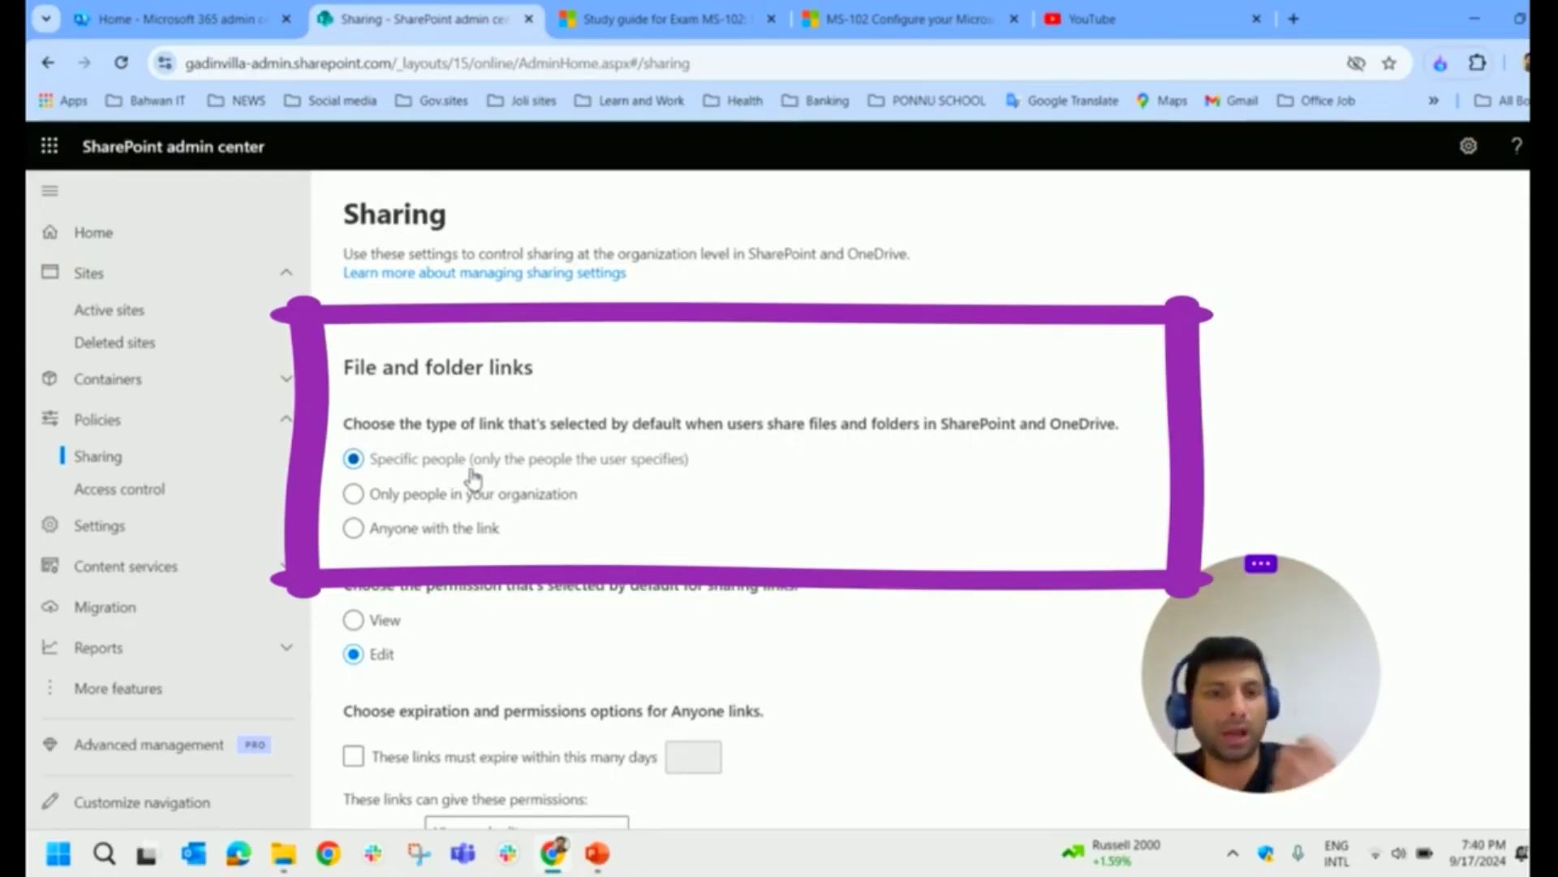
{"action": "left_click", "coordinate": [490, 497]}
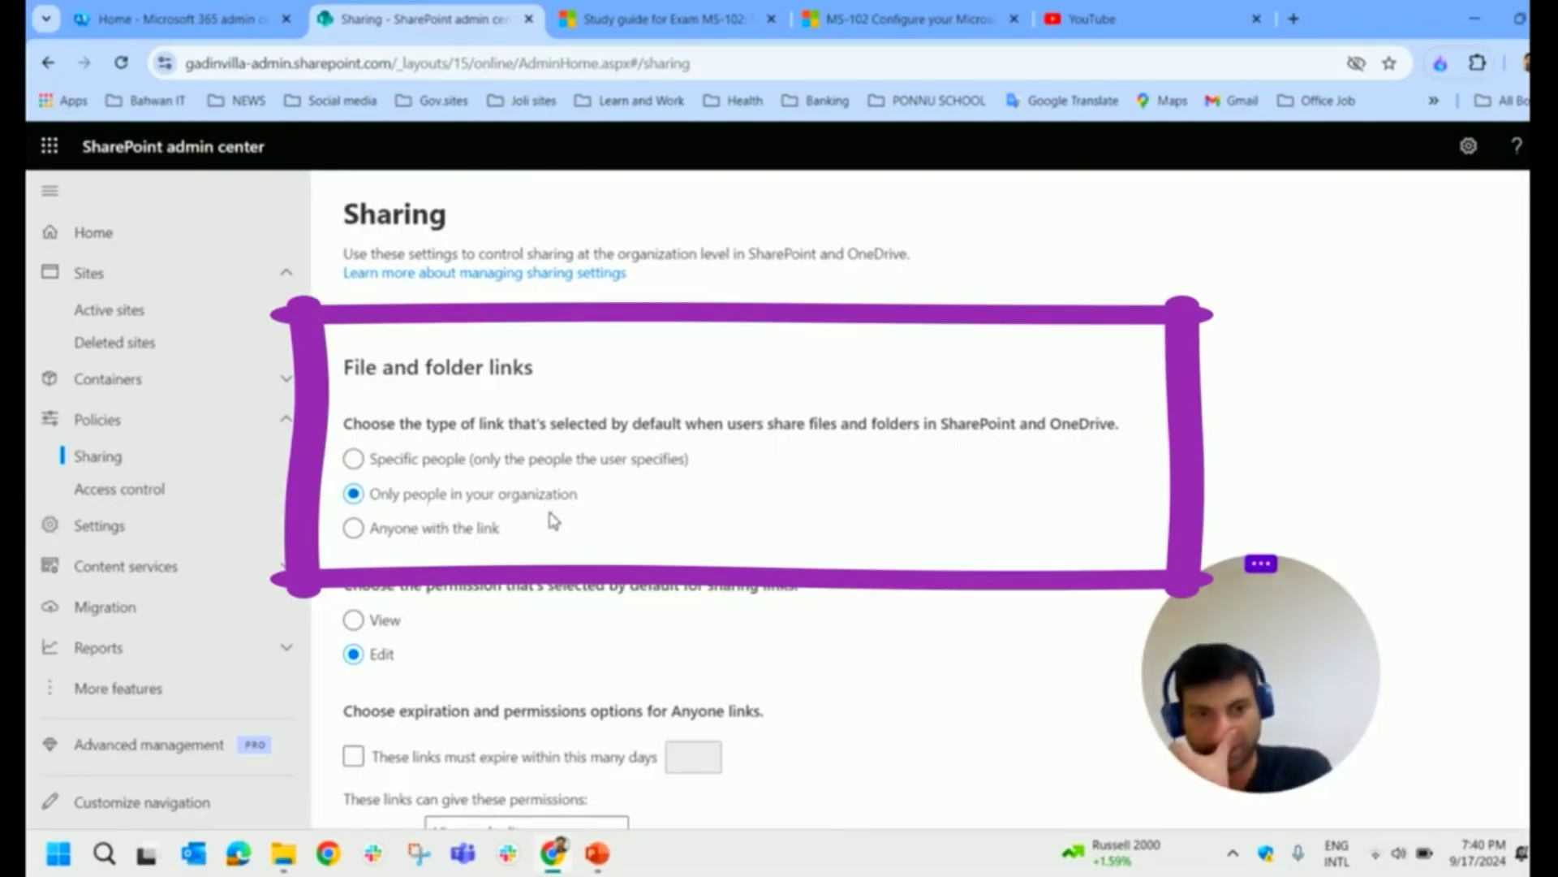
{"action": "left_click", "coordinate": [476, 538]}
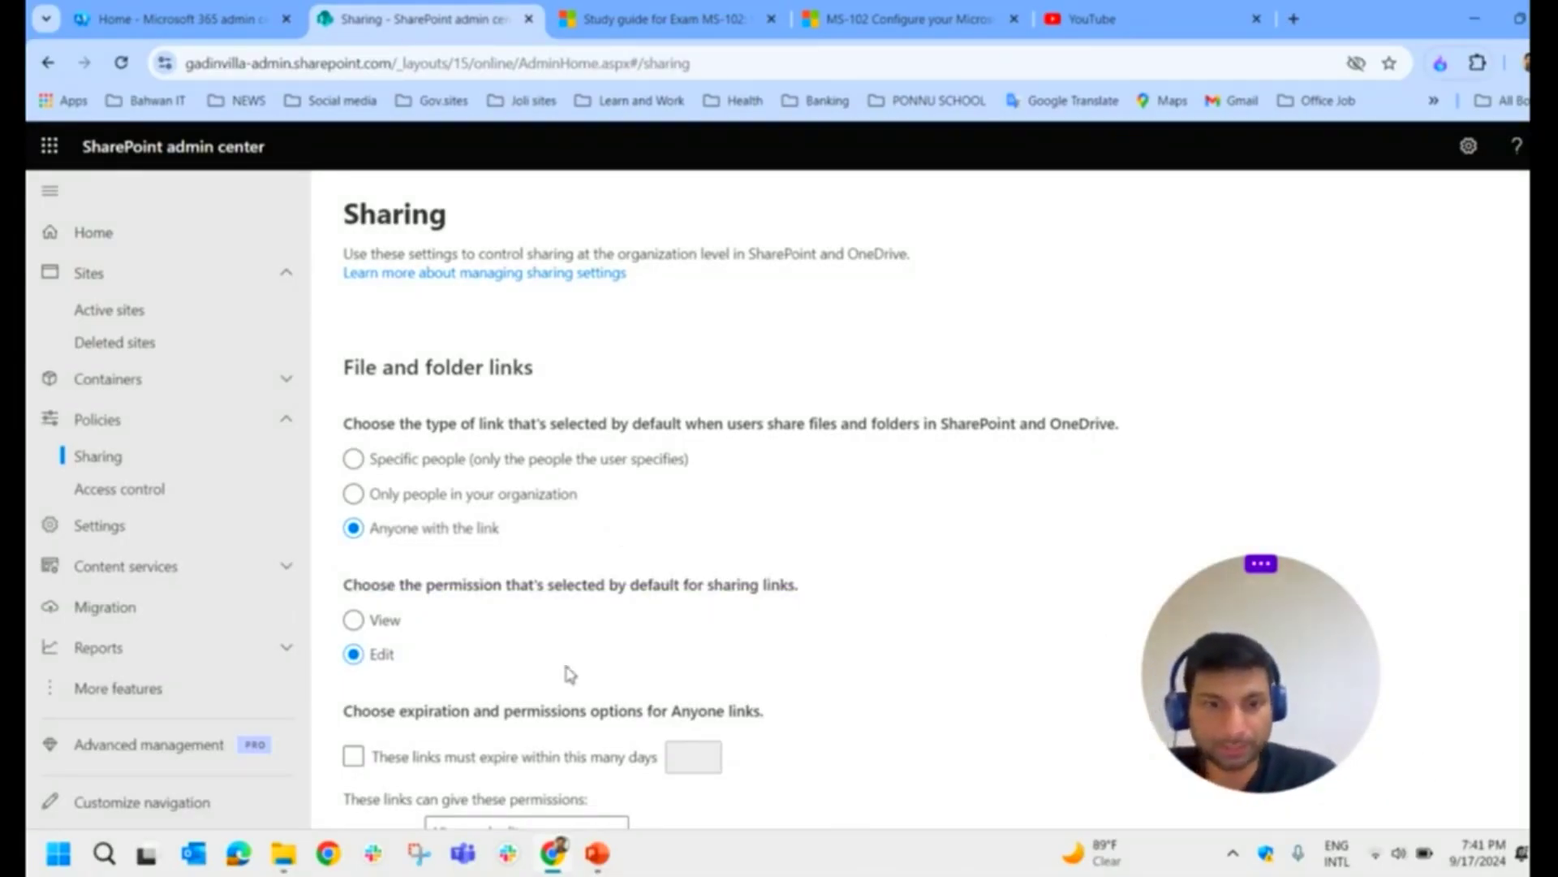
Step: Keep Anyone file links at View and edit and require them to expire within a set number of days
{"action": "scroll", "coordinate": [571, 673], "scroll_direction": "down", "scroll_amount": 2}
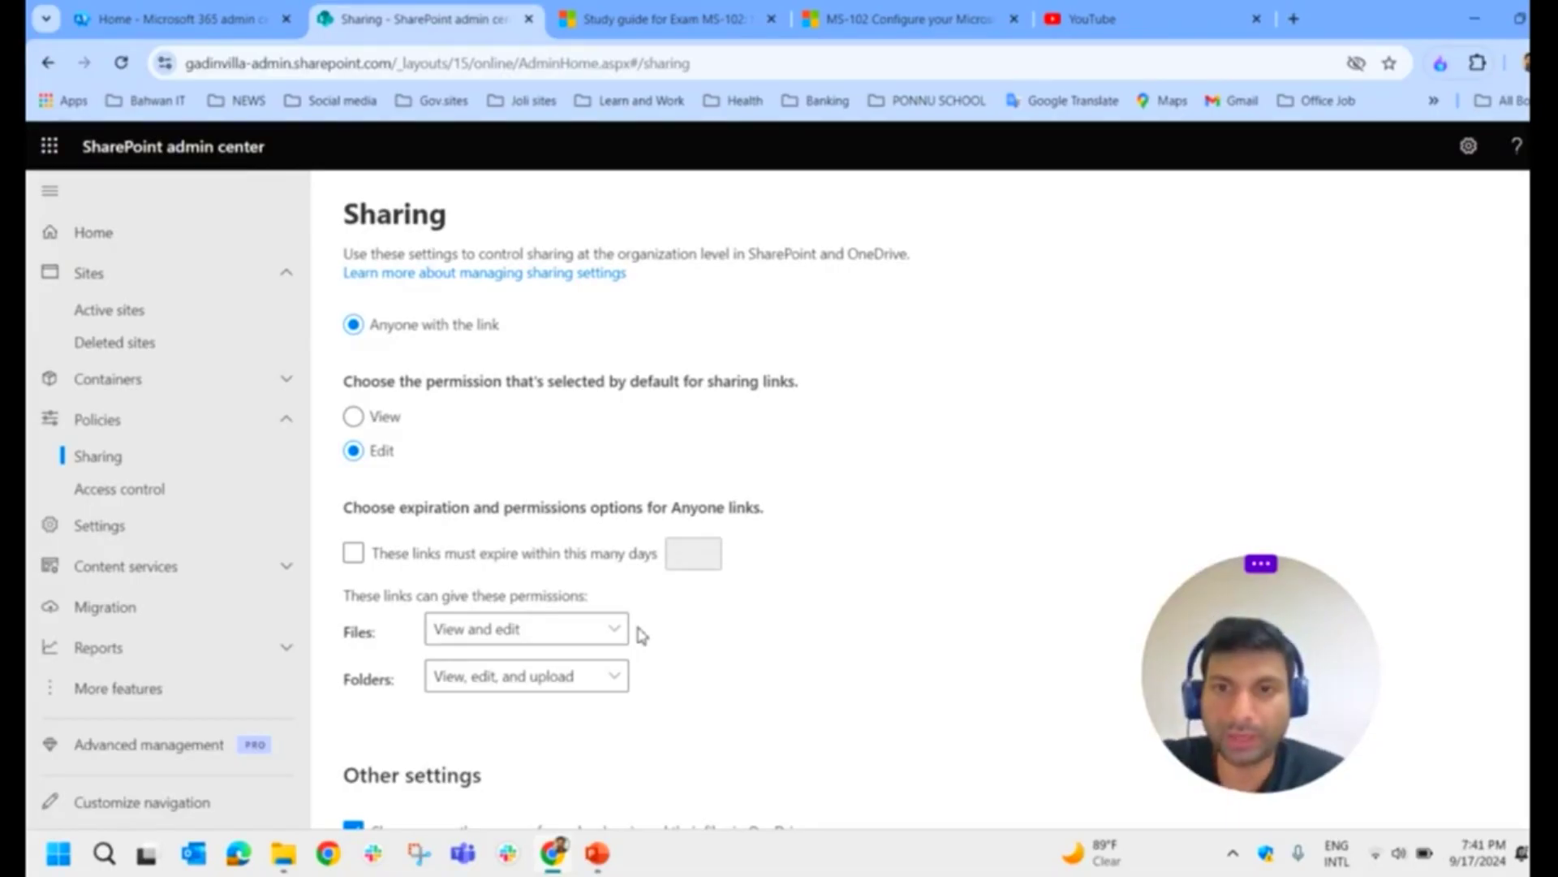
{"action": "left_click", "coordinate": [613, 630]}
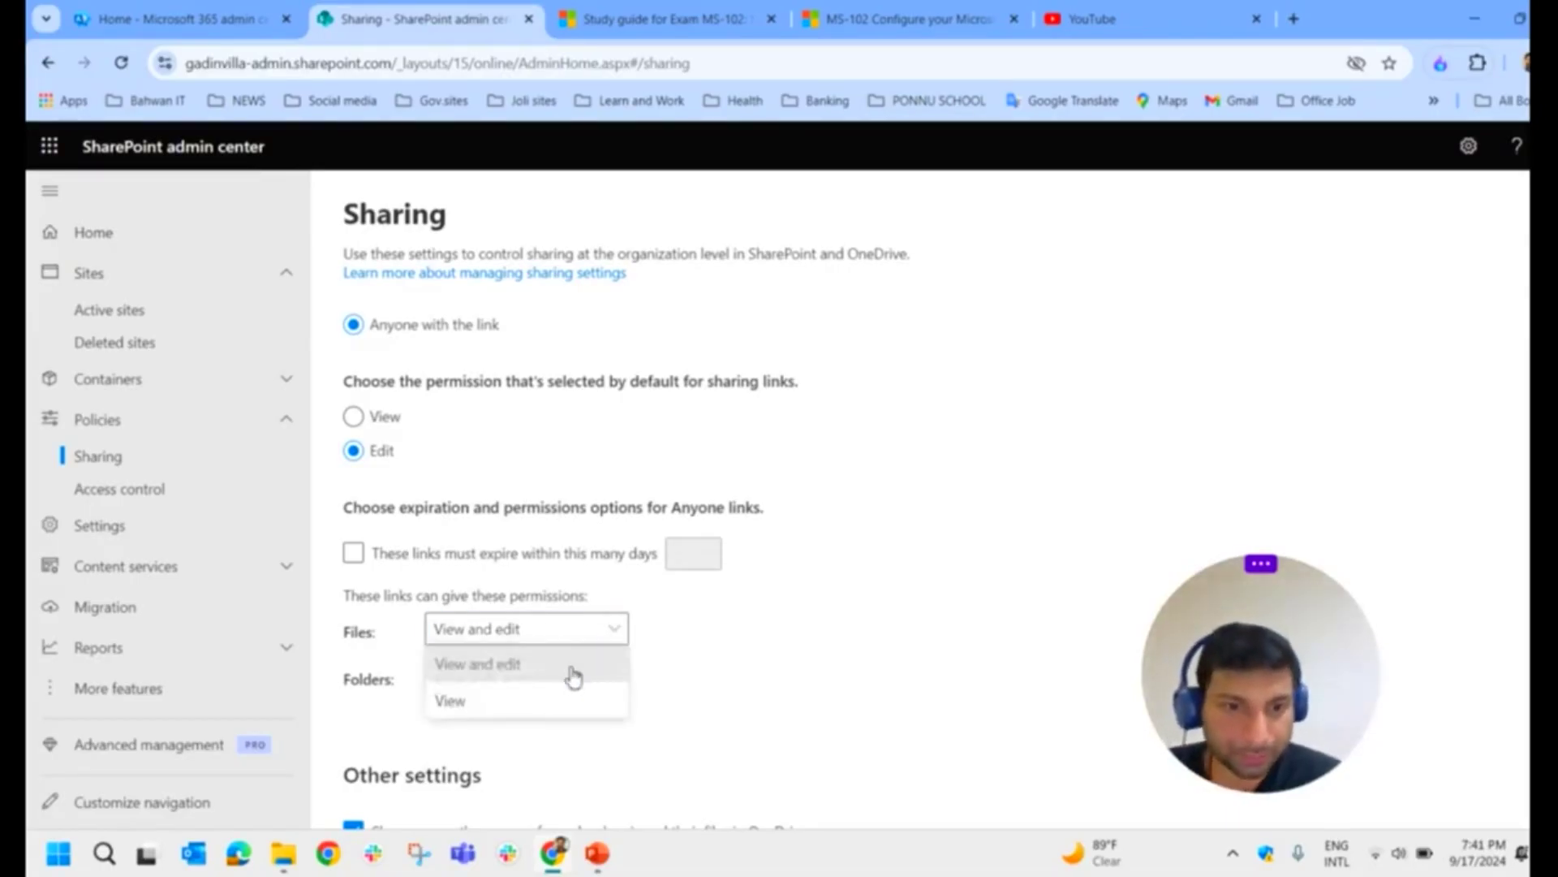
{"action": "left_click", "coordinate": [727, 654]}
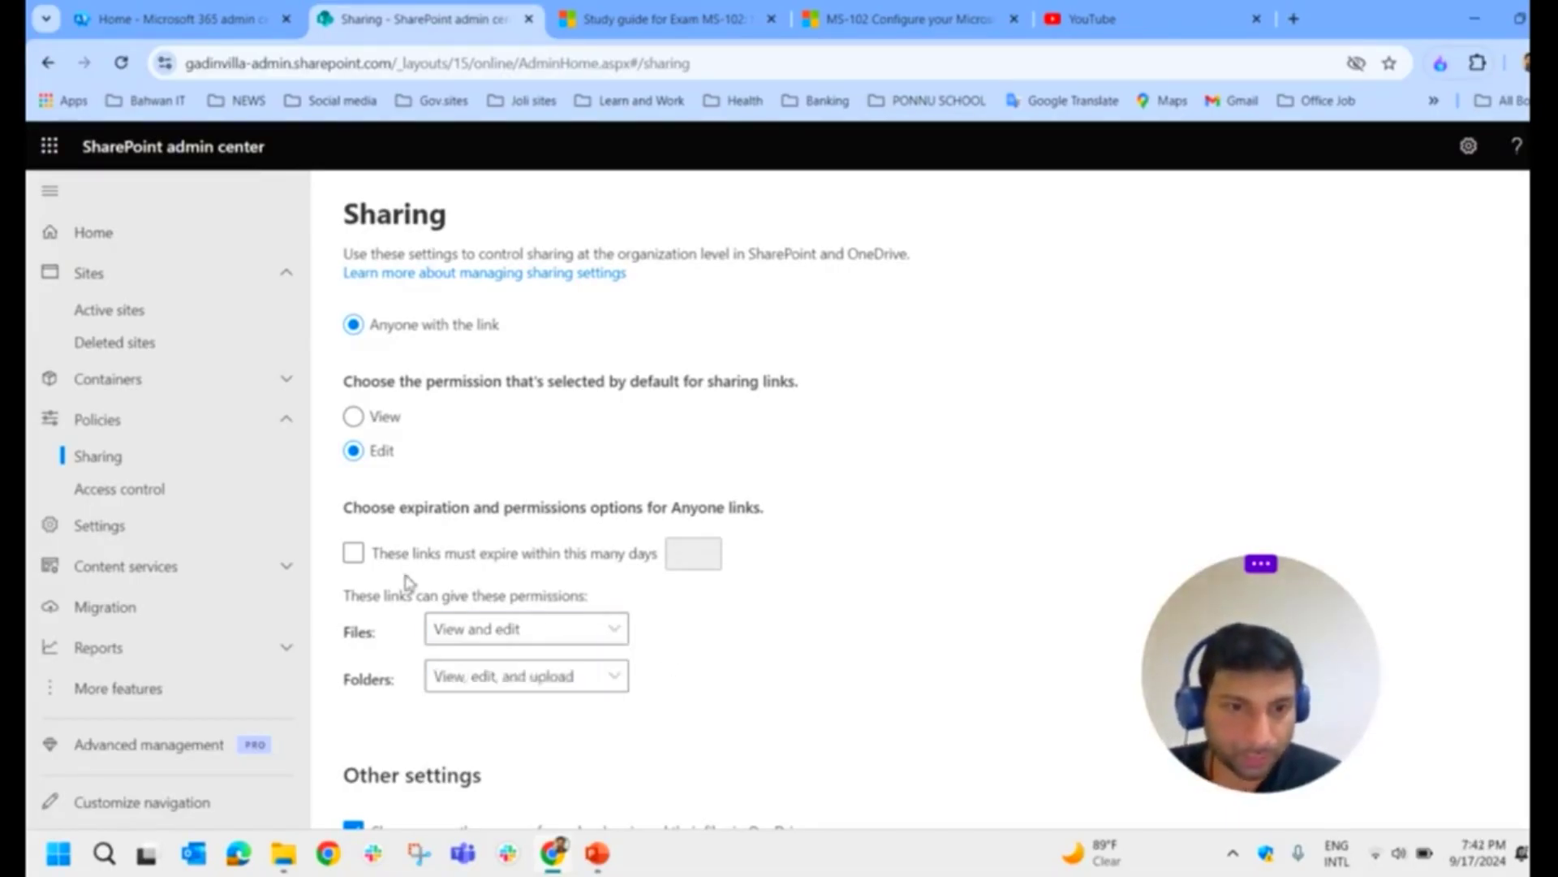
{"action": "left_click", "coordinate": [362, 555]}
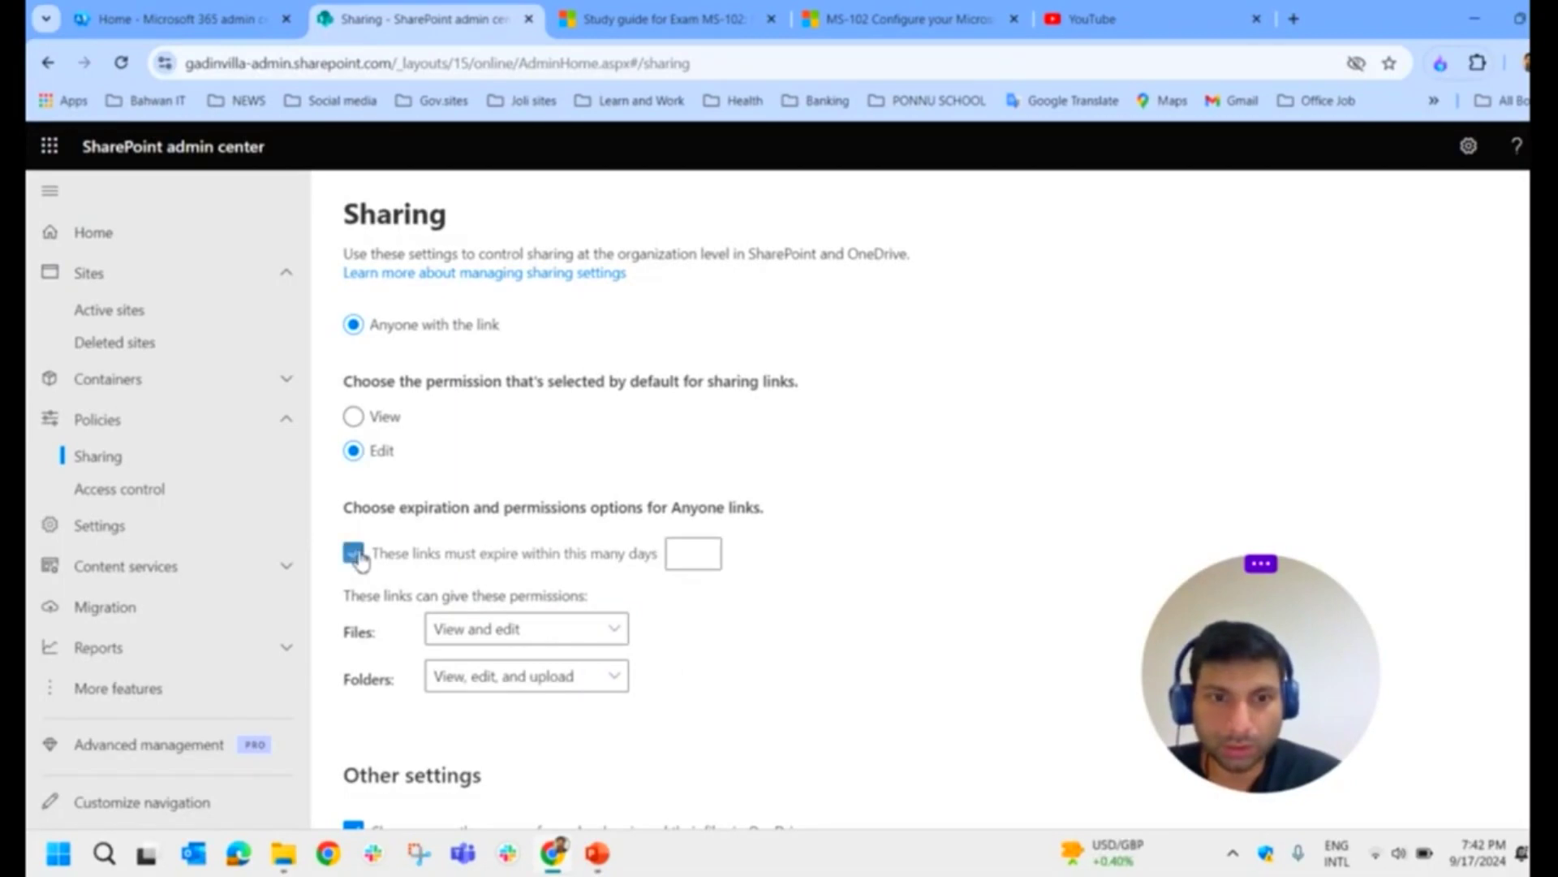
{"action": "left_click", "coordinate": [701, 563]}
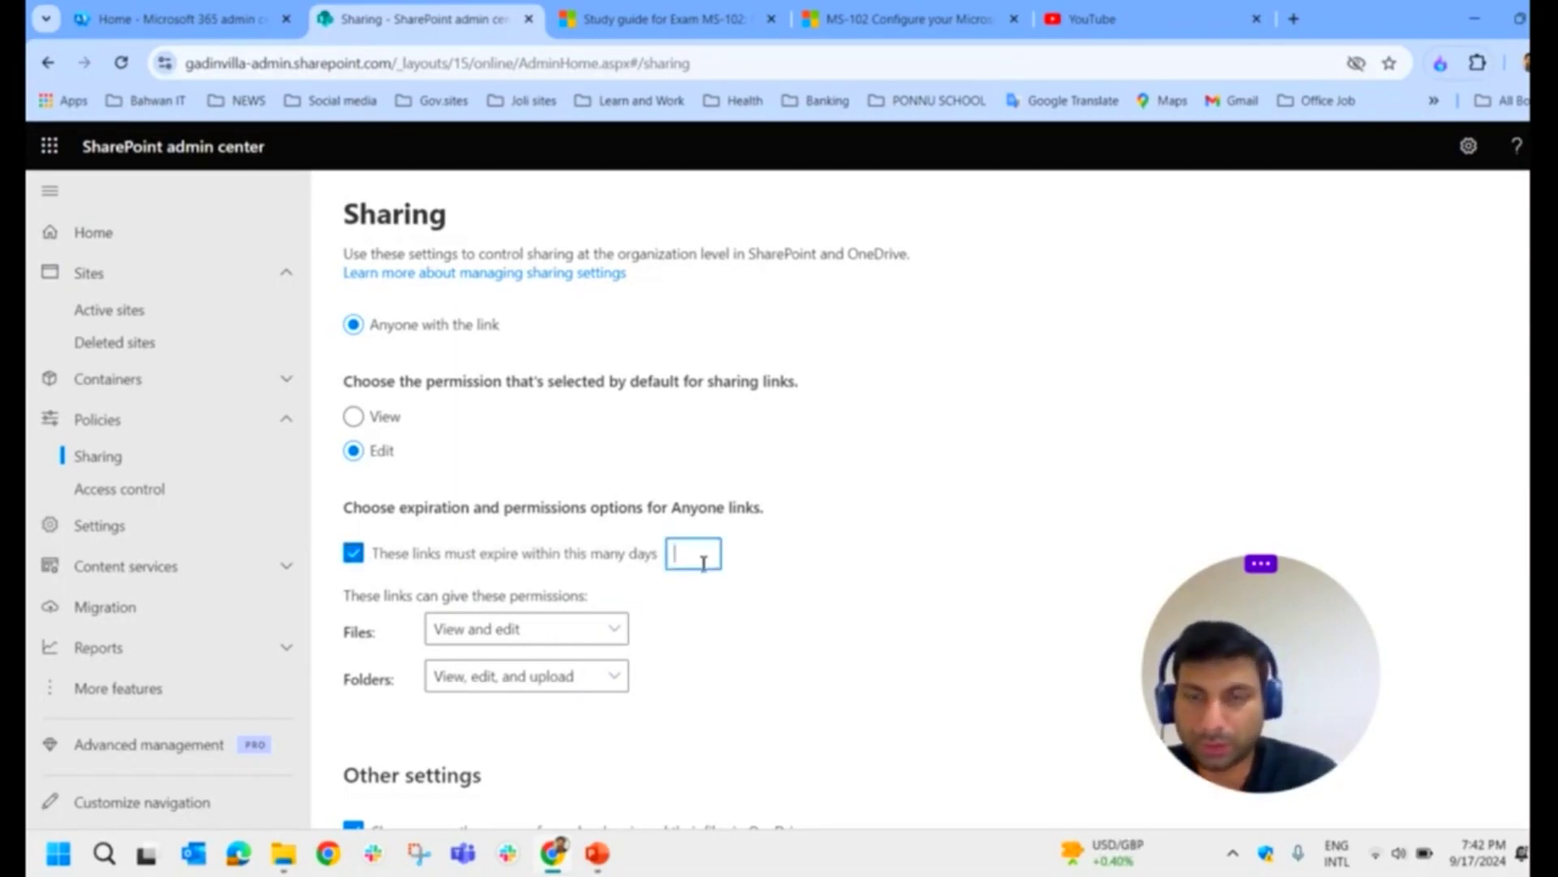
{"action": "left_click", "coordinate": [390, 636]}
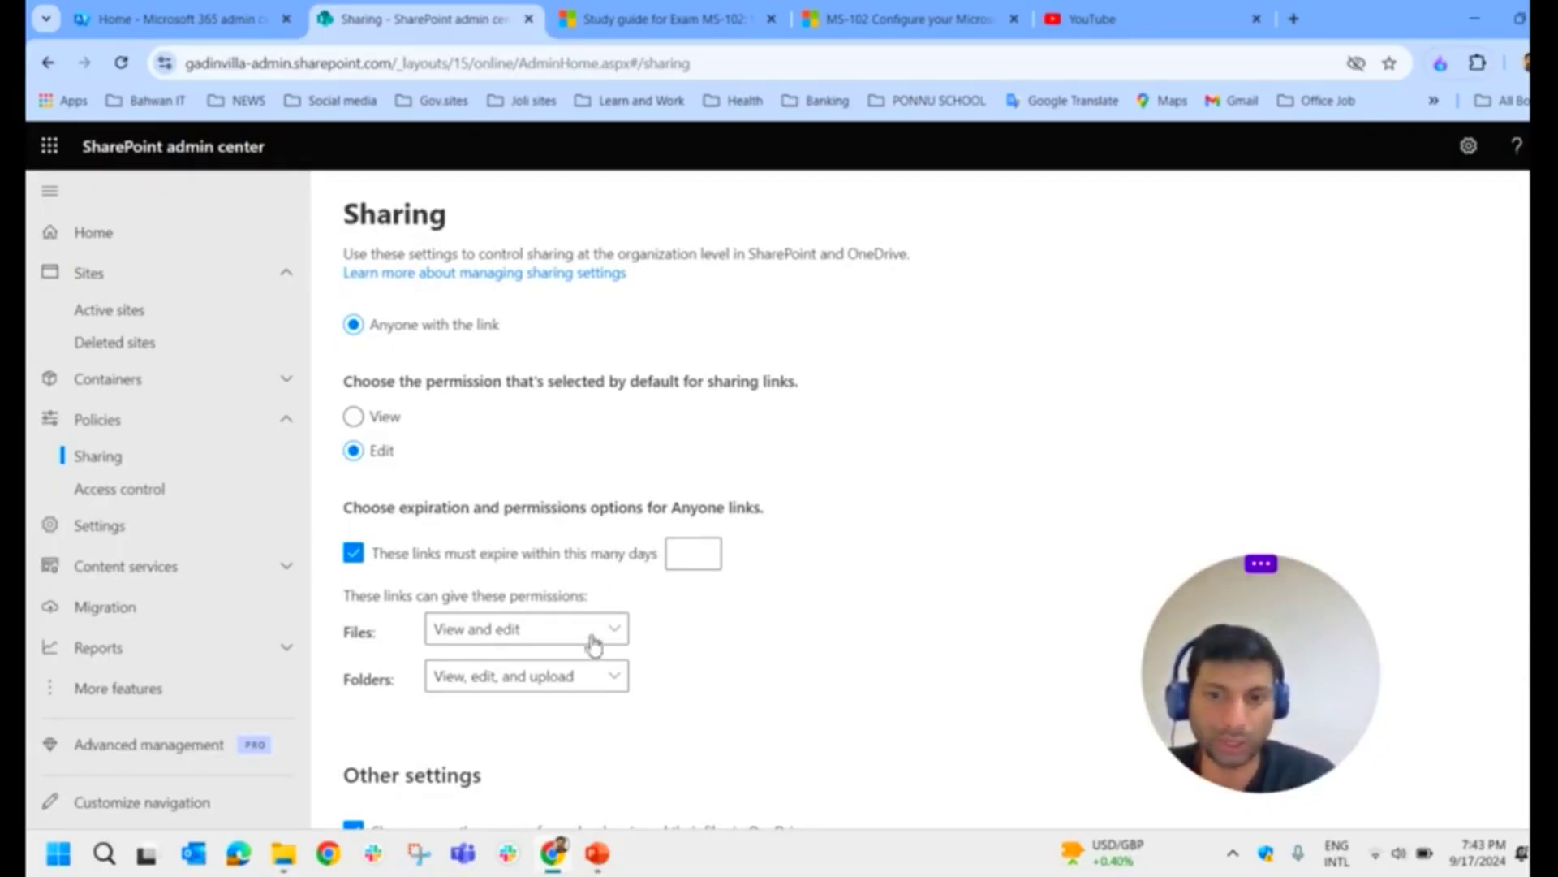
{"action": "scroll", "coordinate": [622, 675], "scroll_direction": "down", "scroll_amount": 3}
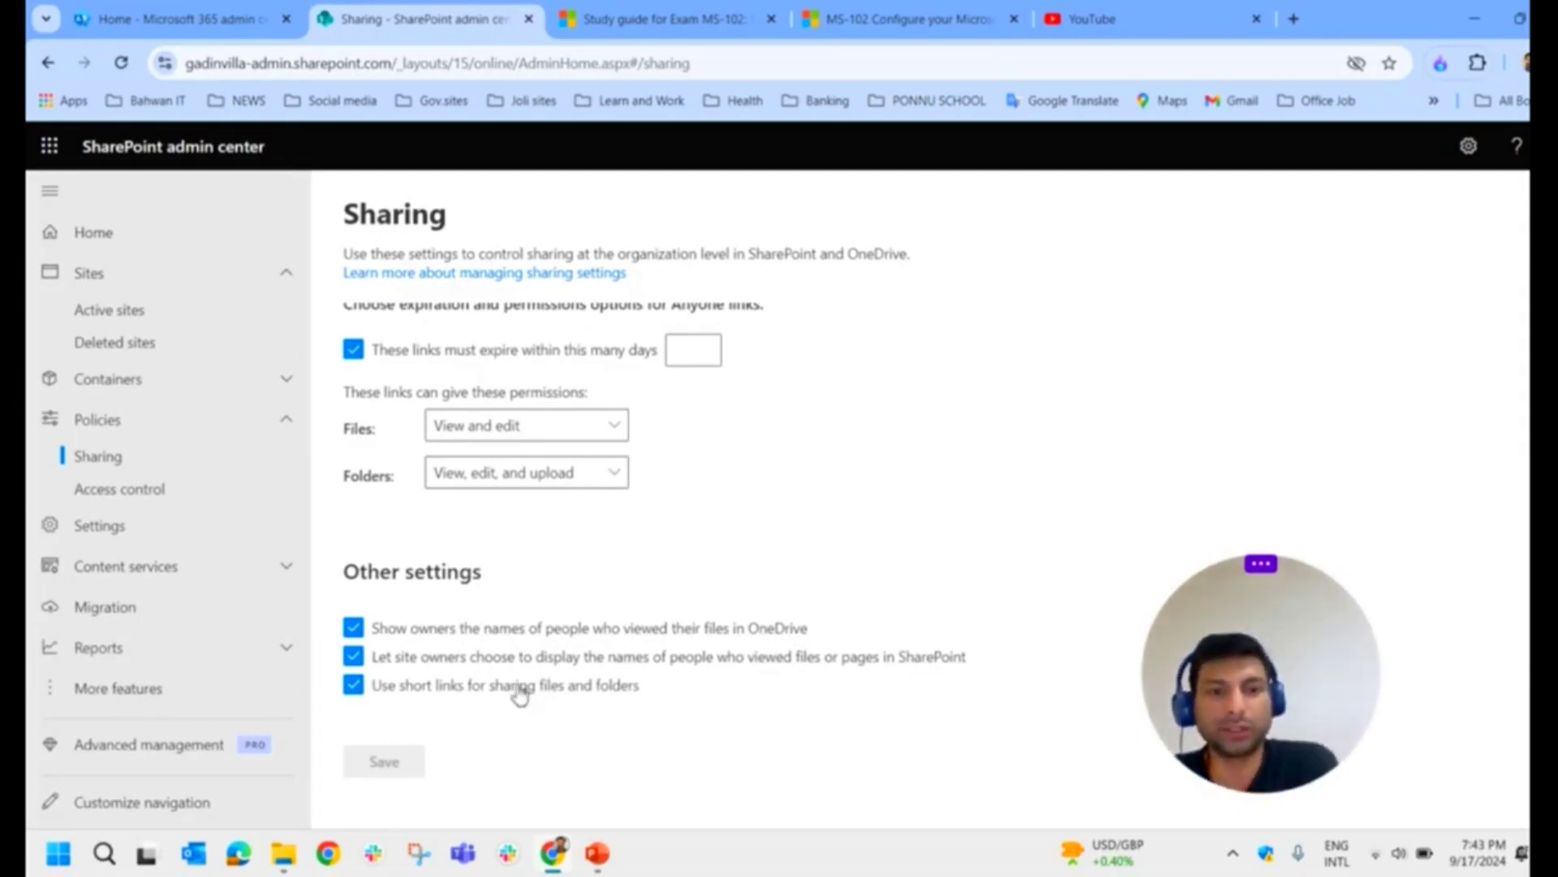
{"action": "scroll", "coordinate": [605, 682], "scroll_direction": "up", "scroll_amount": 10}
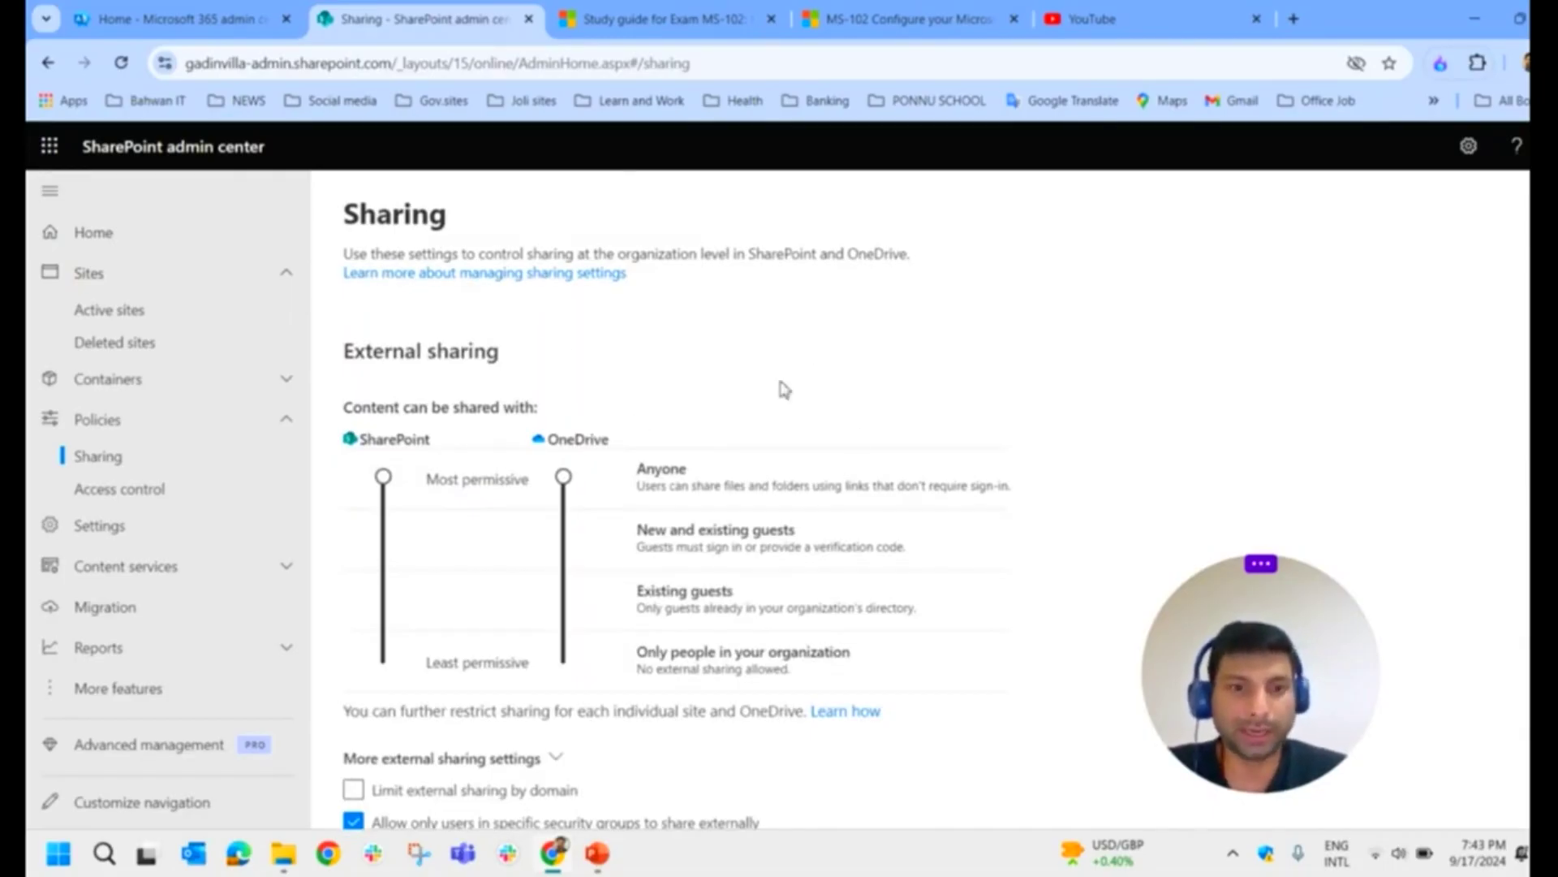
{"action": "scroll", "coordinate": [630, 393], "scroll_direction": "down", "scroll_amount": 9}
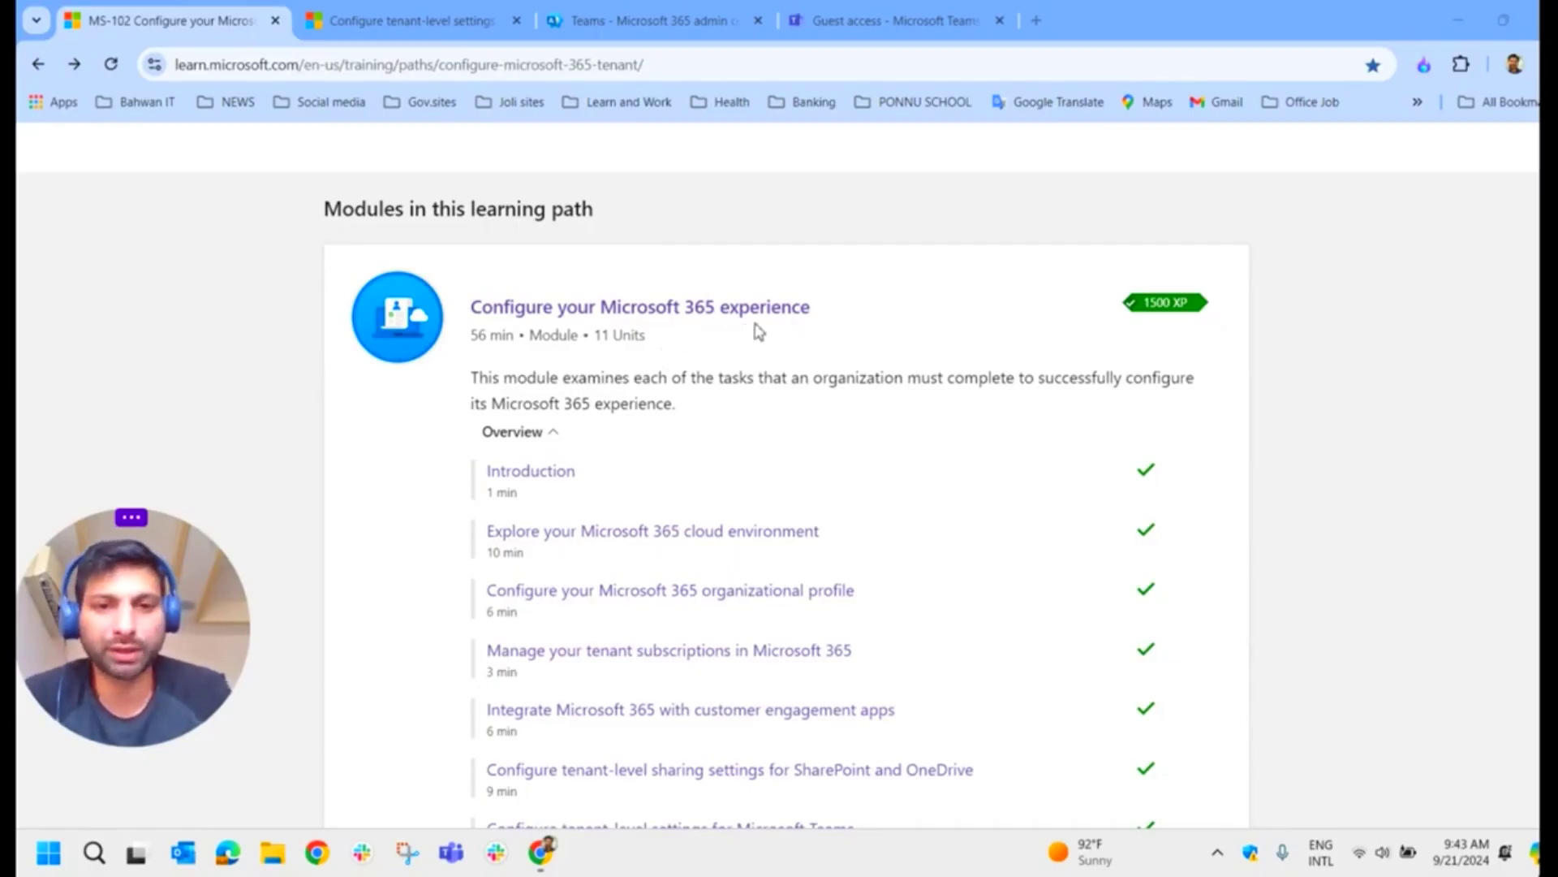
Step: Read the Teams settings table in the Configure tenant-level settings for Microsoft Teams unit
{"action": "scroll", "coordinate": [759, 333], "scroll_direction": "down", "scroll_amount": 1}
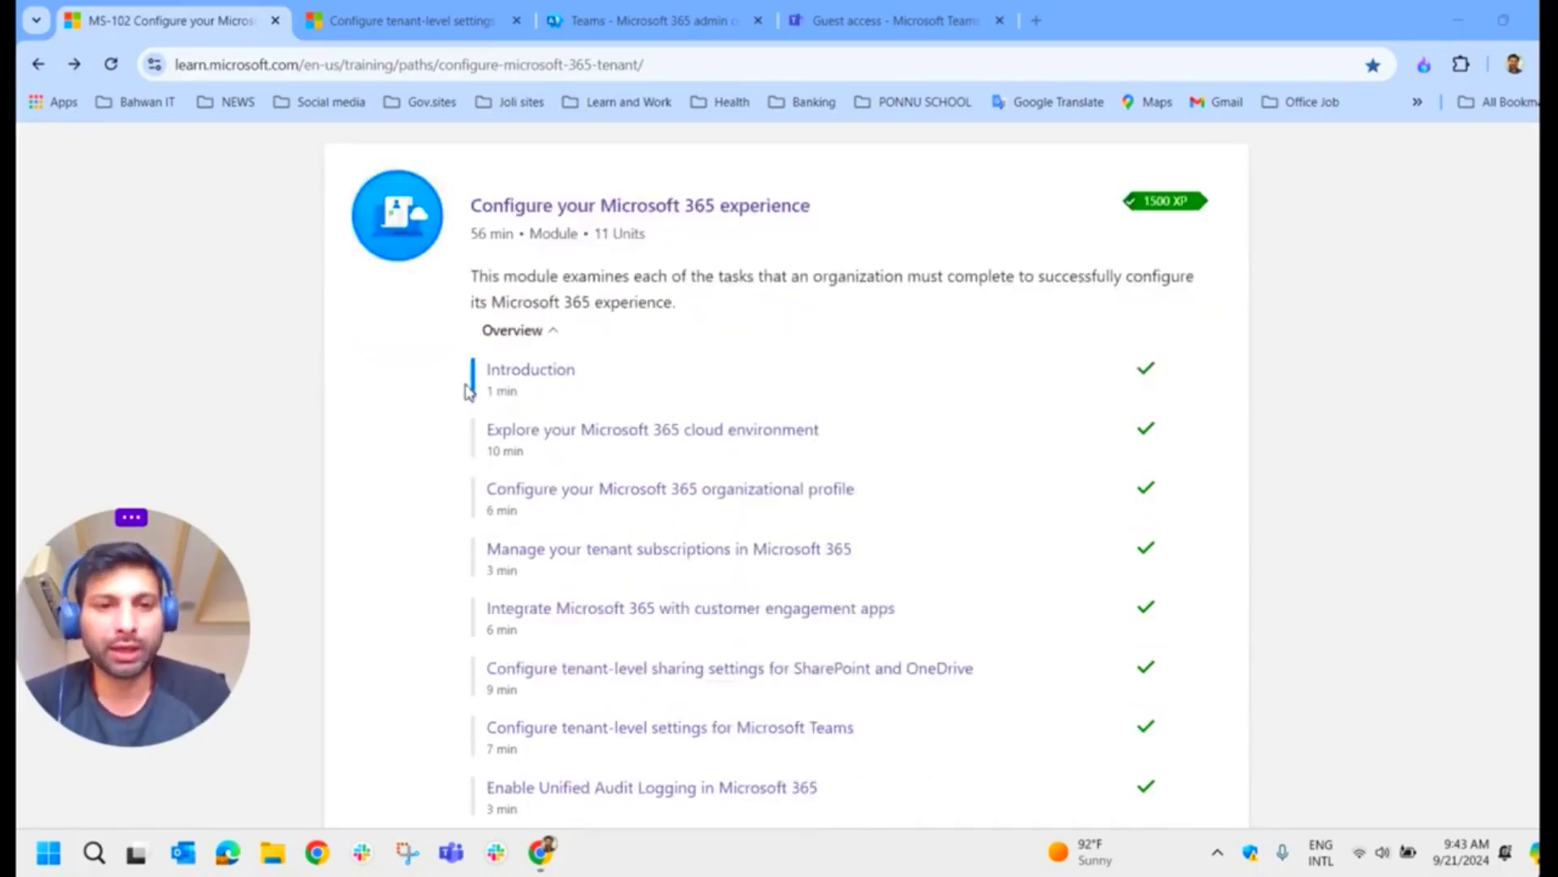
{"action": "scroll", "coordinate": [644, 498], "scroll_direction": "down", "scroll_amount": 1}
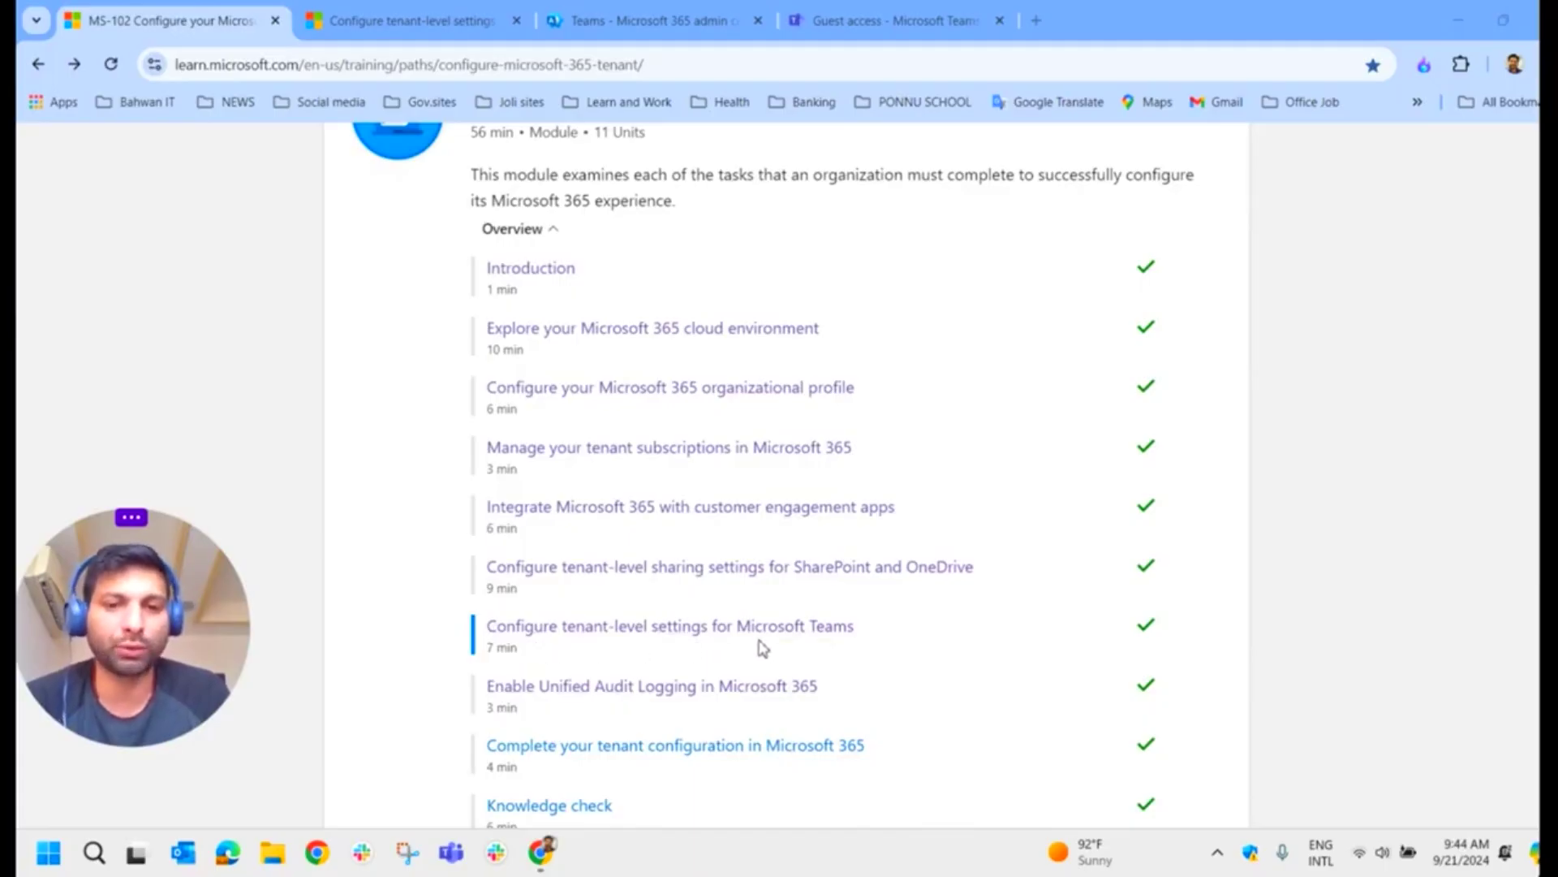
{"action": "left_click", "coordinate": [341, 24]}
{"action": "scroll", "coordinate": [438, 495], "scroll_direction": "up", "scroll_amount": 3}
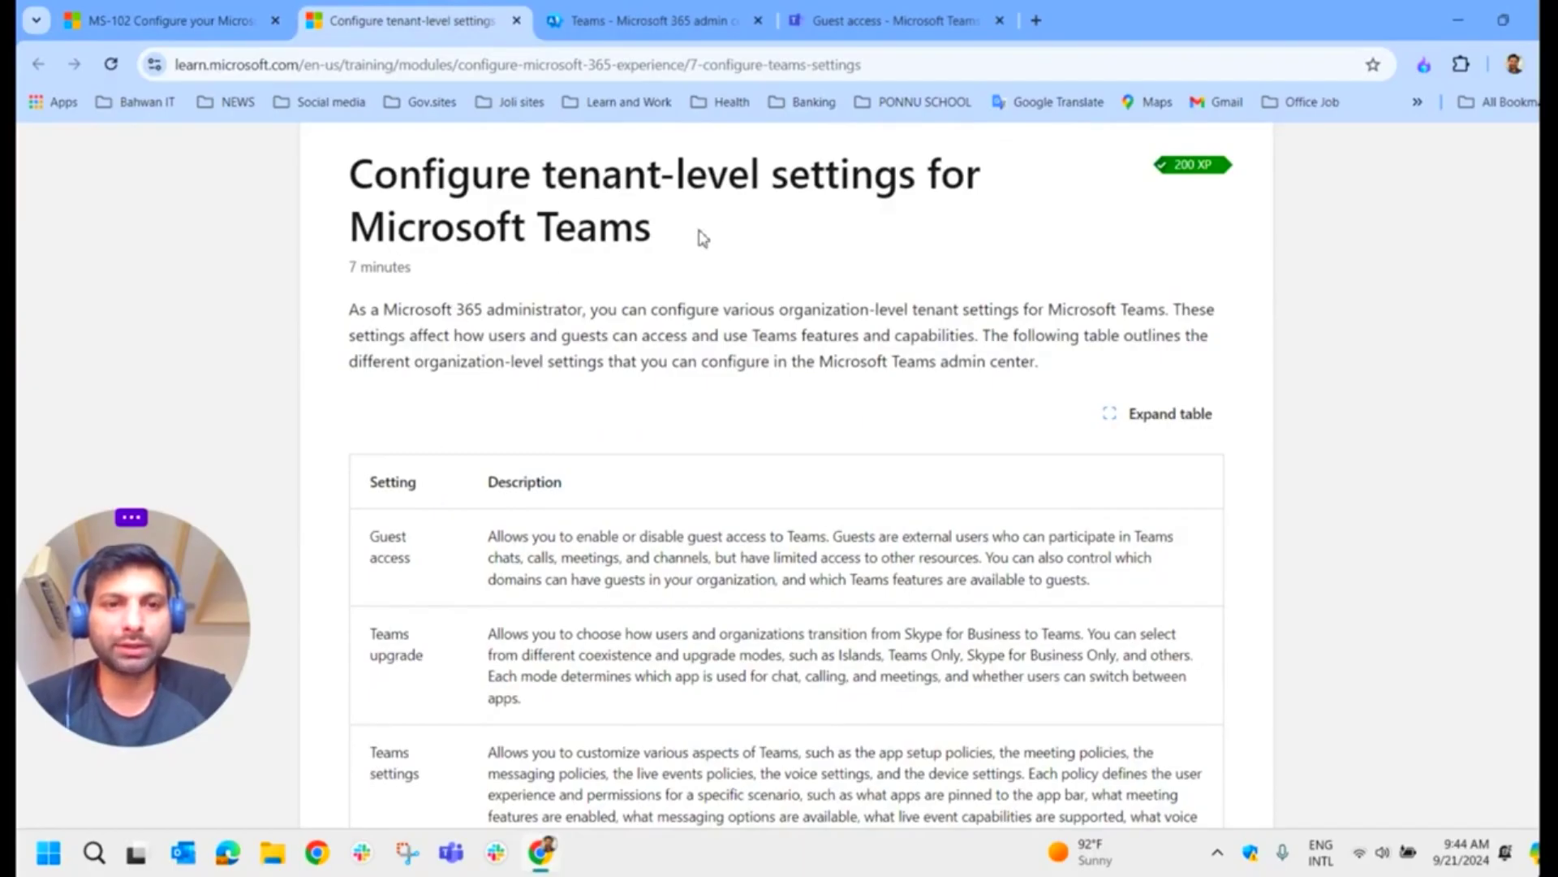
{"action": "scroll", "coordinate": [698, 260], "scroll_direction": "down", "scroll_amount": 5}
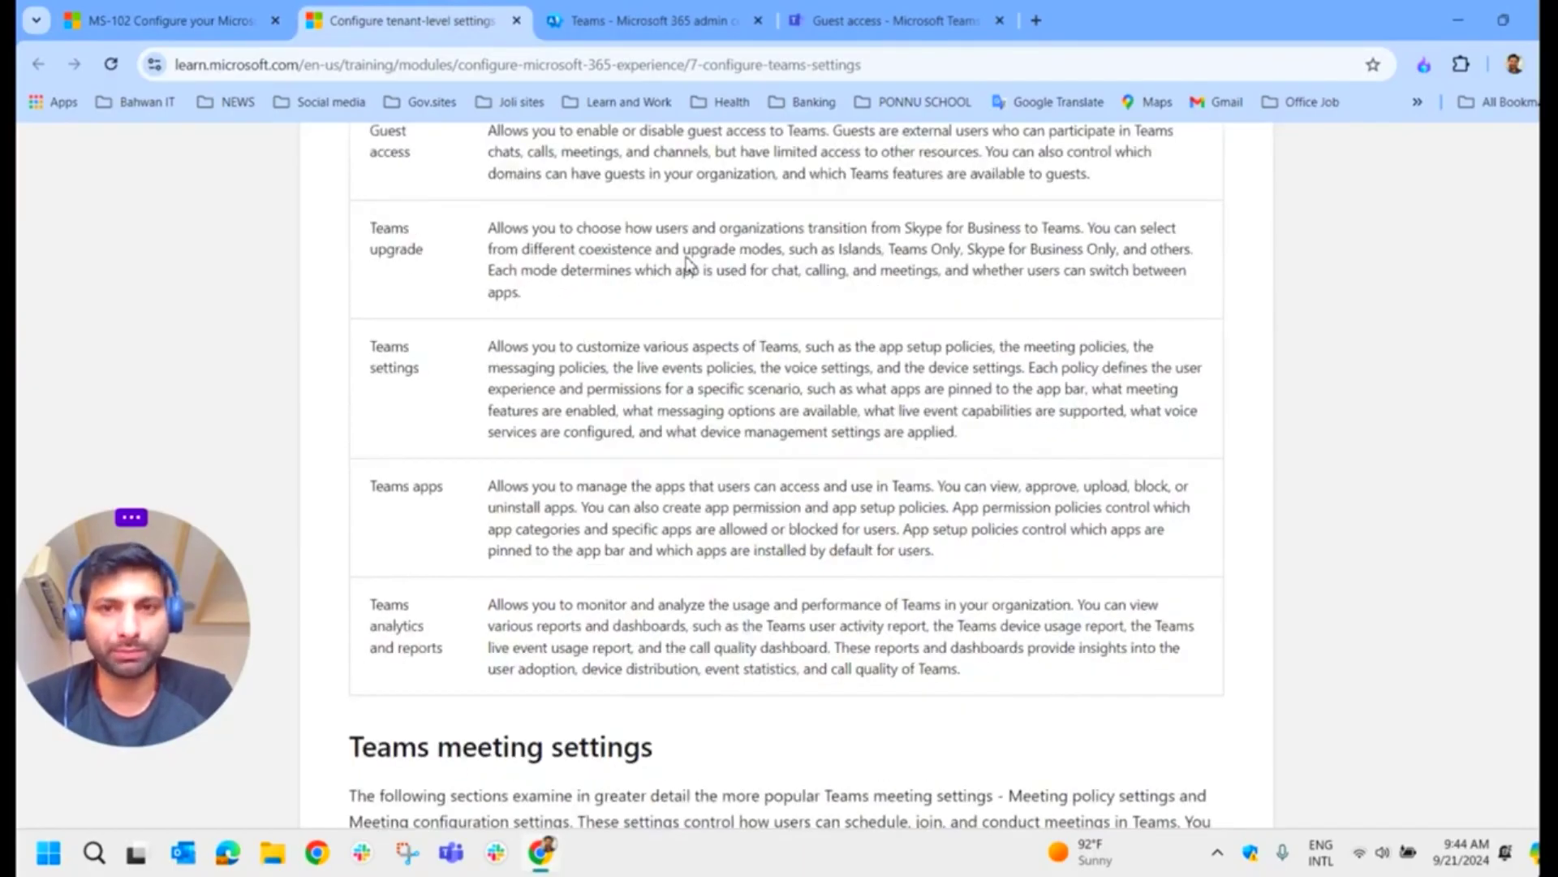
{"action": "scroll", "coordinate": [688, 264], "scroll_direction": "up", "scroll_amount": 1}
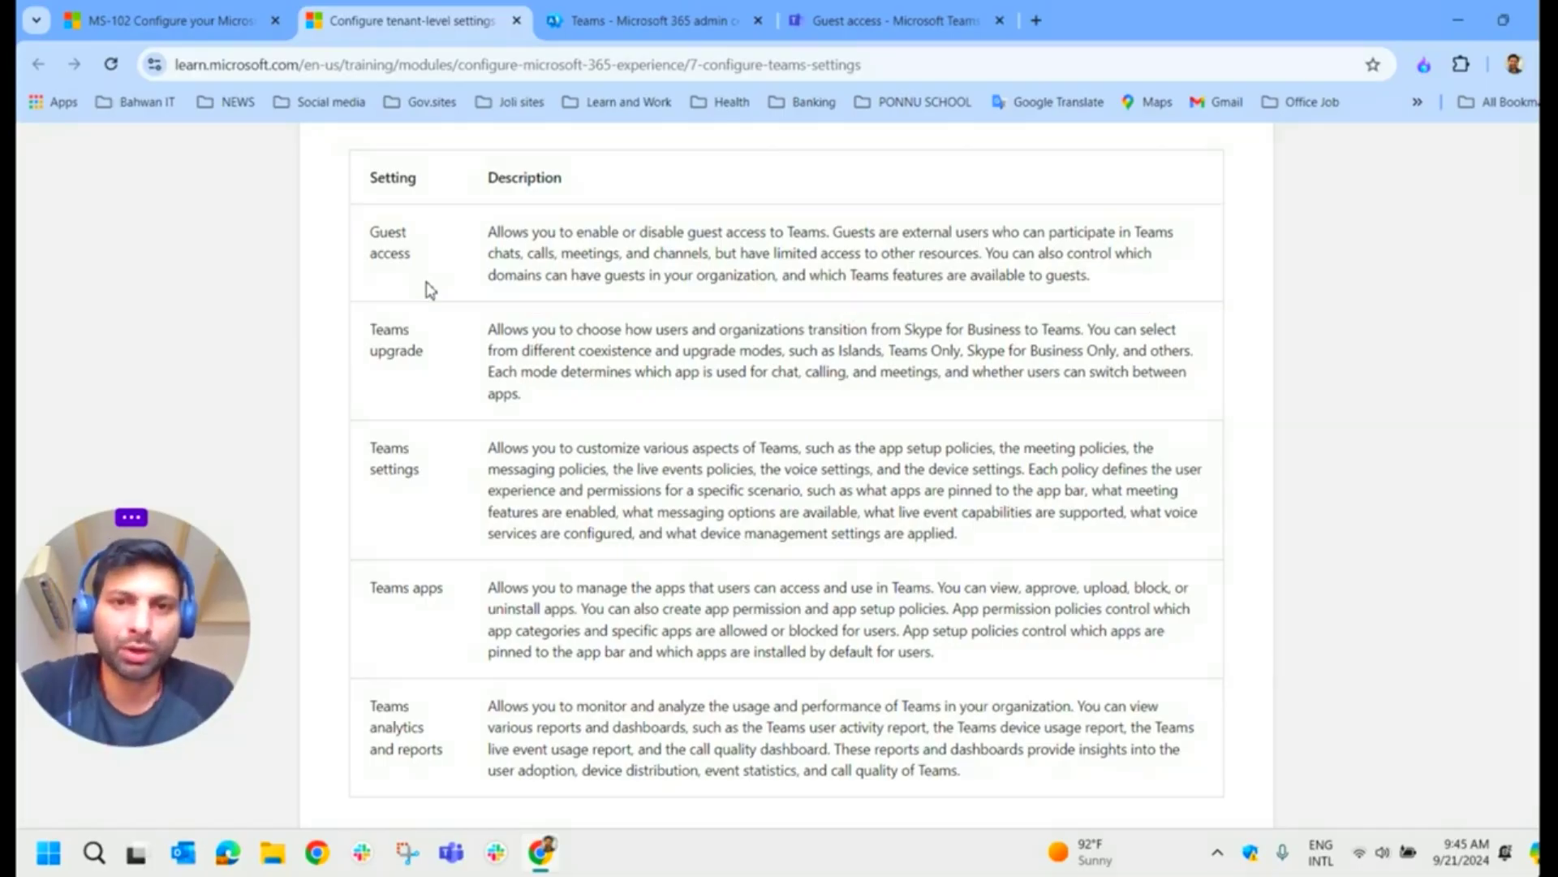
Step: Go from the Microsoft 365 admin center to the Teams admin center's Guest access page
{"action": "left_click", "coordinate": [653, 19]}
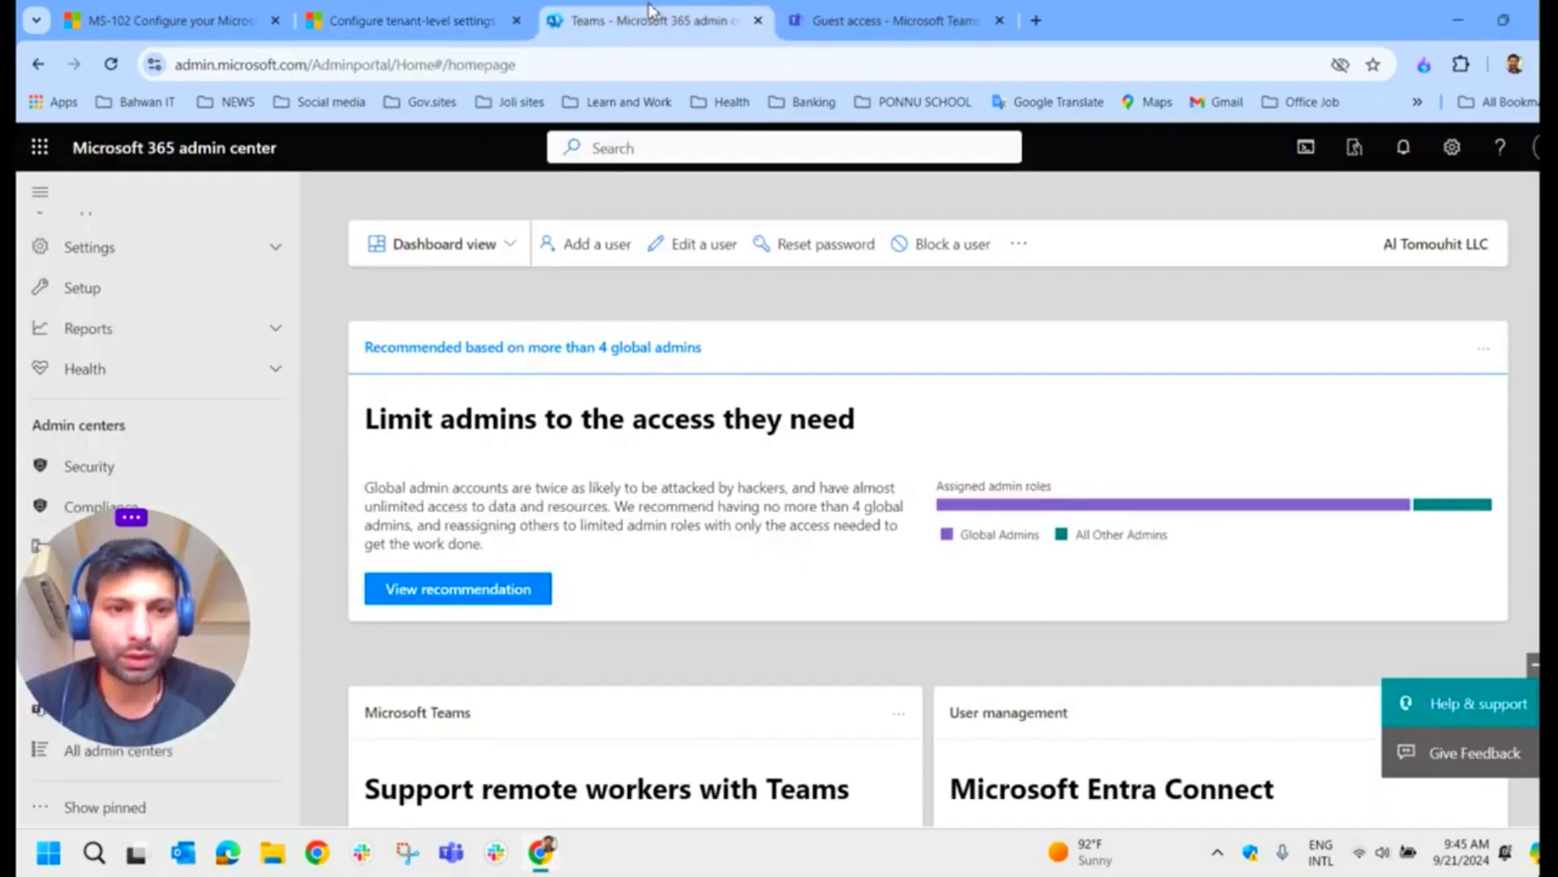
{"action": "left_click_drag", "start_coordinate": [217, 601], "coordinate": [1497, 703]}
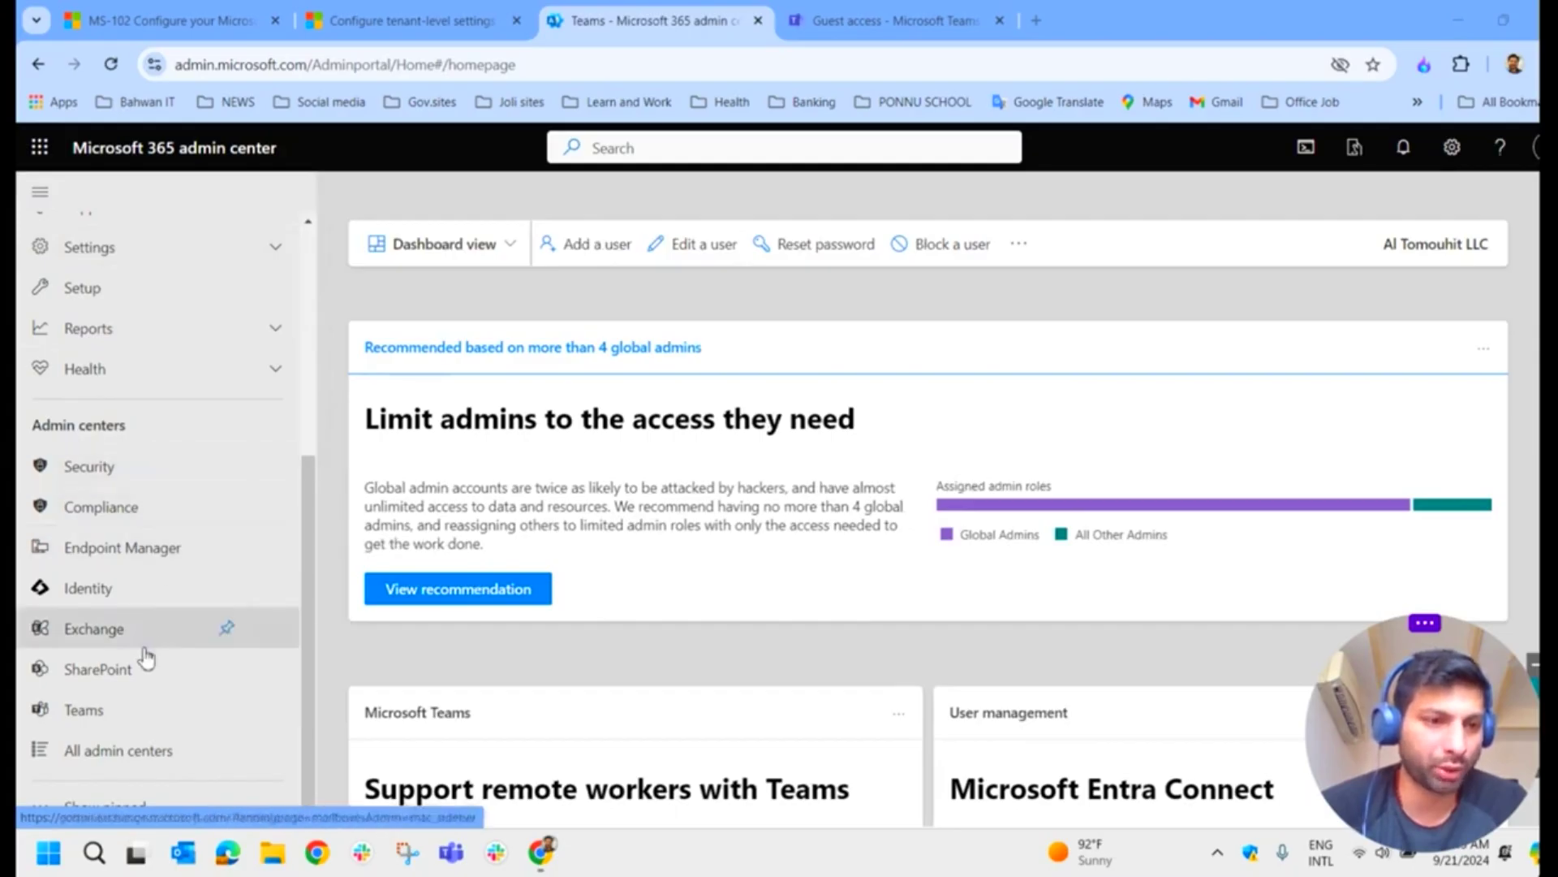
{"action": "left_click", "coordinate": [85, 711]}
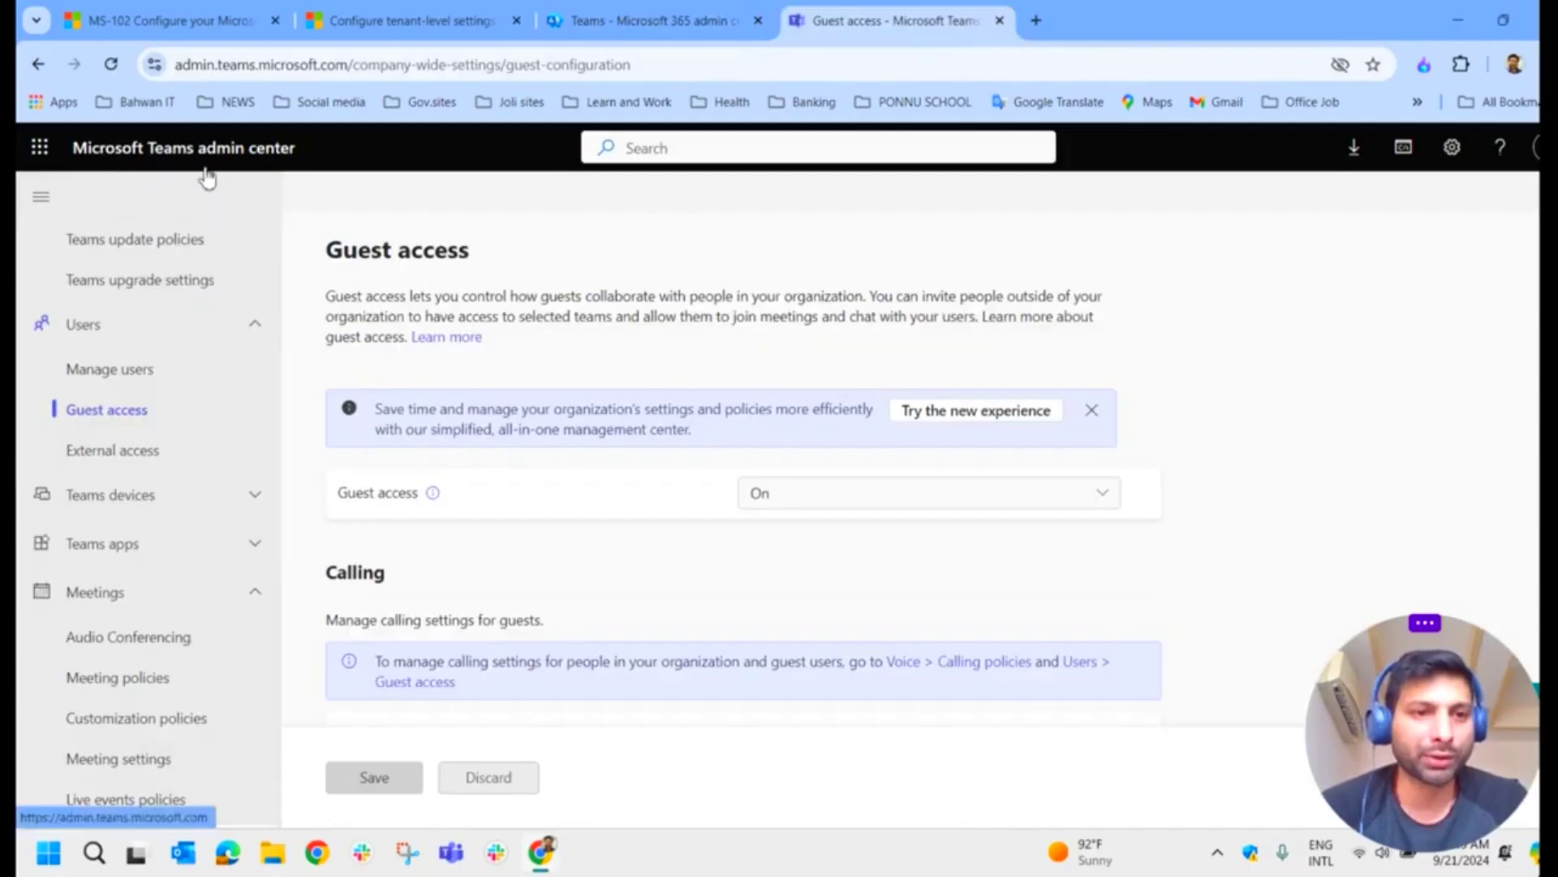
{"action": "scroll", "coordinate": [261, 355], "scroll_direction": "up", "scroll_amount": 1}
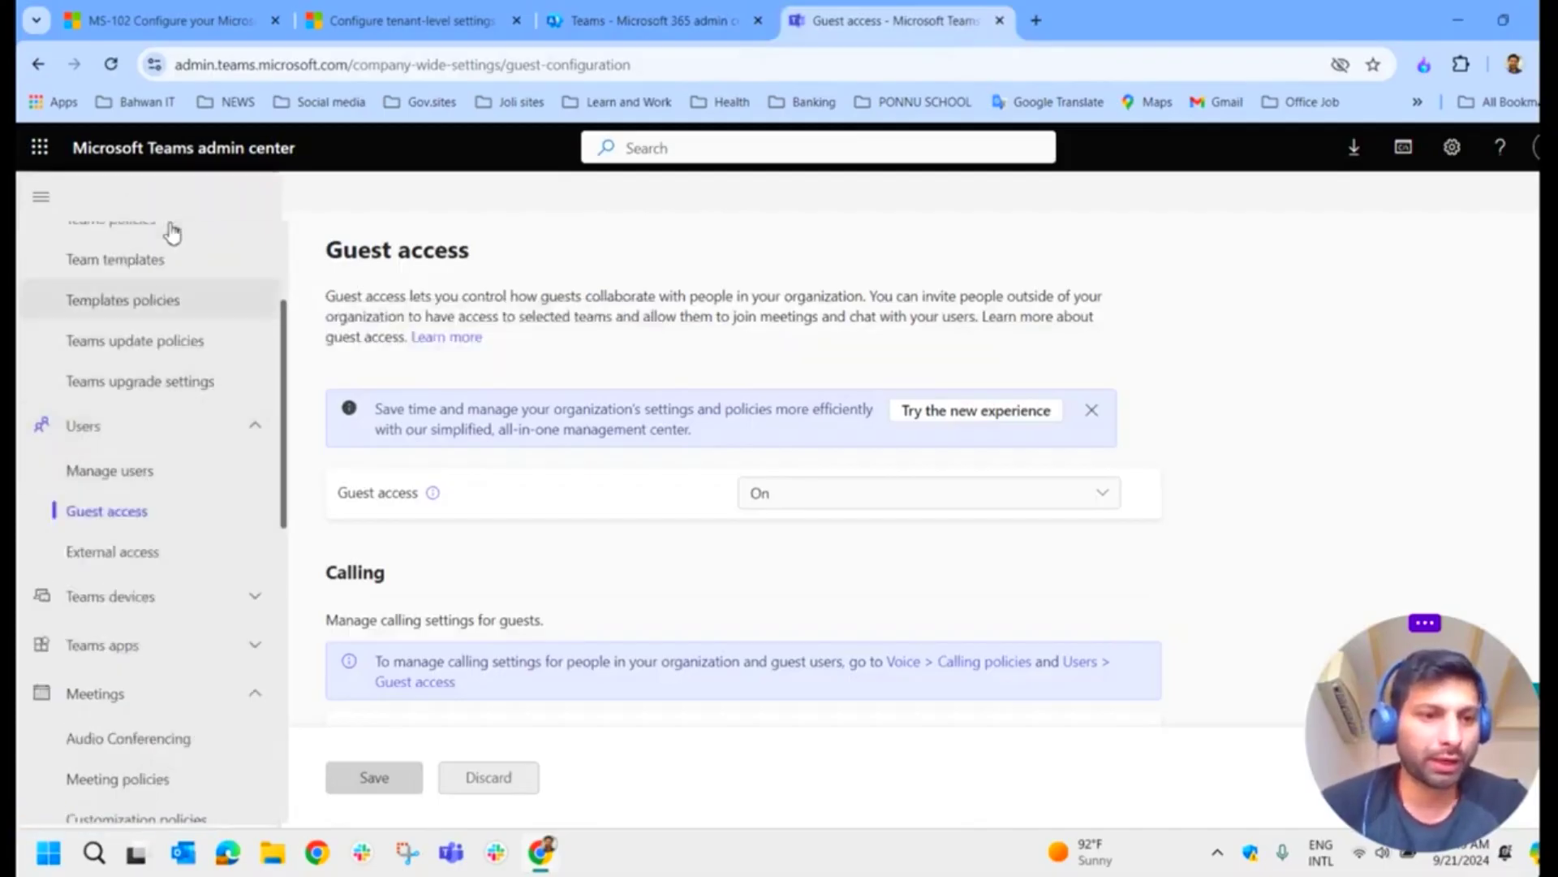
{"action": "scroll", "coordinate": [175, 309], "scroll_direction": "up", "scroll_amount": 2}
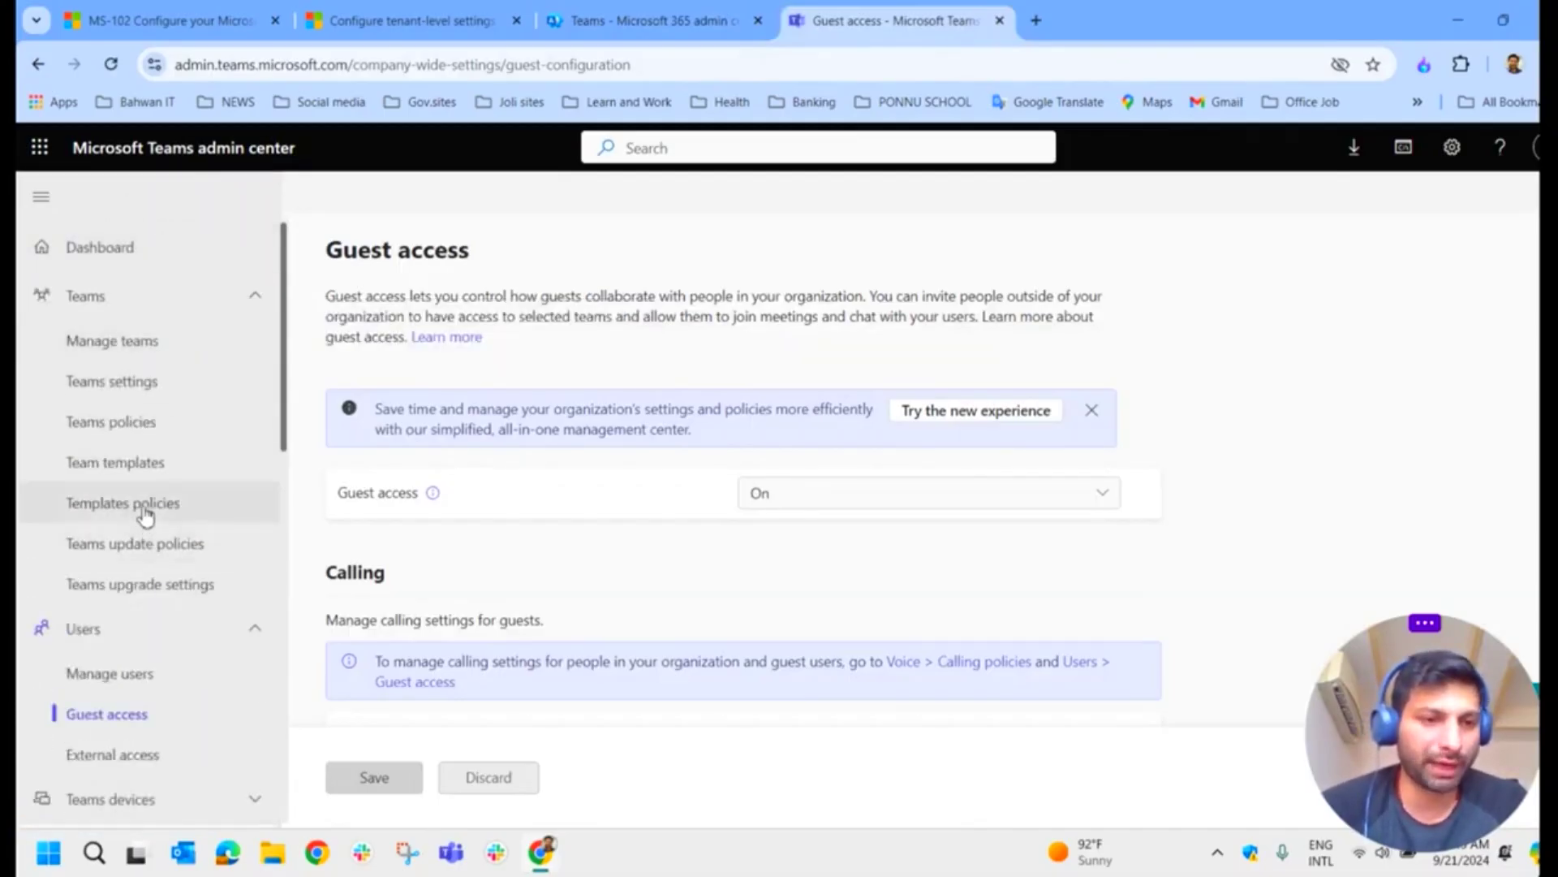
{"action": "scroll", "coordinate": [146, 508], "scroll_direction": "down", "scroll_amount": 1}
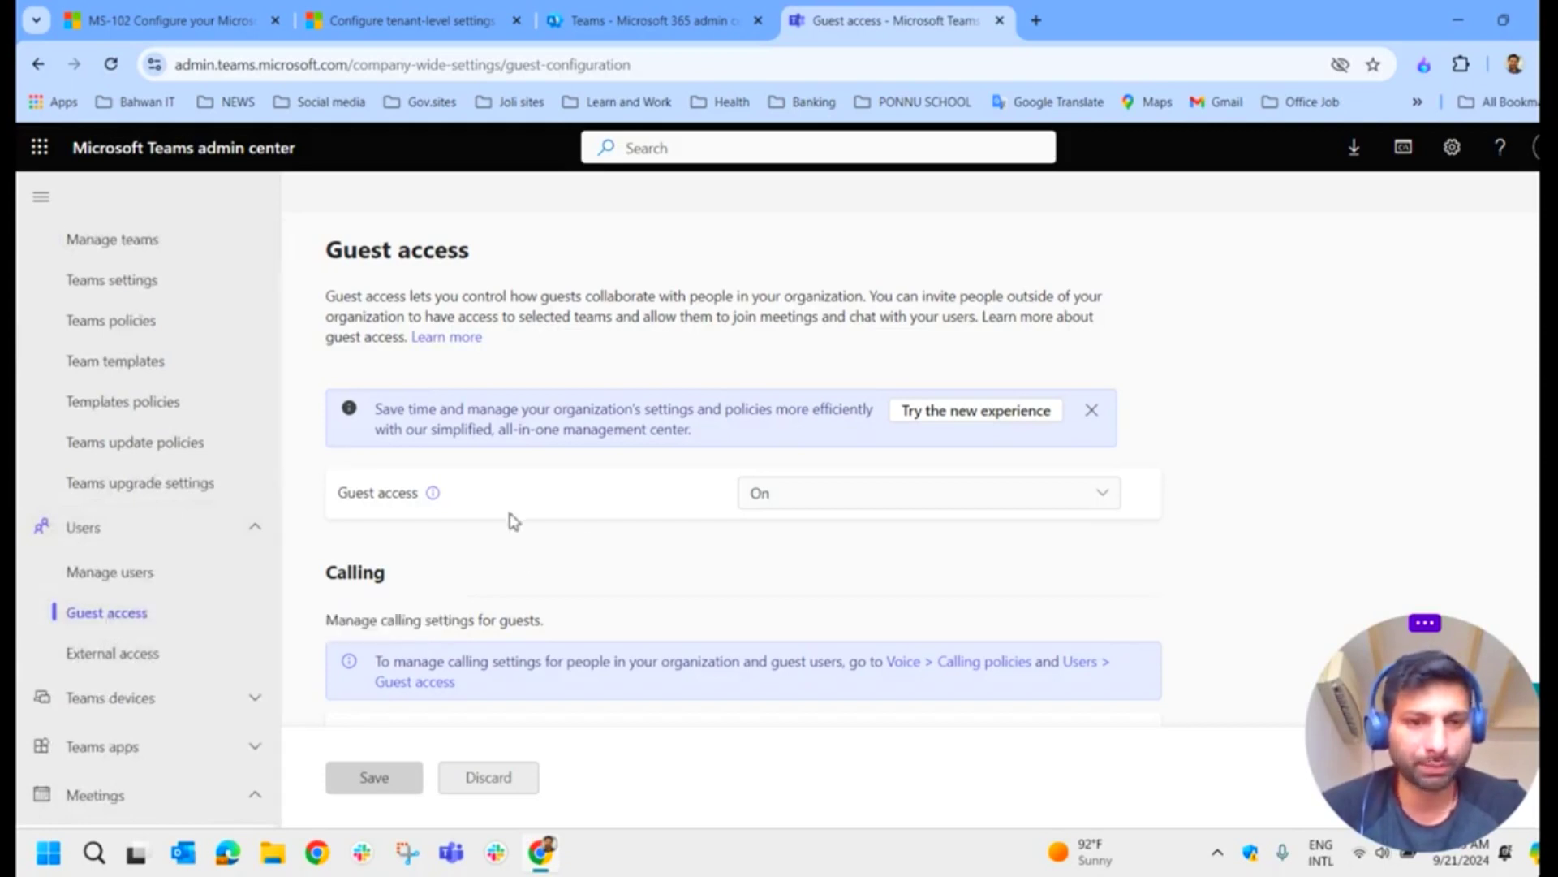
Step: Check the Guest access dropdown options and leave guest access set to On
{"action": "left_click", "coordinate": [811, 497]}
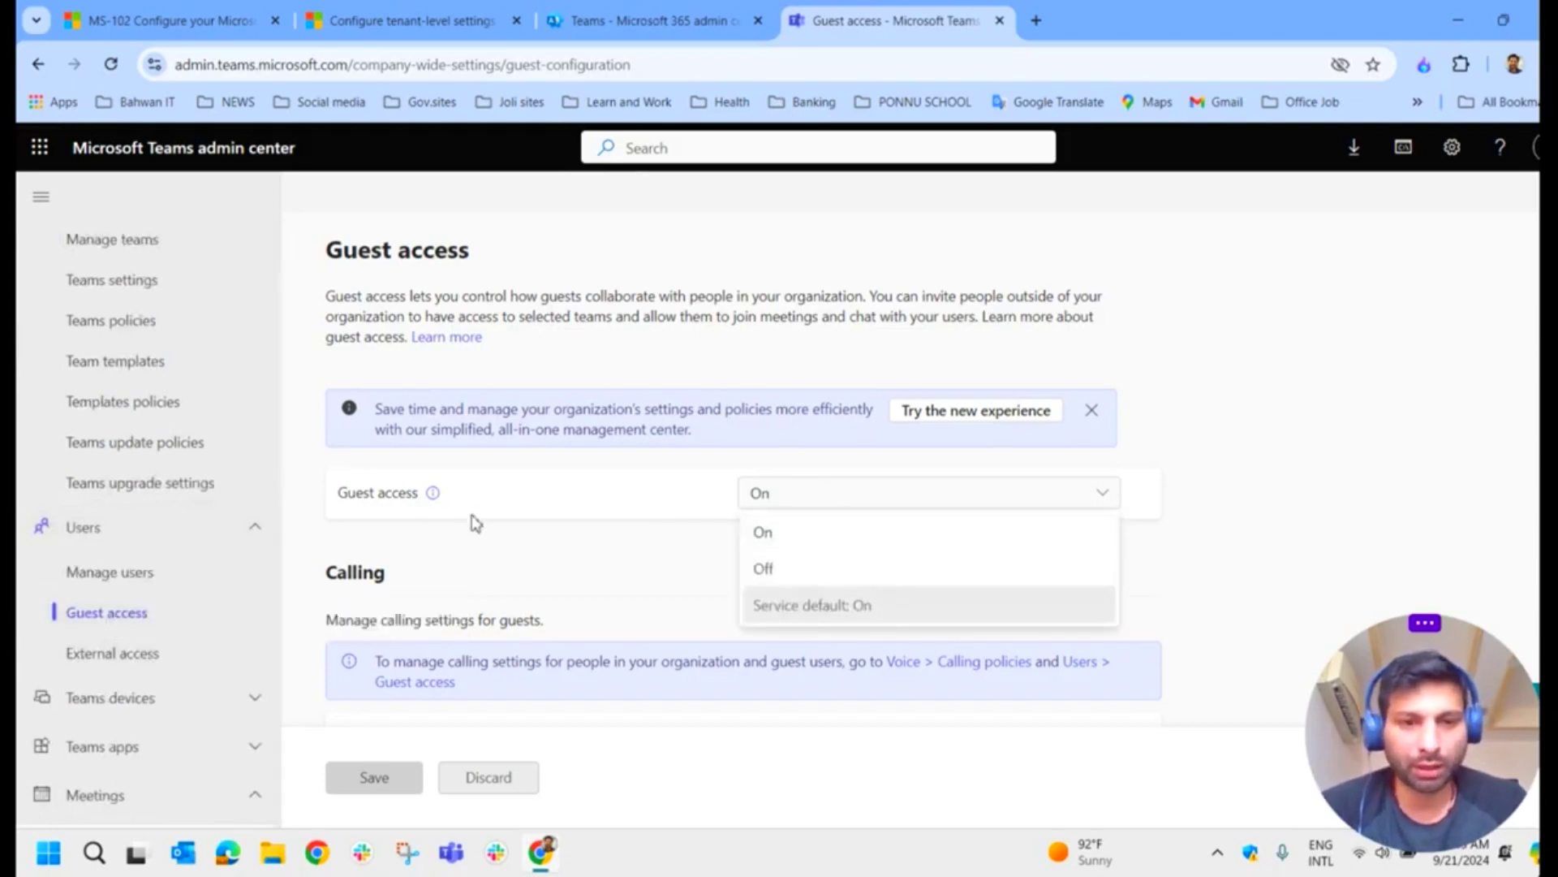
{"action": "left_click", "coordinate": [799, 536]}
{"action": "left_click", "coordinate": [811, 507]}
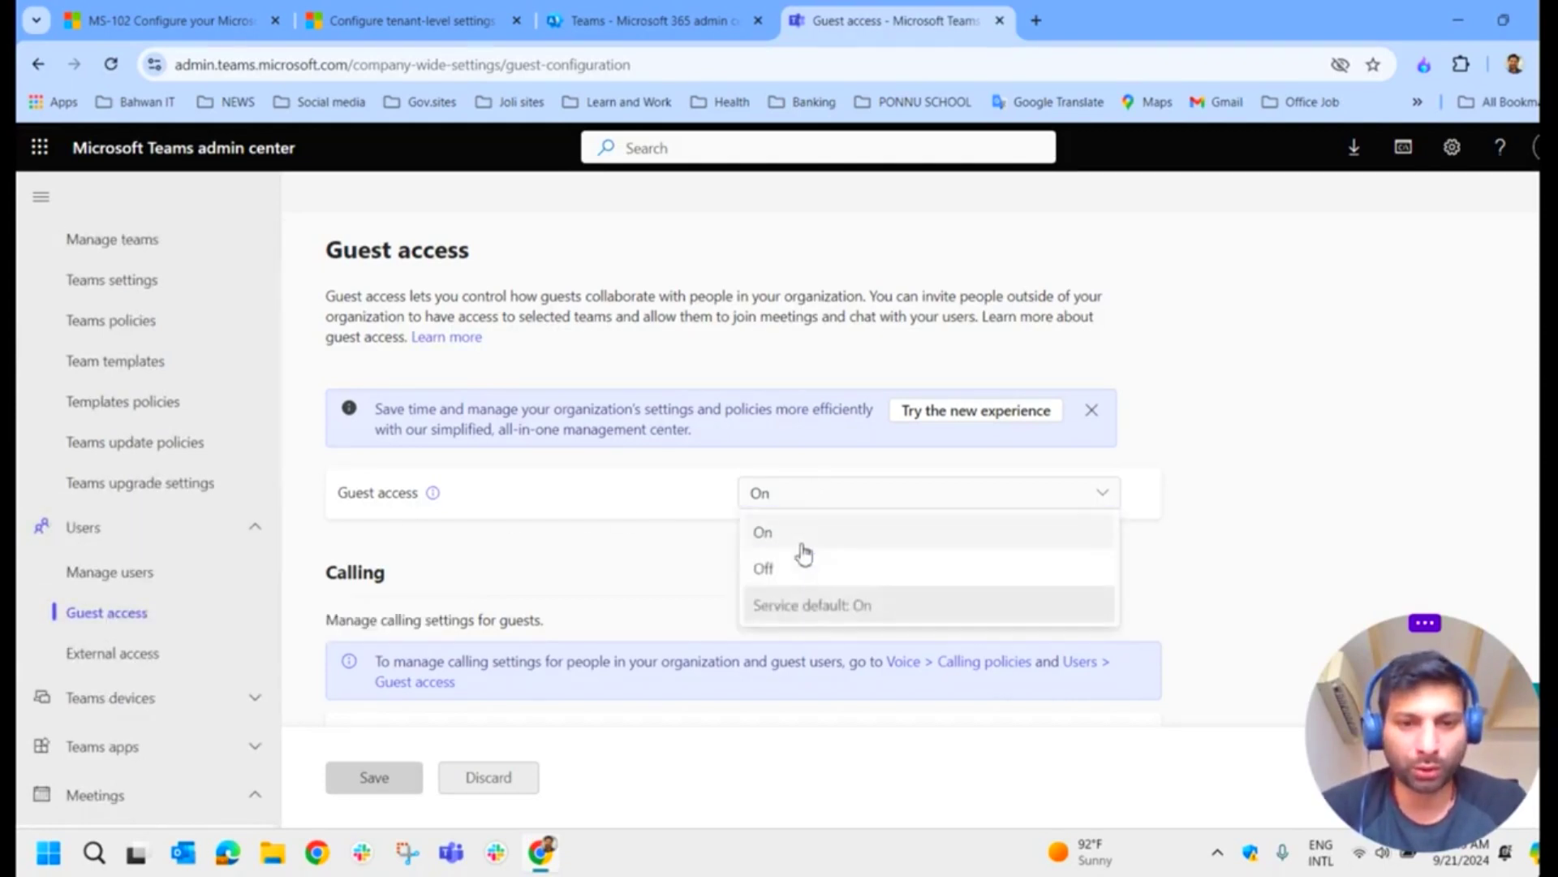
{"action": "left_click", "coordinate": [799, 568]}
{"action": "left_click", "coordinate": [844, 501]}
{"action": "left_click", "coordinate": [802, 536]}
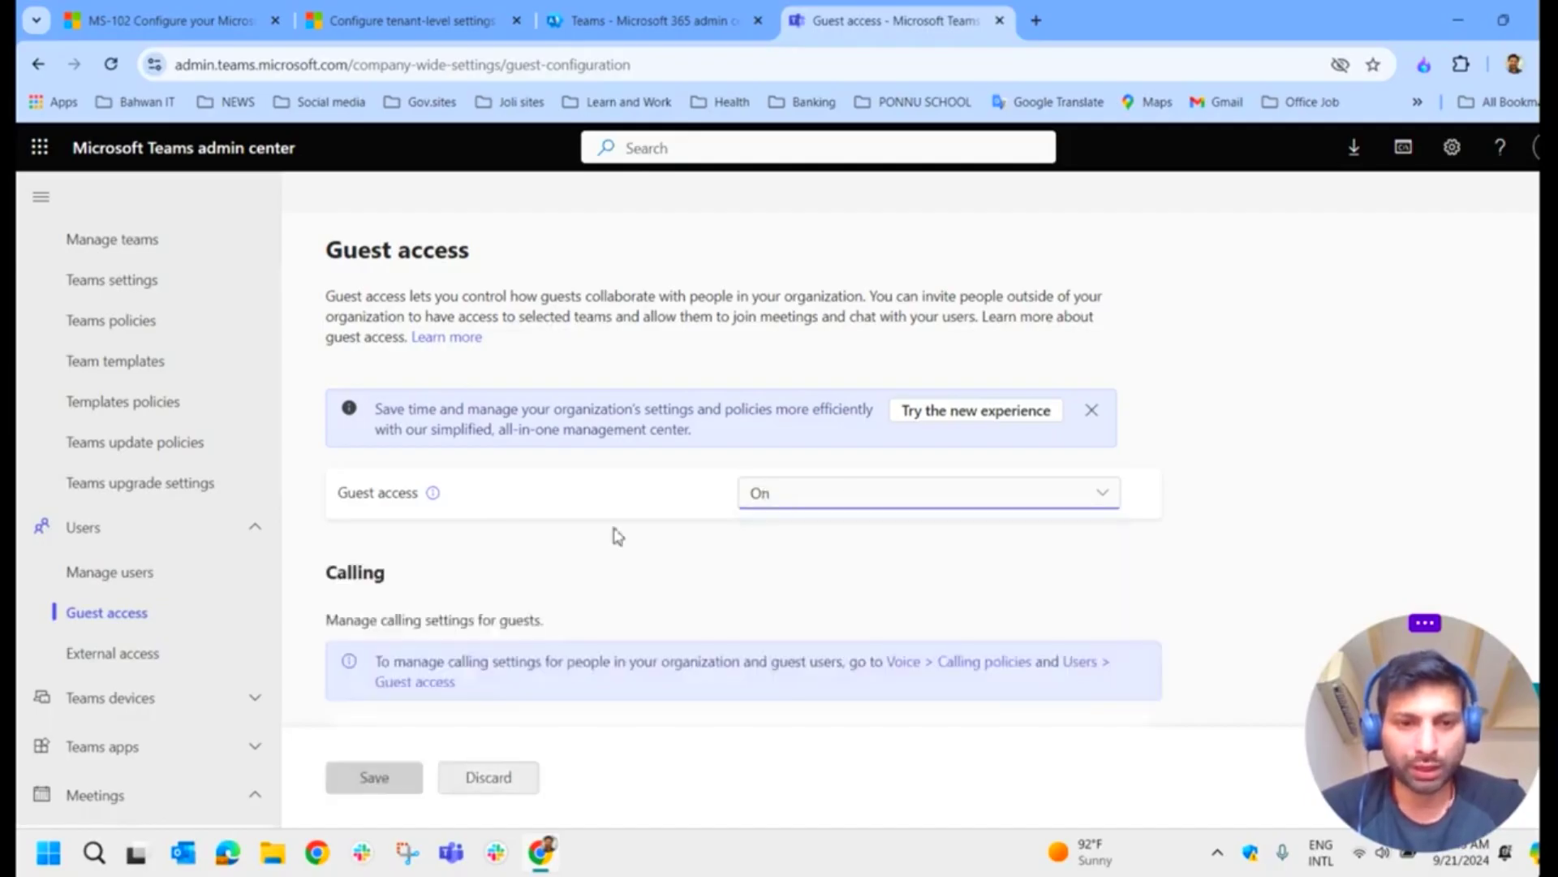
{"action": "mouse_move", "coordinate": [433, 493]}
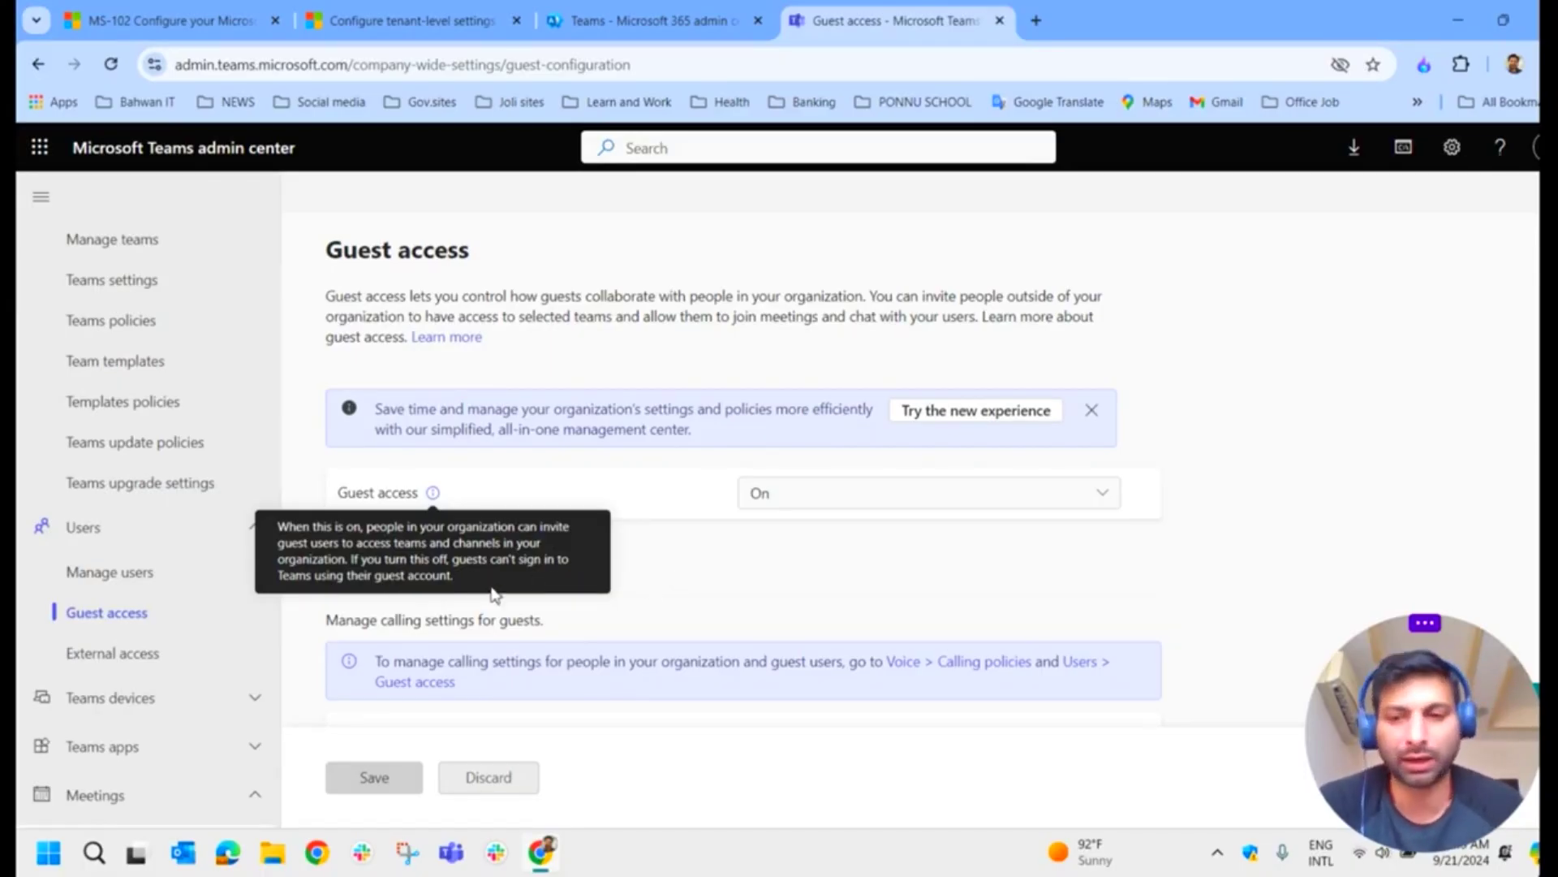
Step: Return to the Learn module and highlight the Teams settings row in its settings table
{"action": "left_click", "coordinate": [999, 500]}
{"action": "key", "text": "ctrl+2"}
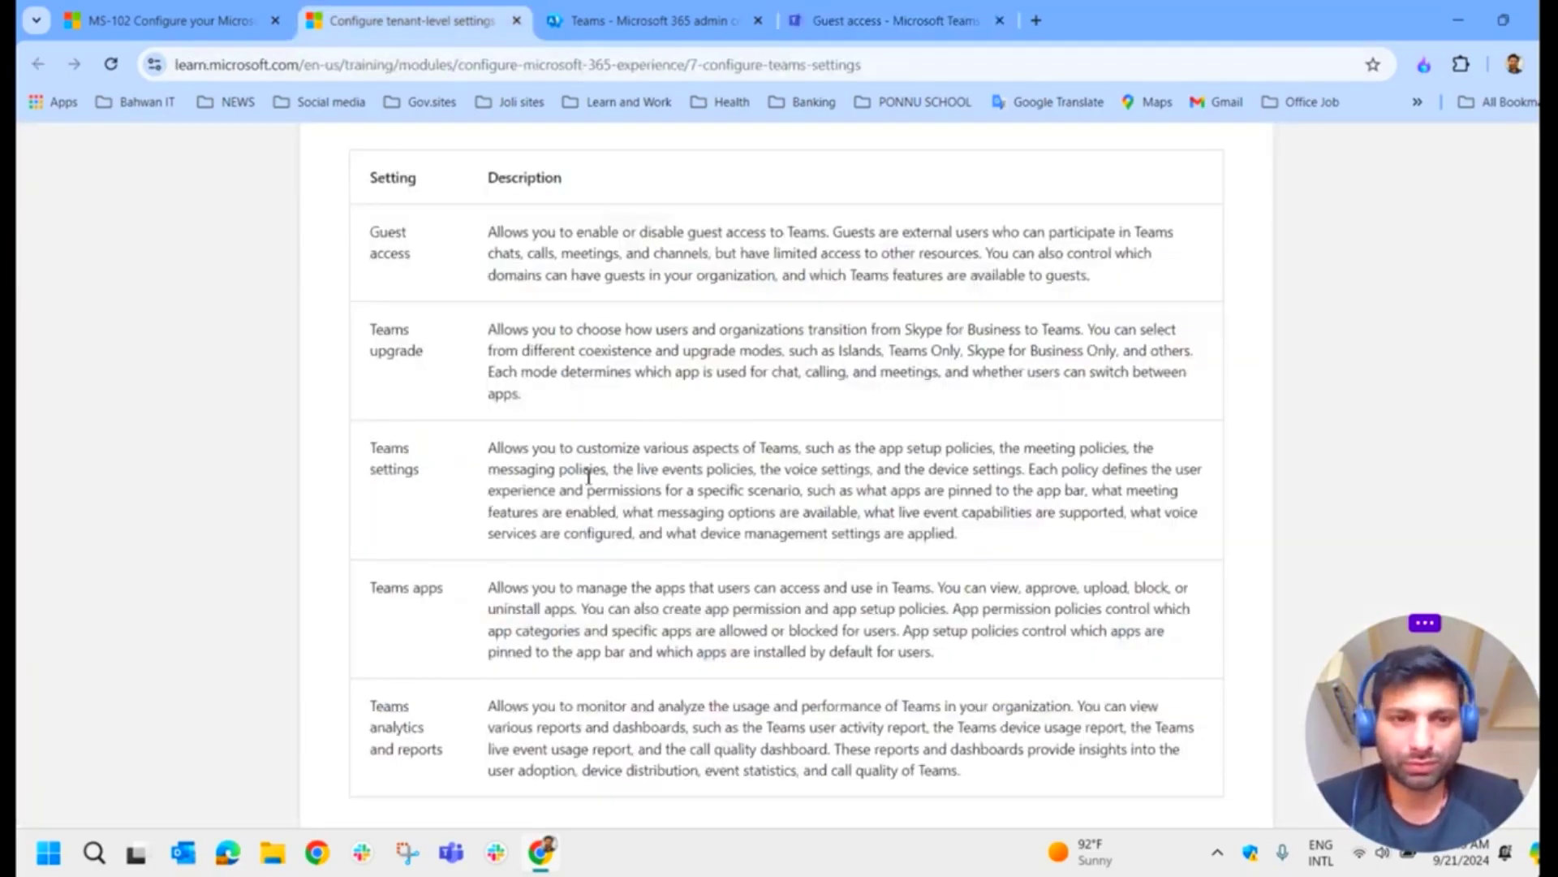
{"action": "scroll", "coordinate": [505, 459], "scroll_direction": "down", "scroll_amount": 3}
{"action": "mouse_move", "coordinate": [433, 290]}
{"action": "left_mouse_down"}
{"action": "mouse_move", "coordinate": [338, 251]}
{"action": "mouse_move", "coordinate": [314, 301]}
{"action": "mouse_move", "coordinate": [1071, 367]}
{"action": "mouse_move", "coordinate": [1254, 209]}
{"action": "left_mouse_up"}
{"action": "left_click", "coordinate": [510, 329]}
{"action": "left_click_drag", "start_coordinate": [316, 213], "coordinate": [1254, 212]}
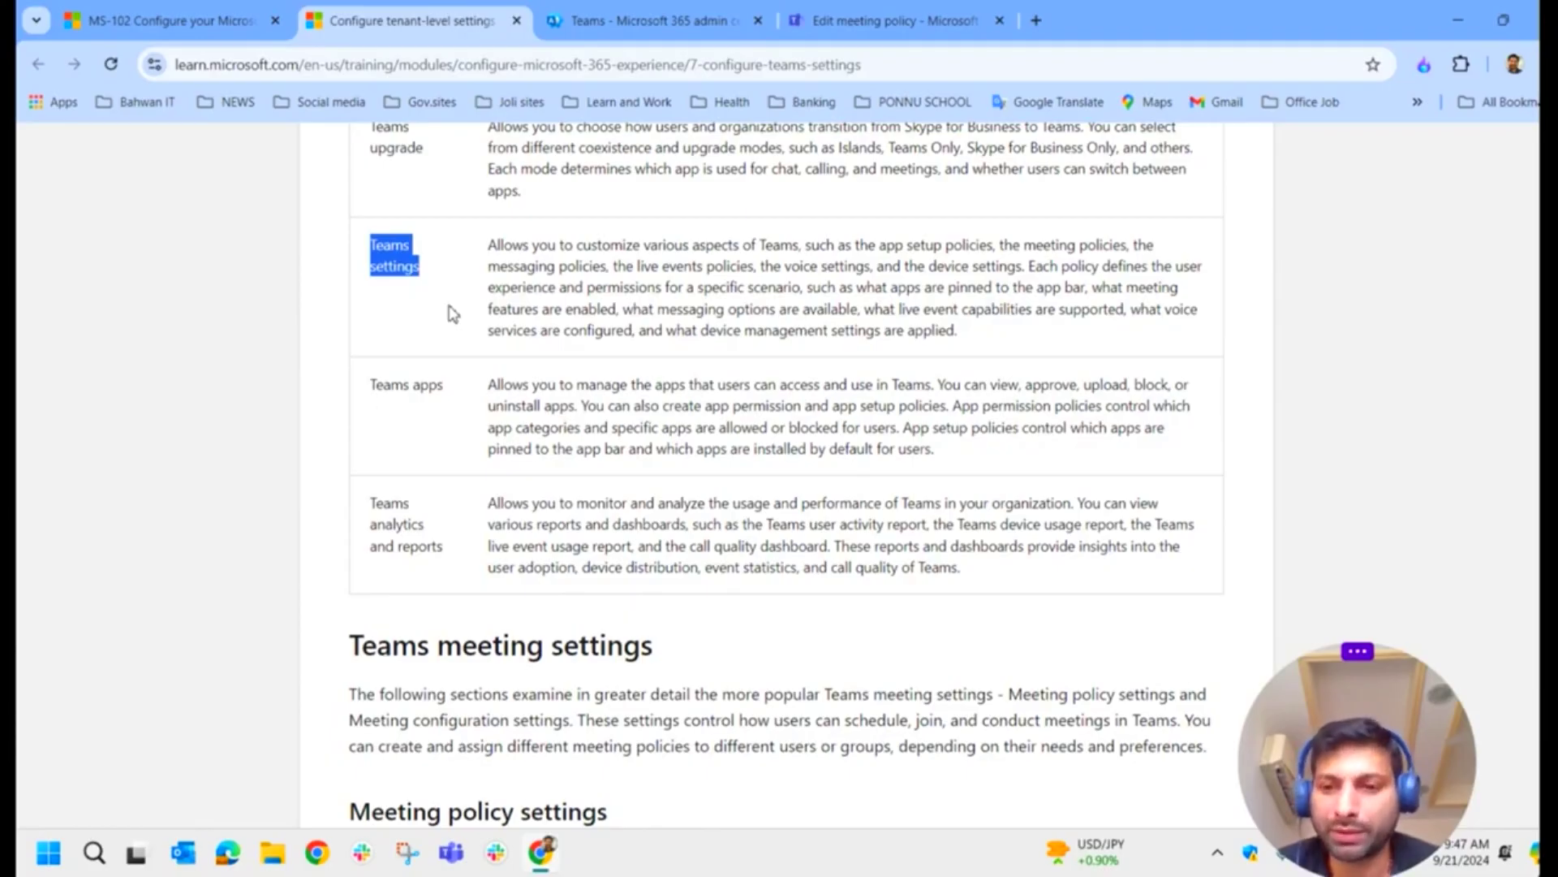
Step: Open Meetings > Meeting policies in the Teams admin center and start adding a new policy
{"action": "left_click", "coordinate": [888, 20]}
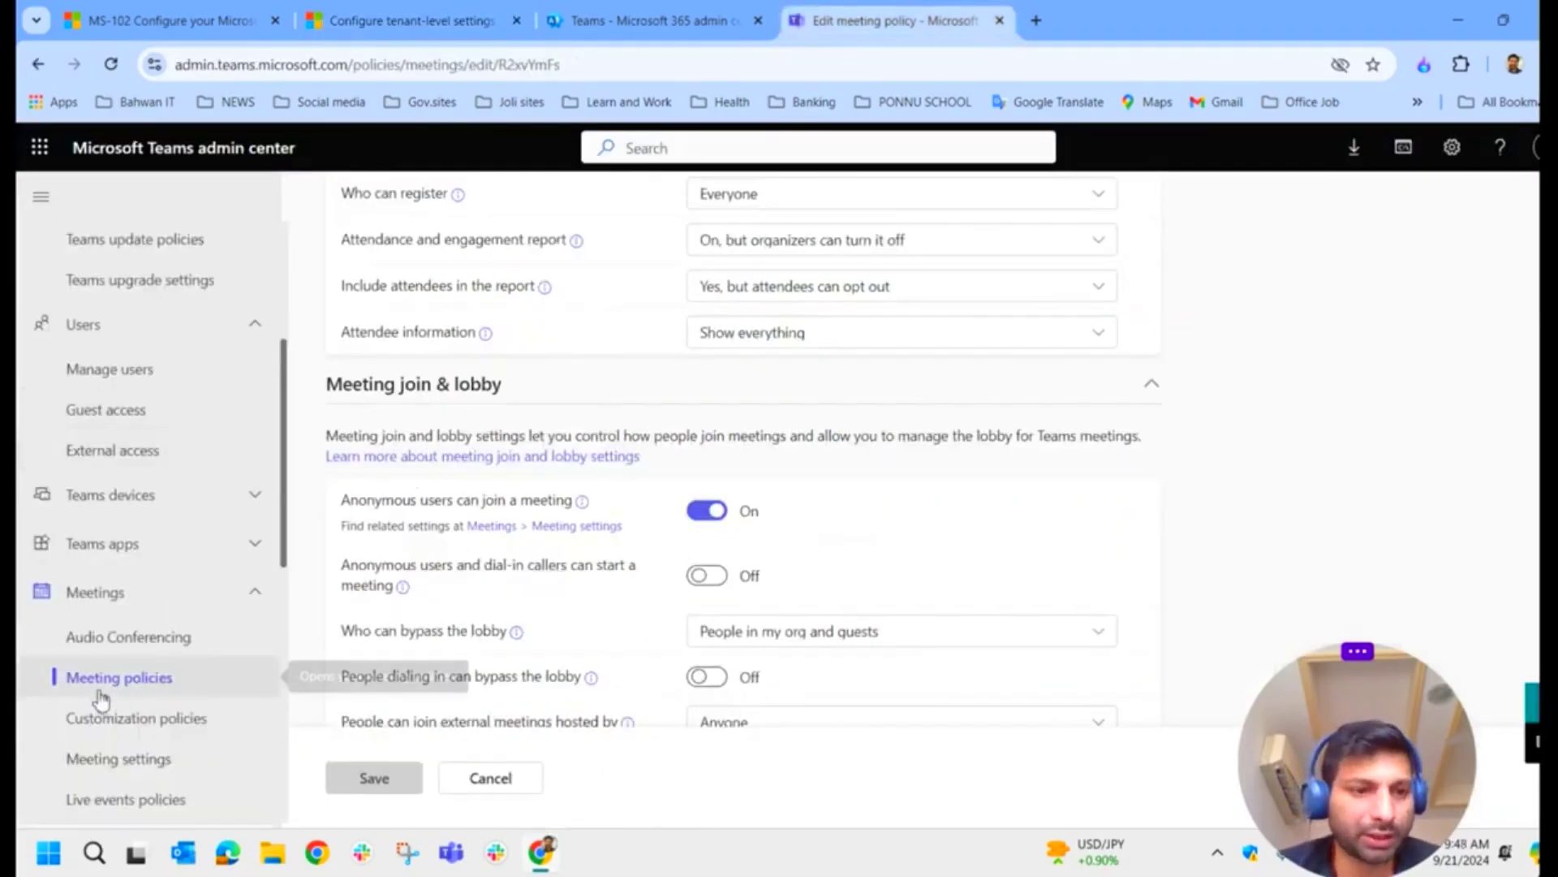
{"action": "left_click", "coordinate": [122, 680]}
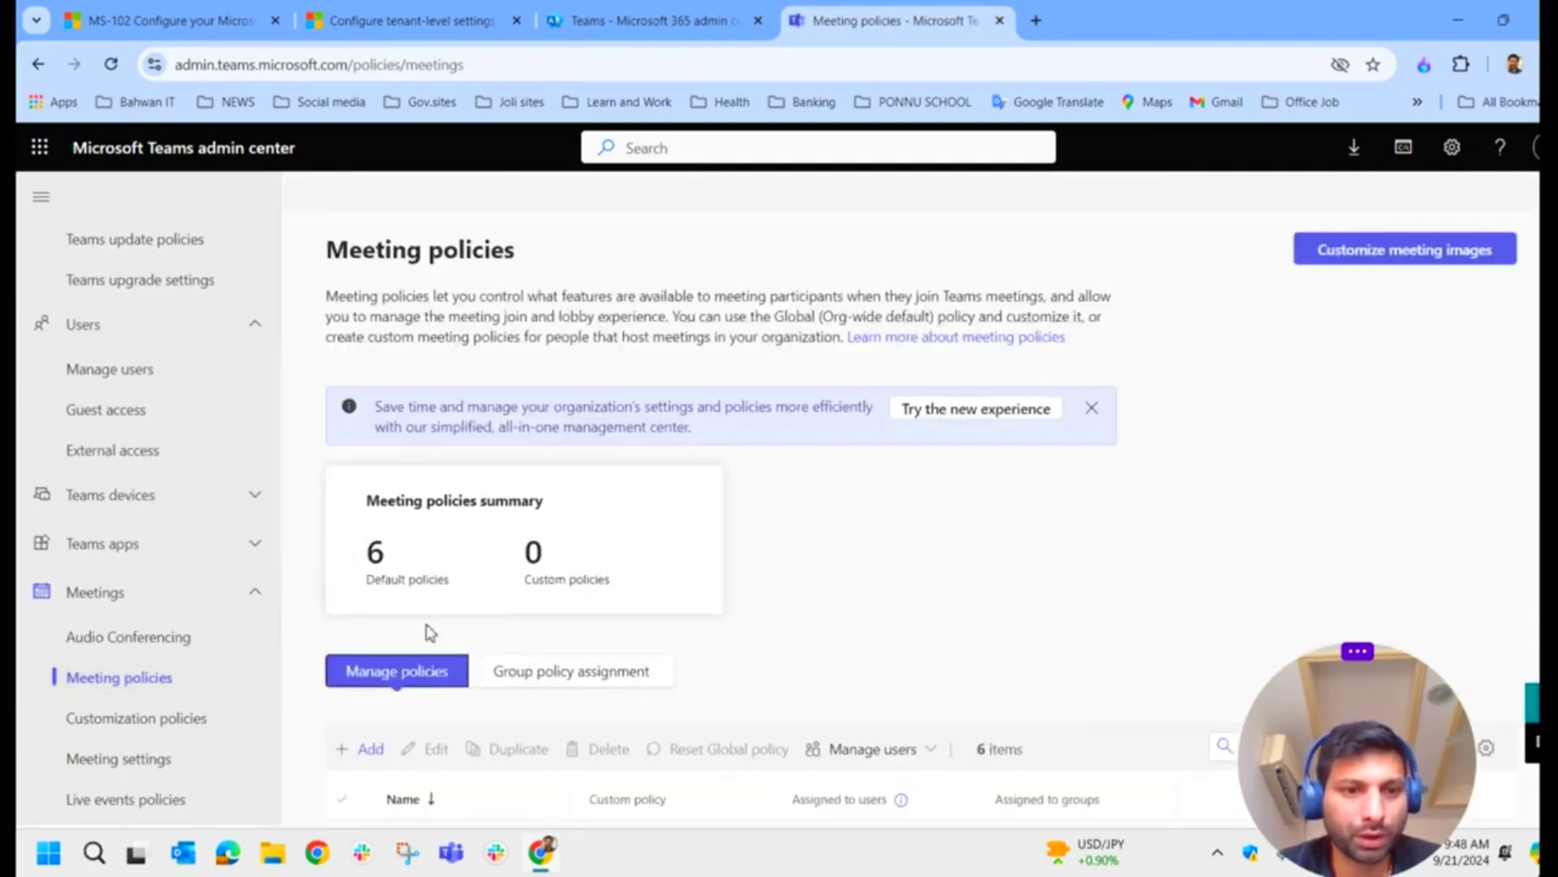
{"action": "scroll", "coordinate": [431, 632], "scroll_direction": "down", "scroll_amount": 3}
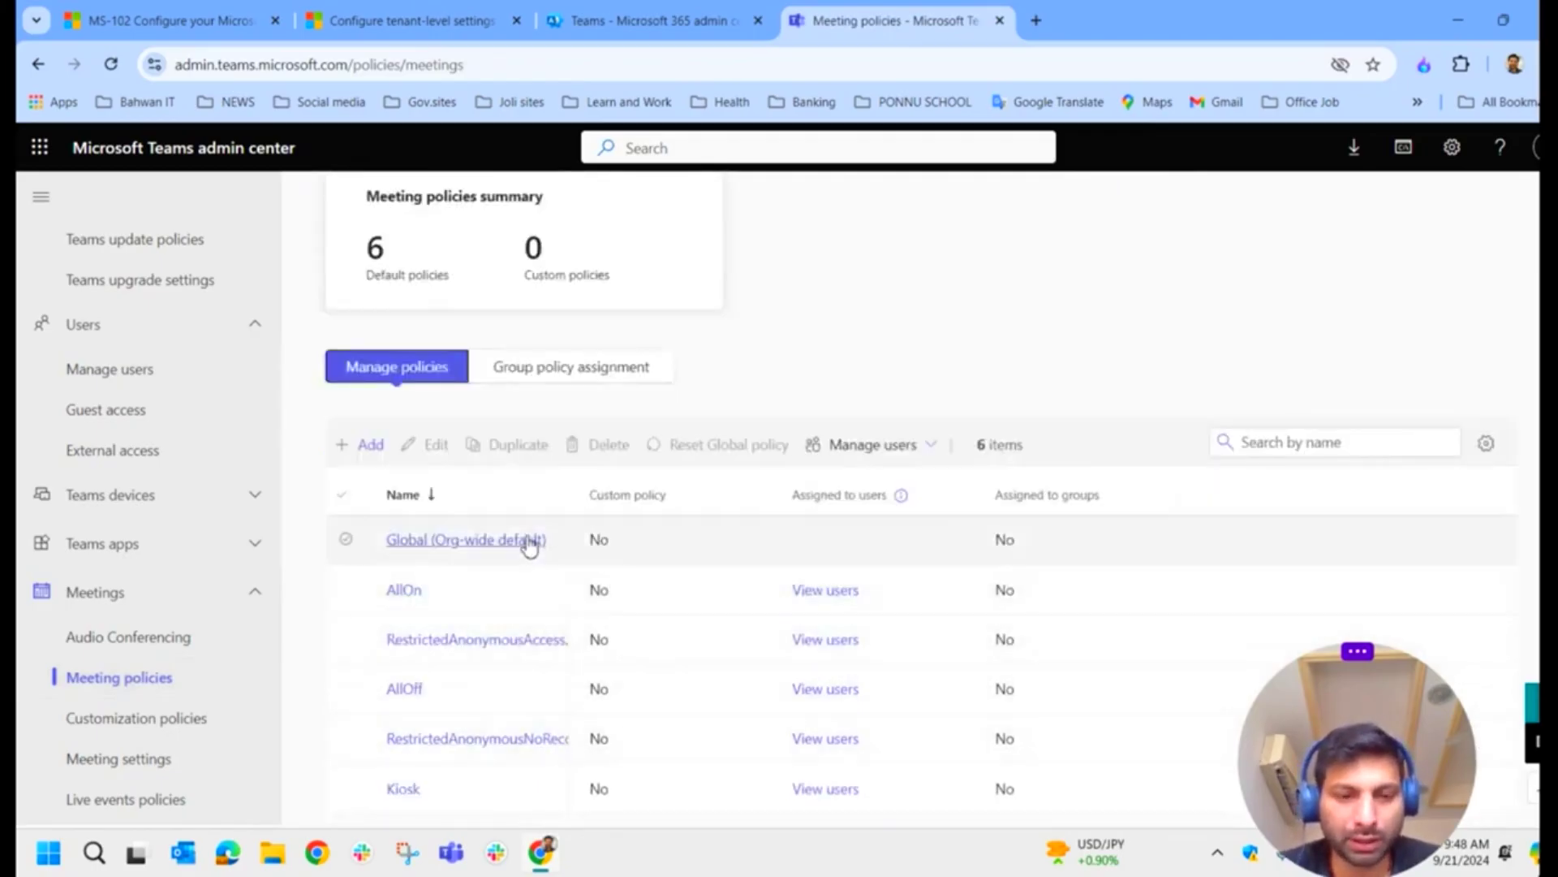
{"action": "left_click", "coordinate": [381, 452]}
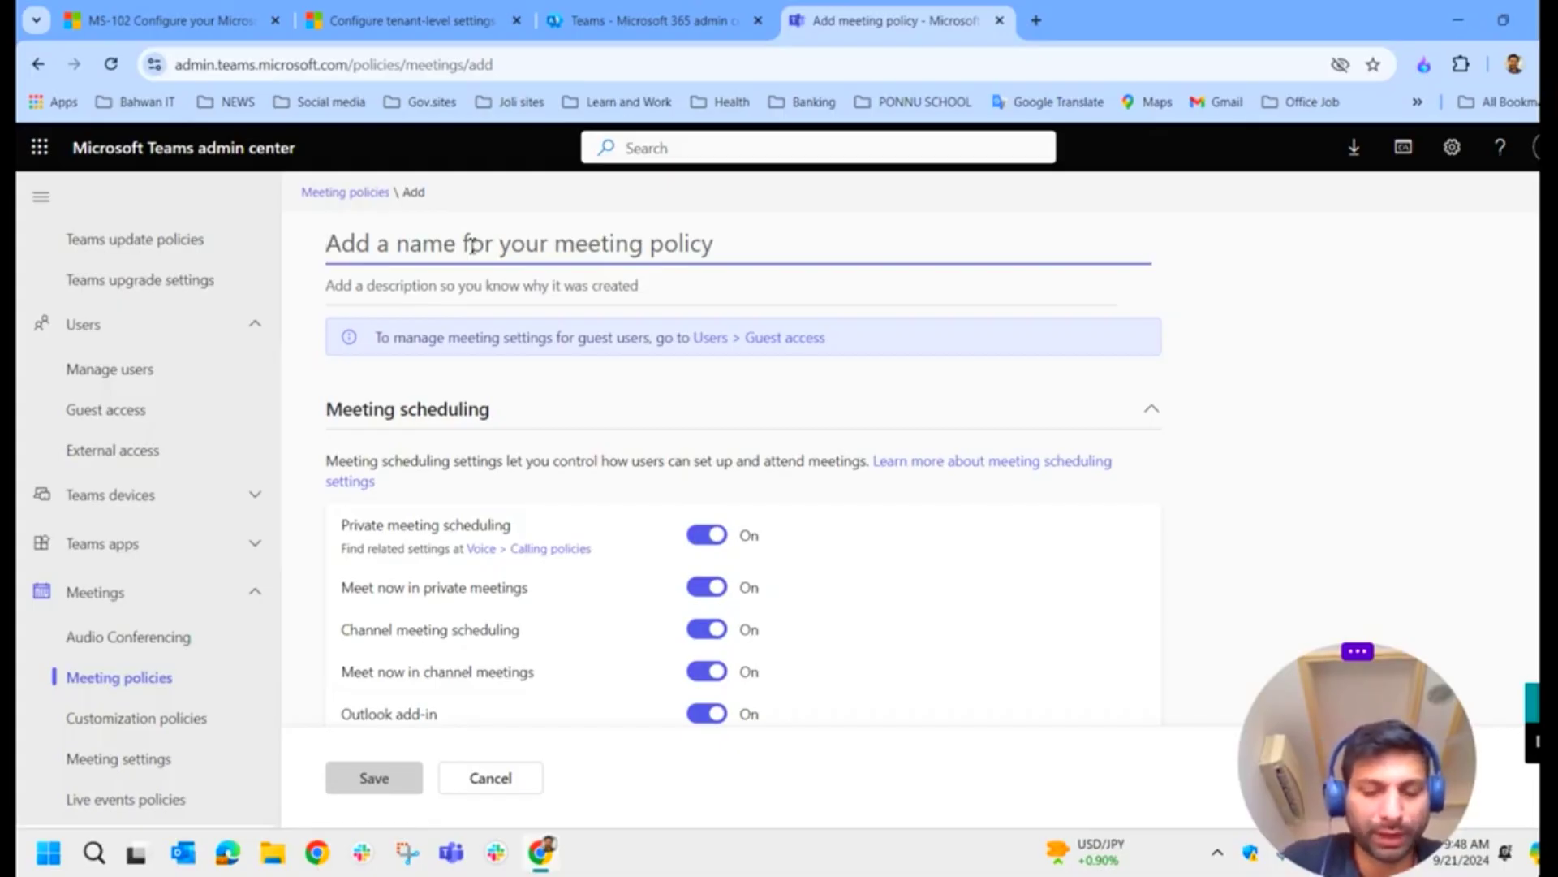
Step: Name the policy 'Test Policy' and scroll to the Meeting join & lobby settings
{"action": "type", "text": "Test "}
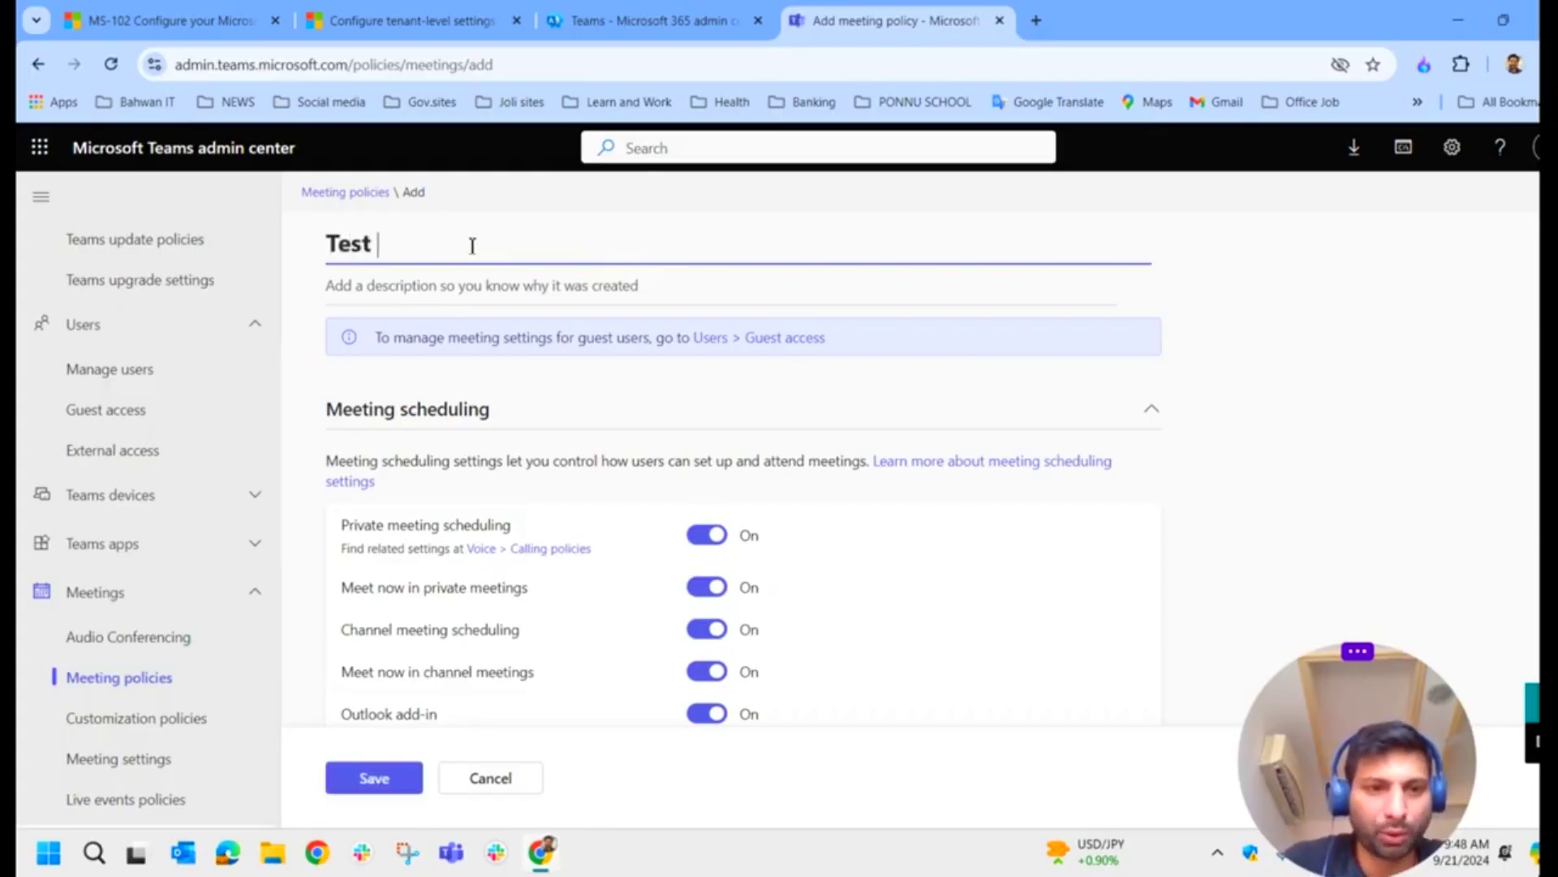
{"action": "type", "text": "Policy"}
{"action": "scroll", "coordinate": [504, 422], "scroll_direction": "down", "scroll_amount": 6}
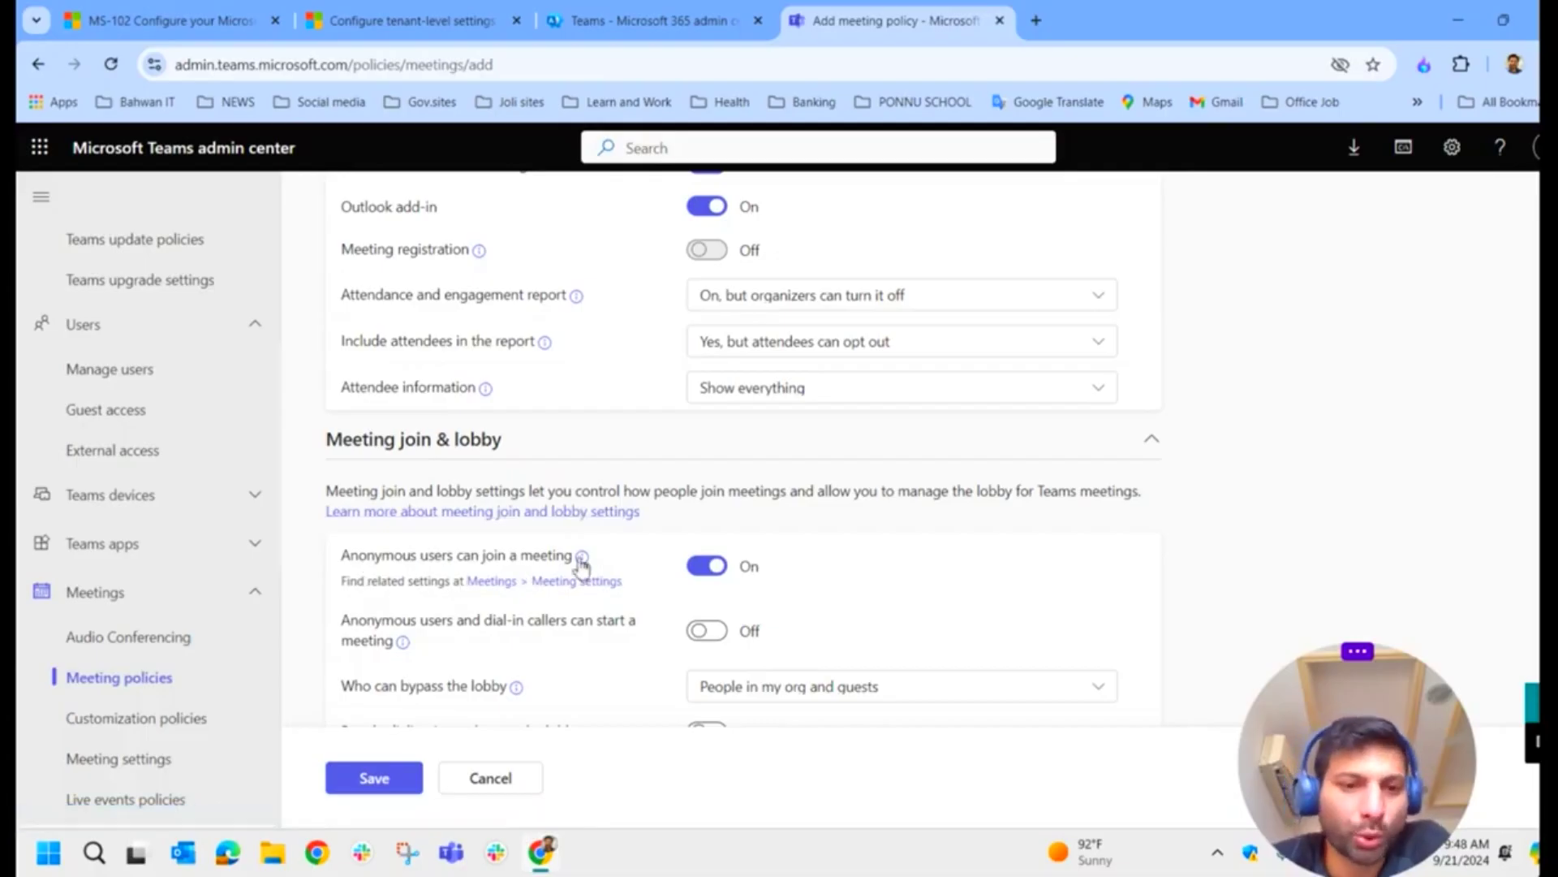
{"action": "mouse_move", "coordinate": [582, 558]}
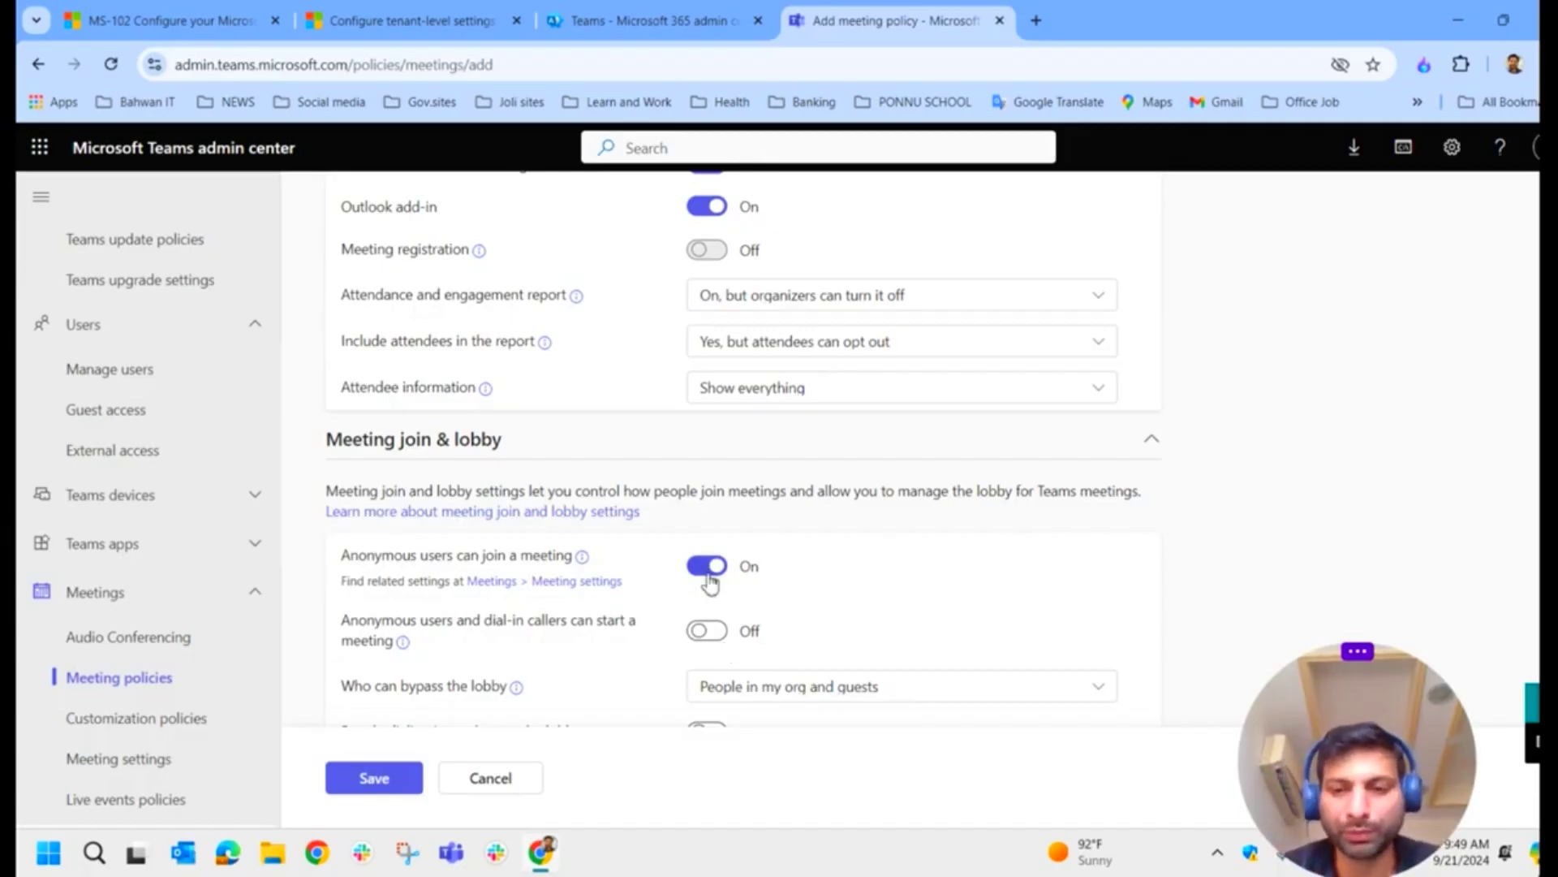
Step: Try screen sharing Not enabled, revert to Entire screen, and keep Everyone as who can present
{"action": "scroll", "coordinate": [718, 582], "scroll_direction": "down", "scroll_amount": 10}
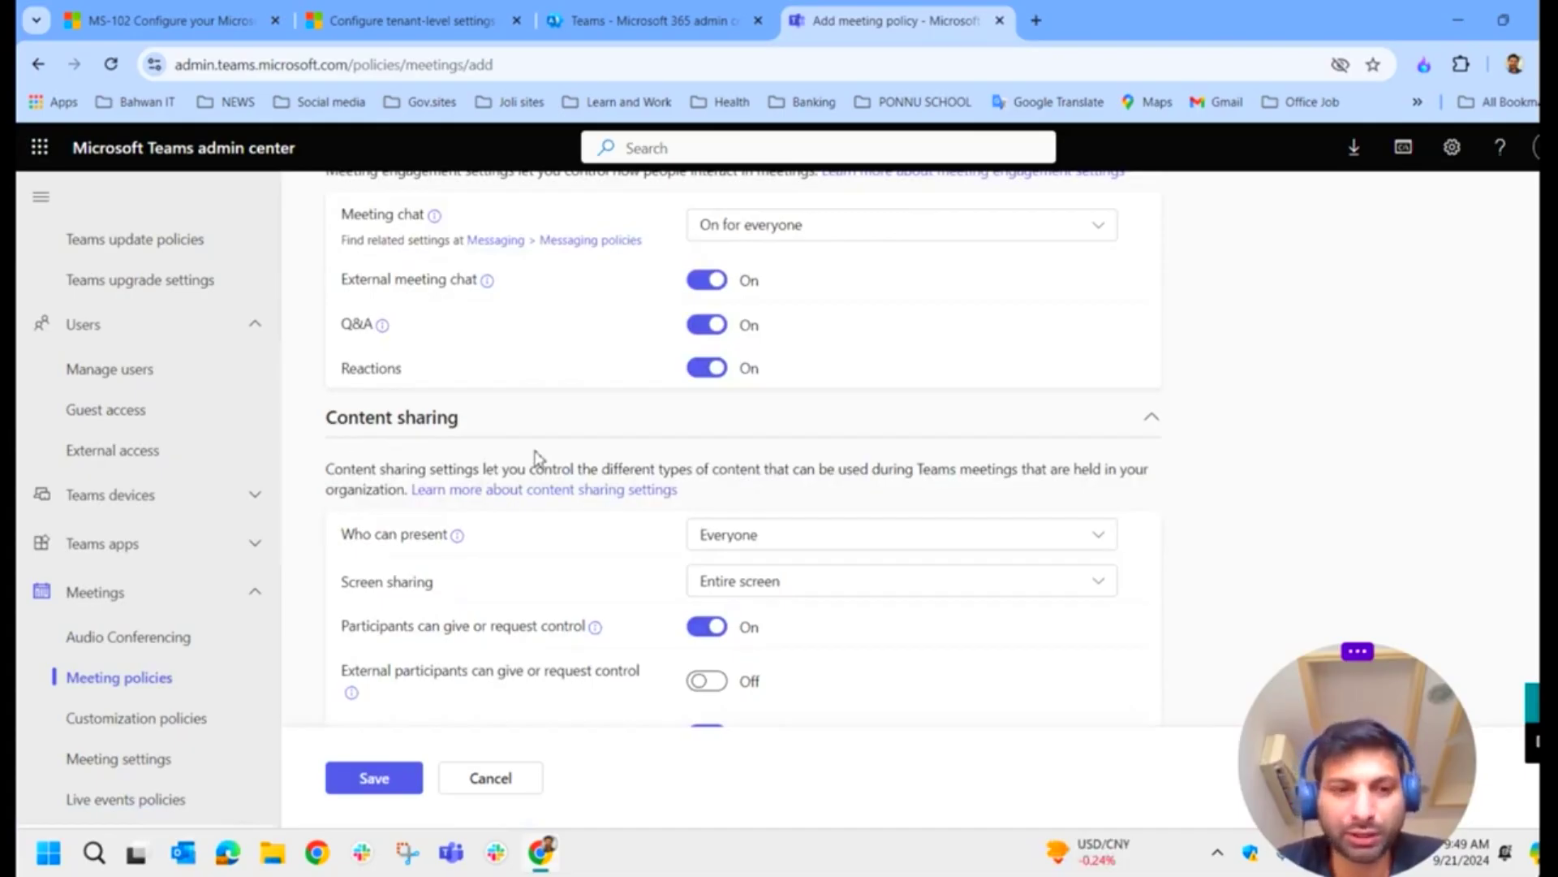
{"action": "left_click", "coordinate": [782, 590]}
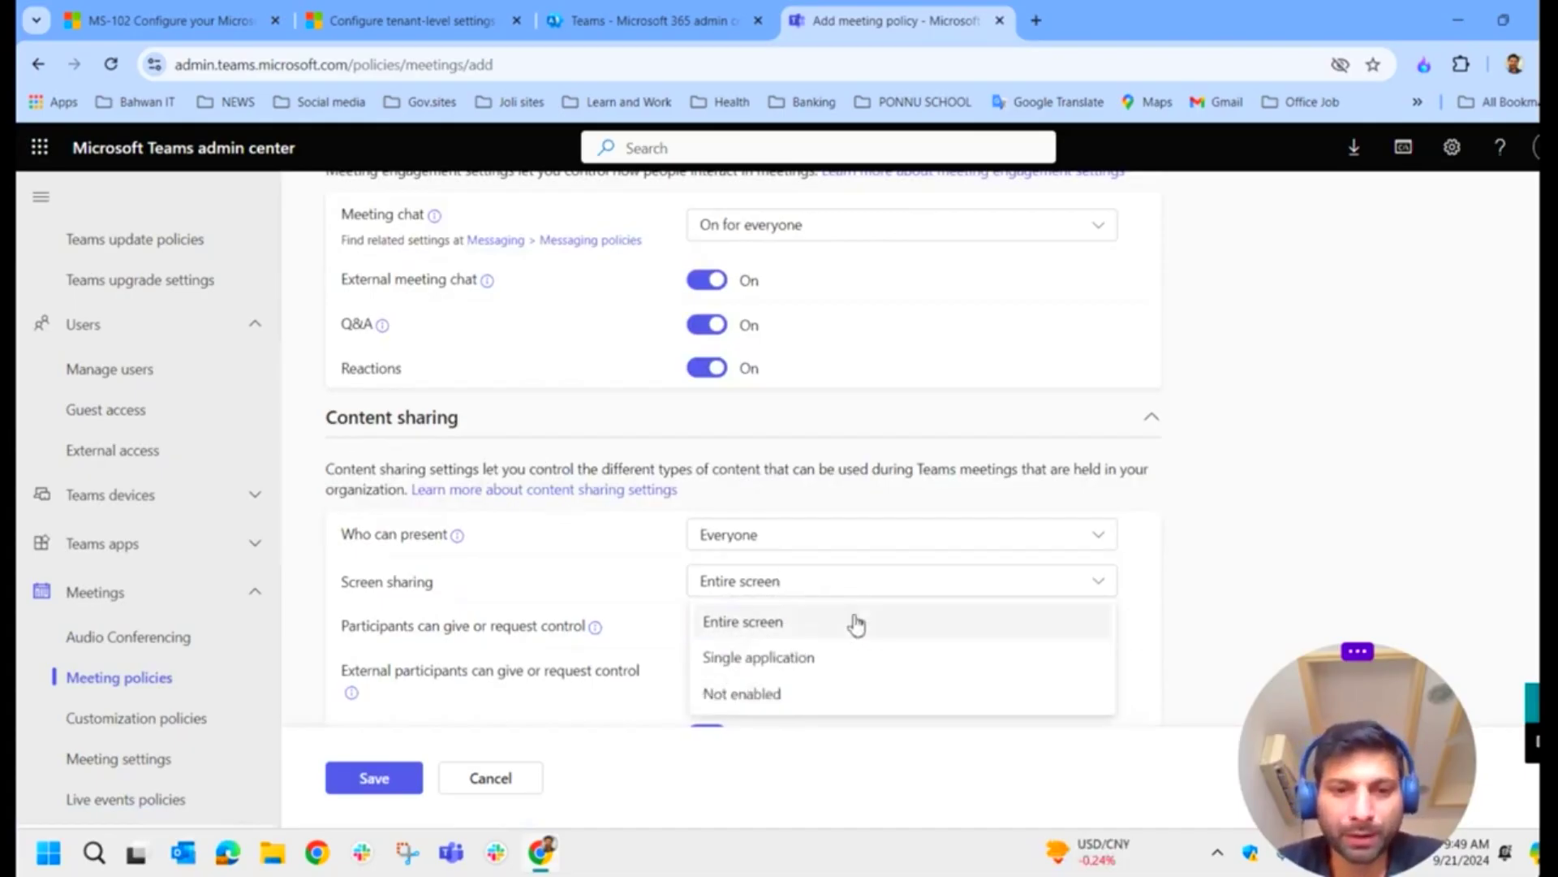
{"action": "left_click", "coordinate": [838, 705]}
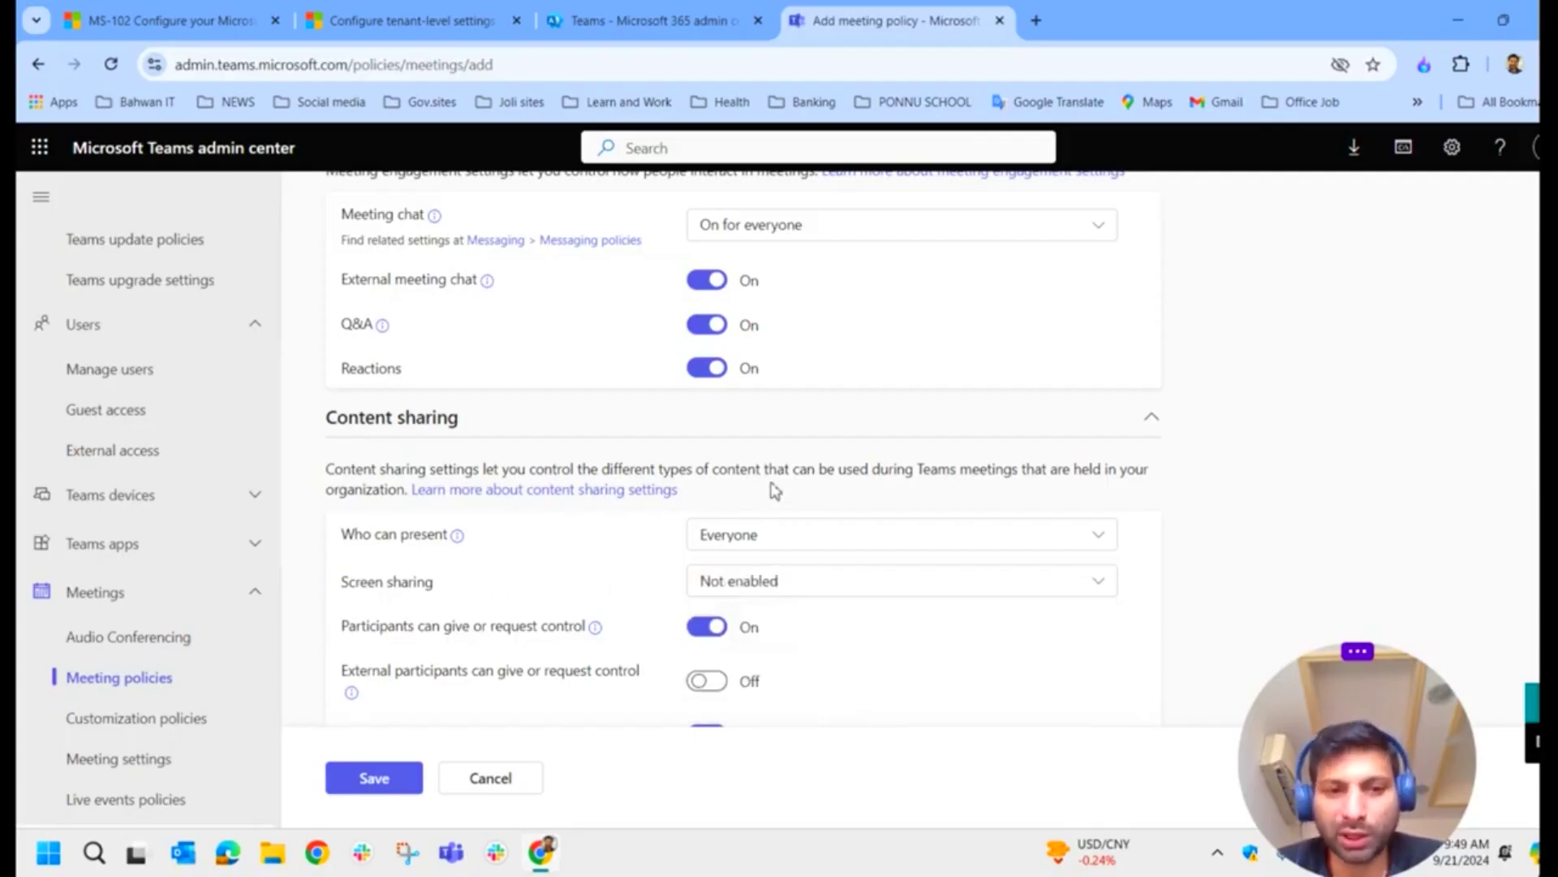
{"action": "left_click", "coordinate": [910, 578]}
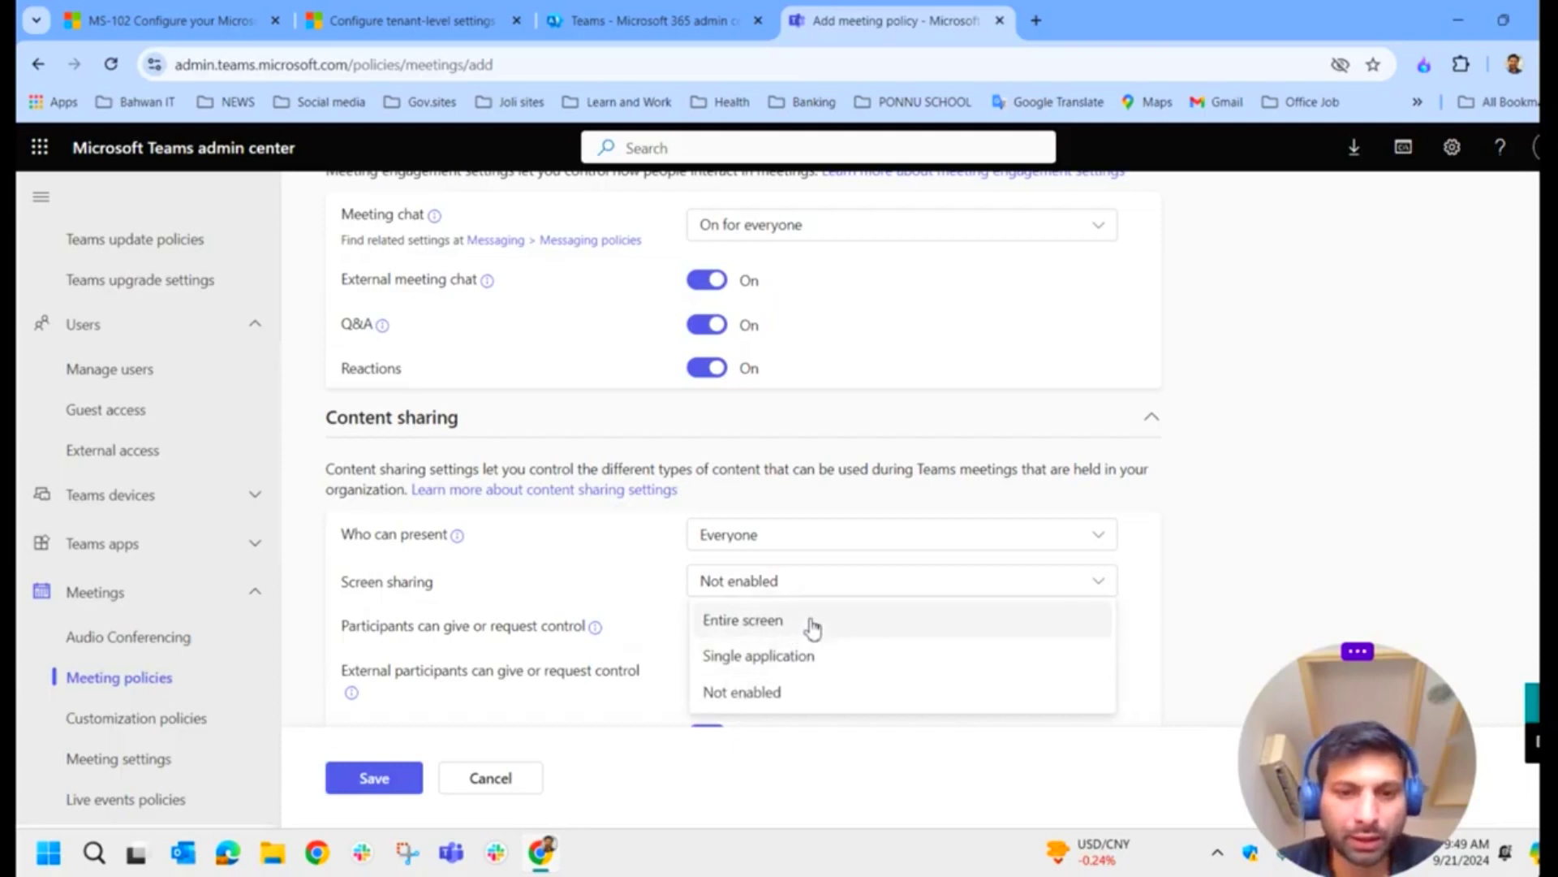
{"action": "left_click", "coordinate": [812, 628]}
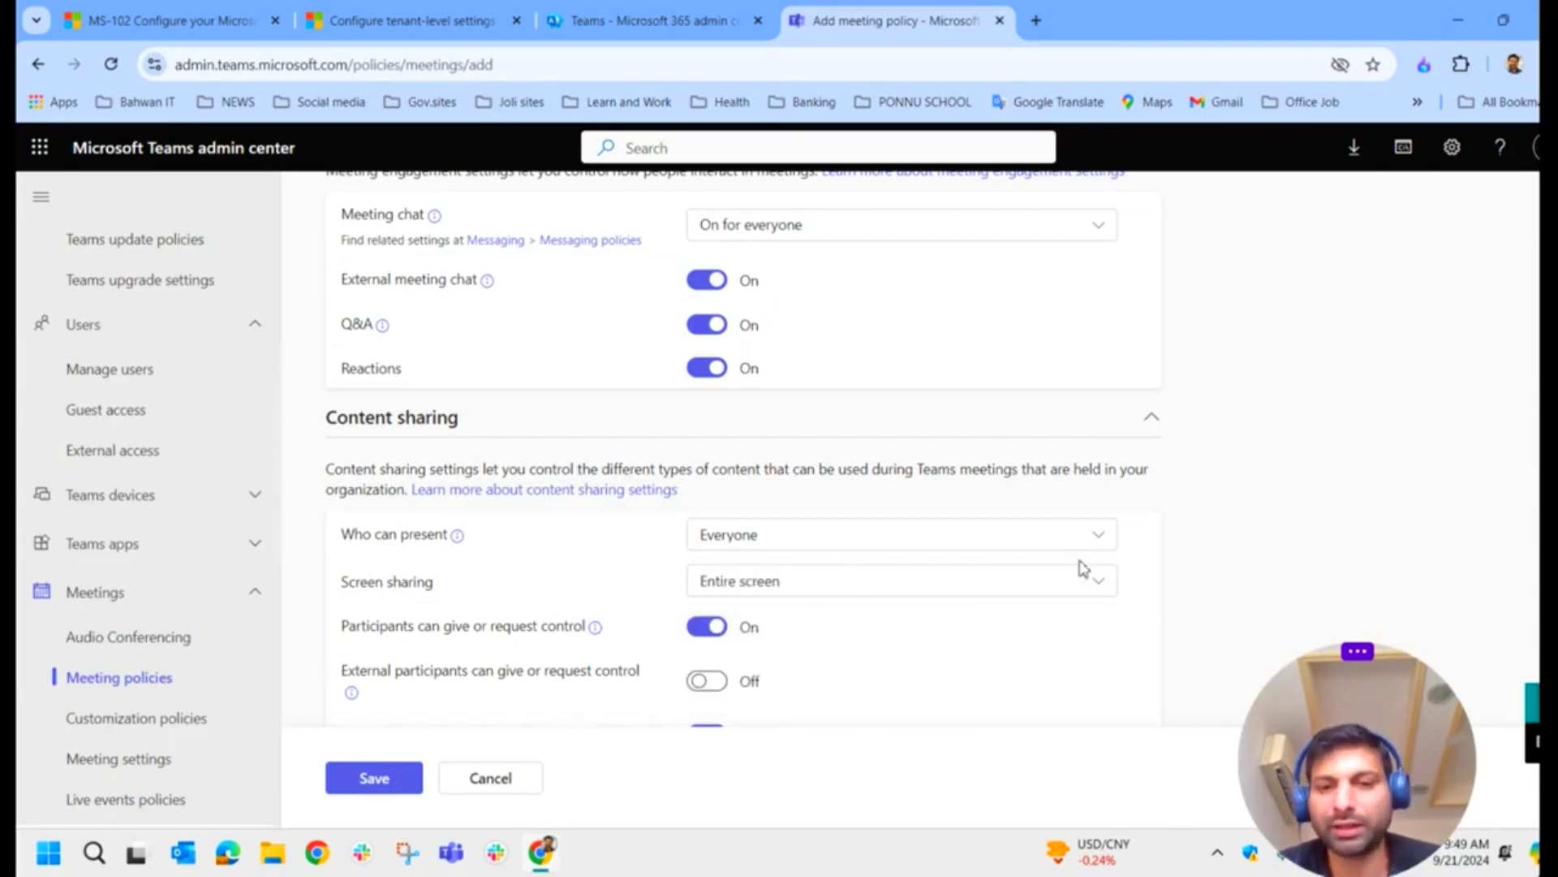
{"action": "left_click", "coordinate": [760, 547]}
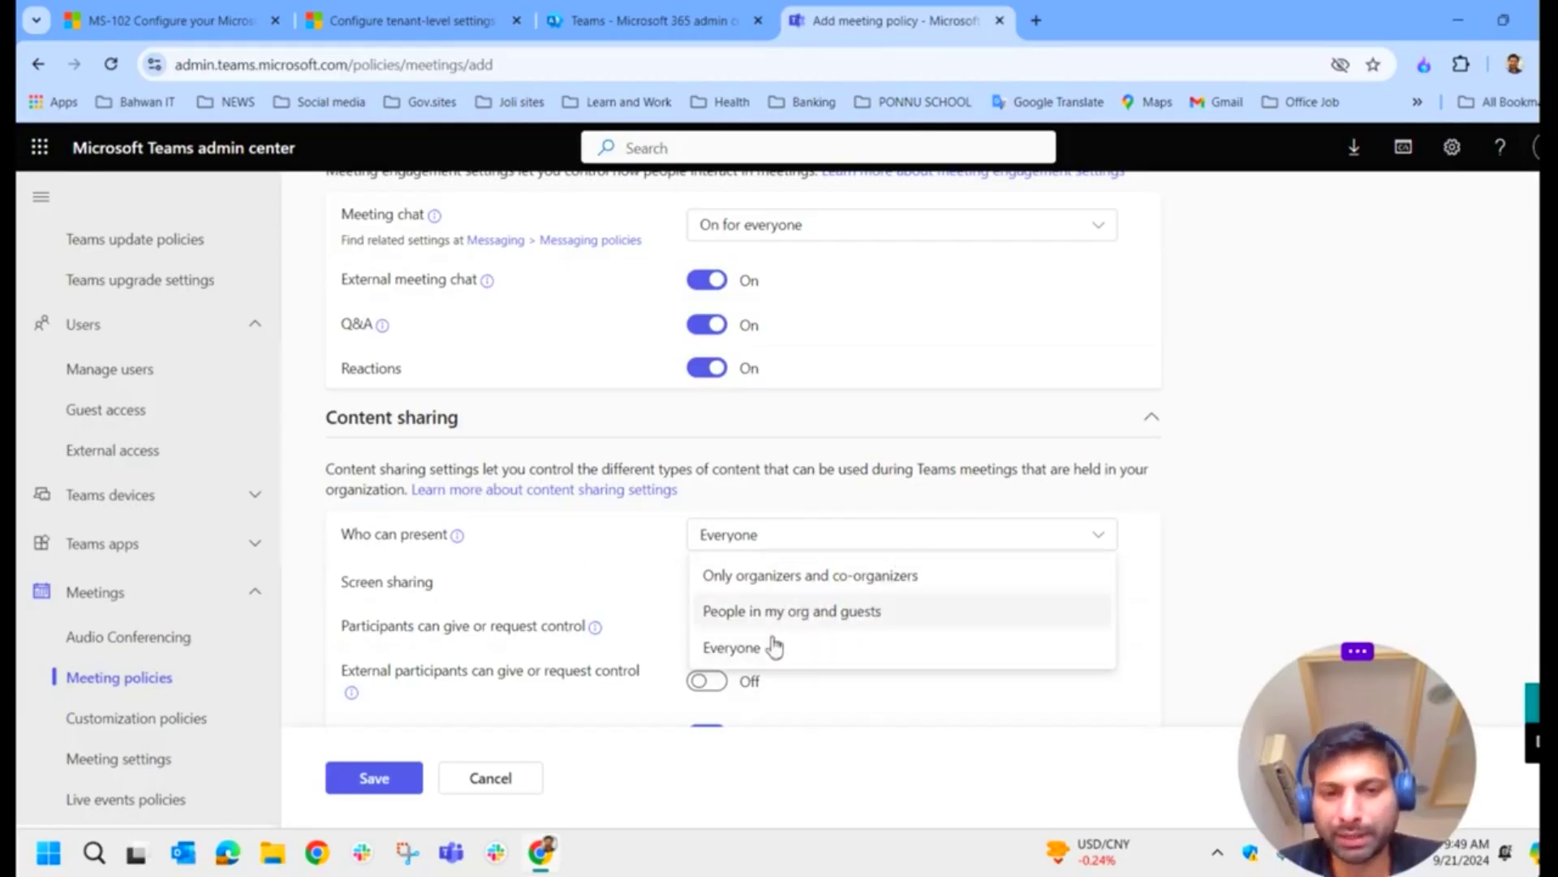
{"action": "left_click", "coordinate": [536, 547]}
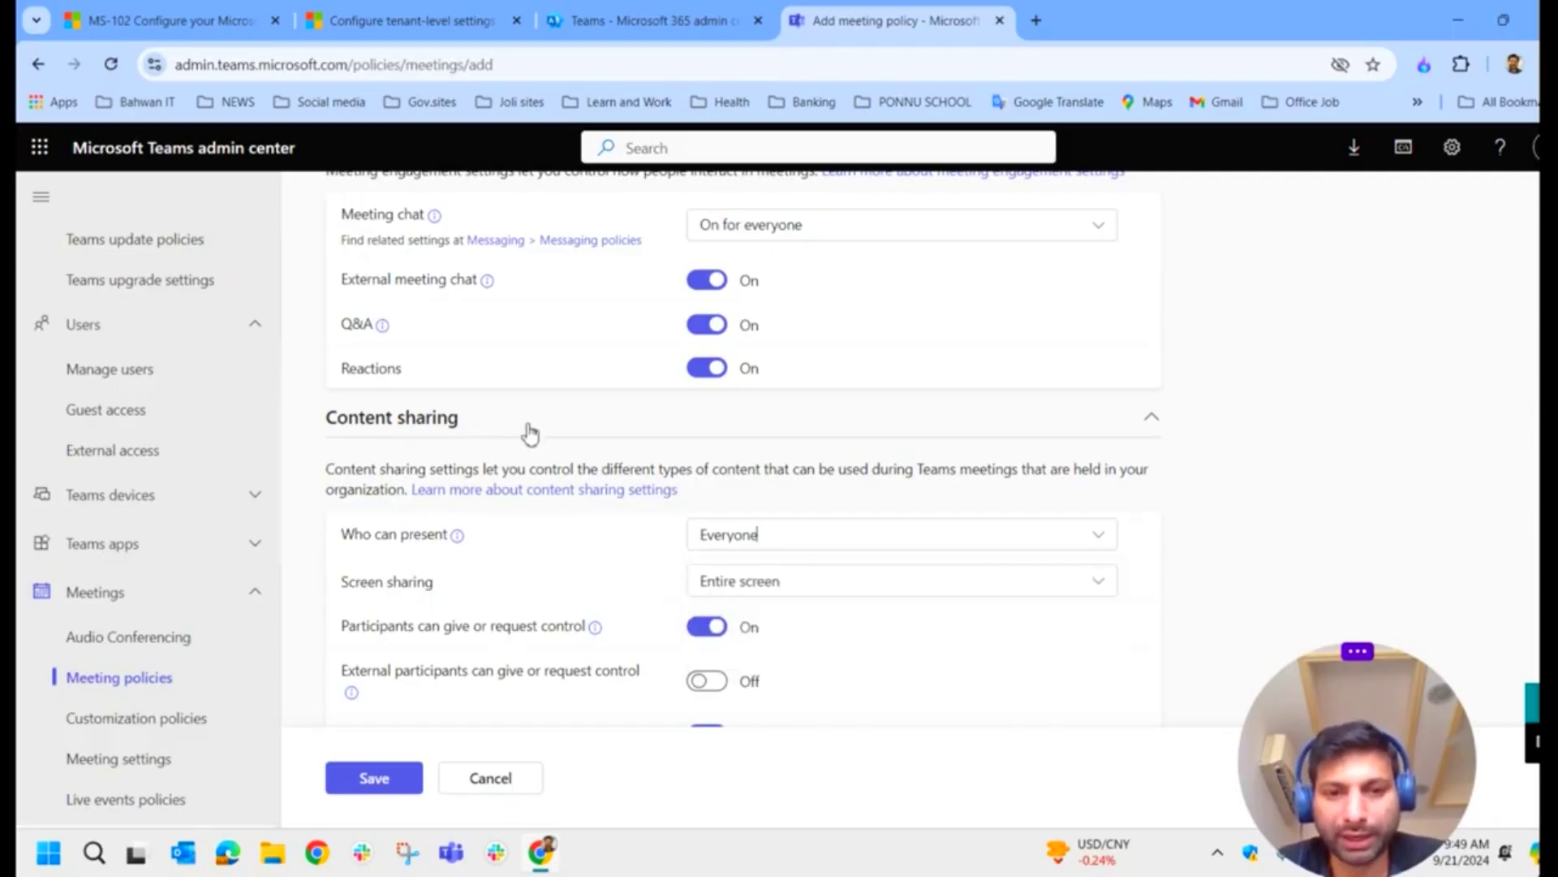
Step: Turn Transcription on in the new meeting policy draft
{"action": "scroll", "coordinate": [657, 550], "scroll_direction": "down", "scroll_amount": 3}
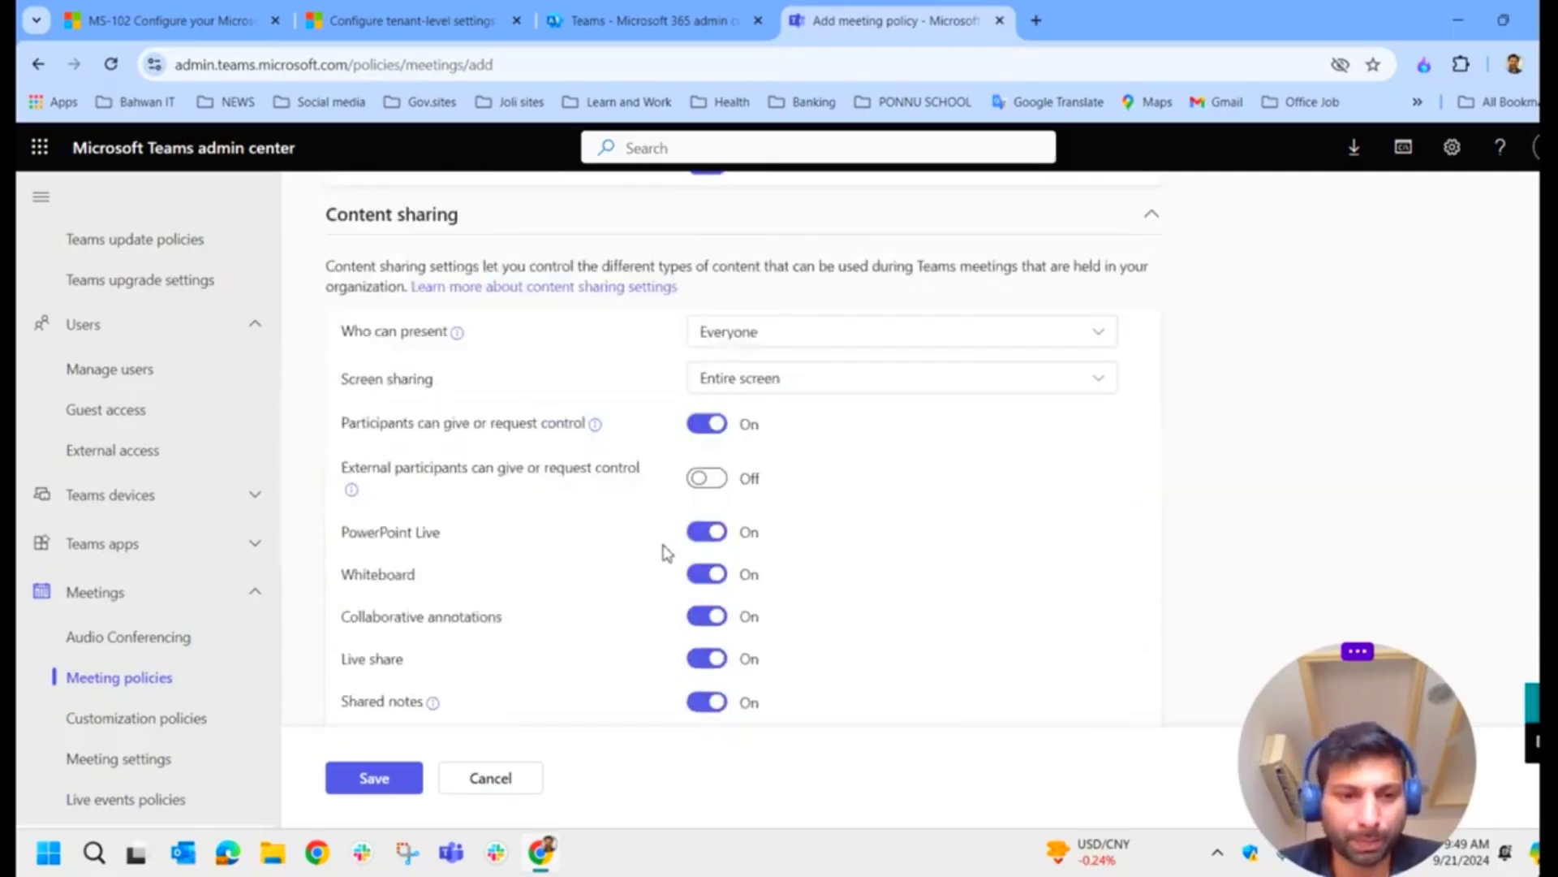
{"action": "scroll", "coordinate": [658, 535], "scroll_direction": "down", "scroll_amount": 1}
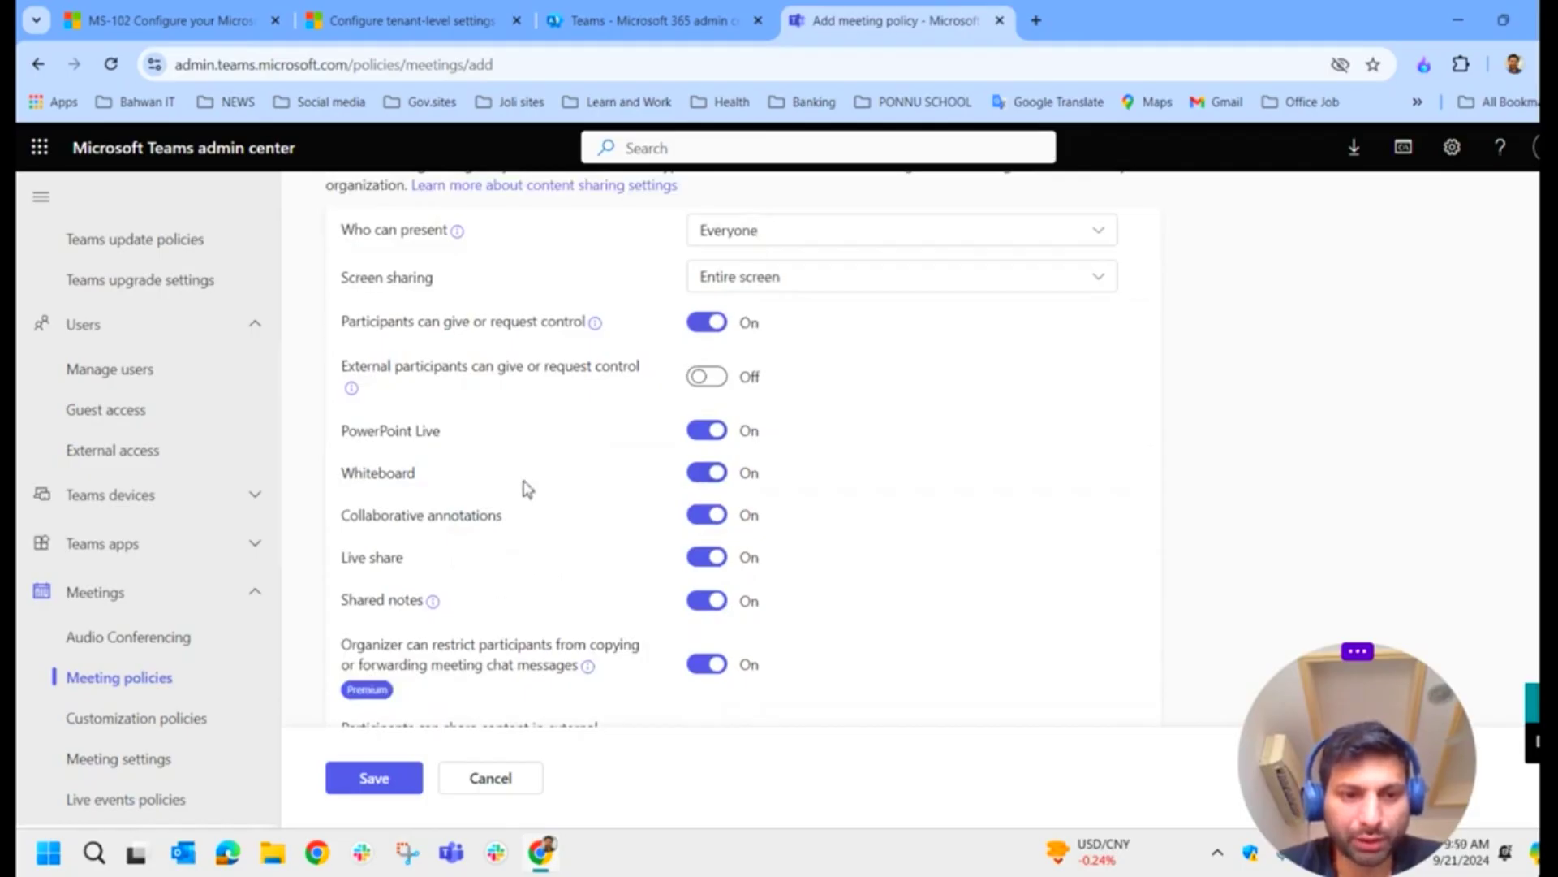
{"action": "scroll", "coordinate": [526, 483], "scroll_direction": "down", "scroll_amount": 4}
{"action": "scroll", "coordinate": [581, 349], "scroll_direction": "down", "scroll_amount": 3}
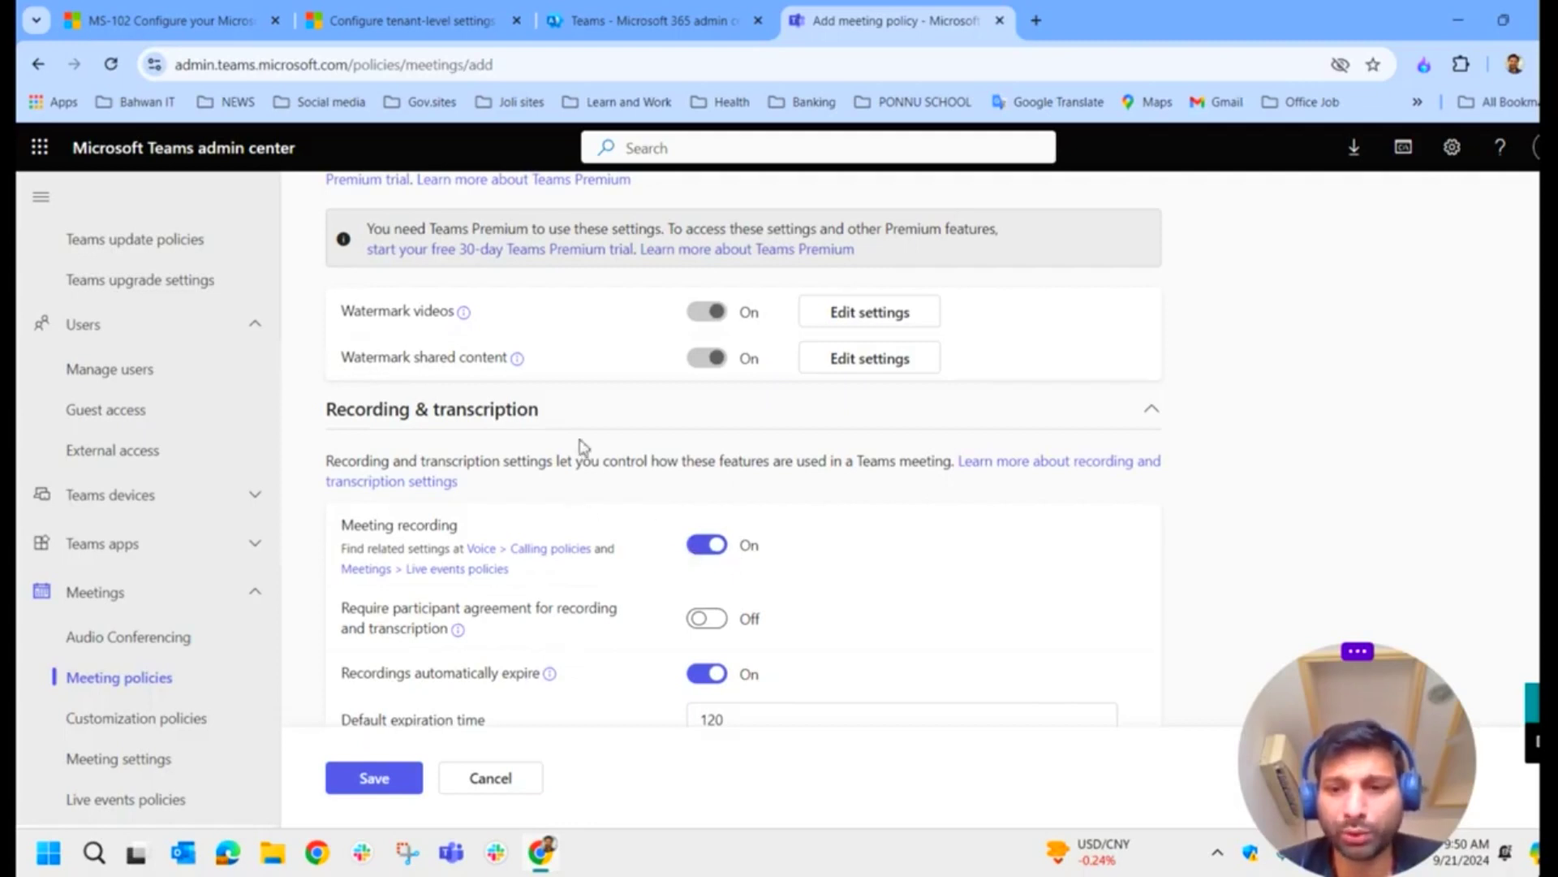
{"action": "scroll", "coordinate": [759, 571], "scroll_direction": "down", "scroll_amount": 3}
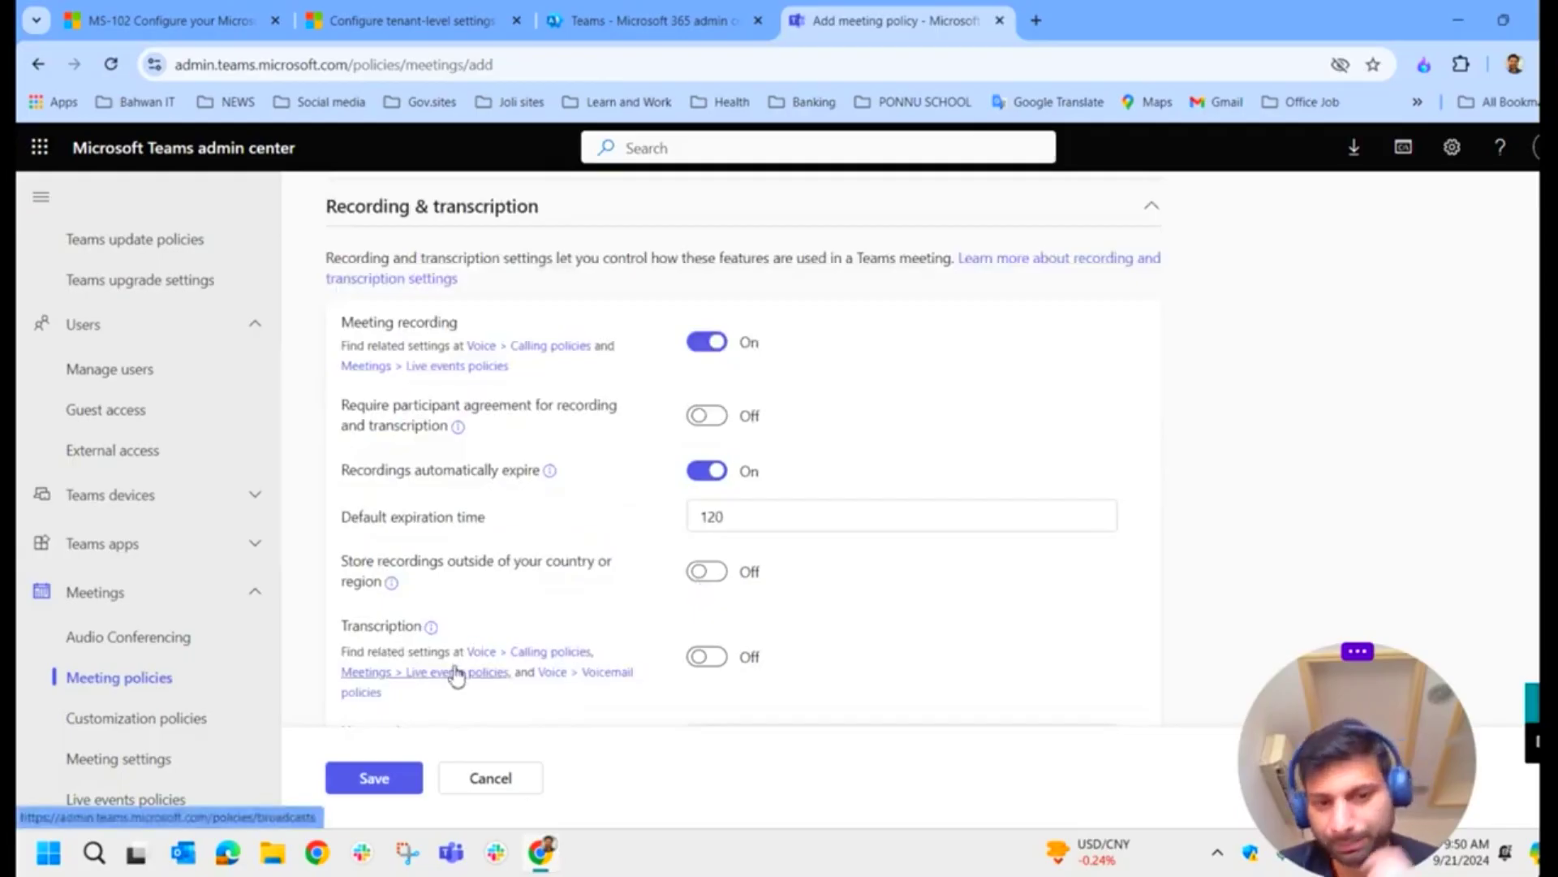
{"action": "left_click", "coordinate": [714, 659]}
Step: Cancel the draft without saving, returning to the Meeting policies list
{"action": "scroll", "coordinate": [792, 628], "scroll_direction": "down", "scroll_amount": 3}
{"action": "scroll", "coordinate": [791, 629], "scroll_direction": "down", "scroll_amount": 6}
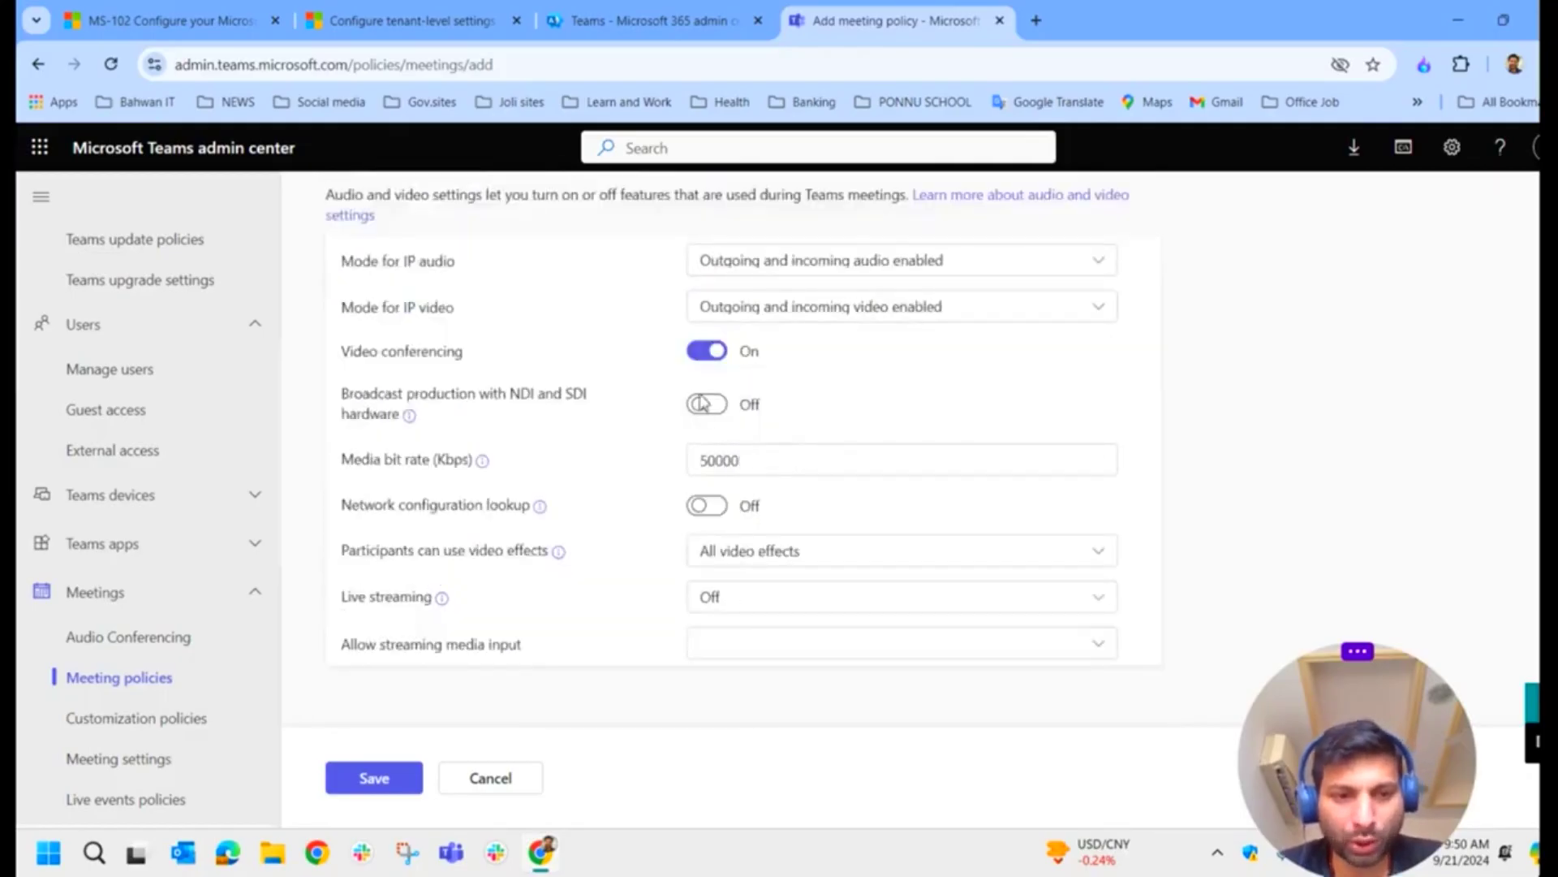
{"action": "left_click", "coordinate": [134, 688]}
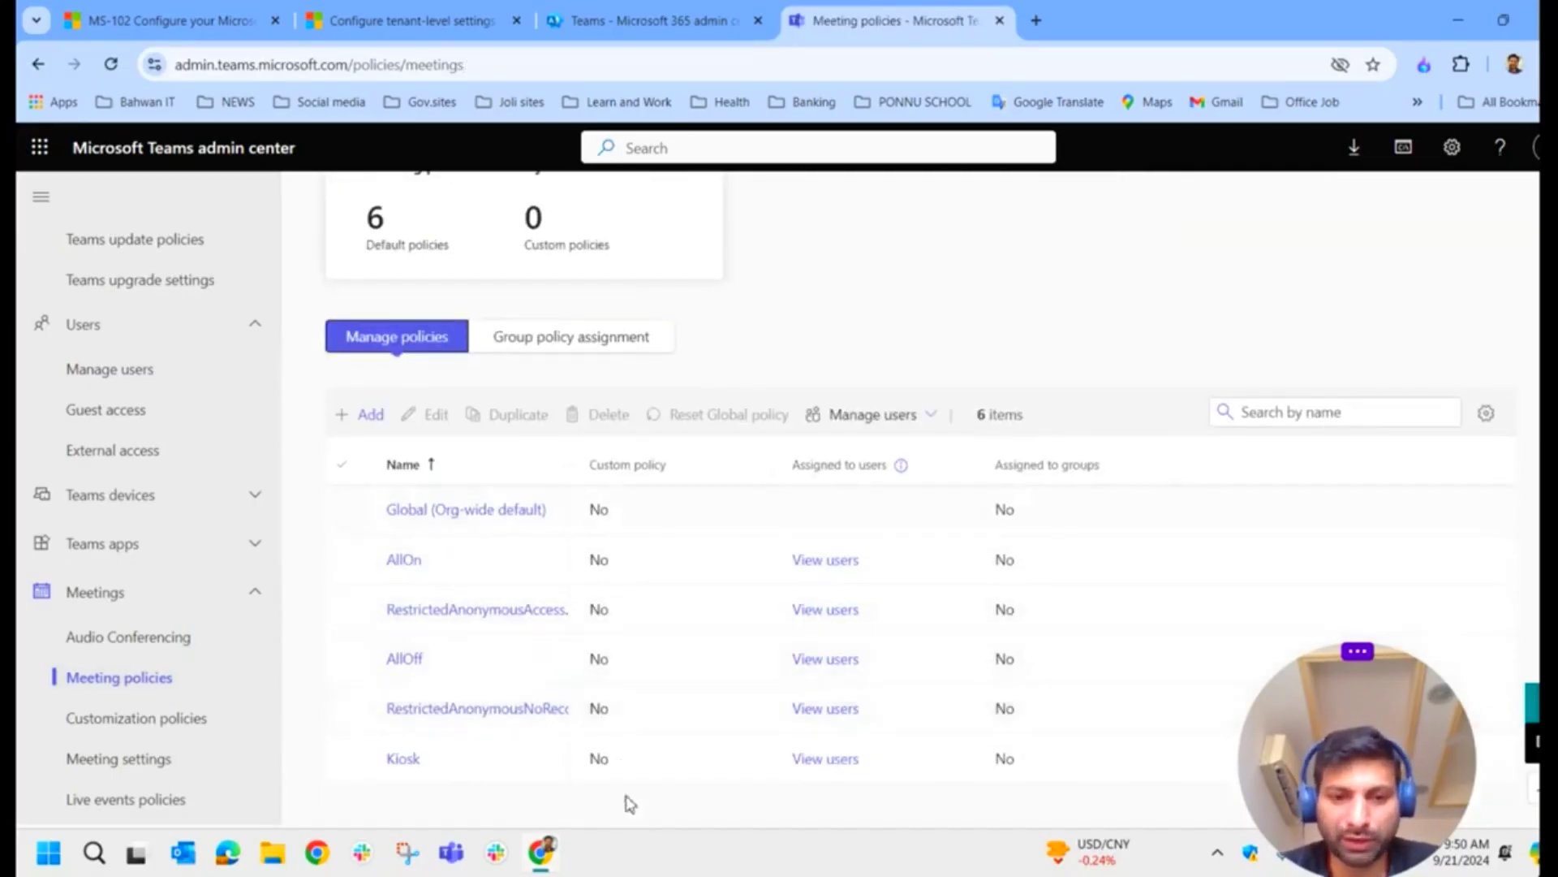
{"action": "scroll", "coordinate": [495, 585], "scroll_direction": "up", "scroll_amount": 3}
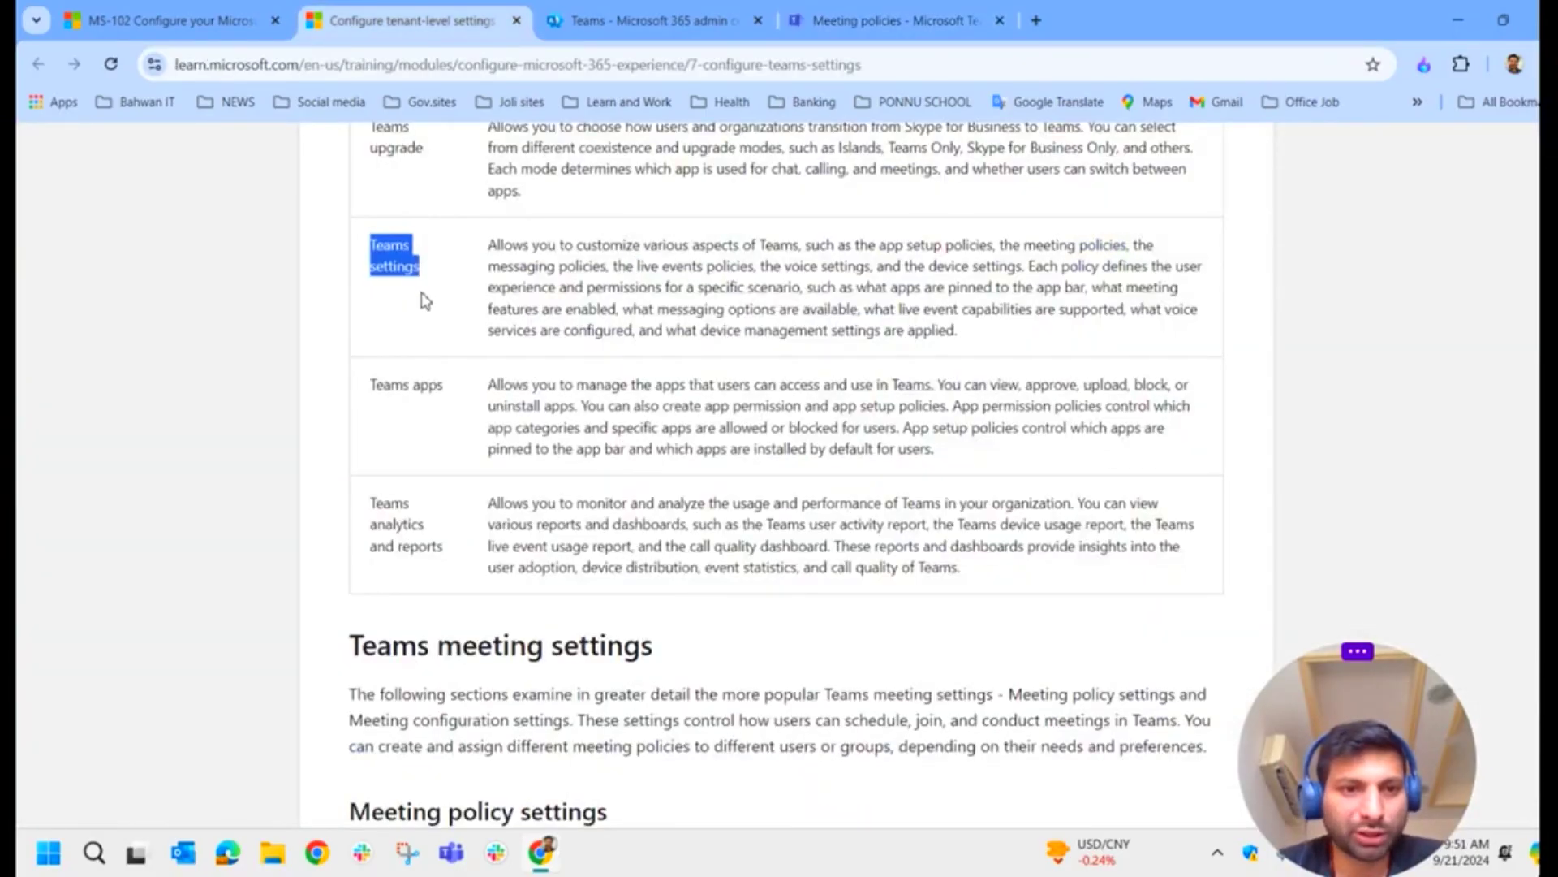
Step: Highlight the Teams apps and settings labels and the start of the Teams apps description, then return to Meeting policies
{"action": "left_click", "coordinate": [438, 289]}
{"action": "left_click_drag", "start_coordinate": [451, 386], "coordinate": [362, 394]}
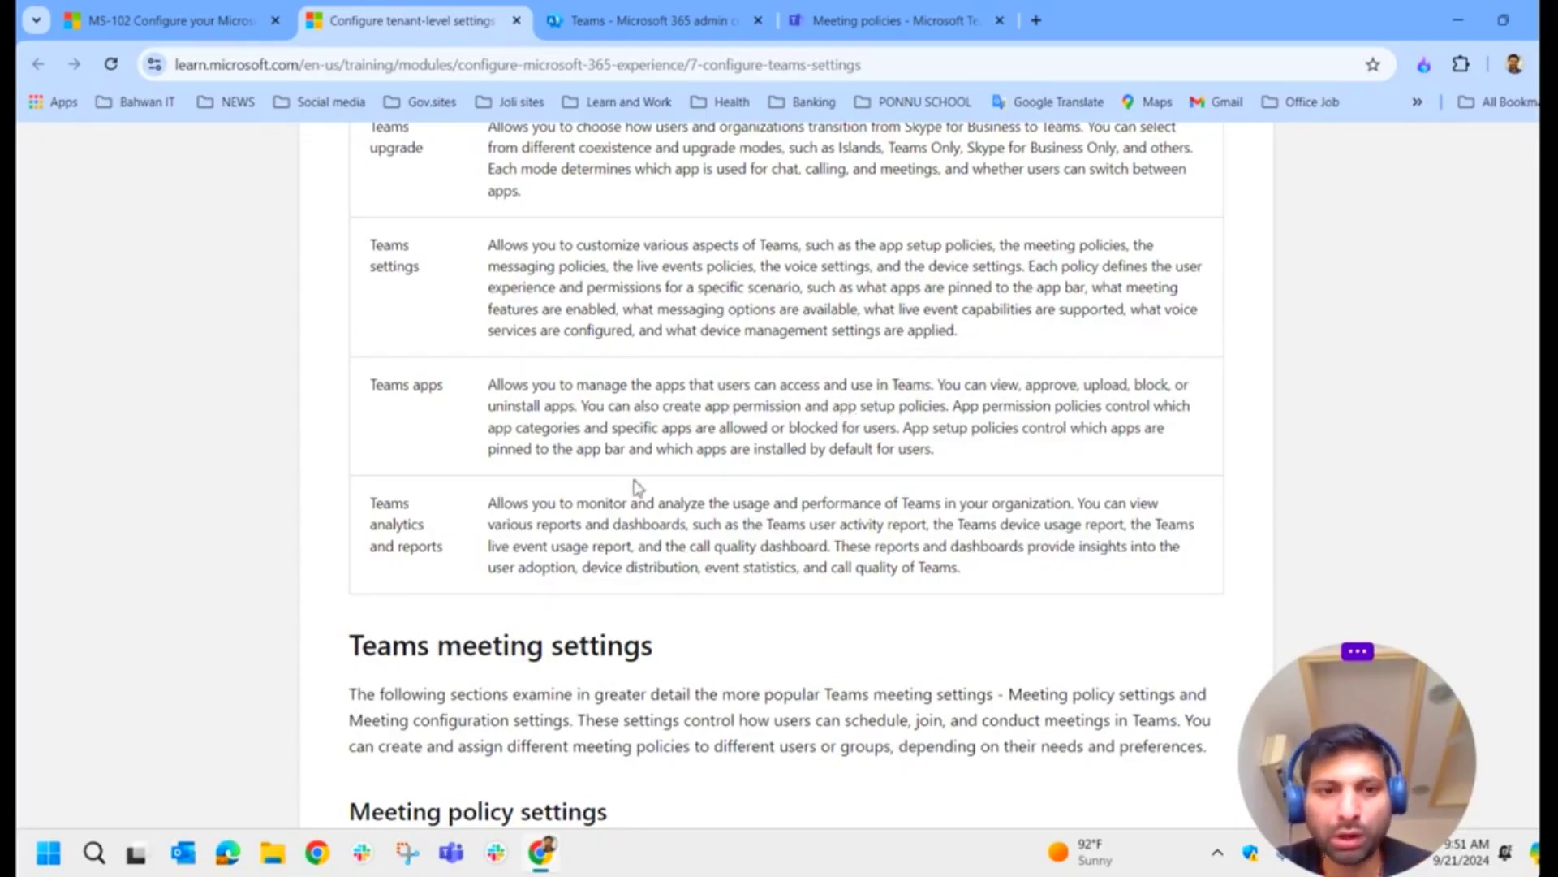
{"action": "left_click_drag", "start_coordinate": [580, 414], "coordinate": [484, 392]}
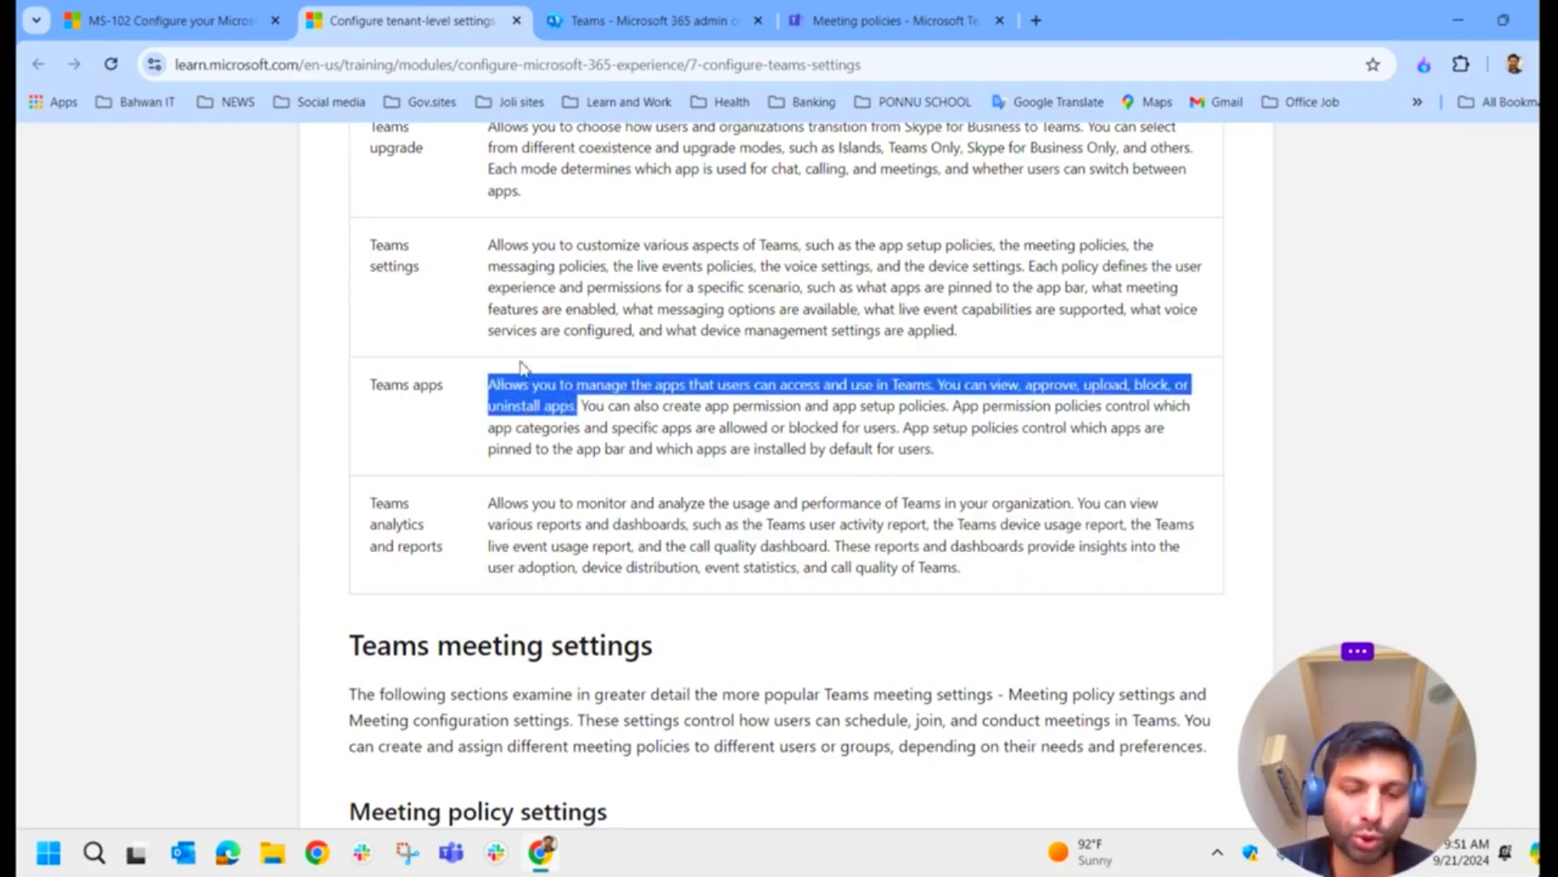
{"action": "left_click", "coordinate": [625, 18]}
{"action": "left_click", "coordinate": [880, 22]}
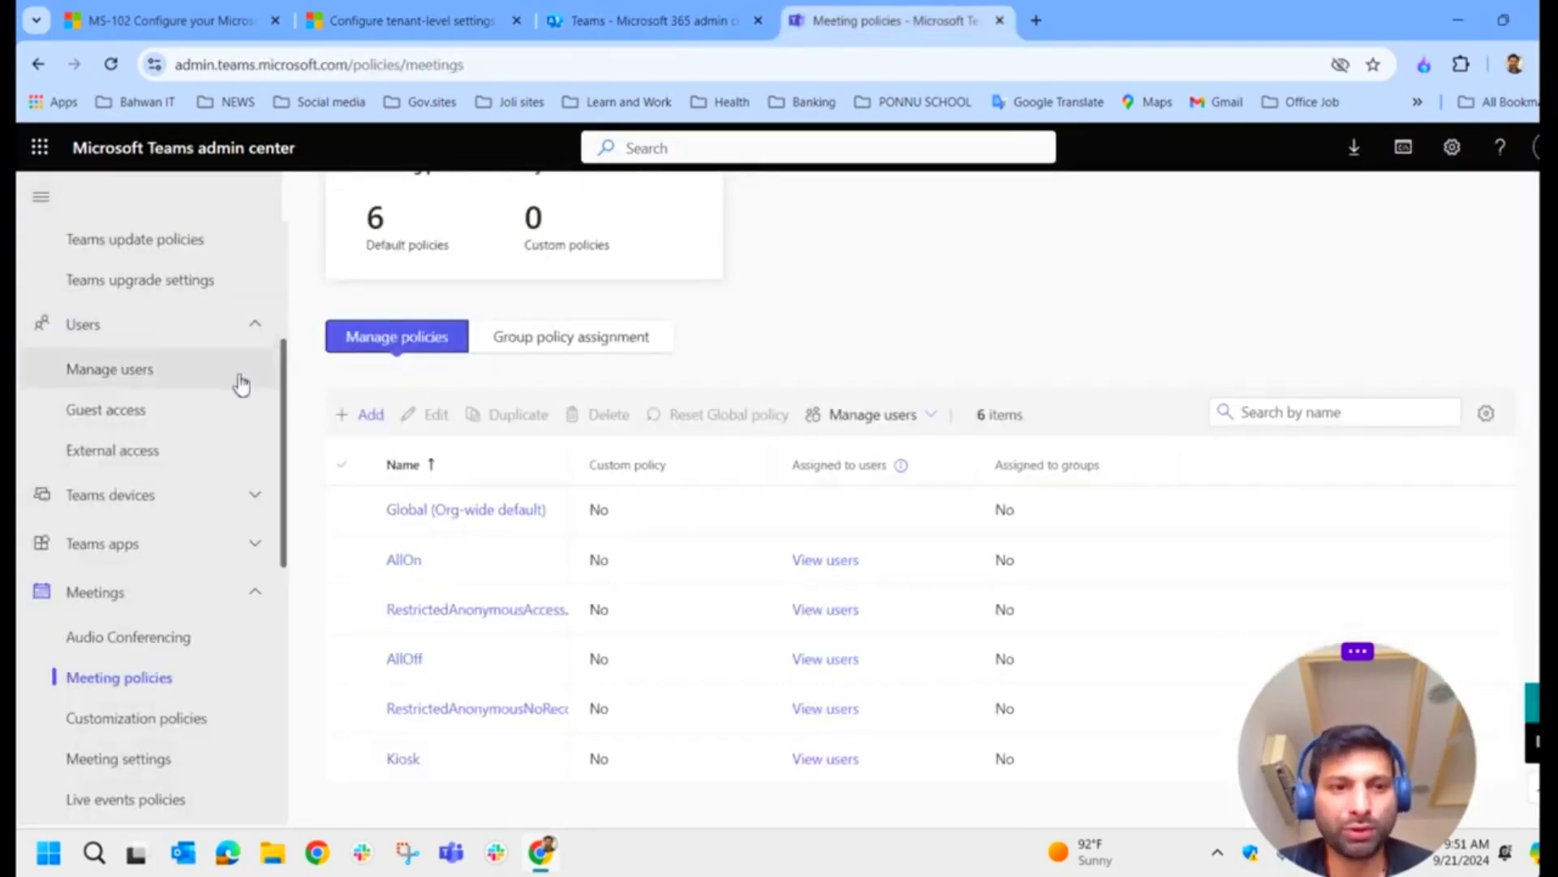
Step: Scroll through the Meeting policies page, glance at the Microsoft 365 admin home, and come back to Meeting policies
{"action": "scroll", "coordinate": [239, 377], "scroll_direction": "up", "scroll_amount": 3}
{"action": "scroll", "coordinate": [271, 529], "scroll_direction": "down", "scroll_amount": 6}
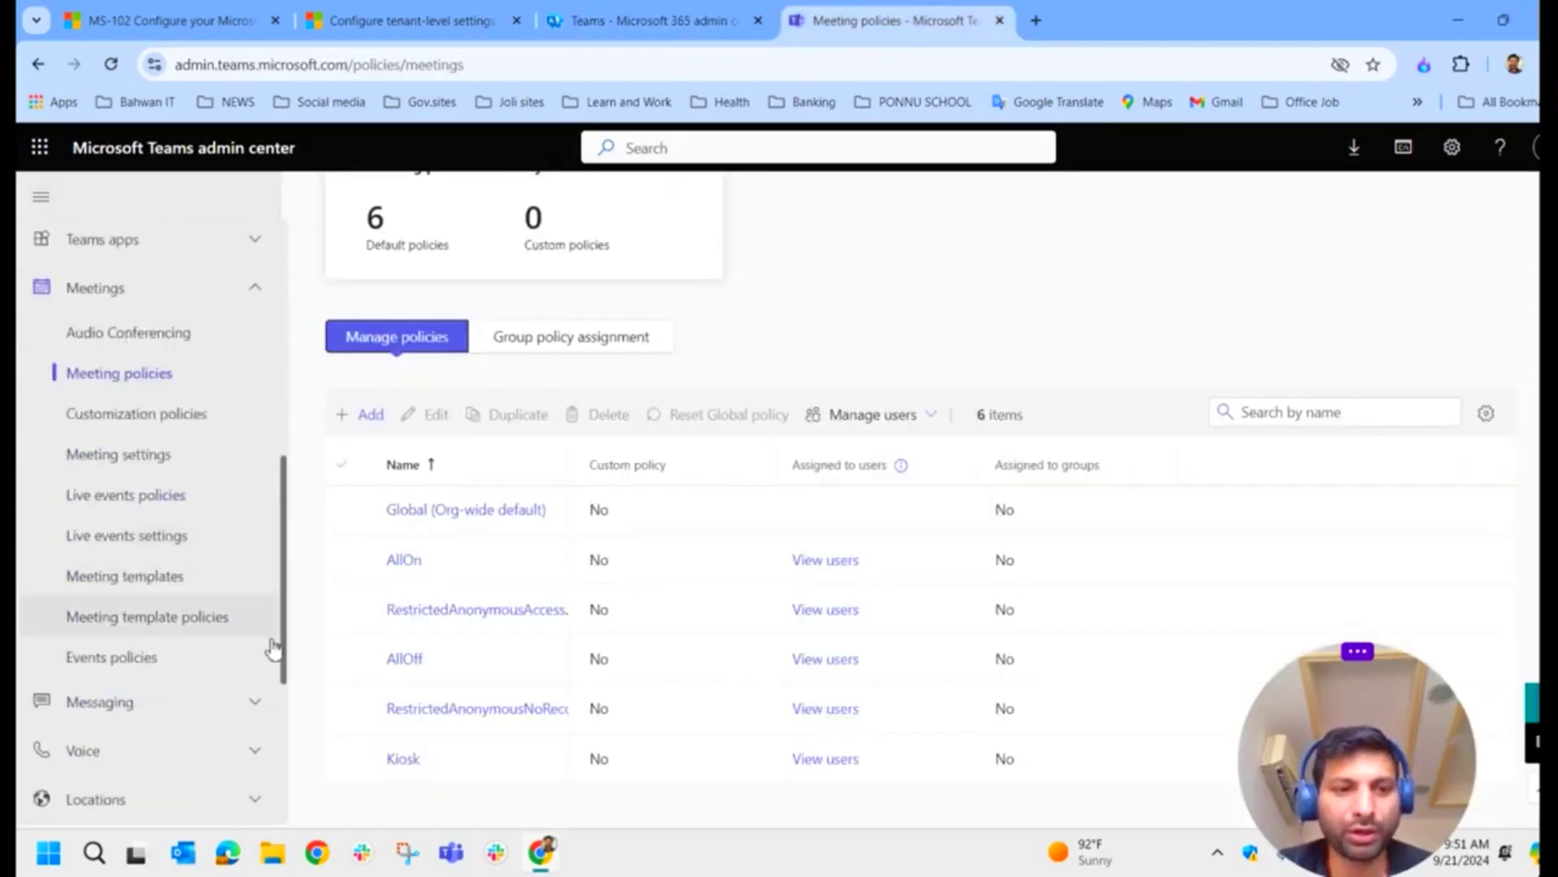
{"action": "scroll", "coordinate": [272, 648], "scroll_direction": "down", "scroll_amount": 2}
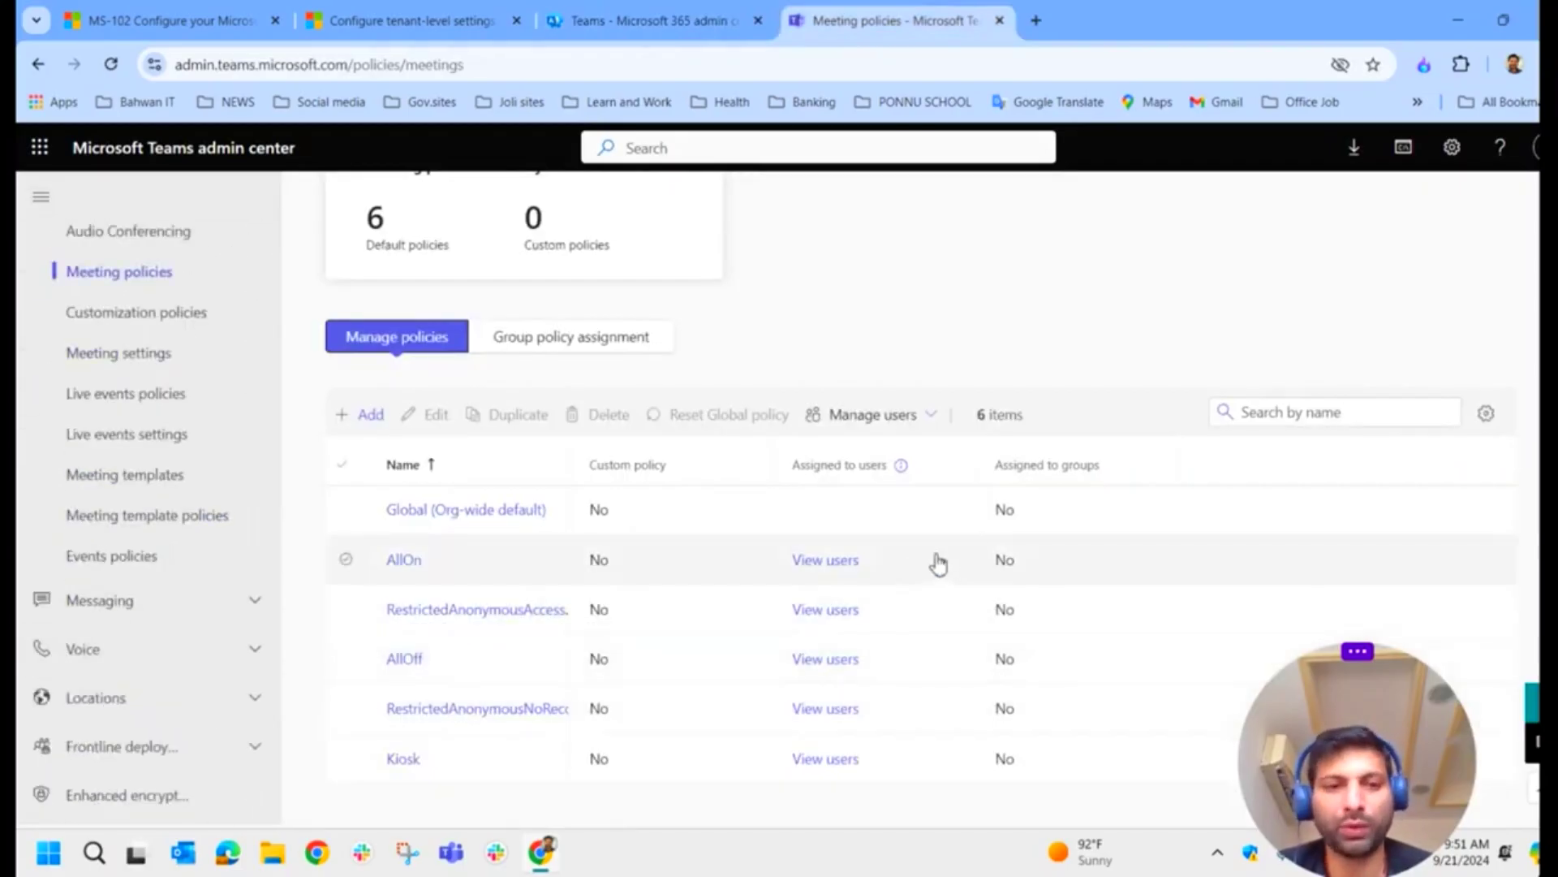
{"action": "scroll", "coordinate": [828, 386], "scroll_direction": "up", "scroll_amount": 4}
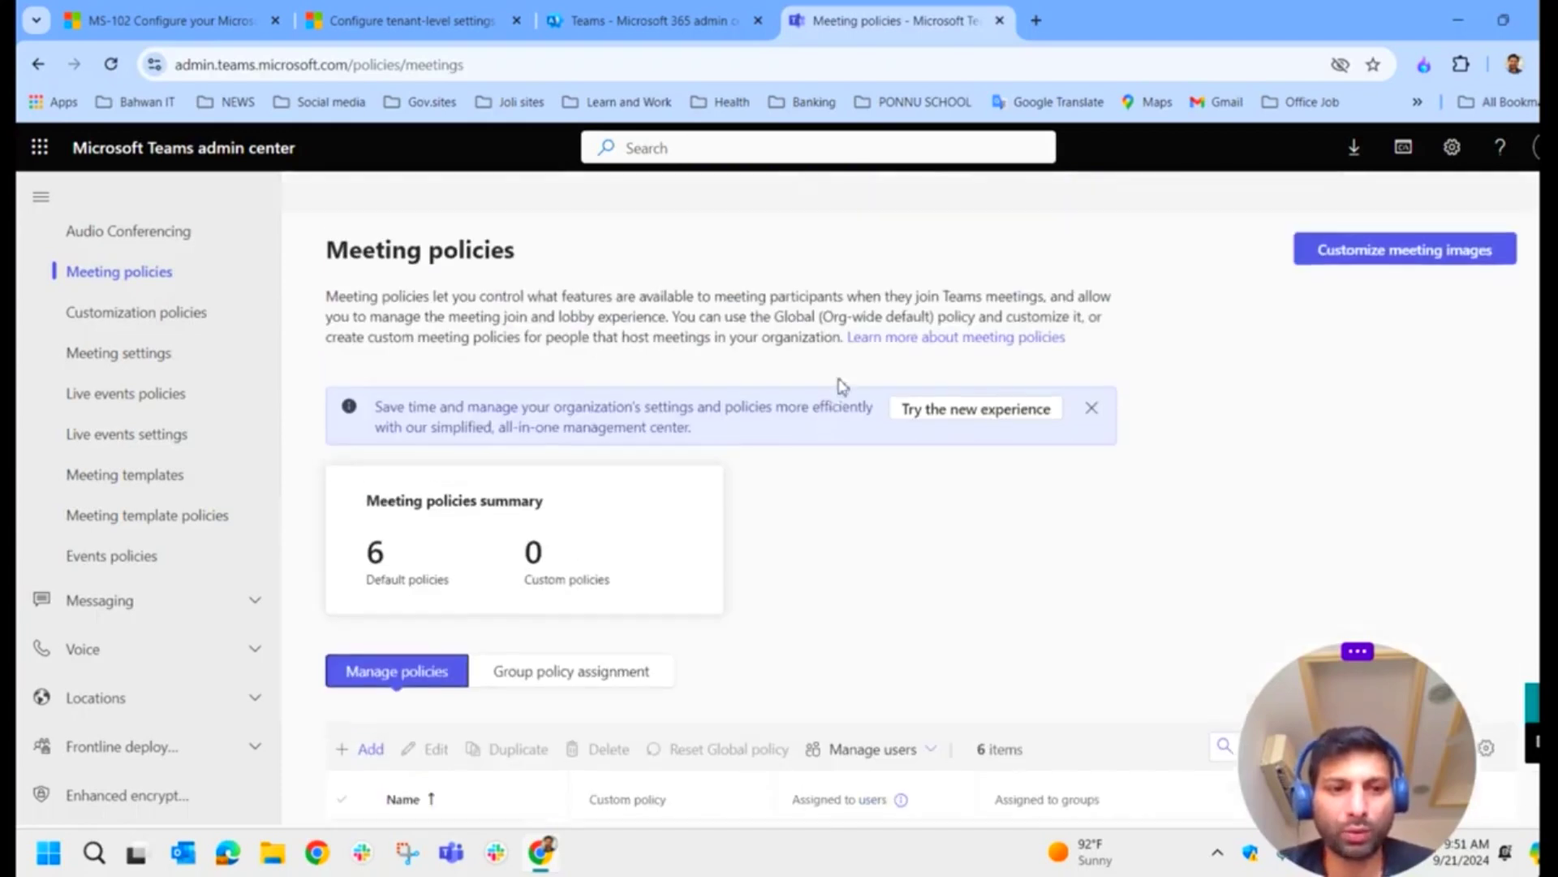
{"action": "scroll", "coordinate": [170, 422], "scroll_direction": "up", "scroll_amount": 12}
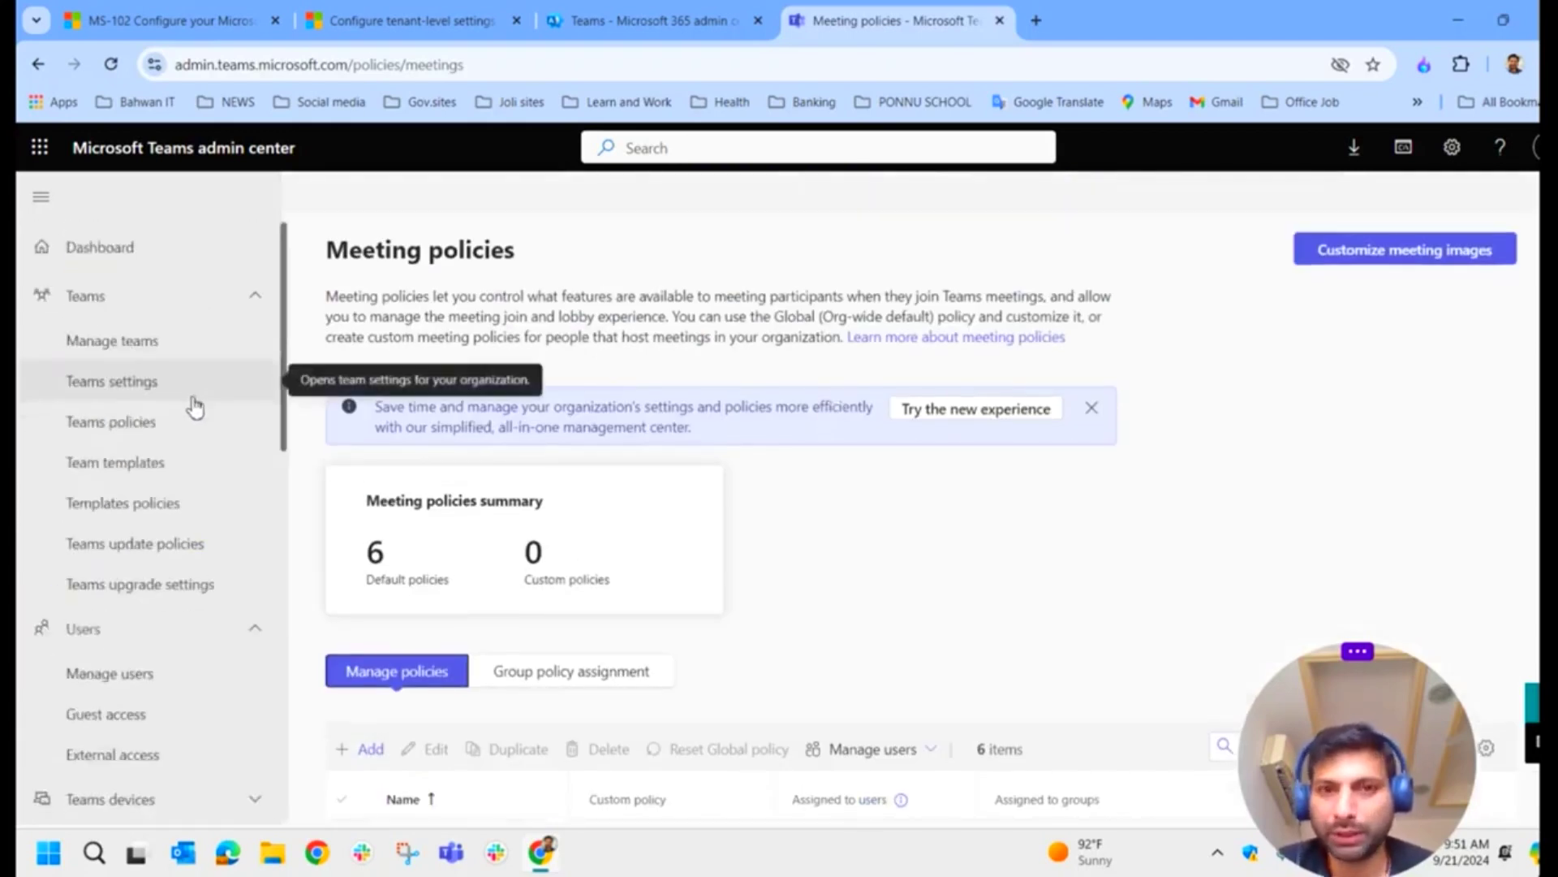
{"action": "left_click", "coordinate": [640, 11]}
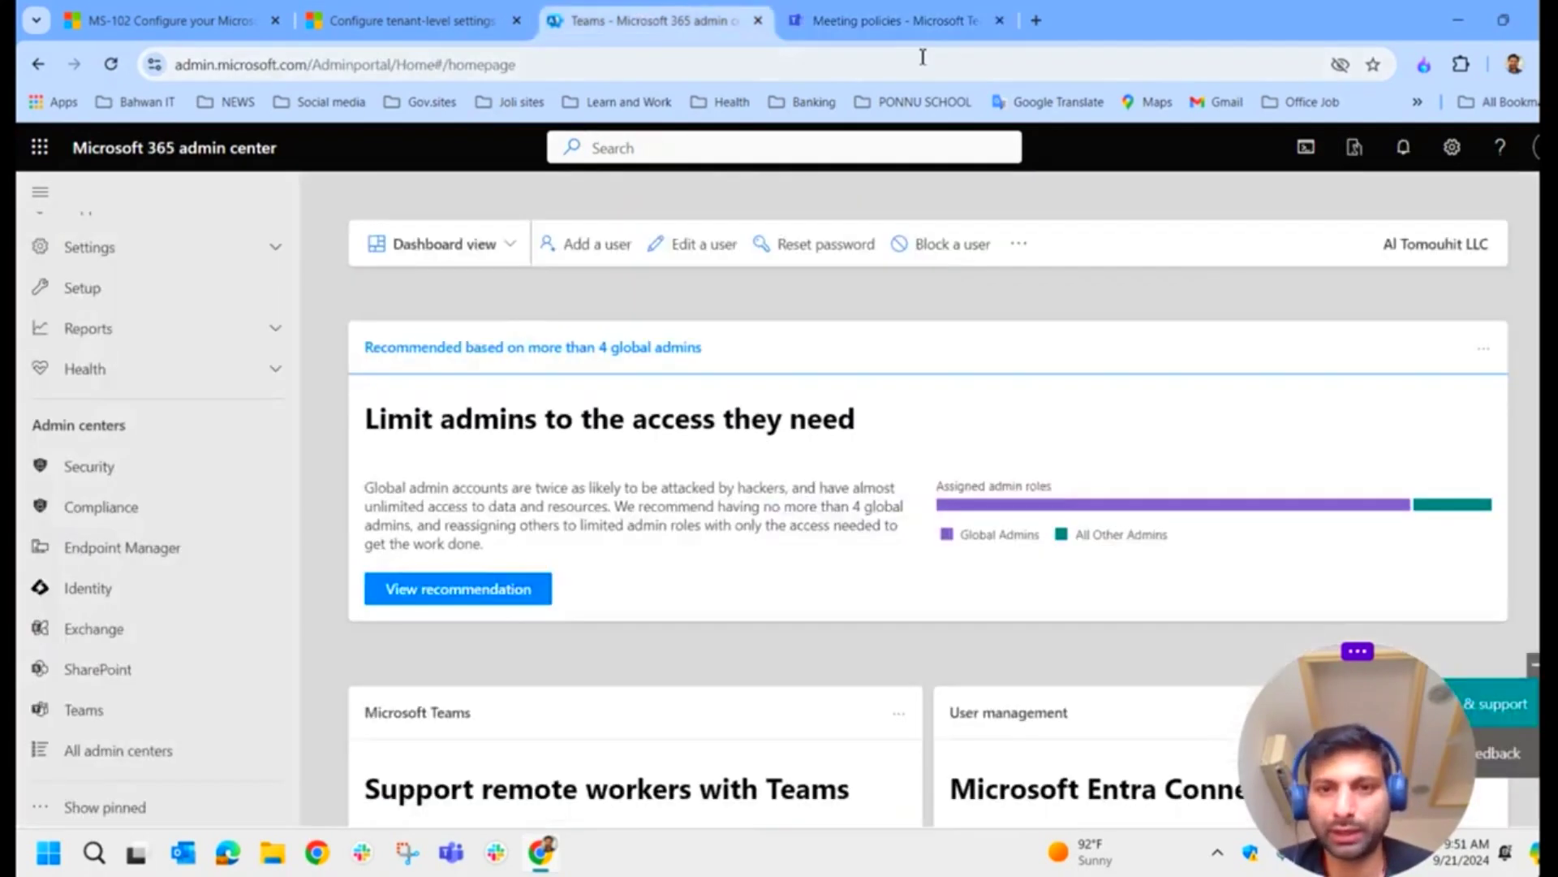
{"action": "left_click", "coordinate": [901, 20]}
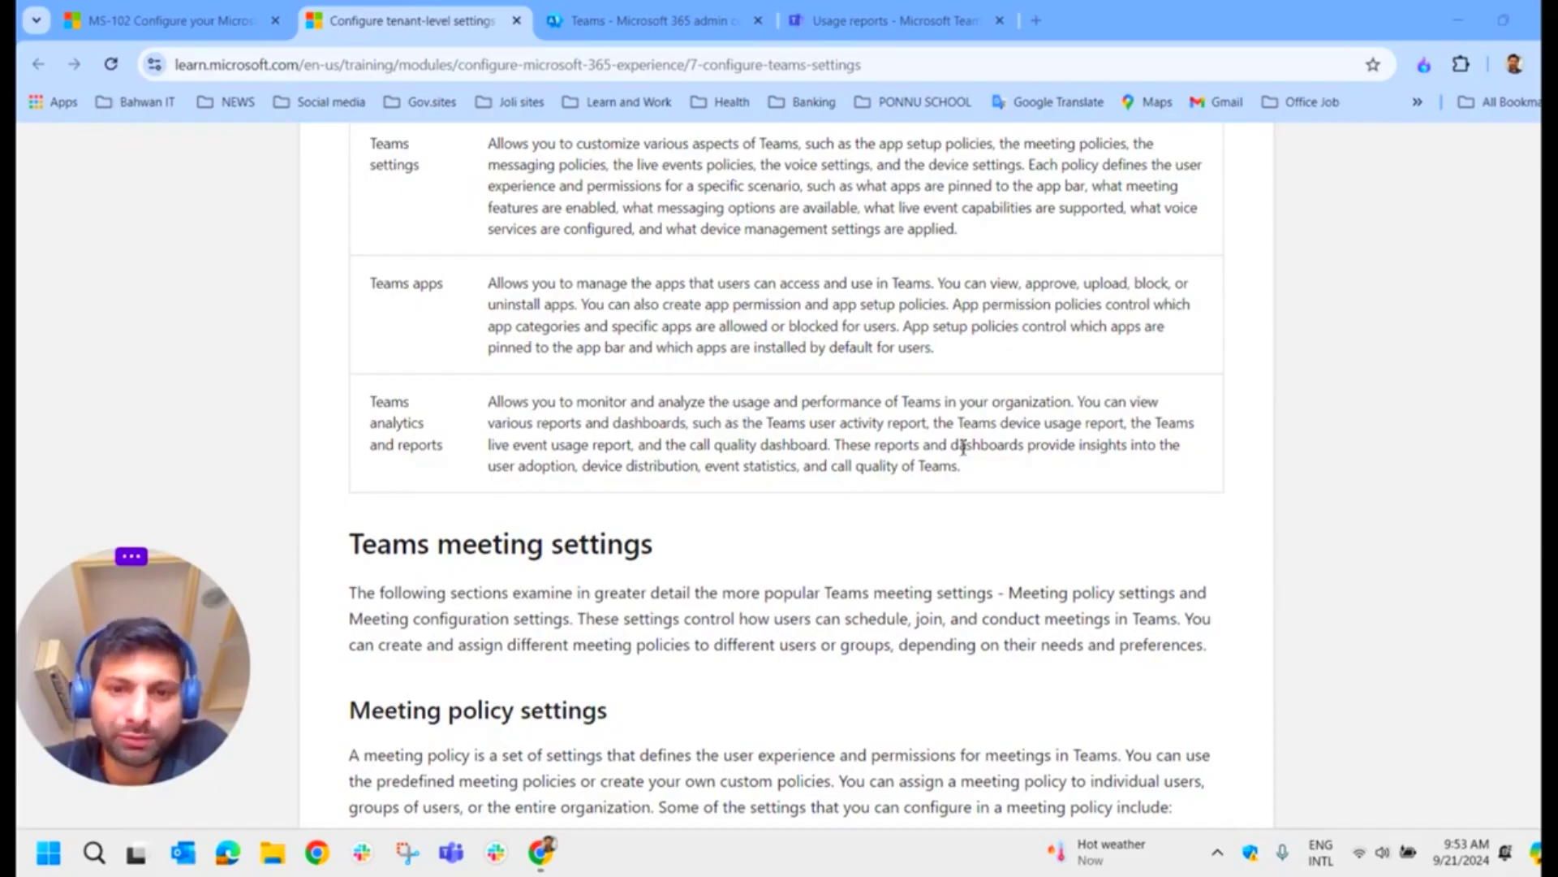
Step: Highlight the available Teams reports sentences through live event and call quality reports, then switch to Usage reports
{"action": "left_click_drag", "start_coordinate": [1078, 404], "coordinate": [1136, 432]}
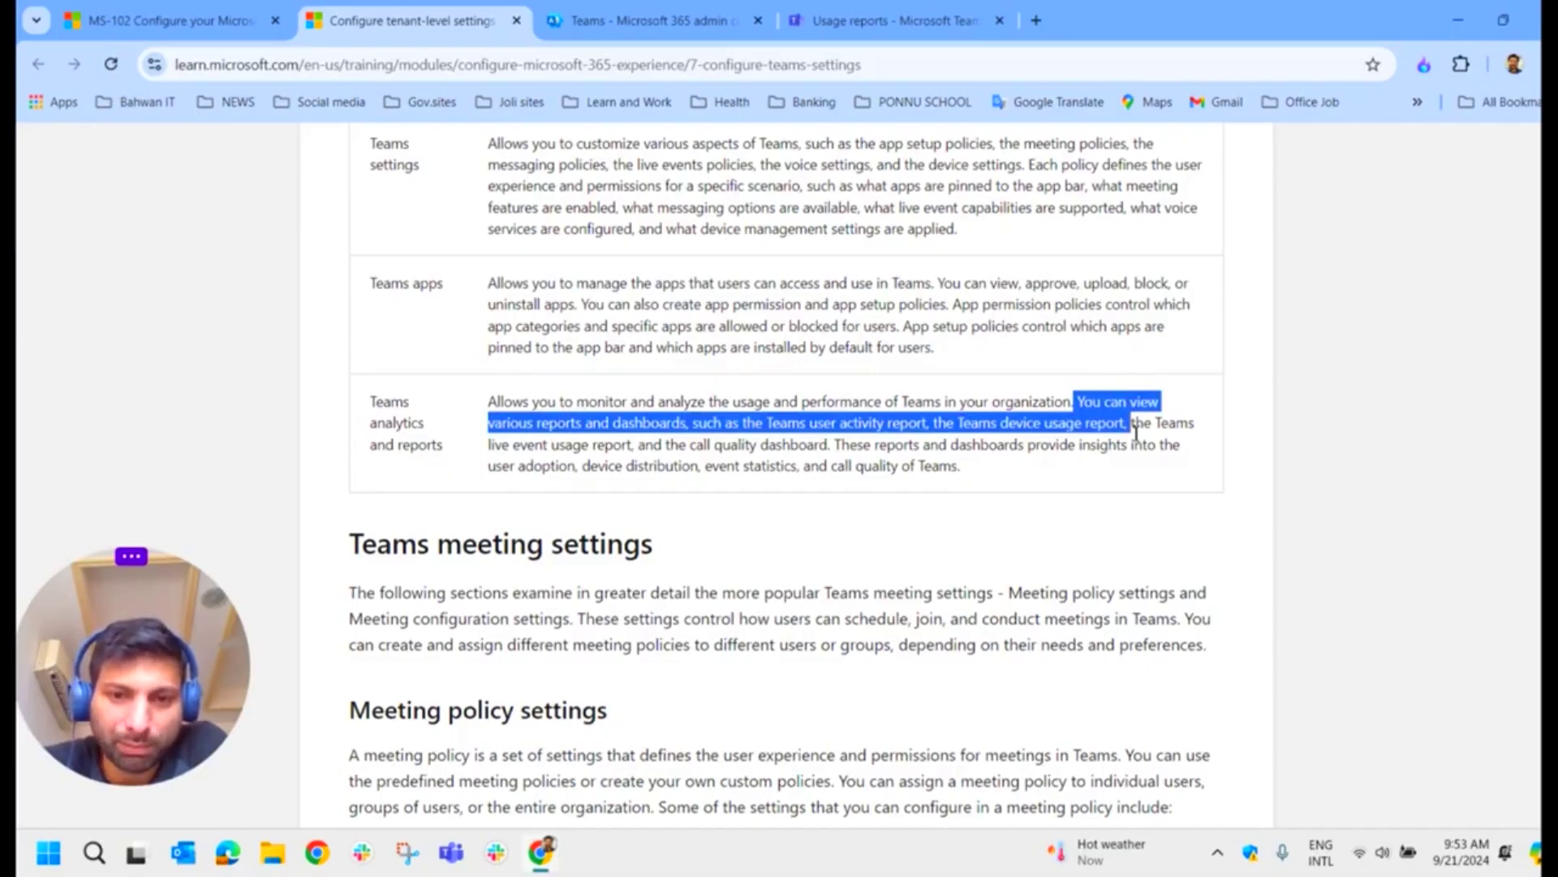
{"action": "left_click_drag", "start_coordinate": [1139, 442], "coordinate": [1155, 446]}
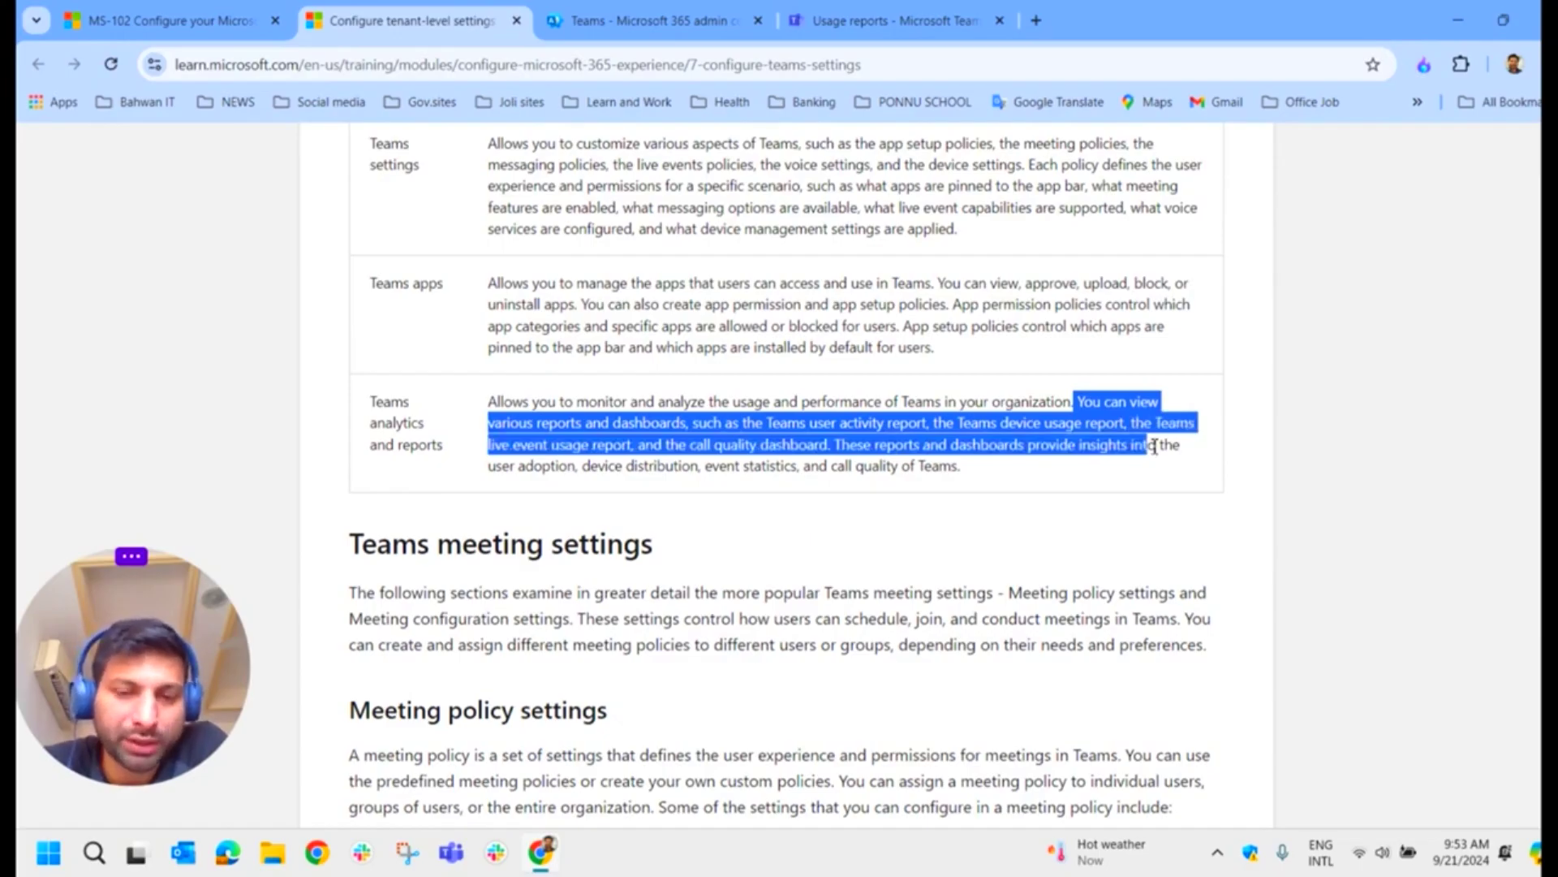
{"action": "left_click_drag", "start_coordinate": [1157, 448], "coordinate": [1163, 474]}
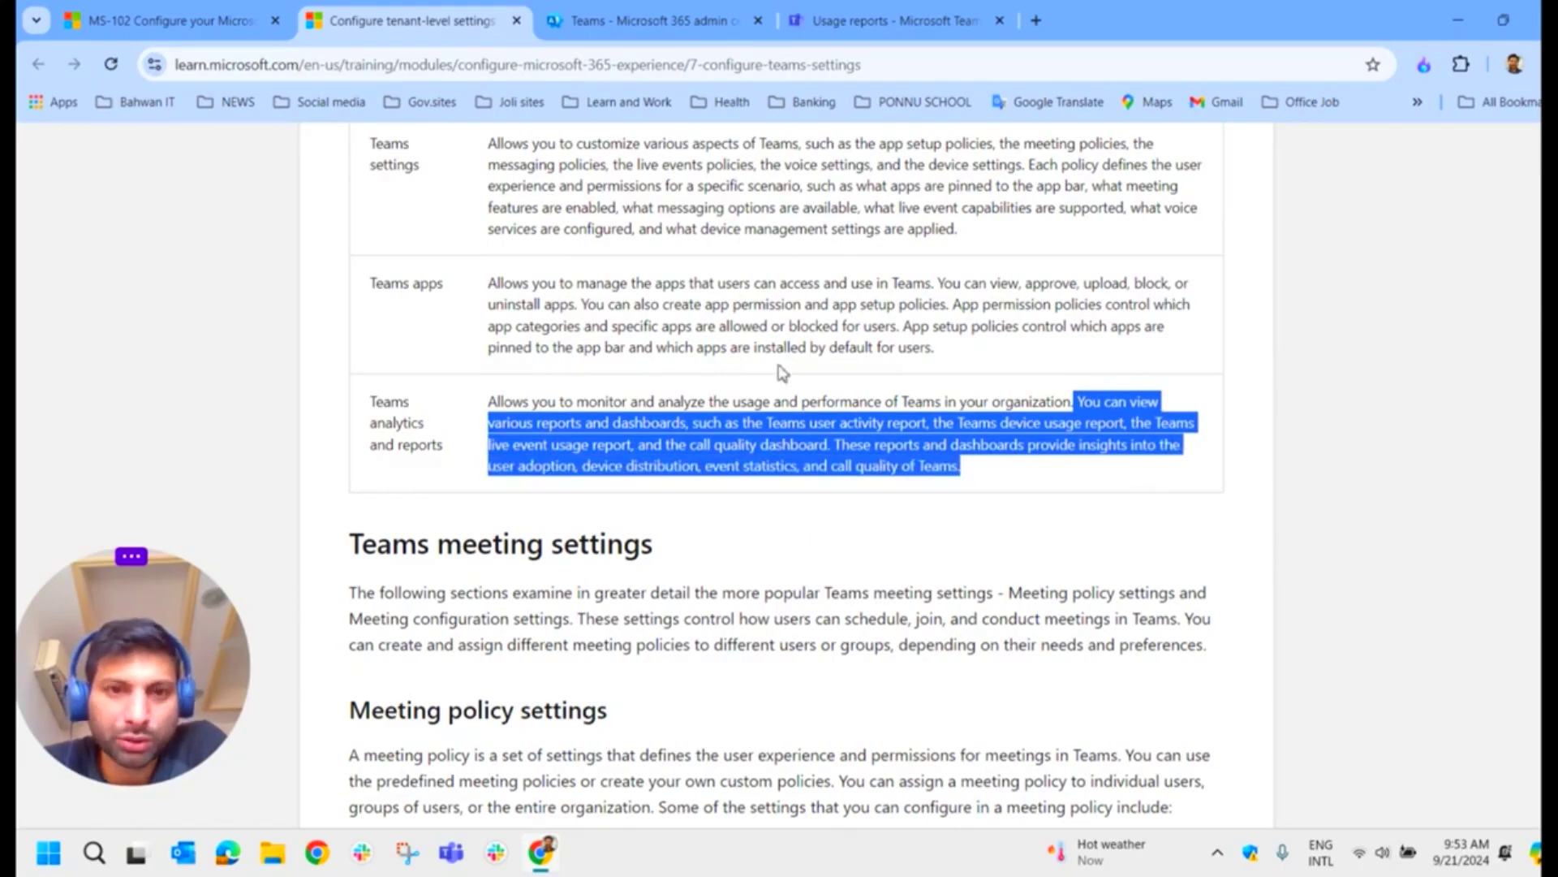
{"action": "left_click", "coordinate": [876, 17]}
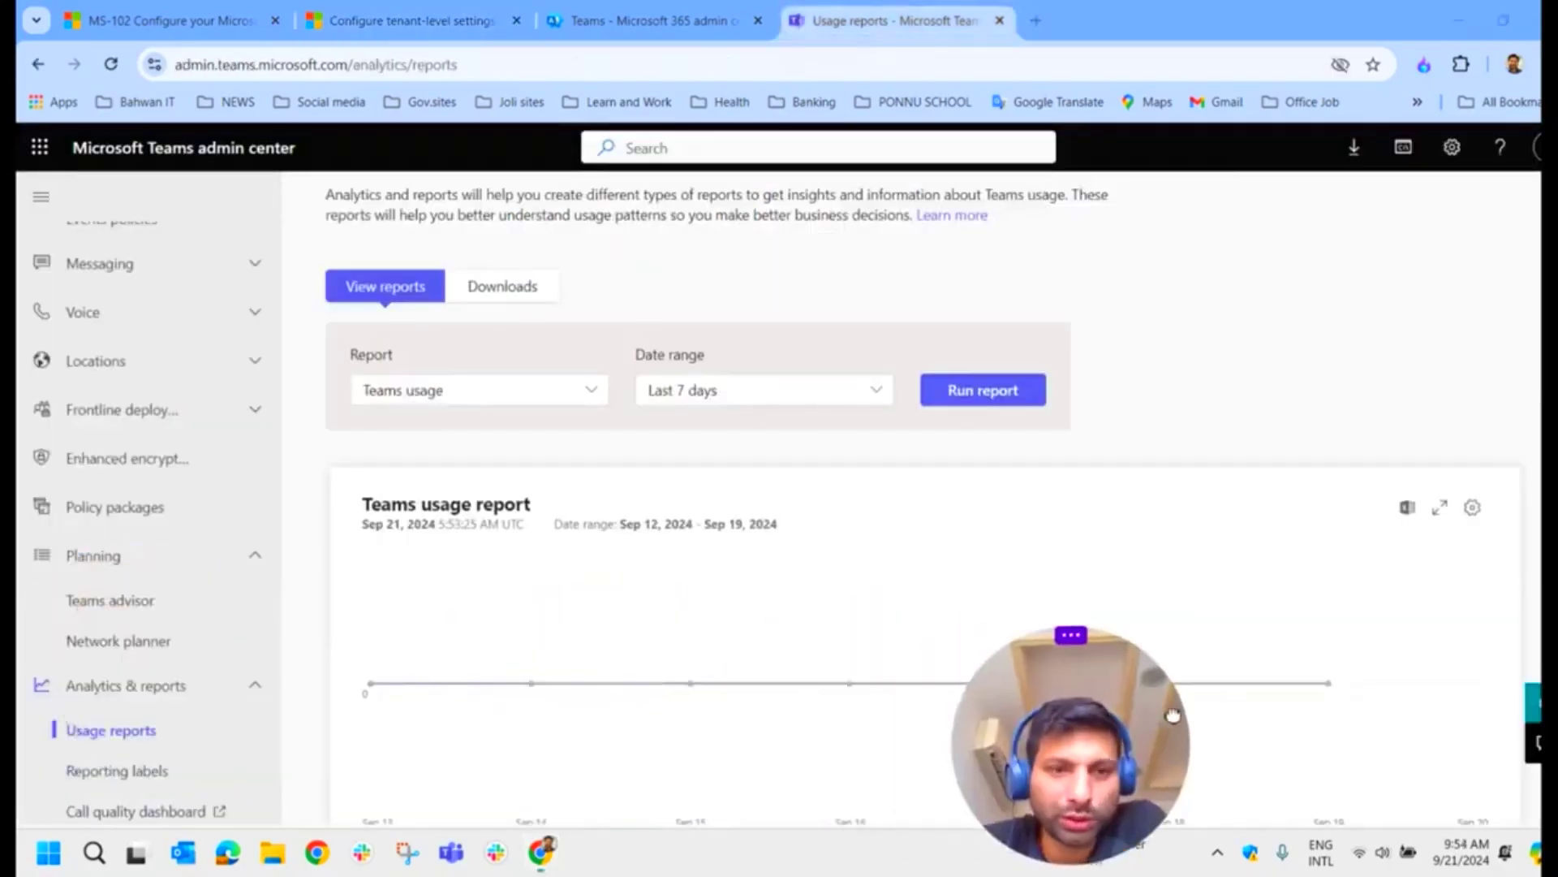
Step: Browse the Report type list, keep Teams usage, and scroll the all-zero Sep 12–19, 2024 usage report
{"action": "left_click_drag", "start_coordinate": [1173, 714], "coordinate": [1522, 668]}
{"action": "scroll", "coordinate": [122, 325], "scroll_direction": "up", "scroll_amount": 5}
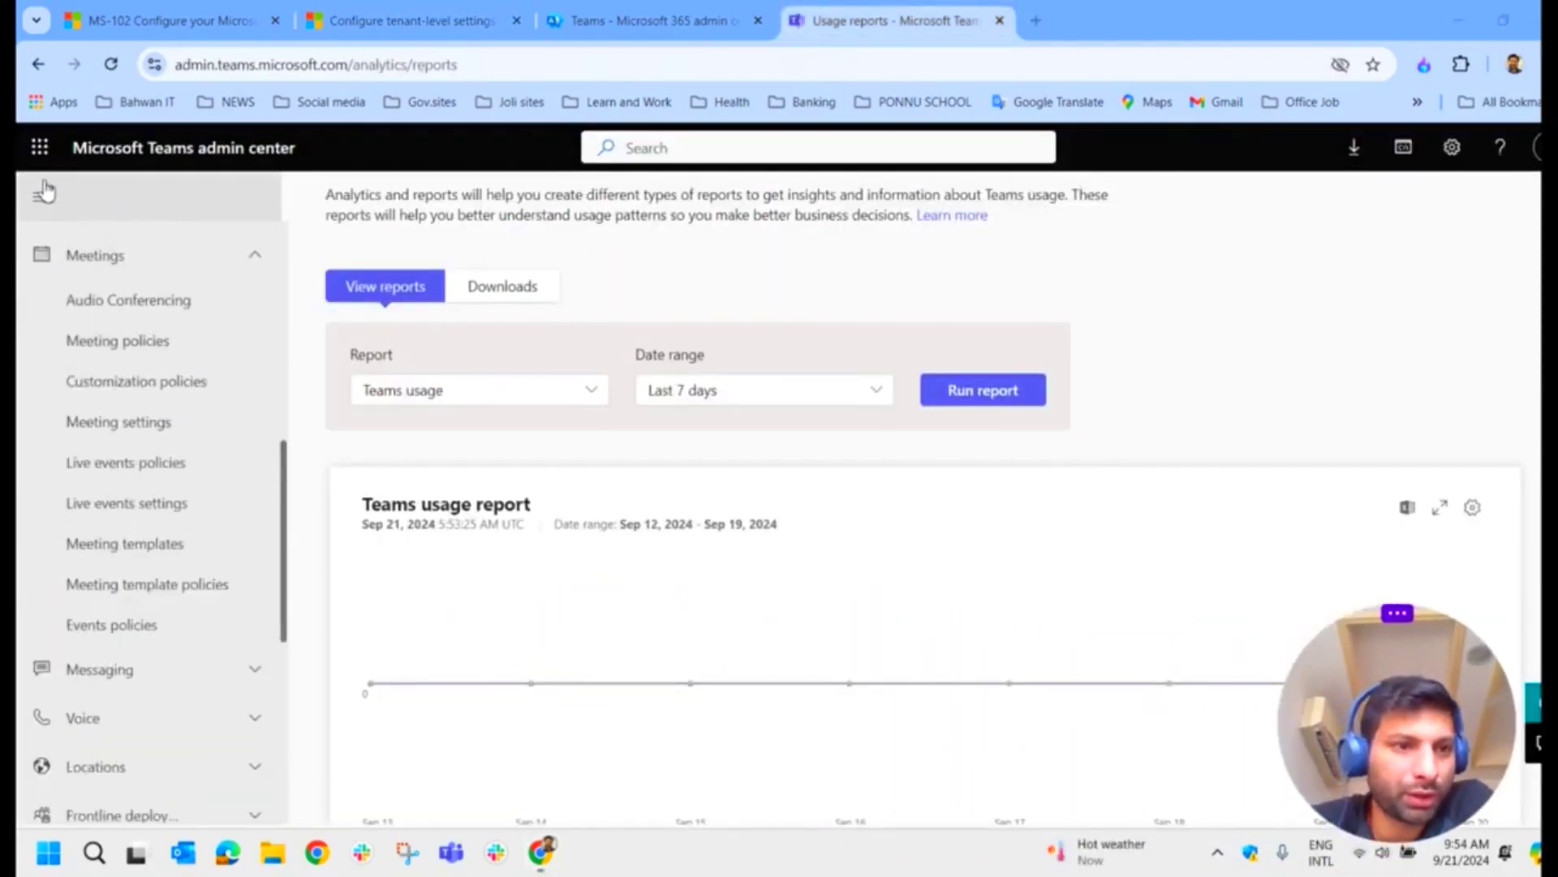
{"action": "scroll", "coordinate": [195, 378], "scroll_direction": "down", "scroll_amount": 6}
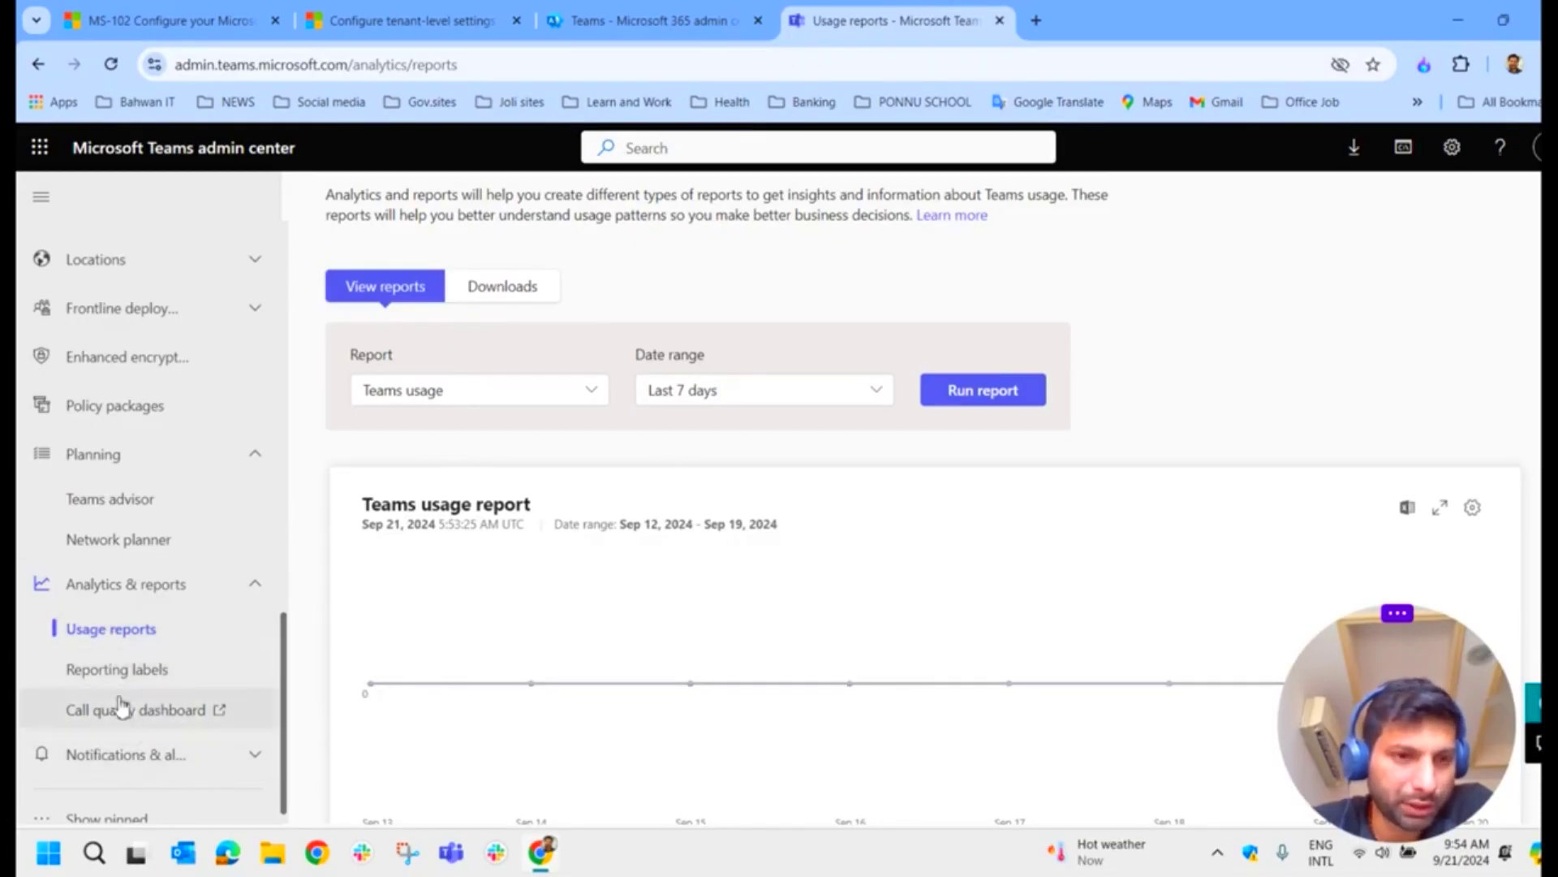
{"action": "scroll", "coordinate": [476, 417], "scroll_direction": "up", "scroll_amount": 1}
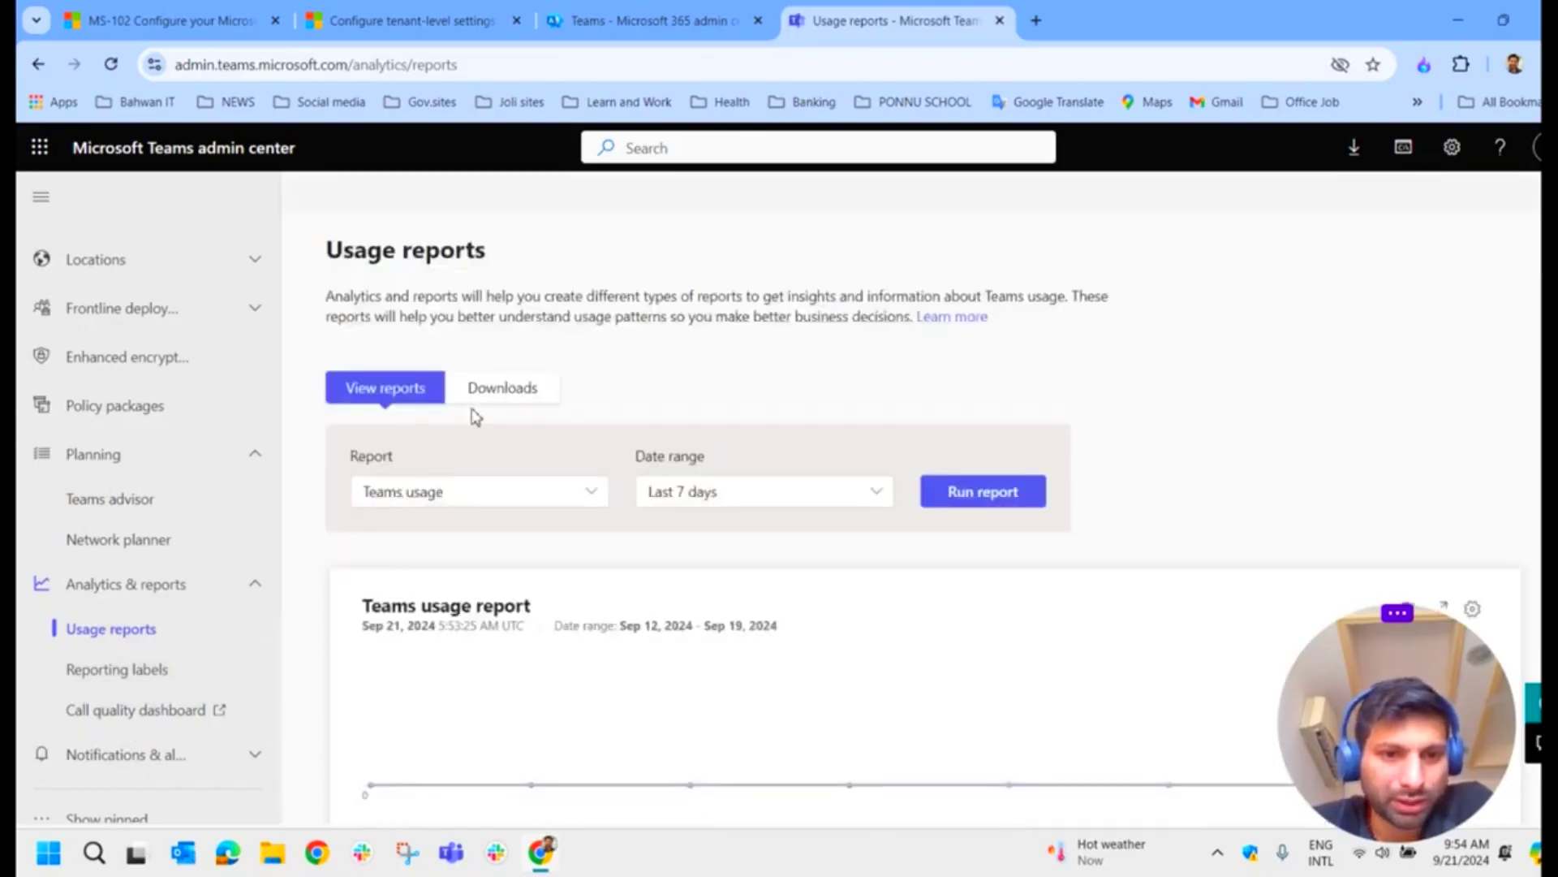
{"action": "left_click", "coordinate": [543, 504]}
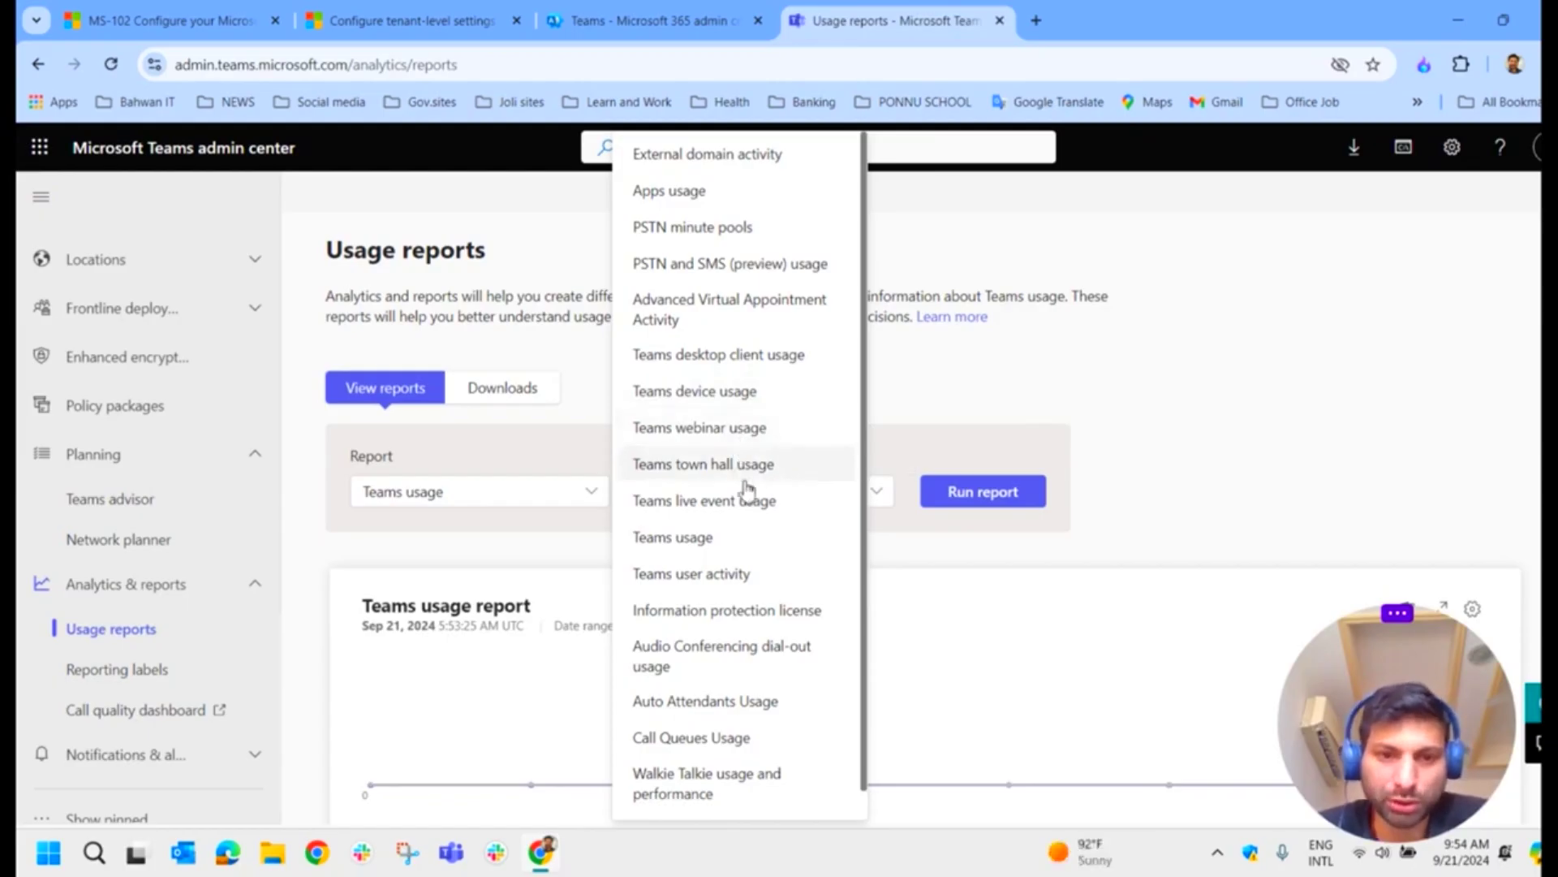
{"action": "scroll", "coordinate": [784, 470], "scroll_direction": "down", "scroll_amount": 1}
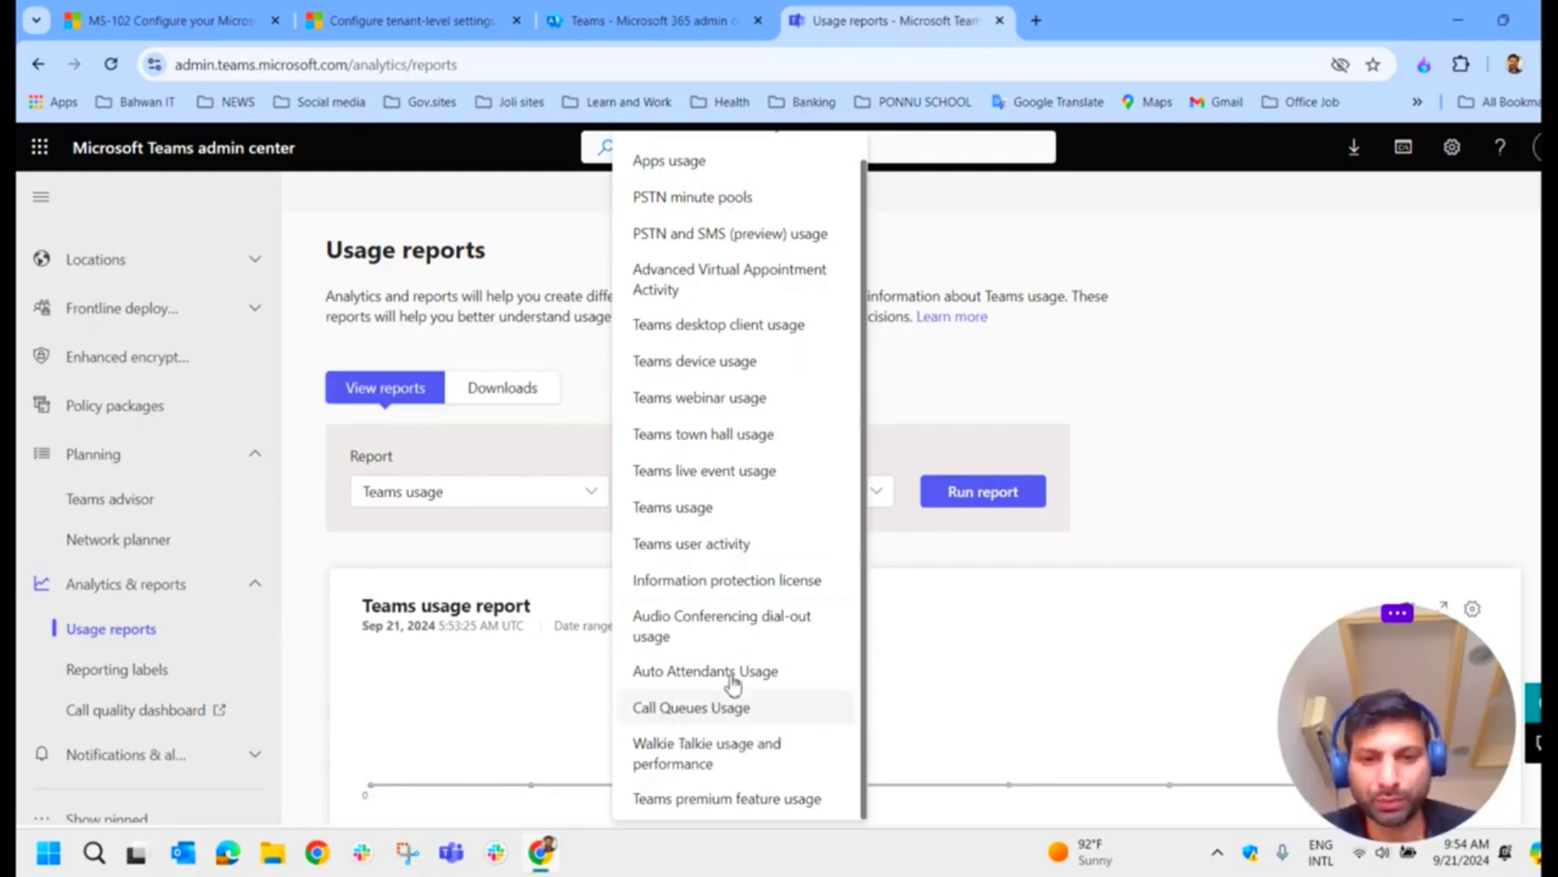
{"action": "left_click", "coordinate": [1207, 373]}
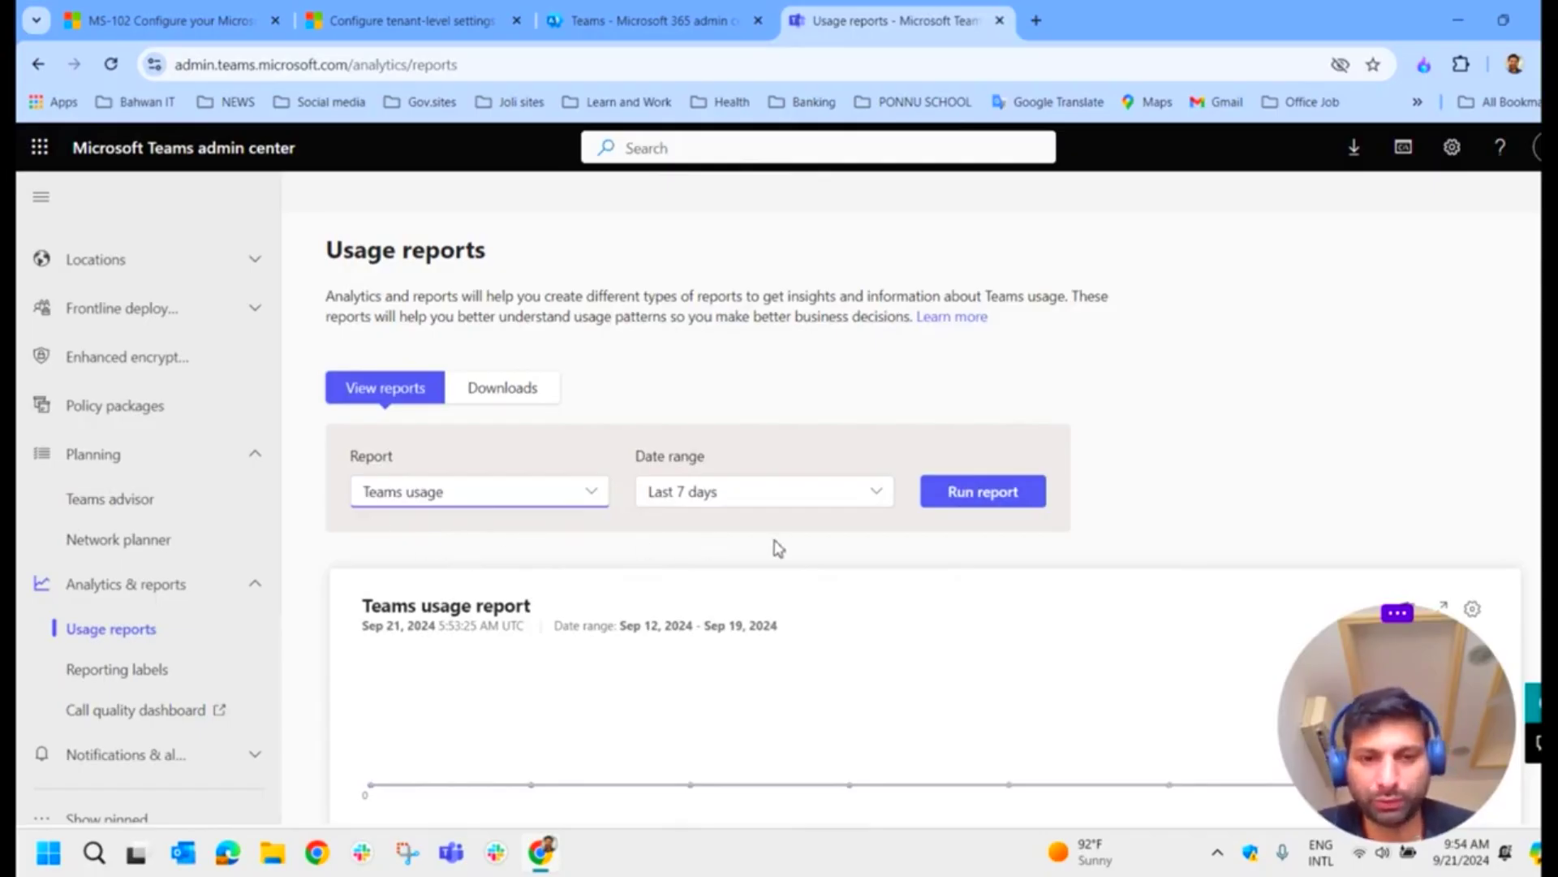
{"action": "scroll", "coordinate": [772, 546], "scroll_direction": "down", "scroll_amount": 2}
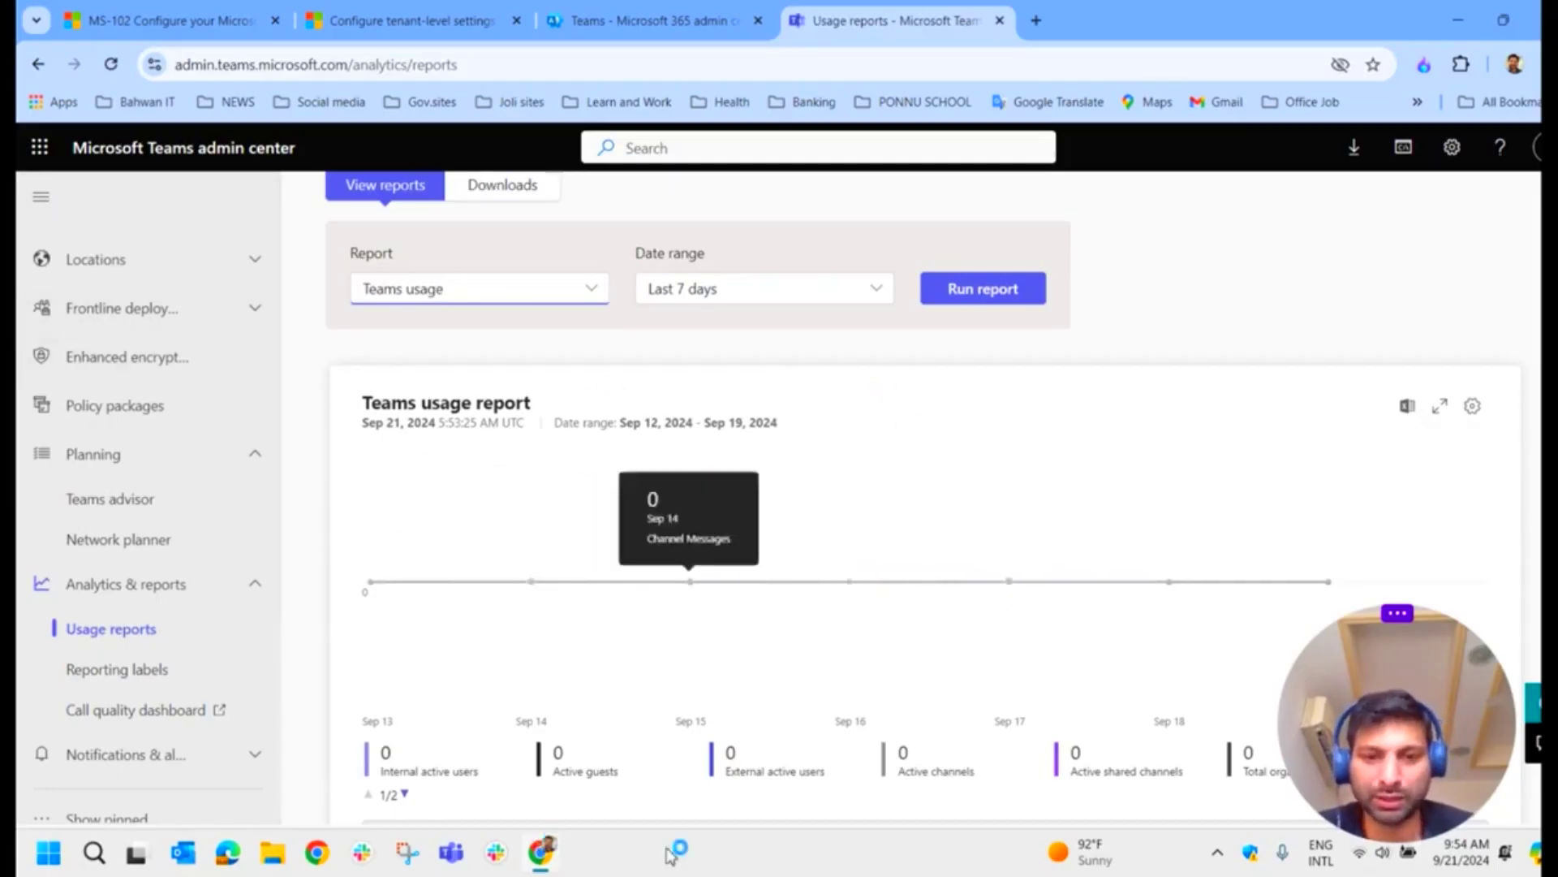
{"action": "scroll", "coordinate": [774, 734], "scroll_direction": "up", "scroll_amount": 1}
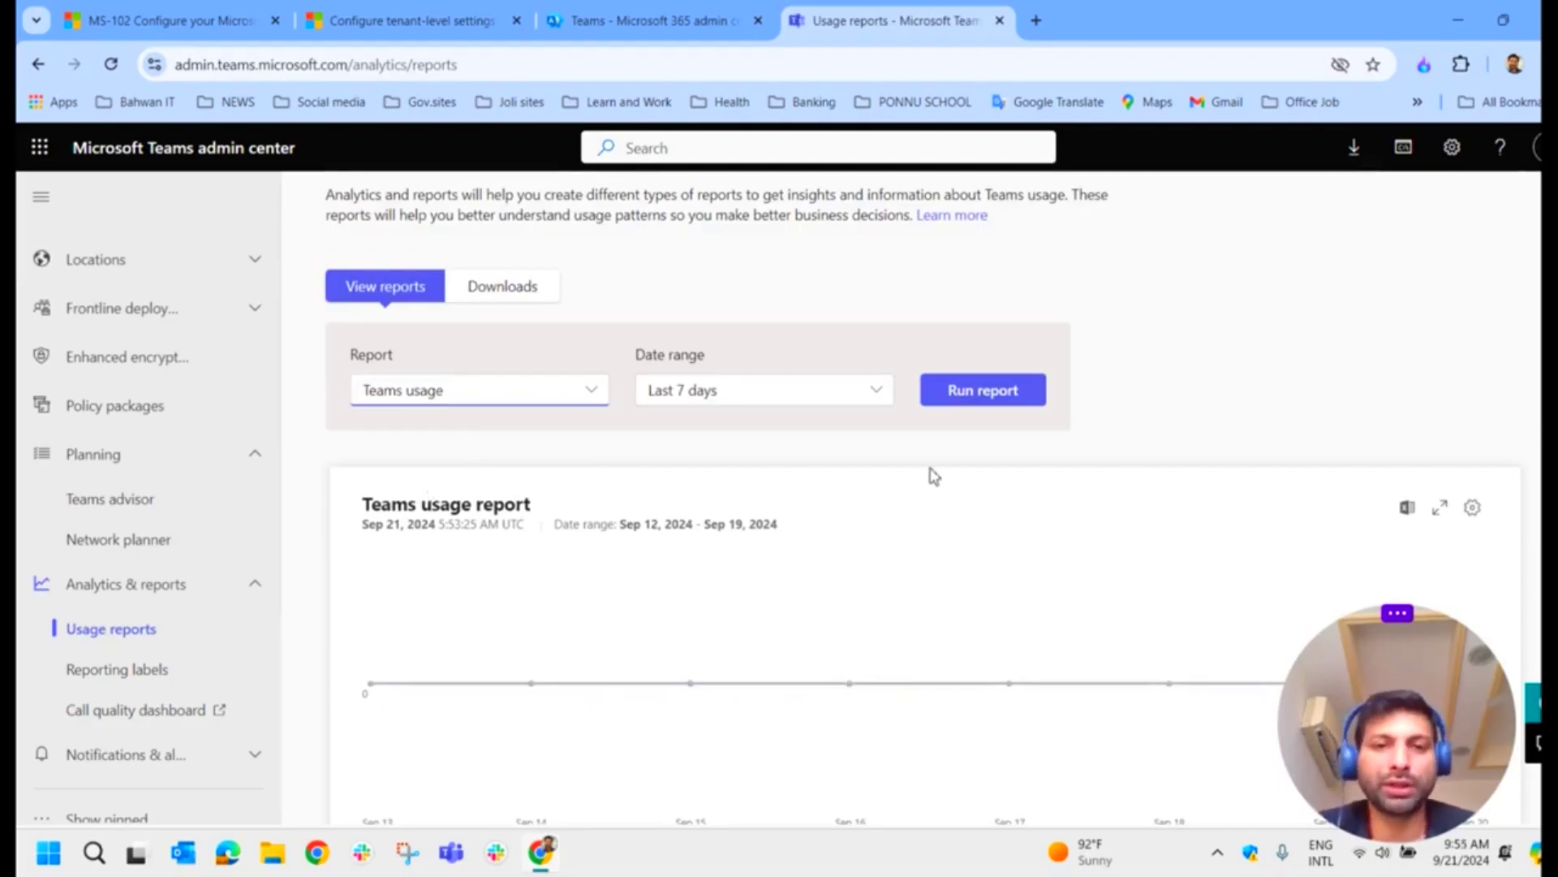
{"action": "scroll", "coordinate": [642, 577], "scroll_direction": "up", "scroll_amount": 1}
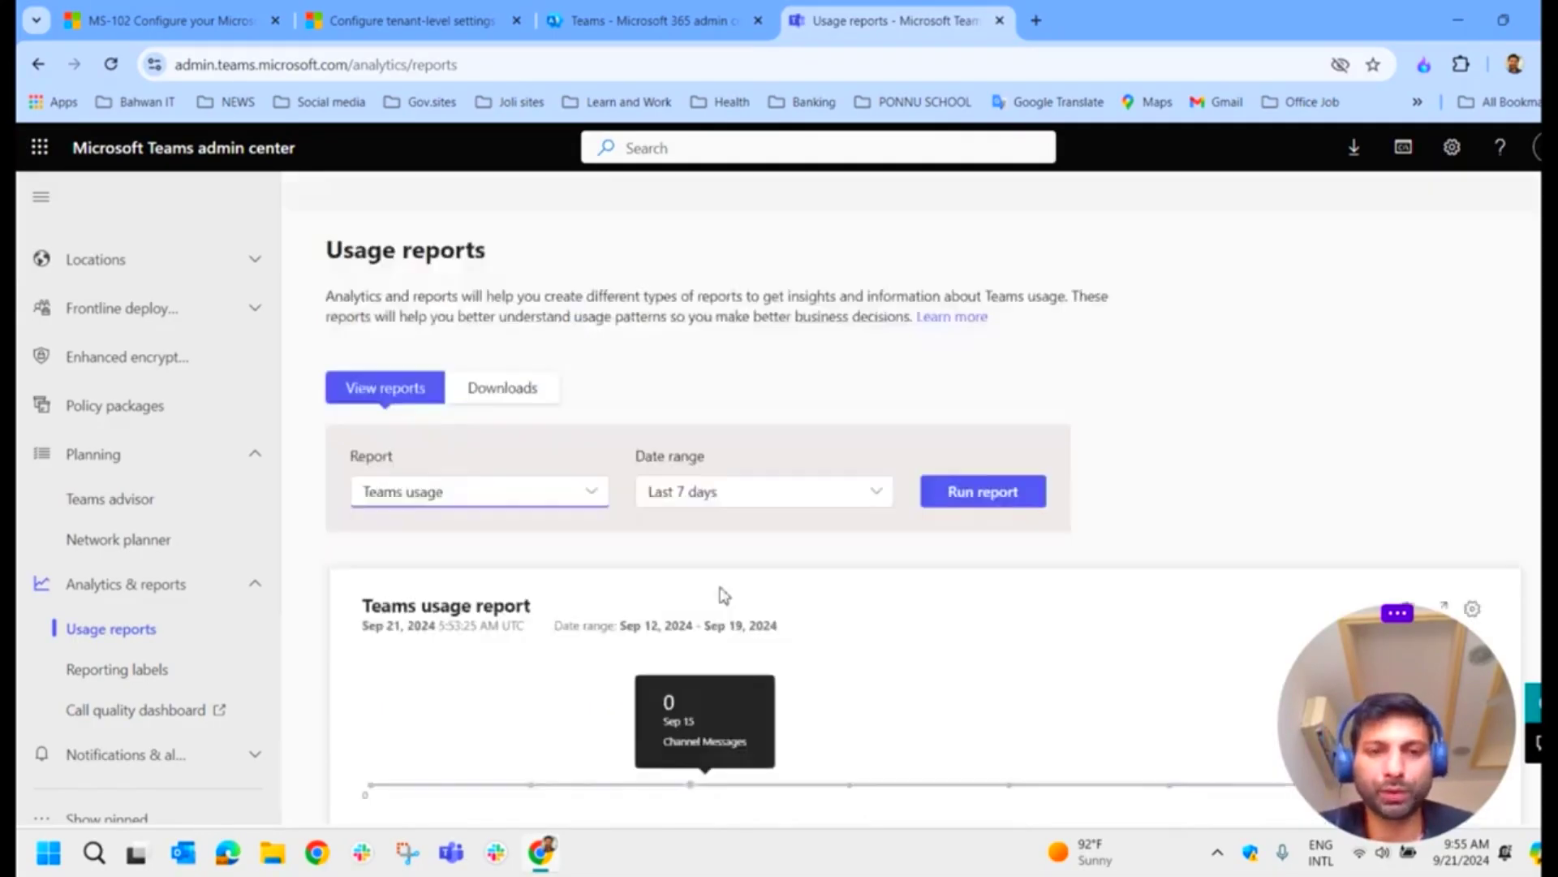
Step: Scroll the MS-102 learning path units, all complete through Knowledge check and Summary
{"action": "left_click", "coordinate": [410, 20]}
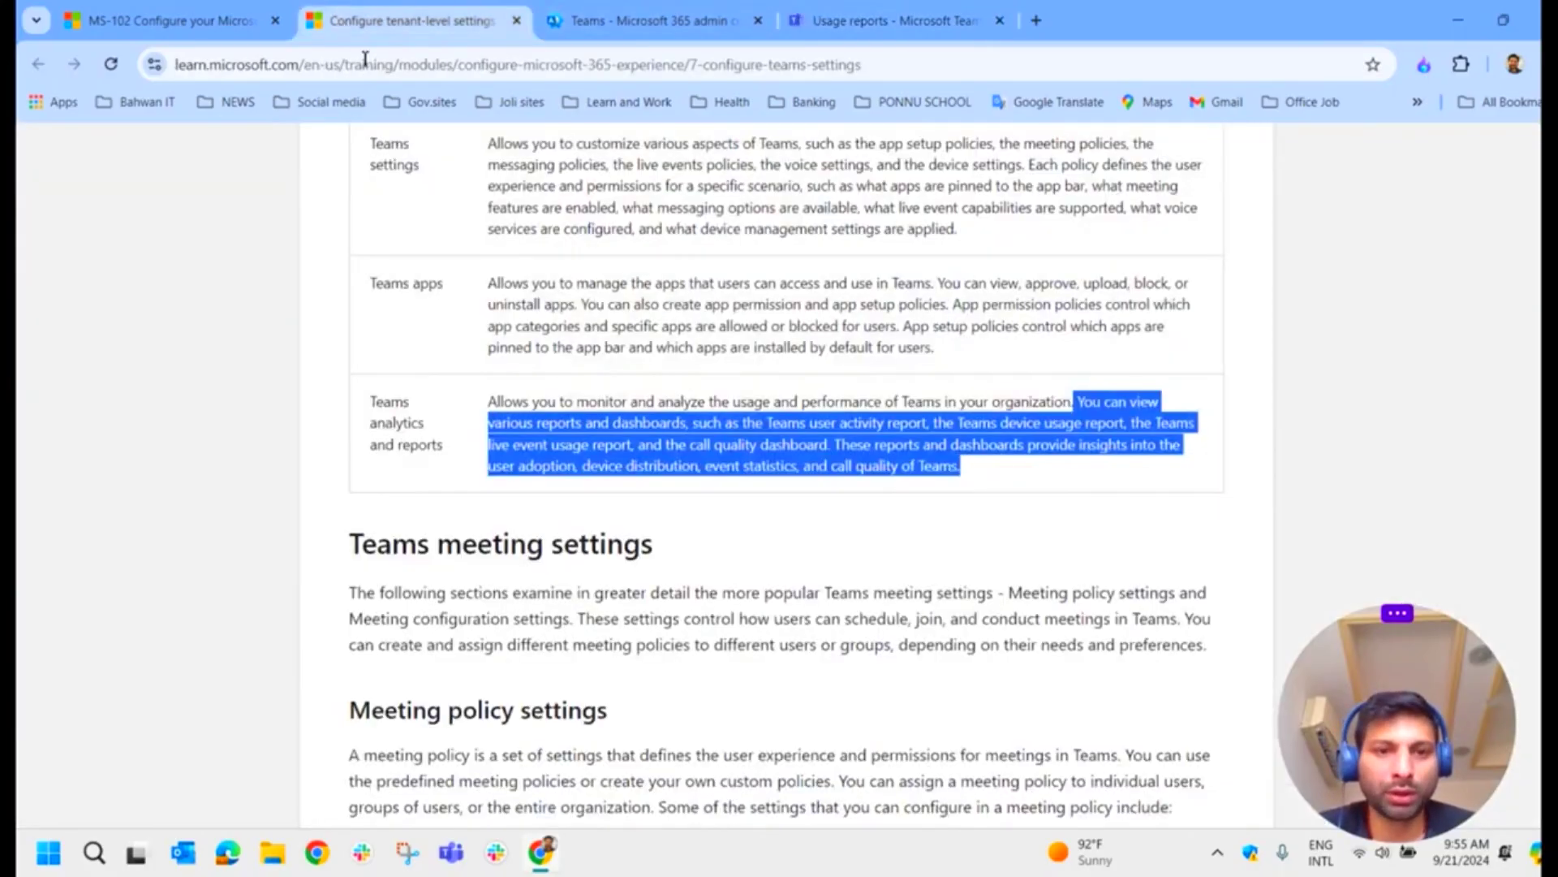
{"action": "left_click", "coordinate": [171, 21]}
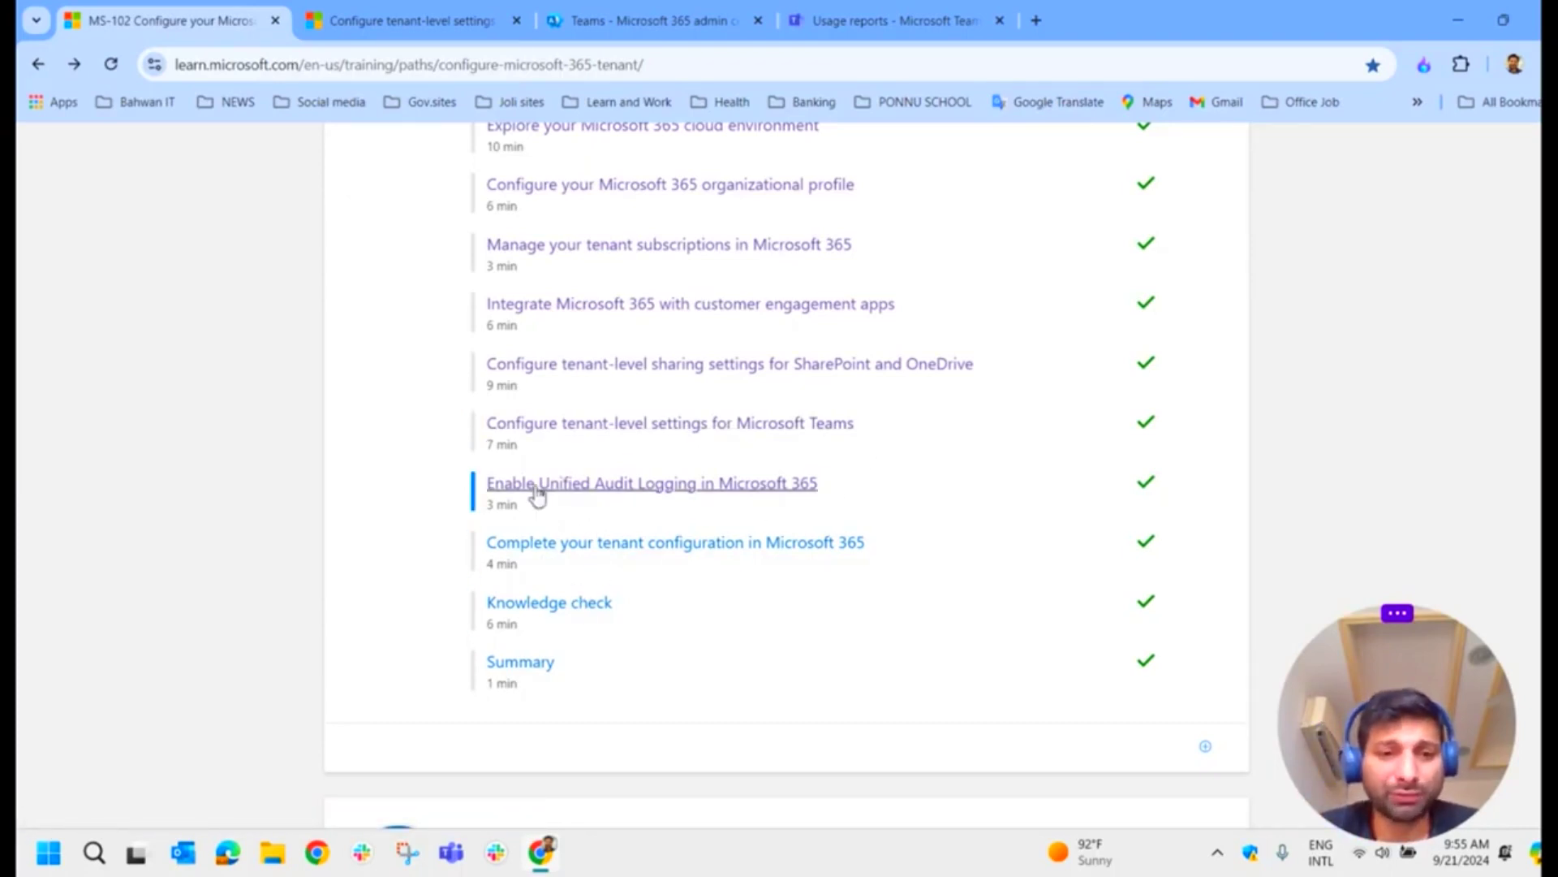
{"action": "scroll", "coordinate": [571, 517], "scroll_direction": "up", "scroll_amount": 8}
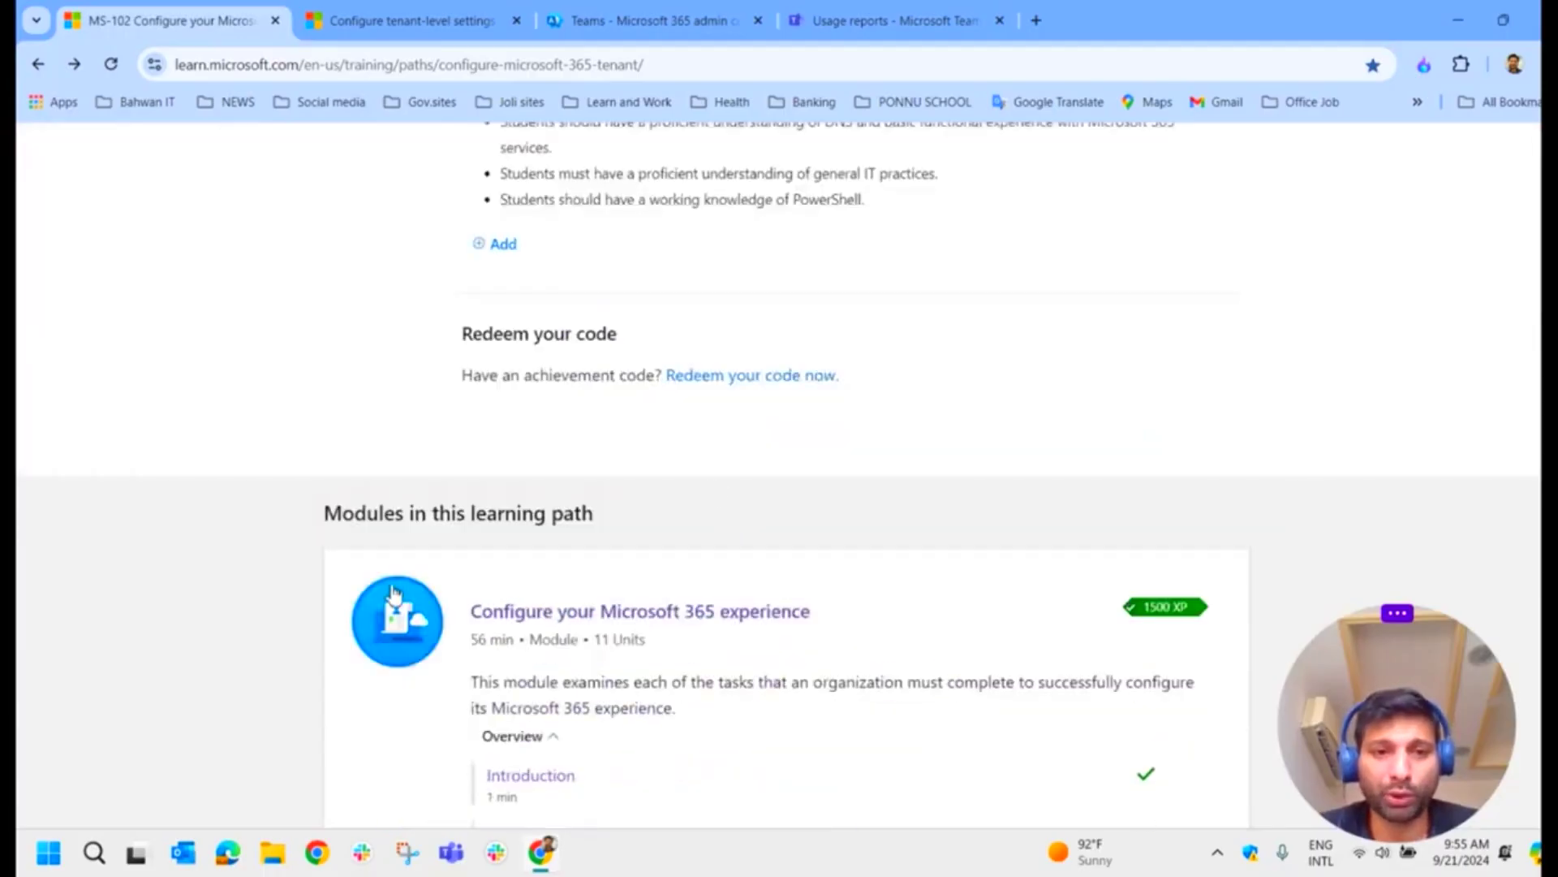
{"action": "scroll", "coordinate": [650, 599], "scroll_direction": "down", "scroll_amount": 8}
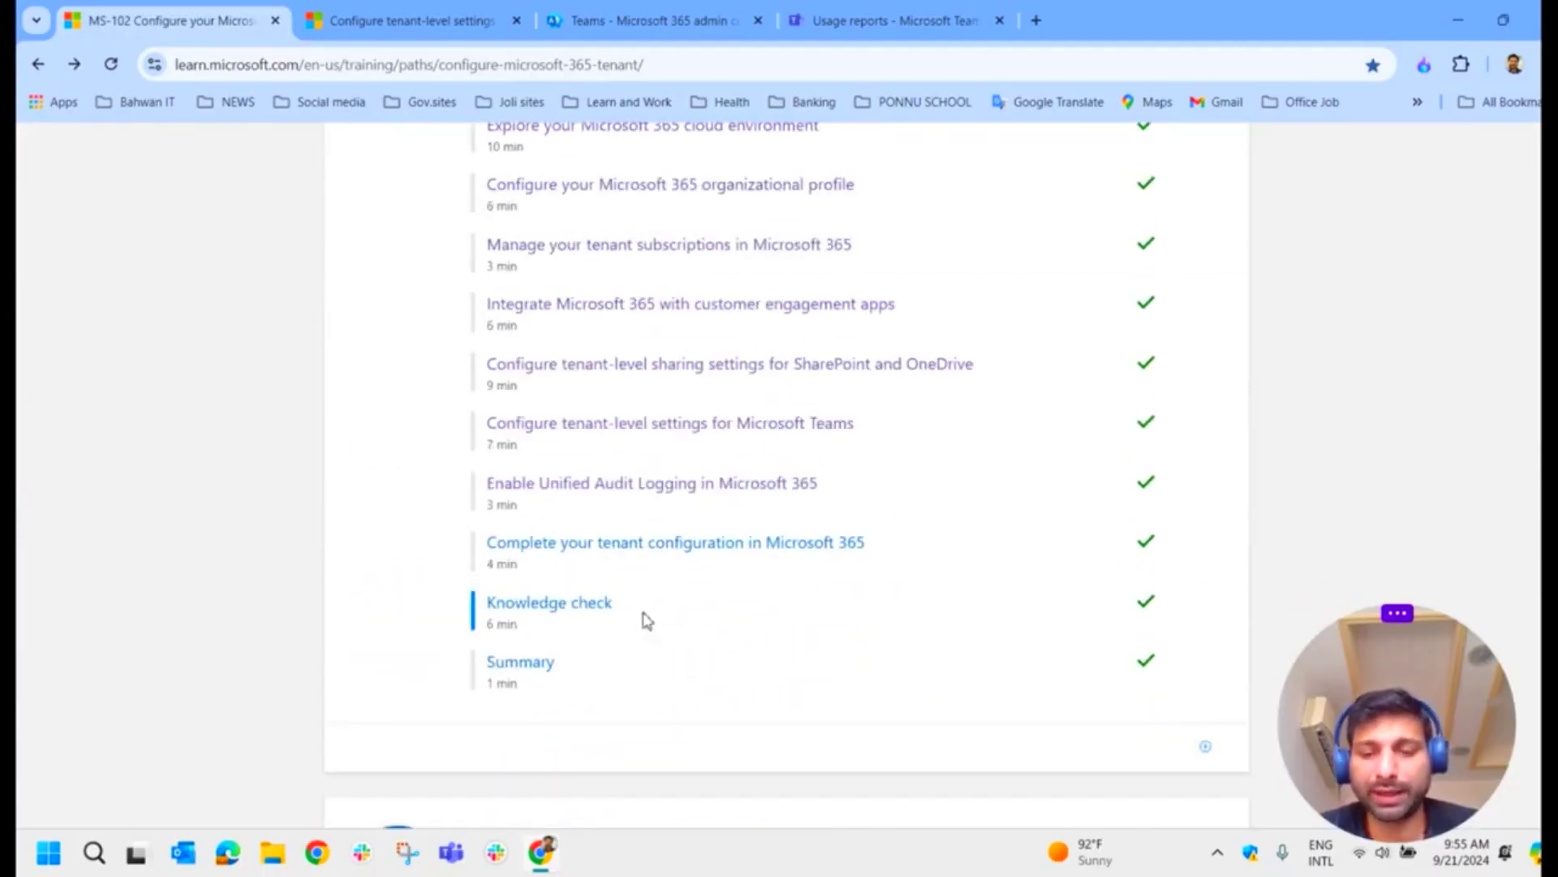
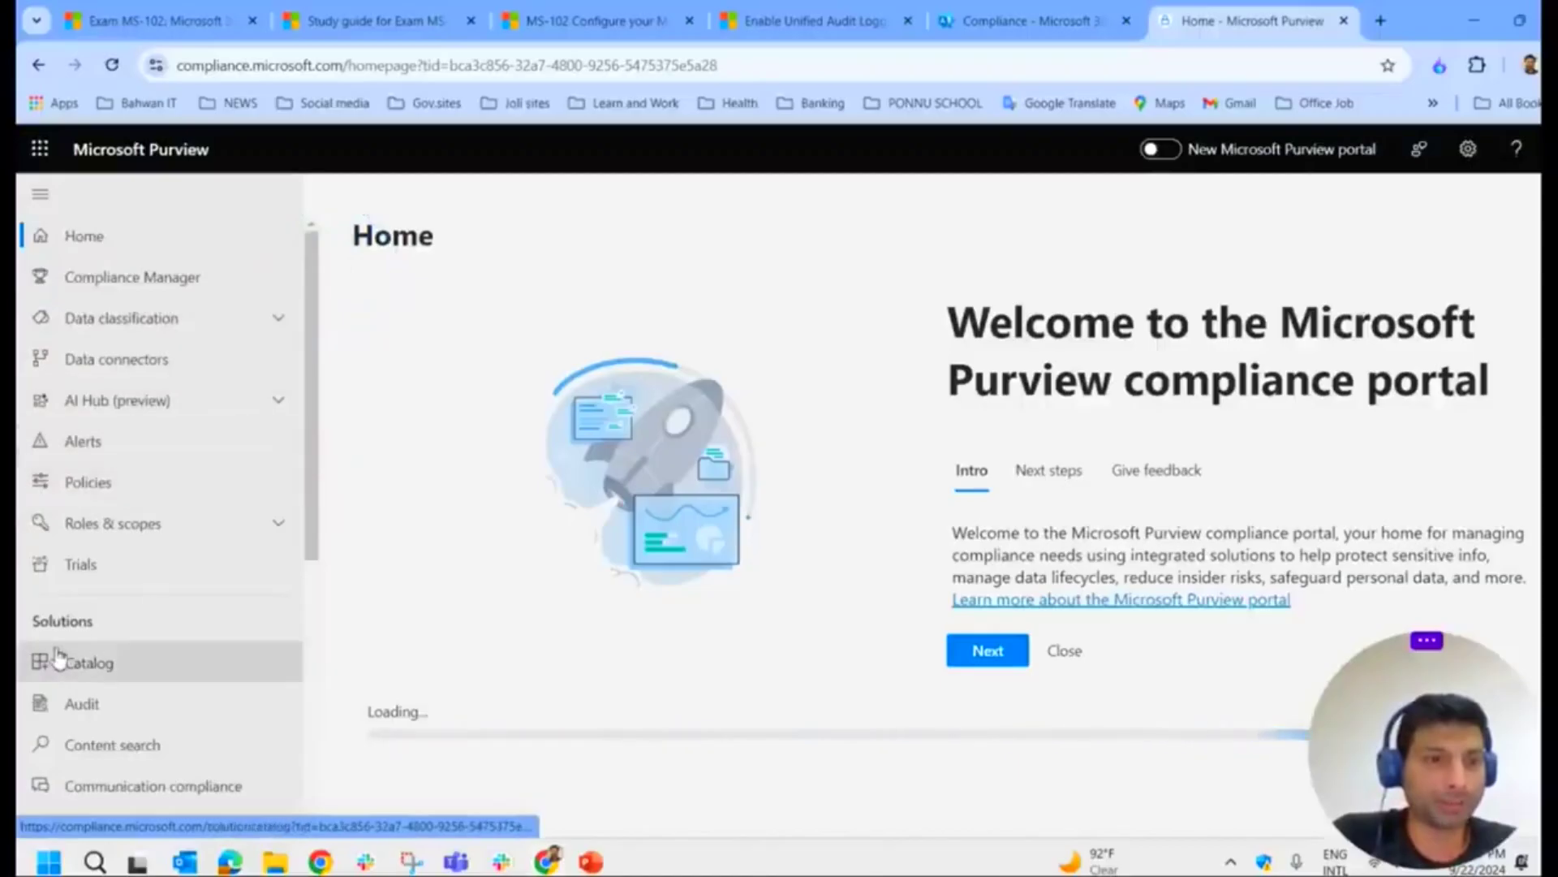
Step: Scroll down the left navigation and open Audit under Solutions
{"action": "scroll", "coordinate": [97, 619], "scroll_direction": "down", "scroll_amount": 1}
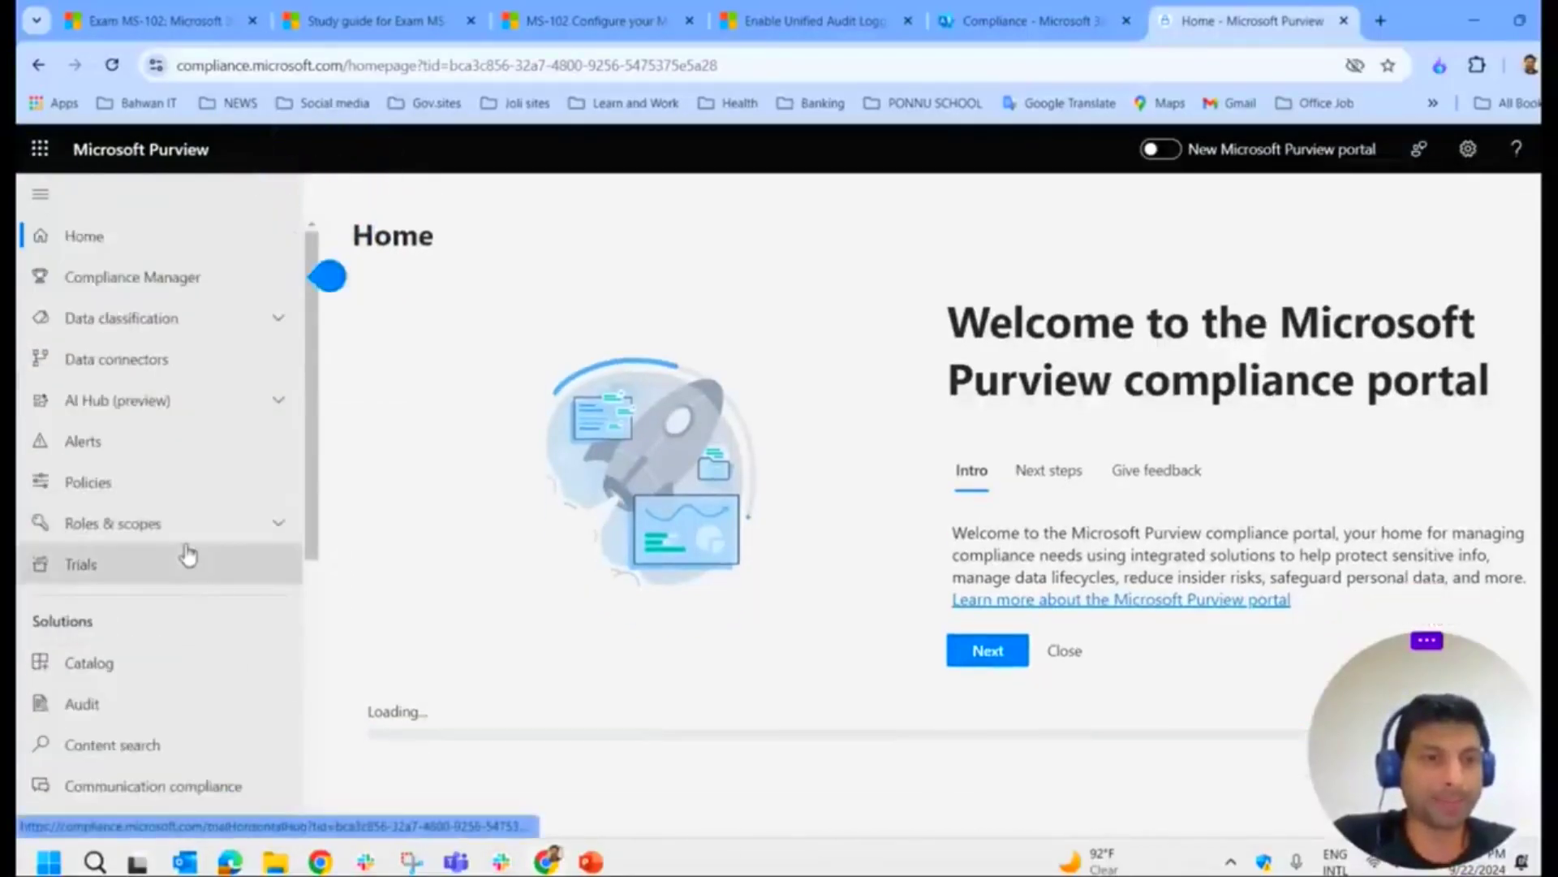
{"action": "scroll", "coordinate": [102, 631], "scroll_direction": "down", "scroll_amount": 2}
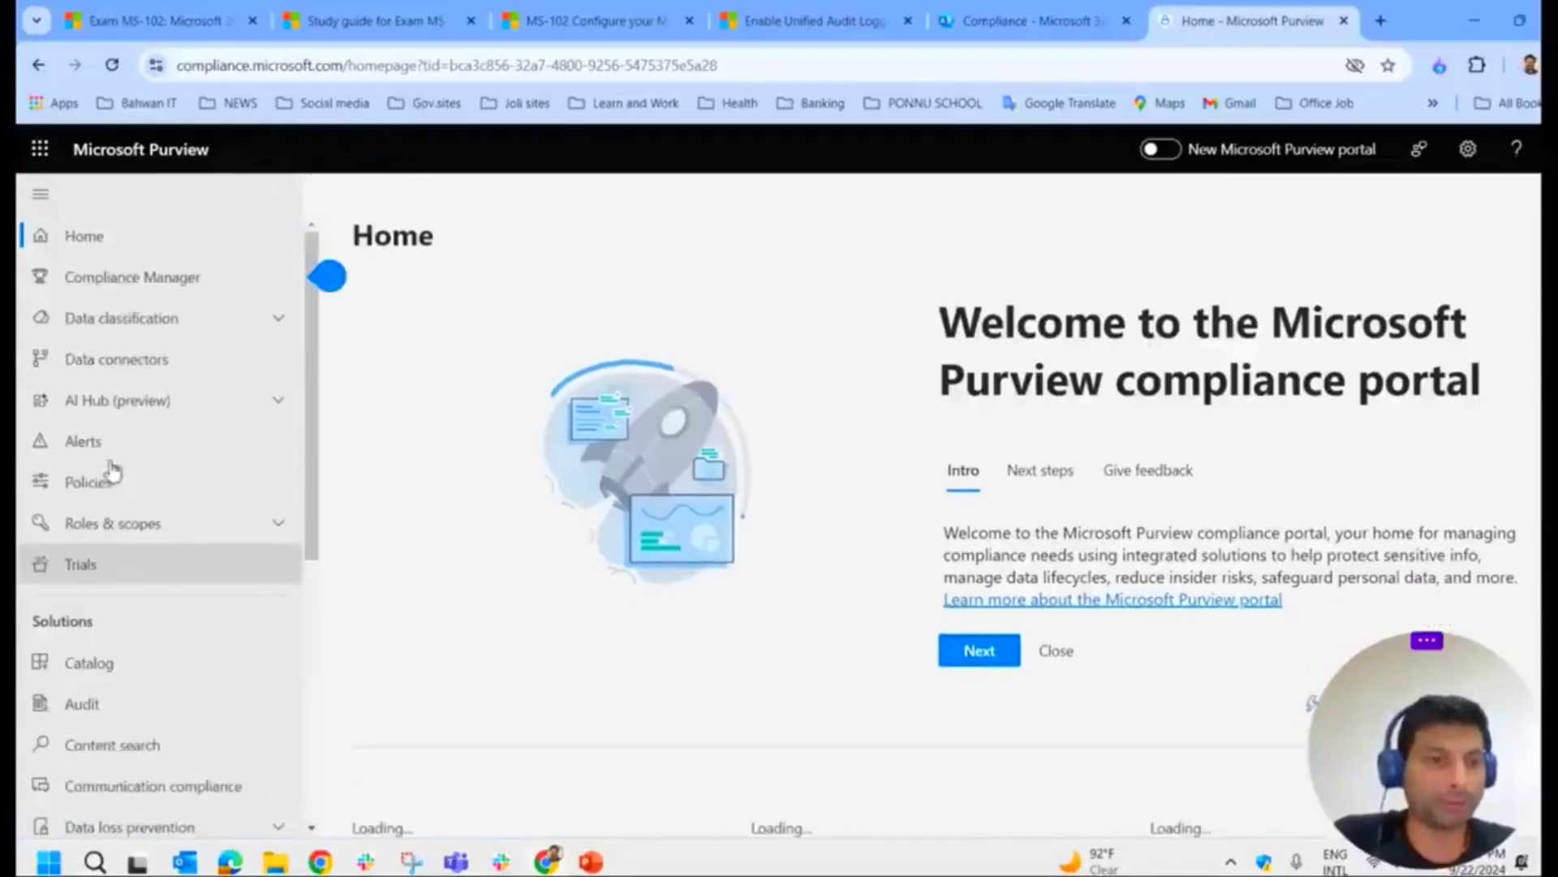
{"action": "left_click", "coordinate": [91, 701]}
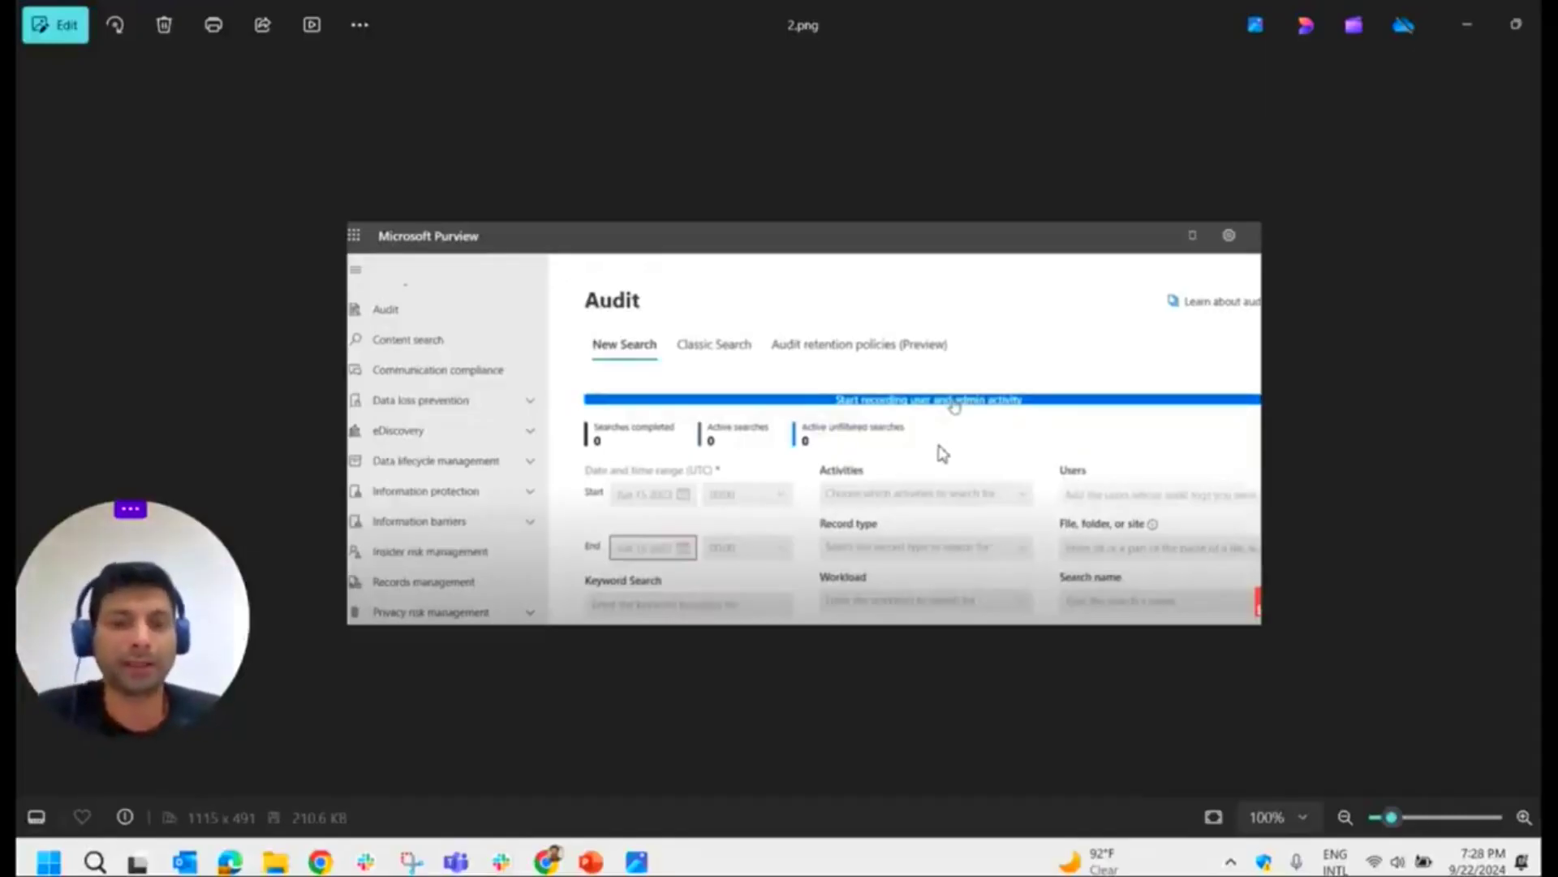
Step: Return from the Photos screenshot to the live Purview Audit page in Chrome
{"action": "left_click", "coordinate": [545, 860]}
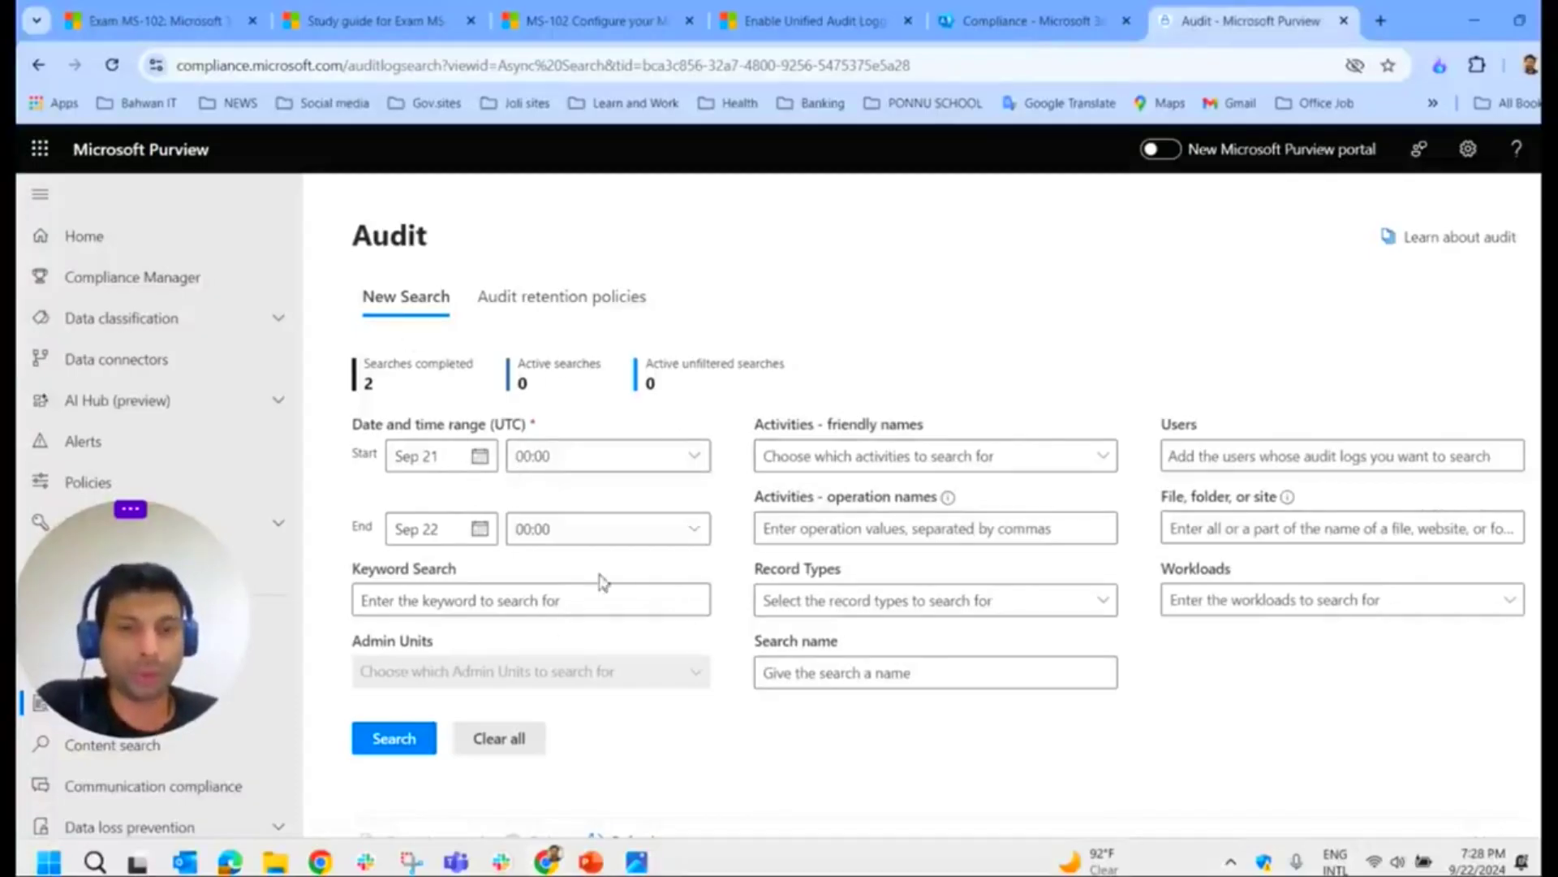
Step: Start an audit search from Sep 01 to Sep 22, filtered to one suggested user
{"action": "left_click", "coordinate": [479, 456]}
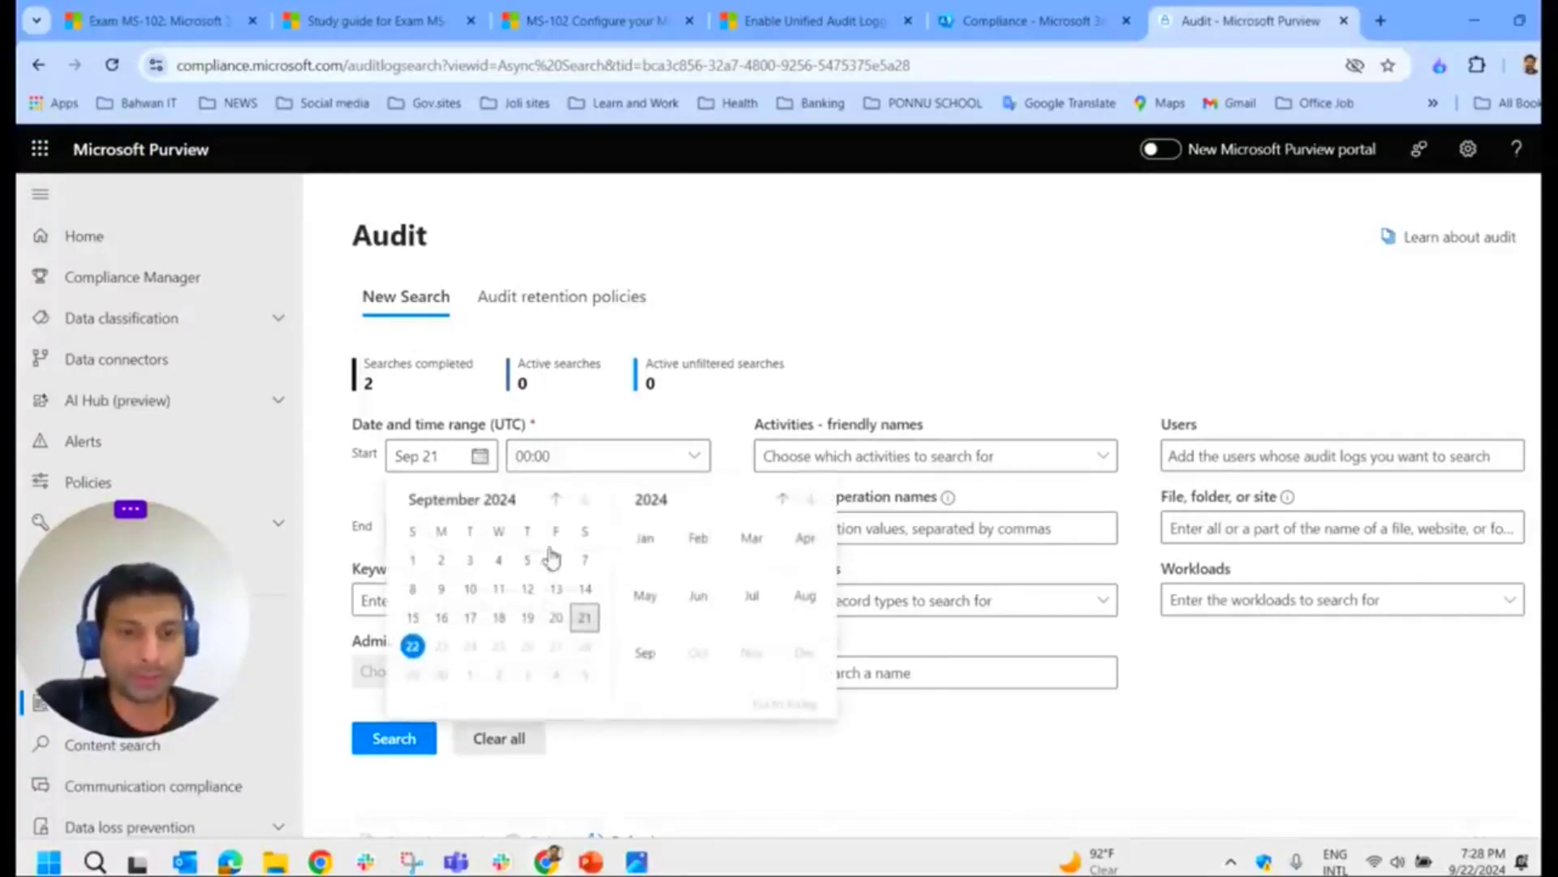
{"action": "left_click", "coordinate": [414, 560]}
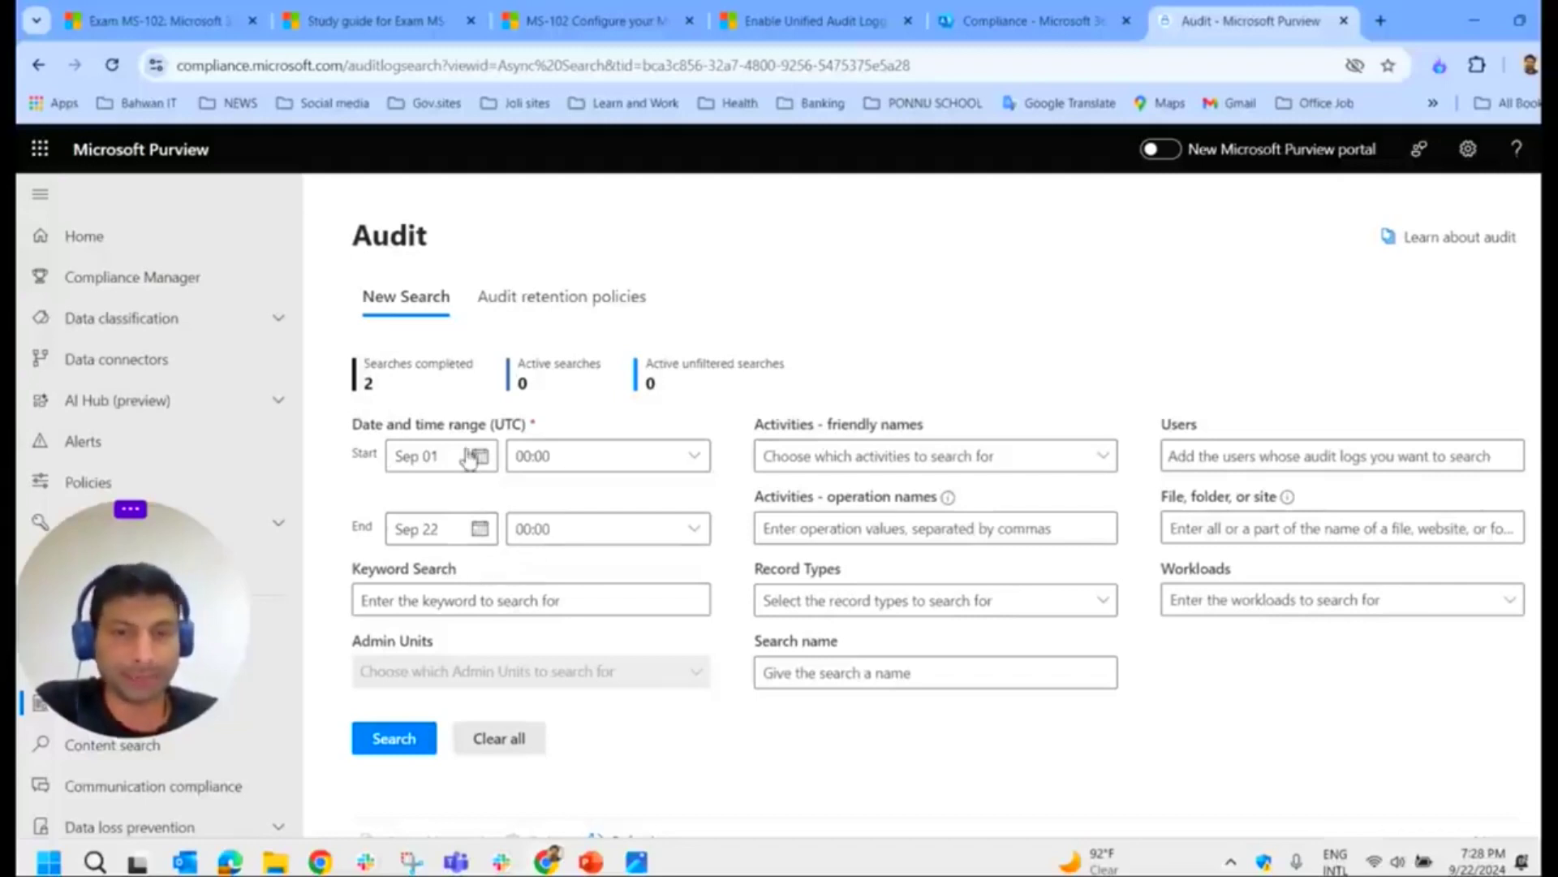
{"action": "left_click", "coordinate": [1240, 457]}
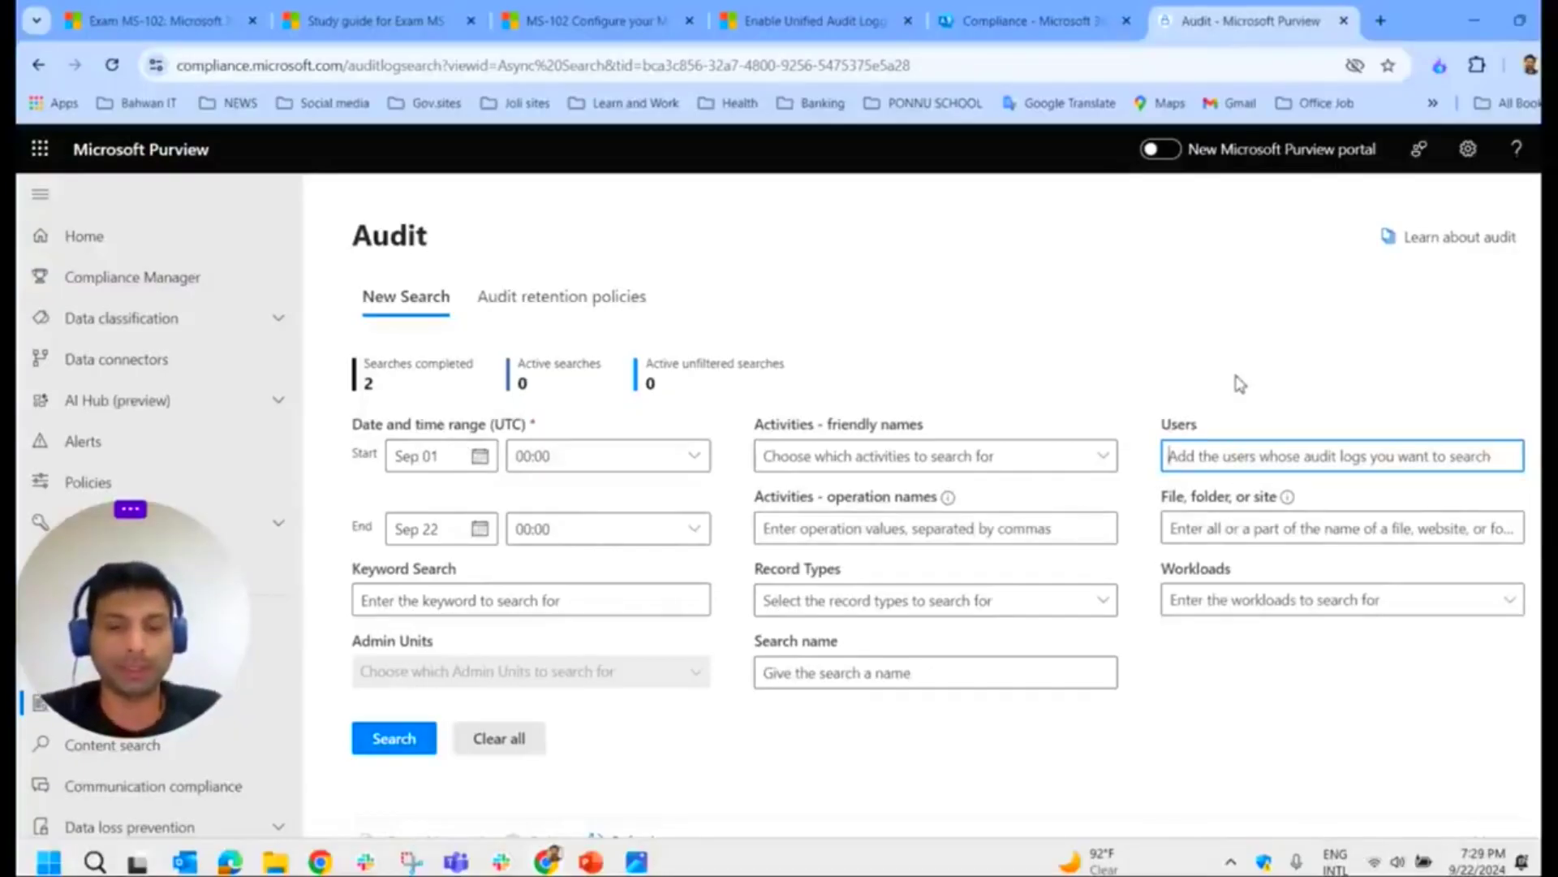
{"action": "type", "text": "mui"}
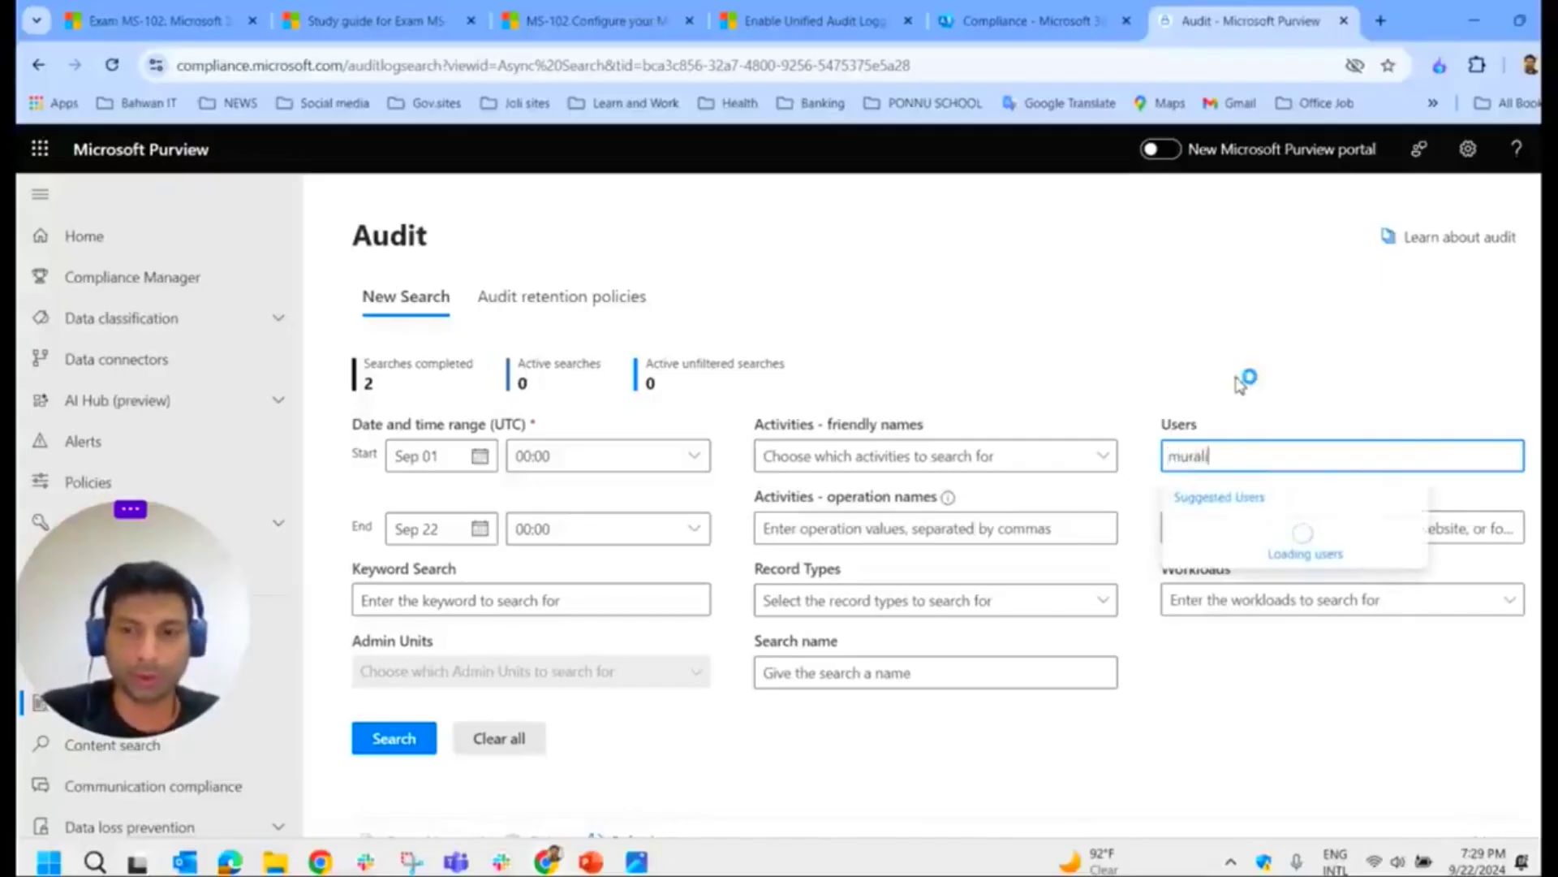
{"action": "left_click", "coordinate": [952, 523]}
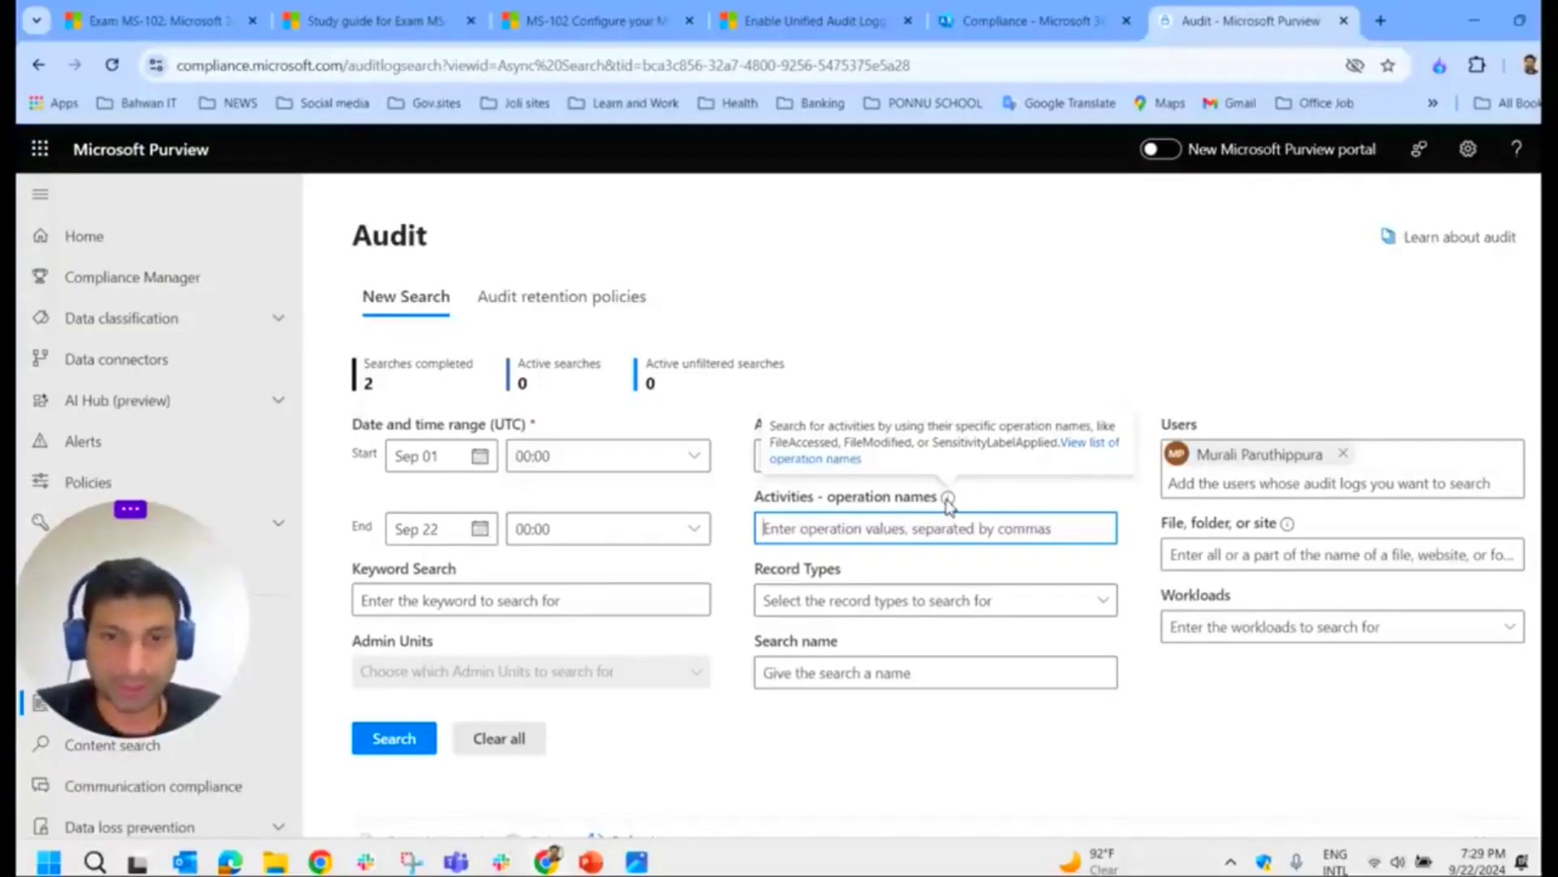
{"action": "left_click", "coordinate": [385, 743]}
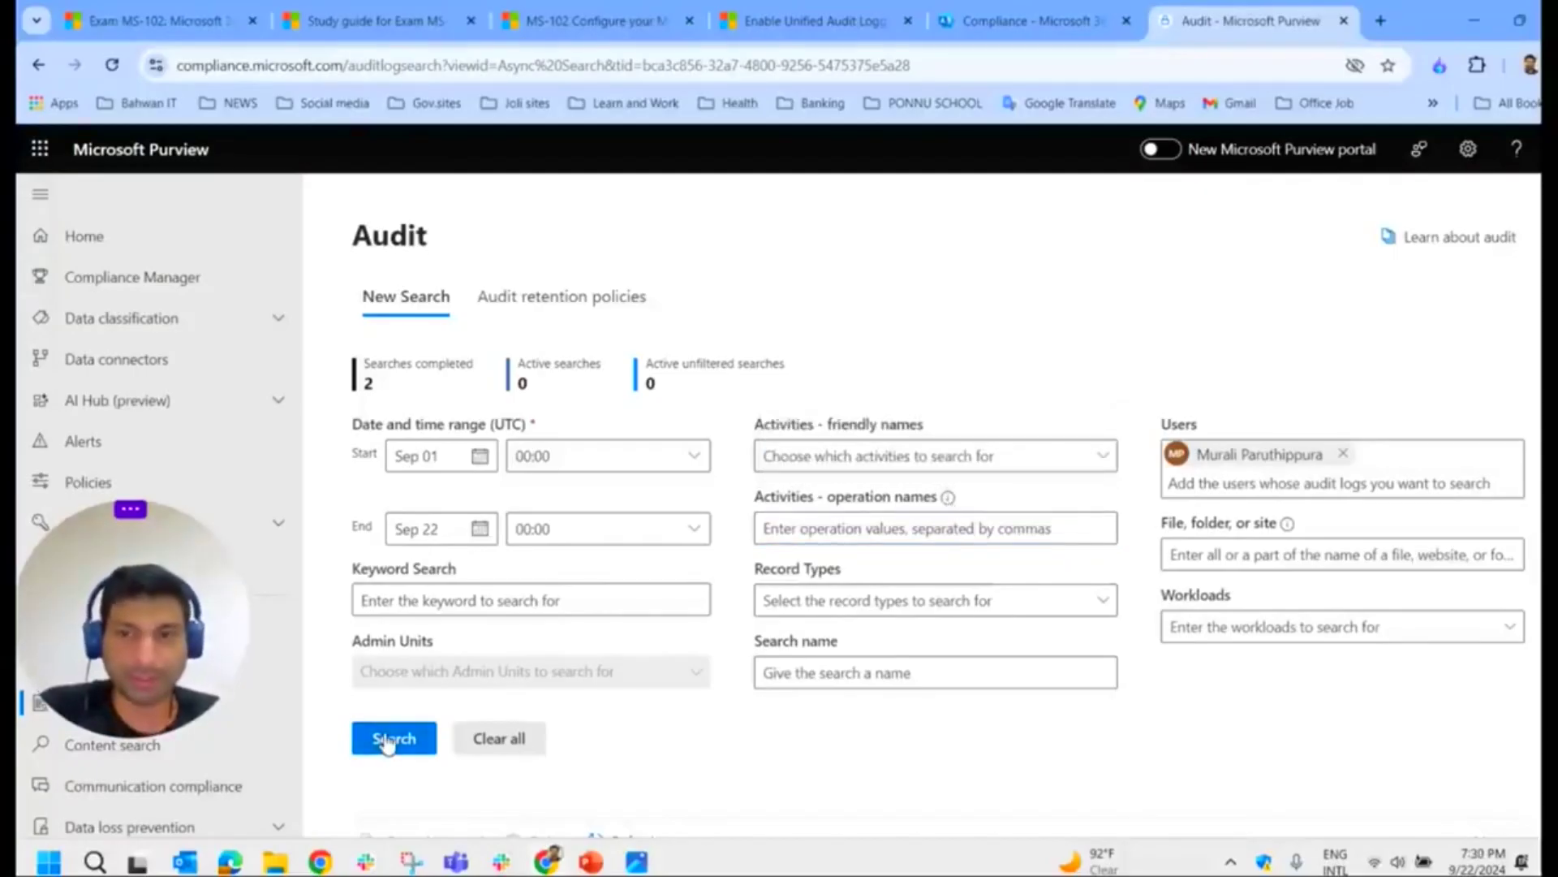
{"action": "scroll", "coordinate": [755, 649], "scroll_direction": "down", "scroll_amount": 3}
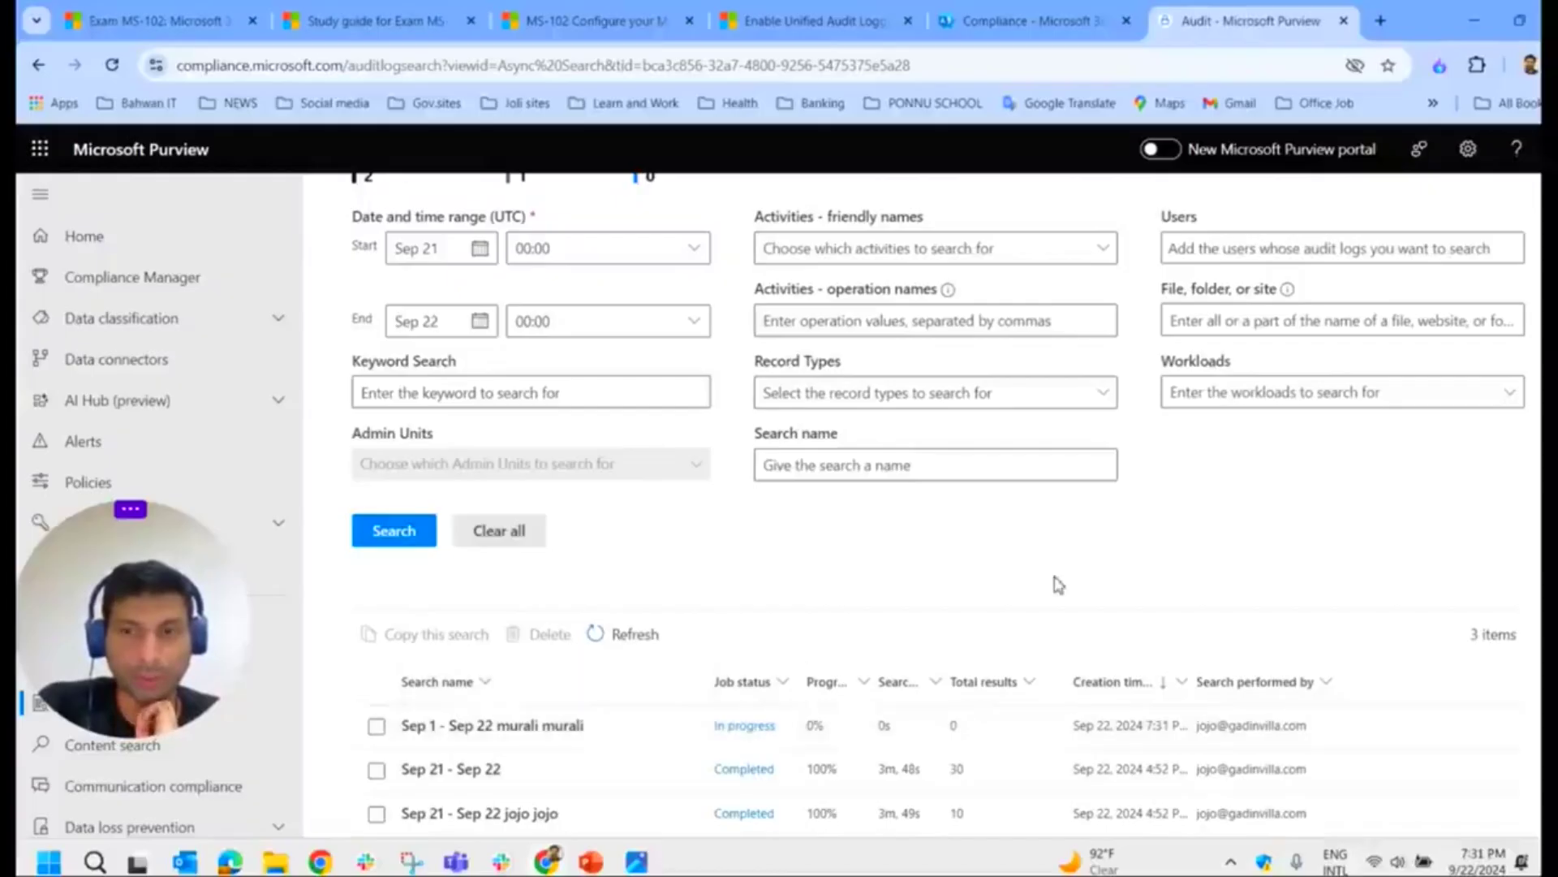
Step: Wait for the Sep 01–Sep 22 search to complete and open its 0-item results
{"action": "scroll", "coordinate": [1059, 584], "scroll_direction": "up", "scroll_amount": 3}
{"action": "scroll", "coordinate": [1031, 601], "scroll_direction": "down", "scroll_amount": 3}
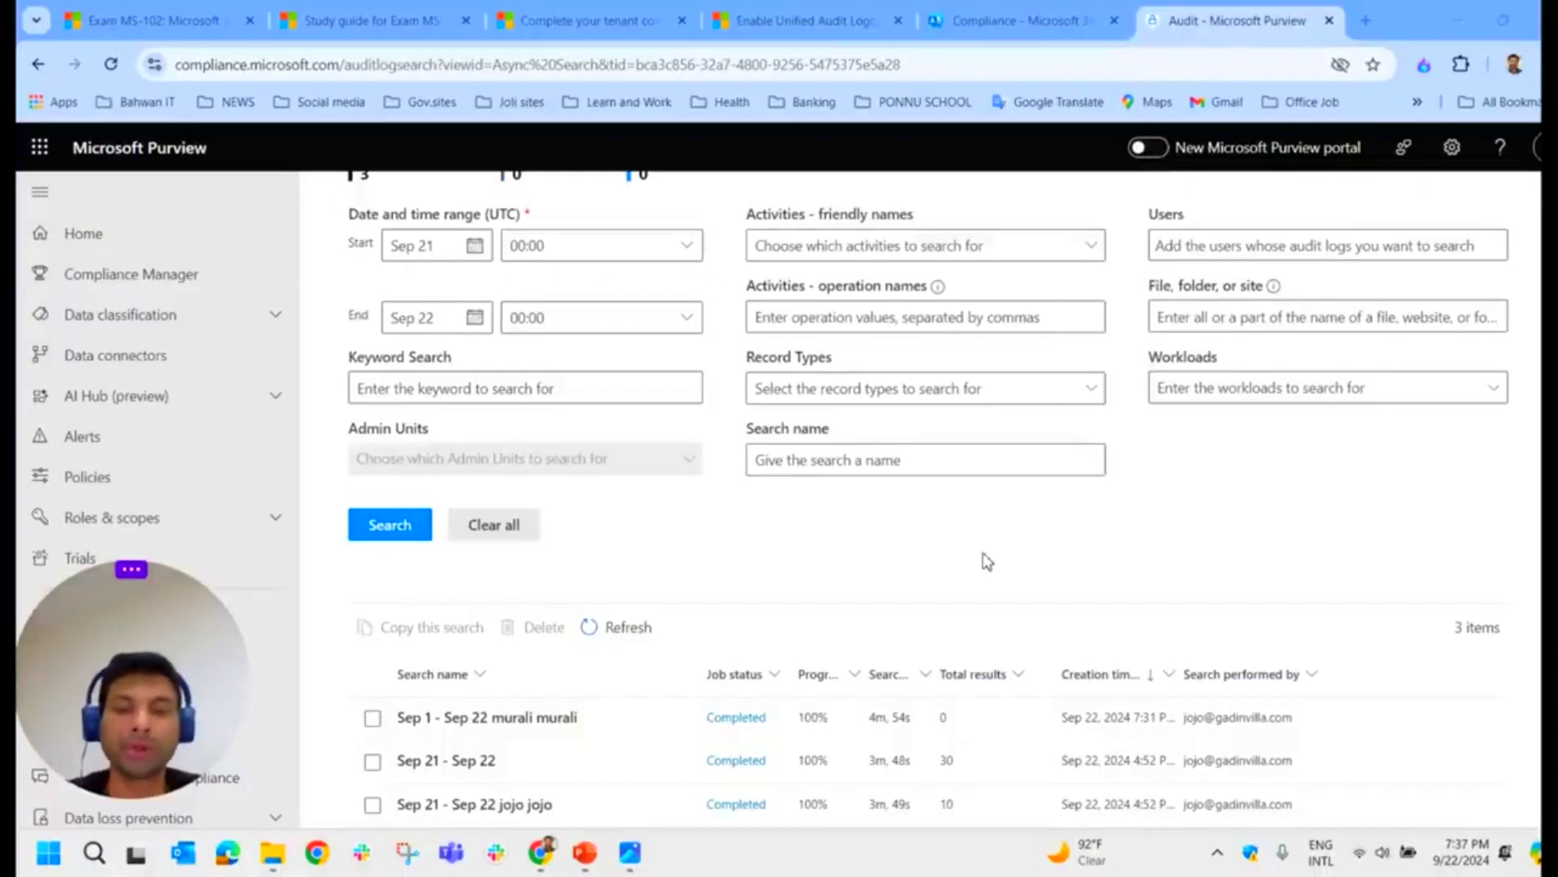
{"action": "scroll", "coordinate": [799, 564], "scroll_direction": "up", "scroll_amount": 2}
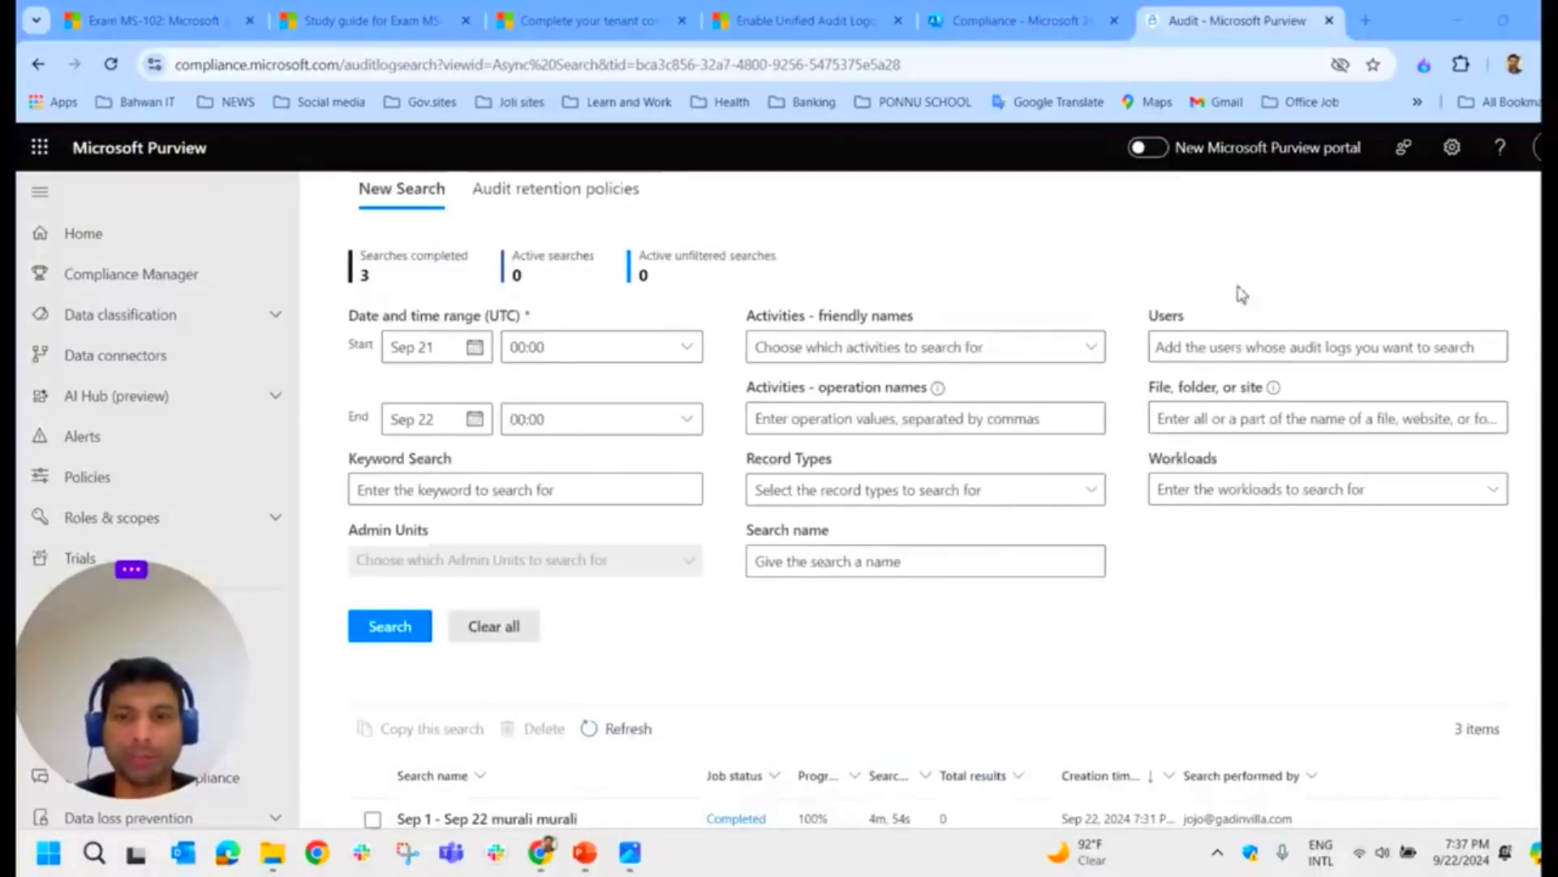
{"action": "scroll", "coordinate": [428, 717], "scroll_direction": "down", "scroll_amount": 2}
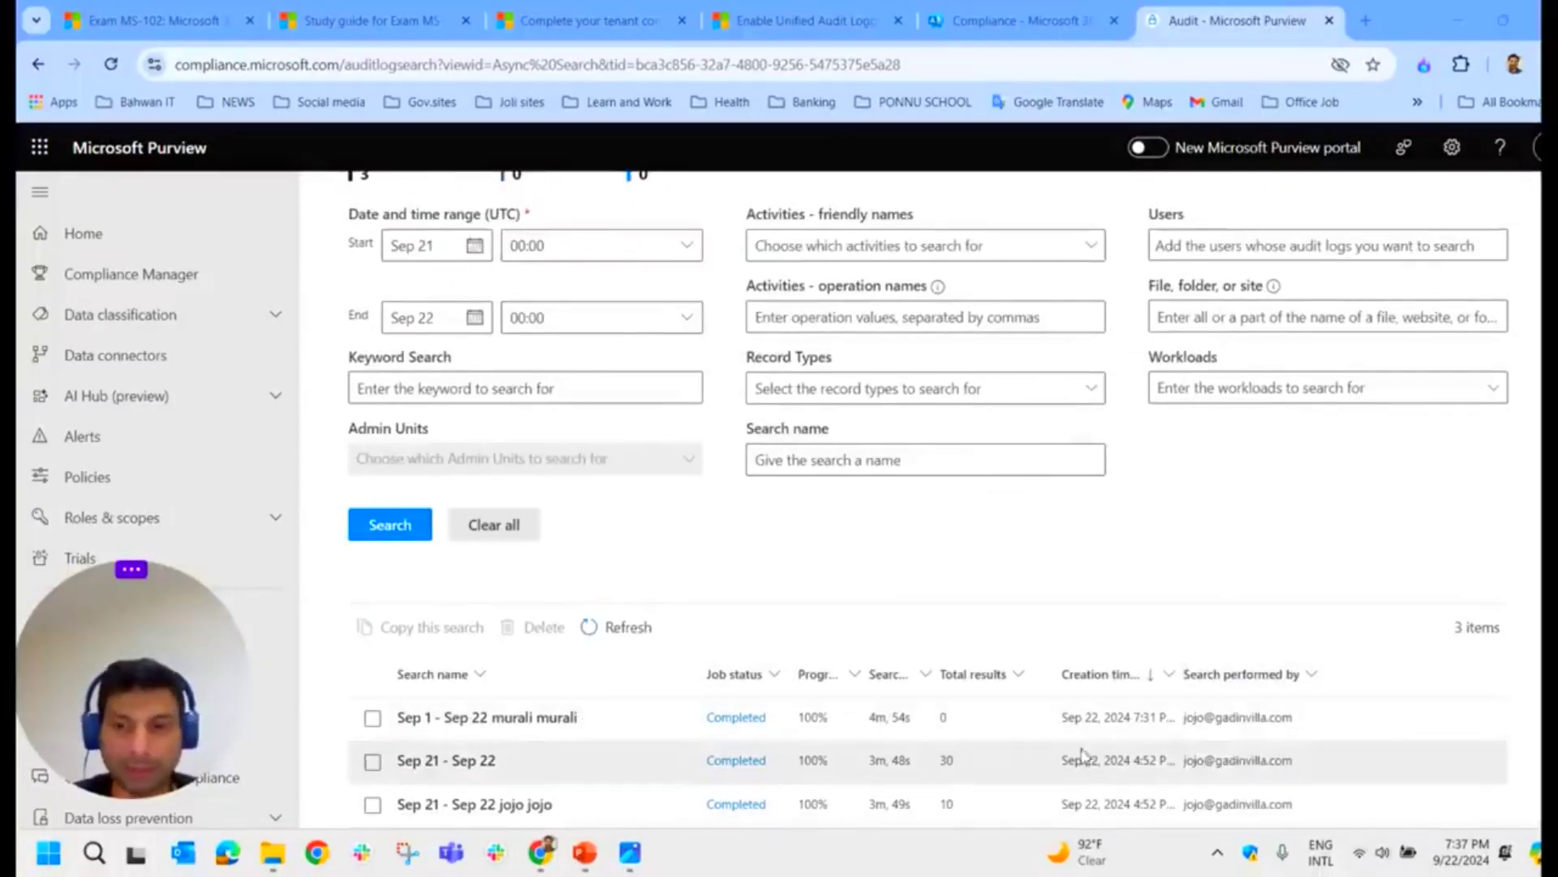
{"action": "left_click", "coordinate": [735, 717]}
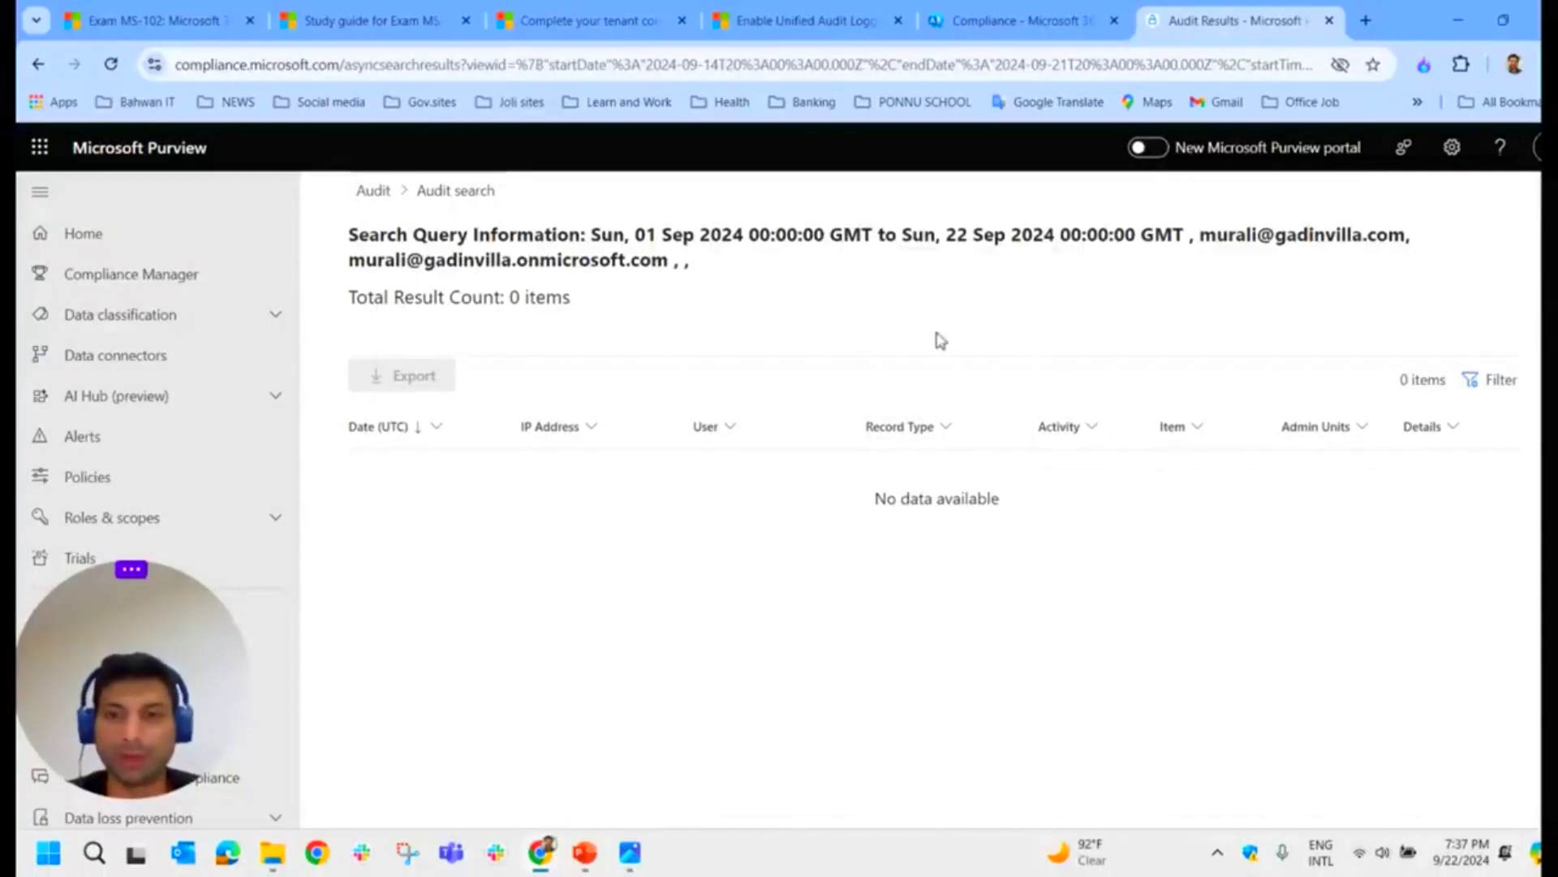
Step: Back in the Audit search list, open the completed Sep 21–Sep 22 search with 10 results
{"action": "left_click", "coordinate": [373, 191]}
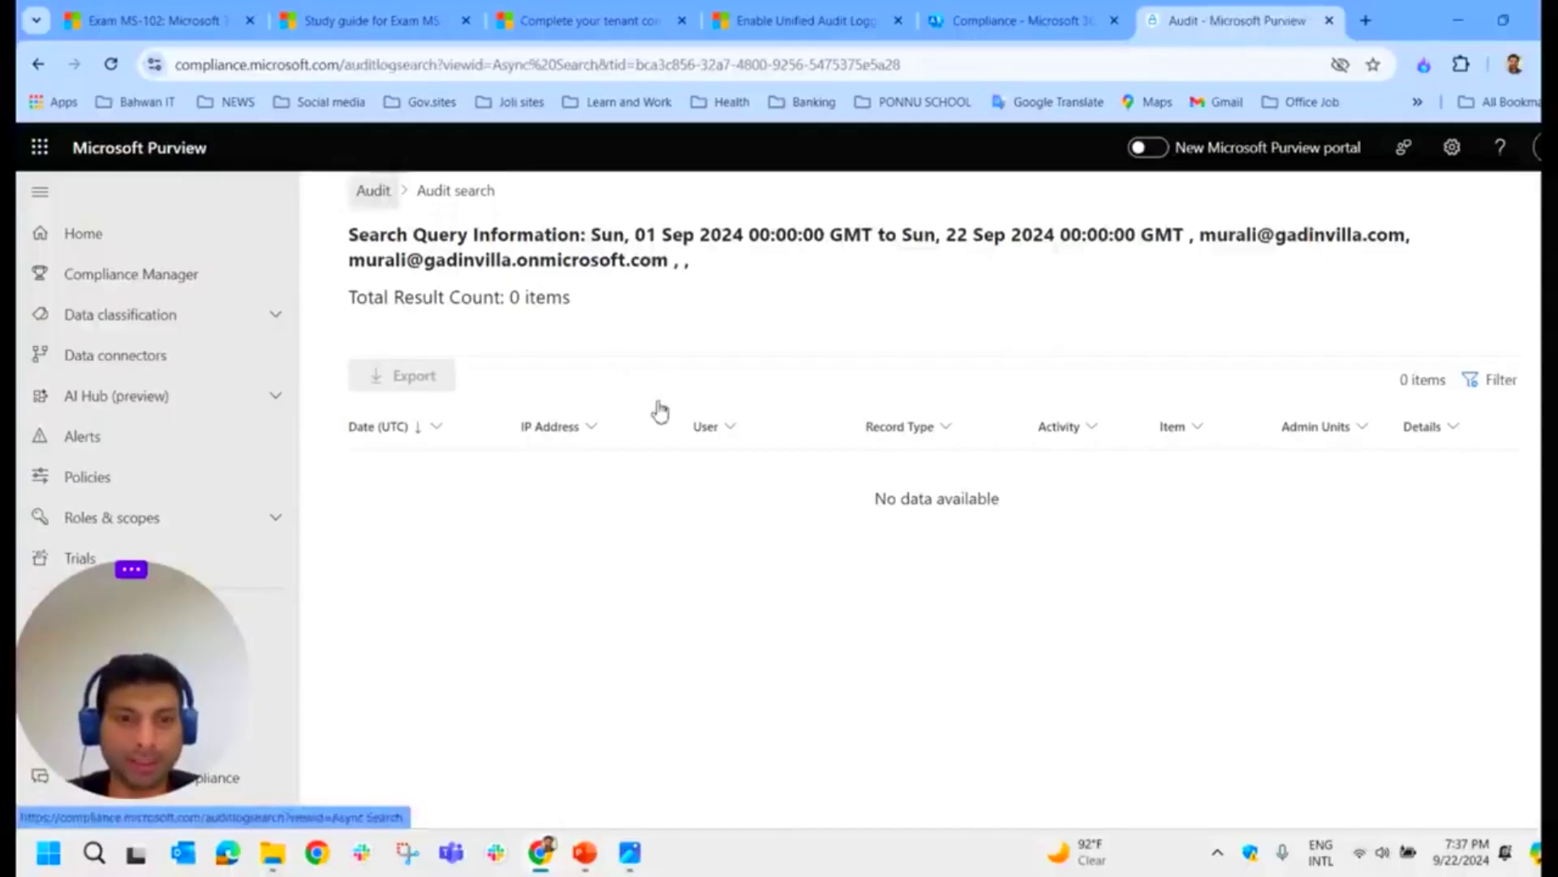
{"action": "scroll", "coordinate": [662, 406], "scroll_direction": "down", "scroll_amount": 6}
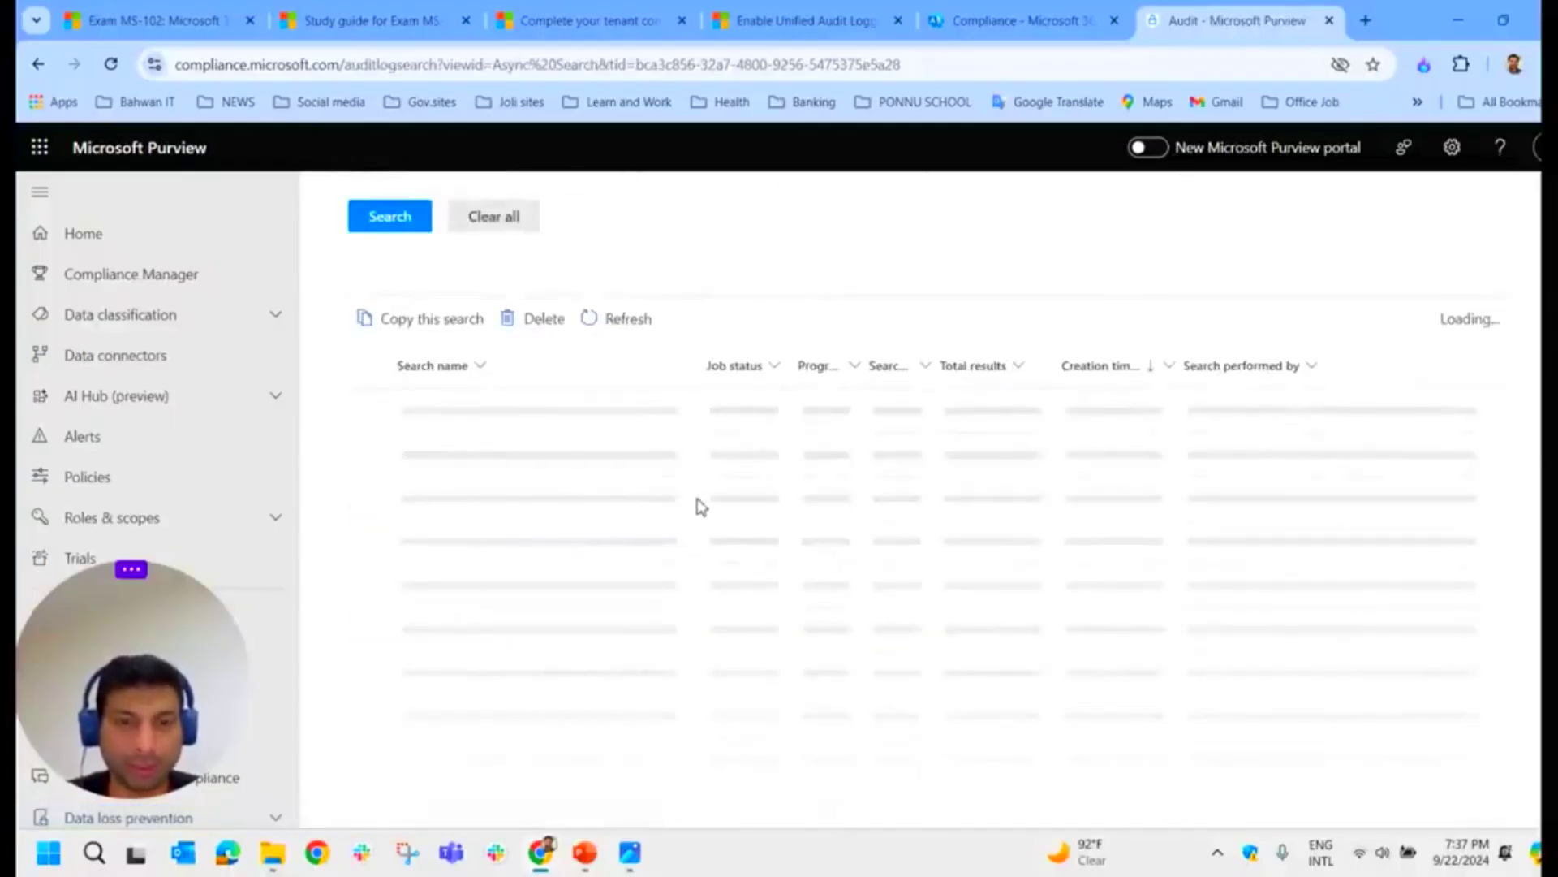
{"action": "scroll", "coordinate": [696, 505], "scroll_direction": "up", "scroll_amount": 4}
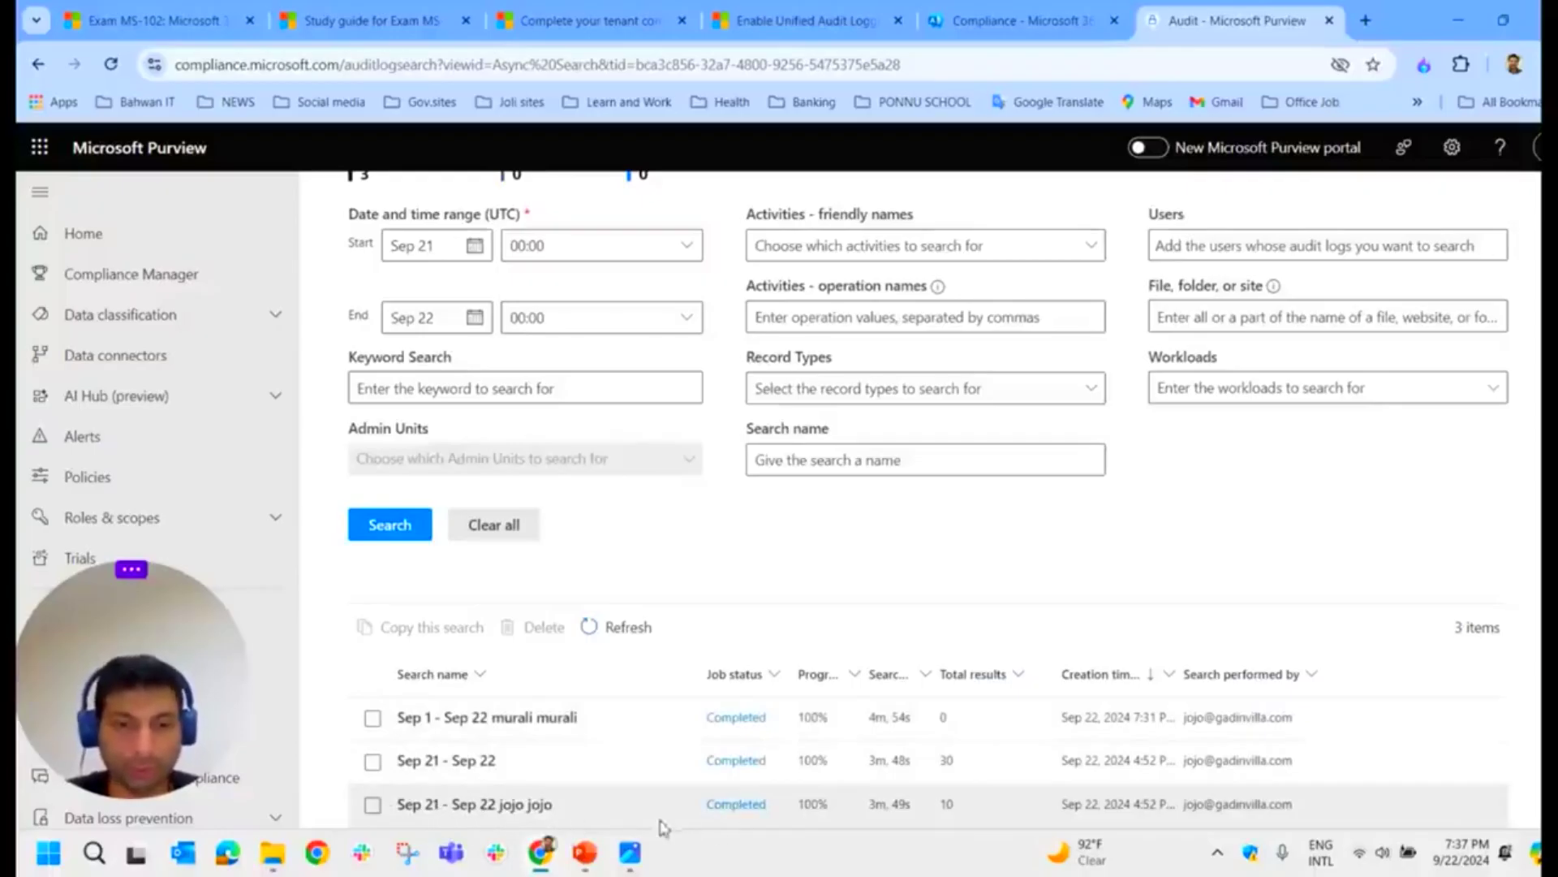
{"action": "left_click", "coordinate": [738, 808]}
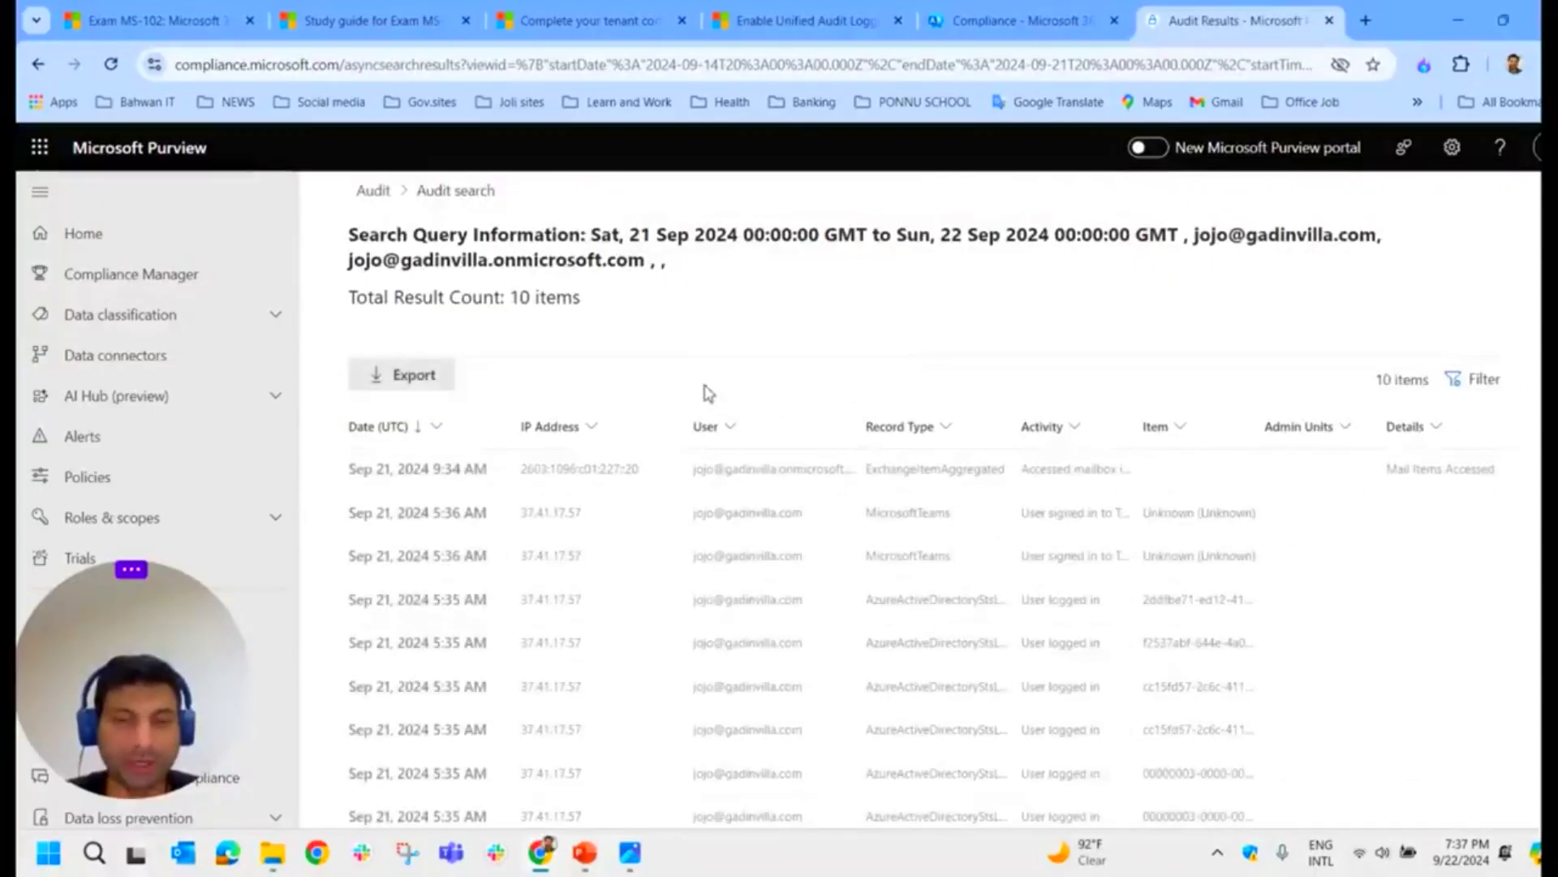
Step: Widen the Record Type and User columns of the 10 records, then go back to Audit
{"action": "scroll", "coordinate": [780, 507], "scroll_direction": "down", "scroll_amount": 1}
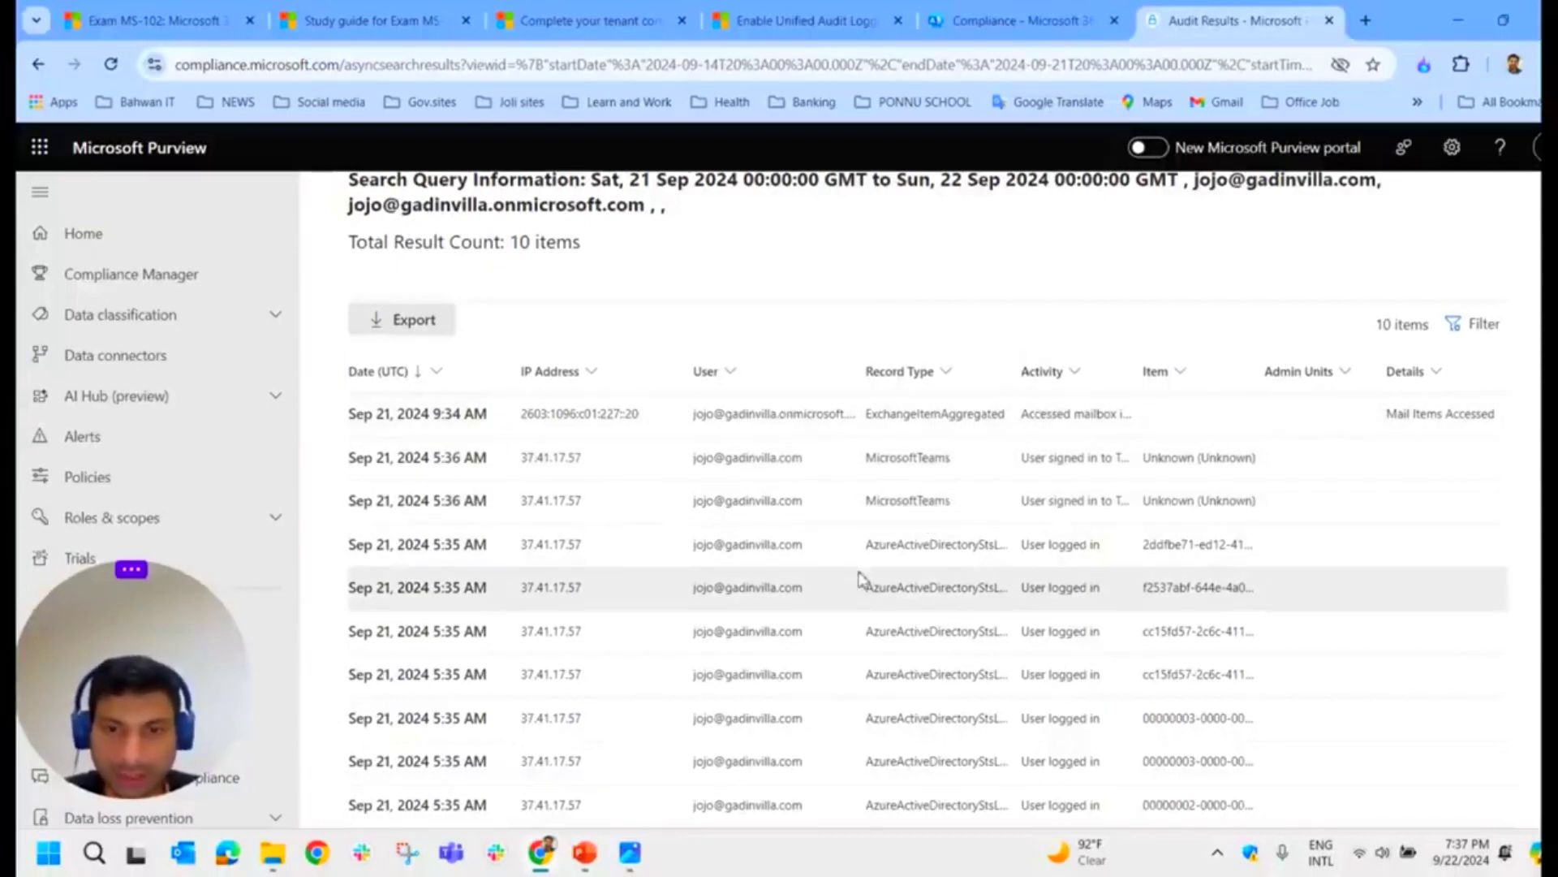
{"action": "left_click_drag", "start_coordinate": [1030, 358], "coordinate": [1104, 361]}
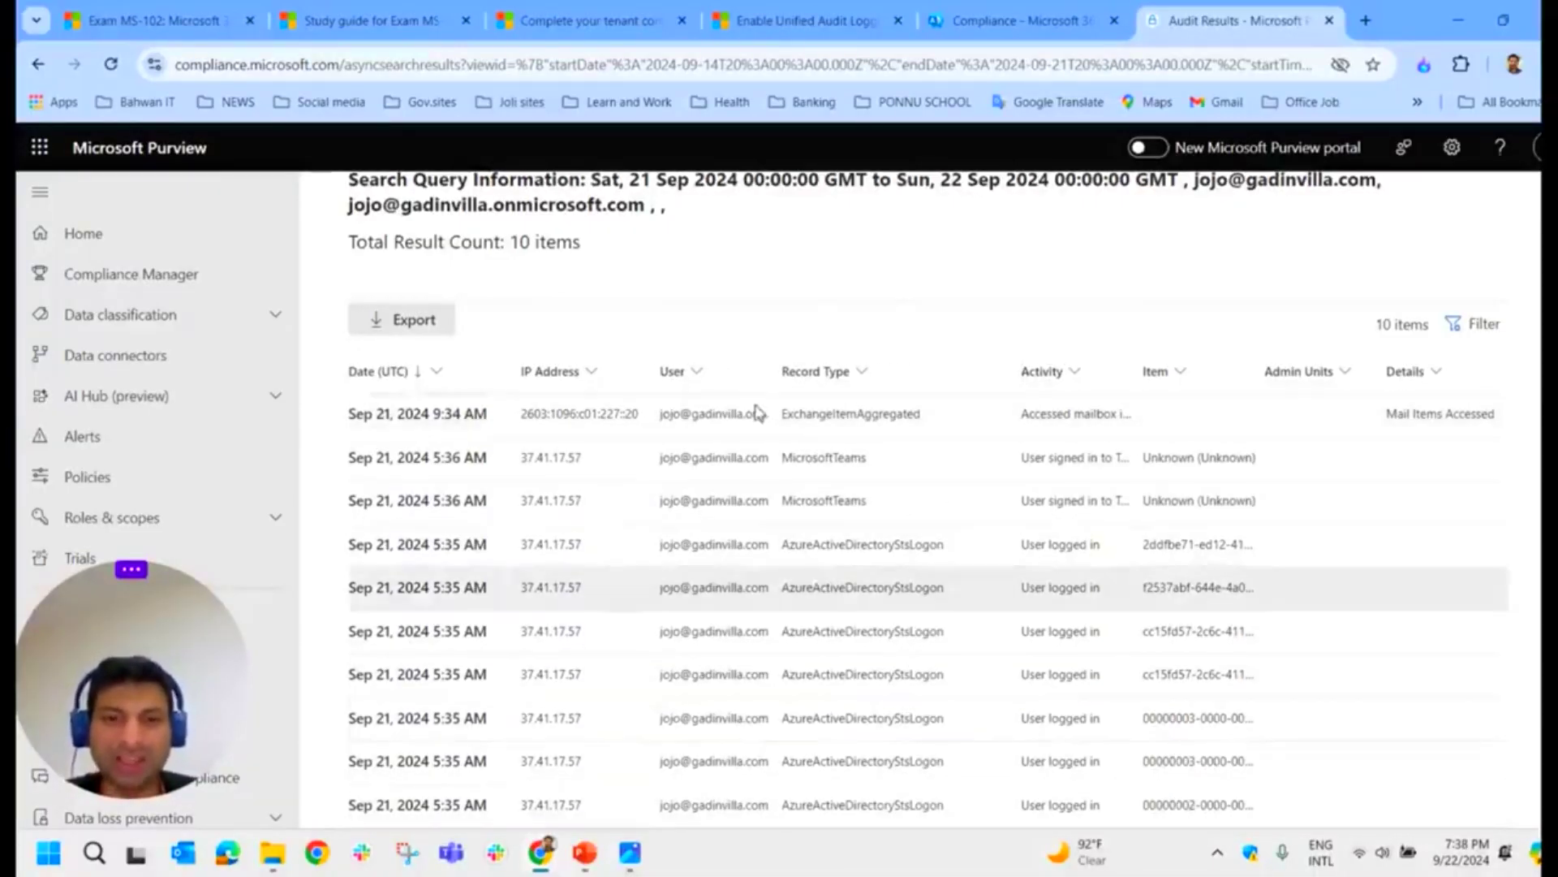
{"action": "double_click", "coordinate": [775, 371]}
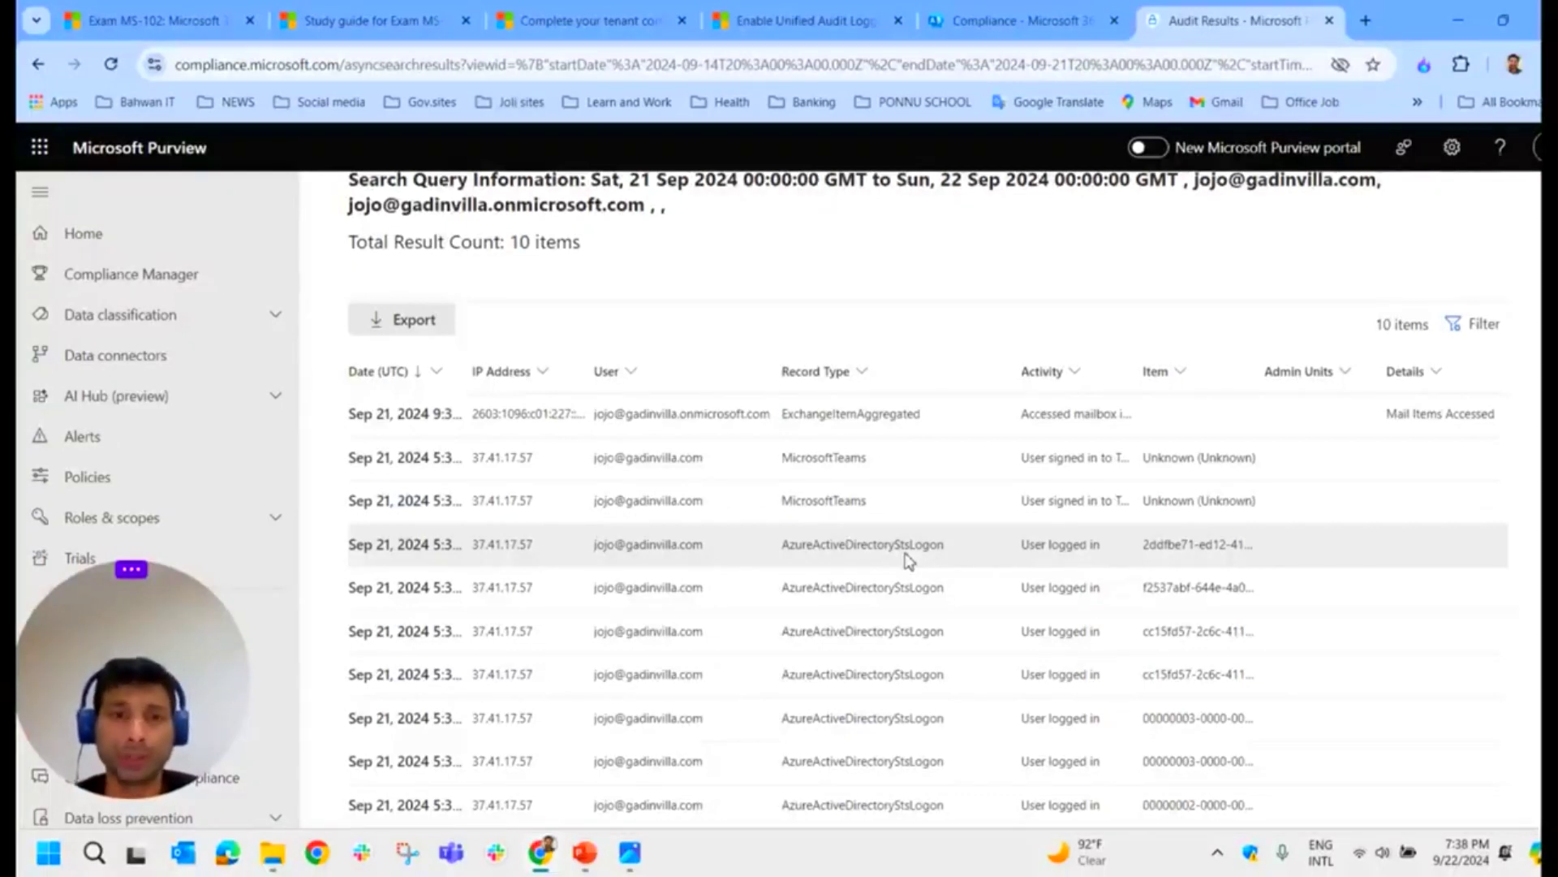
{"action": "scroll", "coordinate": [907, 560], "scroll_direction": "up", "scroll_amount": 1}
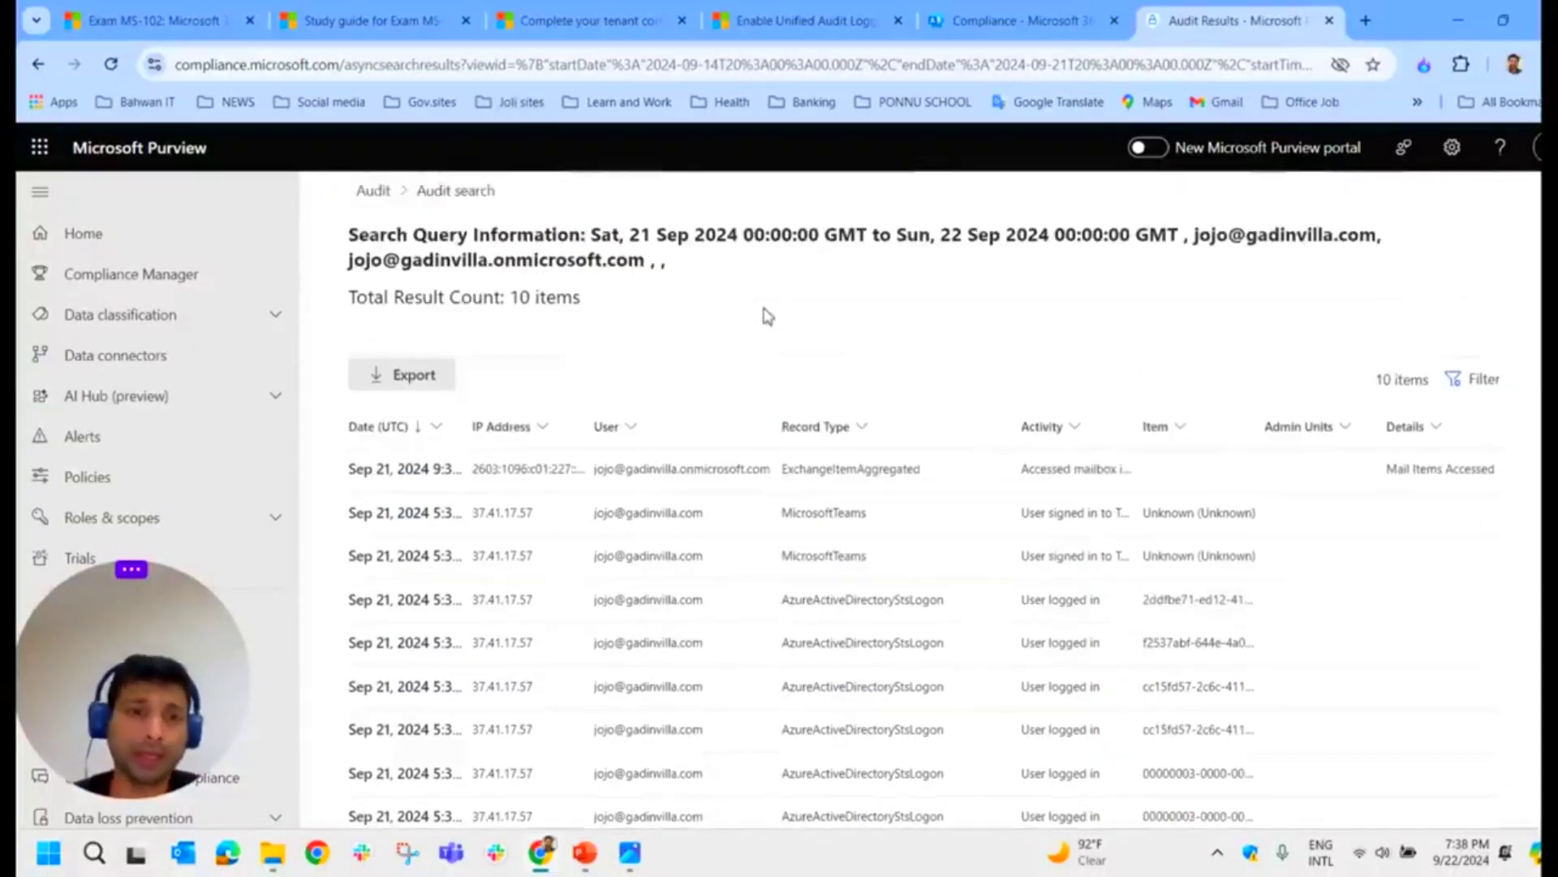
{"action": "left_click", "coordinate": [465, 203]}
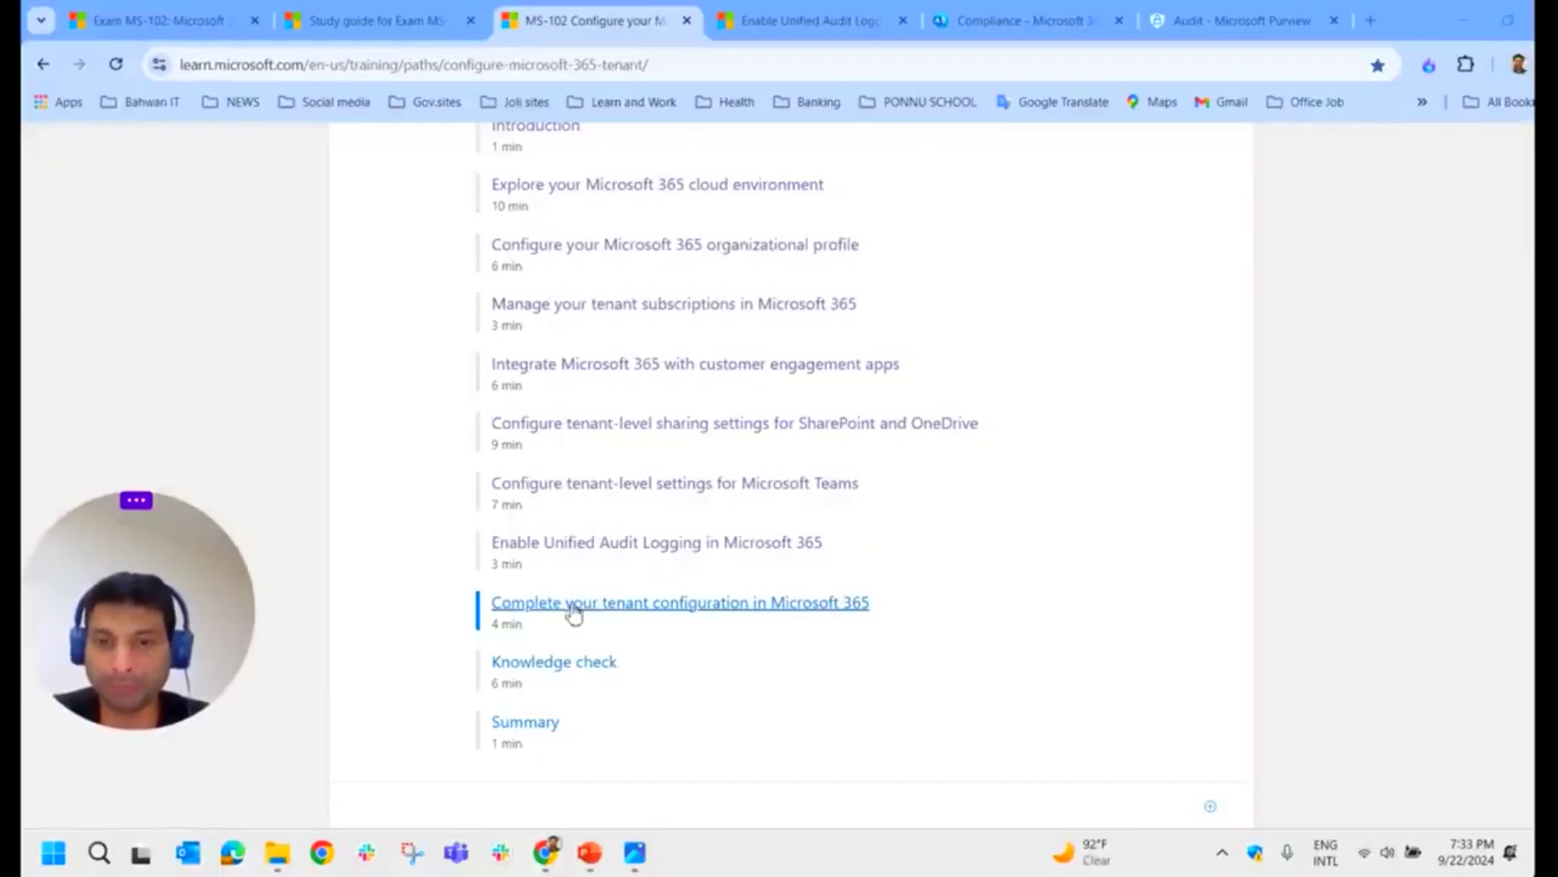
Step: Read the tenant configuration unit's common-tasks checklist, then advance to the Chapter-2 slide
{"action": "left_click", "coordinate": [691, 618]}
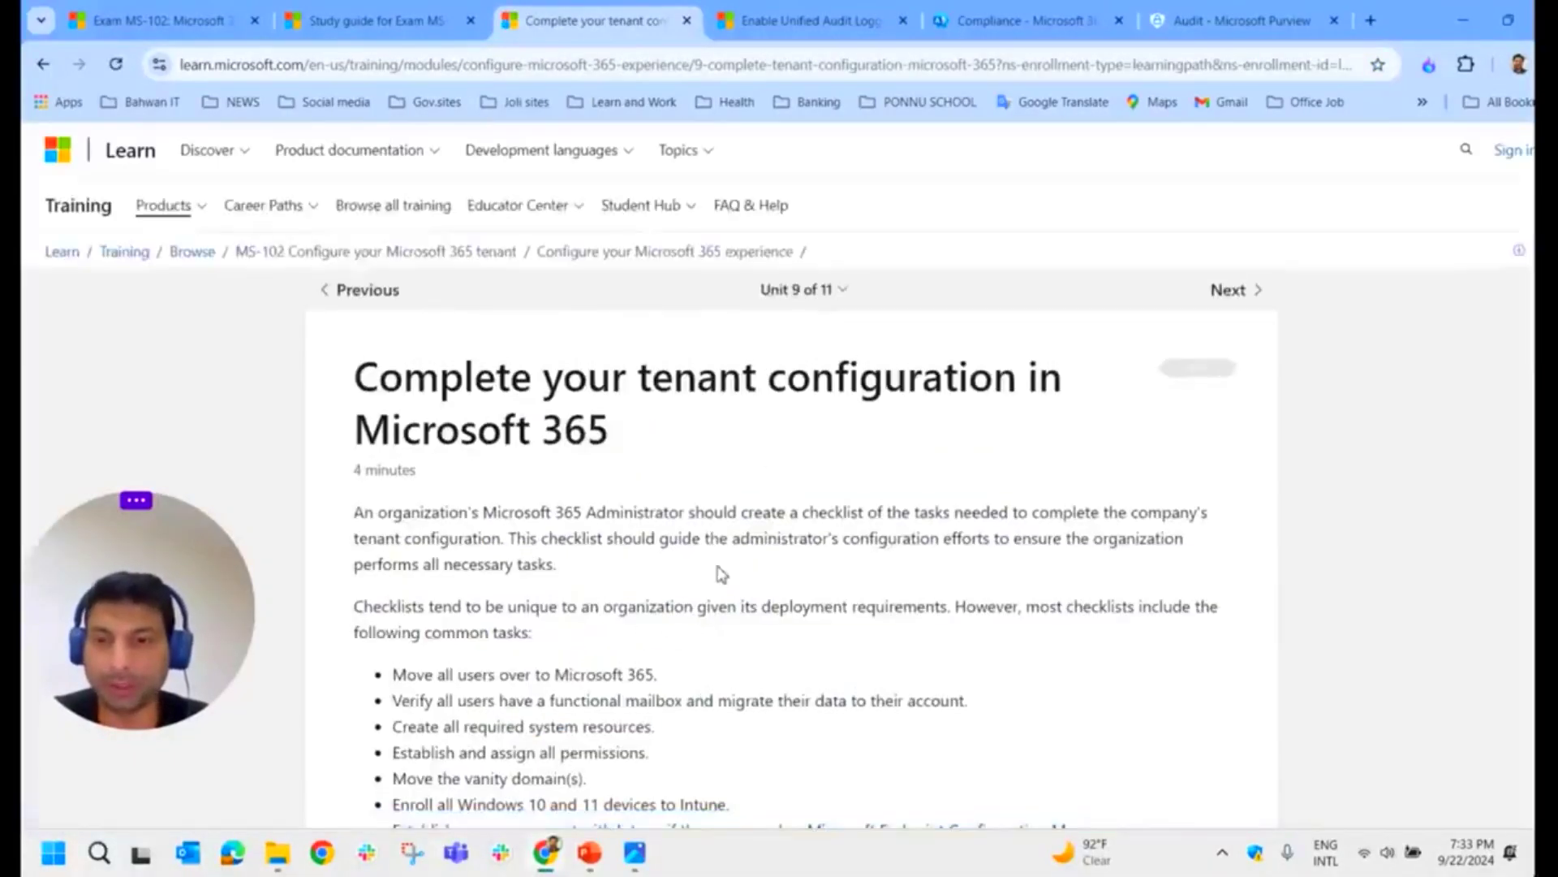
{"action": "scroll", "coordinate": [719, 574], "scroll_direction": "down", "scroll_amount": 3}
{"action": "triple_click", "coordinate": [783, 520]}
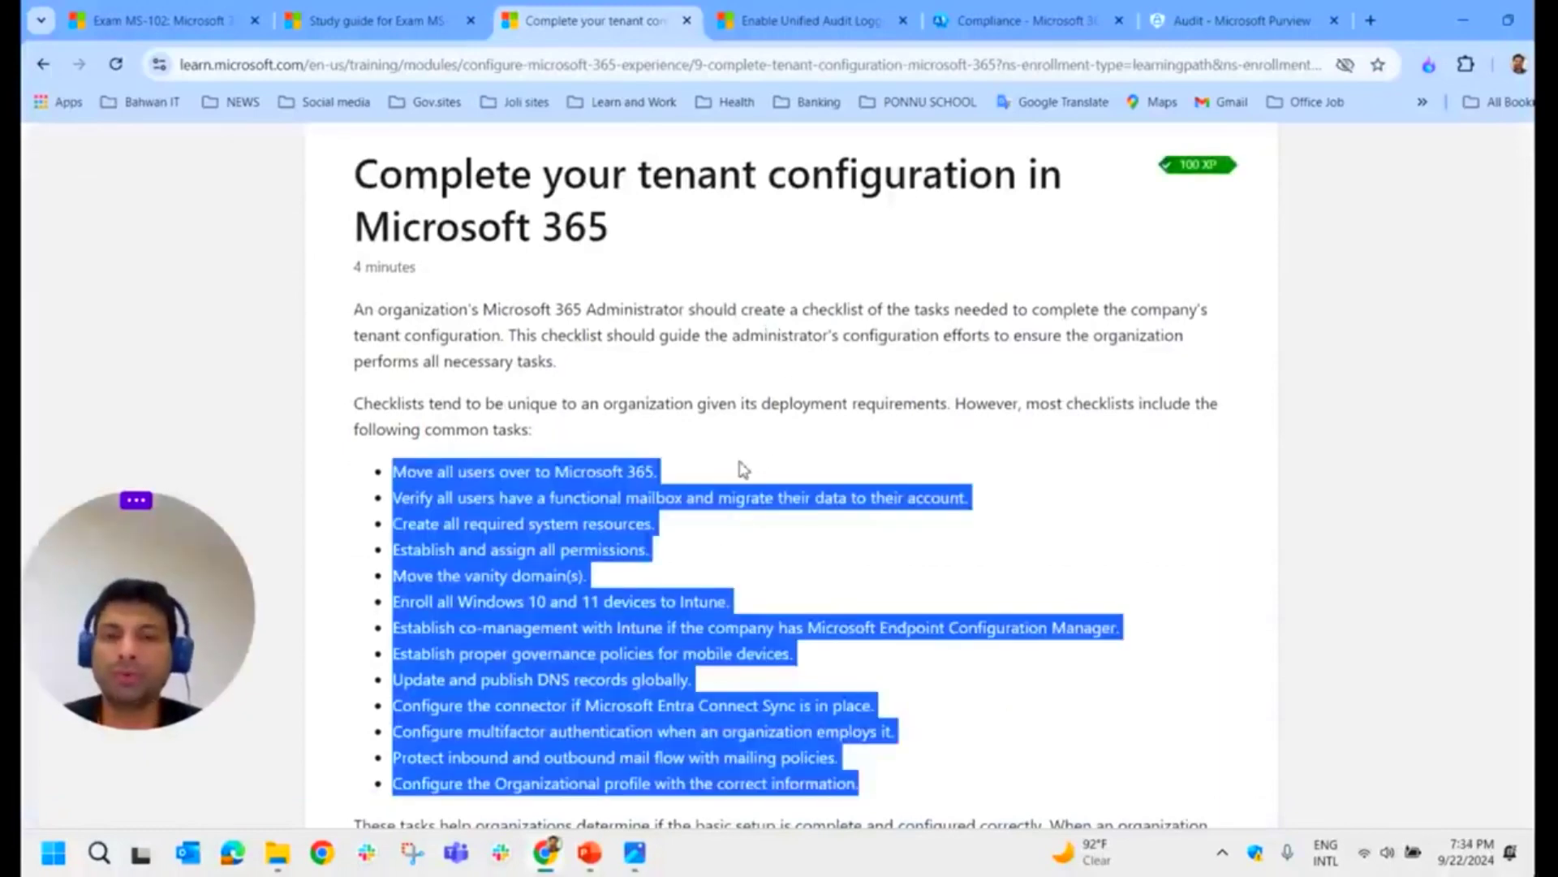
{"action": "scroll", "coordinate": [730, 453], "scroll_direction": "down", "scroll_amount": 1}
{"action": "scroll", "coordinate": [804, 511], "scroll_direction": "down", "scroll_amount": 2}
{"action": "scroll", "coordinate": [808, 519], "scroll_direction": "up", "scroll_amount": 4}
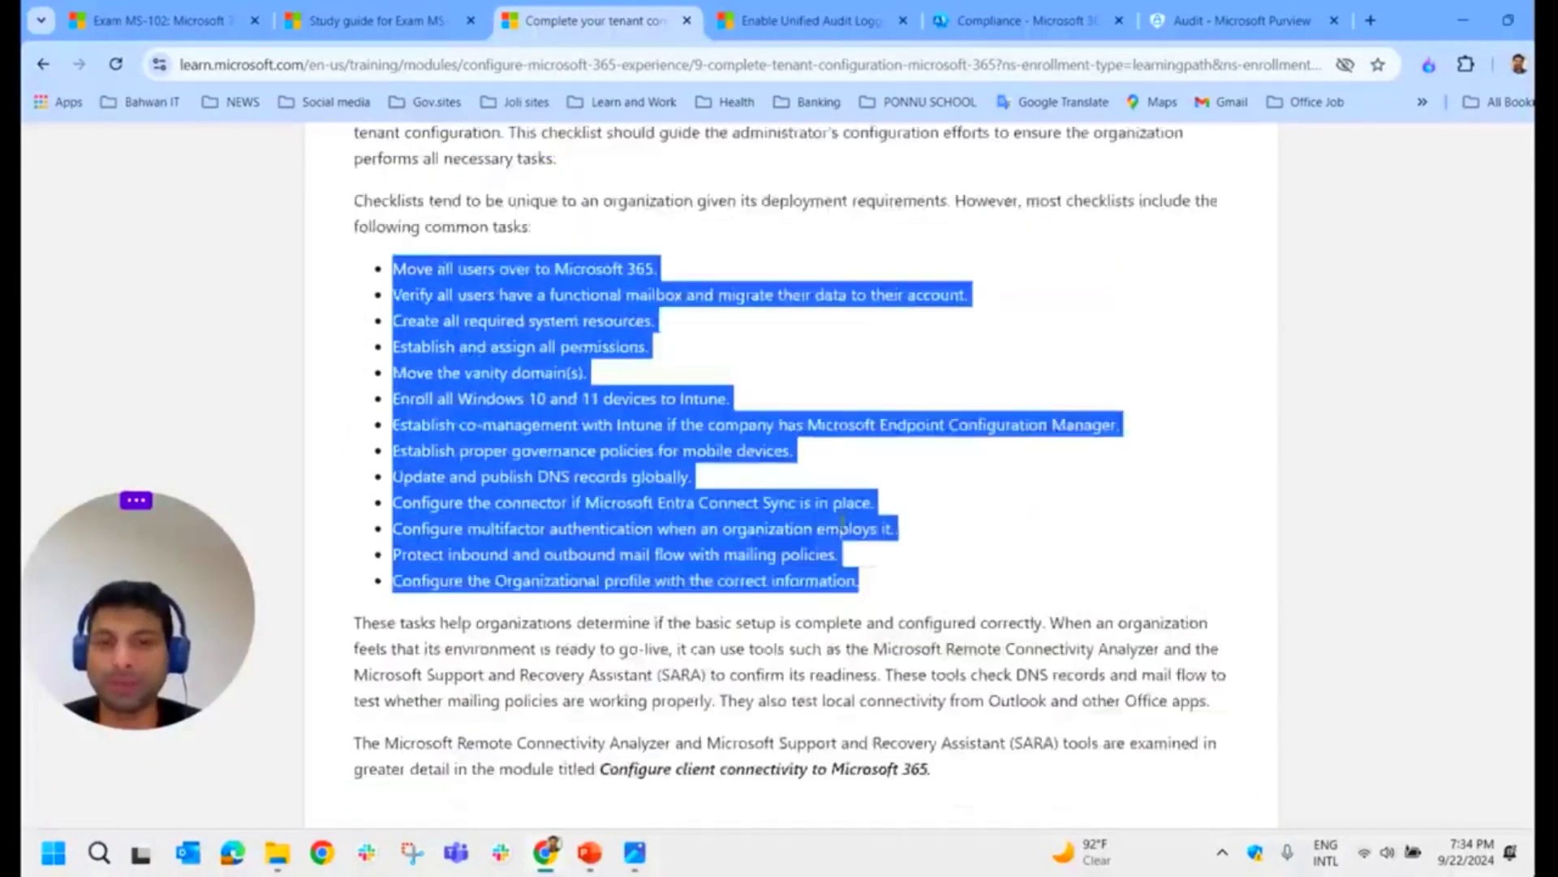
{"action": "left_click", "coordinate": [794, 552]}
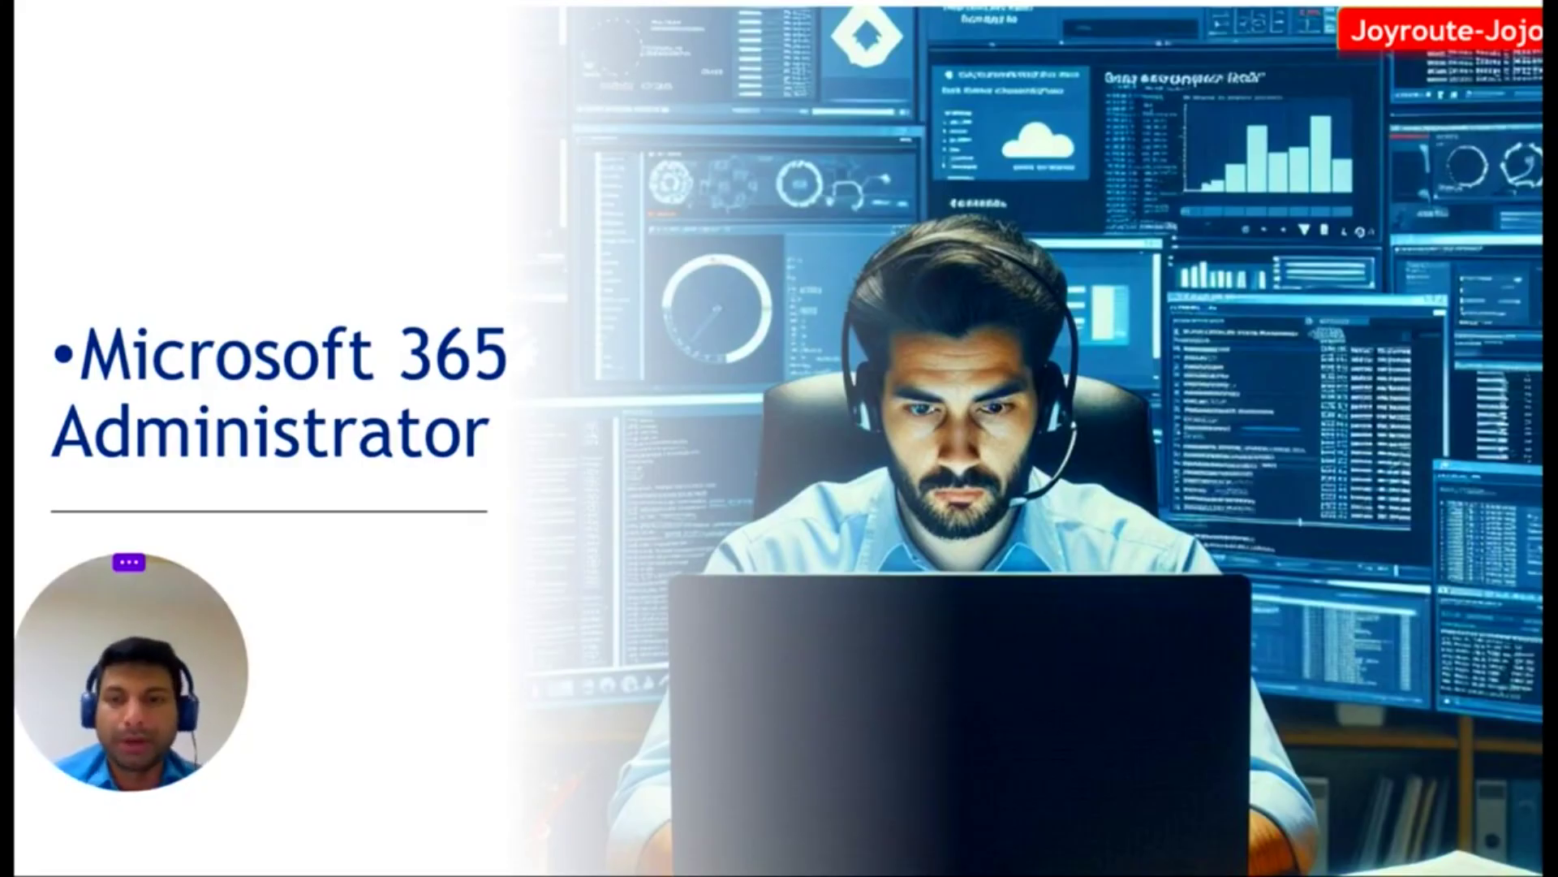
{"action": "key", "text": "Right"}
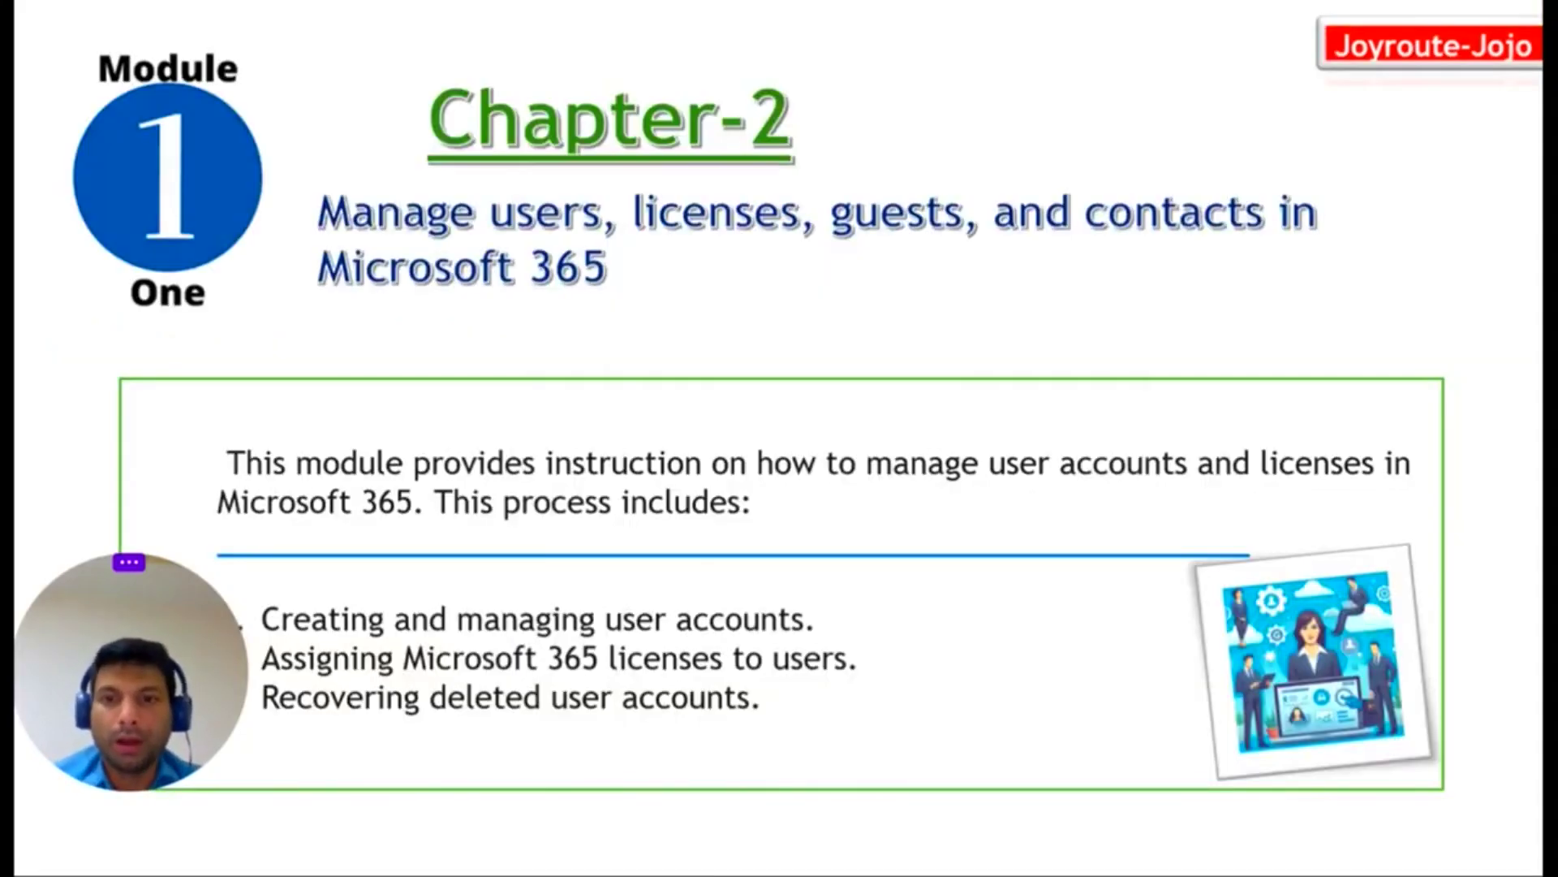
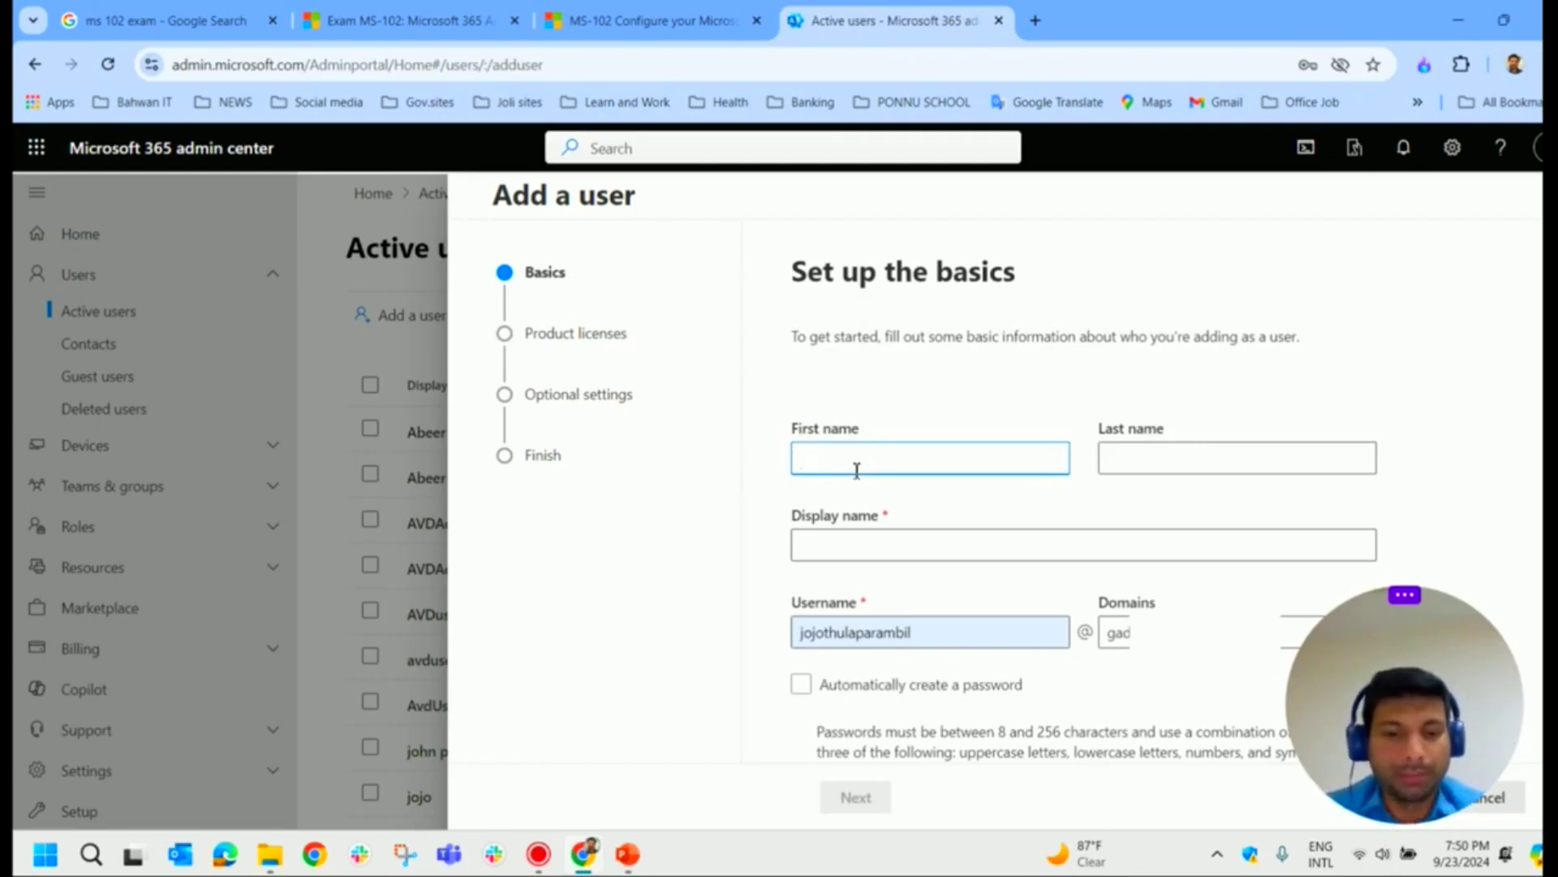
Step: Enter the new user's first and last name, username and a strong password, then continue to licences
{"action": "type", "text": "n"}
{"action": "key", "text": "Tab"}
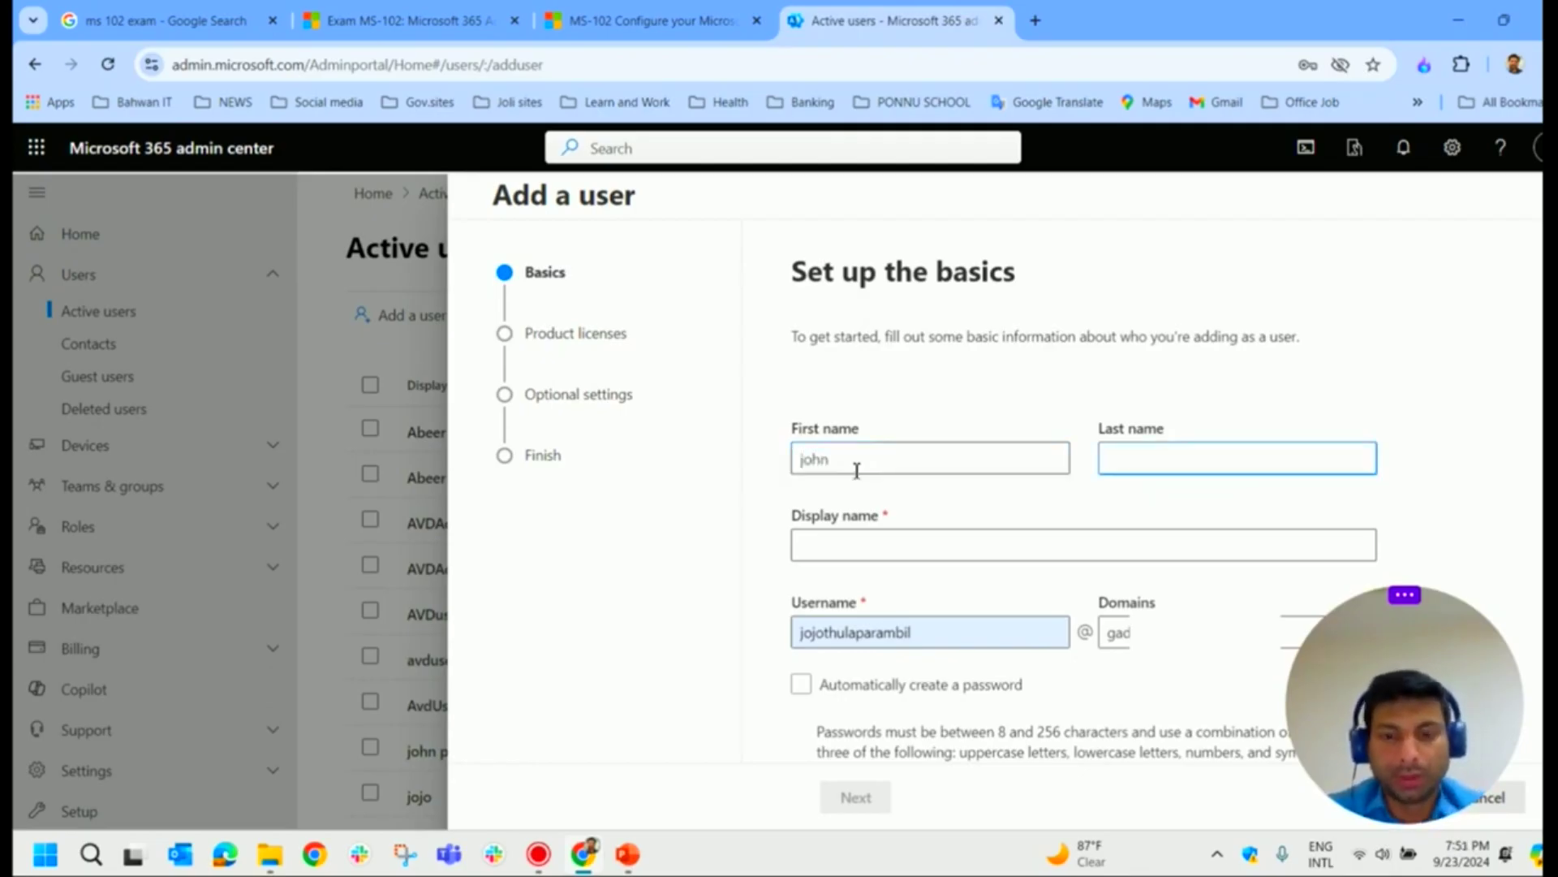
{"action": "key", "text": "Tab"}
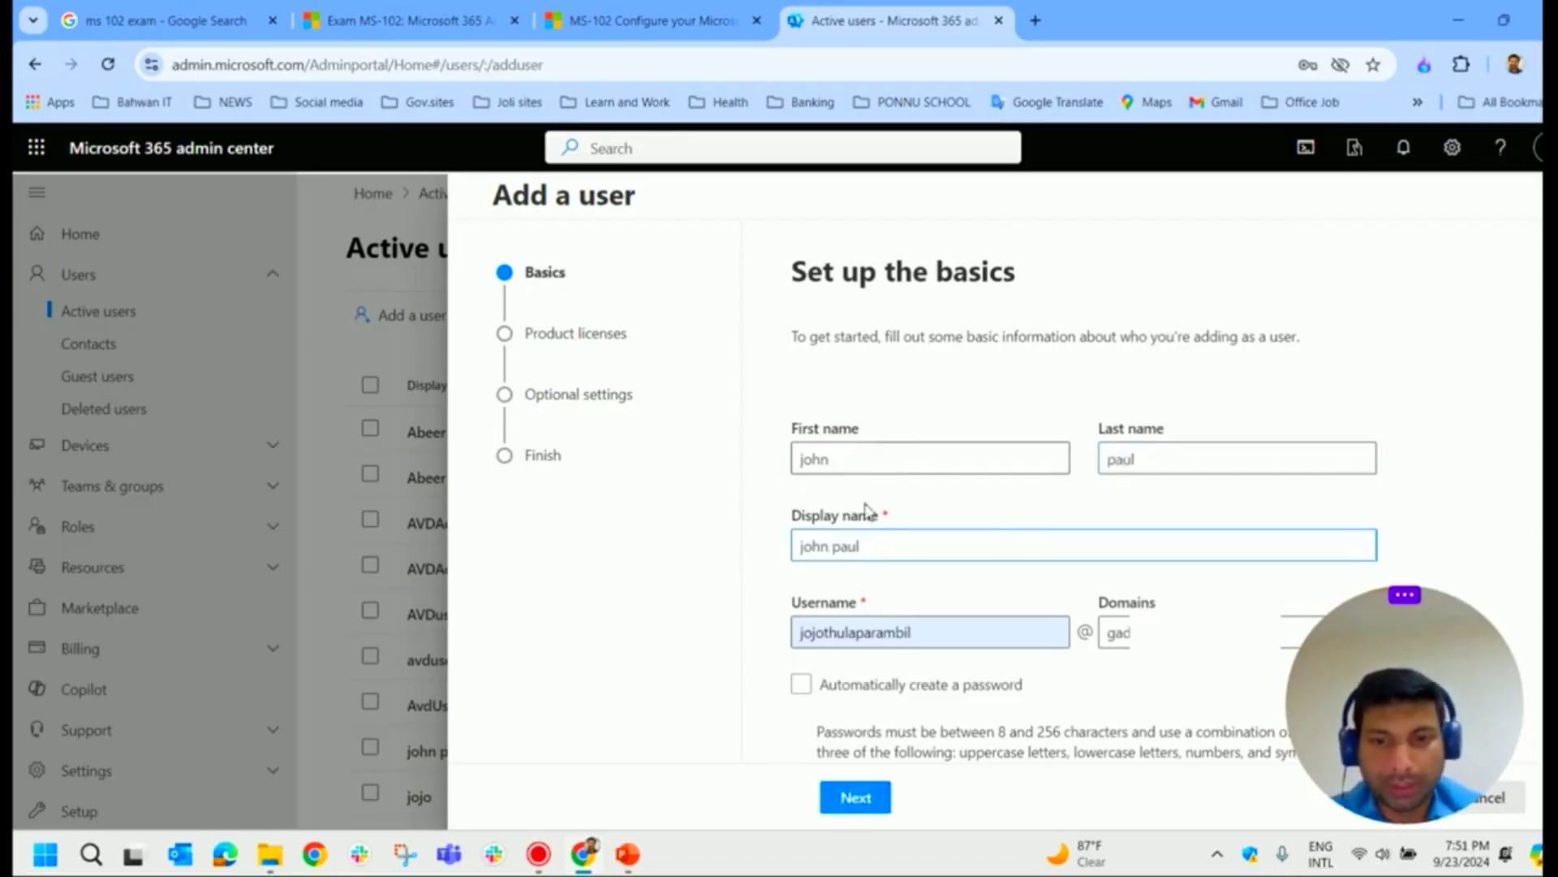
{"action": "scroll", "coordinate": [901, 590], "scroll_direction": "down", "scroll_amount": 1}
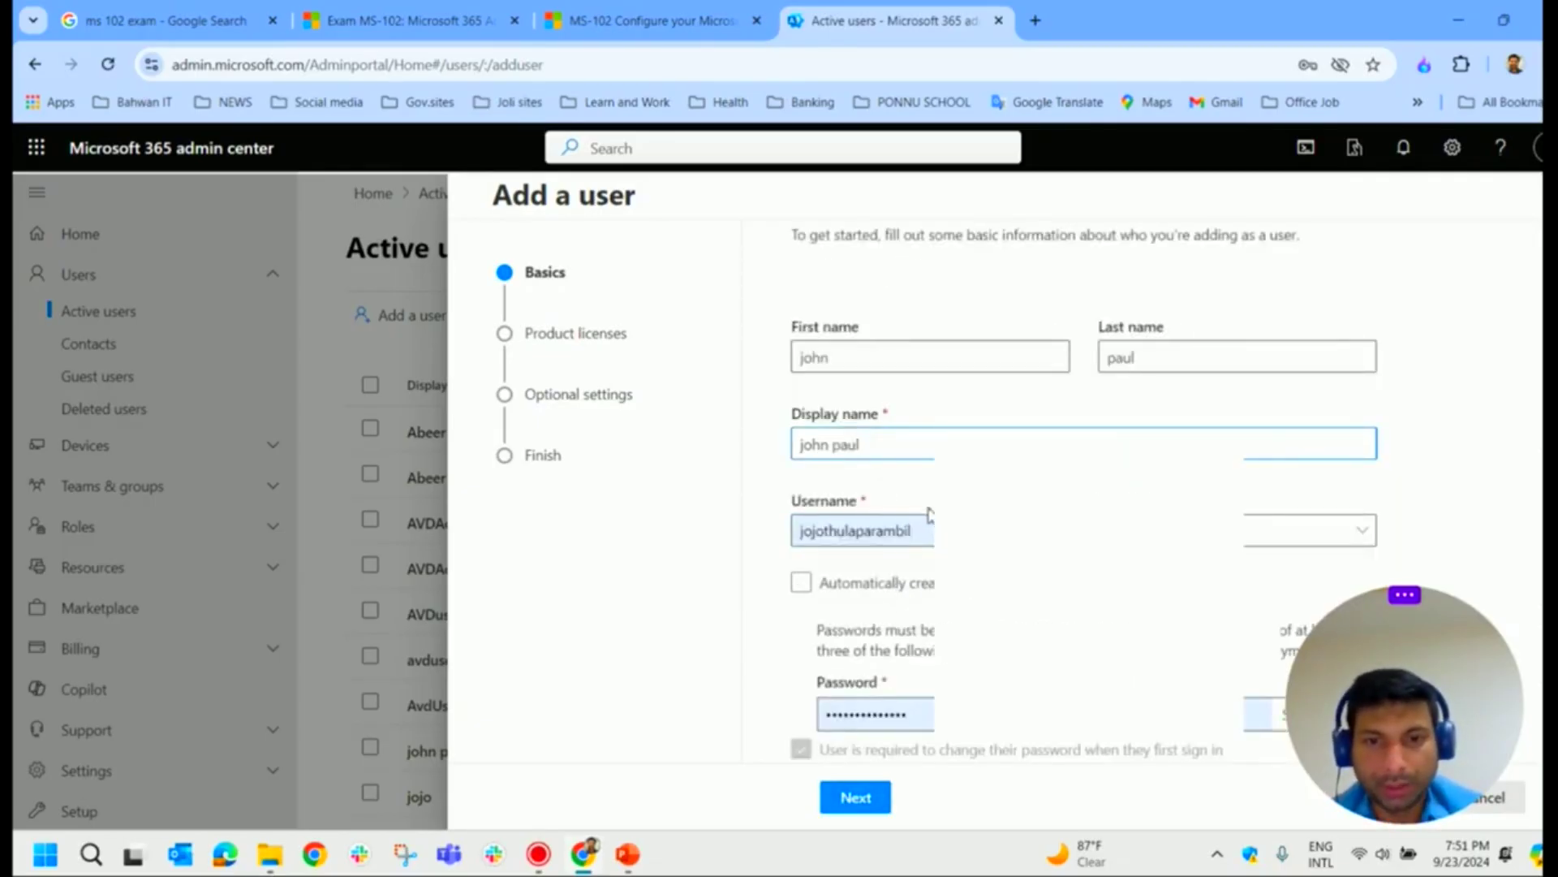
{"action": "key", "text": "Tab"}
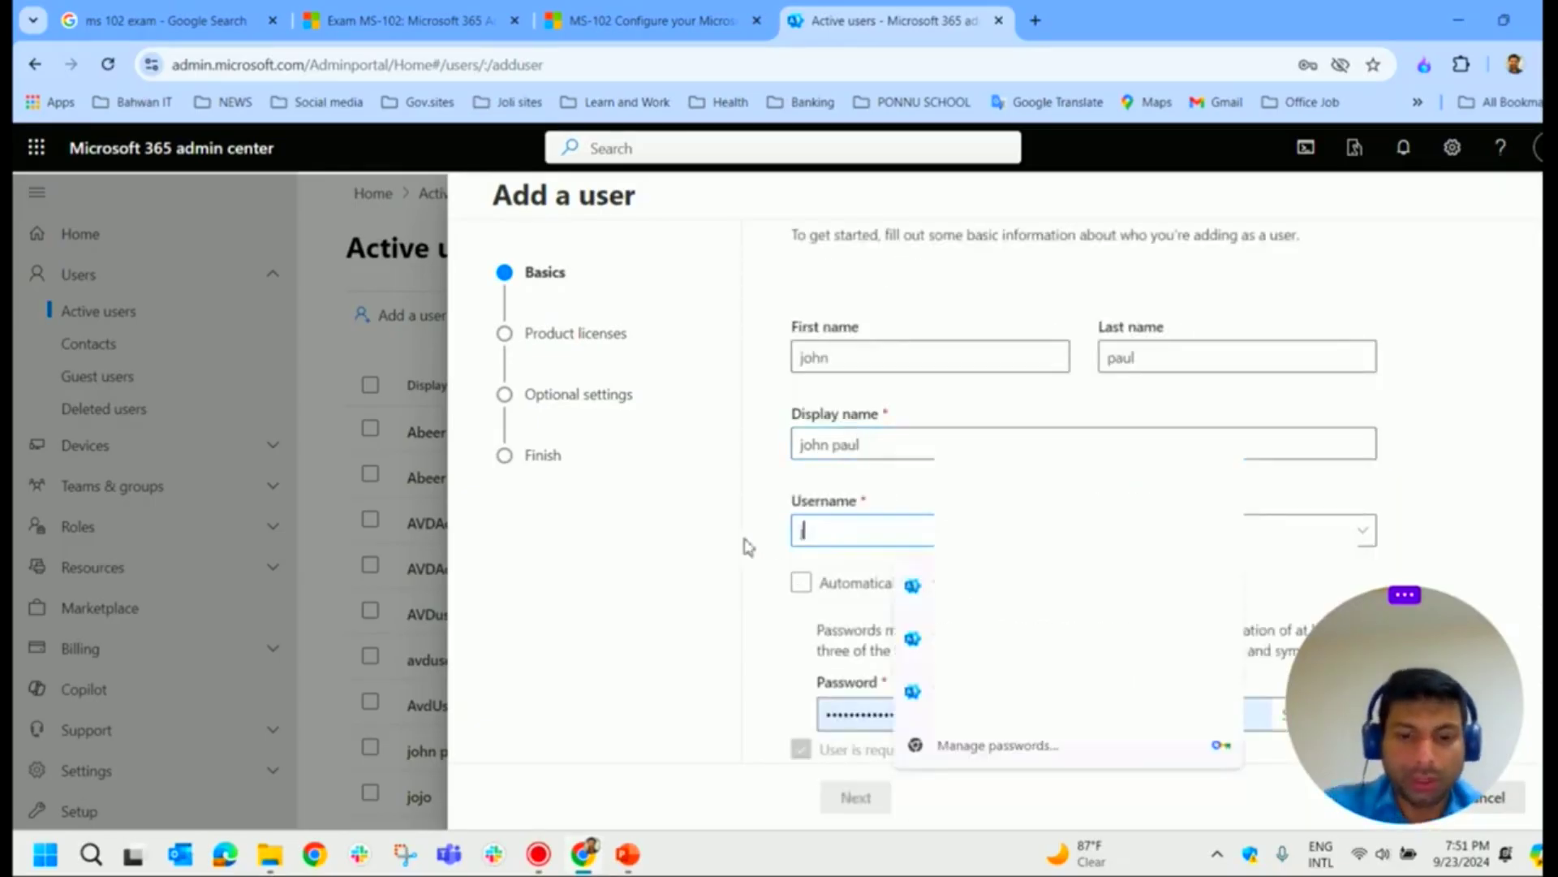
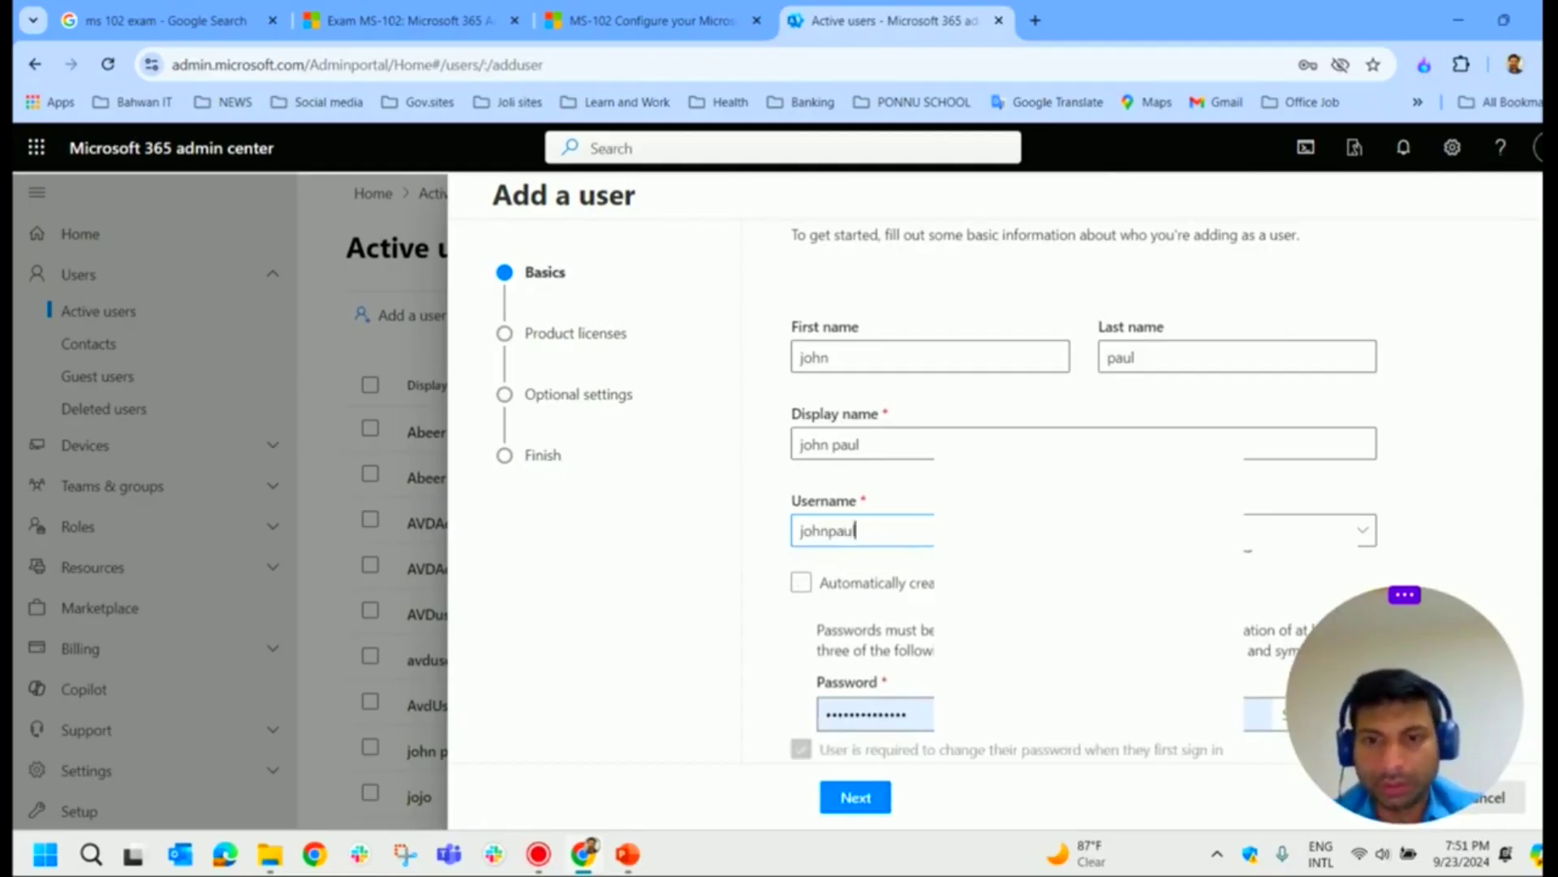
{"action": "scroll", "coordinate": [803, 582], "scroll_direction": "down", "scroll_amount": 1}
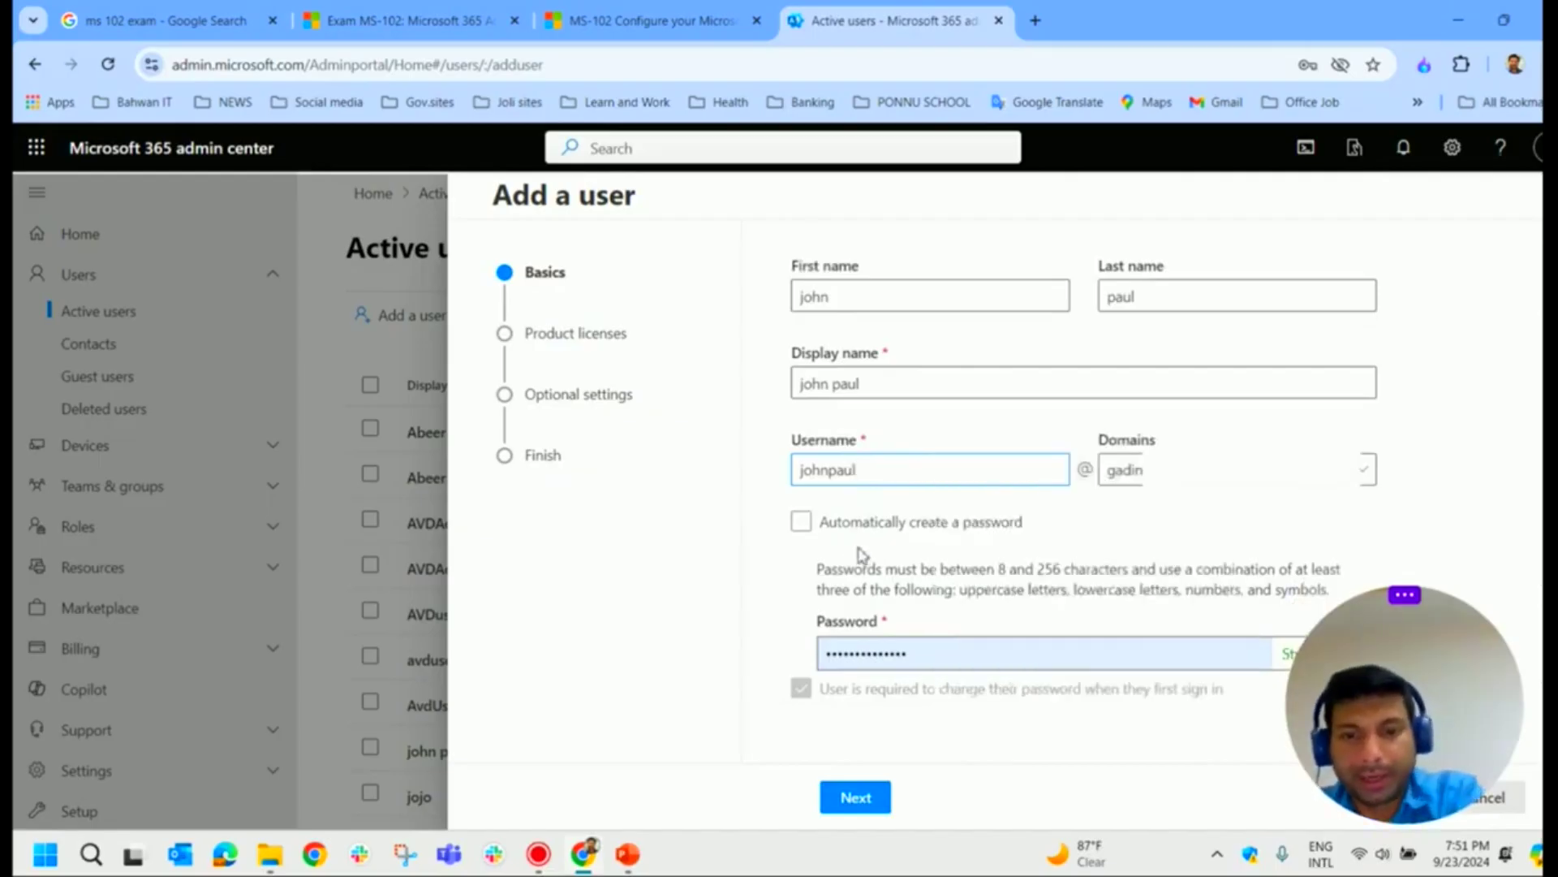
{"action": "left_click", "coordinate": [861, 799]}
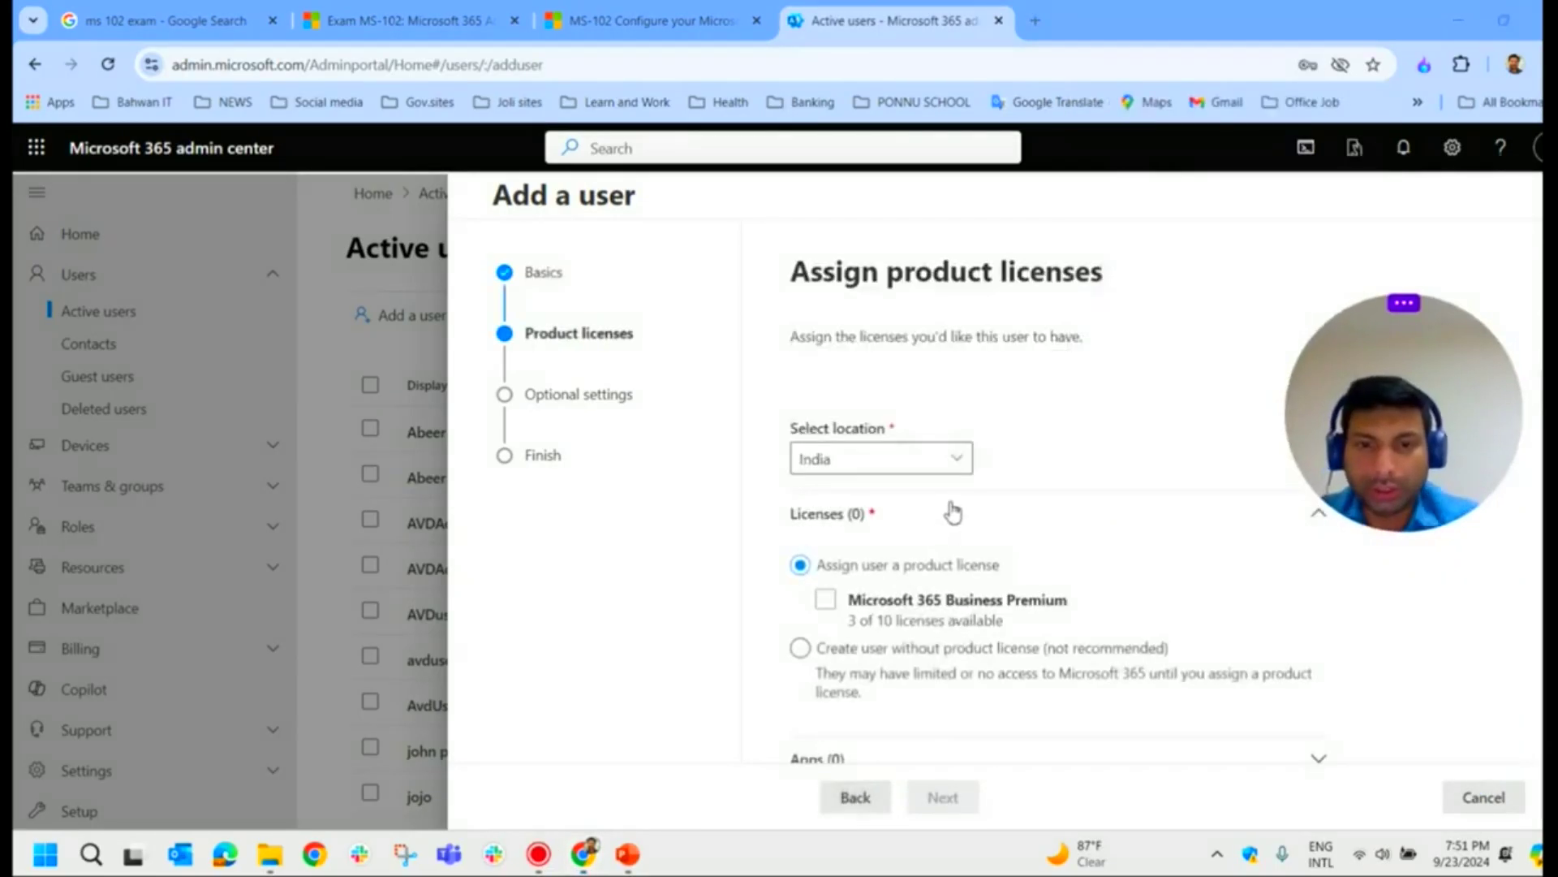
Step: Keep the user location as India and create the user without a product license
{"action": "left_click", "coordinate": [957, 460]}
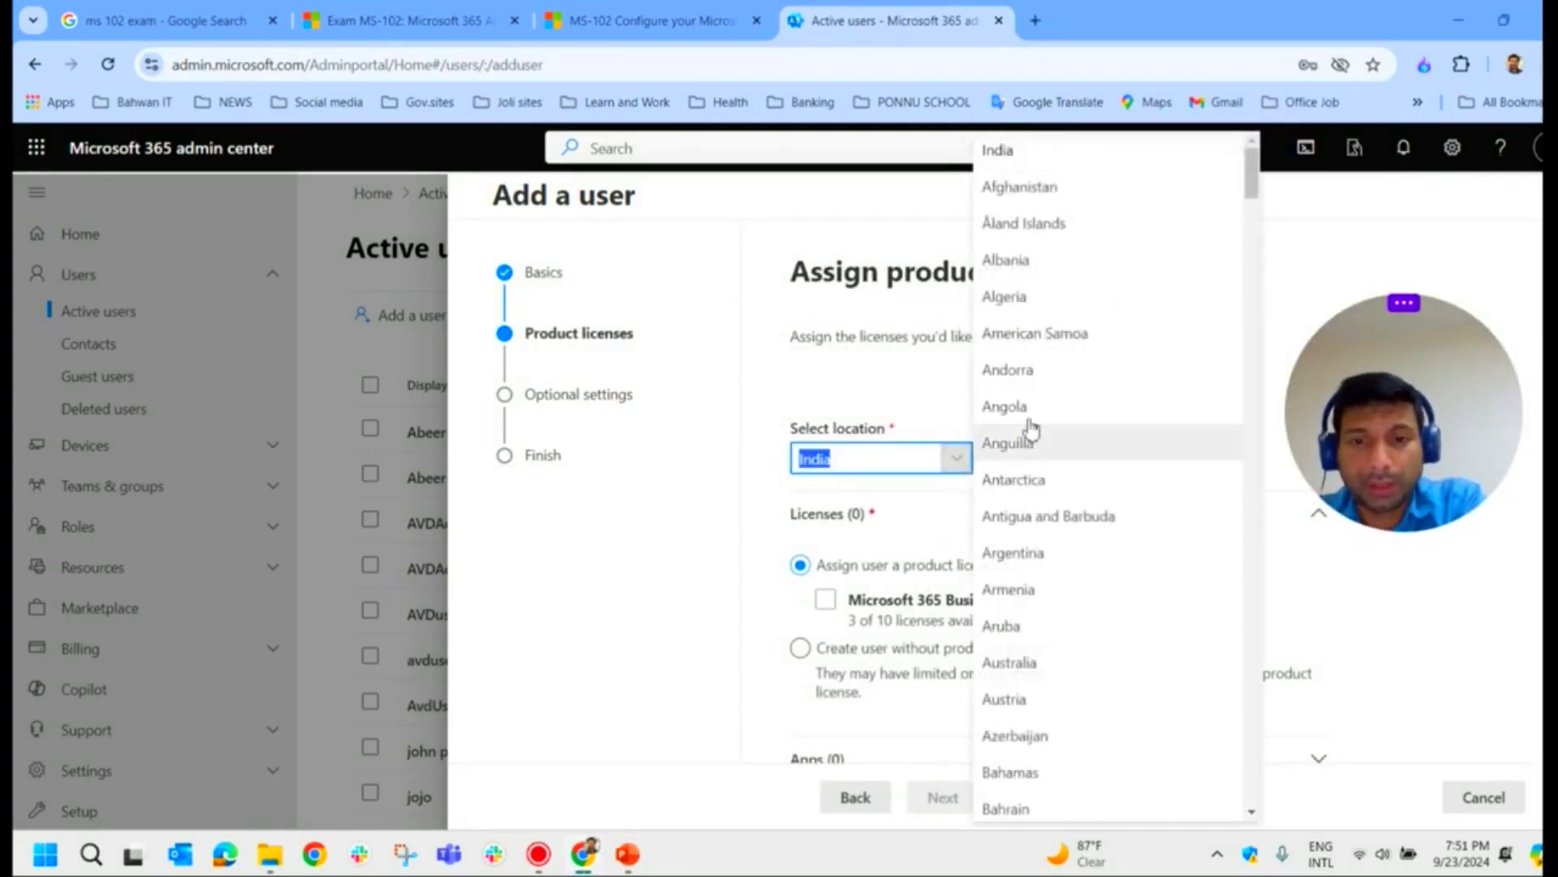
{"action": "left_click", "coordinate": [1301, 612]}
{"action": "scroll", "coordinate": [934, 584], "scroll_direction": "down", "scroll_amount": 1}
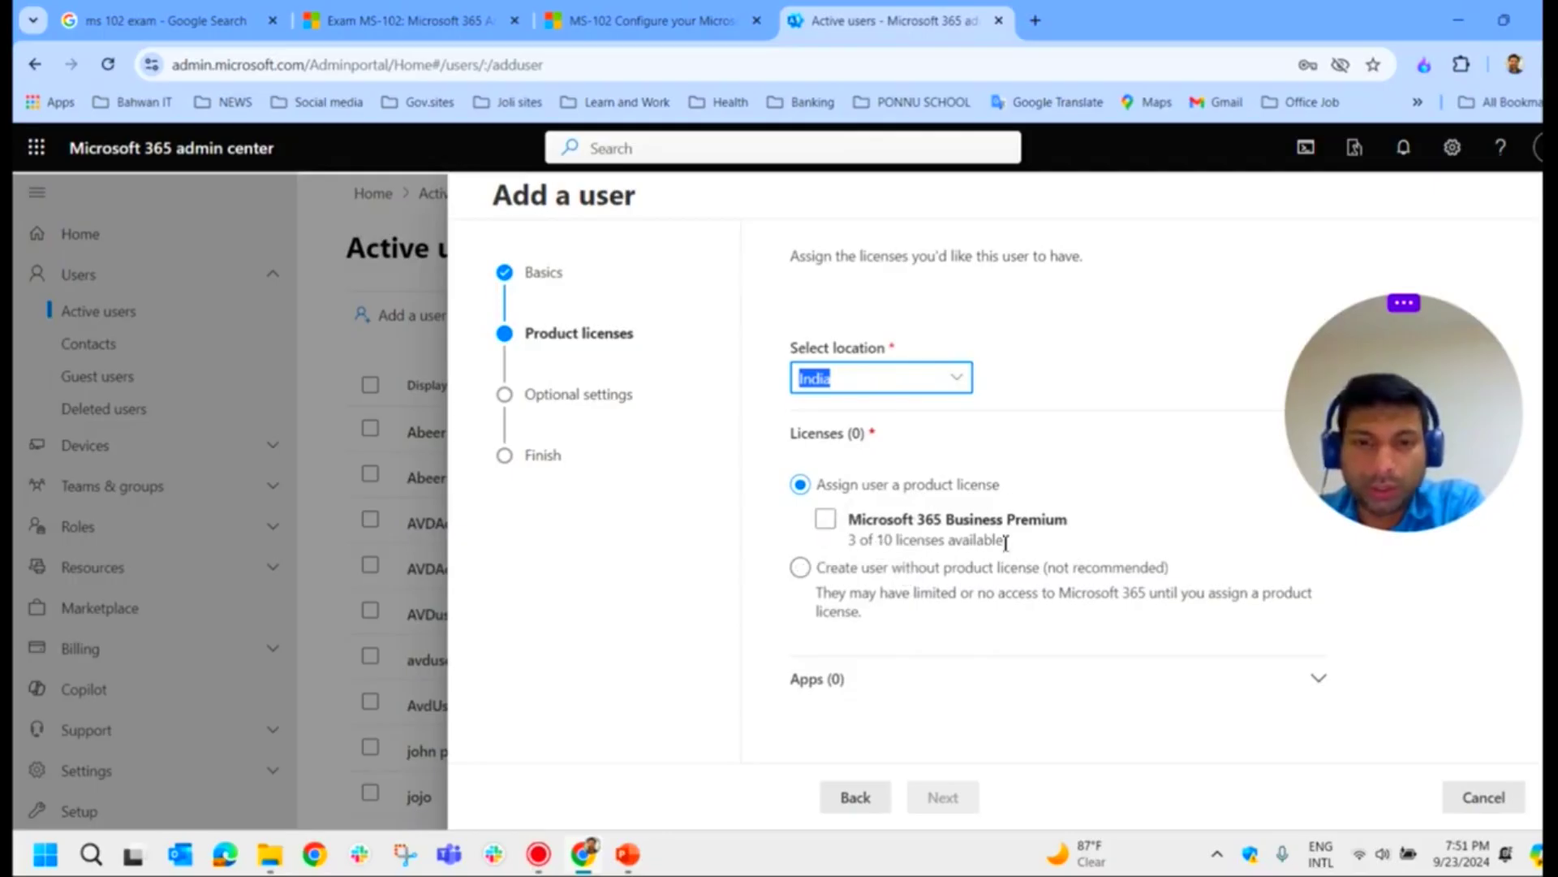
{"action": "left_click", "coordinate": [832, 622]}
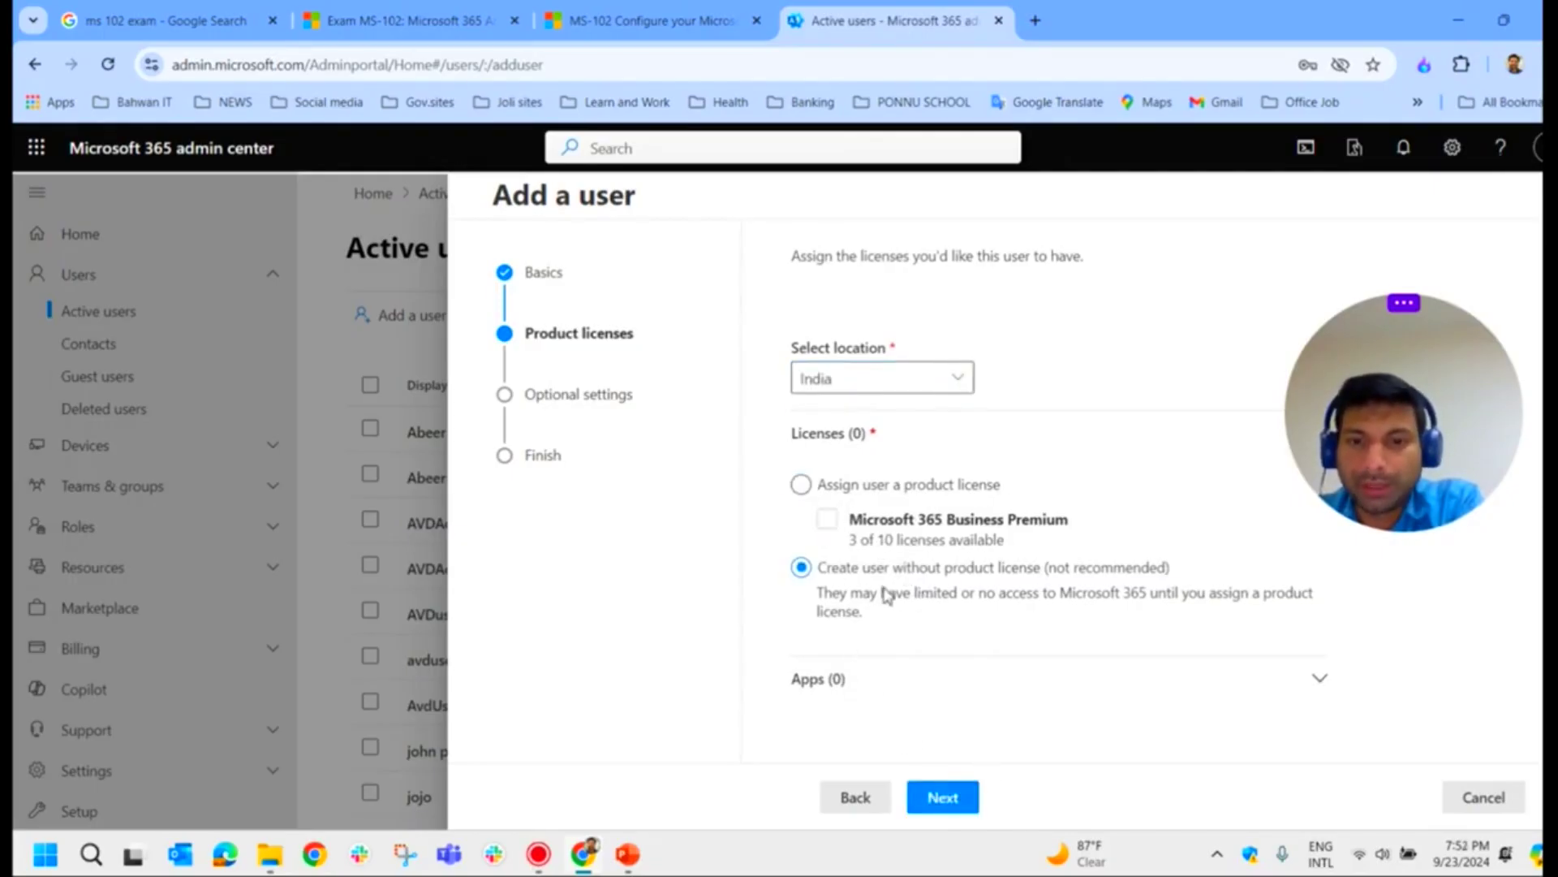
{"action": "left_click", "coordinate": [961, 799]}
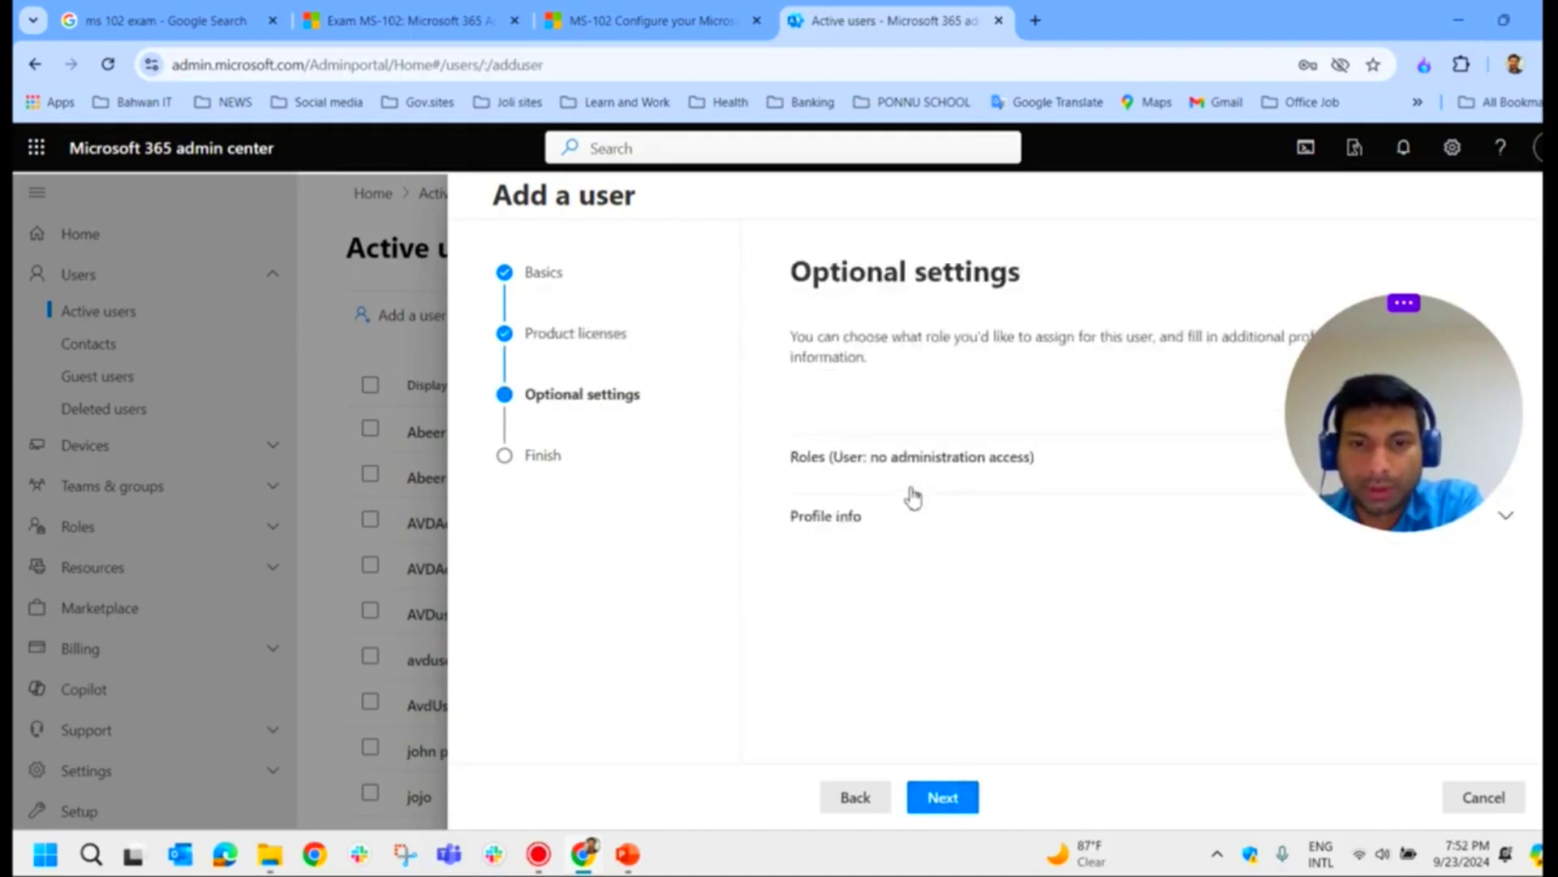
Step: Under Roles, grant Admin center access, then continue to Review and finish
{"action": "left_click", "coordinate": [974, 482]}
{"action": "scroll", "coordinate": [944, 588], "scroll_direction": "down", "scroll_amount": 3}
{"action": "left_click", "coordinate": [828, 448]}
{"action": "scroll", "coordinate": [928, 550], "scroll_direction": "down", "scroll_amount": 1}
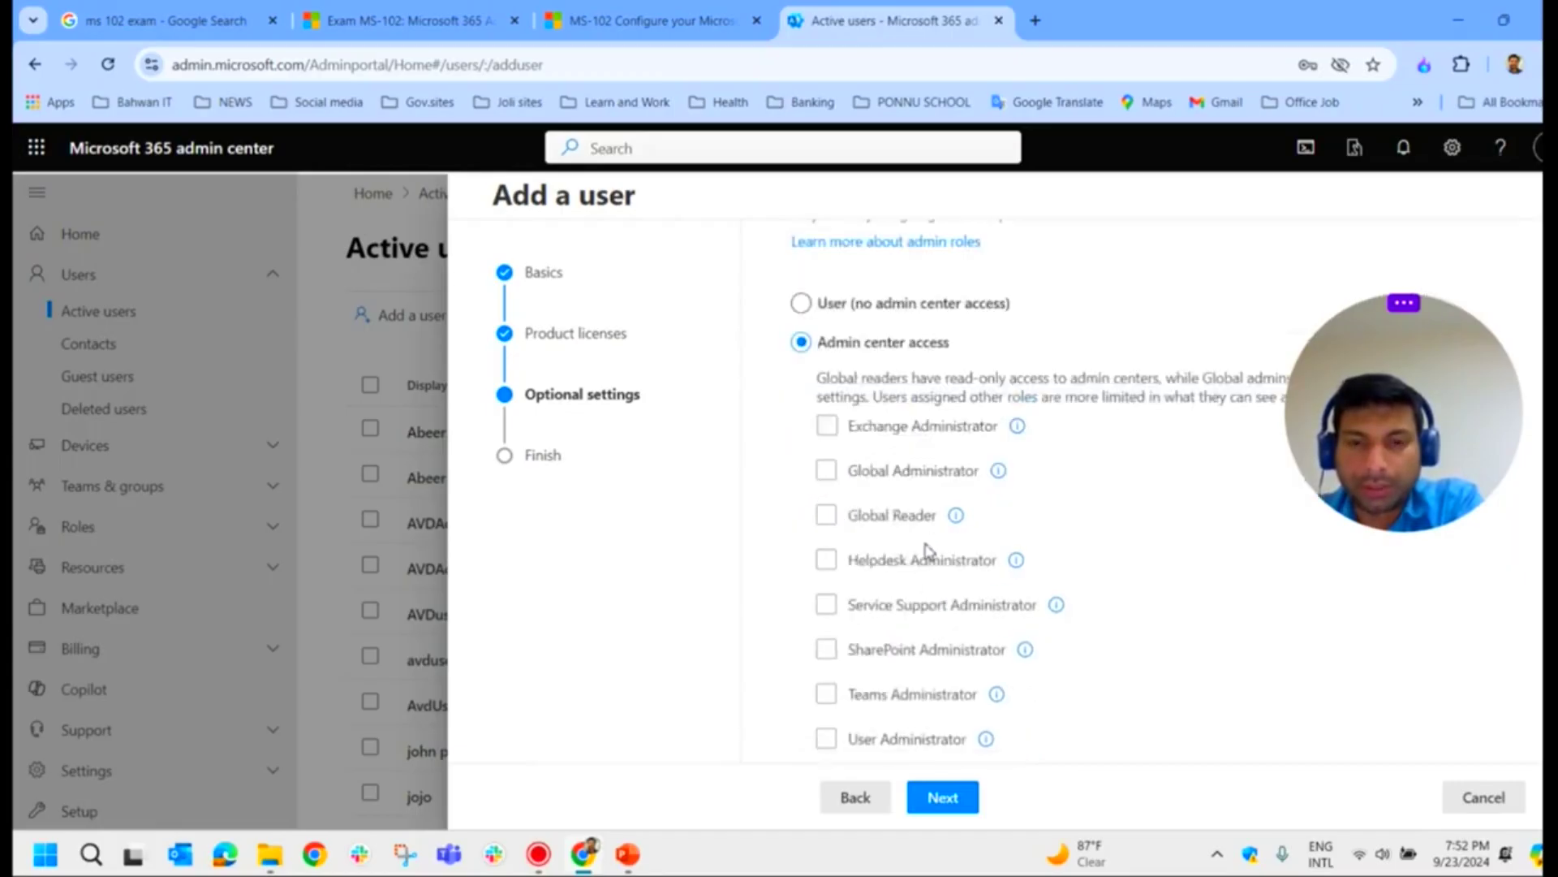
{"action": "left_click", "coordinate": [922, 573]}
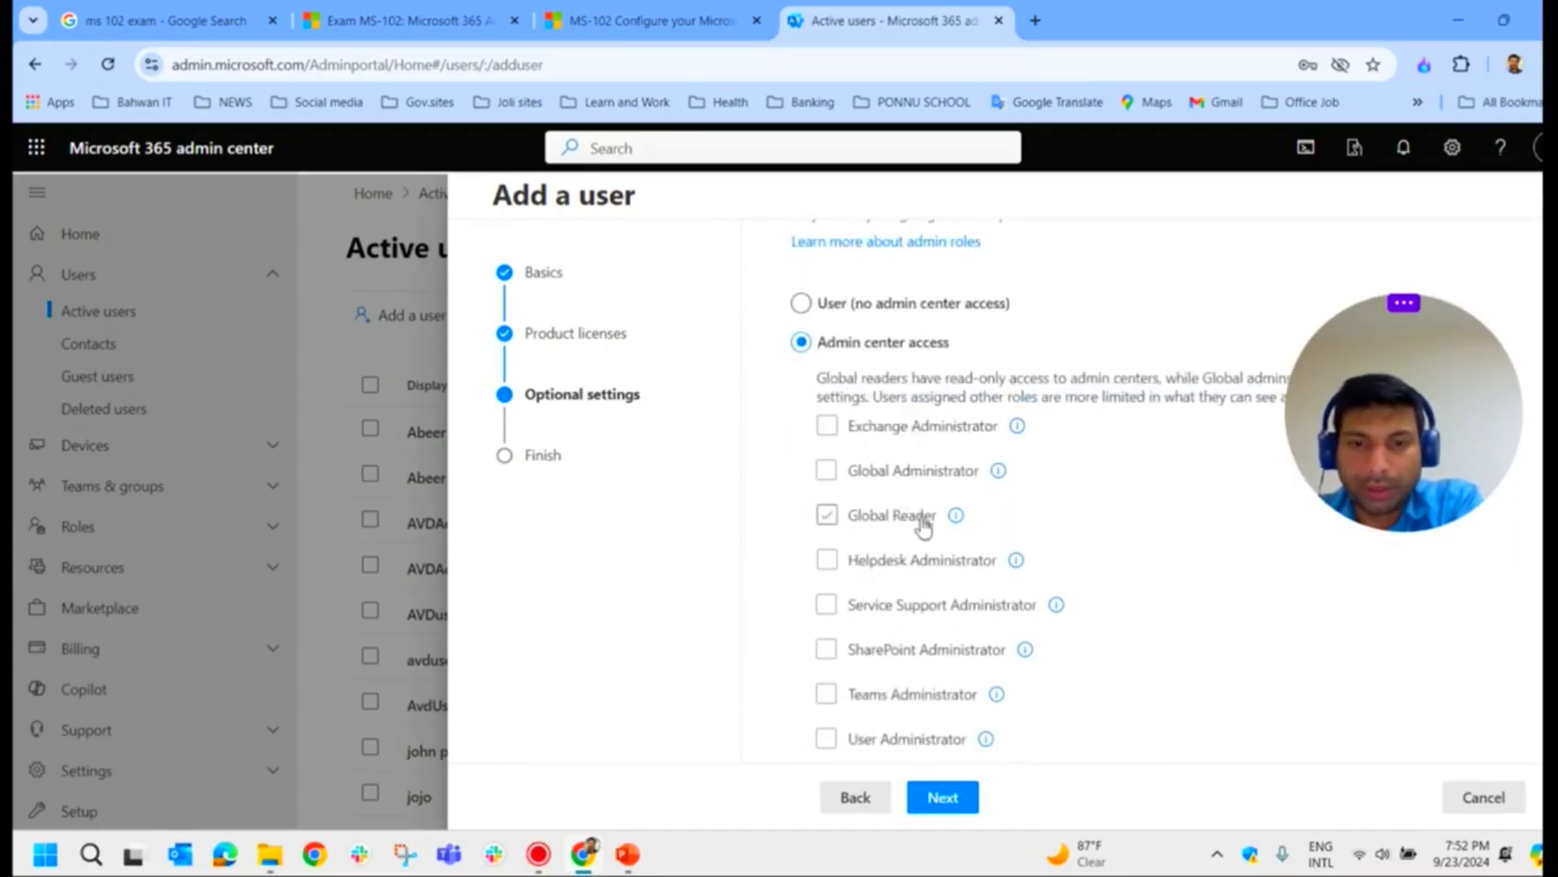
{"action": "scroll", "coordinate": [910, 522], "scroll_direction": "down", "scroll_amount": 3}
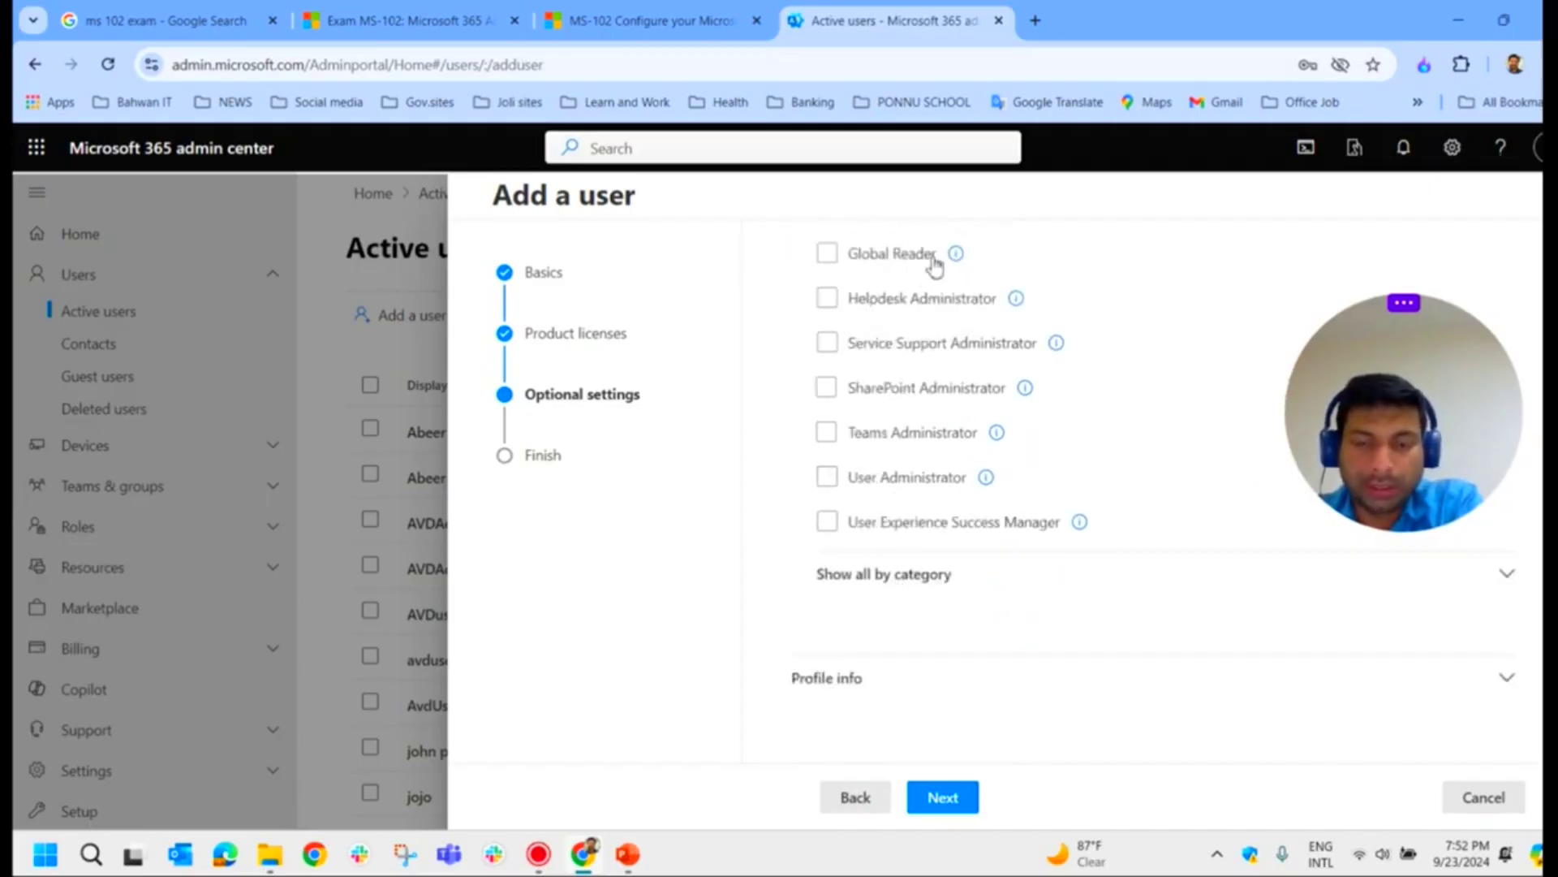
{"action": "scroll", "coordinate": [941, 479], "scroll_direction": "up", "scroll_amount": 3}
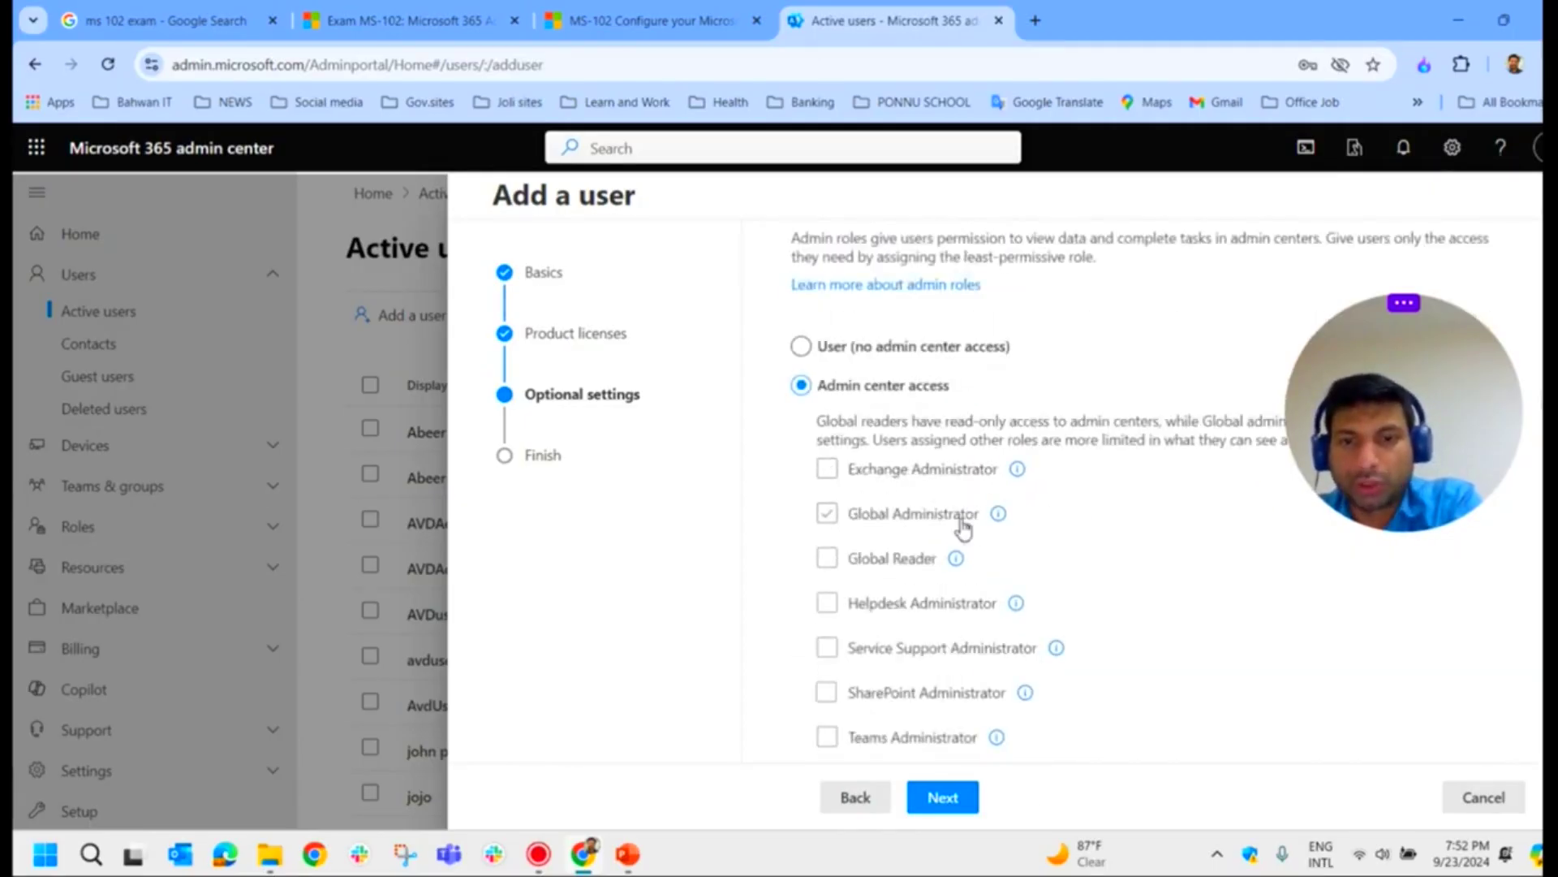
{"action": "left_click", "coordinate": [943, 799]}
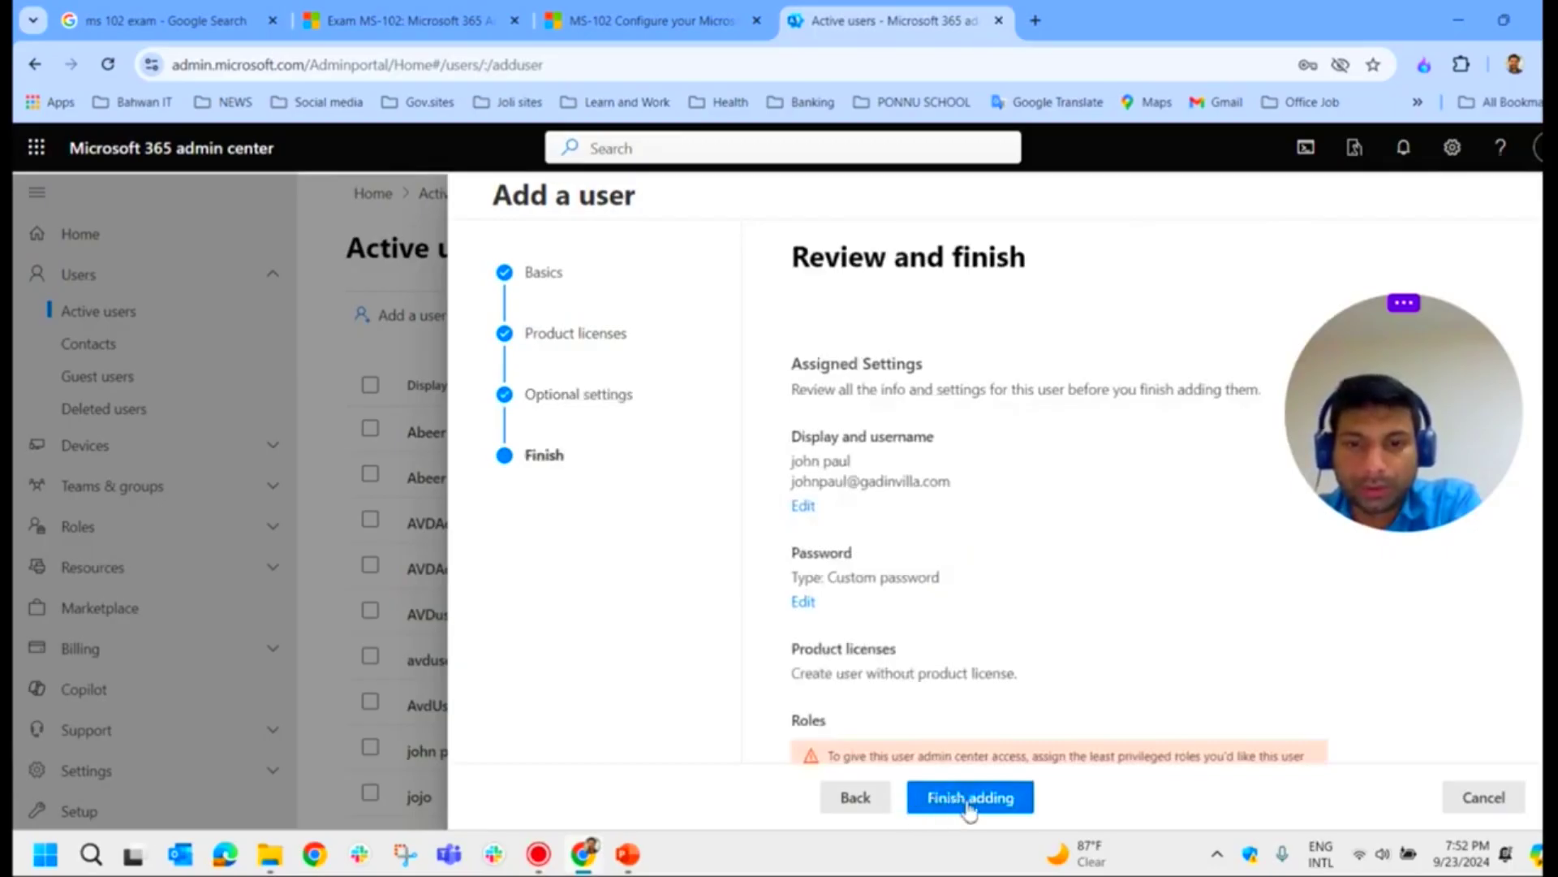
Step: Finish adding the user and close the confirmation to return to Active users
{"action": "left_click", "coordinate": [963, 804]}
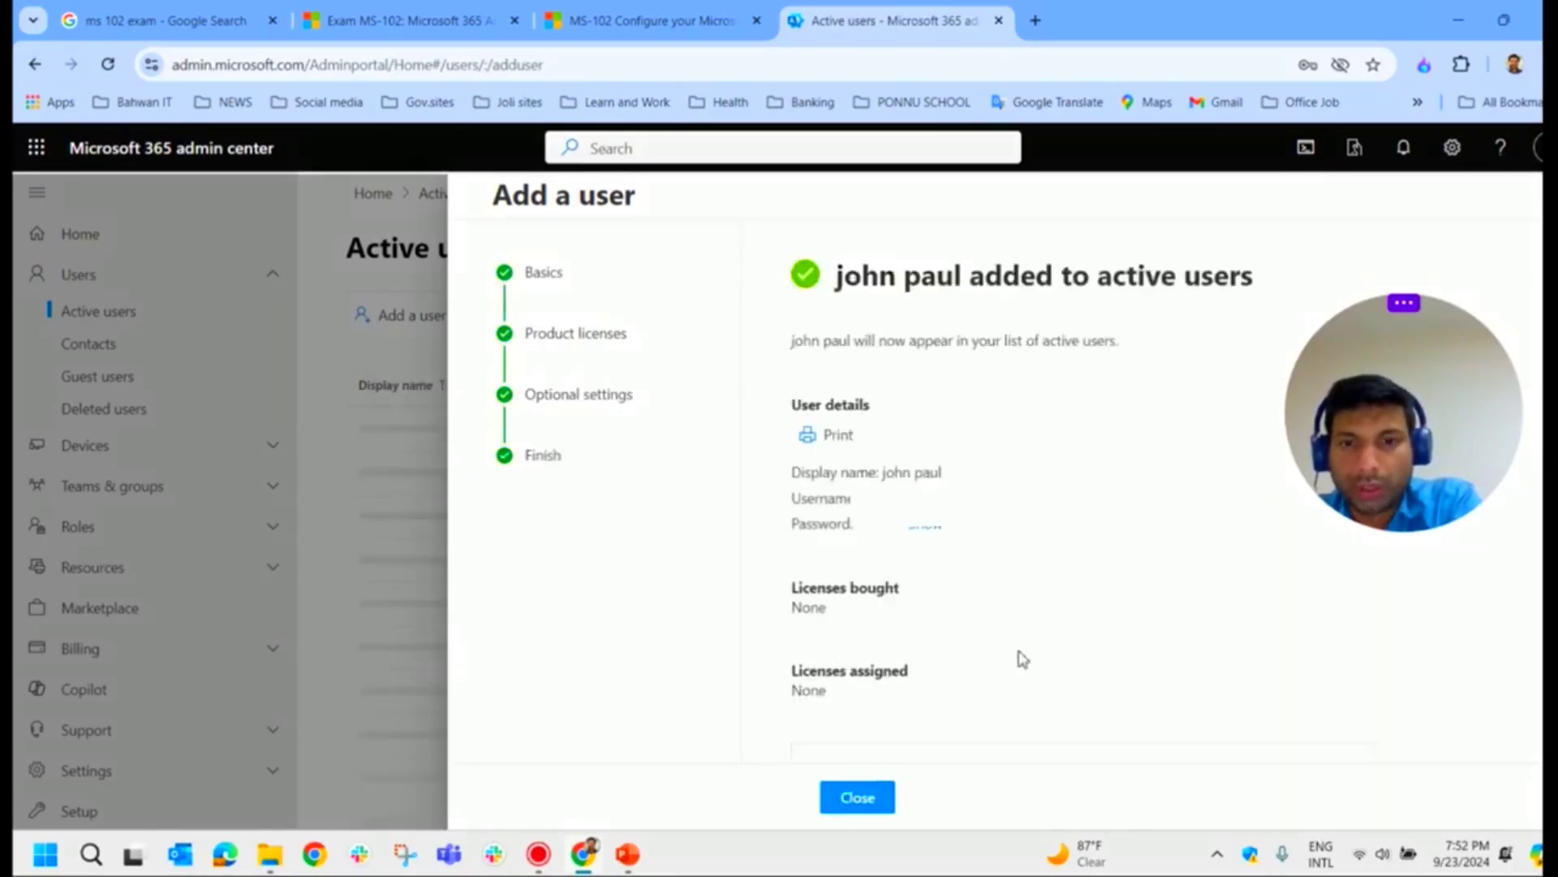
{"action": "left_click", "coordinate": [859, 798]}
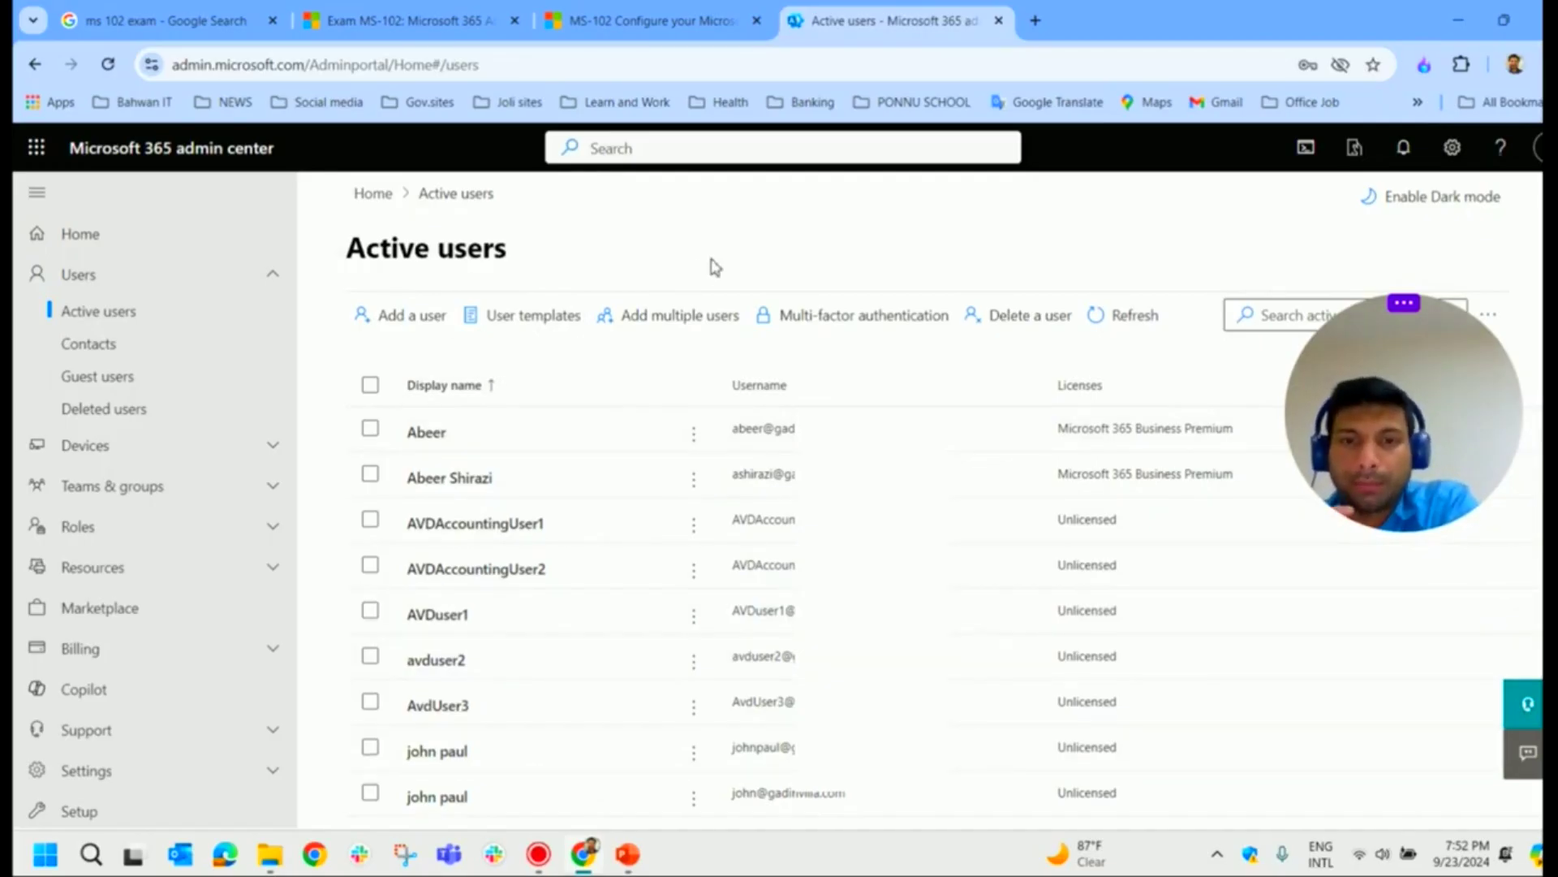
Step: Open Add multiple users and tick 'I'd like to upload a CSV with user information'
{"action": "left_click", "coordinate": [674, 330]}
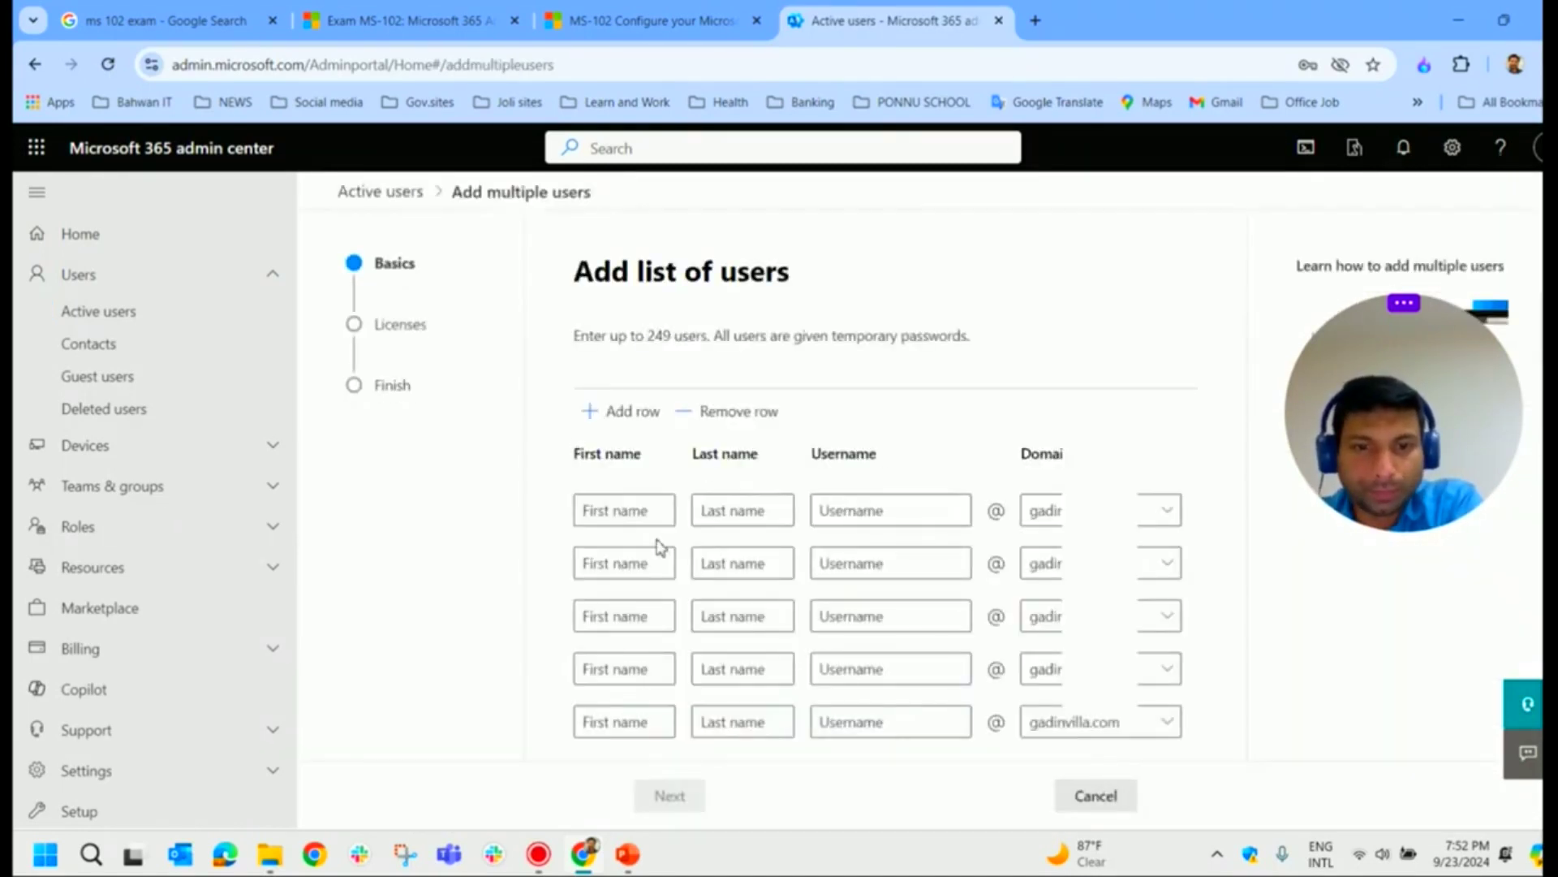
{"action": "left_click_drag", "start_coordinate": [671, 346], "coordinate": [628, 339]}
{"action": "scroll", "coordinate": [1149, 549], "scroll_direction": "down", "scroll_amount": 1}
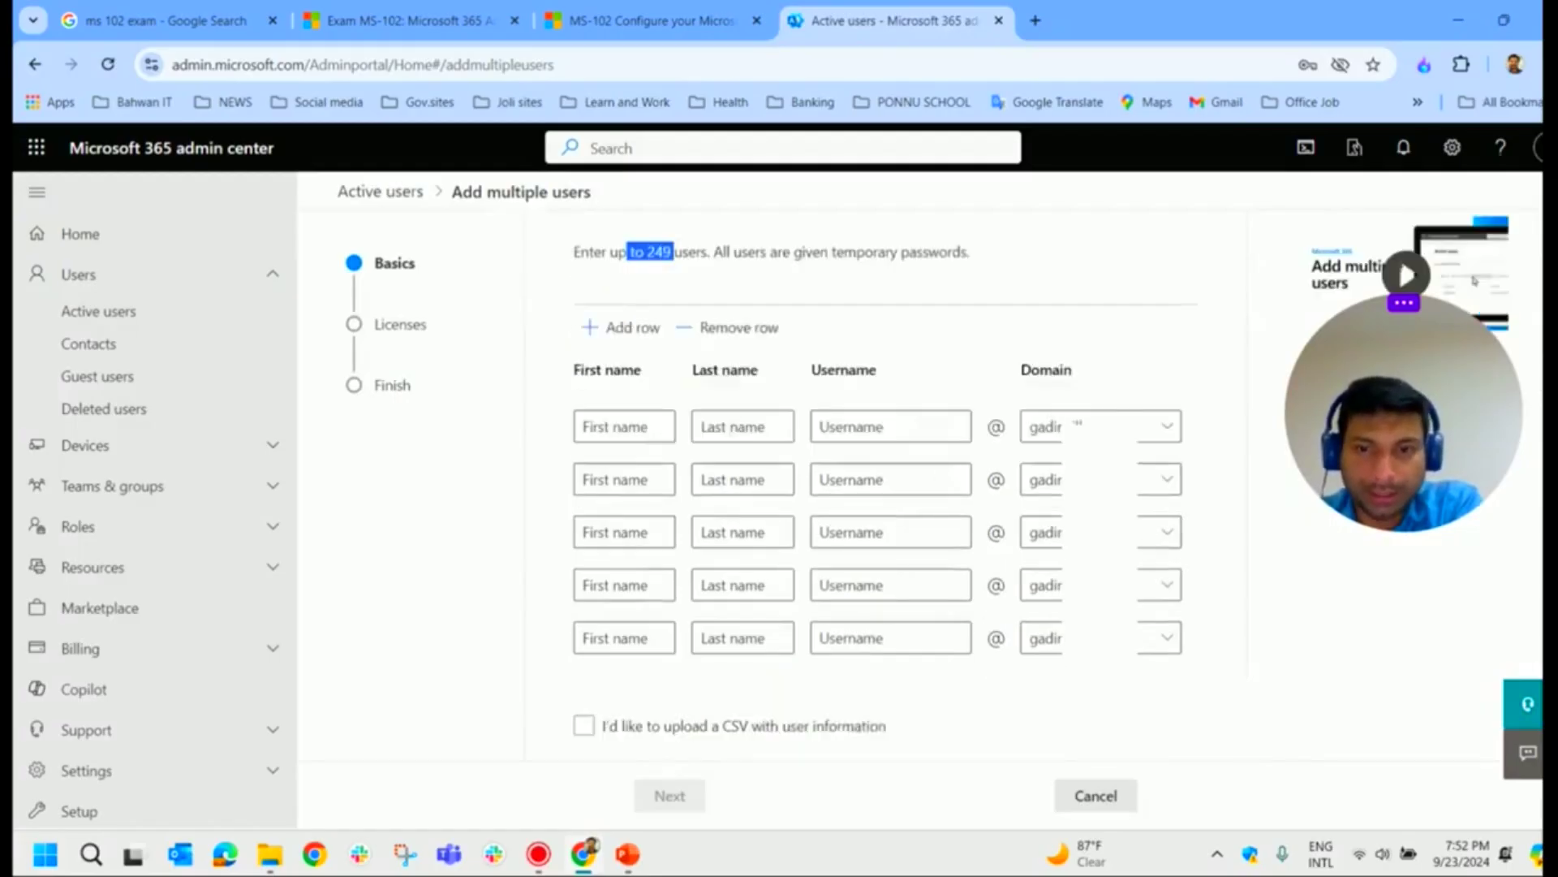
{"action": "scroll", "coordinate": [869, 546], "scroll_direction": "up", "scroll_amount": 1}
{"action": "scroll", "coordinate": [870, 547], "scroll_direction": "down", "scroll_amount": 1}
{"action": "left_click", "coordinate": [583, 726]}
{"action": "scroll", "coordinate": [682, 731], "scroll_direction": "down", "scroll_amount": 3}
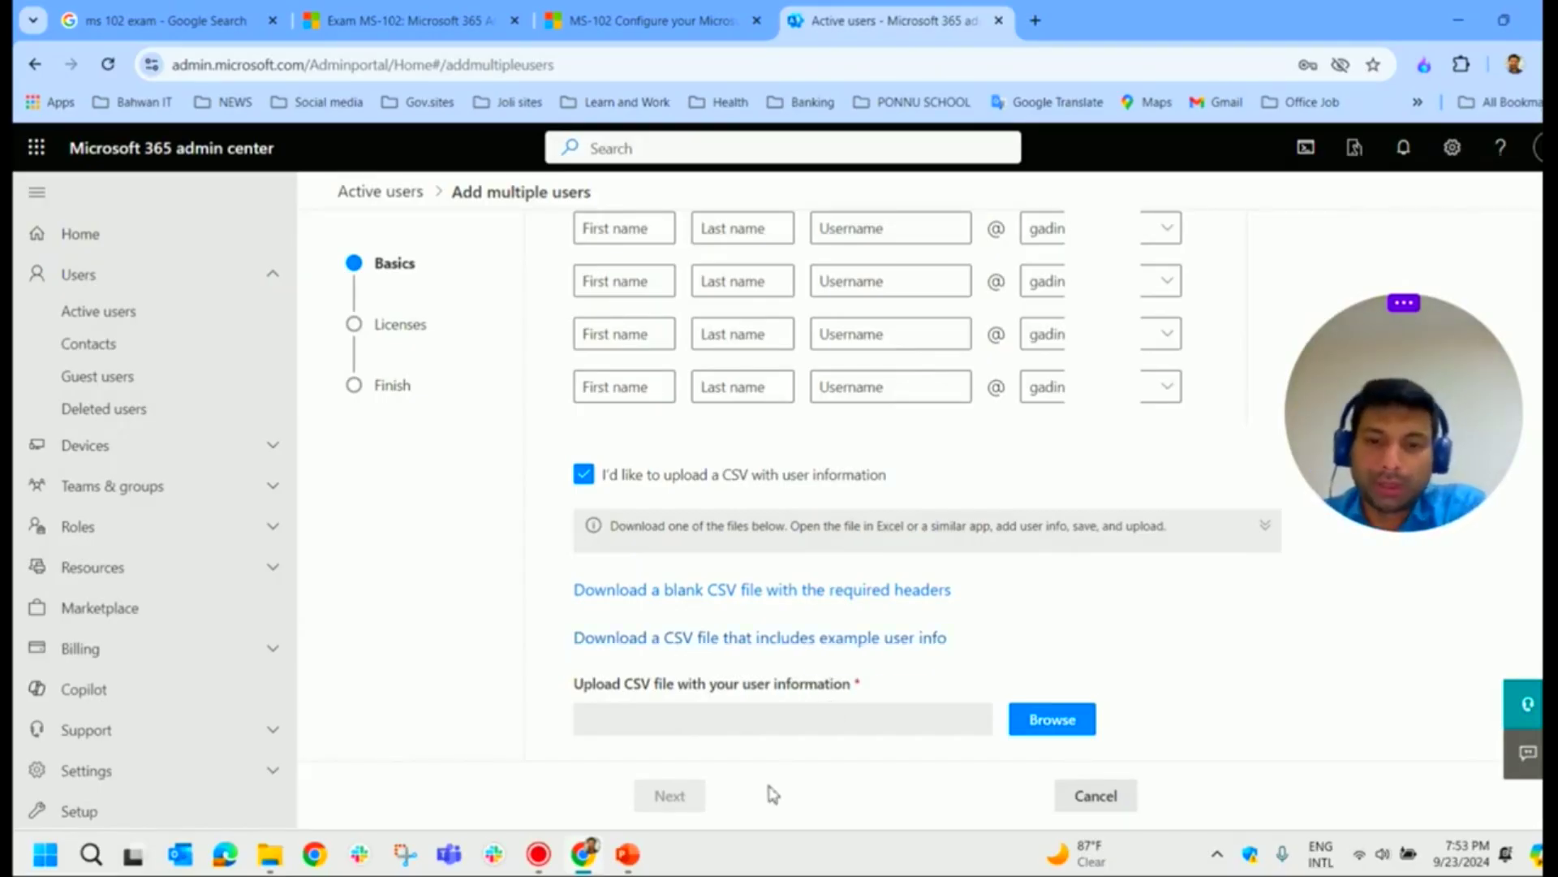
{"action": "scroll", "coordinate": [974, 649], "scroll_direction": "up", "scroll_amount": 3}
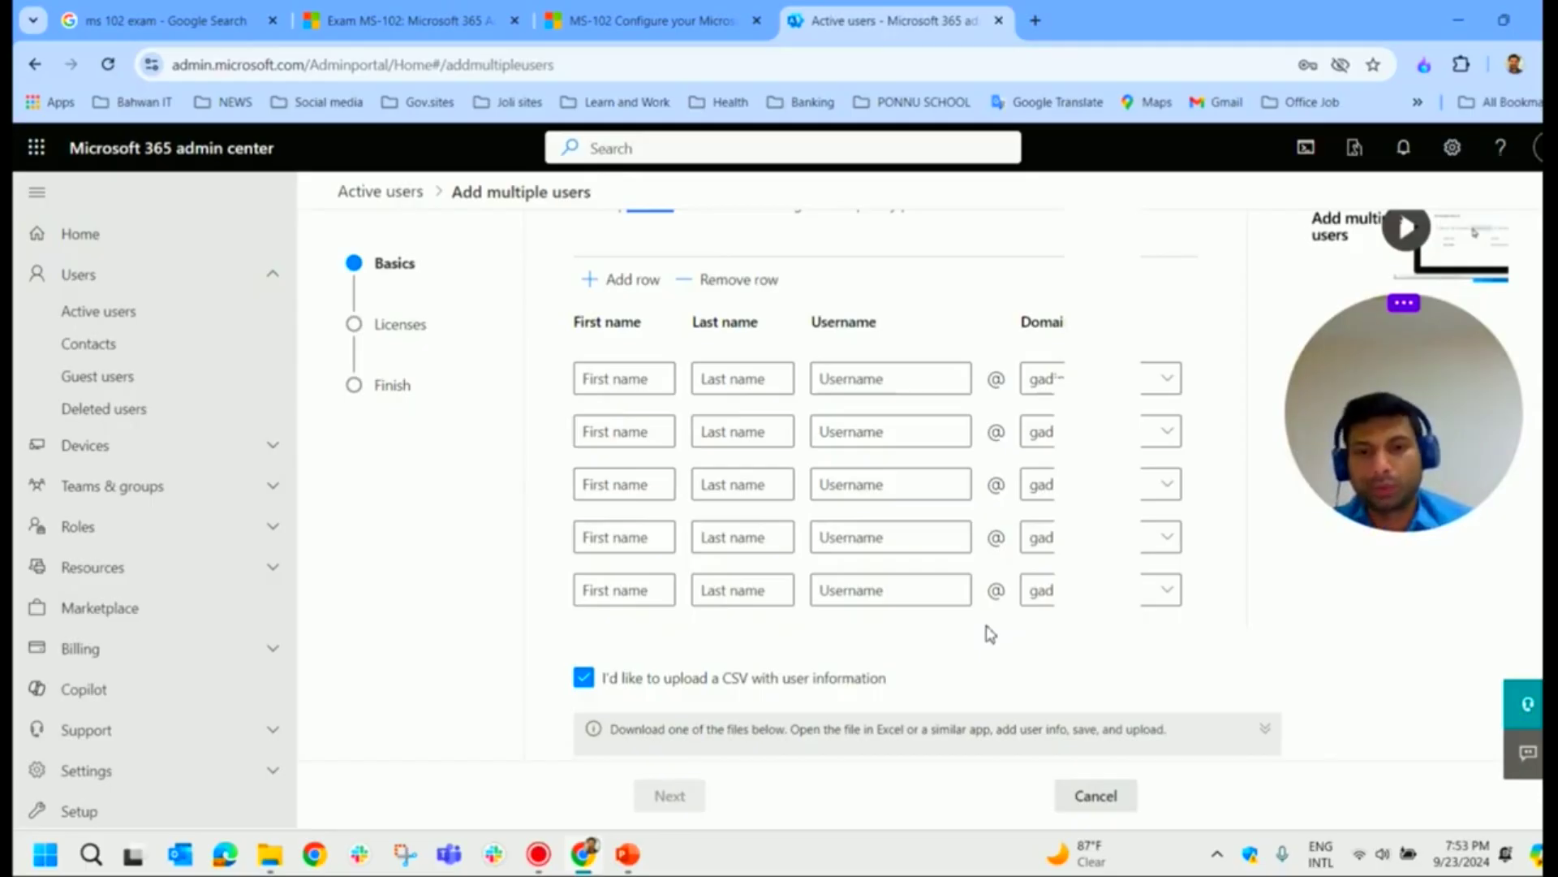
{"action": "left_click_drag", "start_coordinate": [1377, 428], "coordinate": [102, 681]}
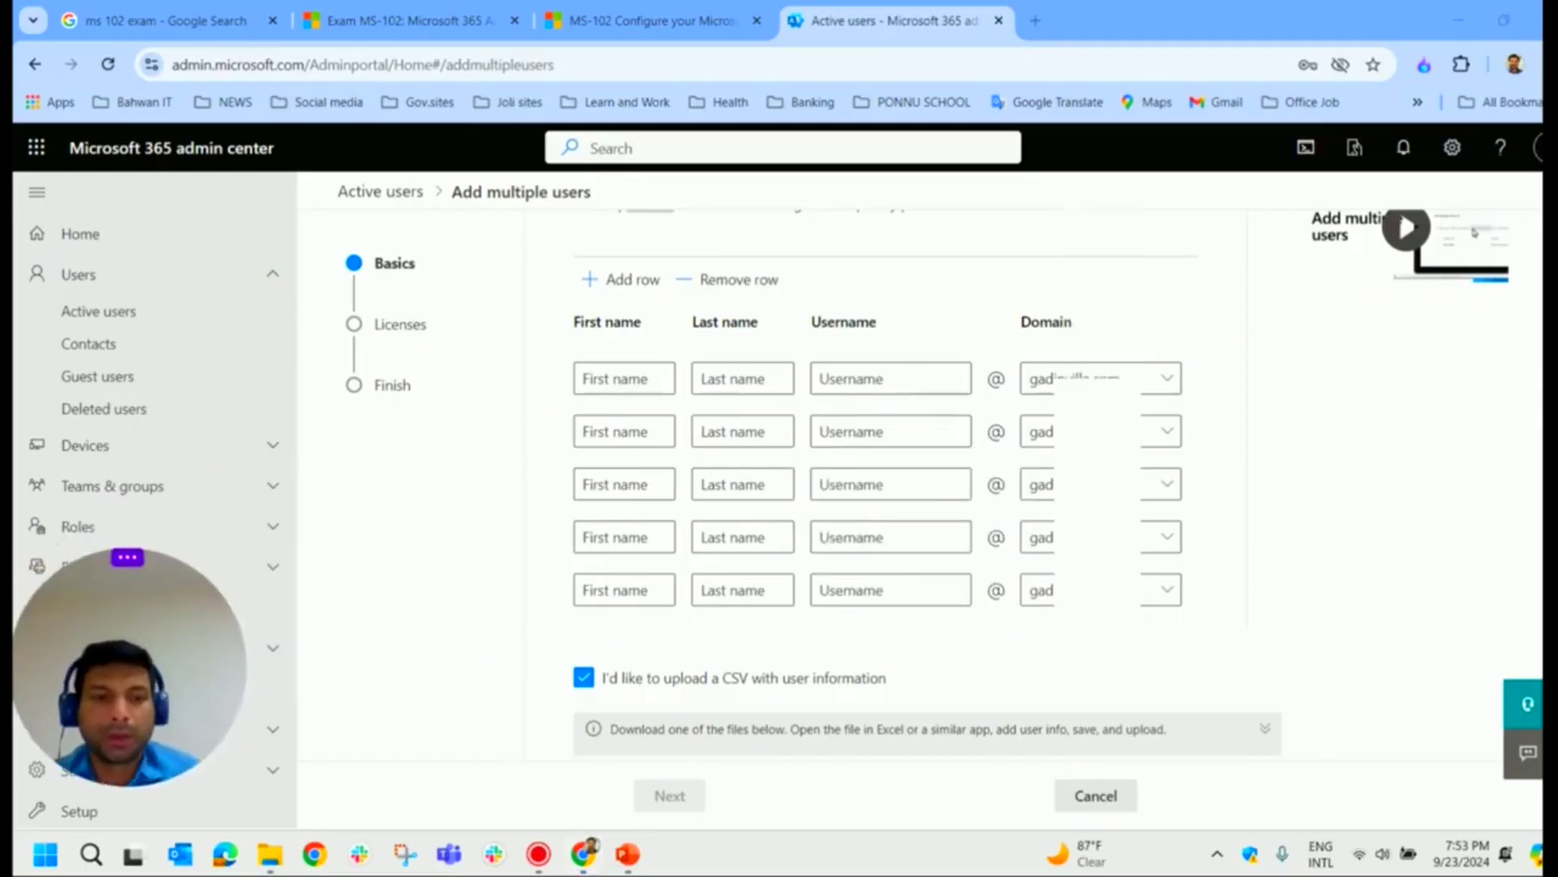
{"action": "scroll", "coordinate": [440, 552], "scroll_direction": "up", "scroll_amount": 2}
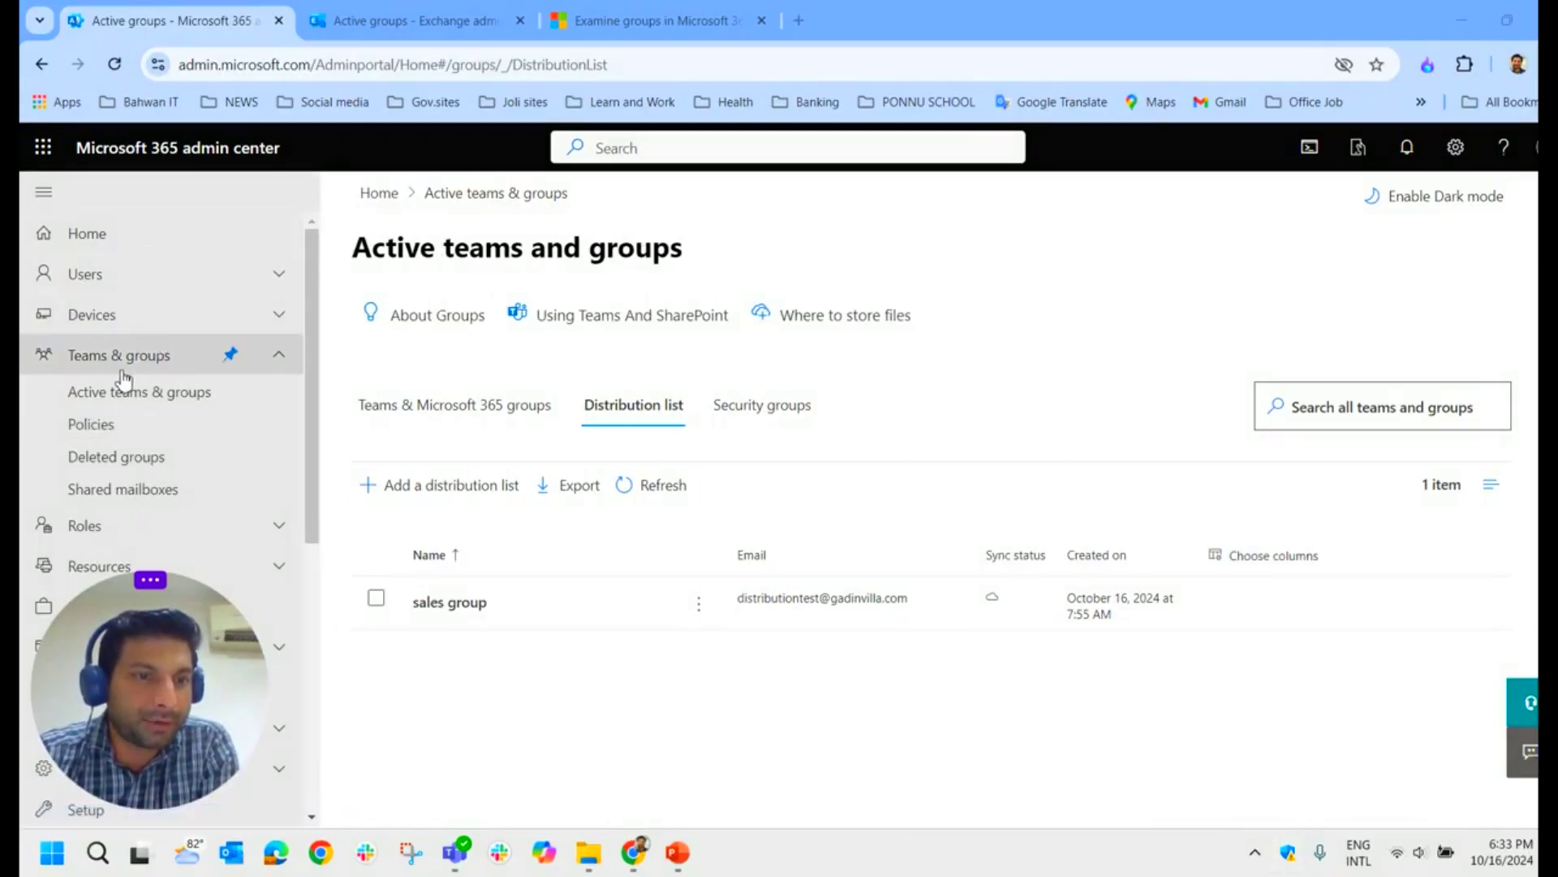
Step: View the Teams & Microsoft 365 groups and Distribution list tabs, then switch to the Exchange admin center tab
{"action": "left_click", "coordinate": [407, 419]}
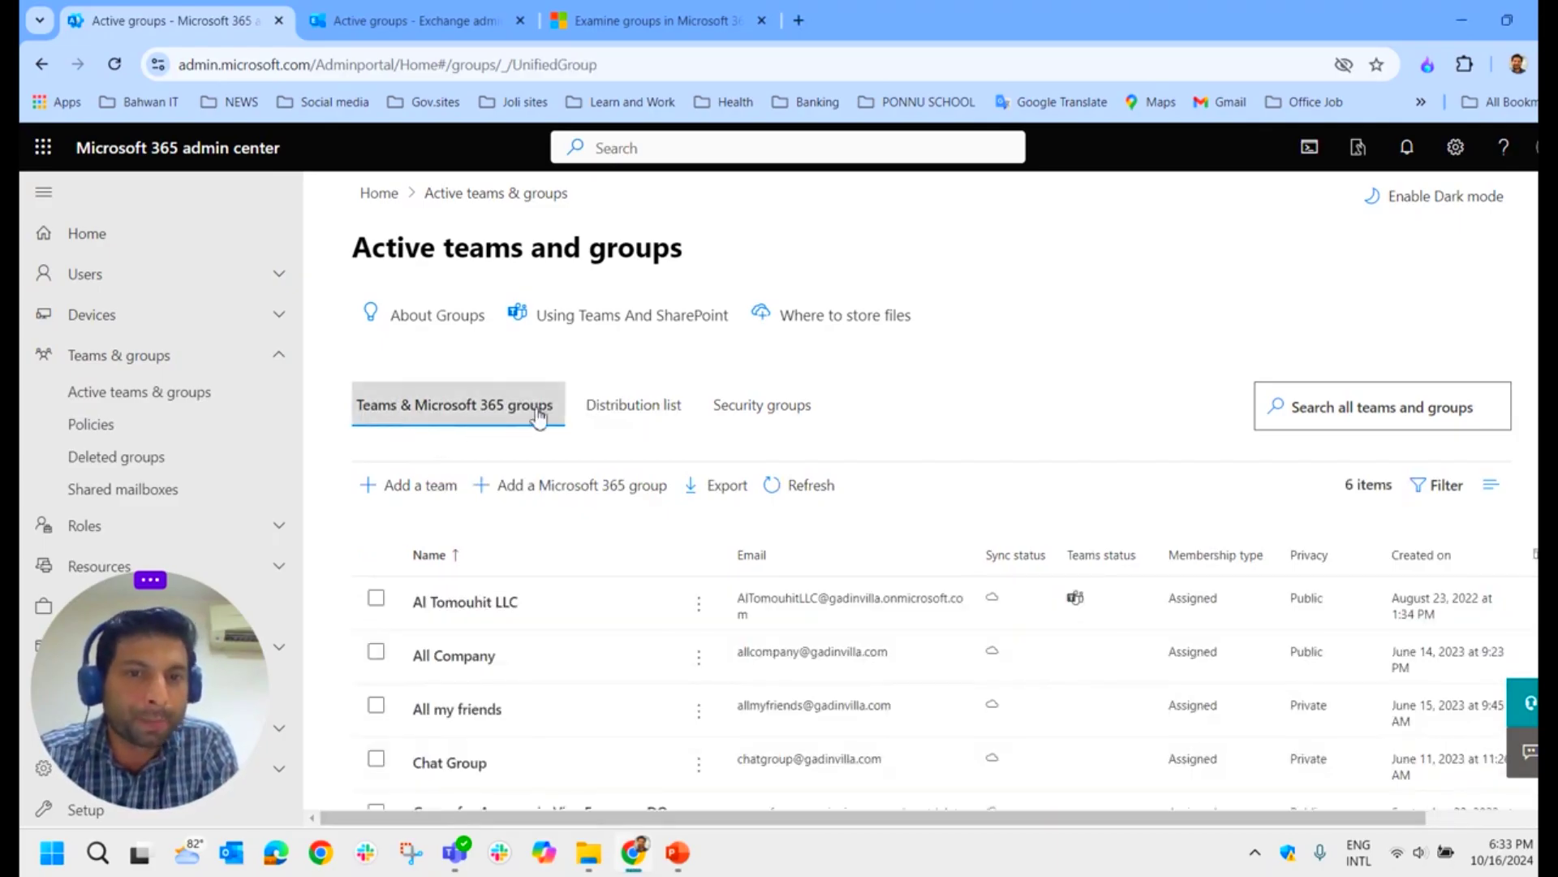
{"action": "left_click", "coordinate": [630, 419]}
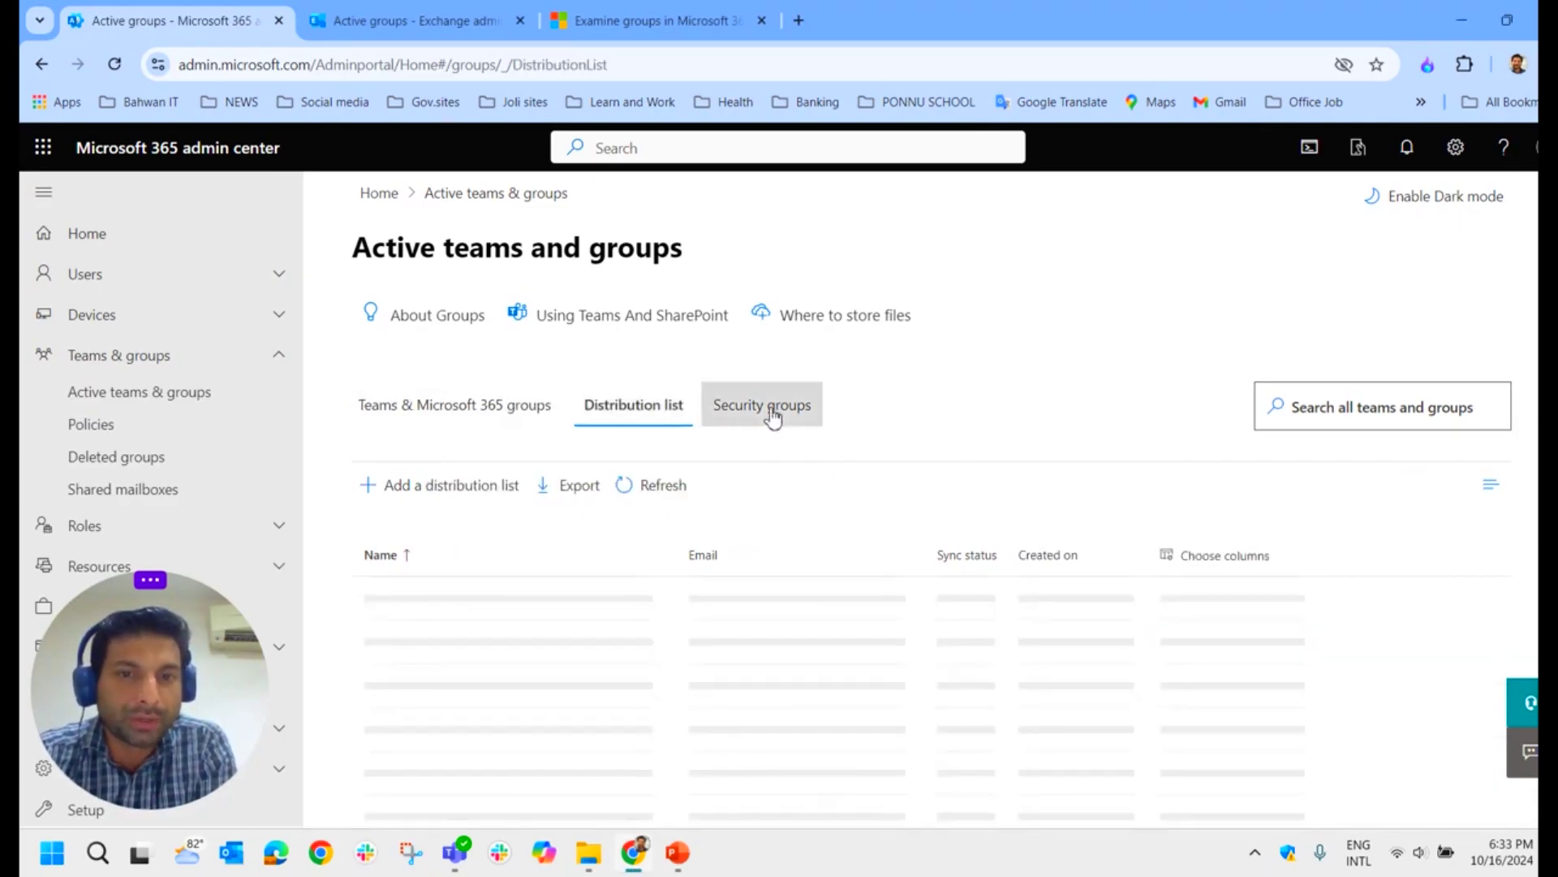
{"action": "left_click", "coordinate": [426, 27]}
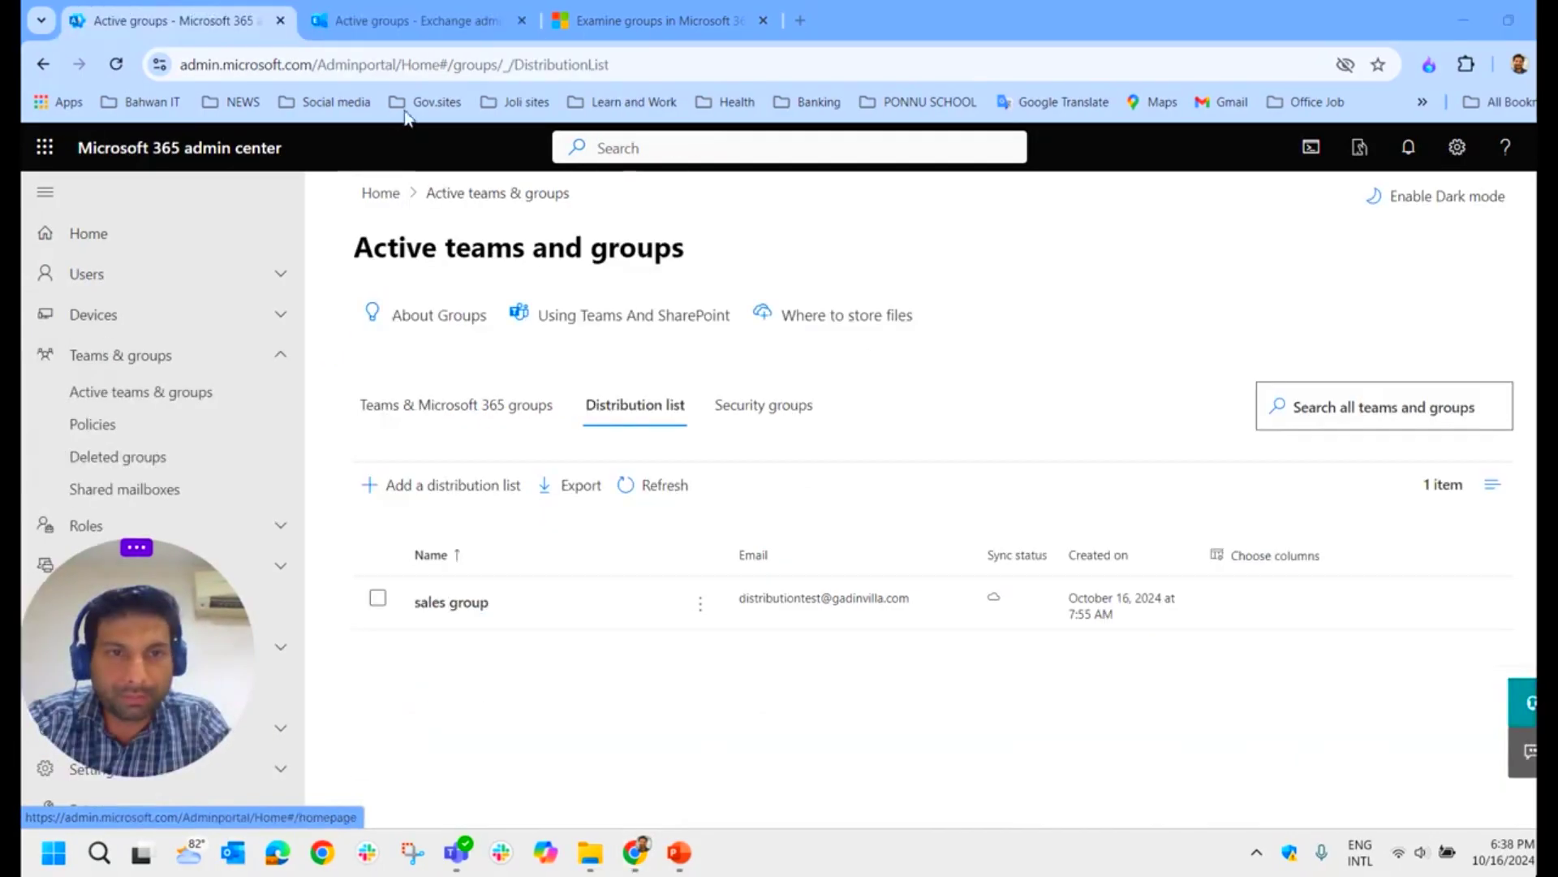
Step: Compare both admin centers, then open Exchange's Distribution list tab showing sales group
{"action": "left_click", "coordinate": [422, 21]}
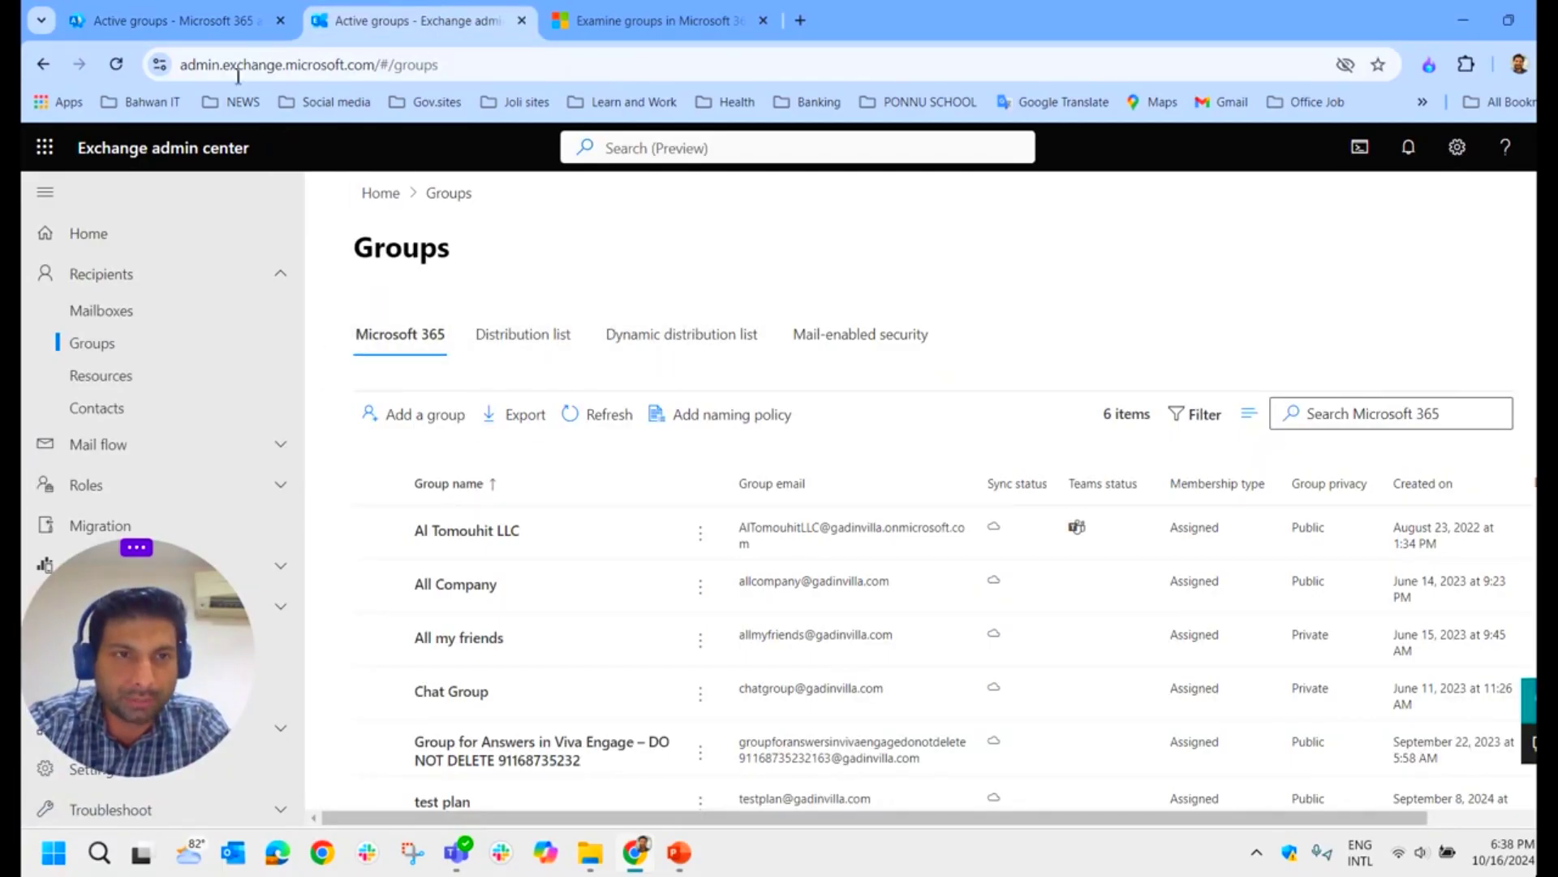
{"action": "left_click", "coordinate": [225, 23]}
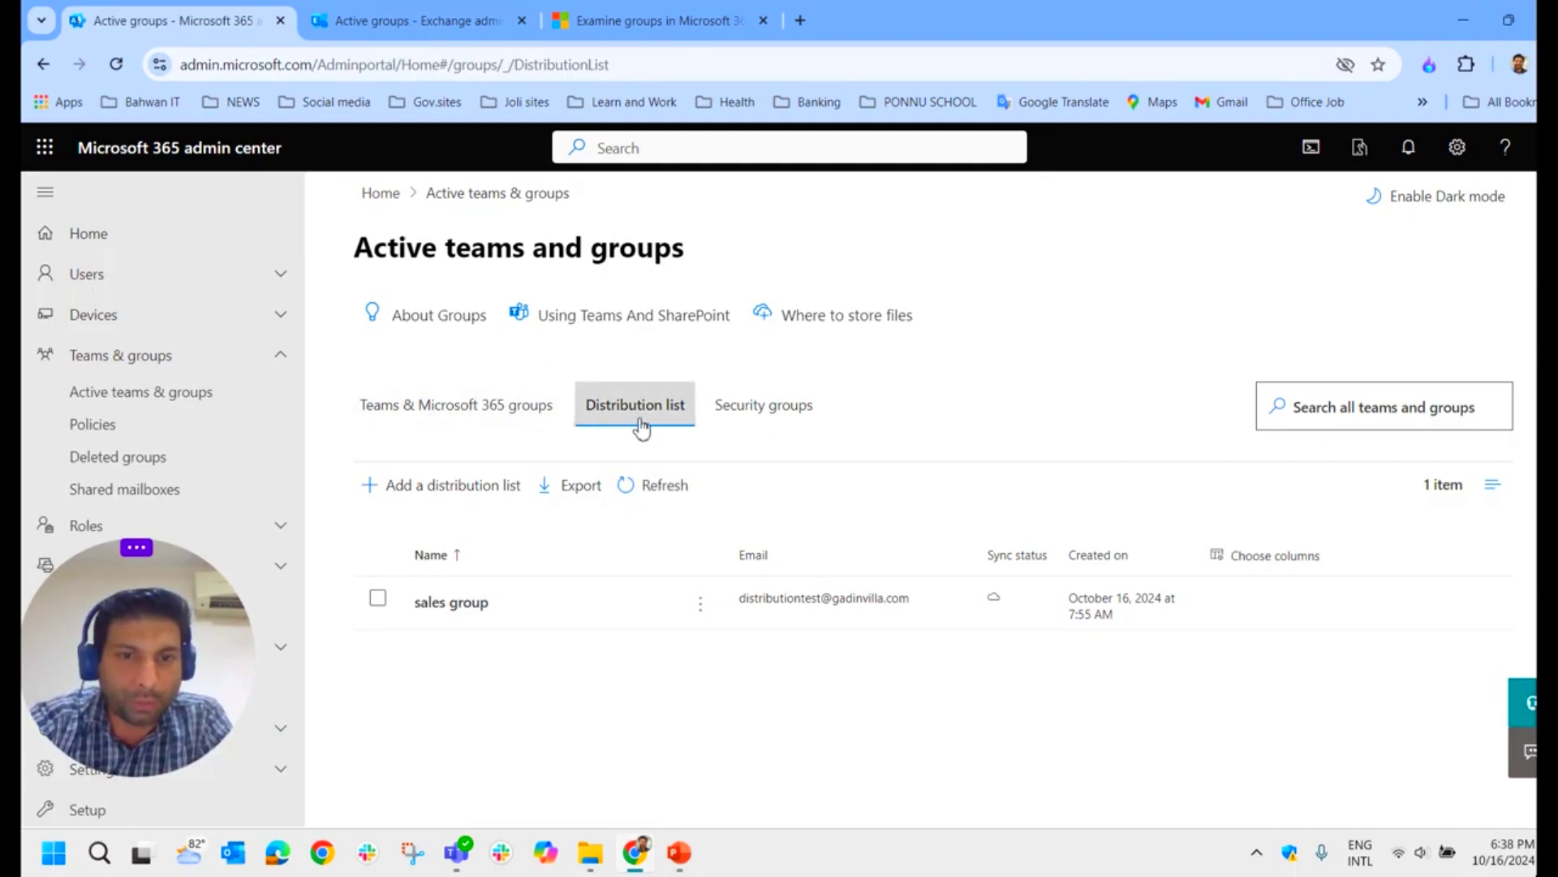
{"action": "left_click", "coordinate": [431, 20]}
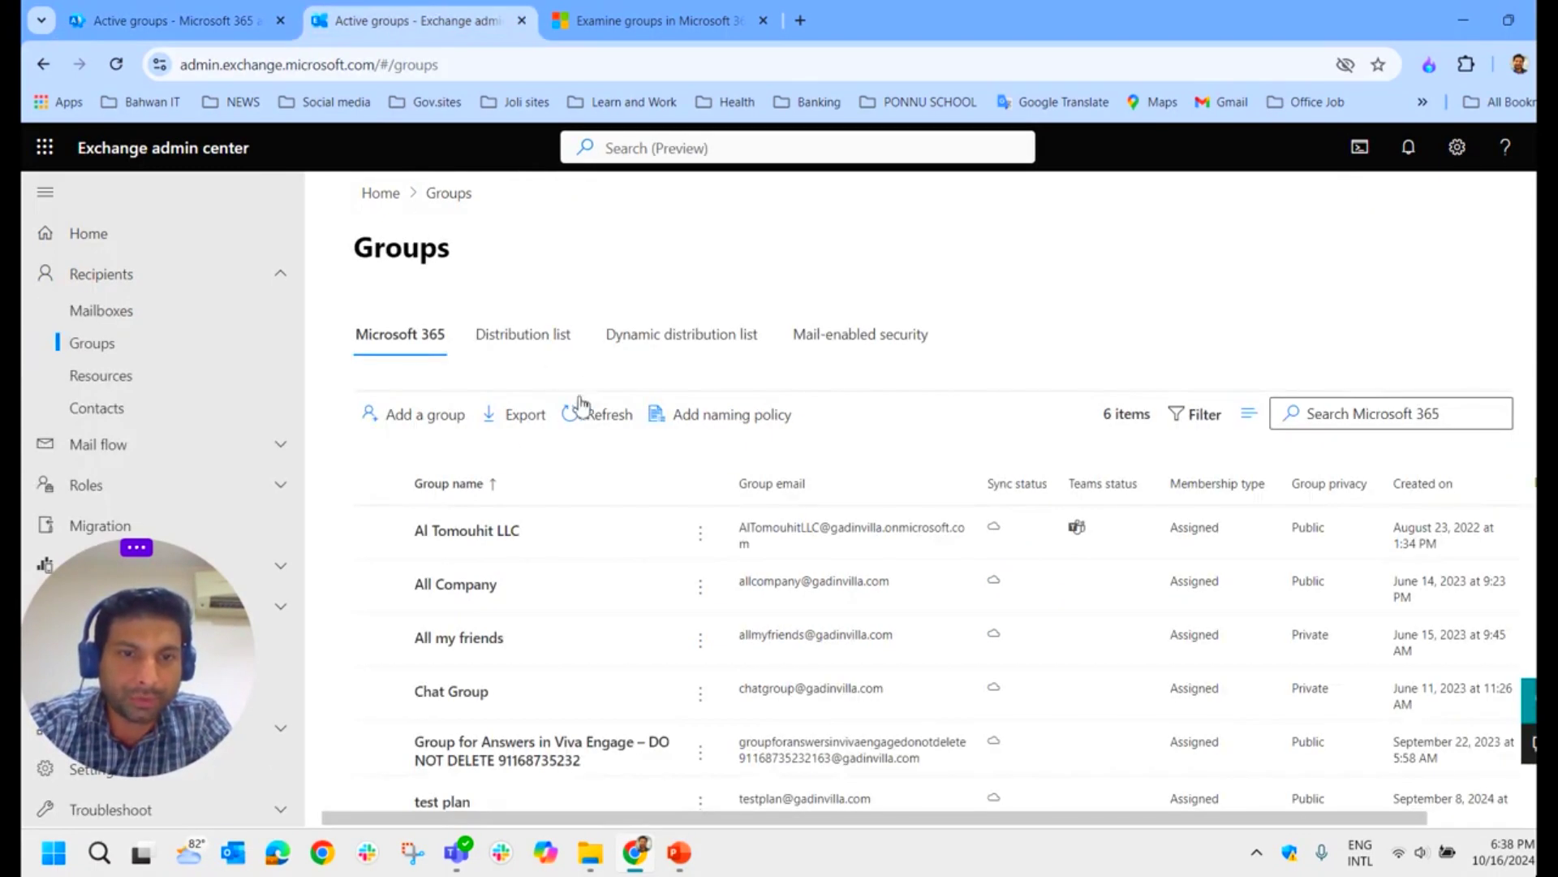
{"action": "left_click", "coordinate": [534, 349]}
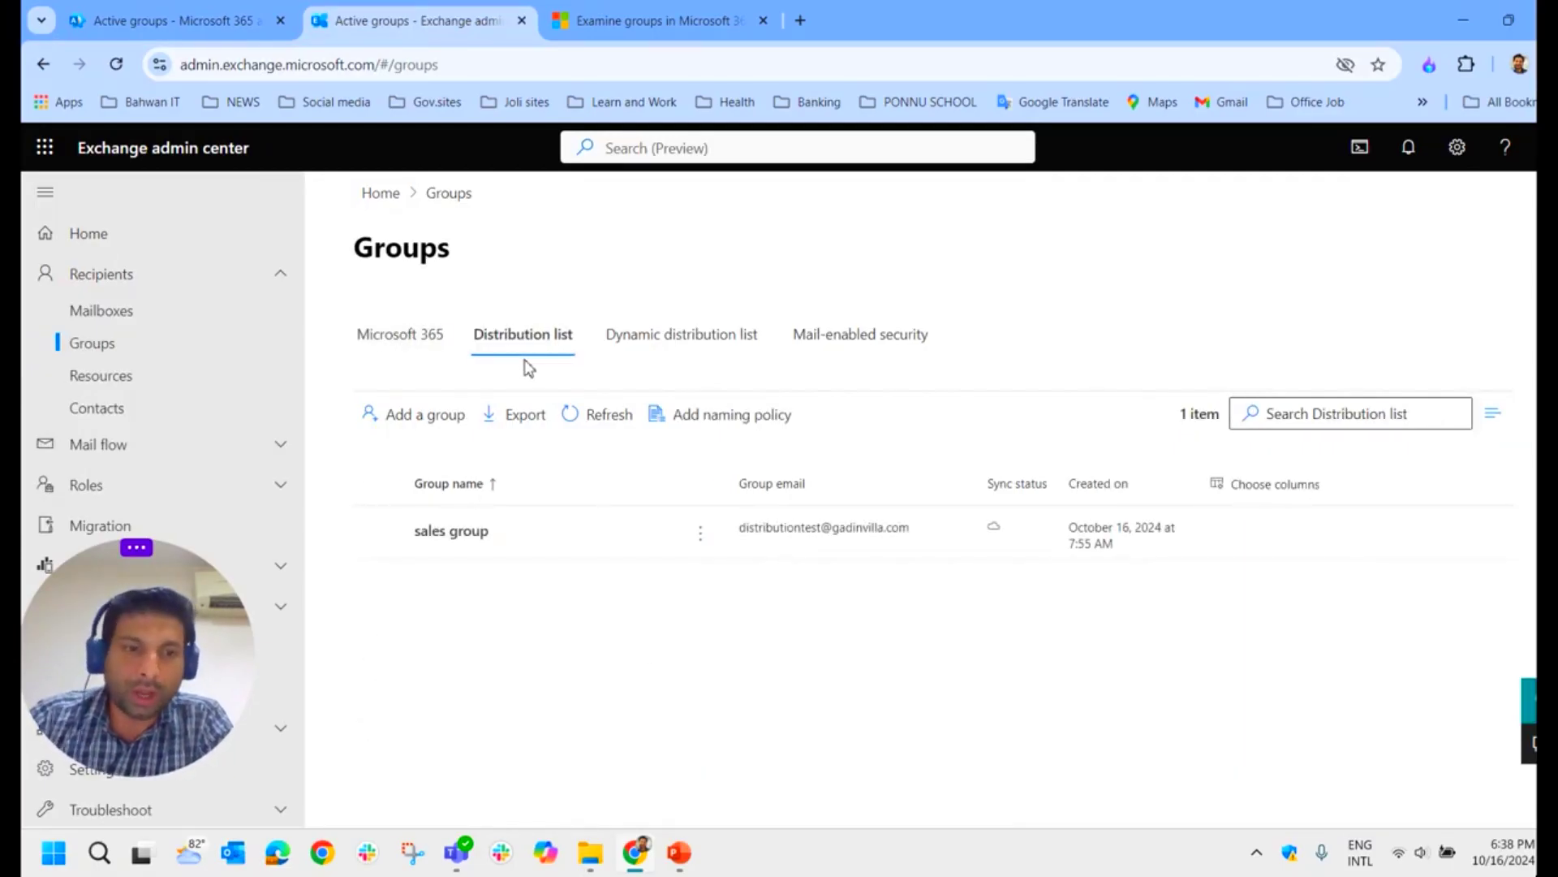
Step: Present the Distribution group slide from the current slide and advance its animation
{"action": "left_click", "coordinate": [678, 852]}
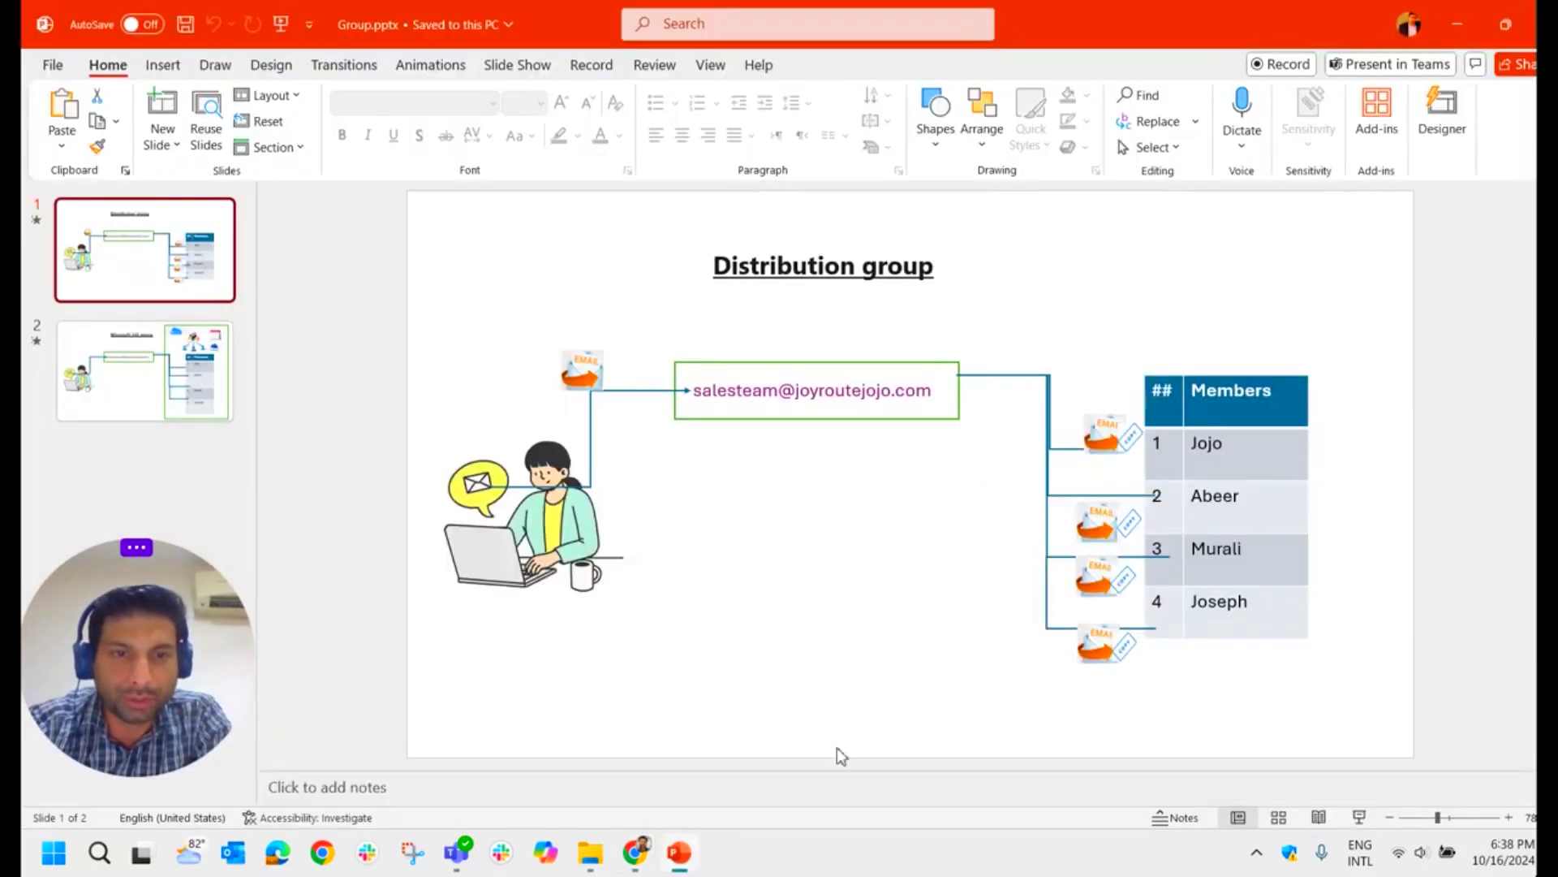
{"action": "left_click", "coordinate": [1358, 818]}
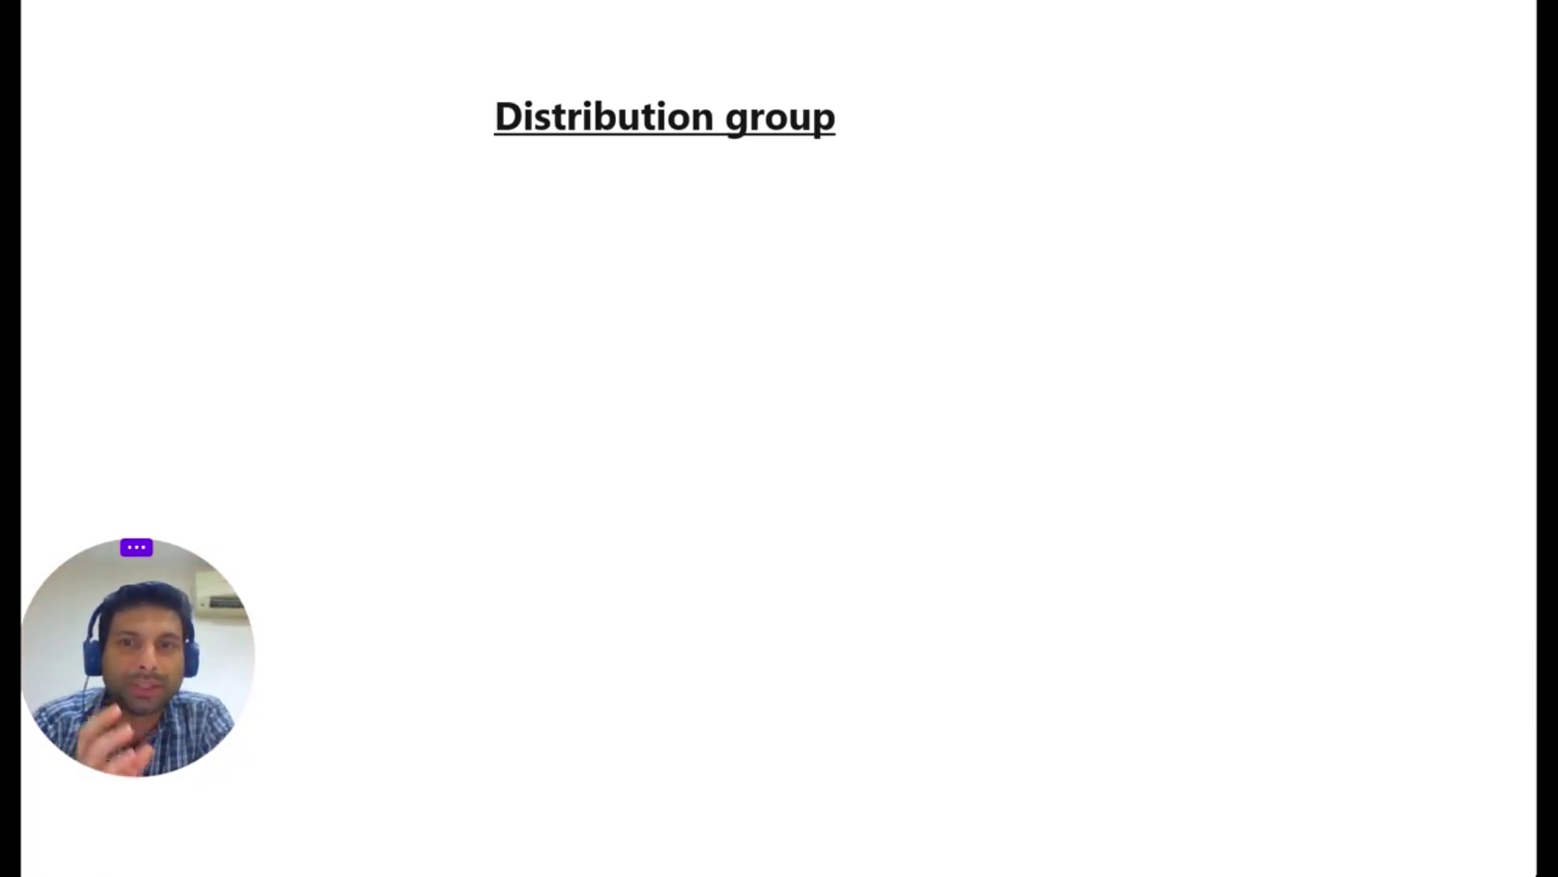
{"action": "key", "text": "Right"}
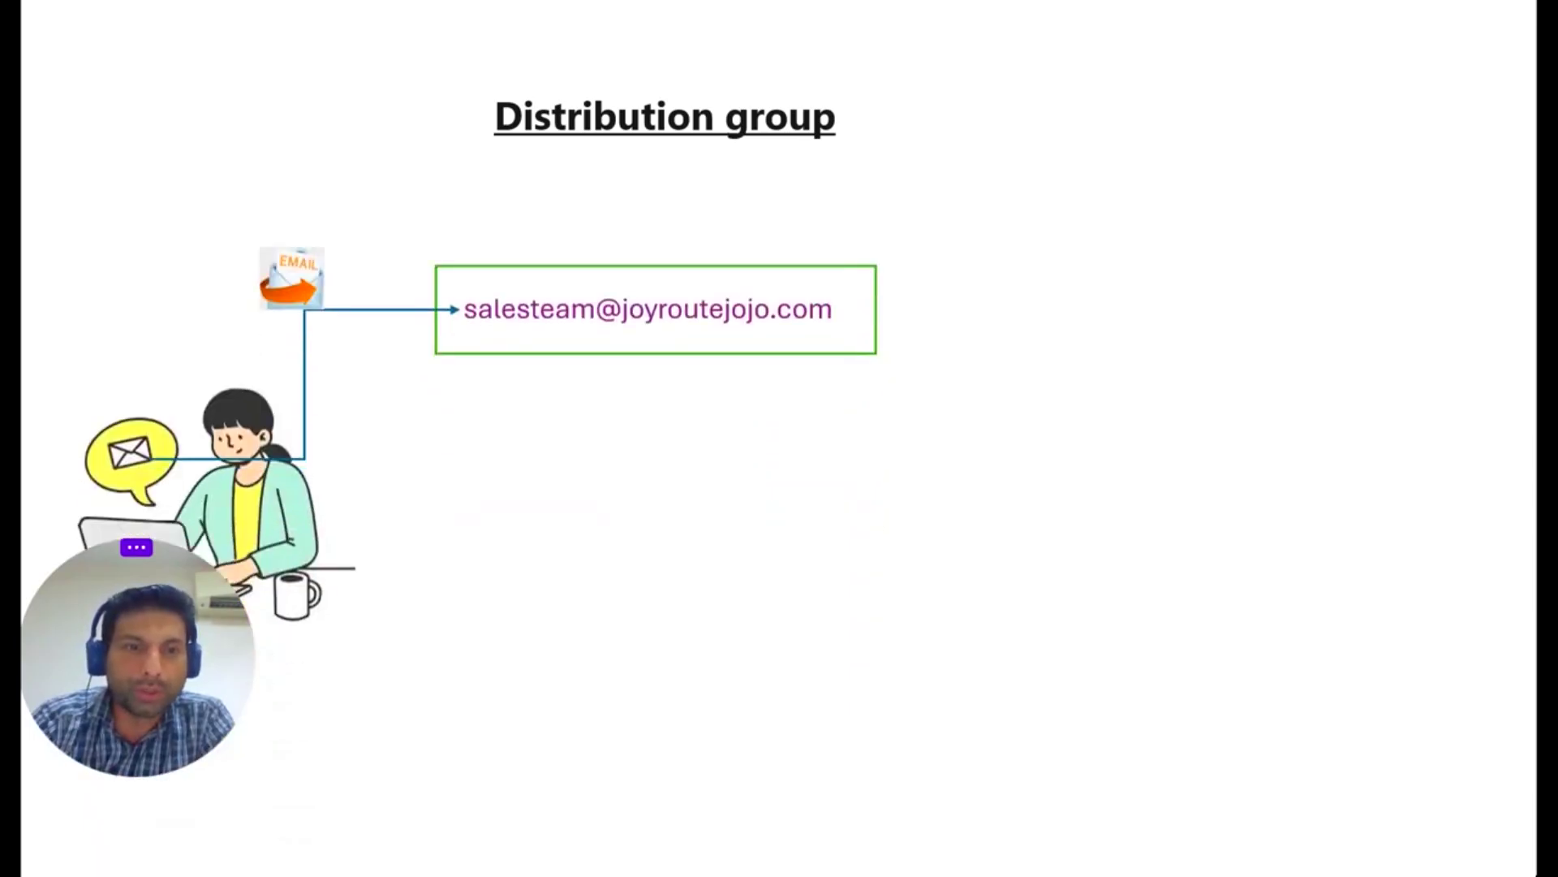
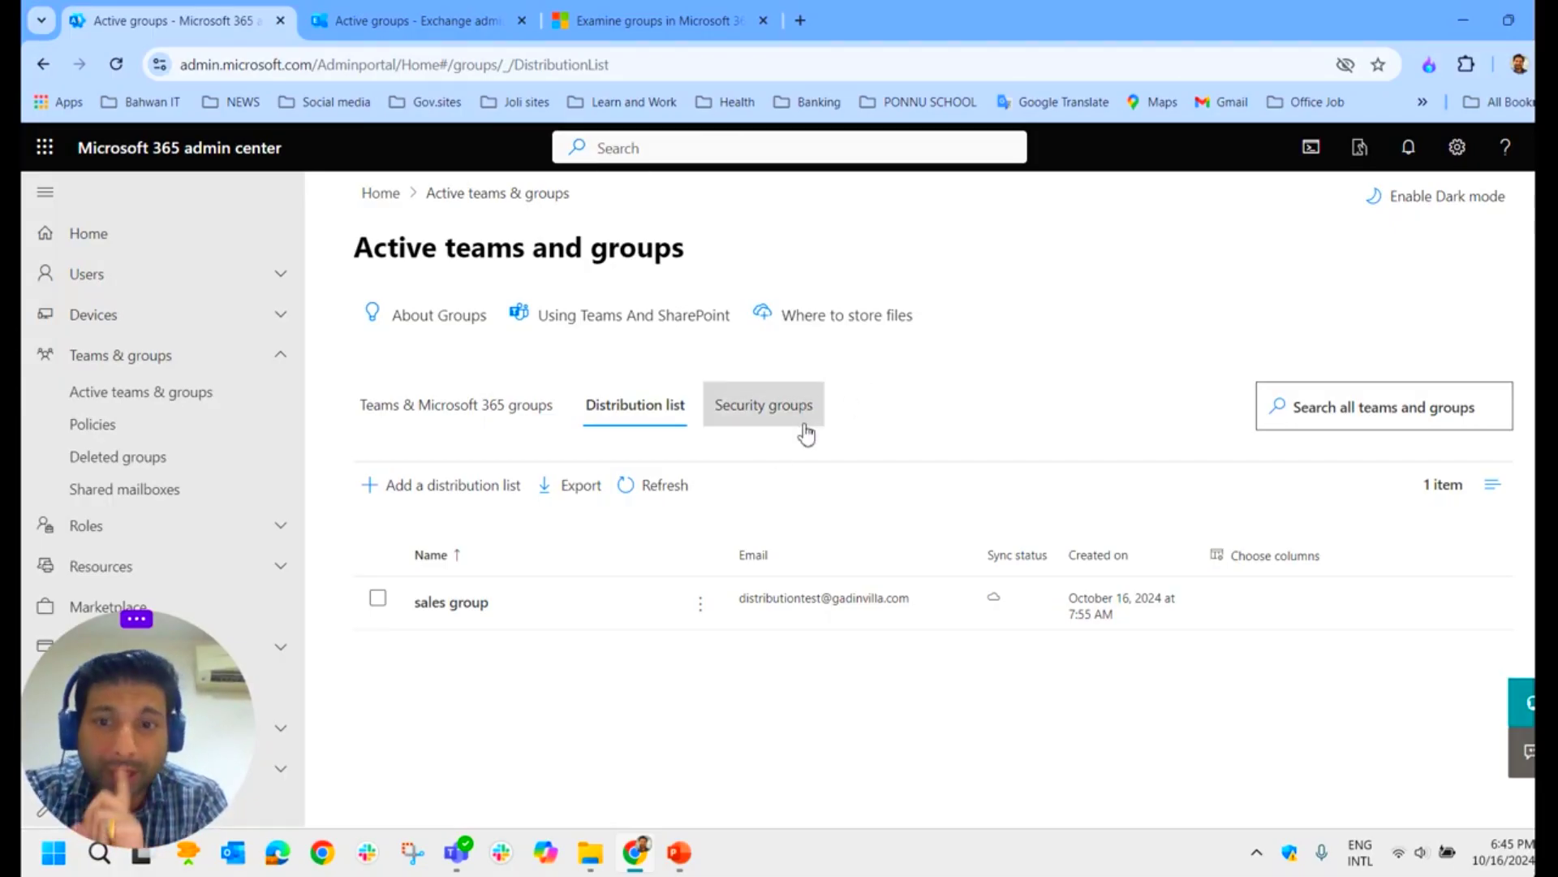
Step: Exit the slideshow and bring up the security groups list in the browser
{"action": "left_click", "coordinate": [775, 426]}
Step: Switch to the Exchange admin center's Mail-enabled security list showing the Migration group
{"action": "left_click", "coordinate": [447, 23]}
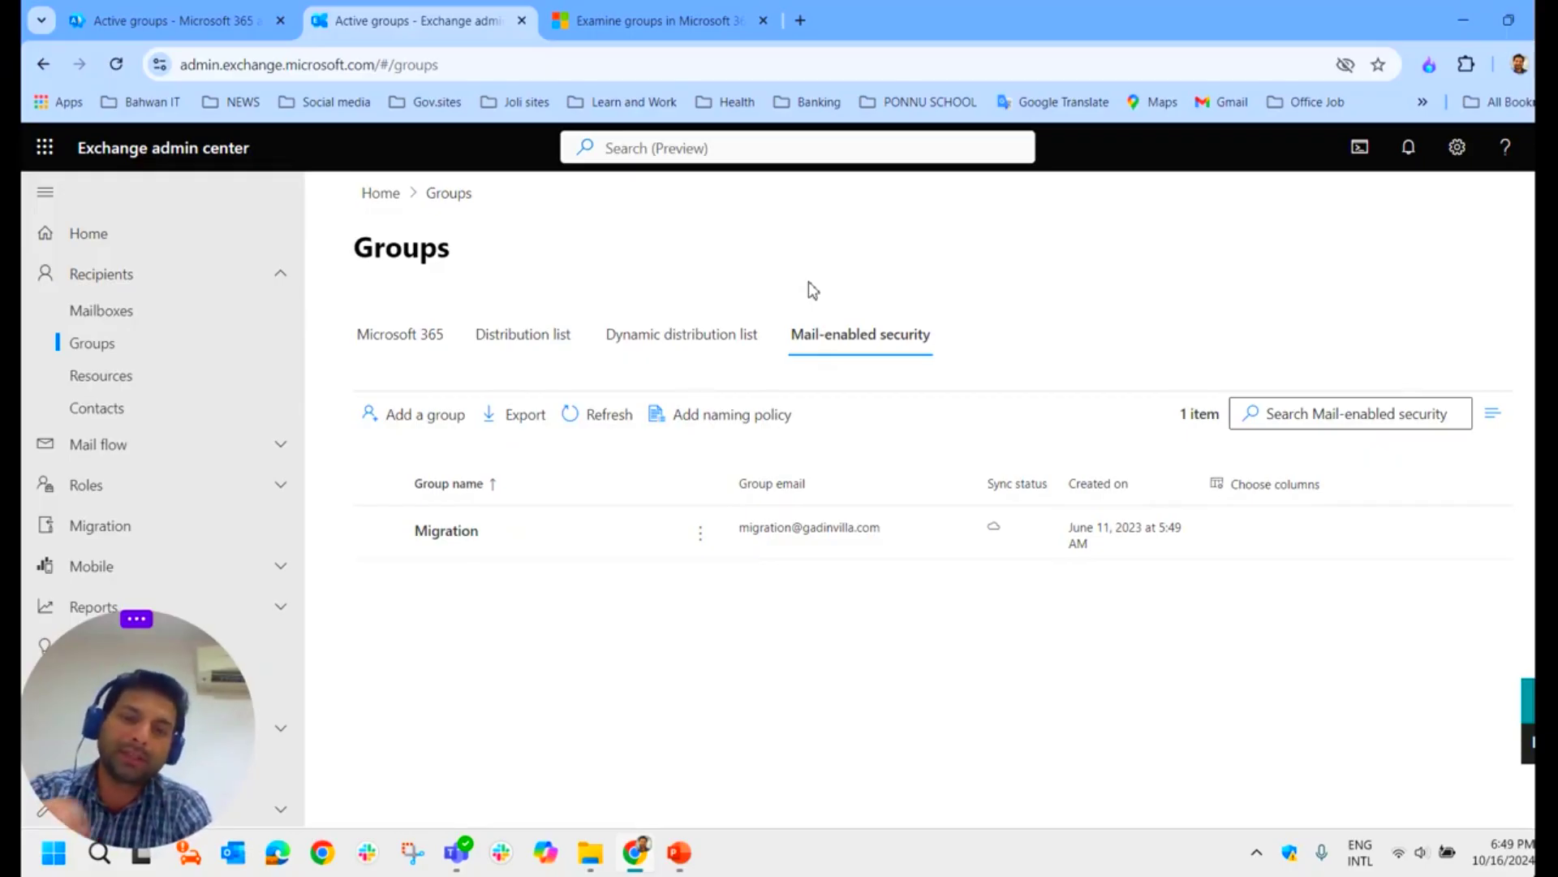
Step: Compare Exchange's dynamic distribution lists against the Microsoft 365 admin center groups
{"action": "left_click", "coordinate": [694, 349]}
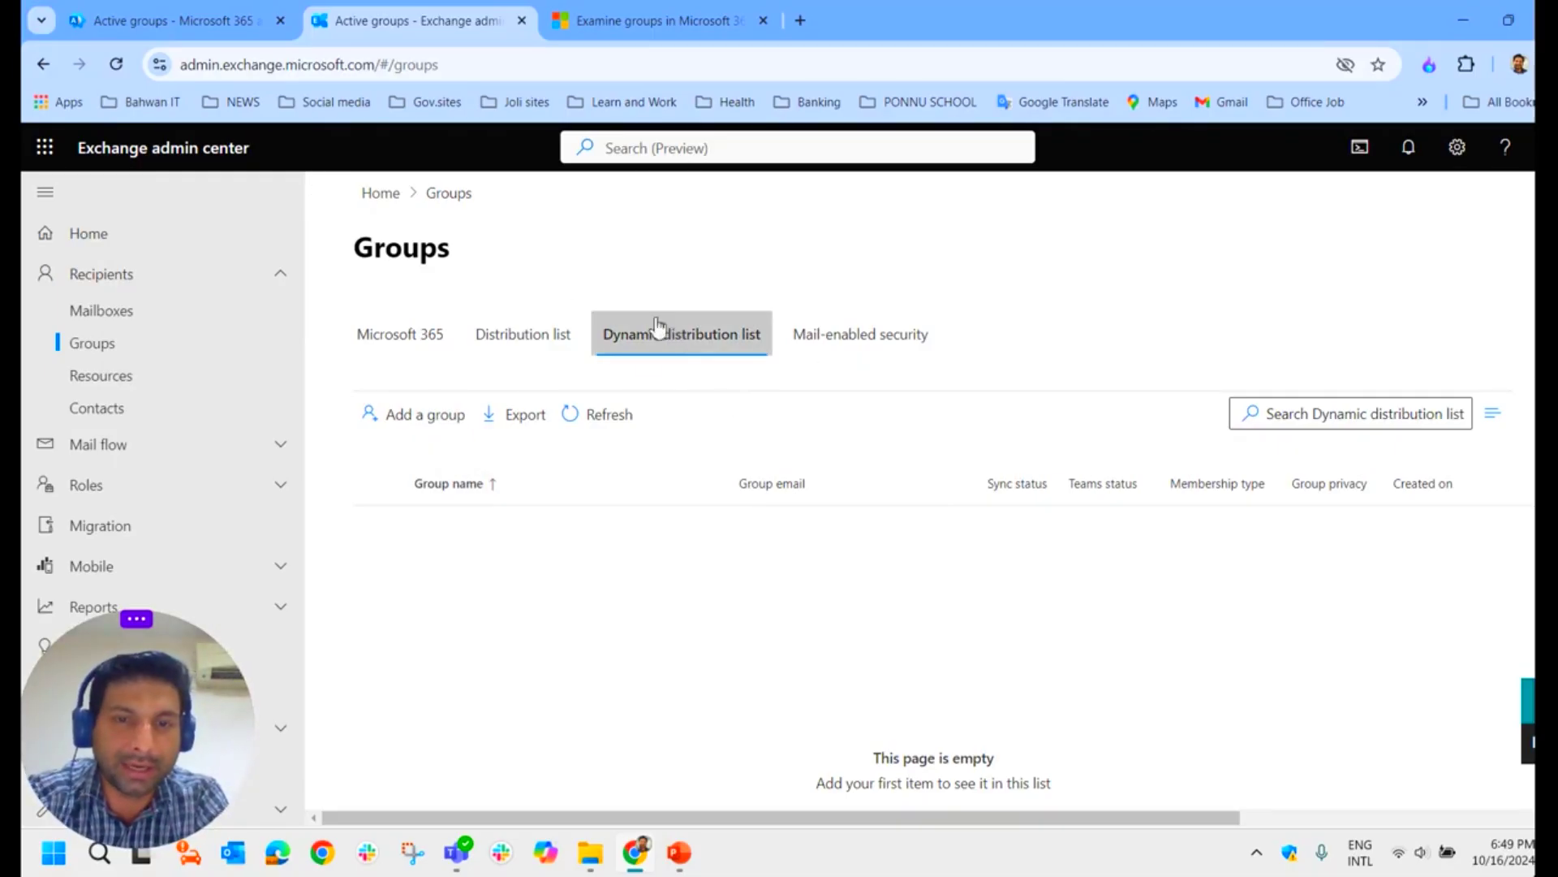
{"action": "left_click", "coordinate": [130, 21]}
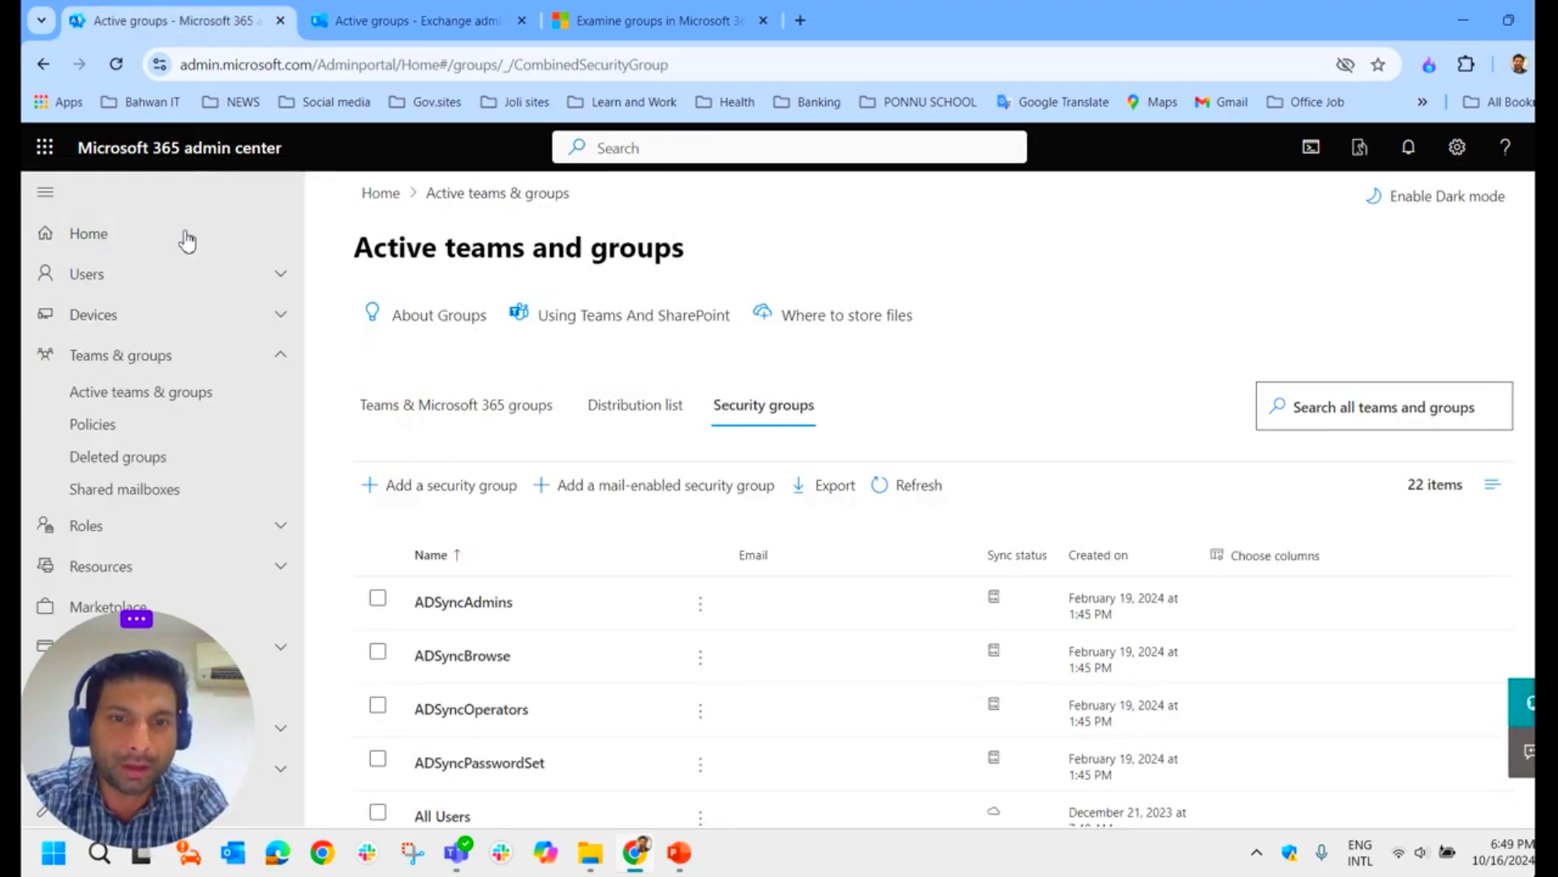
{"action": "left_click", "coordinate": [391, 31]}
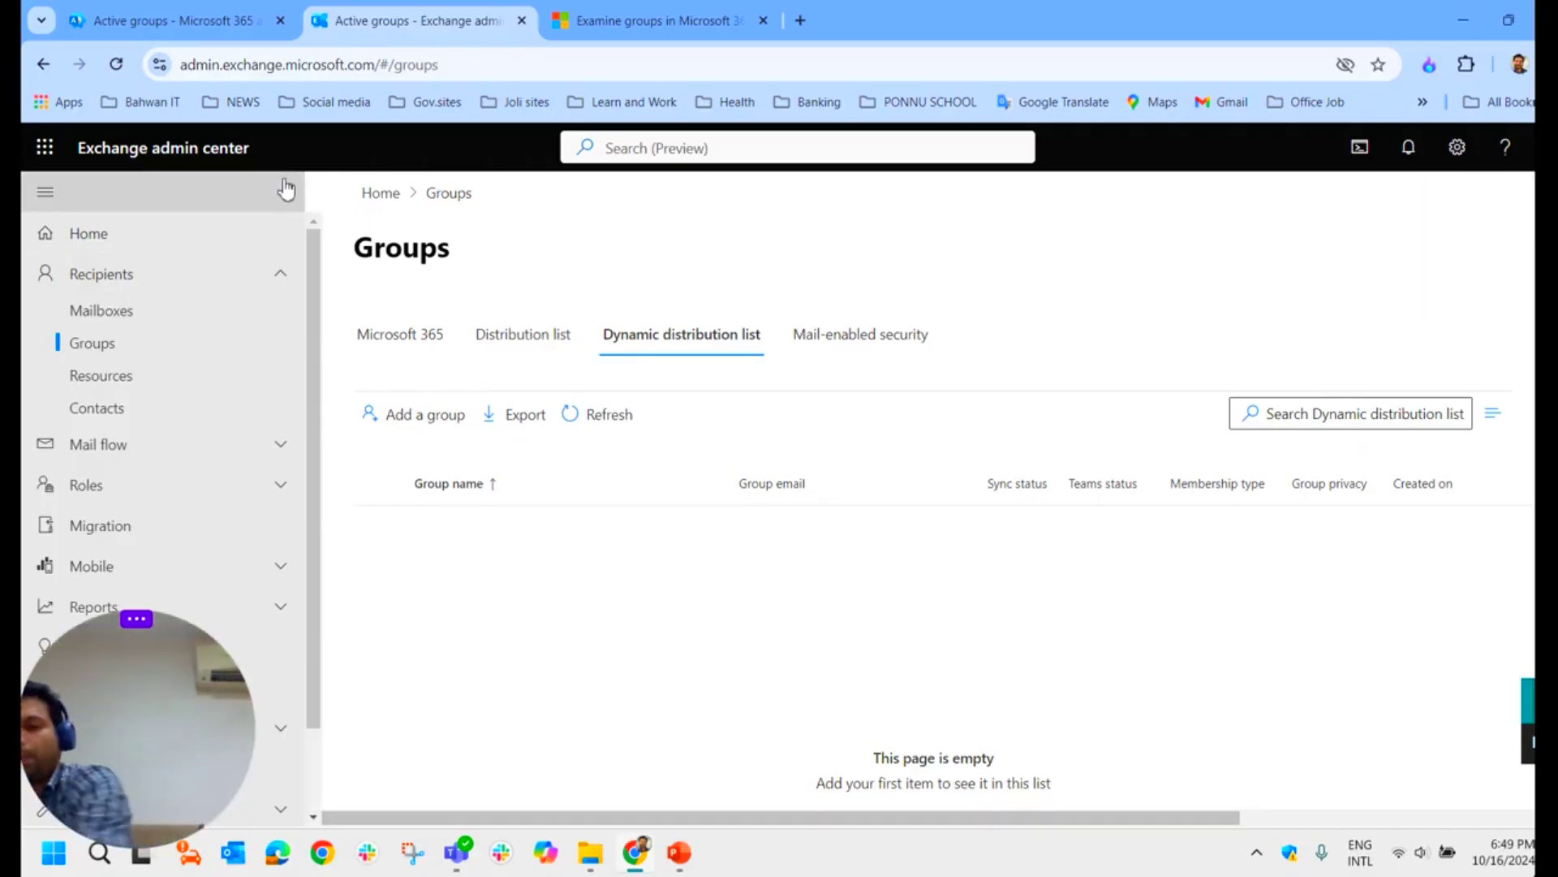
{"action": "left_click", "coordinate": [154, 20]}
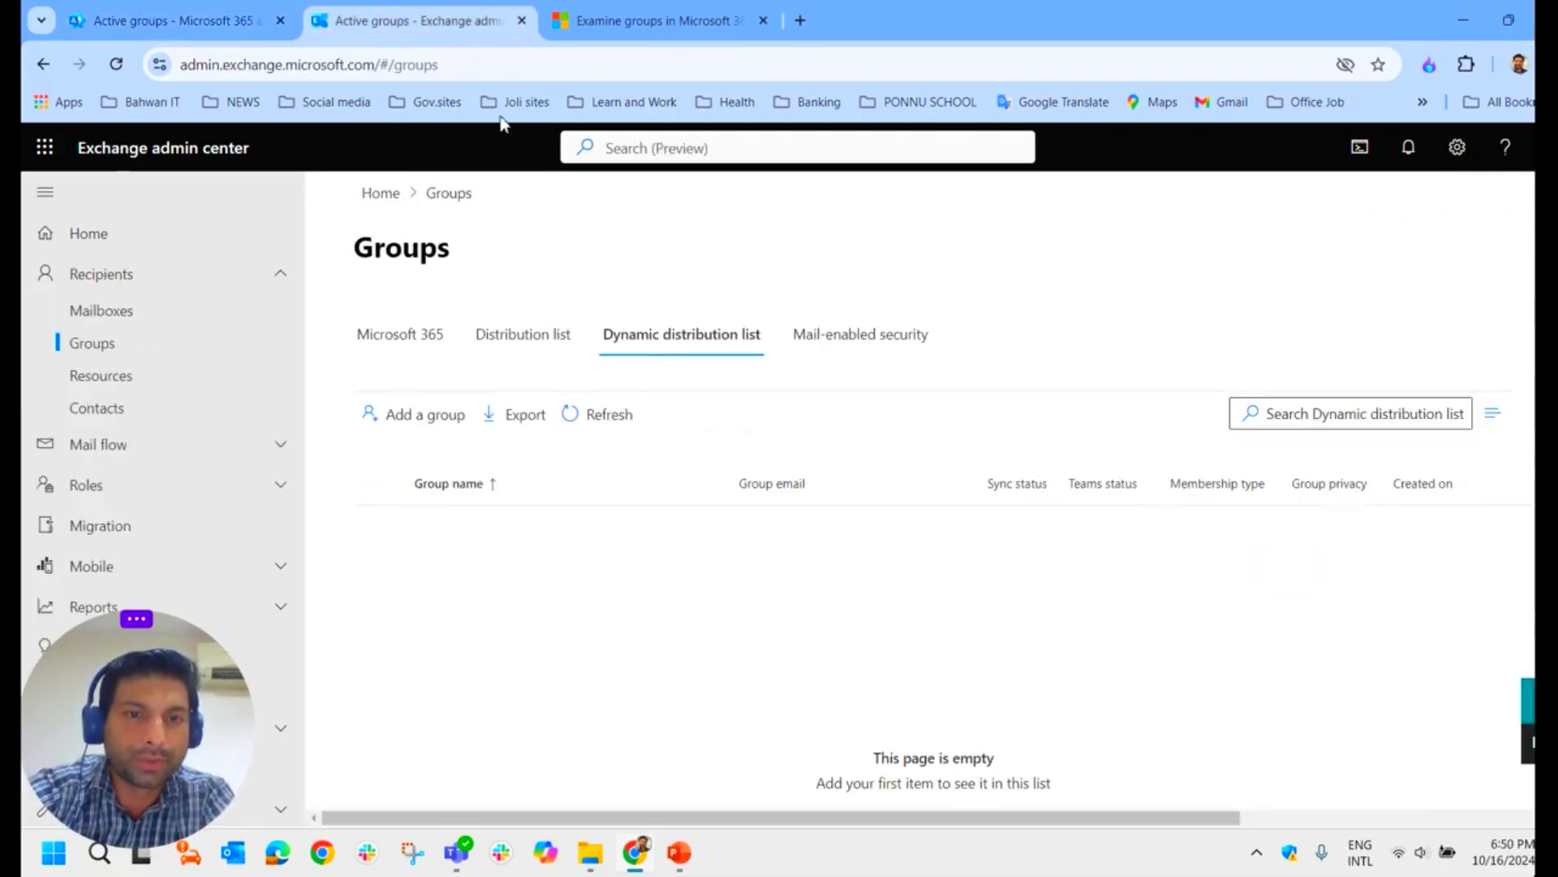
{"action": "left_click", "coordinate": [438, 22]}
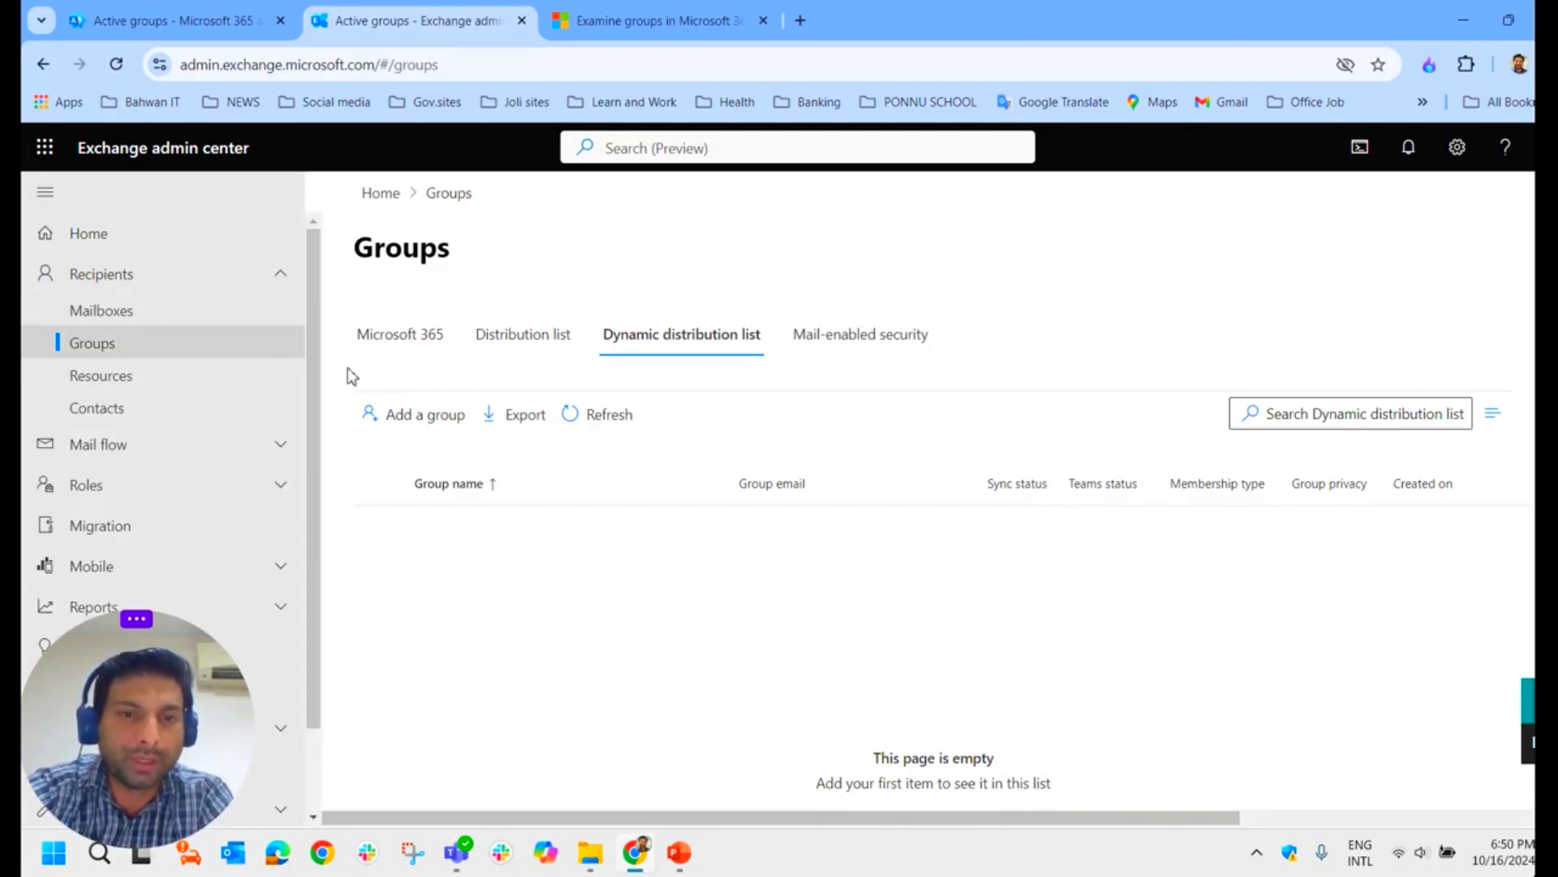
Step: Compare Exchange's Microsoft 365 groups, ending on the admin center's Teams & Microsoft 365 groups list
{"action": "left_click", "coordinate": [400, 345]}
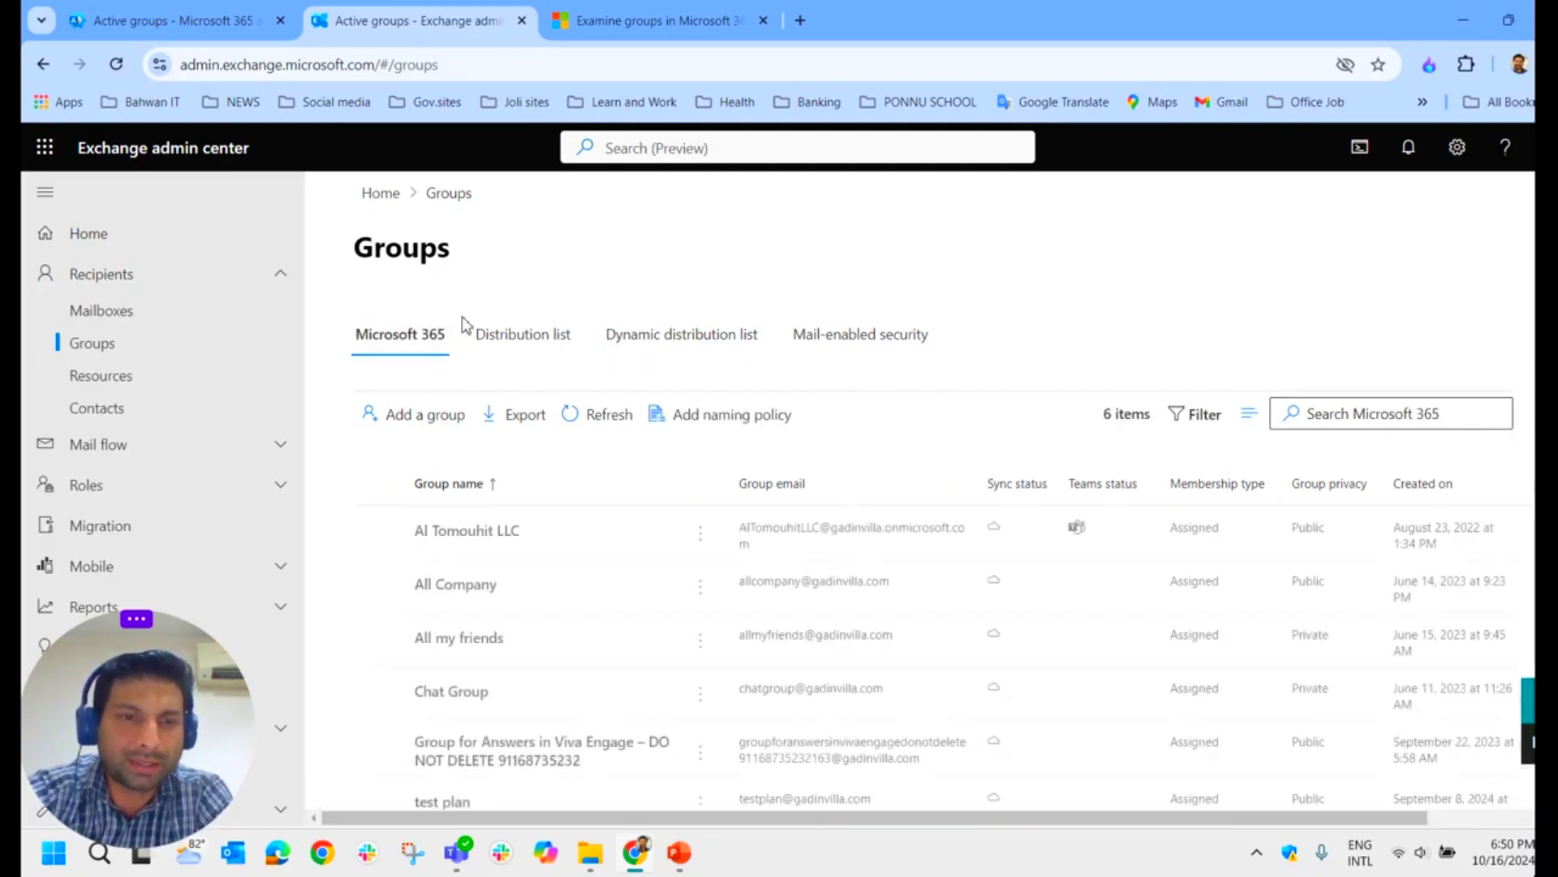
{"action": "left_click", "coordinate": [227, 23]}
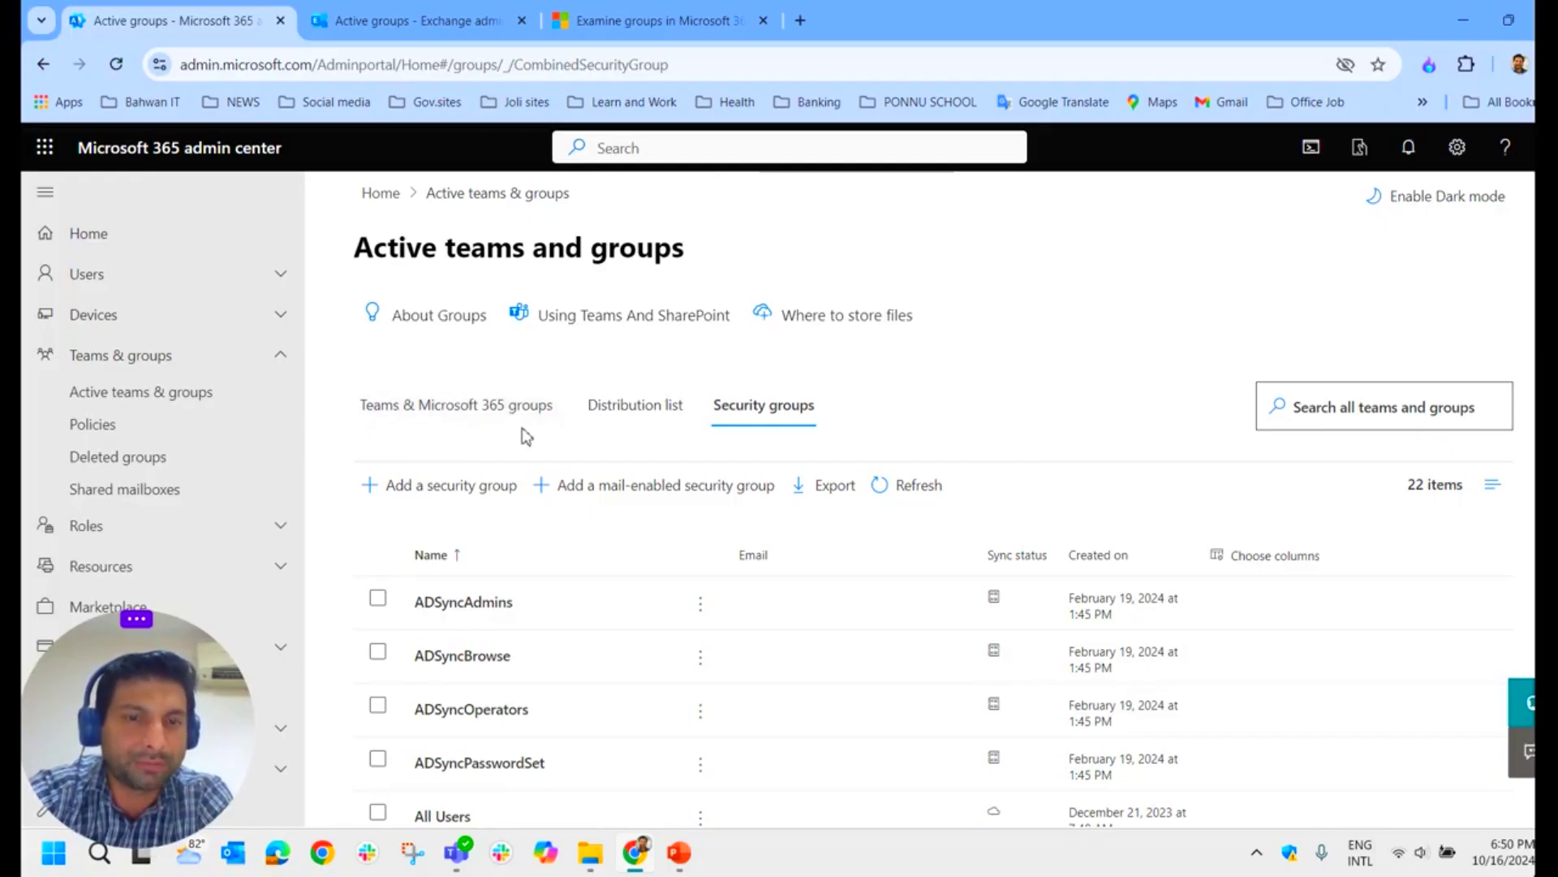
{"action": "left_click", "coordinate": [414, 20]}
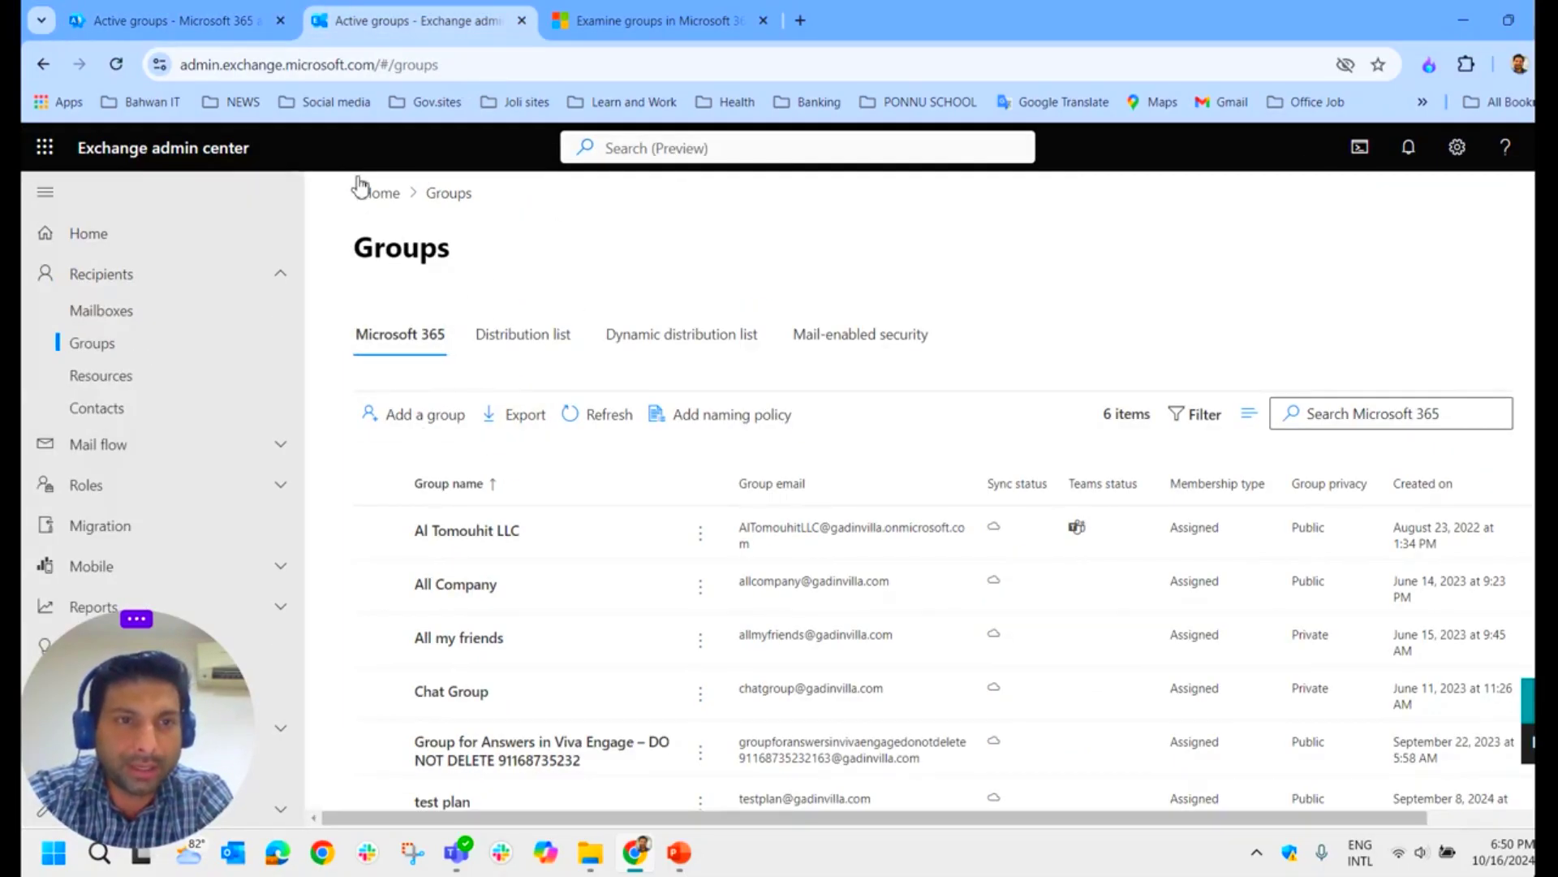
{"action": "left_click", "coordinate": [231, 23]}
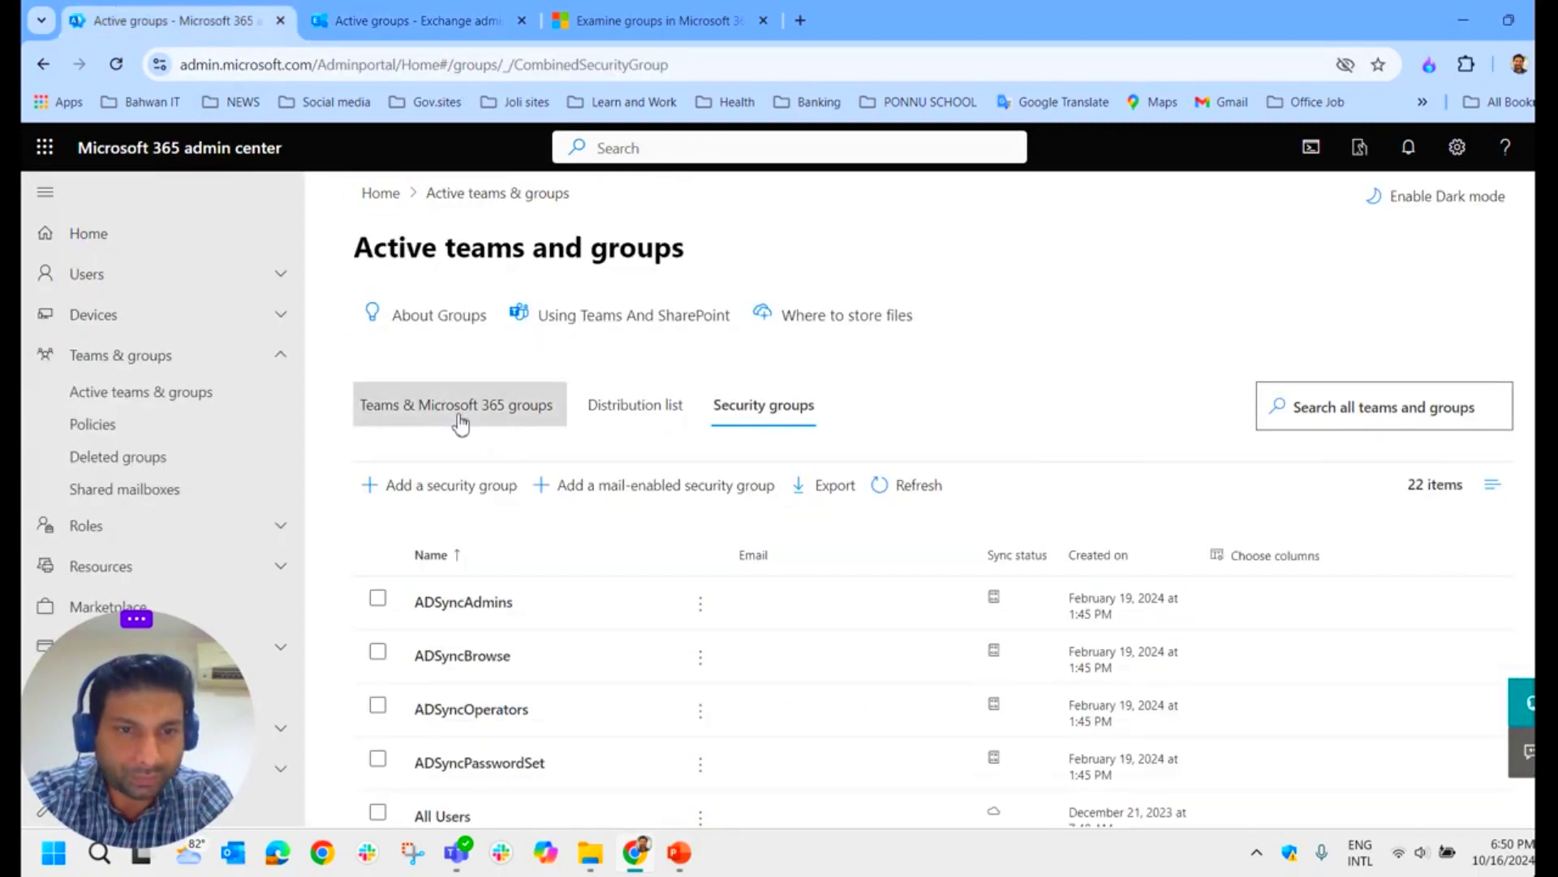
{"action": "left_click", "coordinate": [430, 413]}
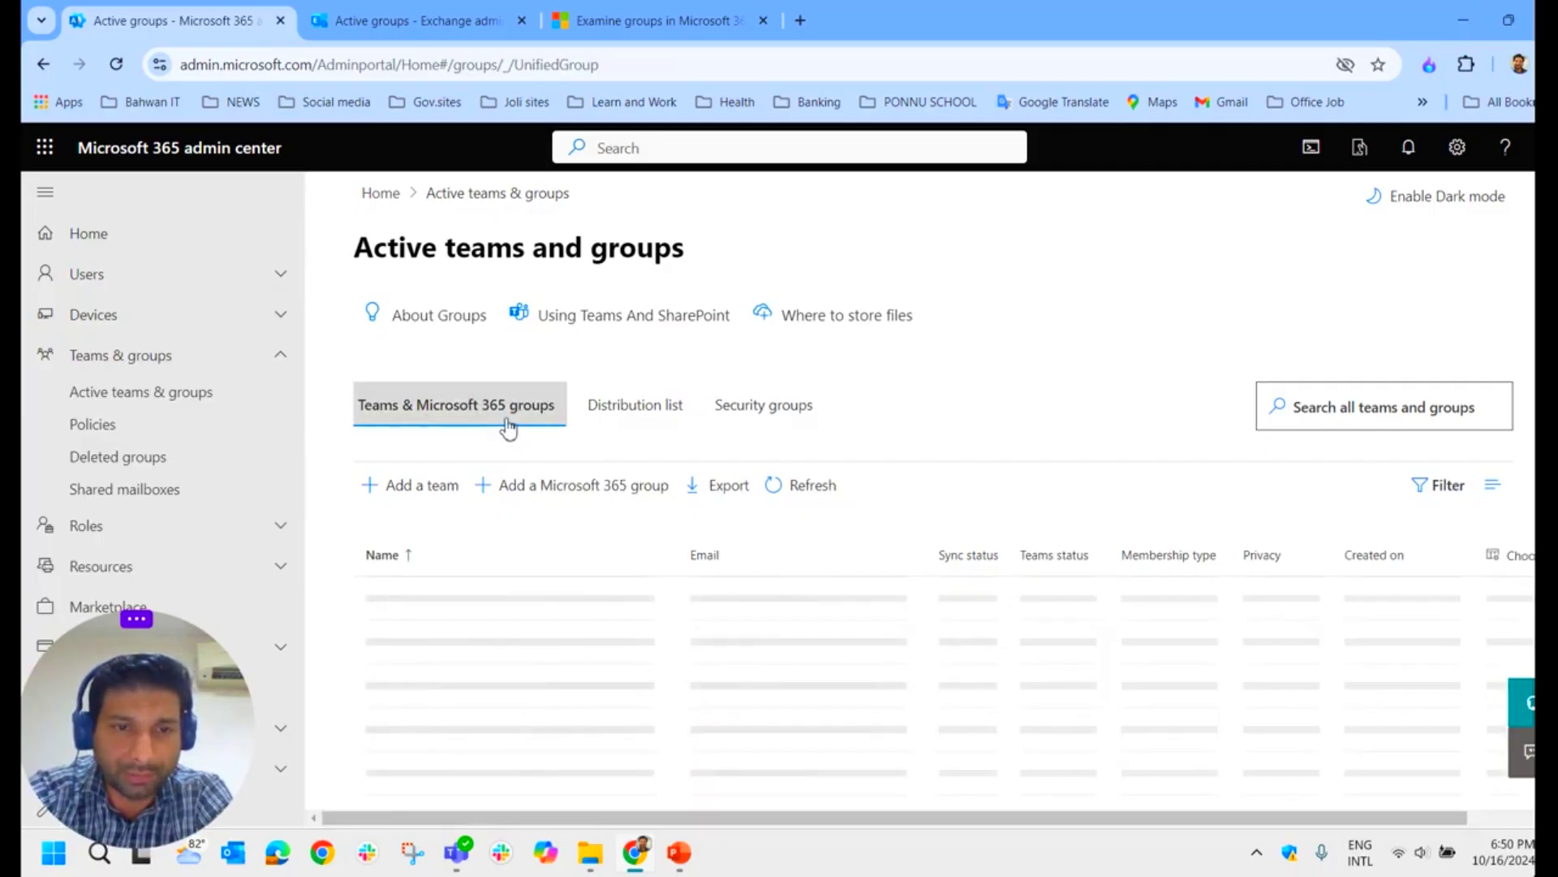
Step: Name a new Microsoft 365 group Testmicrosft365group, reuse the name as its description, and continue
{"action": "left_click", "coordinate": [577, 493]}
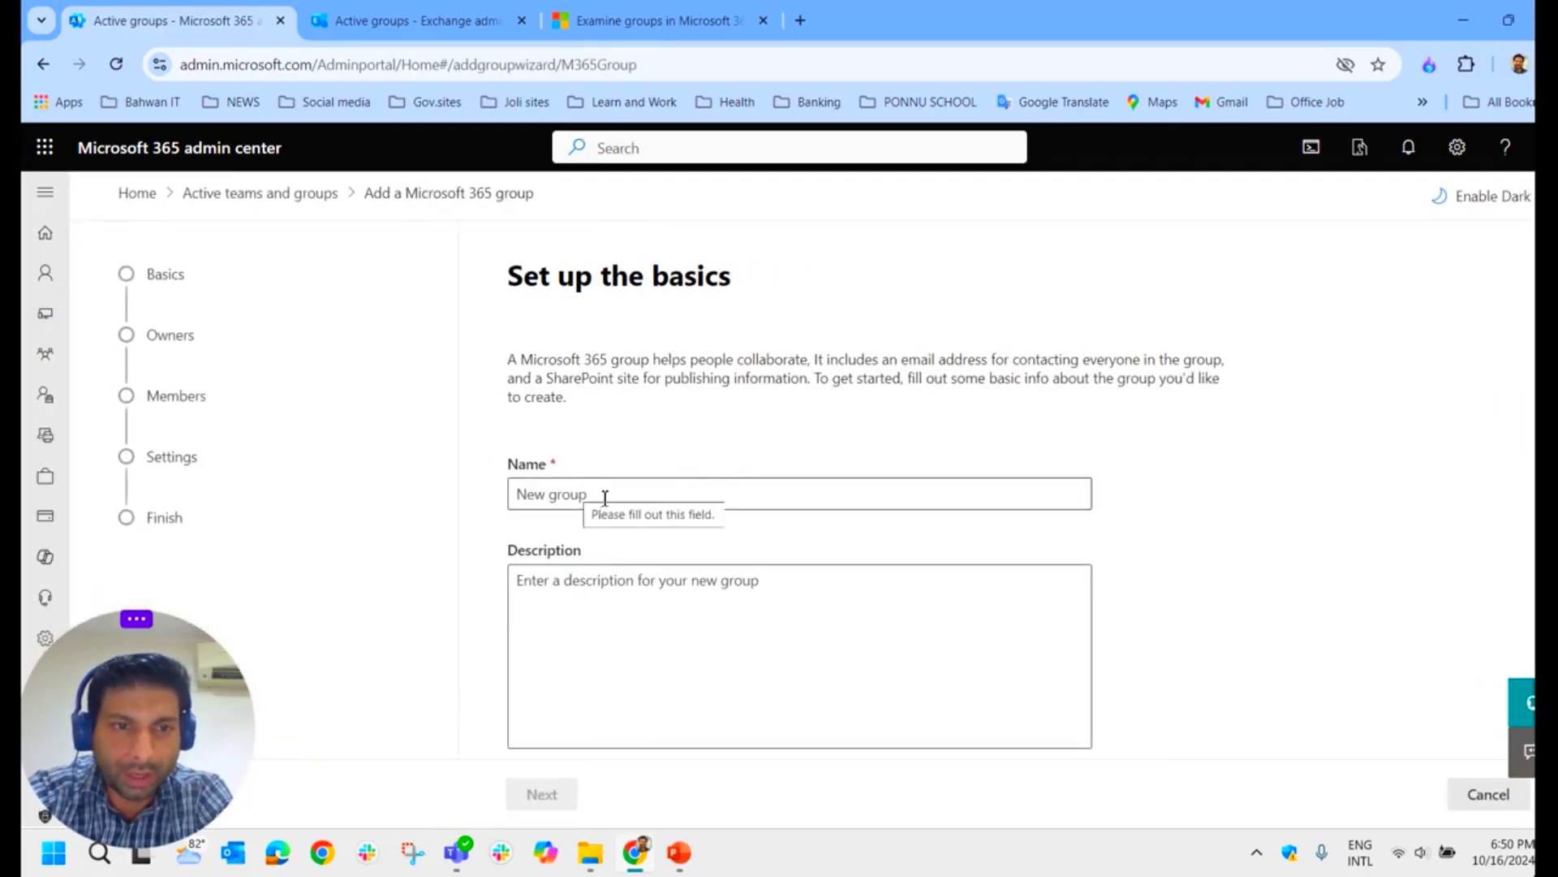
{"action": "left_click", "coordinate": [605, 497]}
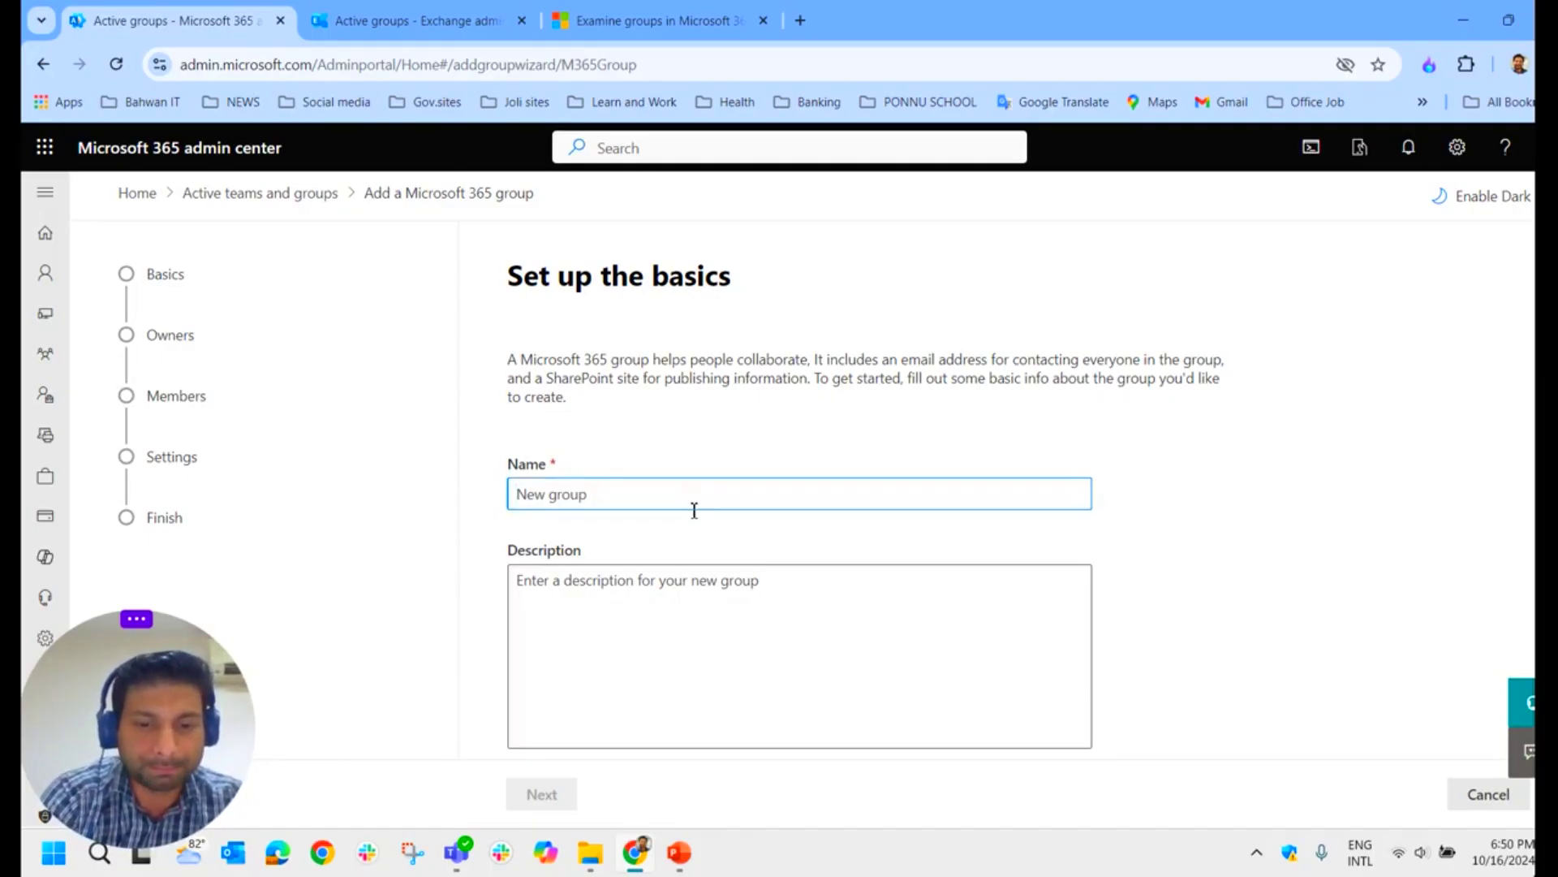
{"action": "type", "text": "Te"}
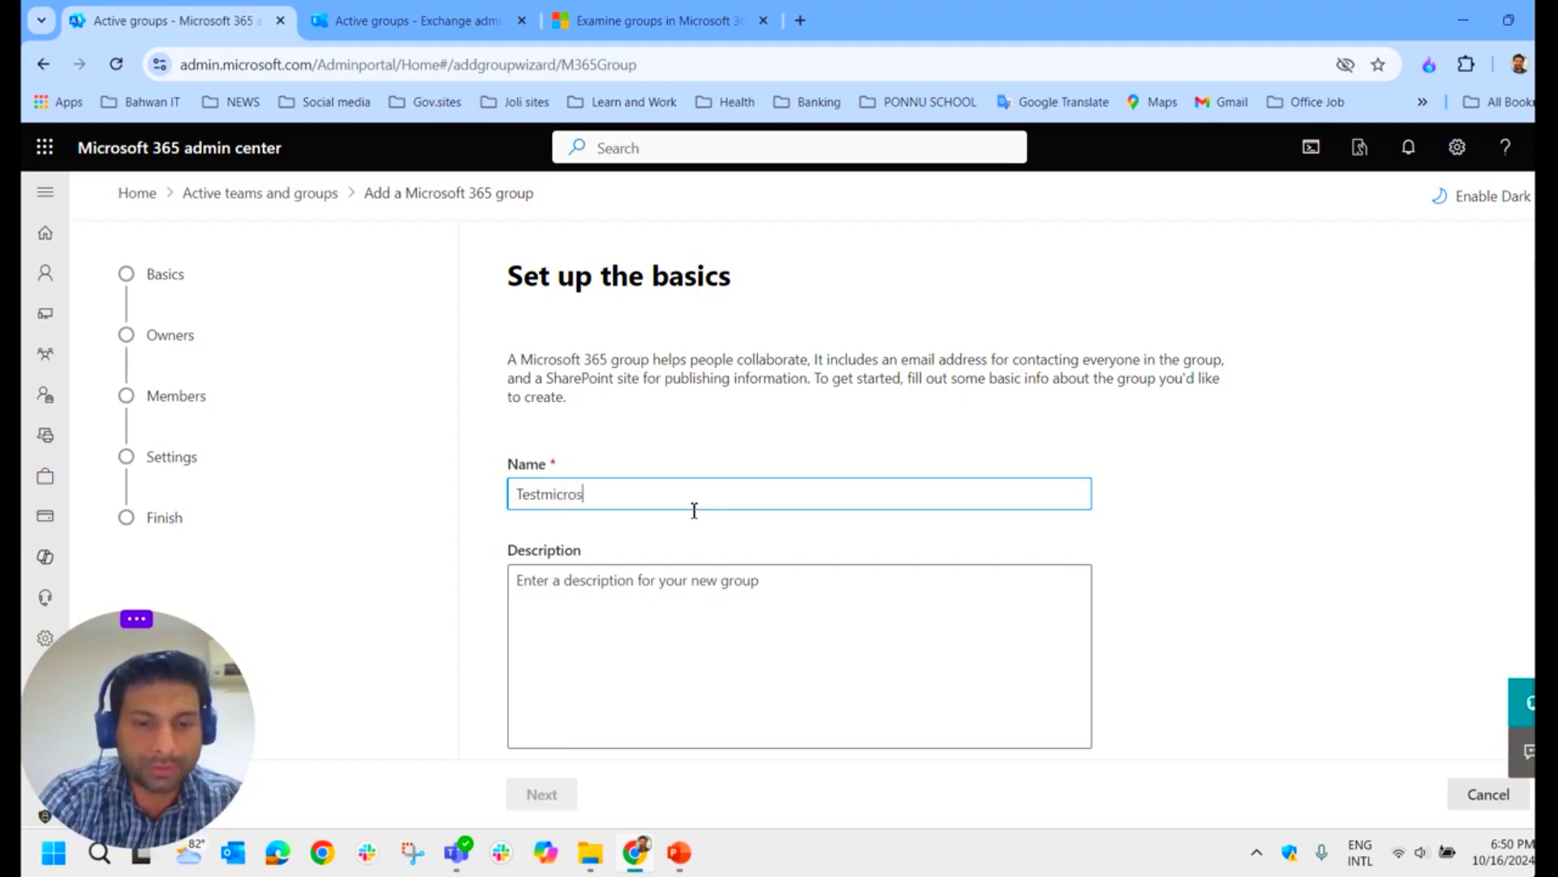
{"action": "type", "text": "stmicrosft365"}
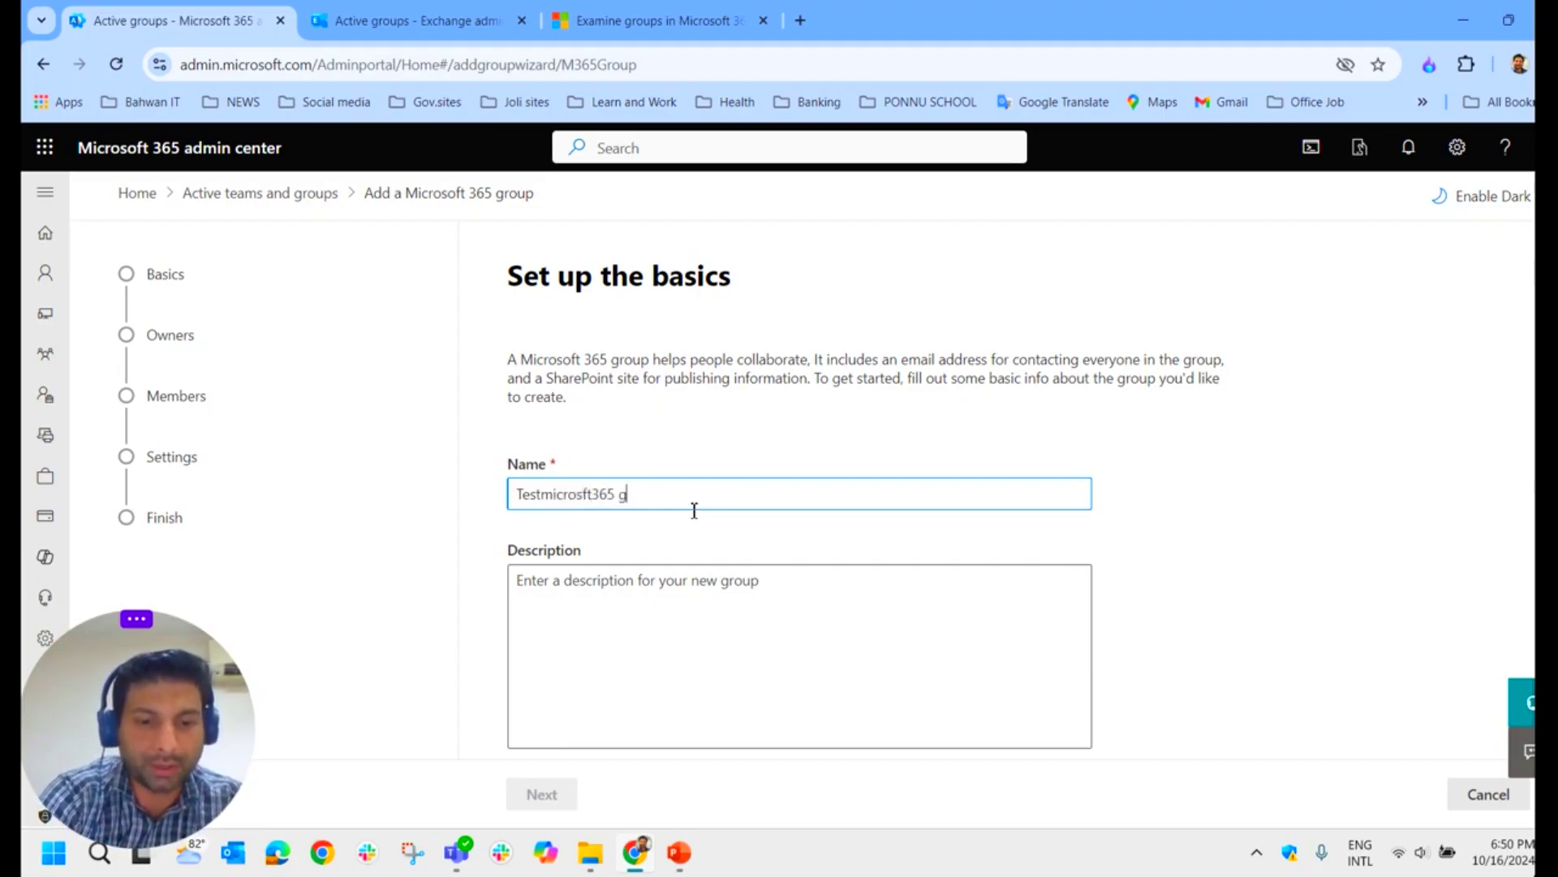
{"action": "type", "text": "r"}
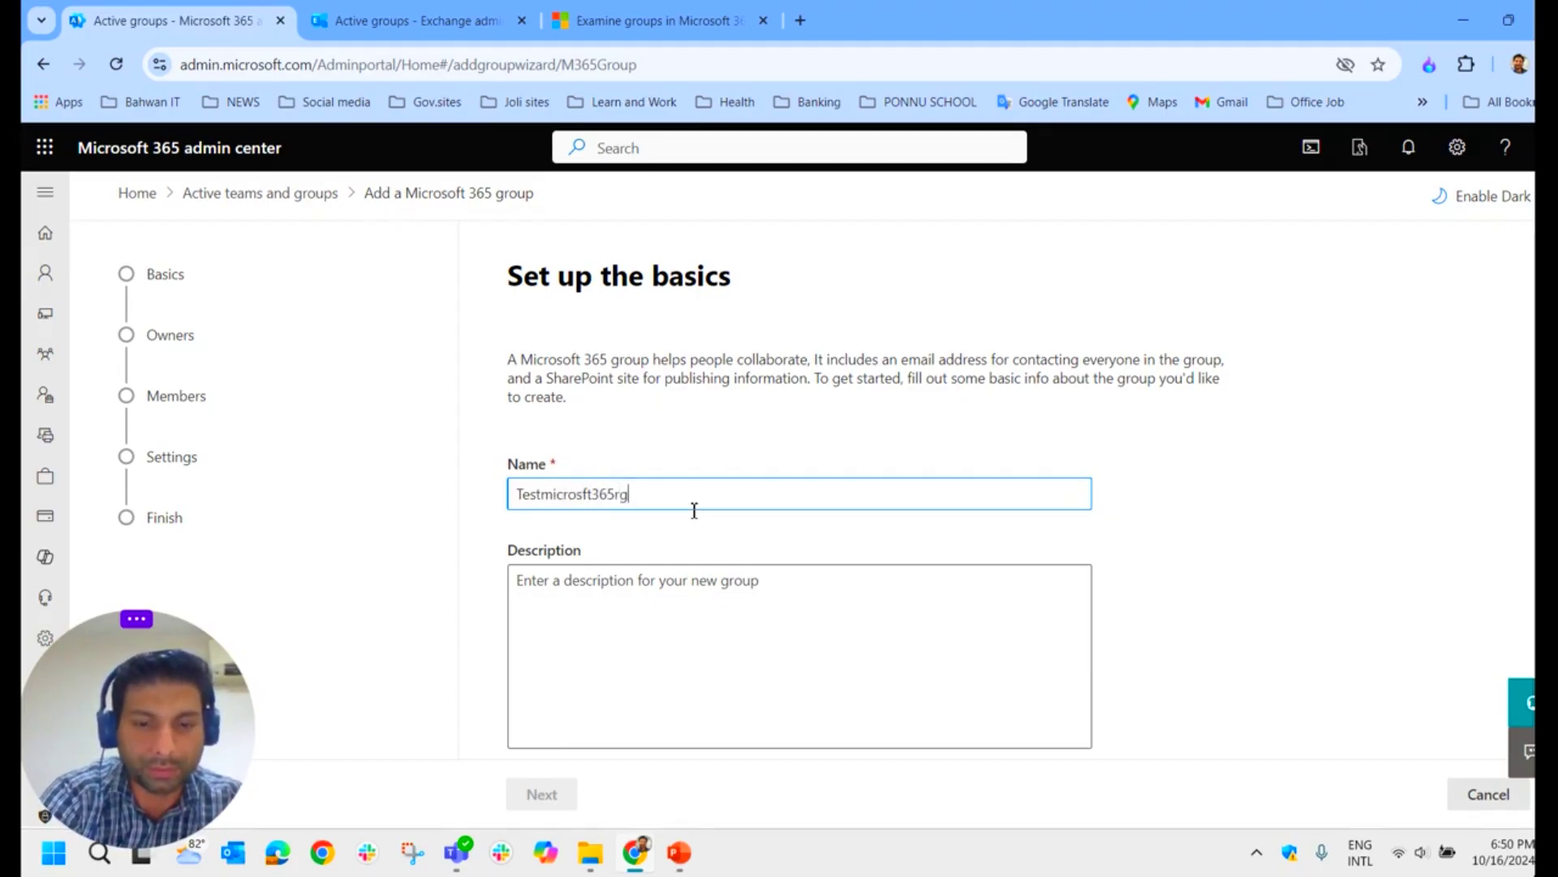
{"action": "key", "text": "BackSpace"}
{"action": "type", "text": "group"}
{"action": "left_click_drag", "start_coordinate": [679, 509], "coordinate": [324, 497]}
{"action": "key", "text": "ctrl+c"}
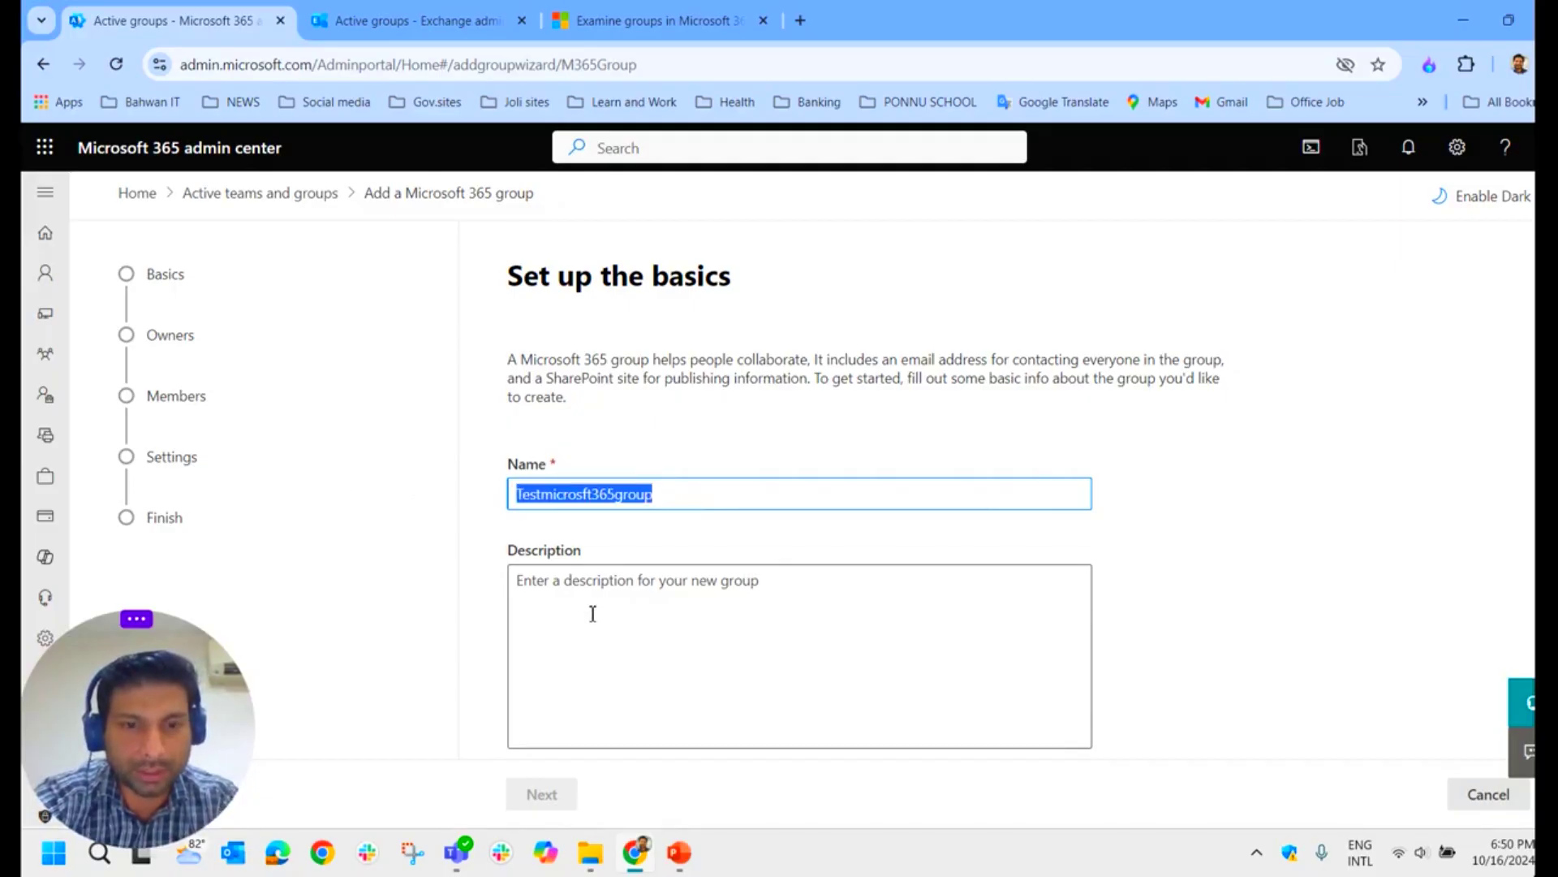
{"action": "left_click", "coordinate": [594, 615]}
{"action": "key", "text": "ctrl+v"}
{"action": "left_click", "coordinate": [540, 794]}
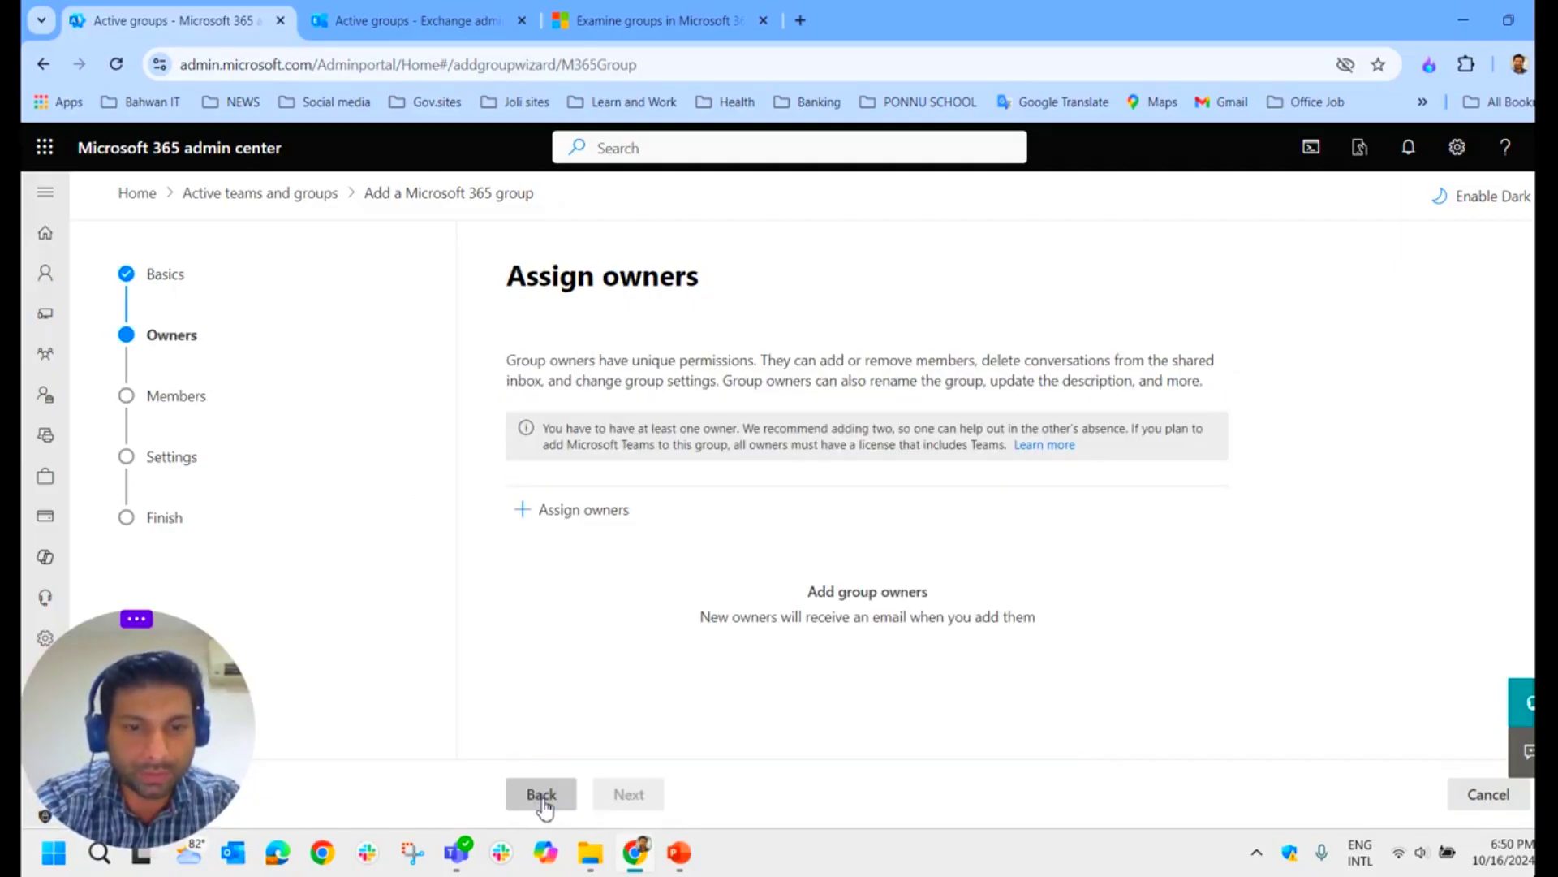
Step: Search 'jo' and assign the matching user as the group's owner
{"action": "left_click", "coordinate": [570, 528]}
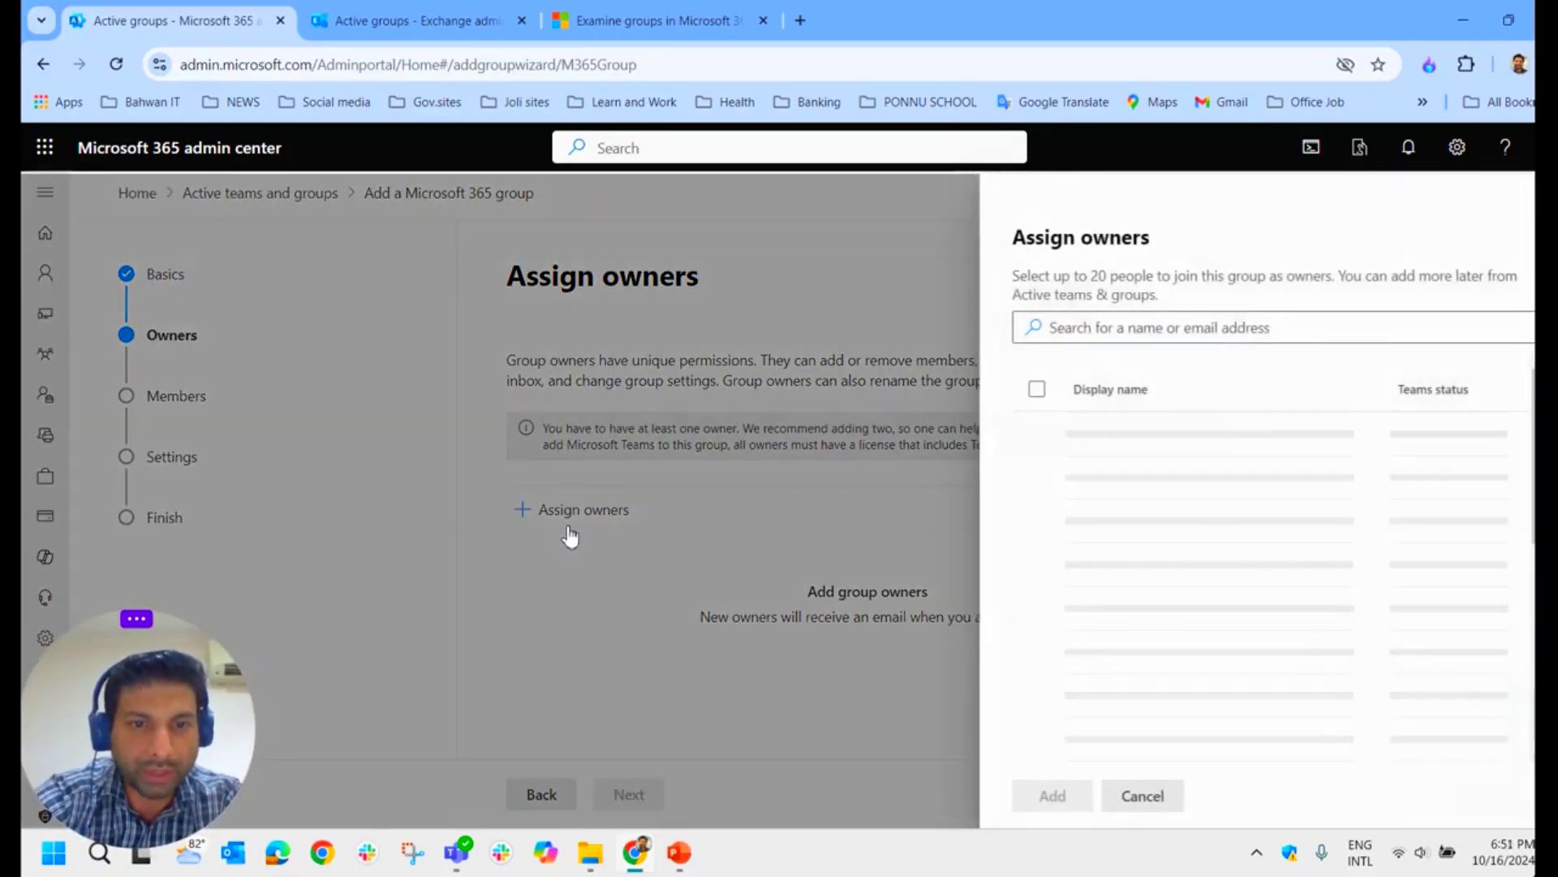
{"action": "left_click", "coordinate": [1171, 337]}
{"action": "type", "text": "jojo"}
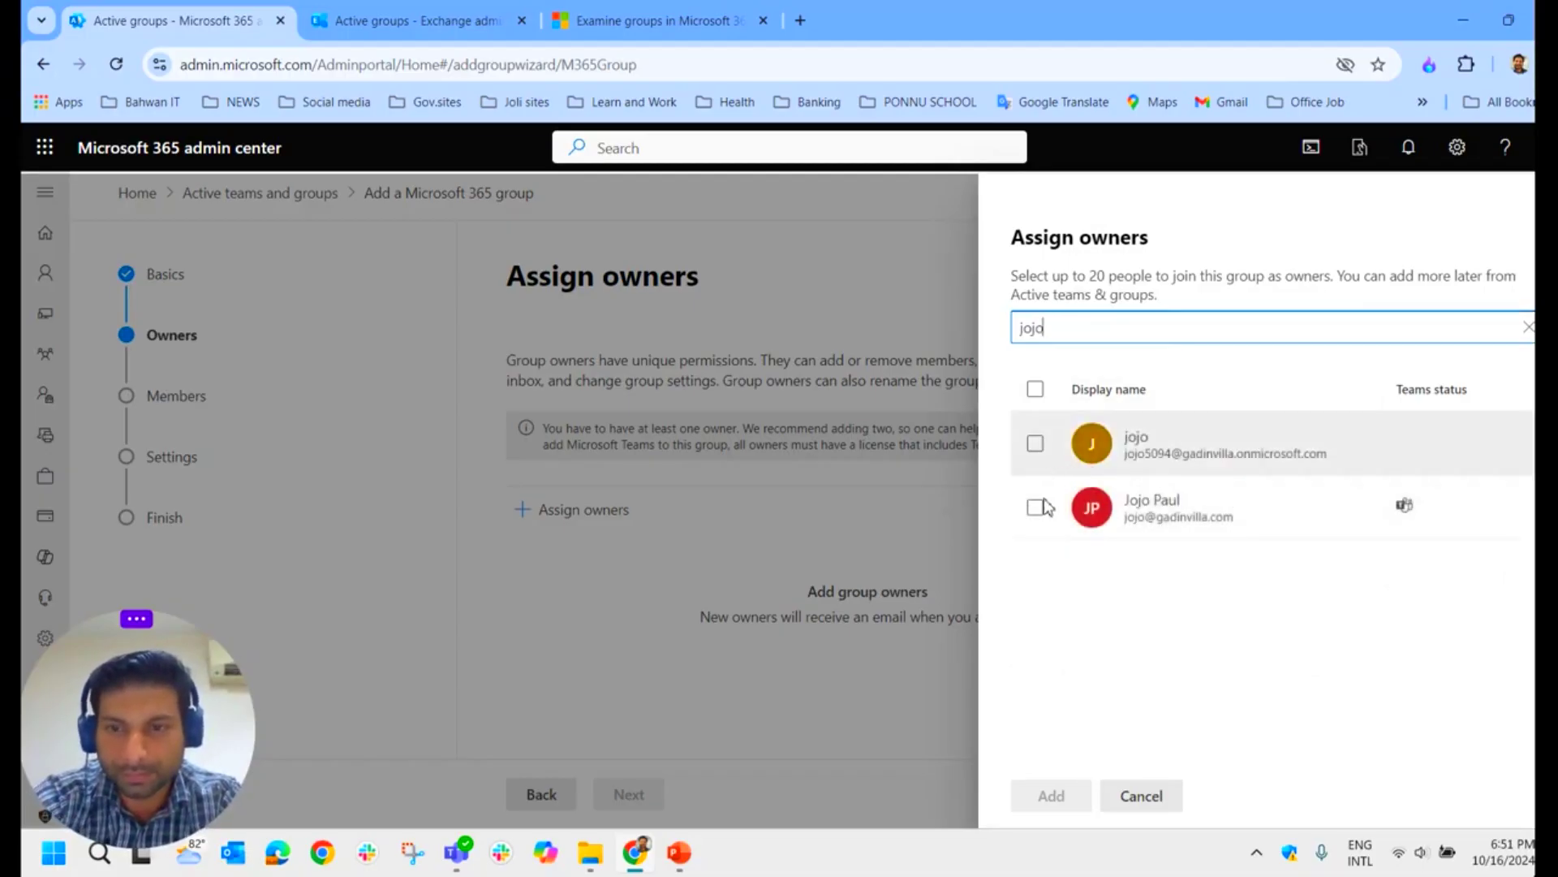
{"action": "left_click", "coordinate": [1036, 512]}
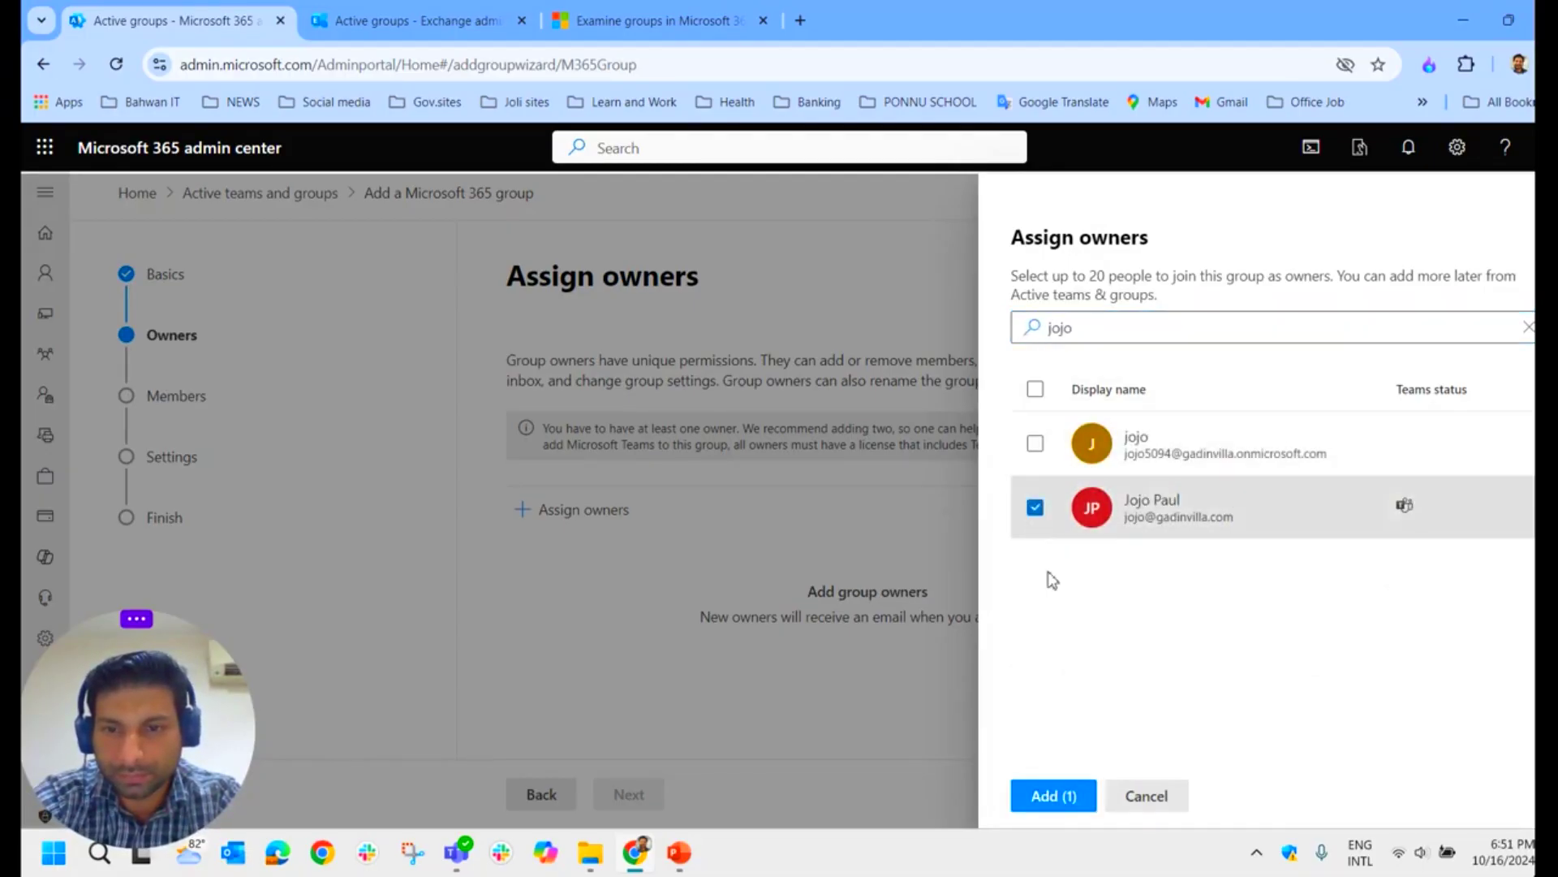
{"action": "left_click", "coordinate": [1052, 794]}
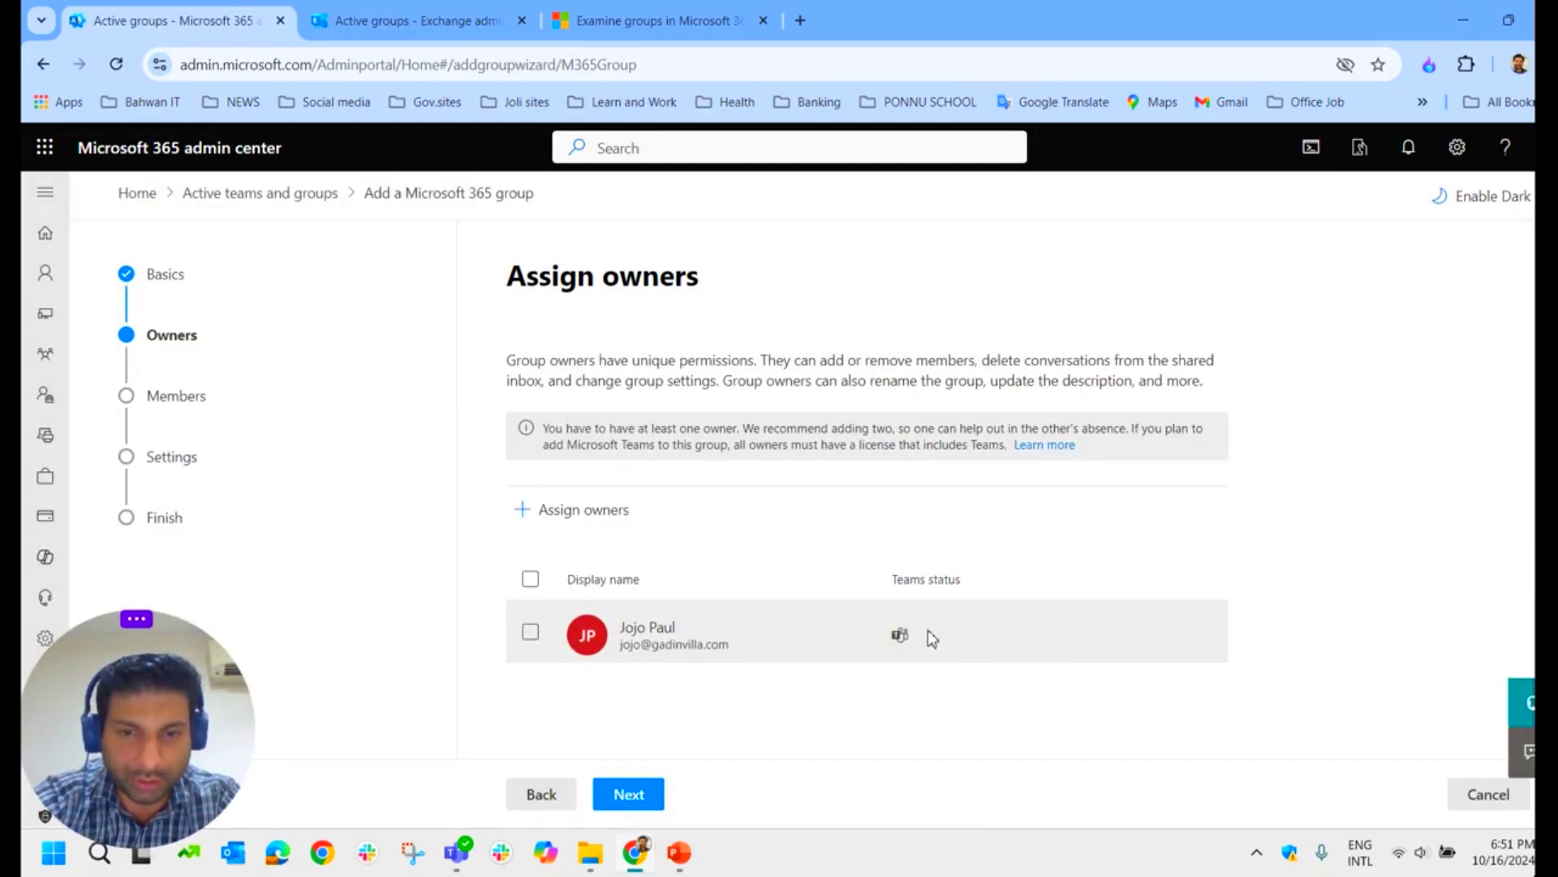
{"action": "left_click", "coordinate": [641, 797]}
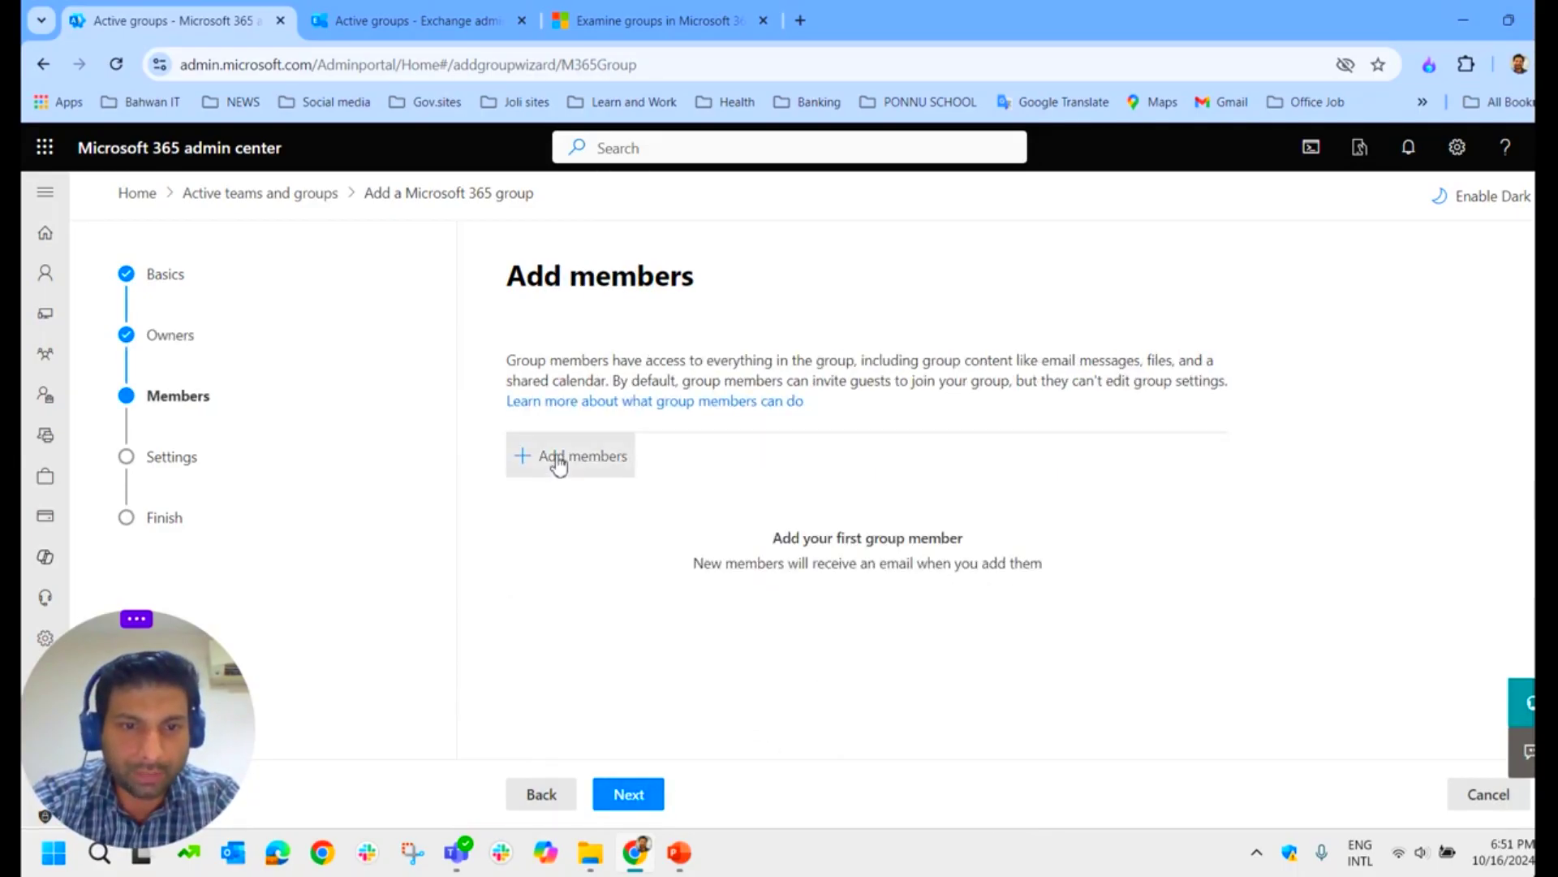
Step: Add five users as group members and advance to Edit settings
{"action": "left_click", "coordinate": [558, 459]}
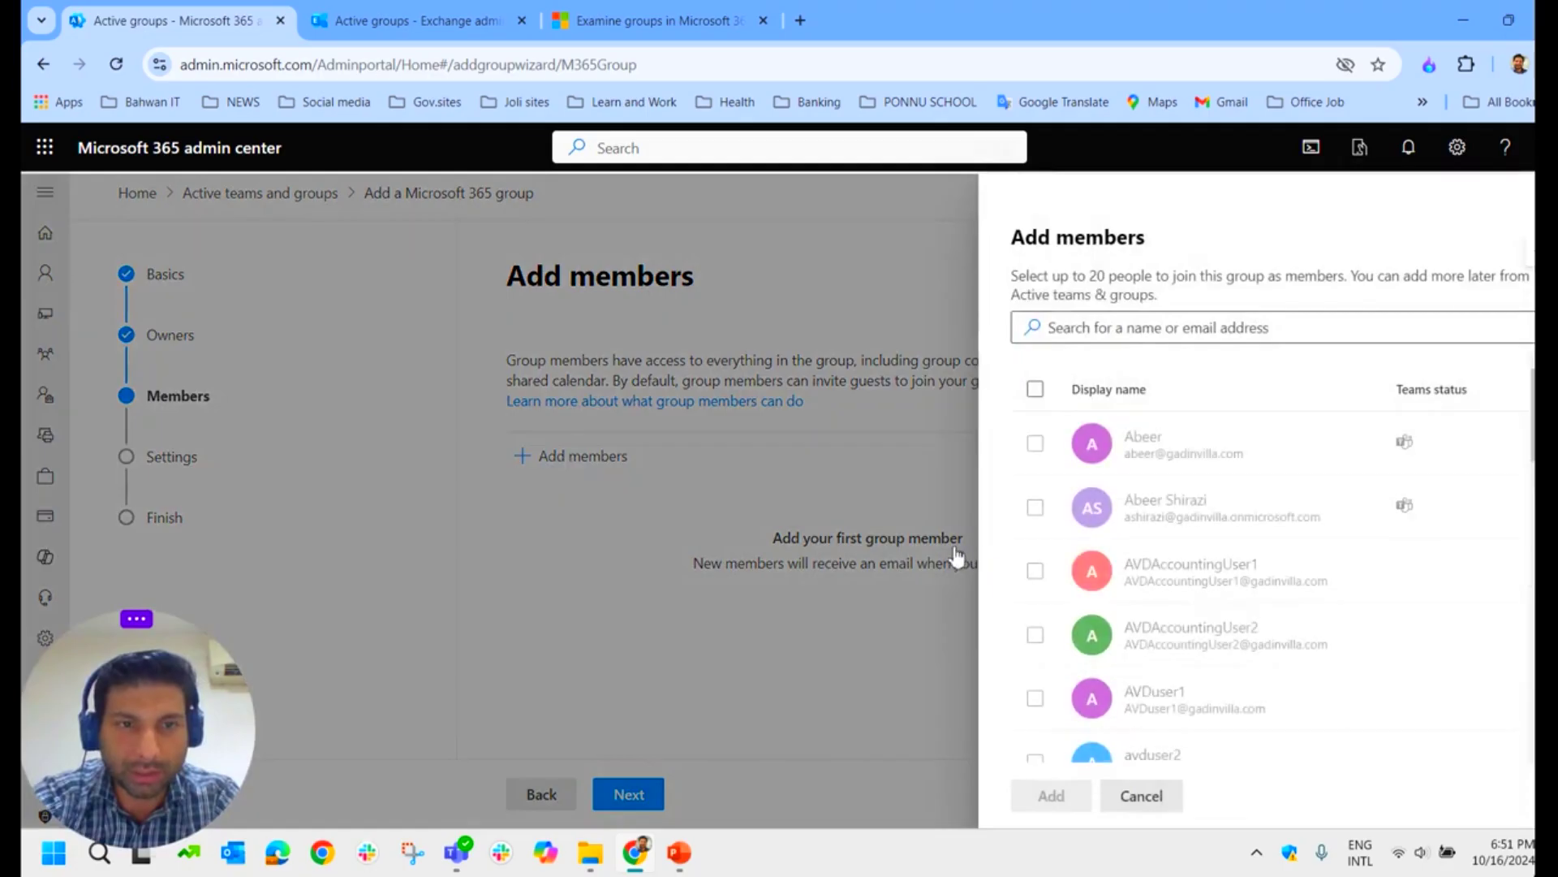
{"action": "left_click", "coordinate": [1035, 443]}
{"action": "left_click", "coordinate": [1035, 507]}
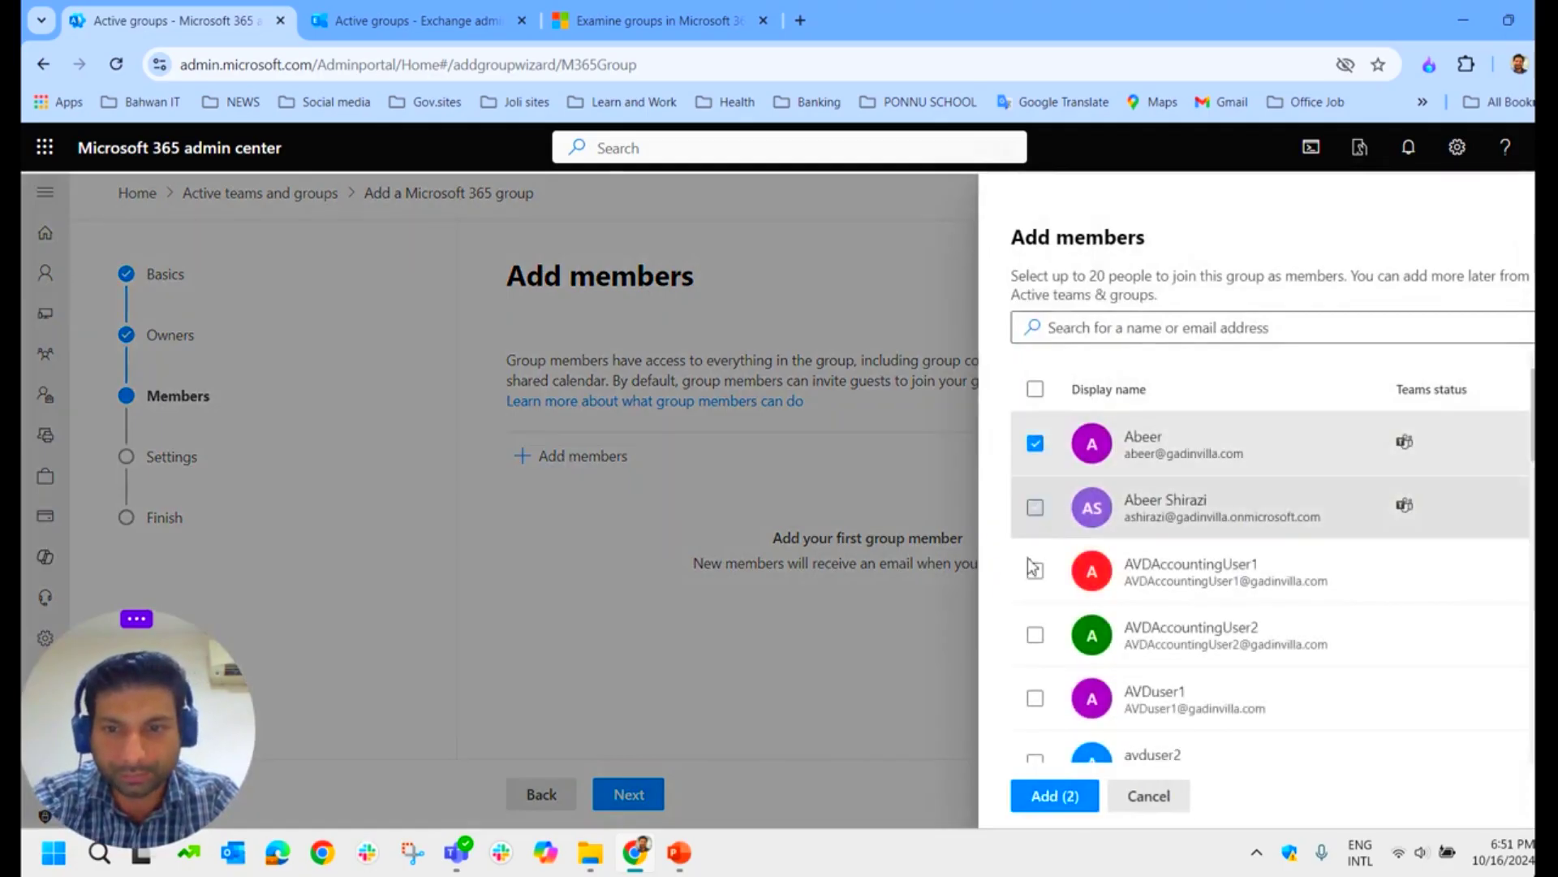
{"action": "left_click", "coordinate": [1035, 571]}
{"action": "left_click", "coordinate": [1035, 635]}
{"action": "left_click", "coordinate": [1035, 698]}
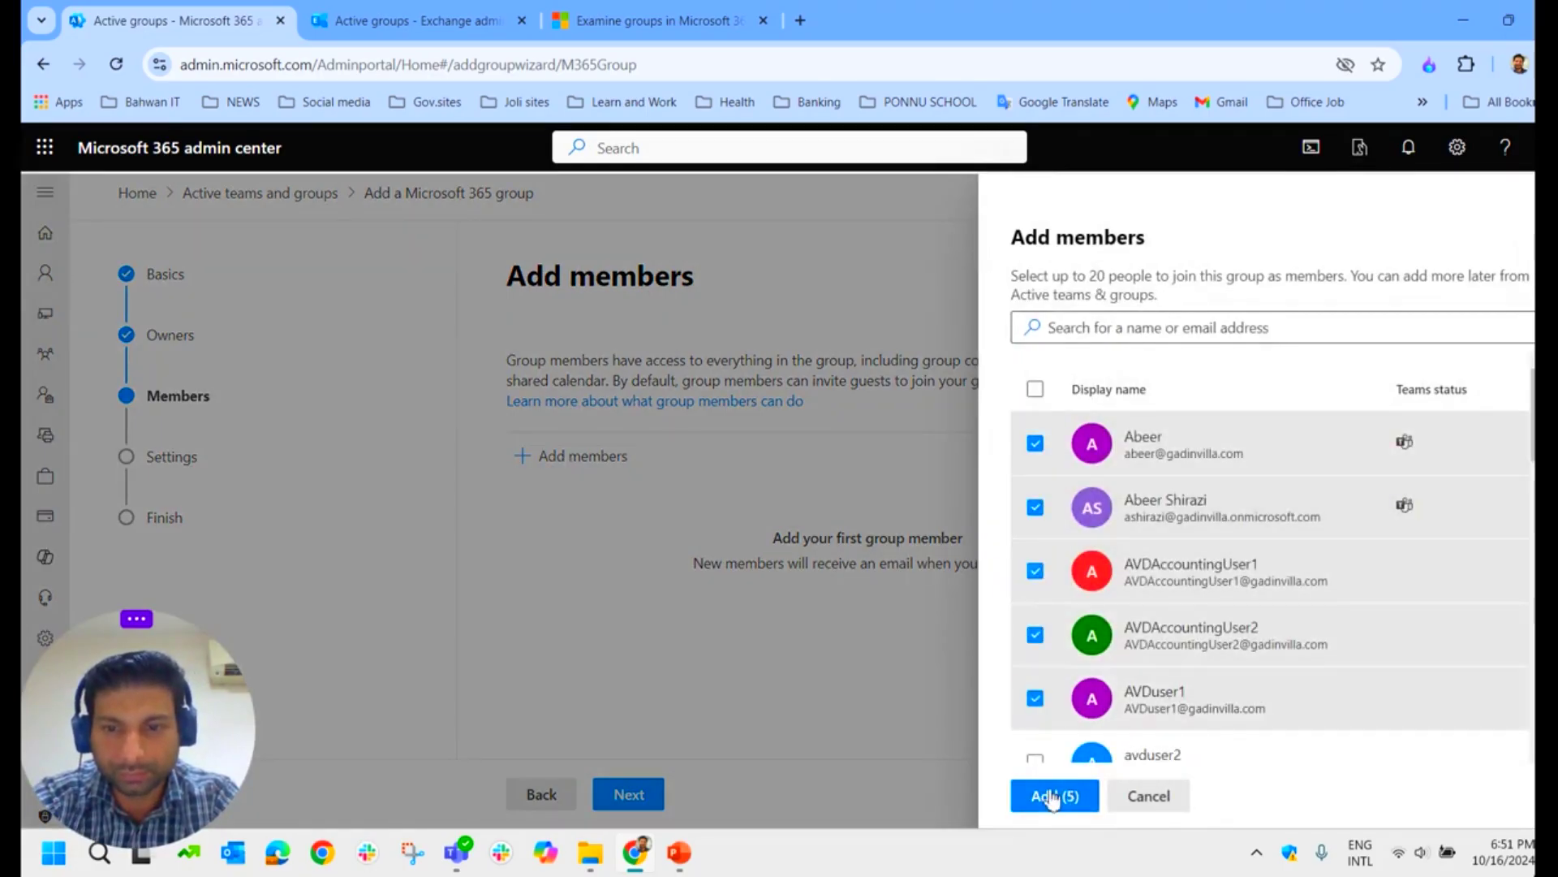
{"action": "left_click", "coordinate": [1052, 796]}
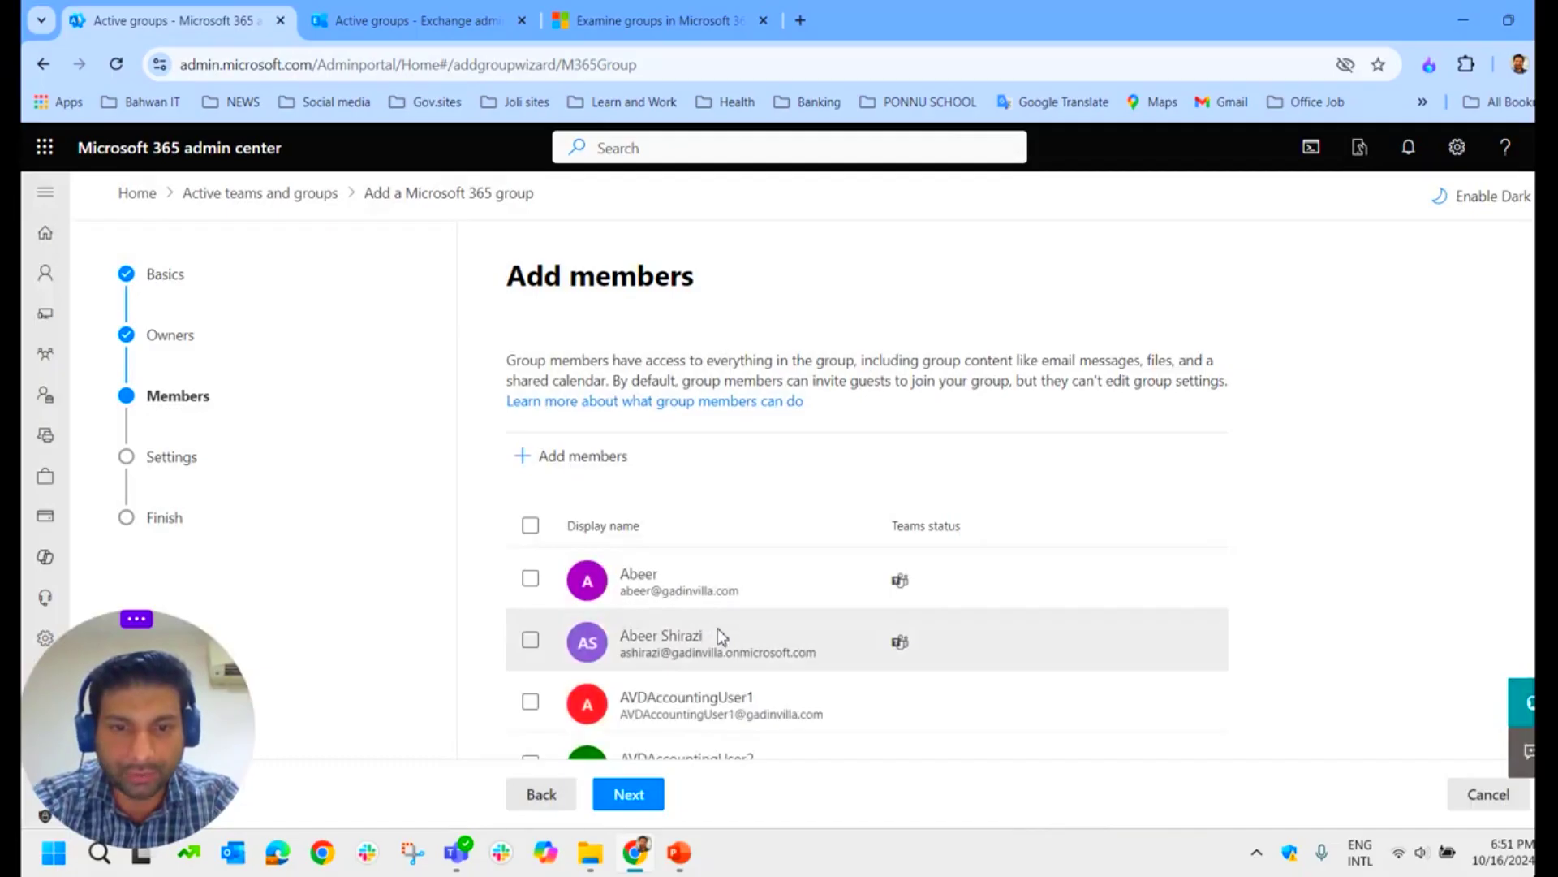
{"action": "scroll", "coordinate": [731, 641], "scroll_direction": "down", "scroll_amount": 2}
{"action": "left_click", "coordinate": [642, 796]}
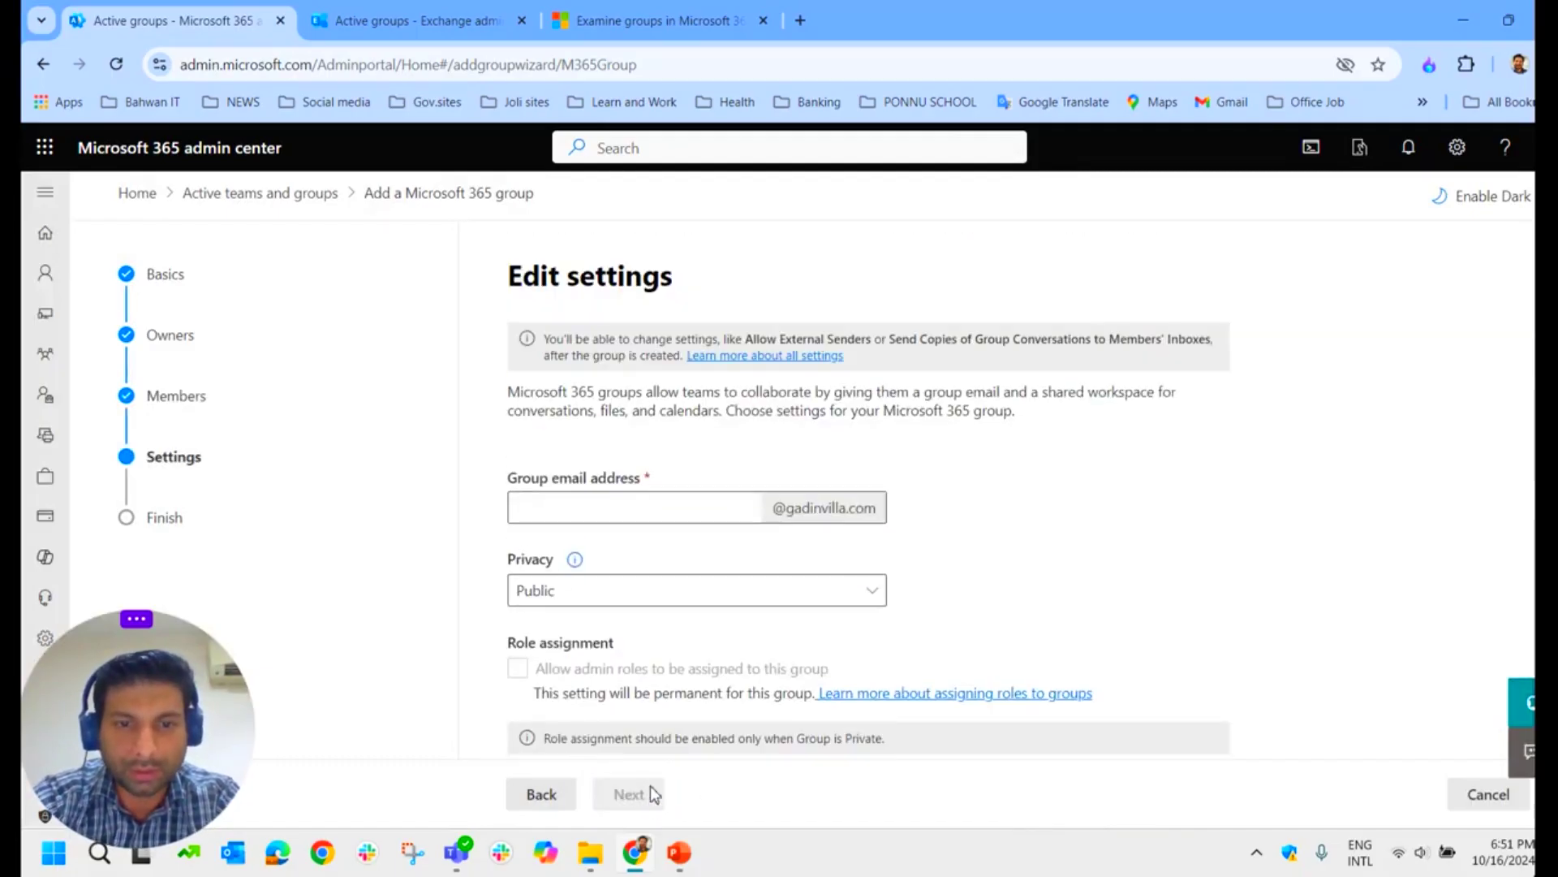
Step: Set the group email alias to testm365, make it Private, and proceed to review
{"action": "left_click", "coordinate": [591, 513]}
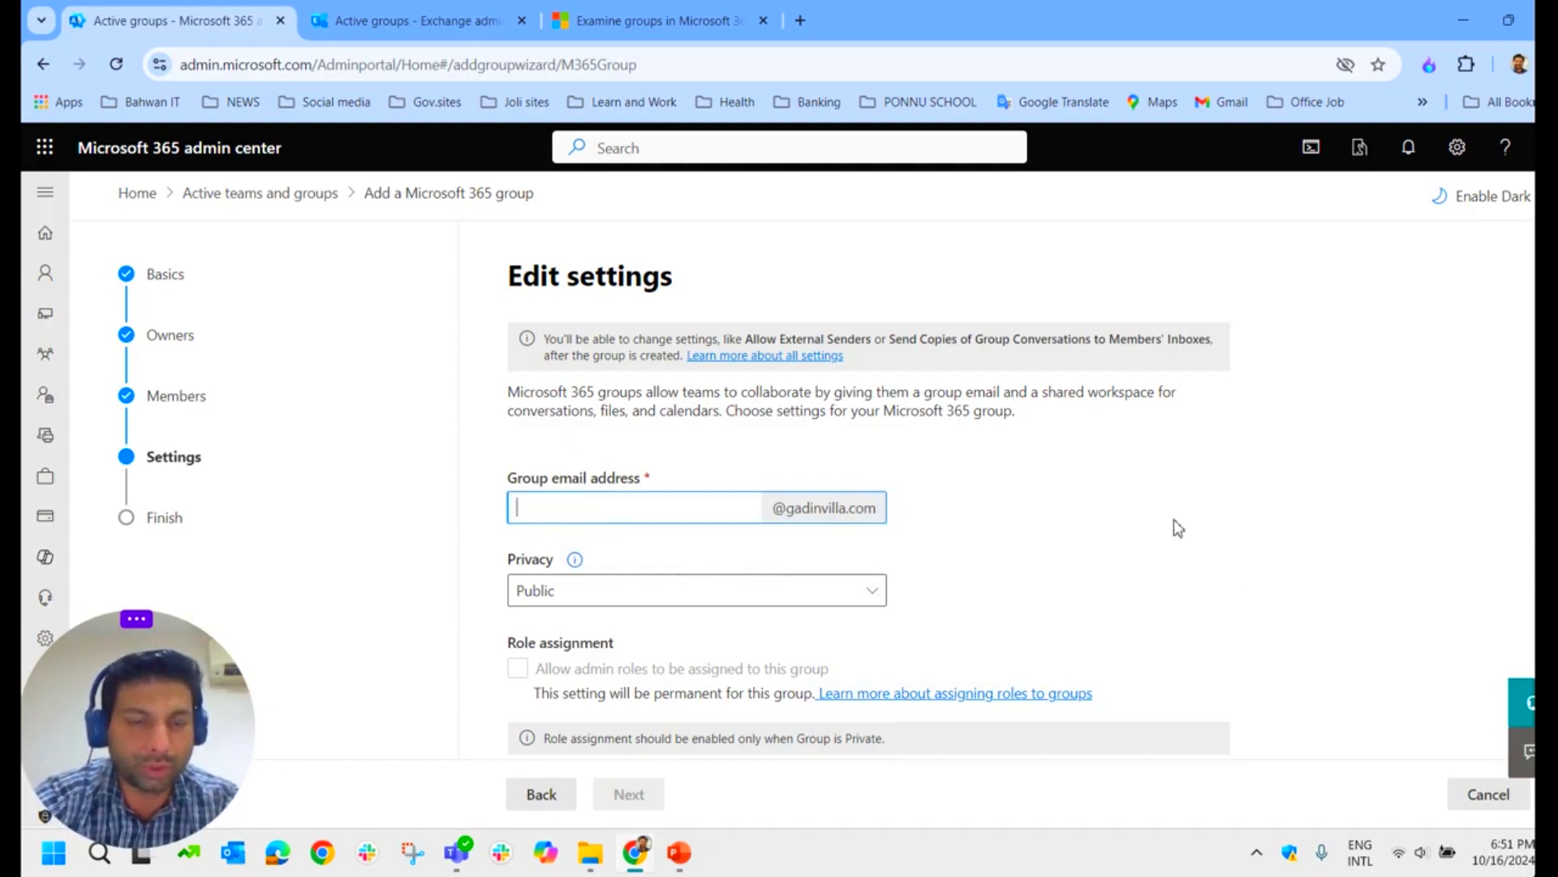
{"action": "type", "text": "test"}
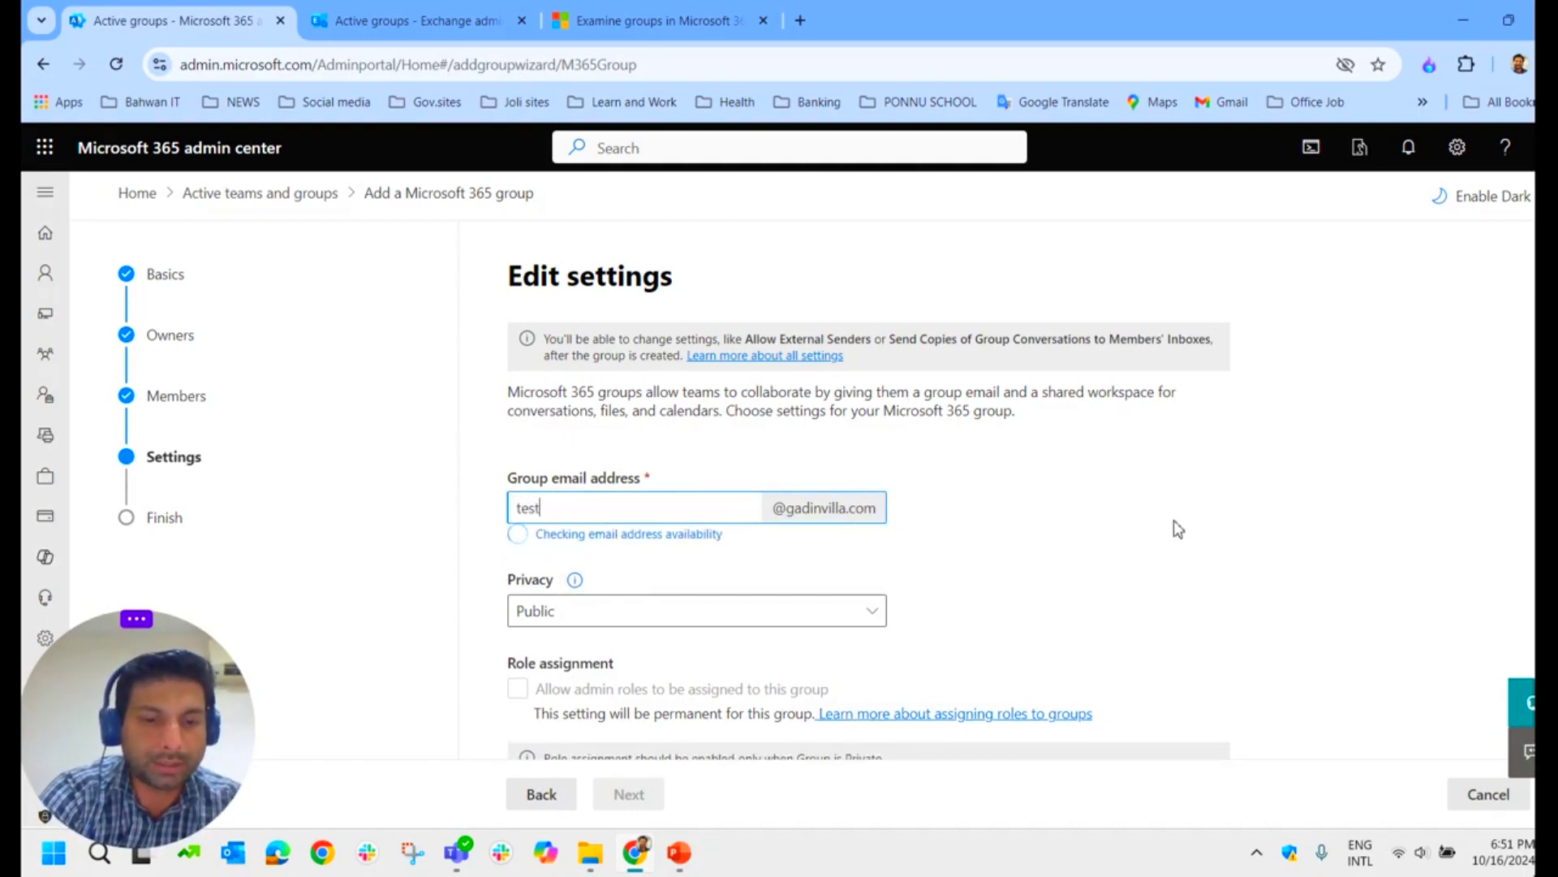
{"action": "type", "text": "m365"}
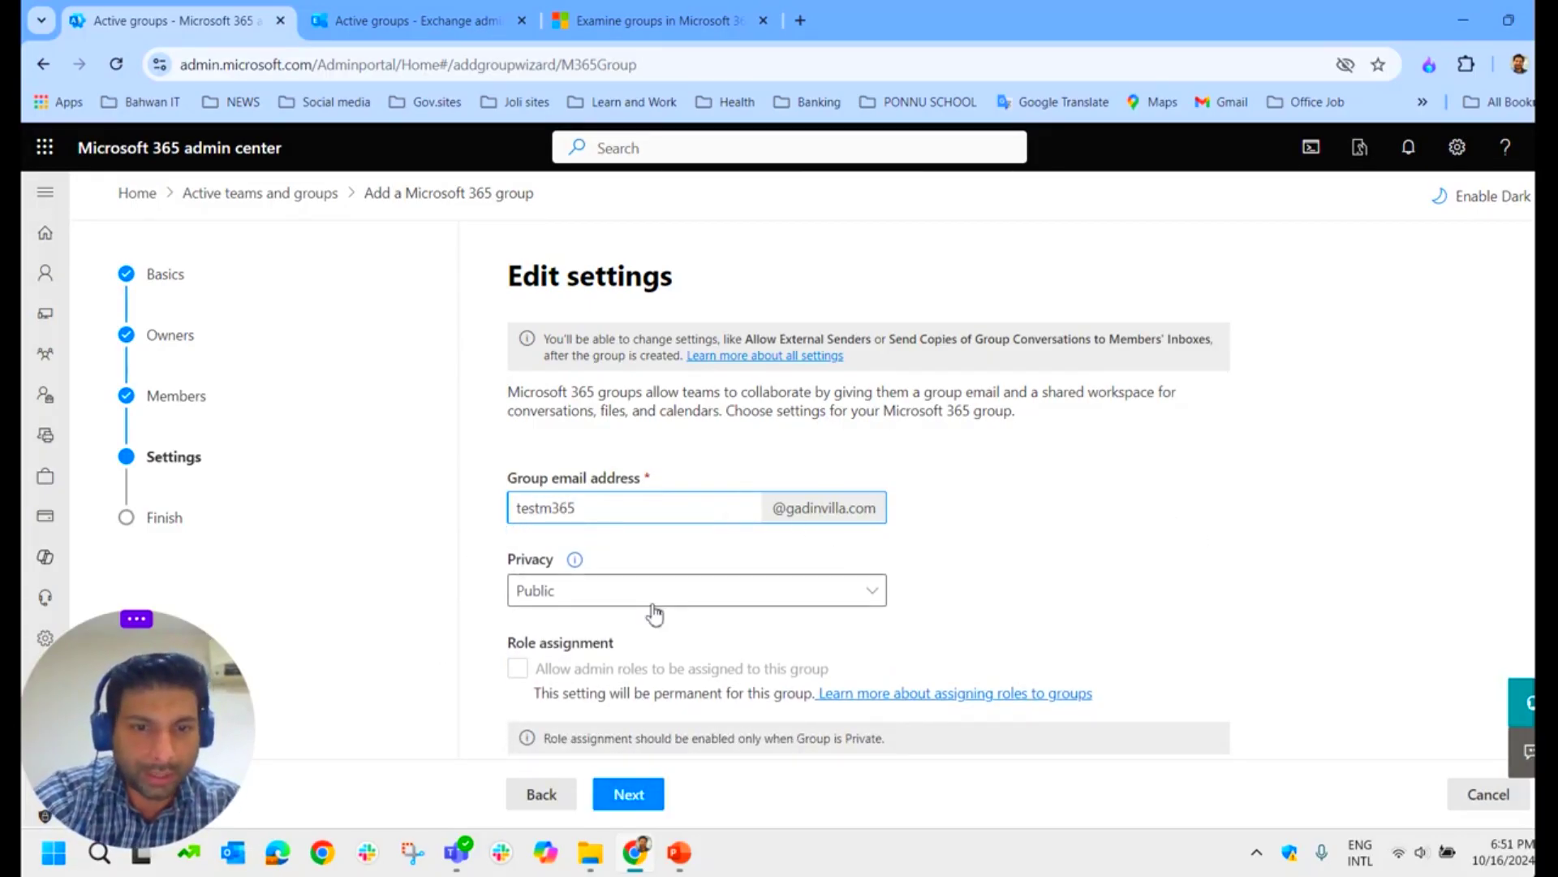
{"action": "scroll", "coordinate": [730, 613], "scroll_direction": "down", "scroll_amount": 2}
{"action": "mouse_move", "coordinate": [578, 412]}
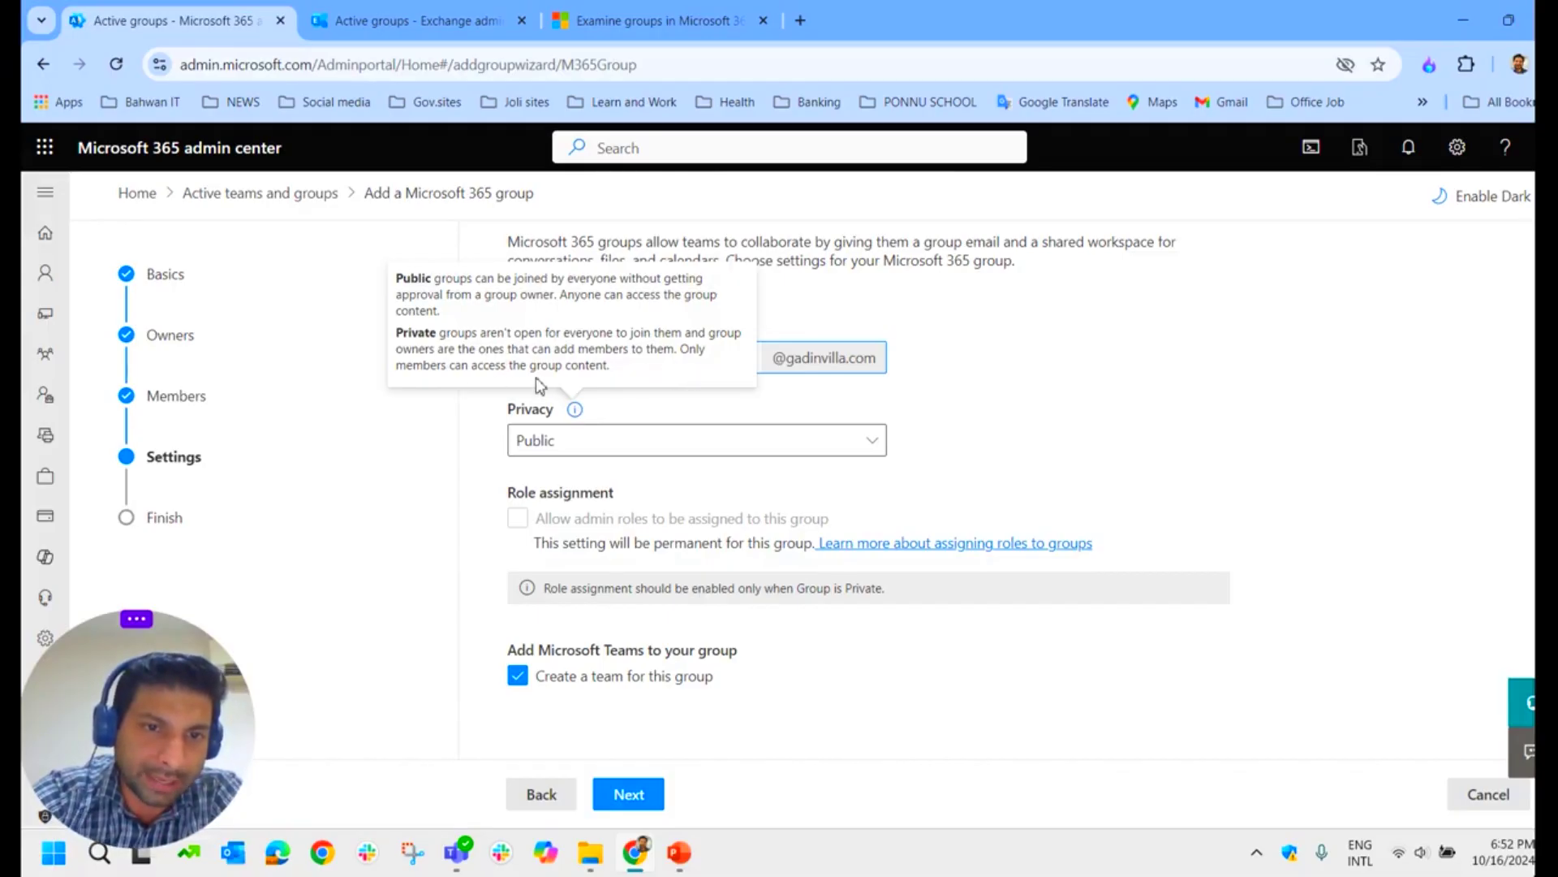
{"action": "left_click", "coordinate": [611, 446]}
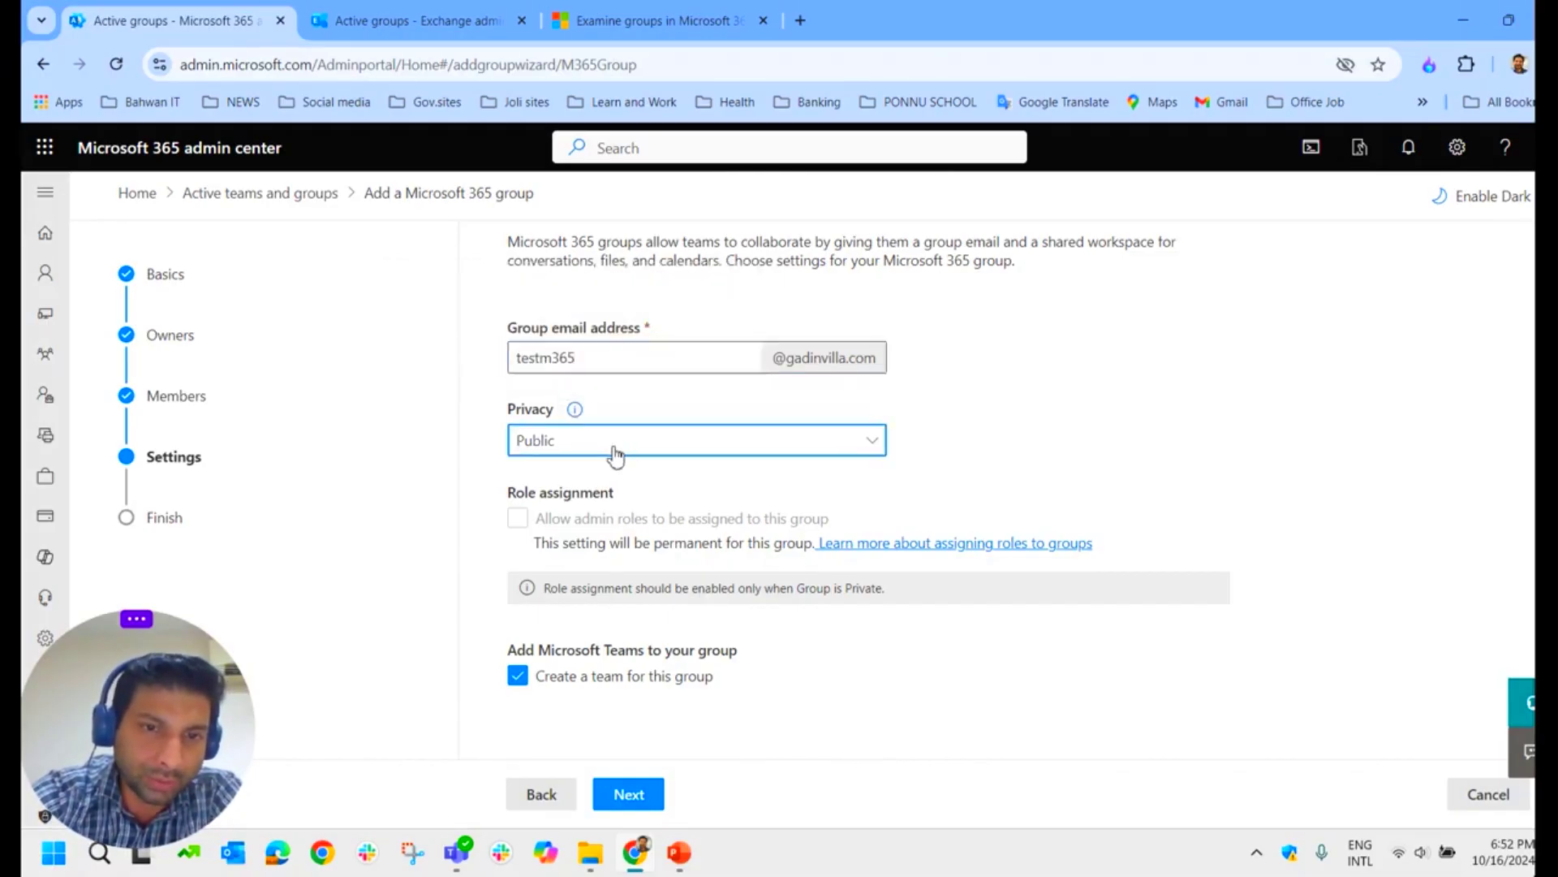
{"action": "left_click", "coordinate": [552, 513]}
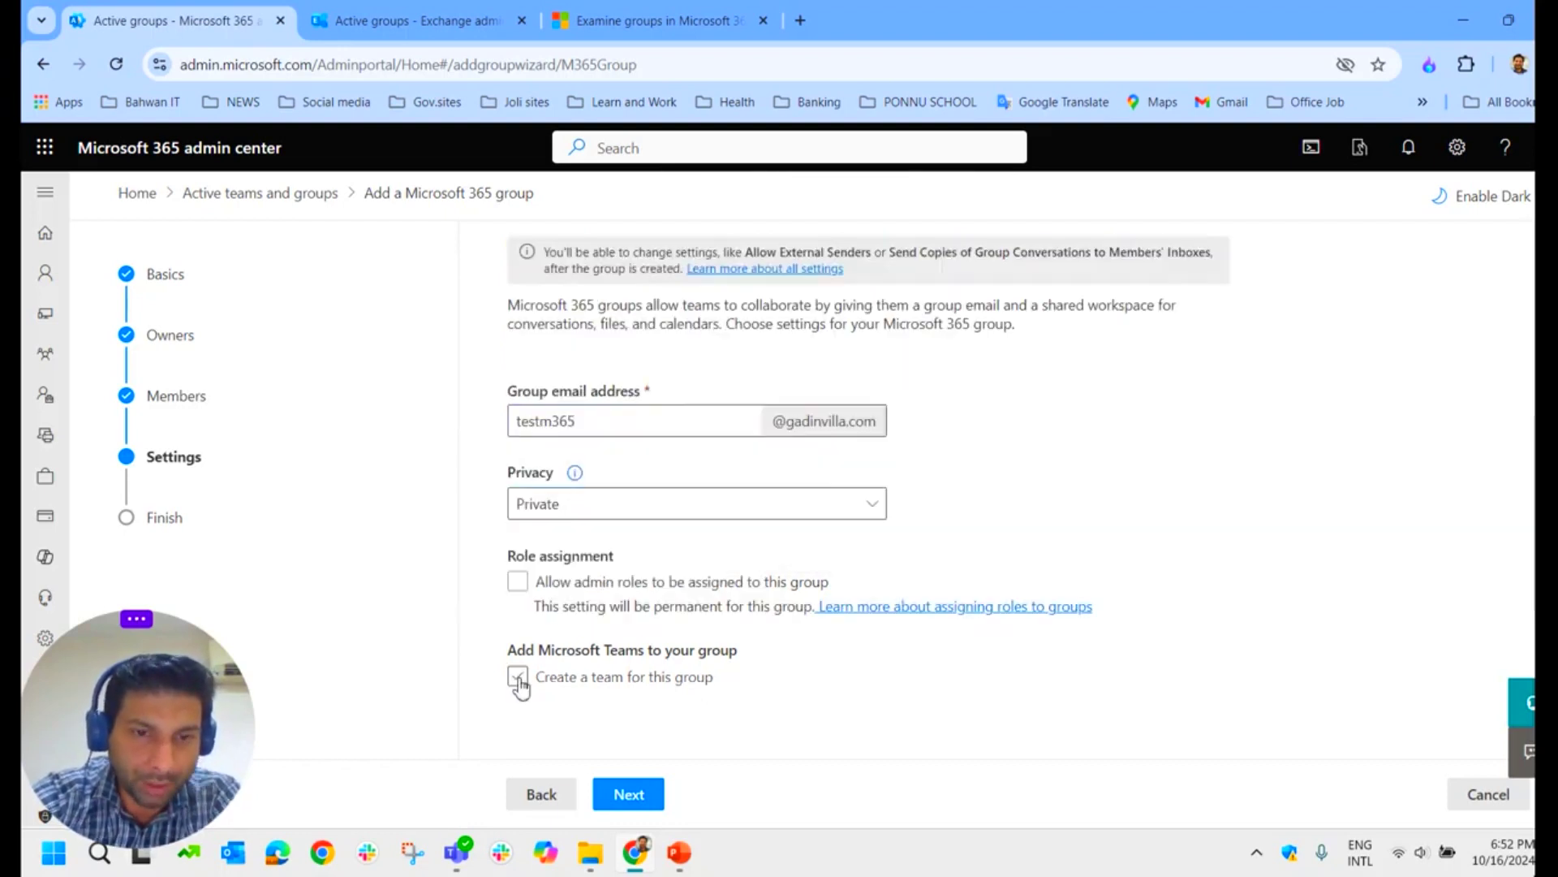
{"action": "scroll", "coordinate": [706, 731], "scroll_direction": "down", "scroll_amount": 1}
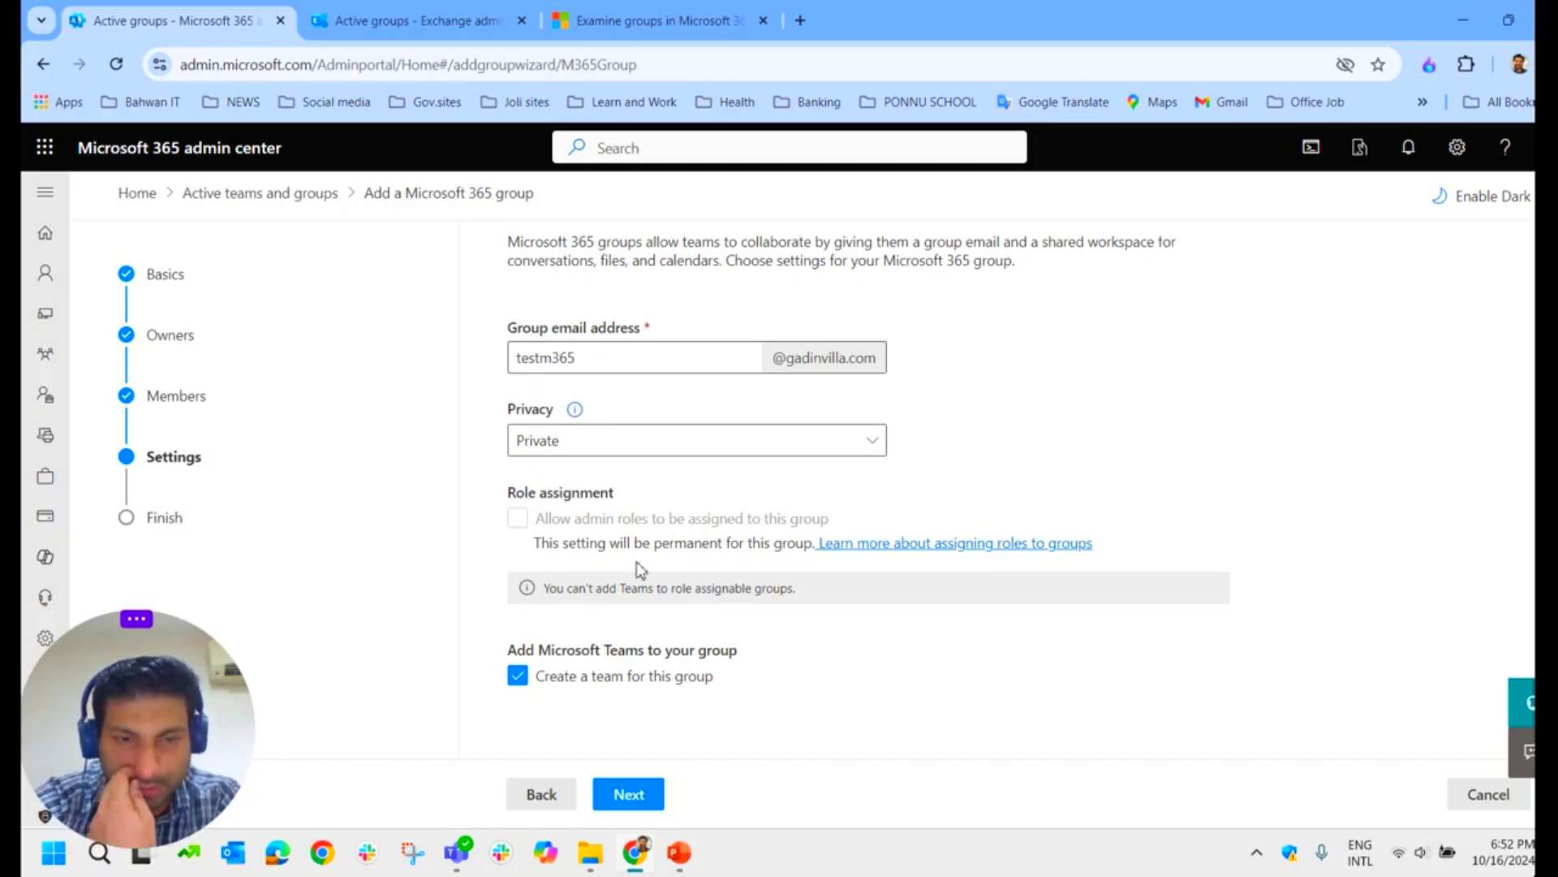
{"action": "left_click", "coordinate": [630, 794]}
{"action": "scroll", "coordinate": [665, 576], "scroll_direction": "down", "scroll_amount": 3}
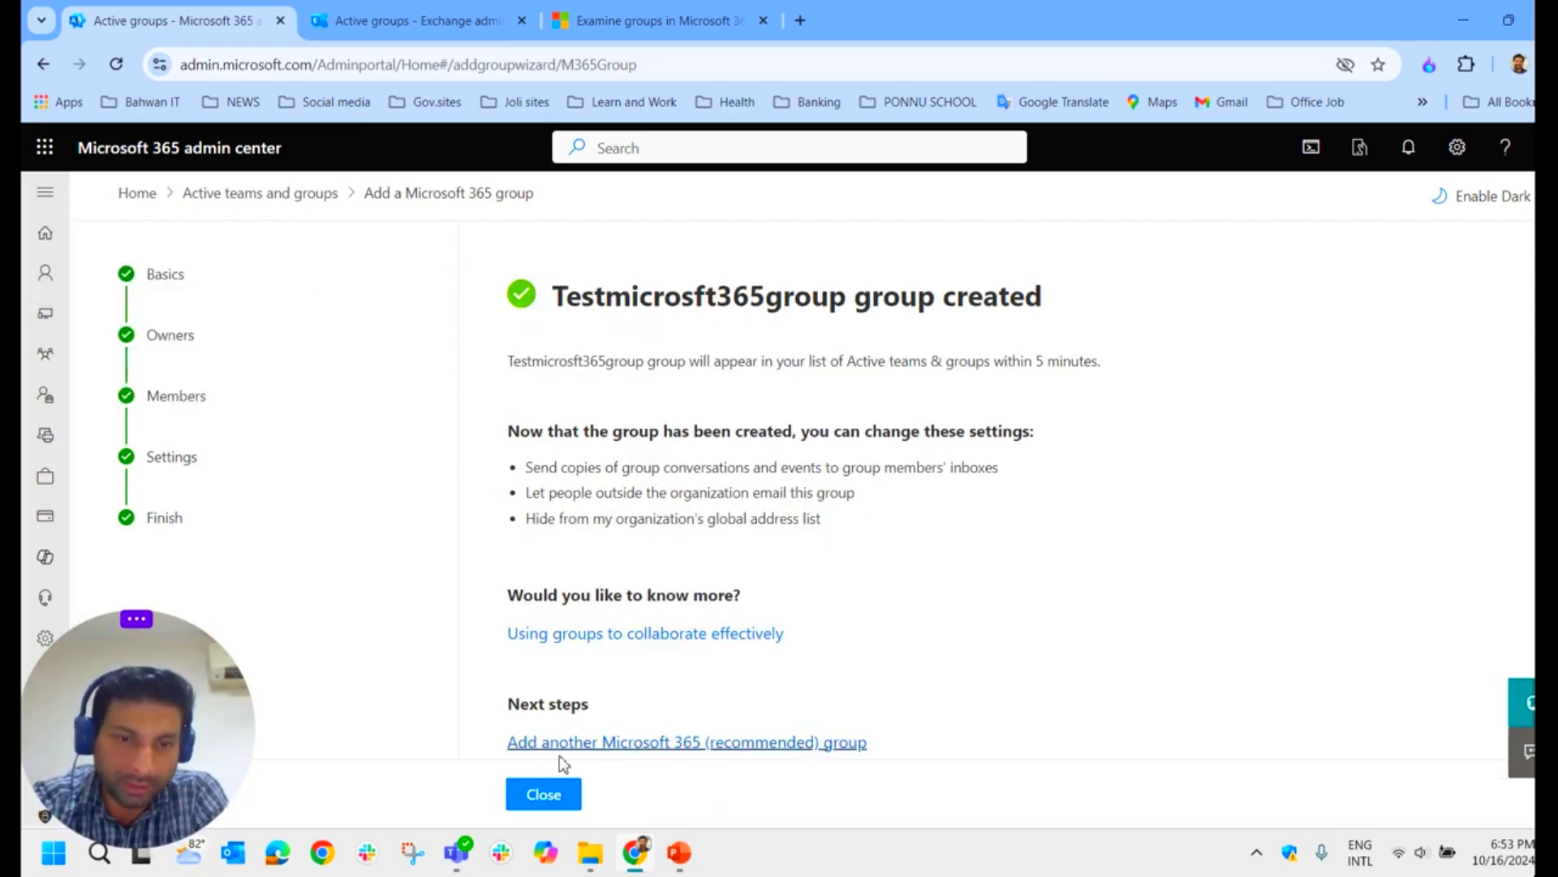
Step: Close the finished wizard and open Testmicrosft365group from the Active teams and groups list
{"action": "left_click", "coordinate": [544, 795]}
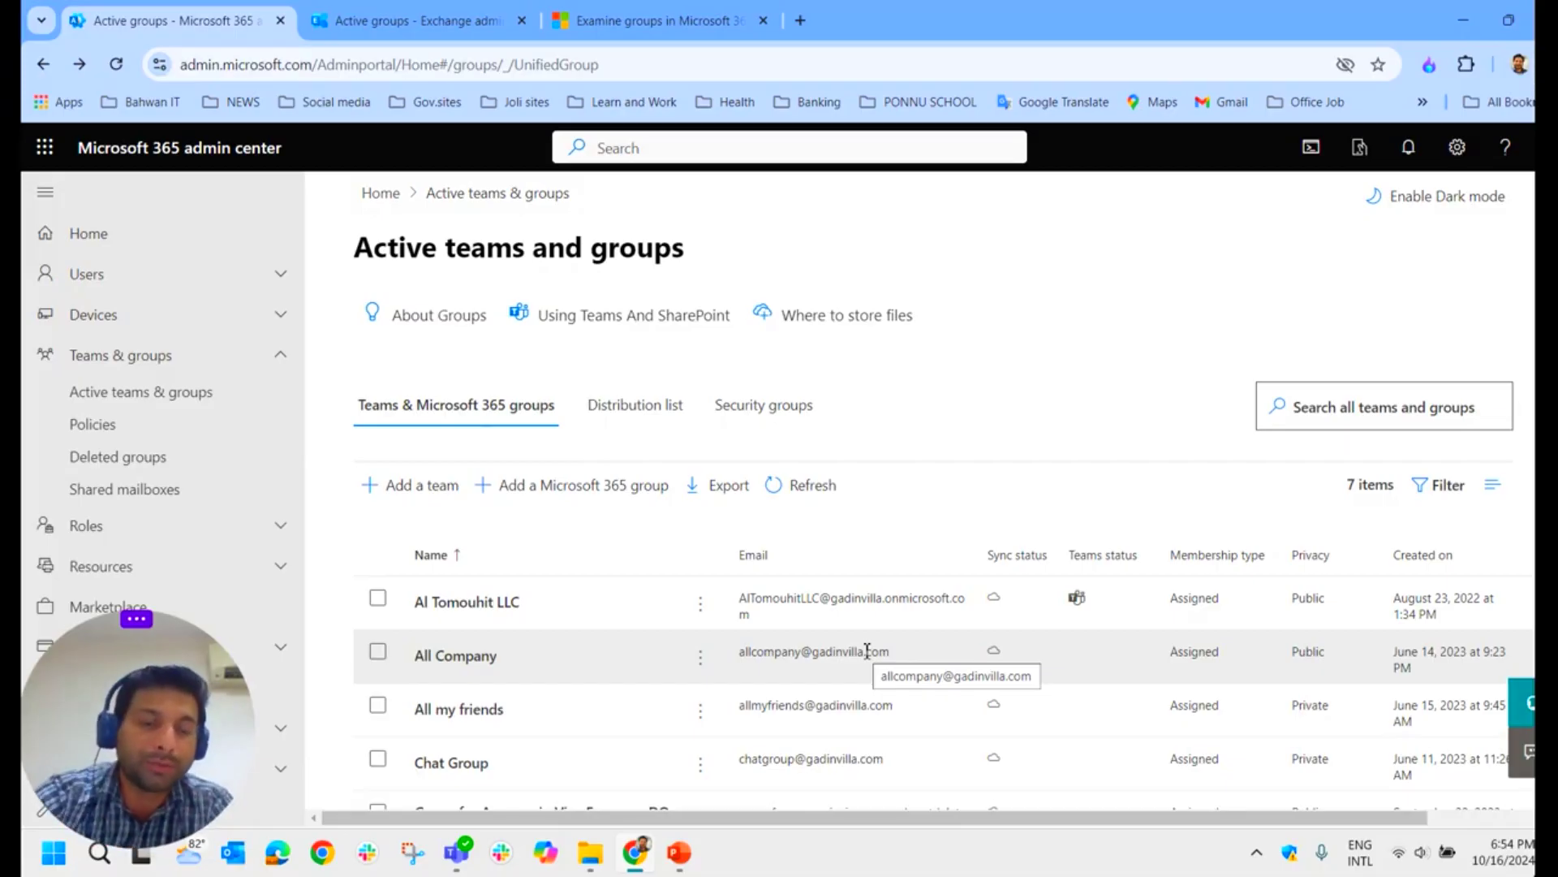
{"action": "scroll", "coordinate": [473, 484], "scroll_direction": "down", "scroll_amount": 3}
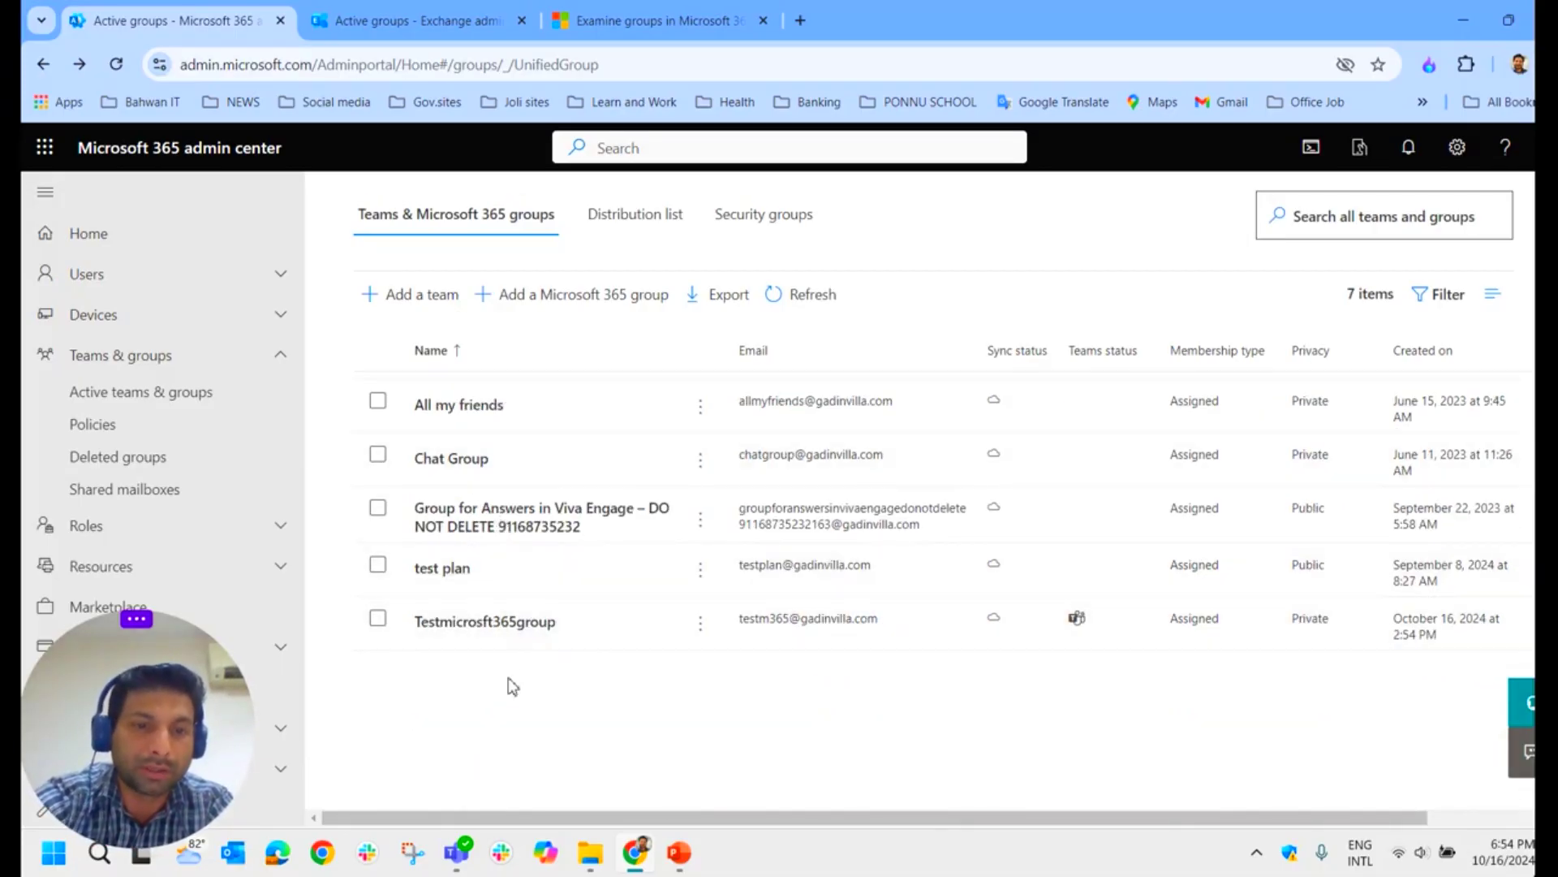
{"action": "left_click", "coordinate": [512, 641]}
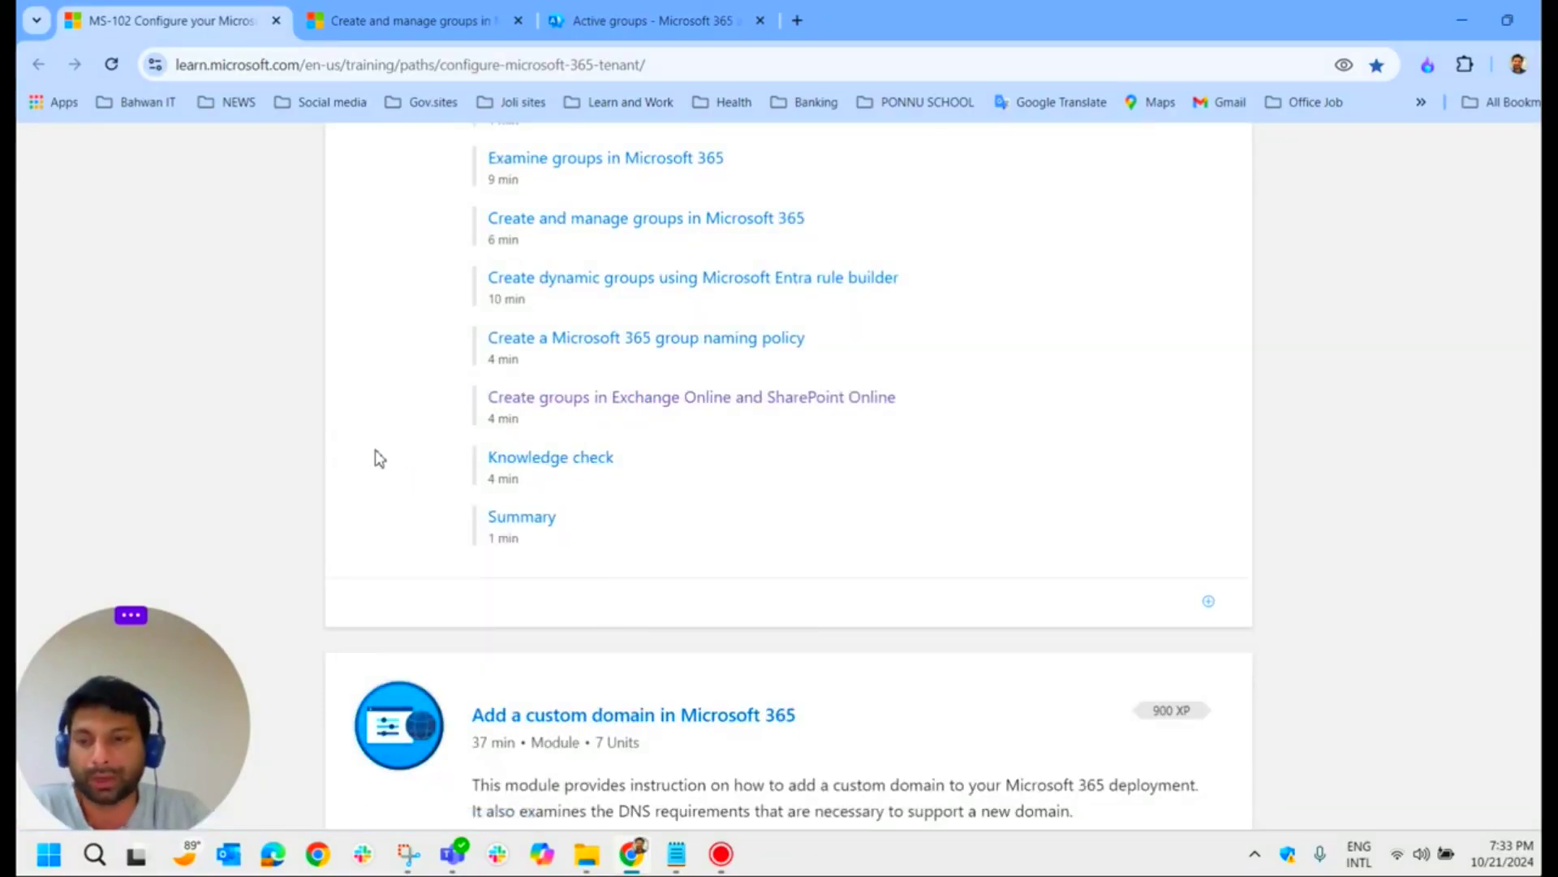
Step: Glance at the Learn groups article, then scroll the 7-item Active teams and groups list
{"action": "left_click", "coordinate": [402, 18]}
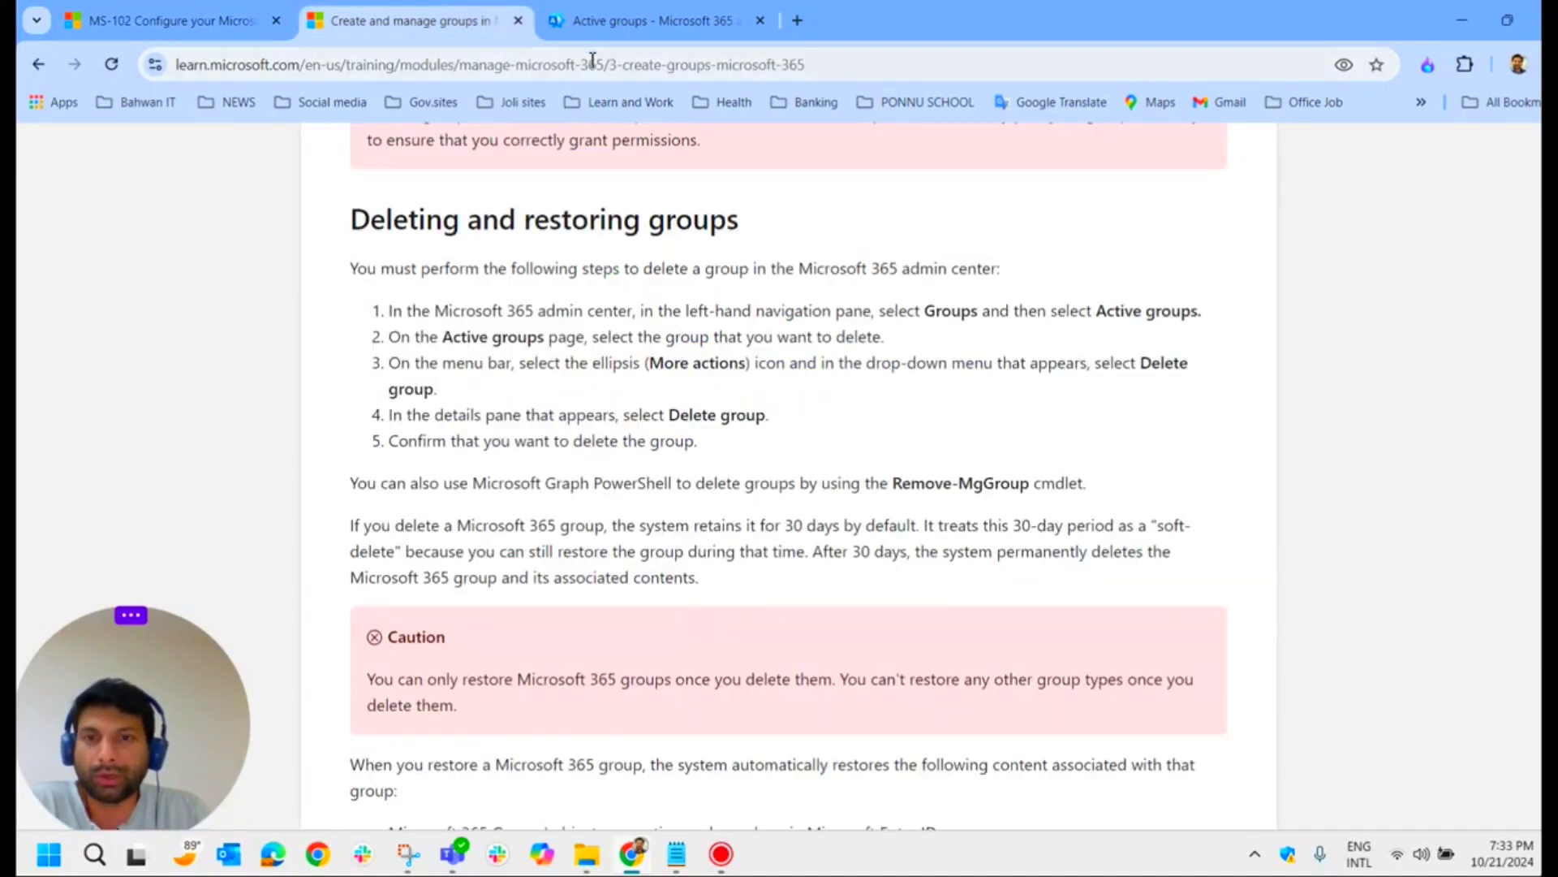
{"action": "left_click", "coordinate": [604, 33]}
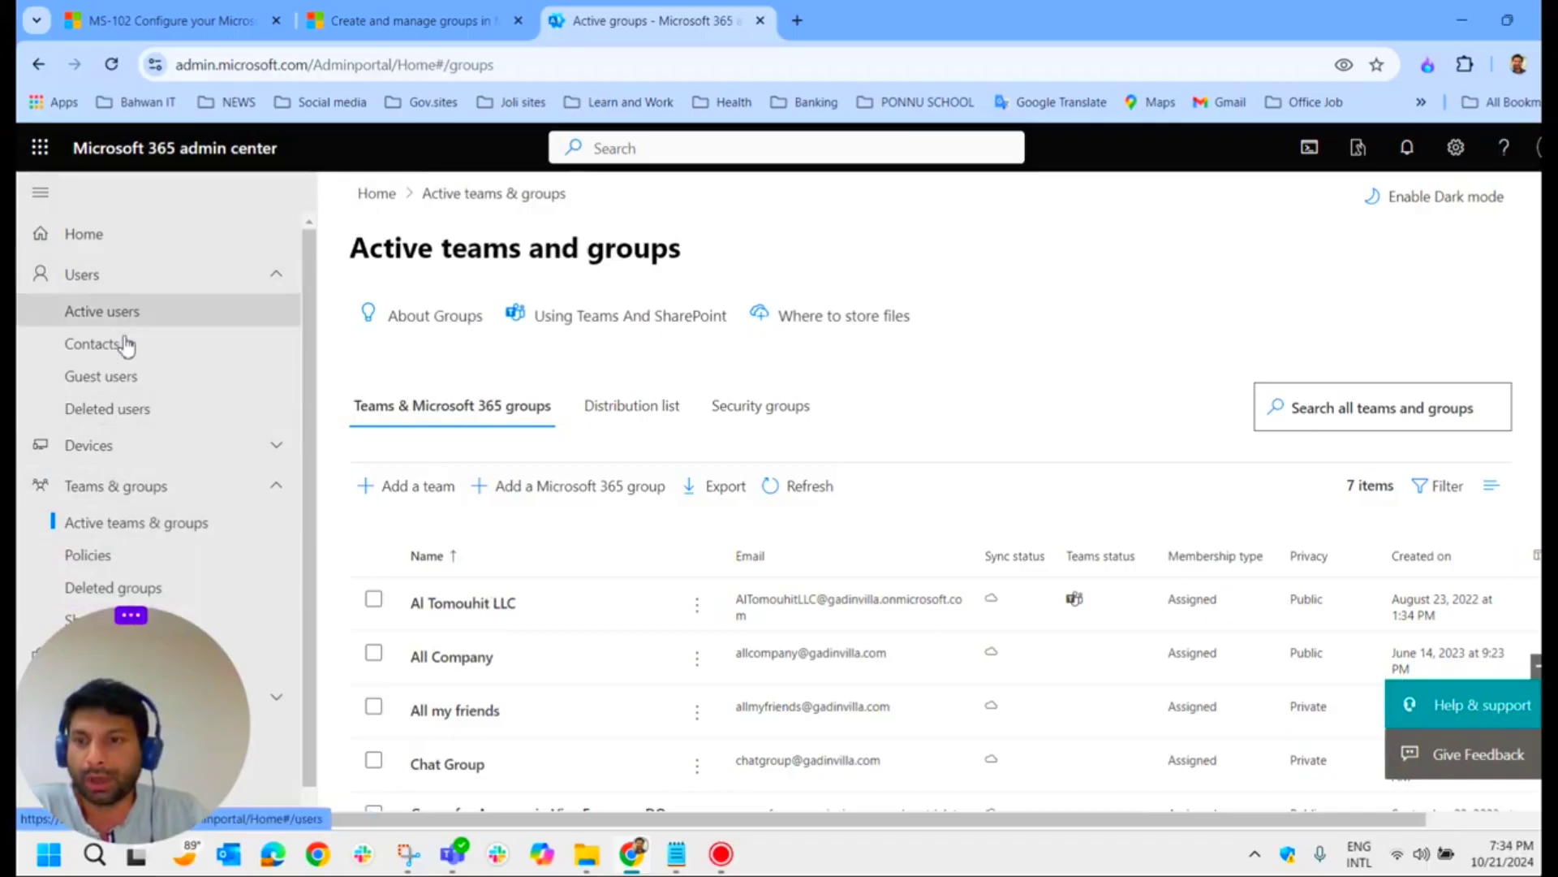
{"action": "scroll", "coordinate": [199, 505], "scroll_direction": "down", "scroll_amount": 1}
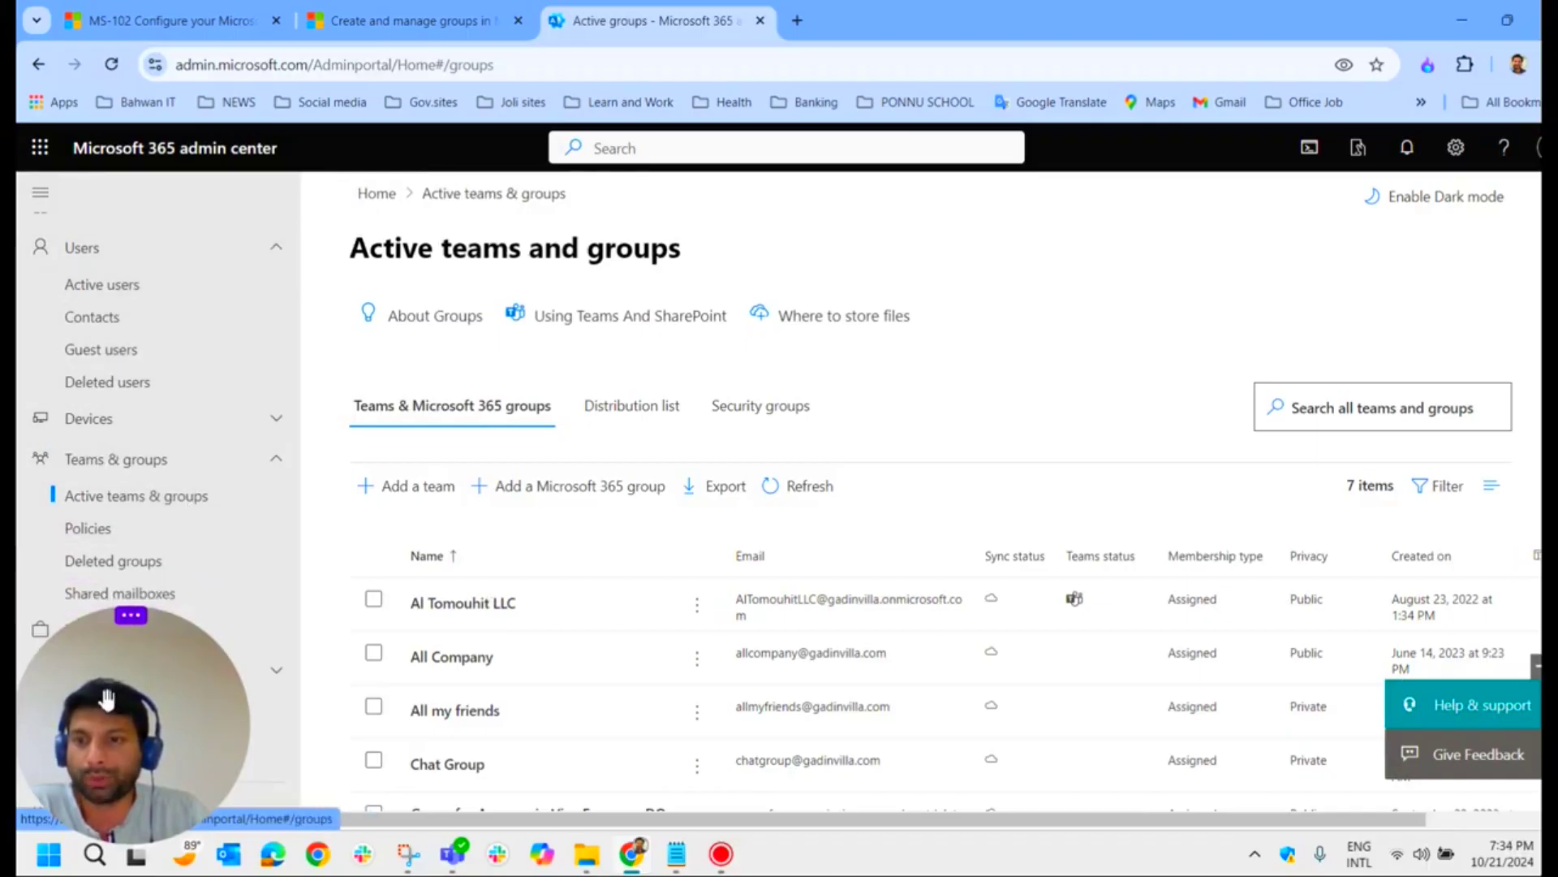
{"action": "left_click_drag", "start_coordinate": [134, 710], "coordinate": [696, 747]}
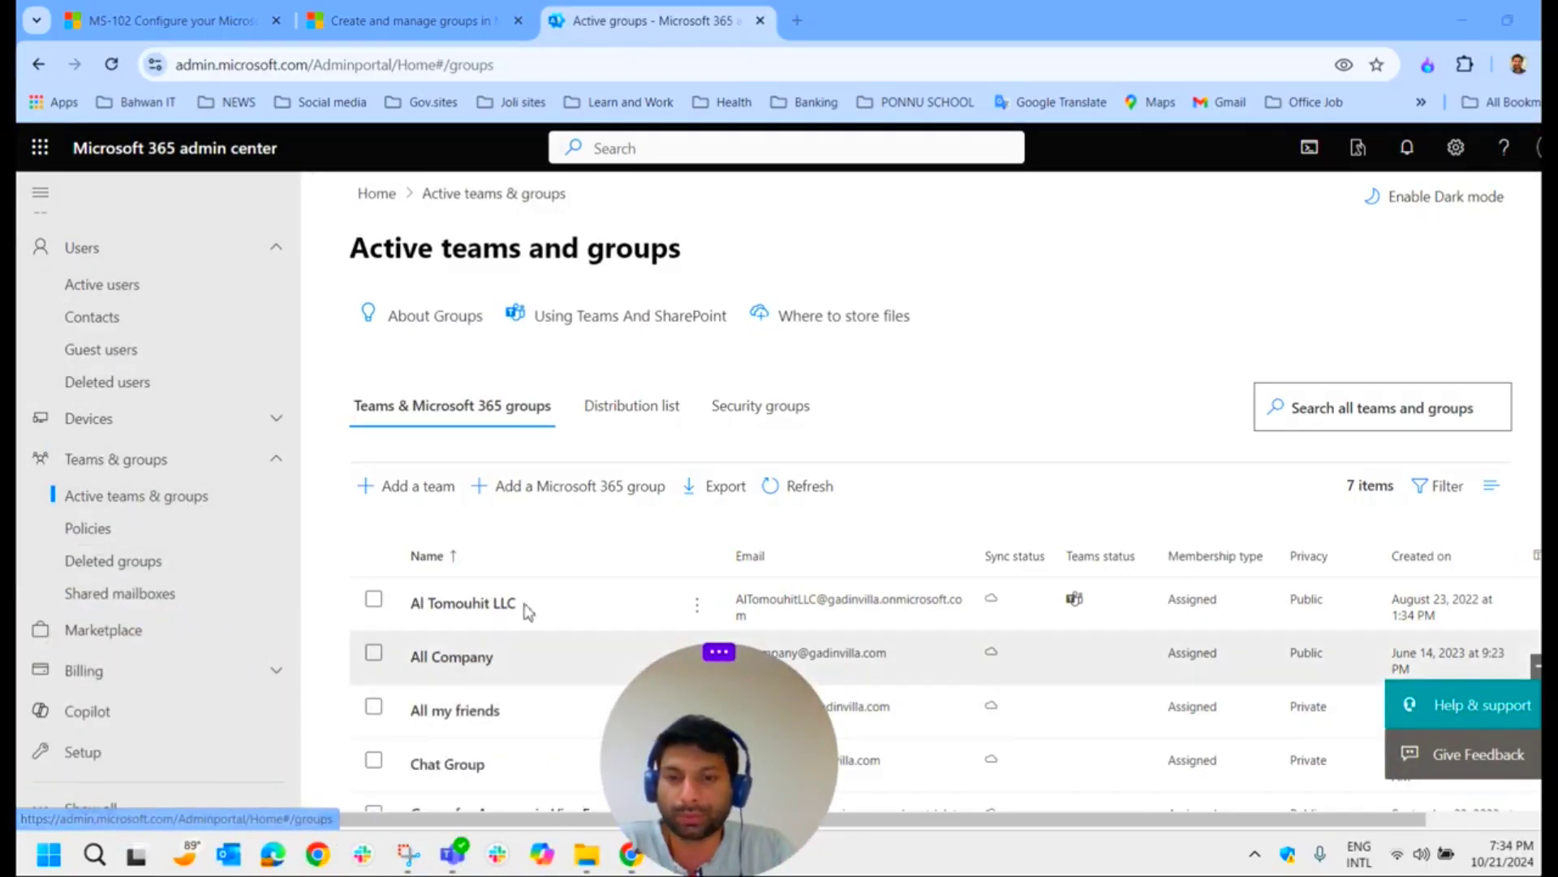
{"action": "scroll", "coordinate": [587, 597], "scroll_direction": "down", "scroll_amount": 2}
{"action": "scroll", "coordinate": [586, 599], "scroll_direction": "down", "scroll_amount": 3}
{"action": "left_click_drag", "start_coordinate": [665, 714], "coordinate": [114, 731]}
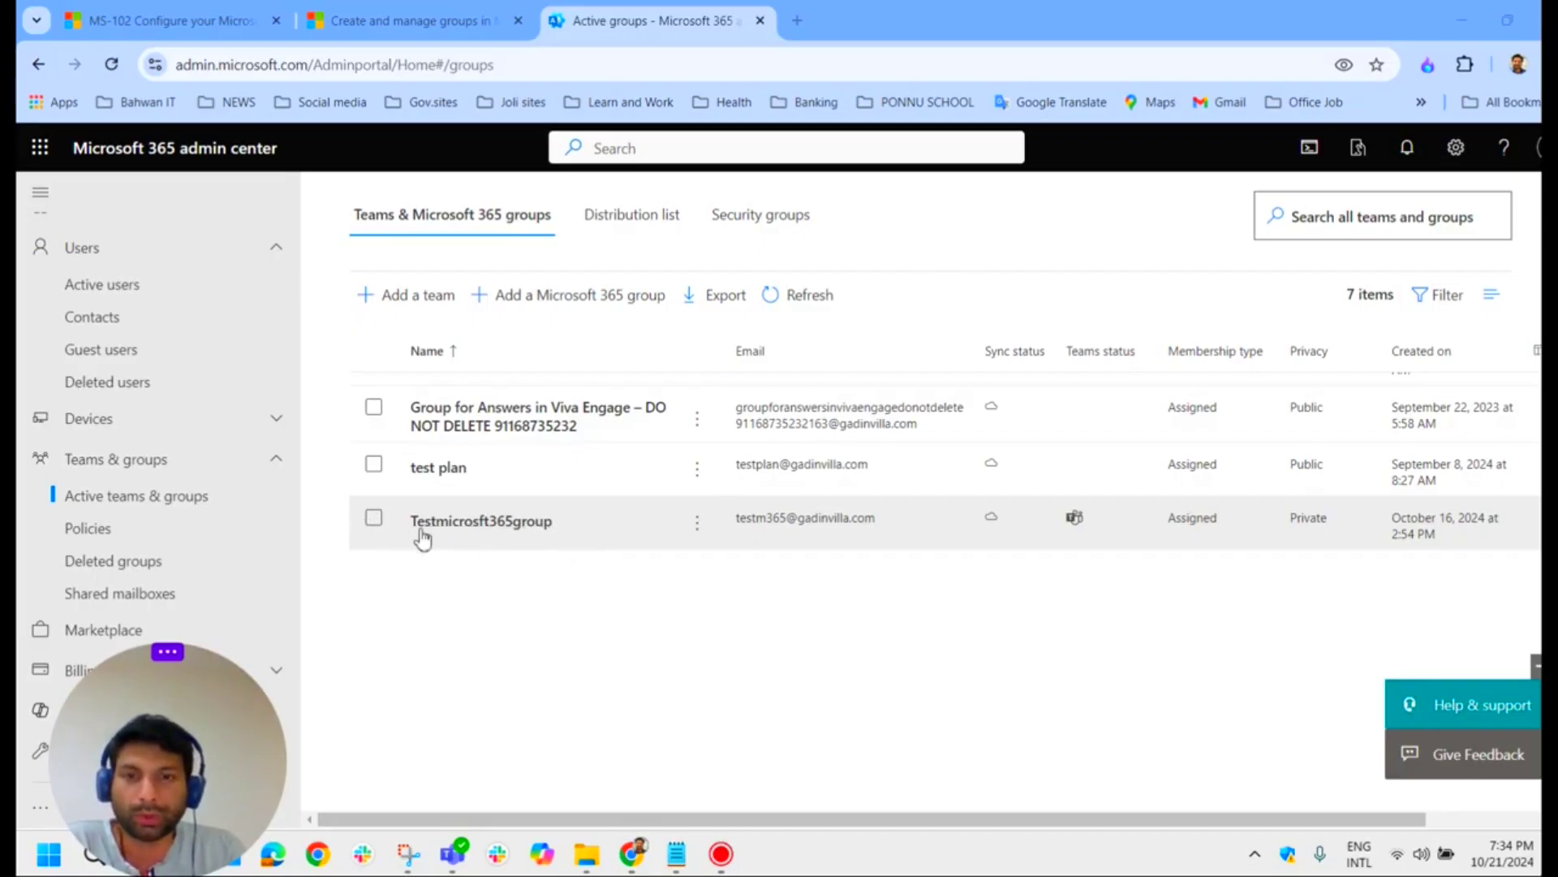
Step: Select Testmicrosft365group, delete it with confirmation, and dismiss the notice
{"action": "left_click", "coordinate": [373, 519]}
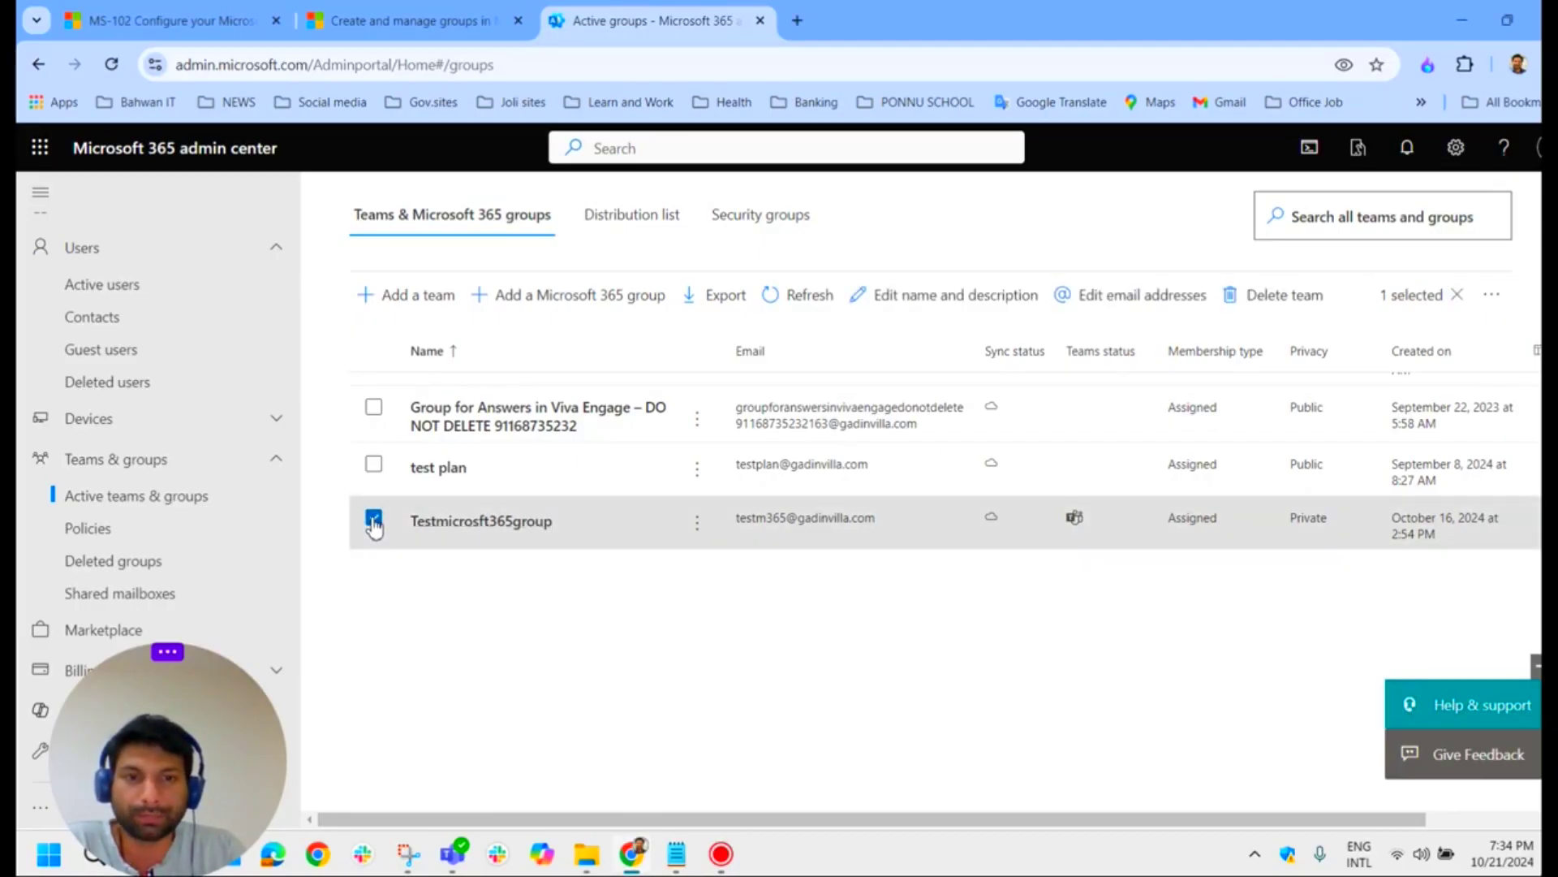
{"action": "left_click", "coordinate": [1282, 295]}
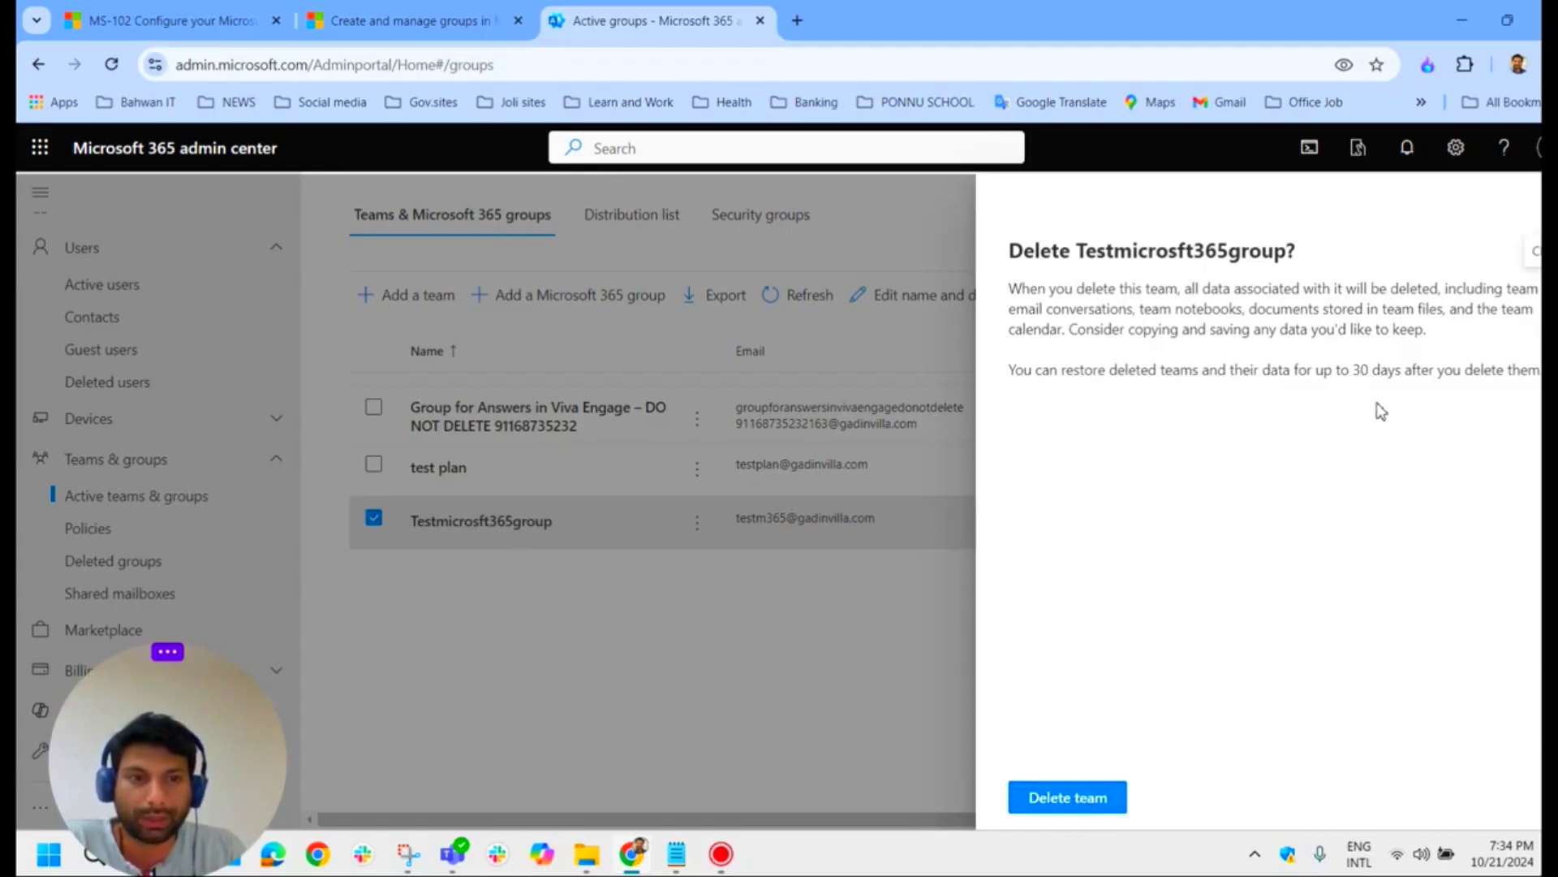
{"action": "left_click", "coordinate": [1064, 802]}
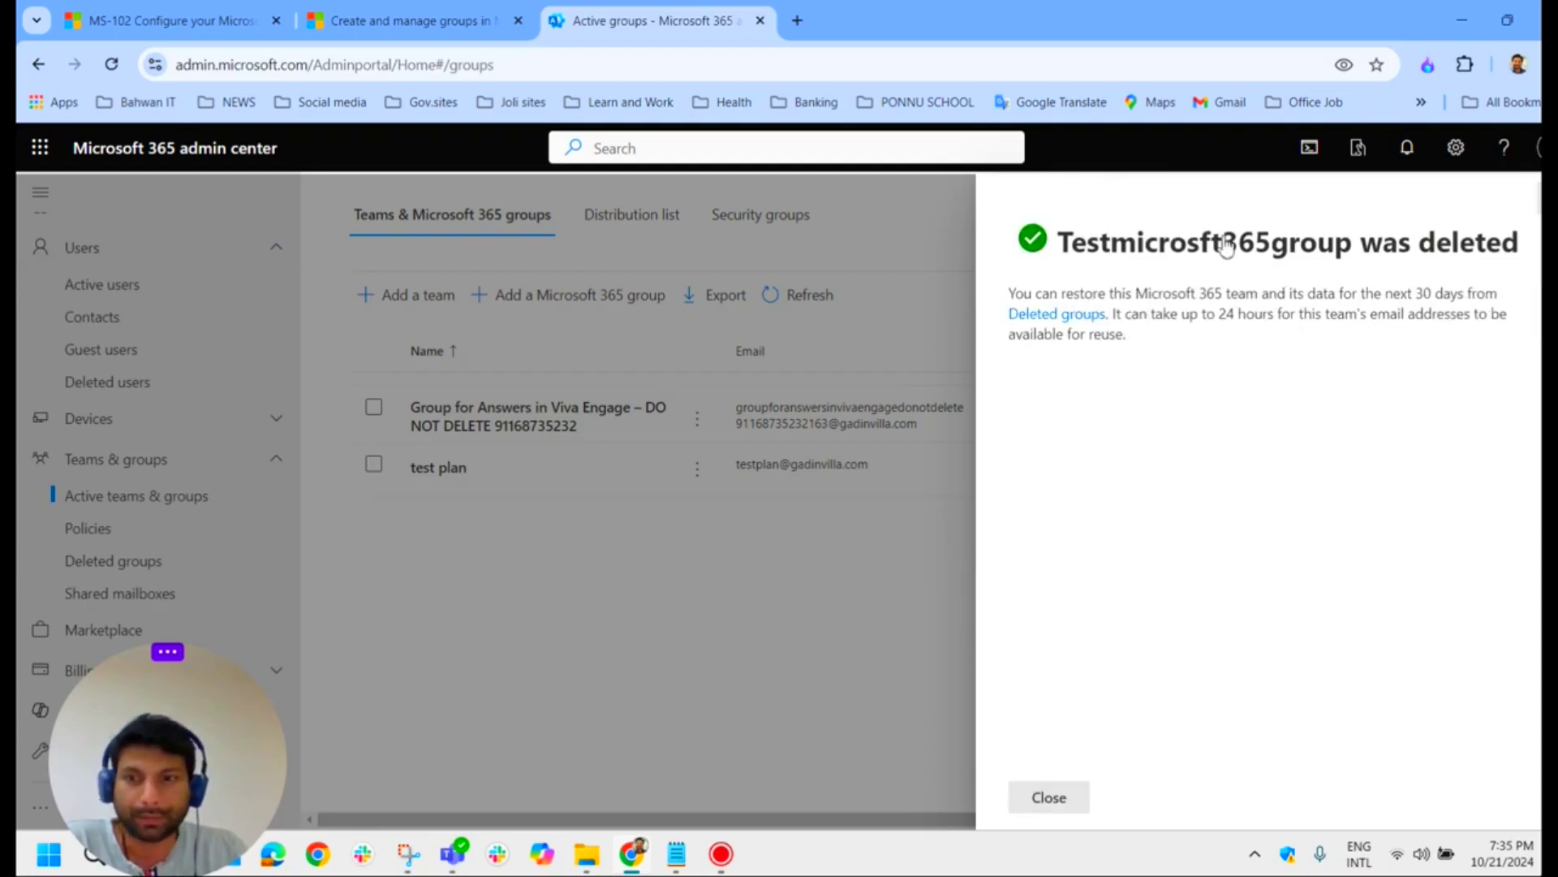
{"action": "left_click", "coordinate": [643, 440]}
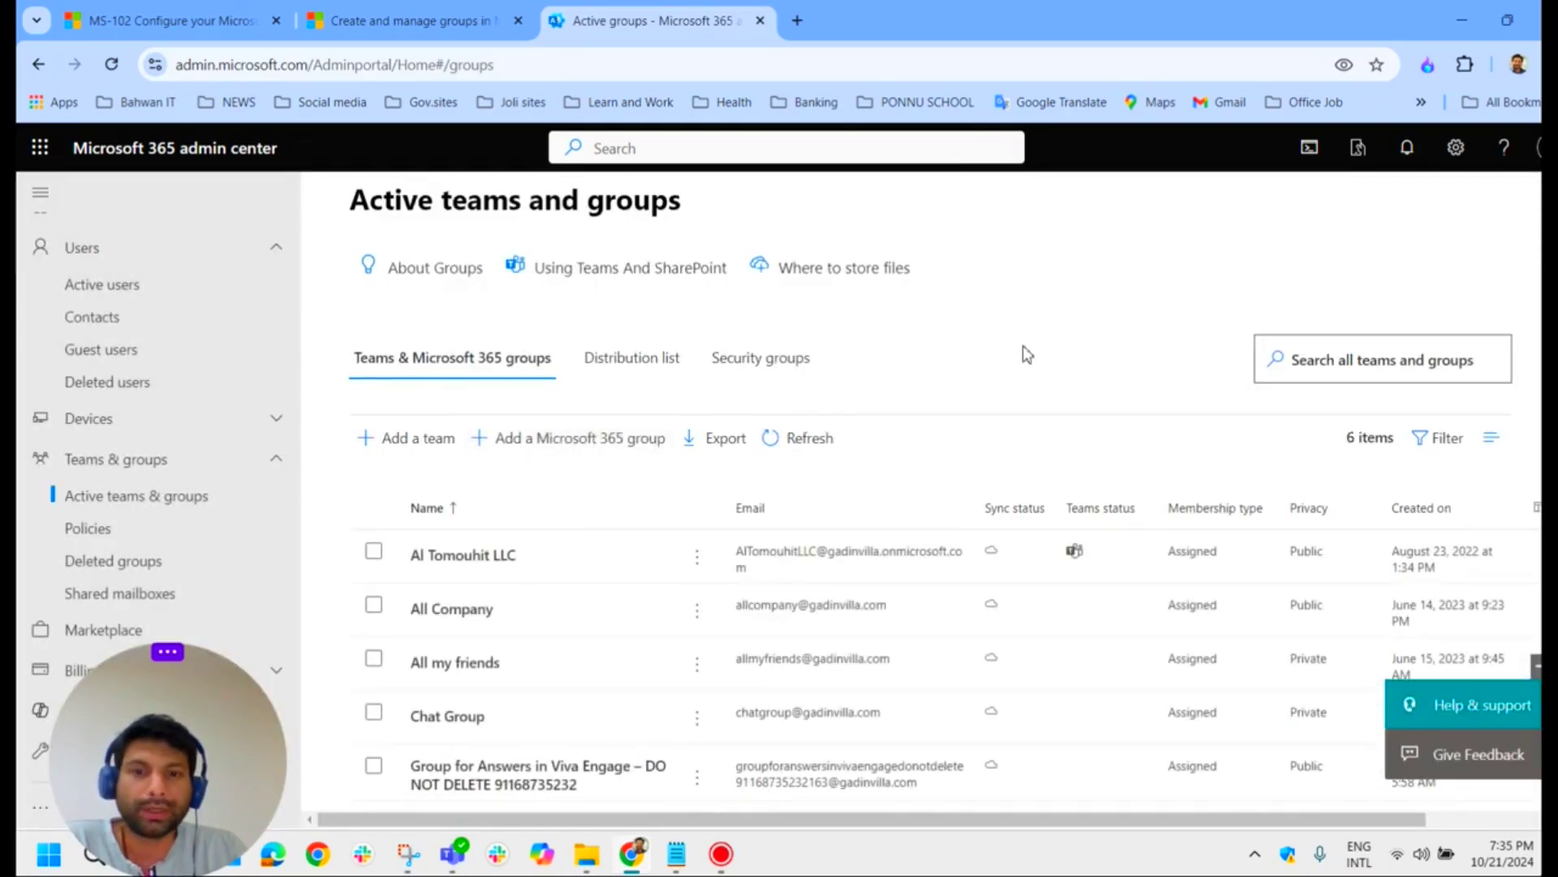
Step: Check Testmicrosft365group under Deleted groups, then return to the Learn article on deleting groups
{"action": "scroll", "coordinate": [811, 557], "scroll_direction": "down", "scroll_amount": 4}
{"action": "scroll", "coordinate": [654, 574], "scroll_direction": "up", "scroll_amount": 3}
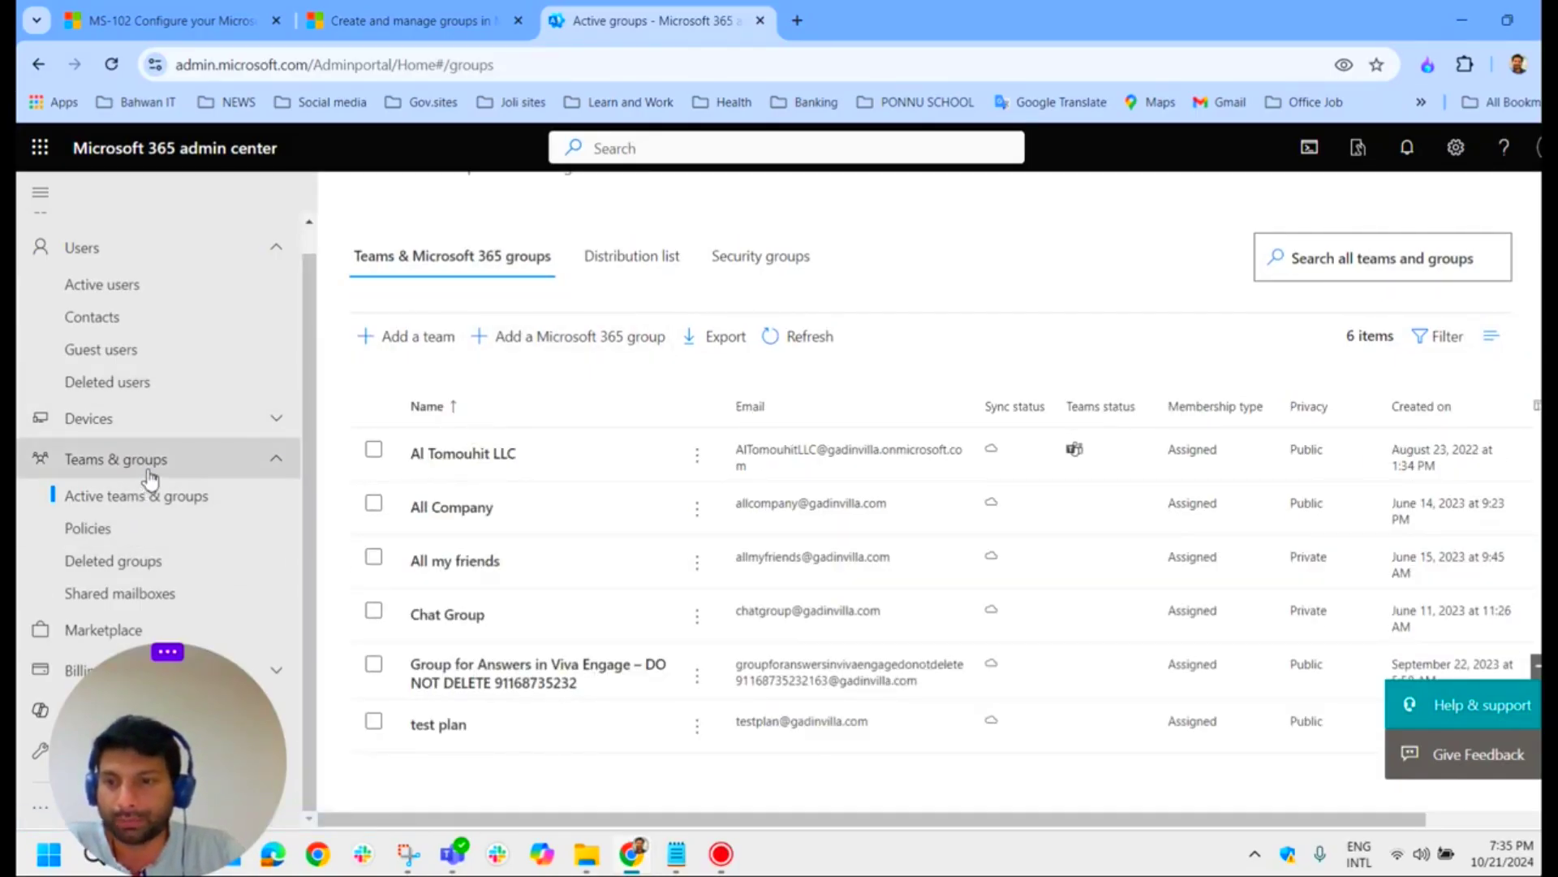
{"action": "left_click", "coordinate": [120, 568]}
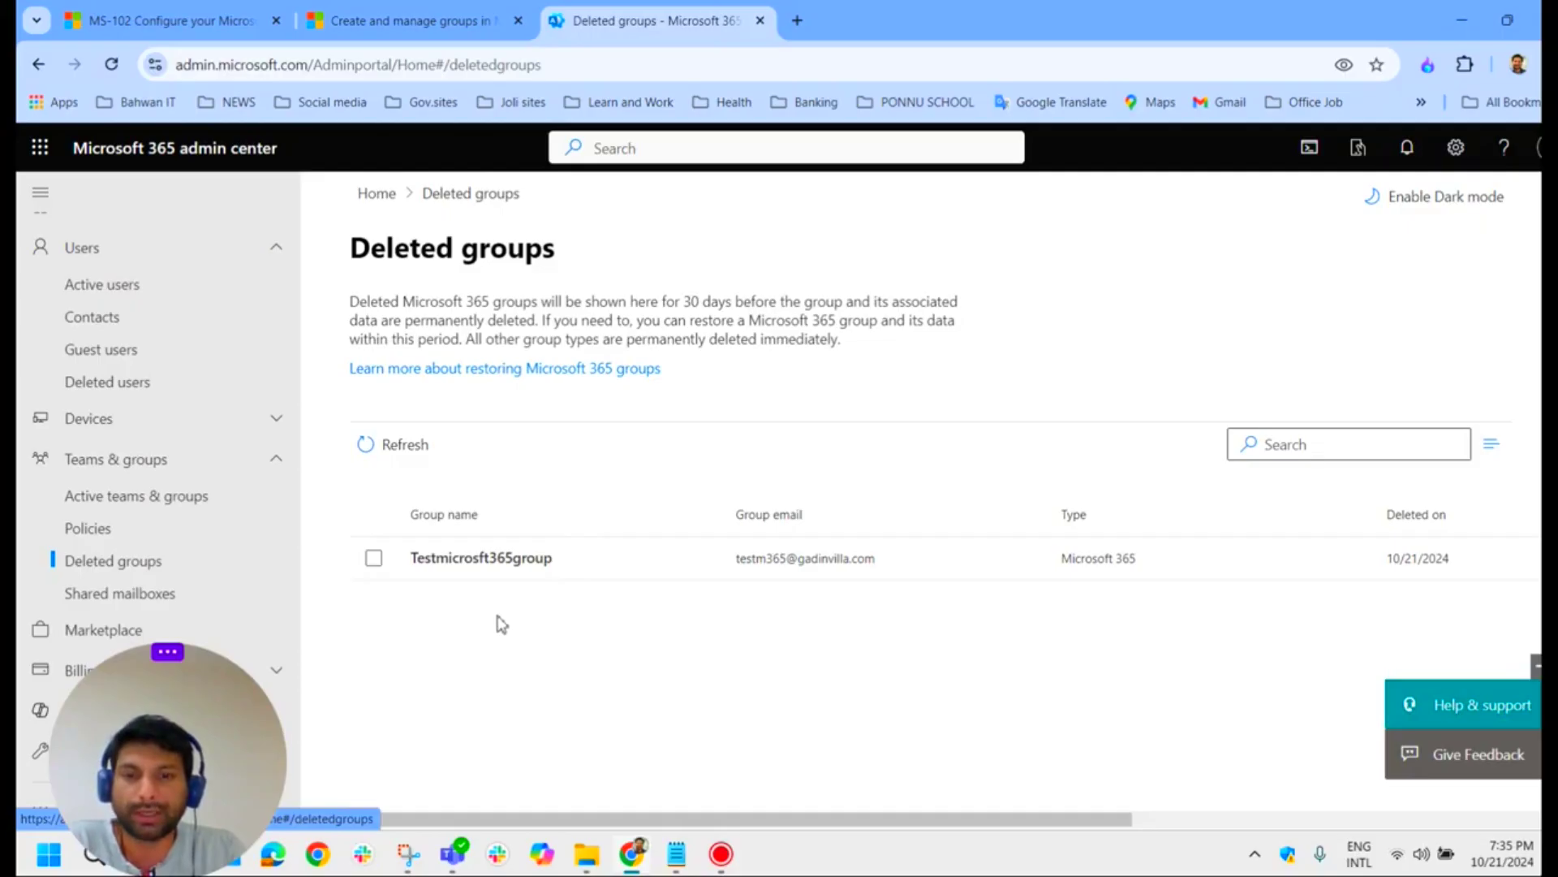
{"action": "left_click", "coordinate": [418, 18]}
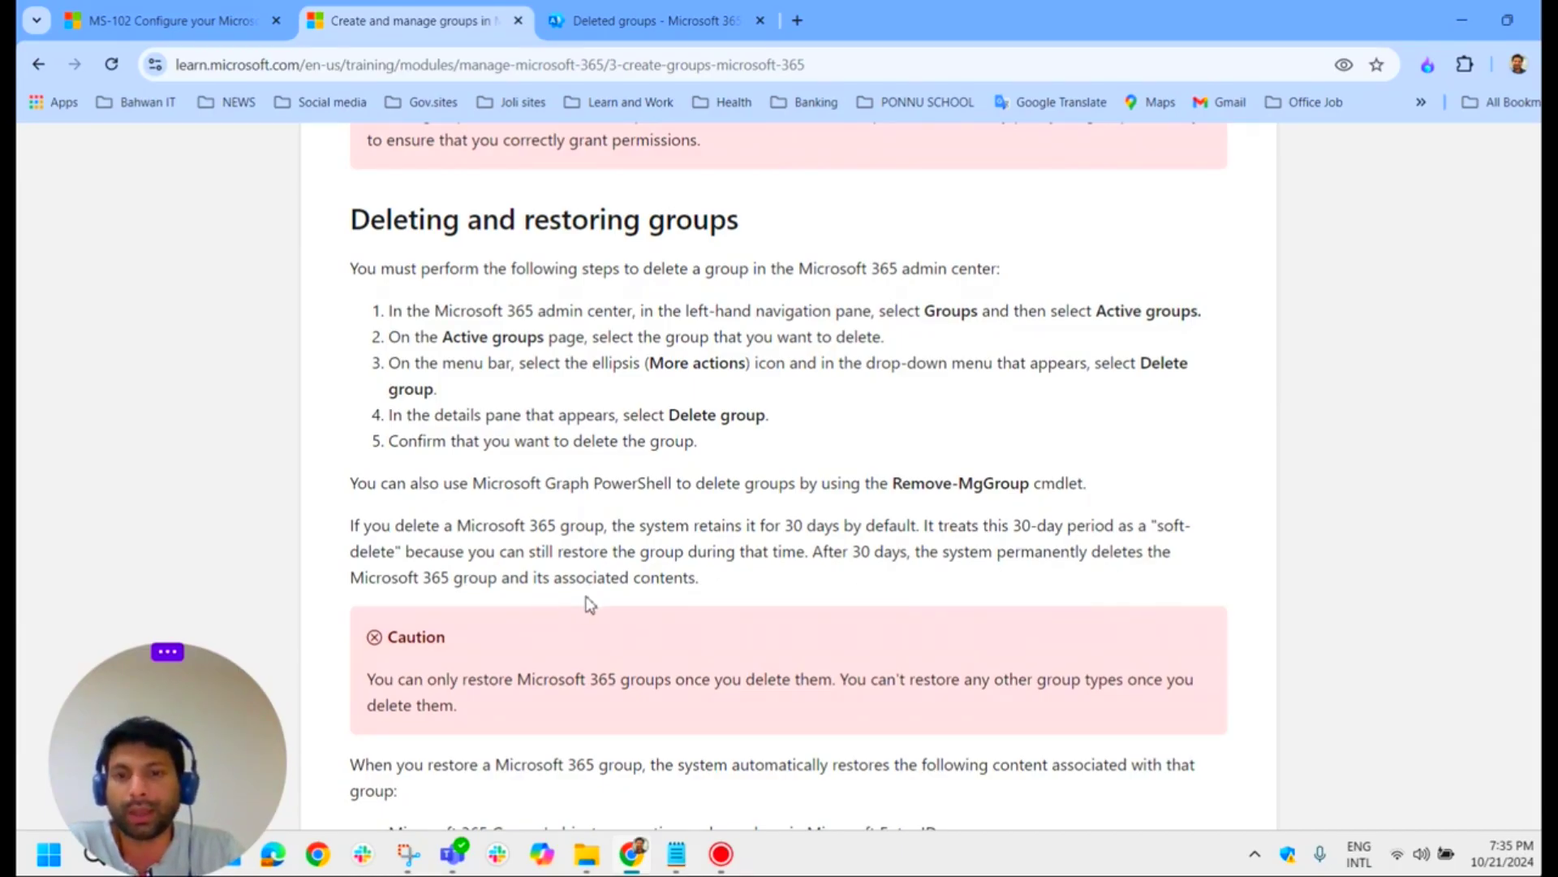
Step: Review the Learn article's paragraph on soft-deleted groups alongside the Deleted groups page
{"action": "left_click_drag", "start_coordinate": [714, 591], "coordinate": [338, 524]}
{"action": "left_click", "coordinate": [645, 20]}
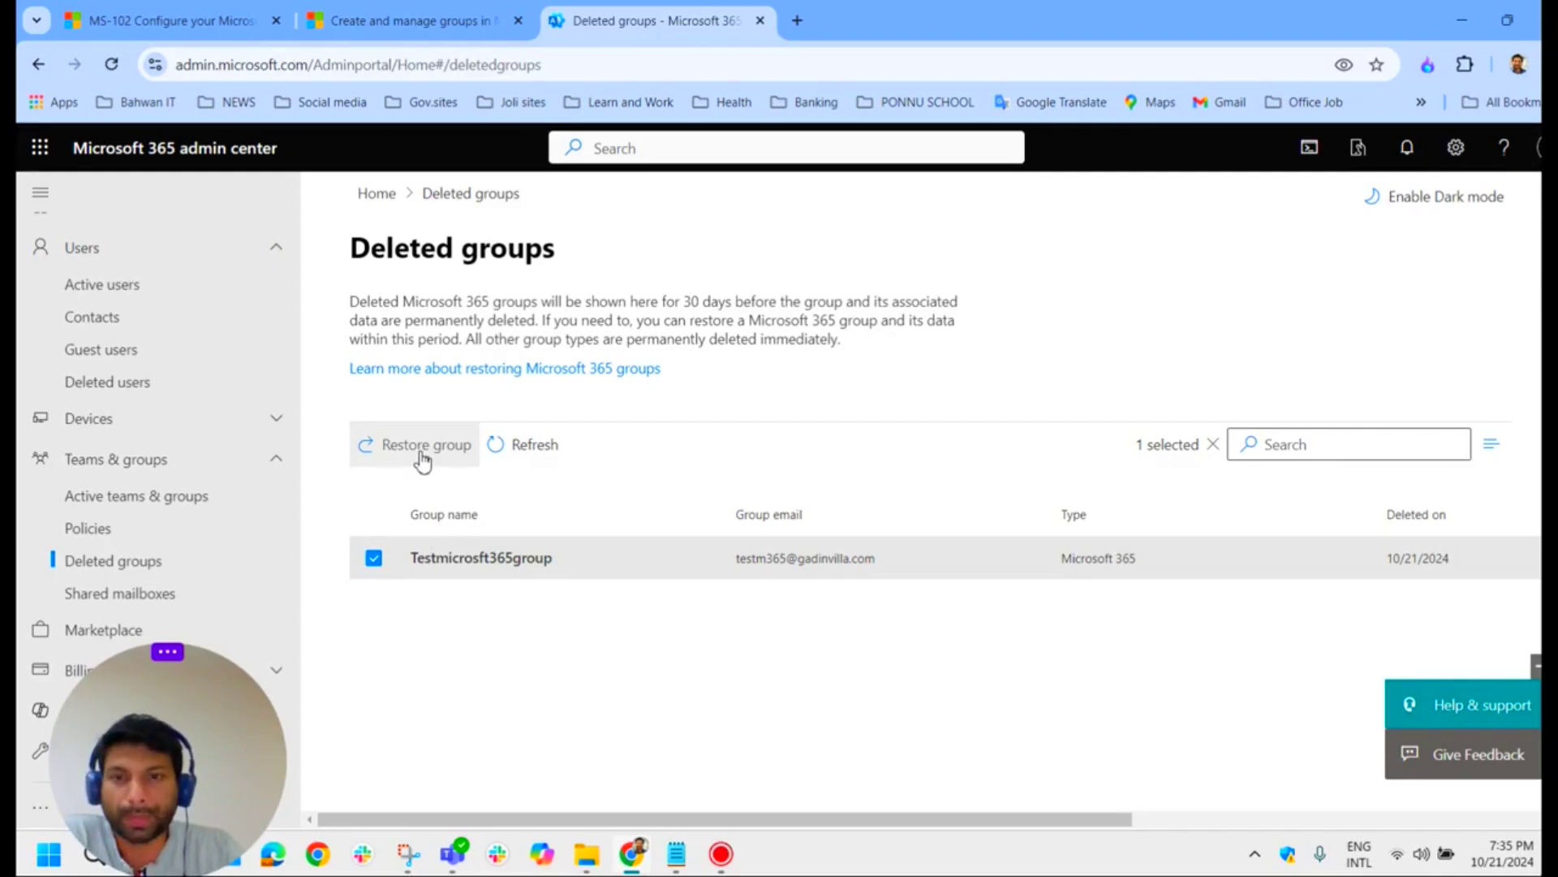
{"action": "left_click", "coordinate": [418, 20]}
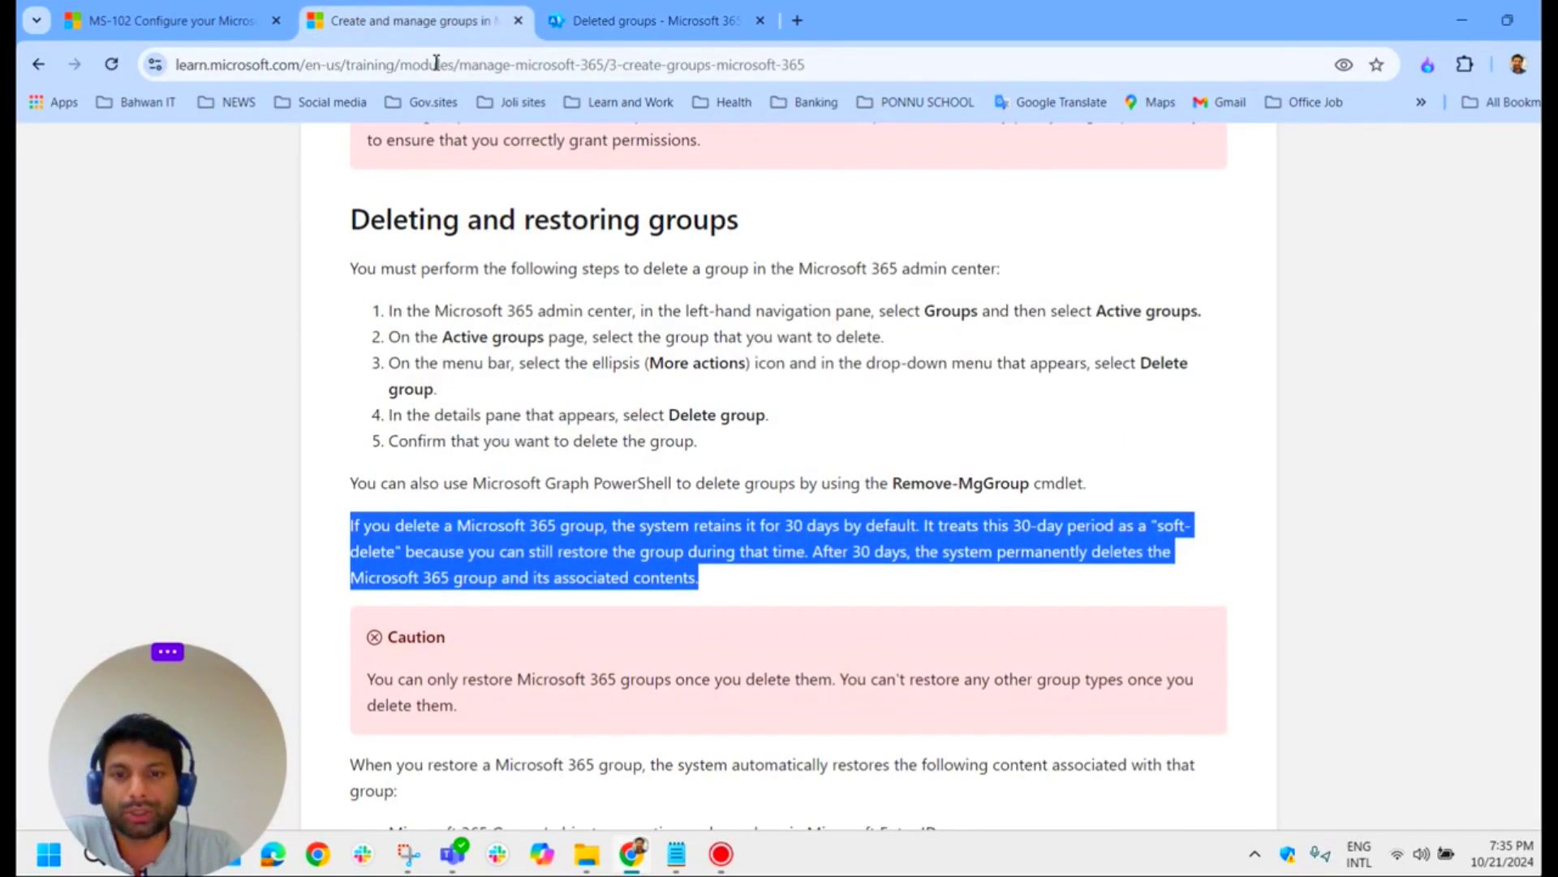
{"action": "scroll", "coordinate": [725, 530], "scroll_direction": "down", "scroll_amount": 3}
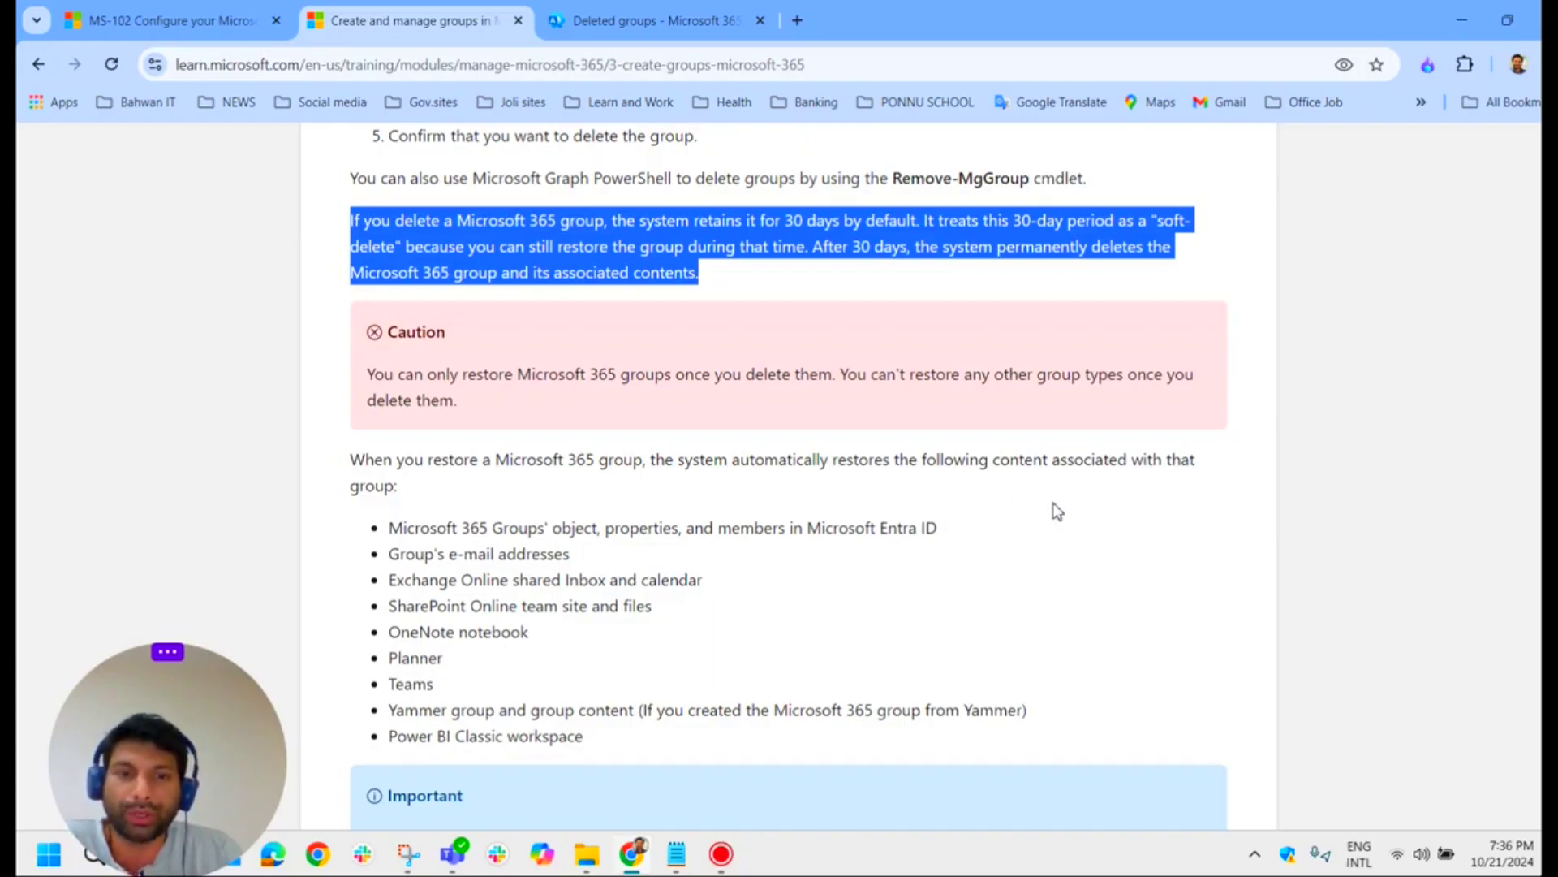
{"action": "key", "text": "ctrl+Tab"}
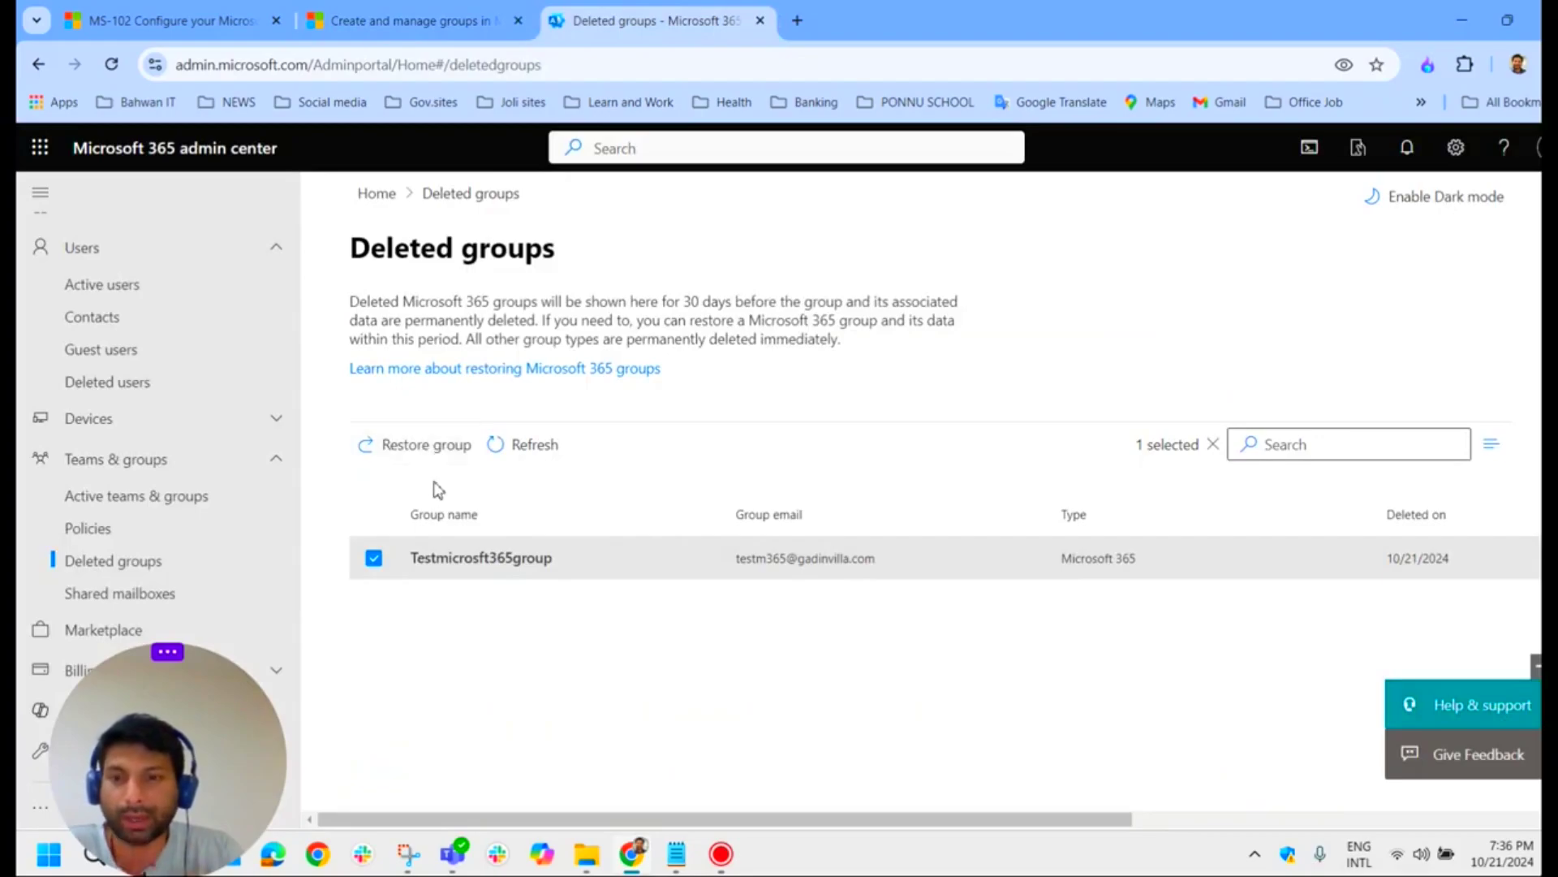
Step: Restore Testmicrosft365group, dismiss the confirmation and open Active teams & groups
{"action": "left_click", "coordinate": [427, 446]}
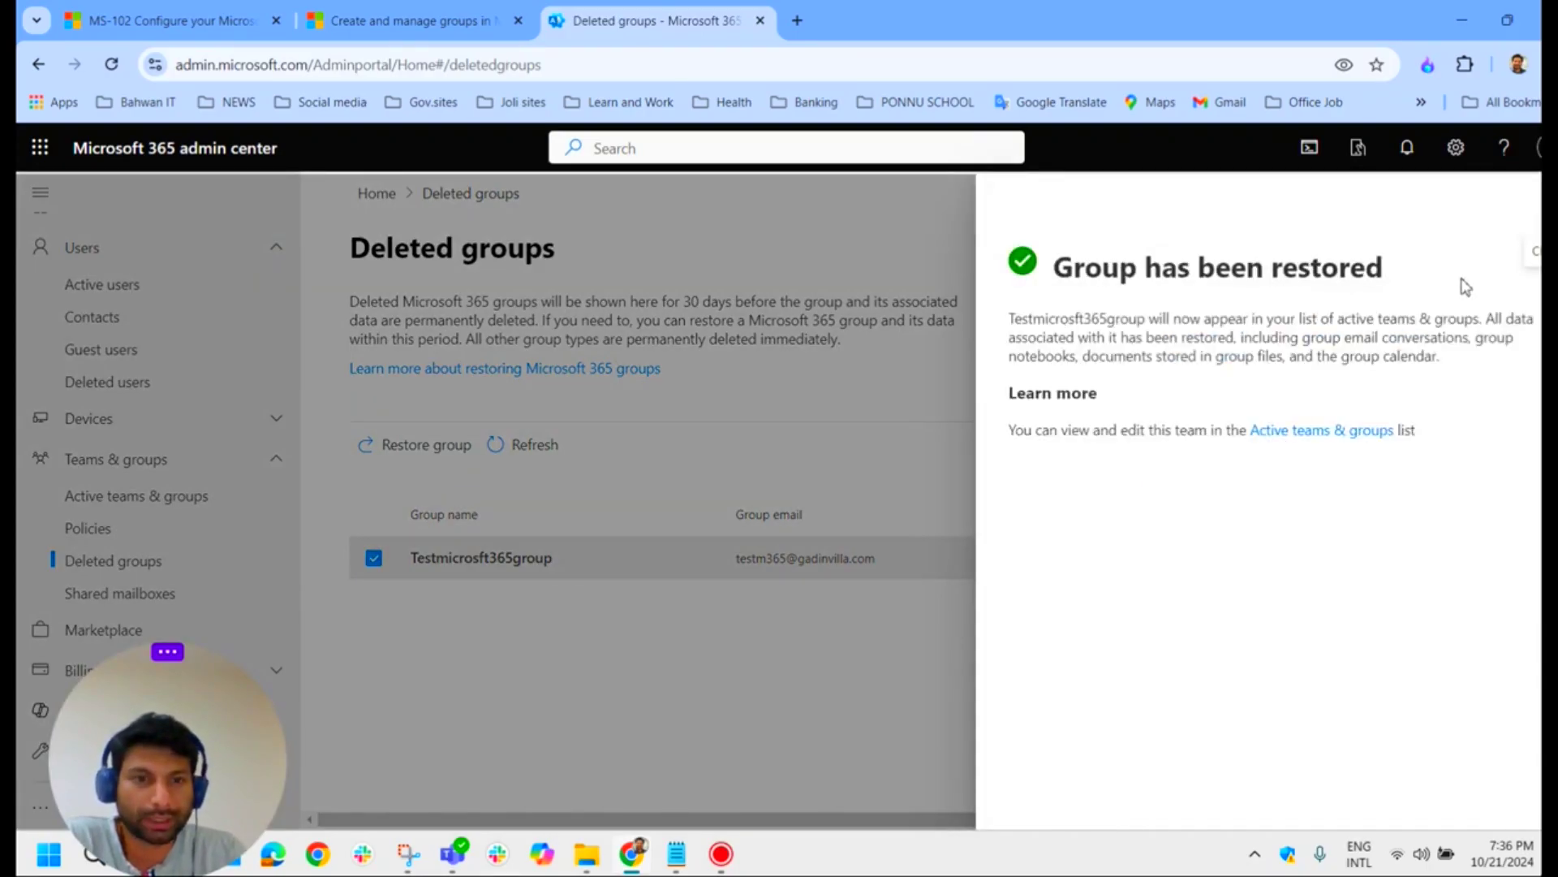
{"action": "left_click", "coordinate": [1529, 209]}
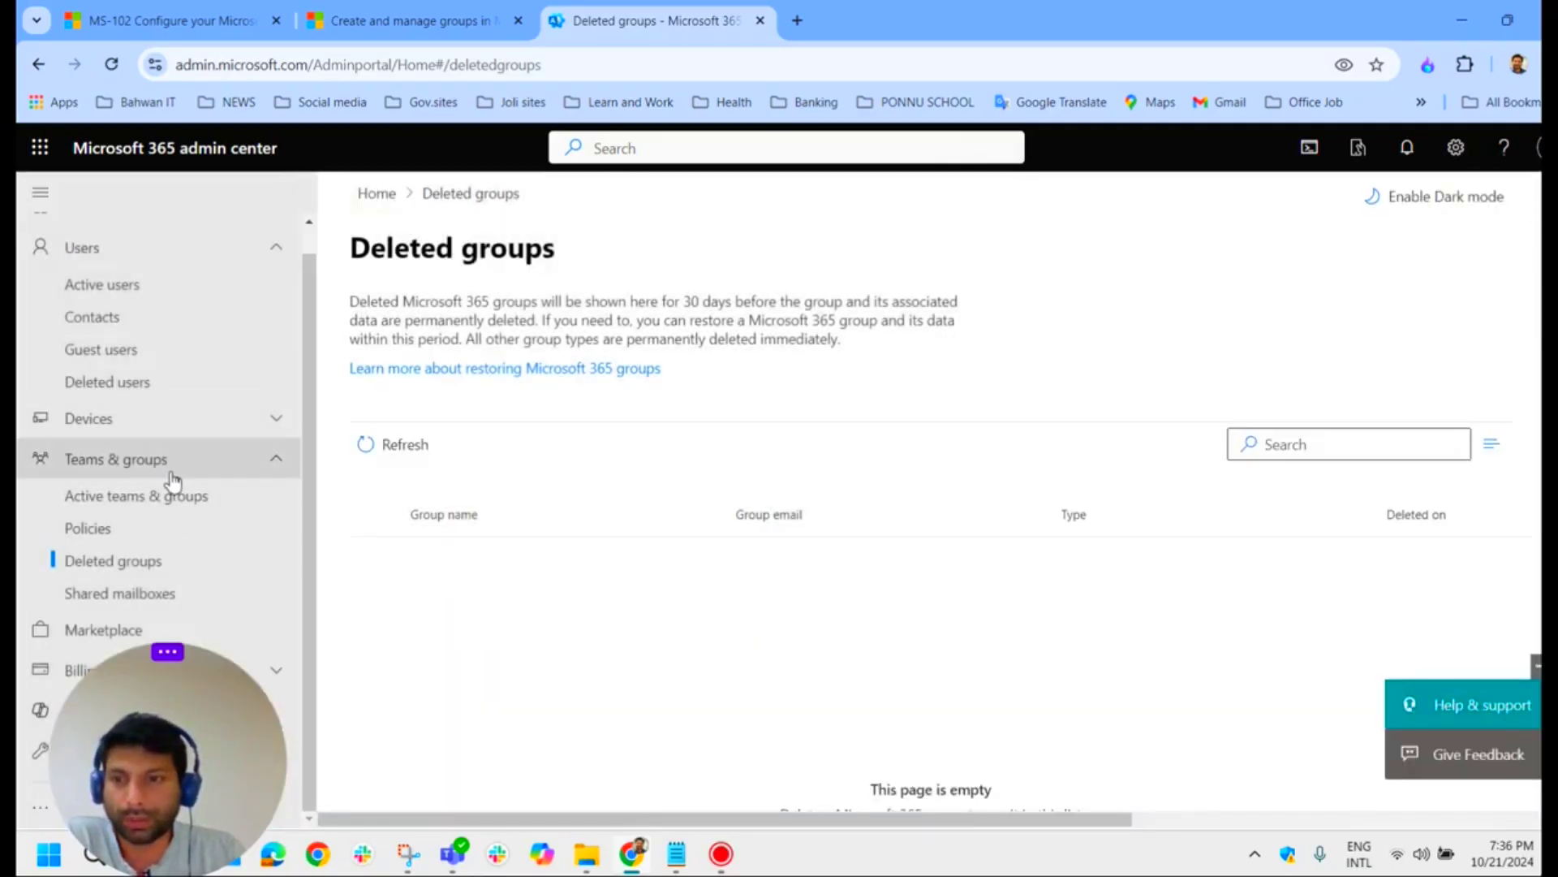
{"action": "scroll", "coordinate": [162, 469], "scroll_direction": "up", "scroll_amount": 1}
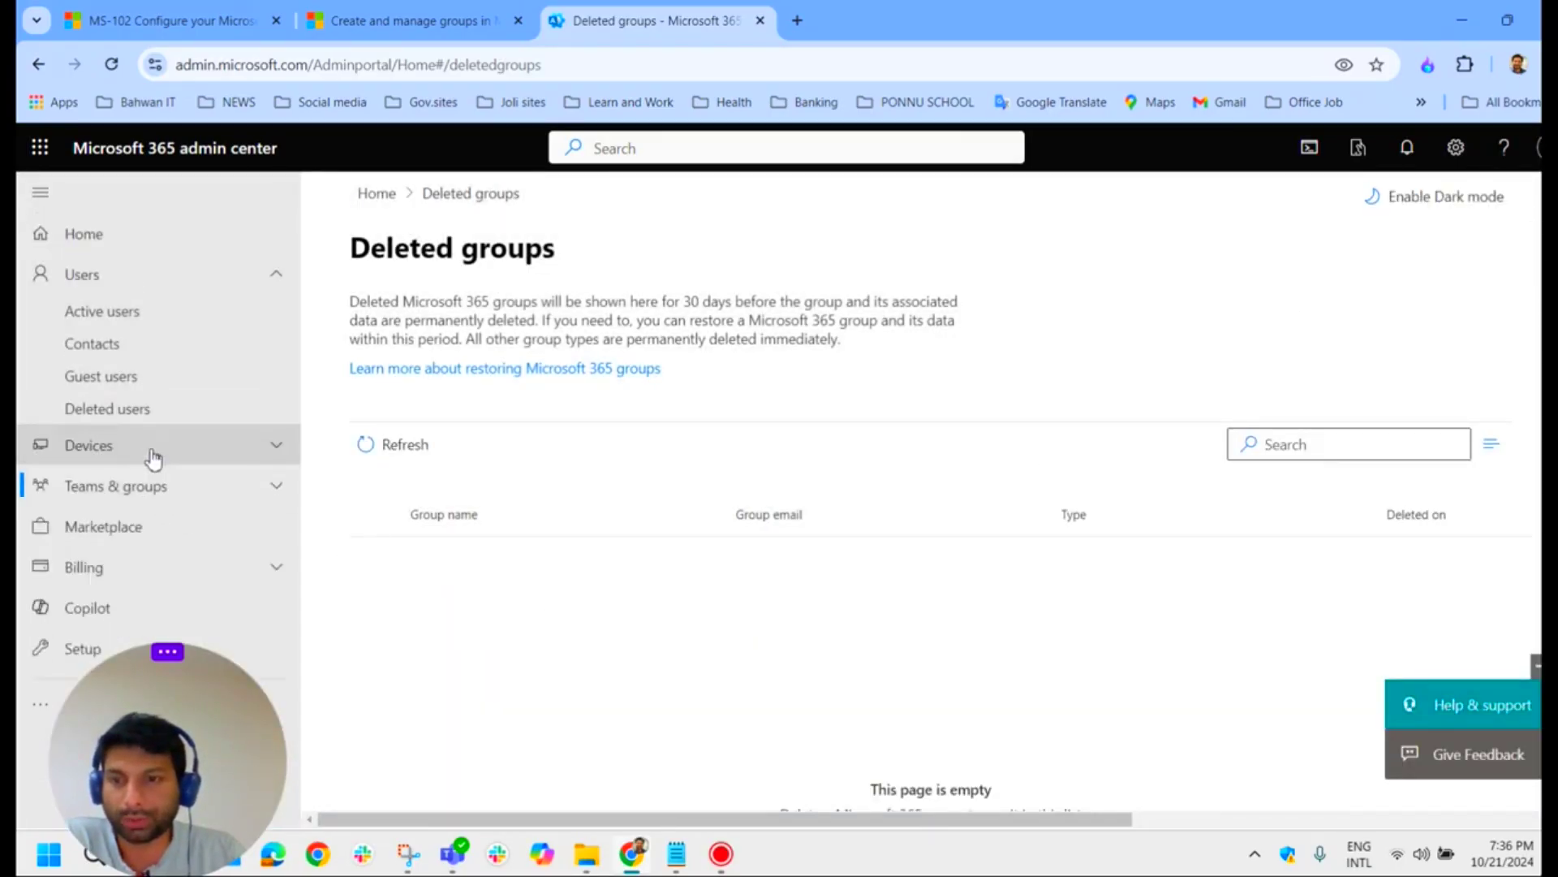
{"action": "left_click", "coordinate": [157, 531]}
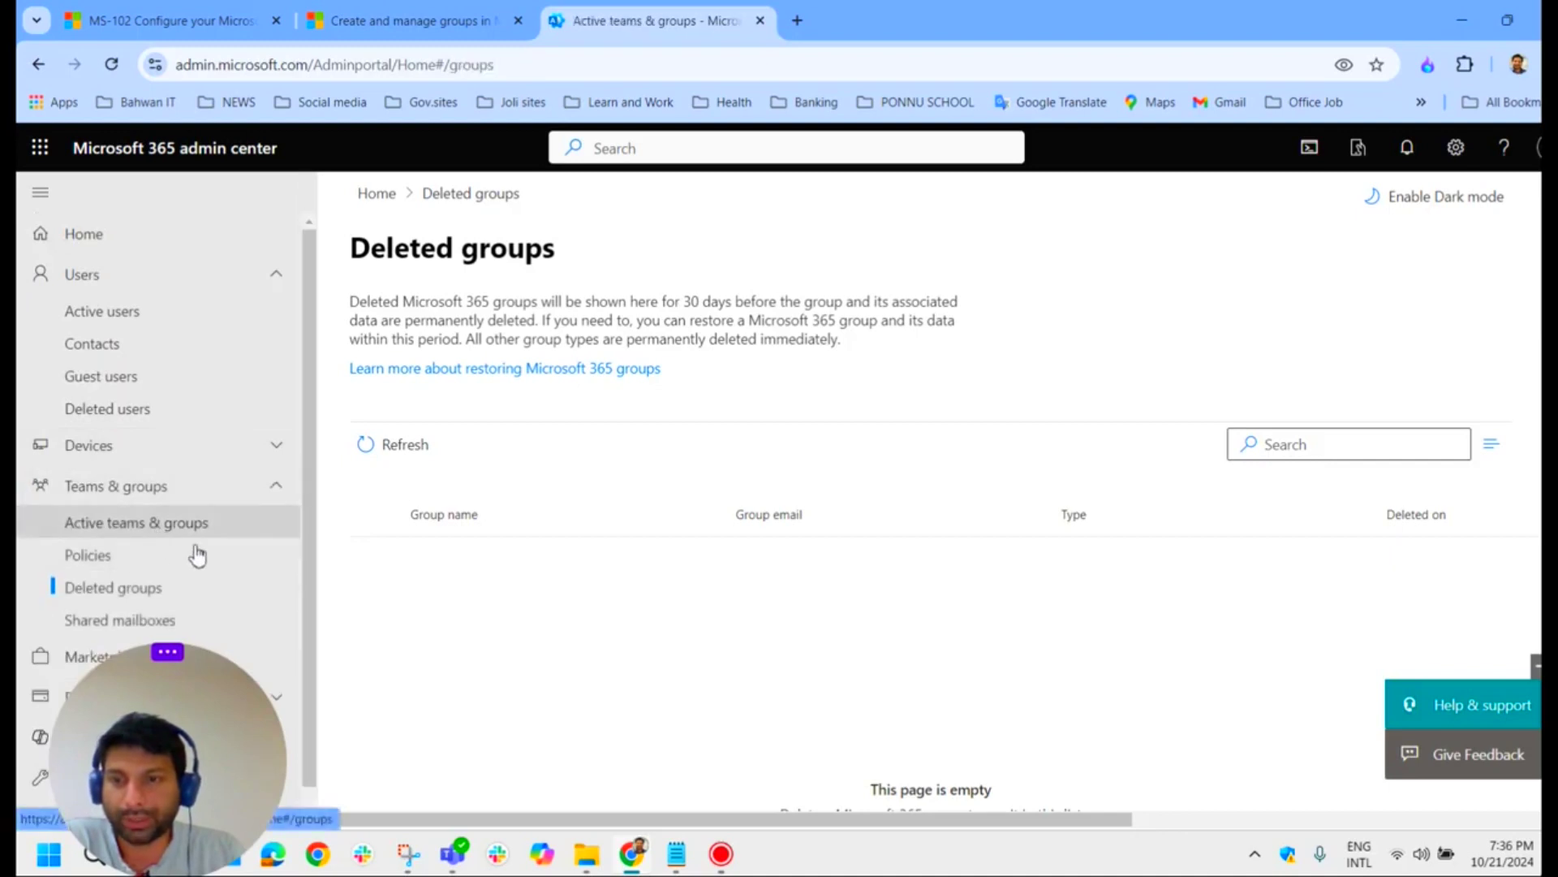
Step: Open Testmicrosoft365group and view its Members list under Membership
{"action": "scroll", "coordinate": [664, 511], "scroll_direction": "down", "scroll_amount": 2}
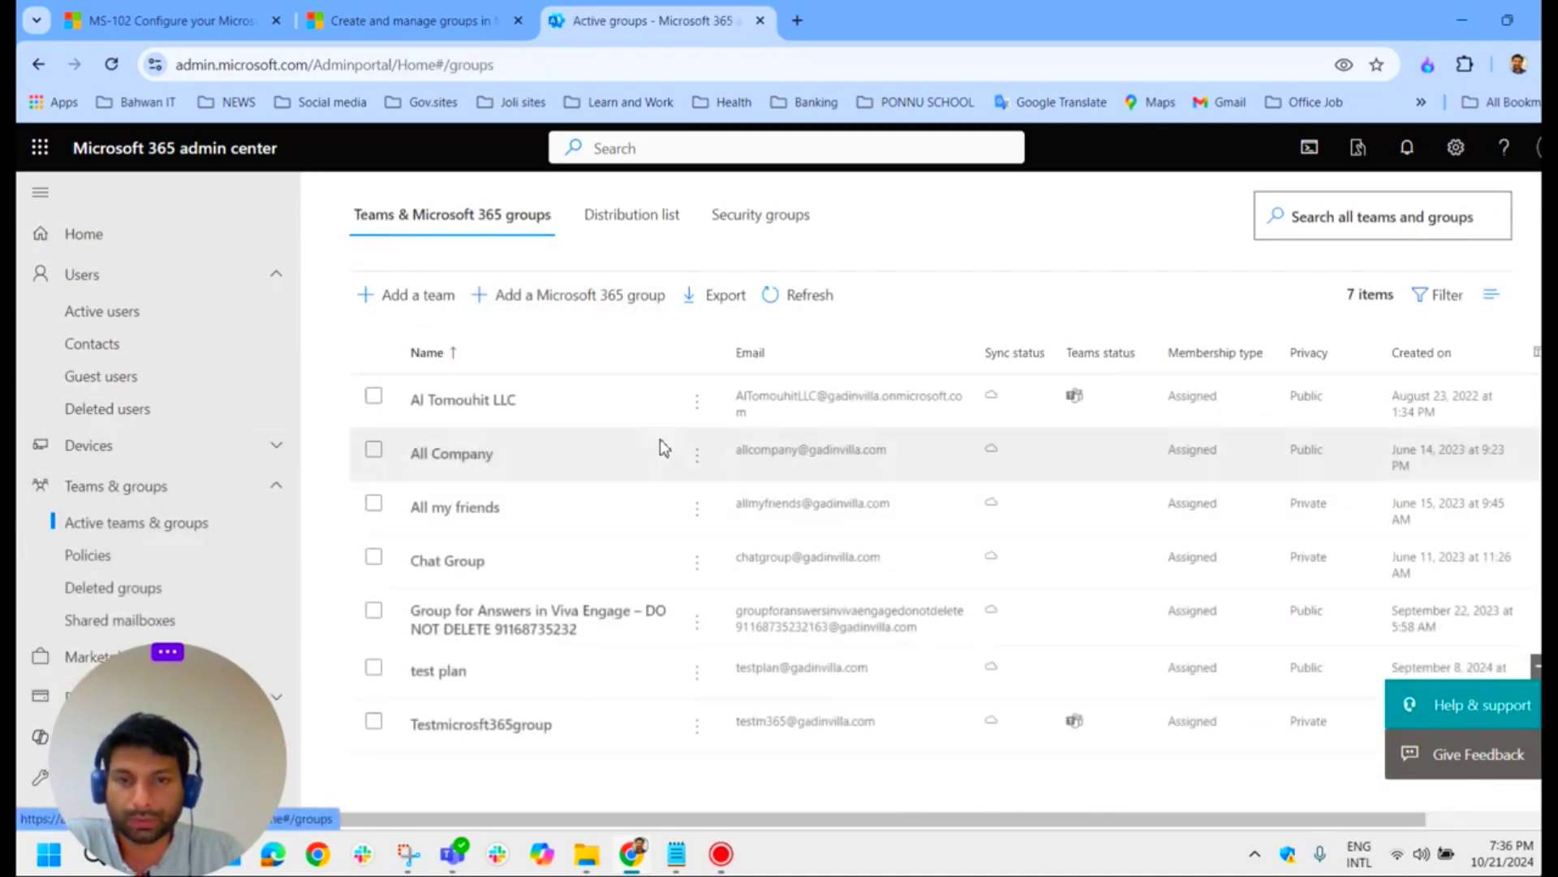
{"action": "scroll", "coordinate": [662, 446], "scroll_direction": "down", "scroll_amount": 1}
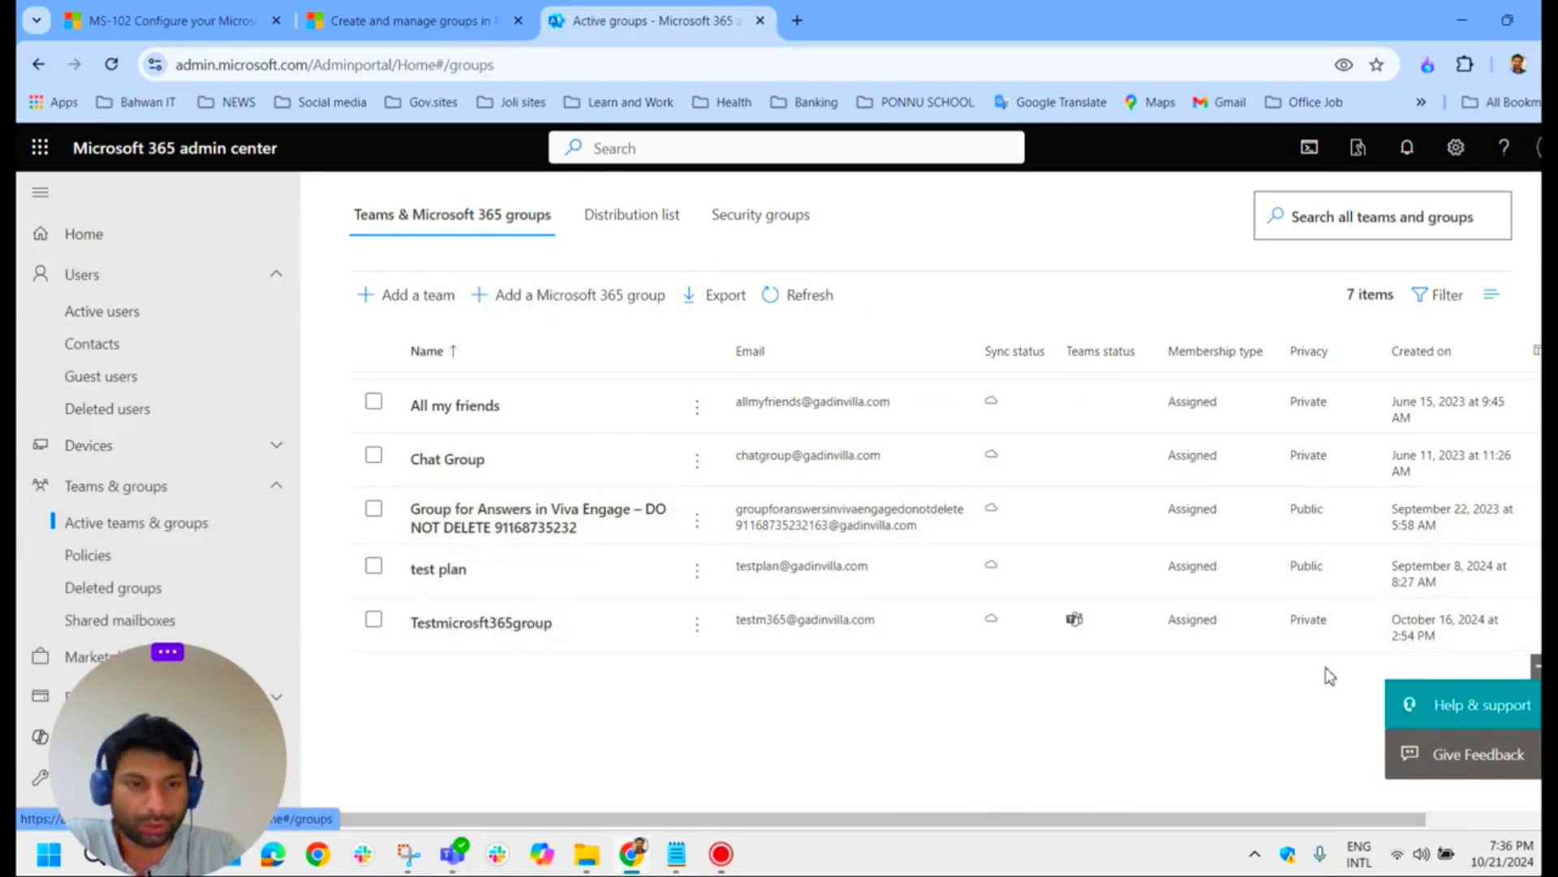
{"action": "left_click", "coordinate": [480, 632]}
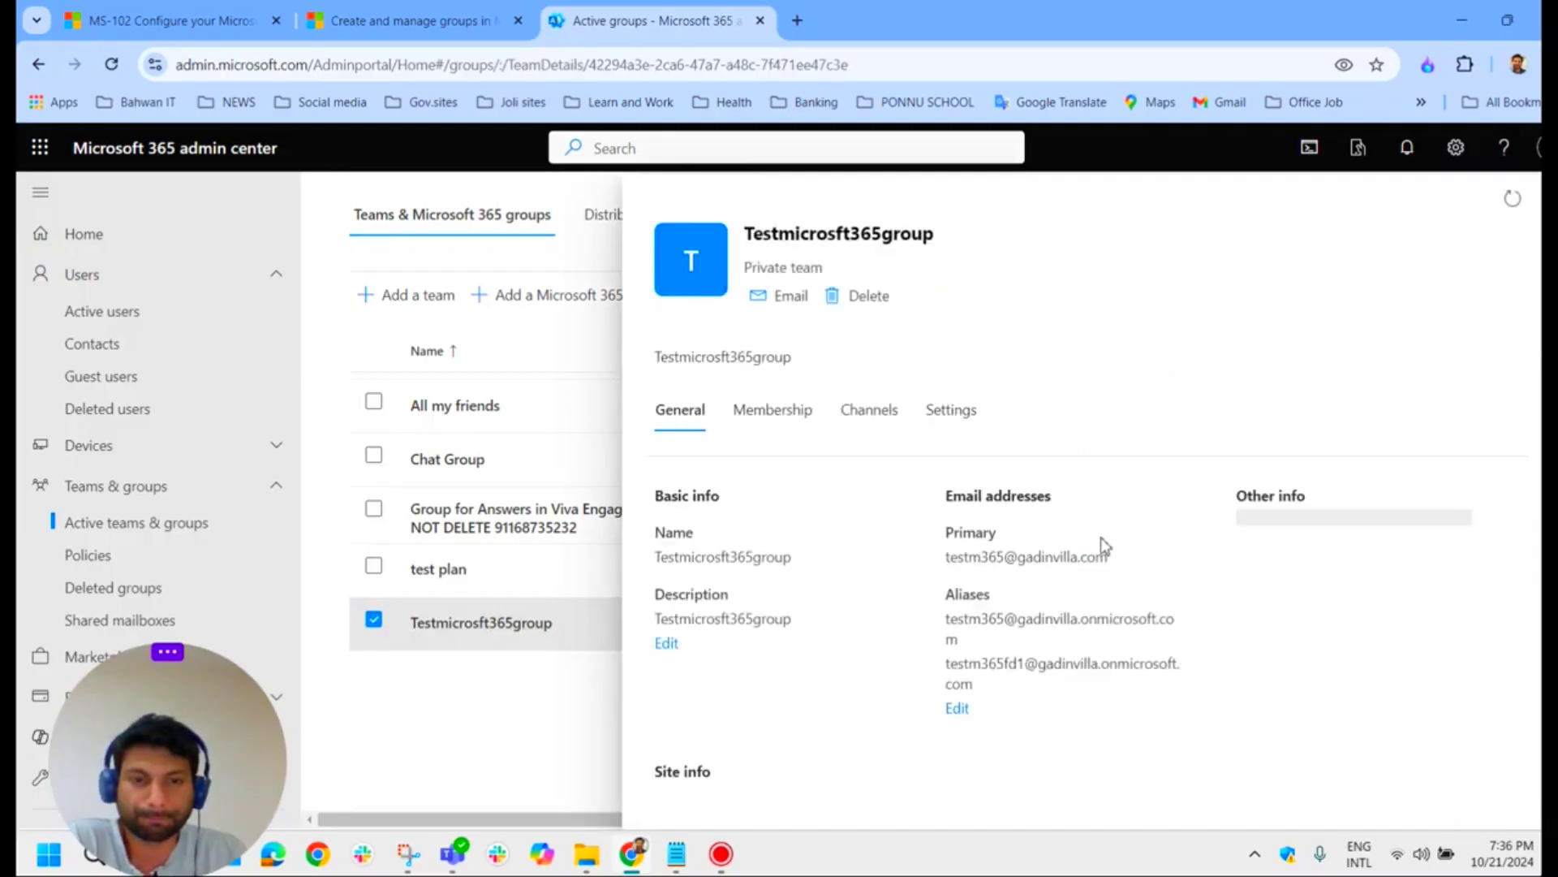
{"action": "left_click", "coordinate": [789, 426]}
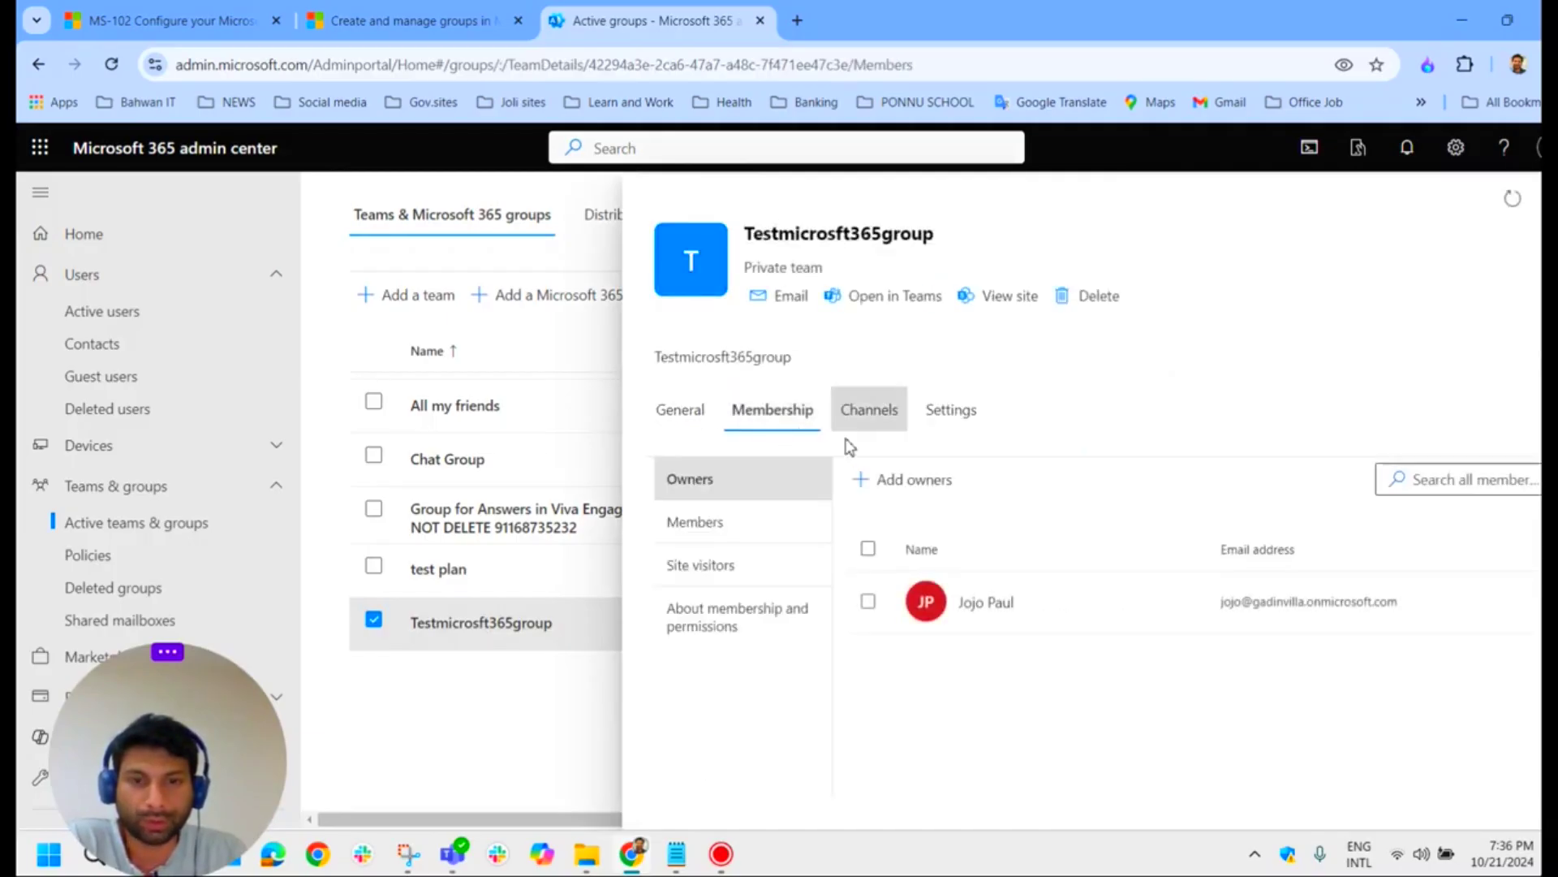
{"action": "left_click", "coordinate": [682, 526]}
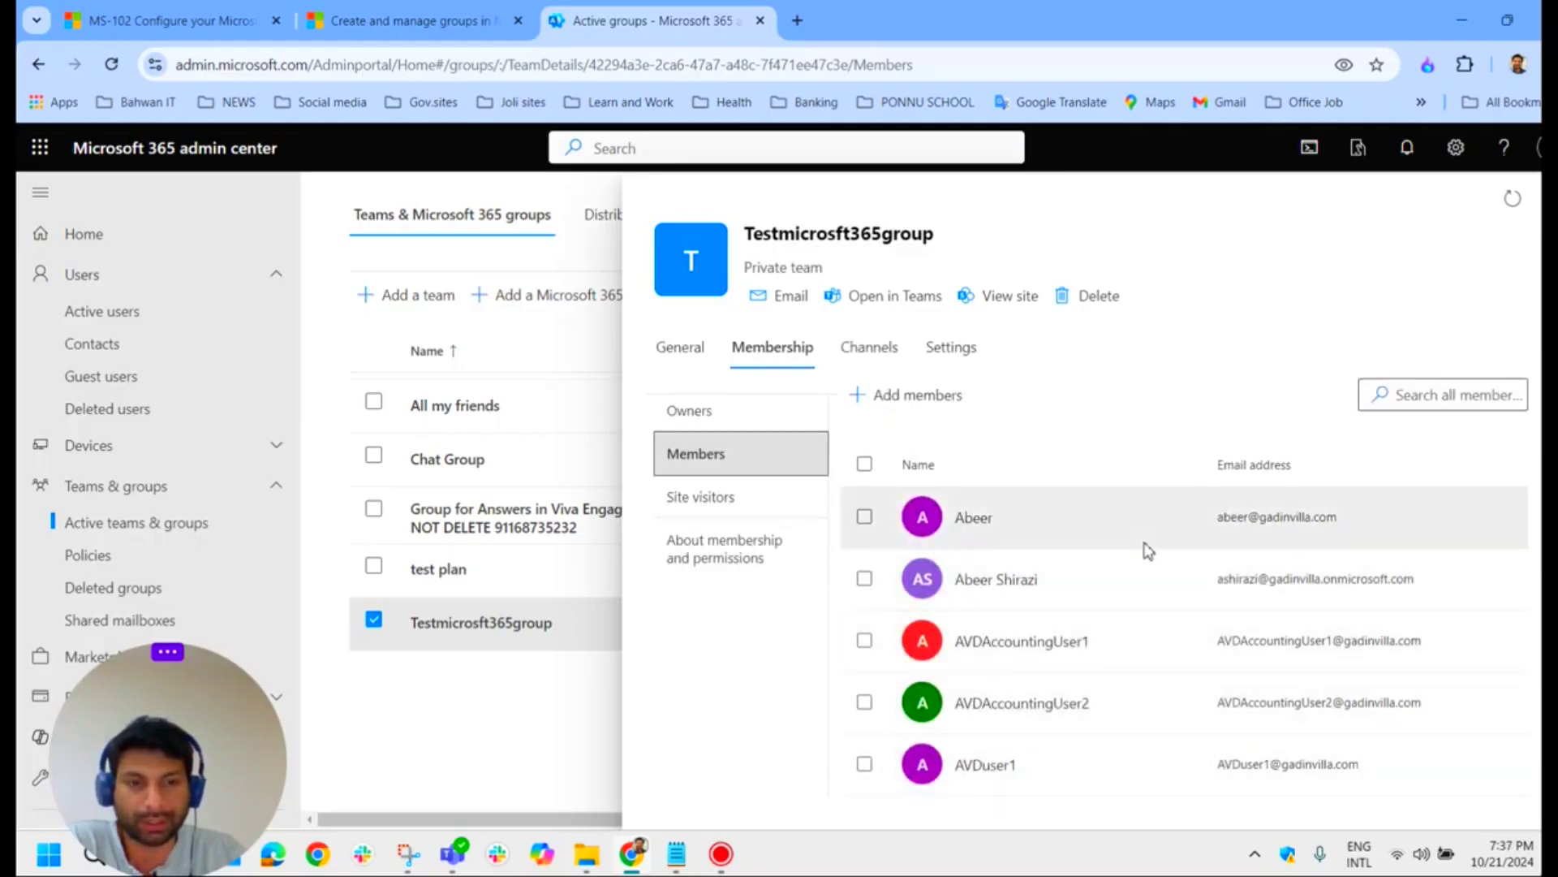
Step: Highlight the Learn article's restore-list bullets for members and group e-mail addresses
{"action": "left_click", "coordinate": [424, 21]}
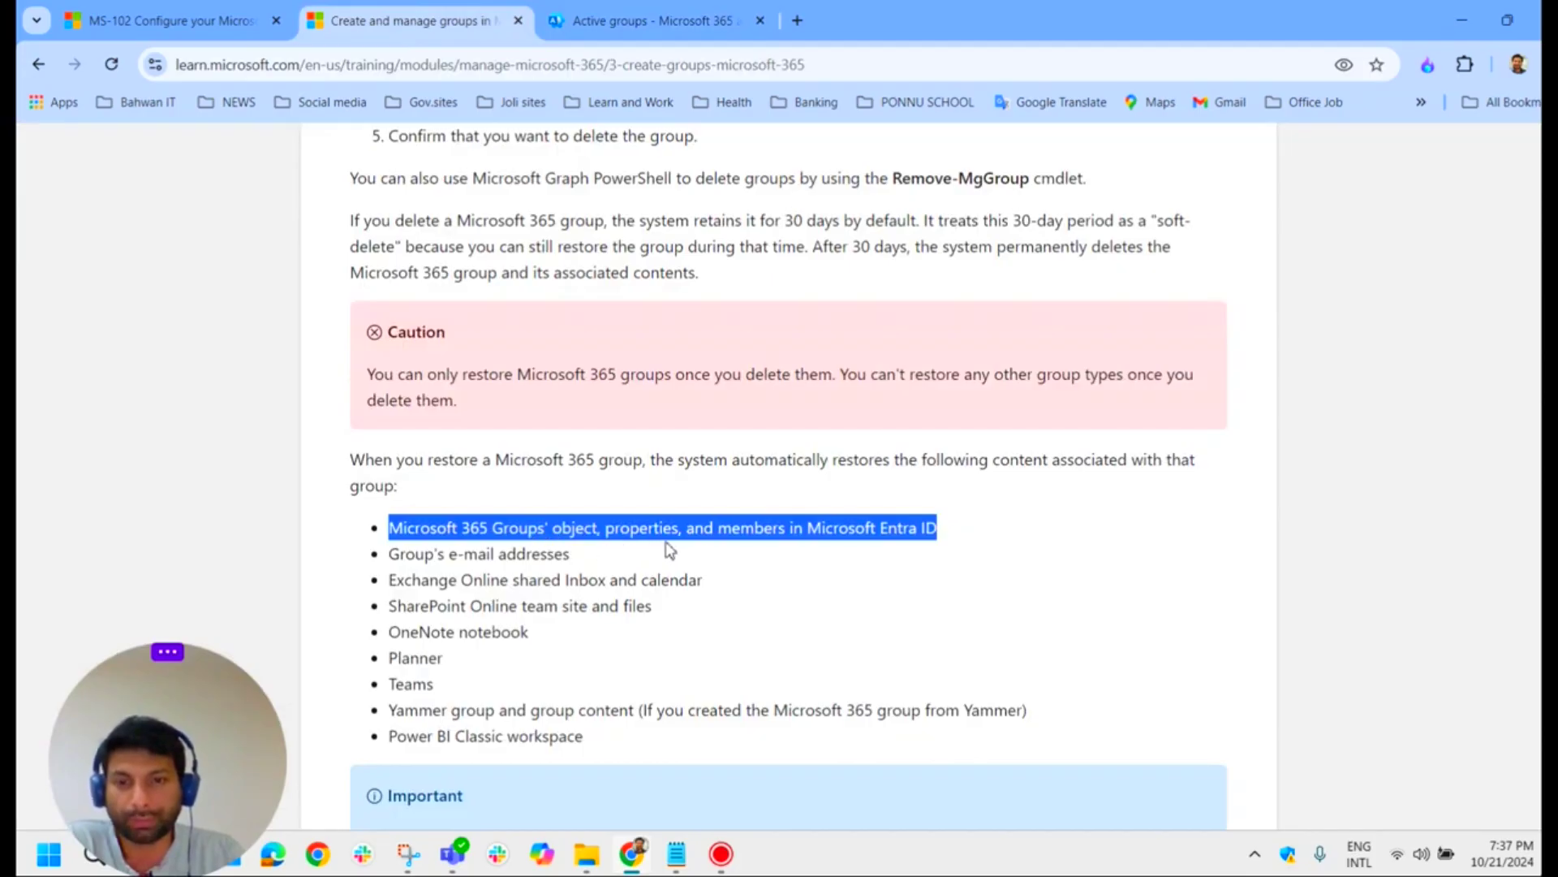
{"action": "left_click", "coordinate": [955, 543]}
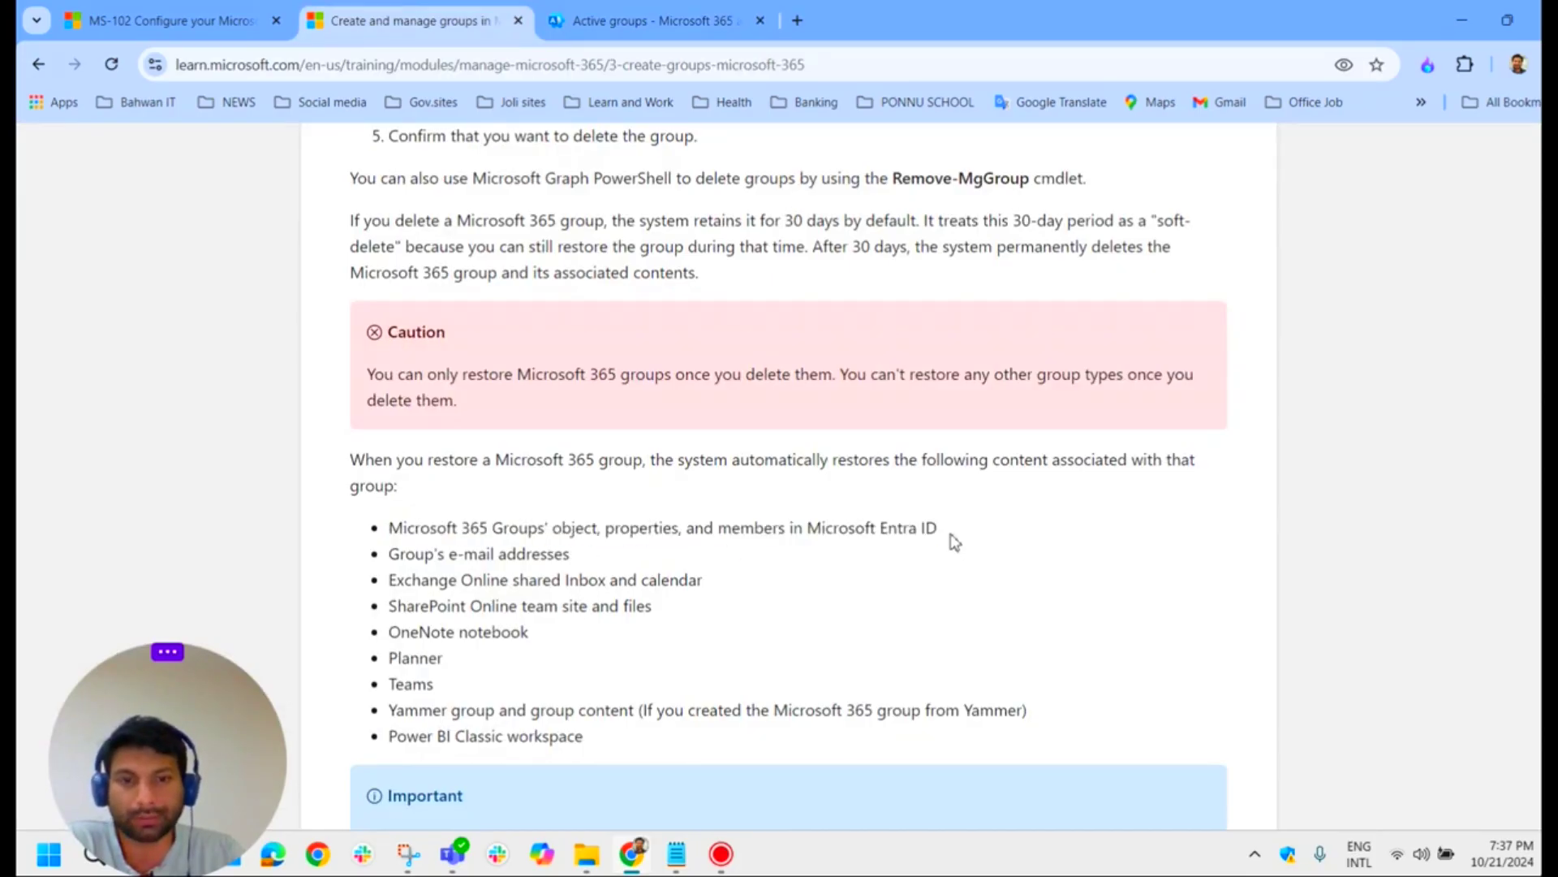
{"action": "left_click_drag", "start_coordinate": [963, 536], "coordinate": [396, 533]}
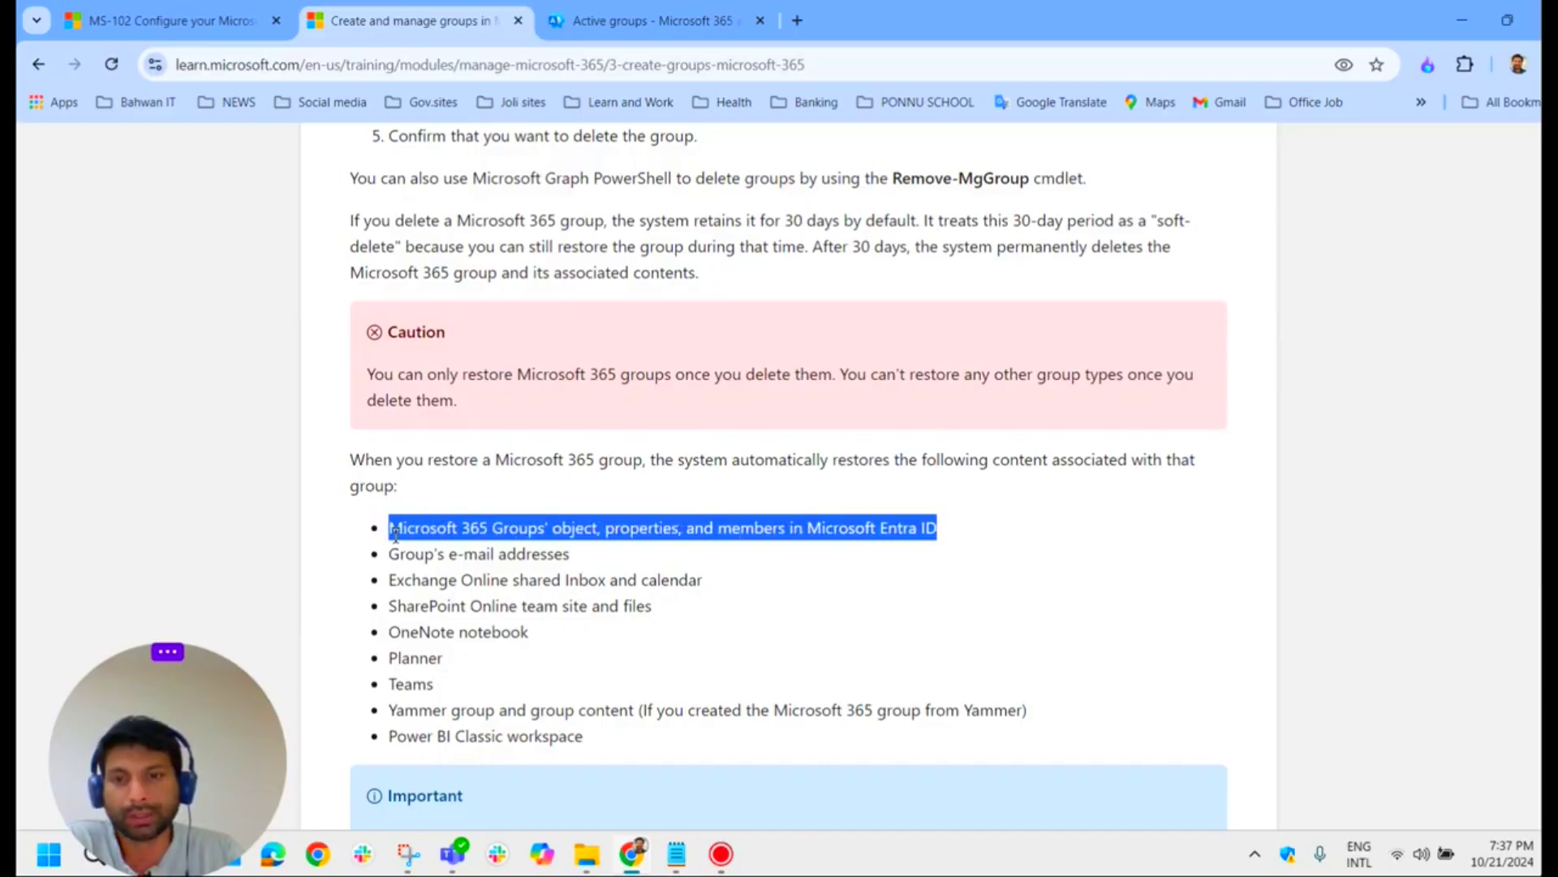
{"action": "left_click", "coordinate": [641, 18]}
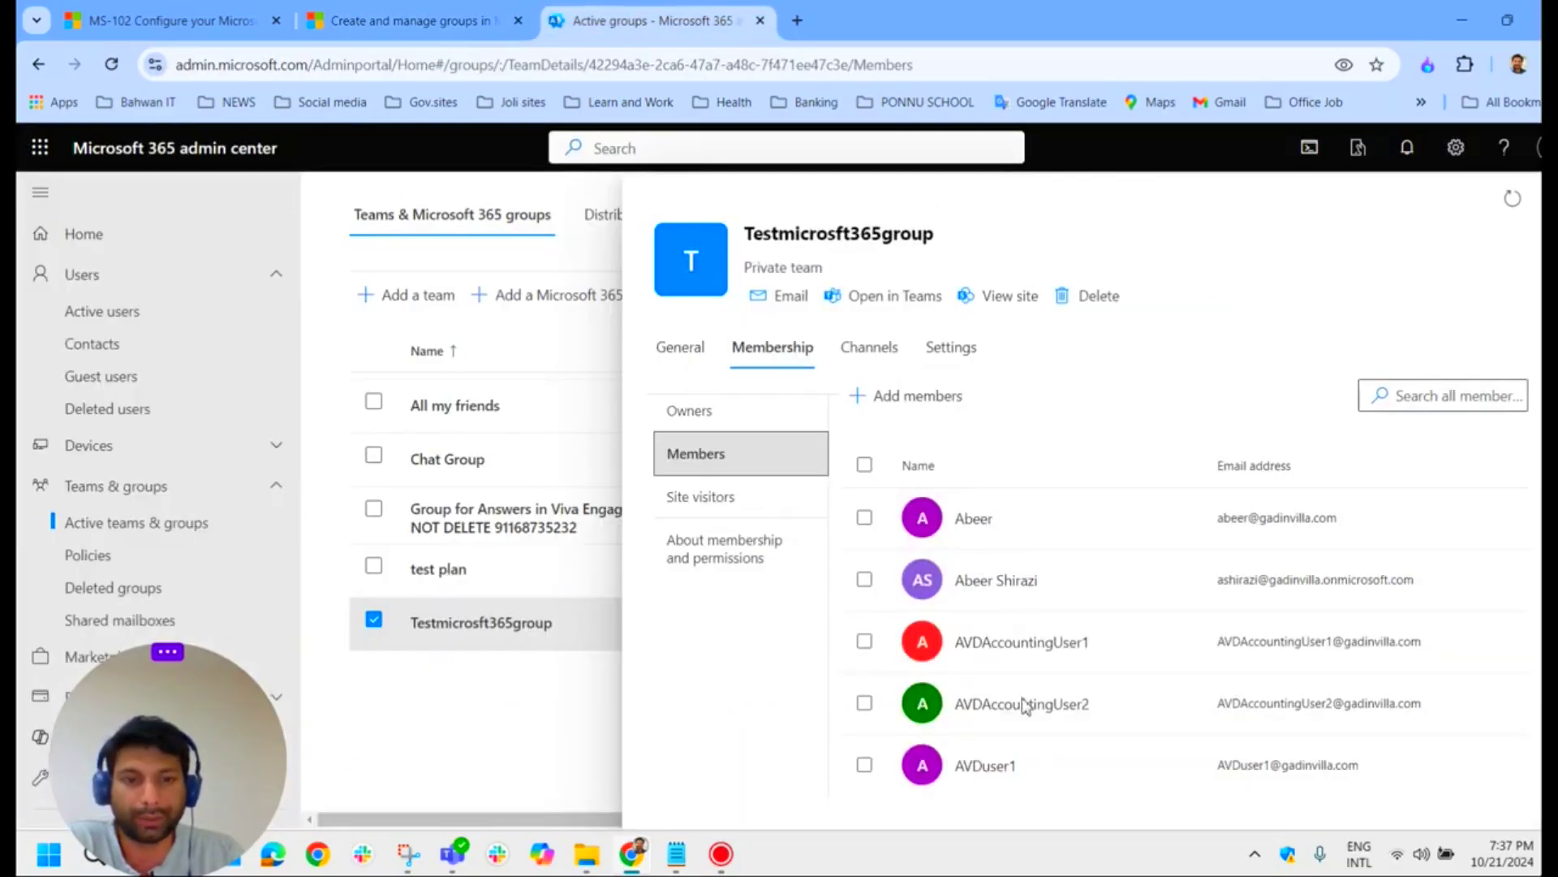
{"action": "left_click", "coordinate": [402, 20]}
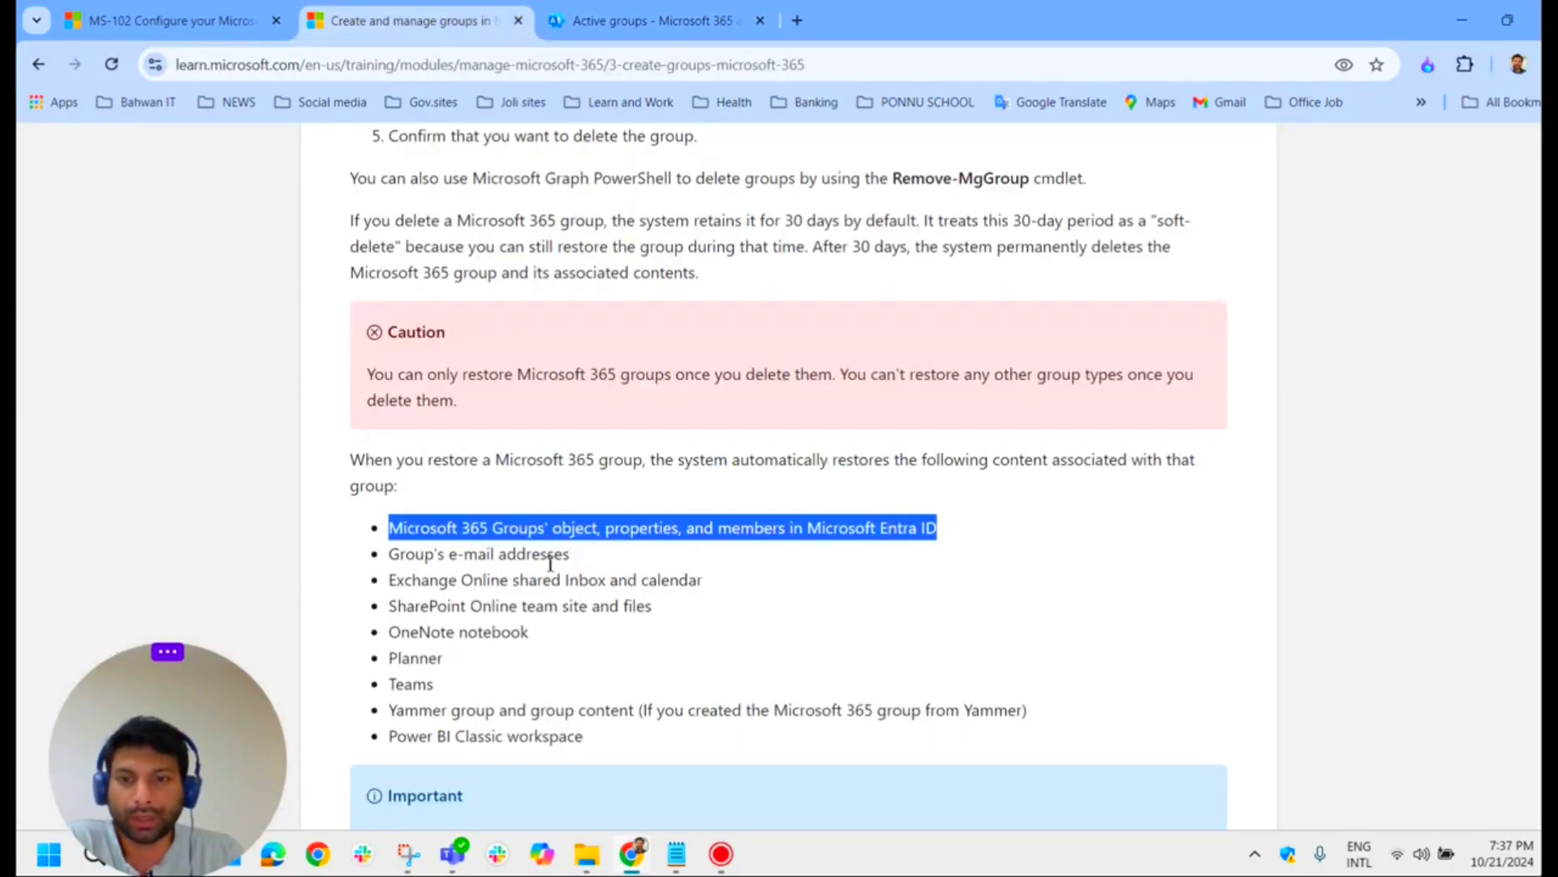
{"action": "left_click_drag", "start_coordinate": [571, 553], "coordinate": [400, 556]}
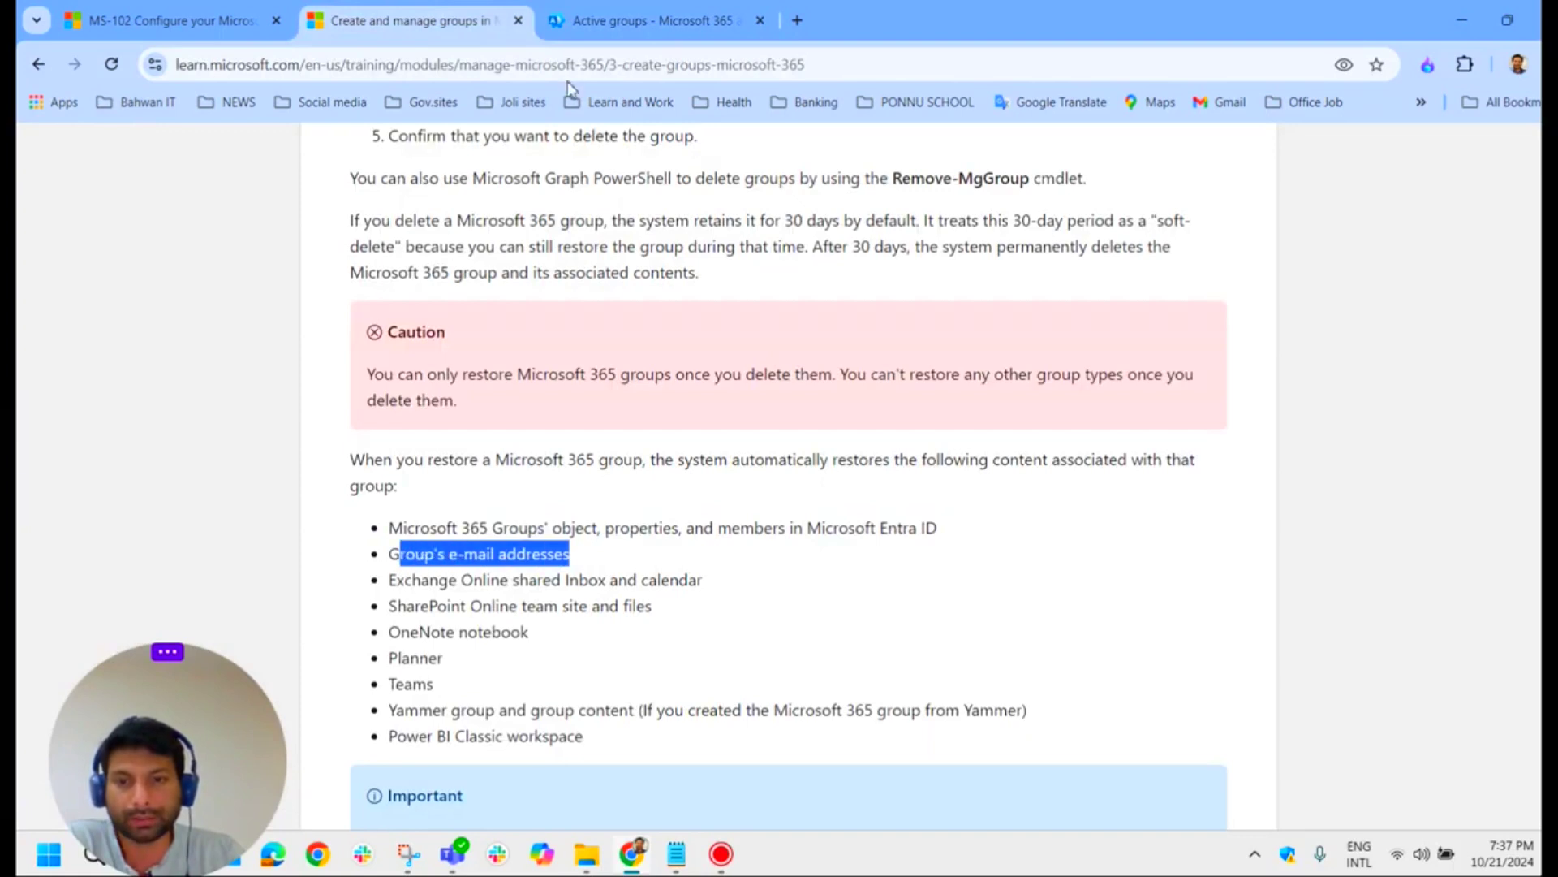
Step: Check the restored group's primary e-mail address on its General tab
{"action": "left_click", "coordinate": [621, 22]}
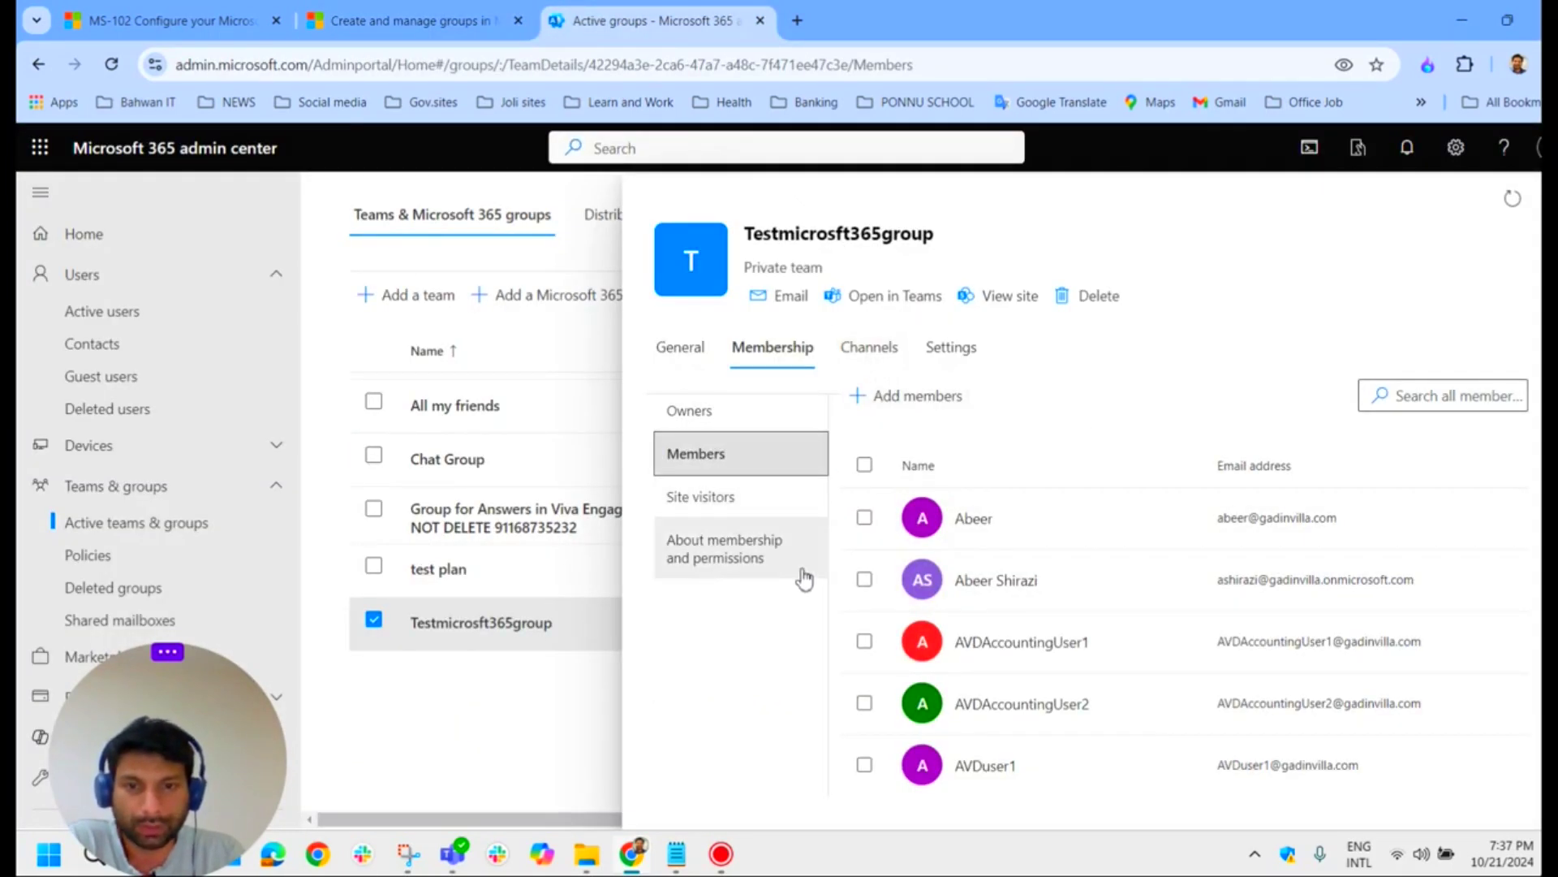
{"action": "left_click", "coordinate": [682, 347]}
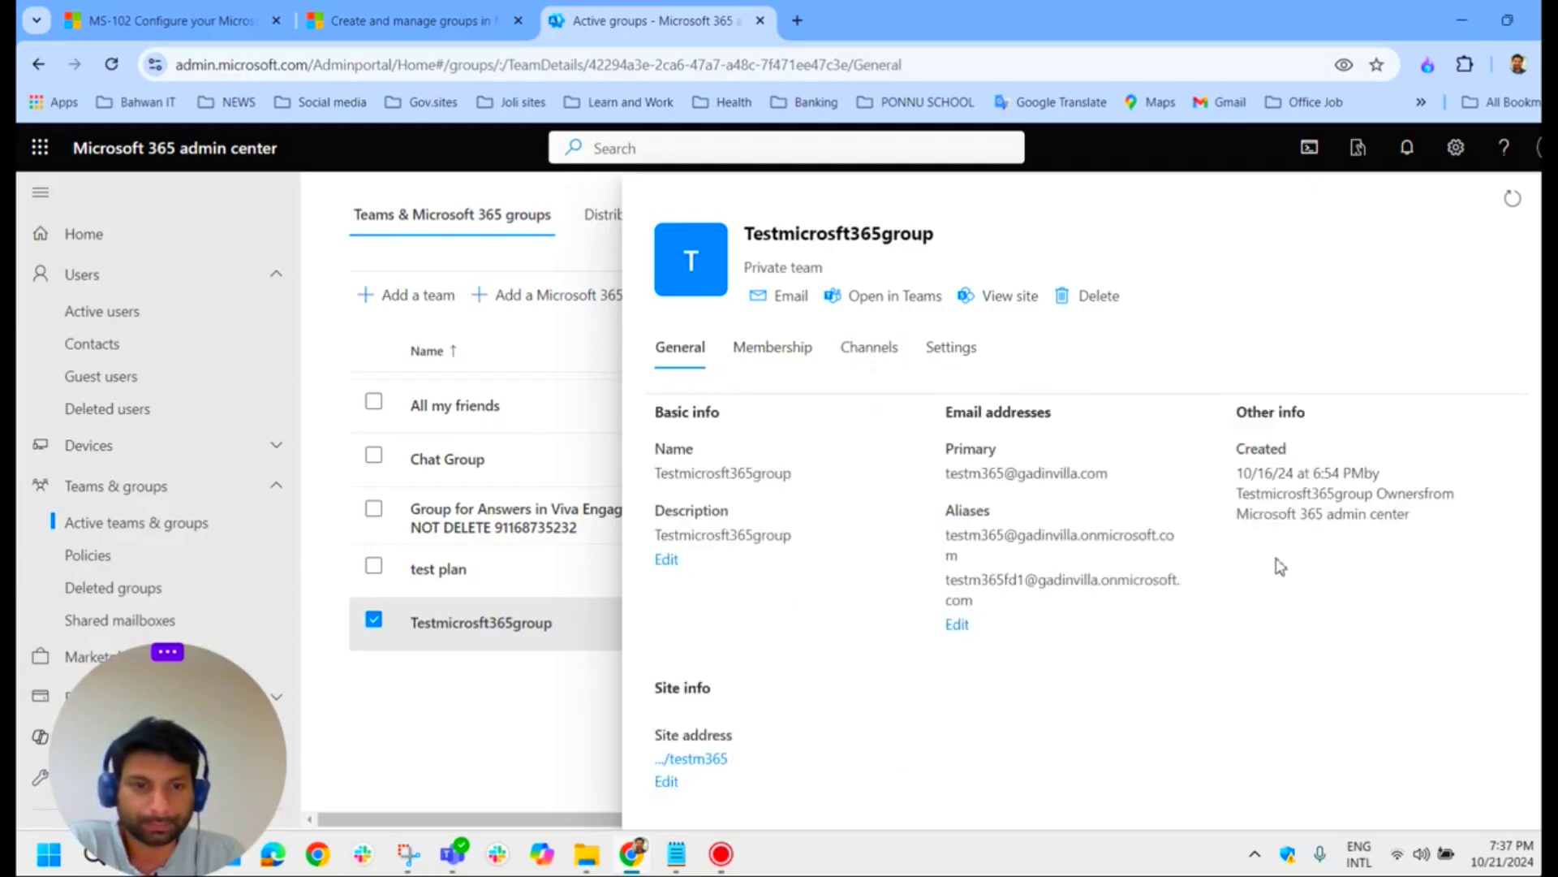
{"action": "left_click_drag", "start_coordinate": [948, 474], "coordinate": [1133, 486]}
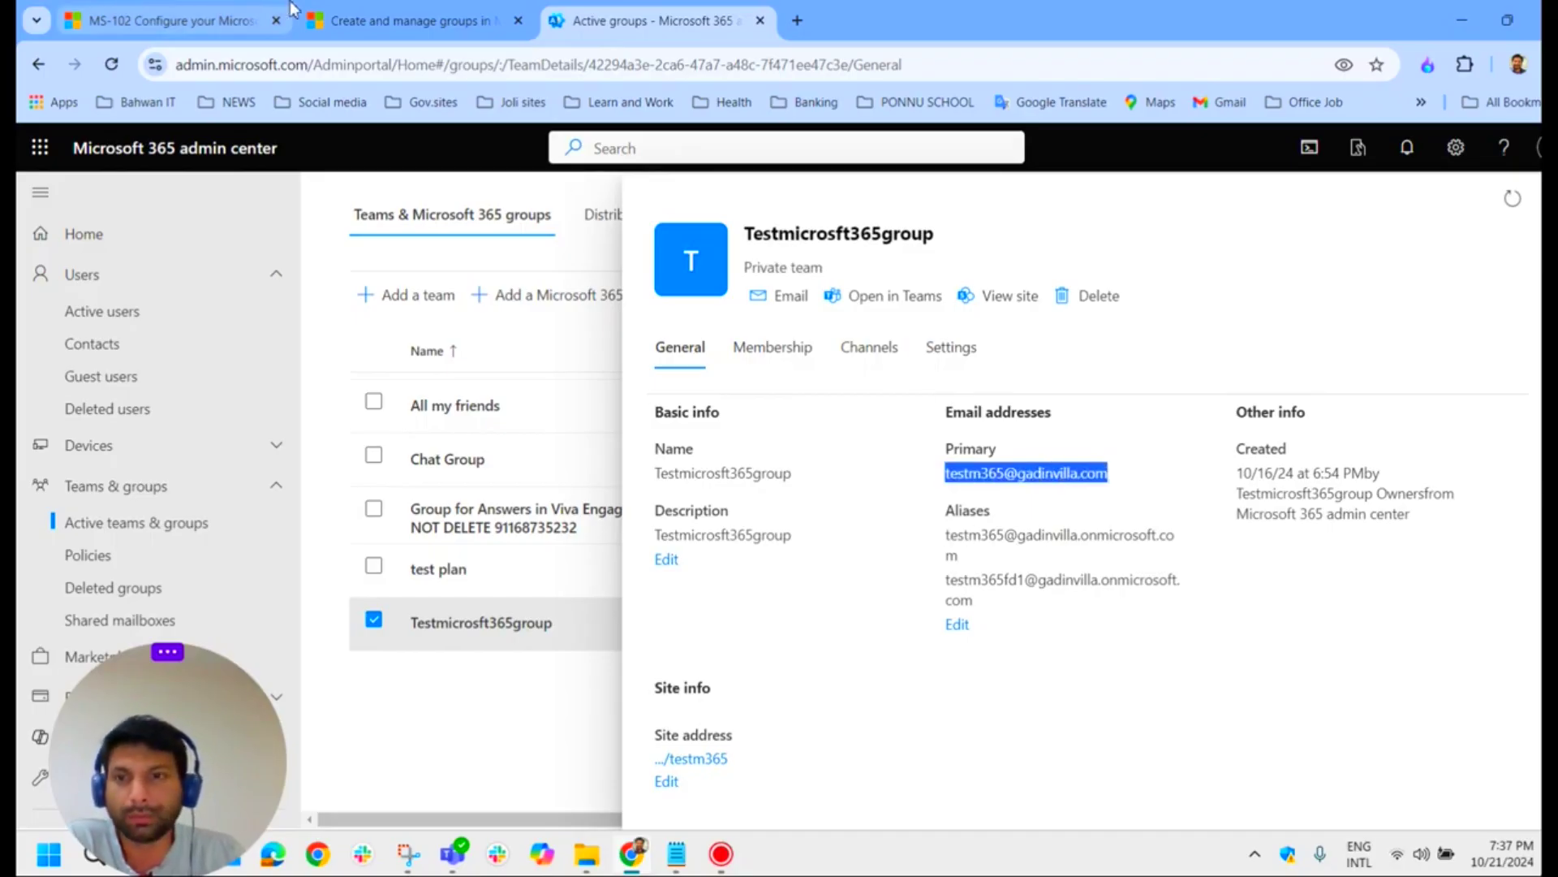
Step: Highlight each restored item (shared Inbox, SharePoint site, OneNote, Planner, Teams, Yammer), then close the group details
{"action": "left_click", "coordinate": [402, 21]}
{"action": "left_click", "coordinate": [662, 605]}
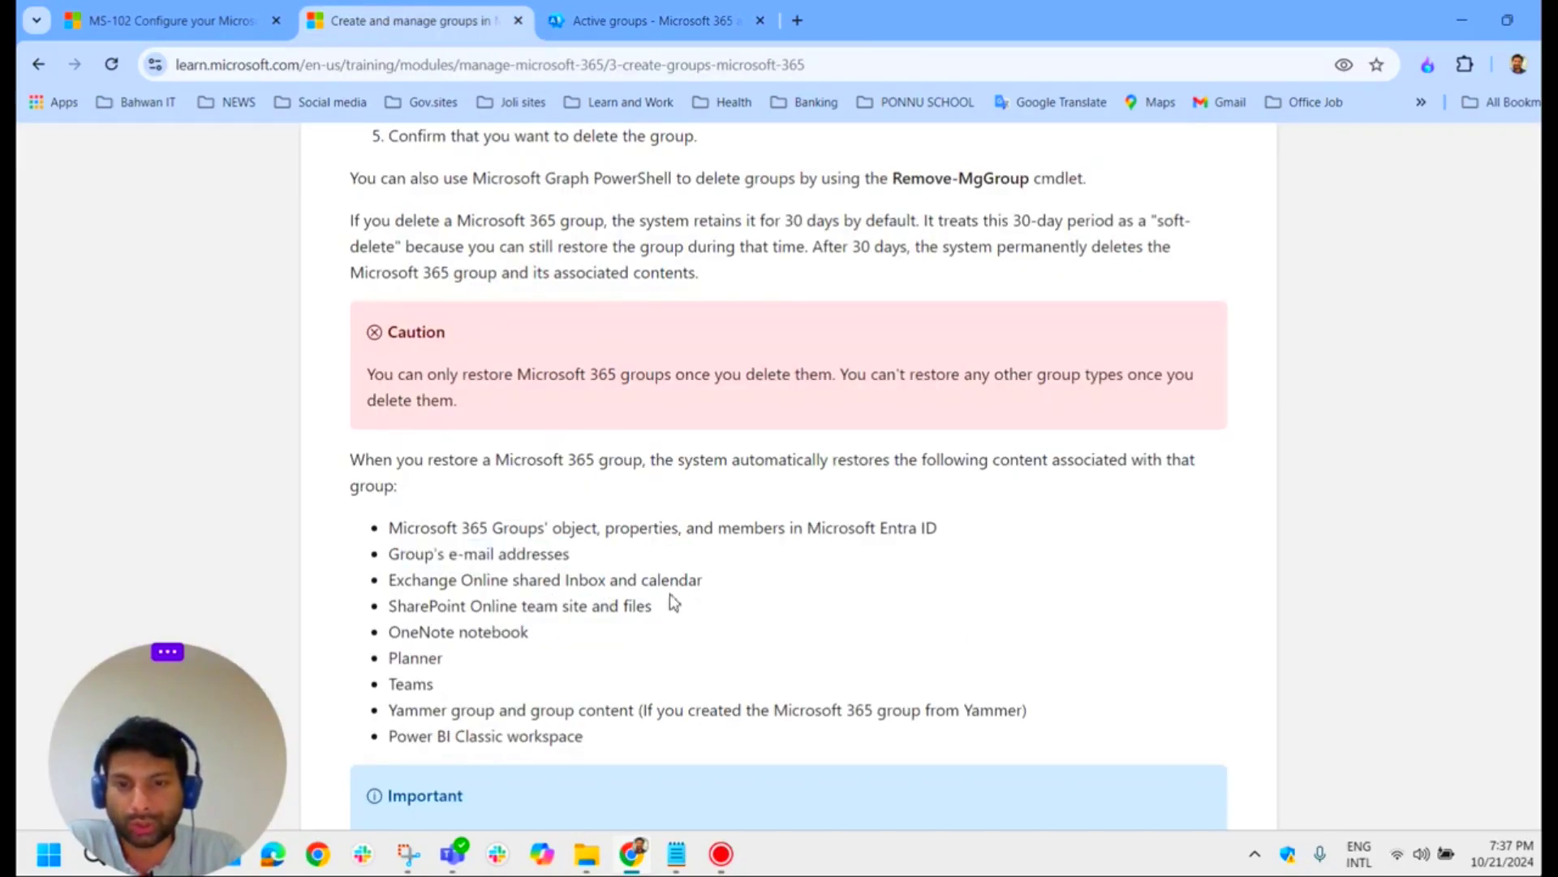
{"action": "left_click_drag", "start_coordinate": [703, 579], "coordinate": [399, 590]}
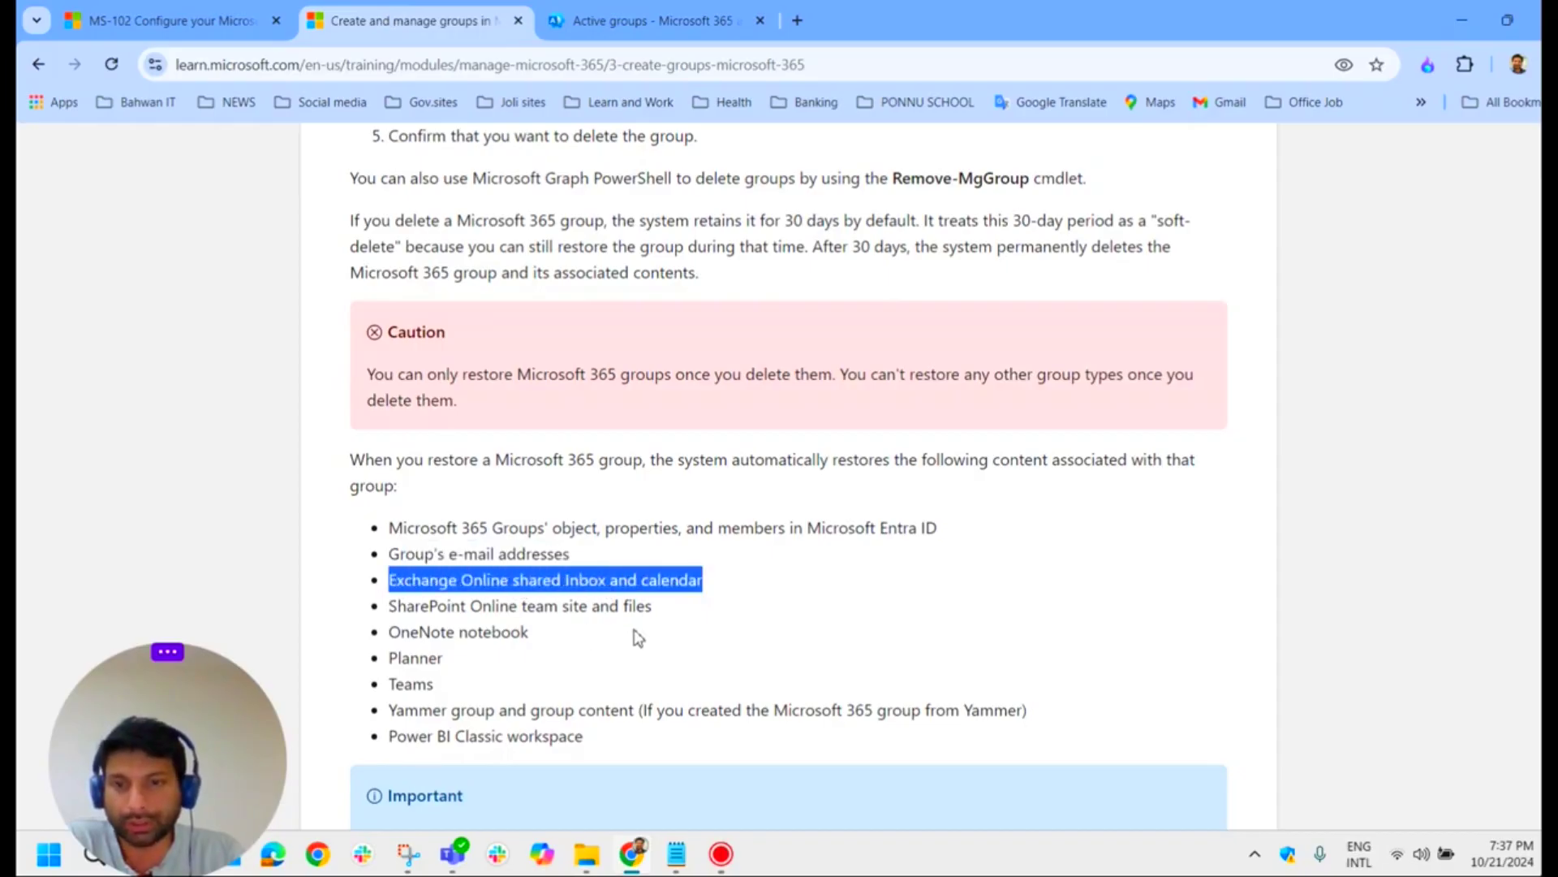
{"action": "left_click_drag", "start_coordinate": [652, 606], "coordinate": [376, 608]}
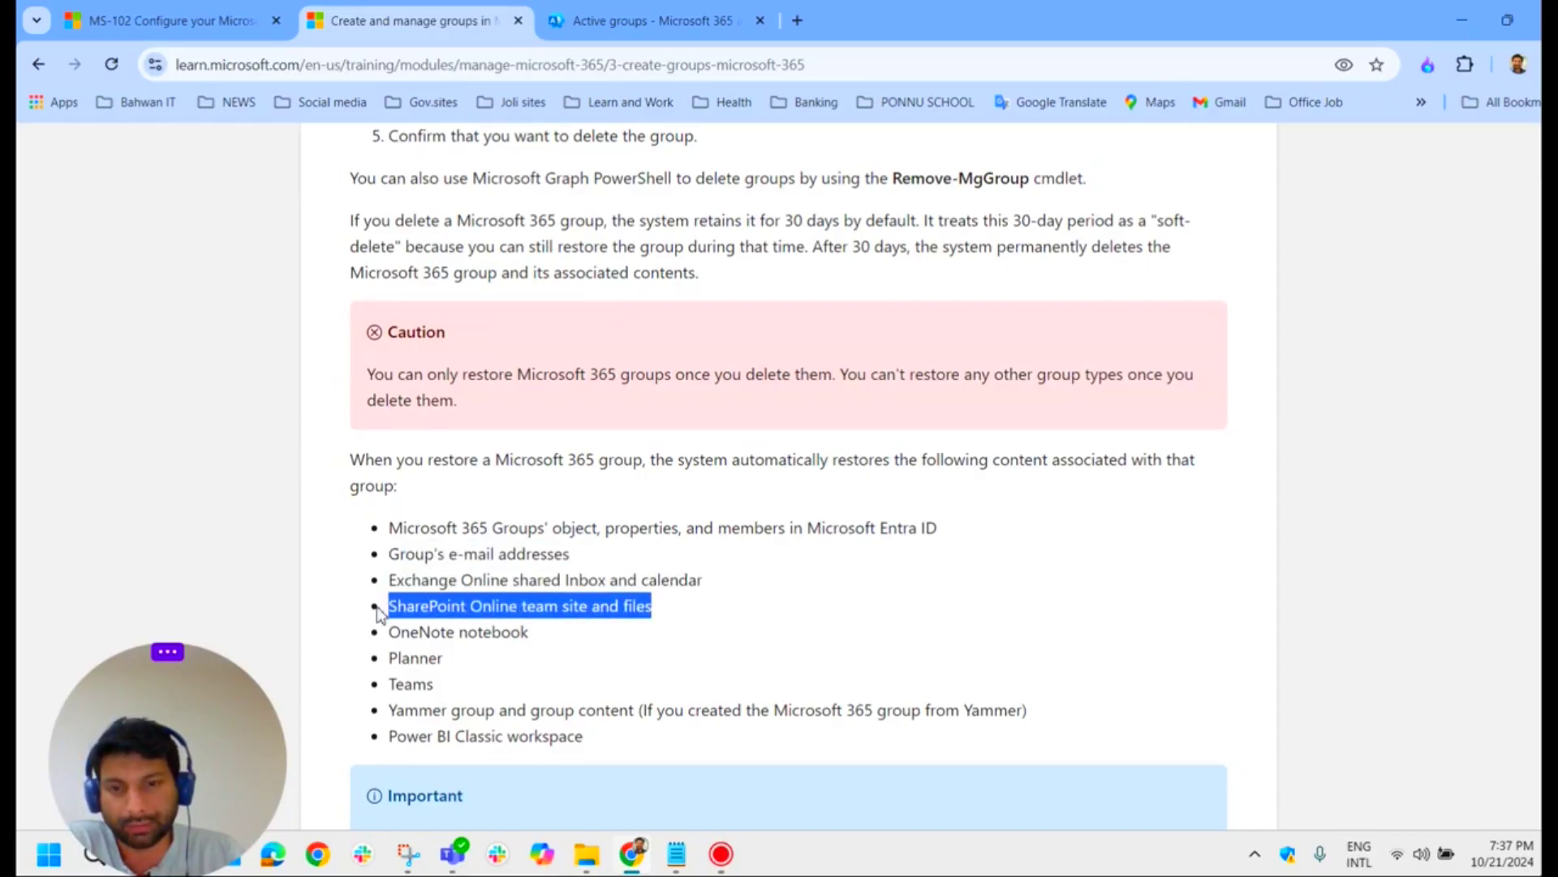
{"action": "left_click_drag", "start_coordinate": [532, 632], "coordinate": [388, 640]}
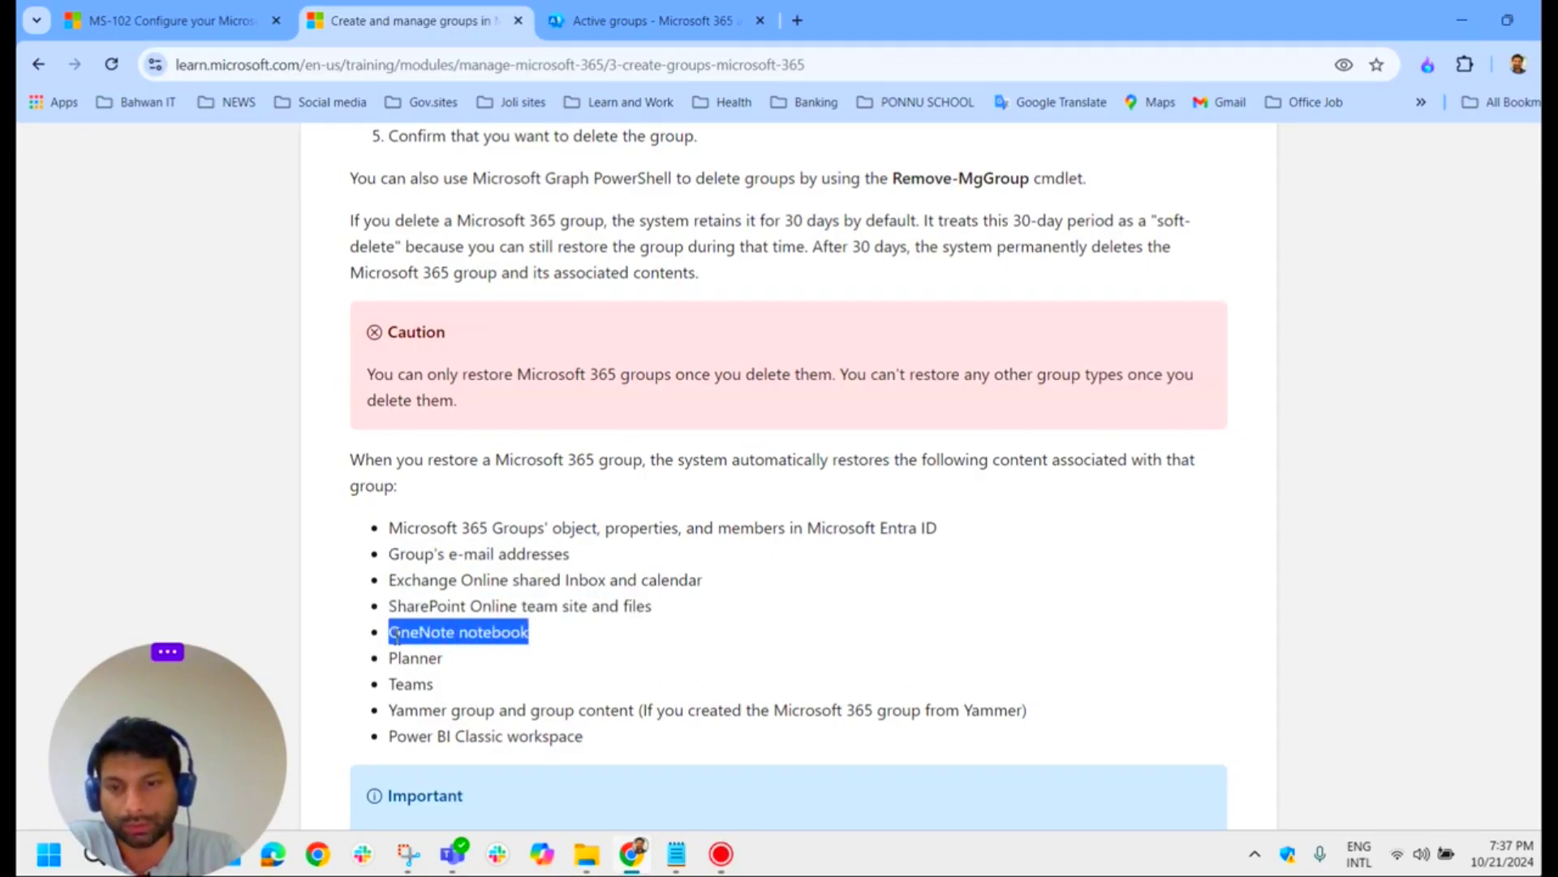
{"action": "double_click", "coordinate": [444, 660]}
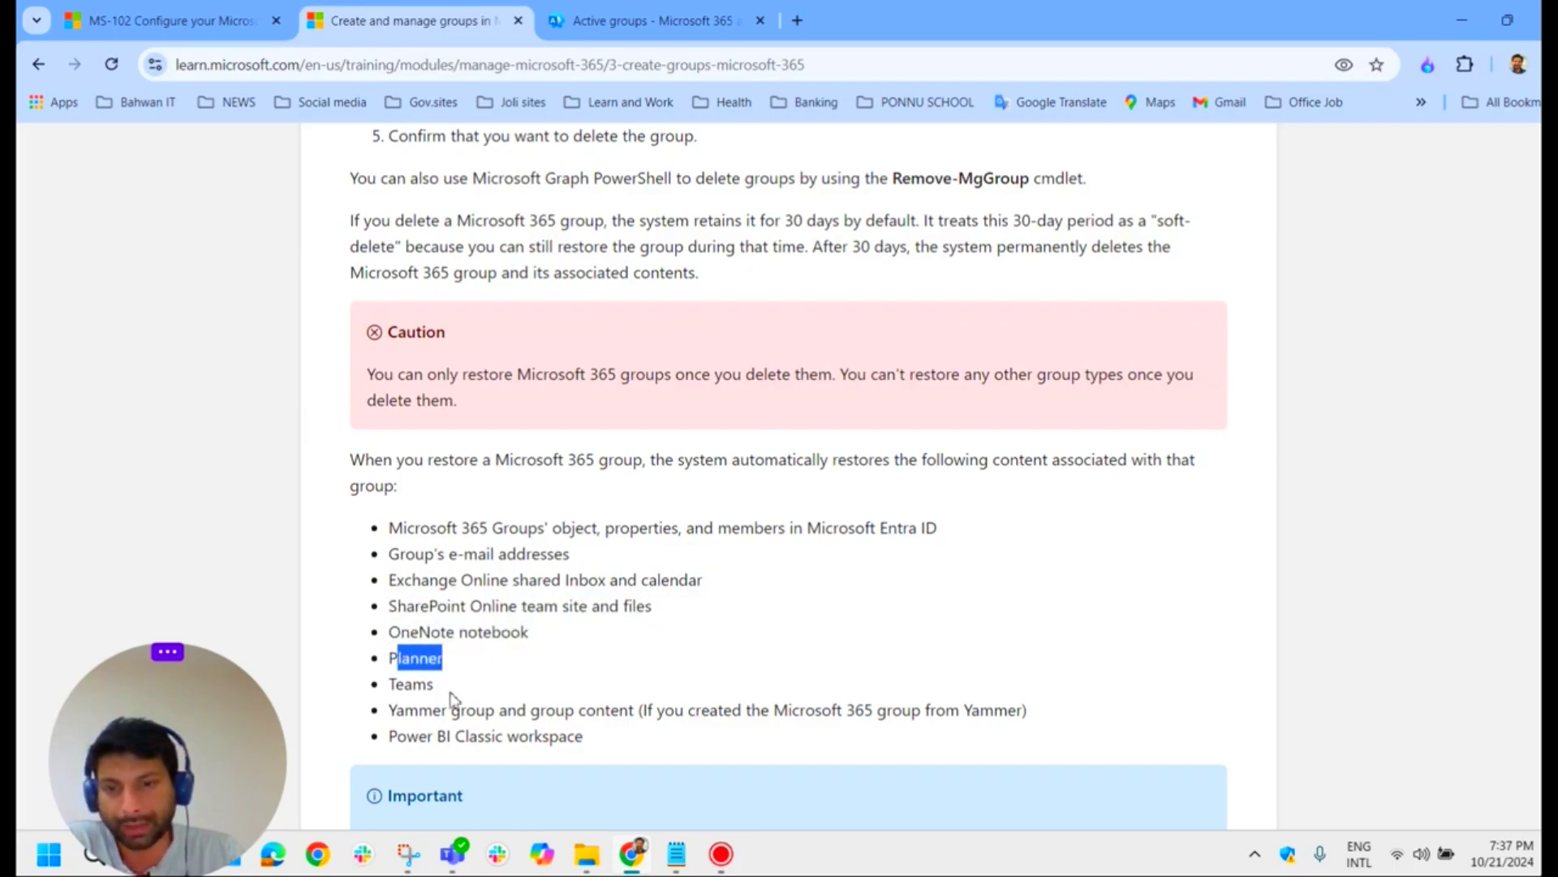
{"action": "left_click_drag", "start_coordinate": [448, 691], "coordinate": [379, 689]}
{"action": "left_click_drag", "start_coordinate": [516, 711], "coordinate": [422, 710]}
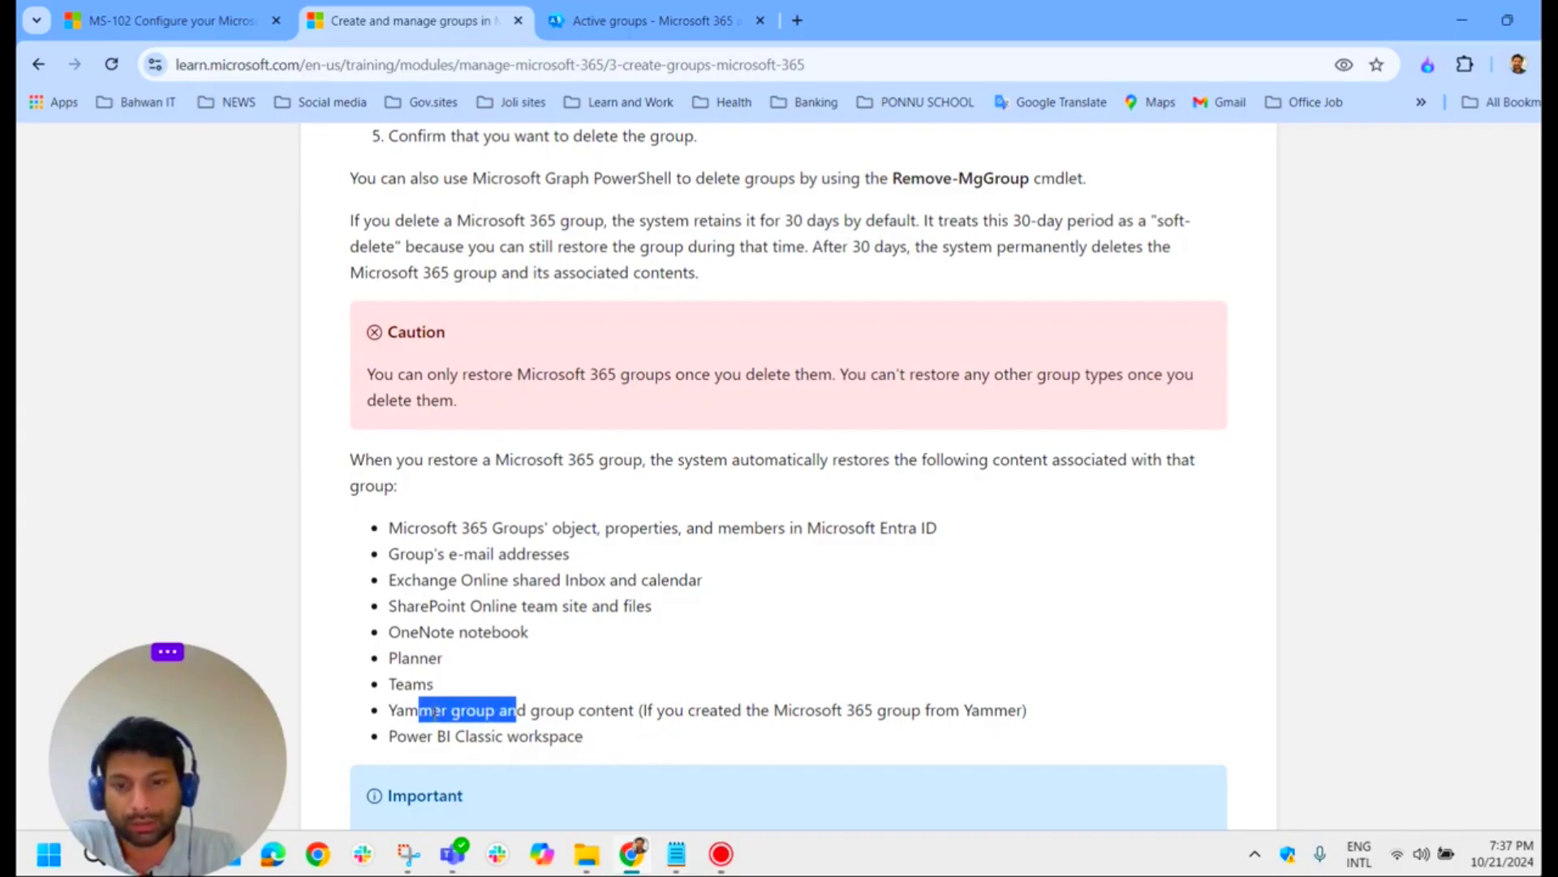
{"action": "scroll", "coordinate": [631, 742], "scroll_direction": "down", "scroll_amount": 1}
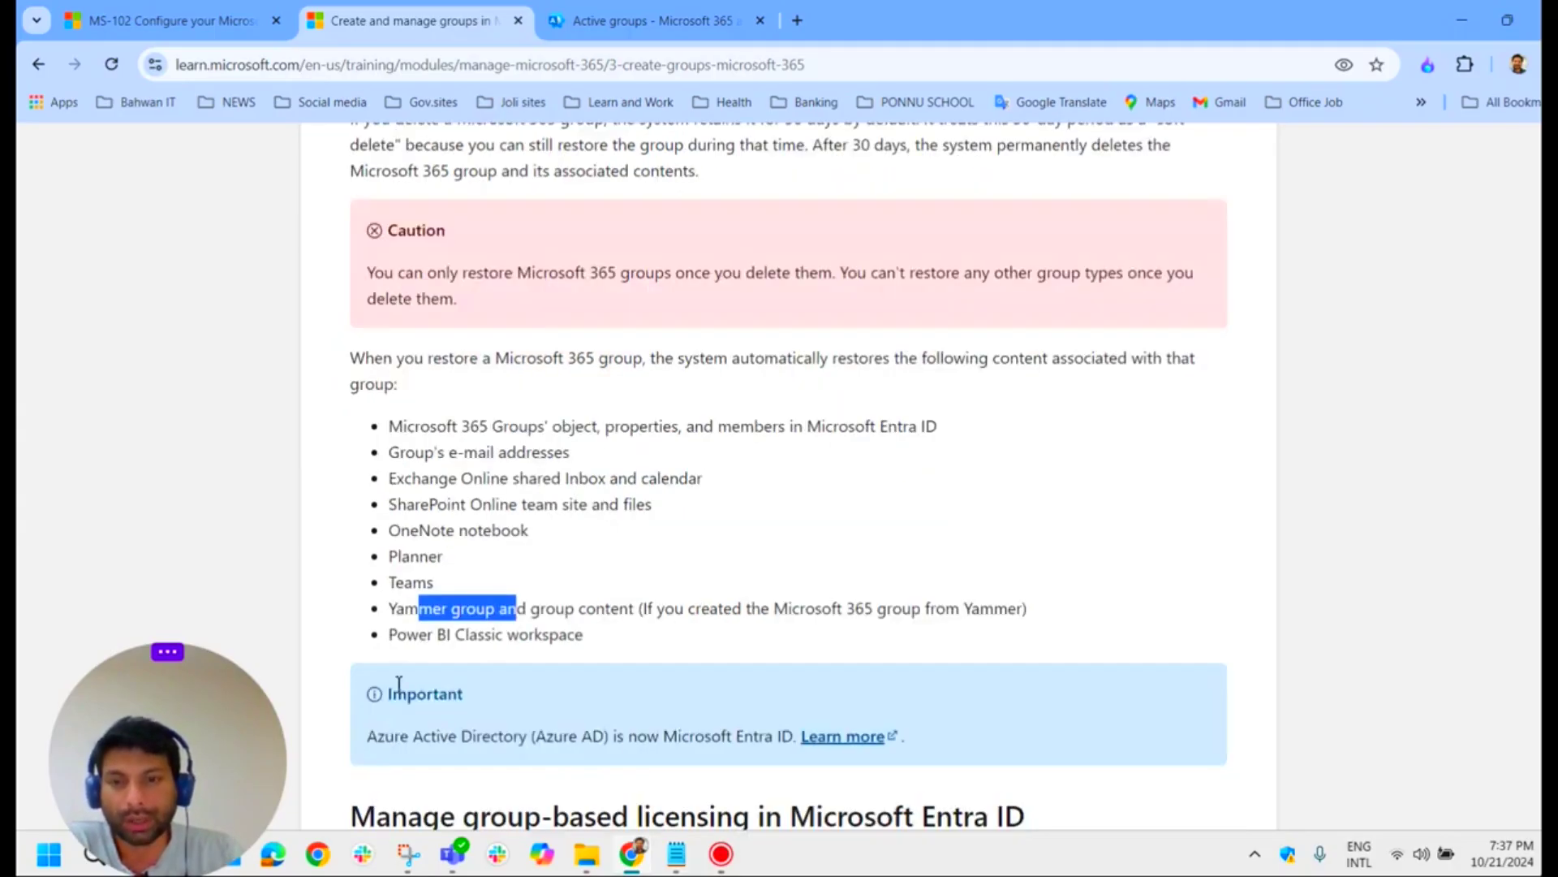
{"action": "left_click_drag", "start_coordinate": [585, 637], "coordinate": [337, 383]}
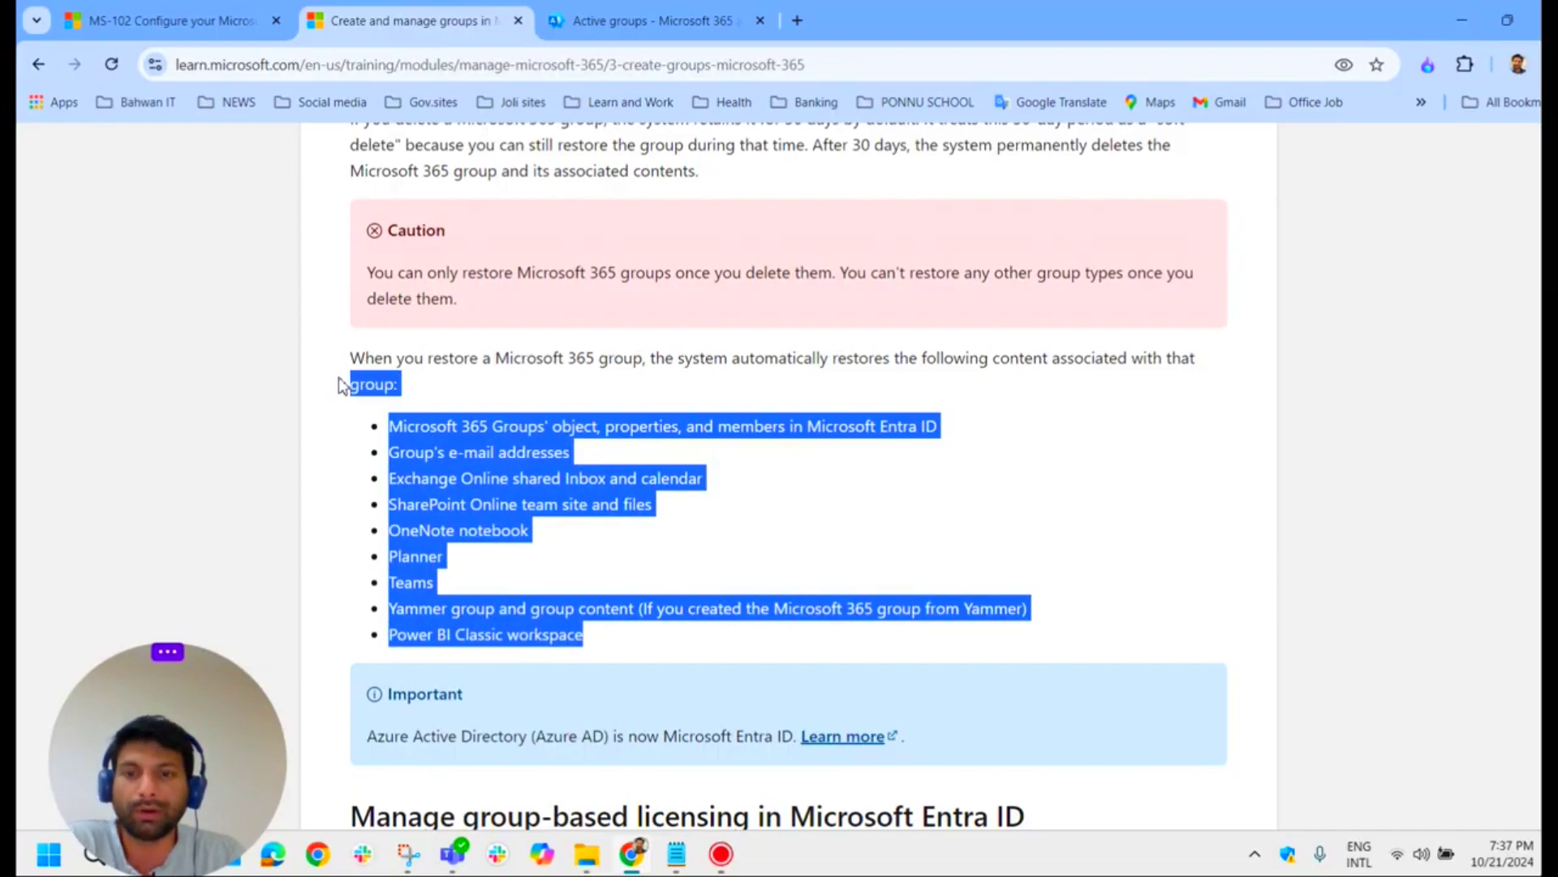
{"action": "left_click", "coordinate": [650, 15]}
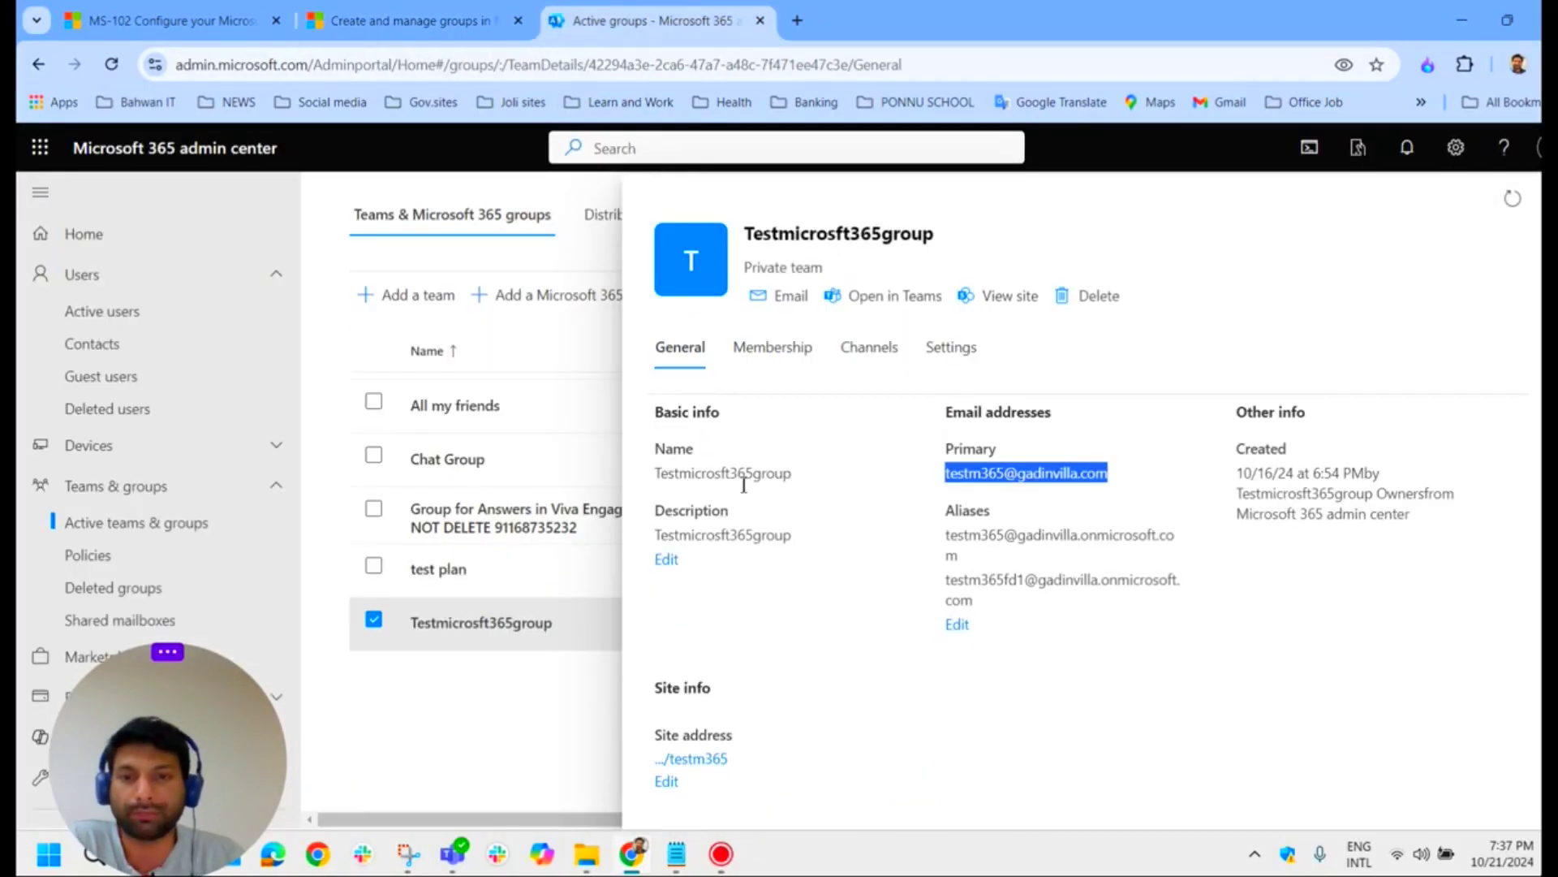
{"action": "left_click", "coordinate": [1550, 198]}
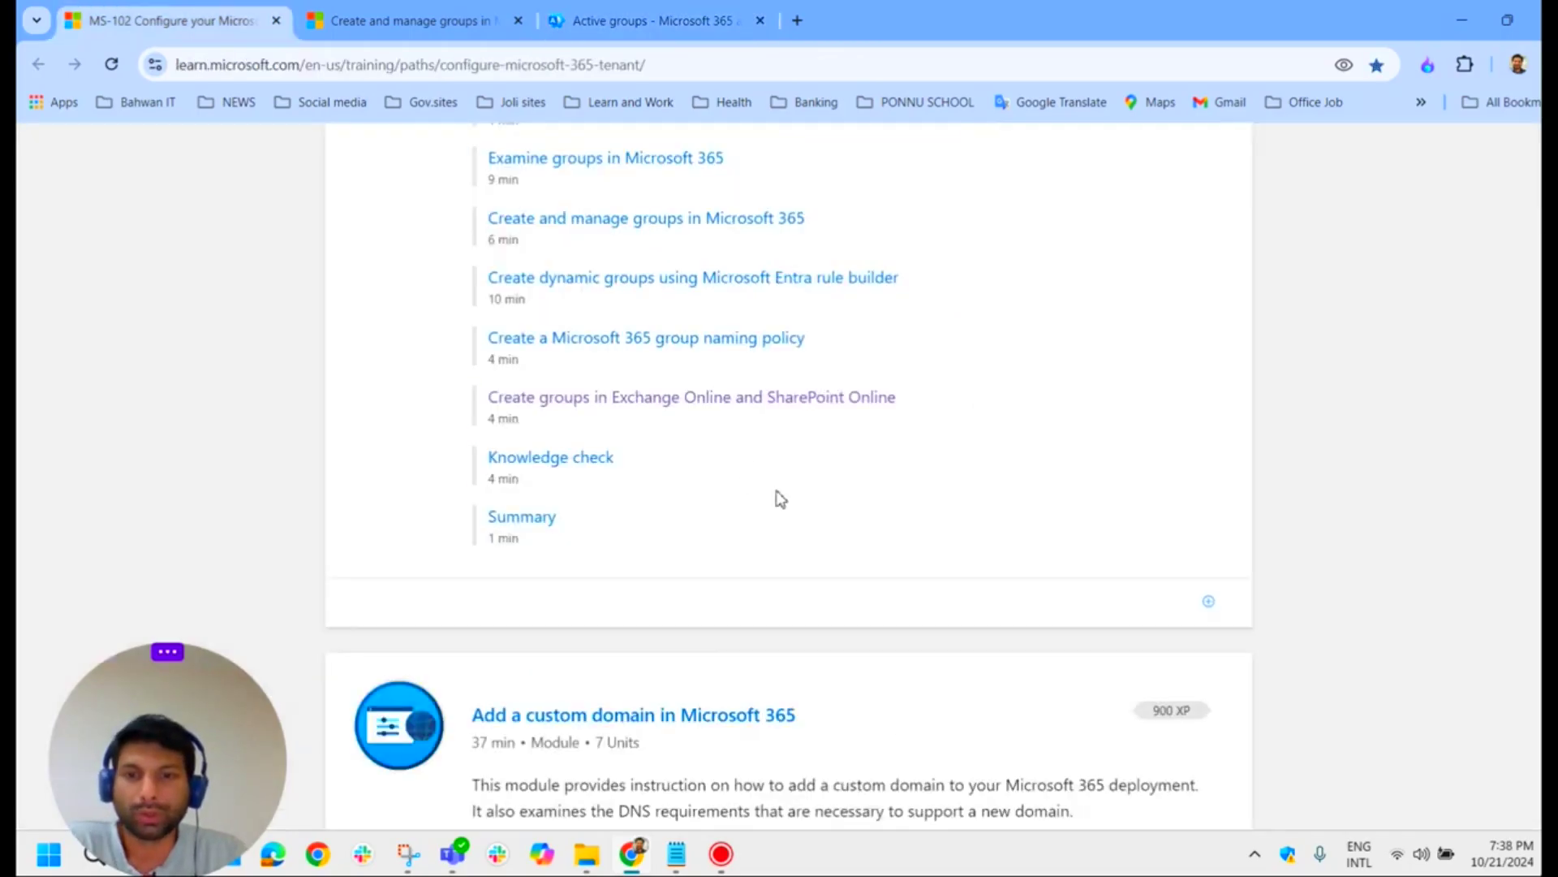
Step: Switch back to the admin center's Domains page listing five domains
{"action": "scroll", "coordinate": [584, 431], "scroll_direction": "up", "scroll_amount": 5}
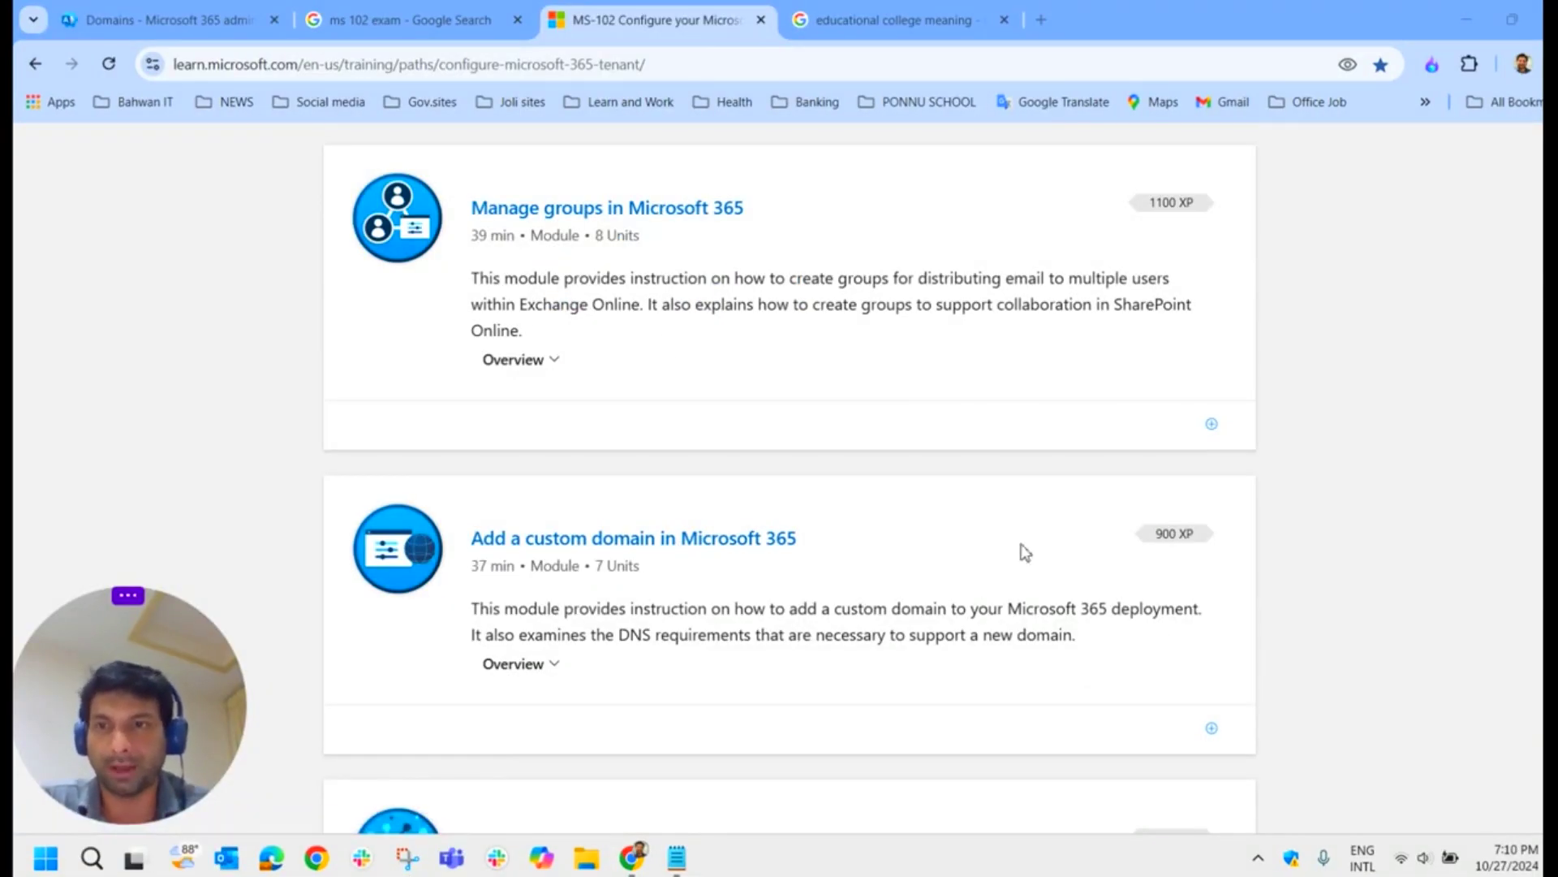
{"action": "left_click", "coordinate": [203, 32]}
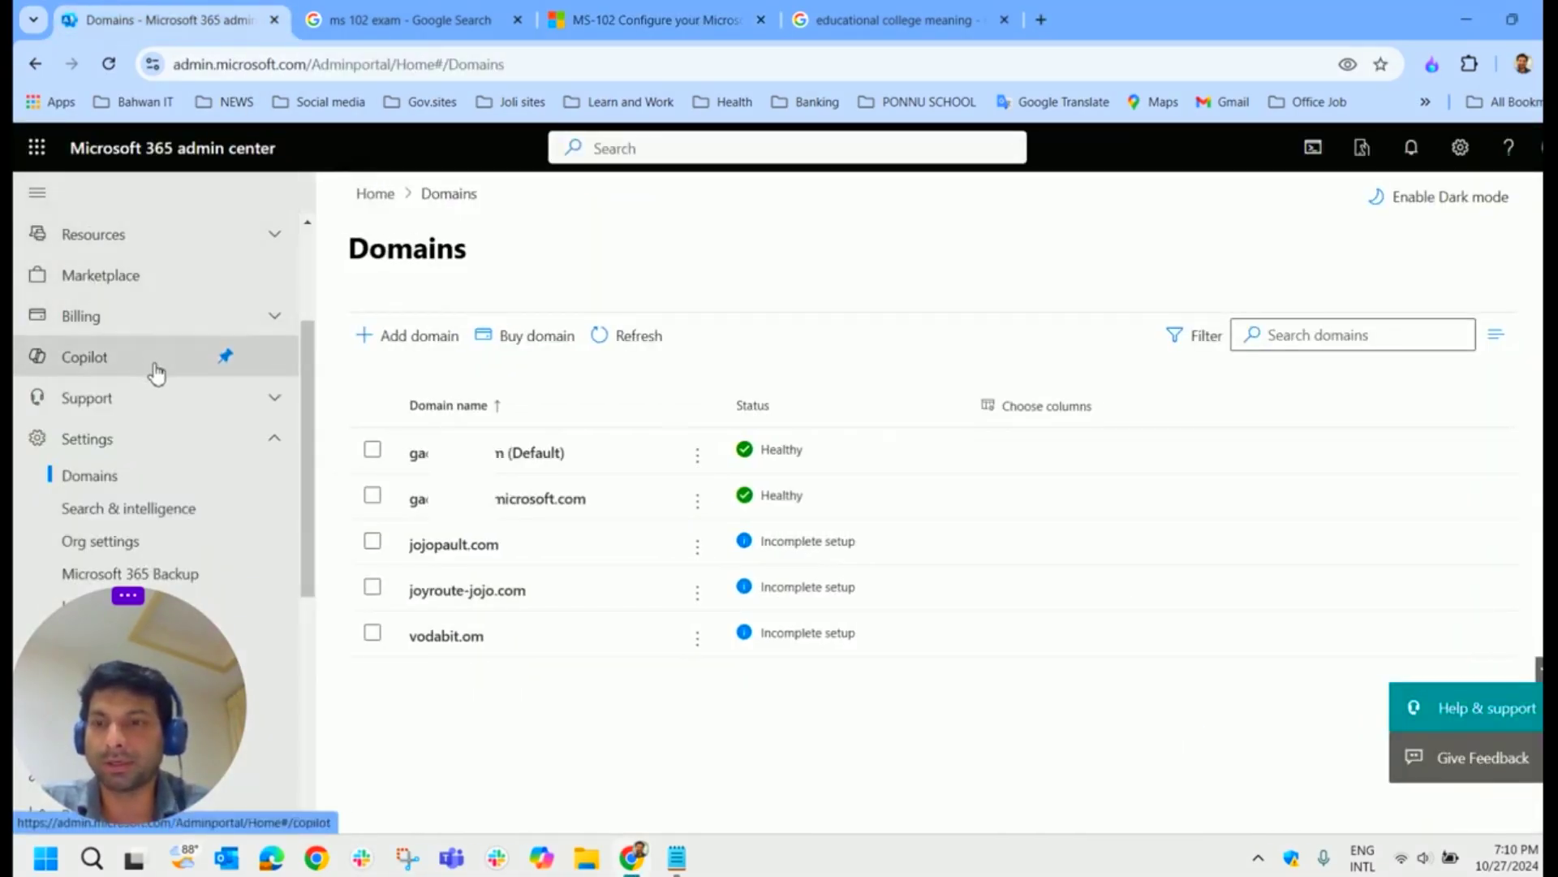
Step: Bring up the Notepad list of example domains, pointing out adatum.com first
{"action": "scroll", "coordinate": [157, 244], "scroll_direction": "up", "scroll_amount": 3}
{"action": "scroll", "coordinate": [143, 446], "scroll_direction": "down", "scroll_amount": 3}
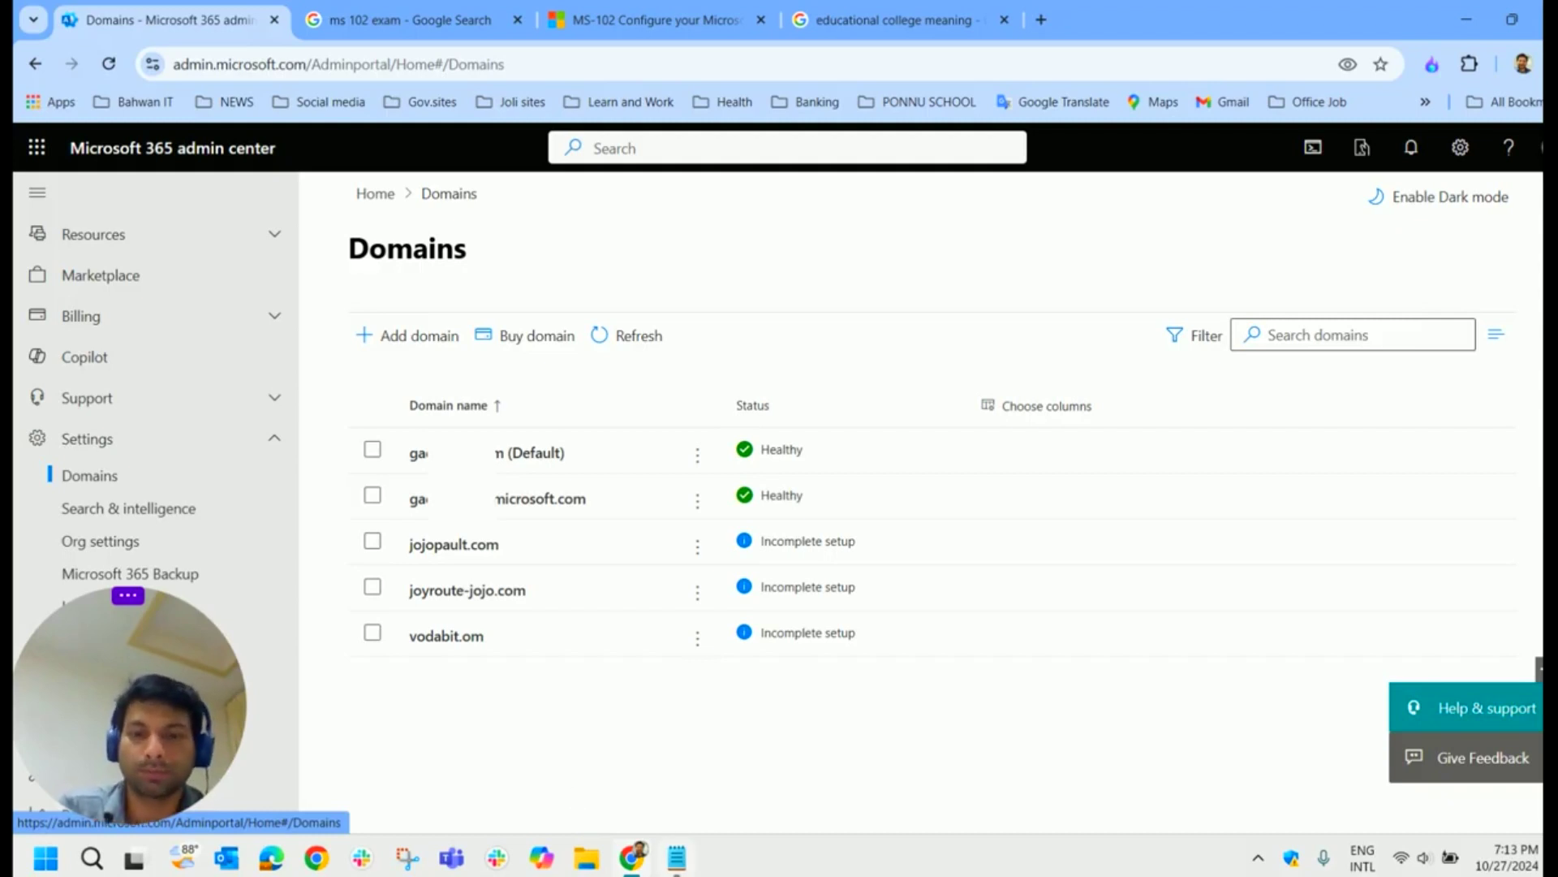
{"action": "left_click", "coordinate": [677, 858]}
{"action": "left_click_drag", "start_coordinate": [322, 500], "coordinate": [204, 499]}
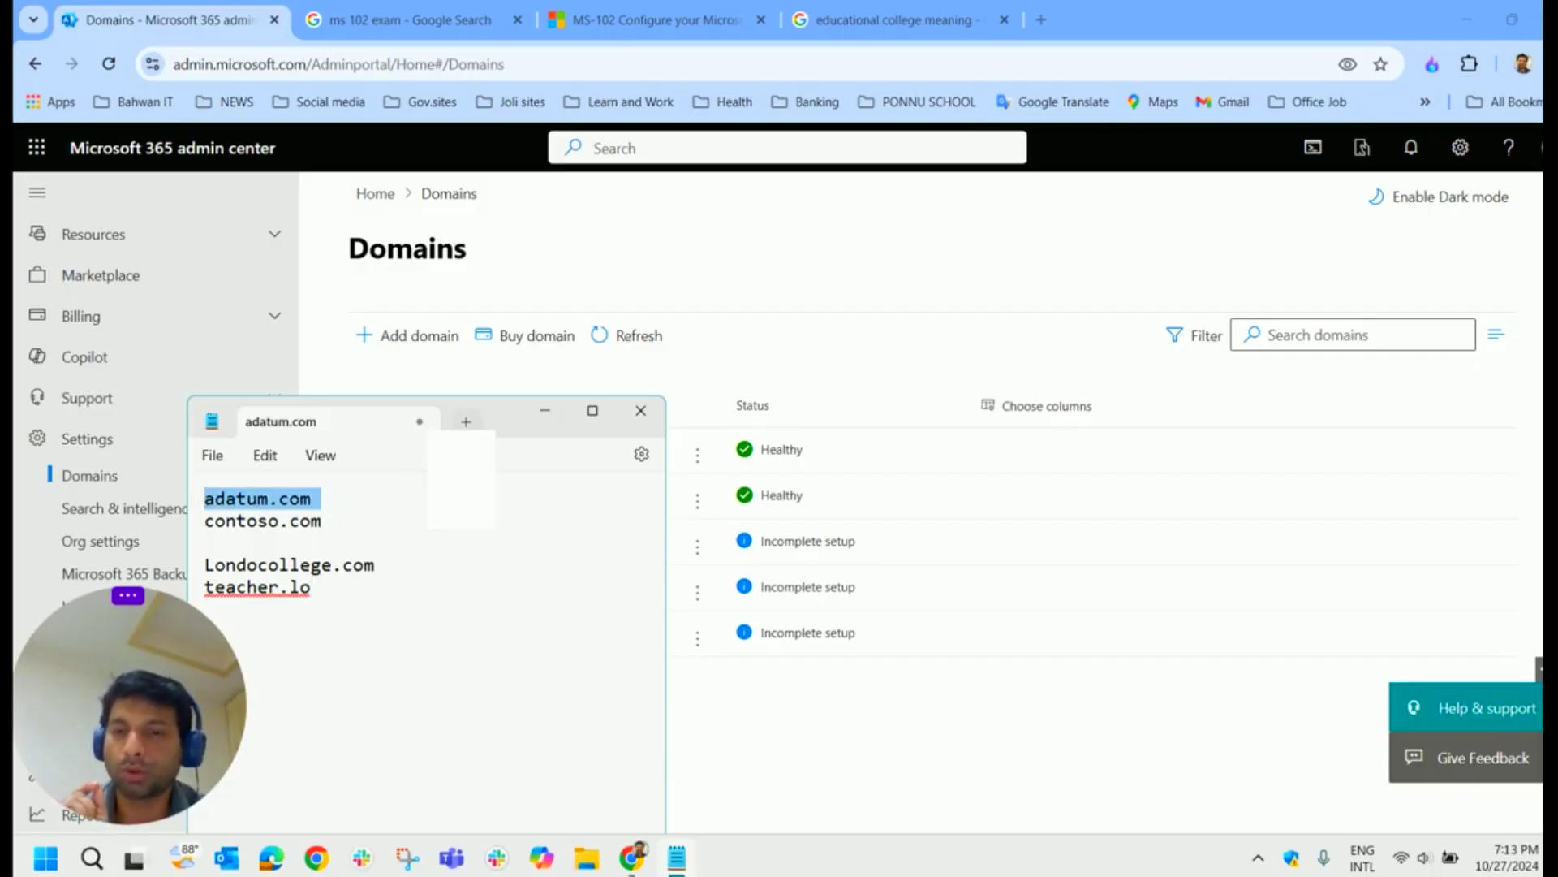
Step: Move the Notepad window up and right, pointing out contoso.com and Londocollege.com
{"action": "left_click_drag", "start_coordinate": [498, 432], "coordinate": [631, 363]}
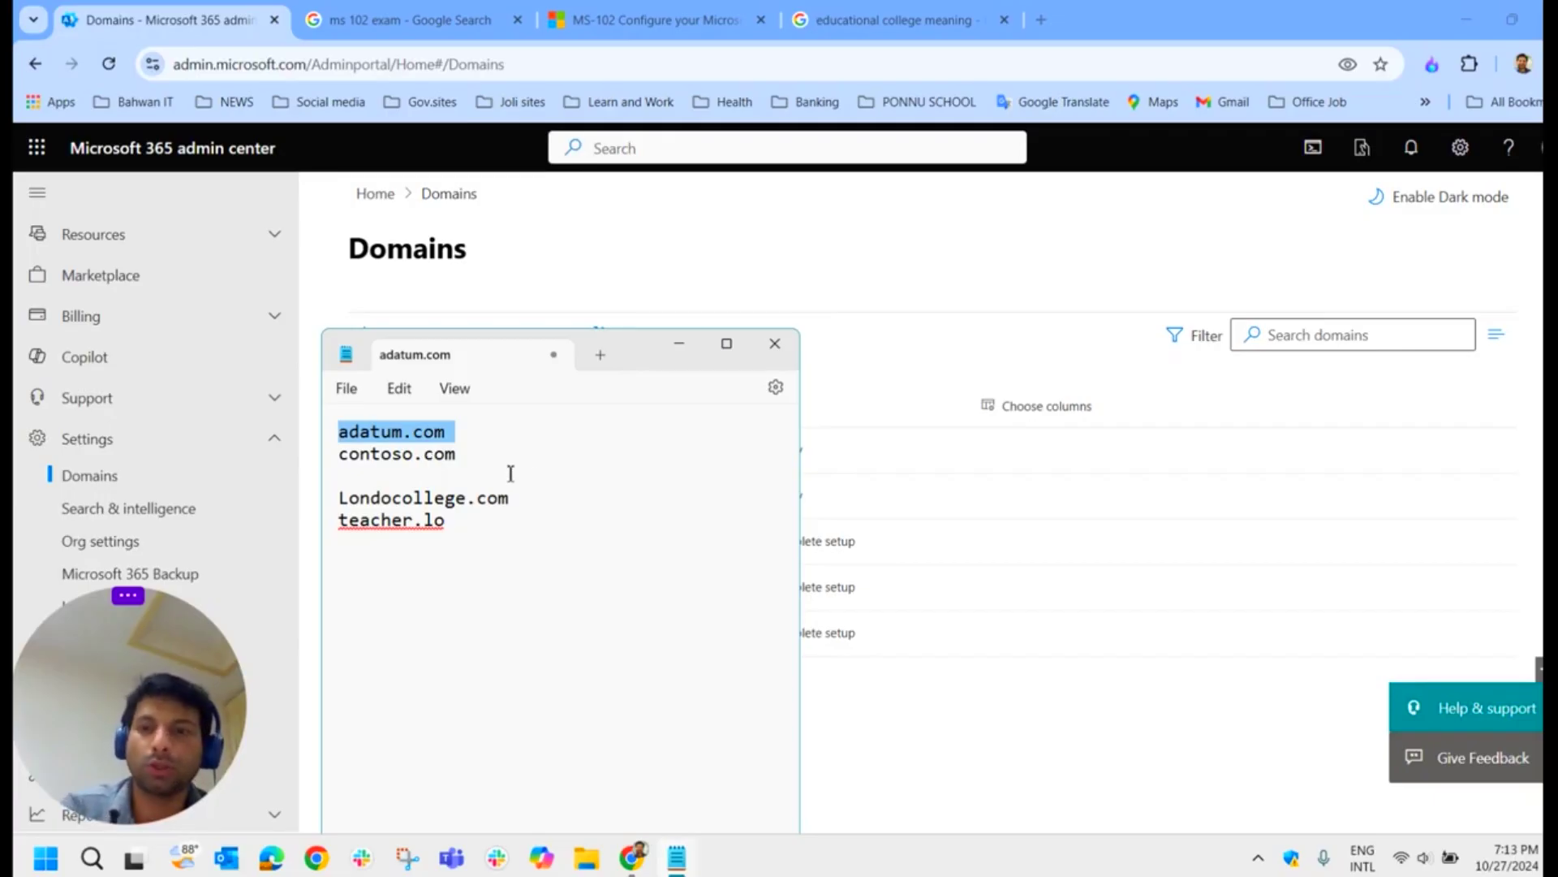
{"action": "left_click_drag", "start_coordinate": [477, 459], "coordinate": [344, 471]}
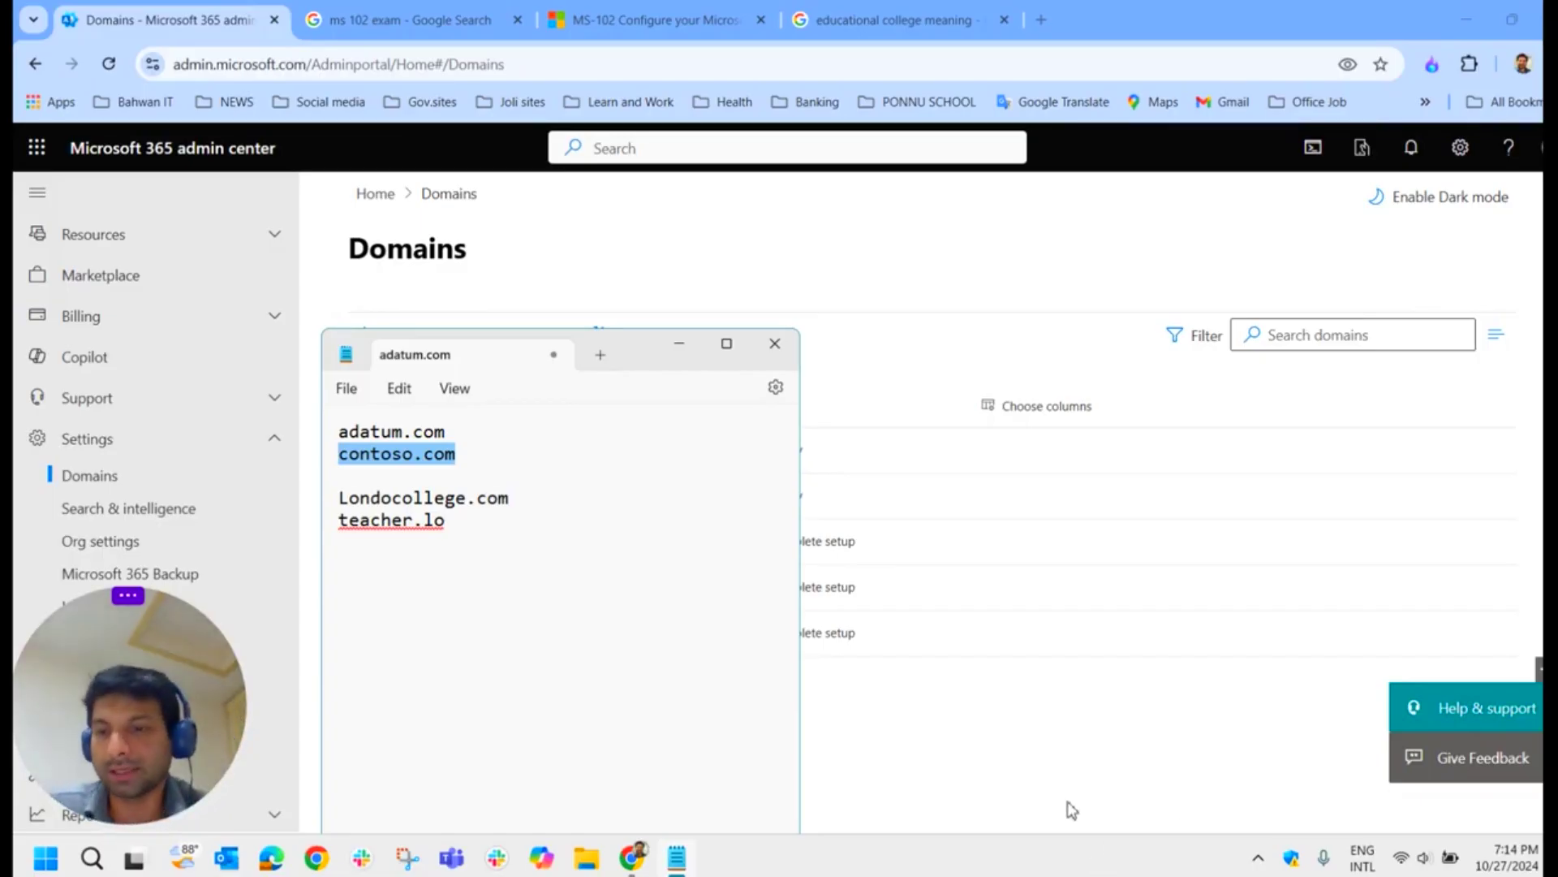
{"action": "left_click_drag", "start_coordinate": [519, 499], "coordinate": [344, 498]}
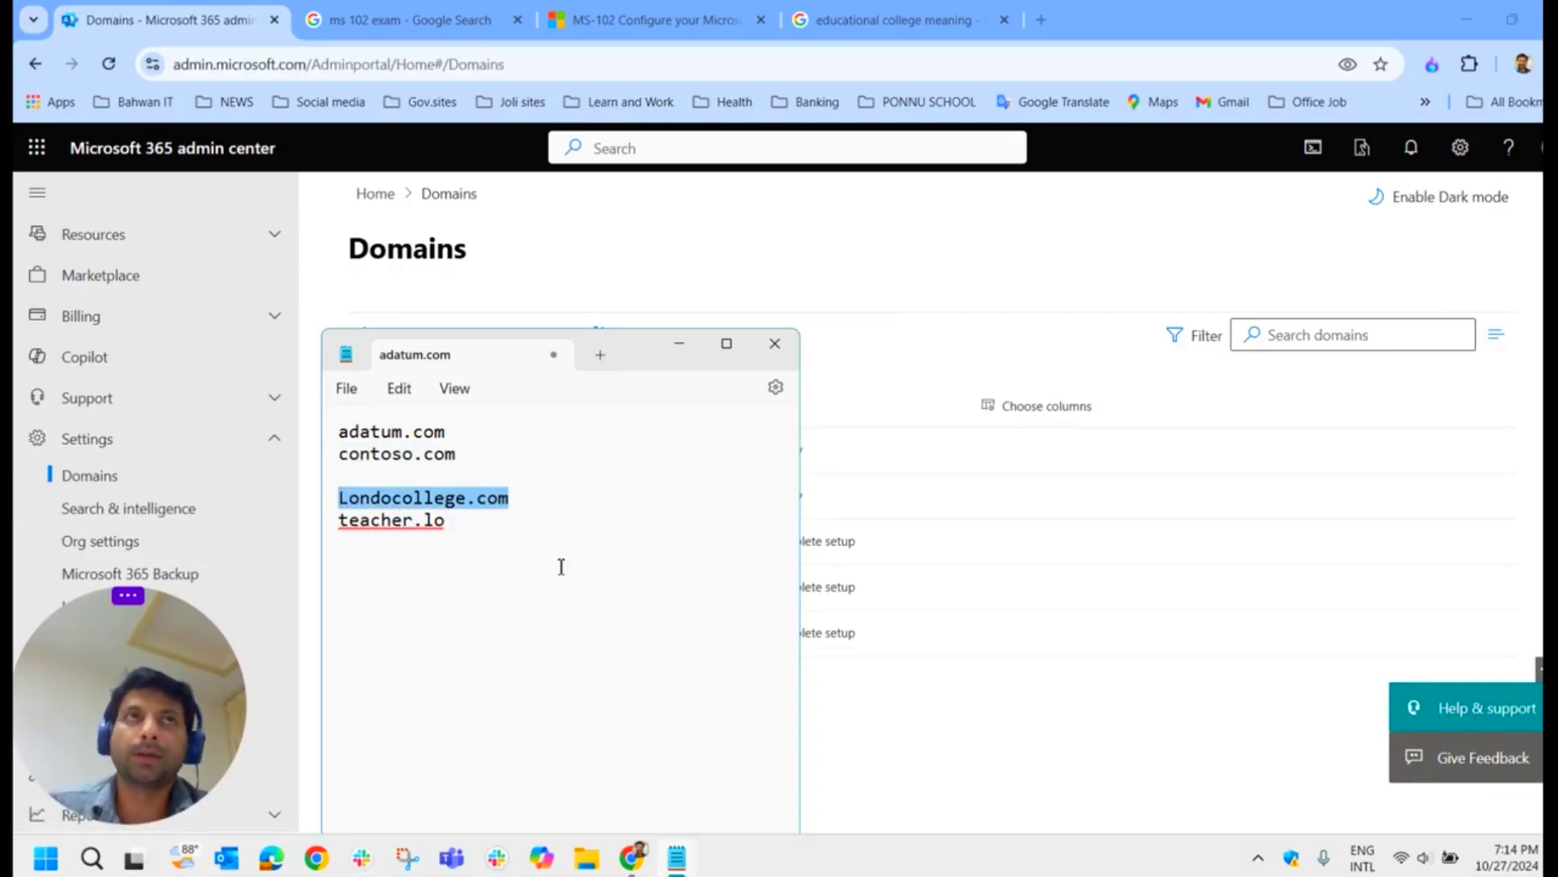
{"action": "left_click_drag", "start_coordinate": [508, 508], "coordinate": [336, 491]}
{"action": "left_click", "coordinate": [477, 526]}
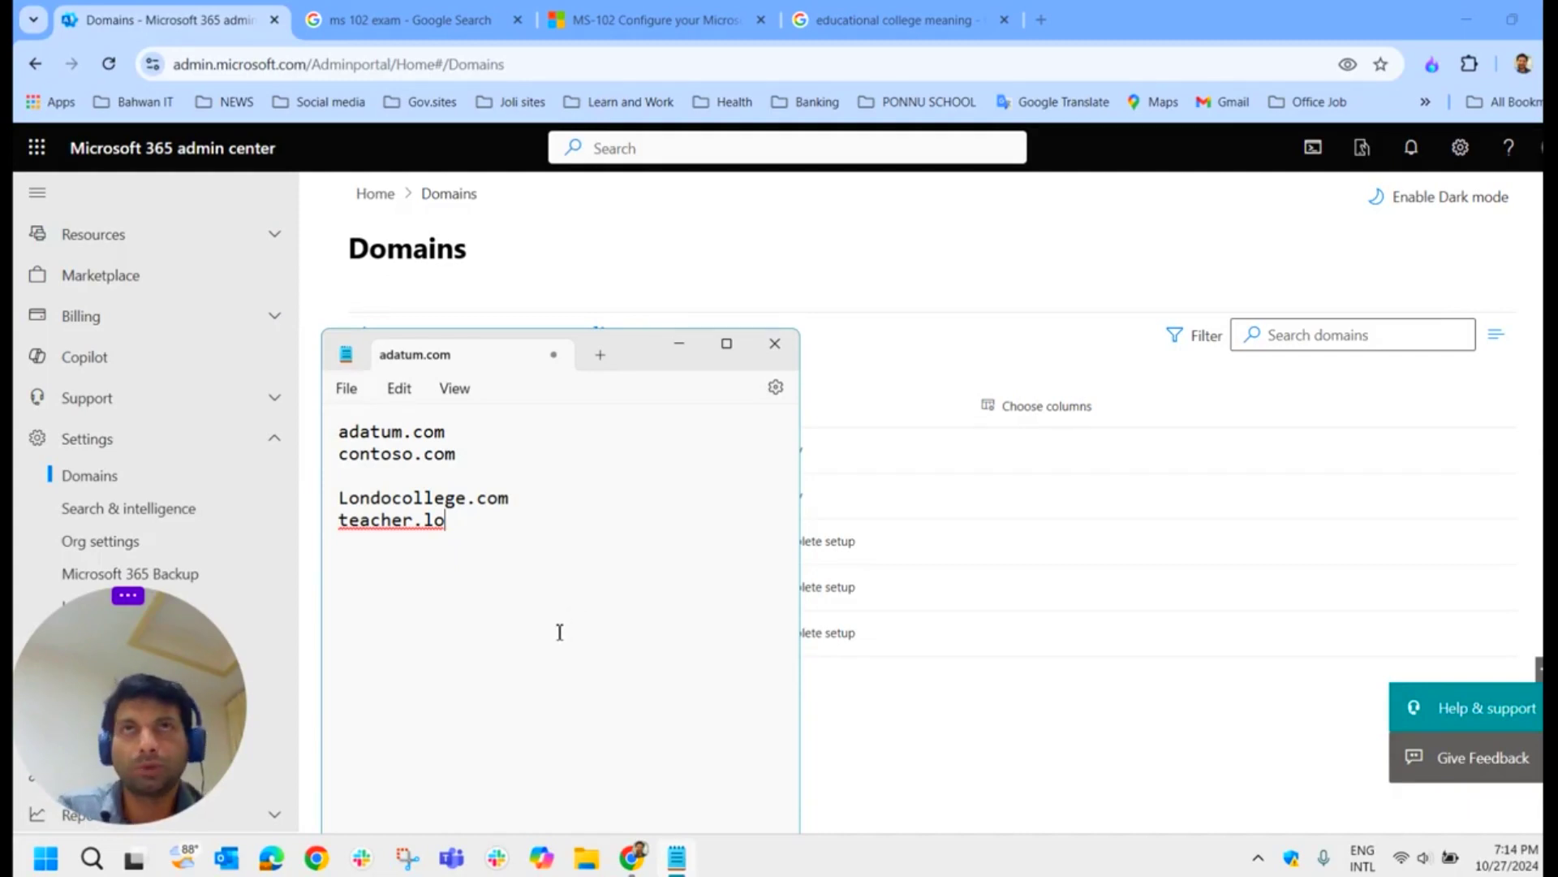
Step: Finish the teacher line so it reads teacher.londoncollege.com
{"action": "left_click_drag", "start_coordinate": [514, 499], "coordinate": [335, 500]}
{"action": "left_click", "coordinate": [485, 536]}
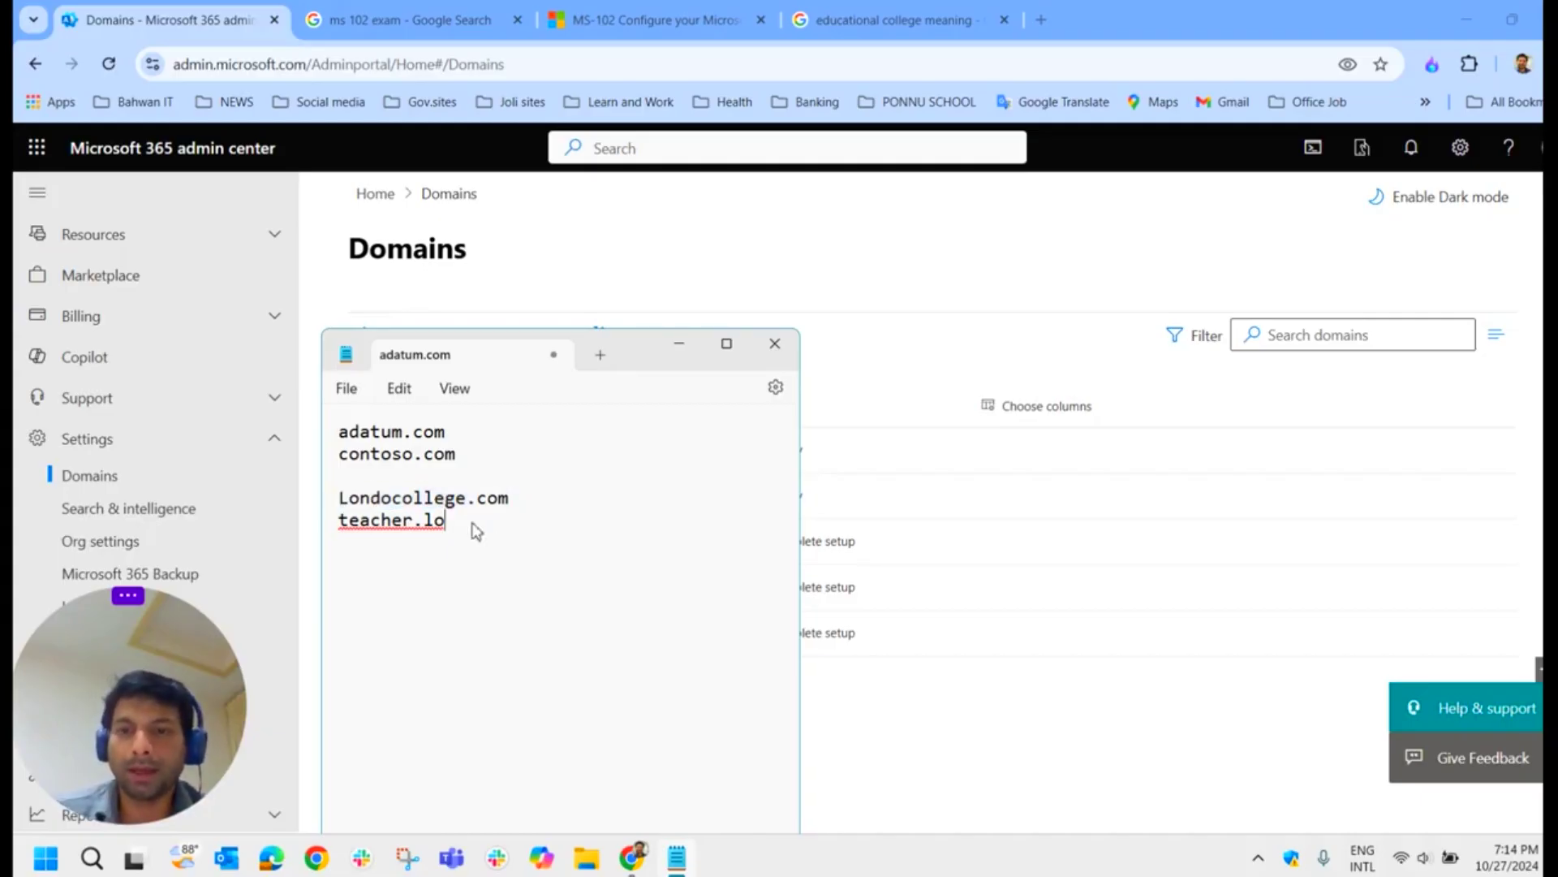
{"action": "type", "text": "ndo"}
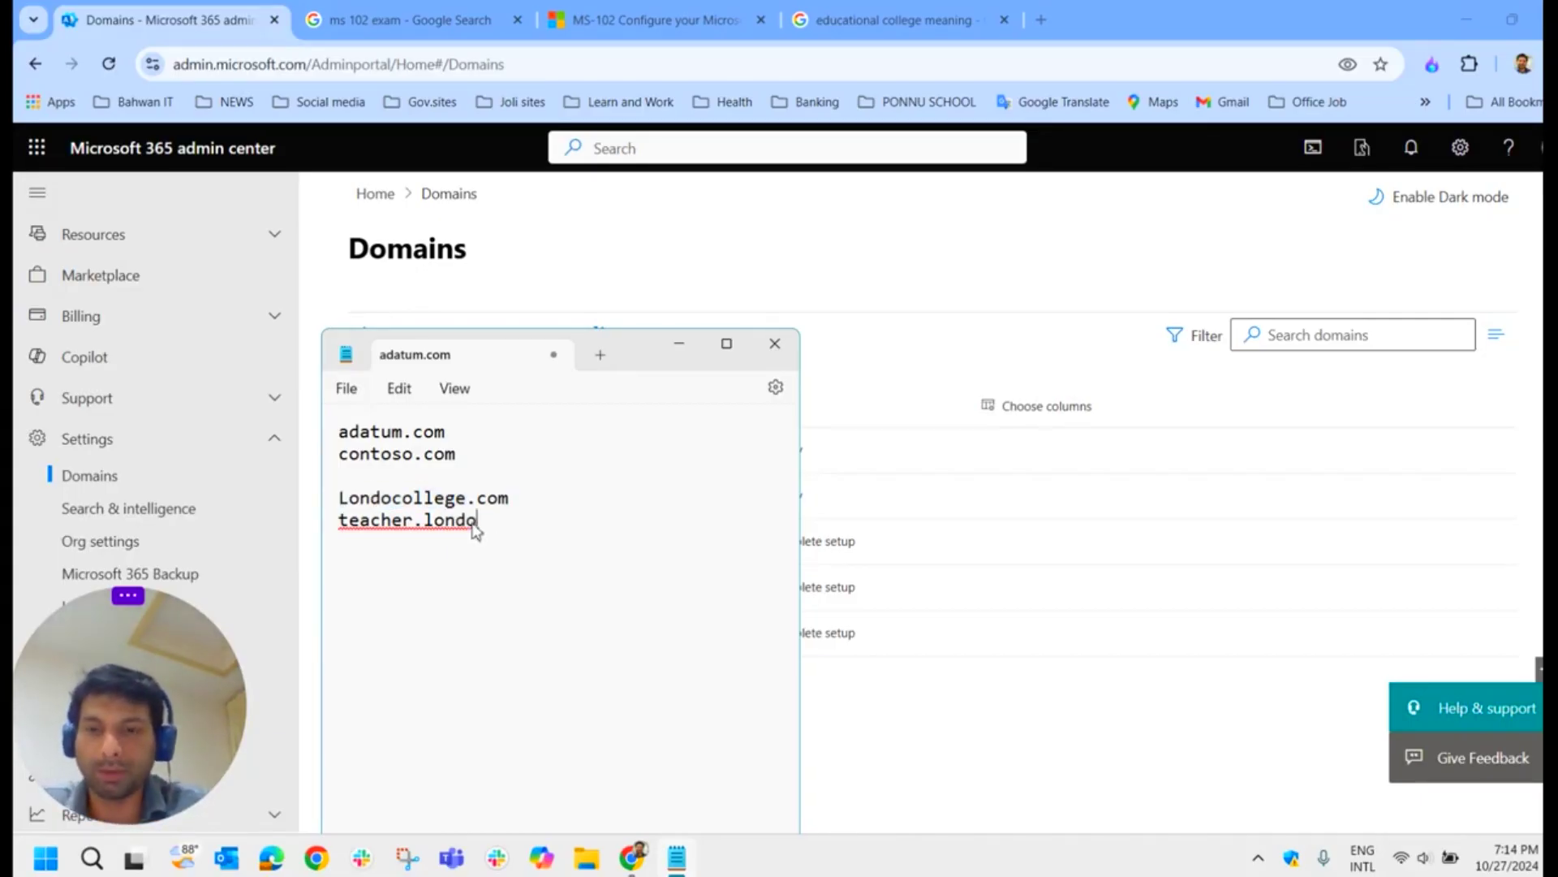
{"action": "type", "text": "ncollage"}
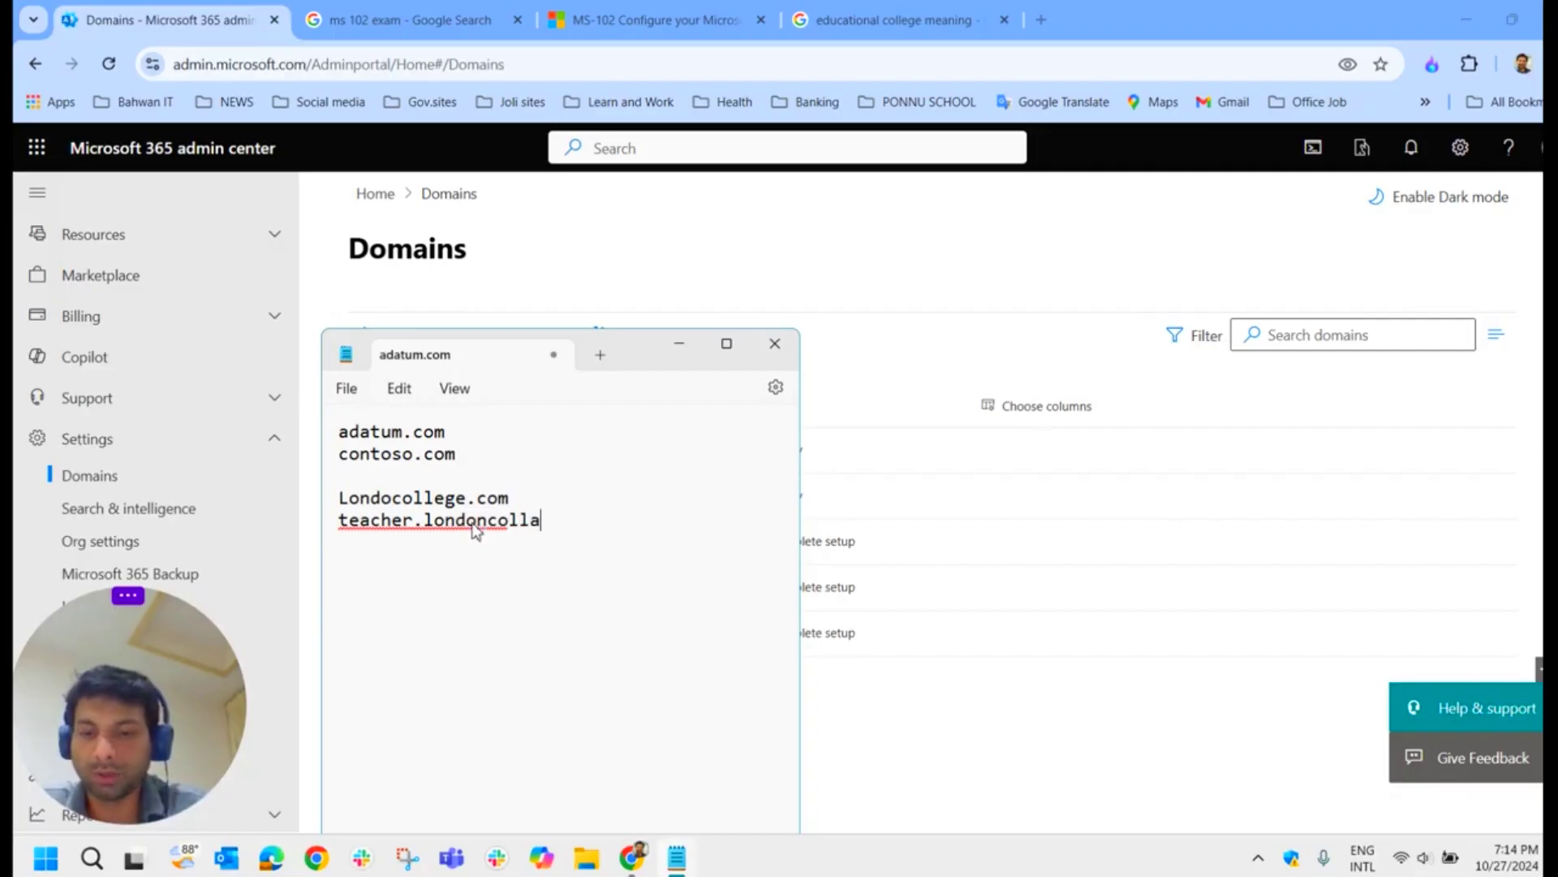
{"action": "key", "text": "BackSpace"}
{"action": "key", "text": "BackSpace"}
{"action": "key", "text": "BackSpace"}
{"action": "type", "text": "ege.com"}
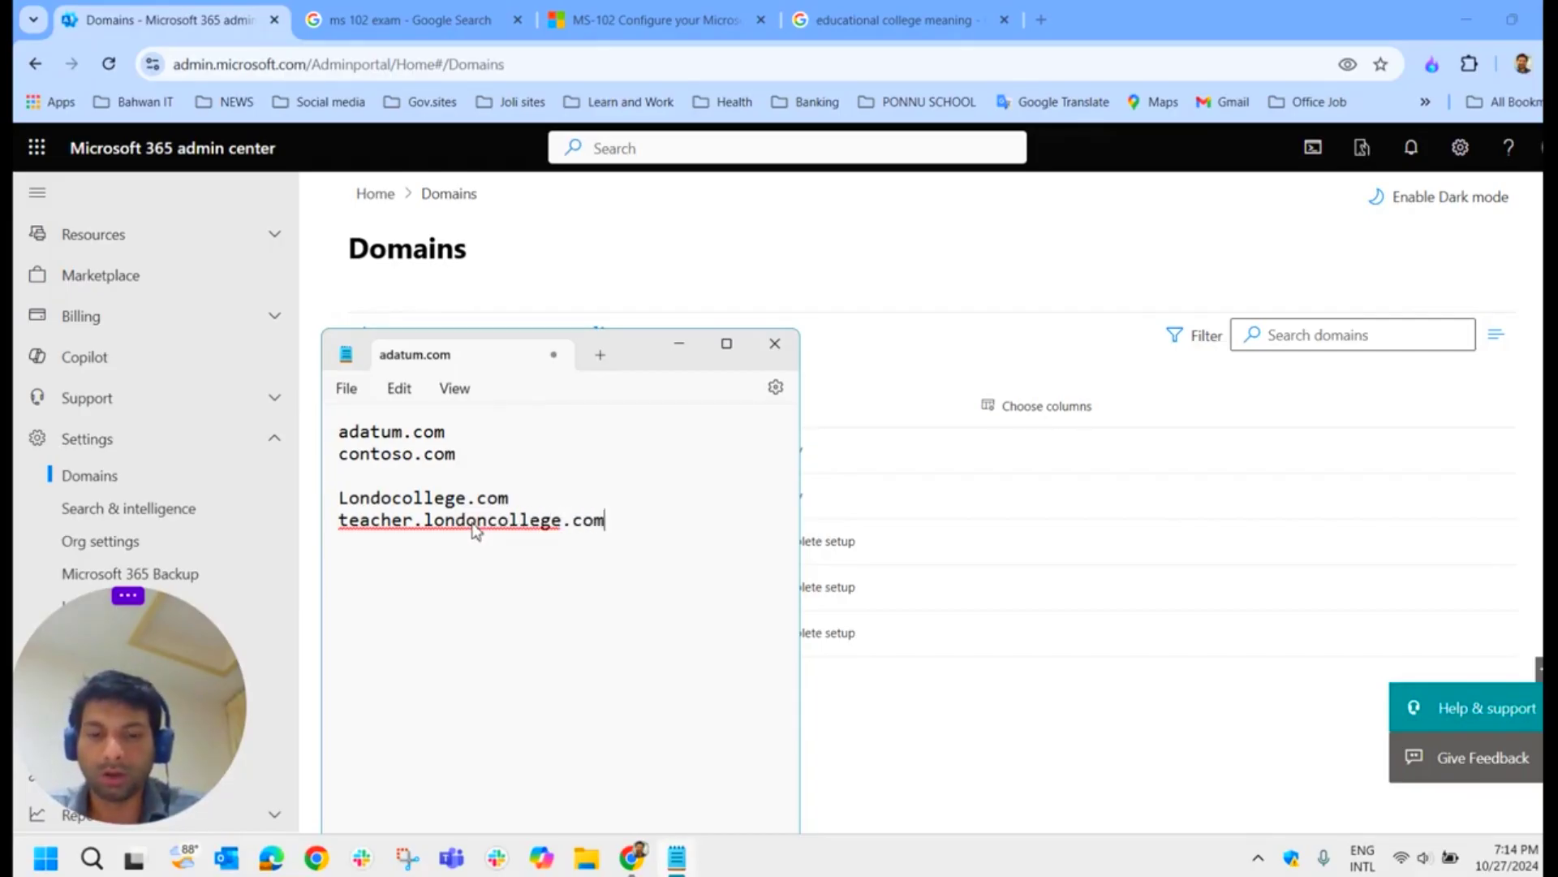
Step: Add a new line reading students.london.college.com below it
{"action": "key", "text": "Return"}
{"action": "type", "text": "st"}
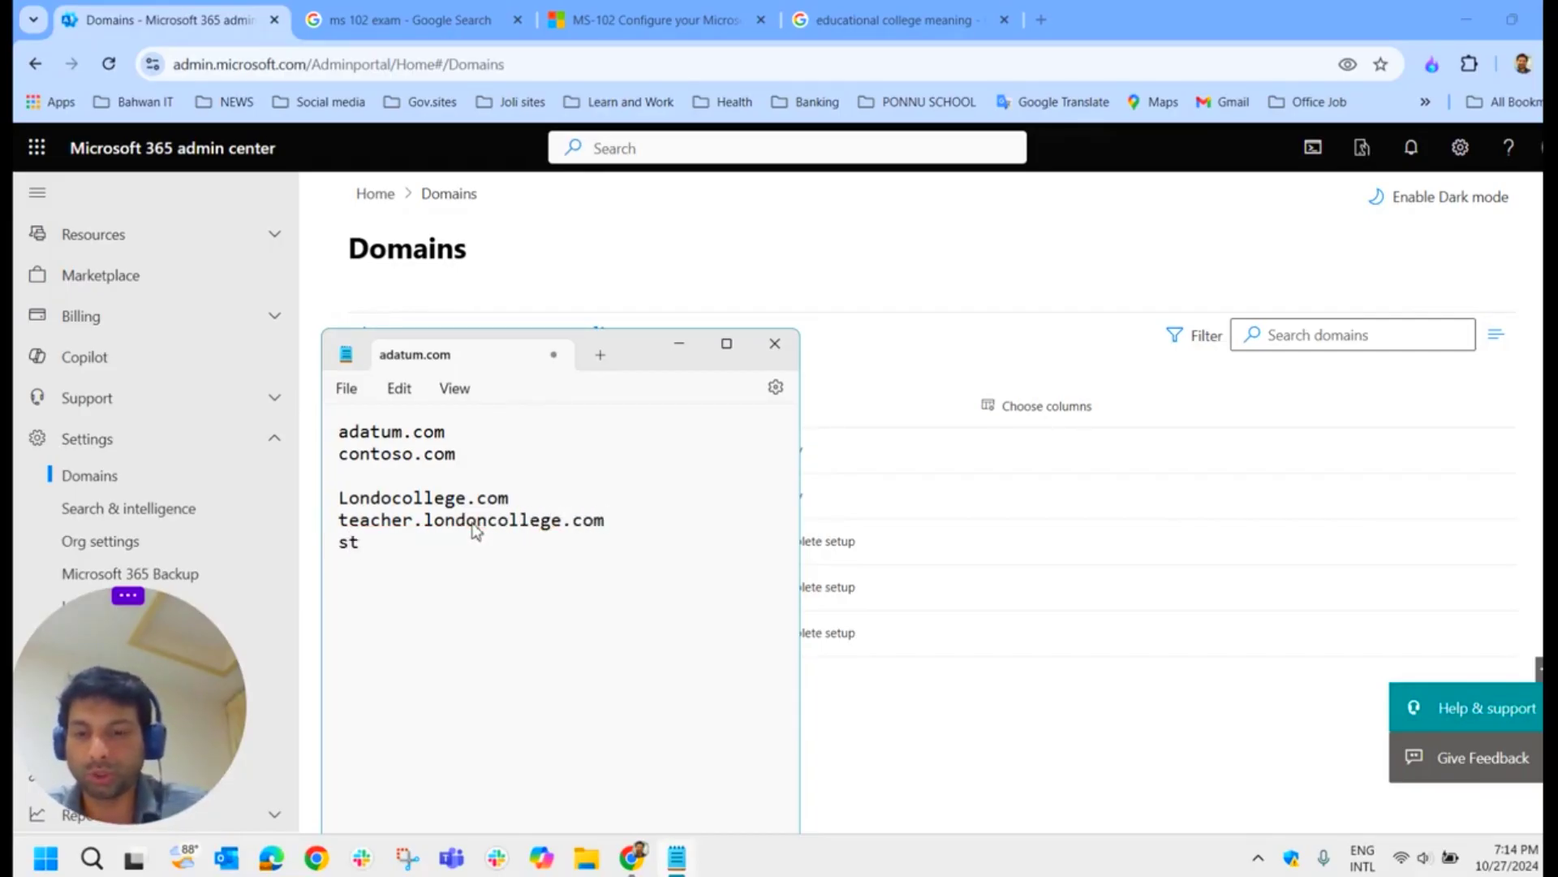
{"action": "type", "text": "udents"}
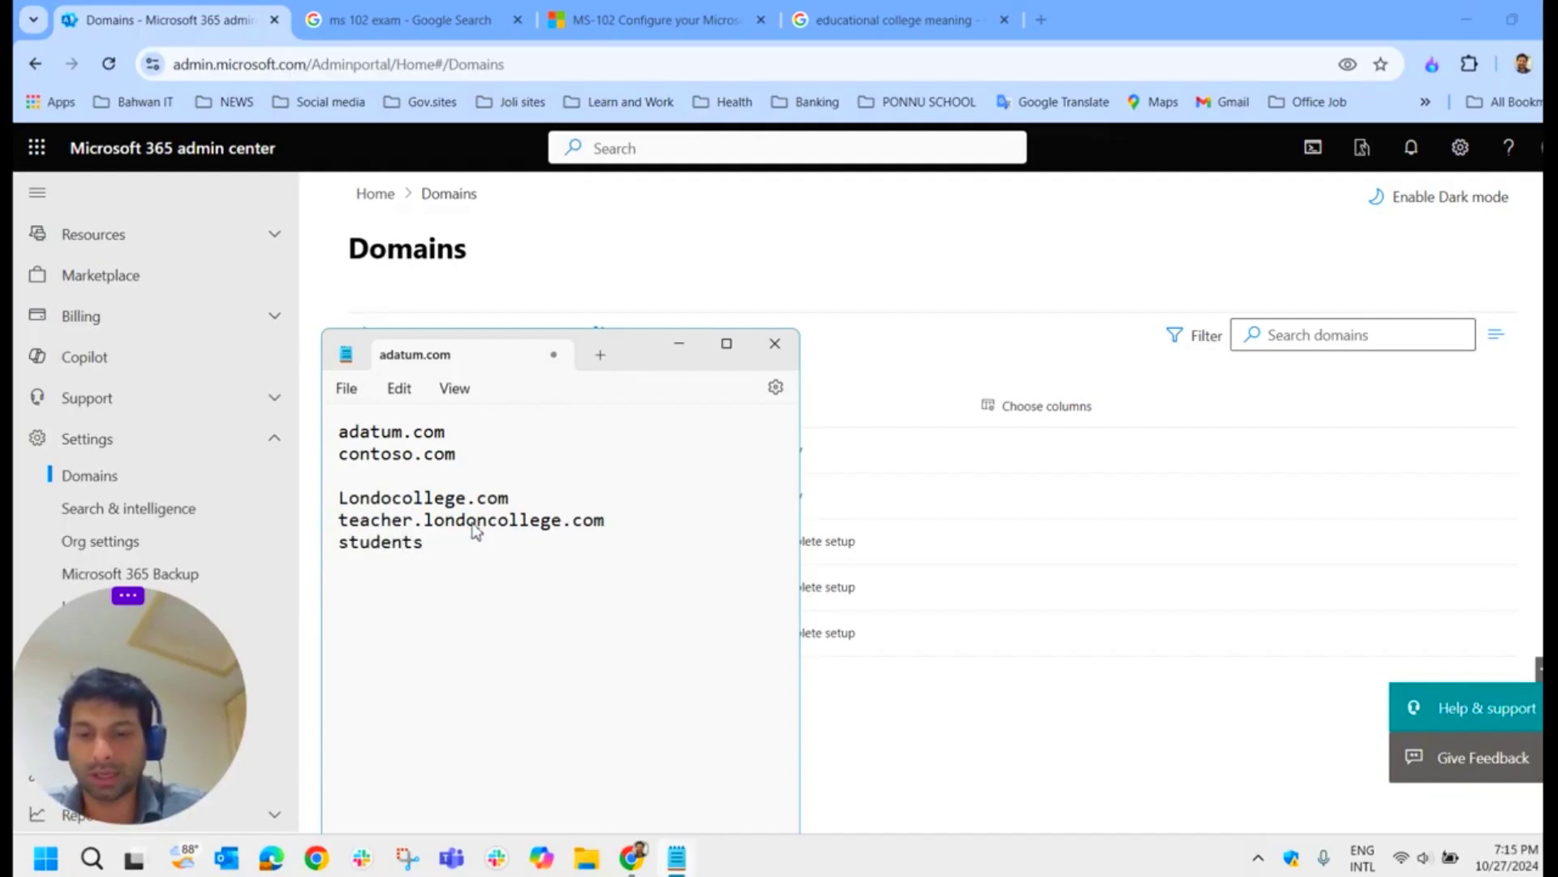
{"action": "type", "text": ".loan"}
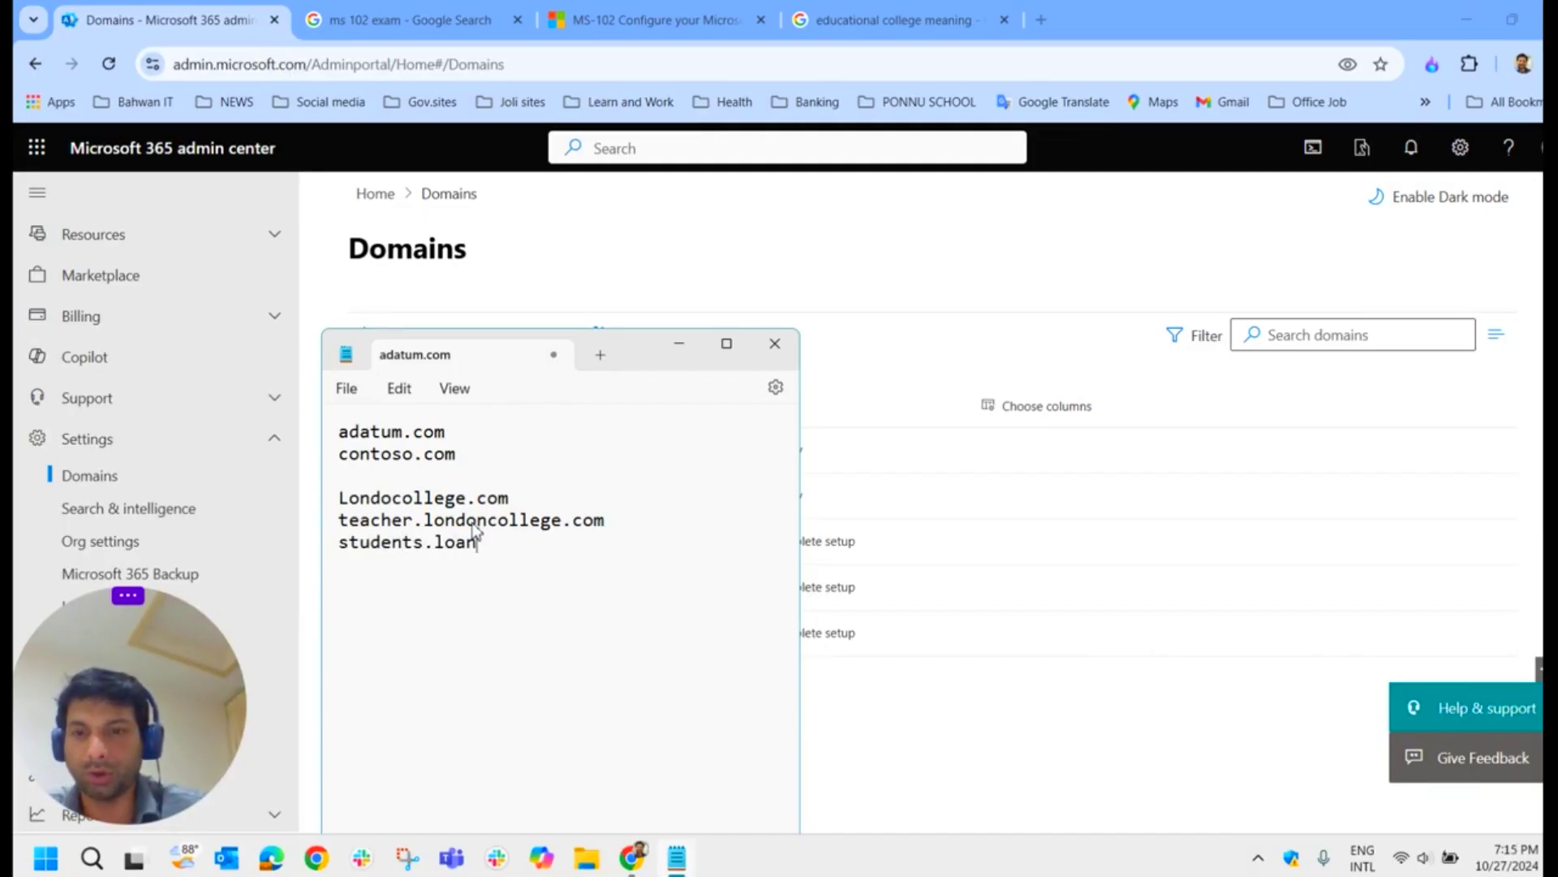
{"action": "key", "text": "BackSpace"}
{"action": "key", "text": "BackSpace"}
{"action": "type", "text": "ndon.college.com"}
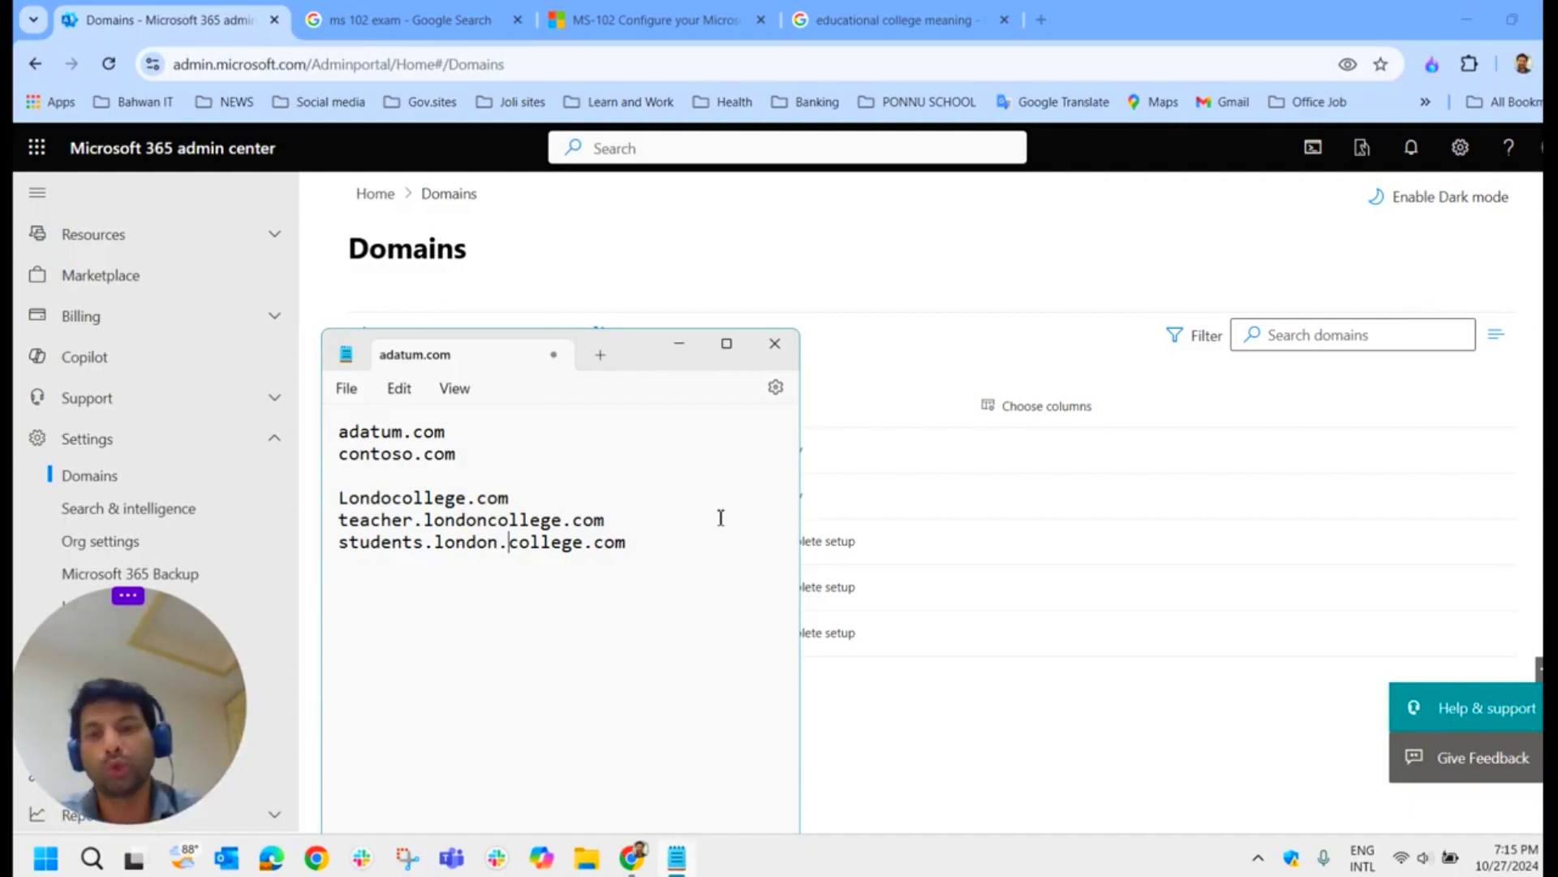
{"action": "left_click_drag", "start_coordinate": [513, 498], "coordinate": [338, 501]}
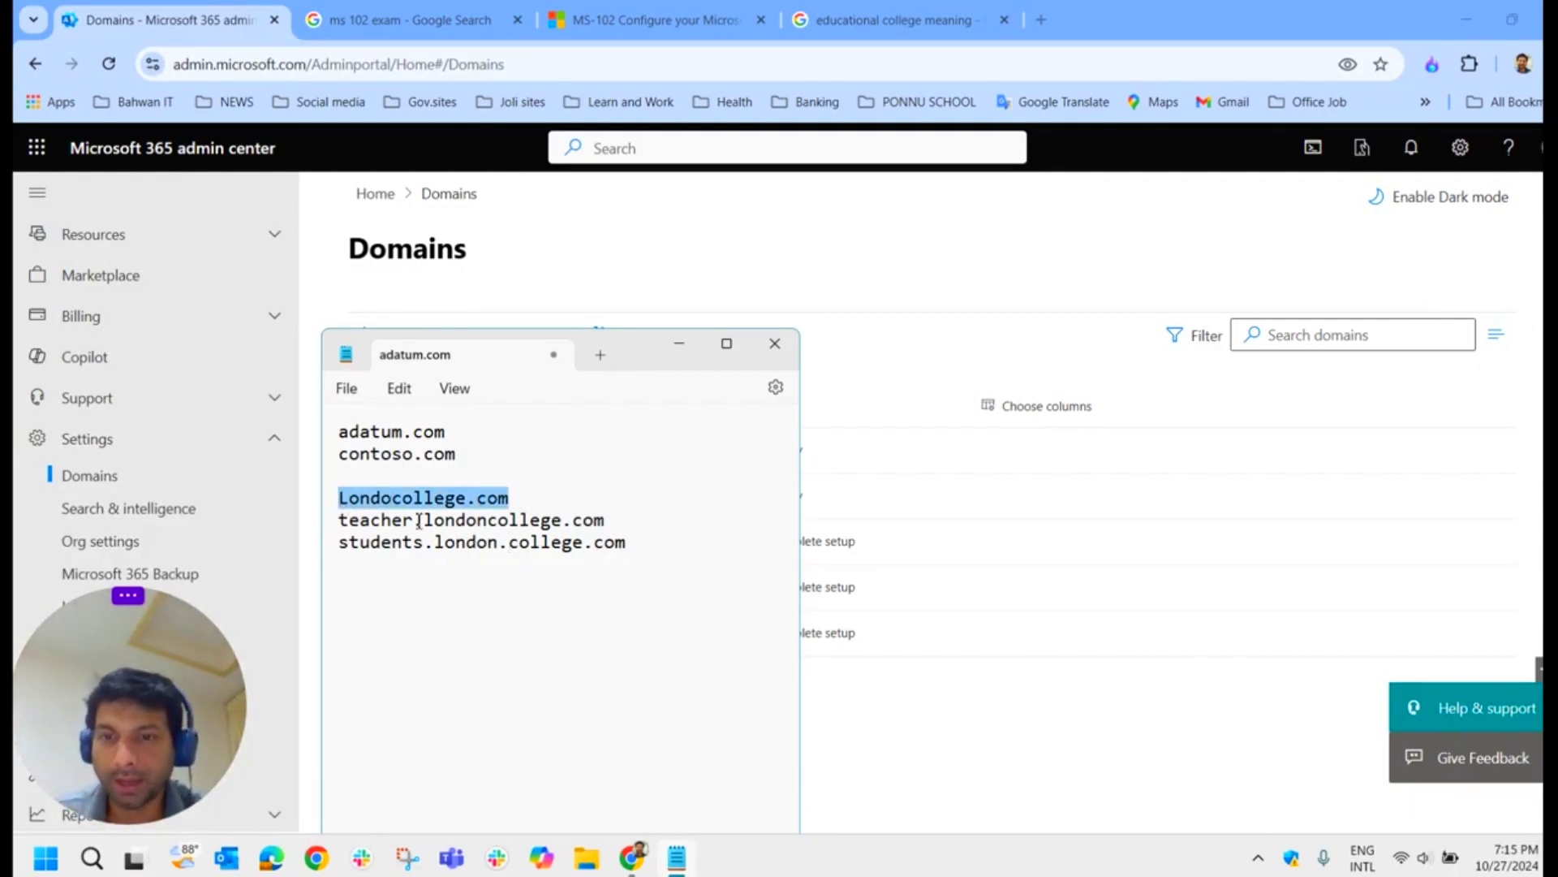
Step: Point out the Londocollege.com root, teacher and students subdomain lines, then minimize Notepad
{"action": "left_click_drag", "start_coordinate": [425, 523], "coordinate": [342, 528]}
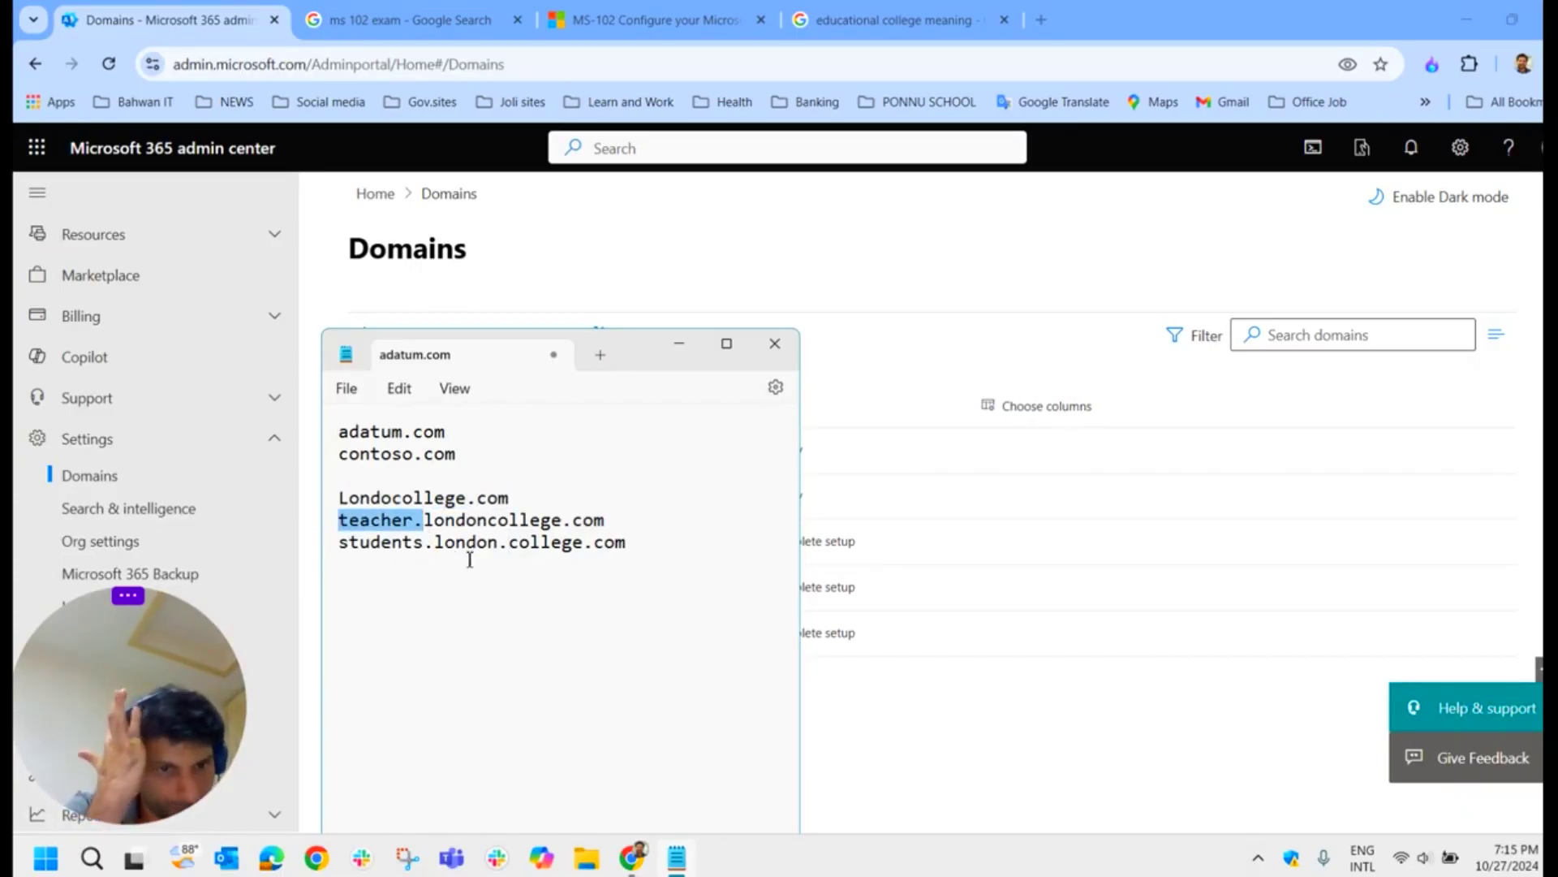
{"action": "left_click", "coordinate": [681, 344]}
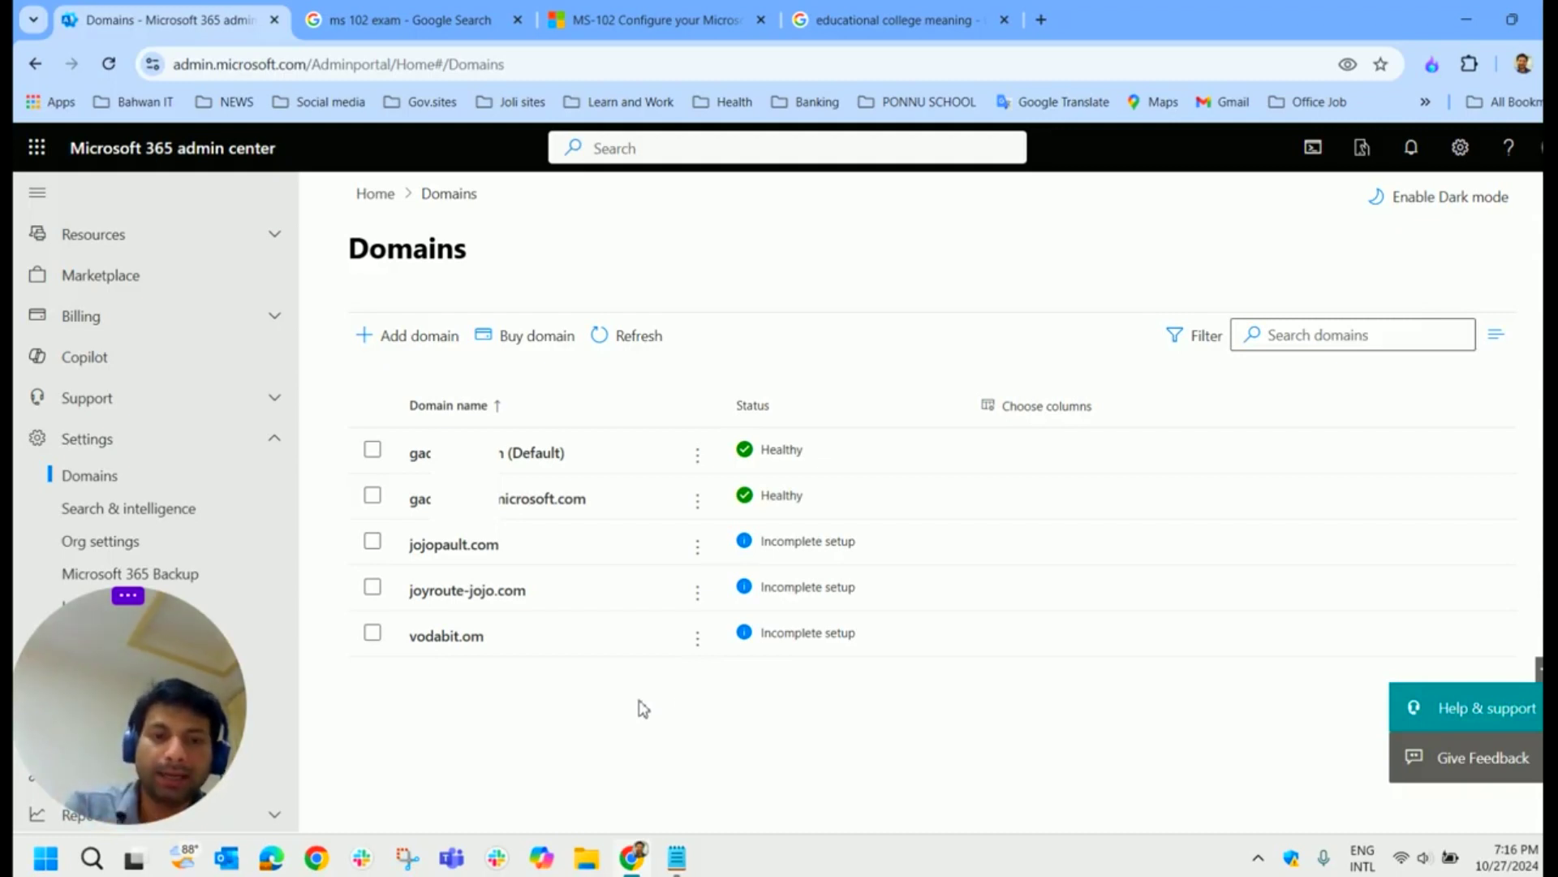
{"action": "left_click", "coordinate": [677, 858]}
{"action": "left_click", "coordinate": [532, 543]}
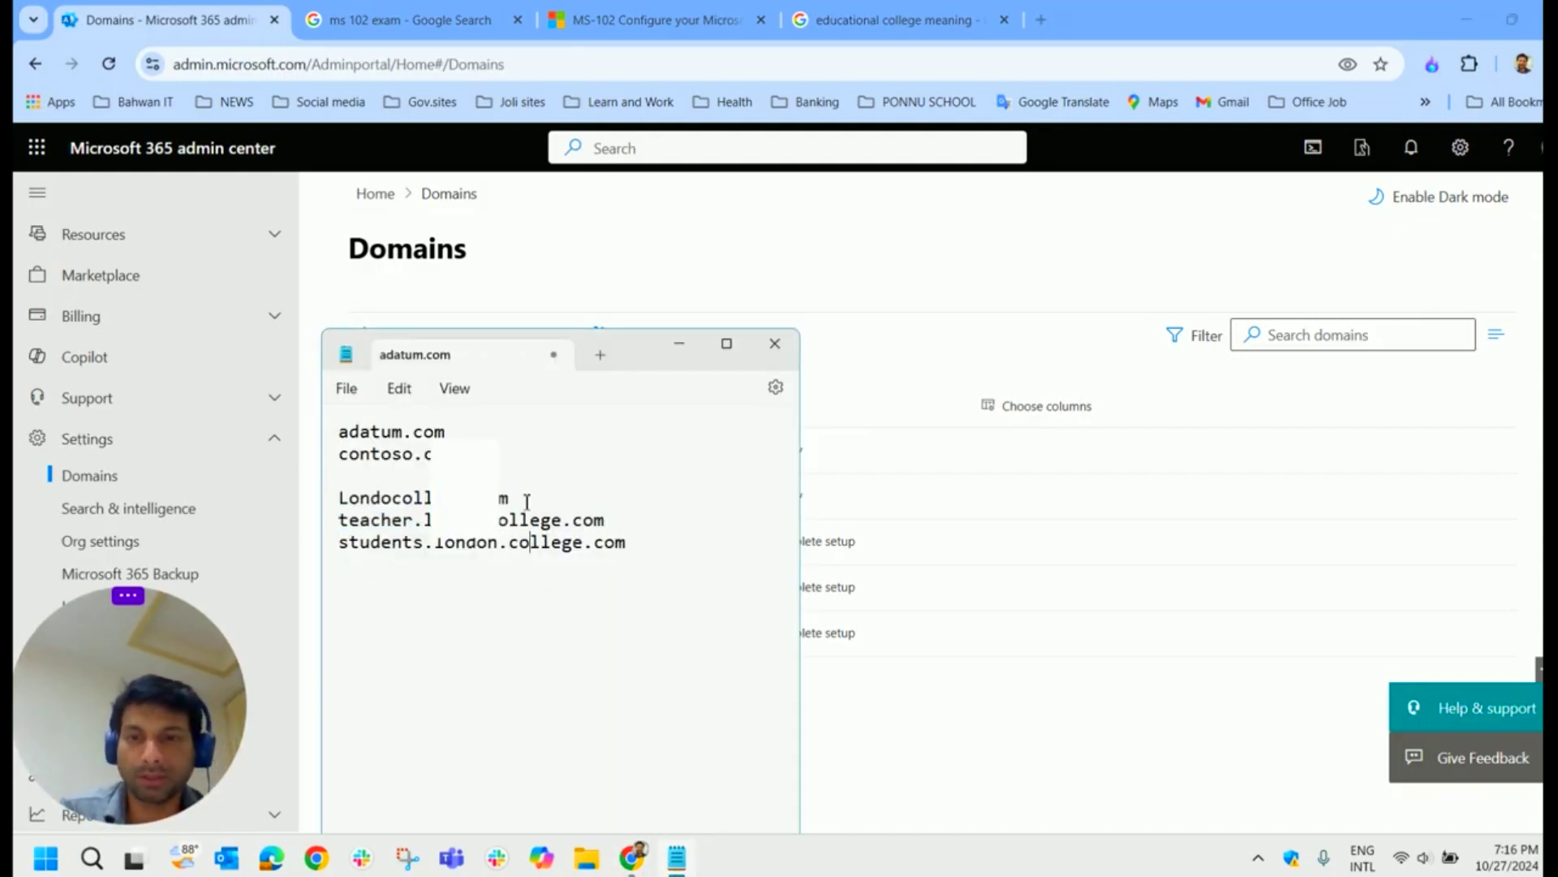
{"action": "left_click_drag", "start_coordinate": [522, 498], "coordinate": [337, 497]}
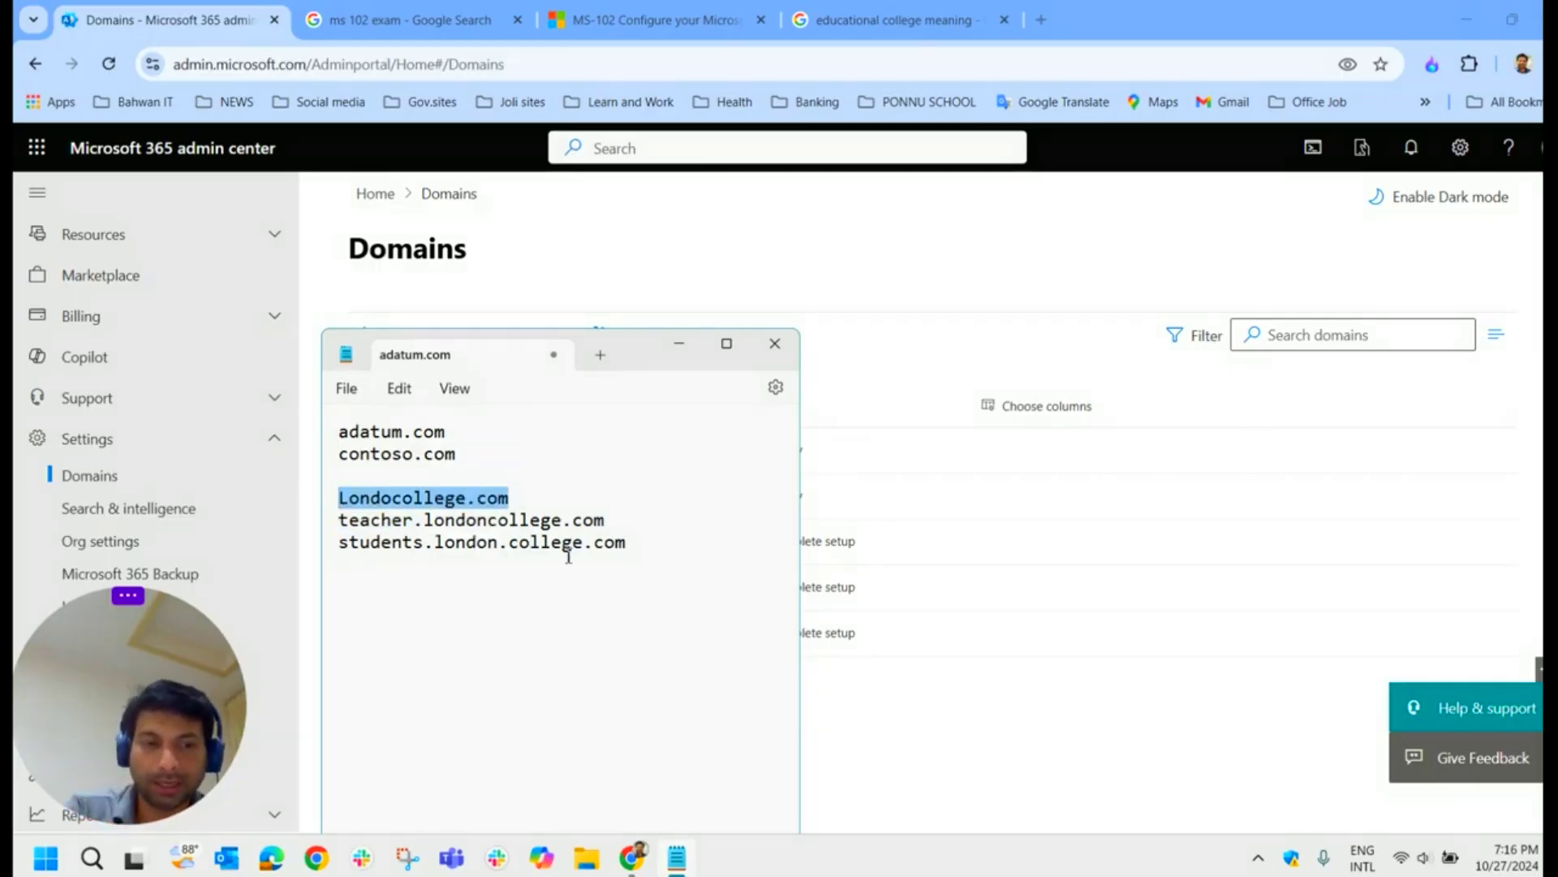
{"action": "left_click_drag", "start_coordinate": [619, 516], "coordinate": [337, 523]}
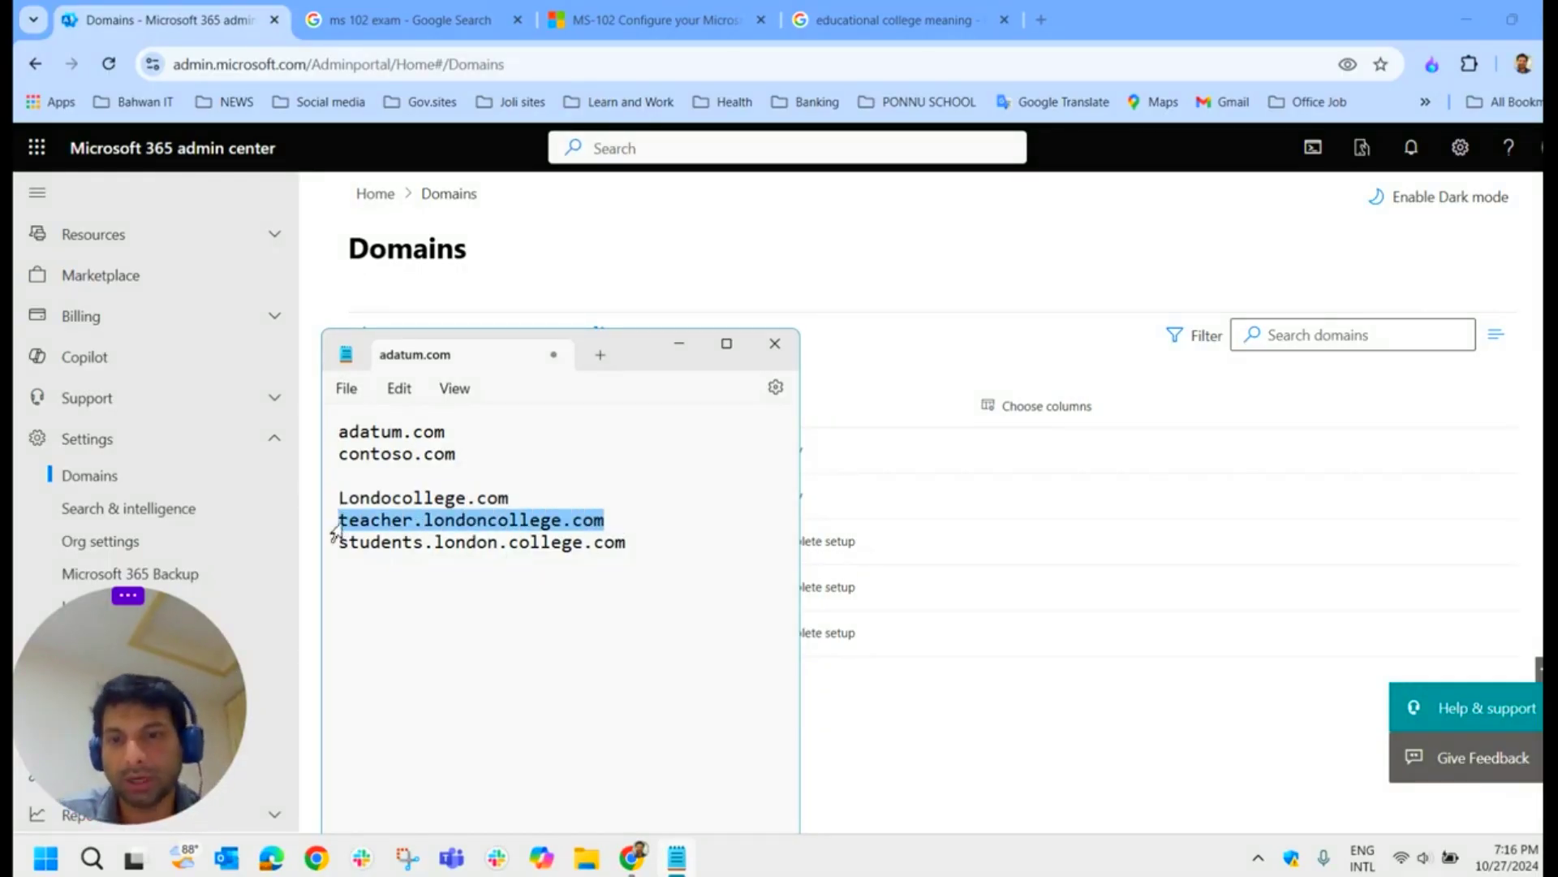
{"action": "left_click", "coordinate": [457, 593]}
{"action": "left_click_drag", "start_coordinate": [637, 542], "coordinate": [351, 552]}
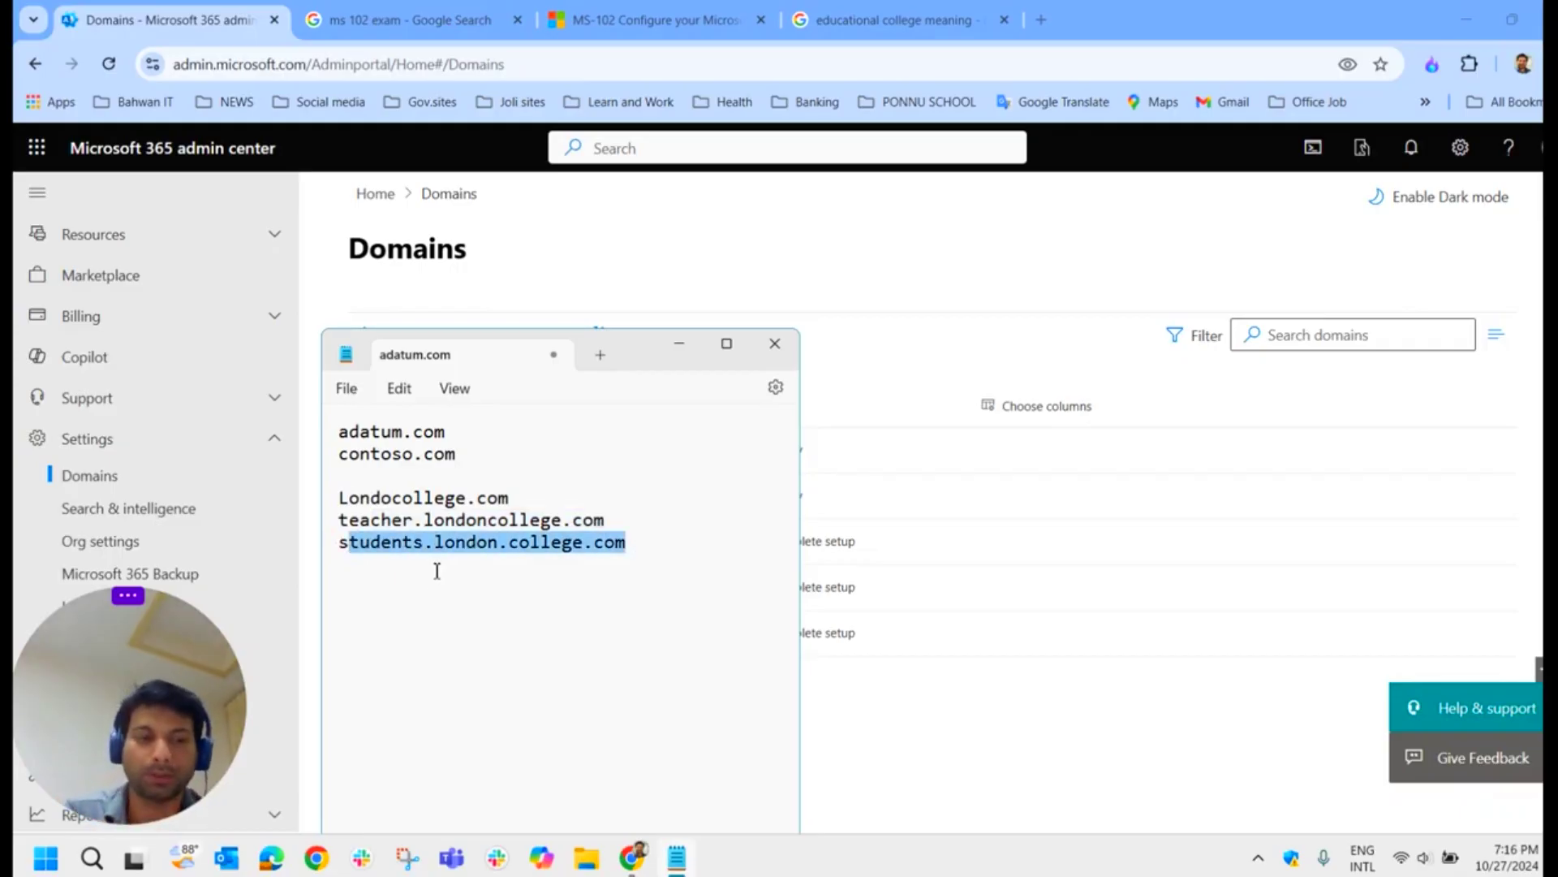
{"action": "left_click", "coordinate": [679, 344]}
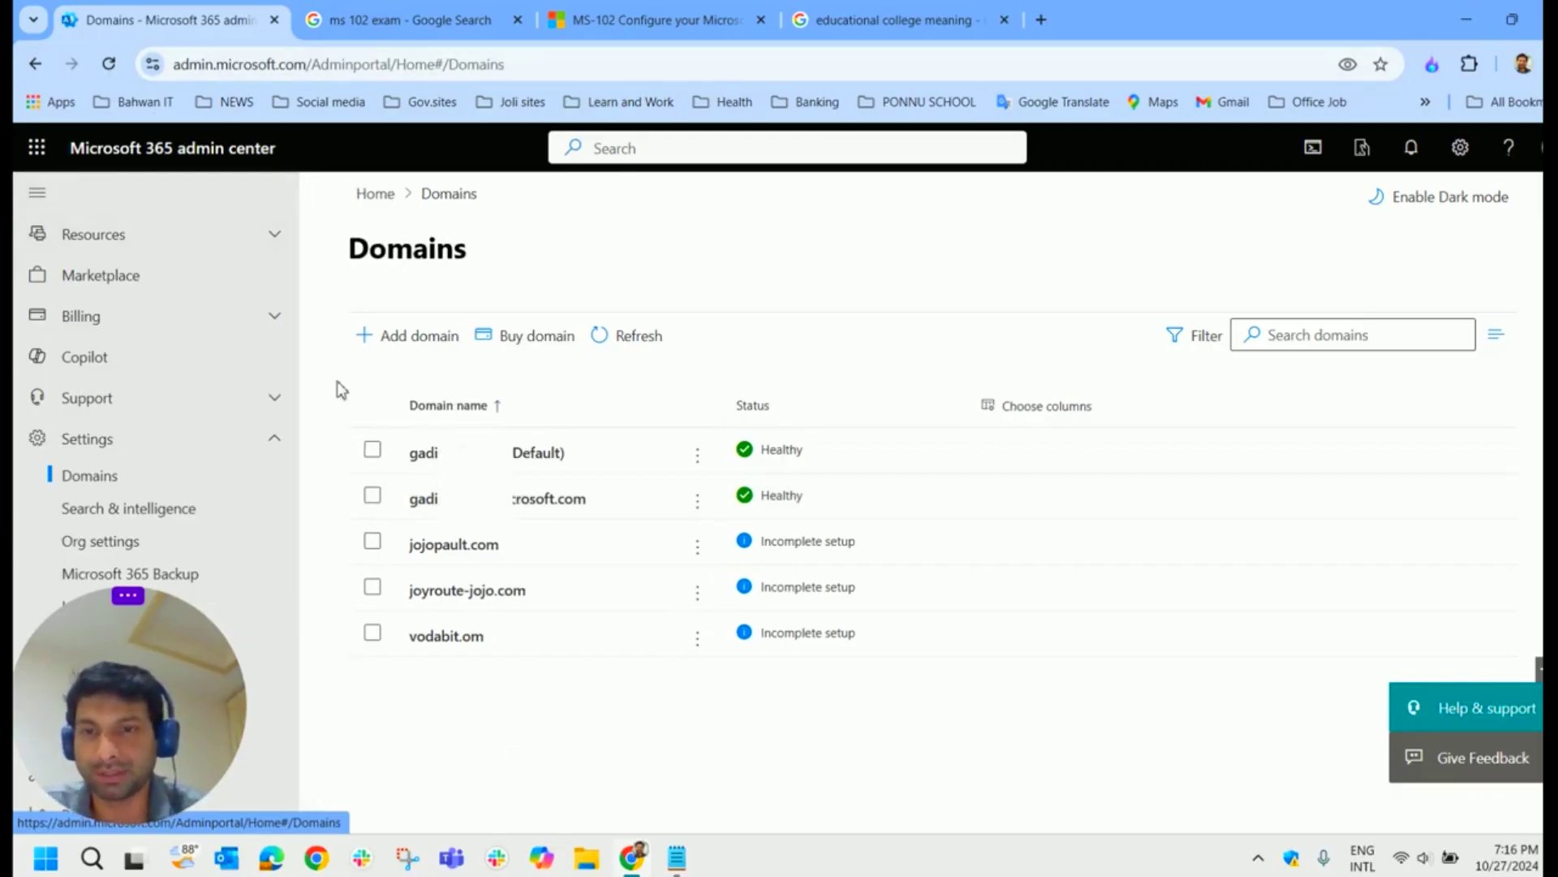
Step: Start Add domain and enter joyroute-jojo as the domain name
{"action": "left_click", "coordinate": [409, 343]}
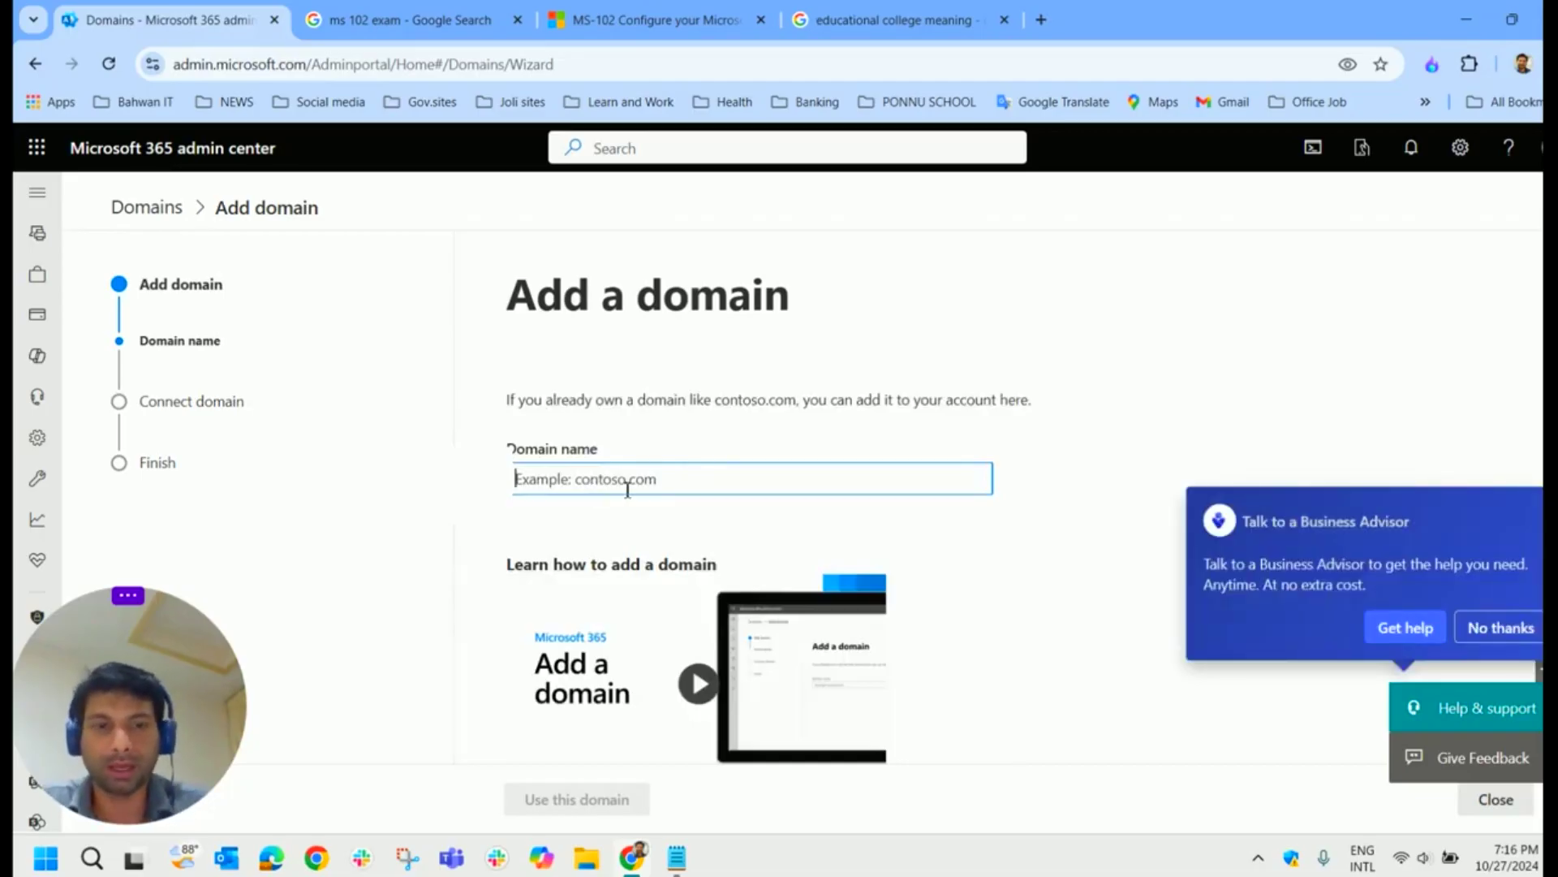
{"action": "type", "text": "jo"}
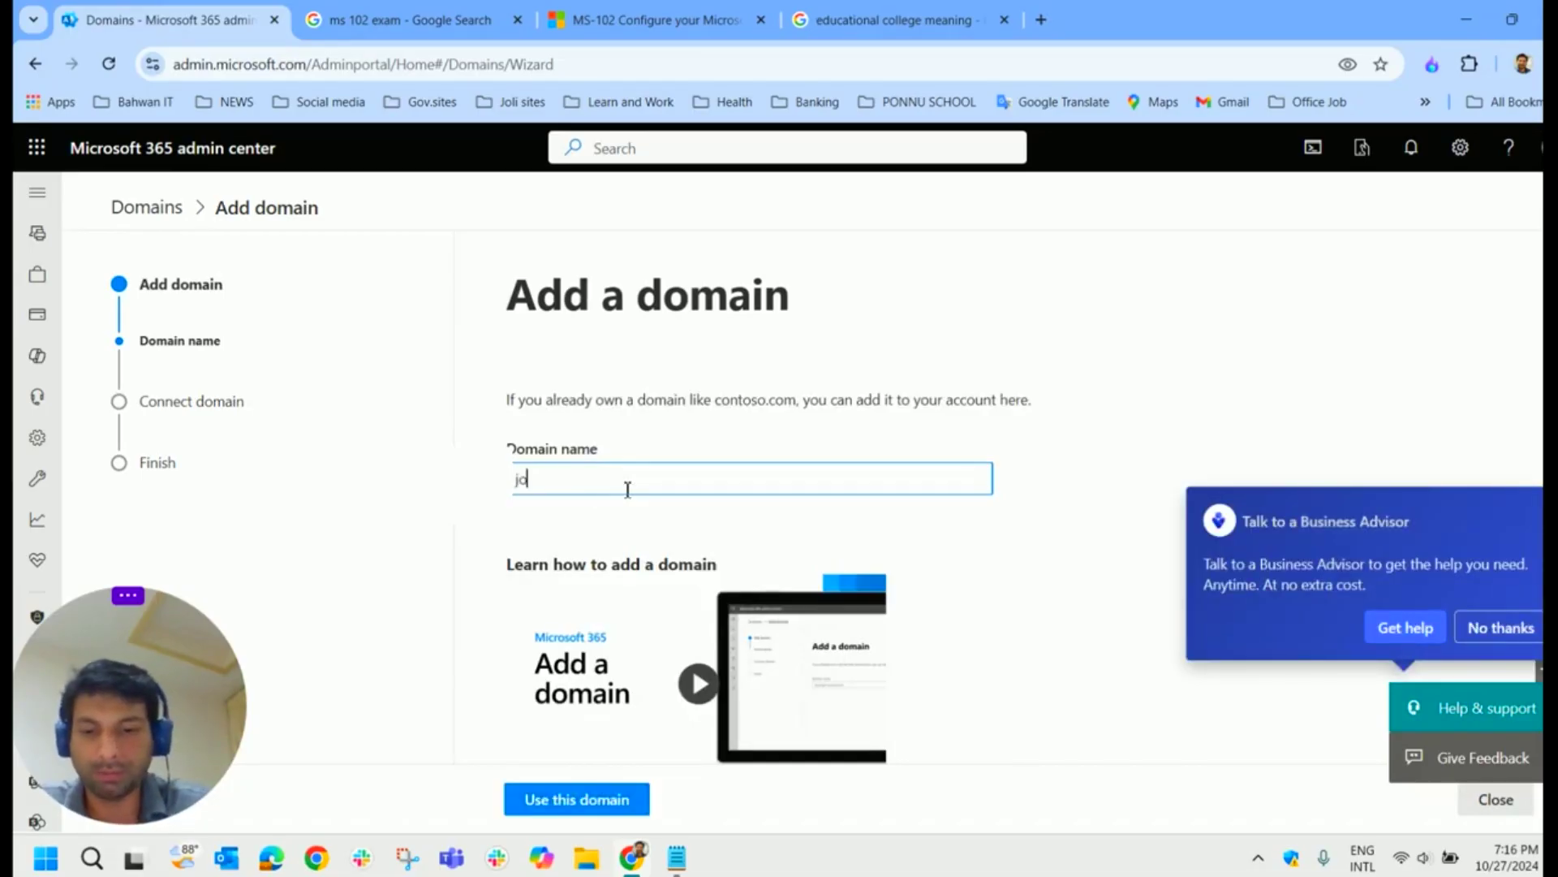
{"action": "type", "text": "yrou"}
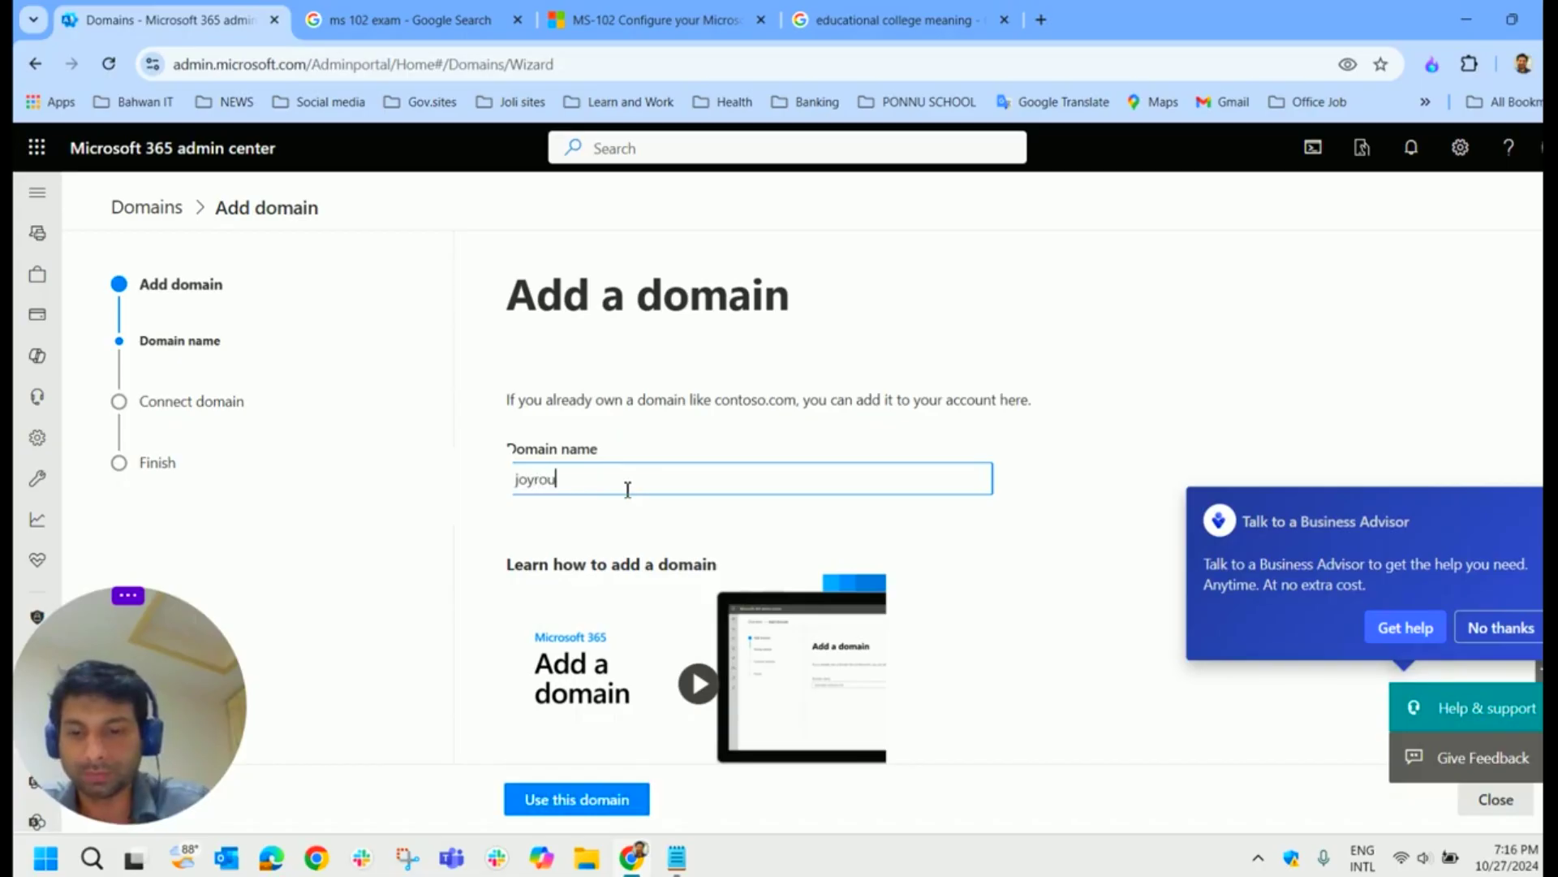
{"action": "type", "text": "te-jojo"}
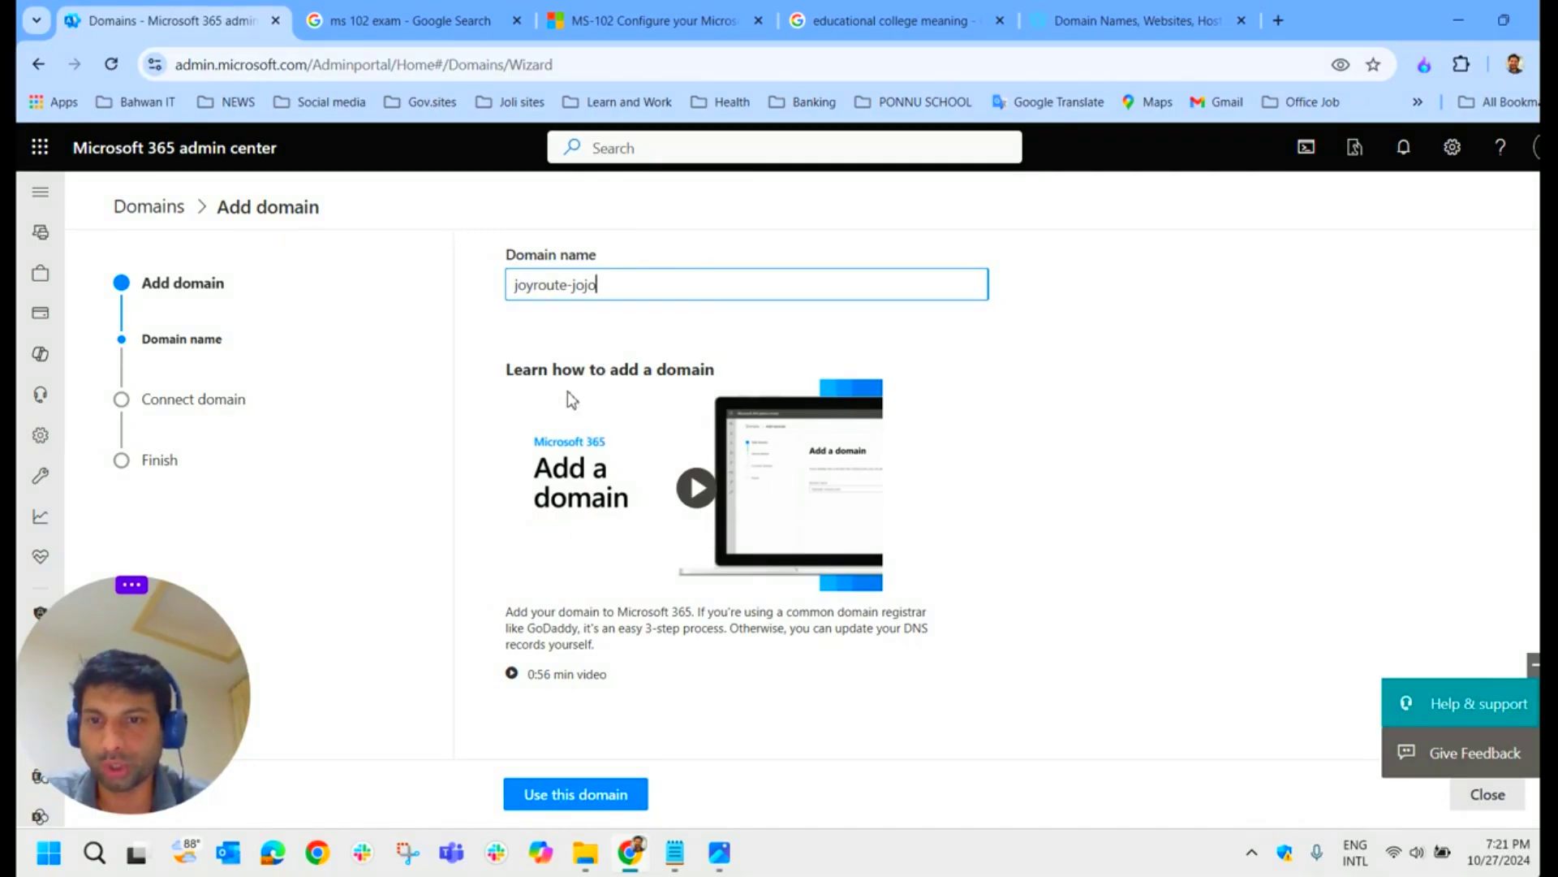
{"action": "scroll", "coordinate": [688, 568], "scroll_direction": "up", "scroll_amount": 2}
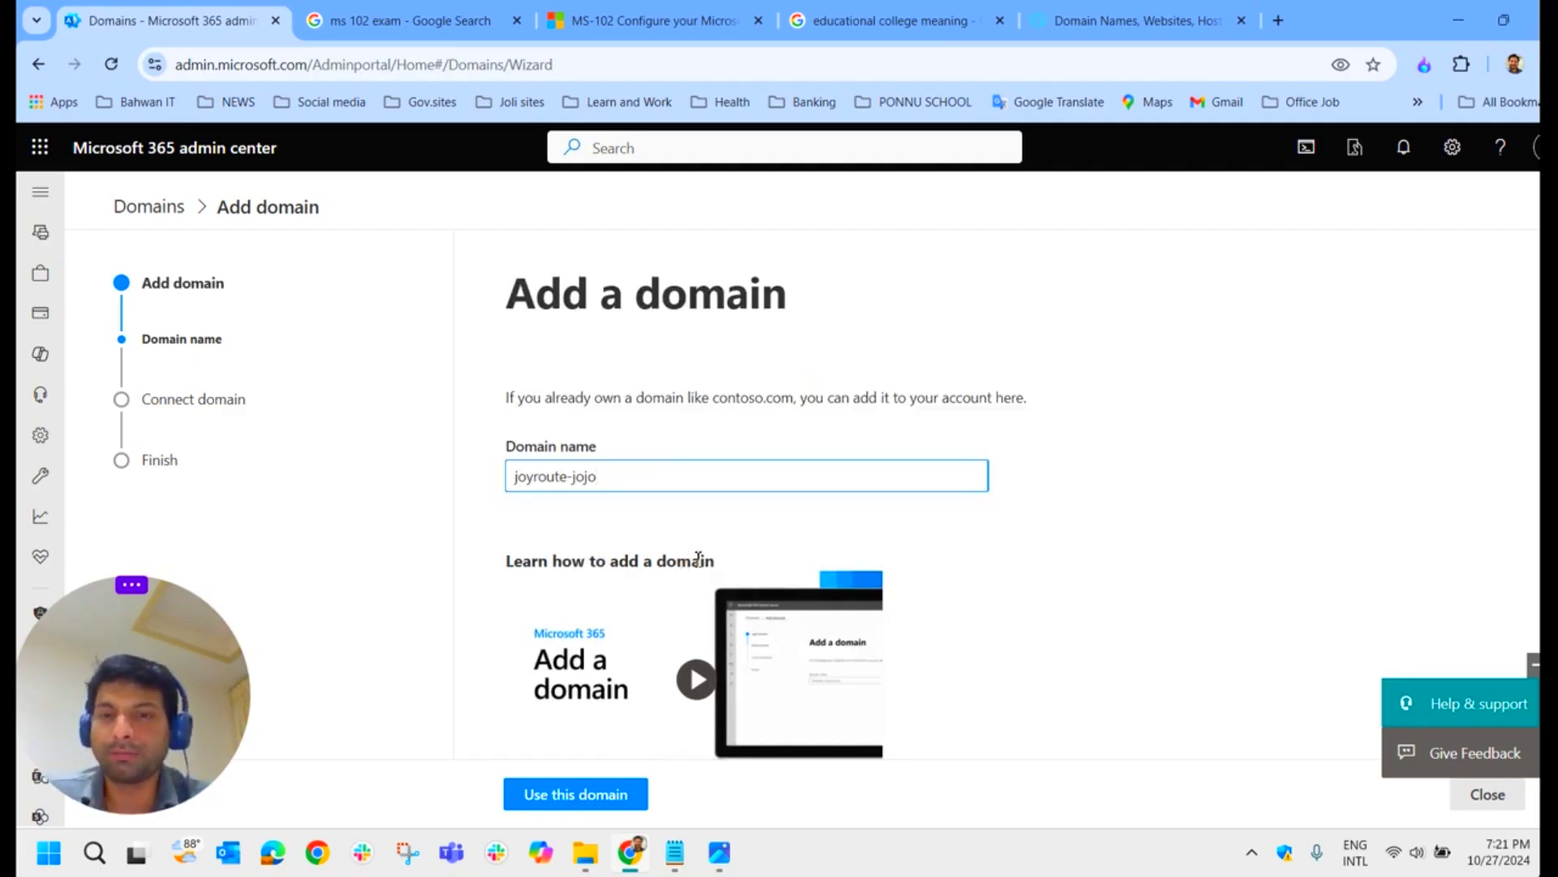
{"action": "left_click", "coordinate": [687, 859]}
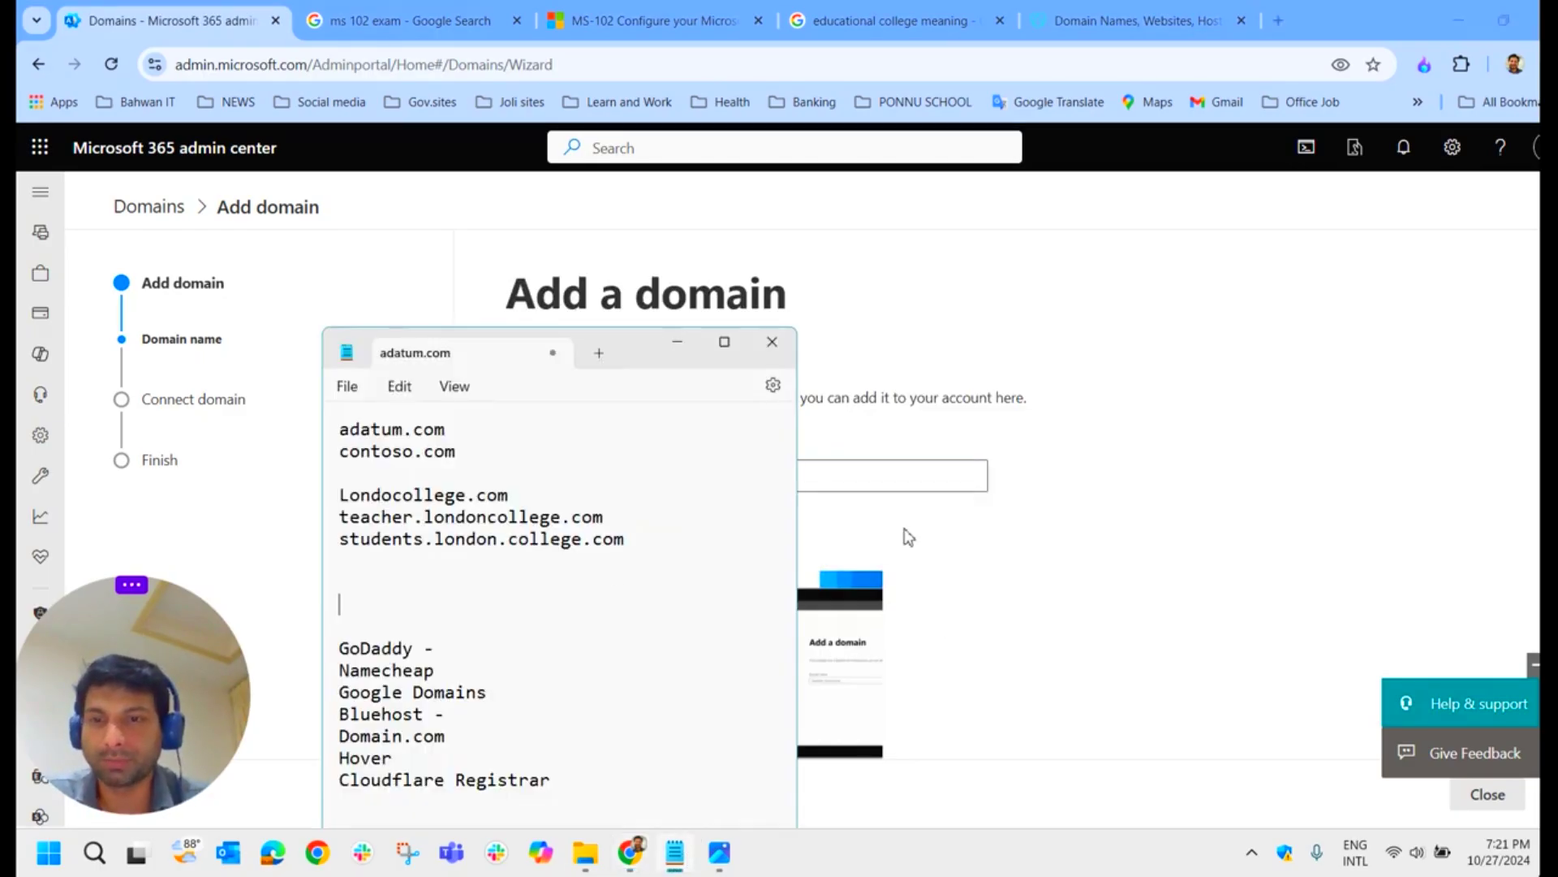
{"action": "left_click_drag", "start_coordinate": [416, 648], "coordinate": [334, 653]}
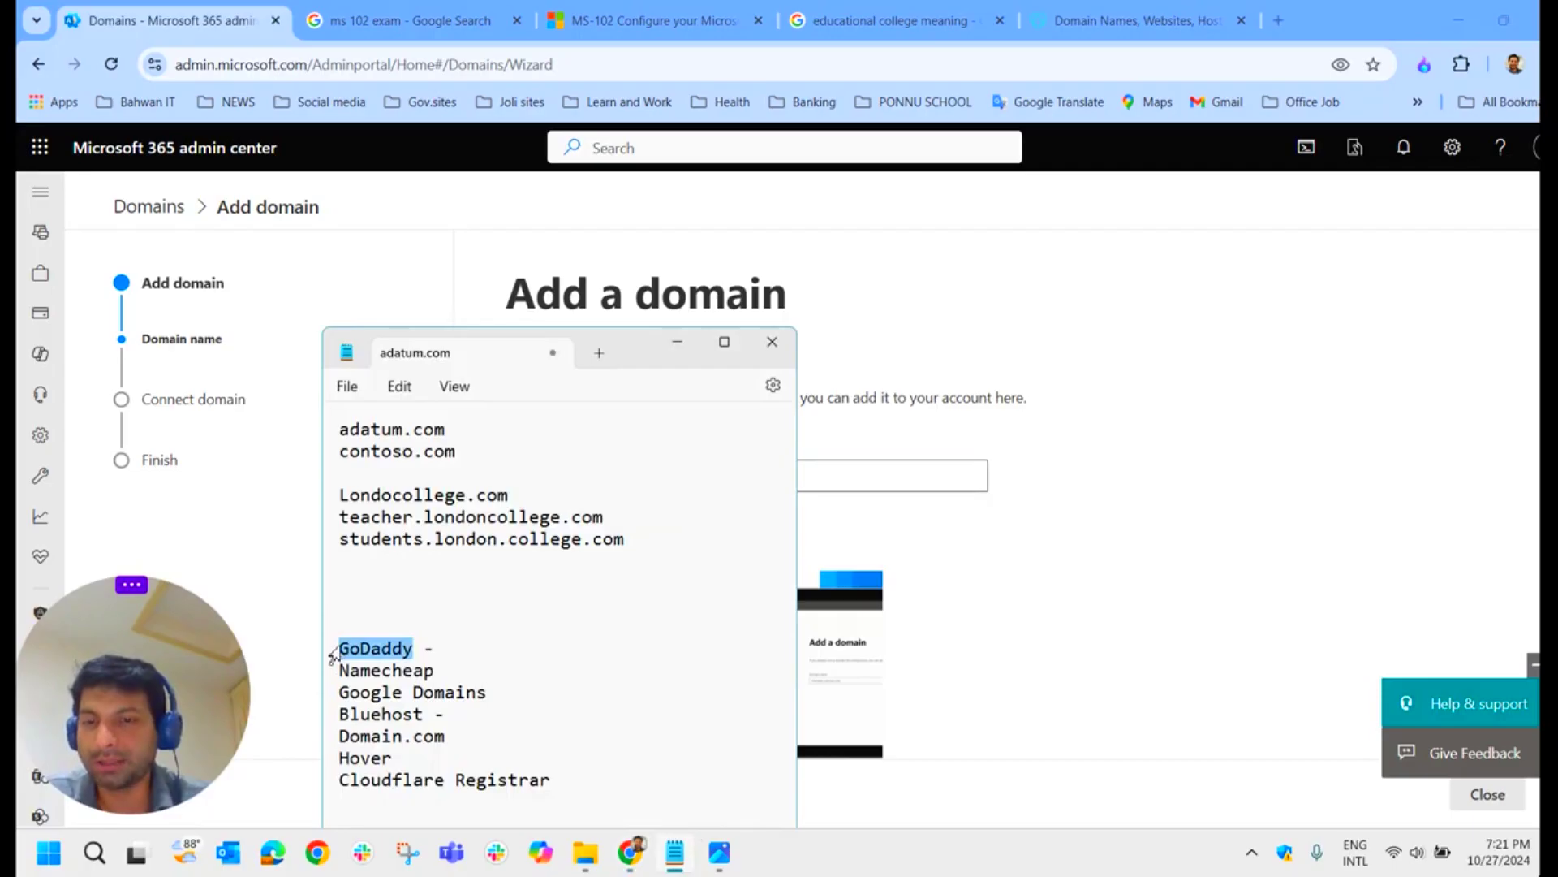
{"action": "left_click_drag", "start_coordinate": [445, 674], "coordinate": [341, 668]}
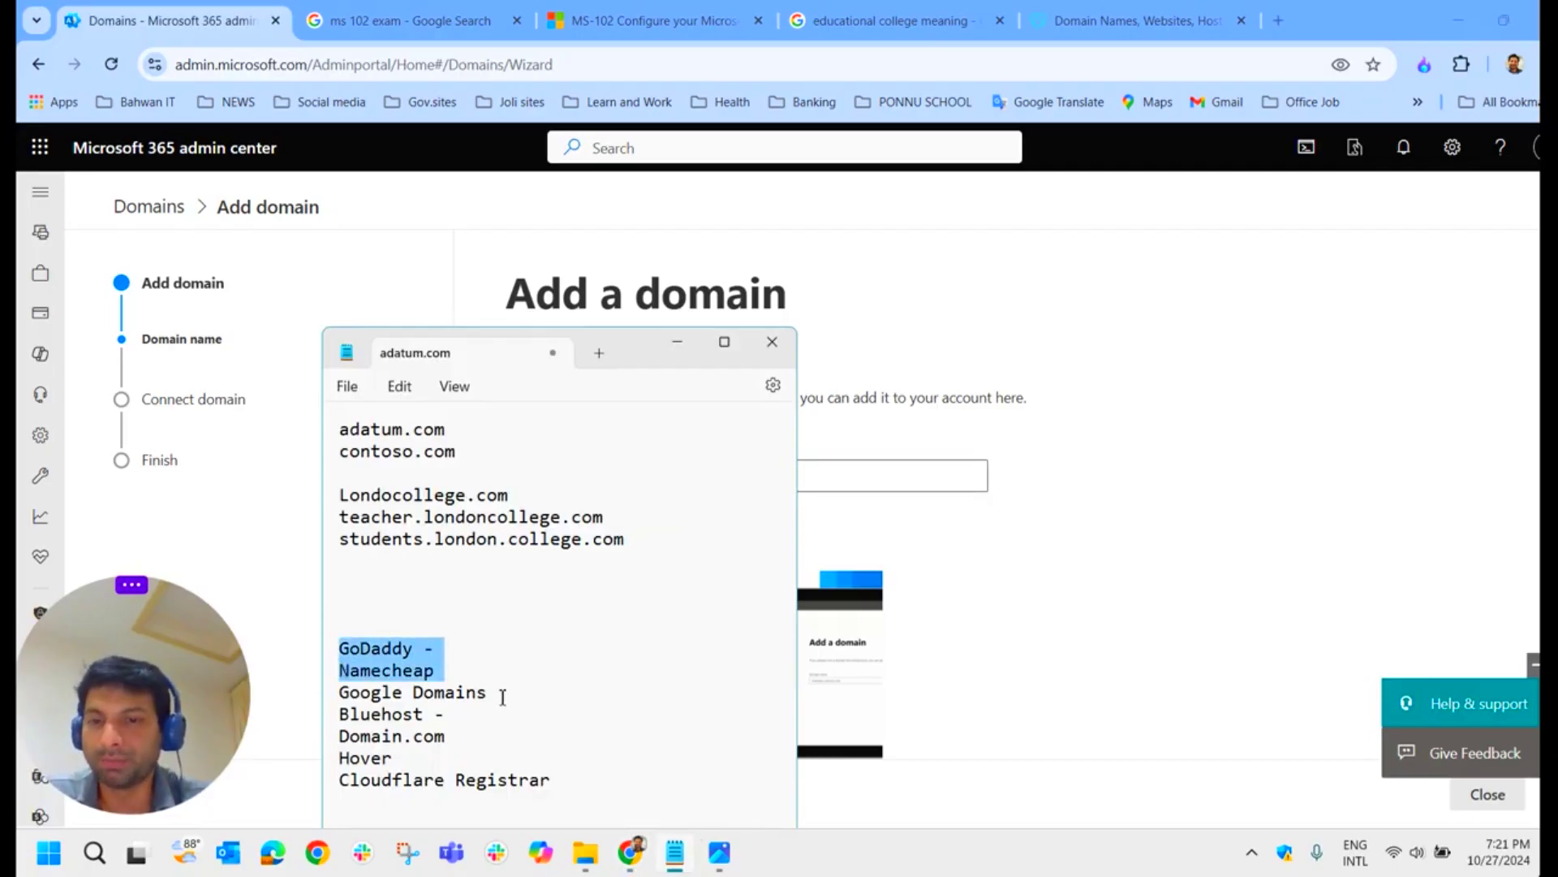
{"action": "left_click_drag", "start_coordinate": [503, 693], "coordinate": [338, 691]}
{"action": "left_click_drag", "start_coordinate": [423, 716], "coordinate": [307, 728]}
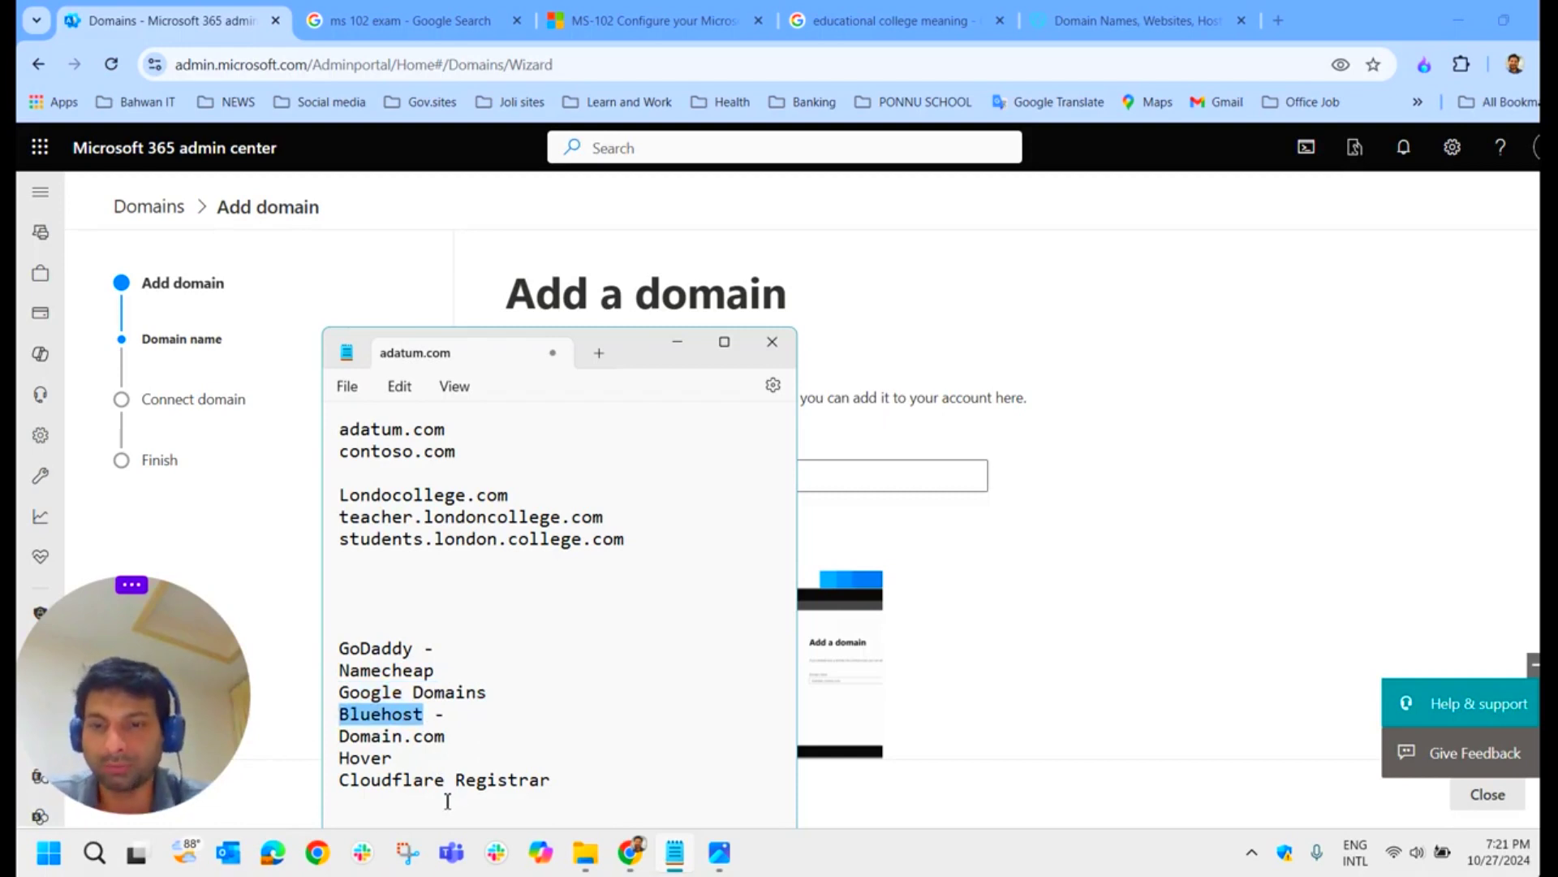
{"action": "left_click_drag", "start_coordinate": [567, 789], "coordinate": [321, 653]}
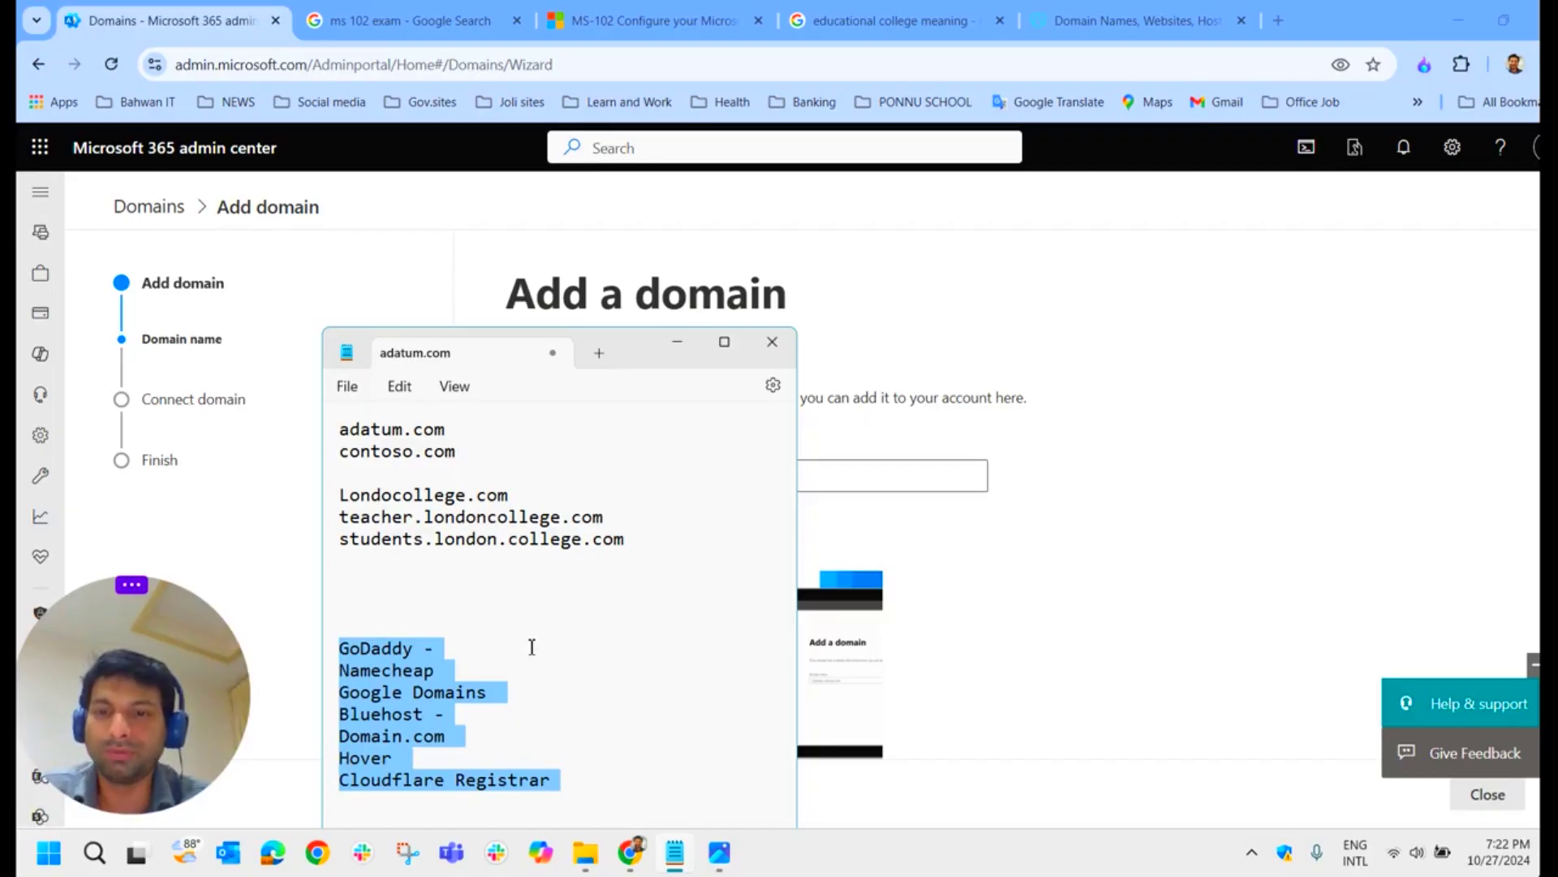
{"action": "left_click", "coordinate": [517, 635]}
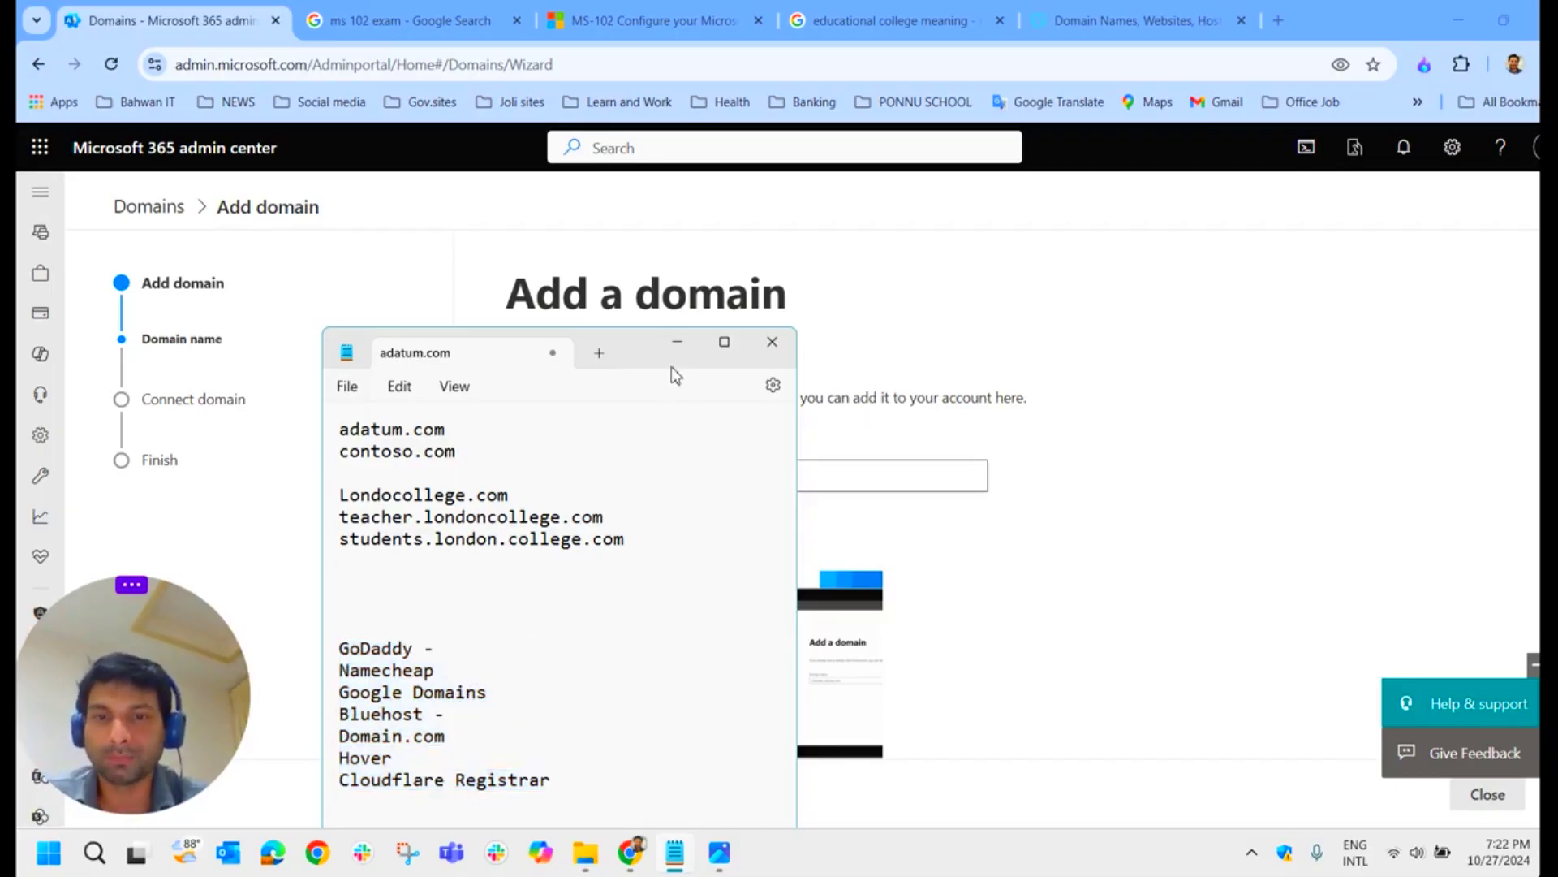
{"action": "left_click", "coordinate": [676, 342]}
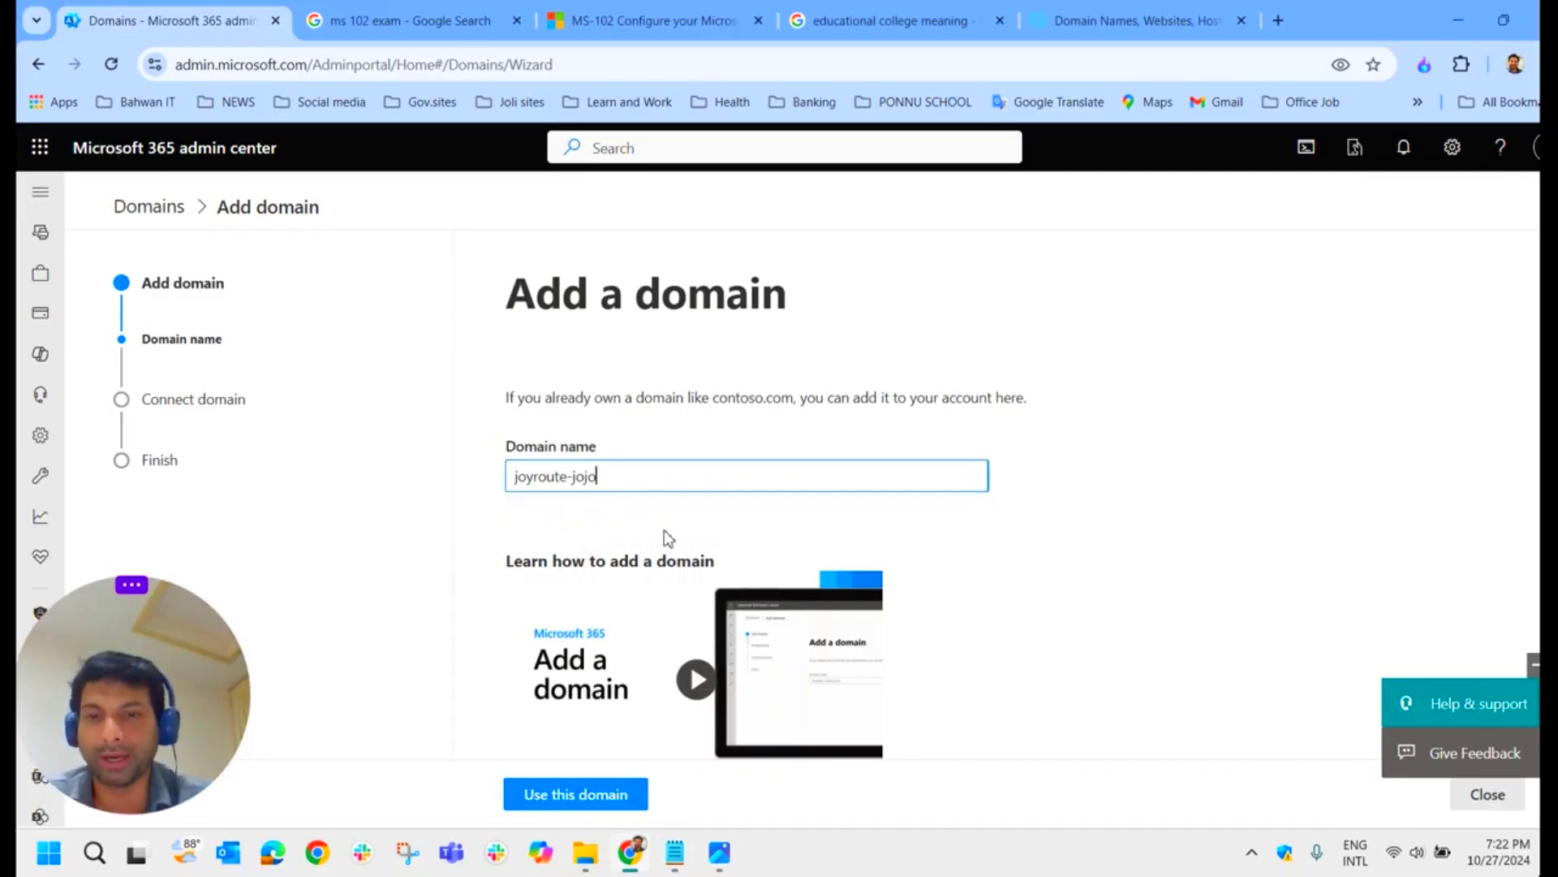
Step: Show GoDaddy as an example registrar, then submit joyroute-jojo.com with Use this domain
{"action": "scroll", "coordinate": [638, 641], "scroll_direction": "down", "scroll_amount": 1}
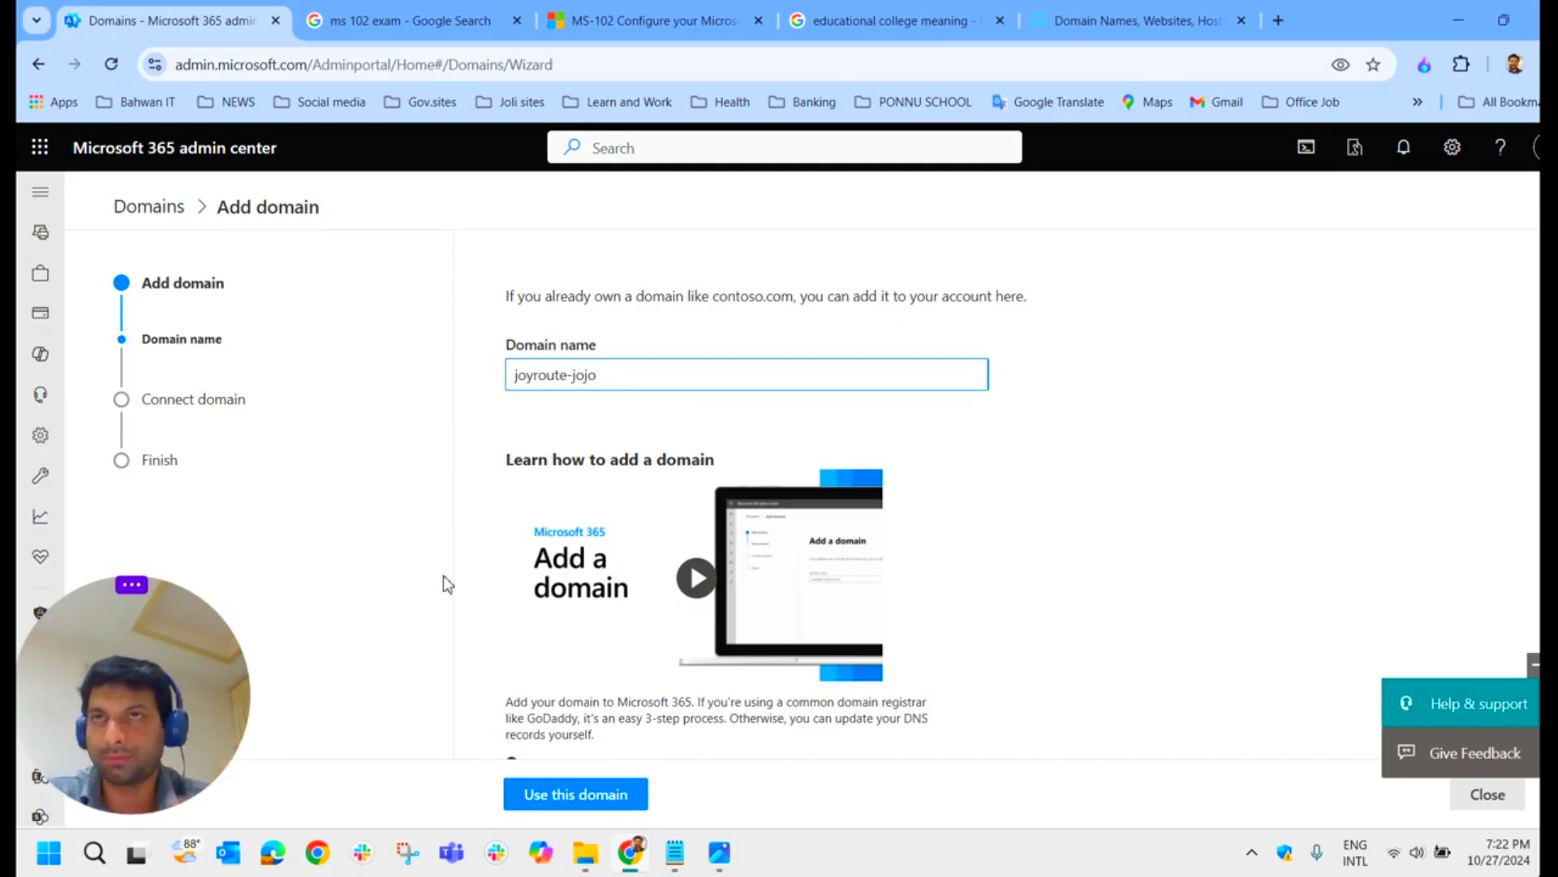
{"action": "left_click", "coordinate": [1097, 21]}
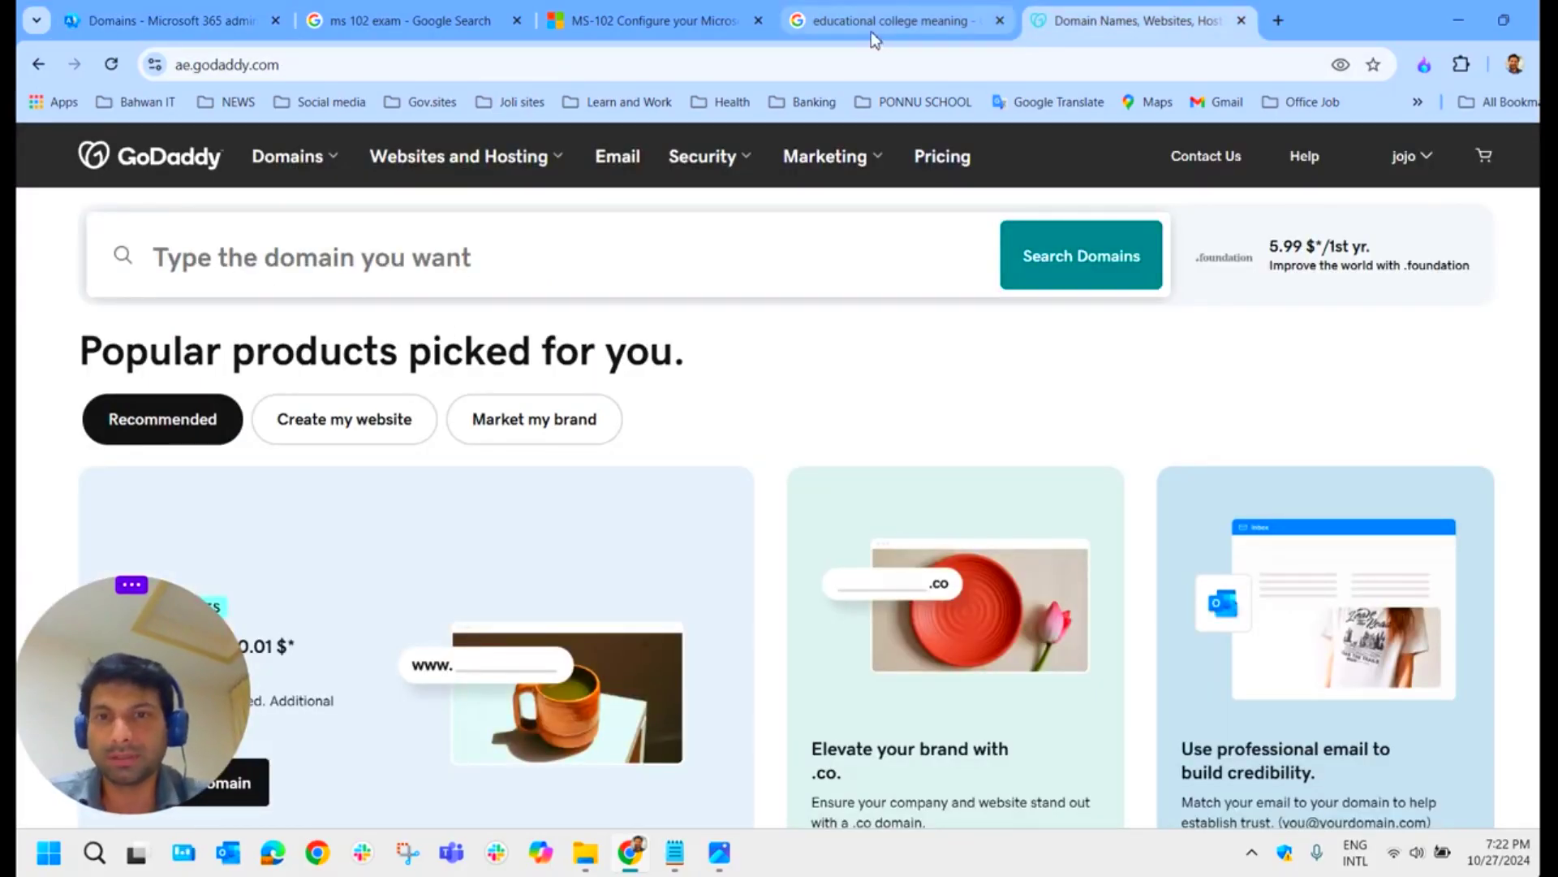
{"action": "key", "text": "ctrl+Tab"}
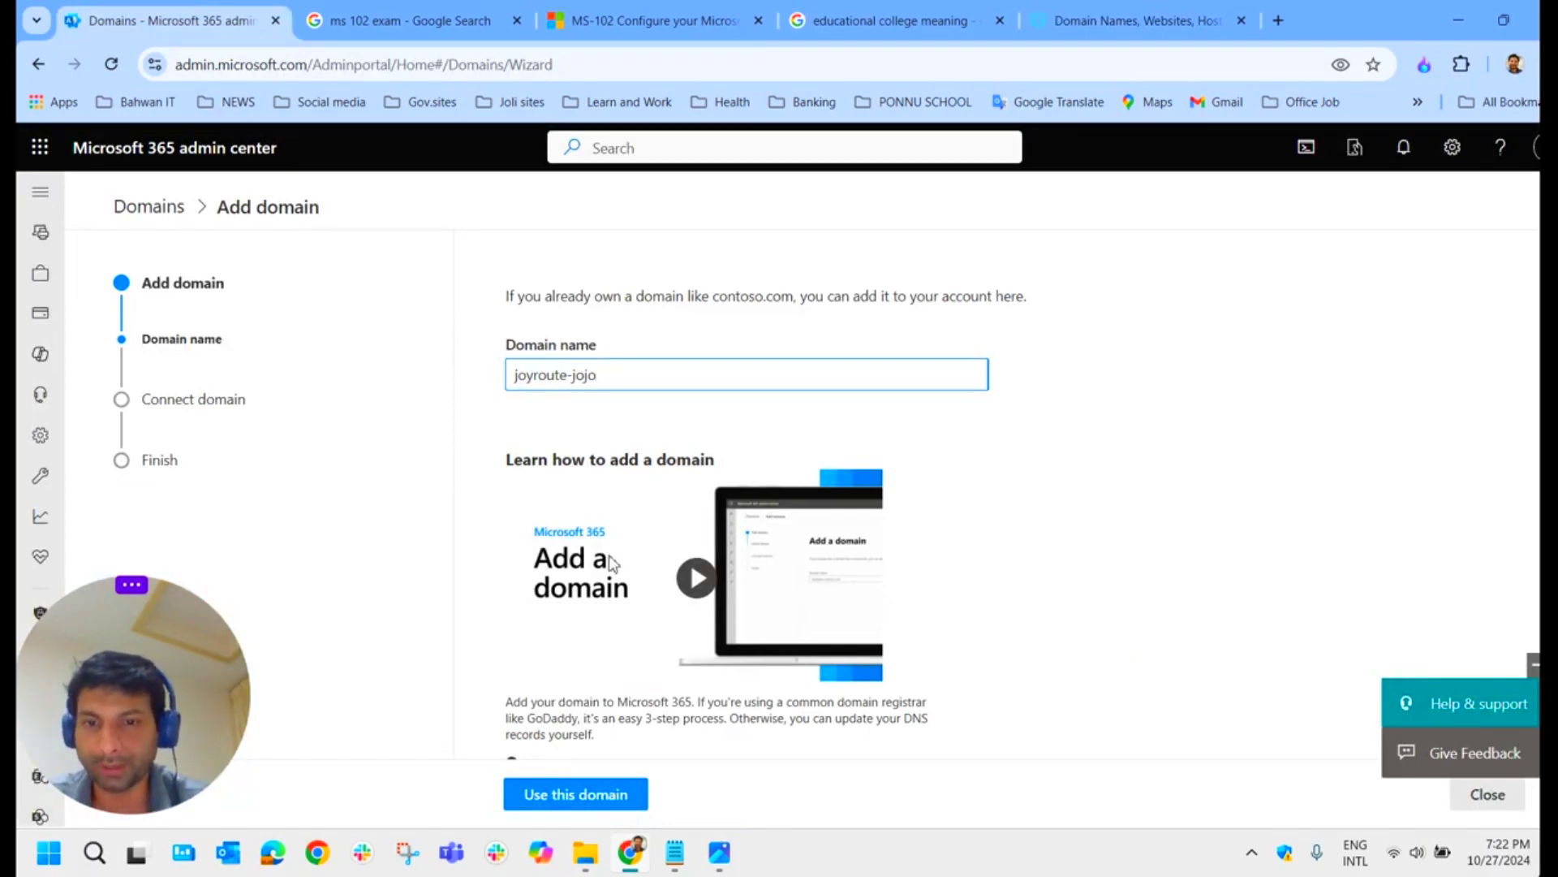
{"action": "left_click", "coordinate": [589, 799]}
{"action": "type", "text": ".co"}
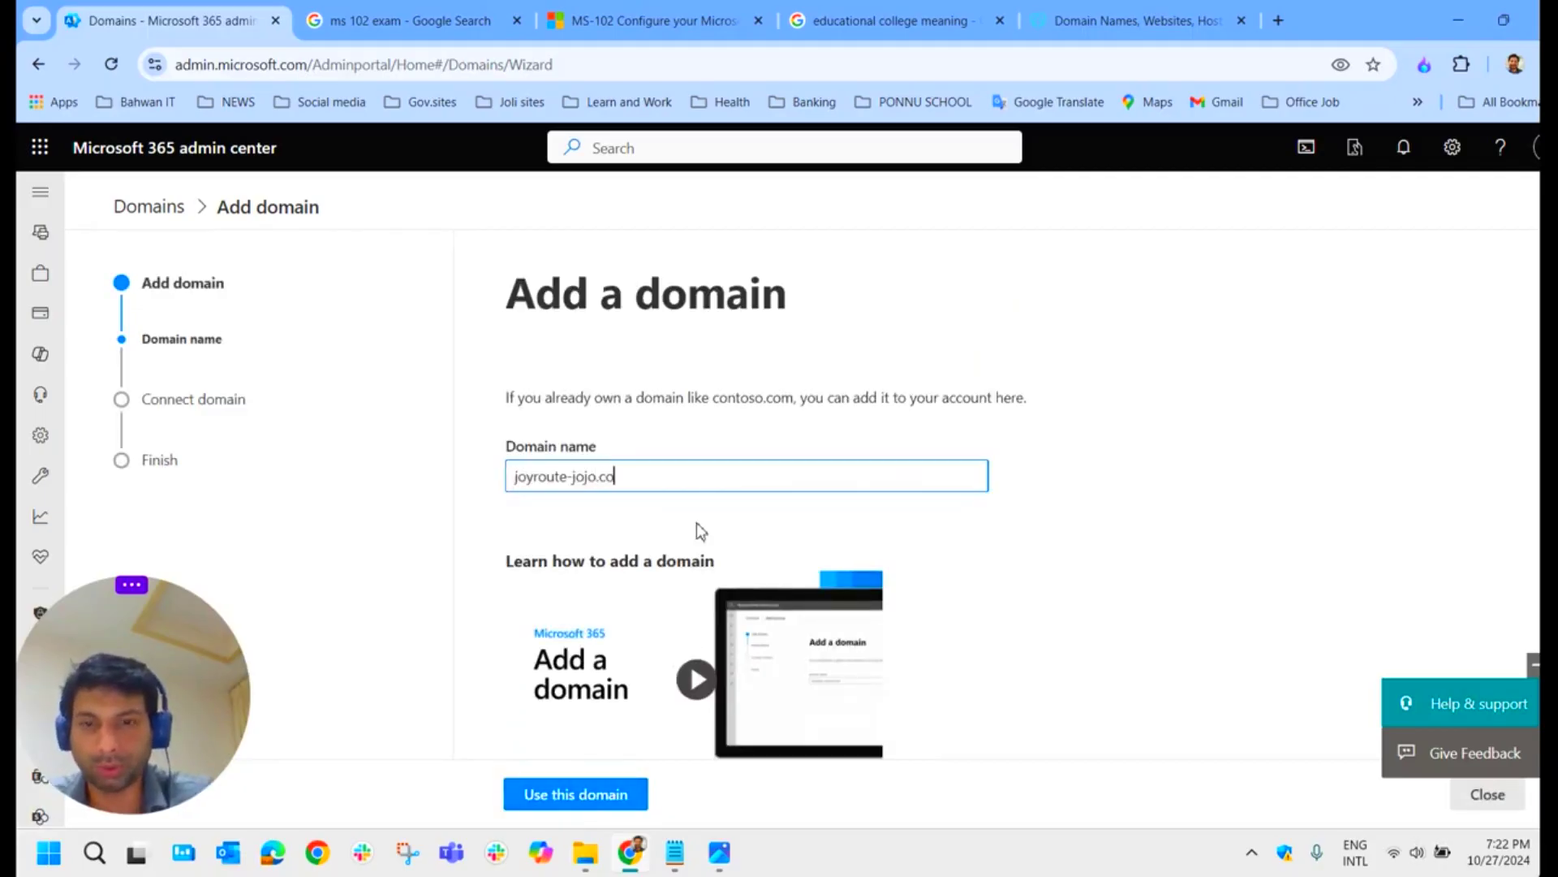
{"action": "type", "text": "m"}
{"action": "scroll", "coordinate": [686, 560], "scroll_direction": "down", "scroll_amount": 2}
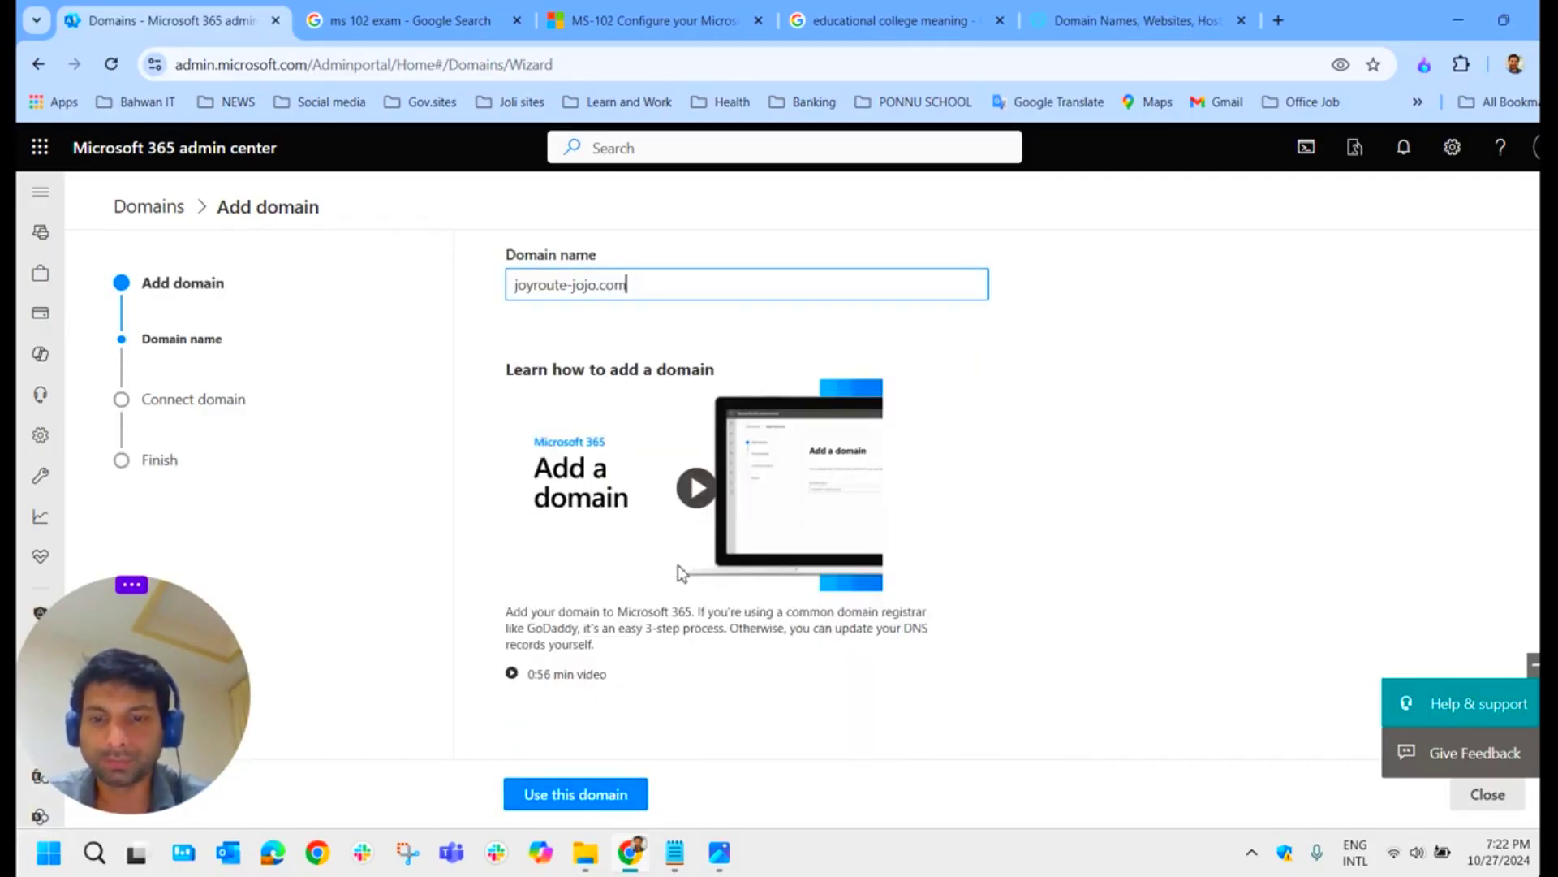
{"action": "left_click", "coordinate": [577, 793]}
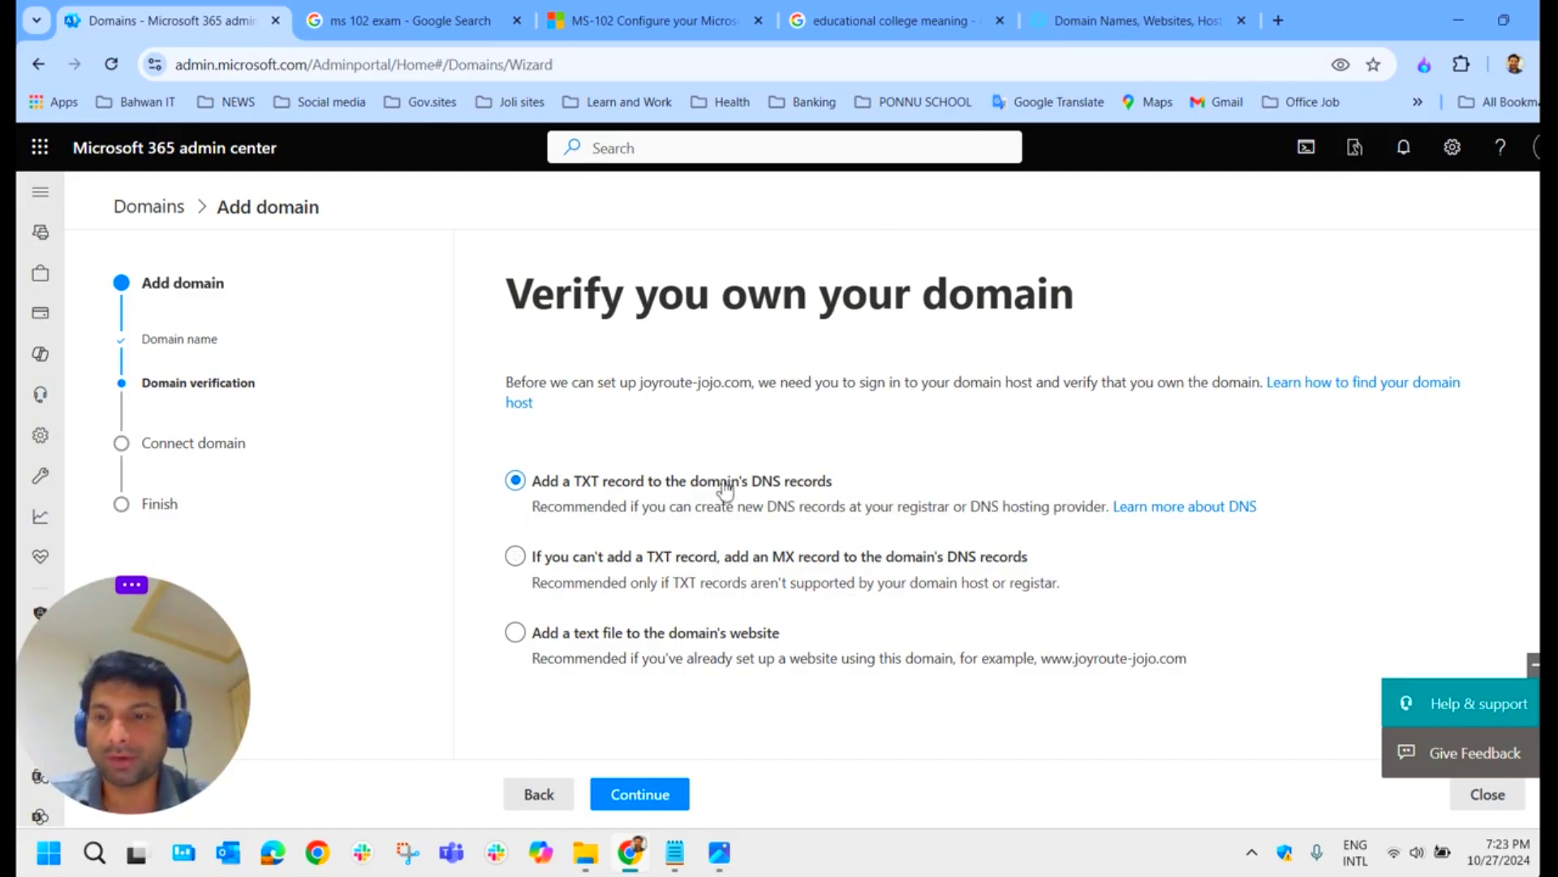
Step: View the GoDaddy DNS records screenshot enlarged in Photos
{"action": "left_click", "coordinate": [1125, 33]}
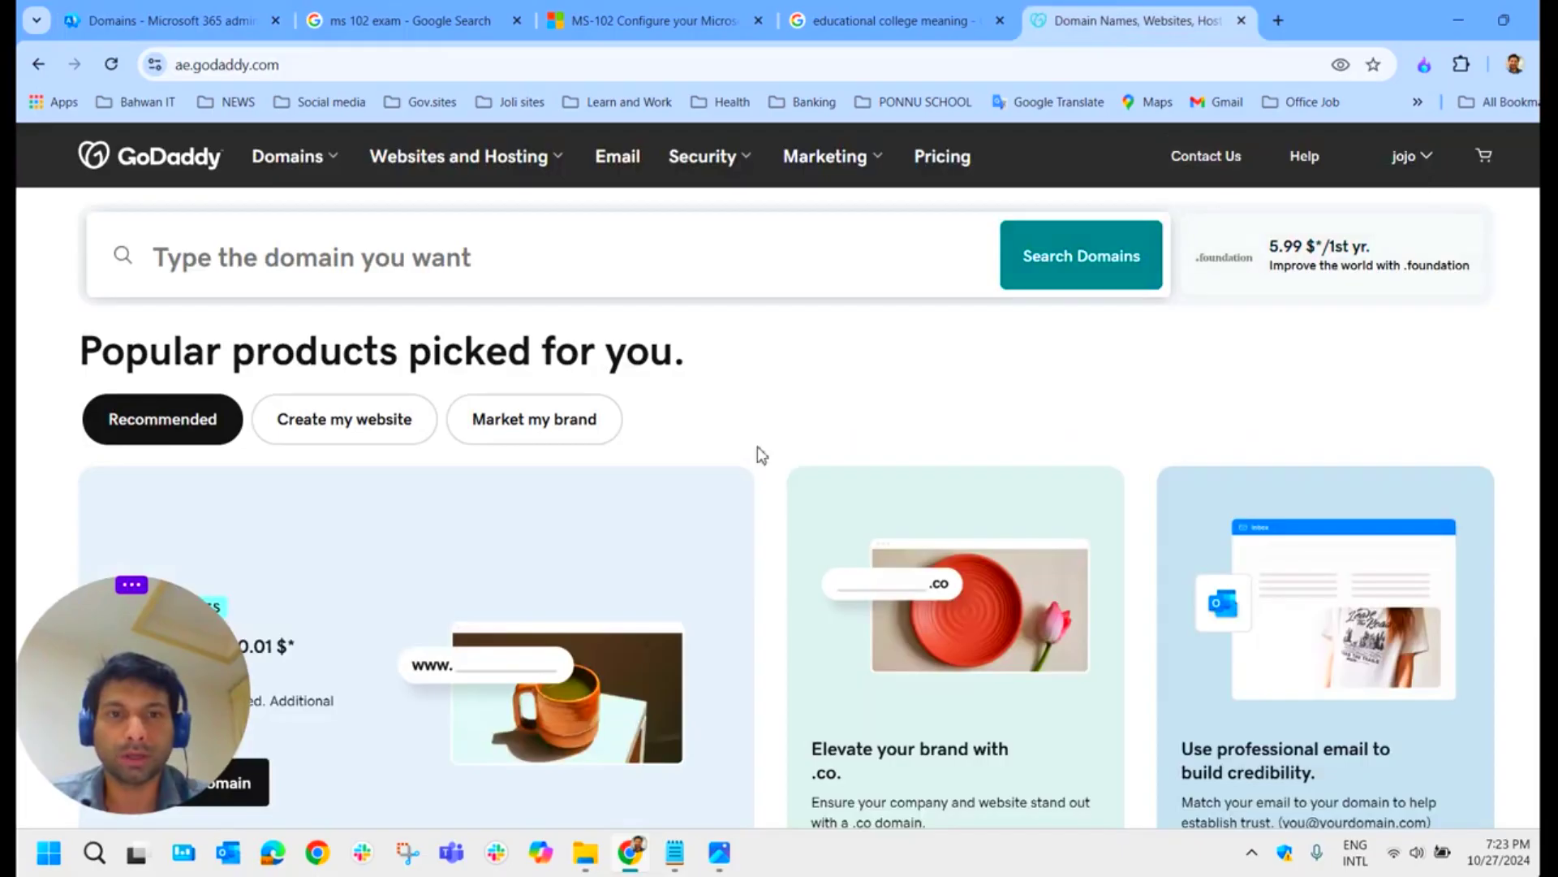
{"action": "left_click", "coordinate": [719, 853]}
{"action": "left_click", "coordinate": [1259, 180]}
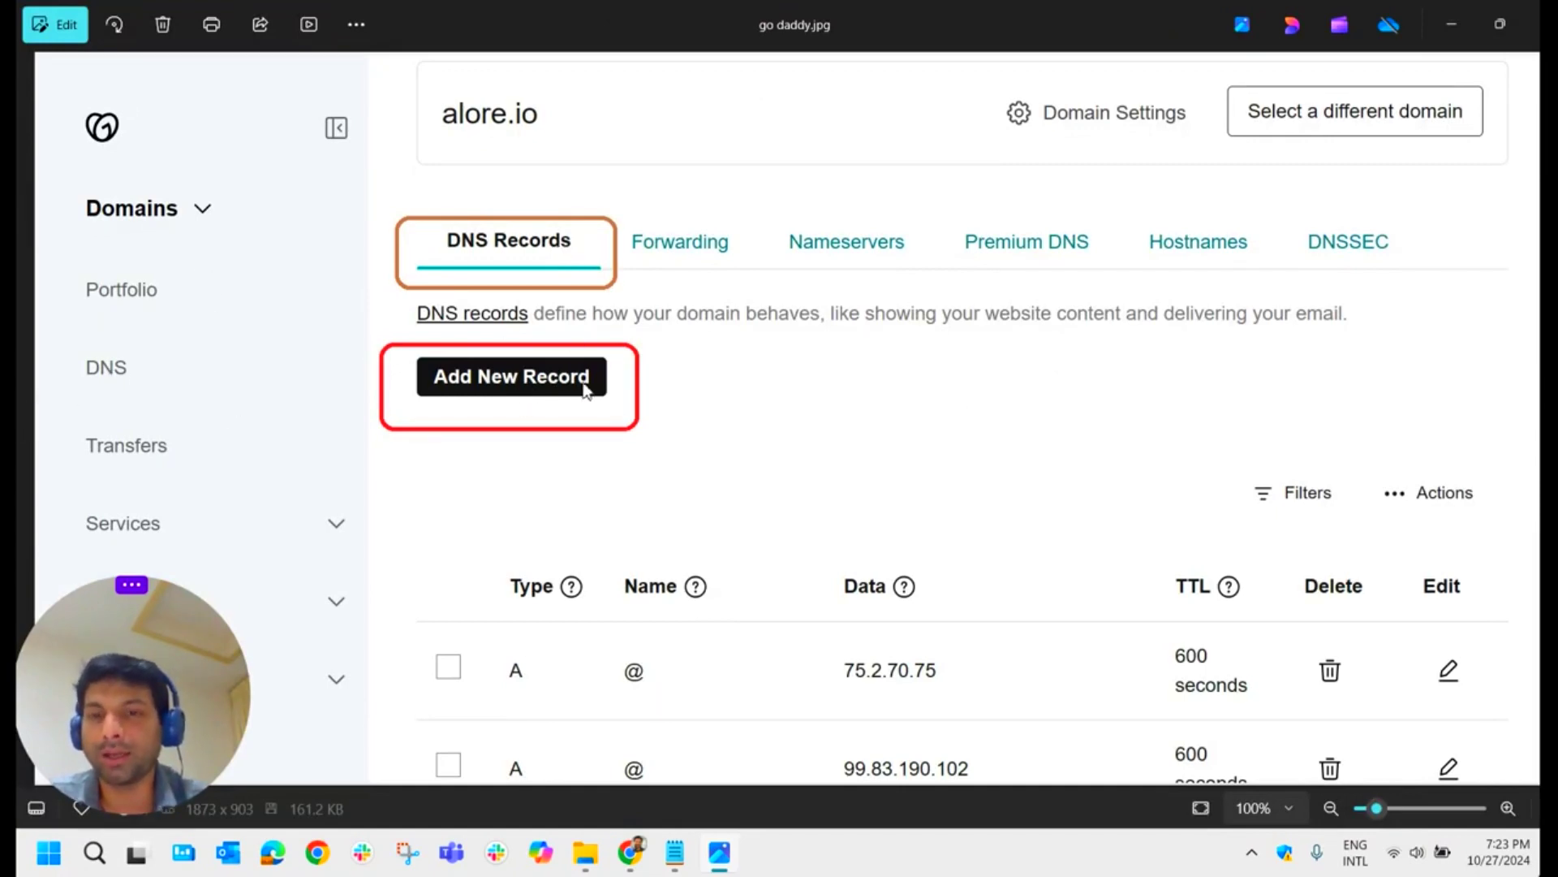
Step: Back in the wizard, continue with 'Add a TXT record' to show name @, value and TTL 3600
{"action": "left_click", "coordinate": [633, 852]}
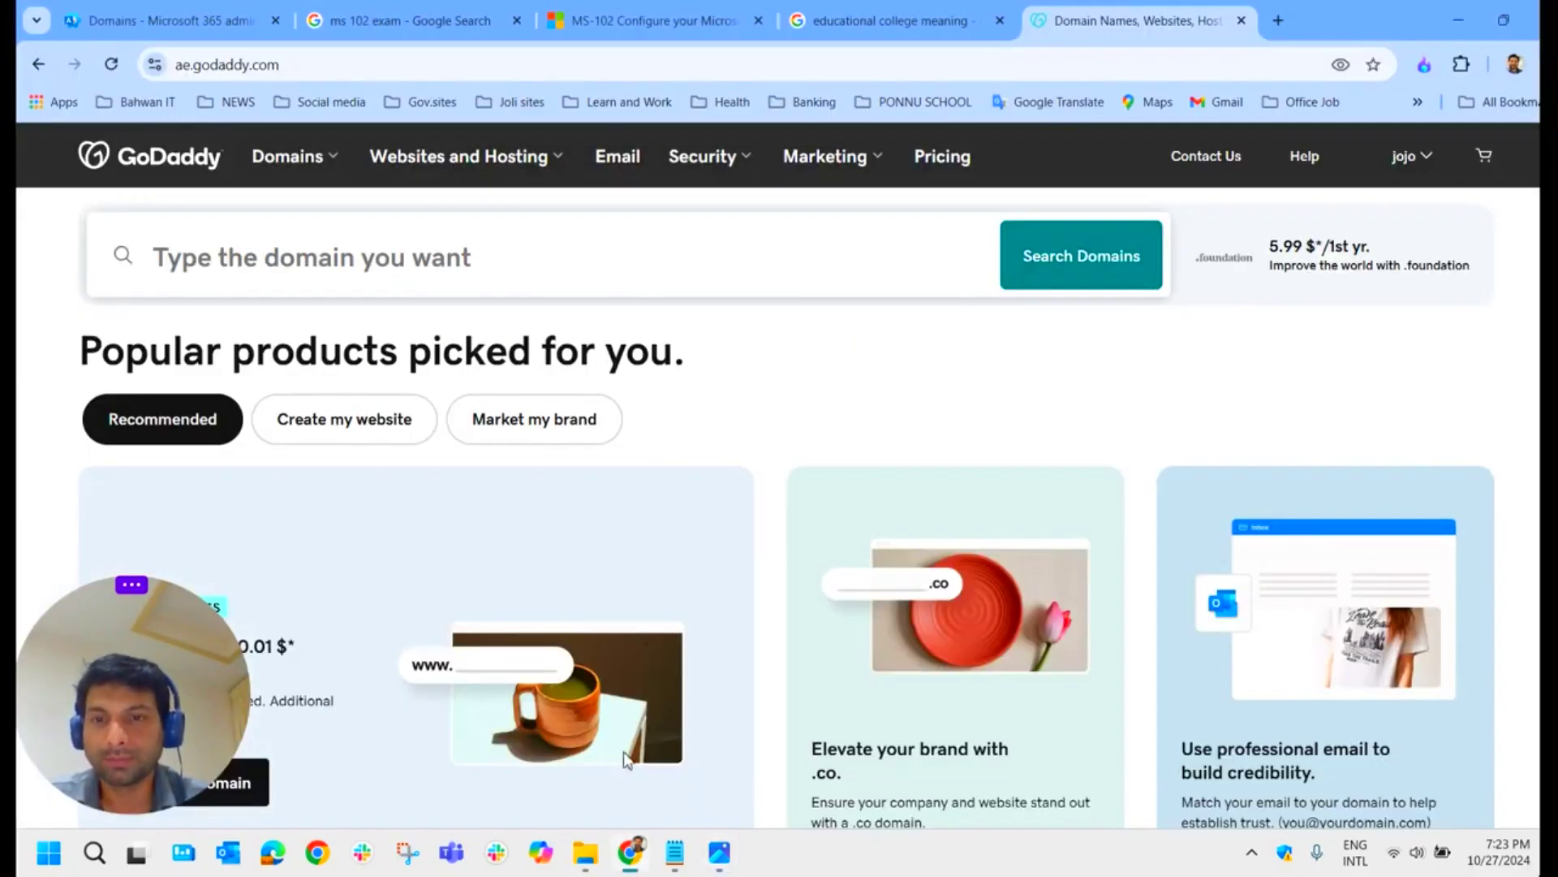
{"action": "left_click", "coordinate": [170, 20]}
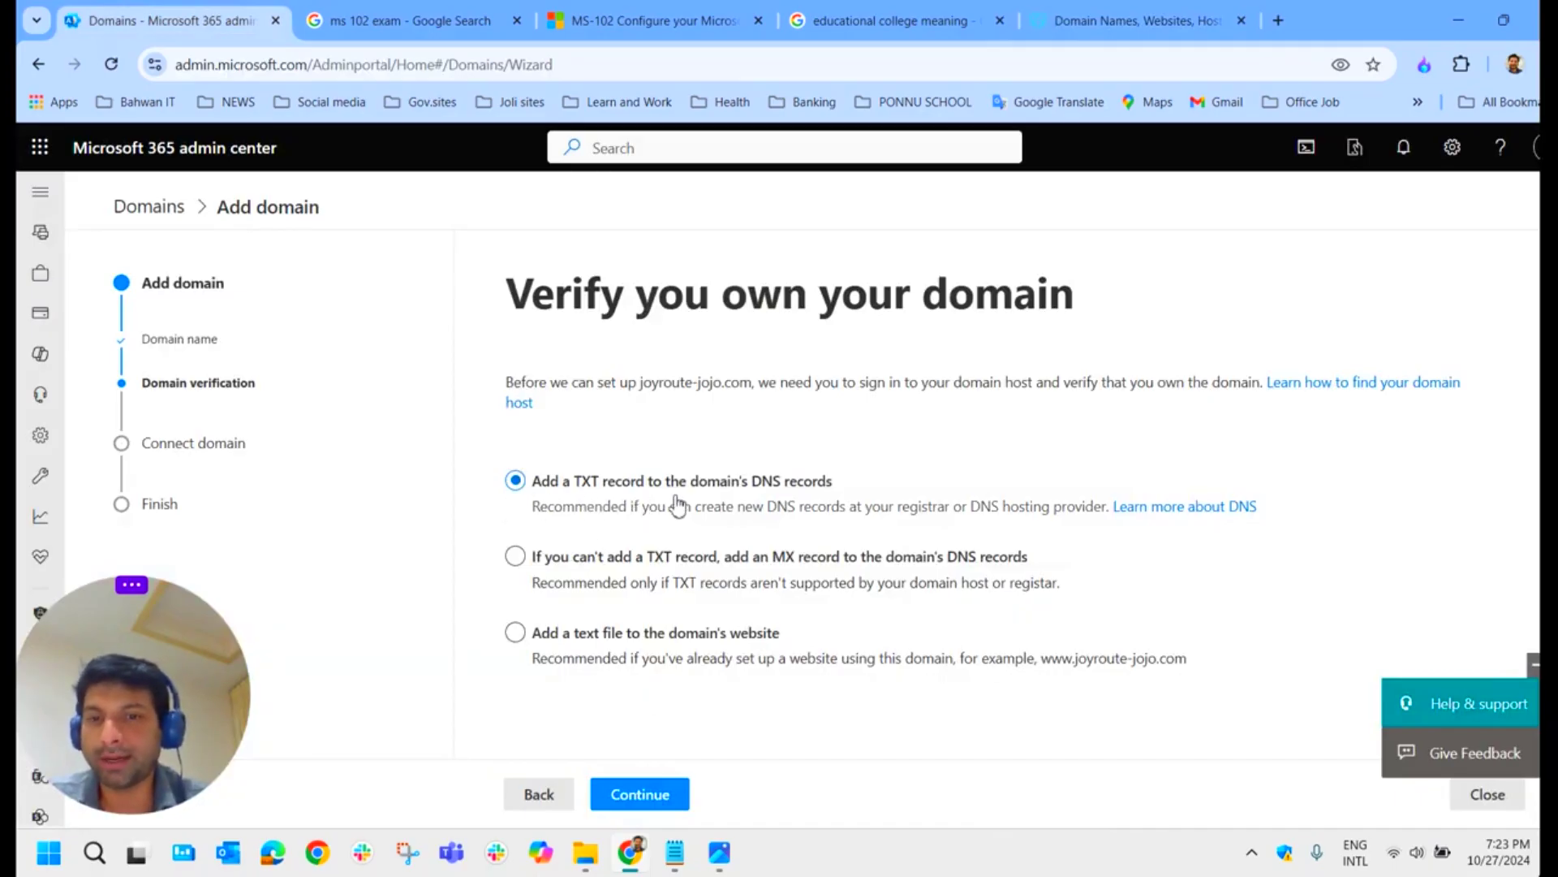
{"action": "left_click", "coordinate": [656, 794]}
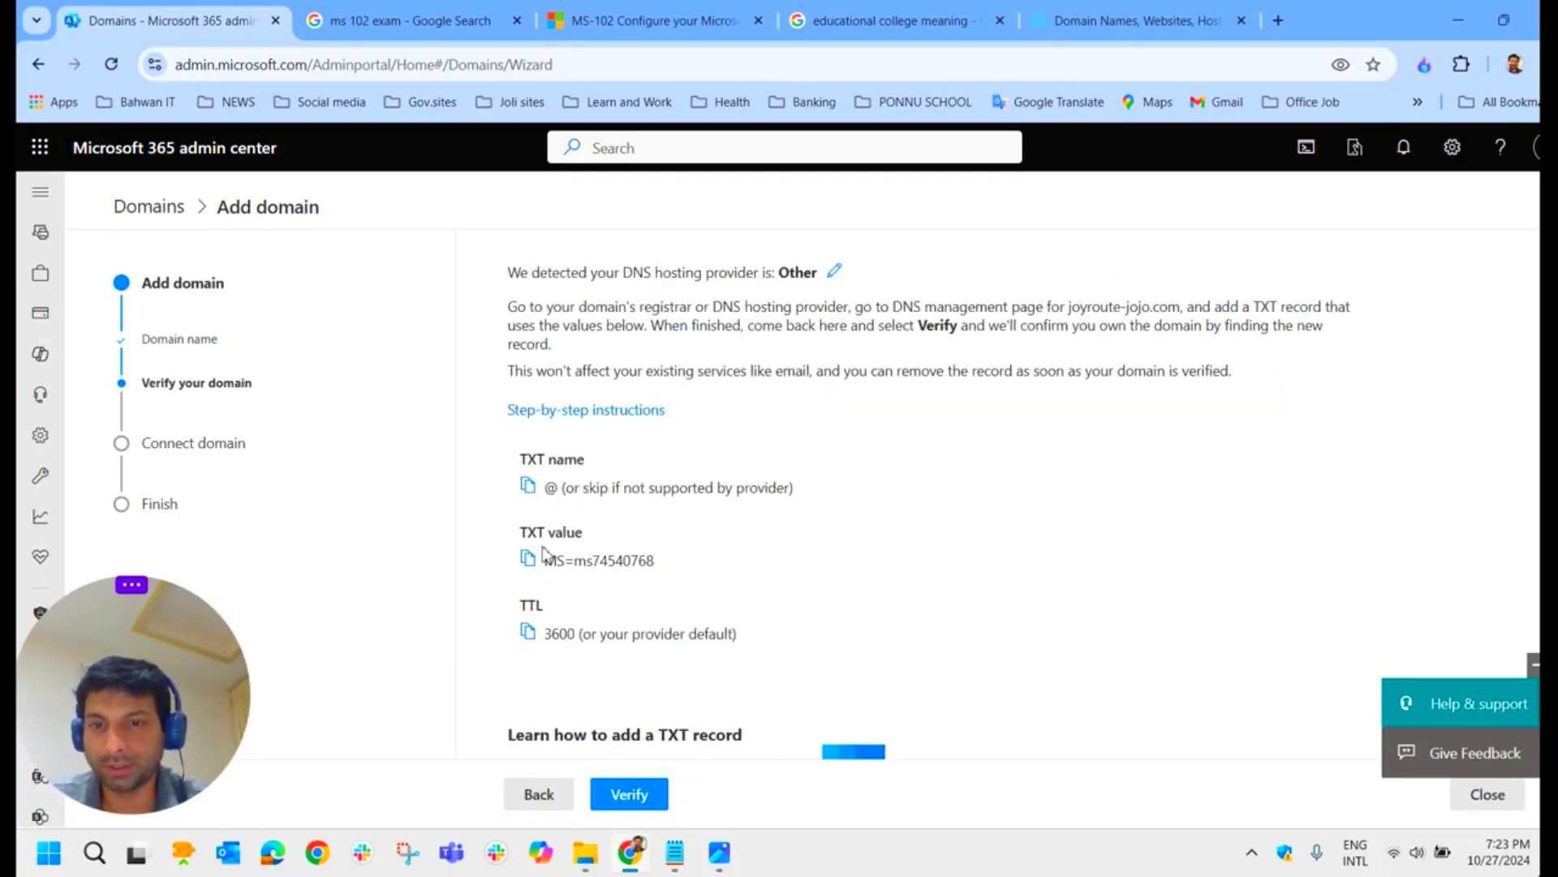
Step: Compare the wizard's TXT record values against the GoDaddy DNS records screenshot
{"action": "left_click", "coordinate": [721, 852]}
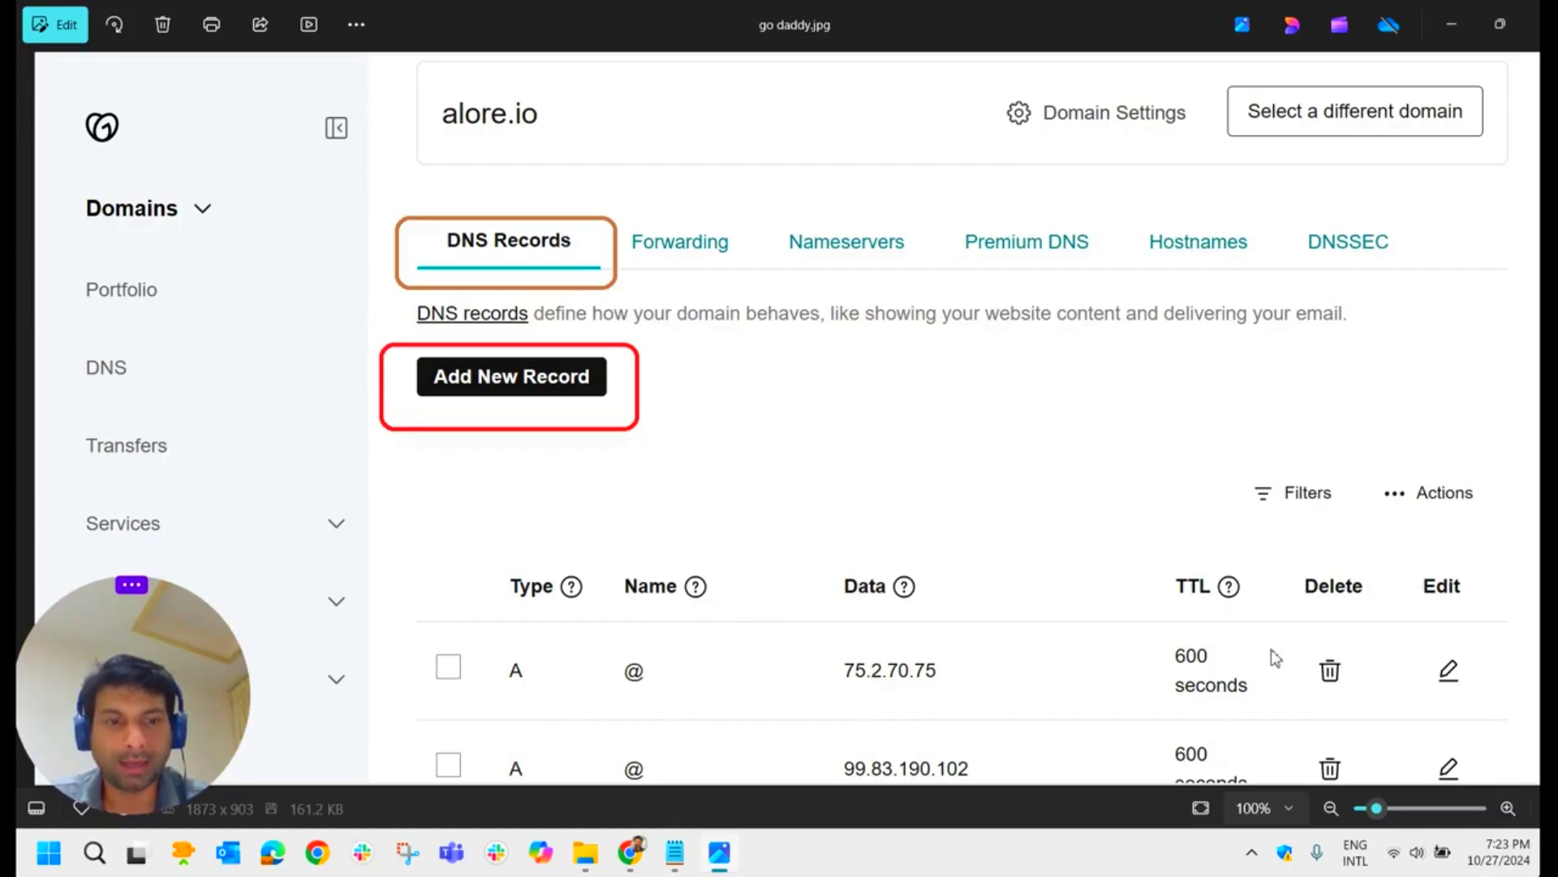
{"action": "left_click", "coordinate": [1445, 16]}
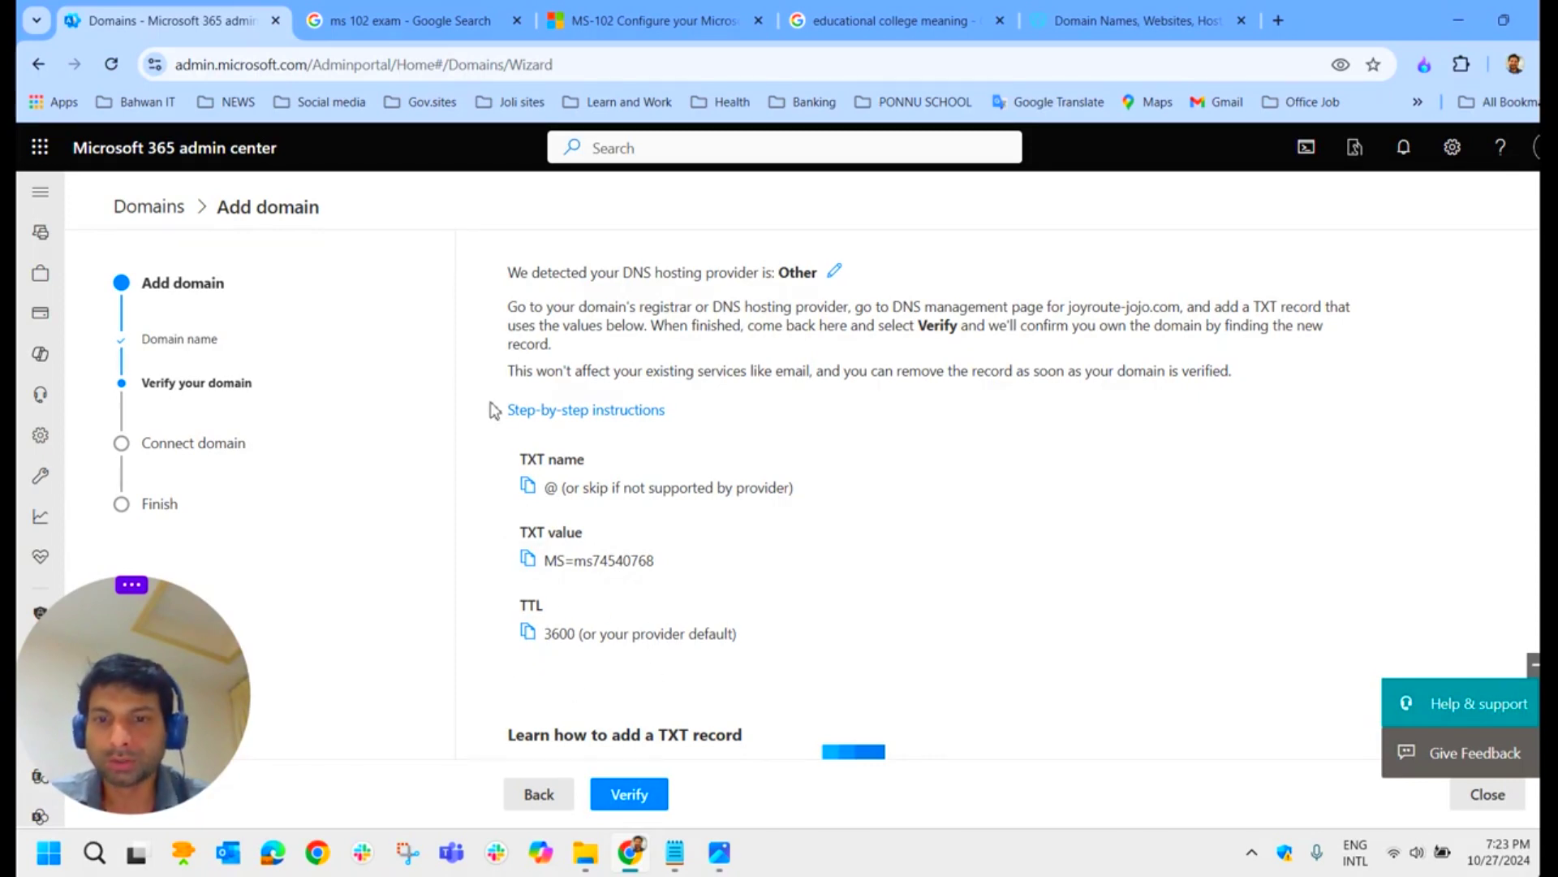
{"action": "left_click", "coordinate": [719, 854]}
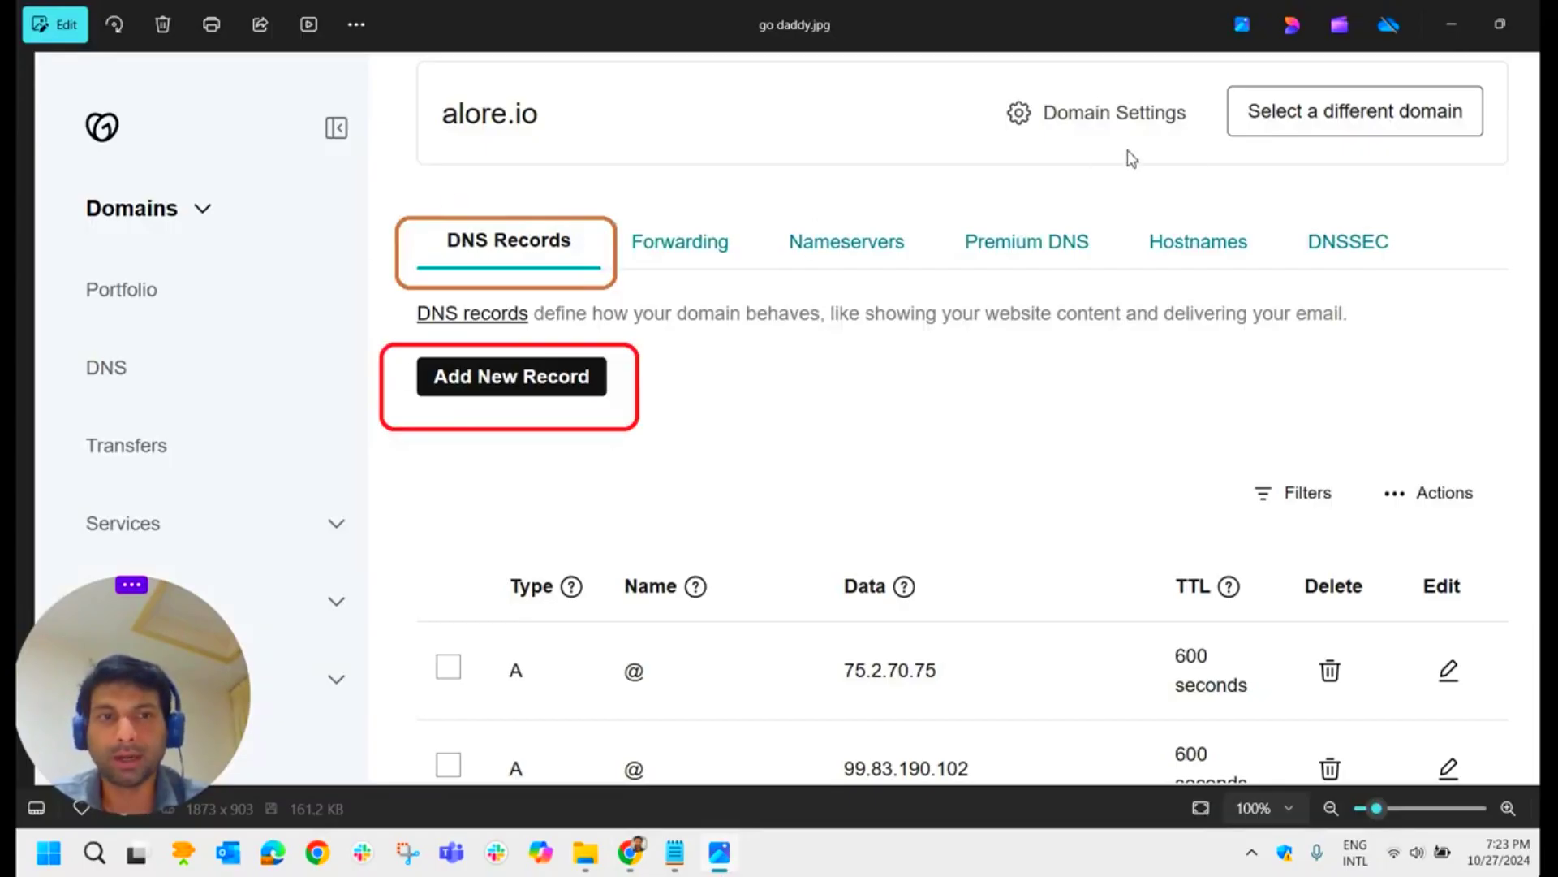
{"action": "left_click", "coordinate": [1455, 29]}
Step: Verify joyroute-jojo.com (fails: domain not found), then show the TXT Record bullet in PowerPoint
{"action": "scroll", "coordinate": [560, 597], "scroll_direction": "down", "scroll_amount": 1}
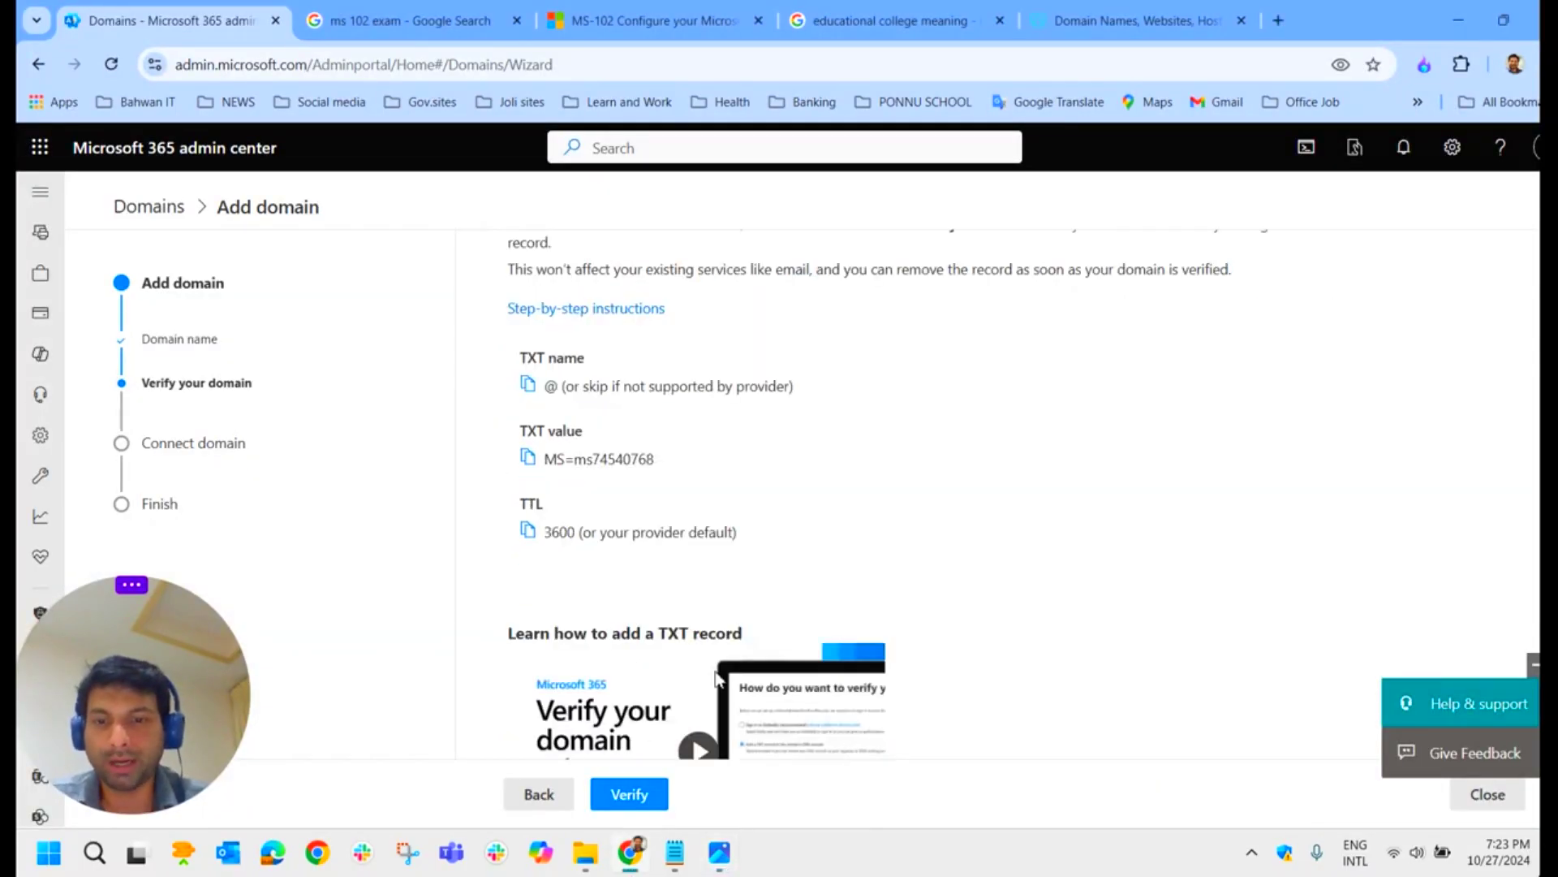
{"action": "left_click", "coordinate": [632, 800]}
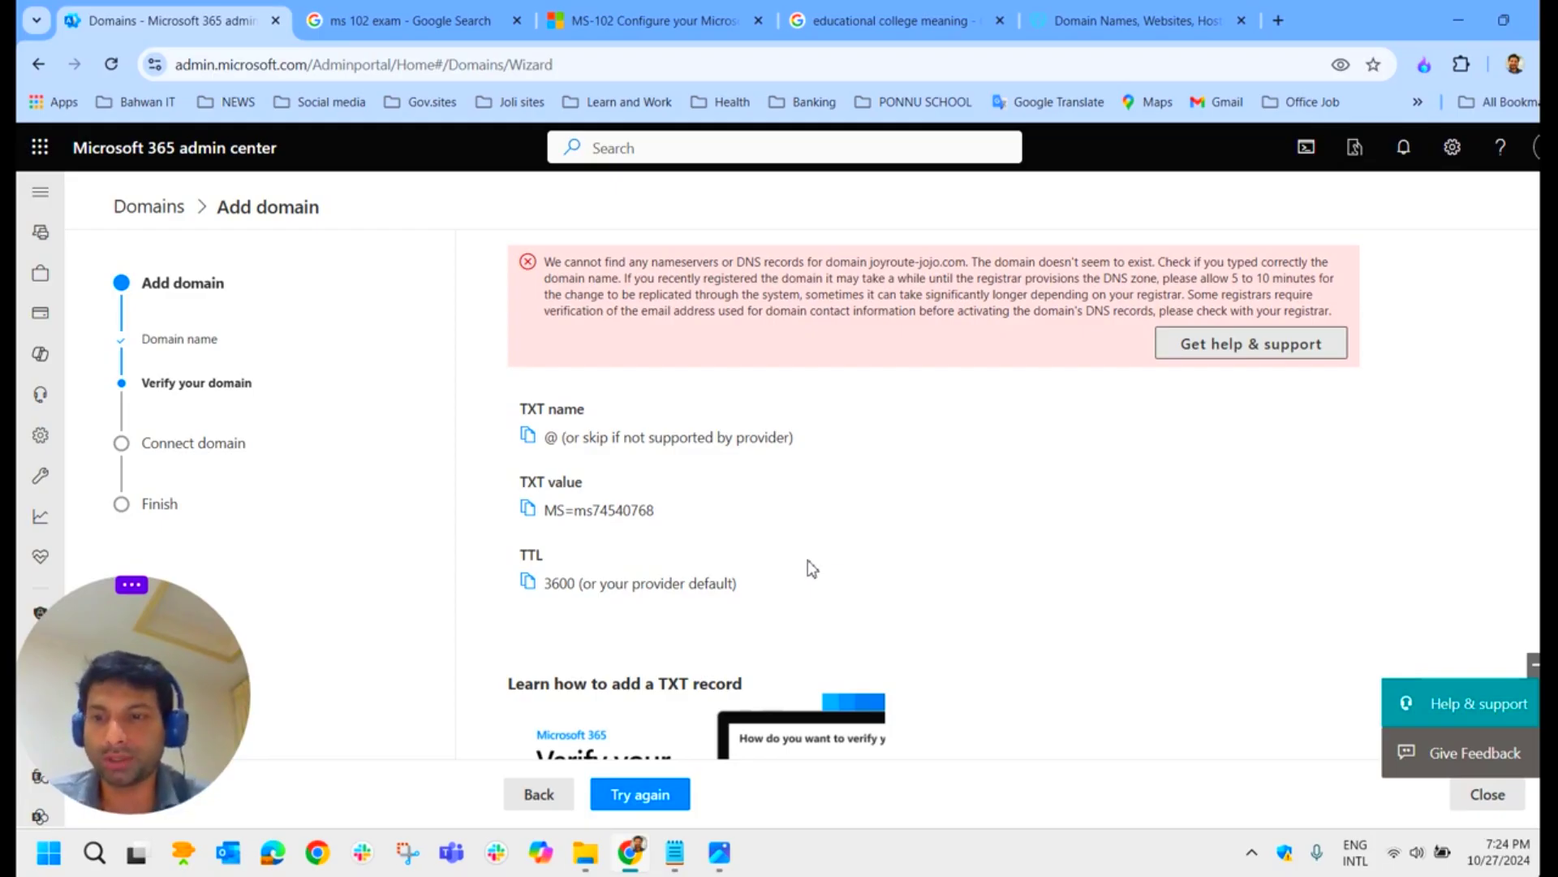
{"action": "key", "text": "alt+Tab"}
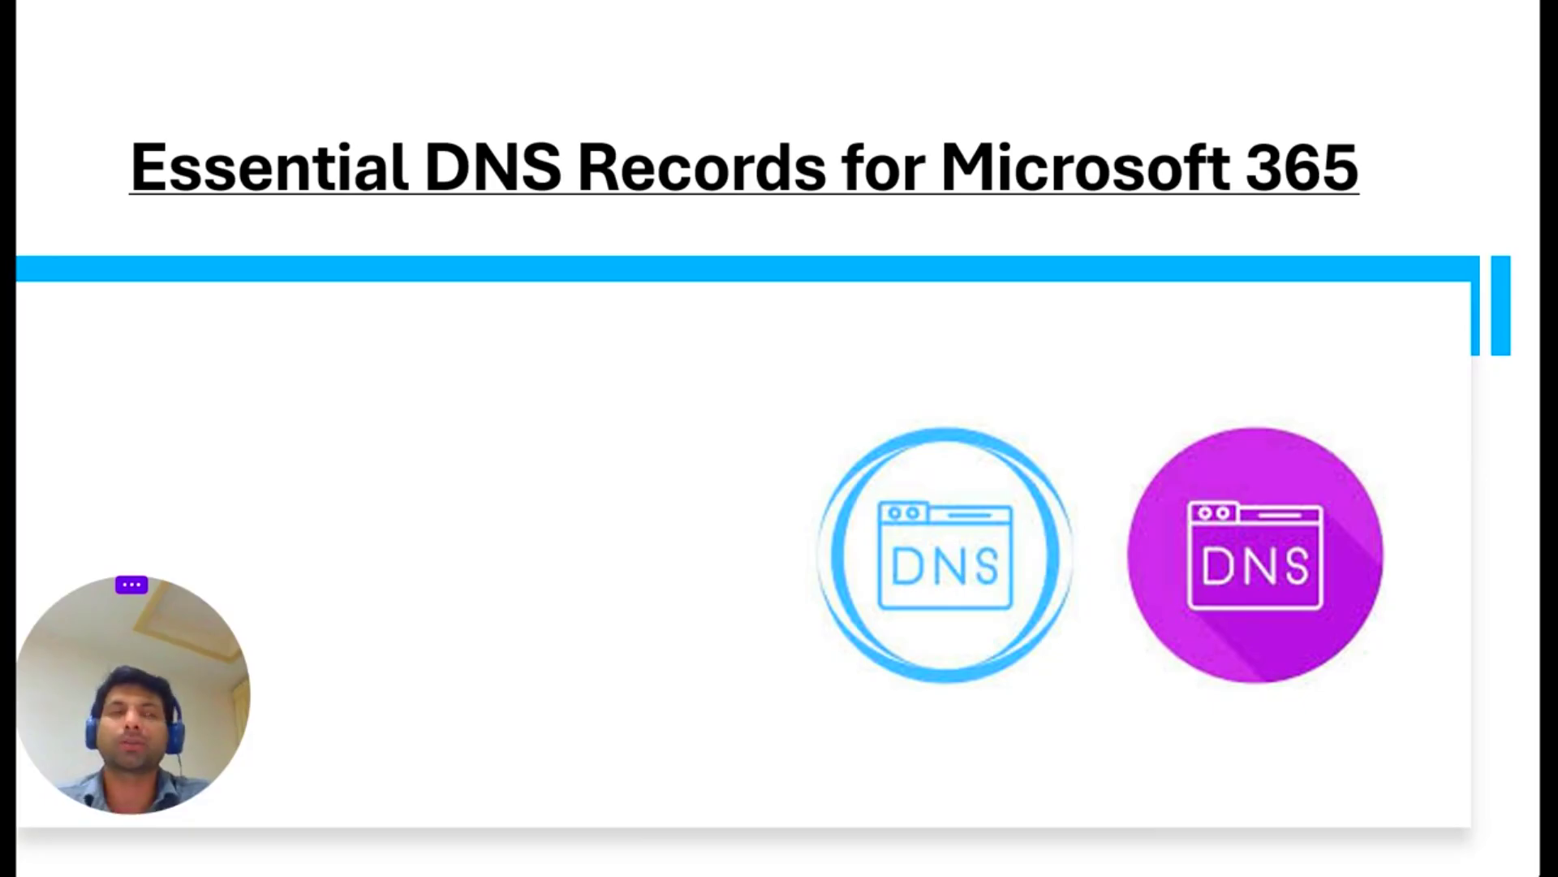
{"action": "key", "text": "Right"}
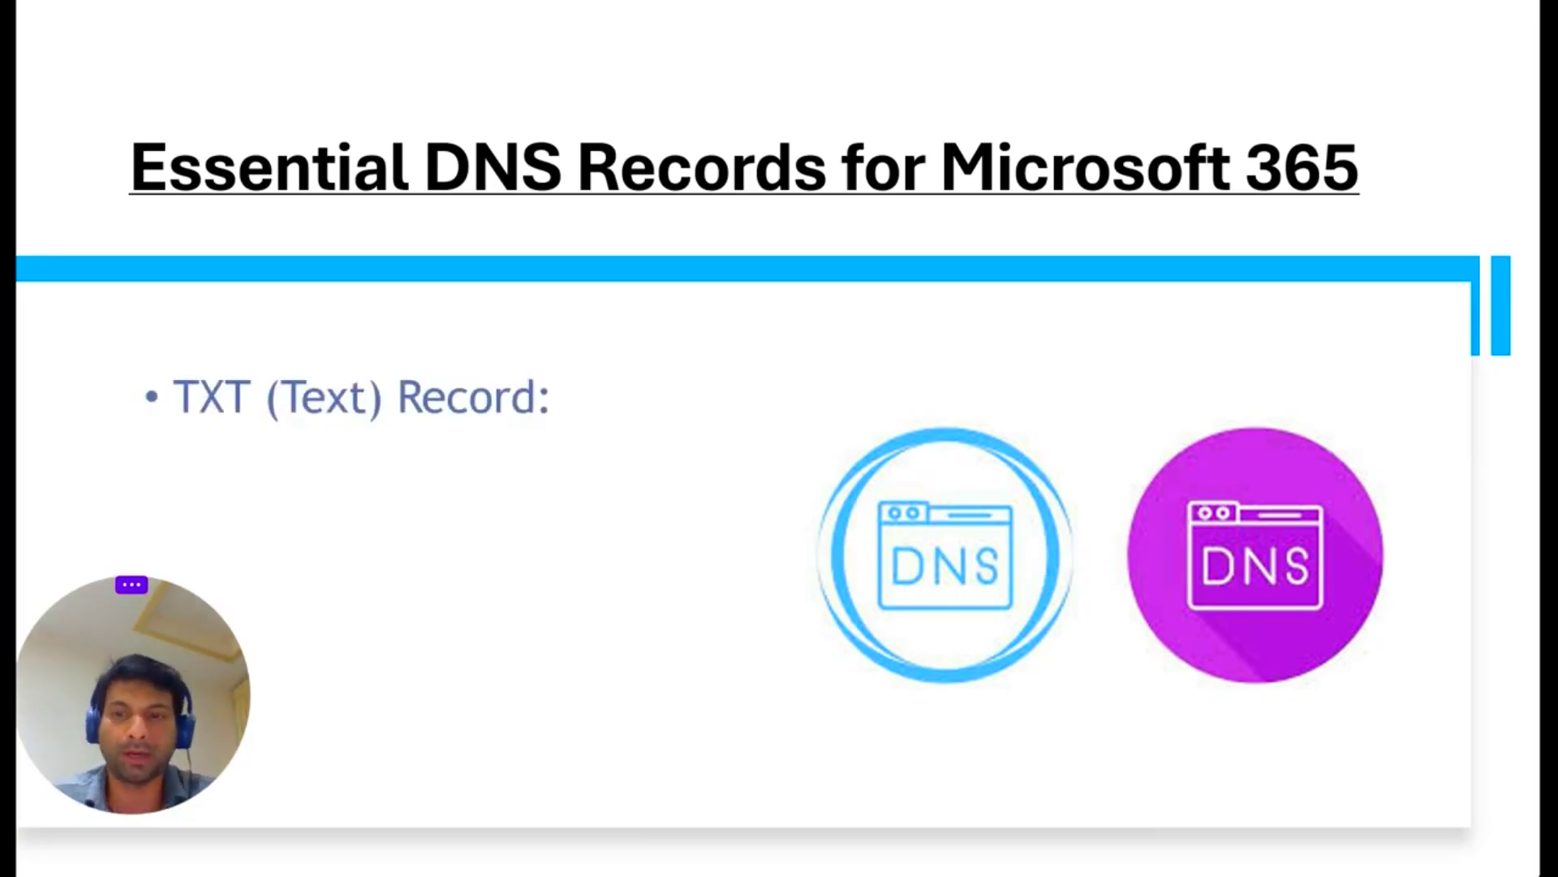
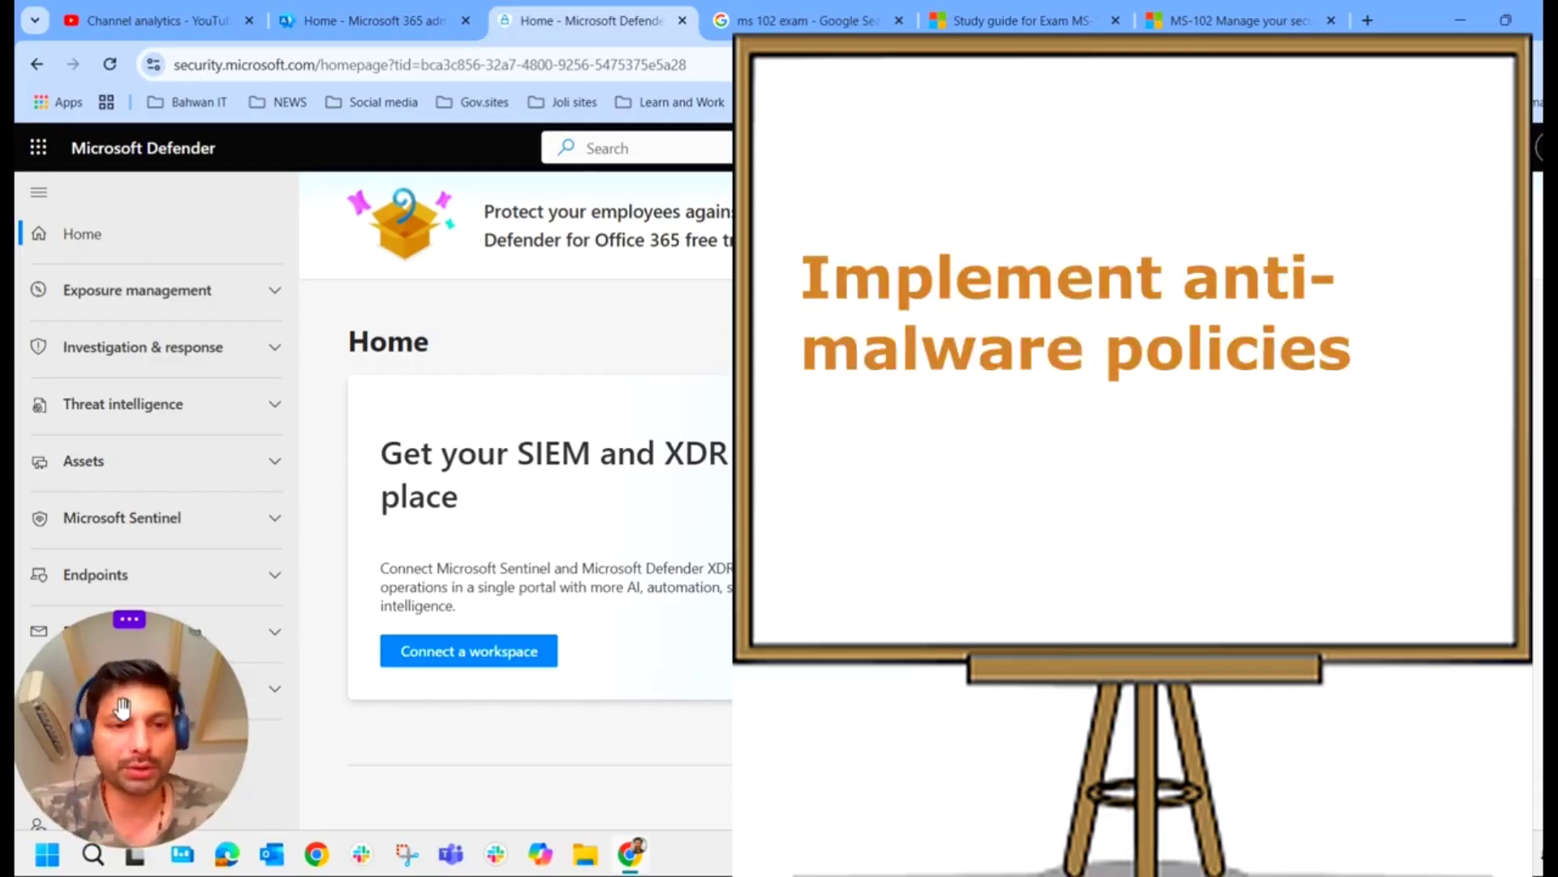
Step: Go through Email & collaboration and Policies & rules to the Threat policies page
{"action": "left_click_drag", "start_coordinate": [122, 712], "coordinate": [844, 706]}
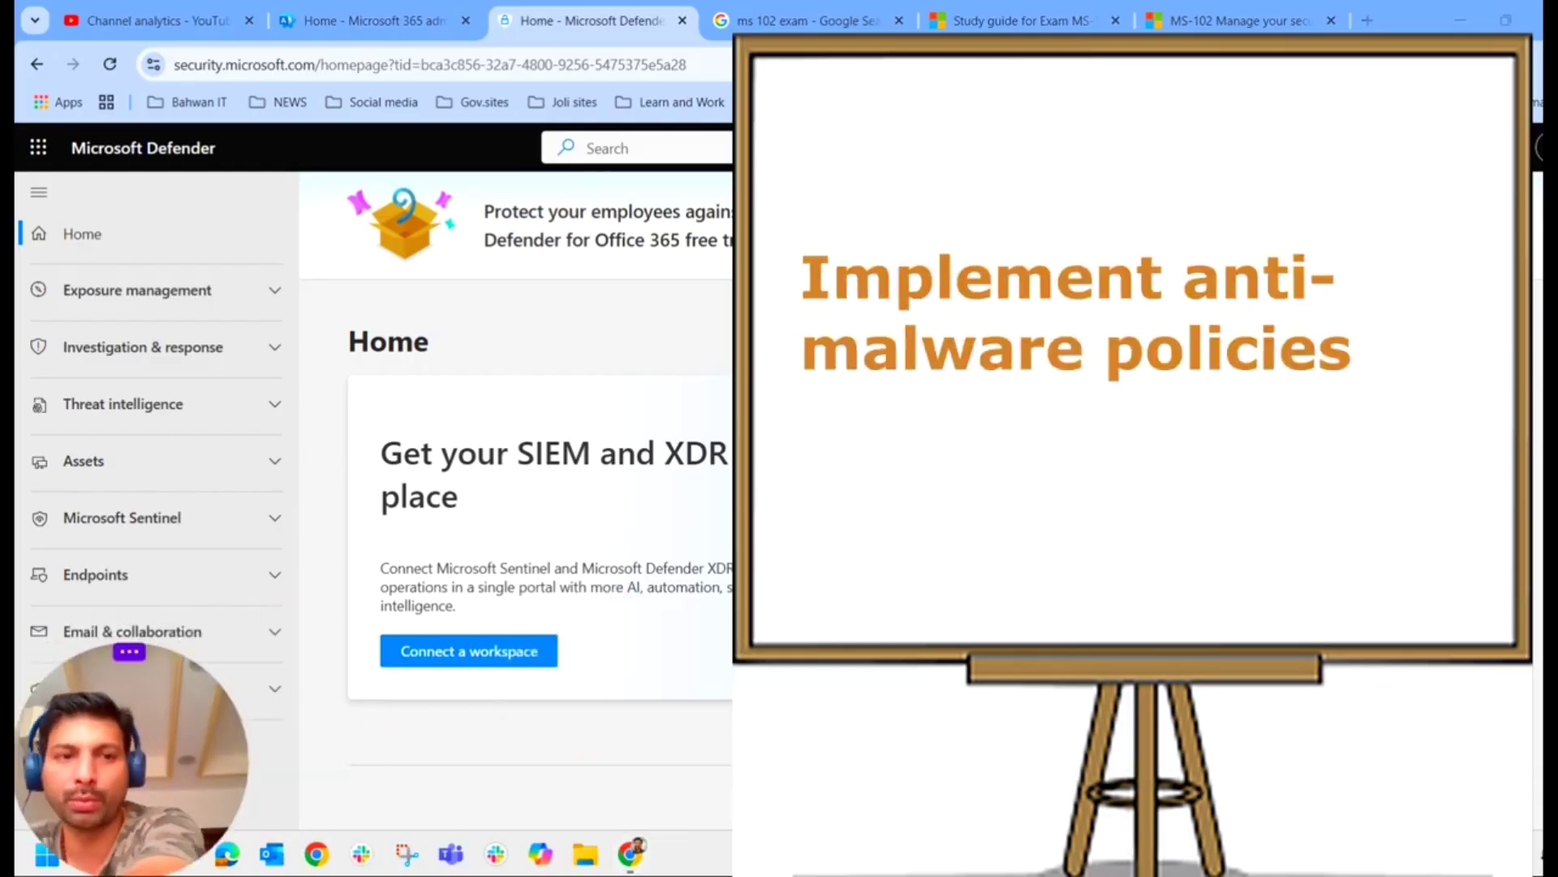
{"action": "scroll", "coordinate": [233, 375], "scroll_direction": "down", "scroll_amount": 3}
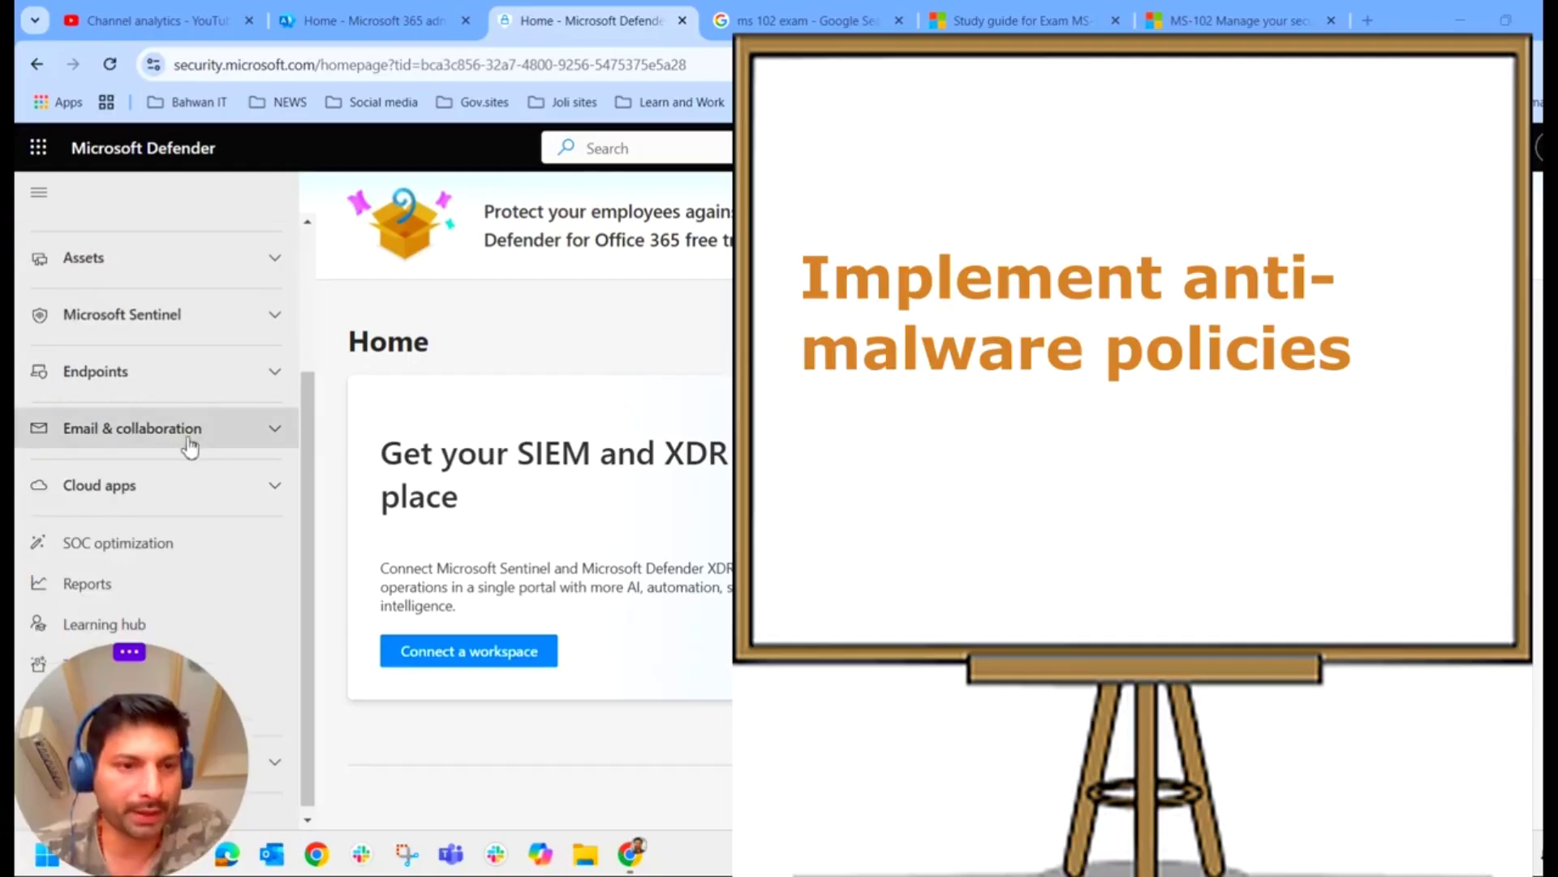
{"action": "left_click", "coordinate": [261, 438]}
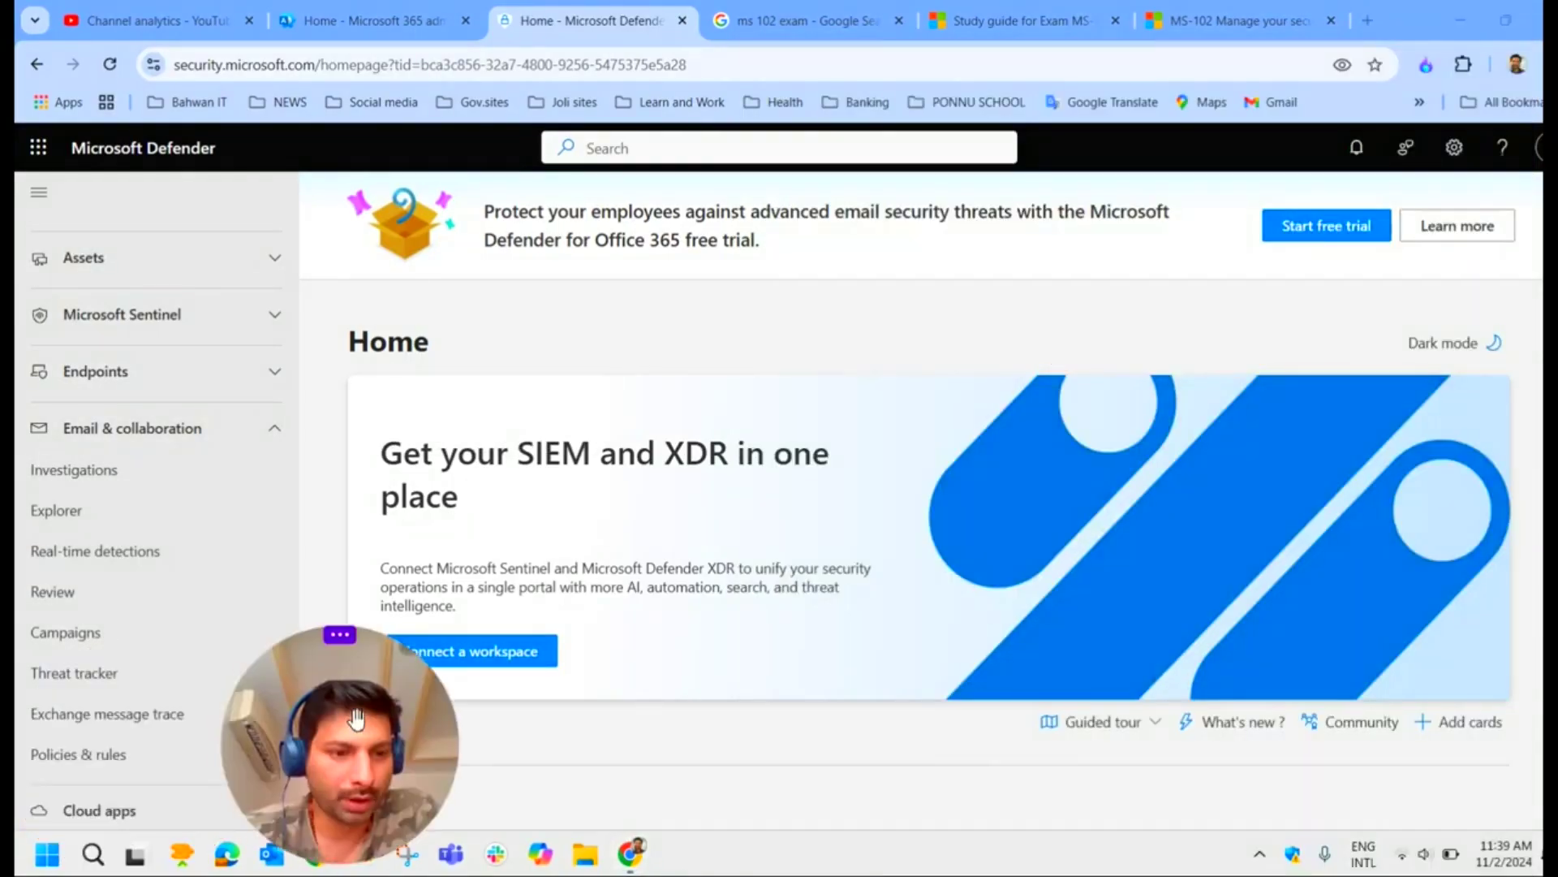
{"action": "left_click", "coordinate": [103, 757]}
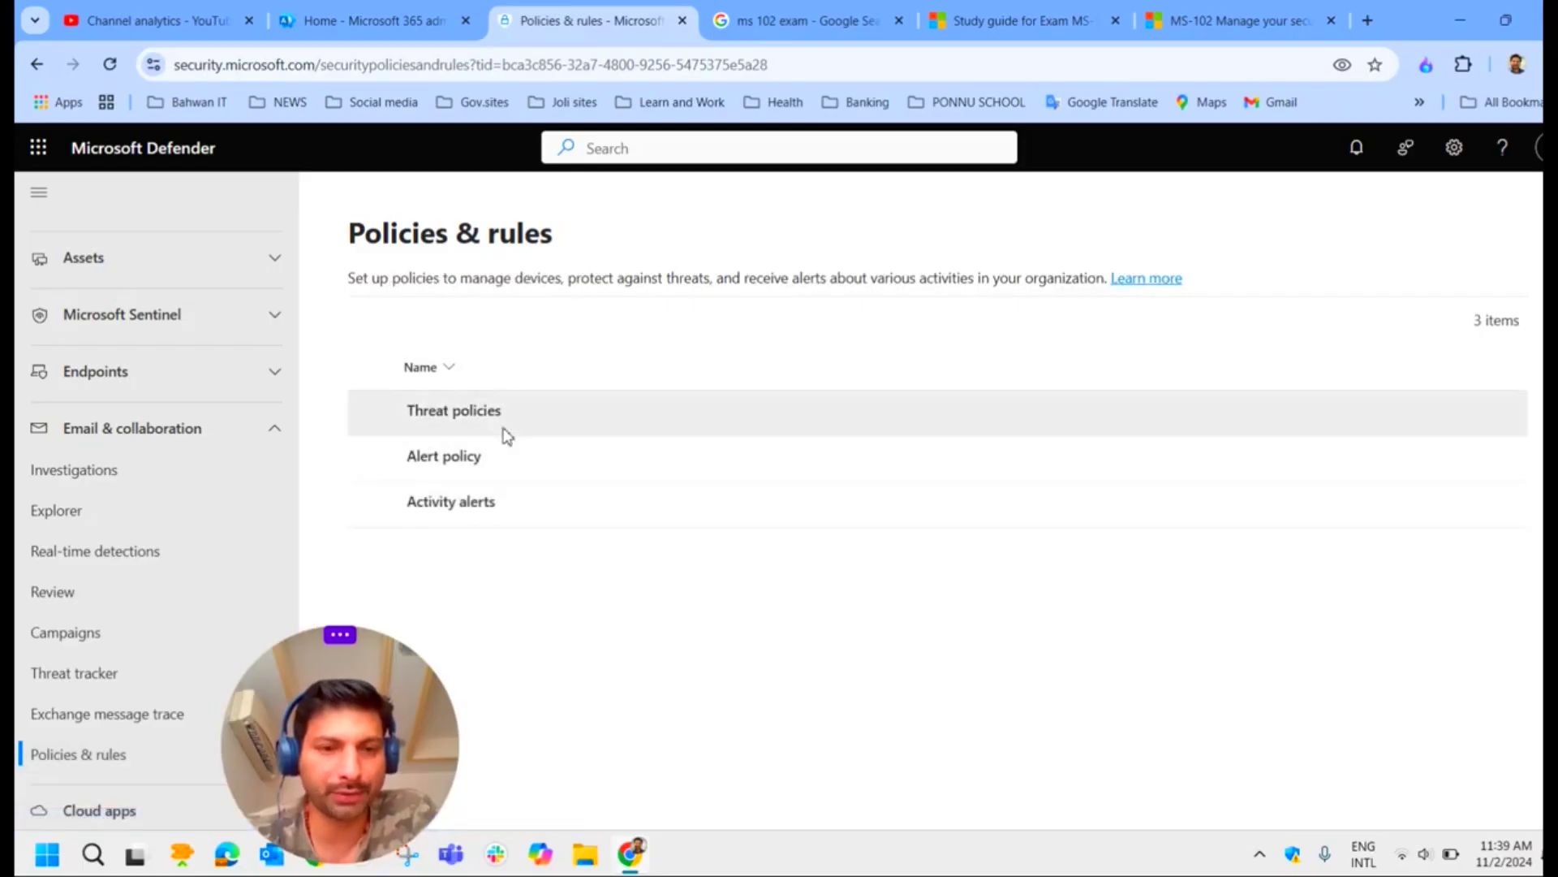
{"action": "left_click", "coordinate": [499, 416]}
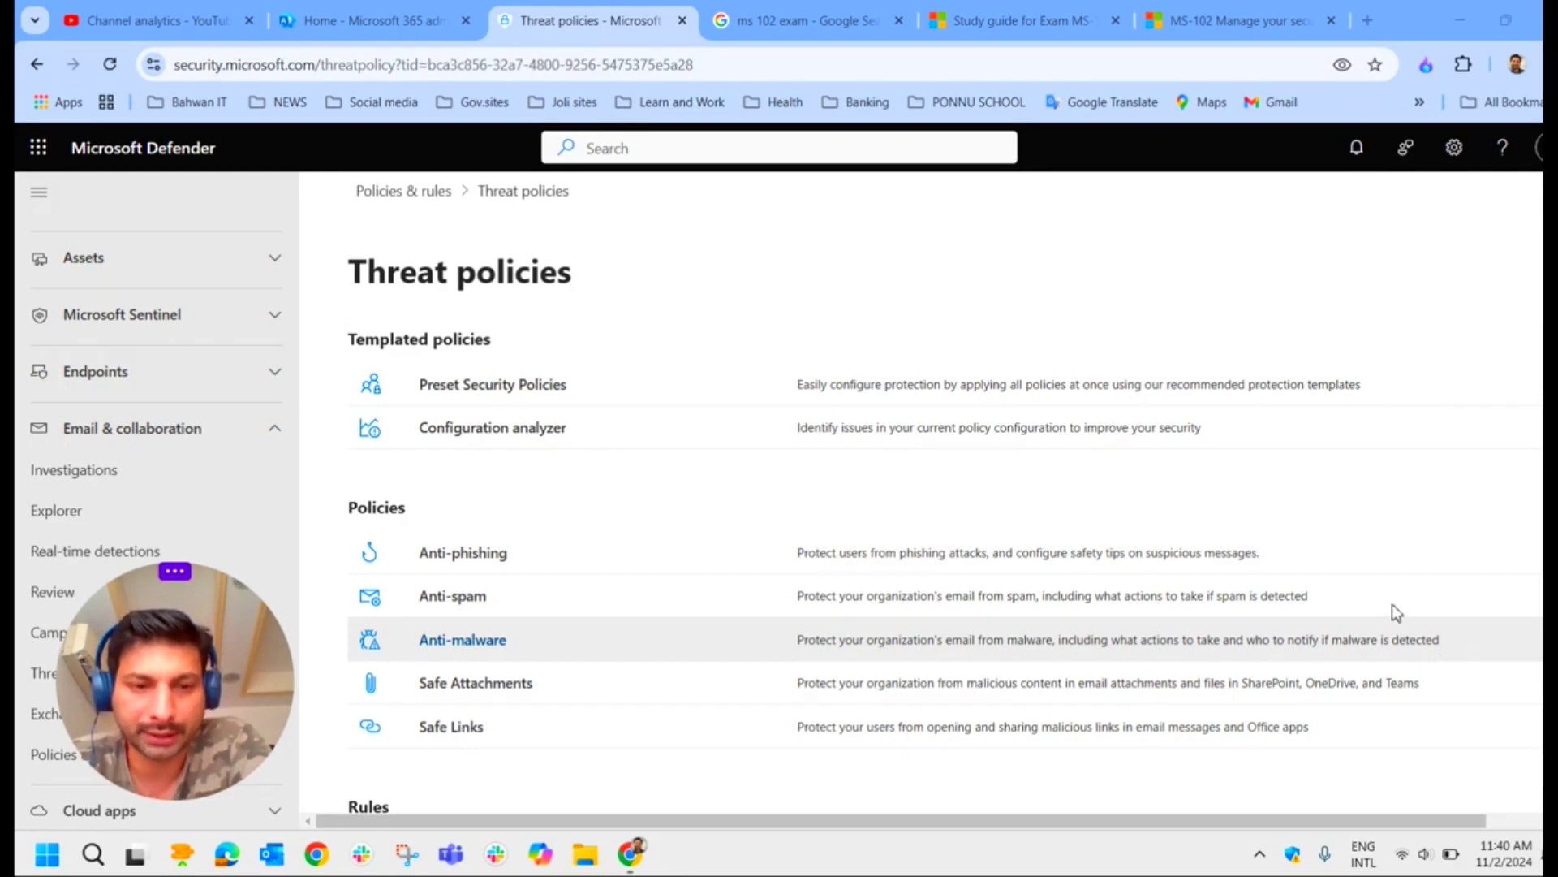
Step: Open the Anti-malware list, review the Default policy's actions, and launch the Create wizard
{"action": "left_click", "coordinate": [463, 640]}
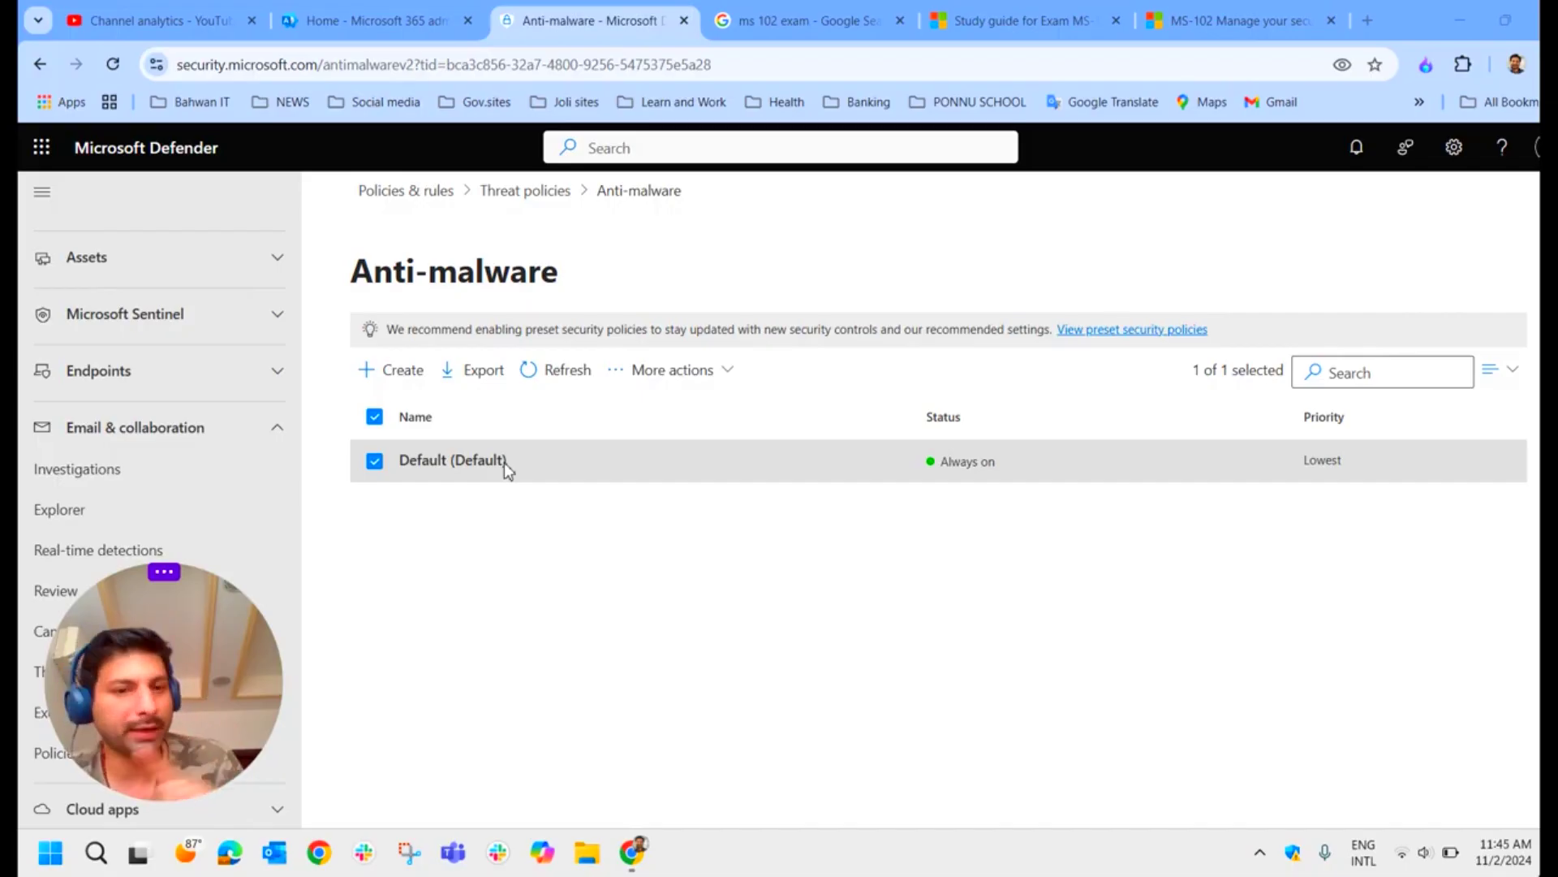
{"action": "left_click", "coordinate": [734, 380]}
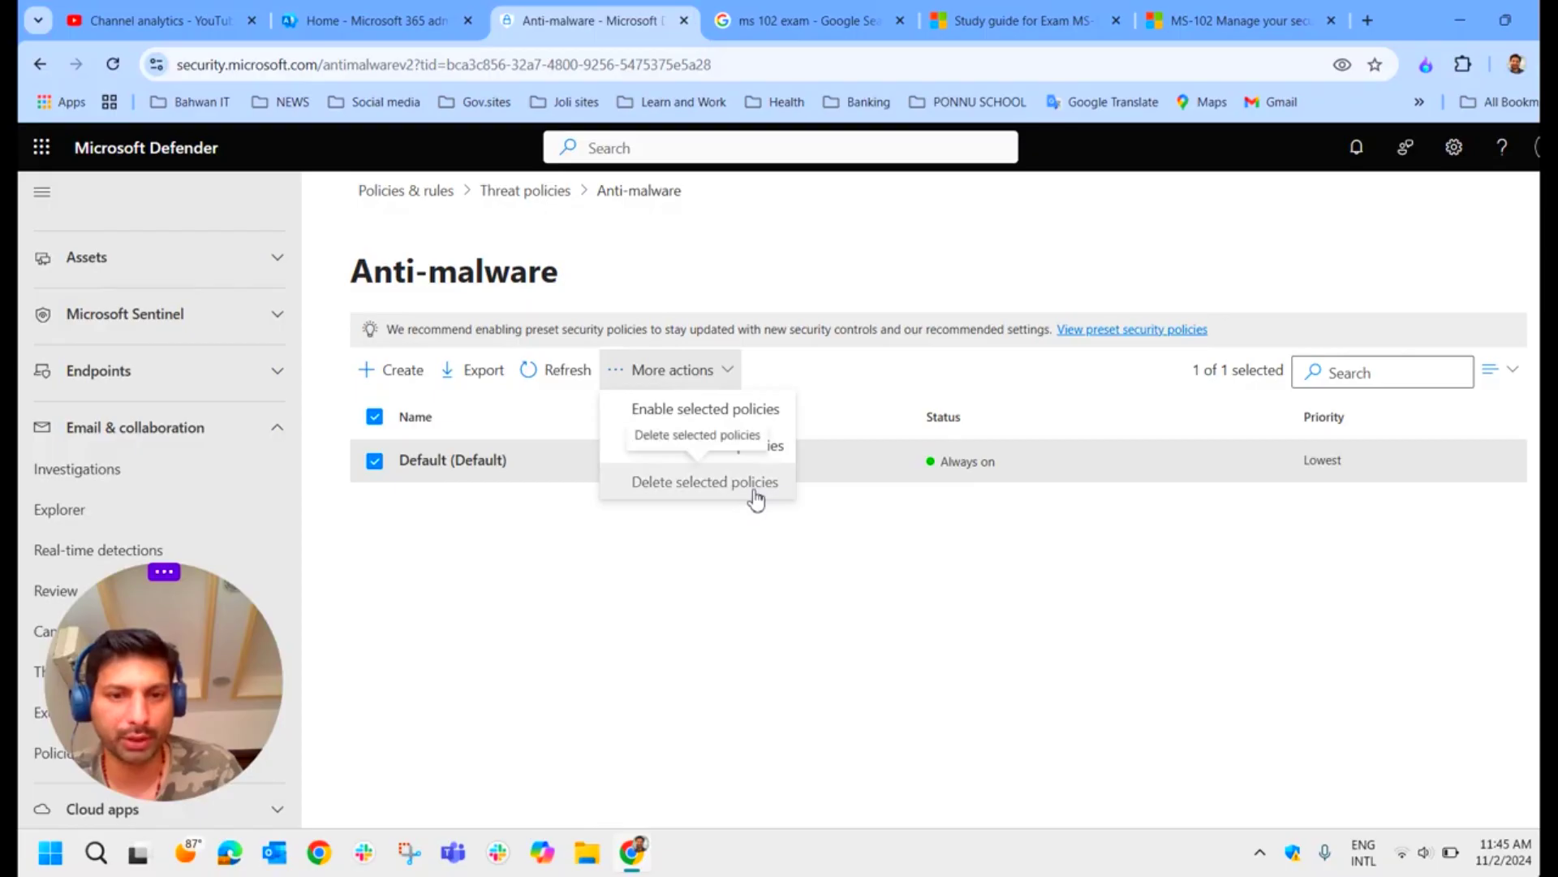
{"action": "left_click", "coordinate": [527, 536]}
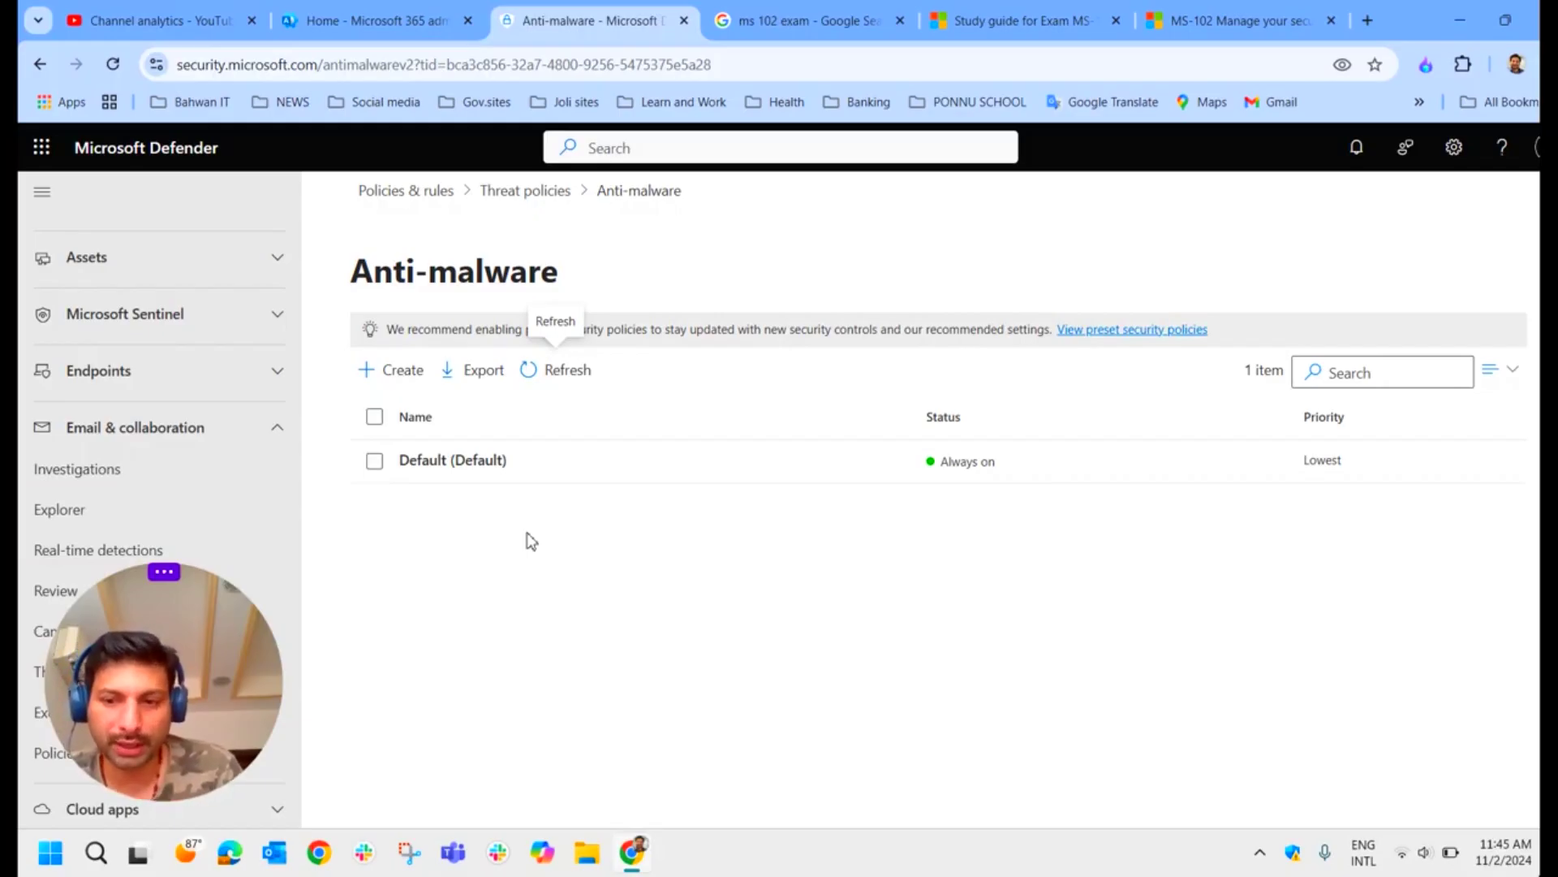
{"action": "left_click", "coordinate": [413, 376]}
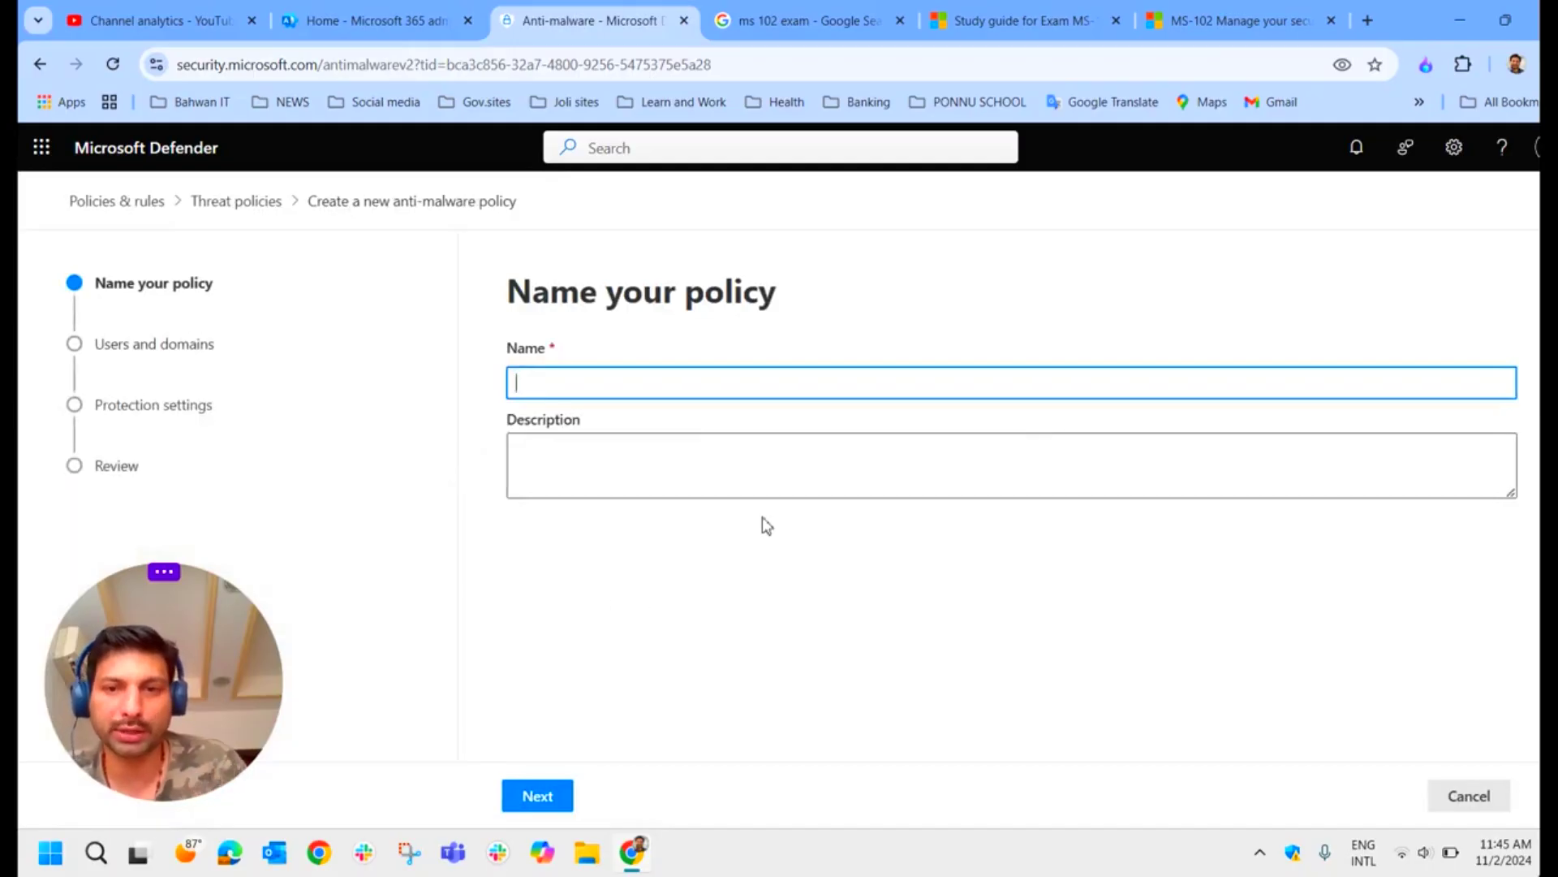
Step: Close the anti-malware policy wizard, reopen it, and cancel without saving, leaving only the Default policy
{"action": "key", "text": "Escape"}
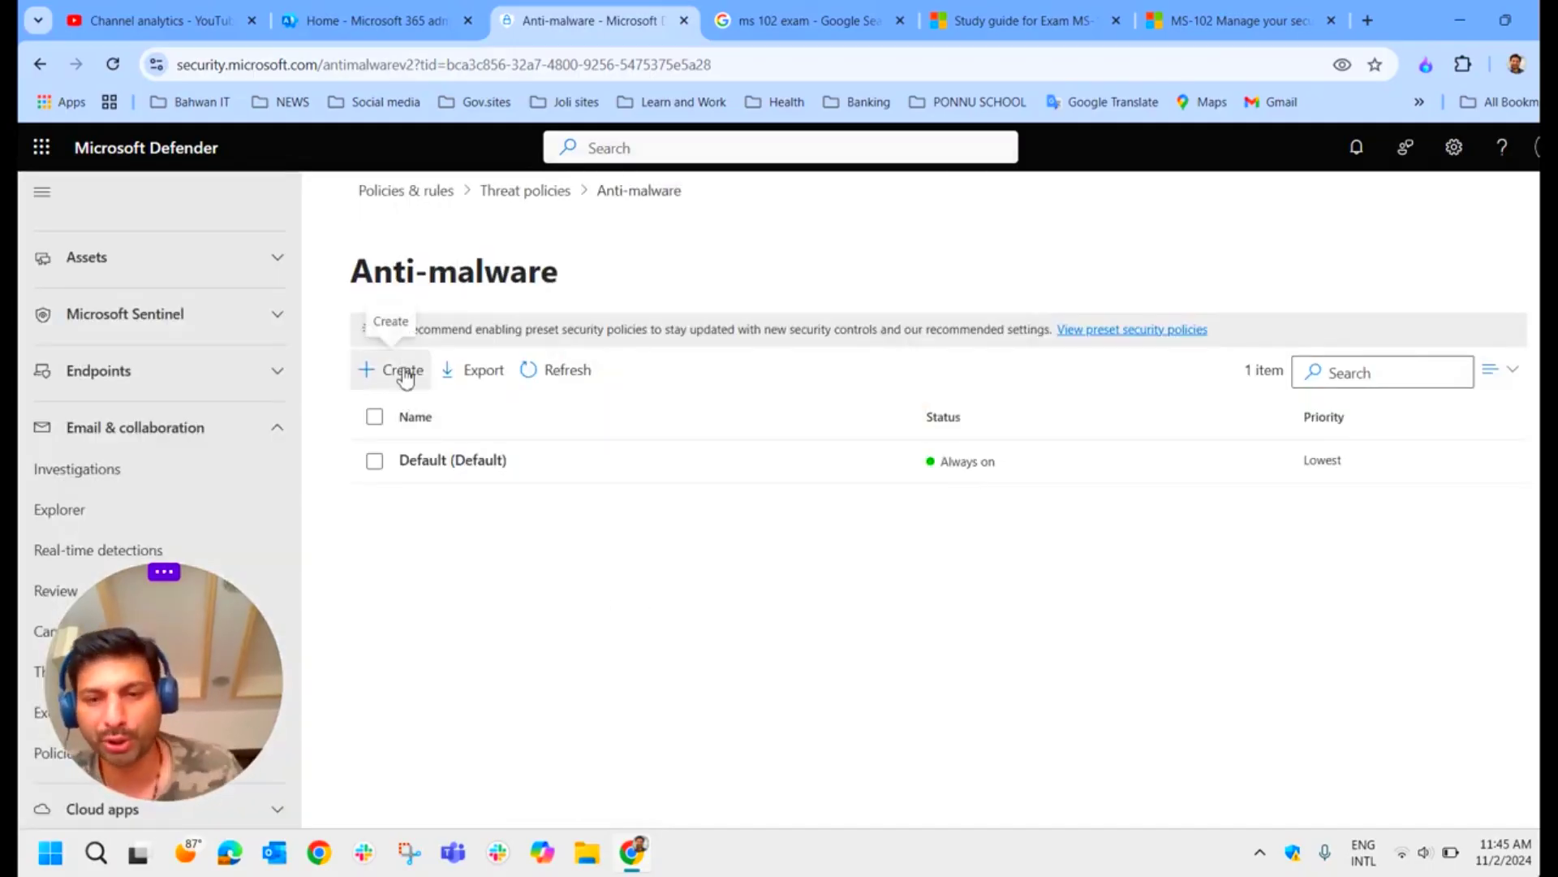
{"action": "left_click", "coordinate": [405, 375]}
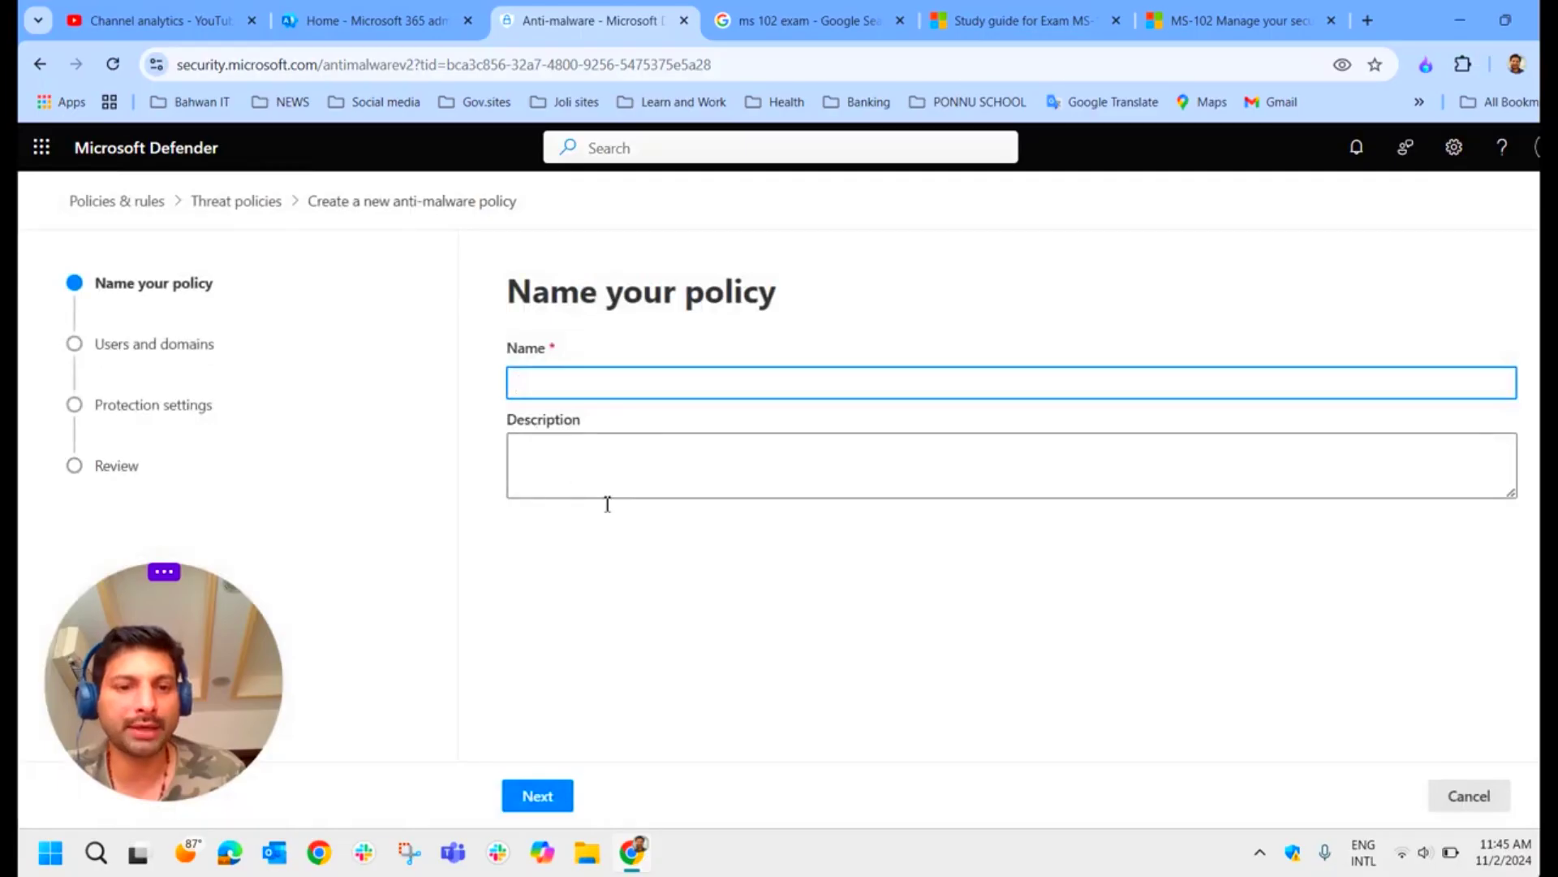
{"action": "left_click", "coordinate": [1465, 803]}
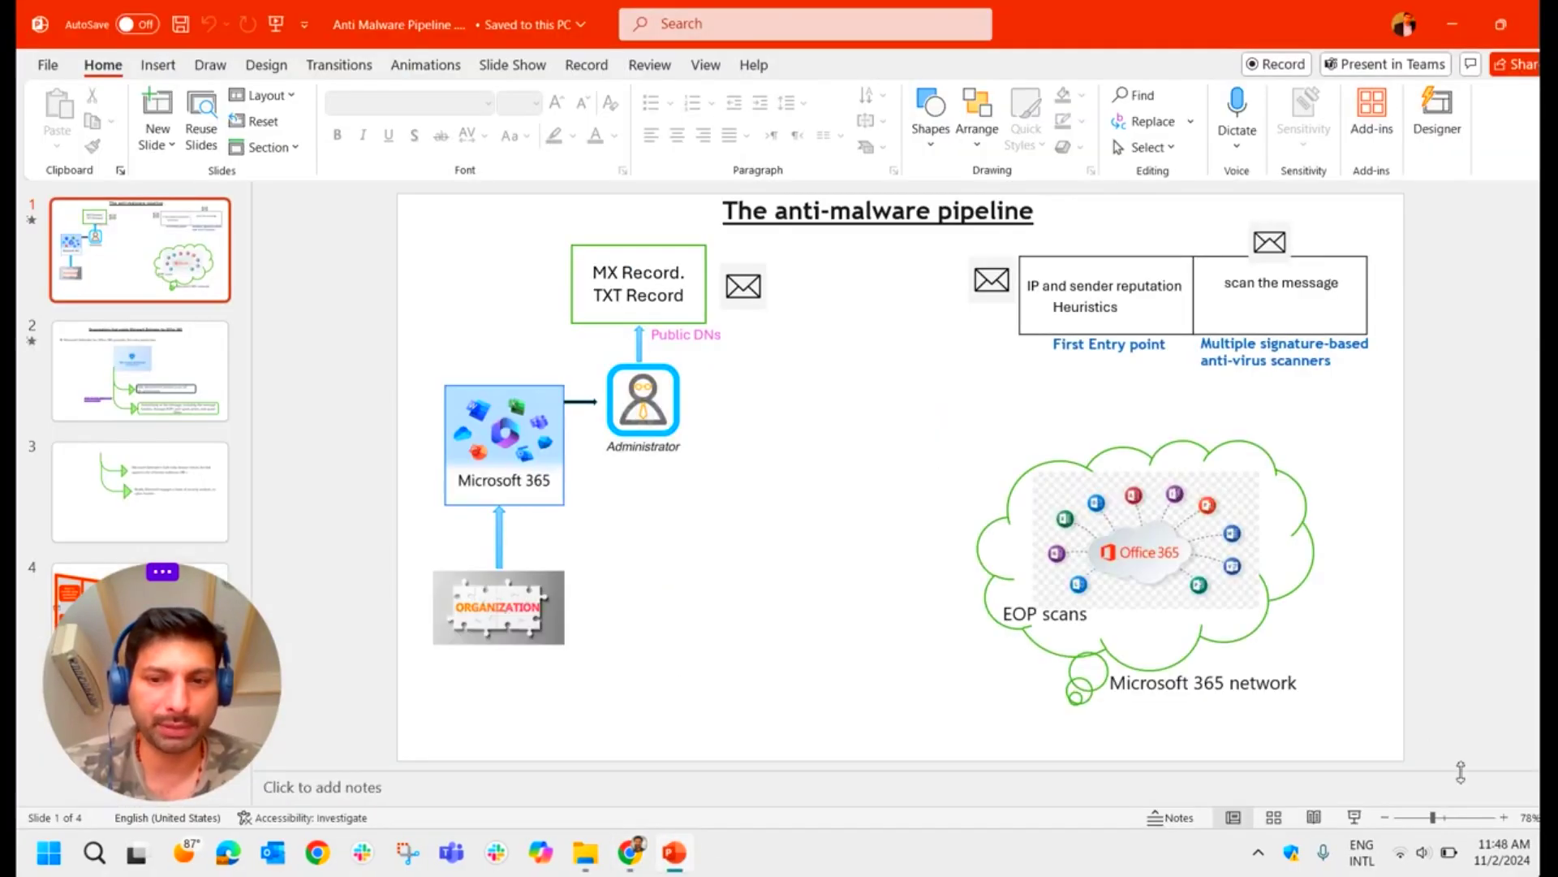
Step: Start the slide show and reveal Organization, Microsoft 365, Administrator and MX/TXT Record boxes
{"action": "left_click", "coordinate": [1354, 816]}
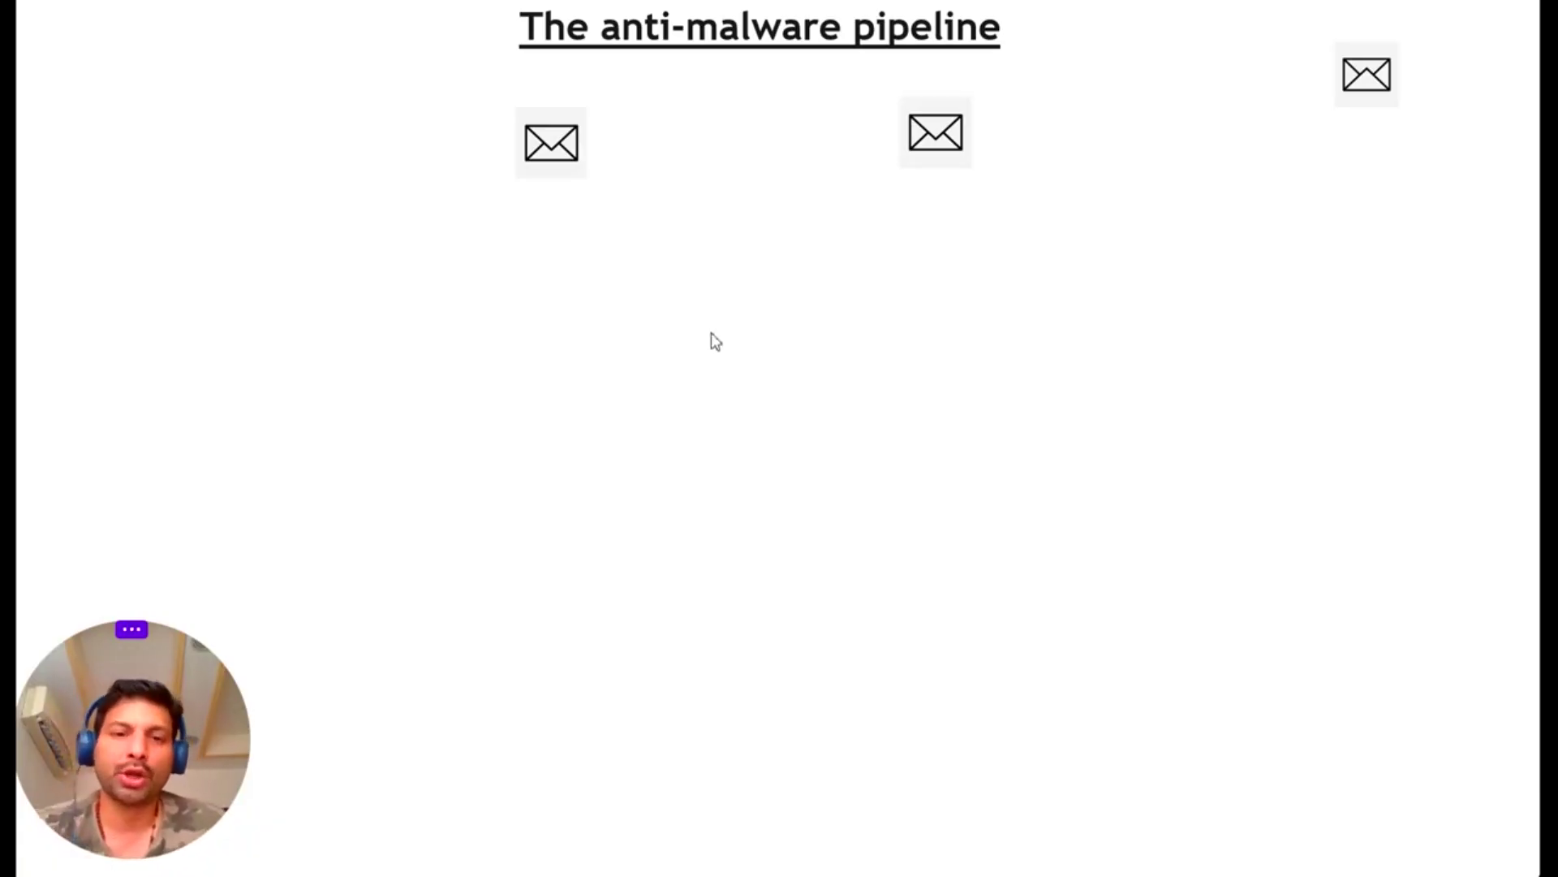
{"action": "left_click_drag", "start_coordinate": [216, 708], "coordinate": [296, 731]}
{"action": "left_click", "coordinate": [344, 452]}
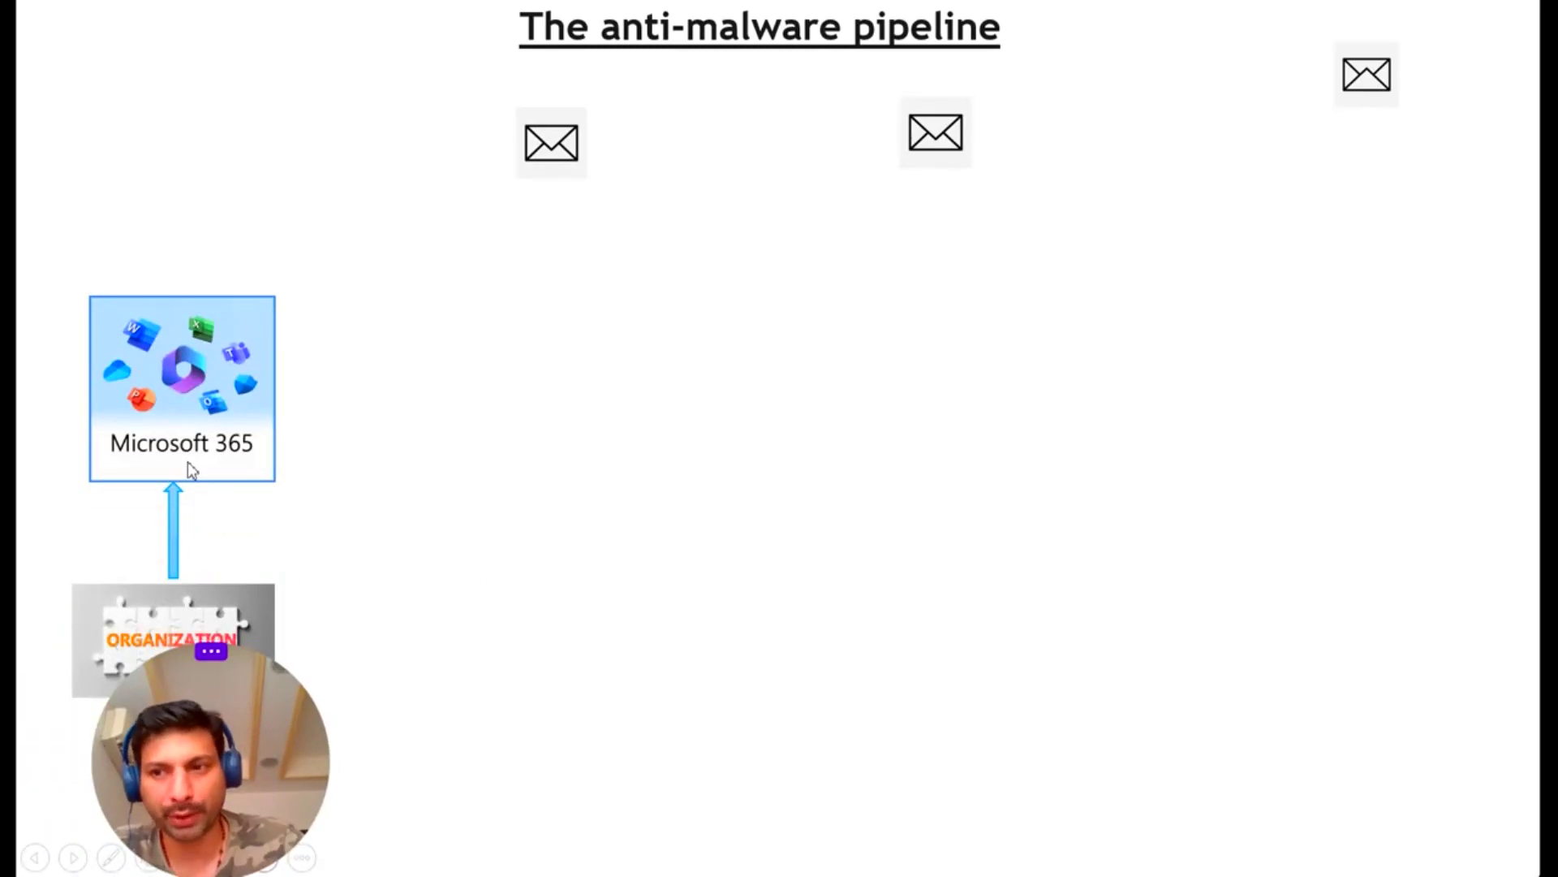
{"action": "left_click", "coordinate": [571, 535]}
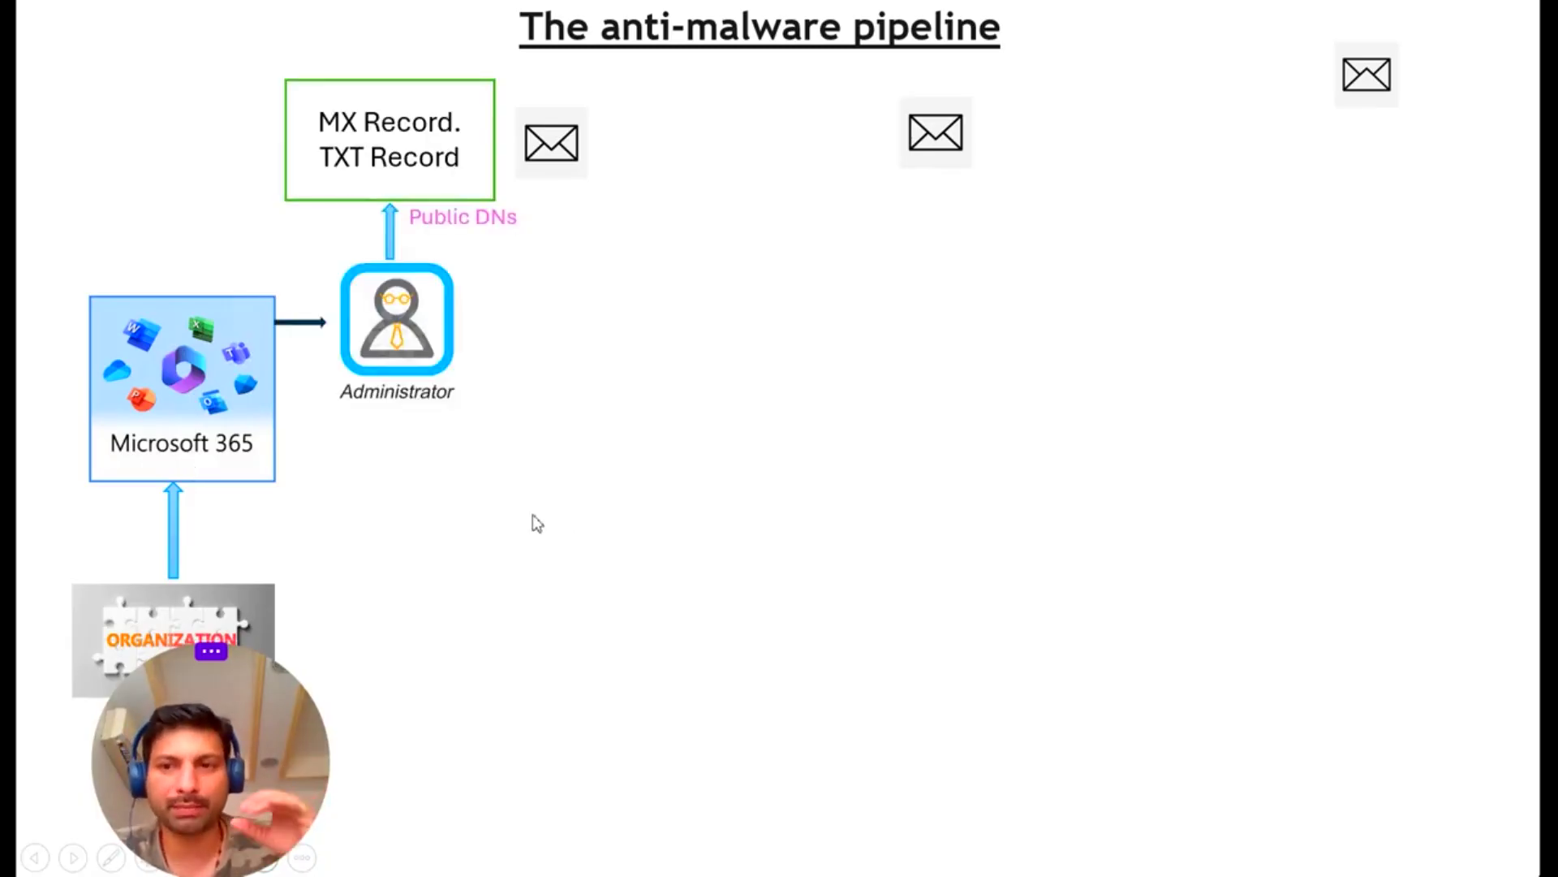
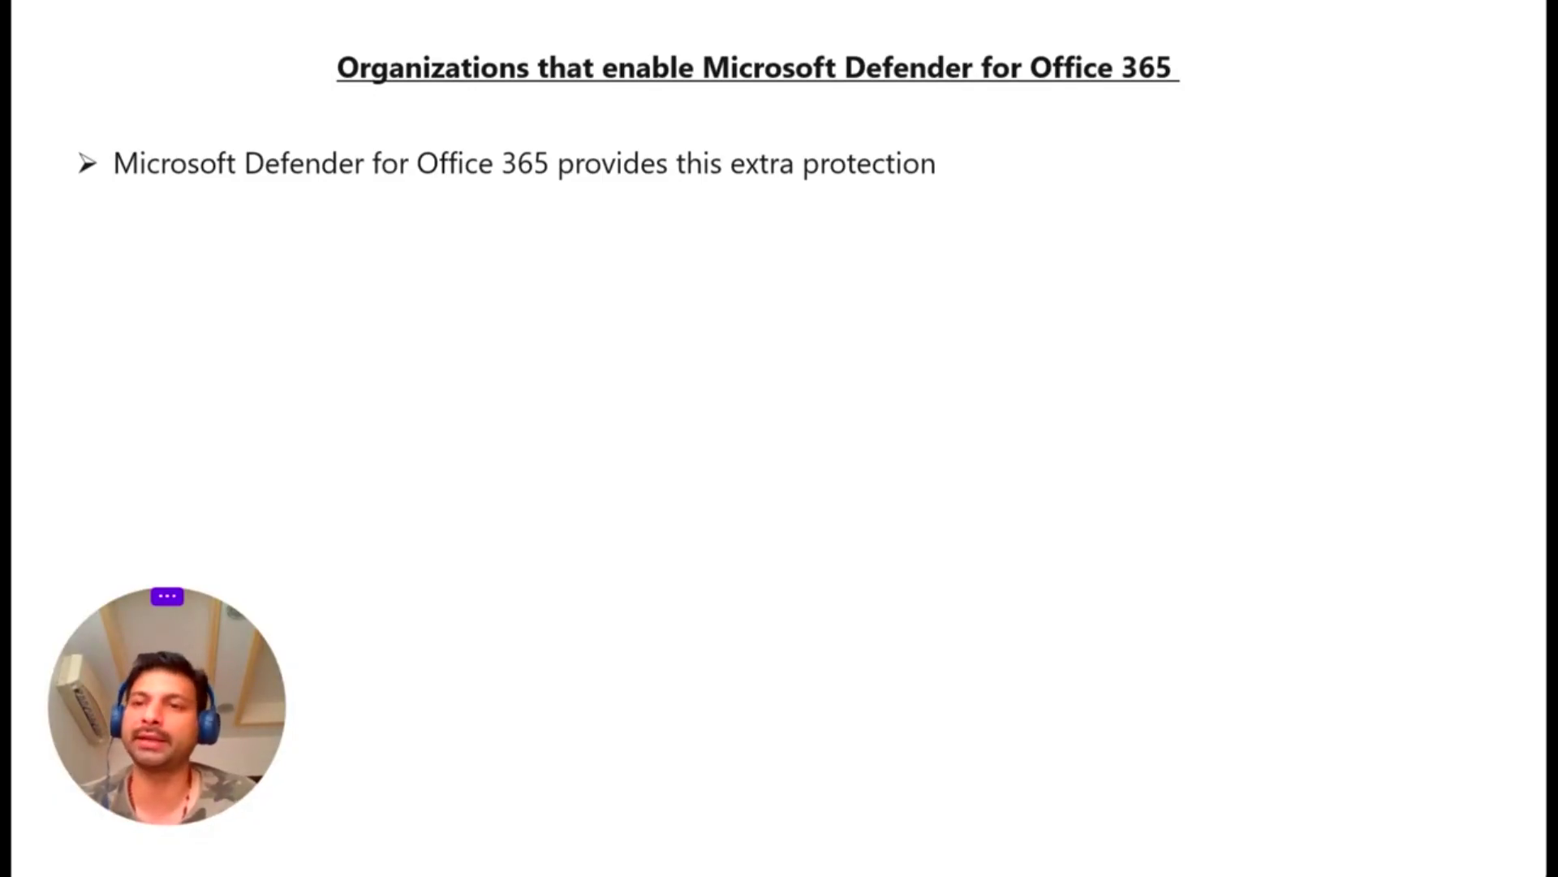
Step: Leave the slideshow and return to the Anti-malware policies page, where only the Default policy is listed
{"action": "key", "text": "alt+Tab"}
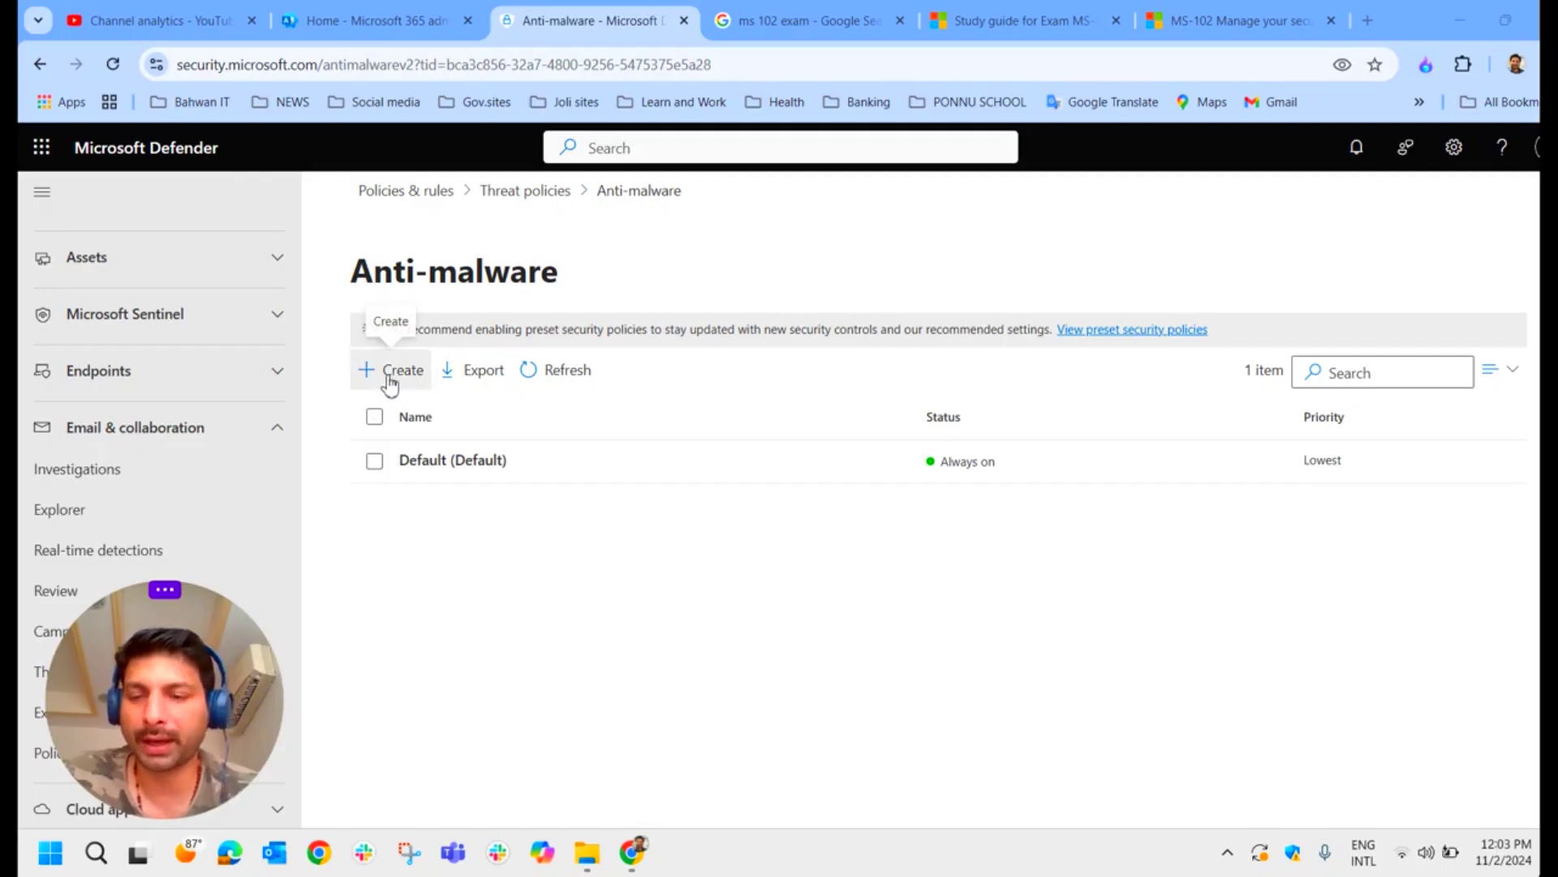
Step: Create a new anti-malware policy with 'Test Policy' as both name and description
{"action": "left_click_drag", "start_coordinate": [249, 714], "coordinate": [1494, 728]}
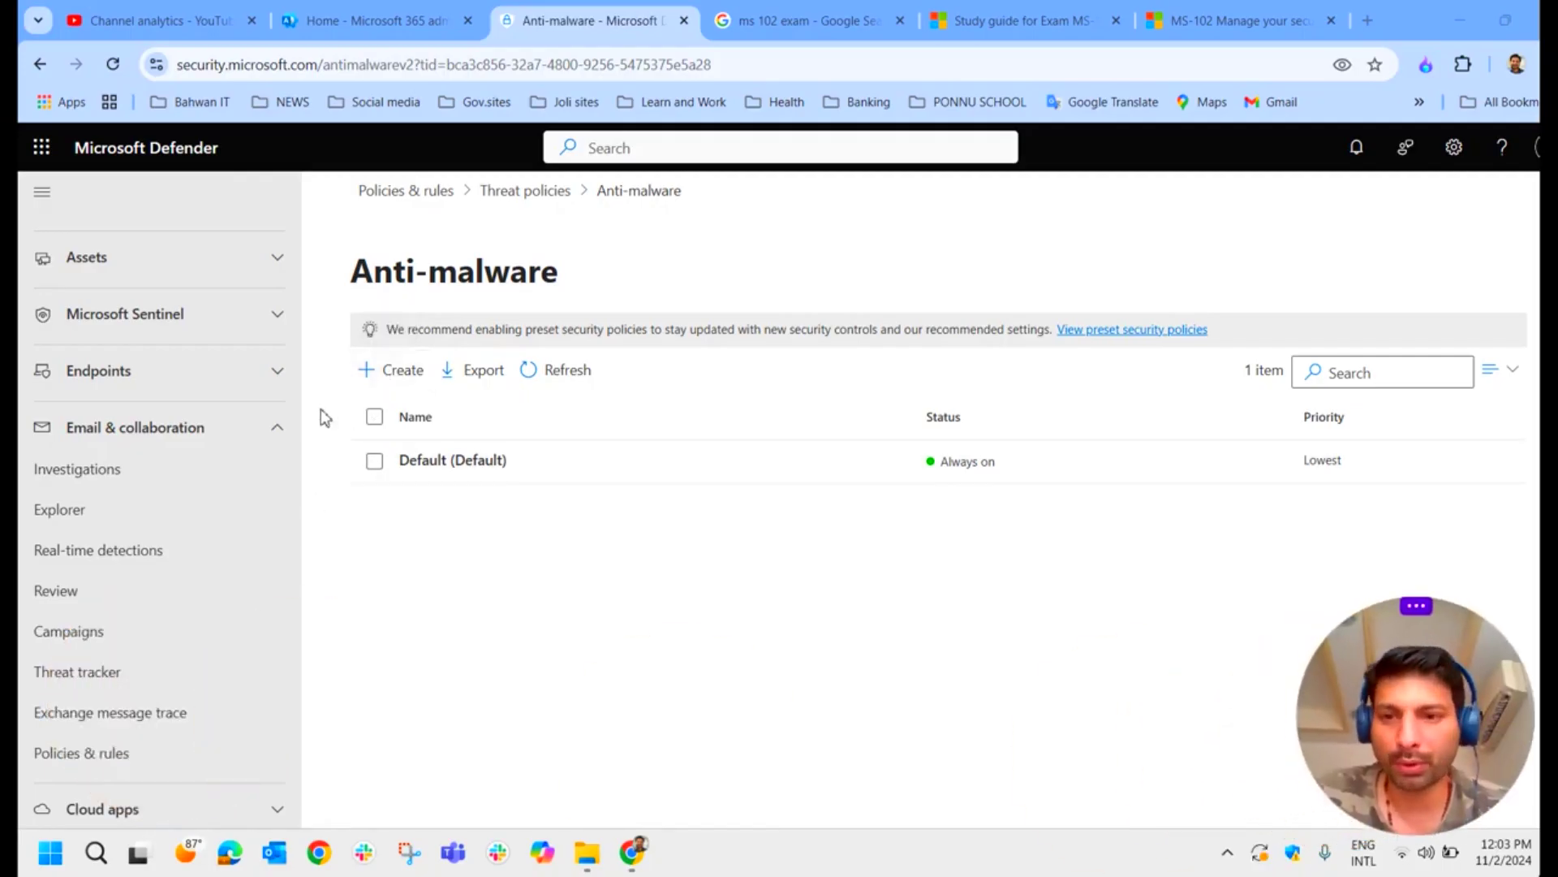
{"action": "left_click", "coordinate": [402, 371]}
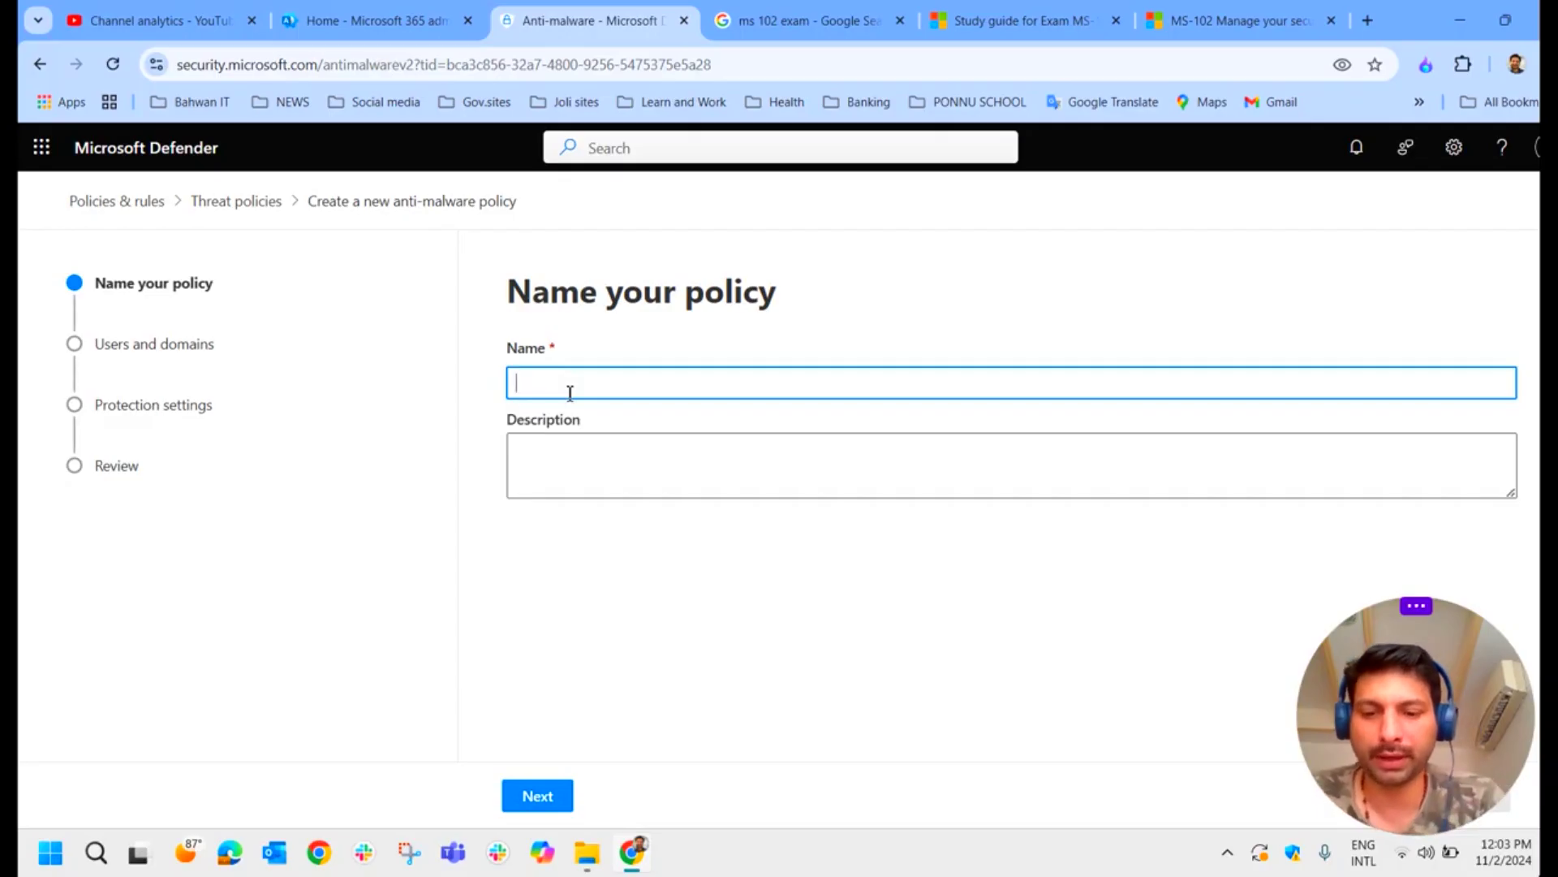
{"action": "type", "text": "test"}
{"action": "key", "text": "BackSpace"}
{"action": "key", "text": "BackSpace"}
{"action": "key", "text": "BackSpace"}
{"action": "key", "text": "BackSpace"}
{"action": "type", "text": "Tes"}
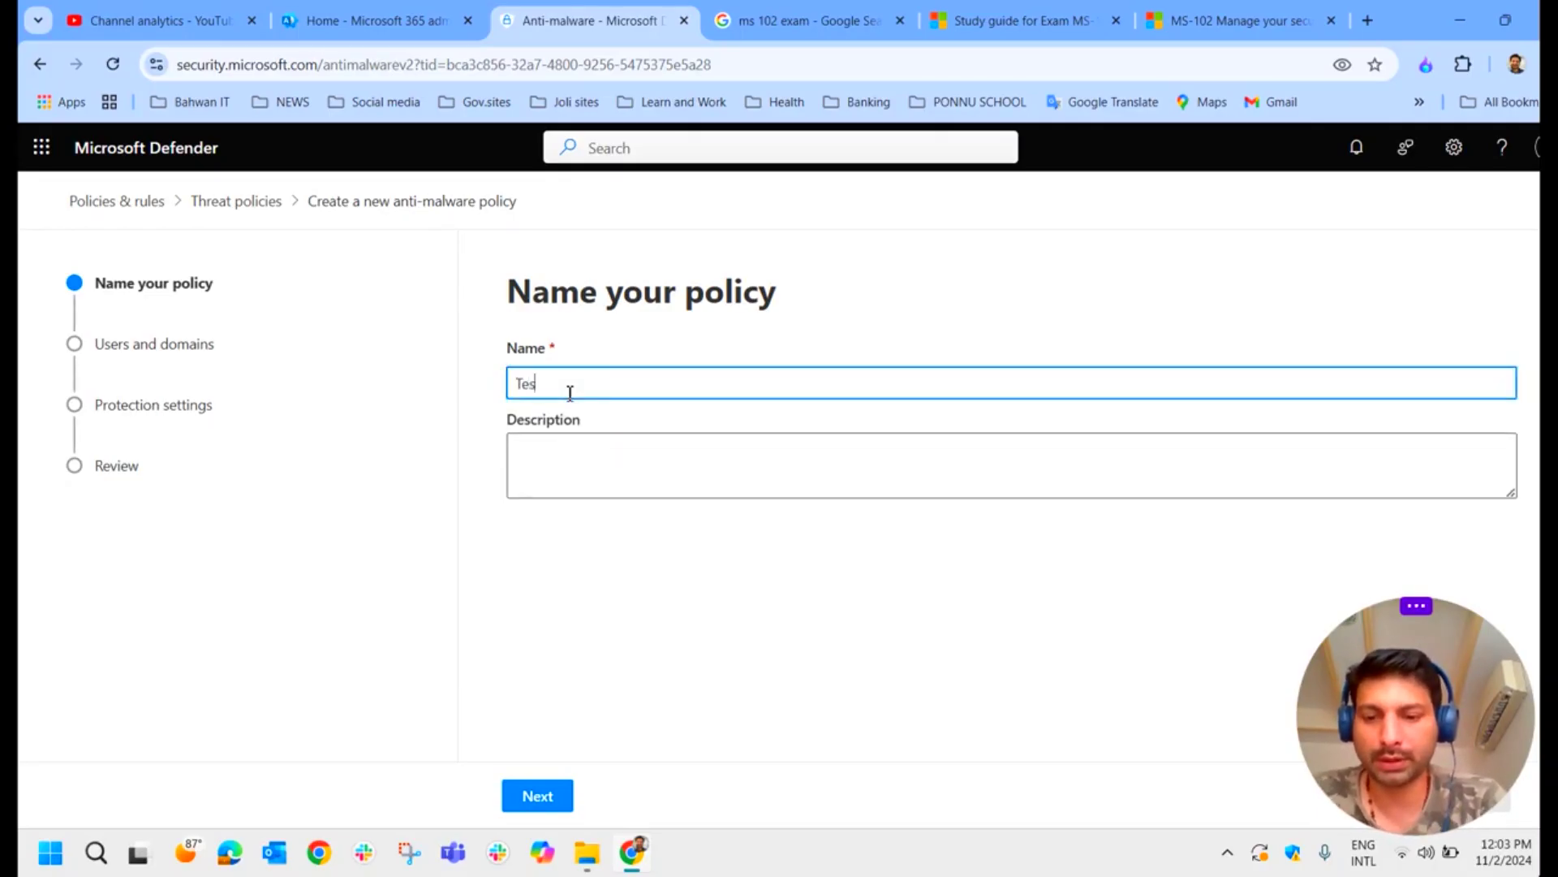
{"action": "type", "text": "t Policy"}
{"action": "key", "text": "Tab"}
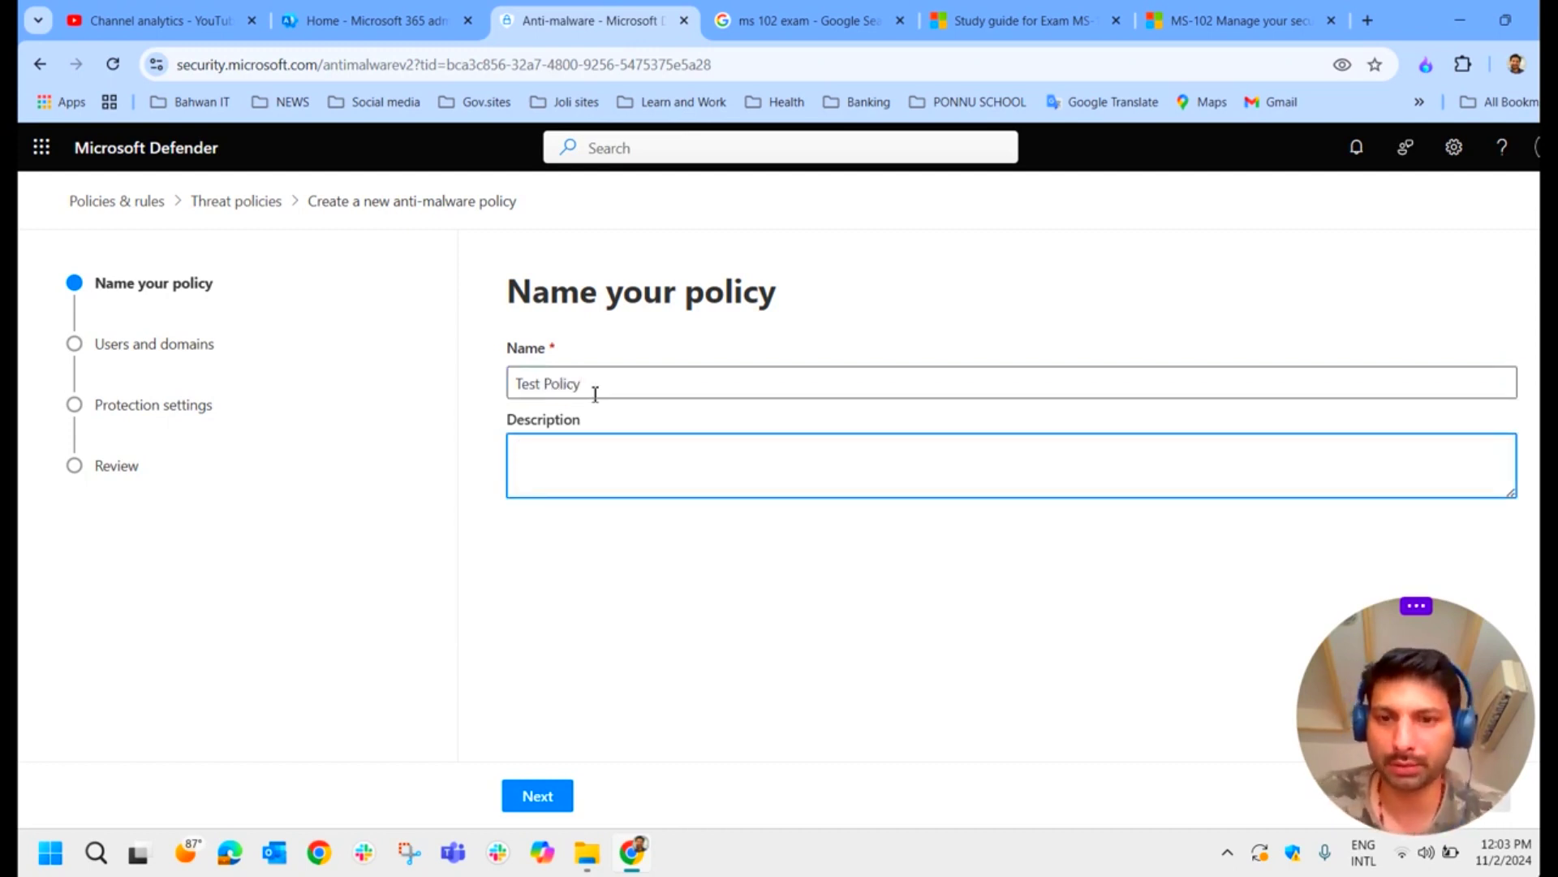
{"action": "left_click_drag", "start_coordinate": [592, 390], "coordinate": [355, 362]}
{"action": "key", "text": "ctrl+c"}
{"action": "left_click", "coordinate": [565, 445]}
{"action": "key", "text": "ctrl+v"}
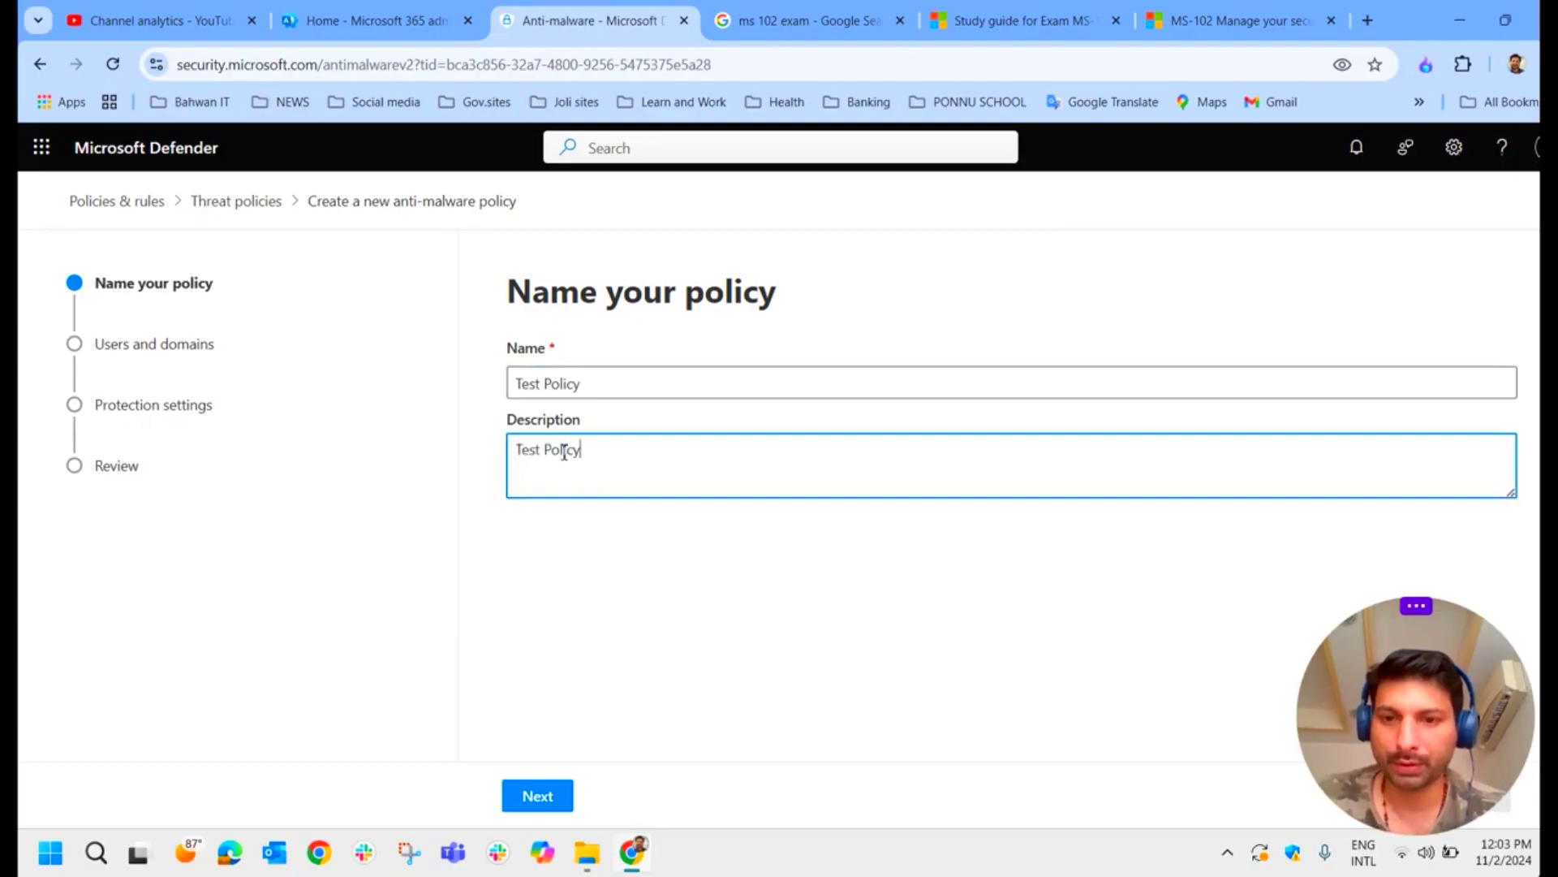
Step: Scope the policy to include the organisation's custom domain
{"action": "left_click", "coordinate": [537, 800]}
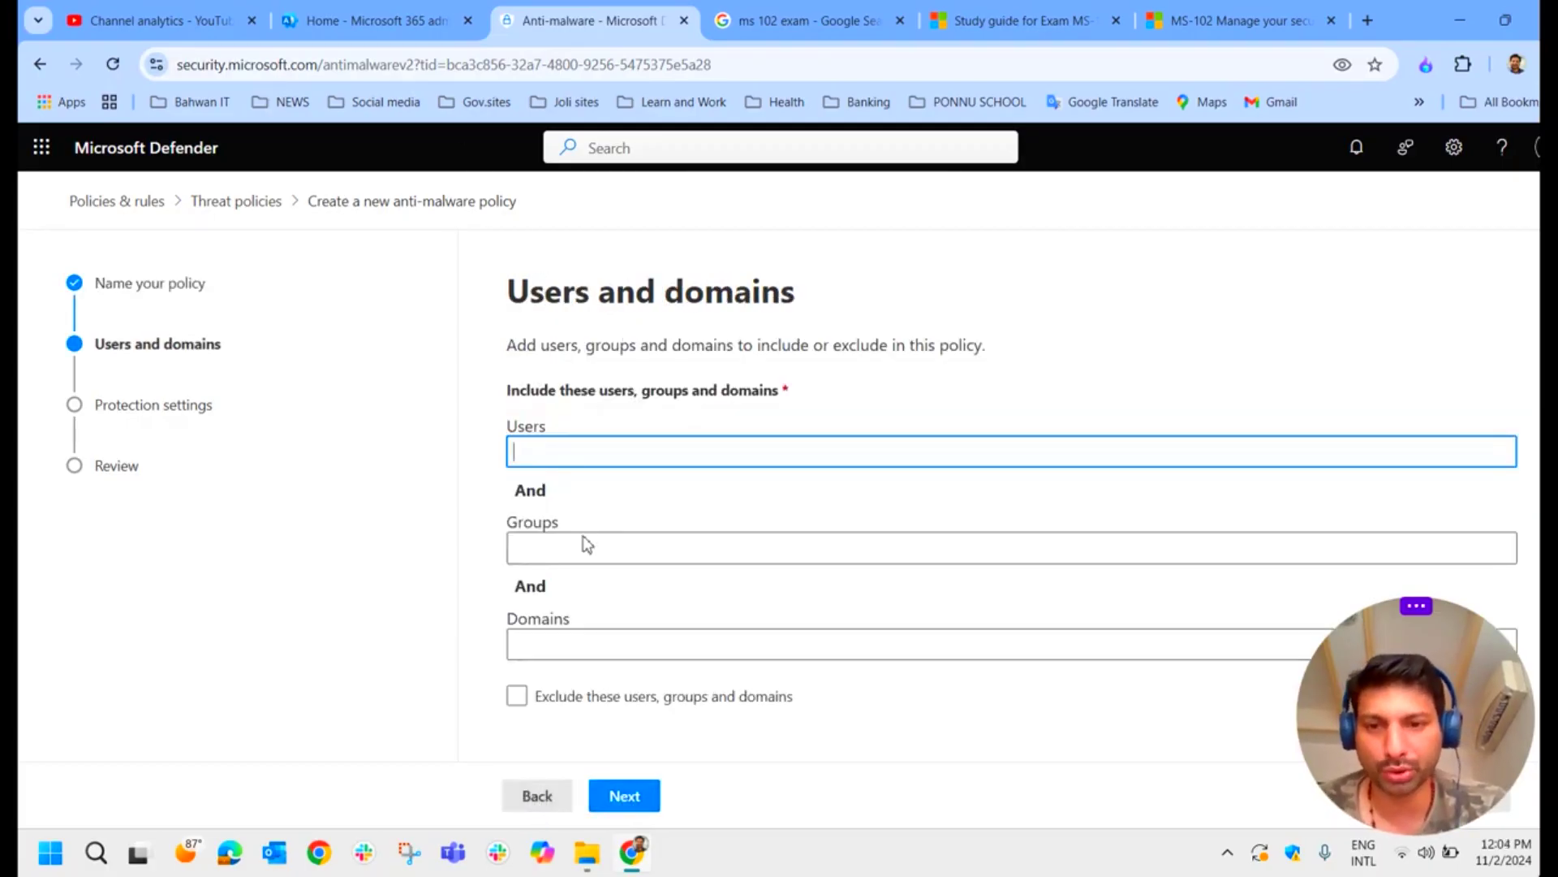
{"action": "left_click", "coordinate": [606, 647]}
{"action": "type", "text": "gad"}
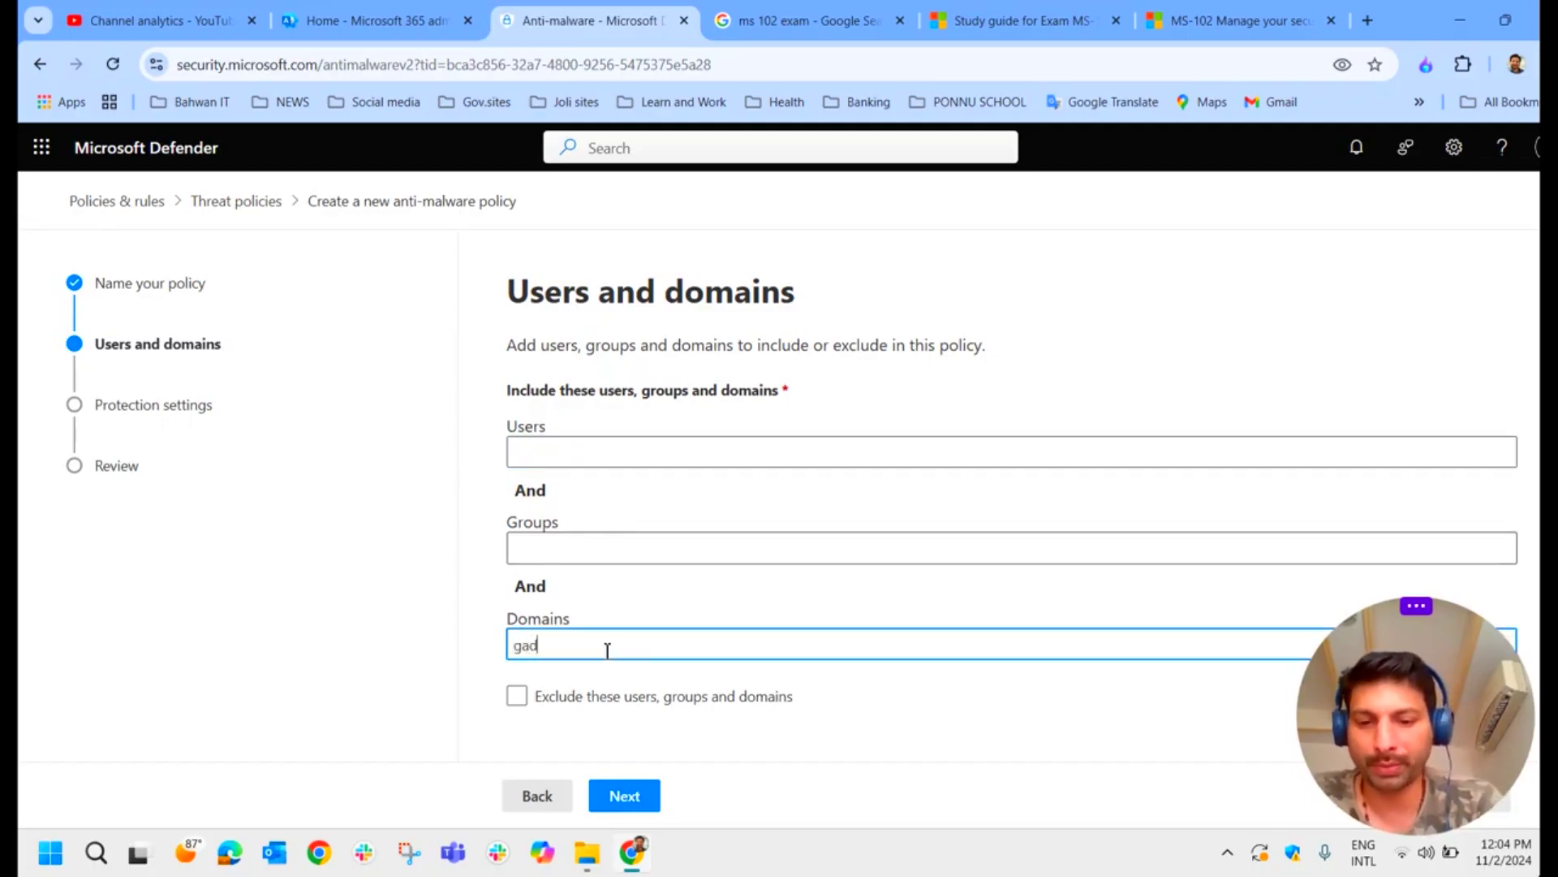
{"action": "type", "text": "invilla.co"}
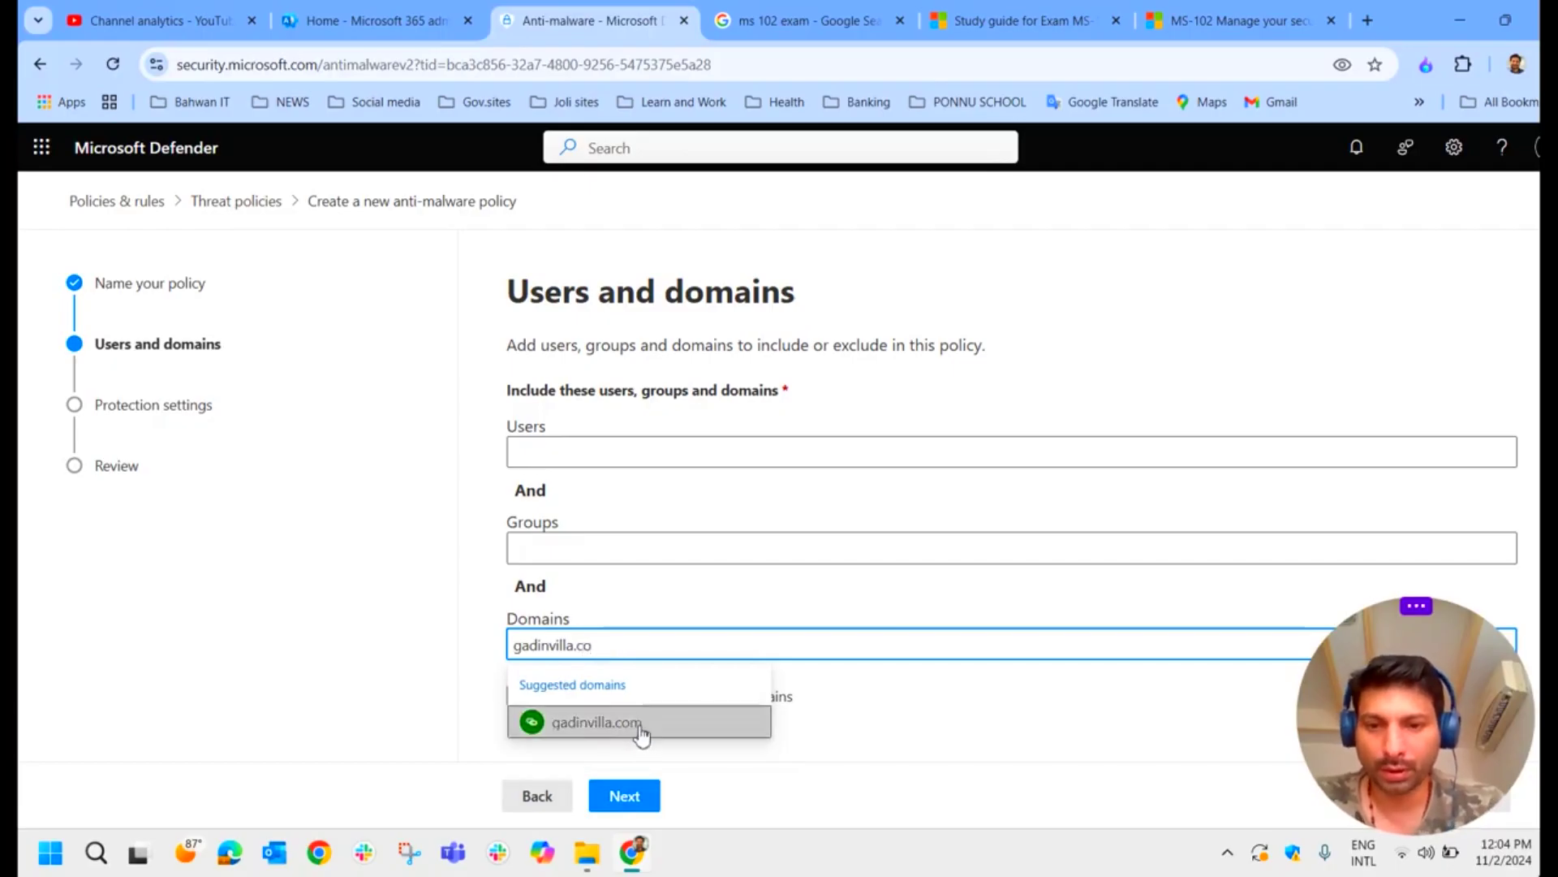
{"action": "left_click", "coordinate": [641, 722]}
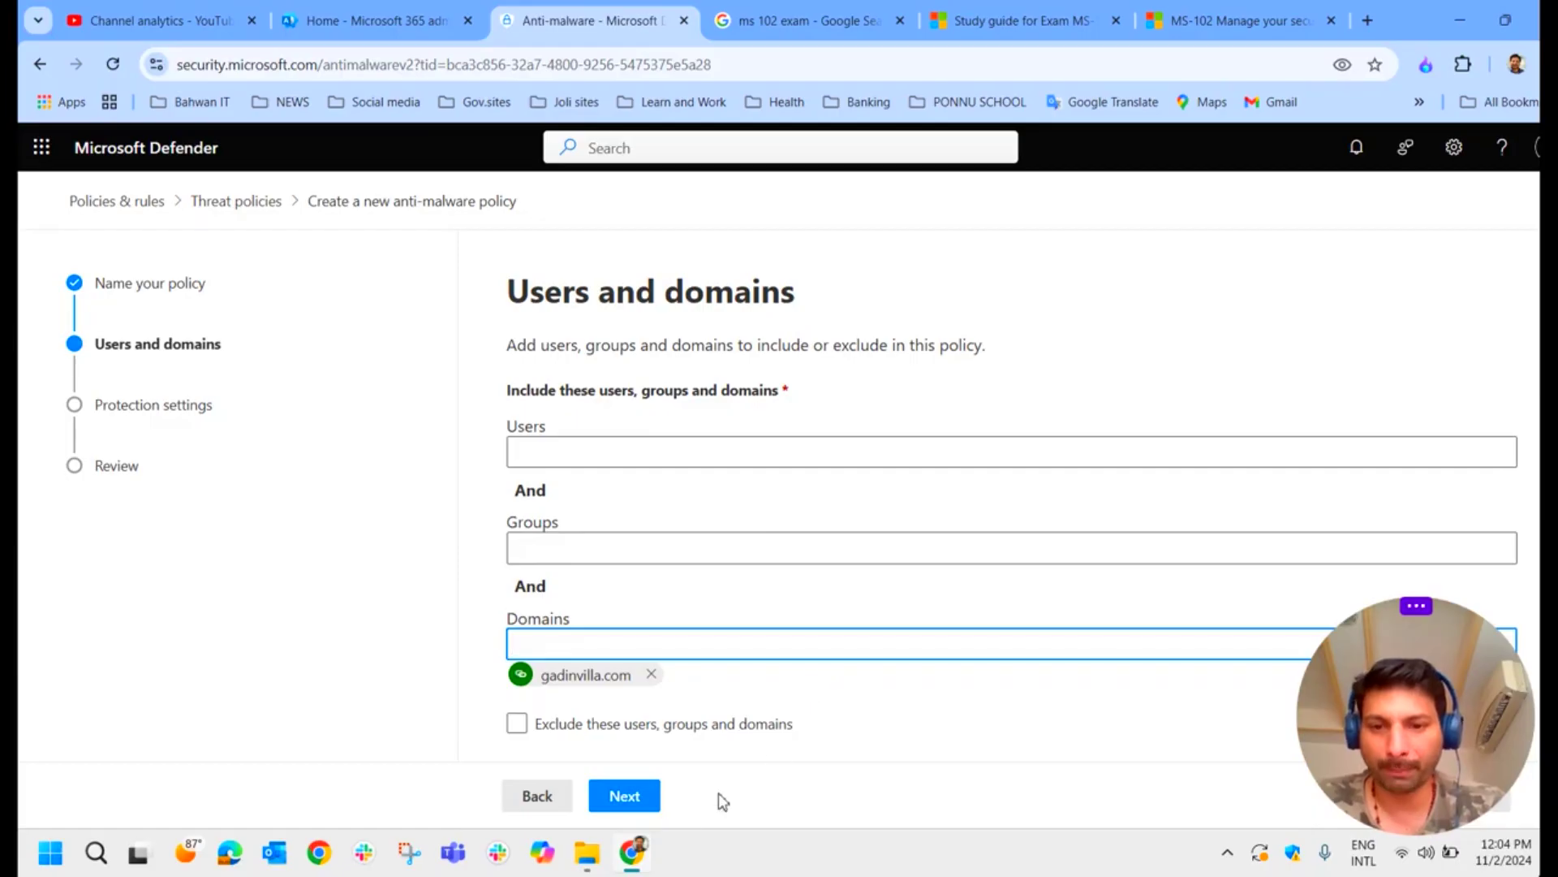
{"action": "left_click", "coordinate": [649, 799]}
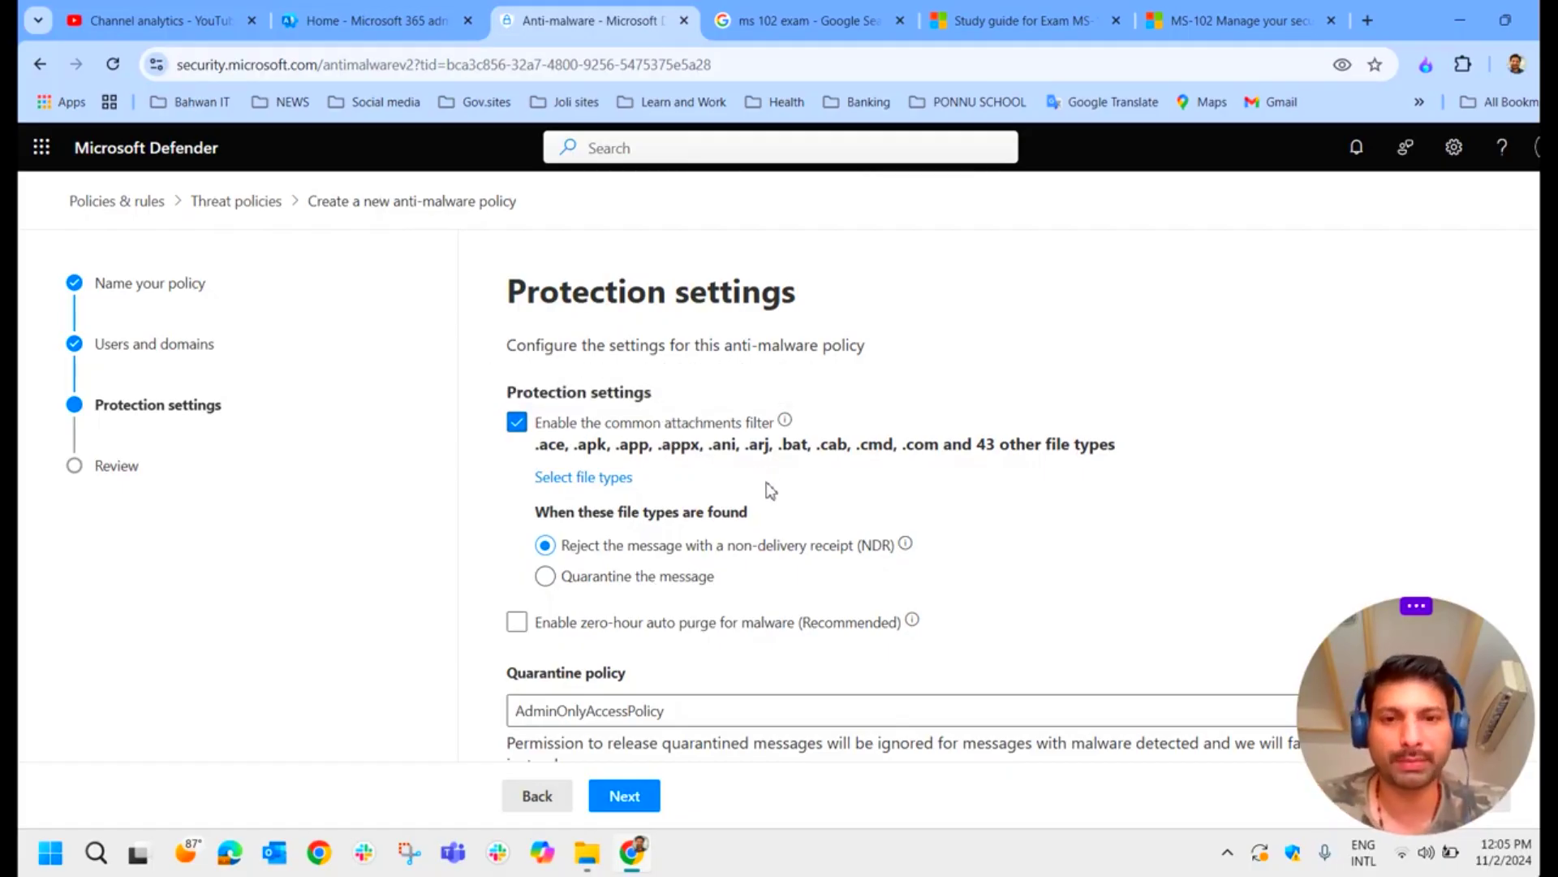
Step: Enable zero-hour auto purge for malware, keeping customized notification text switched off
{"action": "scroll", "coordinate": [771, 489], "scroll_direction": "down", "scroll_amount": 2}
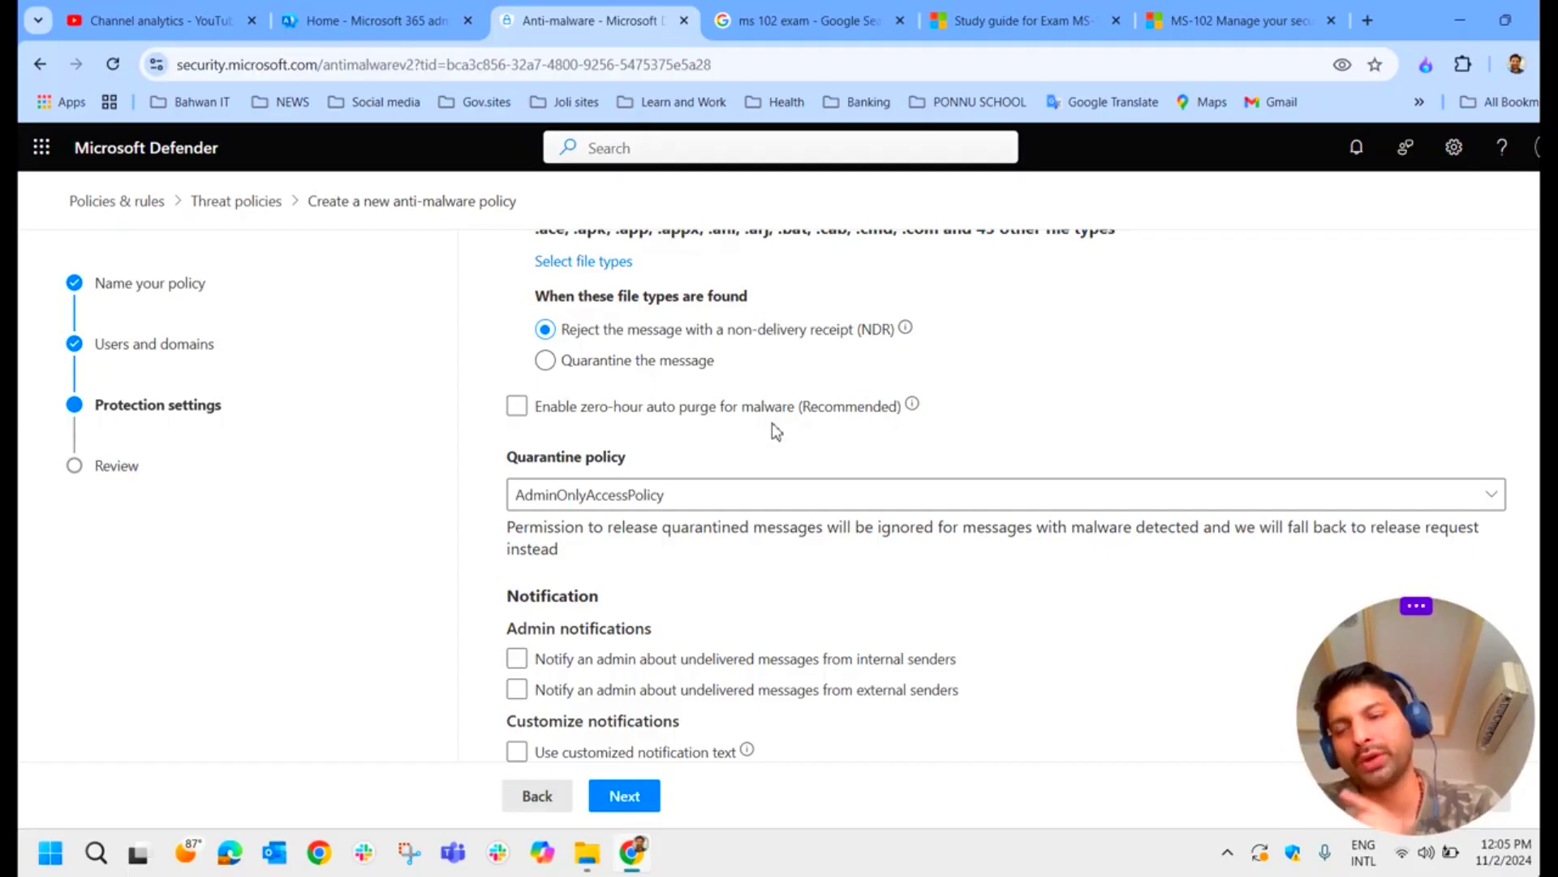
{"action": "left_click", "coordinate": [517, 406]}
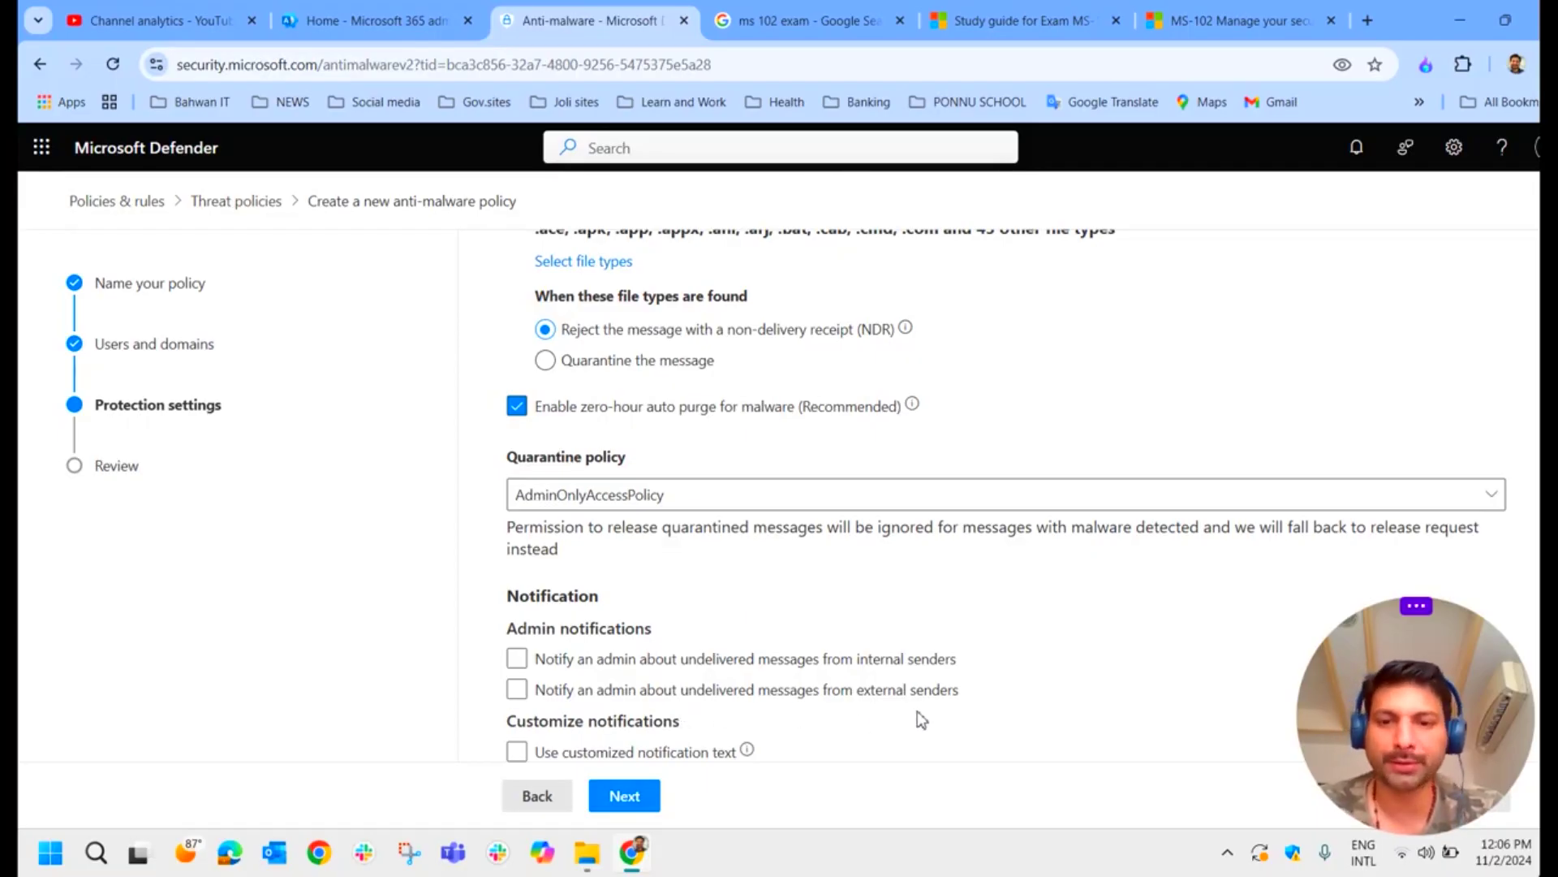
{"action": "left_click", "coordinate": [574, 752]}
{"action": "left_click", "coordinate": [632, 750]}
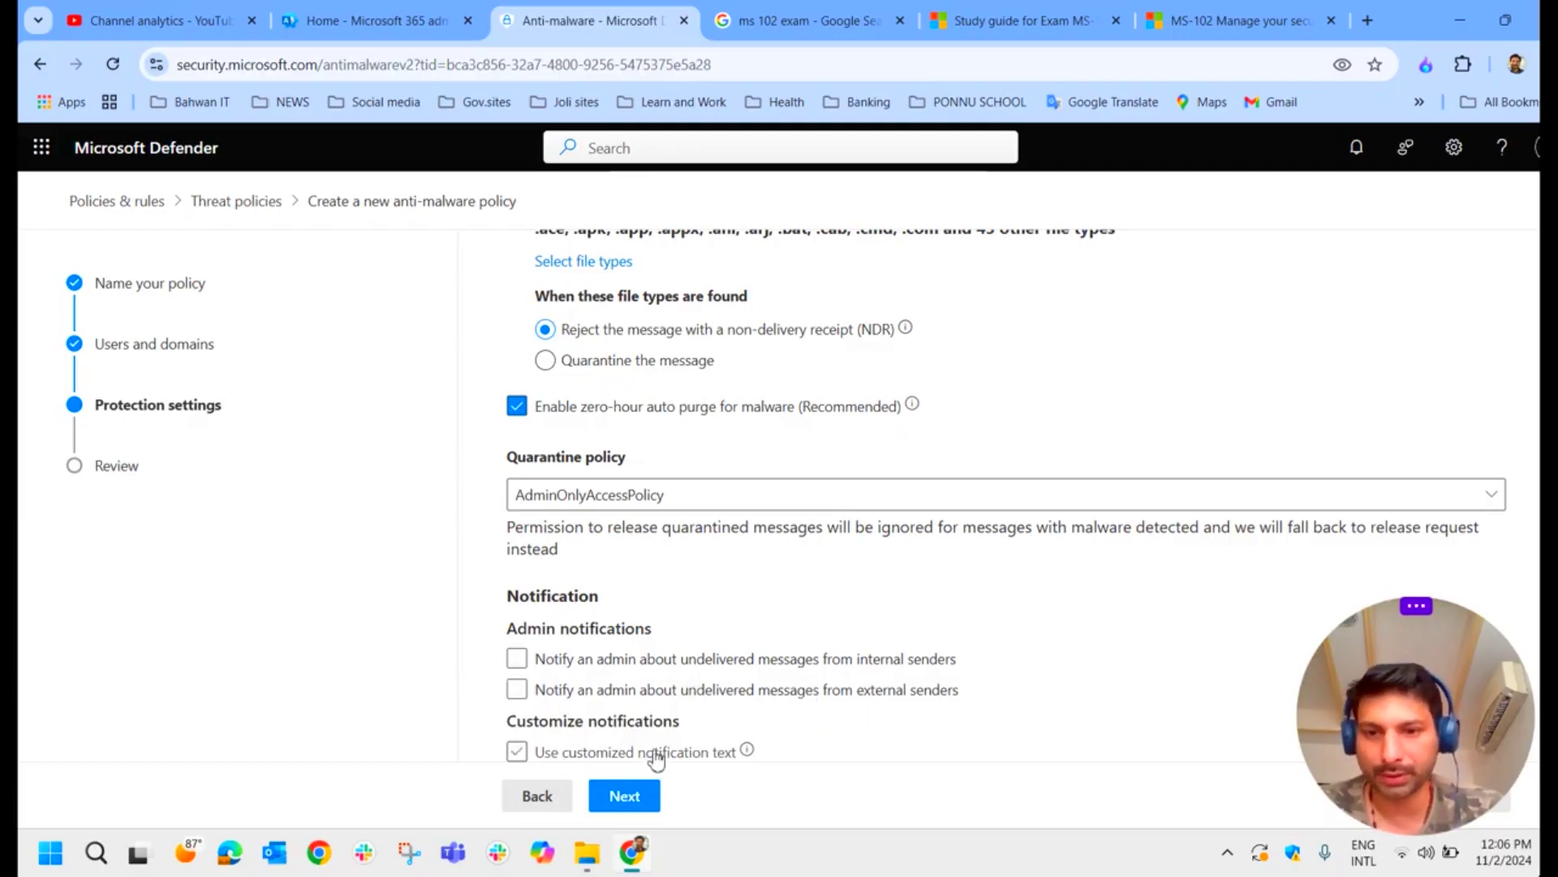
{"action": "left_click", "coordinate": [675, 503]}
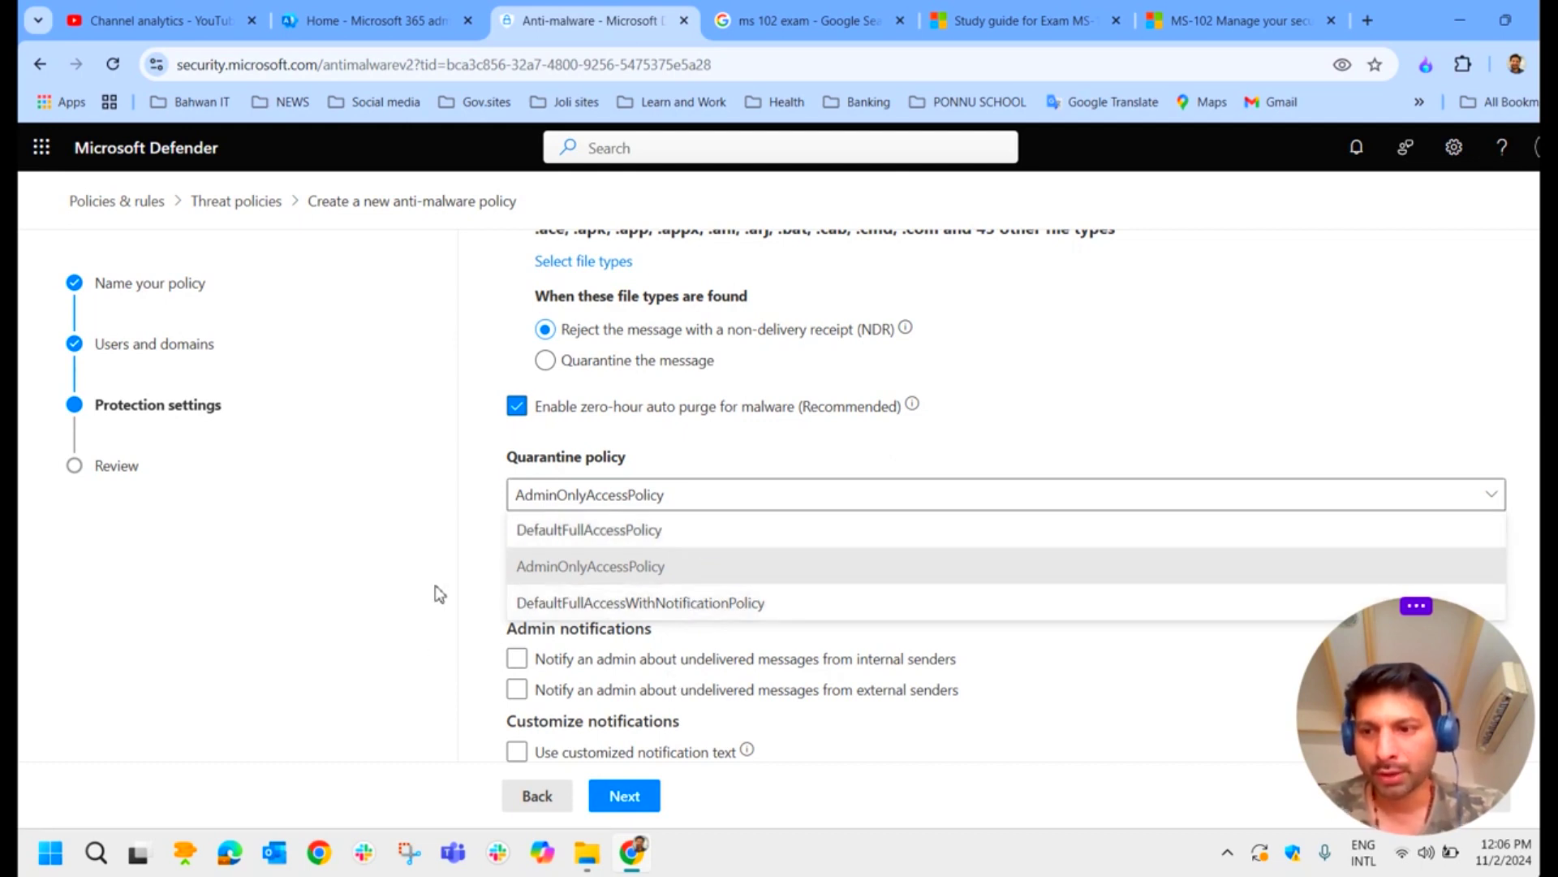
Step: Try DefaultFullAccessPolicy and AdminOnlyAccessPolicy, then choose DefaultFullAccessWithNotificationPolicy for quarantine
{"action": "left_click", "coordinate": [589, 542]}
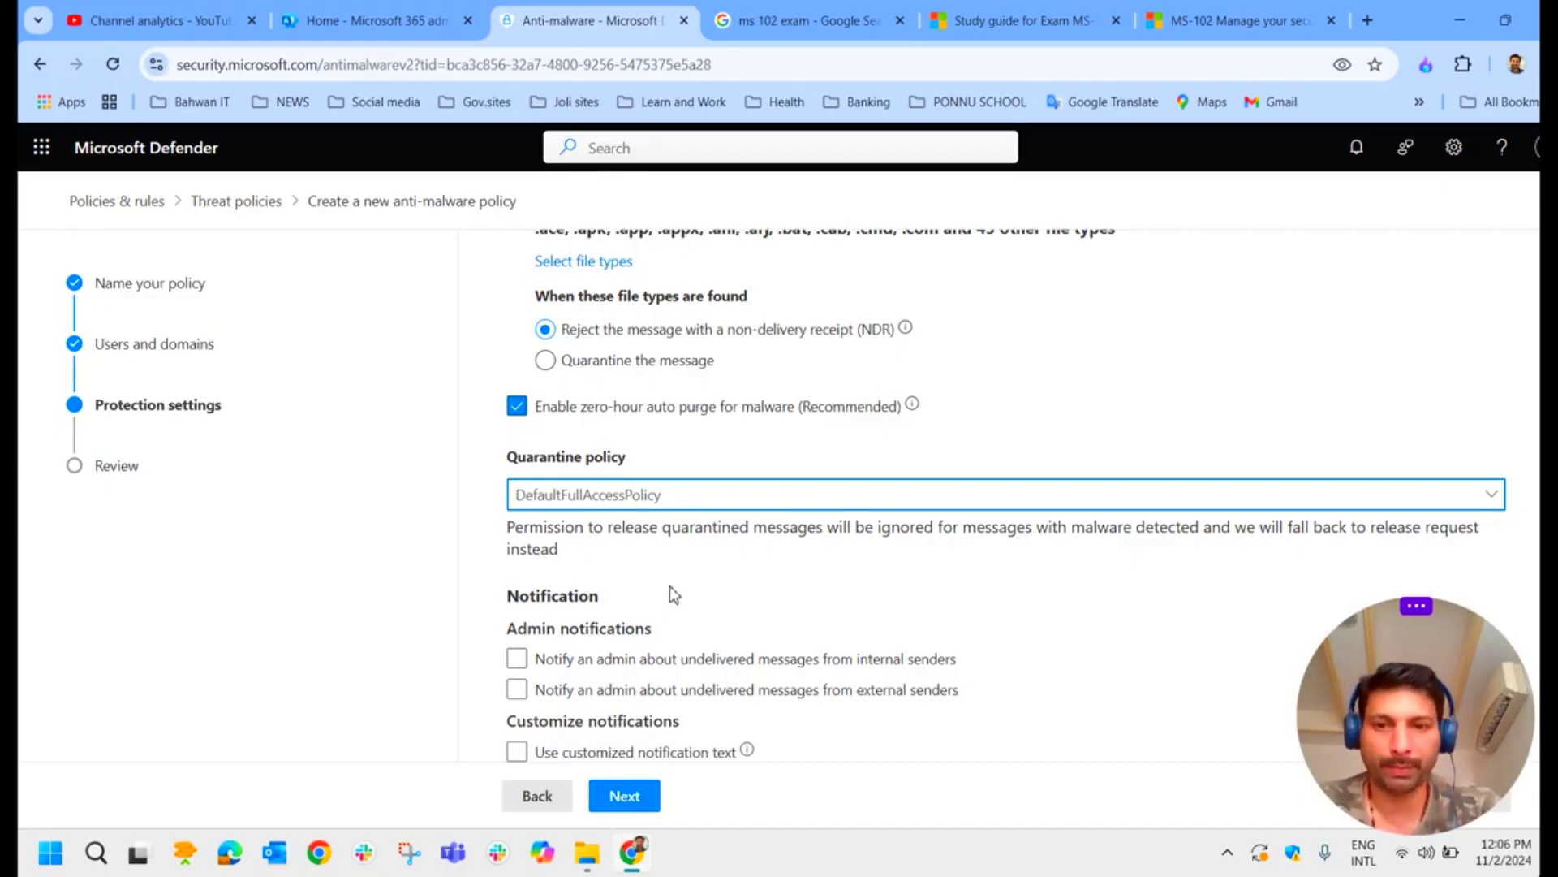
{"action": "left_click", "coordinate": [682, 501]}
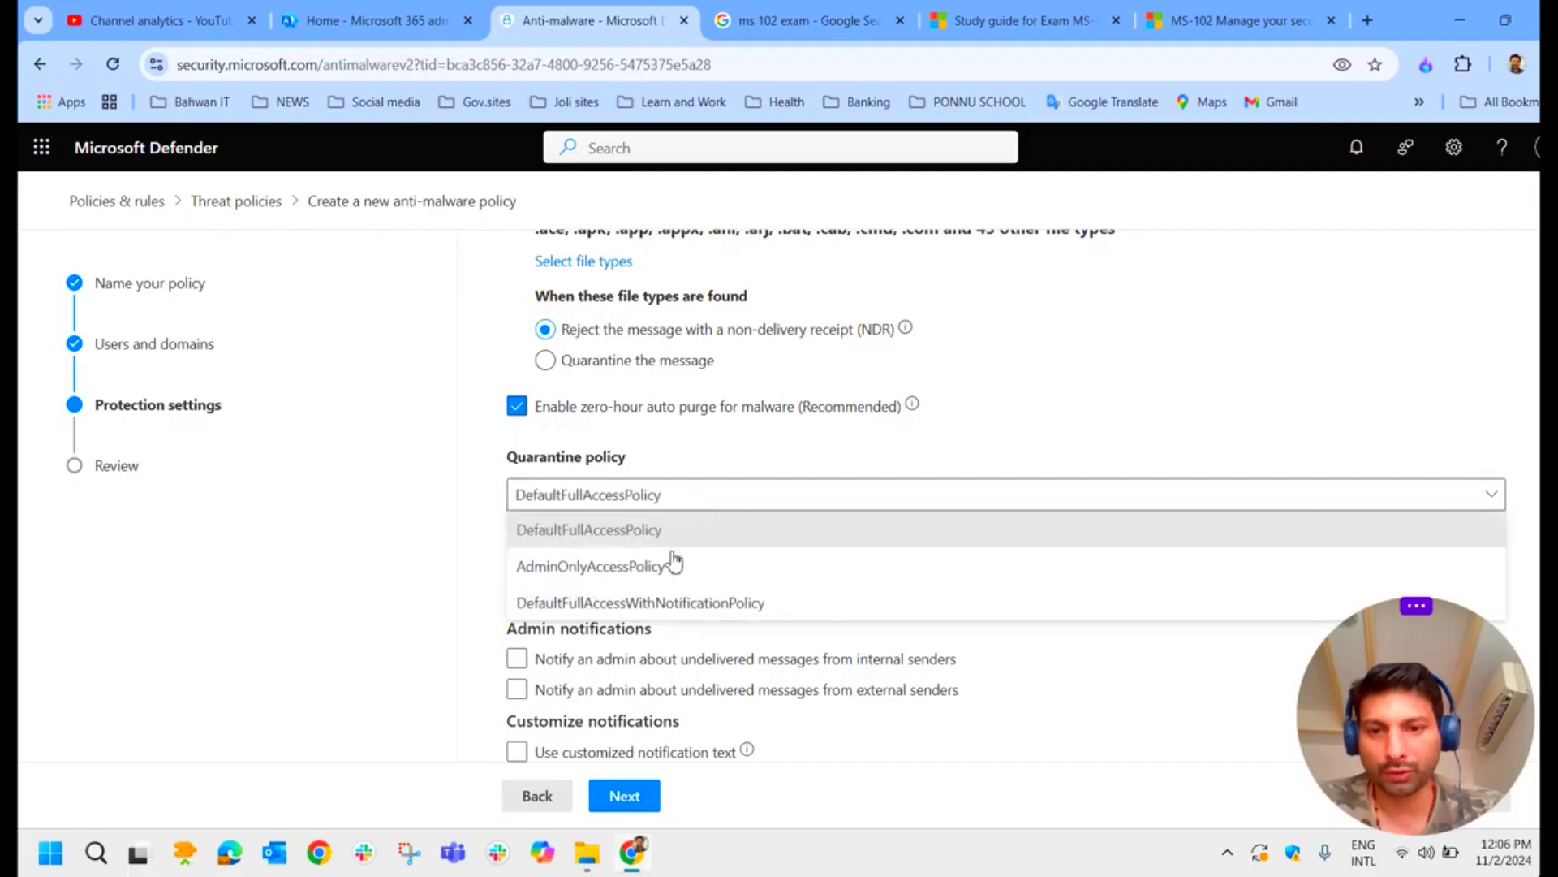
{"action": "left_click", "coordinate": [669, 572]}
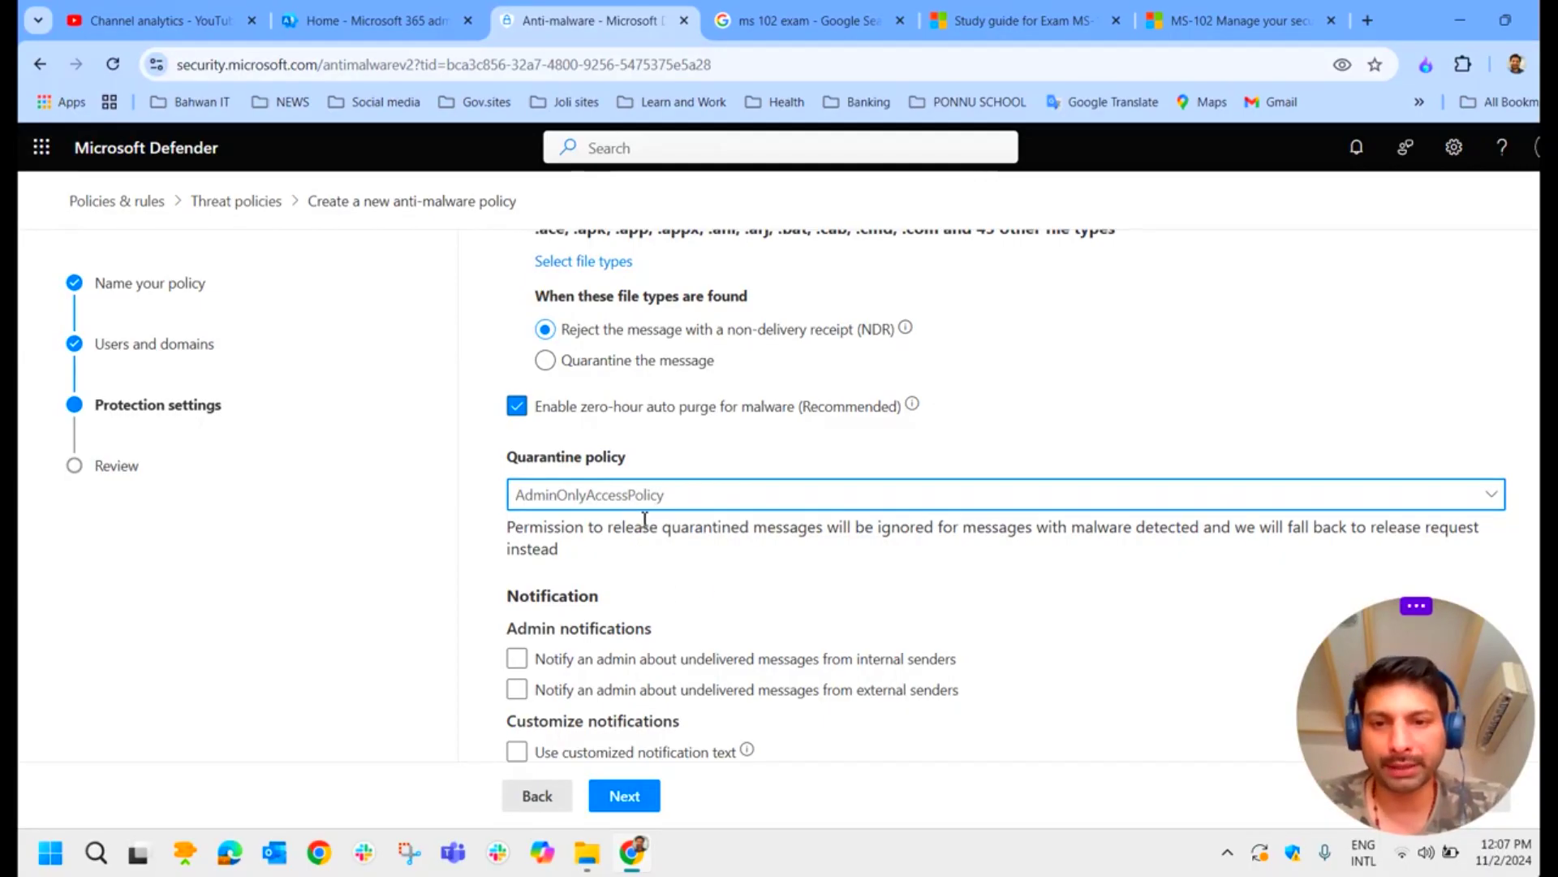
{"action": "left_click", "coordinate": [653, 495]}
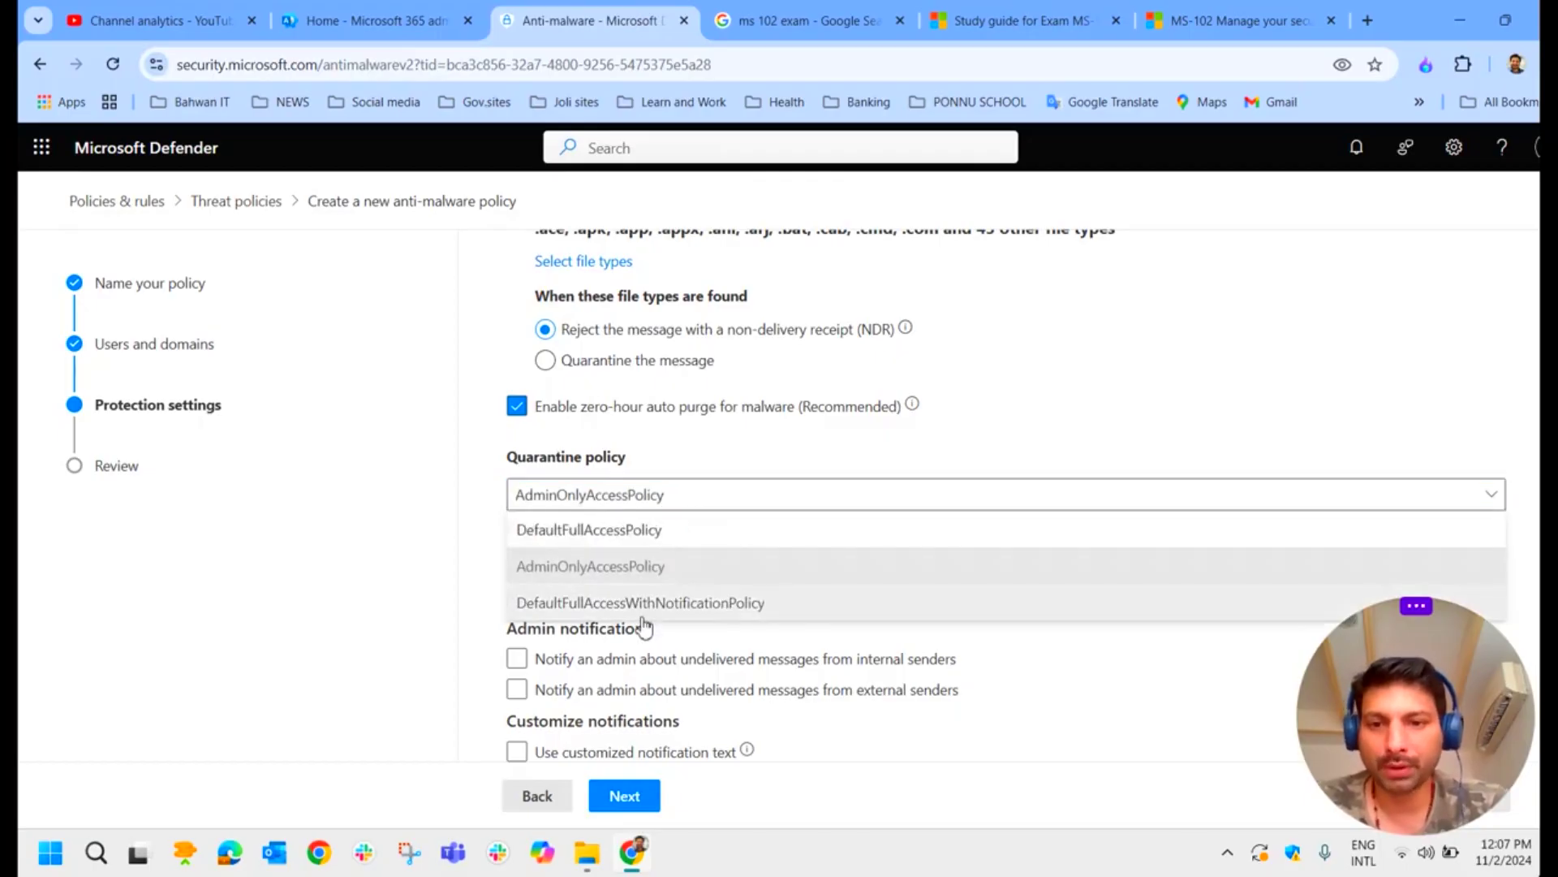
{"action": "left_click", "coordinate": [694, 609]}
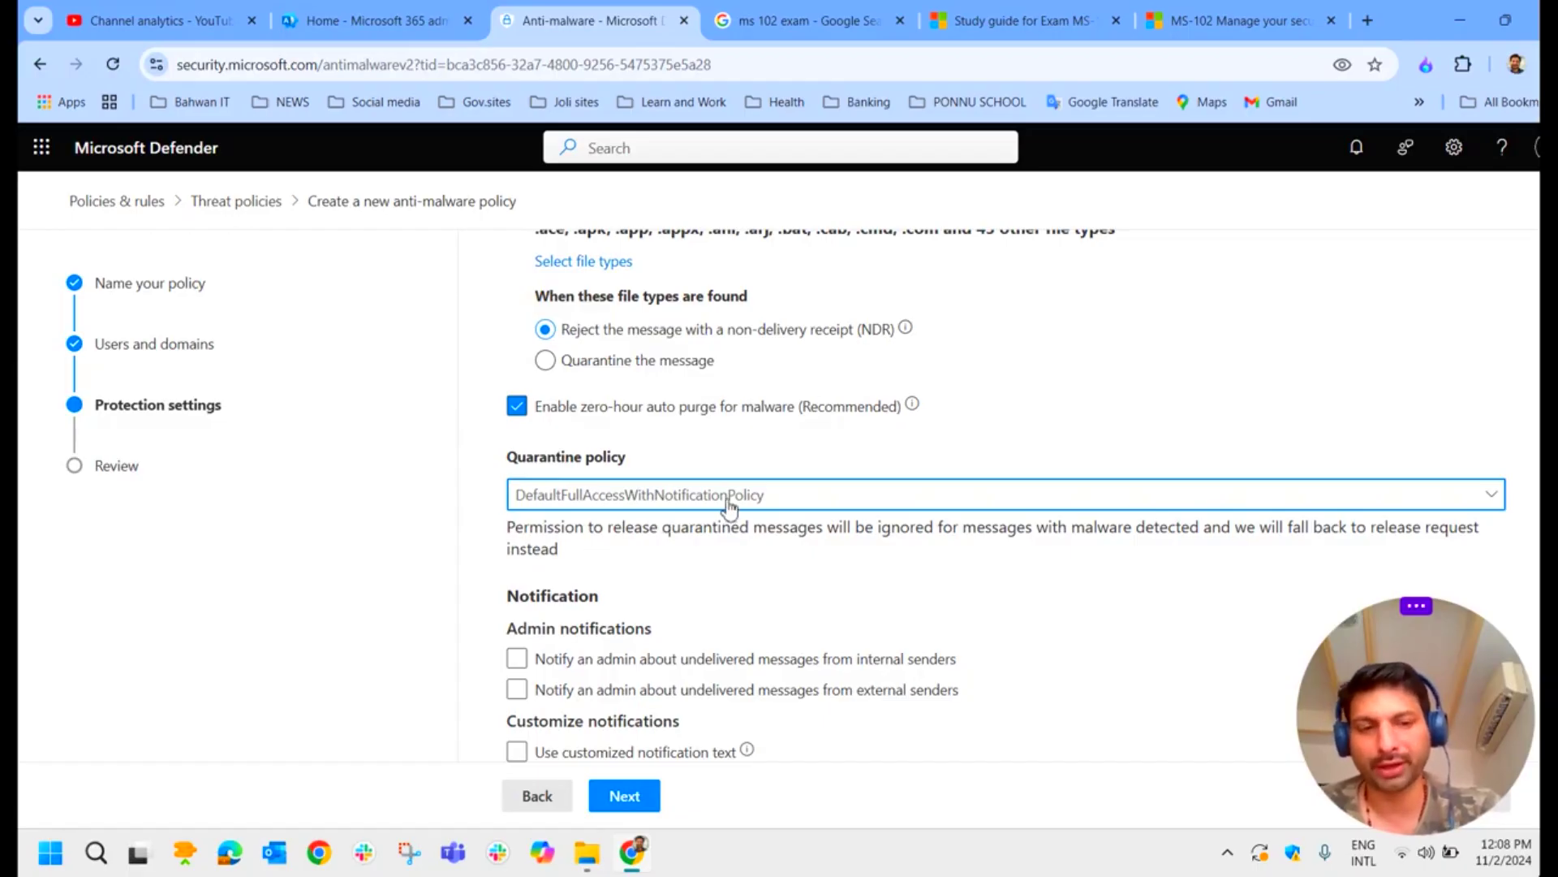
{"action": "left_click", "coordinate": [779, 499]}
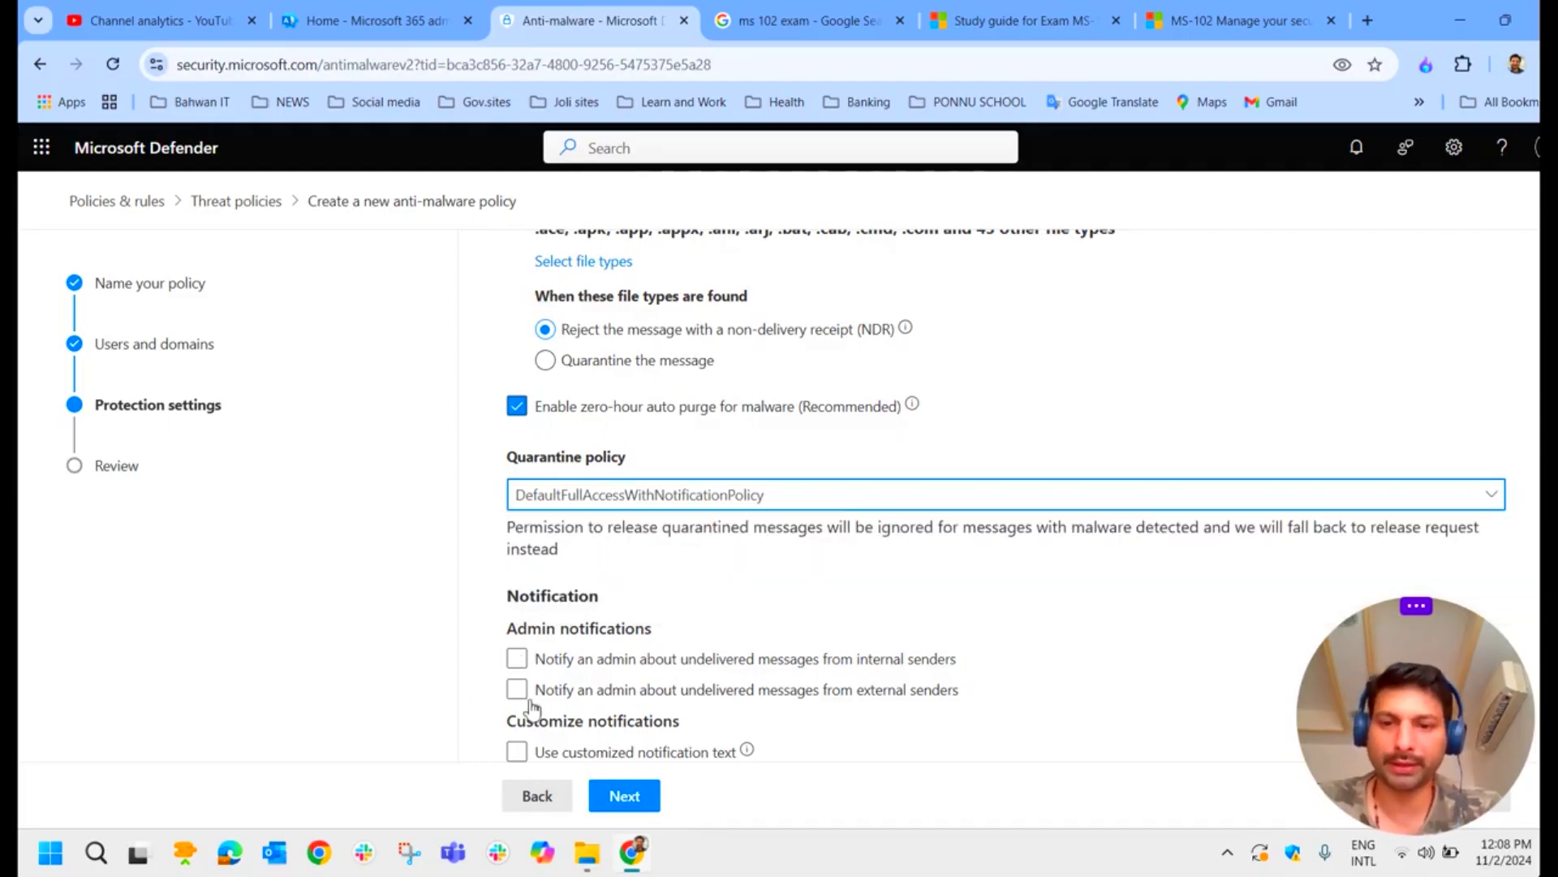
Step: Advance to the Review step and scroll through the Test Policy settings summary
{"action": "left_click", "coordinate": [636, 795]}
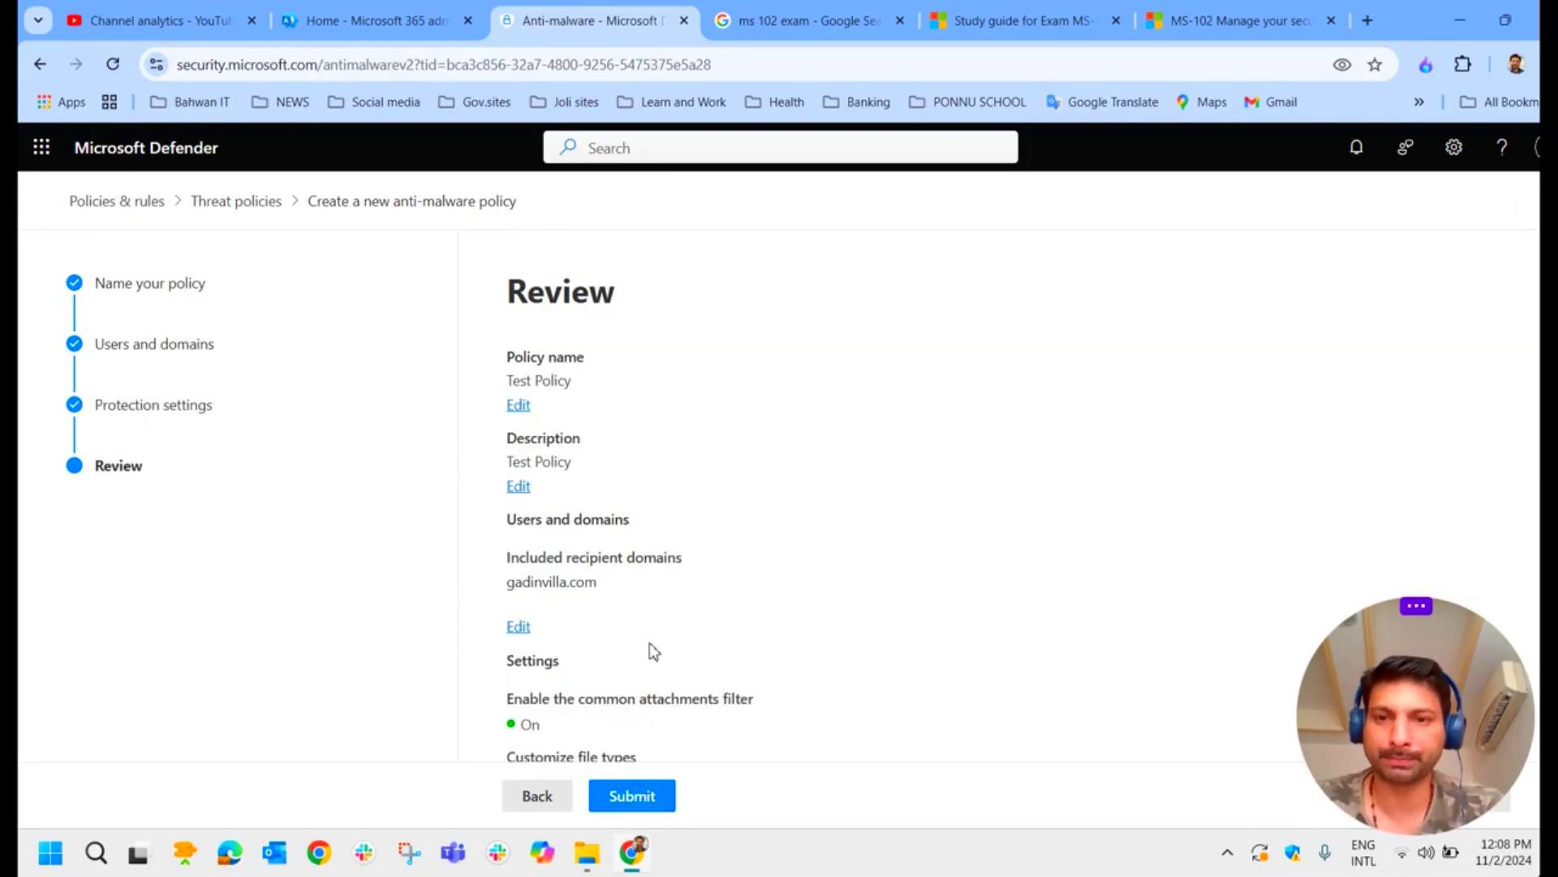
{"action": "scroll", "coordinate": [654, 625], "scroll_direction": "down", "scroll_amount": 4}
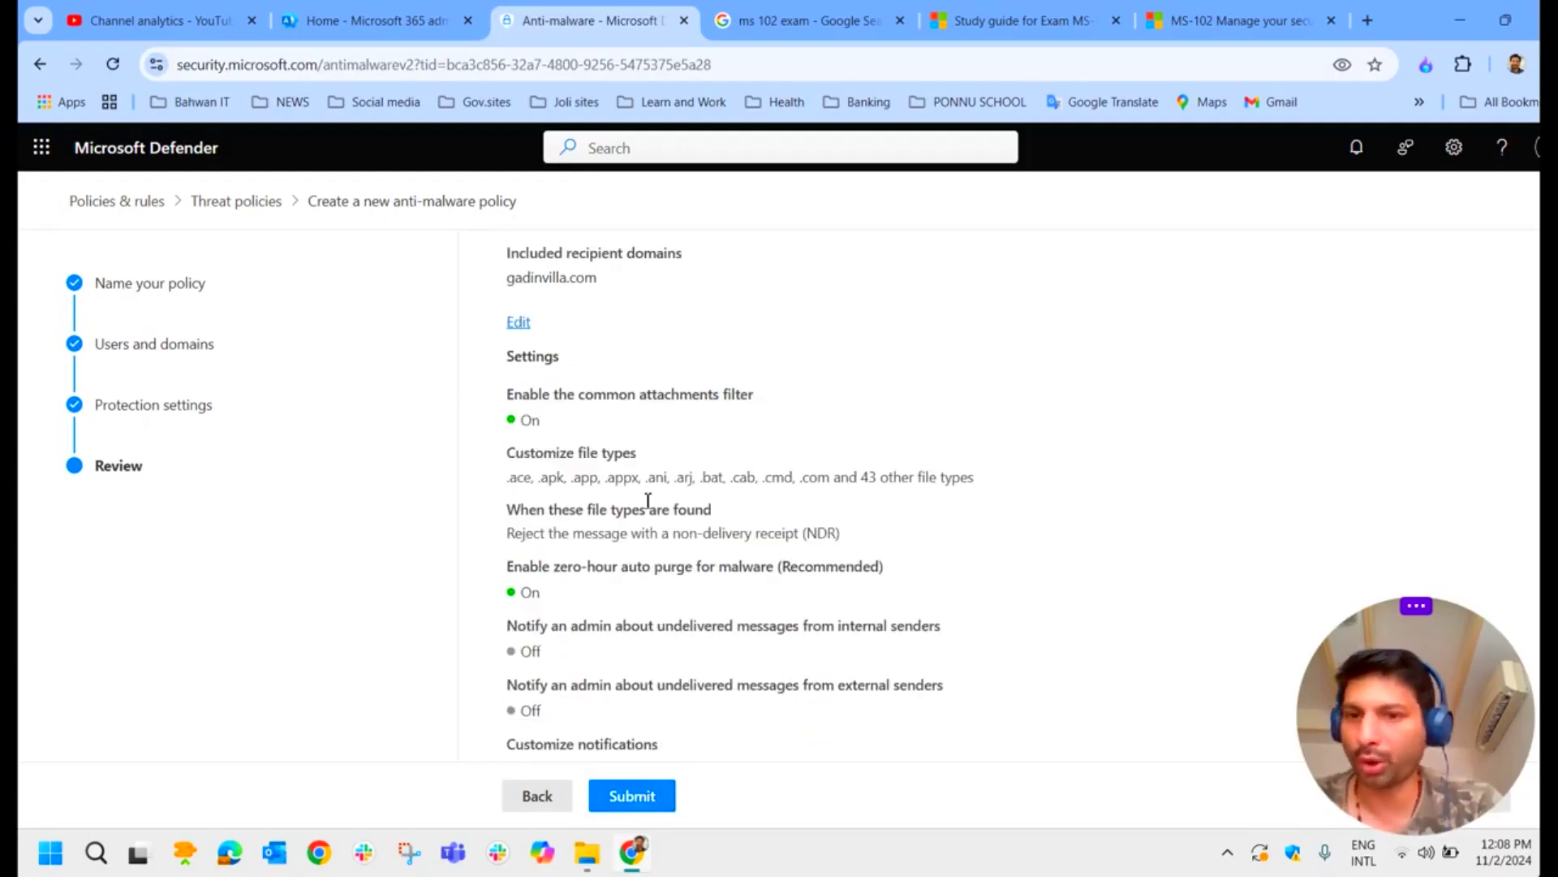
{"action": "scroll", "coordinate": [682, 600], "scroll_direction": "down", "scroll_amount": 2}
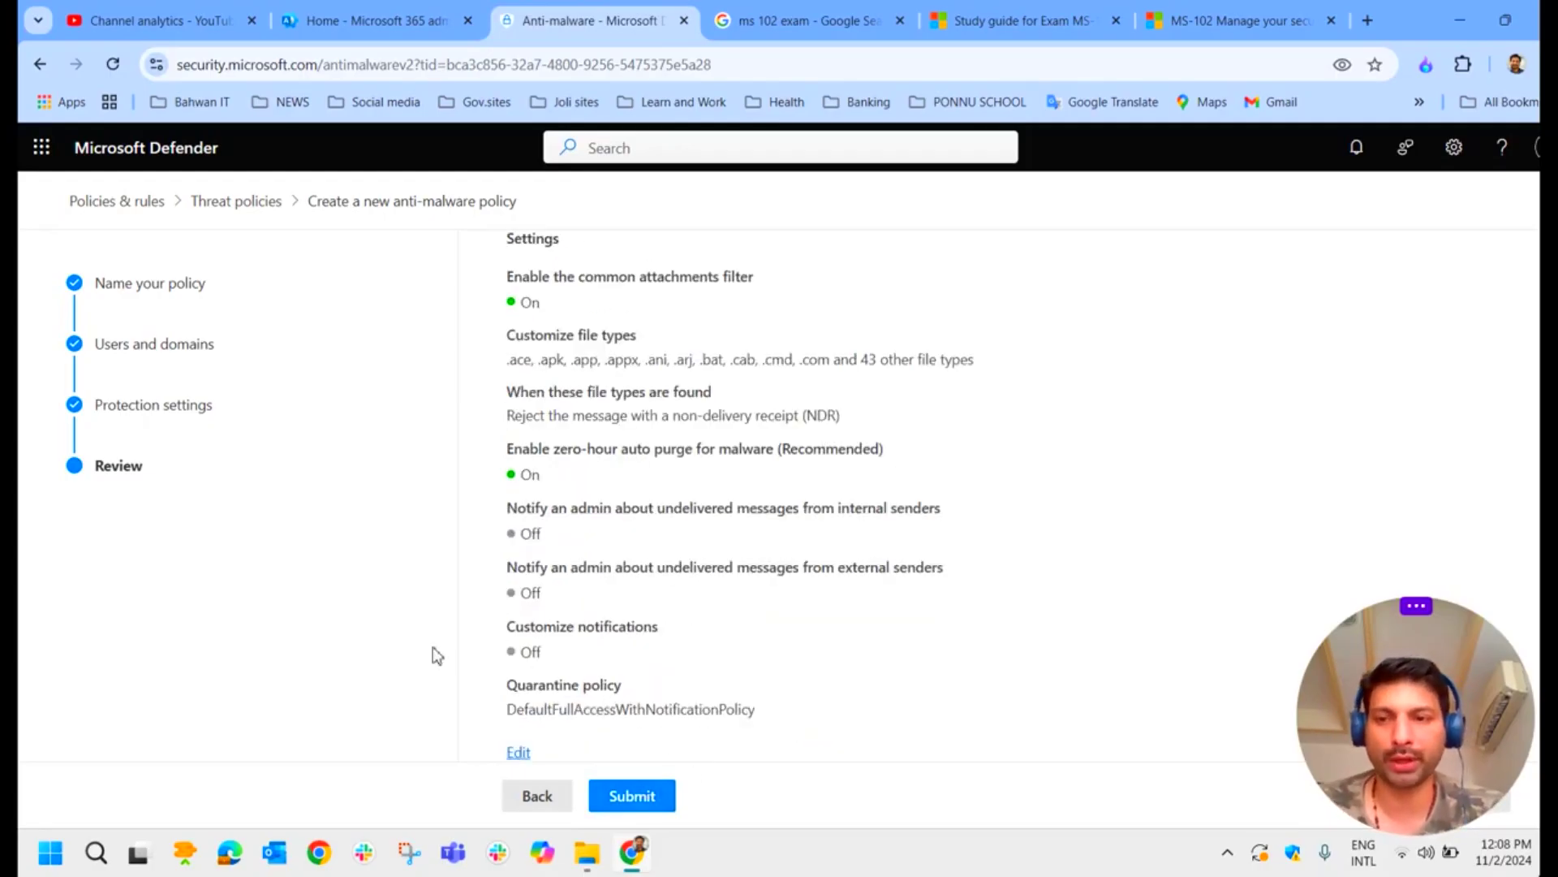
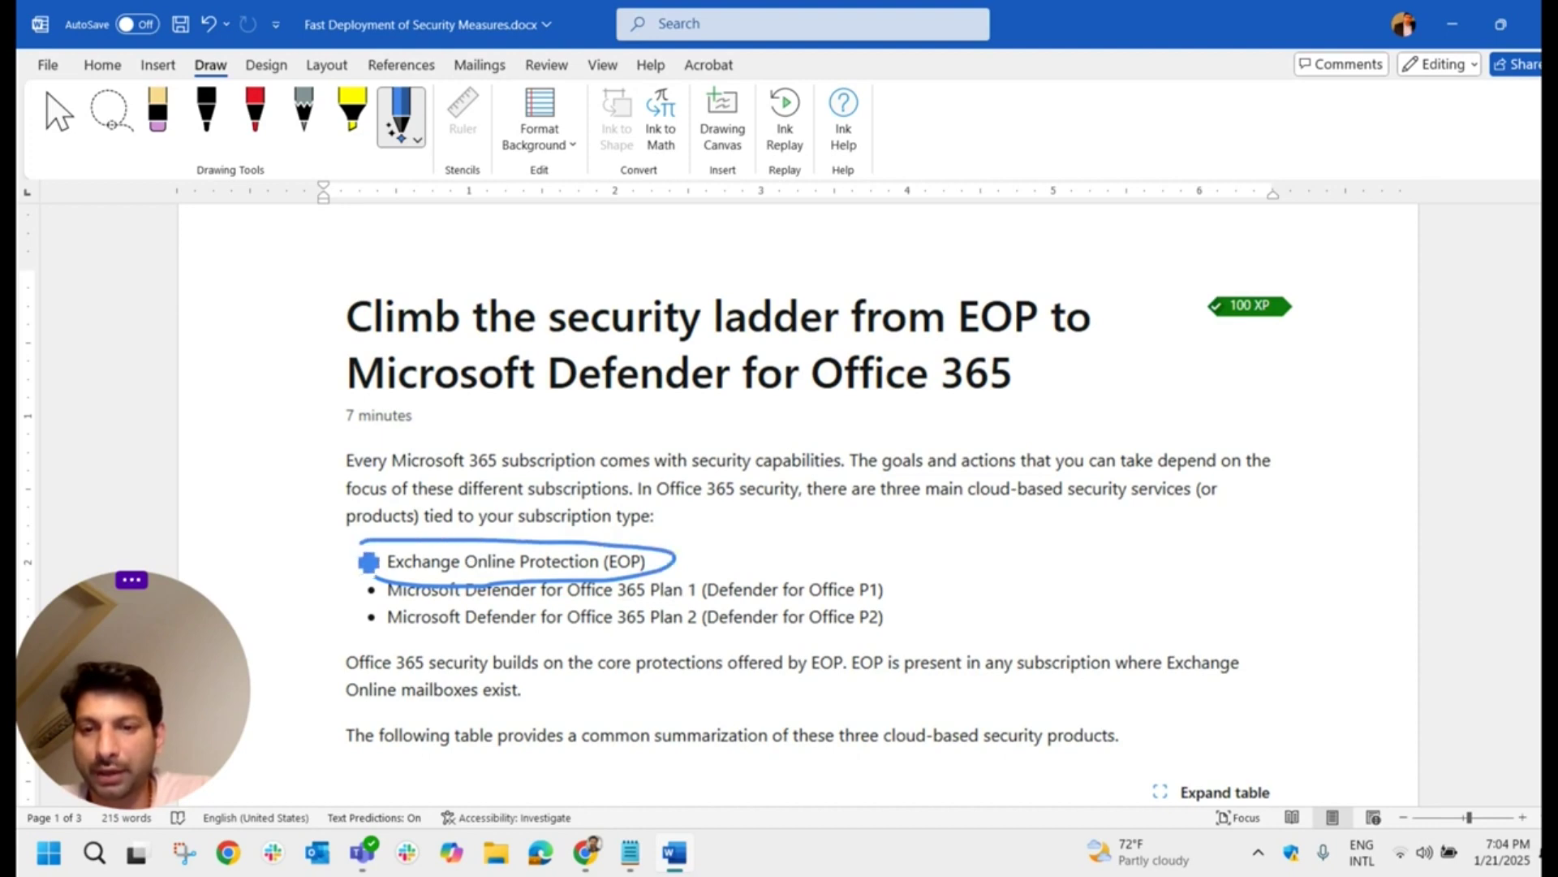
Step: Switch from the Word document to the Defender Threat policies page in Chrome
{"action": "left_click", "coordinate": [584, 852]}
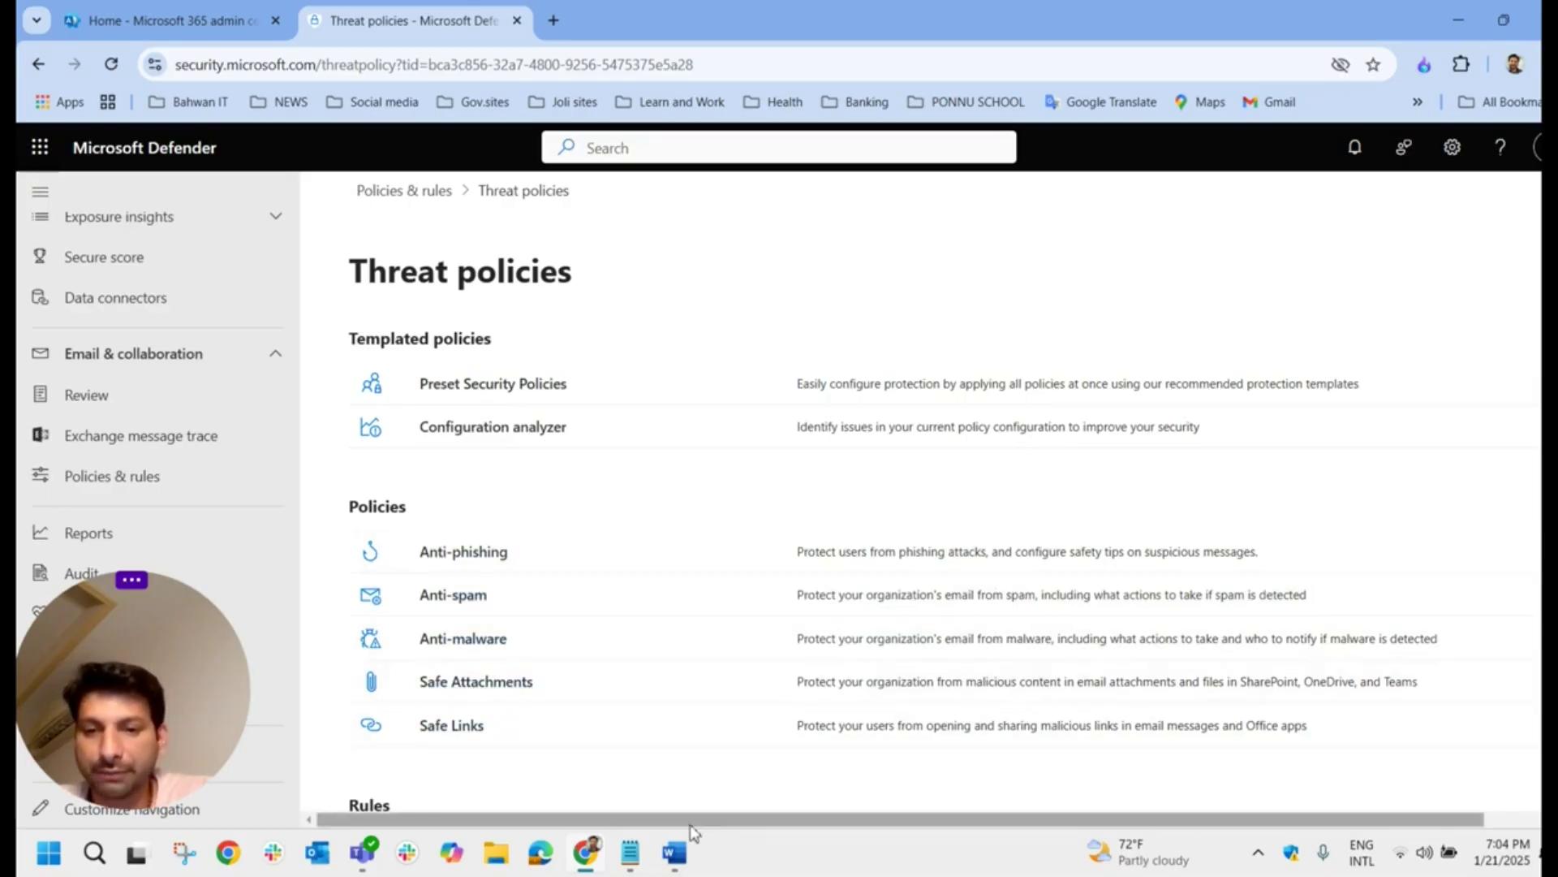
{"action": "left_click", "coordinate": [690, 852]}
{"action": "left_click_drag", "start_coordinate": [512, 619], "coordinate": [717, 619]}
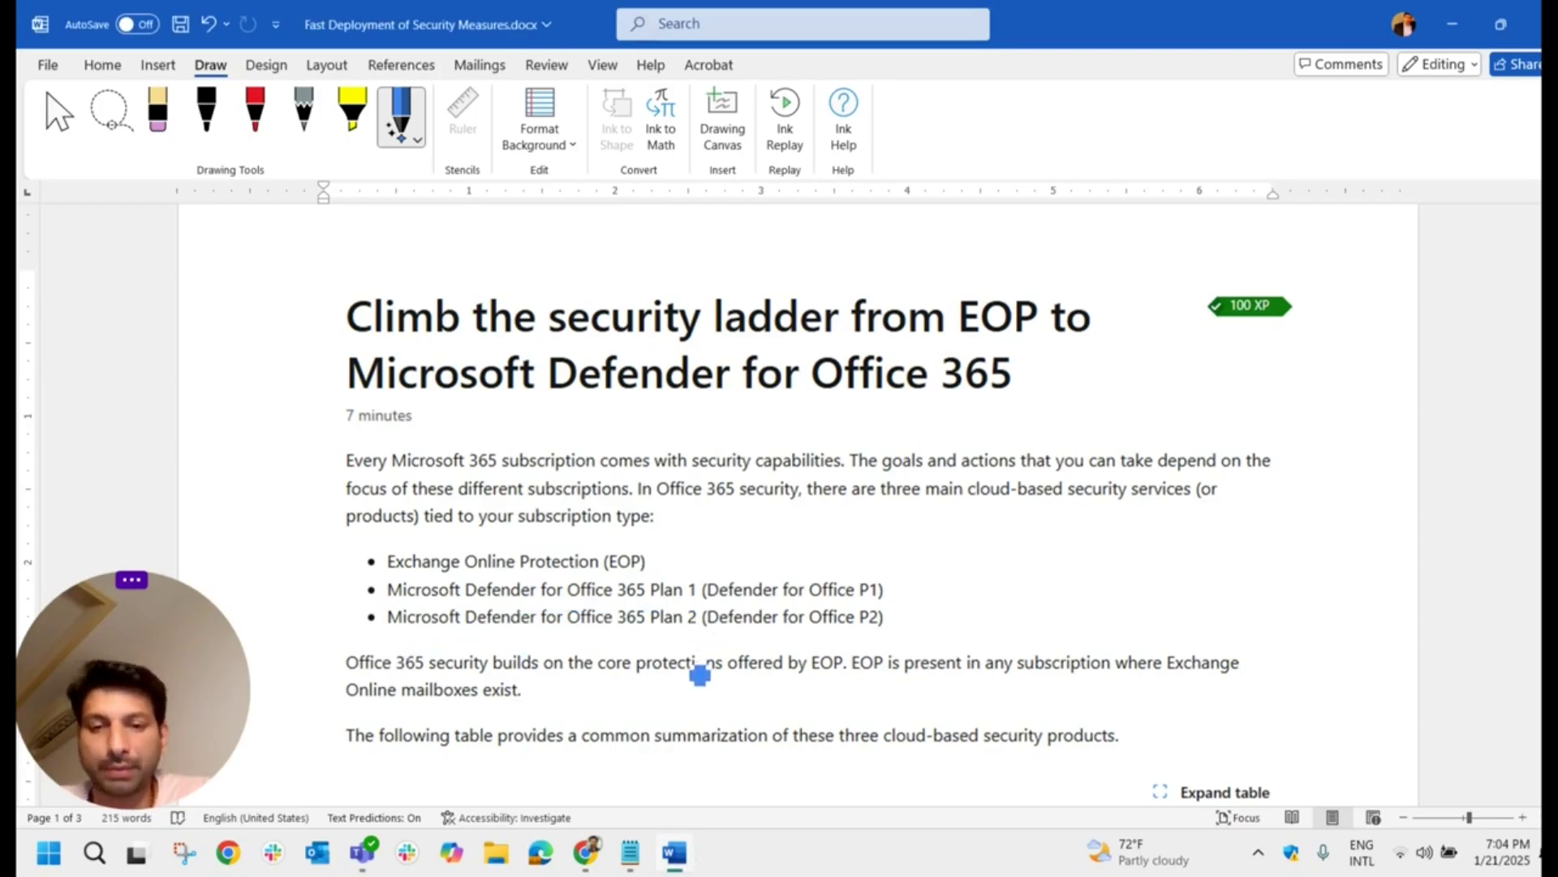
{"action": "key", "text": "alt+Tab"}
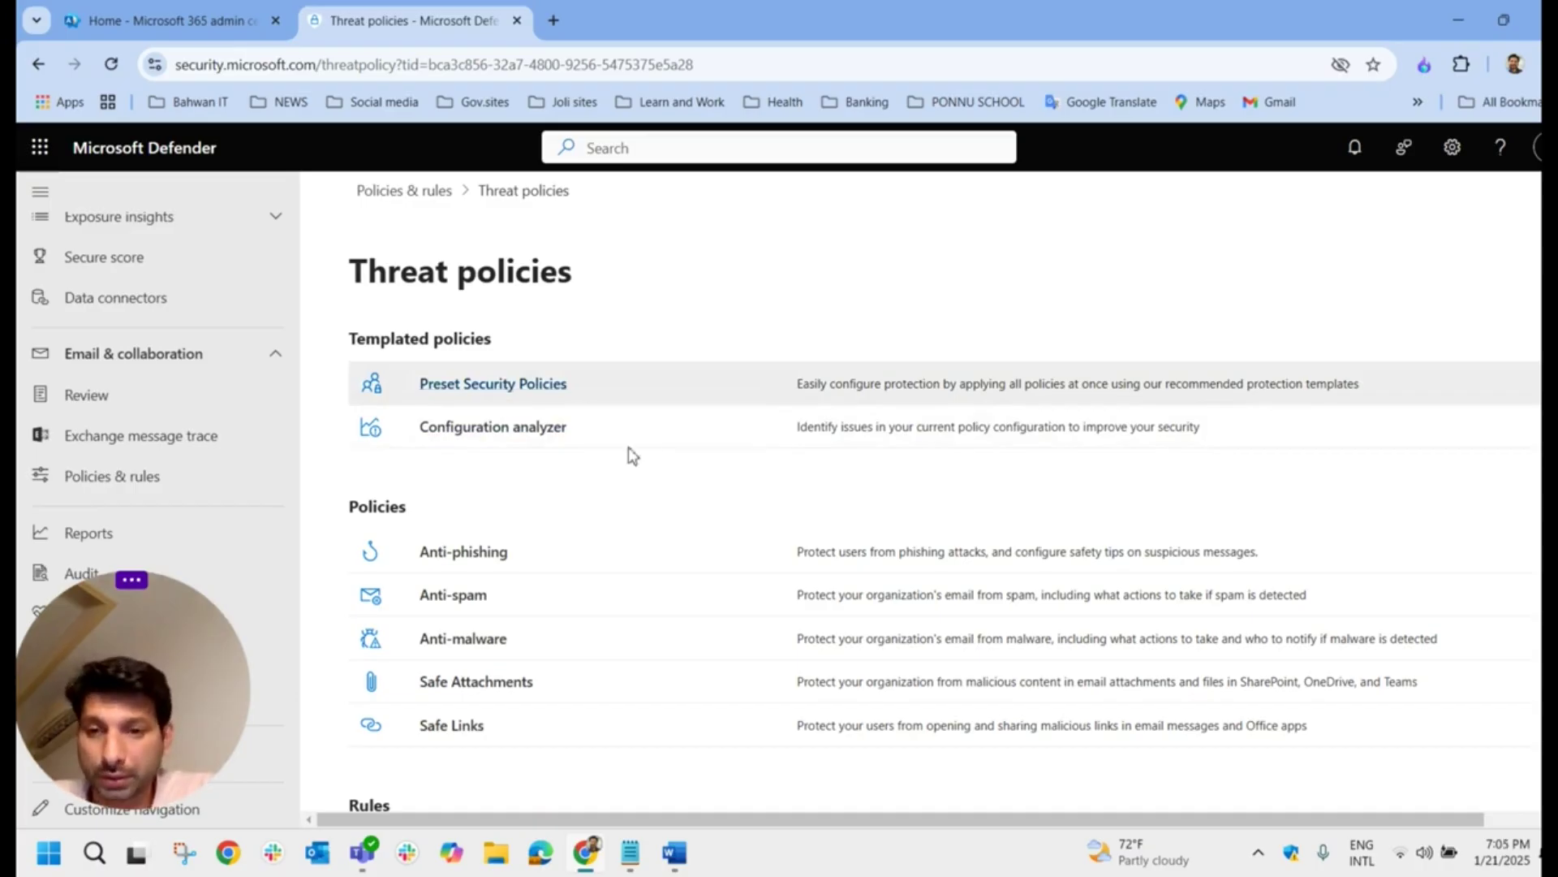
{"action": "key", "text": "alt+Tab"}
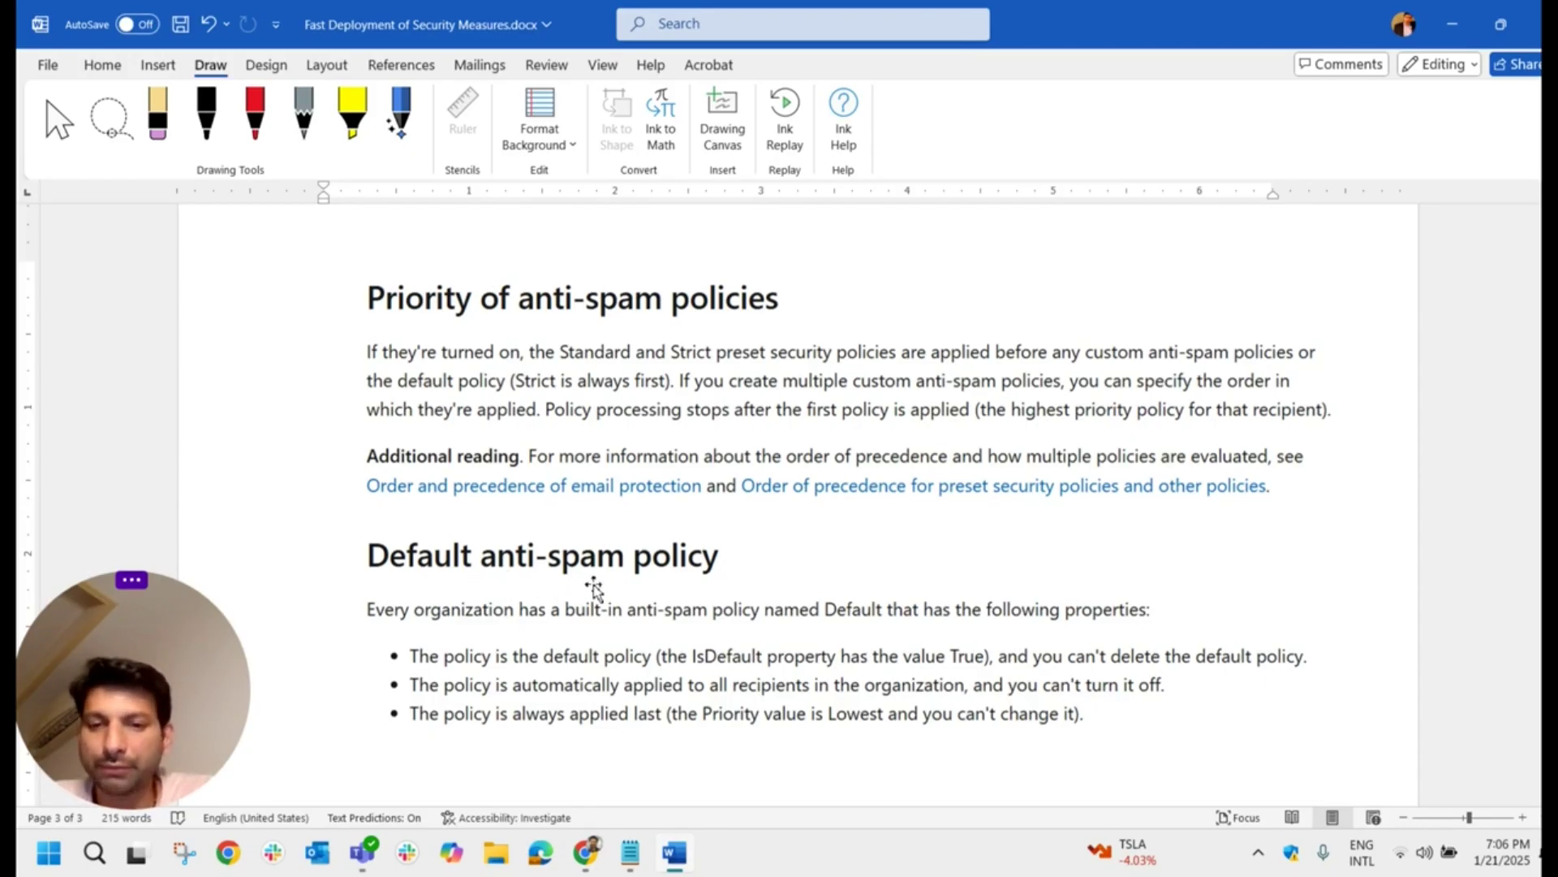
{"action": "left_click", "coordinate": [593, 858]}
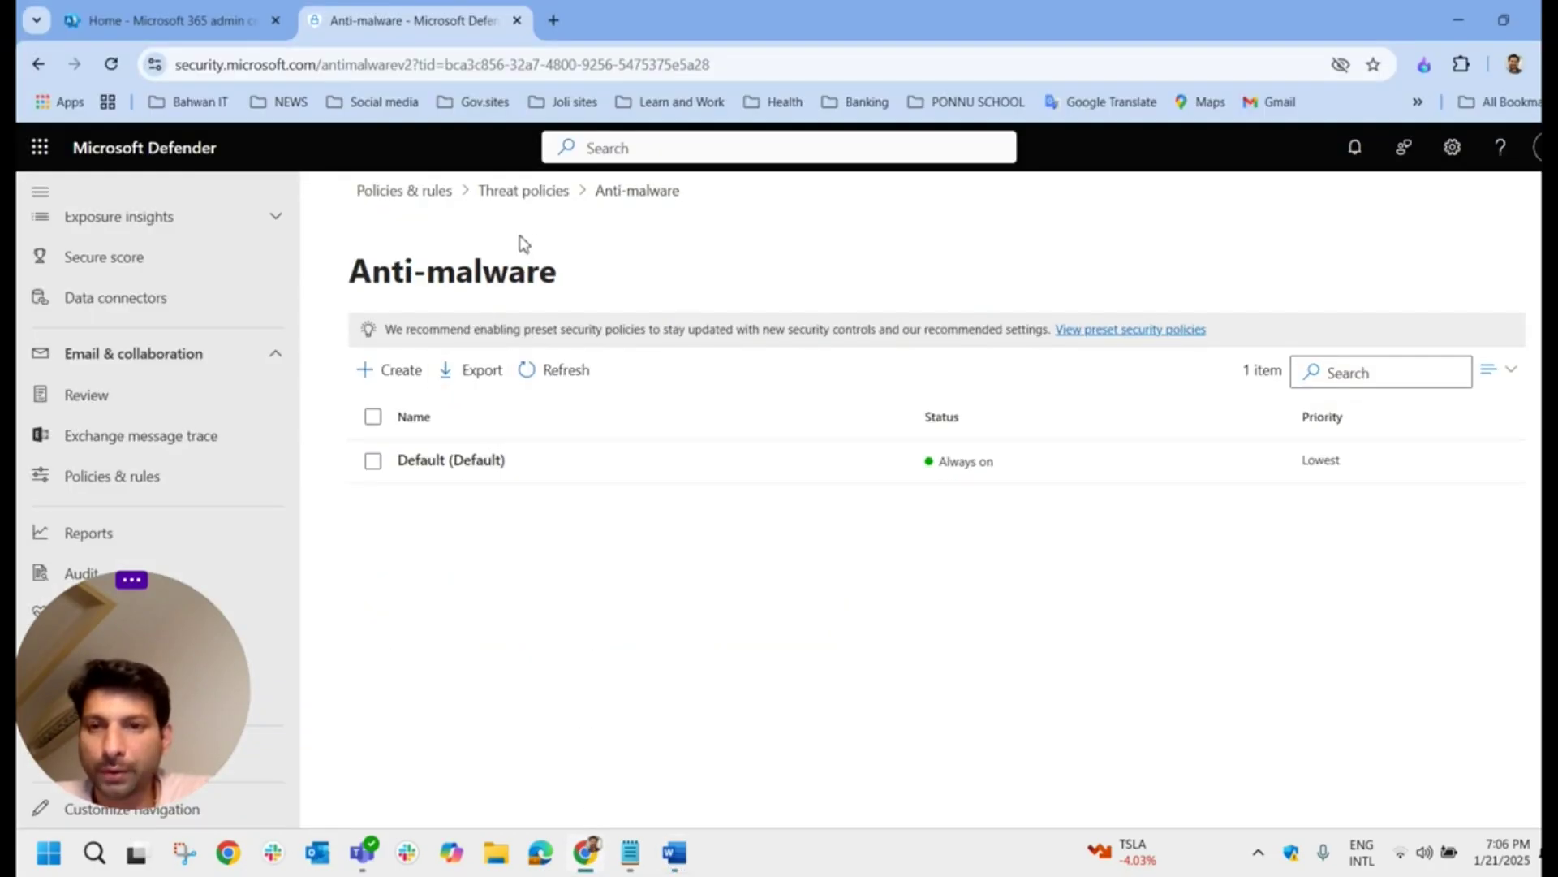
{"action": "left_click", "coordinate": [523, 193]}
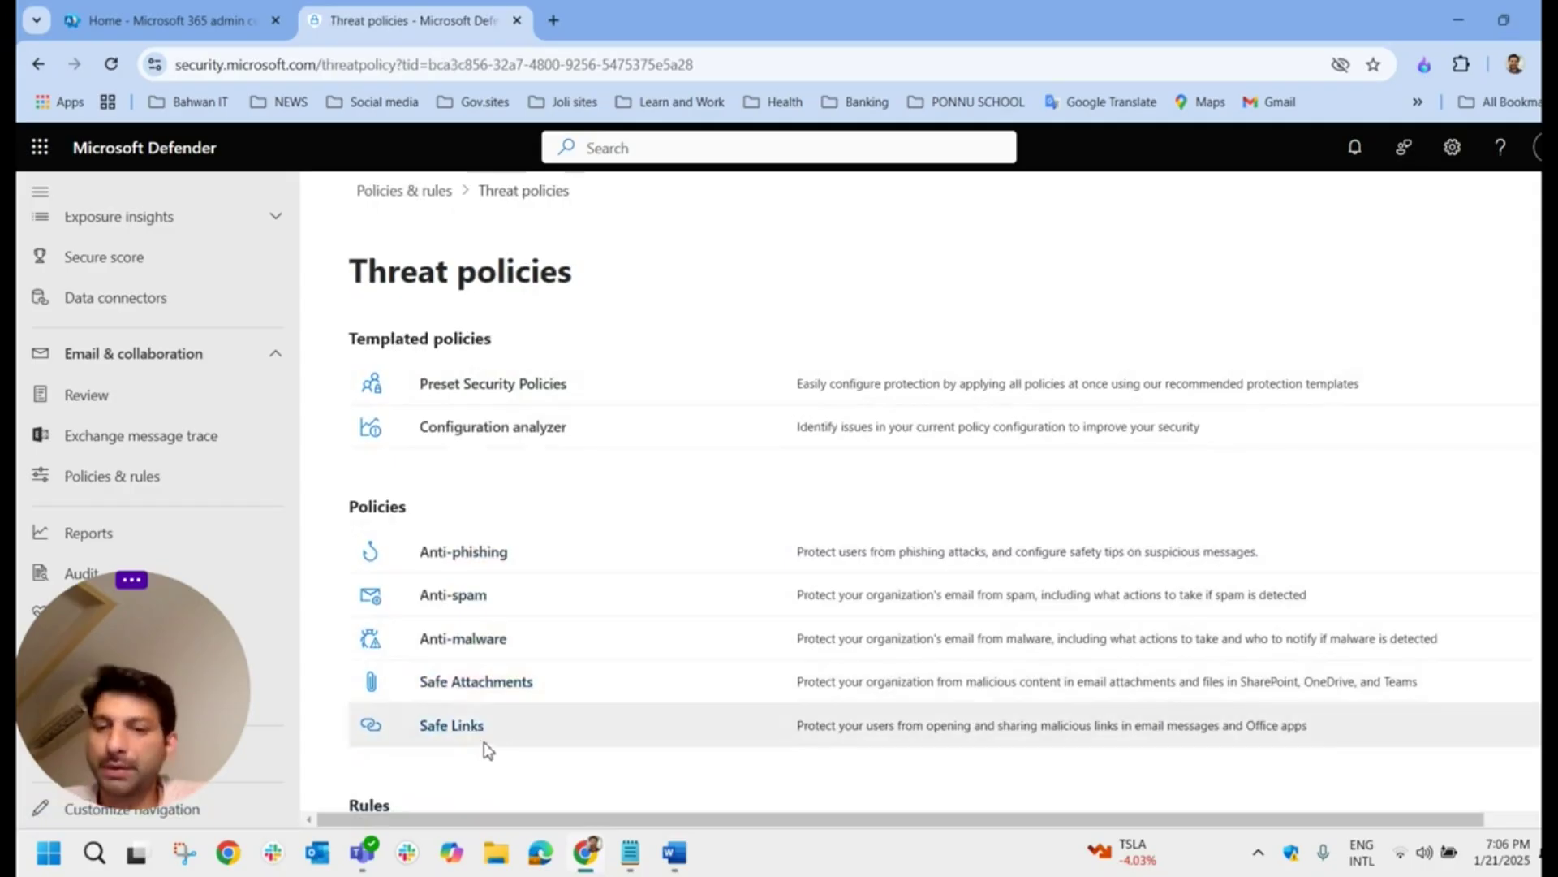
{"action": "left_click", "coordinate": [646, 802]}
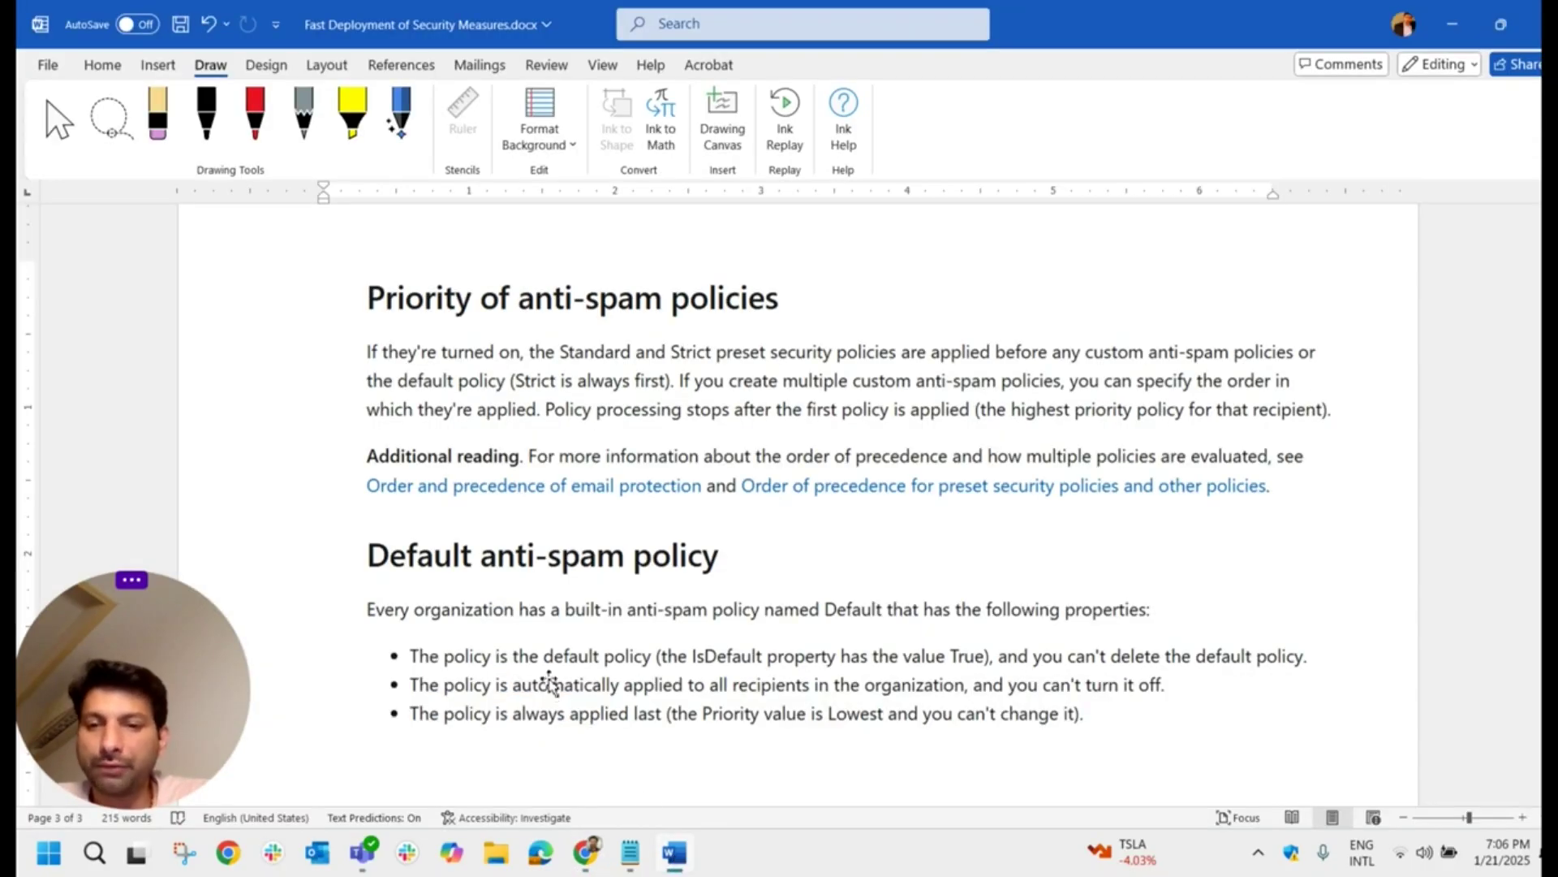
{"action": "left_click", "coordinate": [586, 853]}
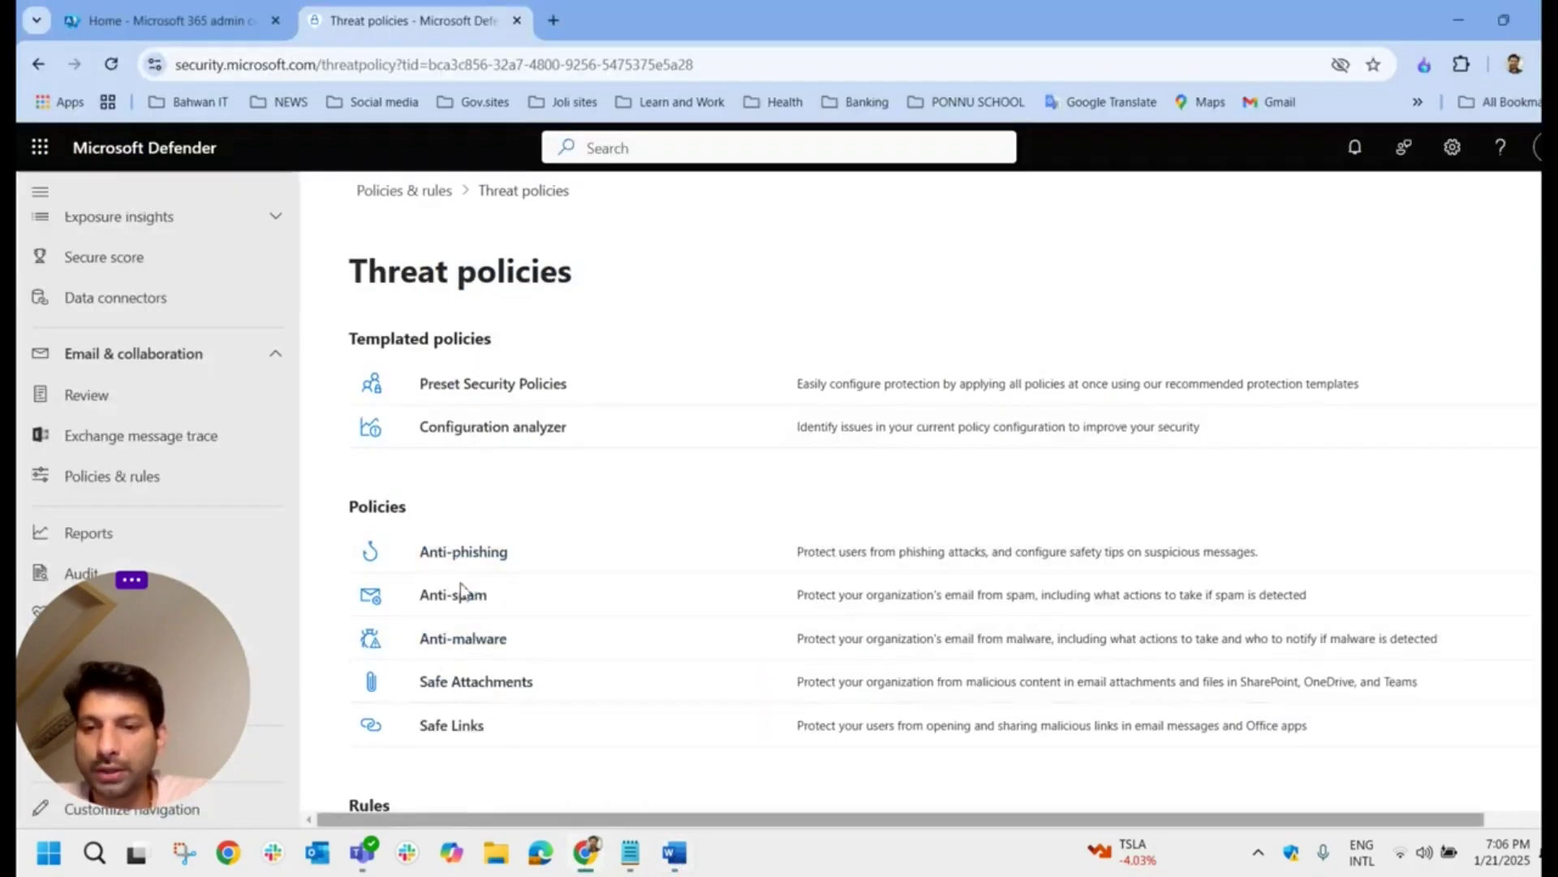
{"action": "left_click", "coordinate": [673, 853]}
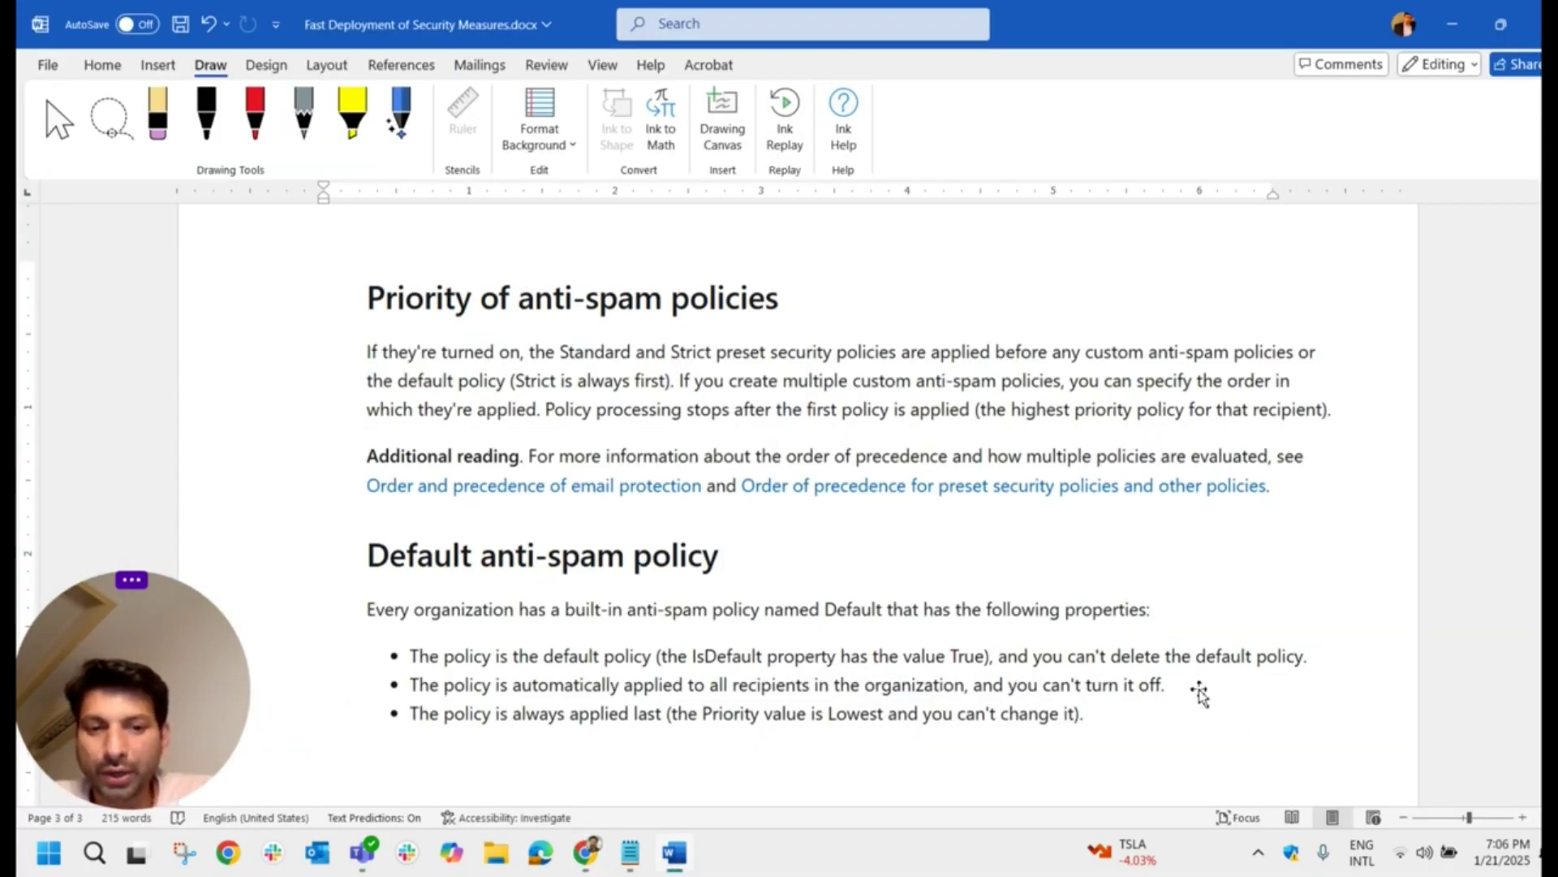
{"action": "left_click", "coordinate": [588, 850]}
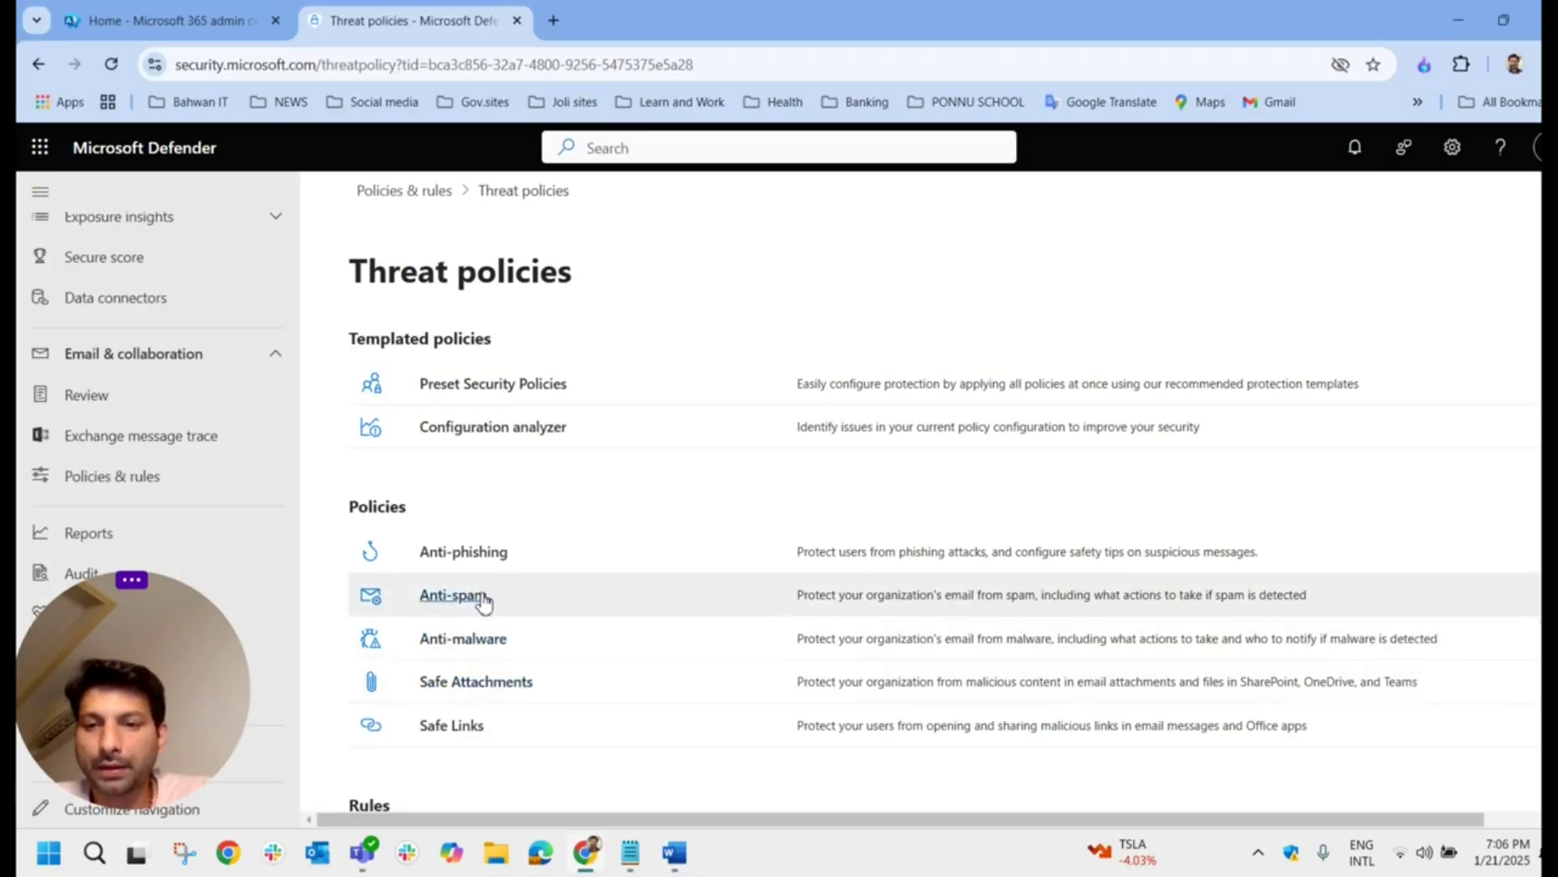
{"action": "left_click", "coordinate": [477, 551]}
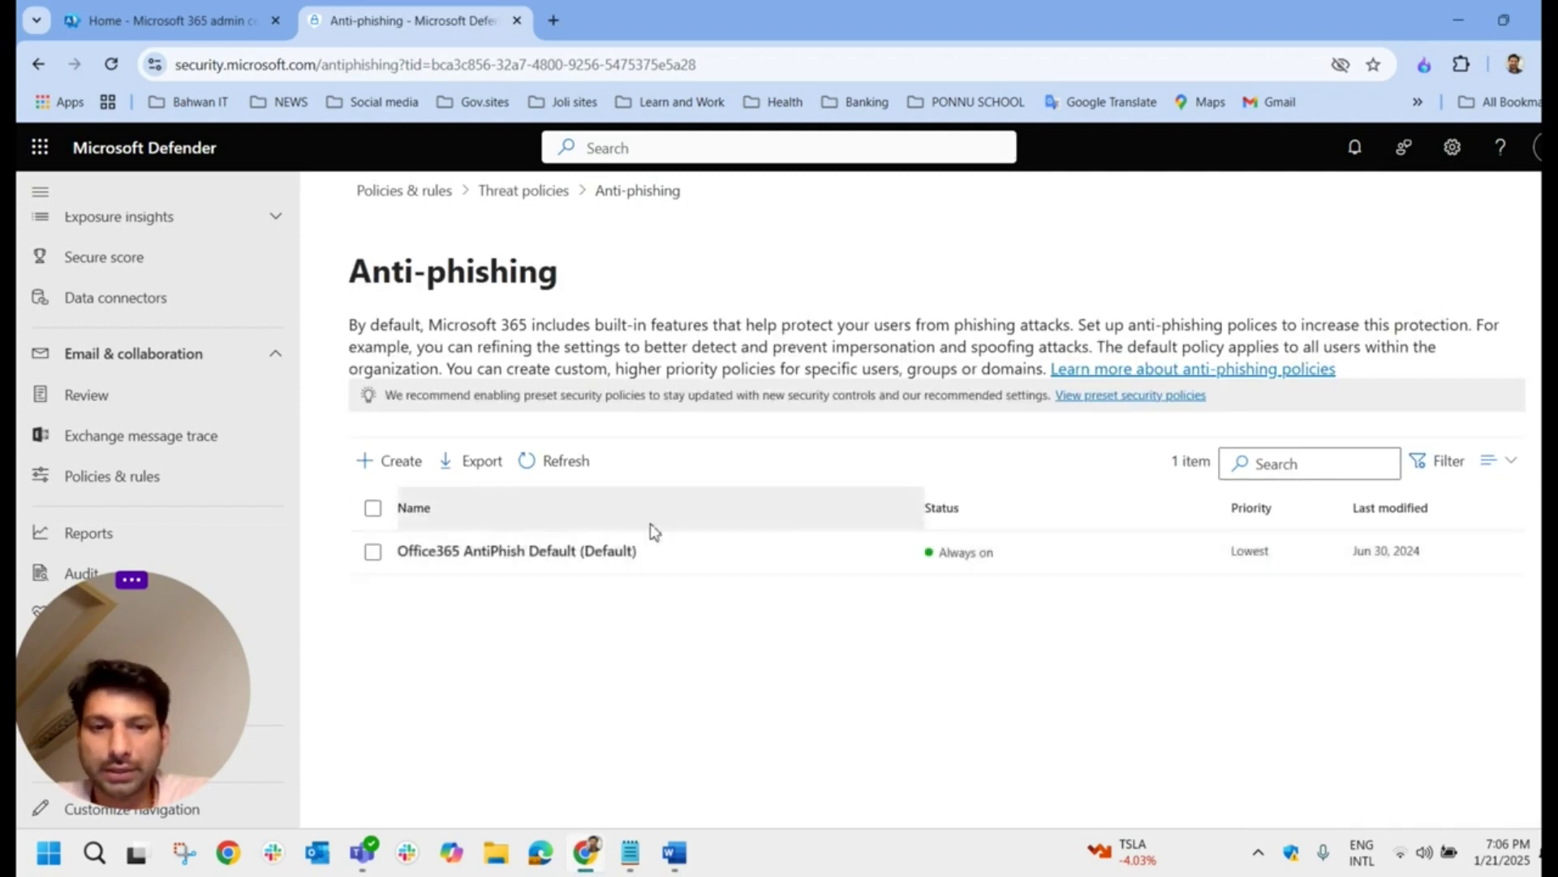
{"action": "left_click", "coordinate": [674, 853]}
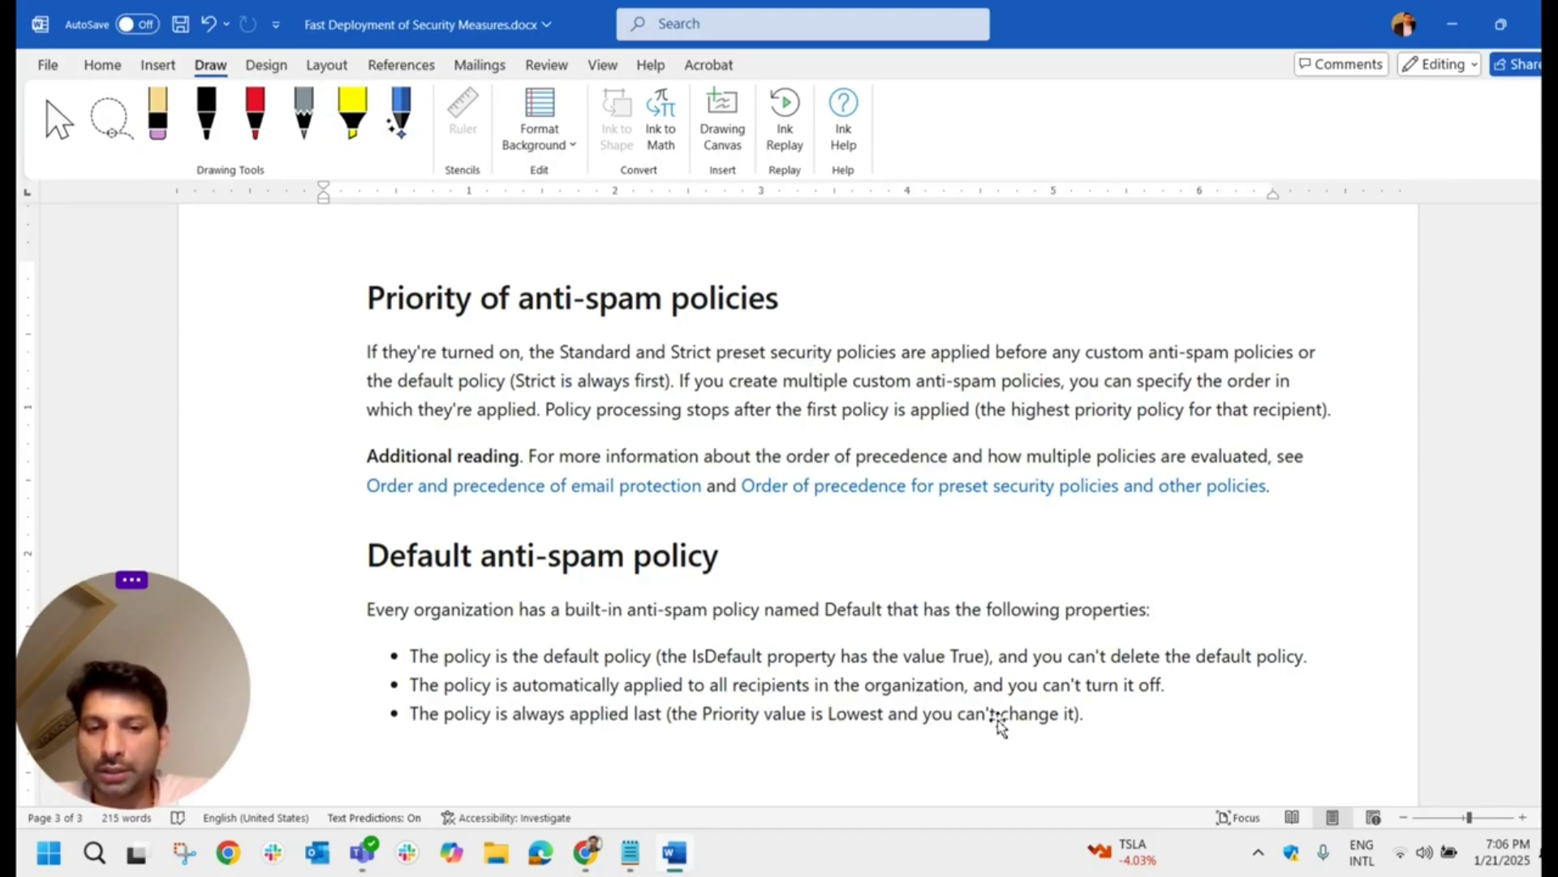
{"action": "left_click", "coordinate": [678, 854]}
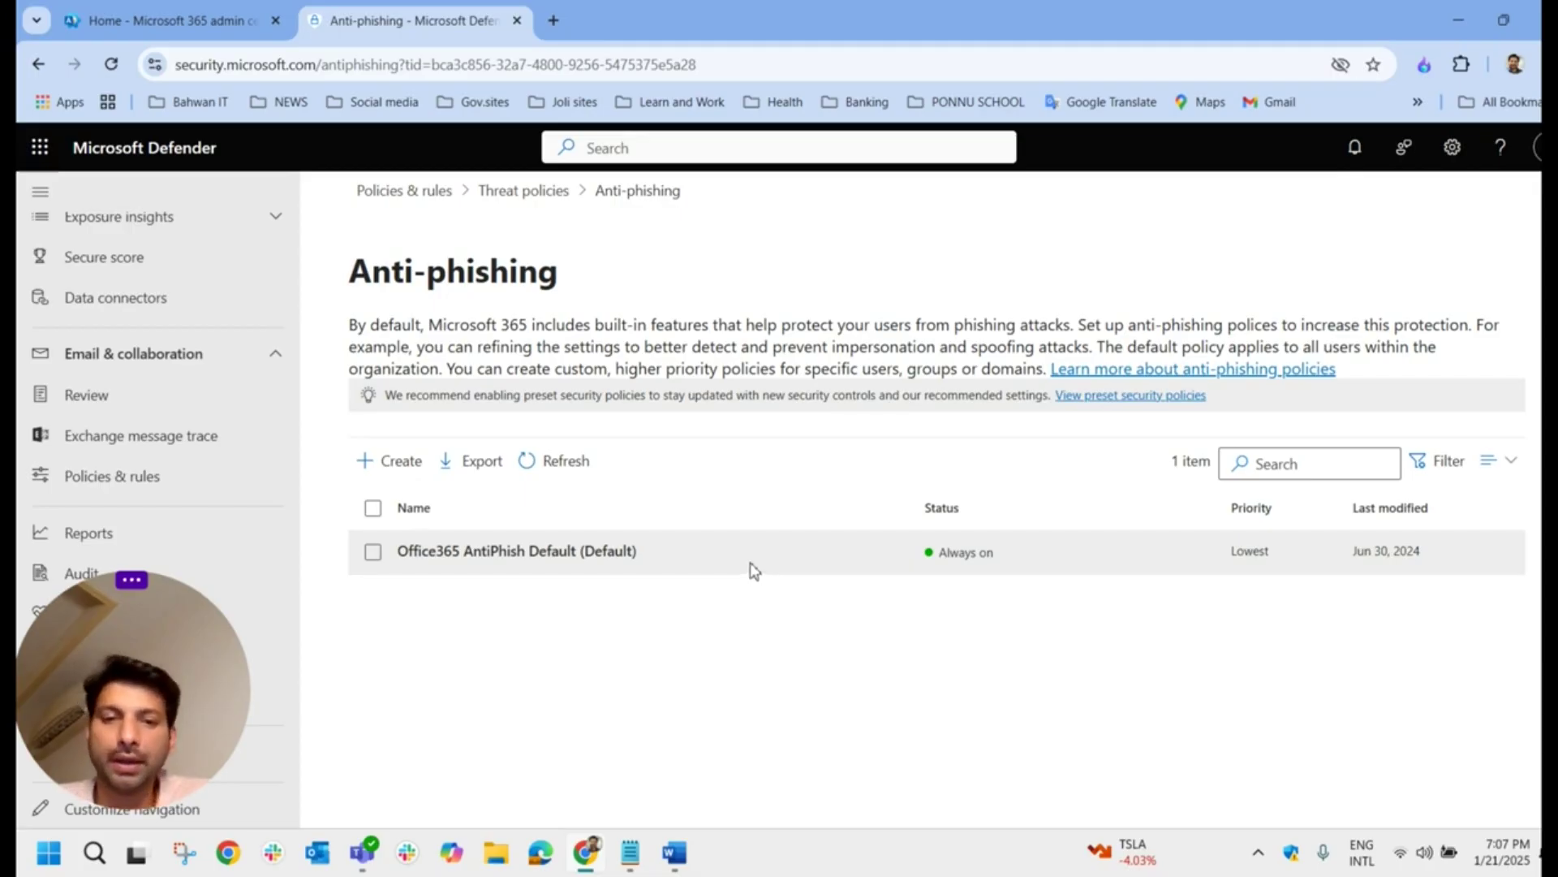
{"action": "left_click", "coordinate": [675, 852]}
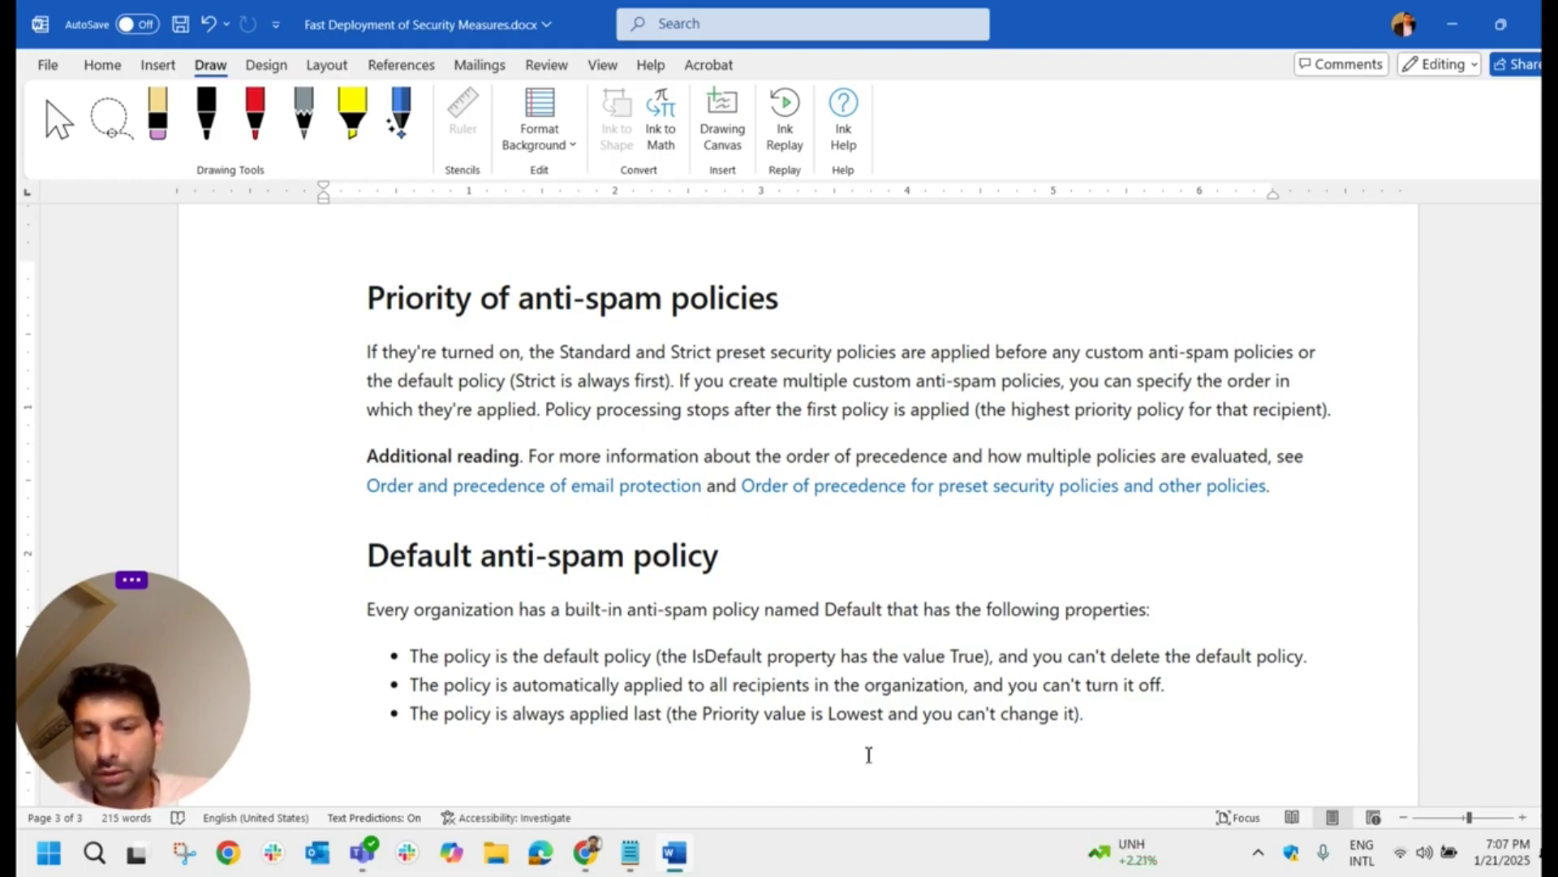
{"action": "left_click", "coordinate": [673, 852]}
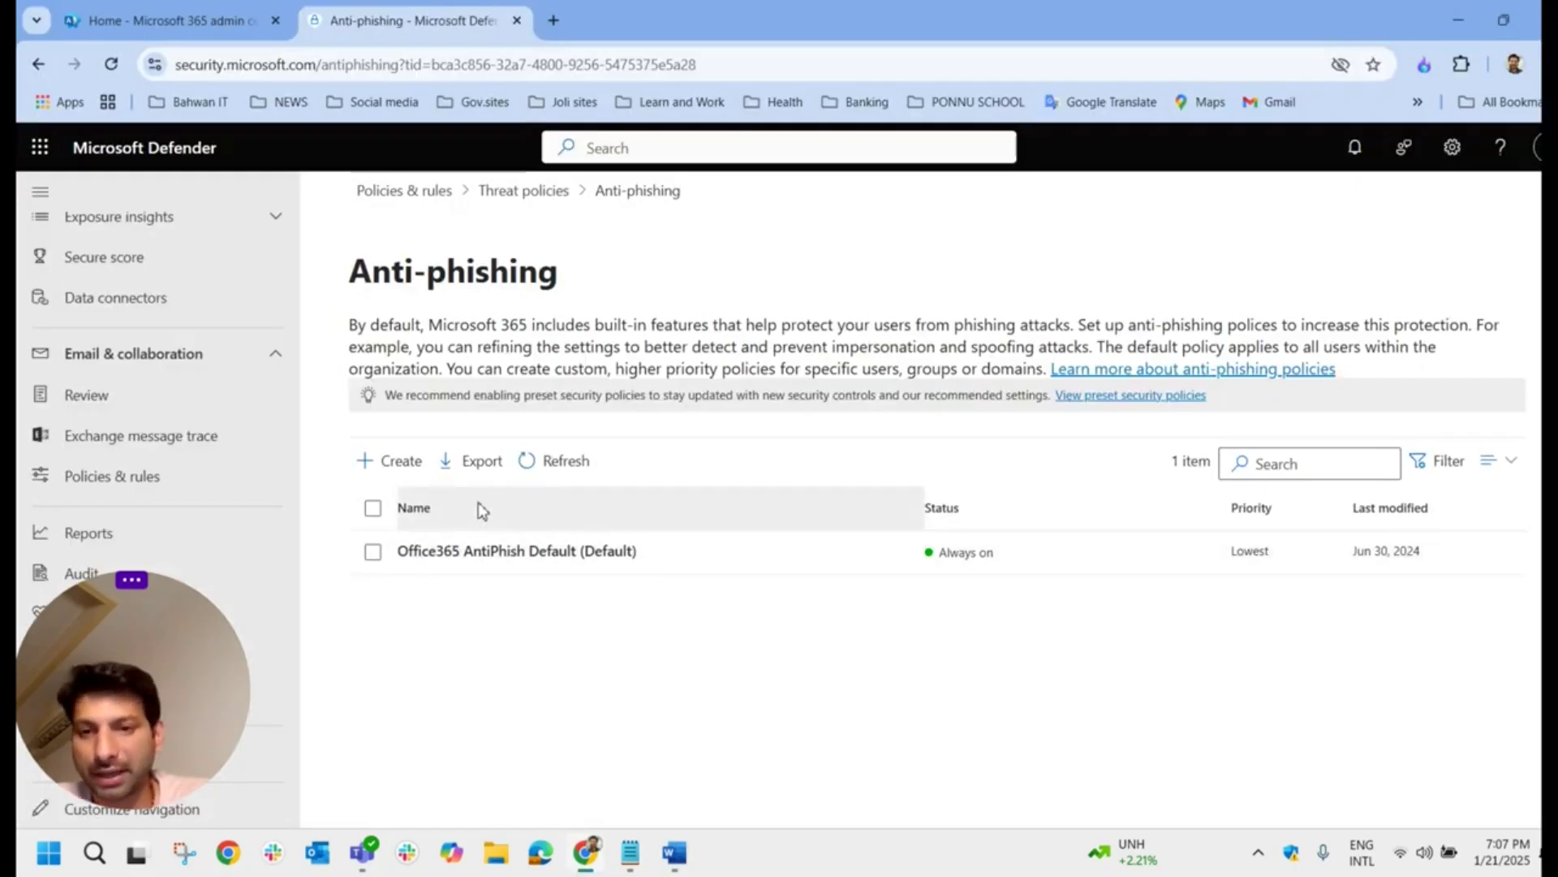
{"action": "left_click", "coordinate": [525, 192]}
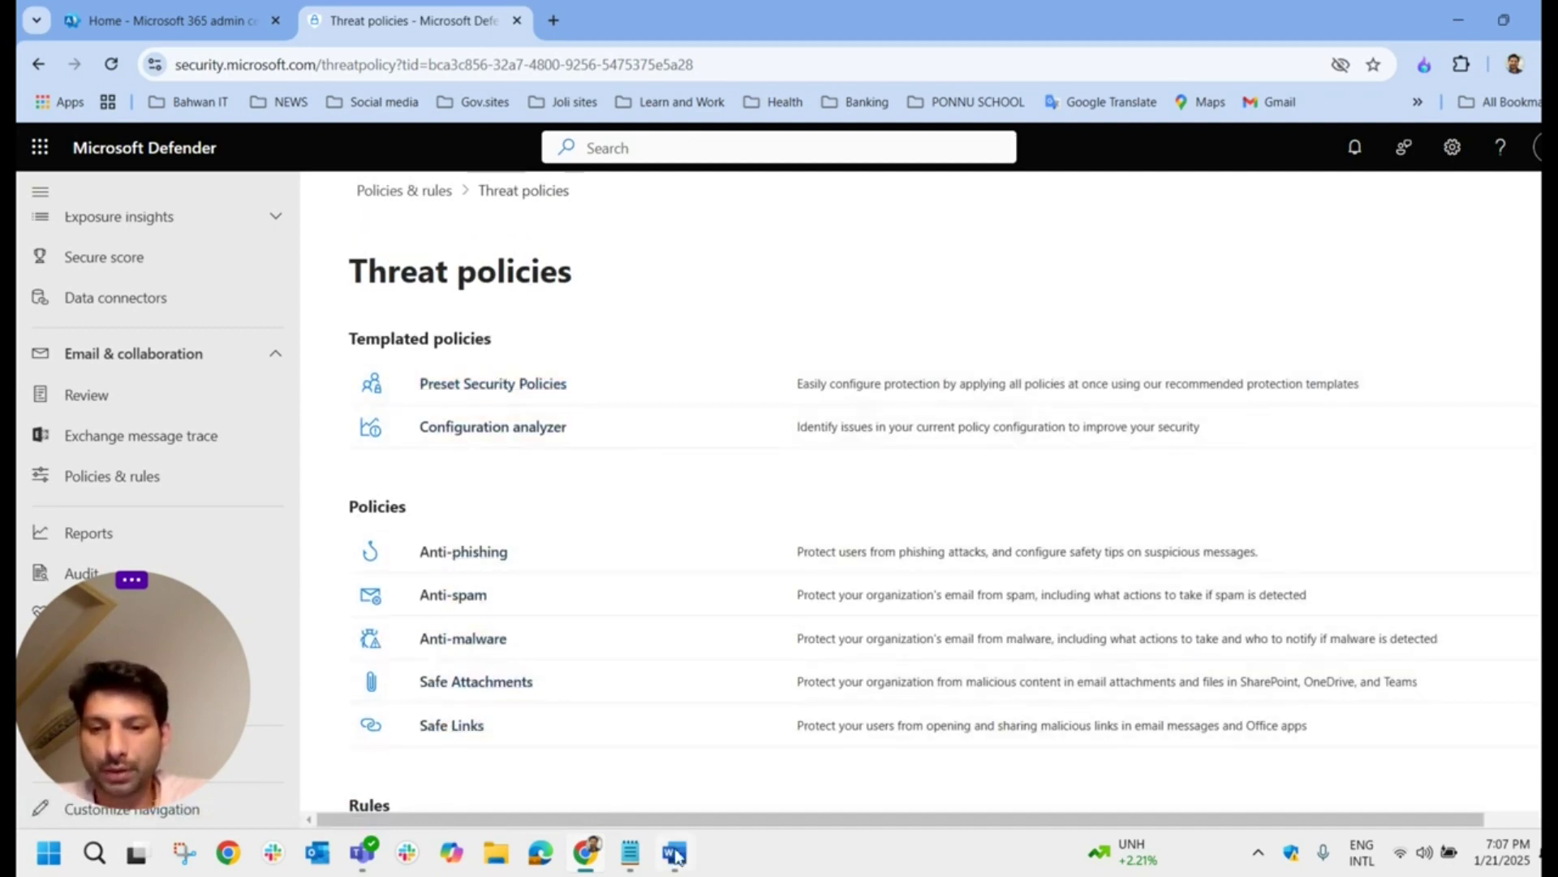
{"action": "left_click", "coordinate": [678, 854]}
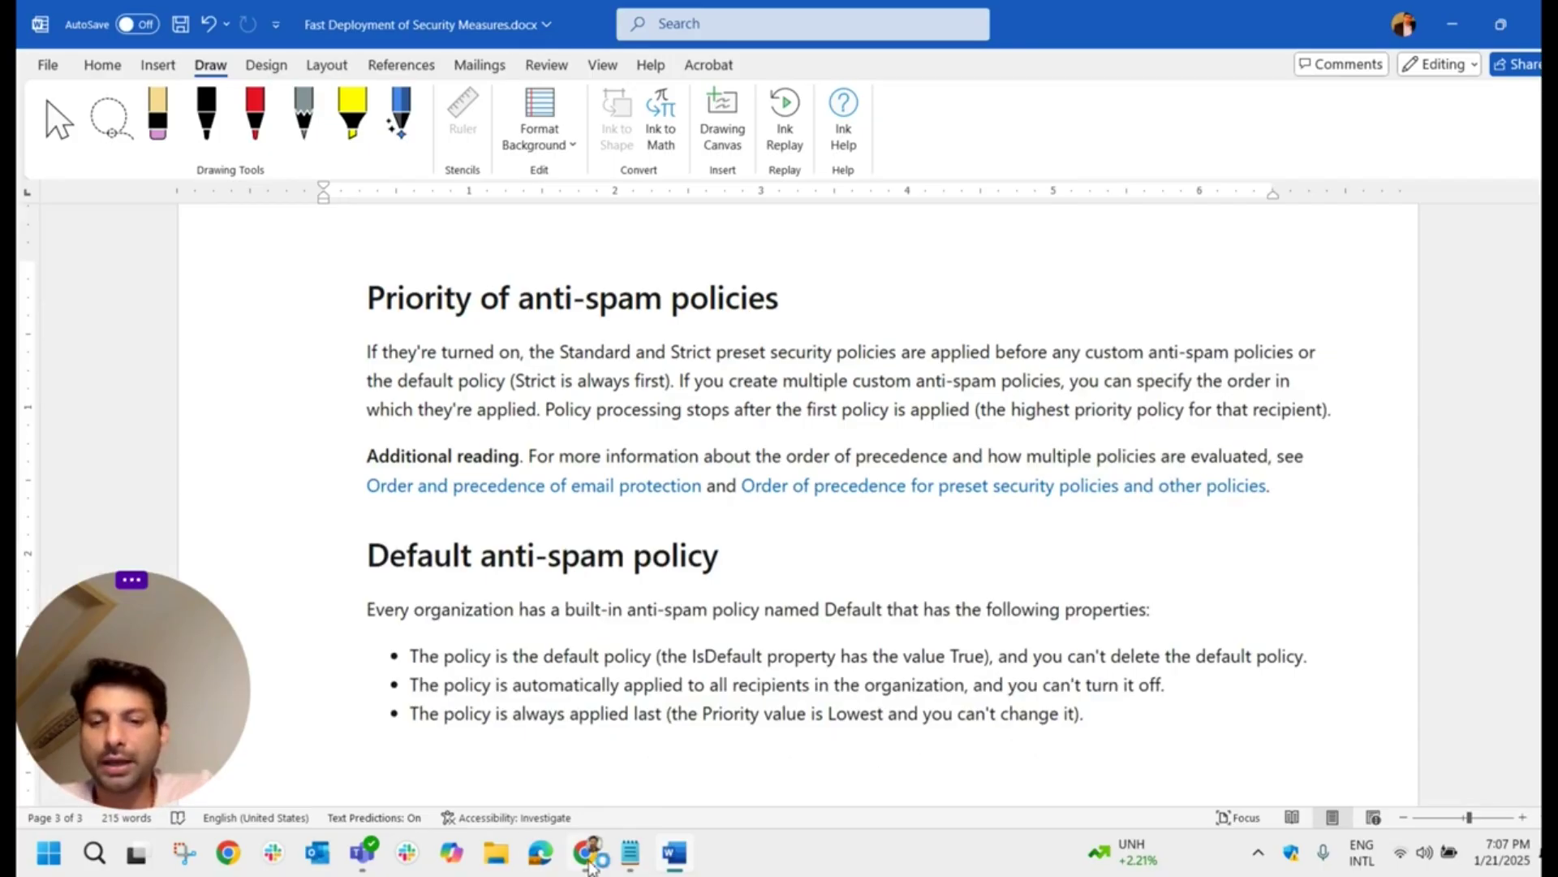
{"action": "left_click", "coordinate": [586, 852]}
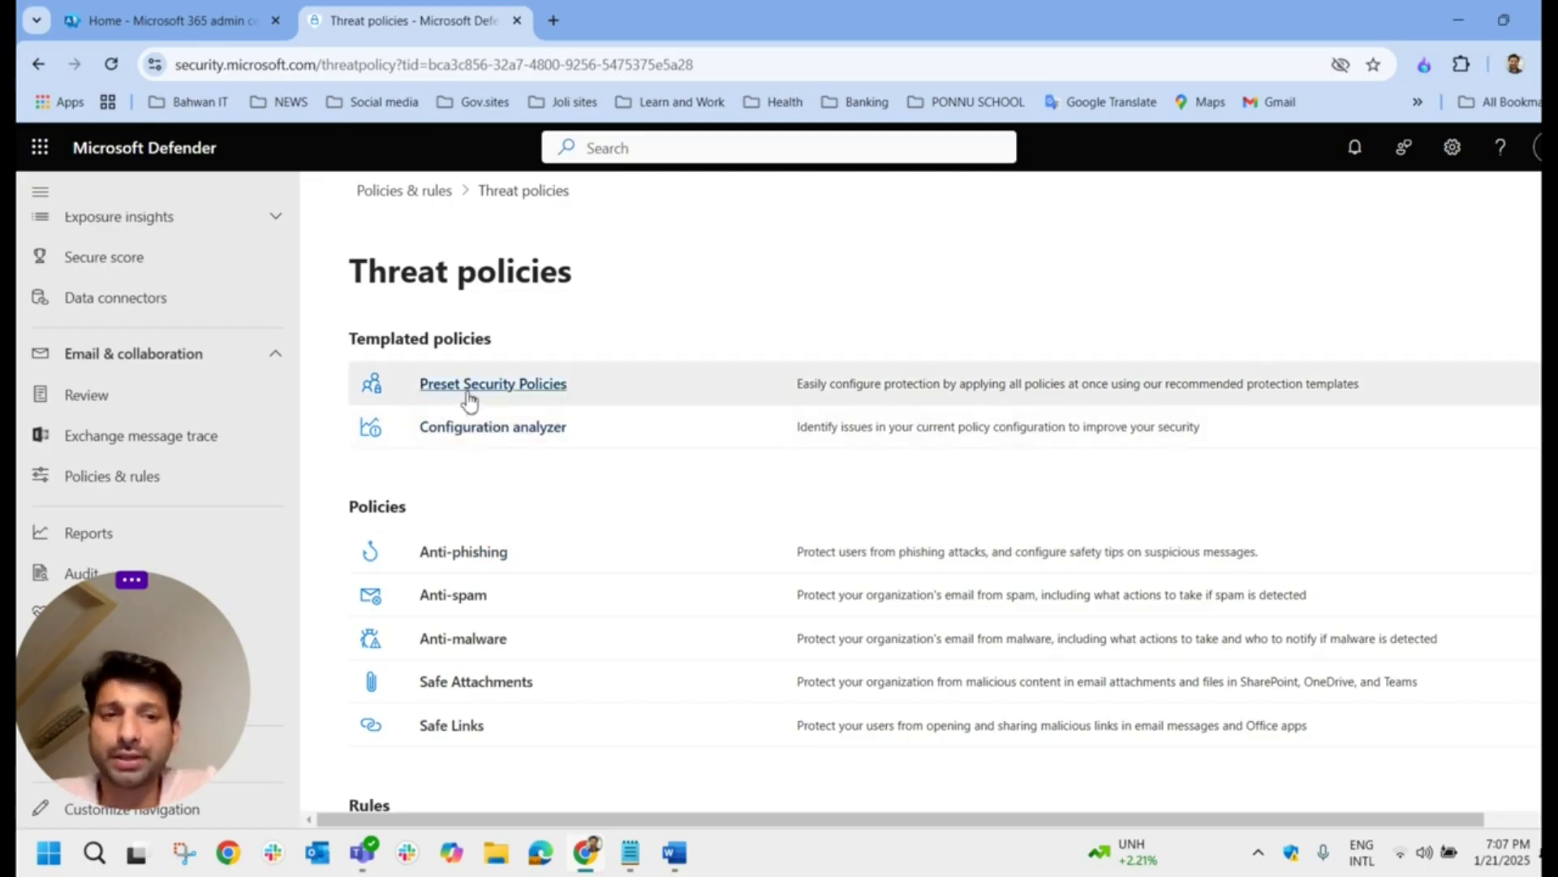
{"action": "key", "text": "alt+Tab"}
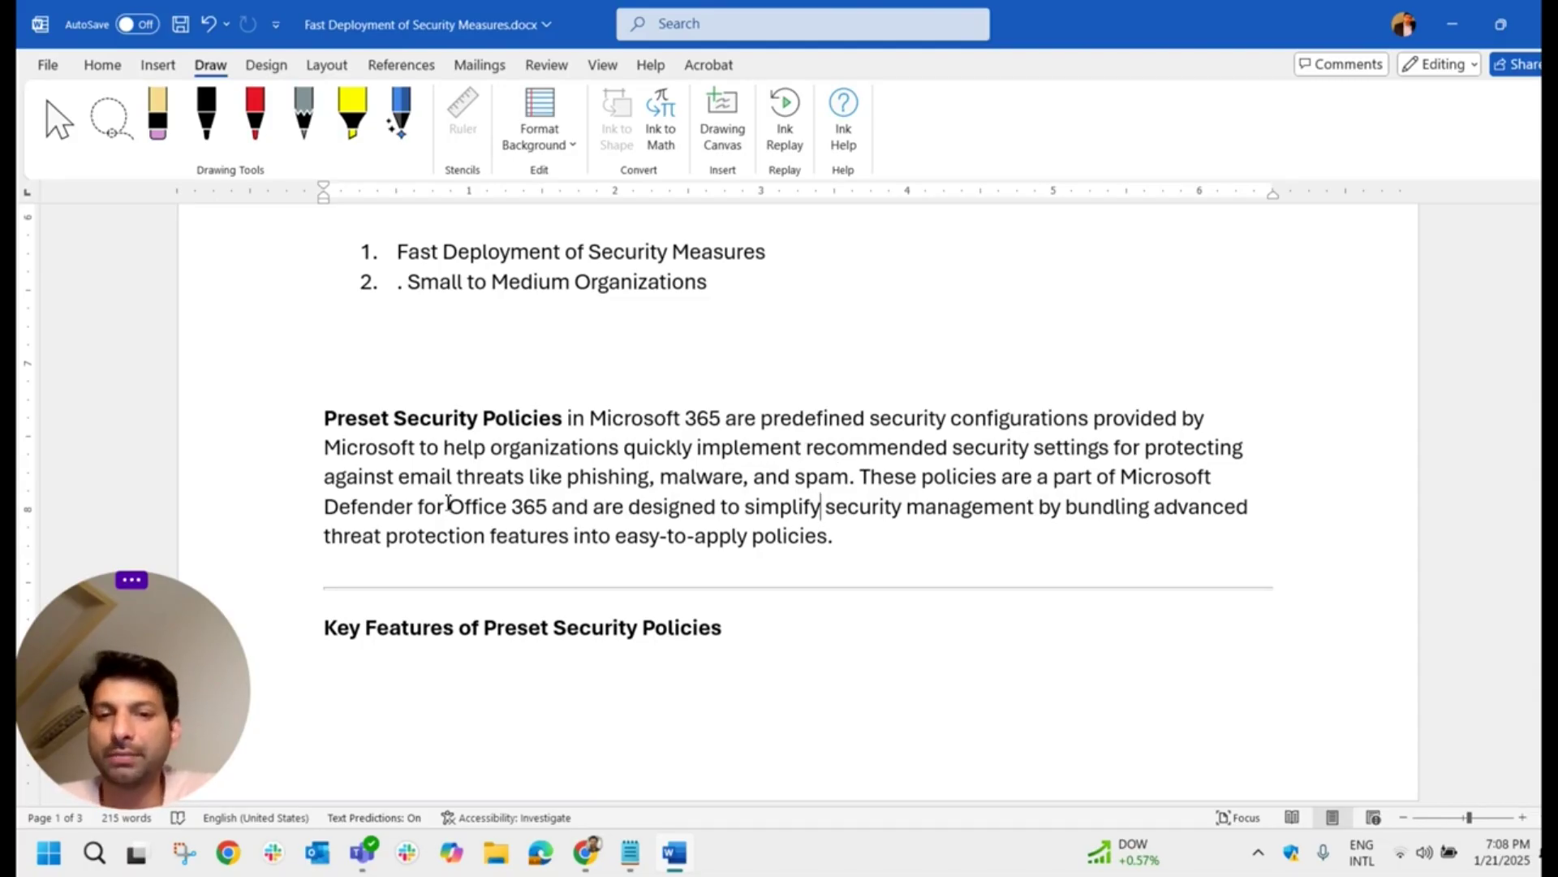
{"action": "left_click_drag", "start_coordinate": [848, 484], "coordinate": [369, 421]}
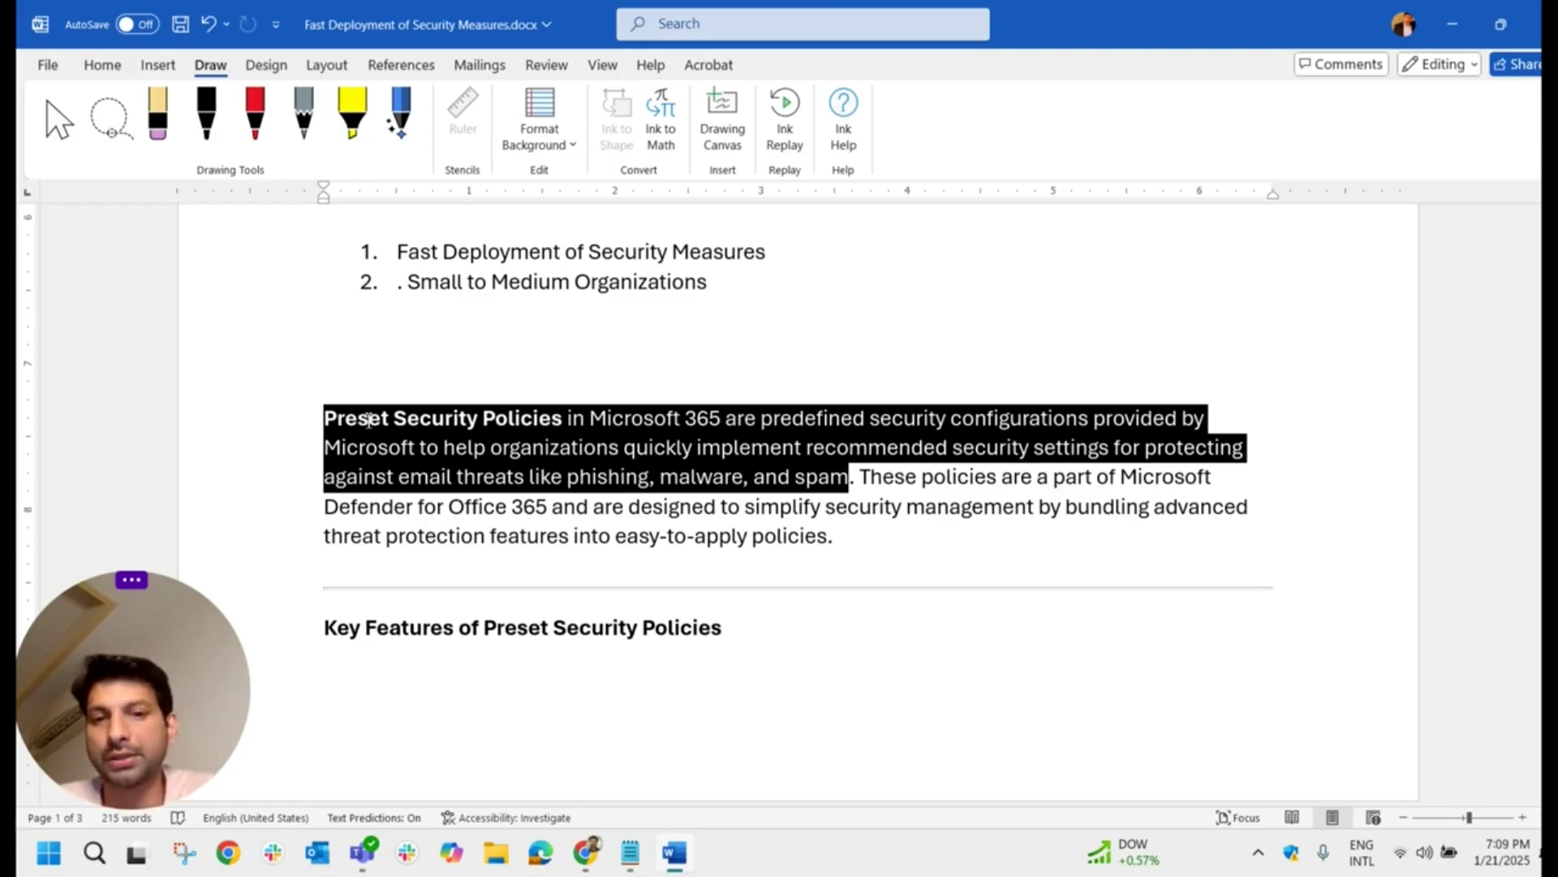
{"action": "left_click", "coordinate": [657, 457]}
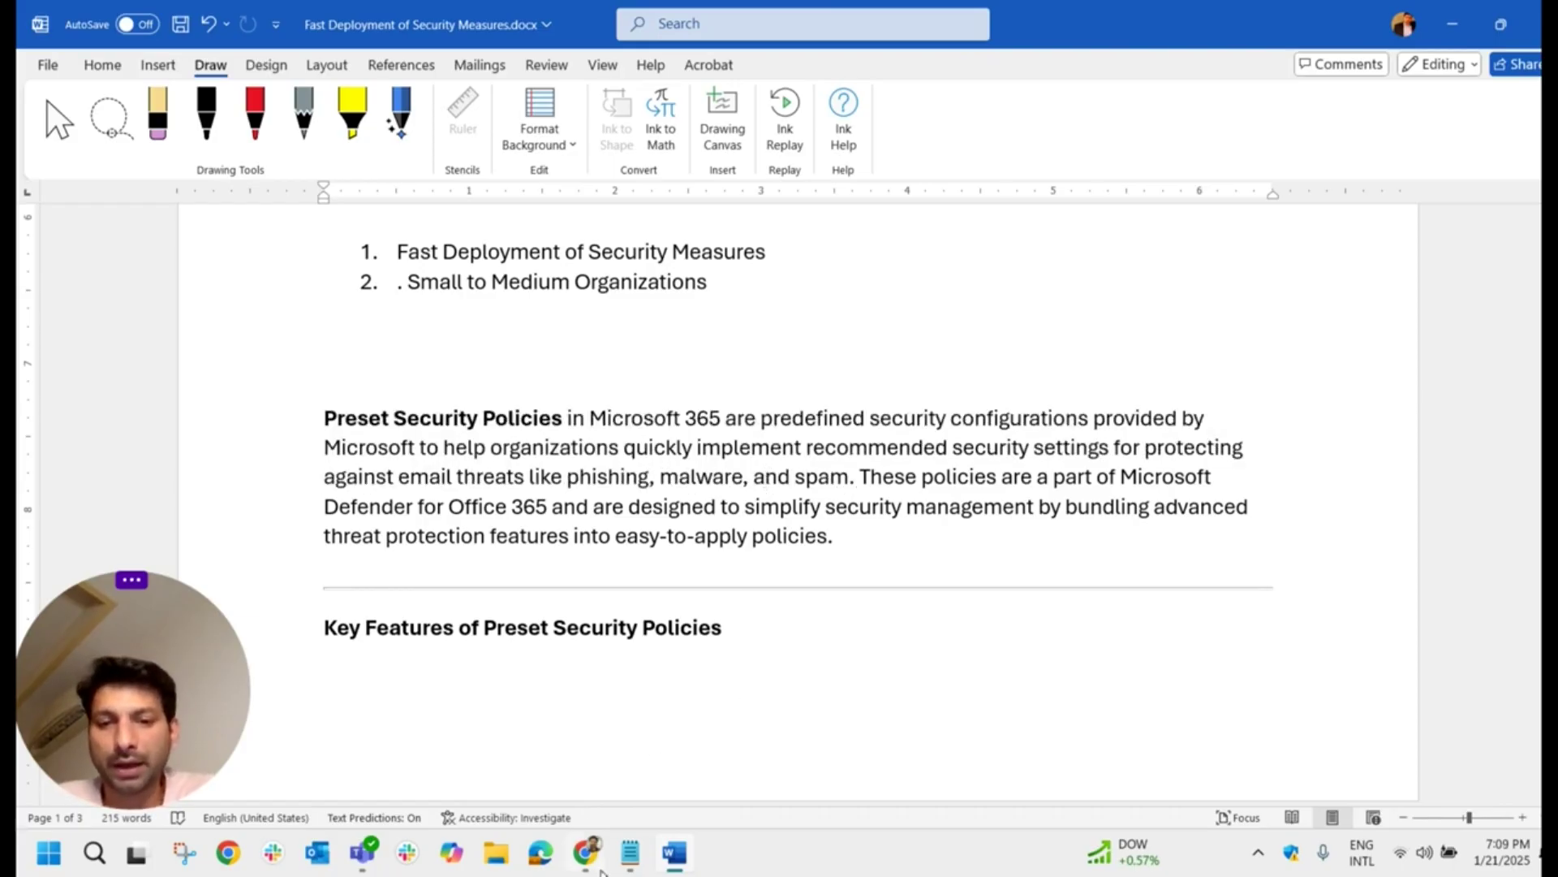
{"action": "left_click", "coordinate": [585, 852]}
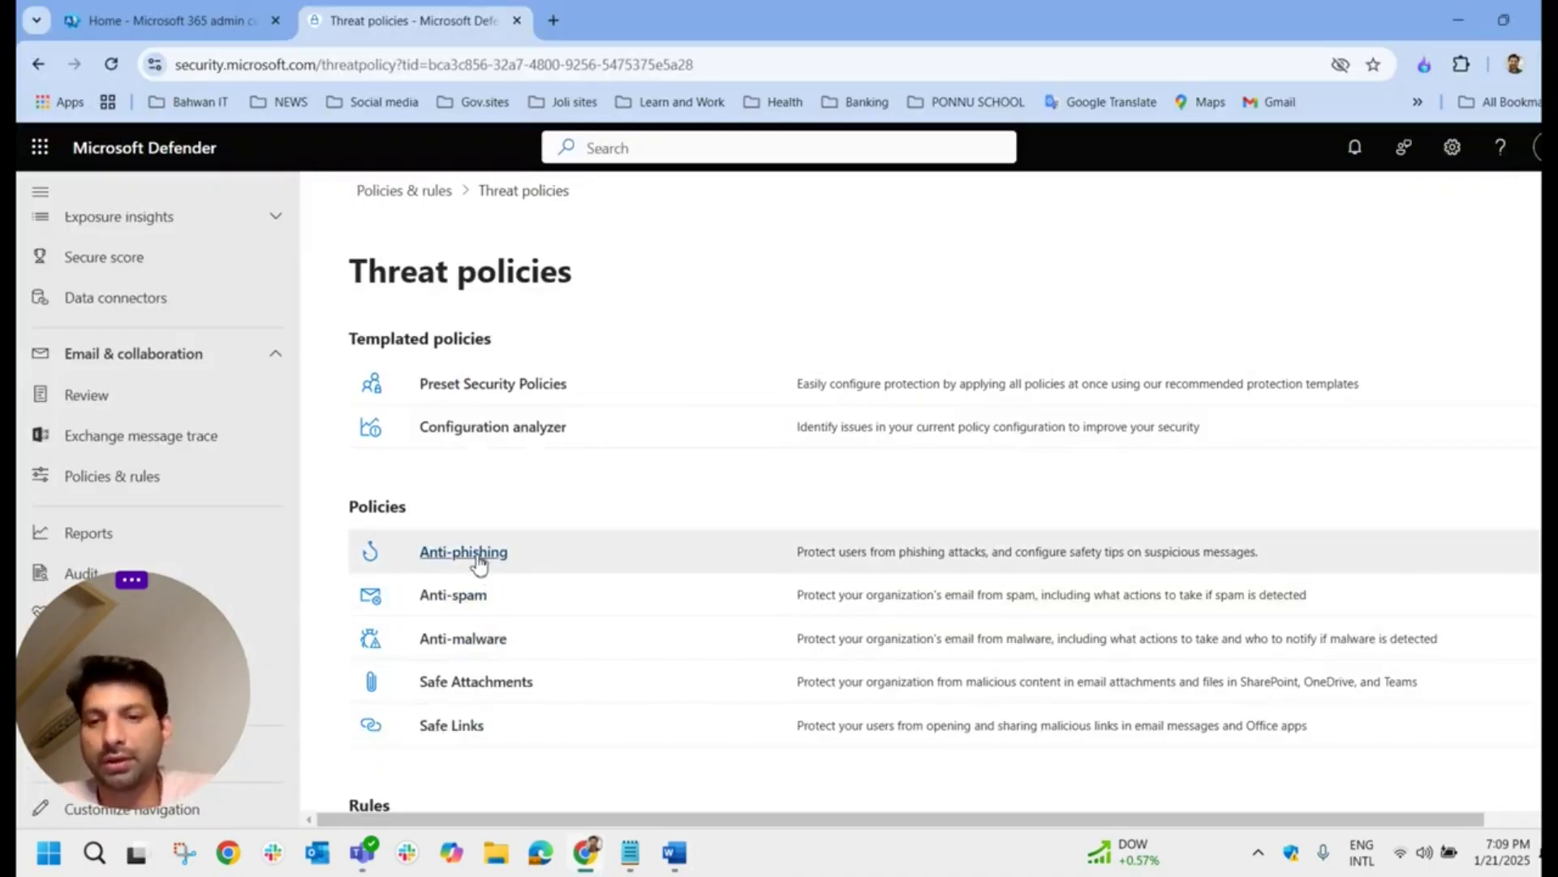
Step: Open the Preset security policies page from Threat policies and dismiss the introductory panel
{"action": "left_click", "coordinate": [477, 553]}
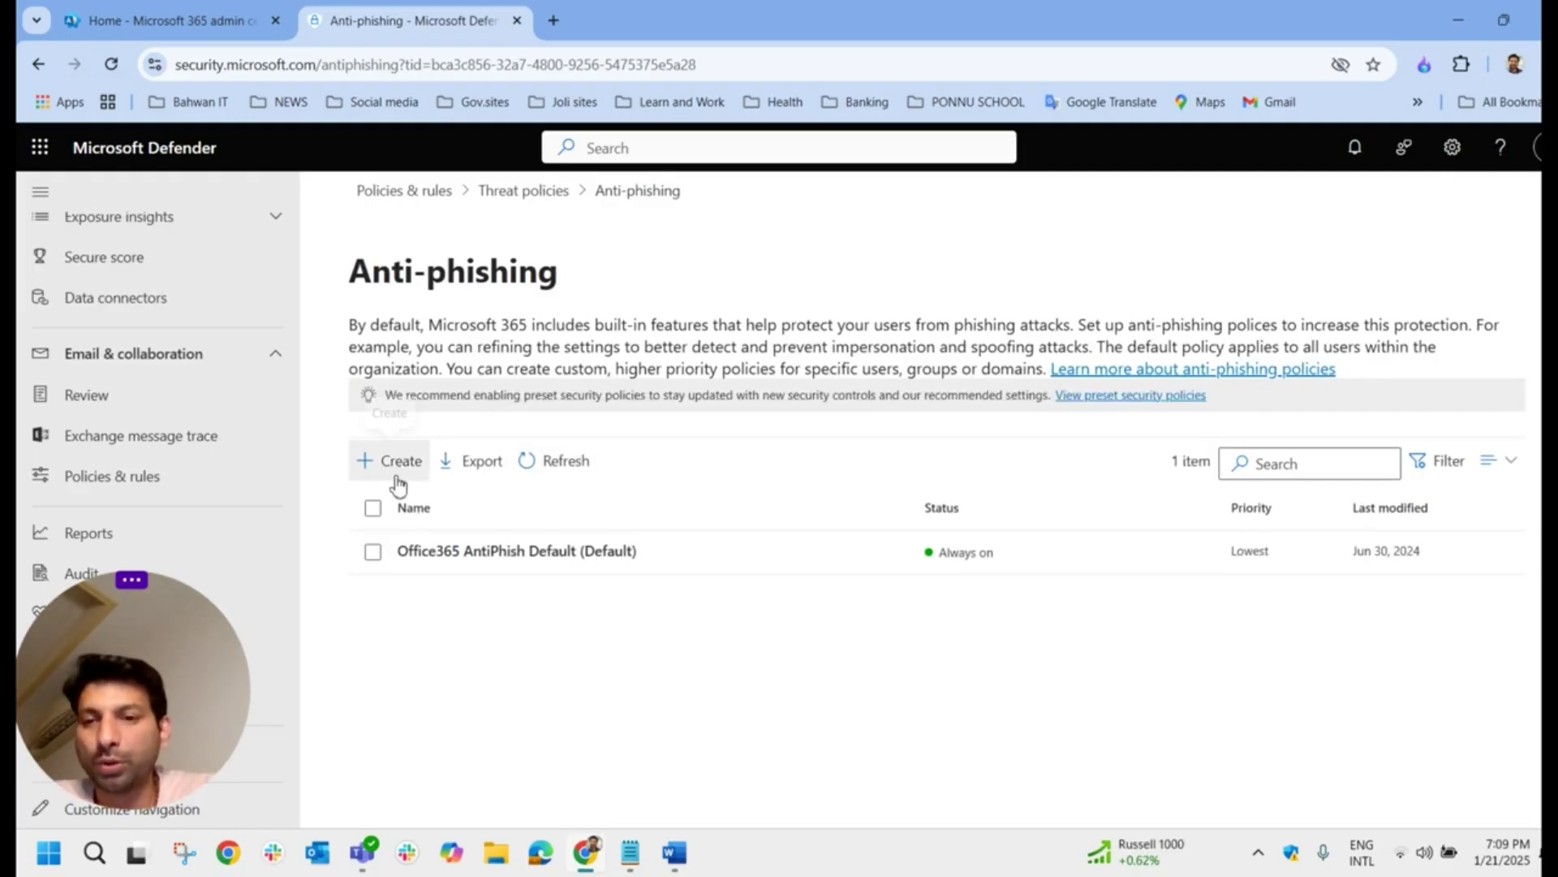
{"action": "left_click", "coordinate": [513, 191]}
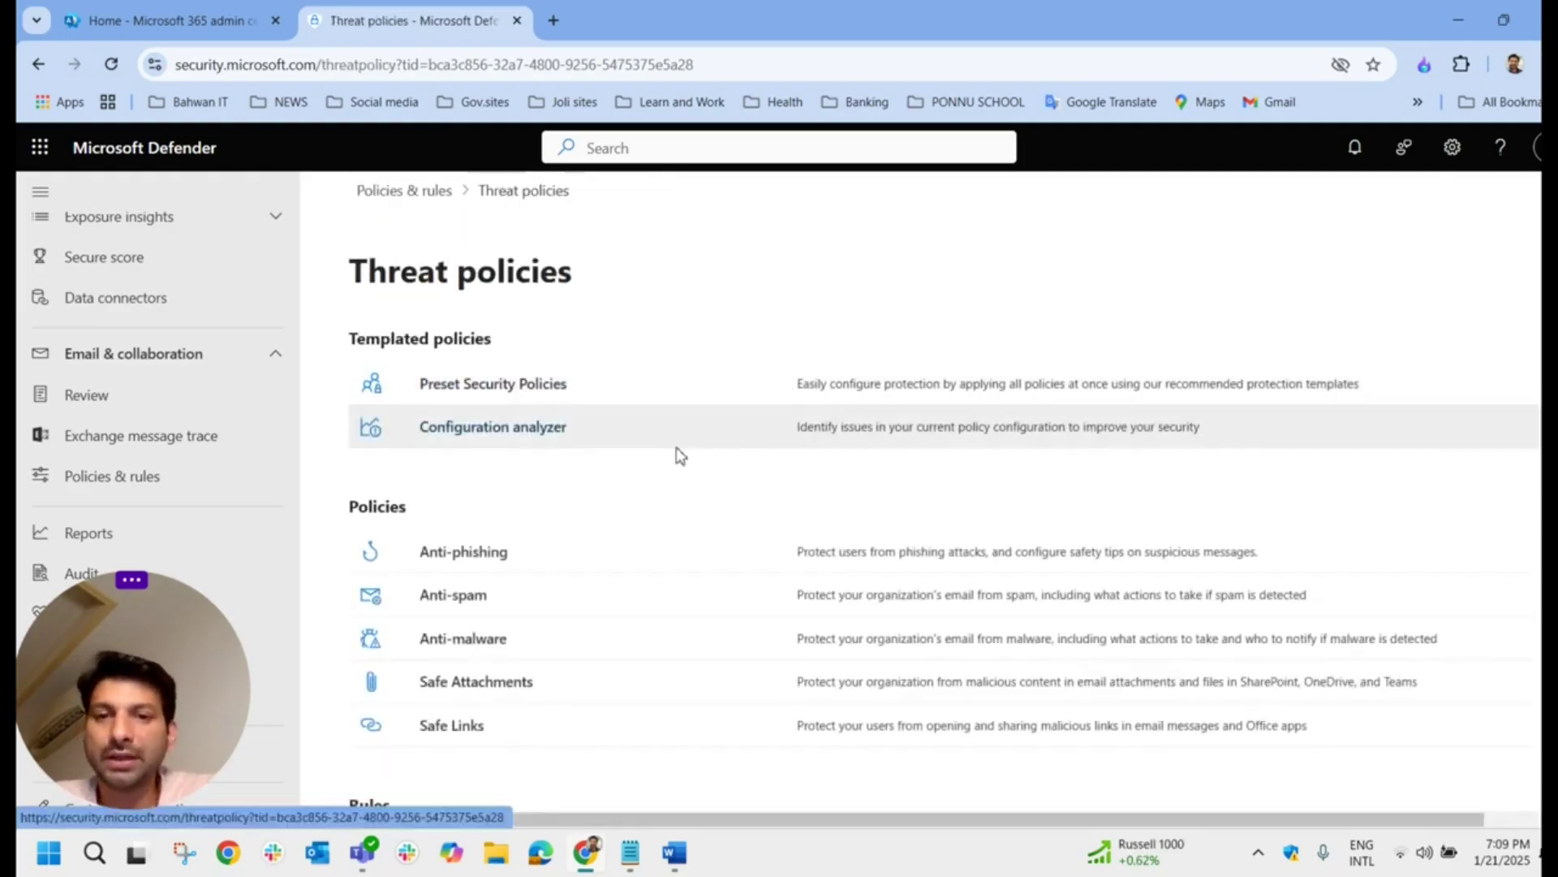
{"action": "left_click", "coordinate": [509, 397]}
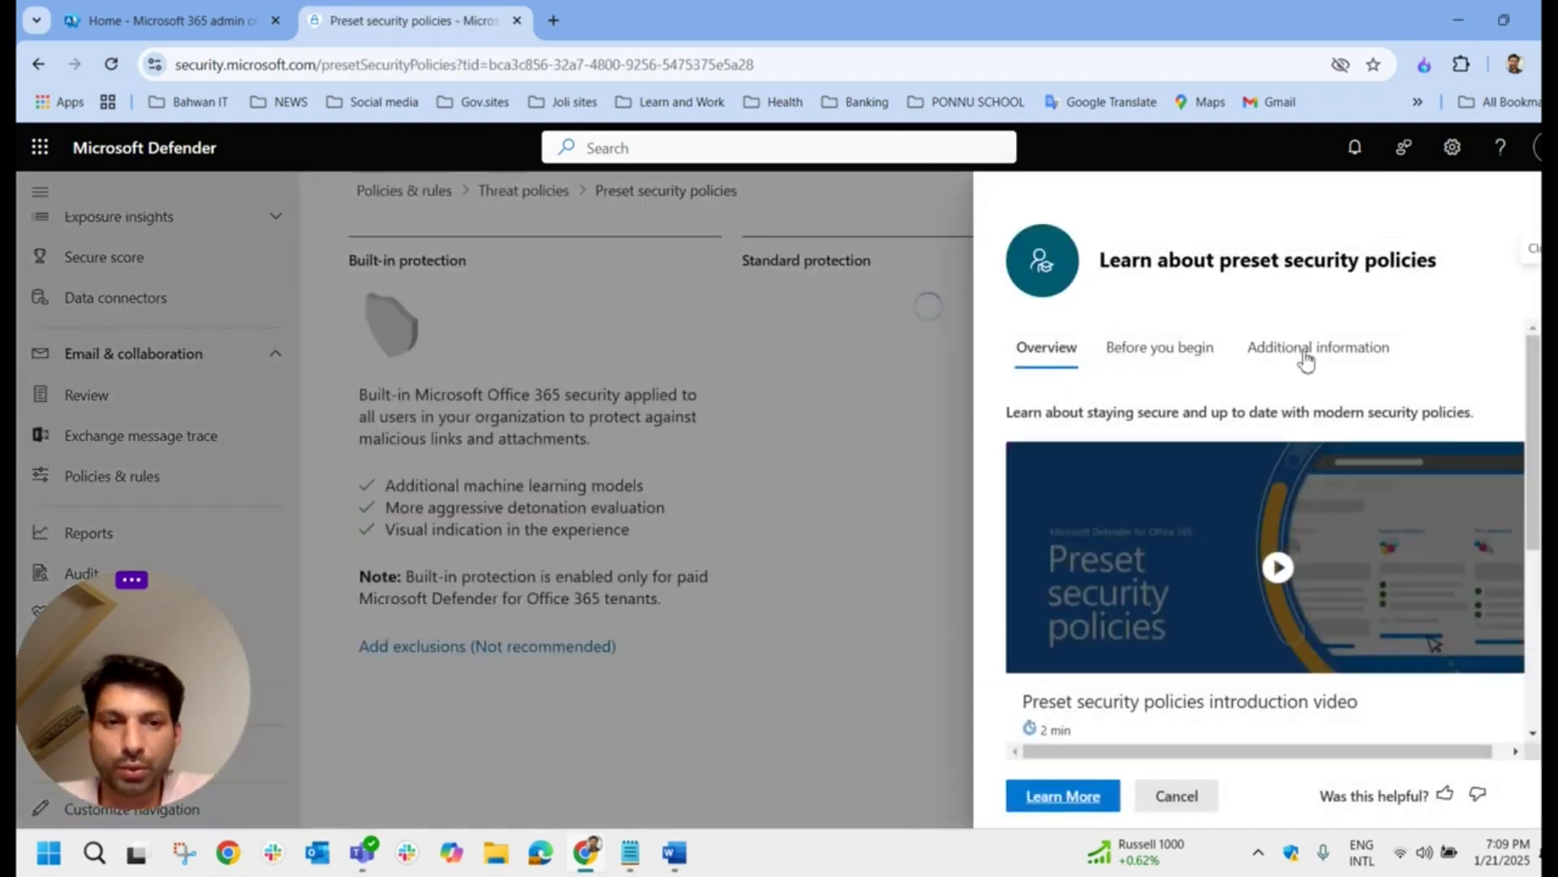
{"action": "left_click", "coordinate": [1177, 795]}
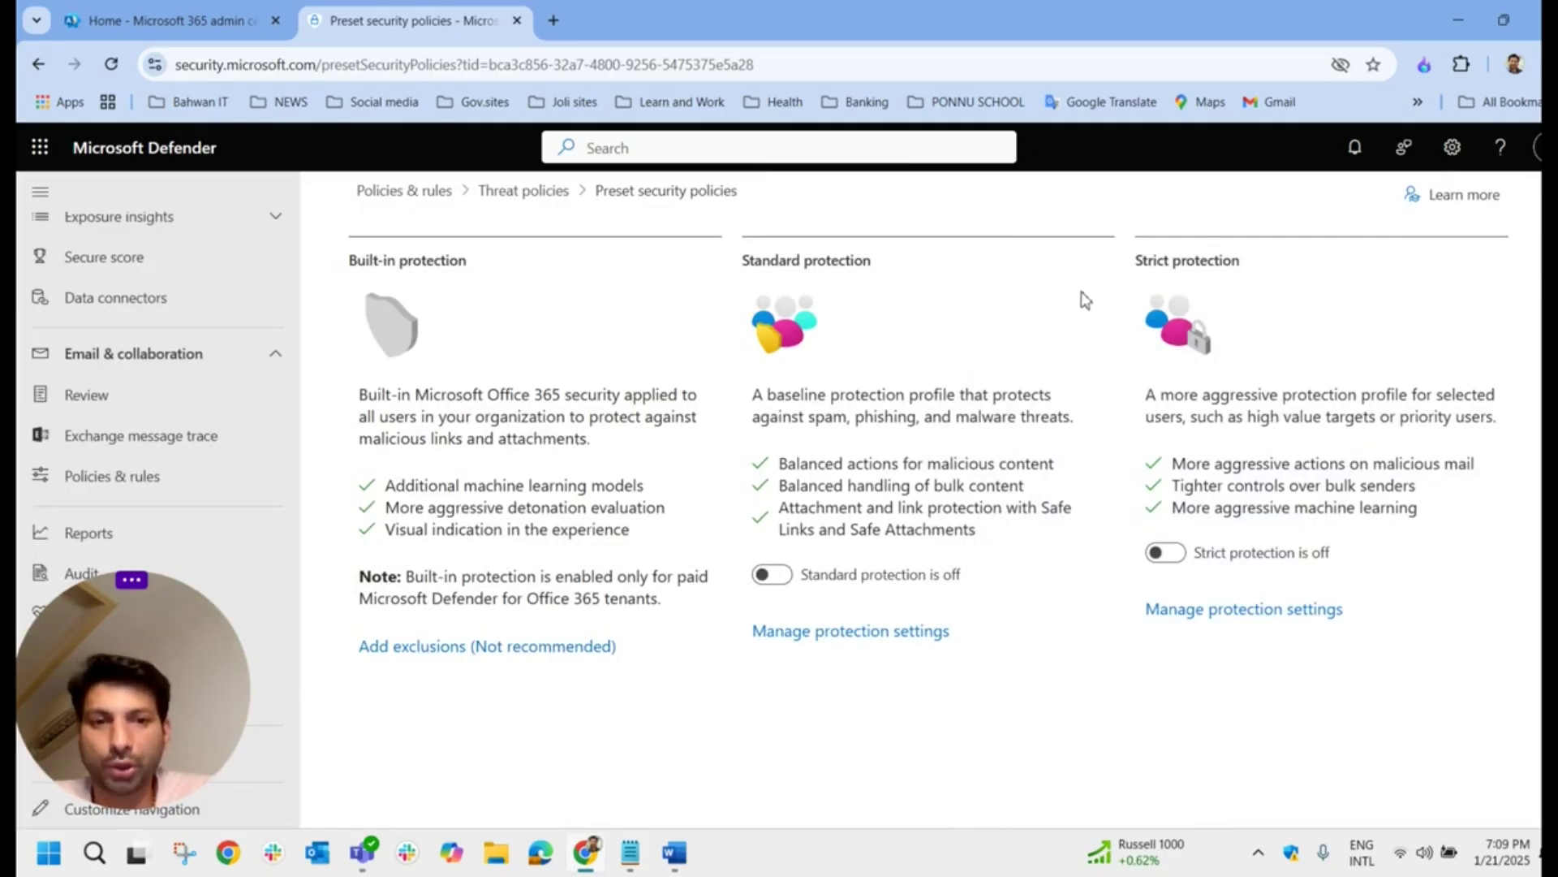
Step: Highlight the Standard and Strict protection headings and the 'Tighter controls over bulk senders' line
{"action": "left_click_drag", "start_coordinate": [741, 260], "coordinate": [834, 268]}
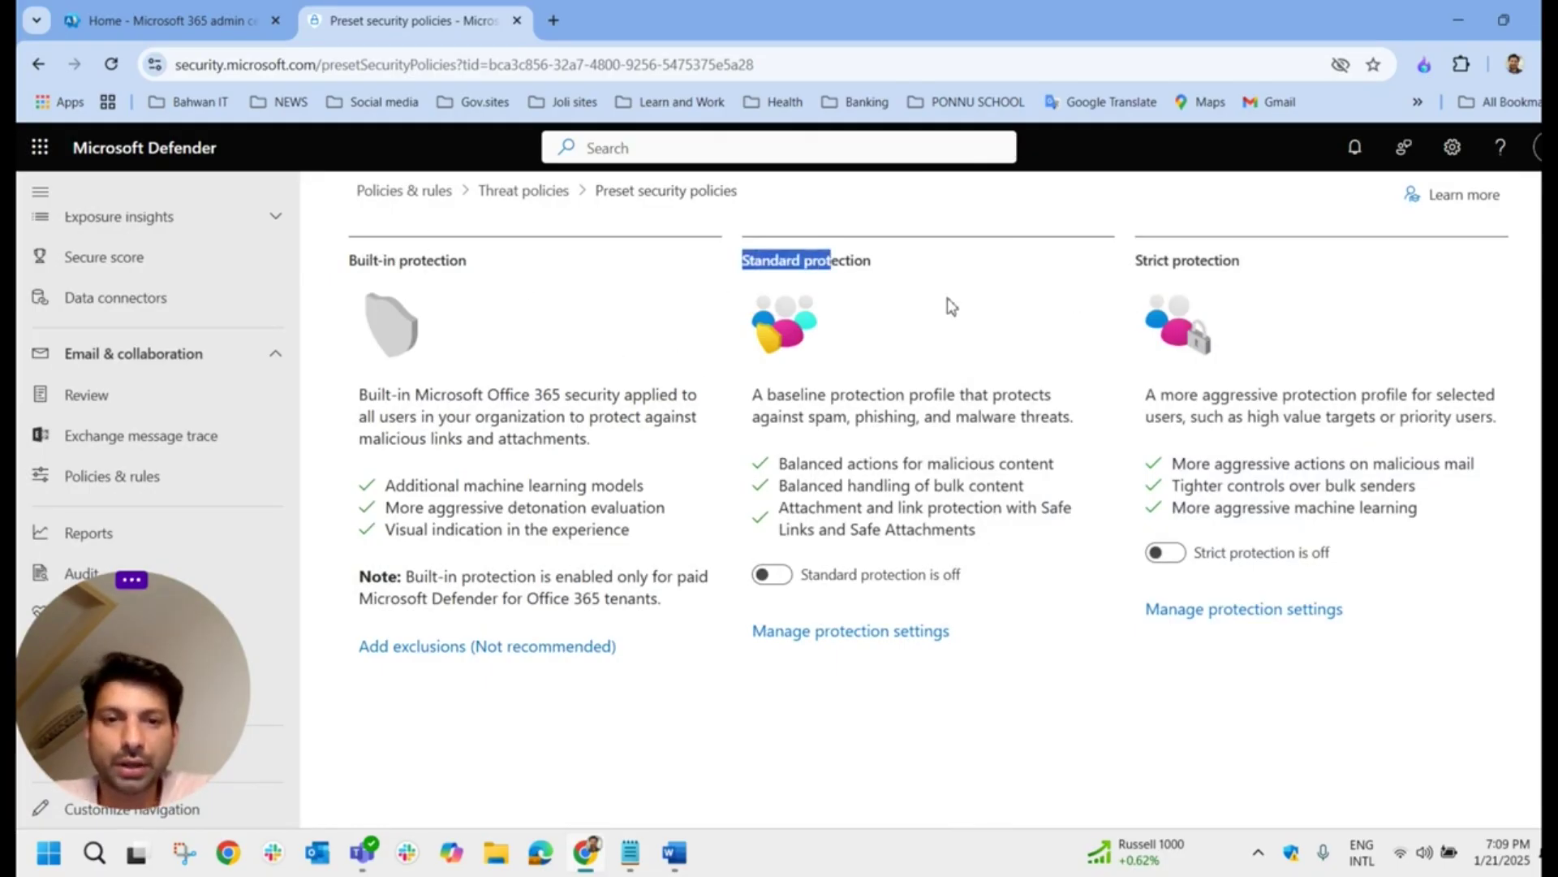
{"action": "left_click", "coordinate": [881, 302]}
{"action": "left_click_drag", "start_coordinate": [741, 261], "coordinate": [1281, 260]}
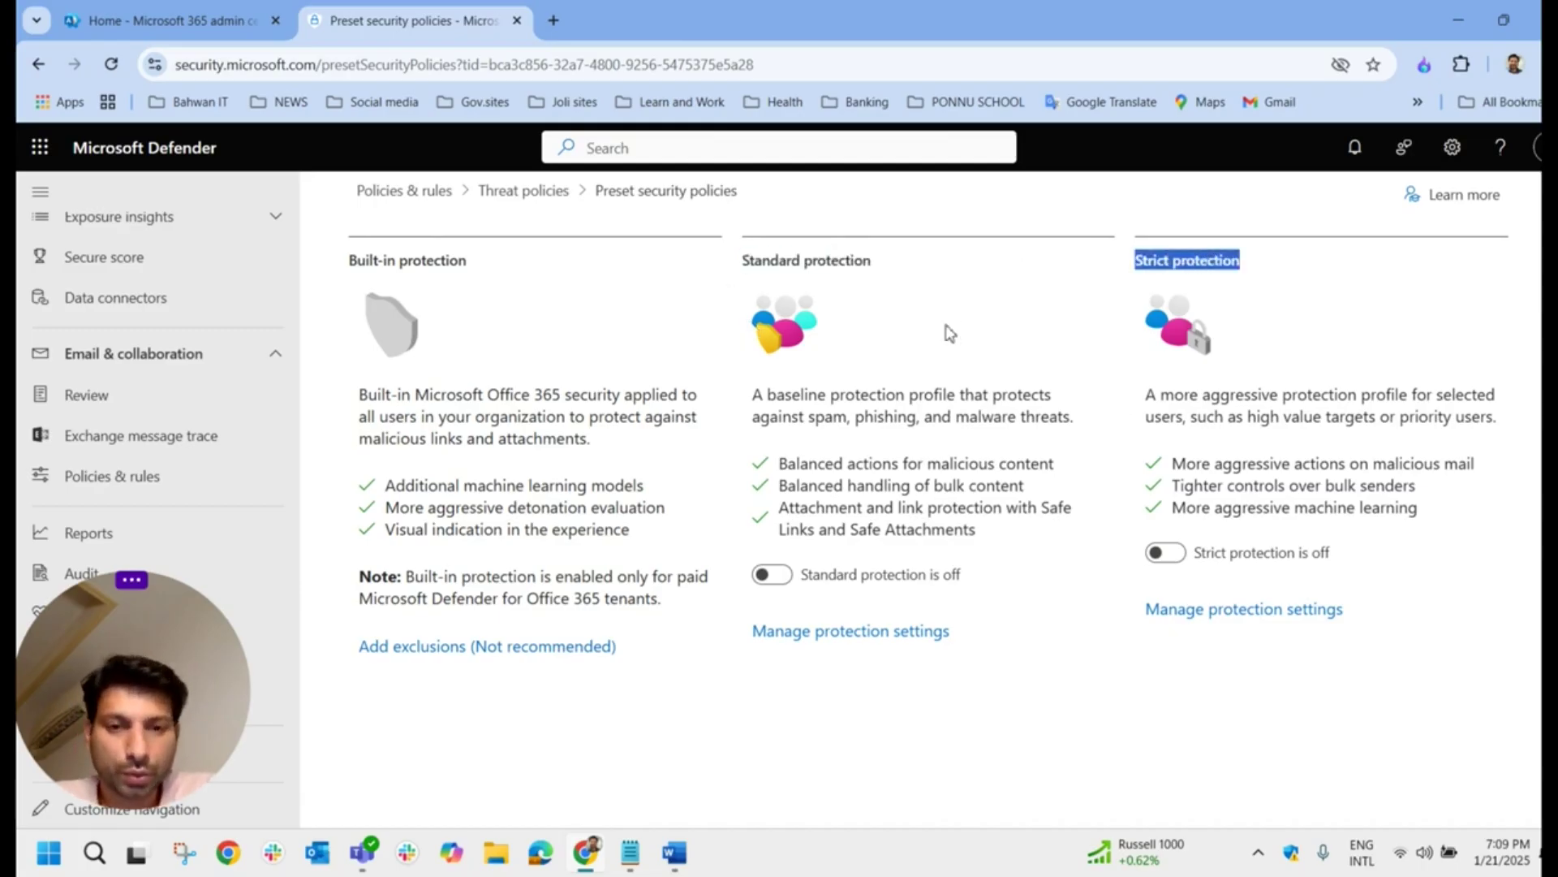
{"action": "left_click", "coordinate": [1217, 315]}
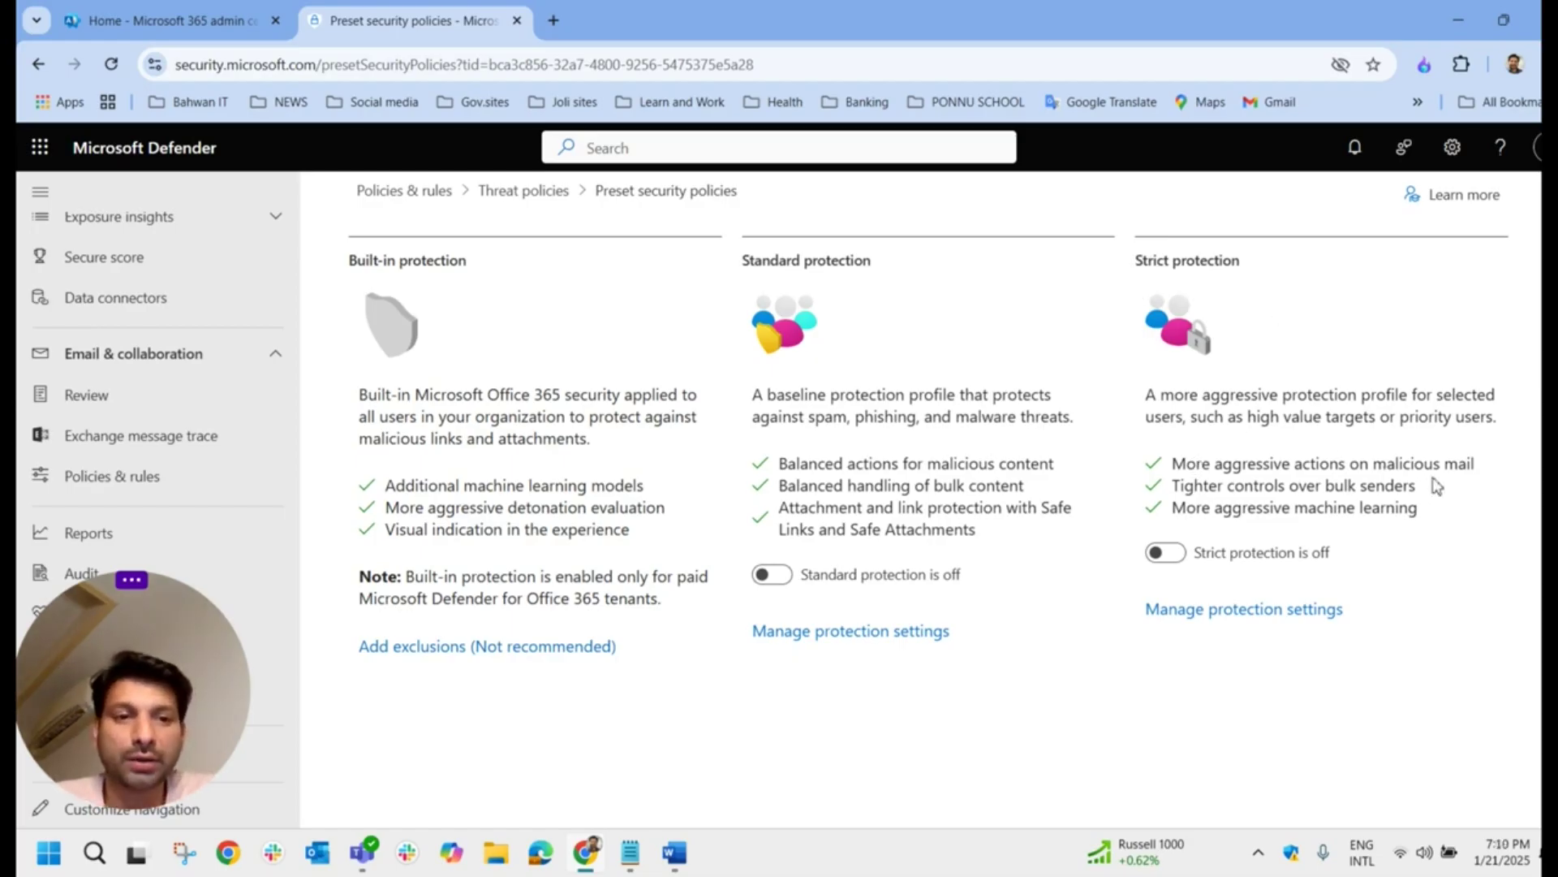
{"action": "left_click_drag", "start_coordinate": [1470, 490], "coordinate": [1433, 519]}
{"action": "left_click", "coordinate": [1440, 544]}
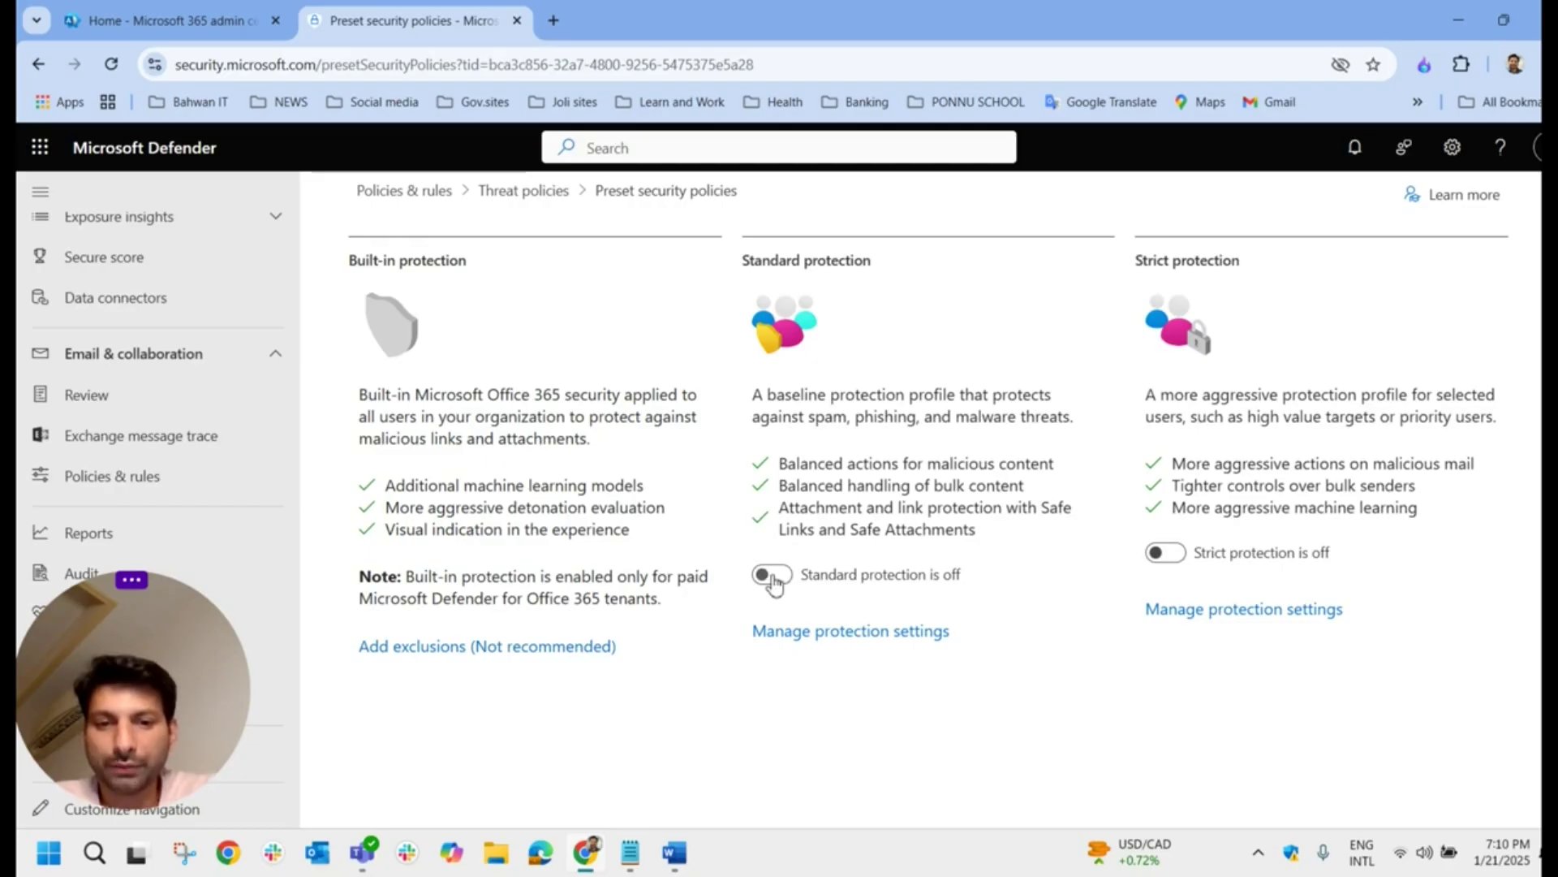
Step: Start the Standard protection setup with Exchange Online protection applied to all recipients
{"action": "left_click", "coordinate": [836, 637]}
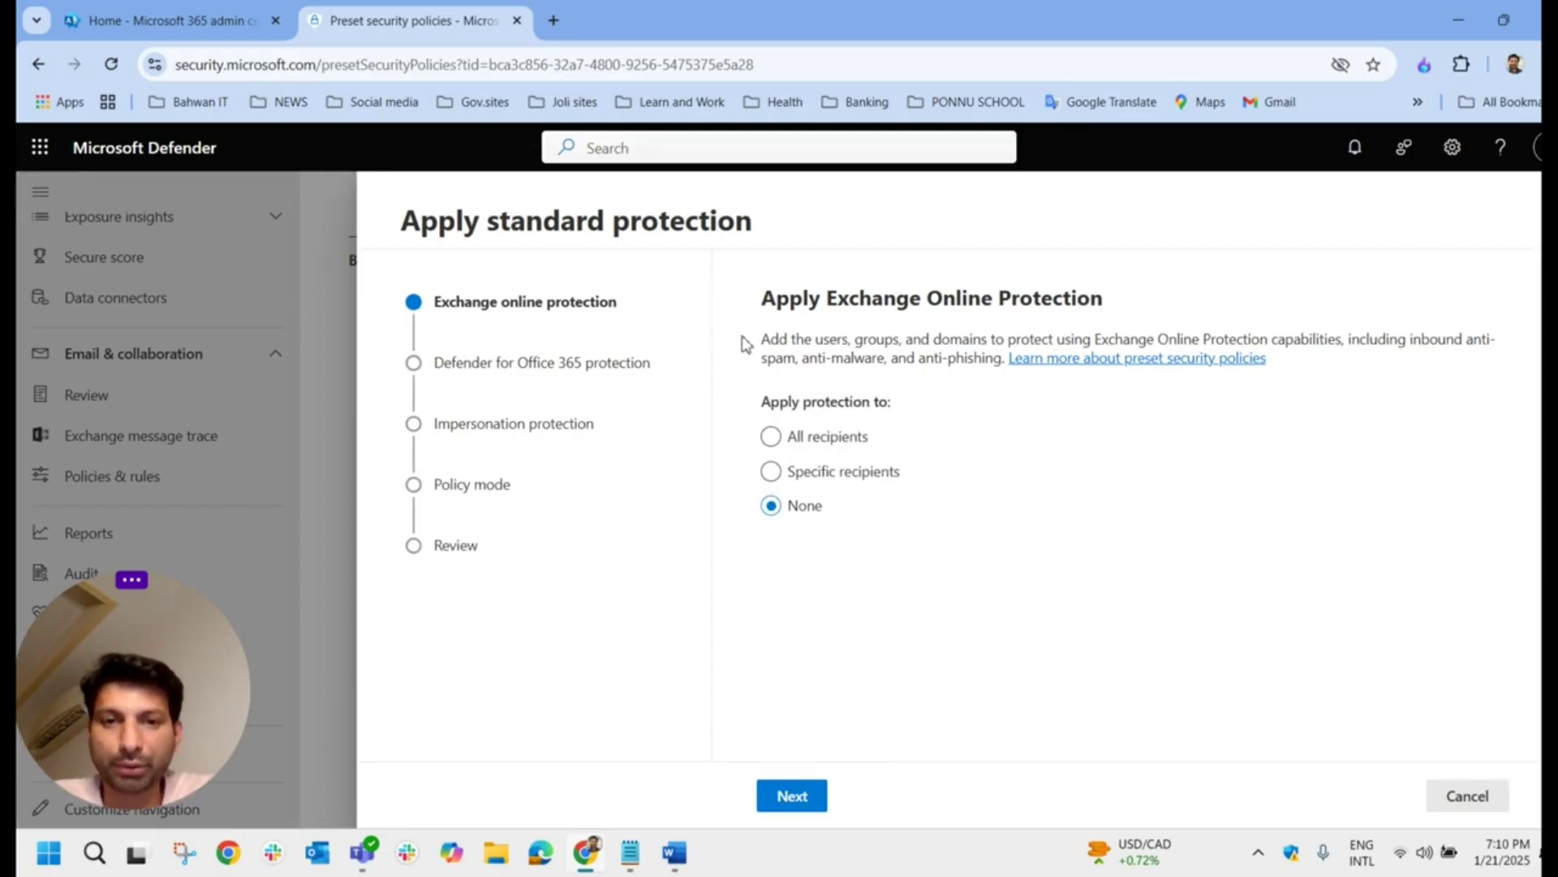
{"action": "left_click", "coordinate": [770, 439]}
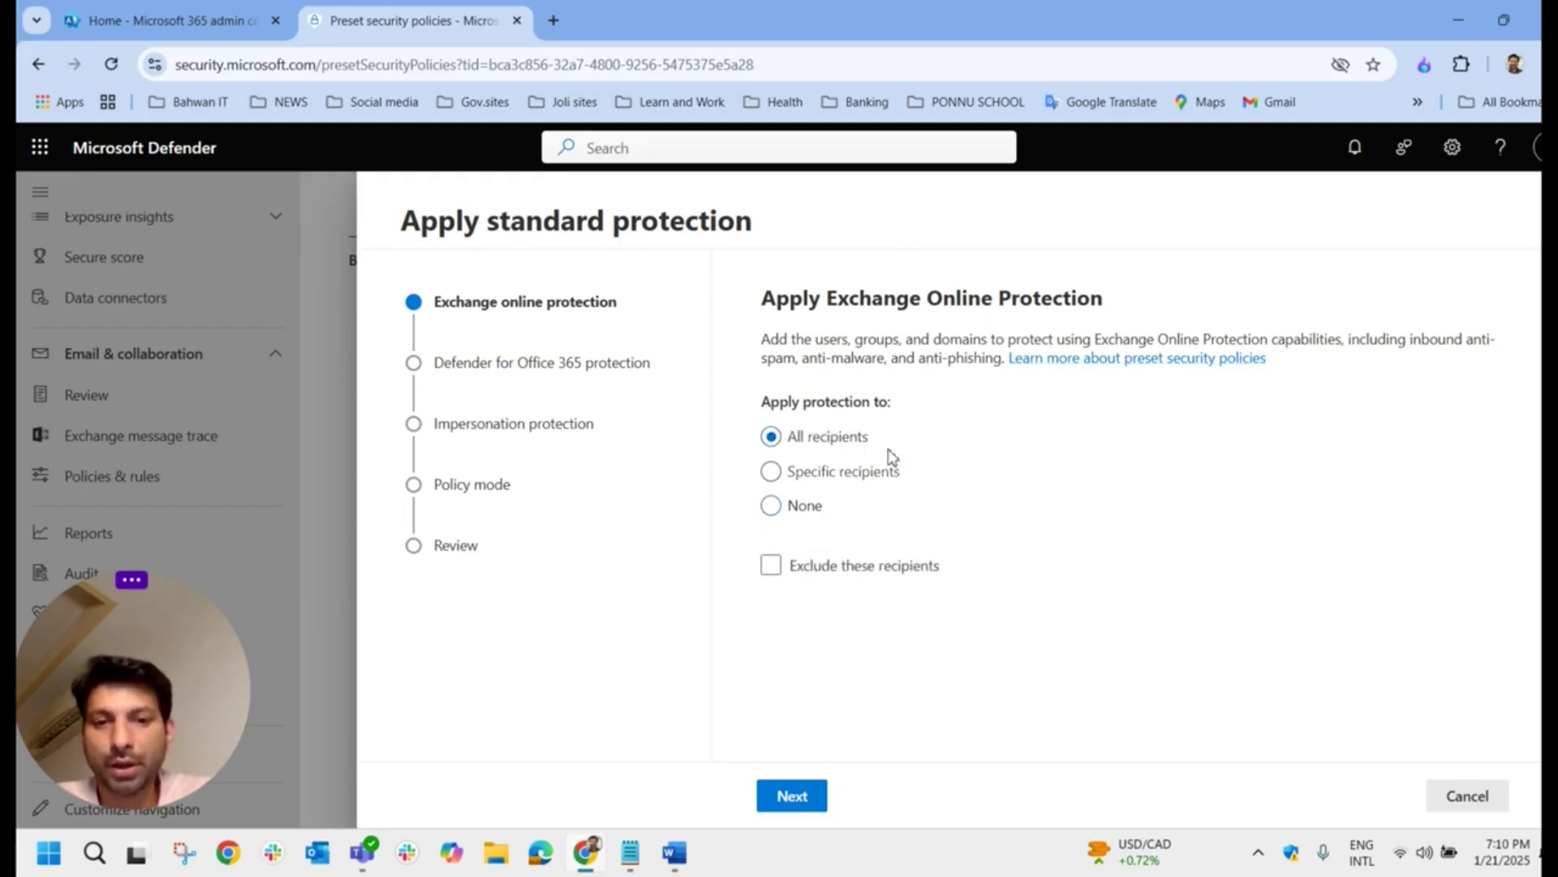
{"action": "left_click", "coordinate": [881, 474]}
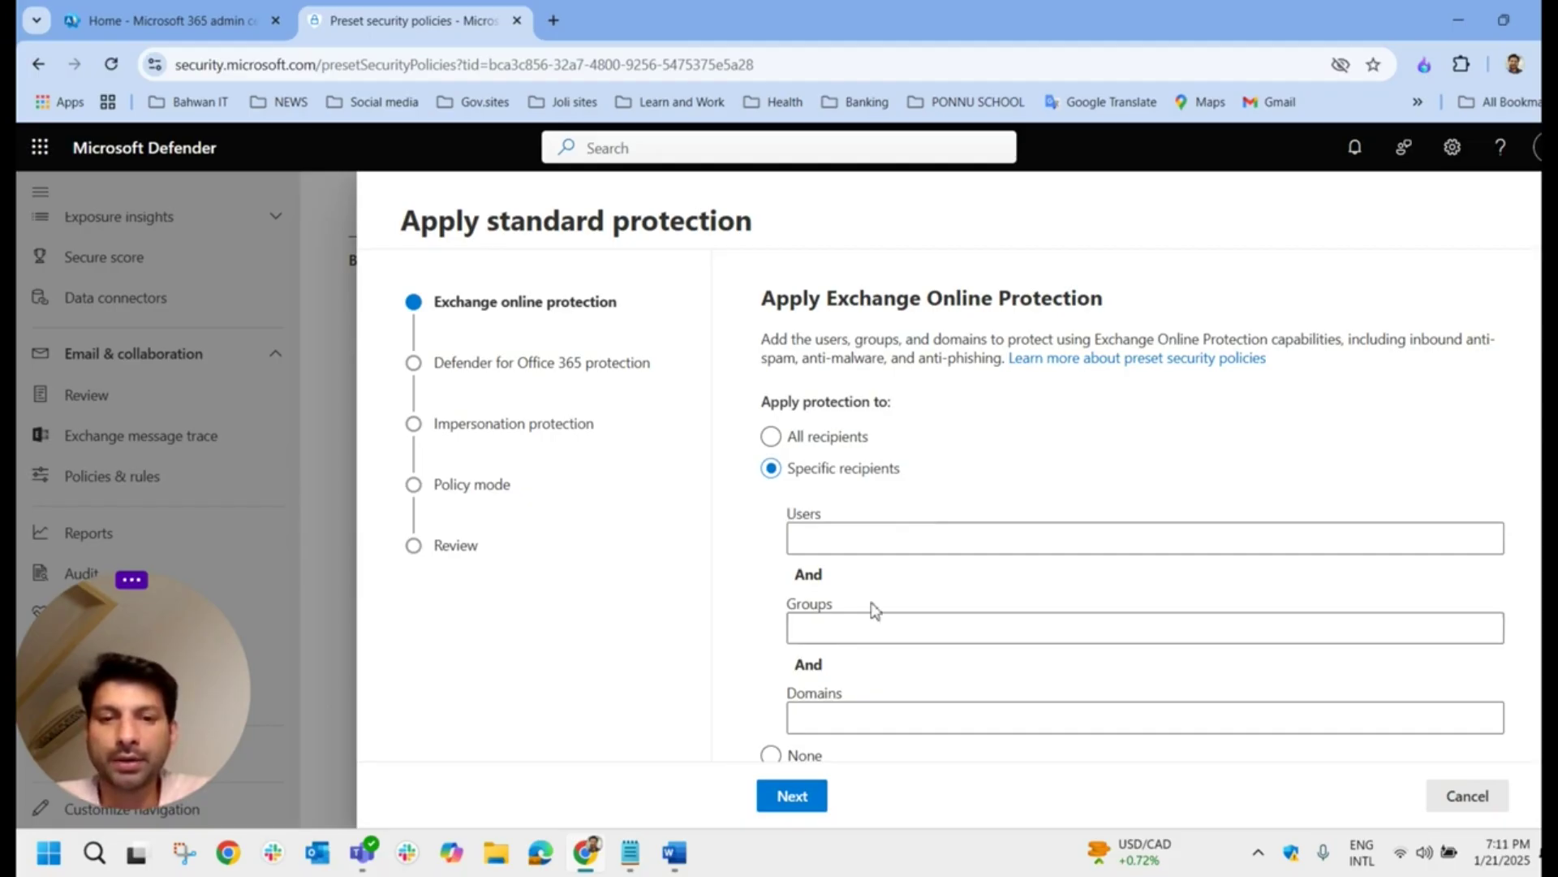
{"action": "left_click", "coordinate": [832, 630]}
{"action": "left_click", "coordinate": [812, 438]}
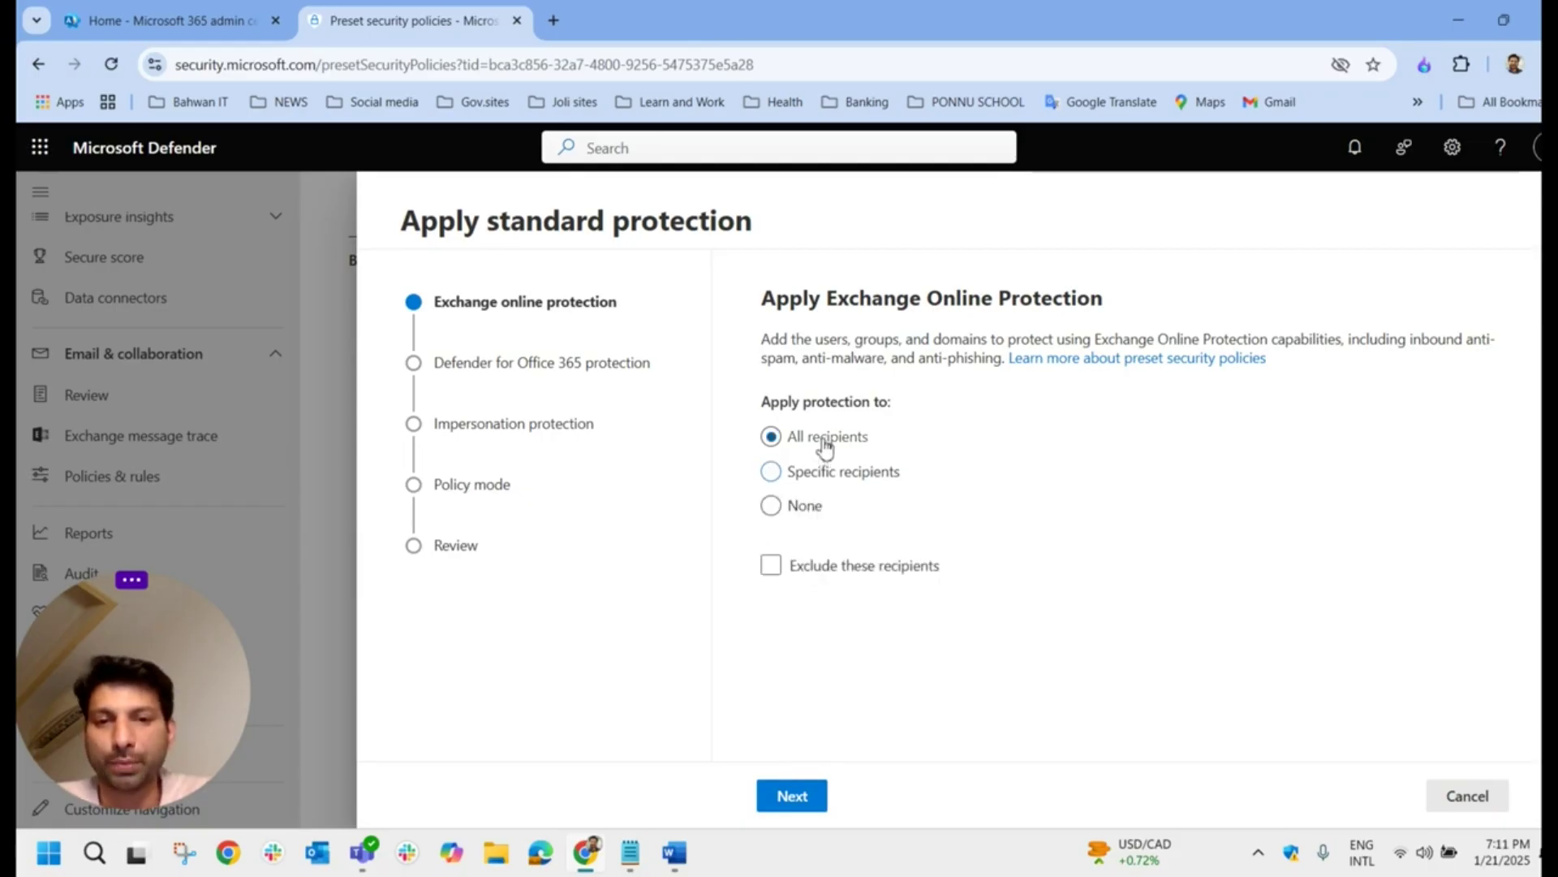
{"action": "left_click", "coordinate": [815, 798]}
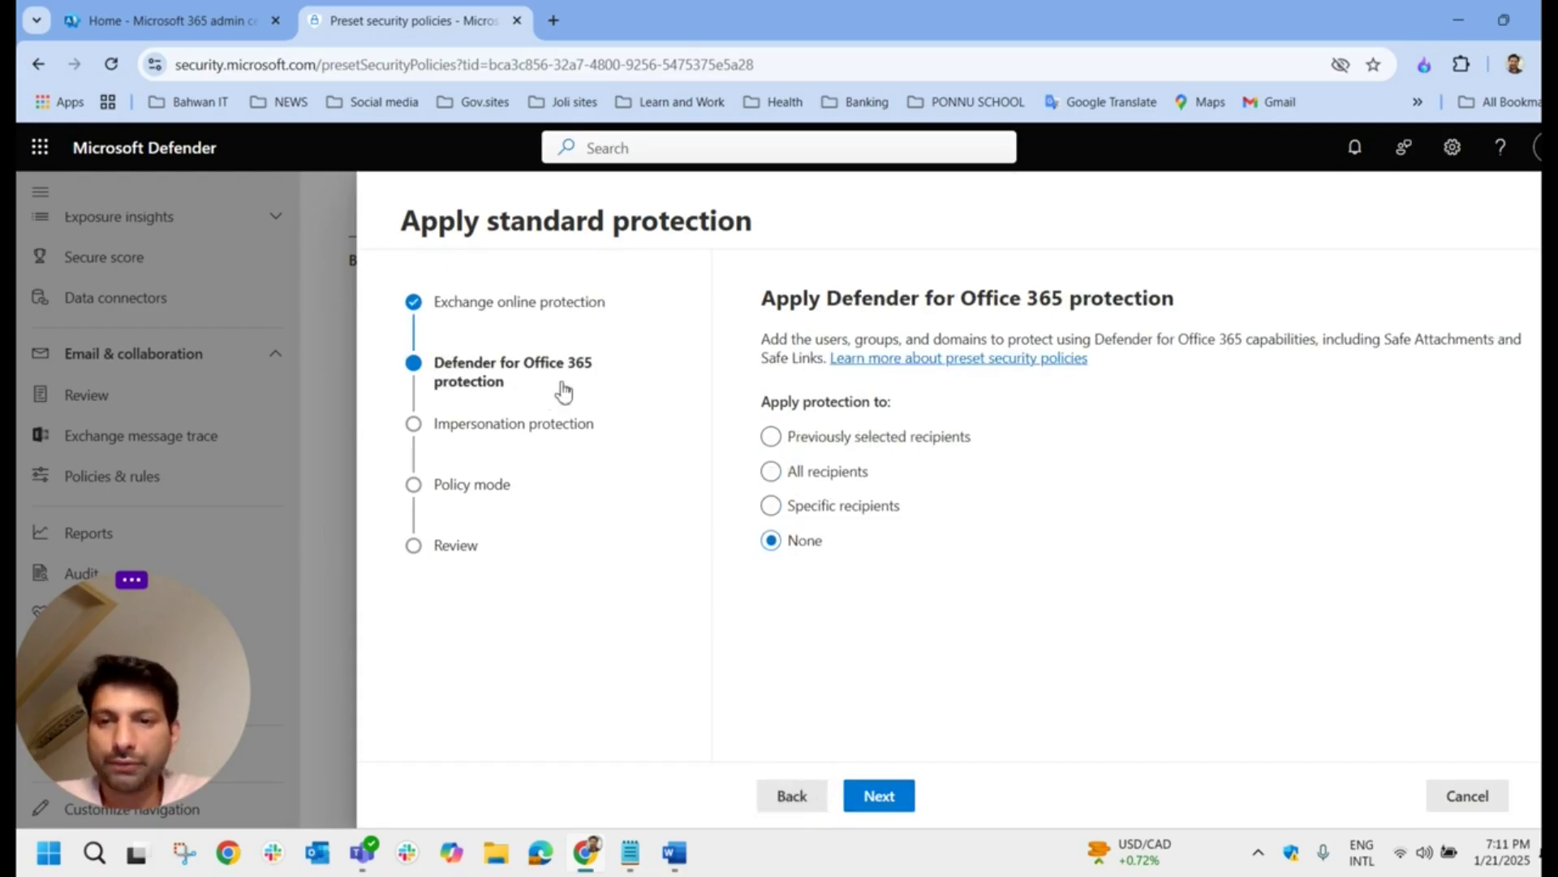
Step: Apply Defender for Office 365 protection to all recipients and reach protected custom users
{"action": "left_click", "coordinate": [851, 475]}
{"action": "left_click", "coordinate": [873, 522]}
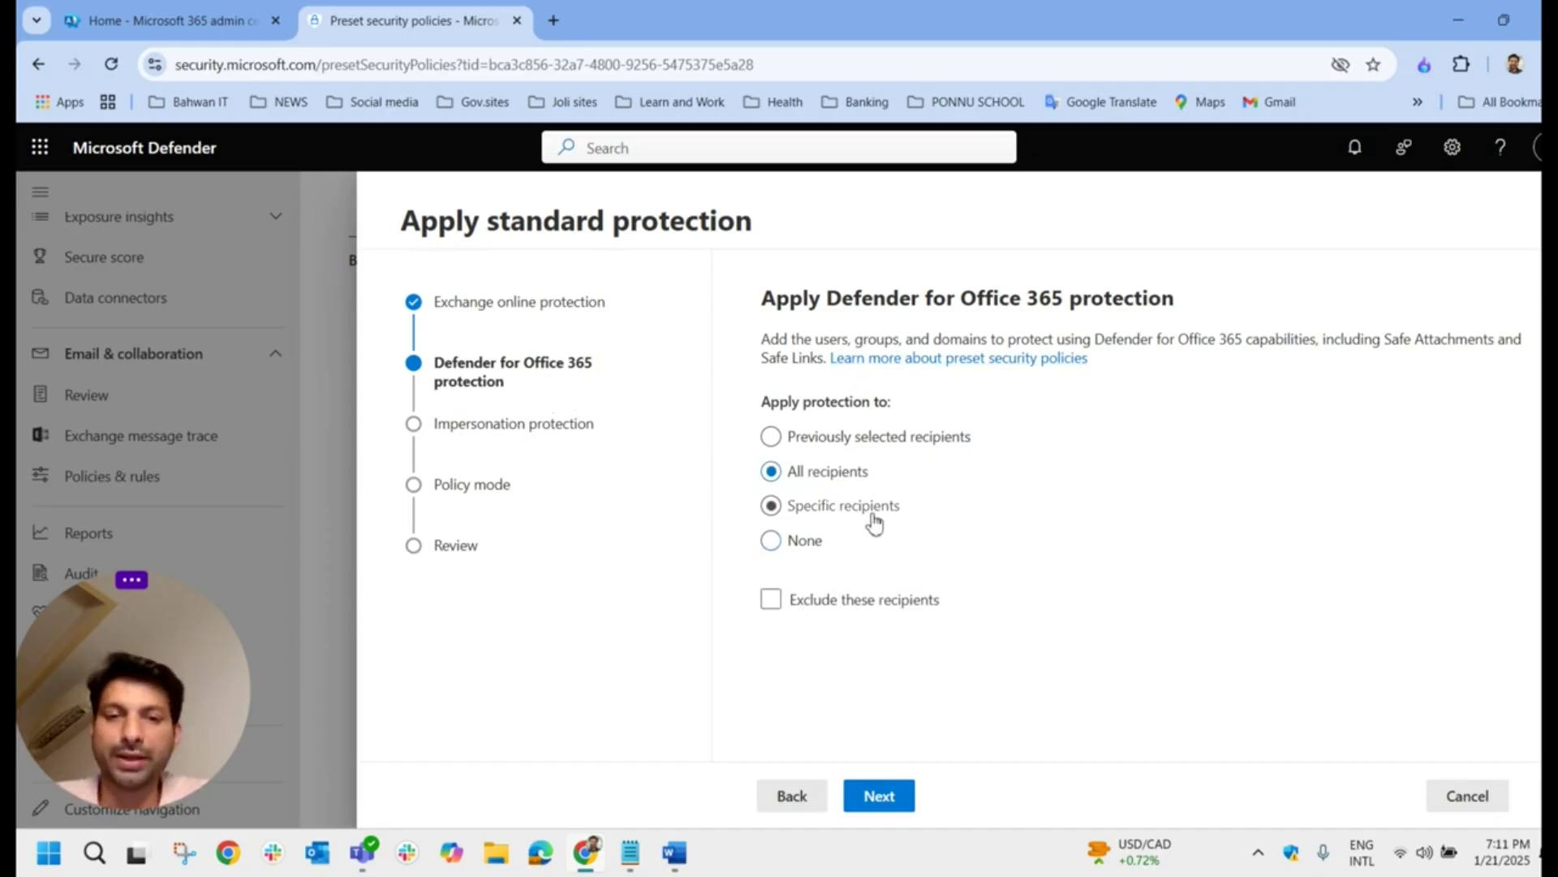
{"action": "left_click", "coordinate": [885, 796]}
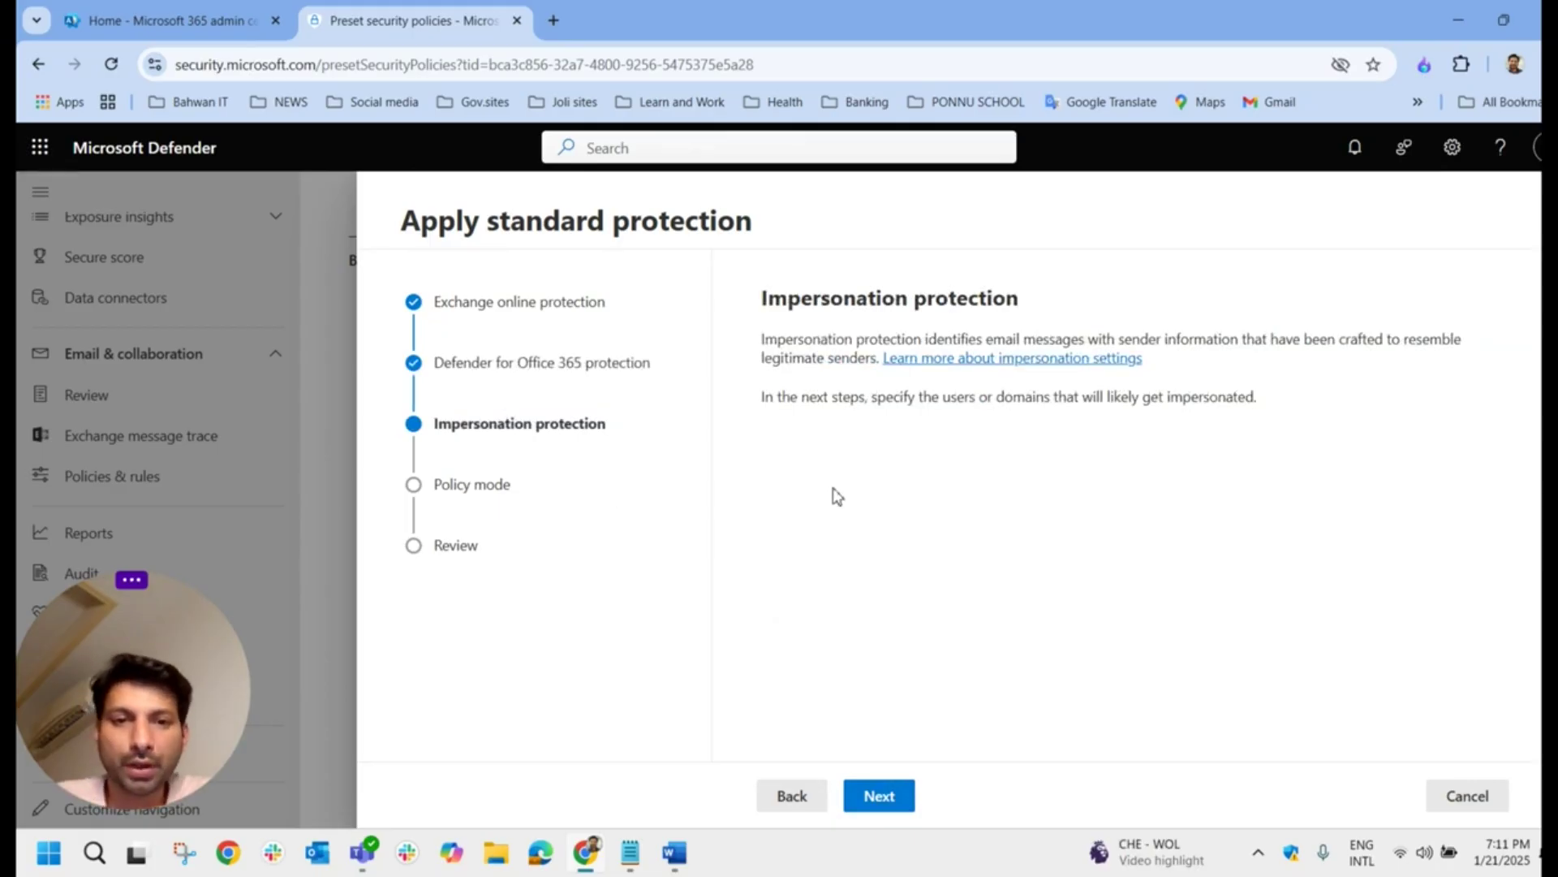
{"action": "left_click", "coordinate": [899, 796]}
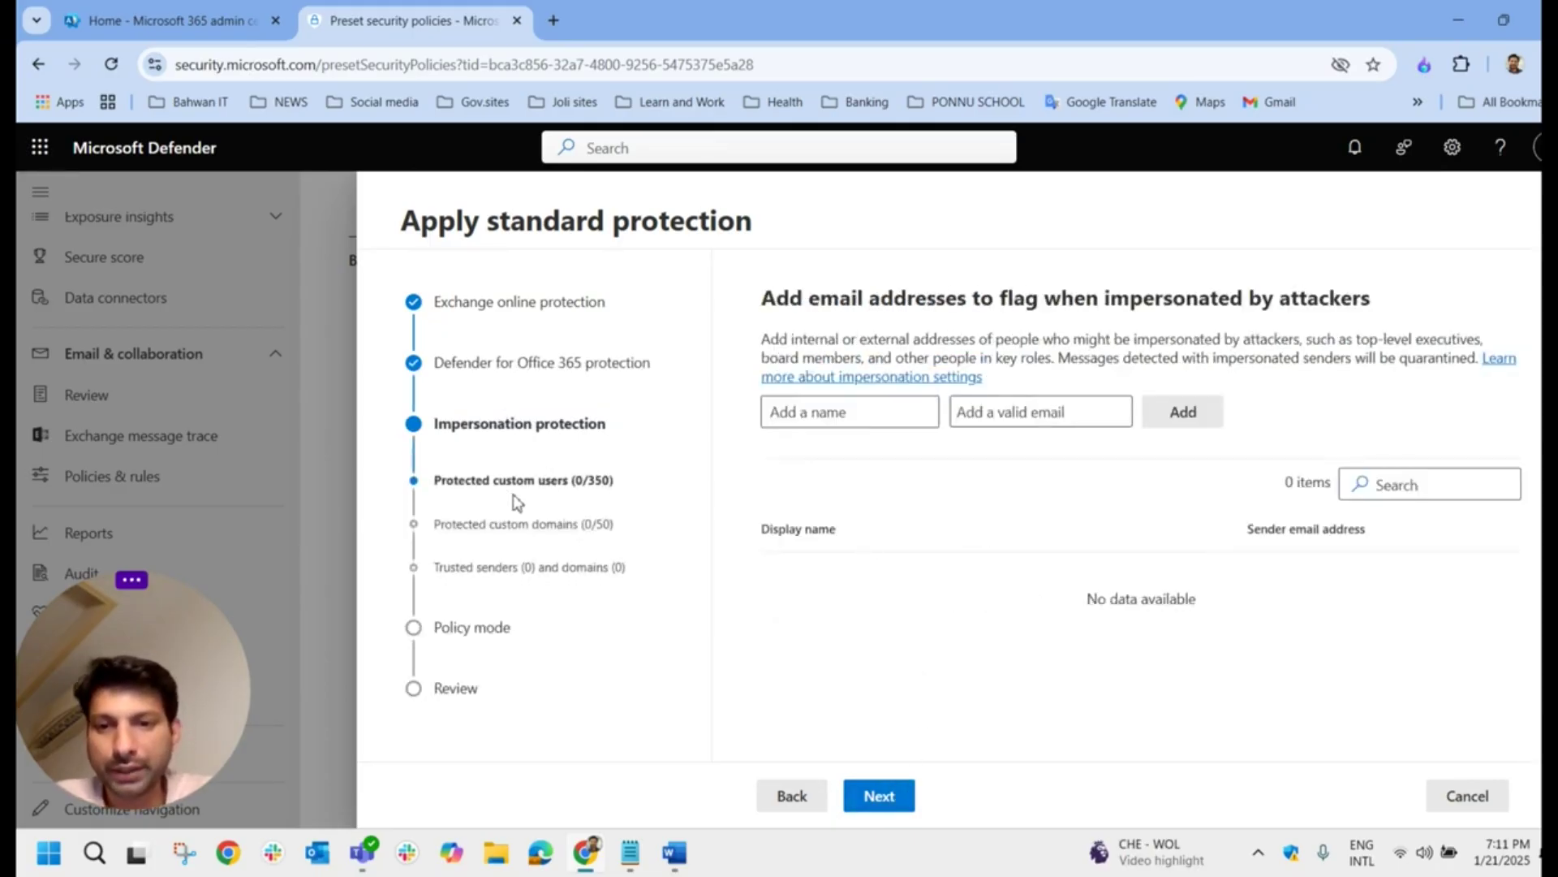
Step: Leave protected users, protected domains and trusted senders empty, advancing to Policy mode
{"action": "left_click", "coordinate": [882, 421]}
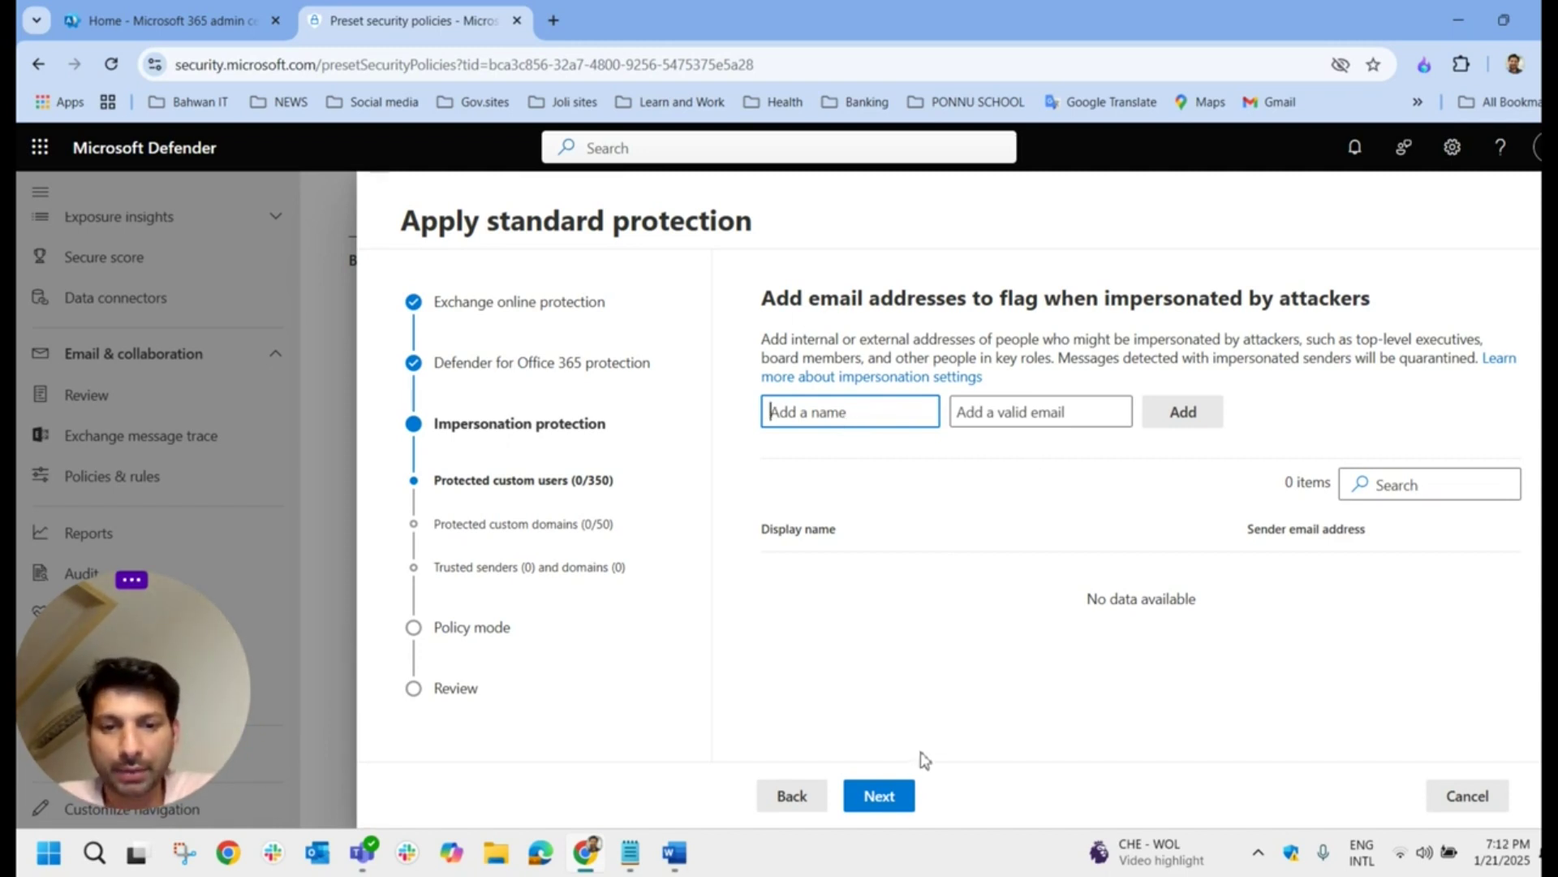
{"action": "left_click", "coordinate": [874, 799]}
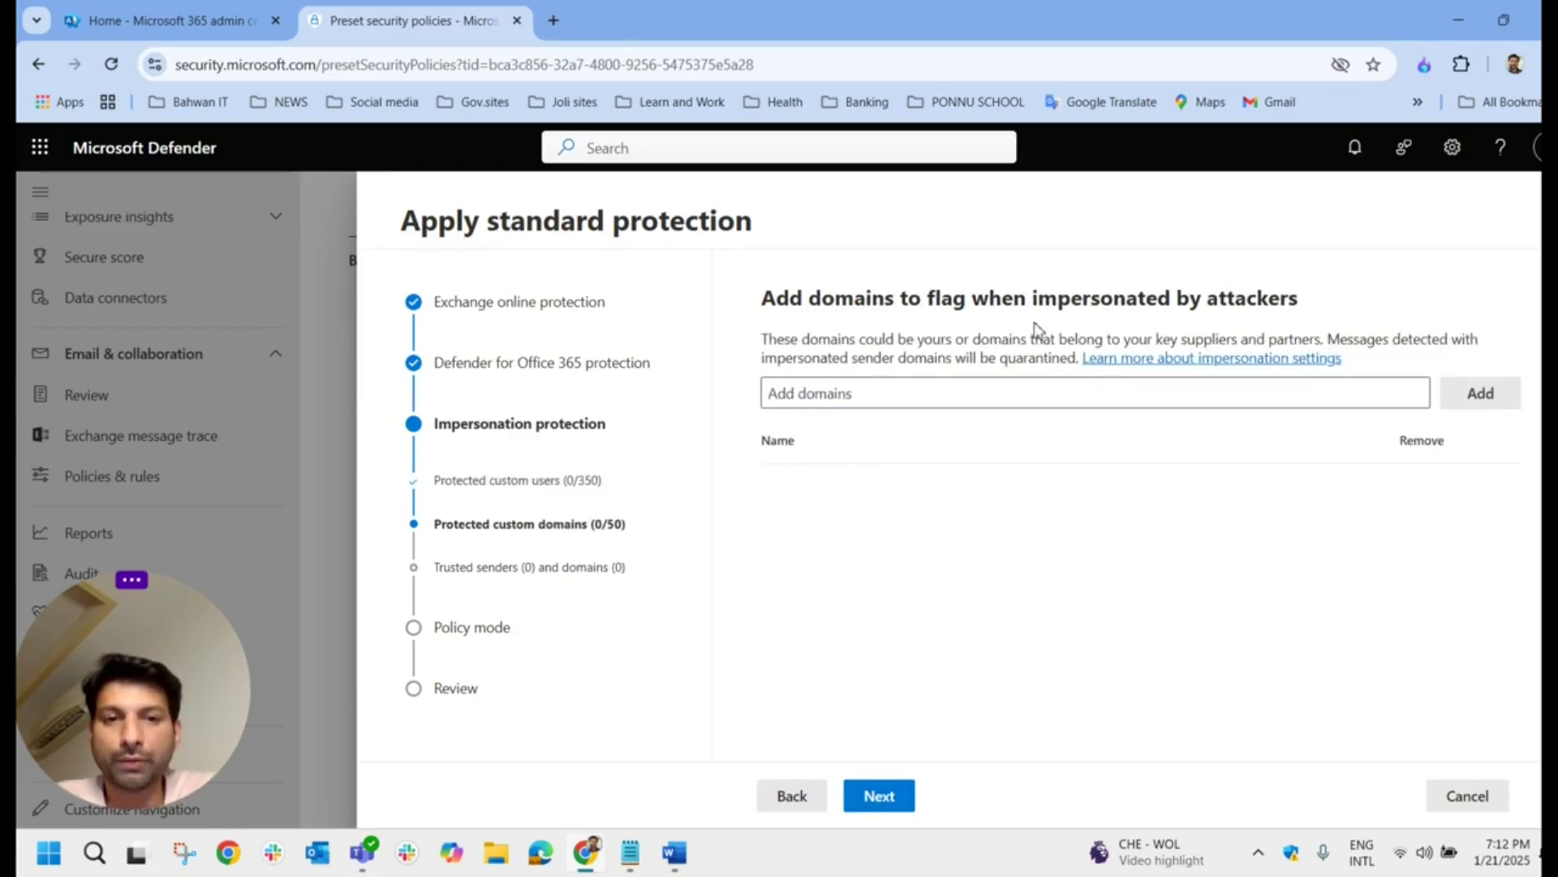
{"action": "left_click", "coordinate": [981, 386]}
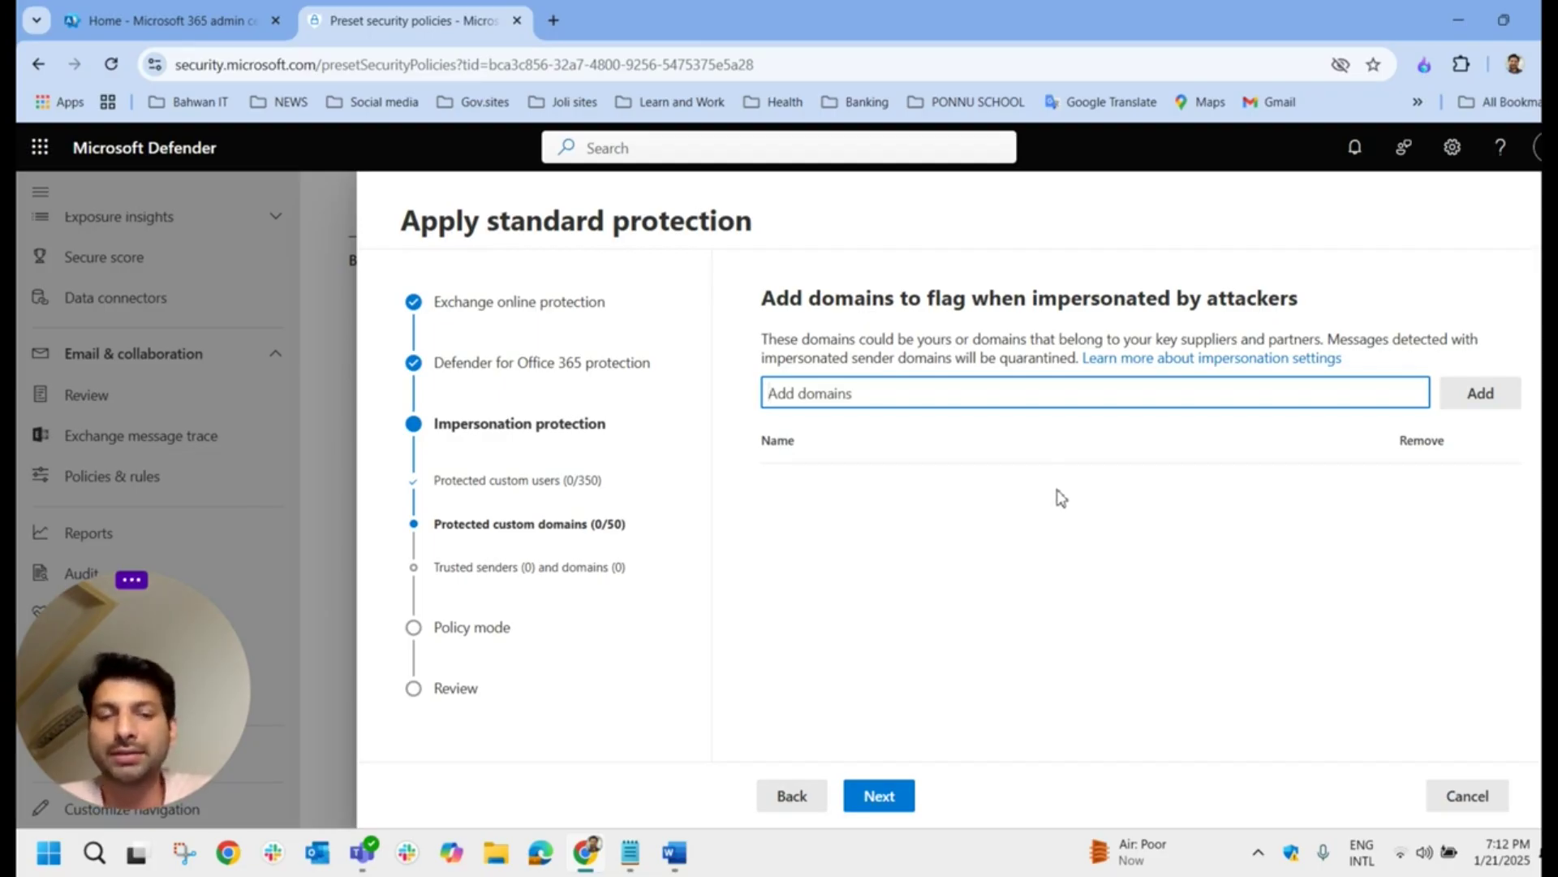
{"action": "left_click", "coordinate": [887, 793]}
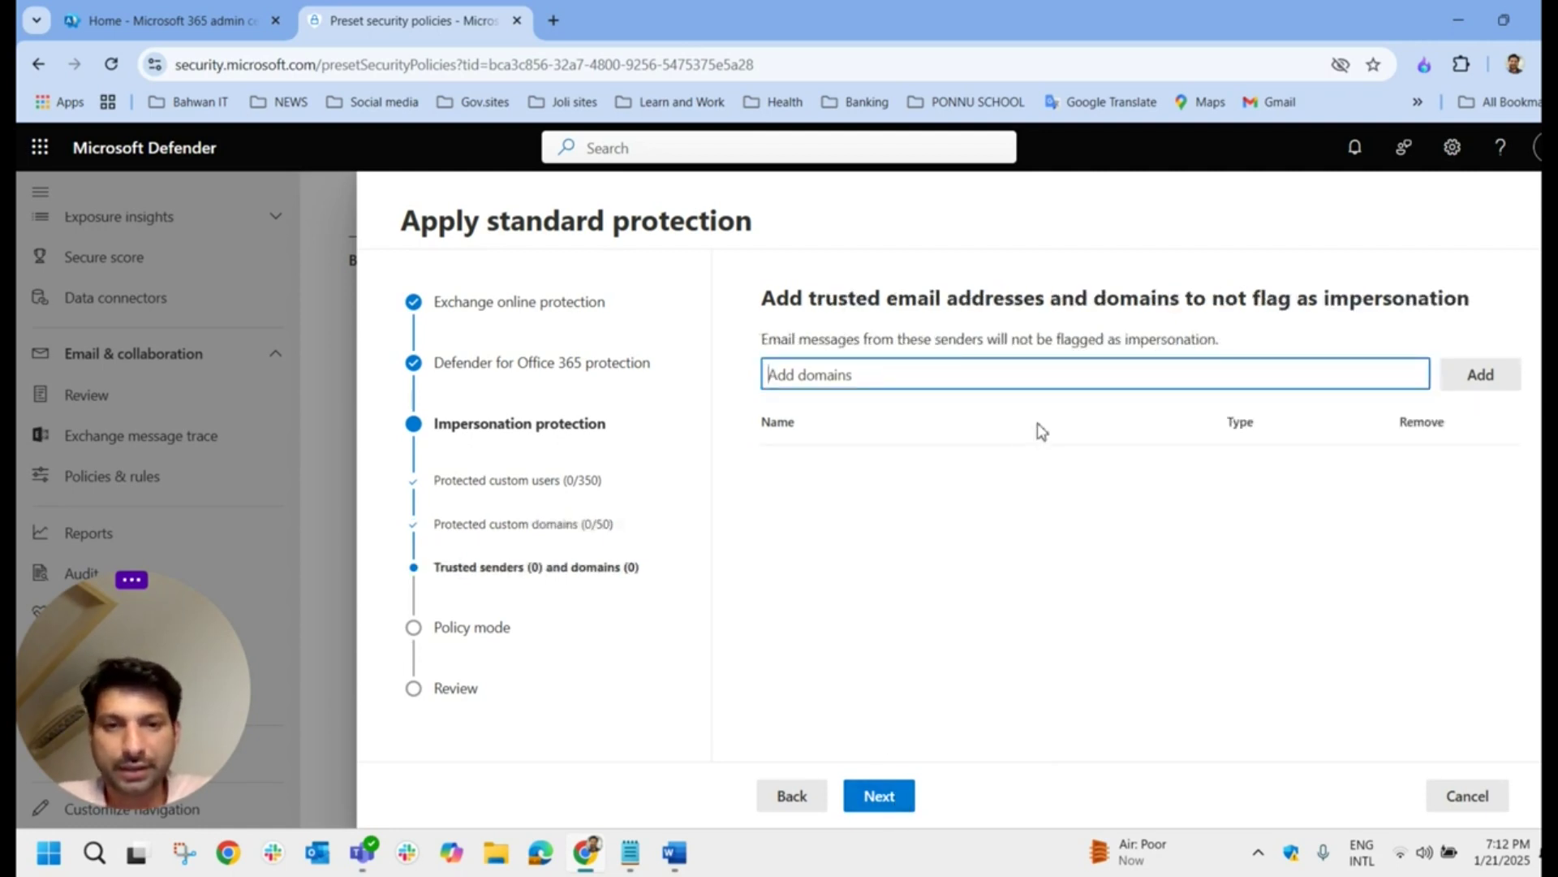
{"action": "left_click", "coordinate": [884, 802]}
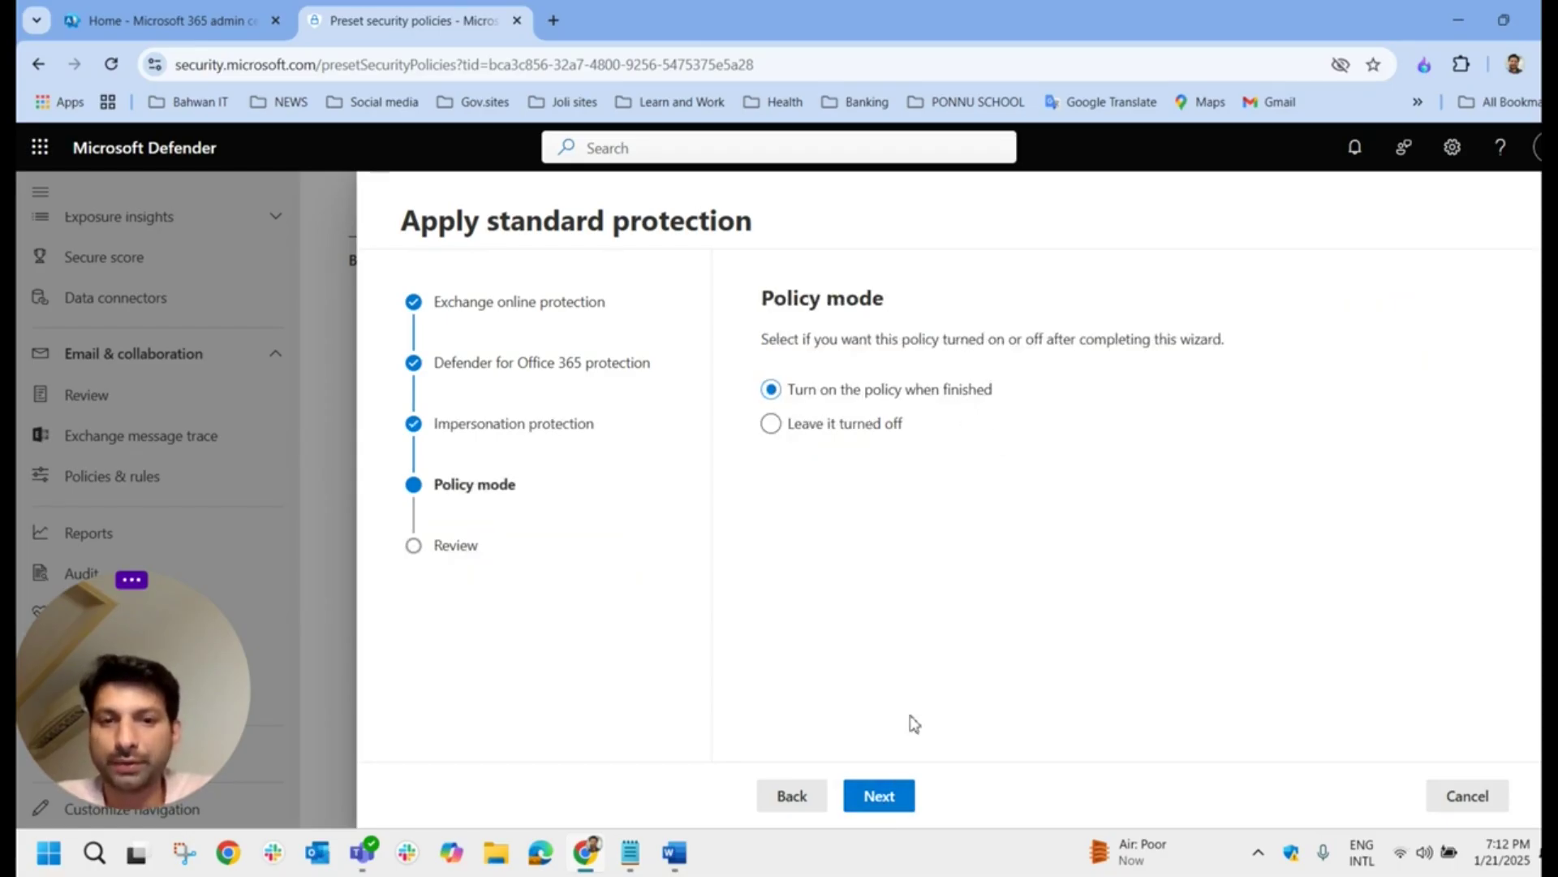
{"action": "left_click", "coordinate": [887, 802]}
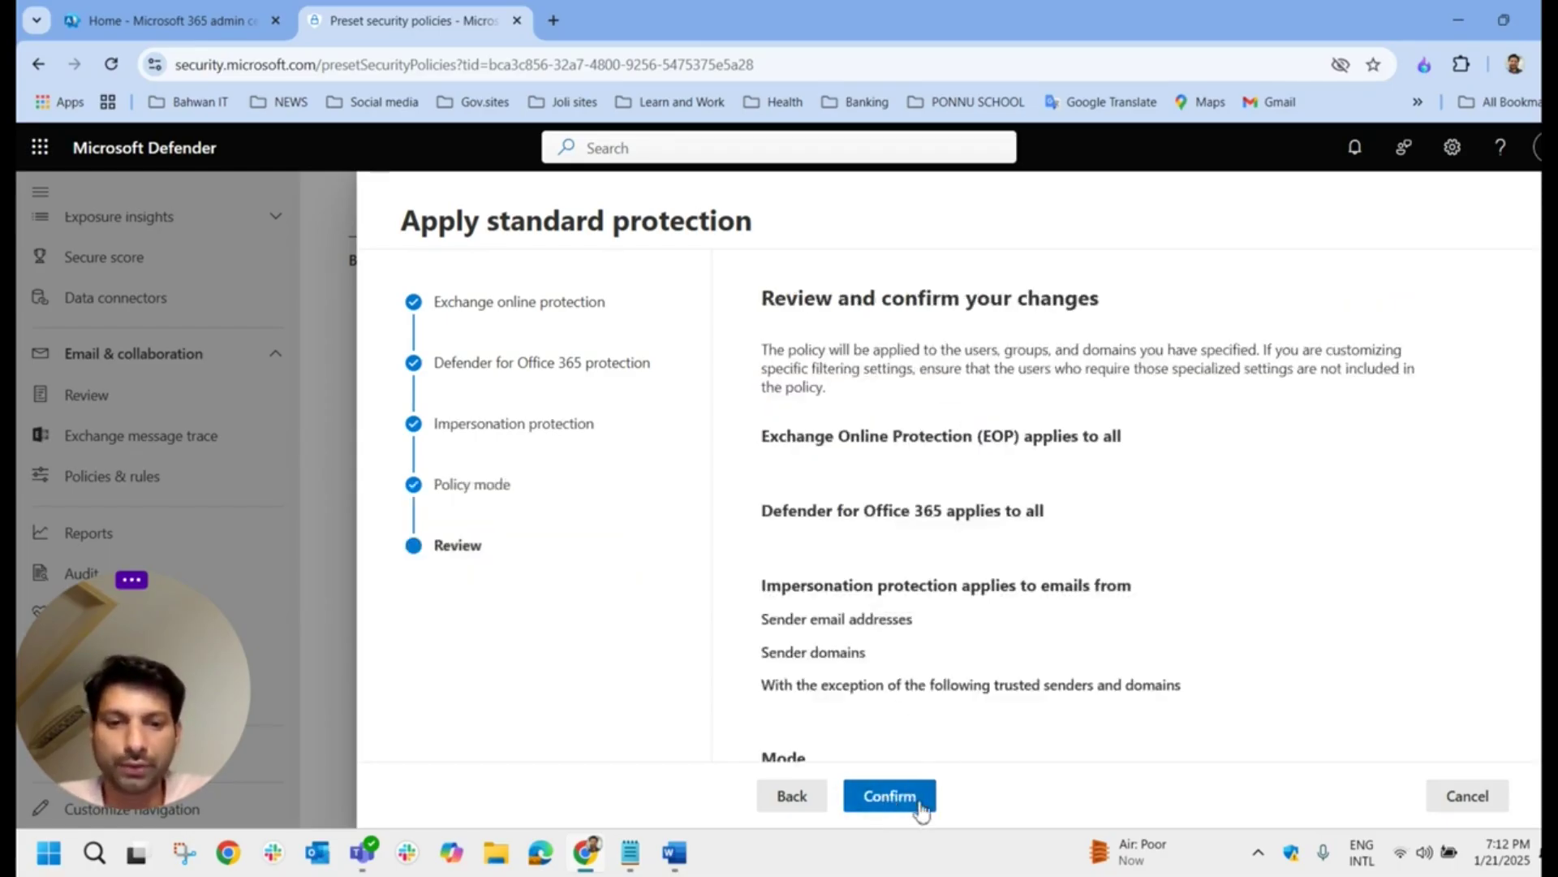
{"action": "left_click", "coordinate": [915, 802]}
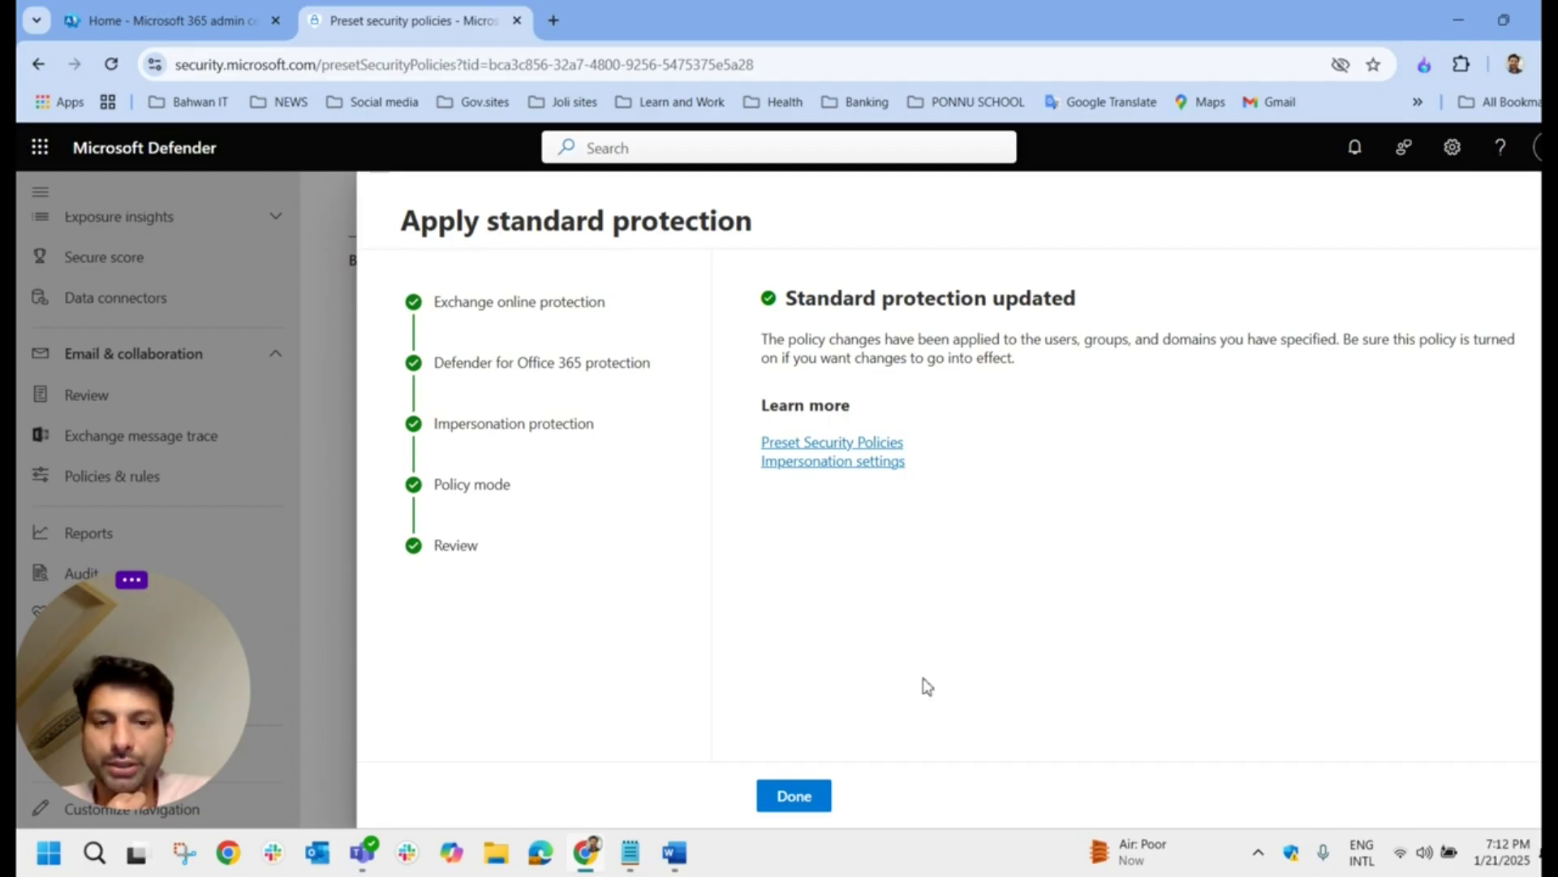
{"action": "left_click", "coordinate": [828, 796]}
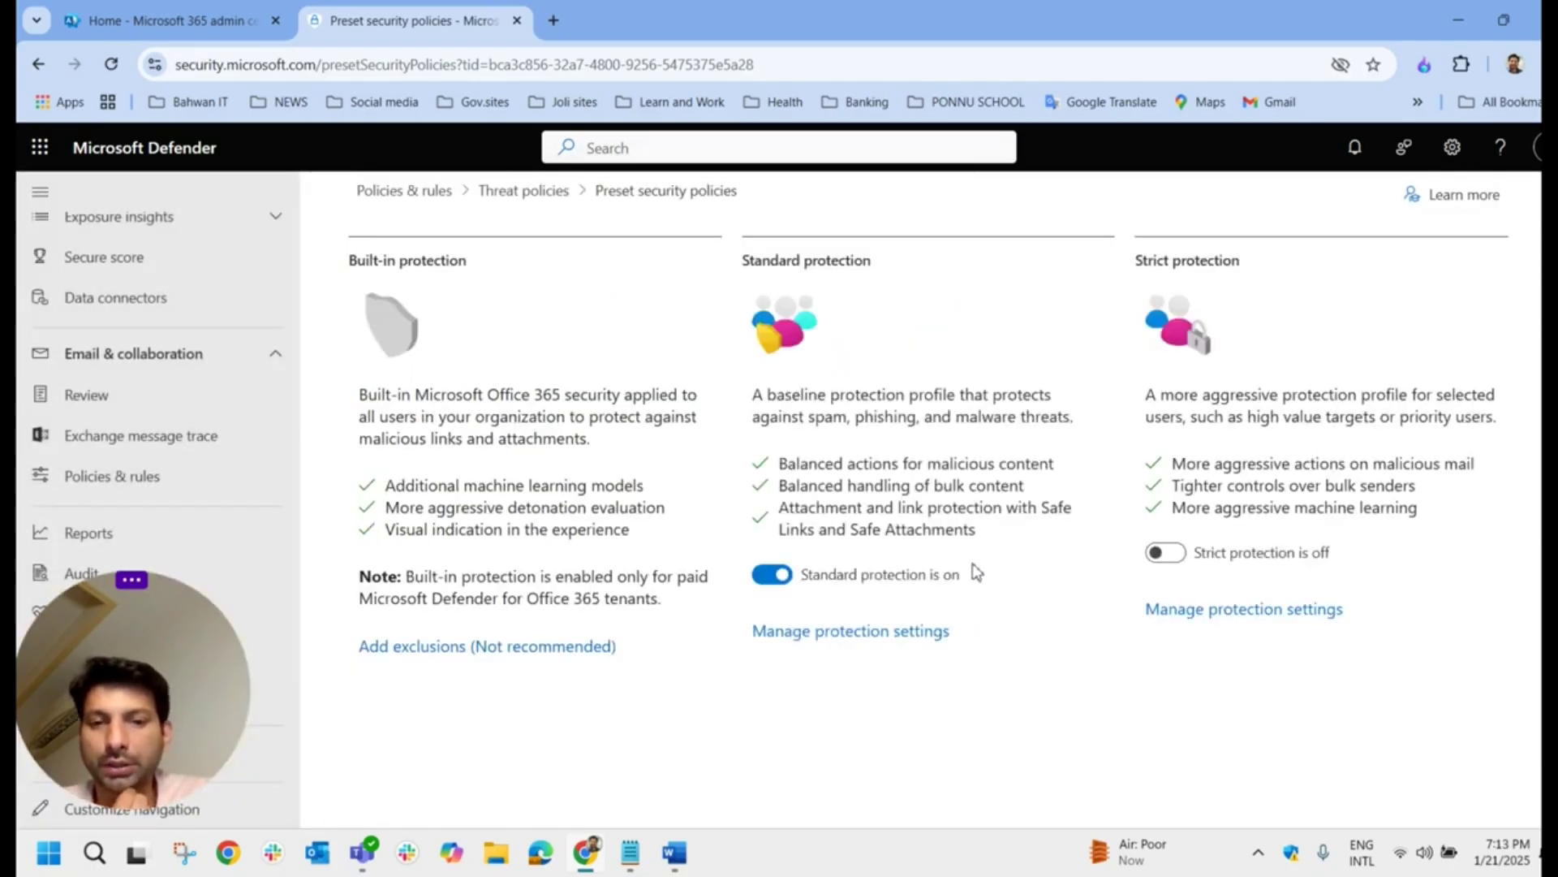
Step: Check the Standard Preset Security Policy in the Anti-phishing list, then return to preset policies
{"action": "left_click", "coordinate": [519, 203]}
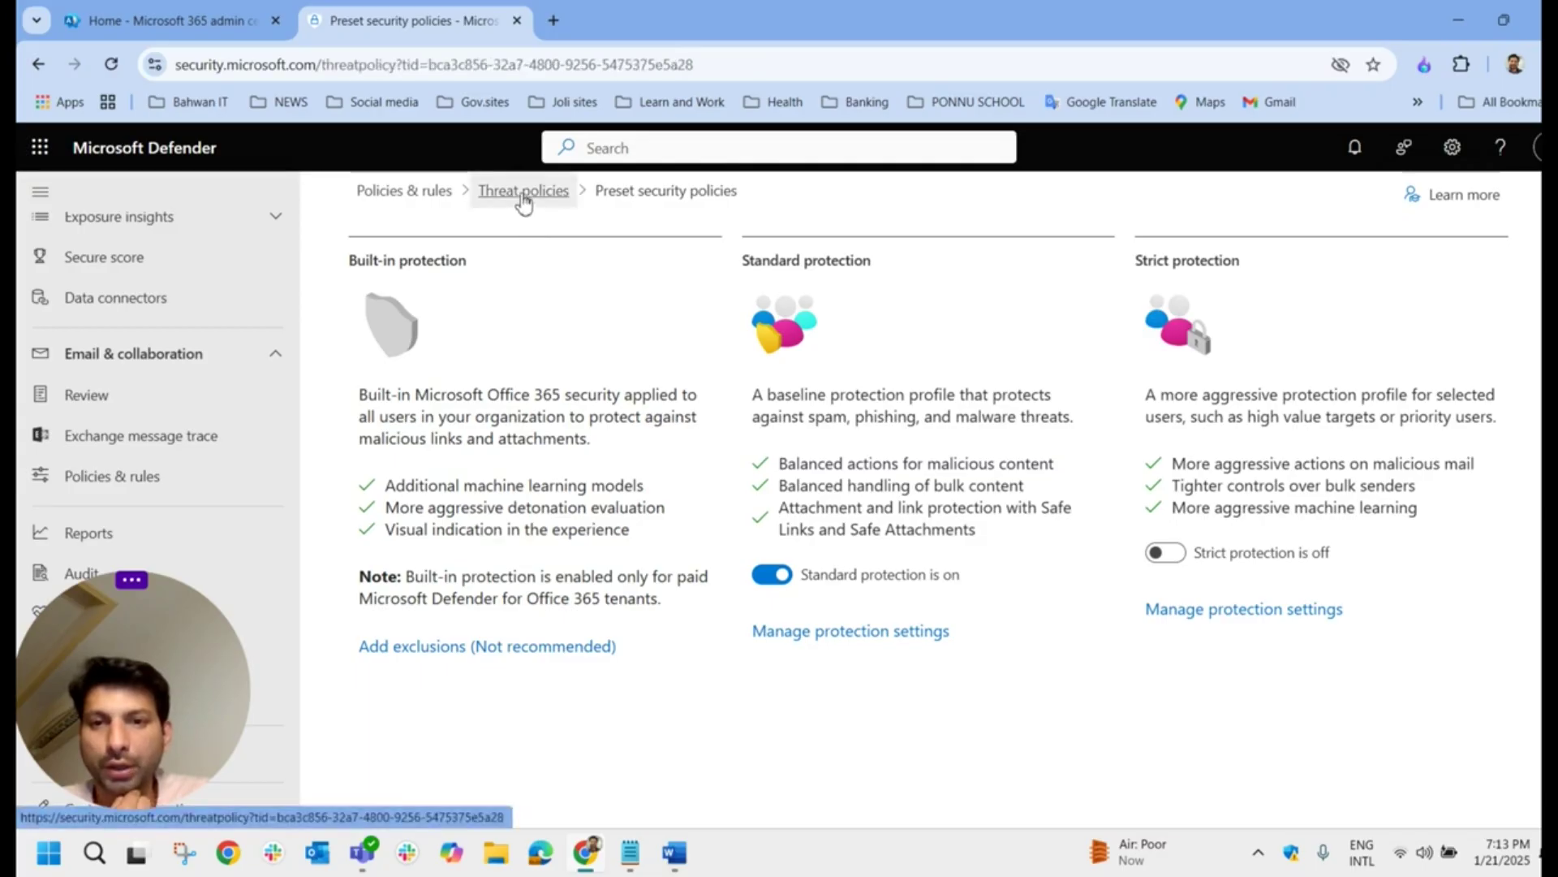
{"action": "left_click", "coordinate": [448, 556]}
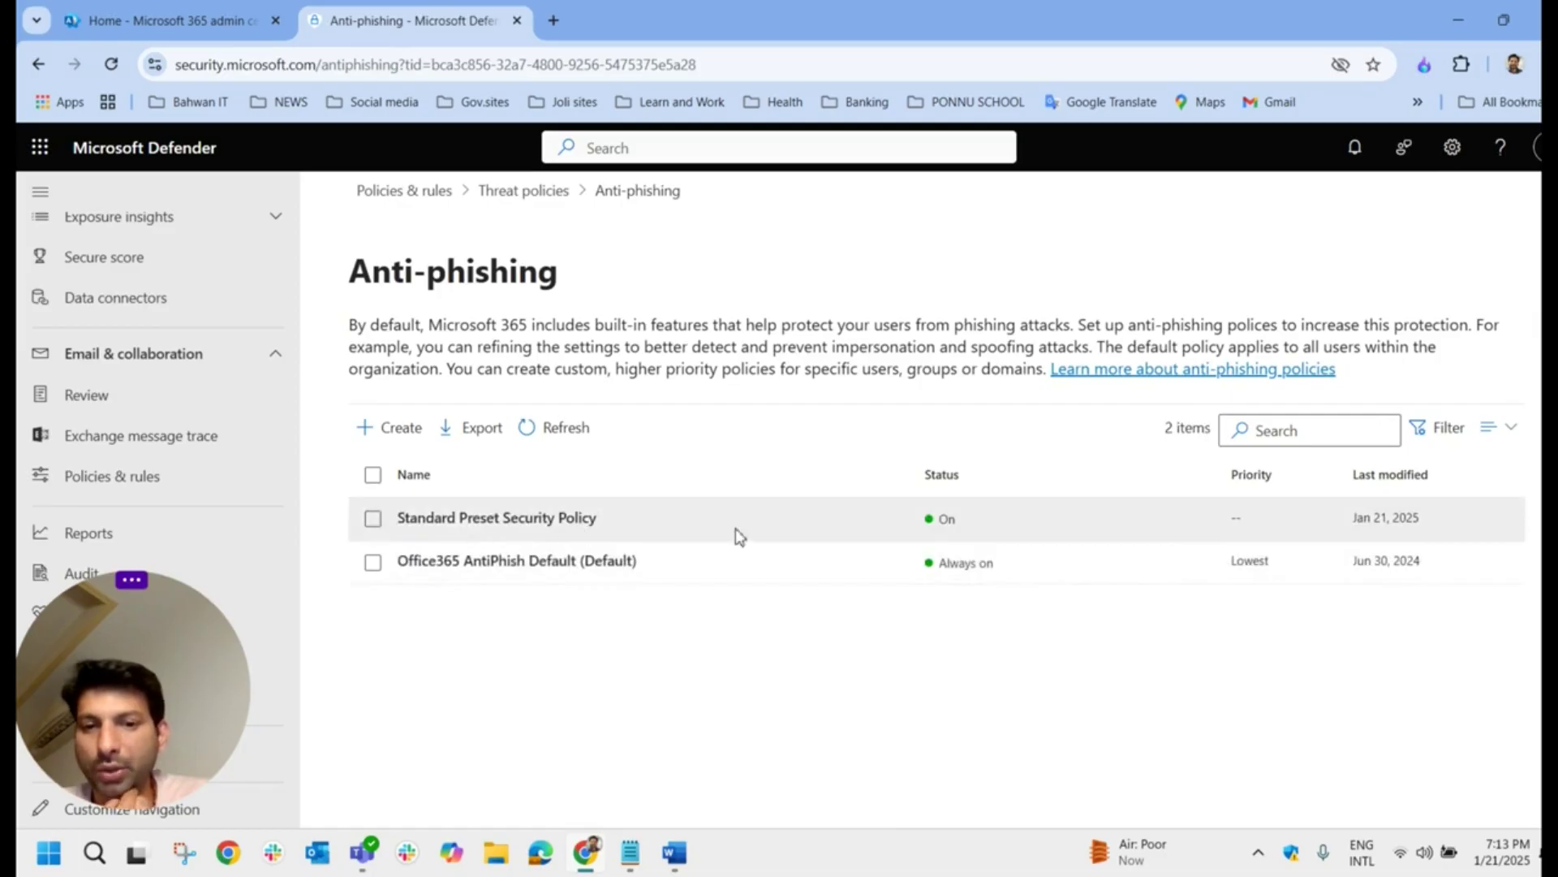
{"action": "double_click", "coordinate": [947, 519]}
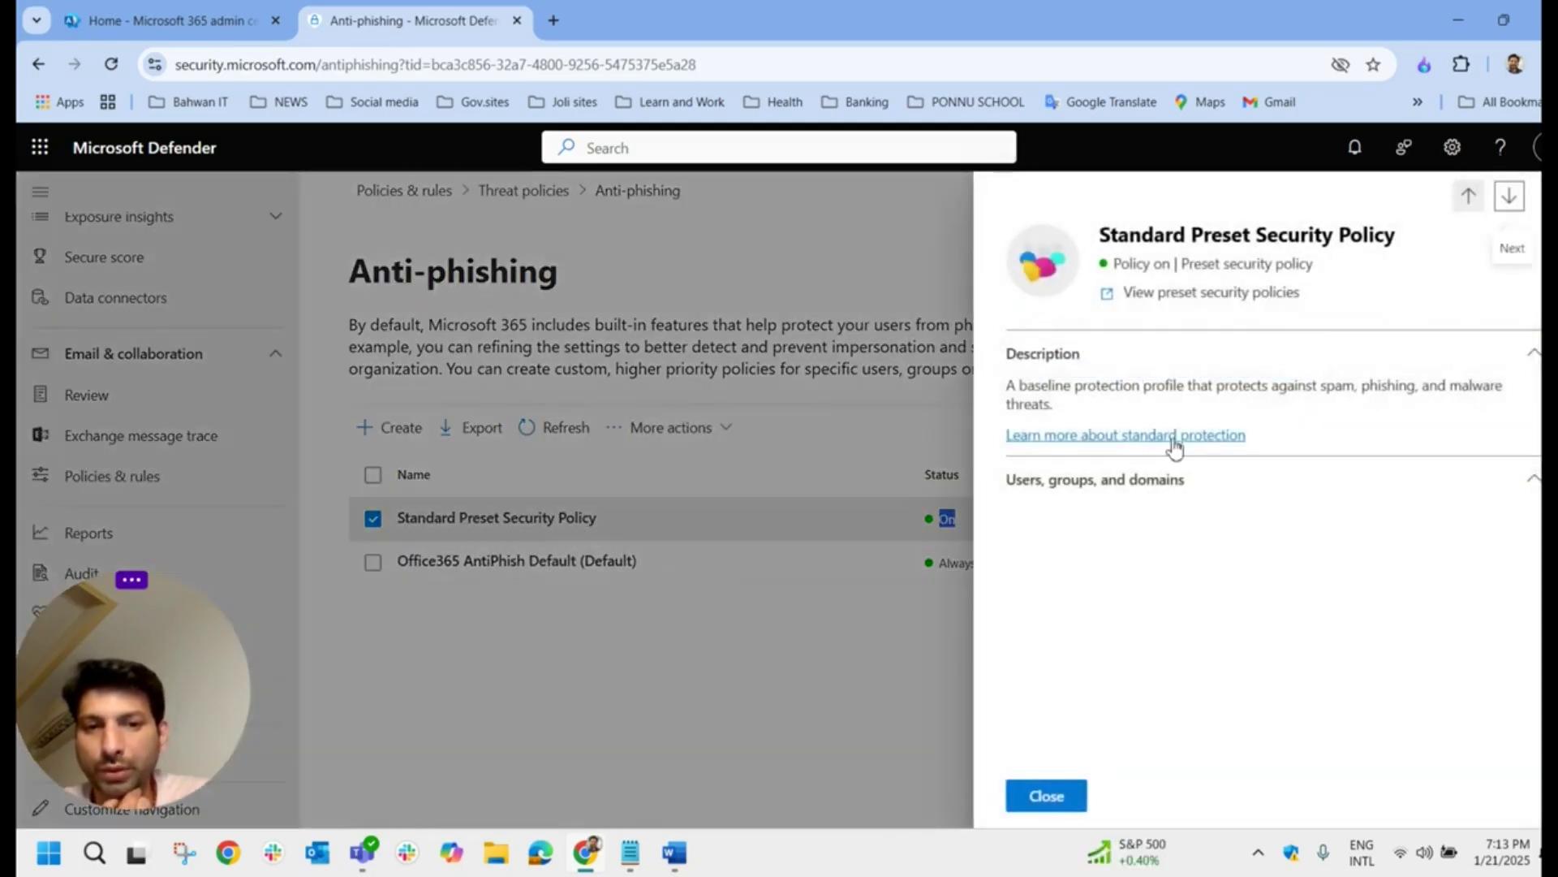
{"action": "left_click", "coordinate": [821, 222]}
{"action": "left_click", "coordinate": [523, 191]}
{"action": "left_click", "coordinate": [545, 396]}
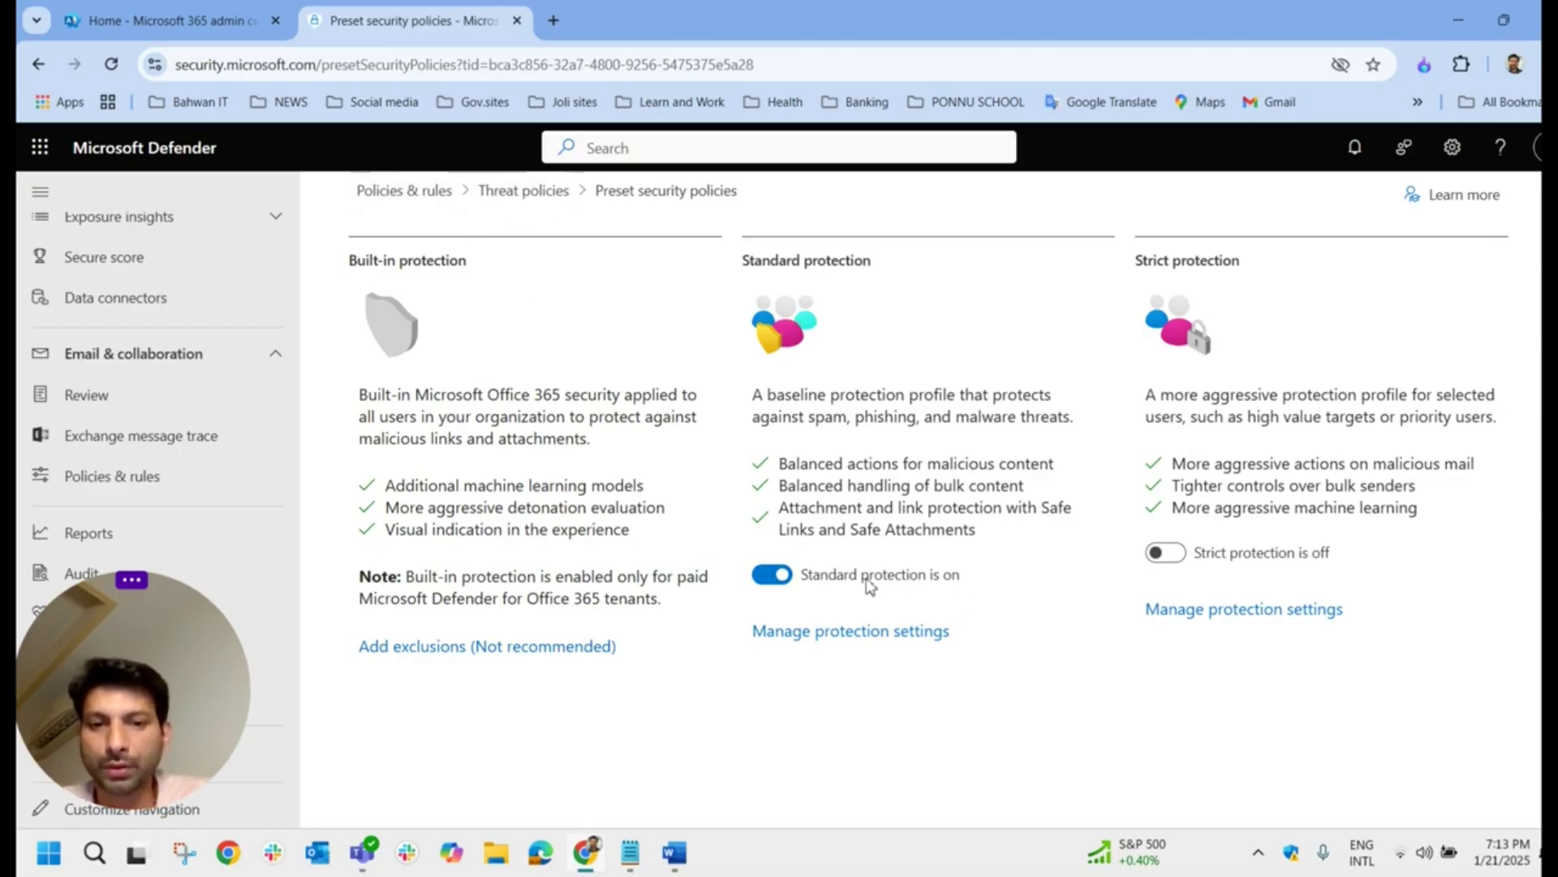
Step: Check the Standard Preset Security Policy in Anti-spam, sort by Name, and return to preset policies
{"action": "left_click", "coordinate": [524, 191]}
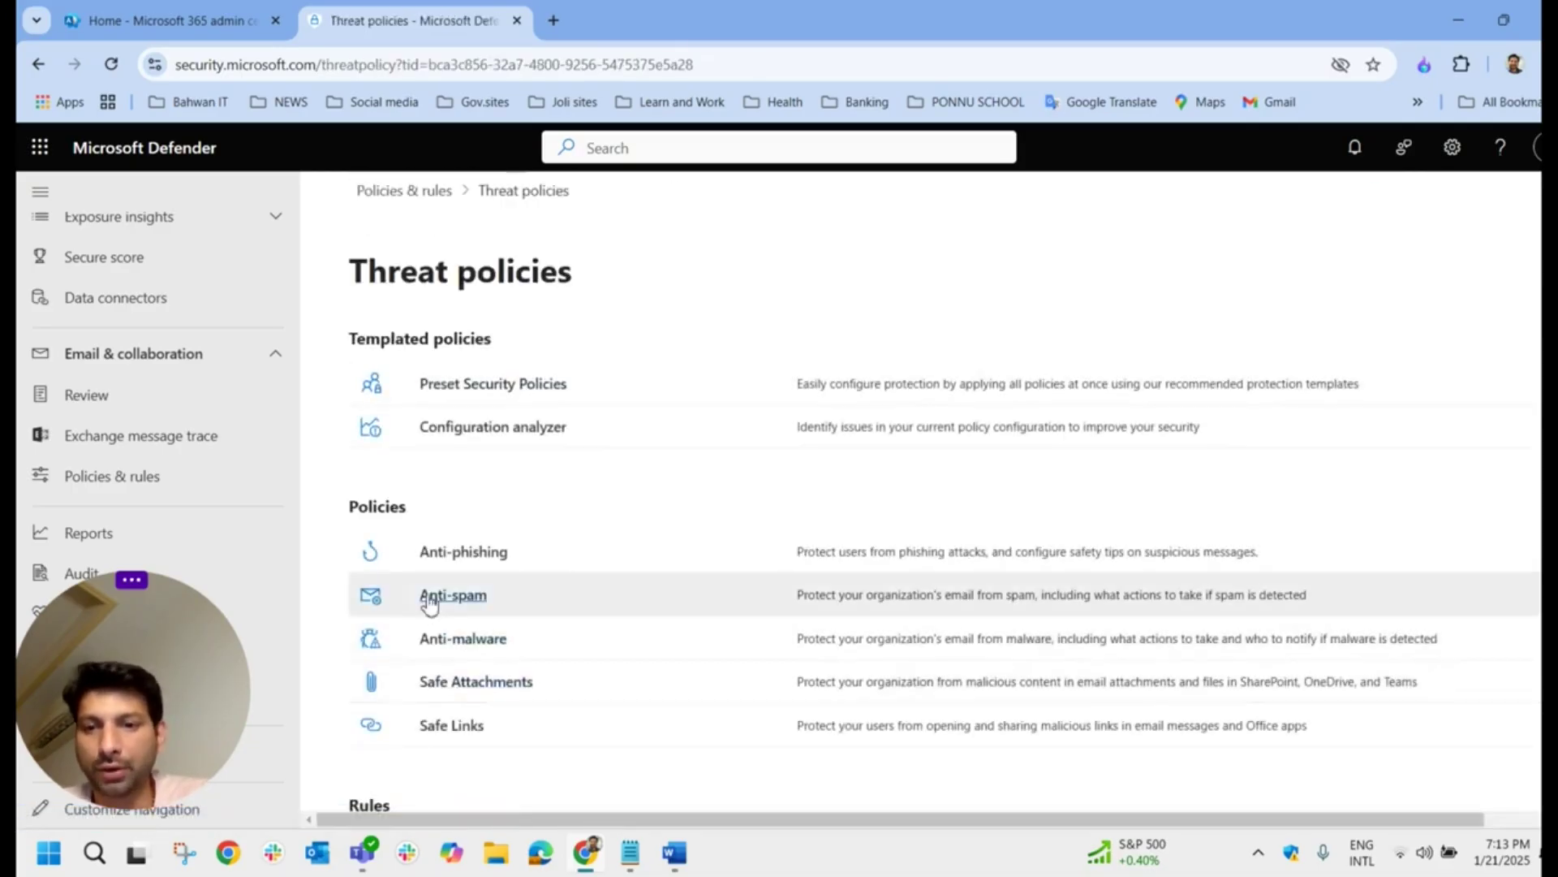
{"action": "left_click", "coordinate": [431, 597]}
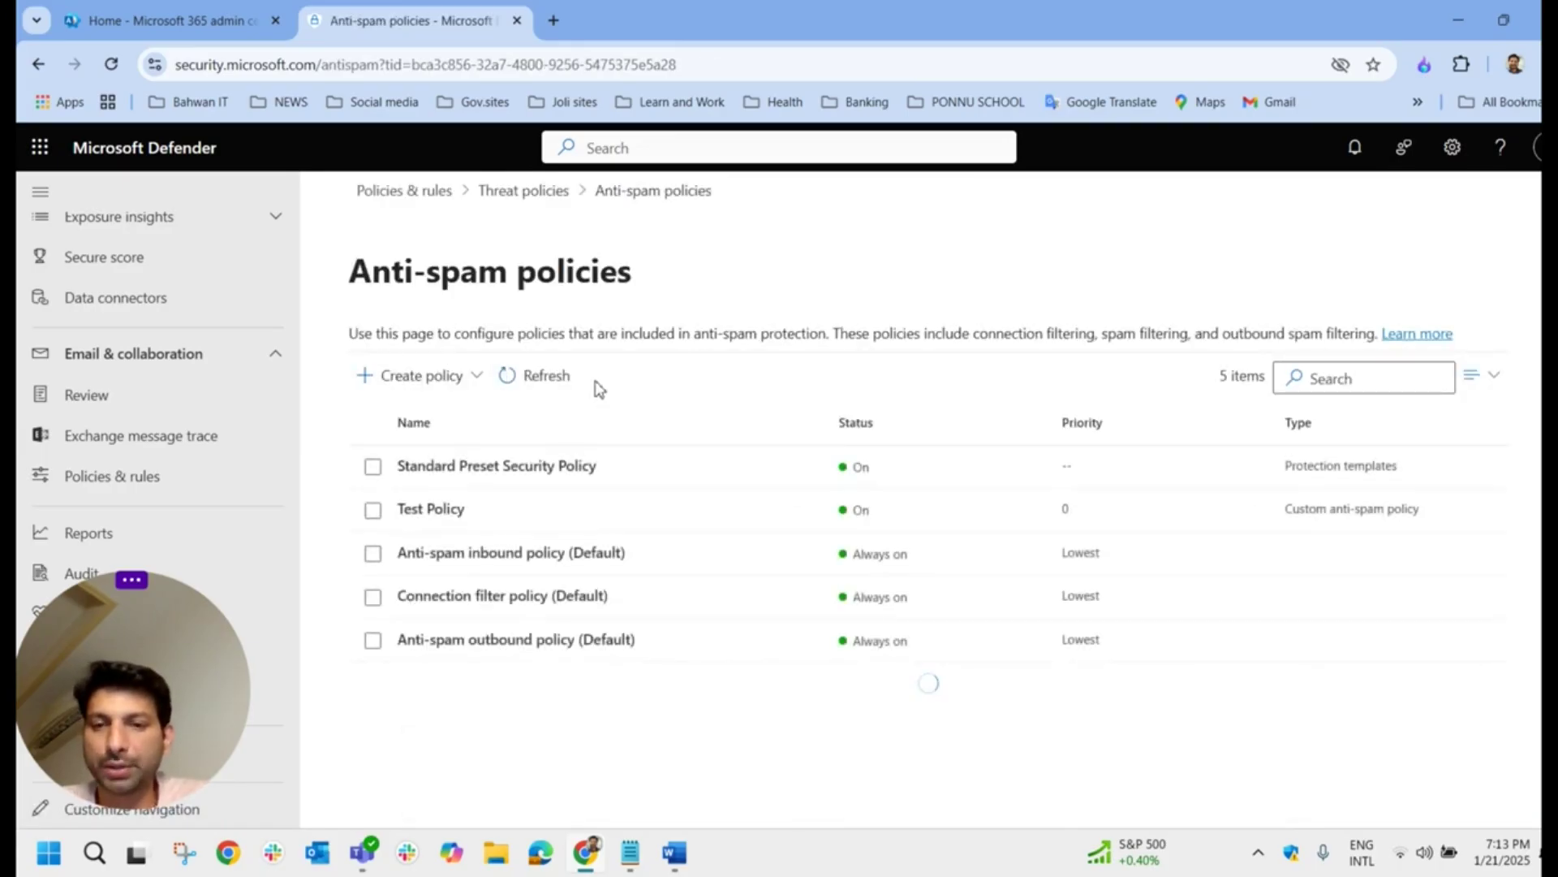
{"action": "left_click_drag", "start_coordinate": [628, 477], "coordinate": [382, 465]}
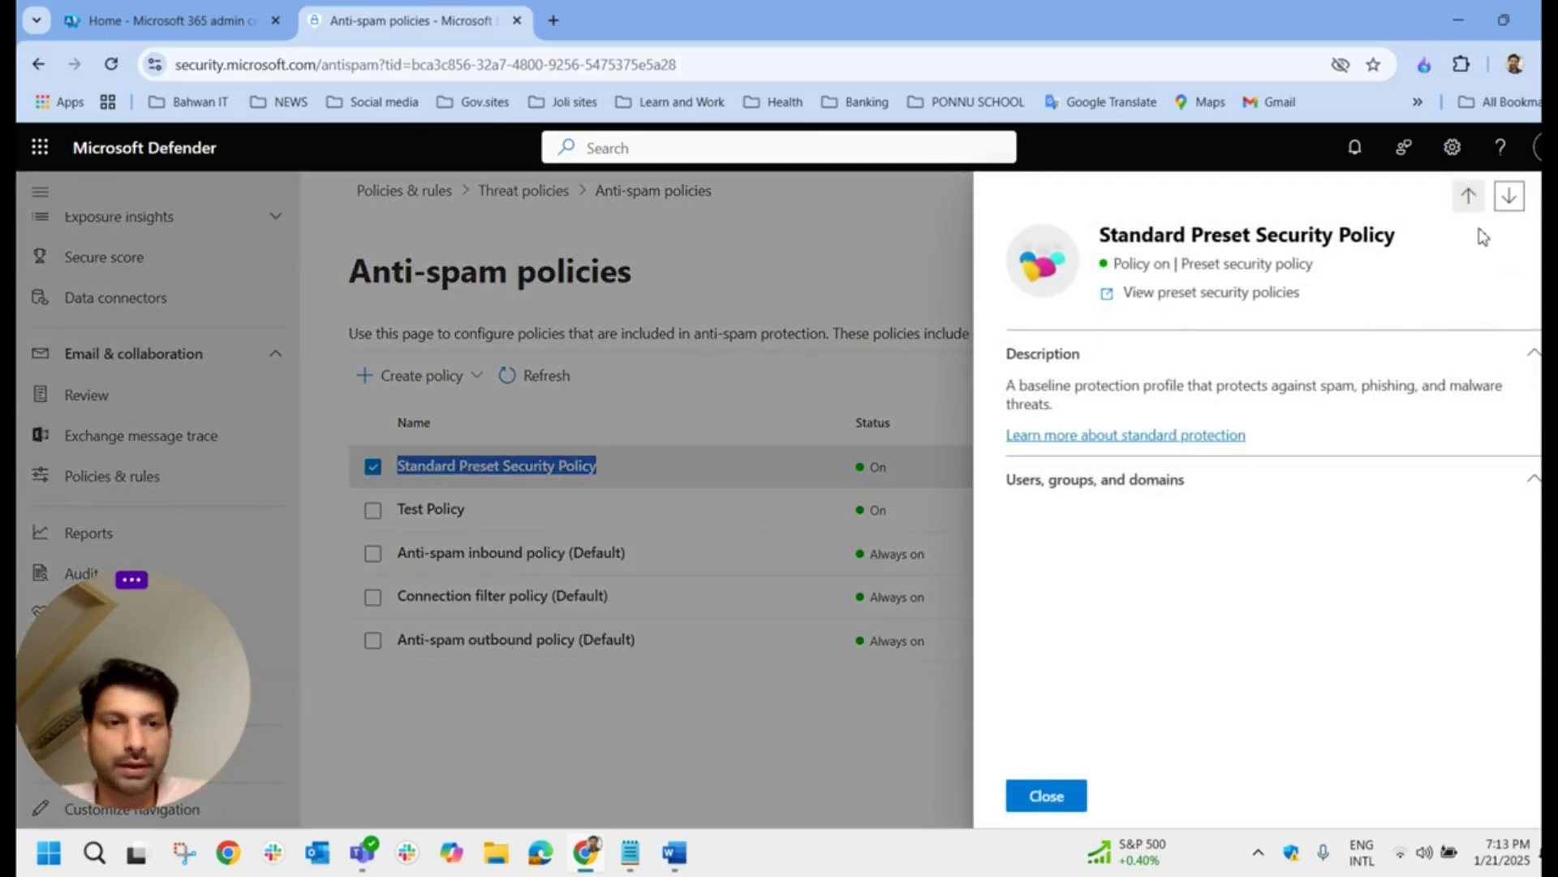
{"action": "left_click", "coordinate": [1535, 195]}
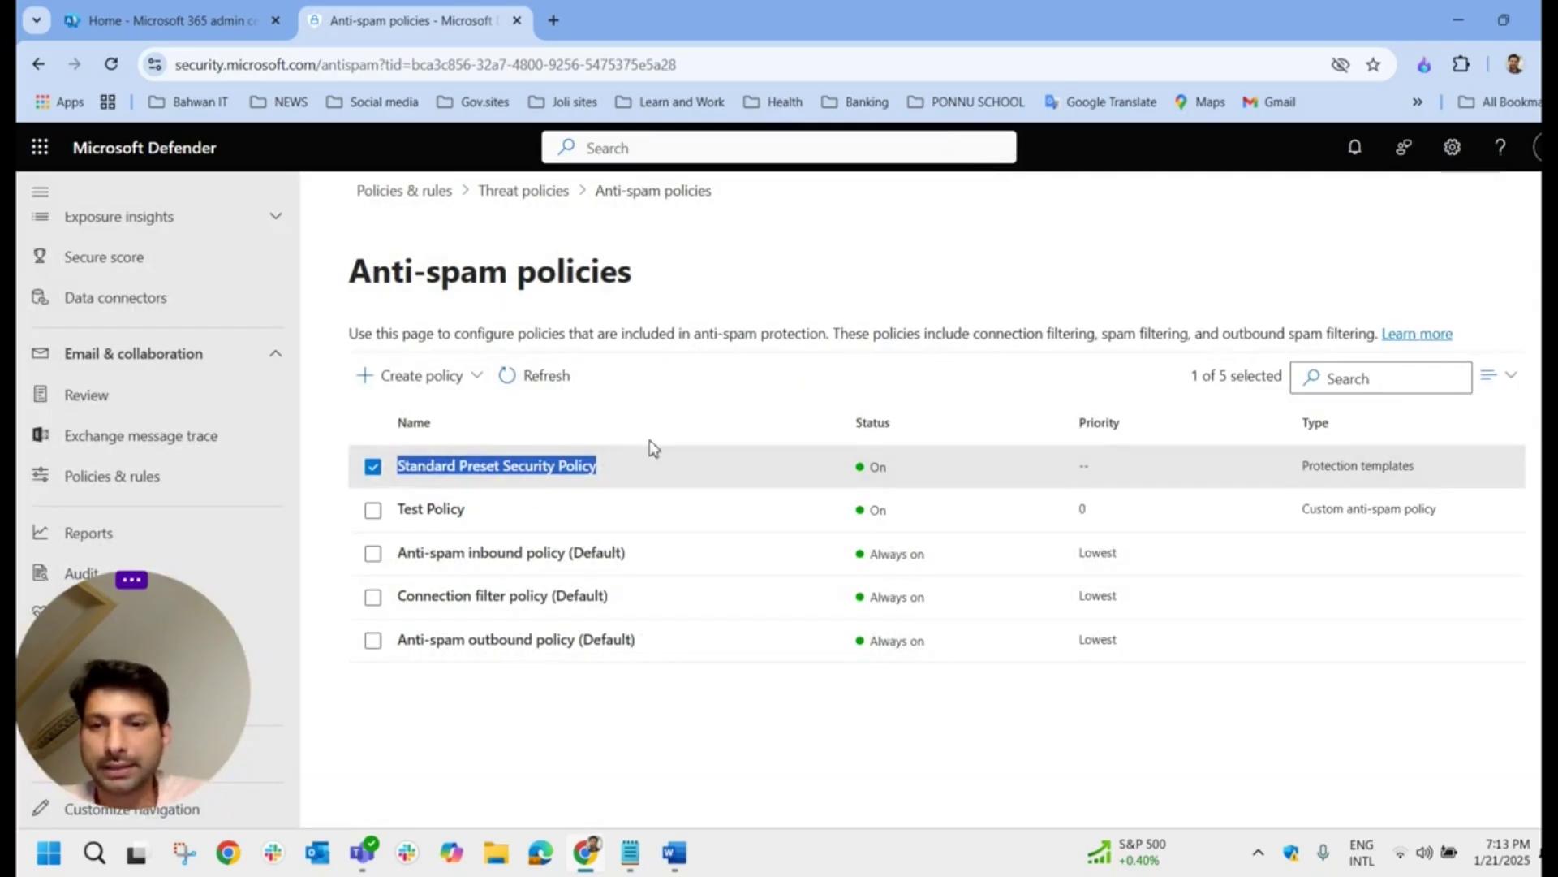
{"action": "left_click", "coordinate": [662, 412]}
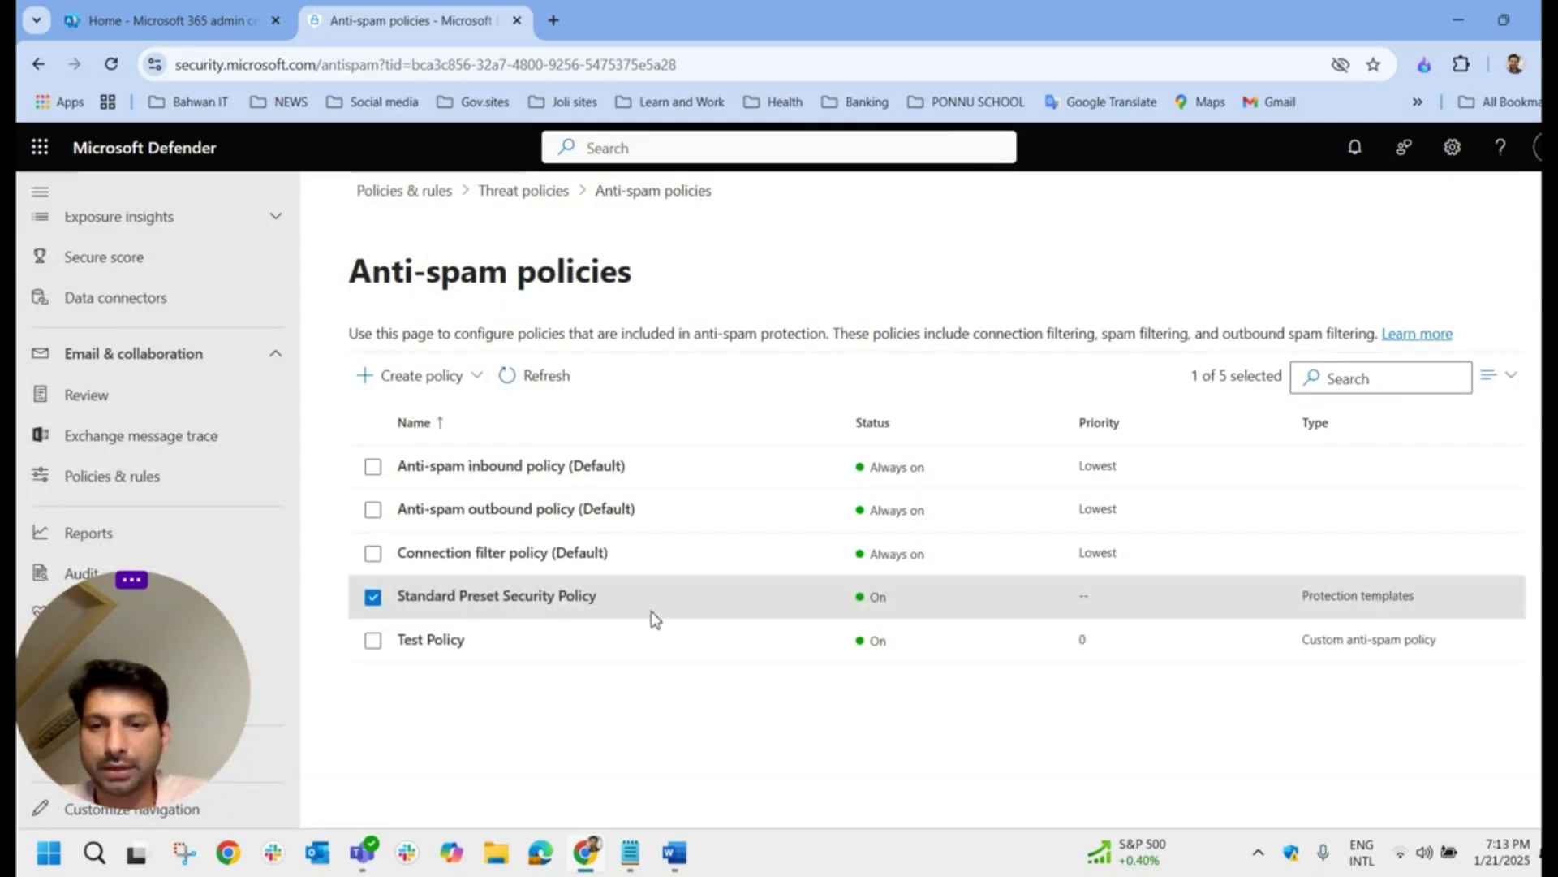
{"action": "left_click", "coordinate": [527, 195]}
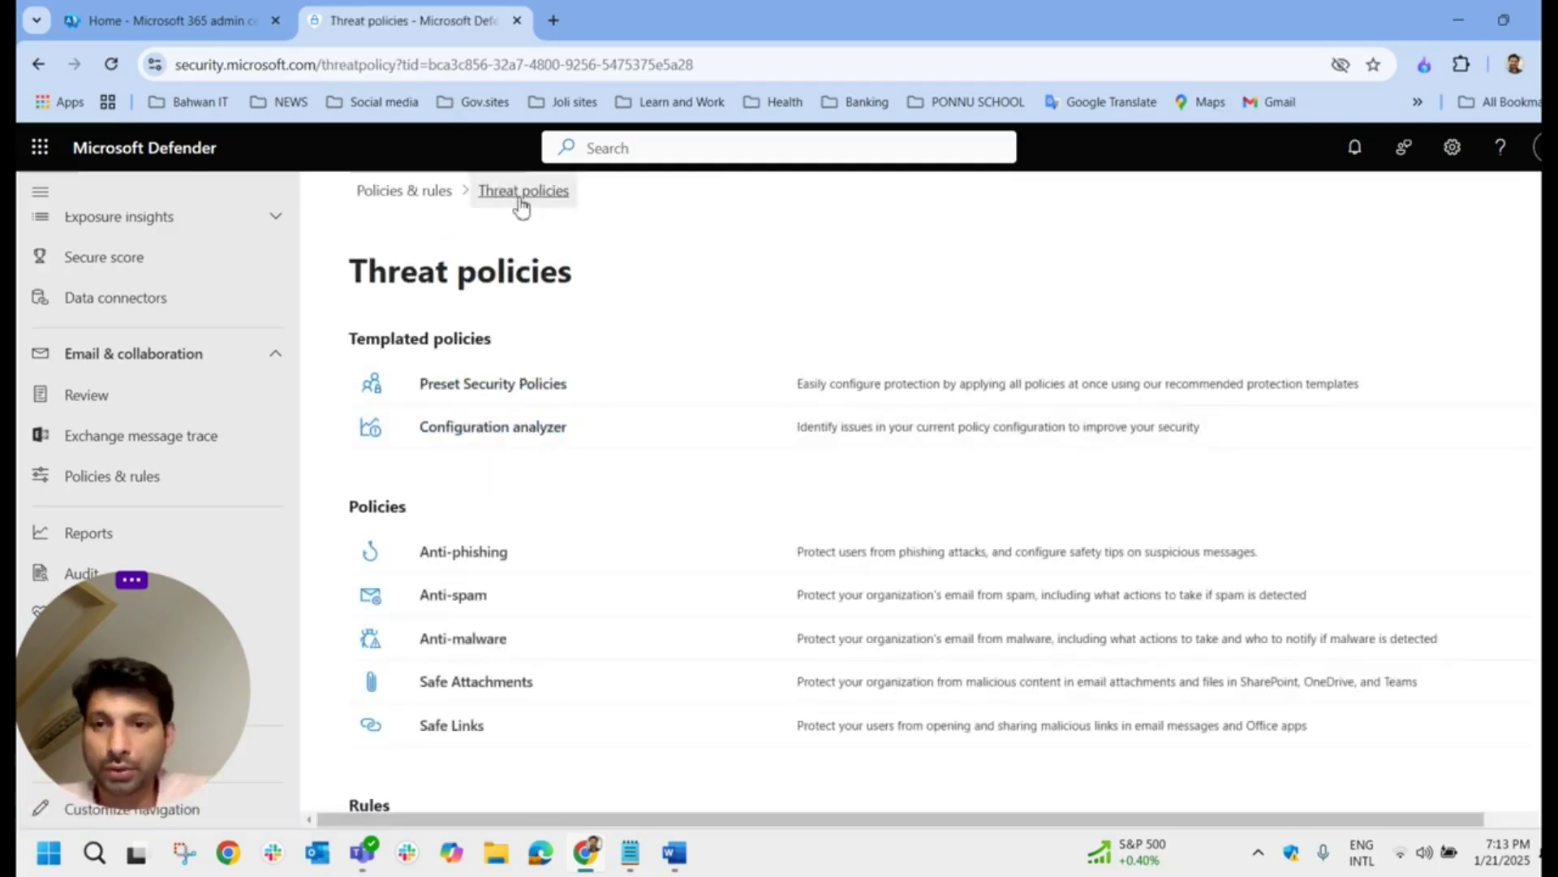
{"action": "left_click", "coordinate": [516, 383]}
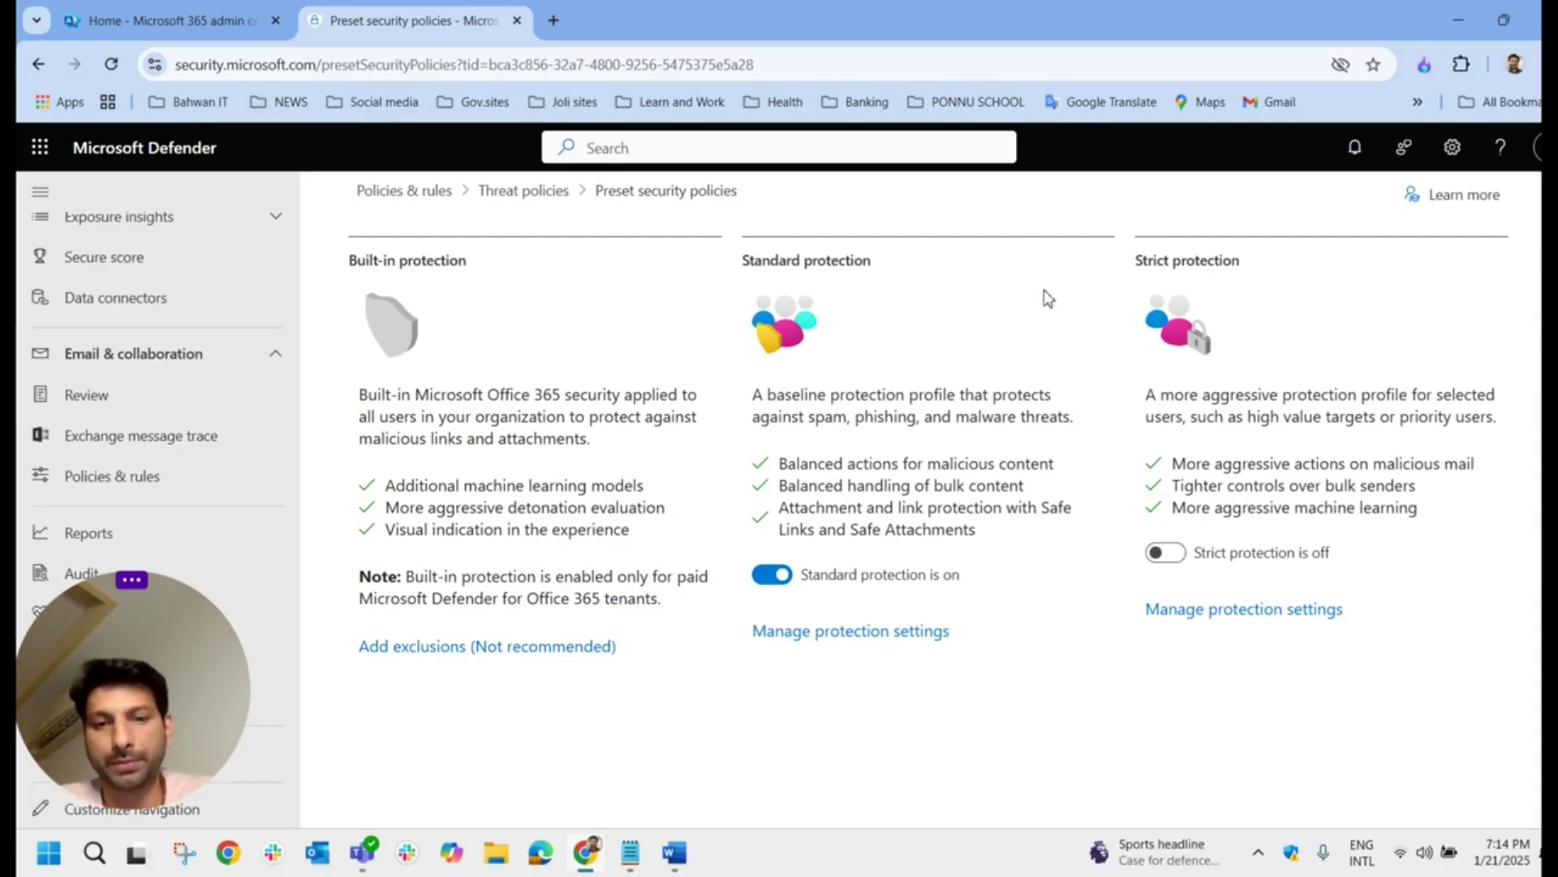
Step: Launch the Apply strict protection wizard from the Strict protection section
{"action": "left_click", "coordinate": [1235, 619]}
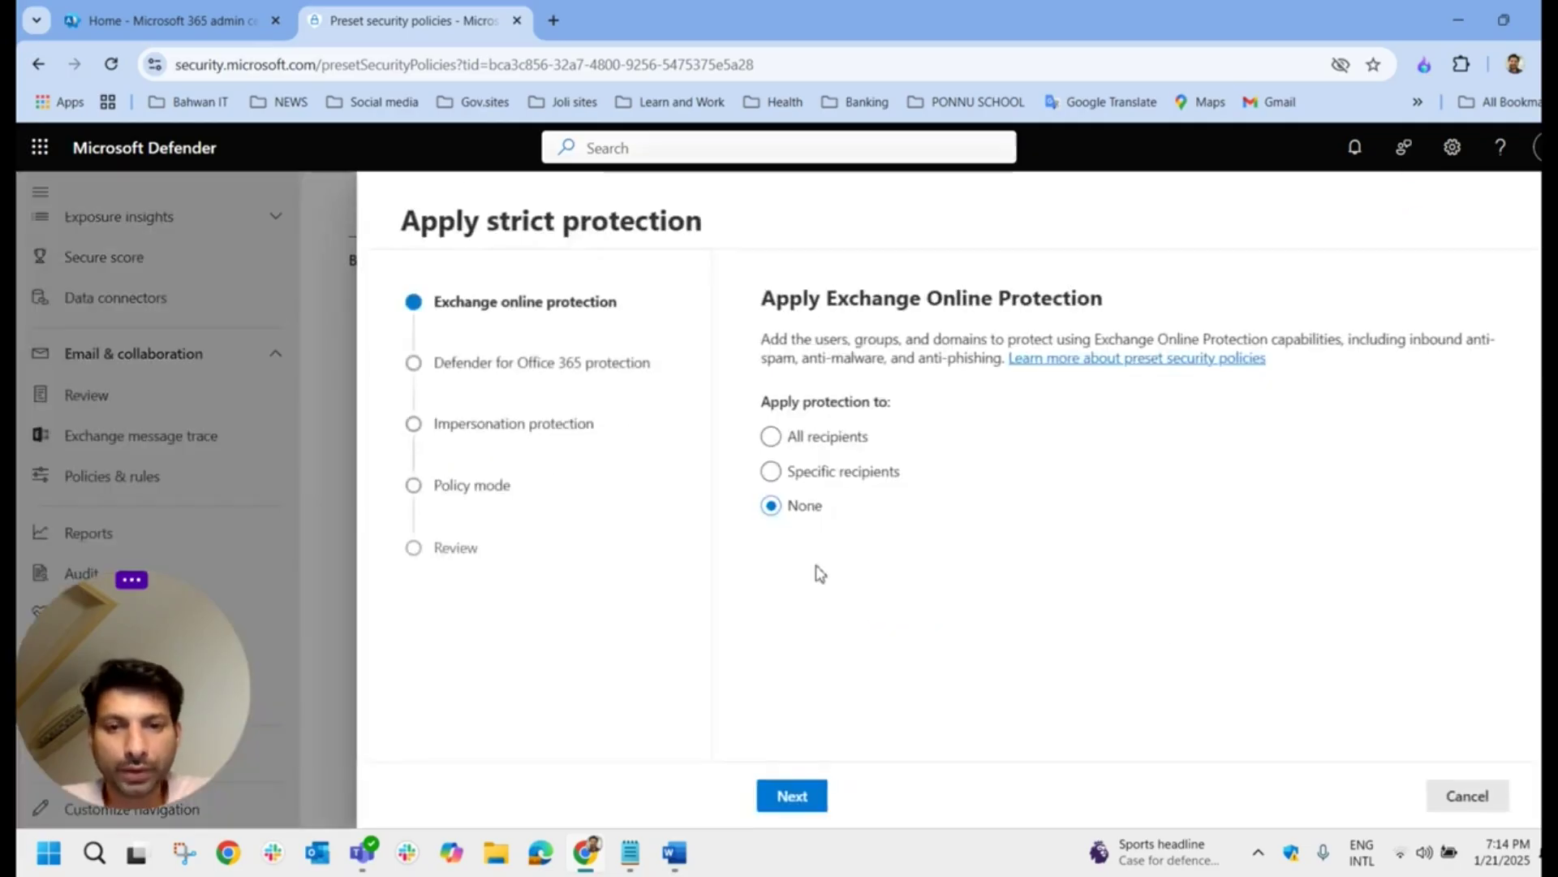
Step: Apply strict Exchange Online protection only to one specific user, found by searching their name
{"action": "left_click", "coordinate": [844, 485]}
{"action": "left_click", "coordinate": [851, 629]}
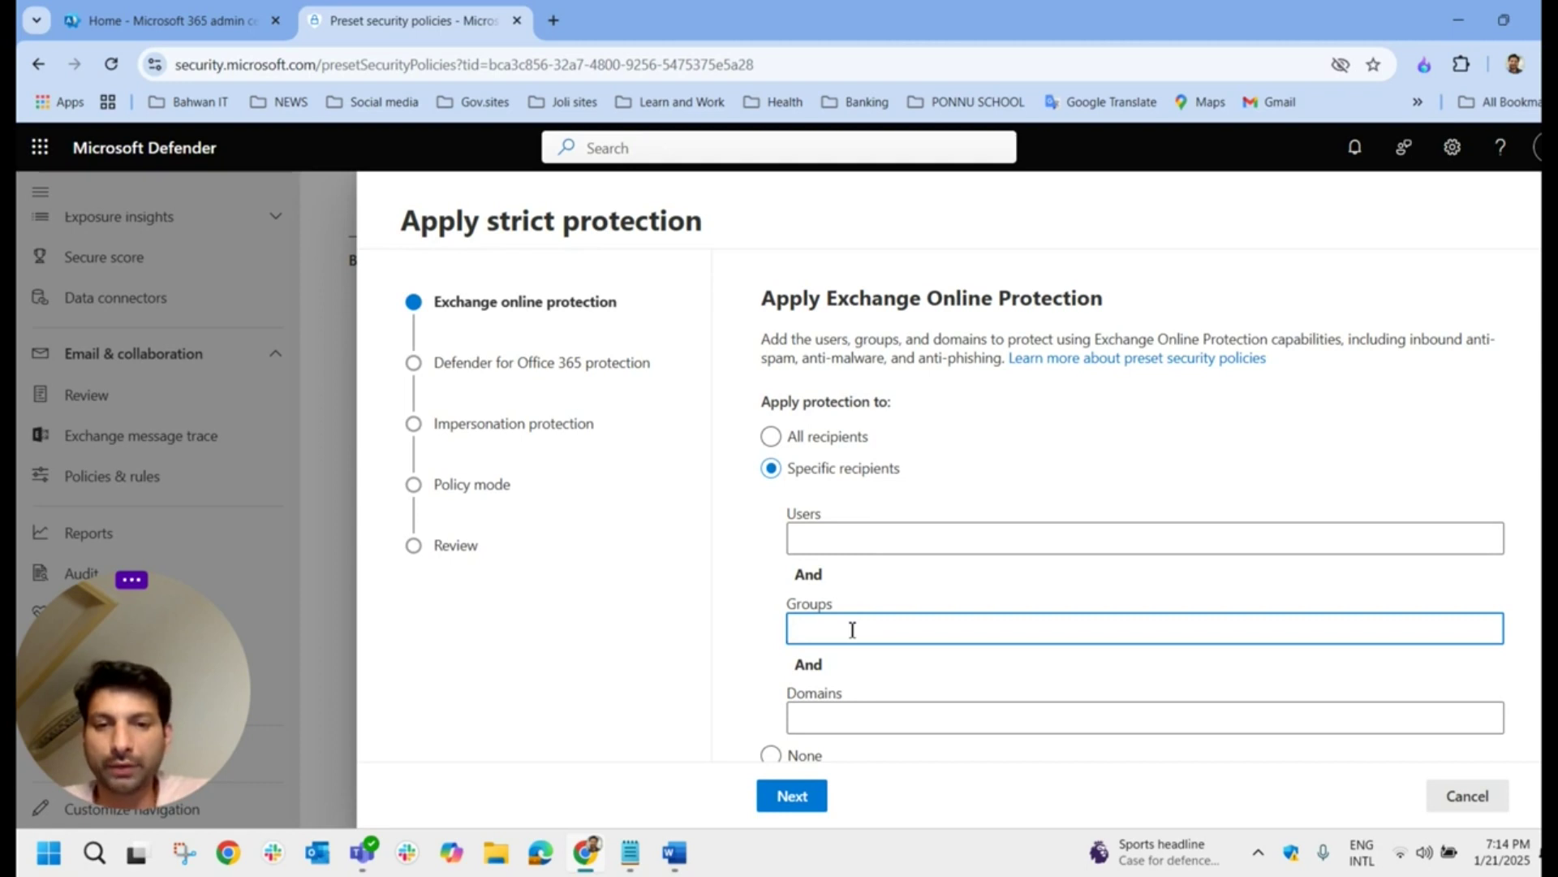
{"action": "left_click", "coordinate": [856, 545]}
{"action": "type", "text": "abeer"}
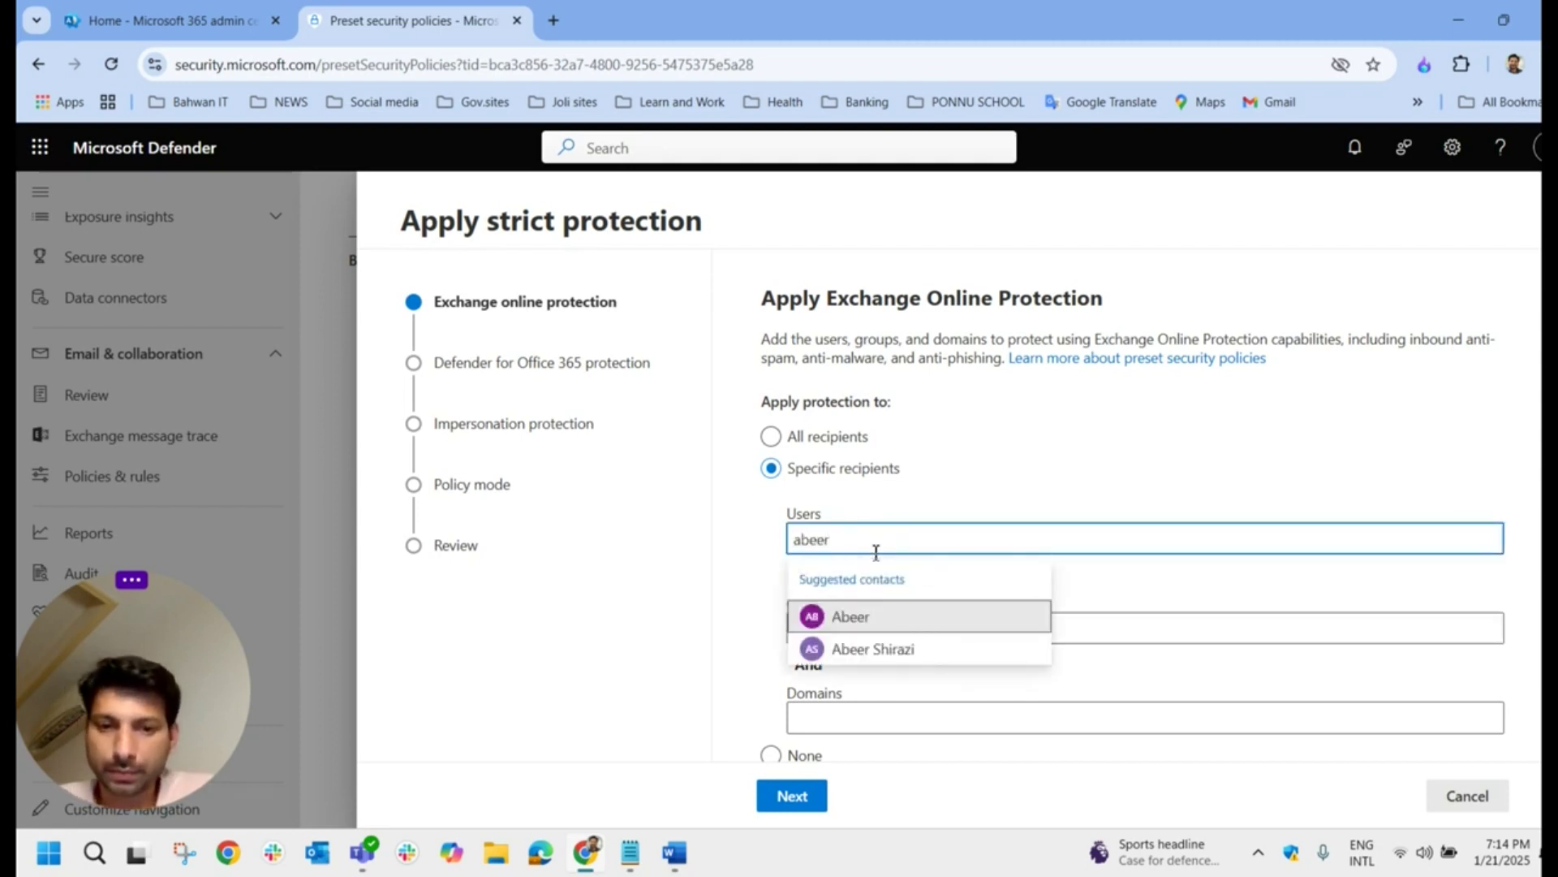
{"action": "left_click", "coordinate": [884, 627]}
{"action": "left_click", "coordinate": [792, 795]}
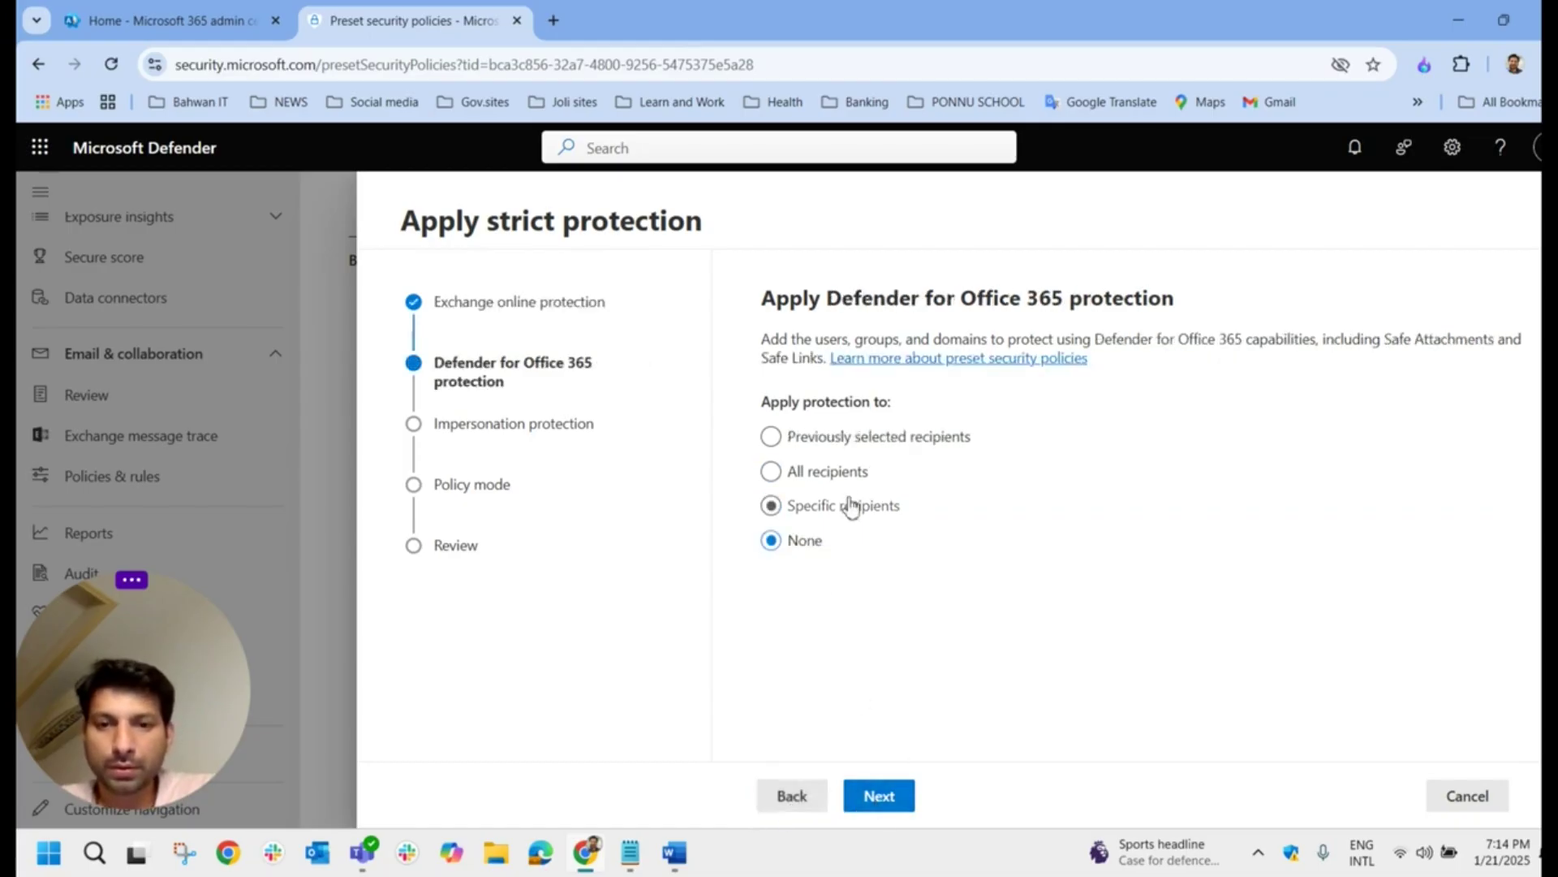
Step: Reuse the previously selected recipients, submit strict protection, and check it in the Anti-phishing list
{"action": "left_click", "coordinate": [835, 439]}
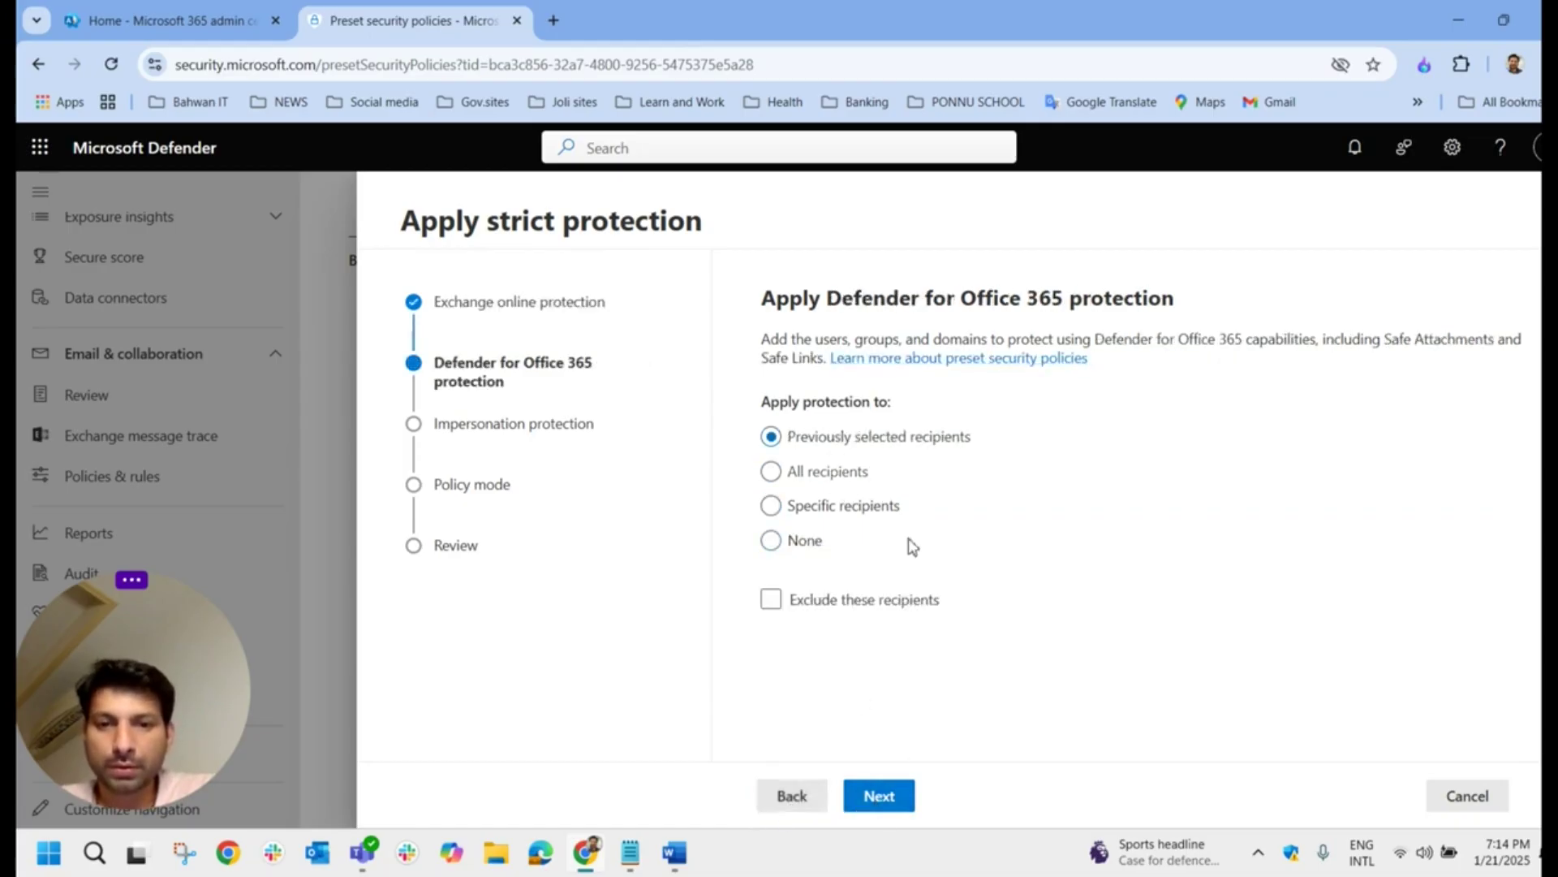
{"action": "left_click", "coordinate": [881, 795]}
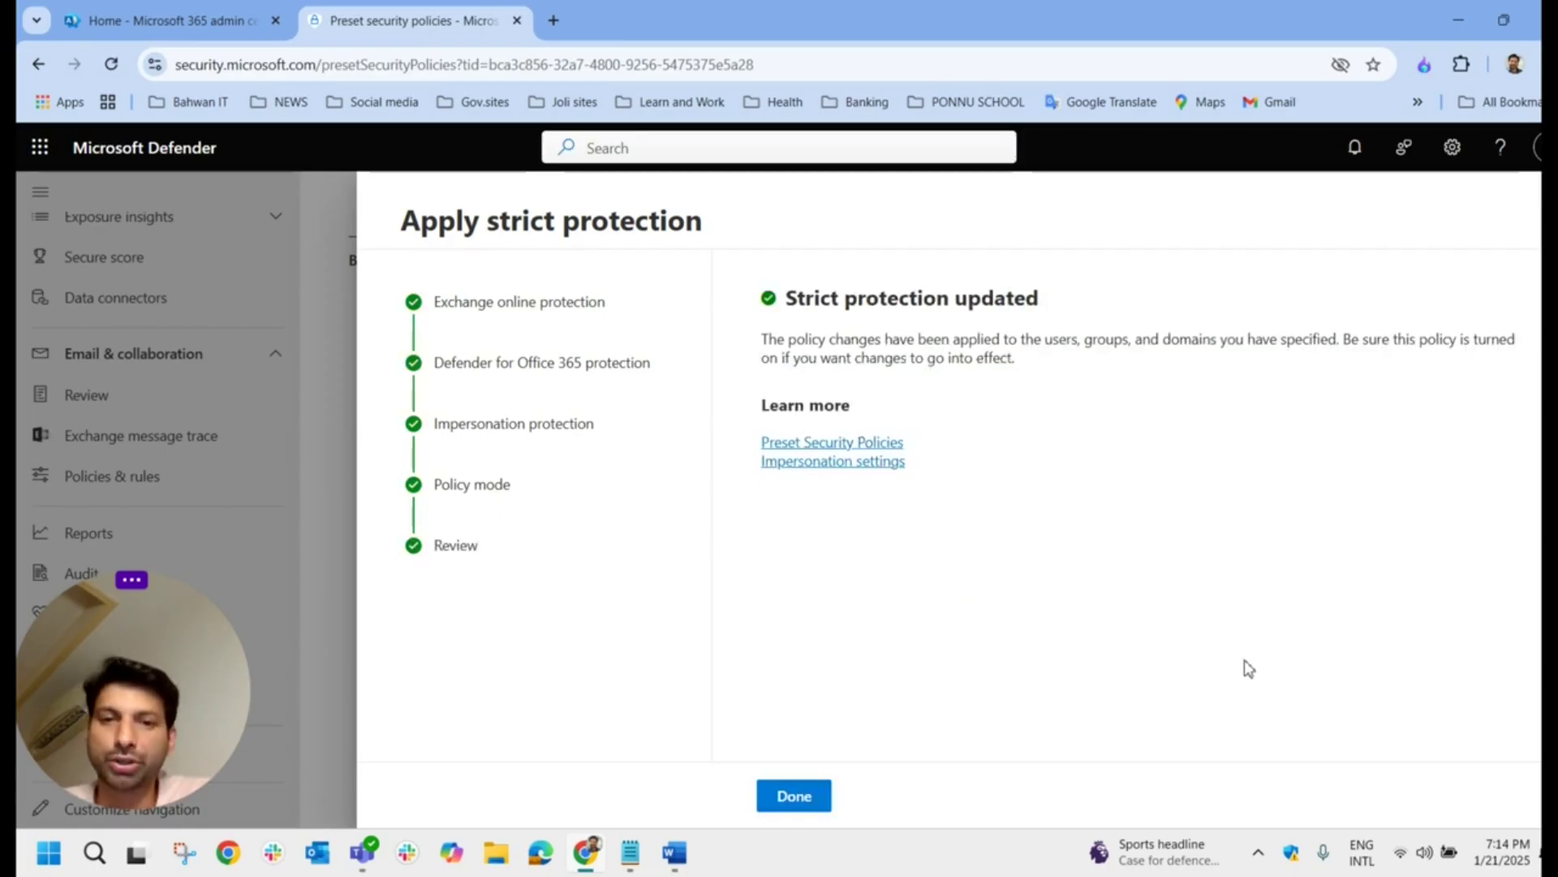
{"action": "left_click", "coordinate": [799, 795]}
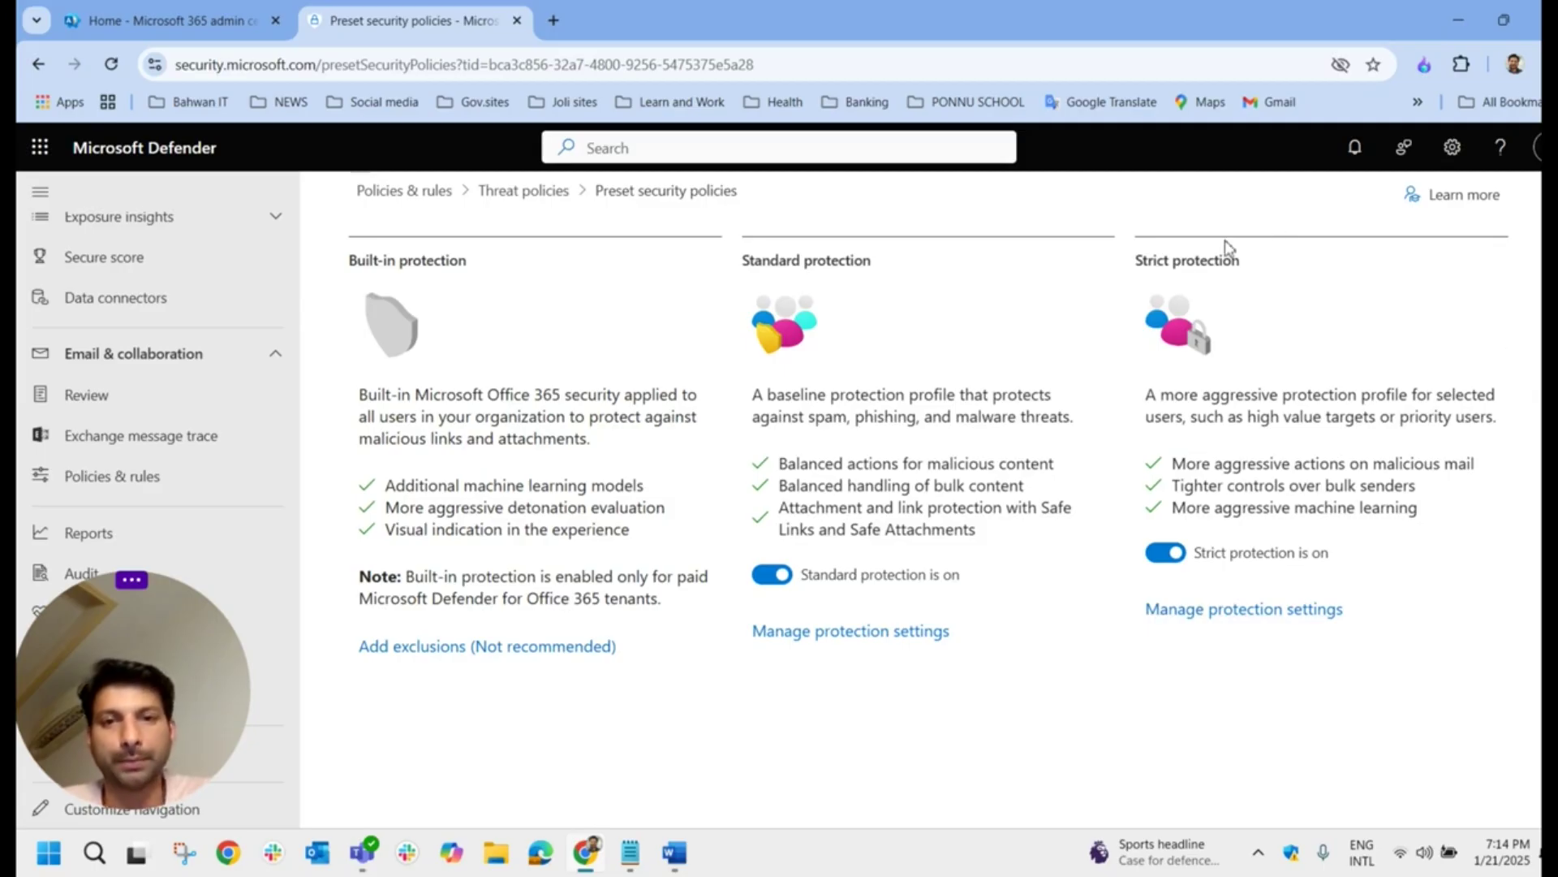
{"action": "left_click", "coordinate": [523, 190]}
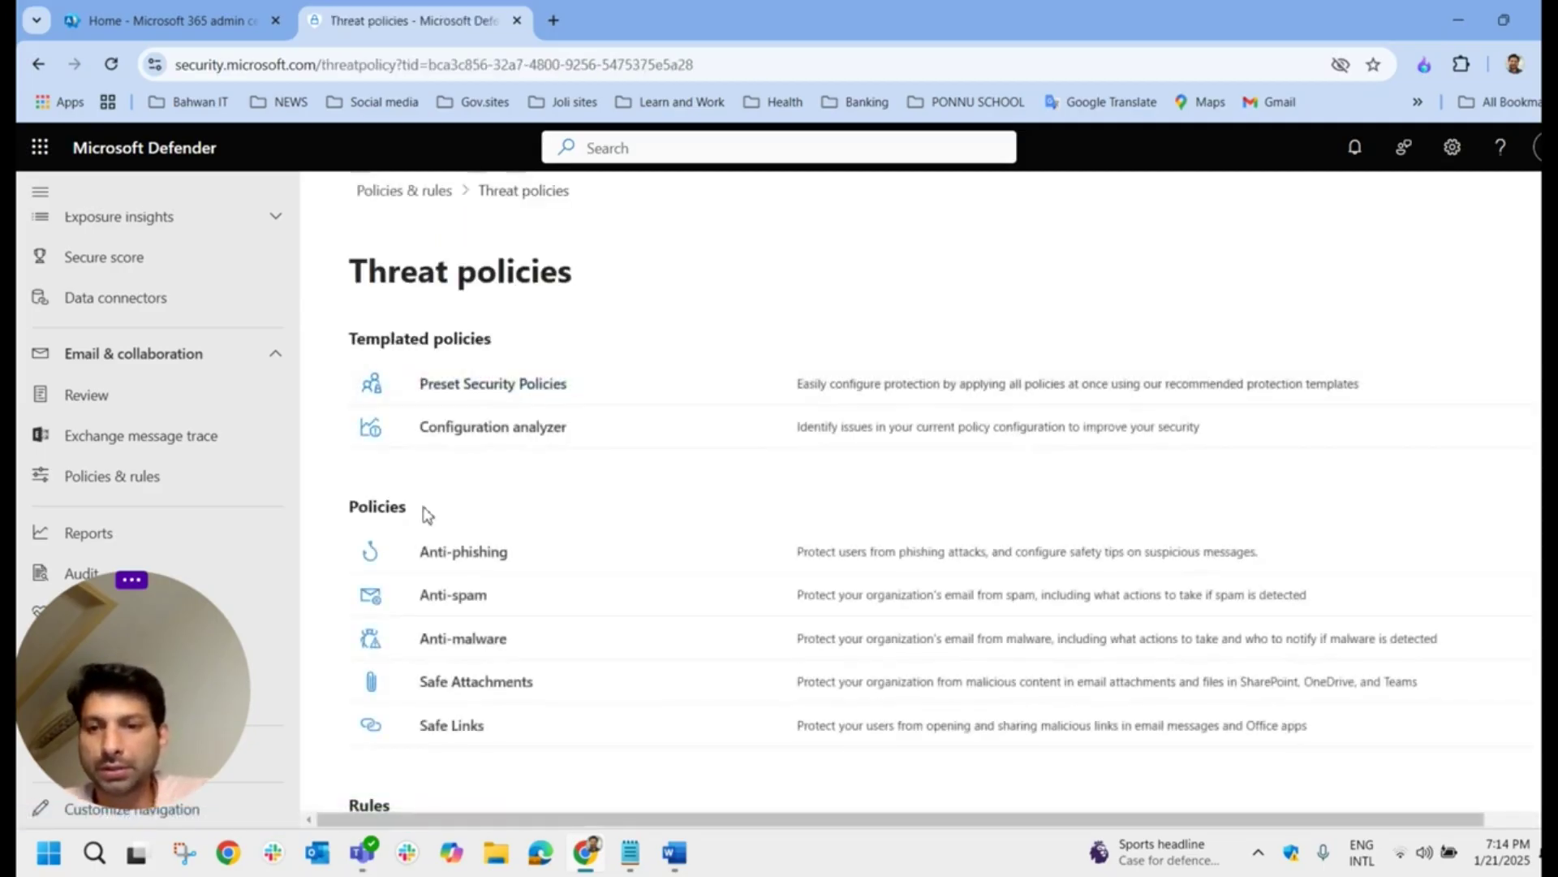
{"action": "left_click", "coordinate": [482, 552]}
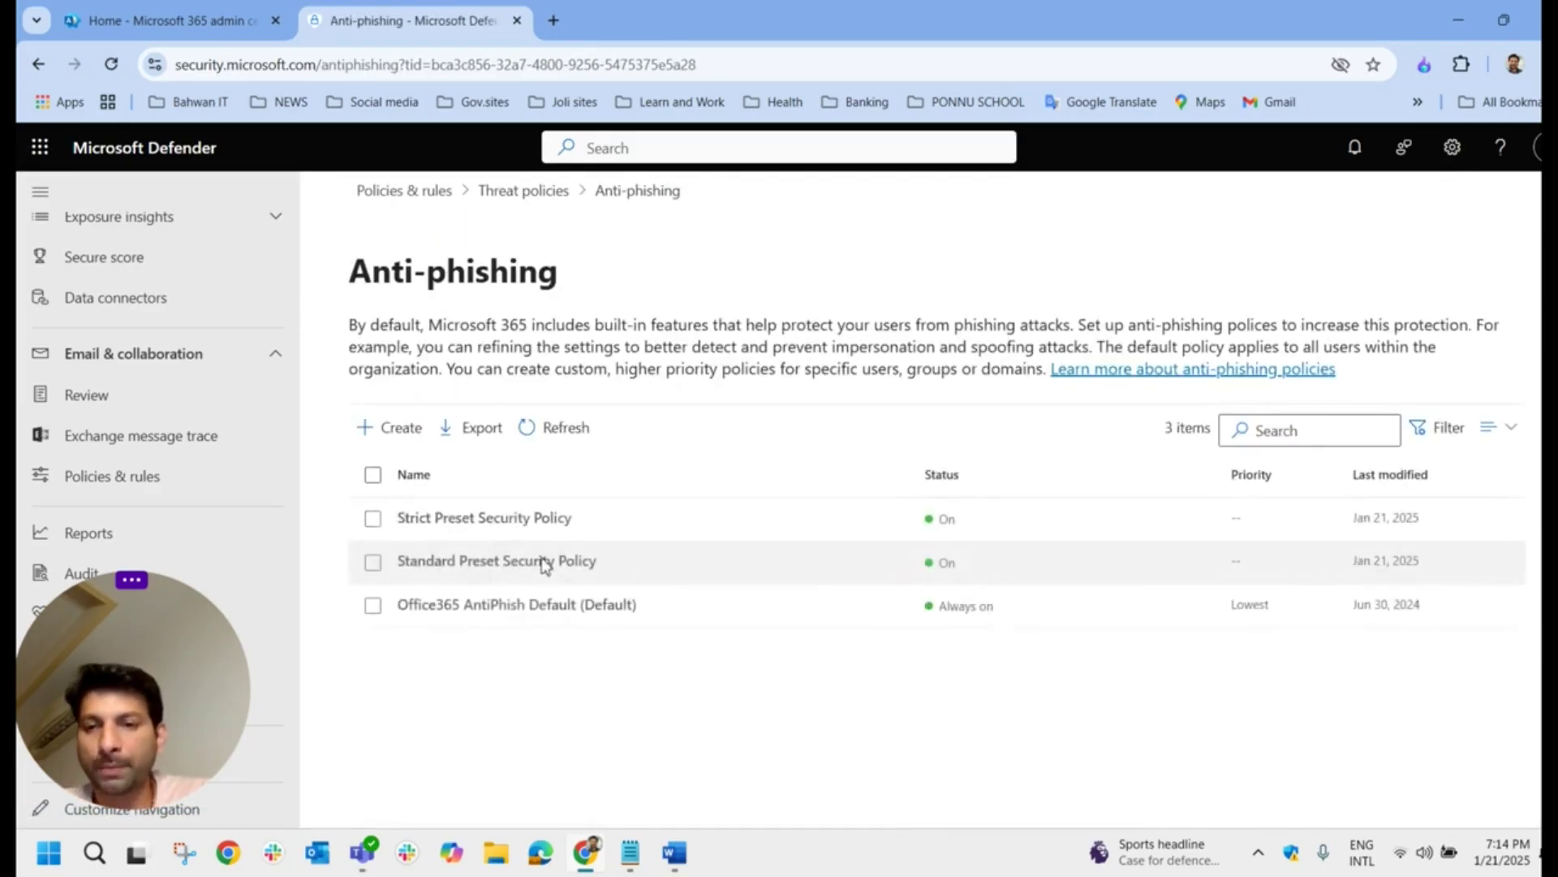
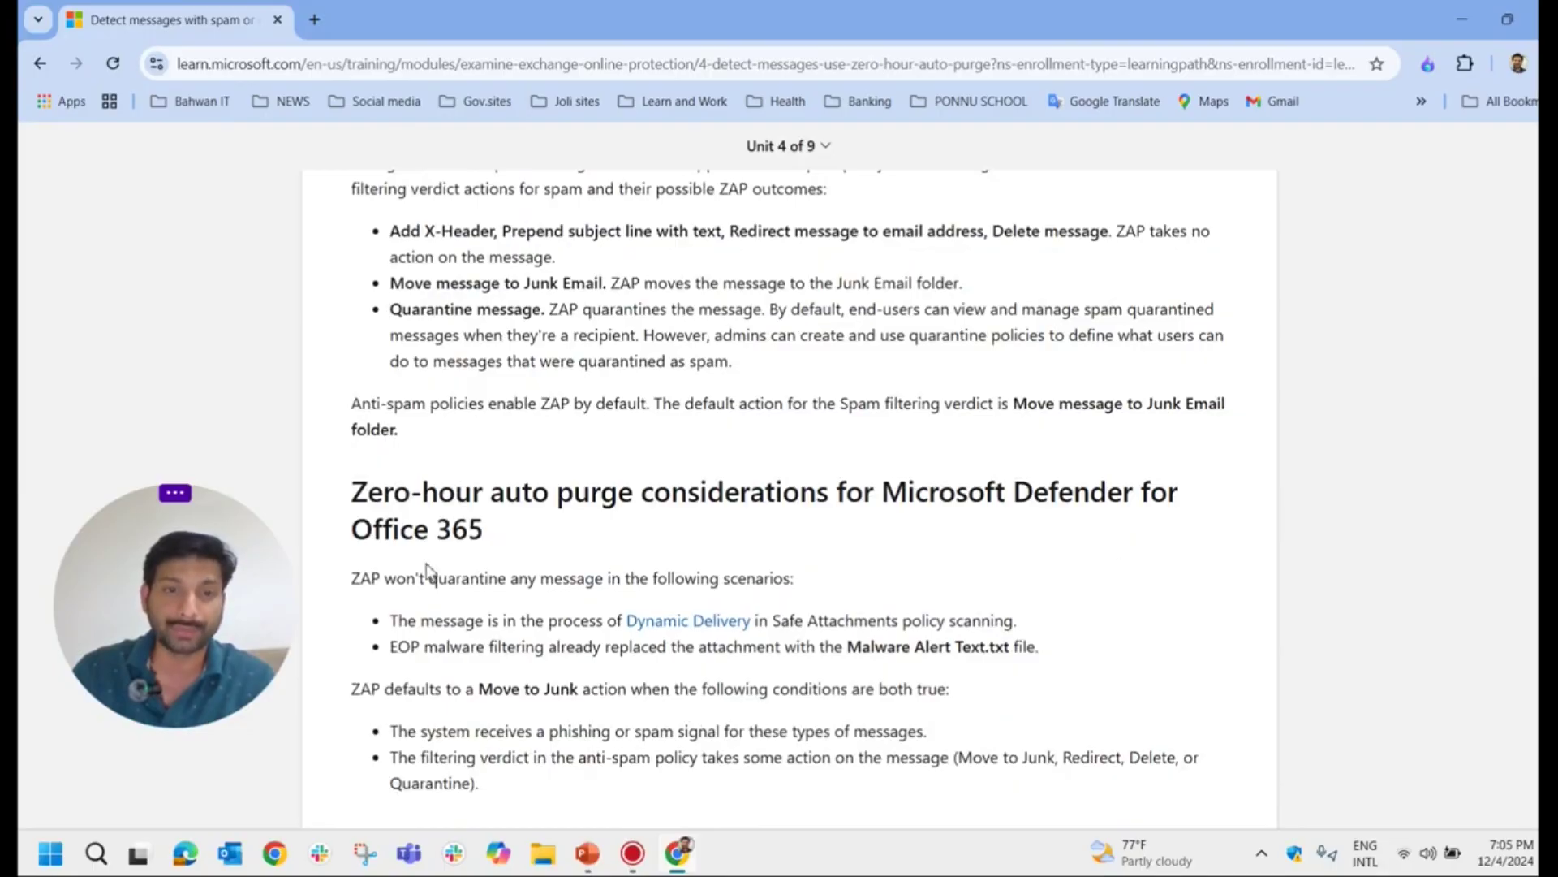
Step: Scroll to the top of the Zero-hour auto purge unit and highlight its title and introduction
{"action": "scroll", "coordinate": [743, 562], "scroll_direction": "up", "scroll_amount": 15}
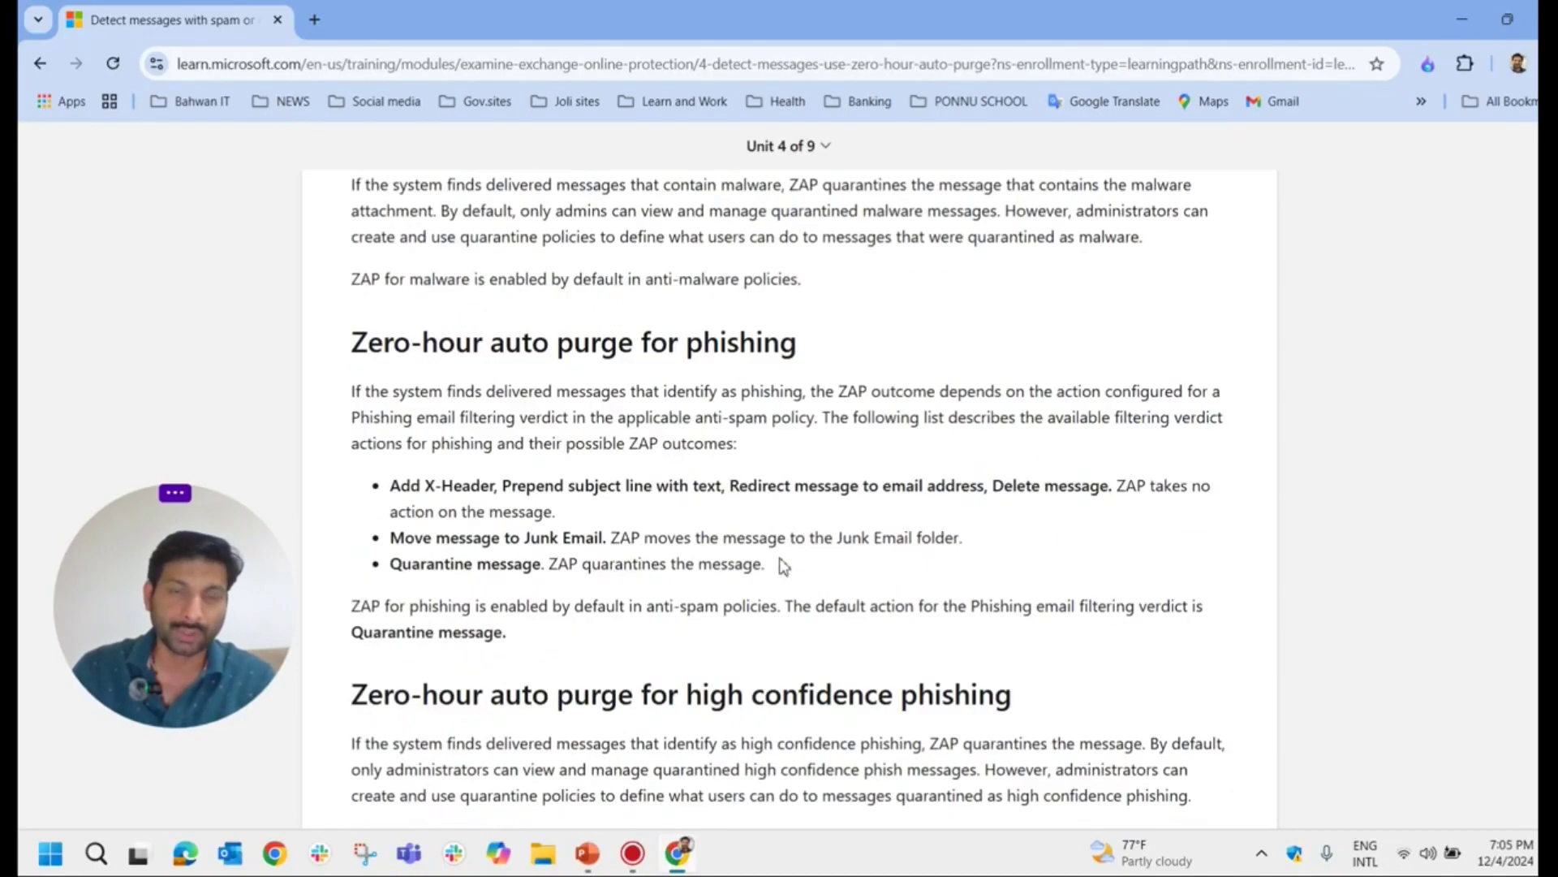
{"action": "scroll", "coordinate": [787, 560], "scroll_direction": "up", "scroll_amount": 3}
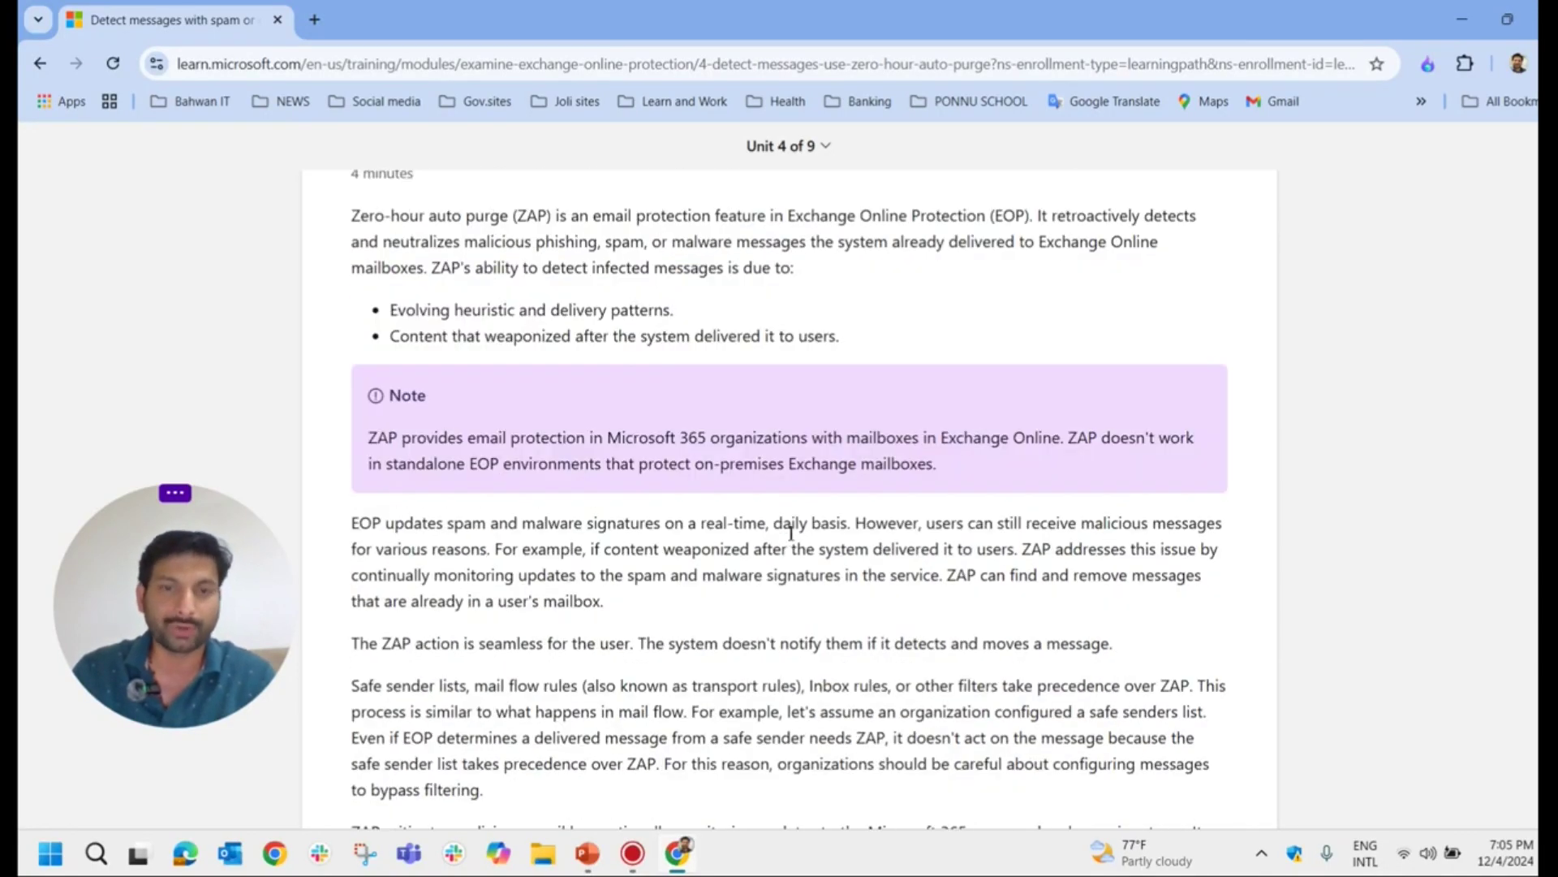
{"action": "scroll", "coordinate": [789, 539], "scroll_direction": "up", "scroll_amount": 1}
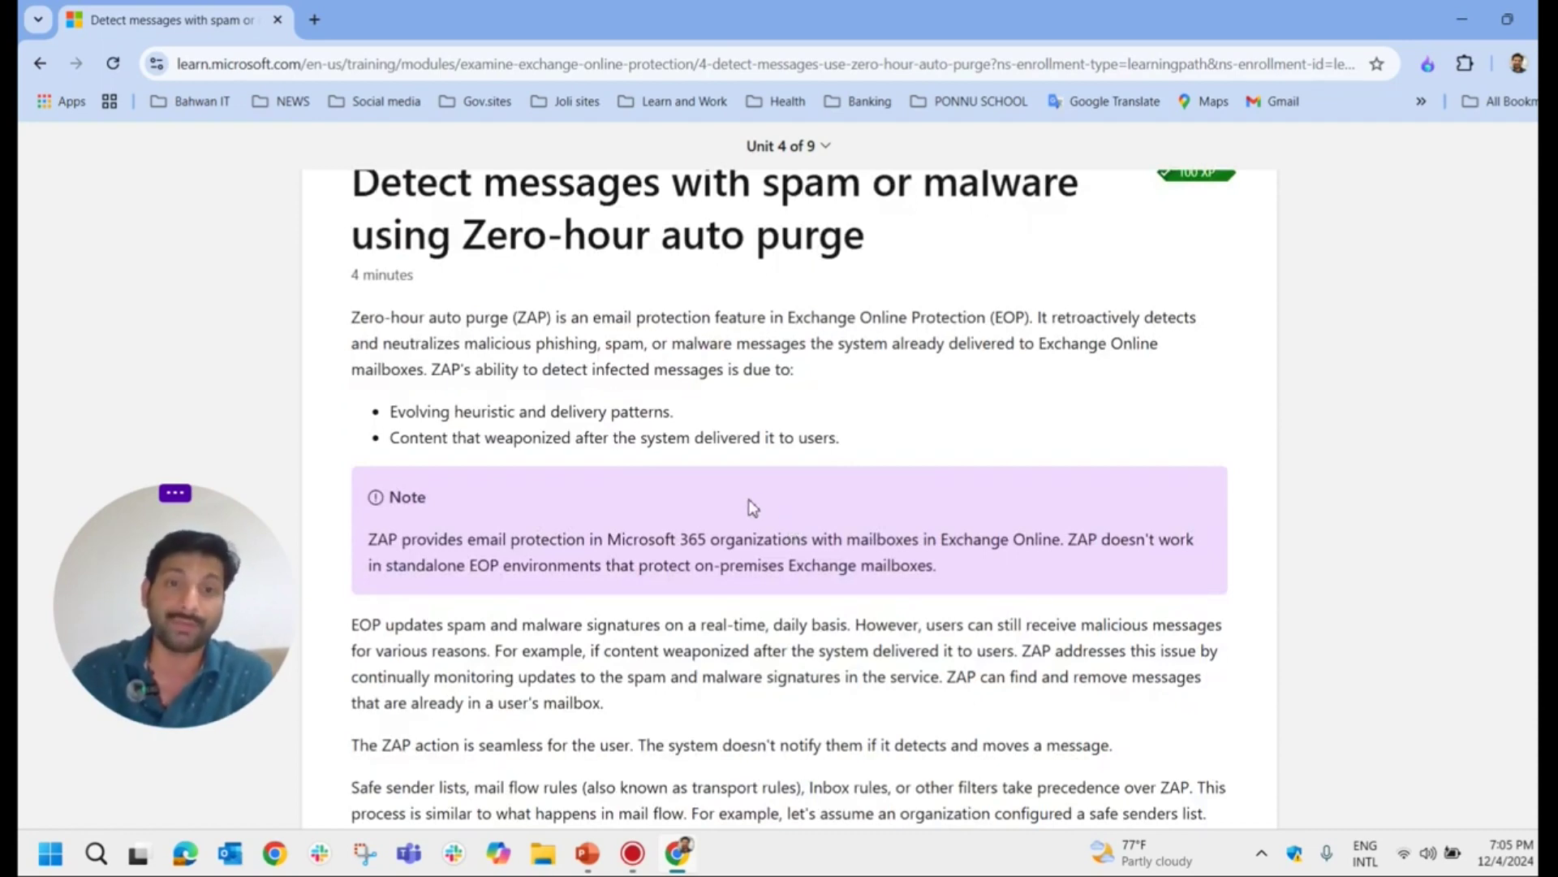
{"action": "scroll", "coordinate": [1073, 430], "scroll_direction": "up", "scroll_amount": 2}
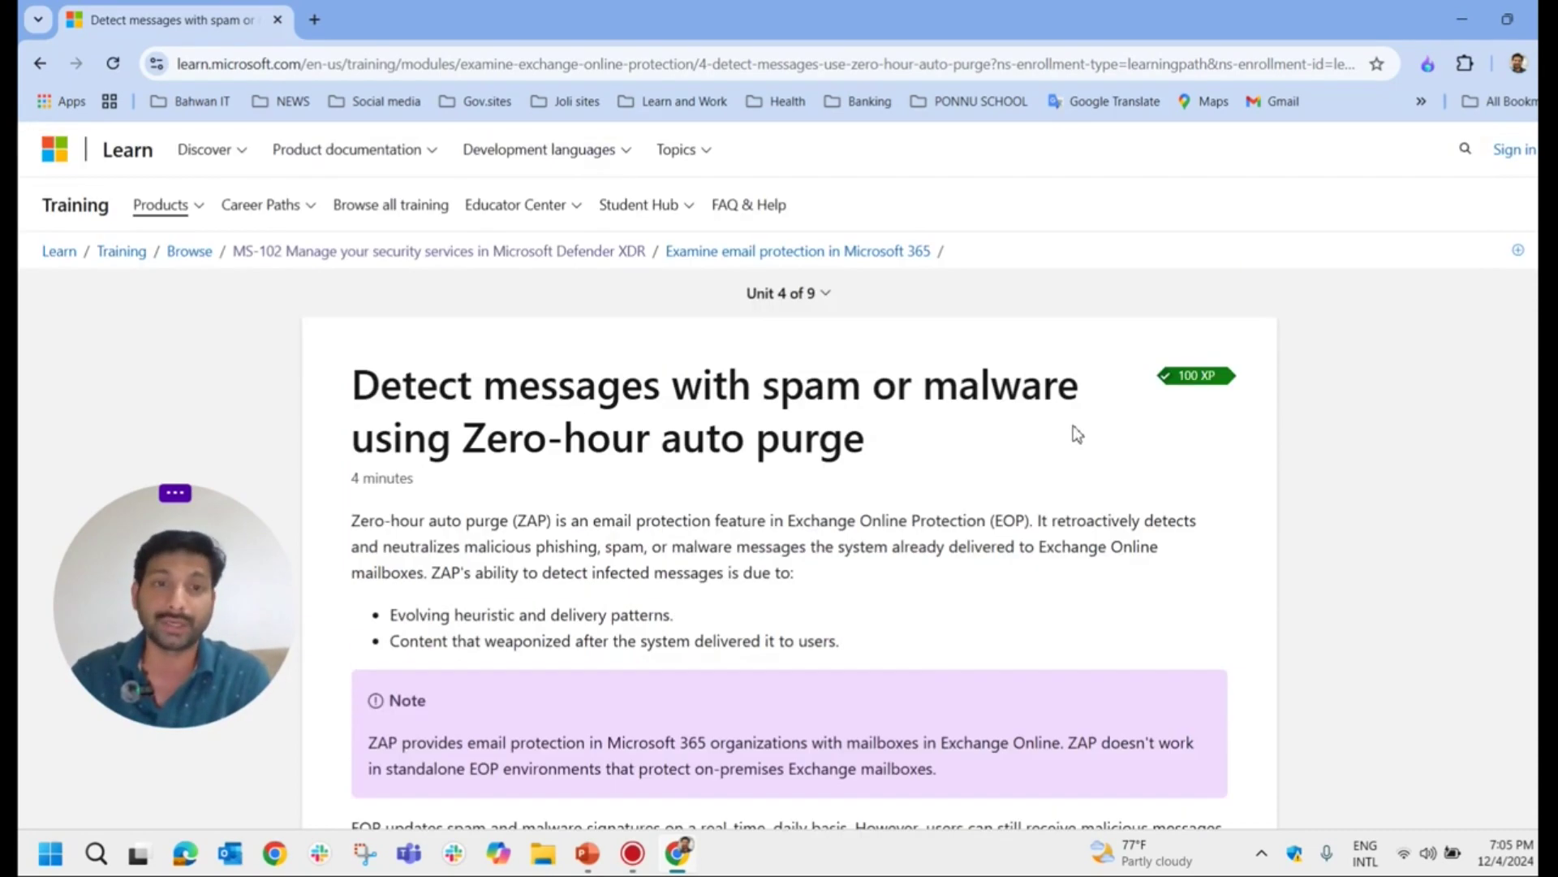
{"action": "left_click_drag", "start_coordinate": [354, 385], "coordinate": [733, 824]}
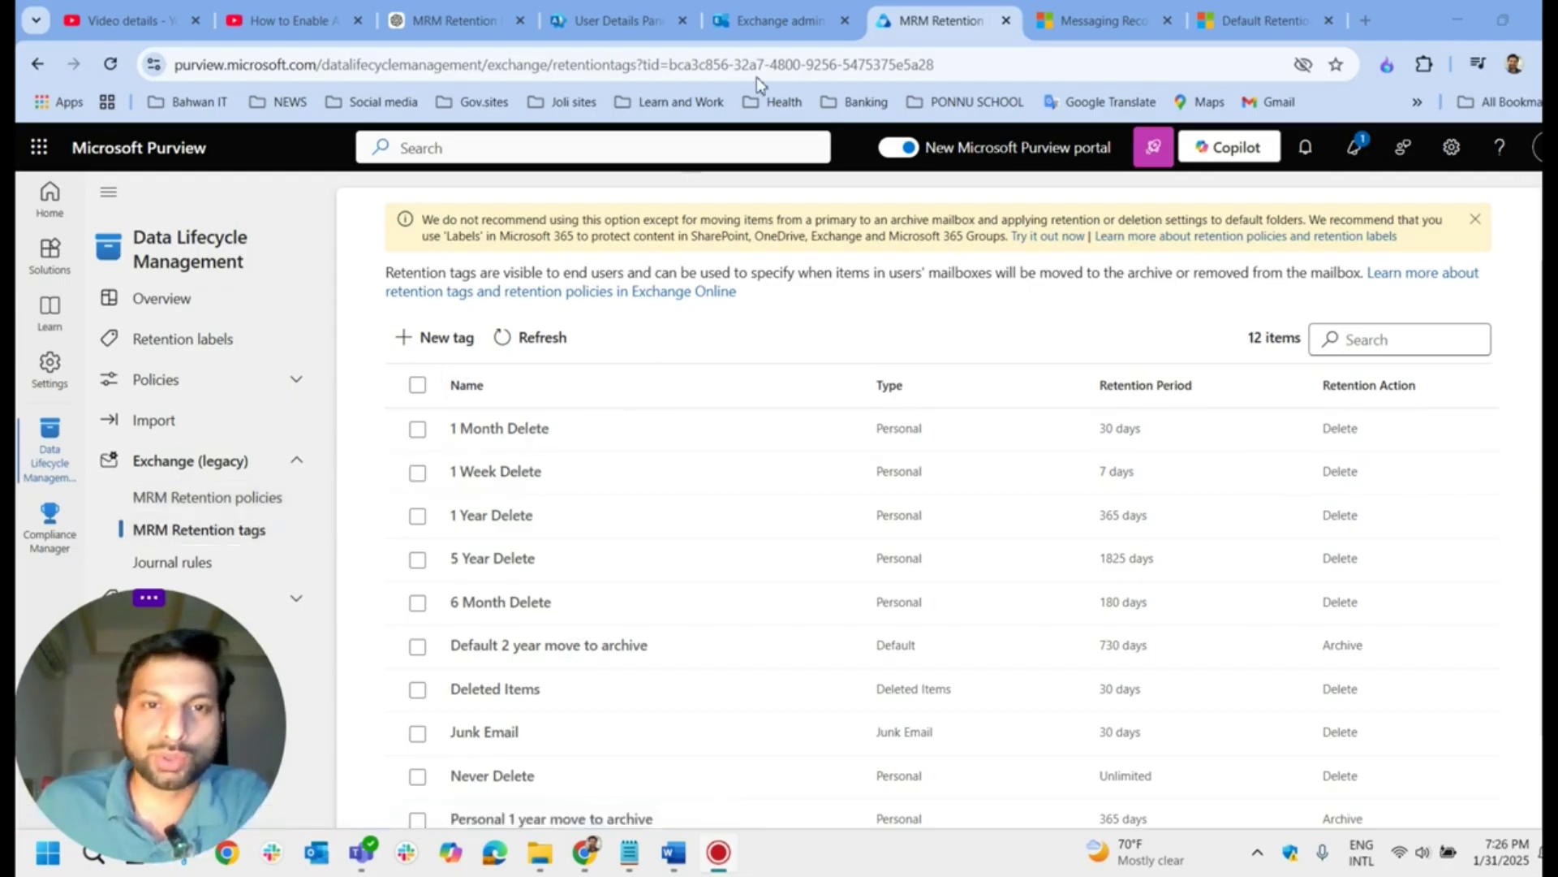
Step: Switch to the Exchange admin center's Manage mailboxes list
{"action": "left_click", "coordinate": [764, 28]}
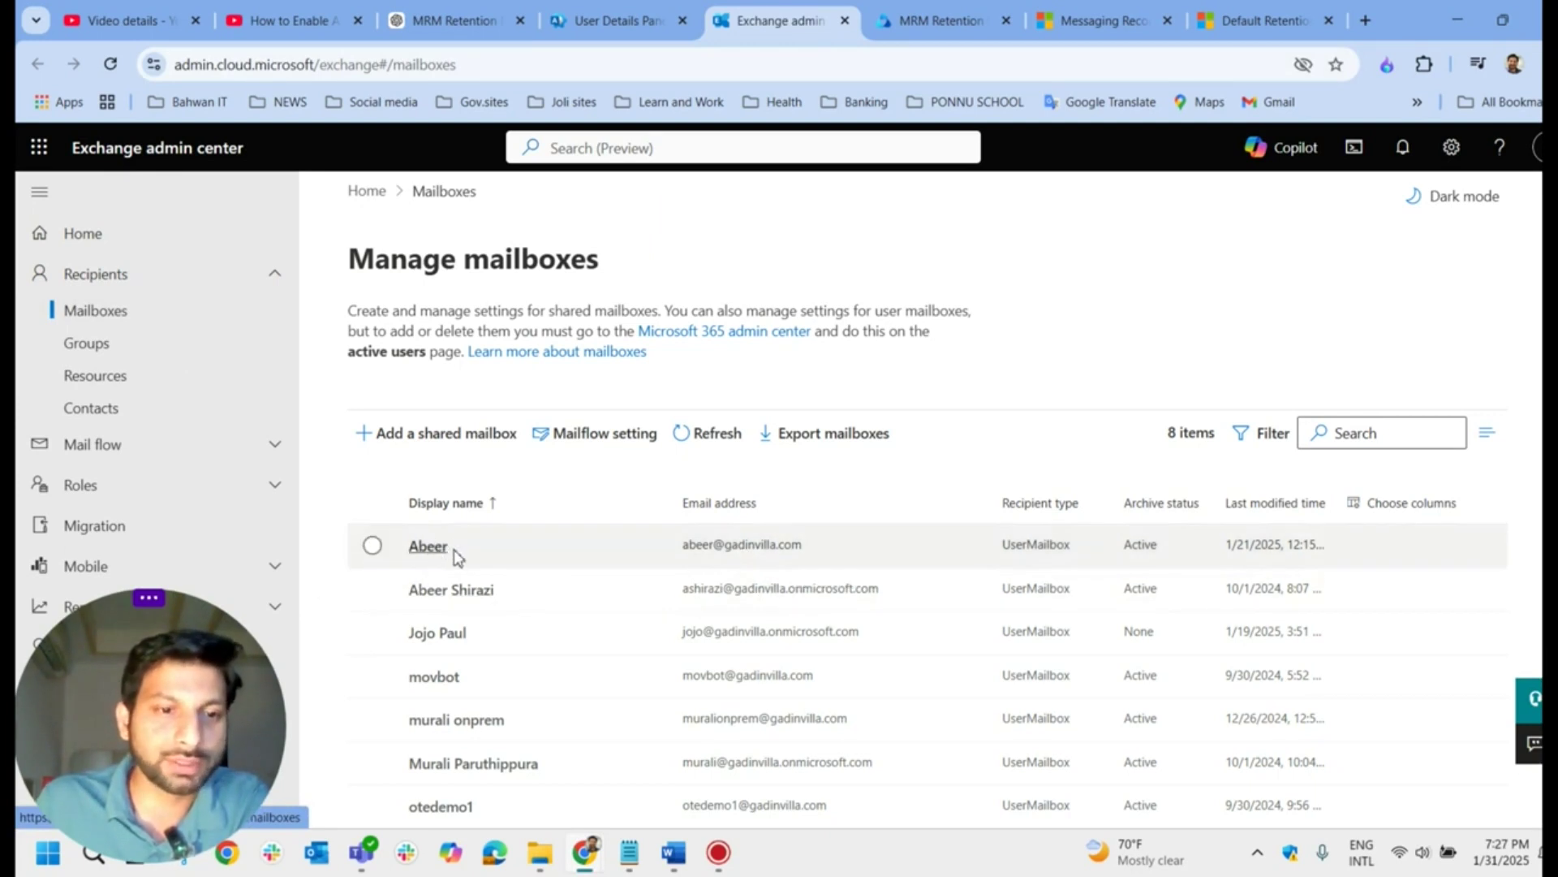
Step: Open the first user mailbox's details and highlight its mailbox archive status
{"action": "scroll", "coordinate": [486, 557], "scroll_direction": "down", "scroll_amount": 1}
{"action": "left_click", "coordinate": [485, 547]}
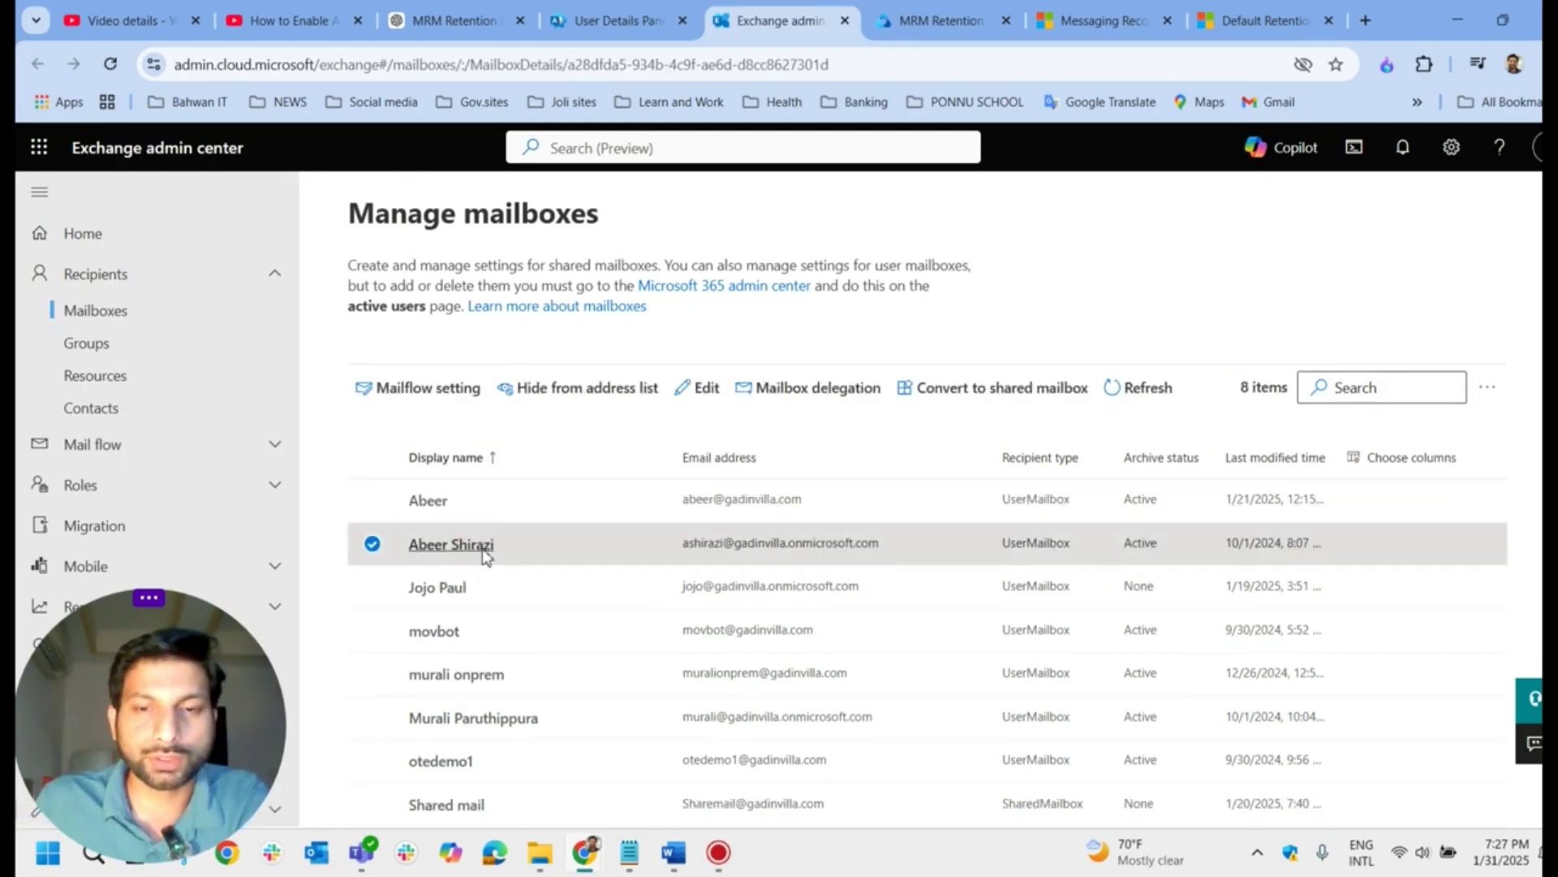
{"action": "left_click", "coordinate": [430, 500]}
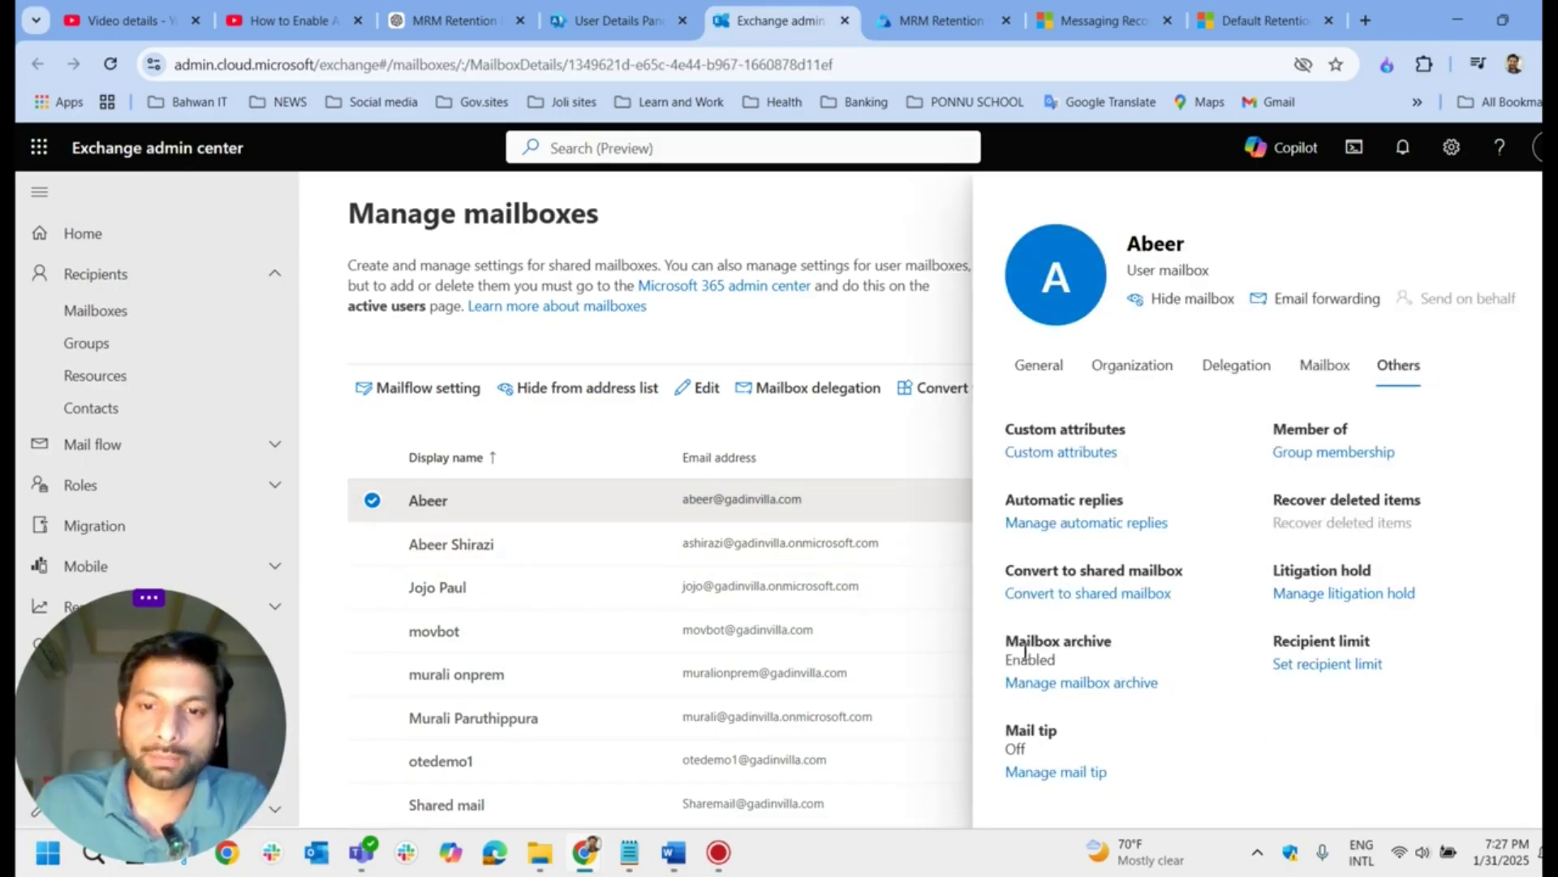
{"action": "left_click_drag", "start_coordinate": [1000, 647], "coordinate": [1124, 650]}
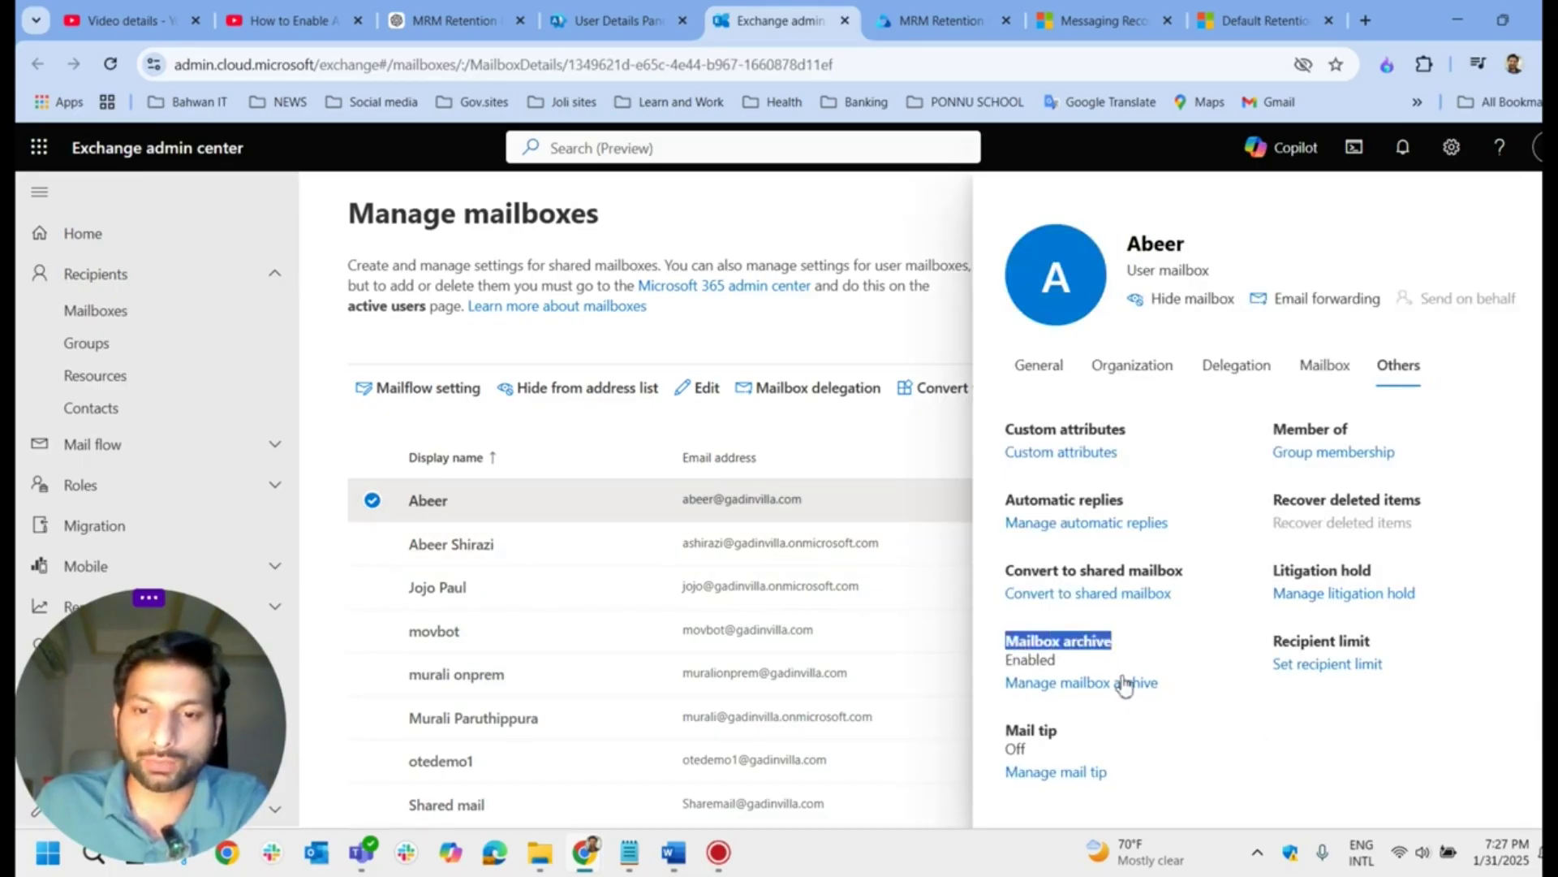
Step: Inspect the mailbox archive settings, toggling status off and back on, and leave without saving
{"action": "left_click", "coordinate": [1098, 690]}
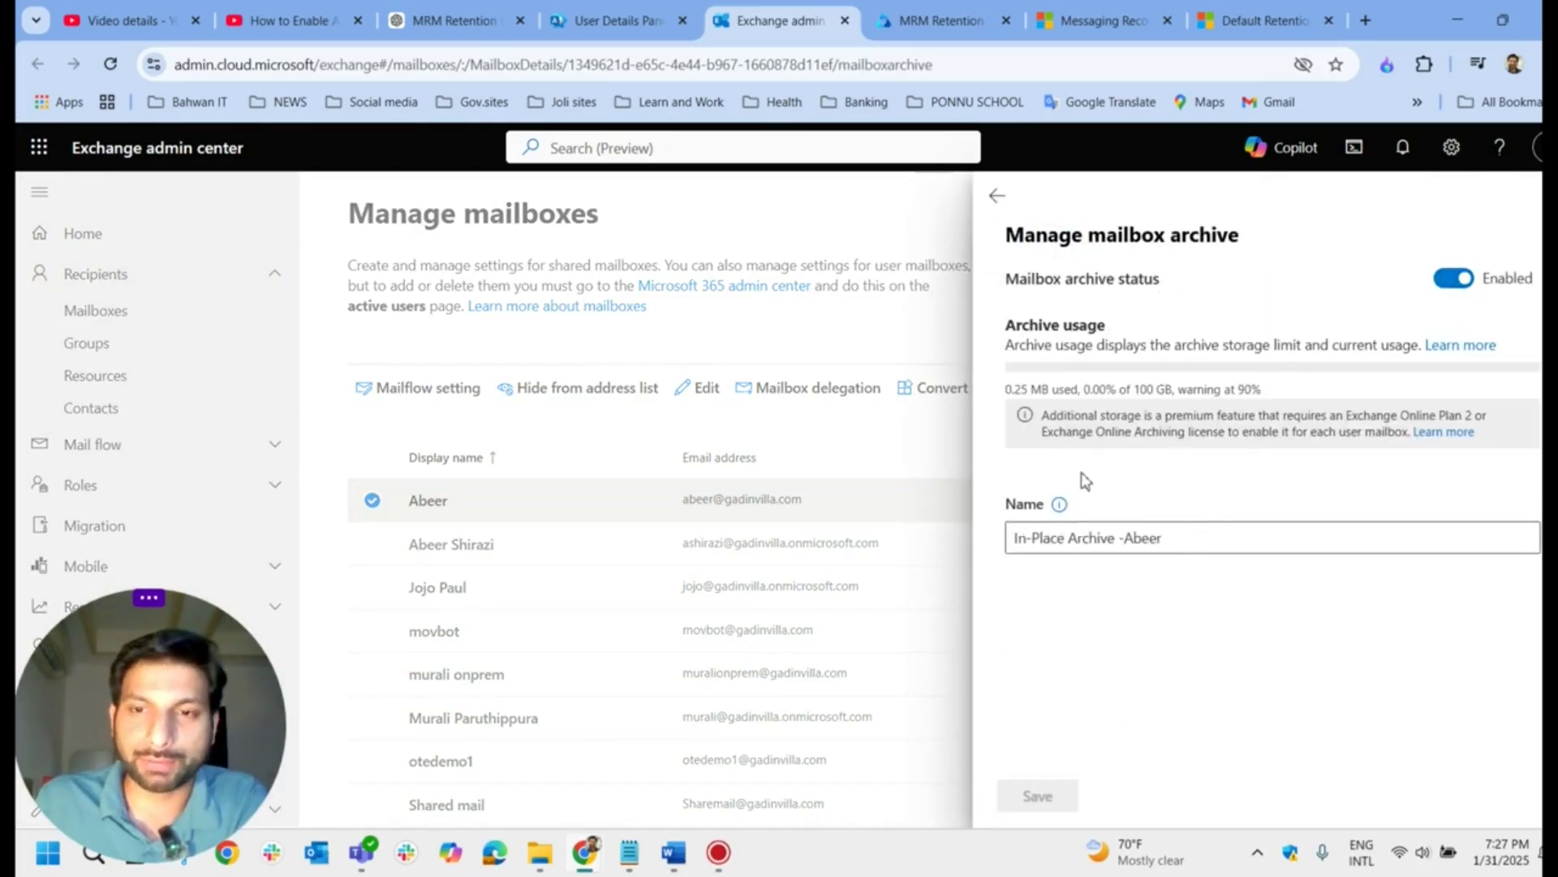
{"action": "left_click", "coordinate": [1440, 286]}
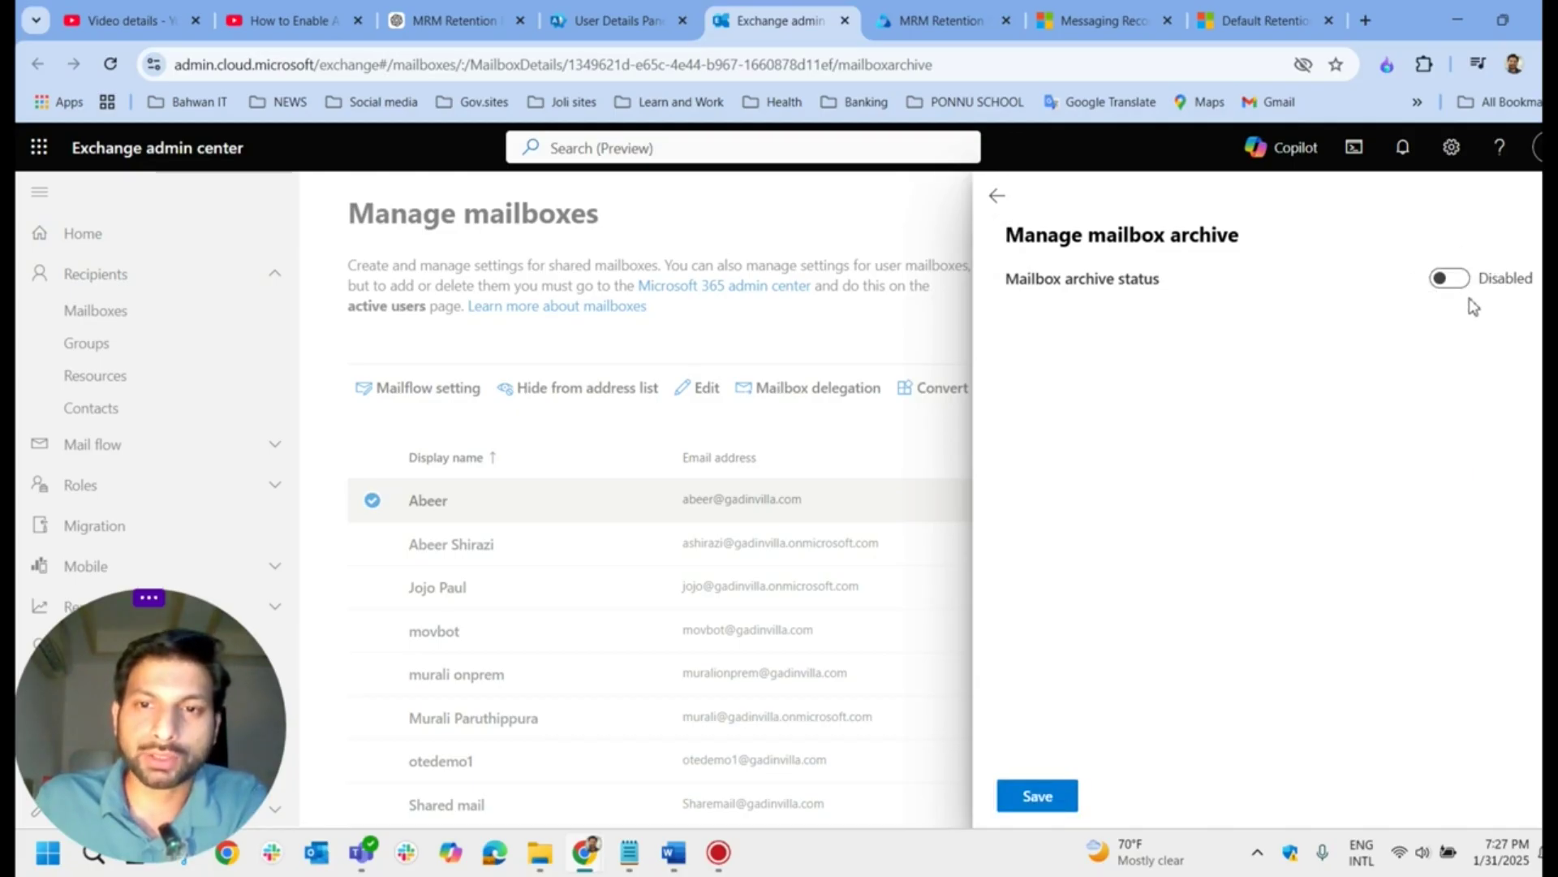
{"action": "left_click", "coordinate": [1461, 289]}
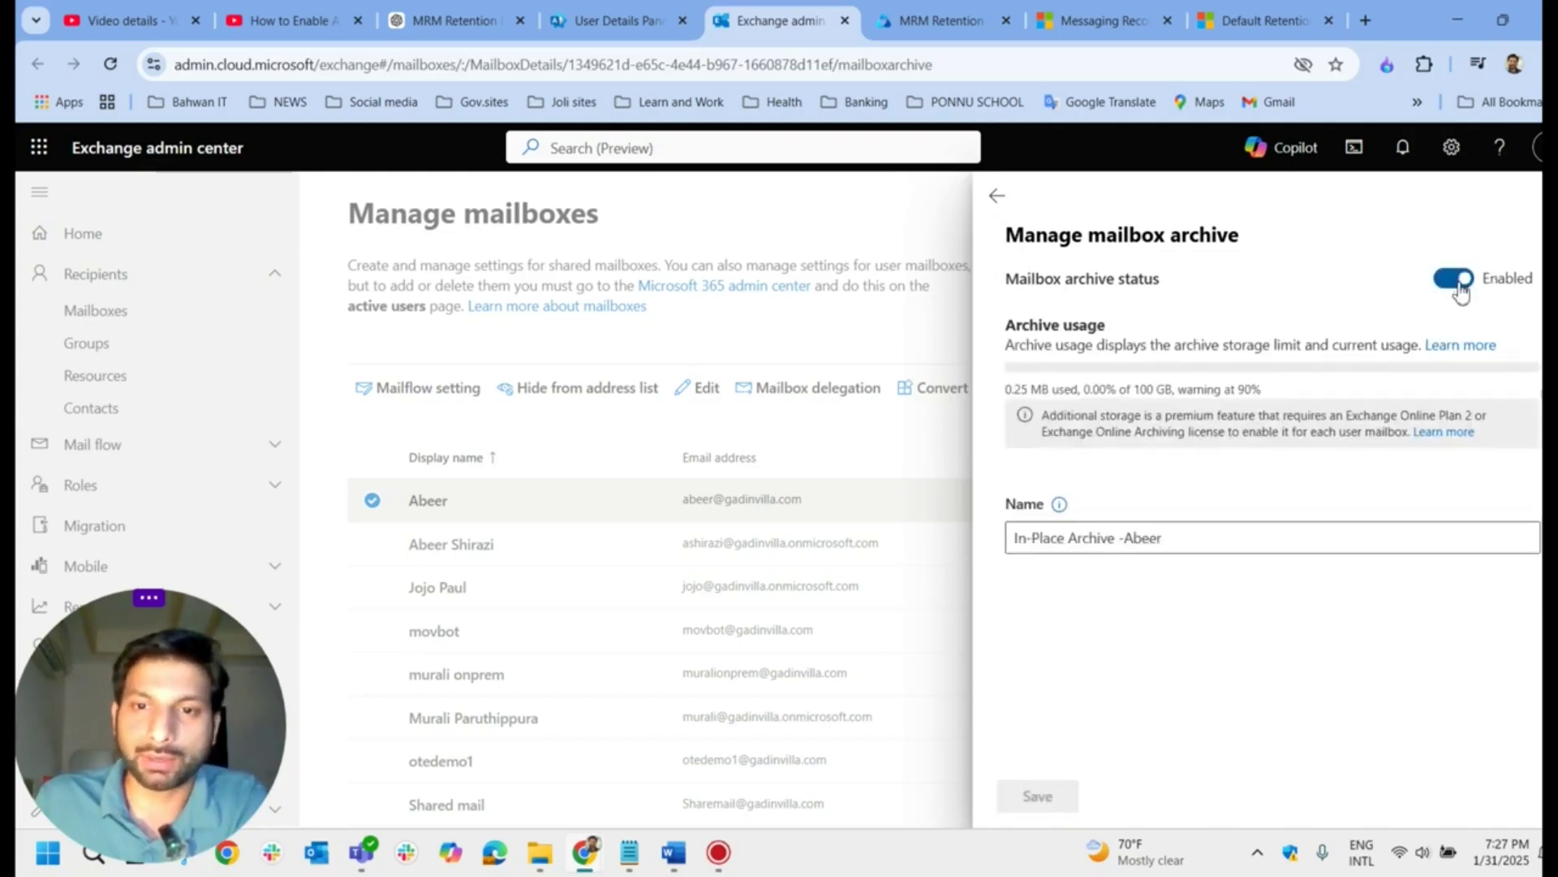
{"action": "left_click_drag", "start_coordinate": [1198, 548], "coordinate": [1007, 545]}
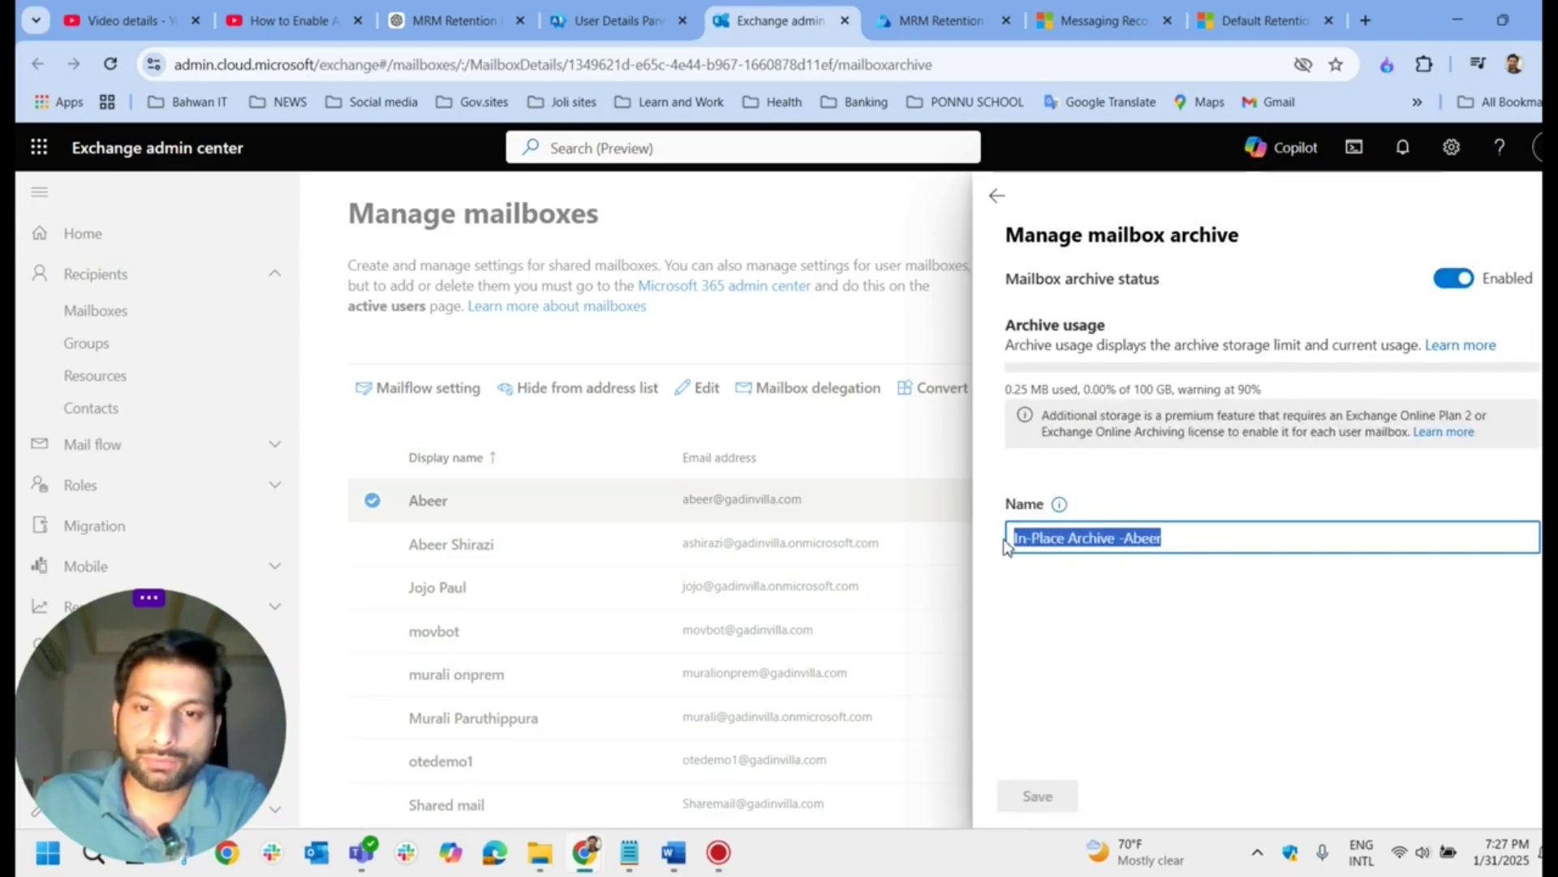
{"action": "left_click", "coordinate": [1025, 569]}
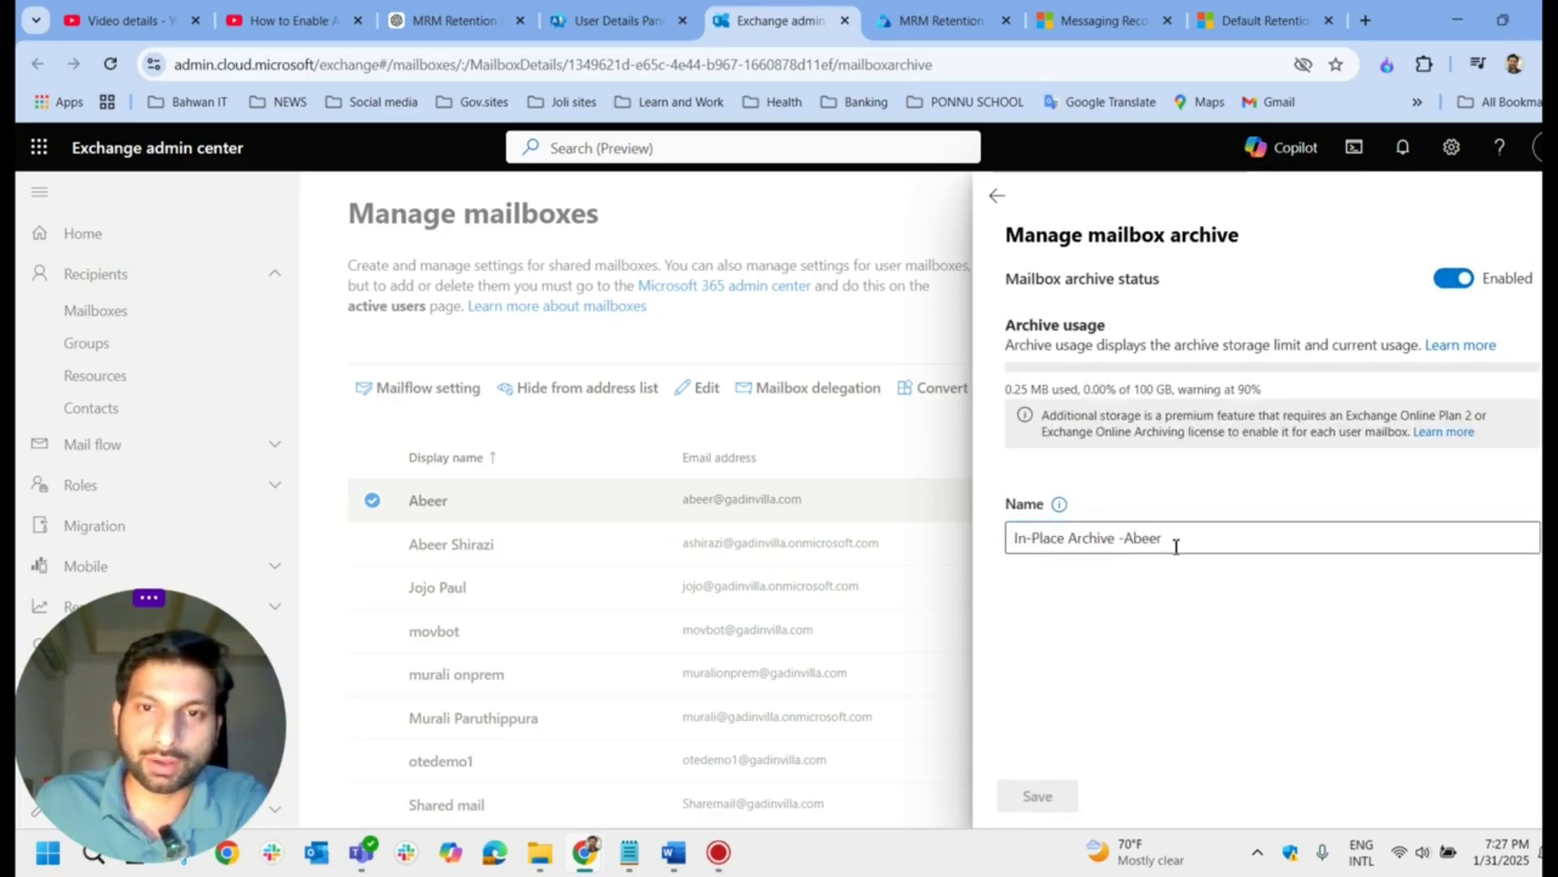
{"action": "left_click_drag", "start_coordinate": [1177, 542], "coordinate": [1006, 533]}
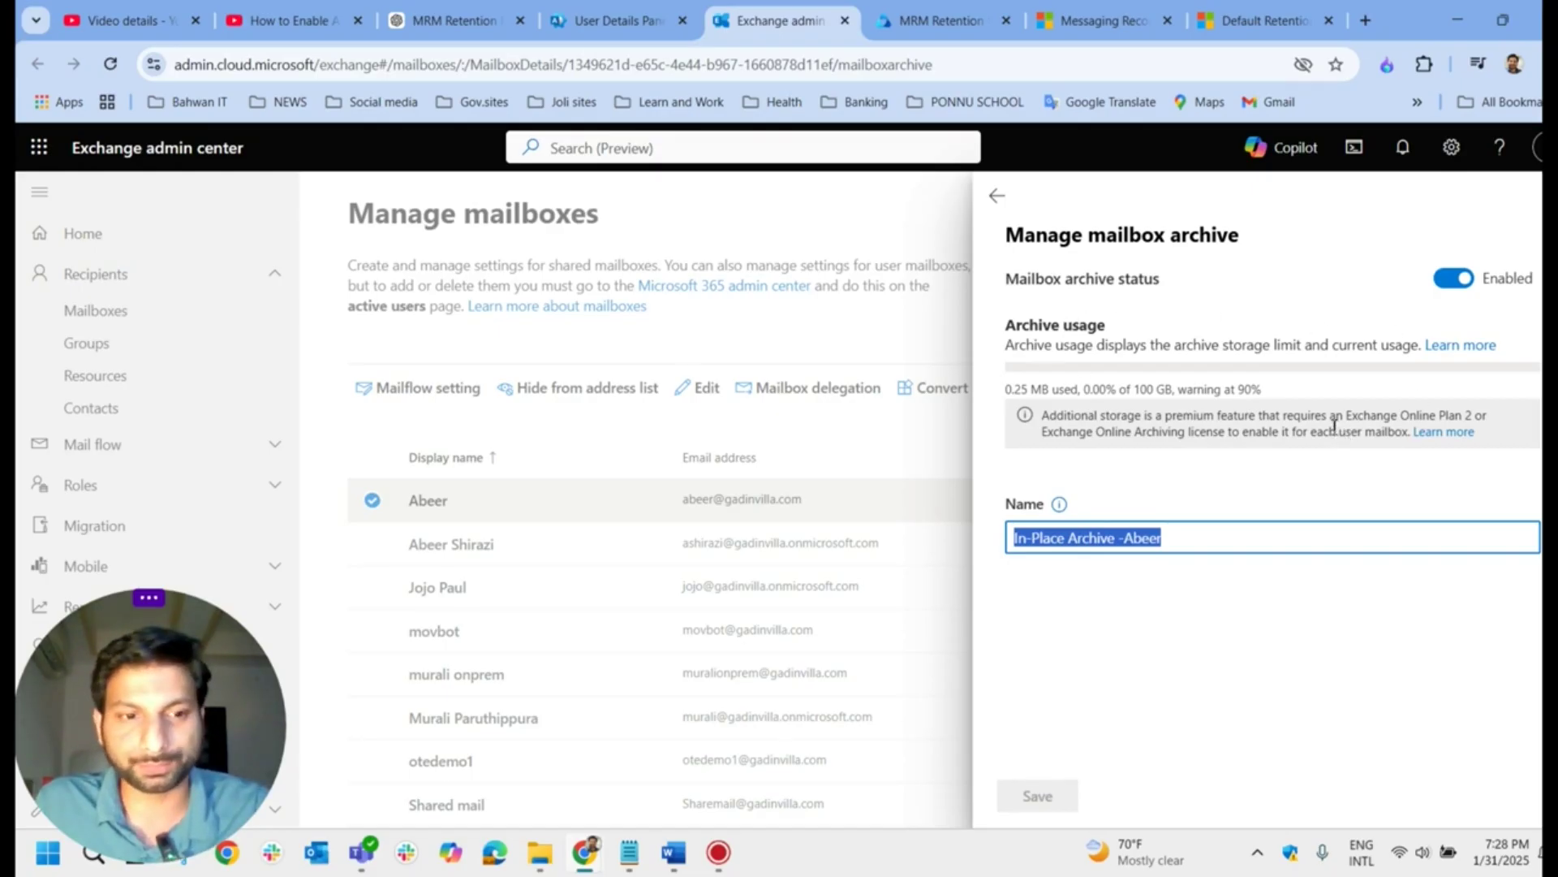
{"action": "key", "text": "alt+Left"}
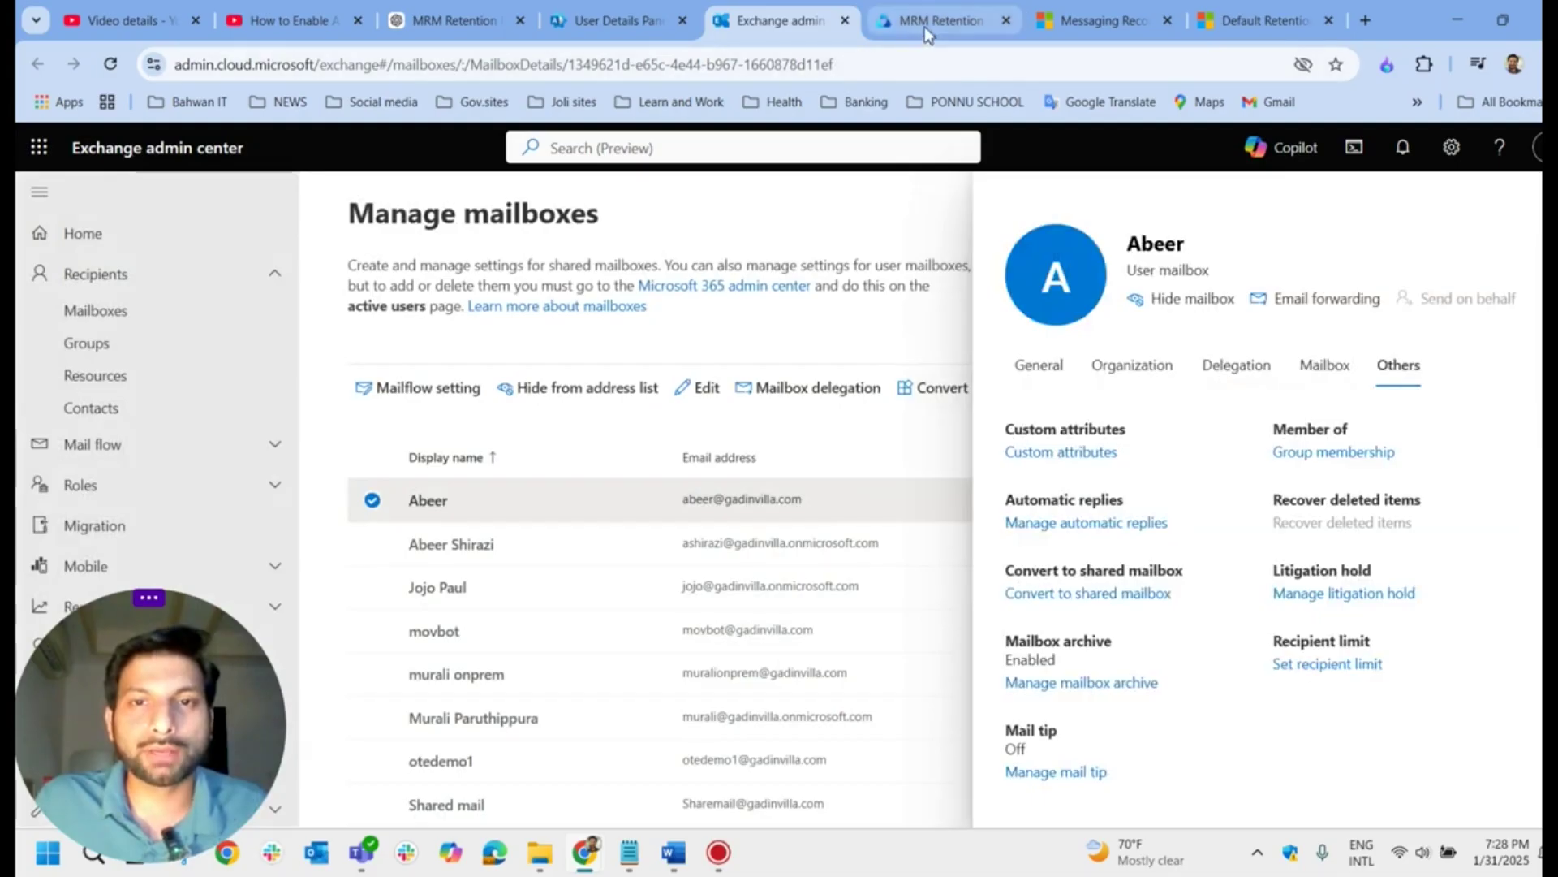
Step: Glance at Microsoft 365 active users, then return to Purview and highlight its web address
{"action": "left_click", "coordinate": [924, 26]}
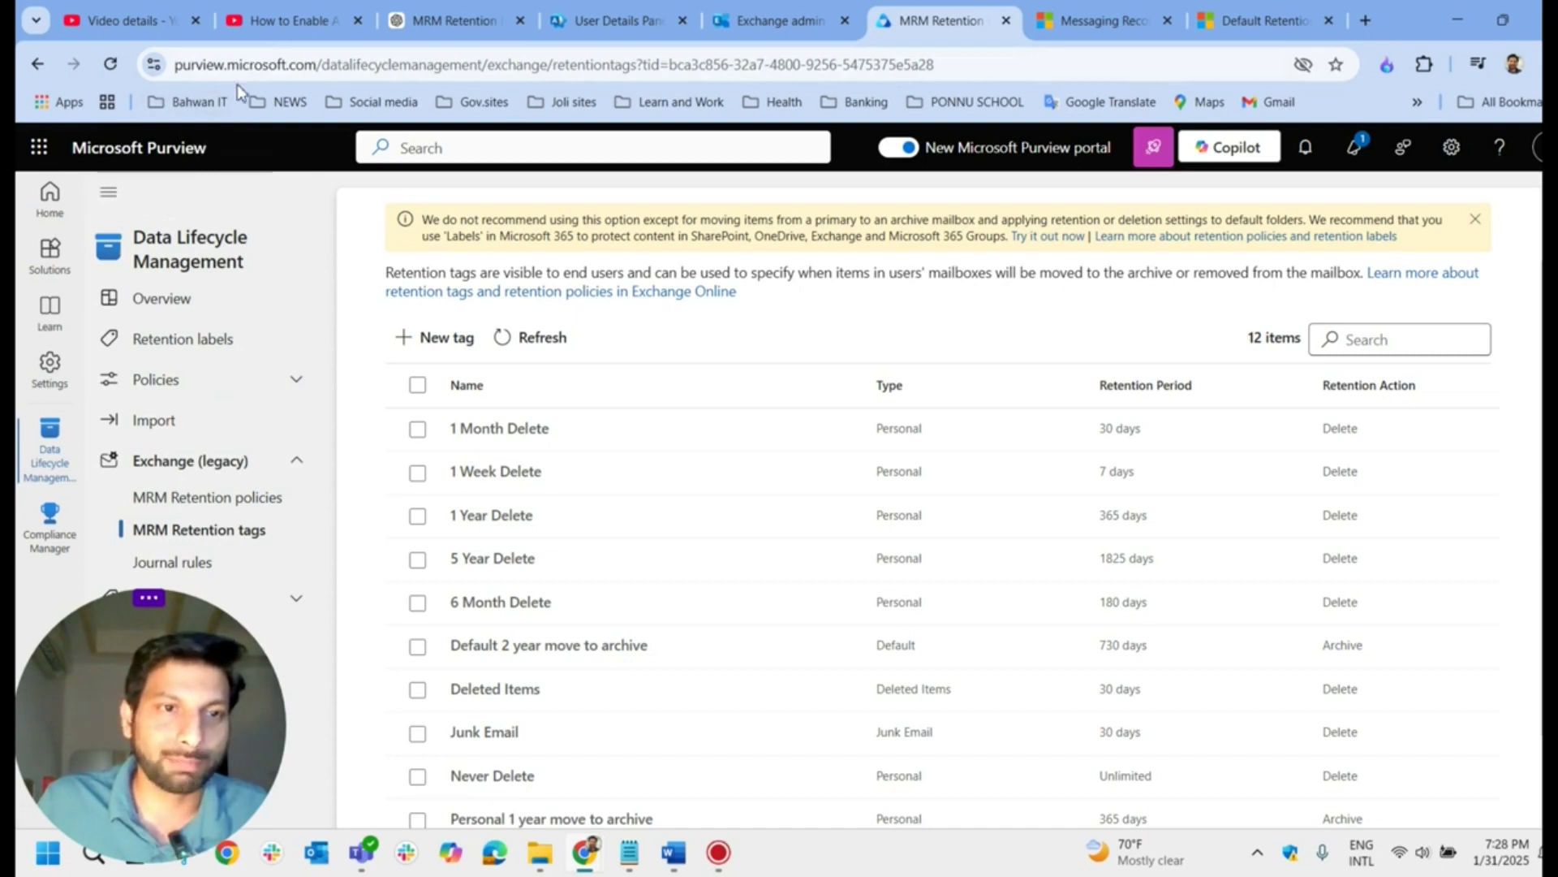
{"action": "left_click", "coordinate": [617, 20]}
{"action": "scroll", "coordinate": [228, 592], "scroll_direction": "down", "scroll_amount": 8}
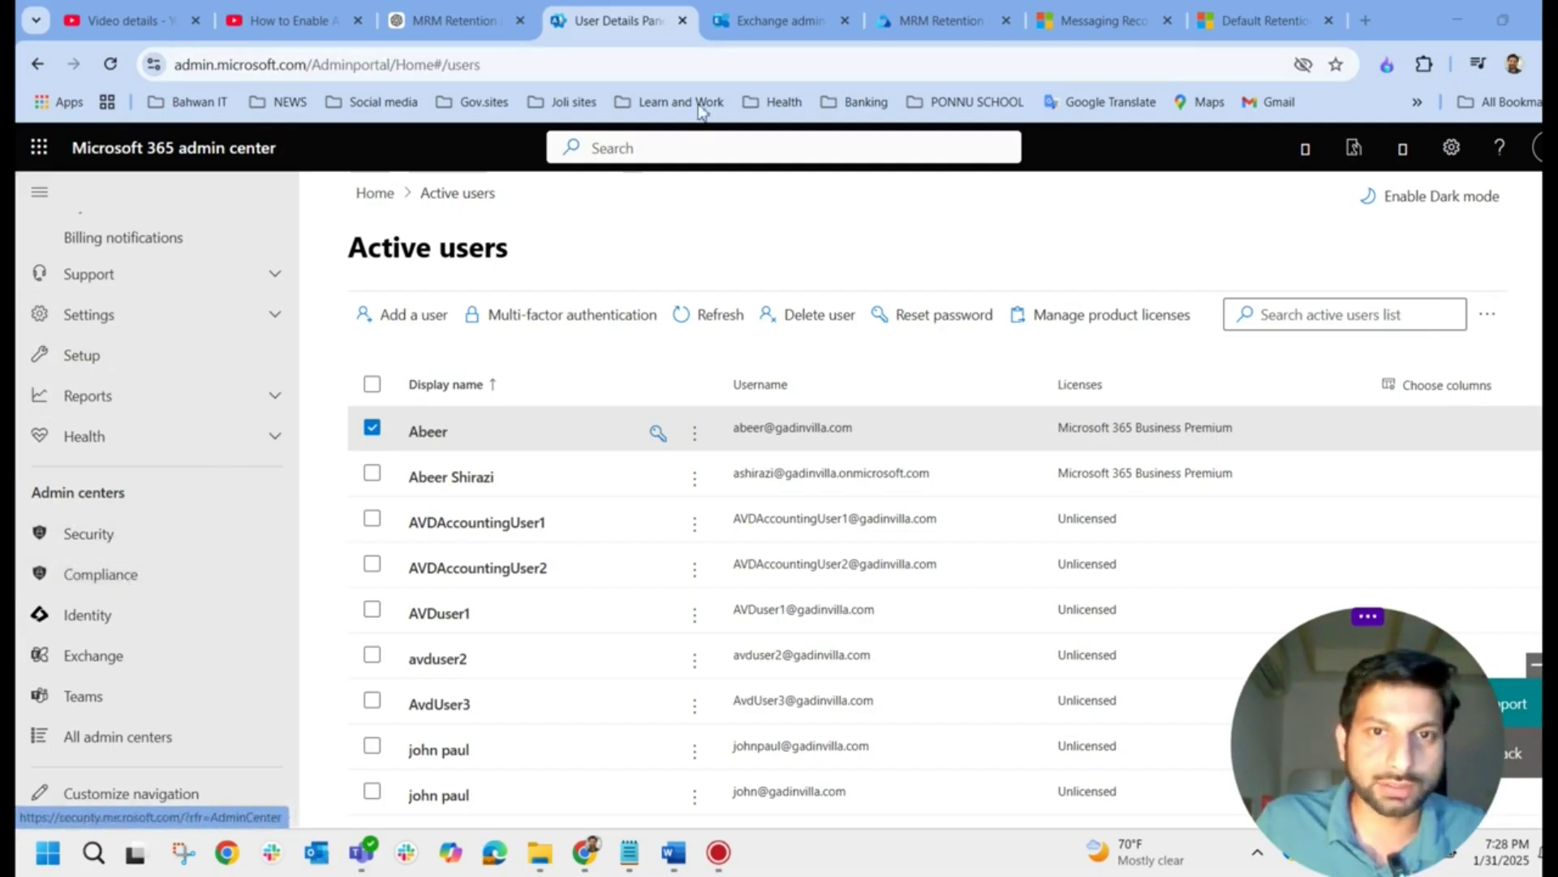
{"action": "left_click", "coordinate": [914, 23]}
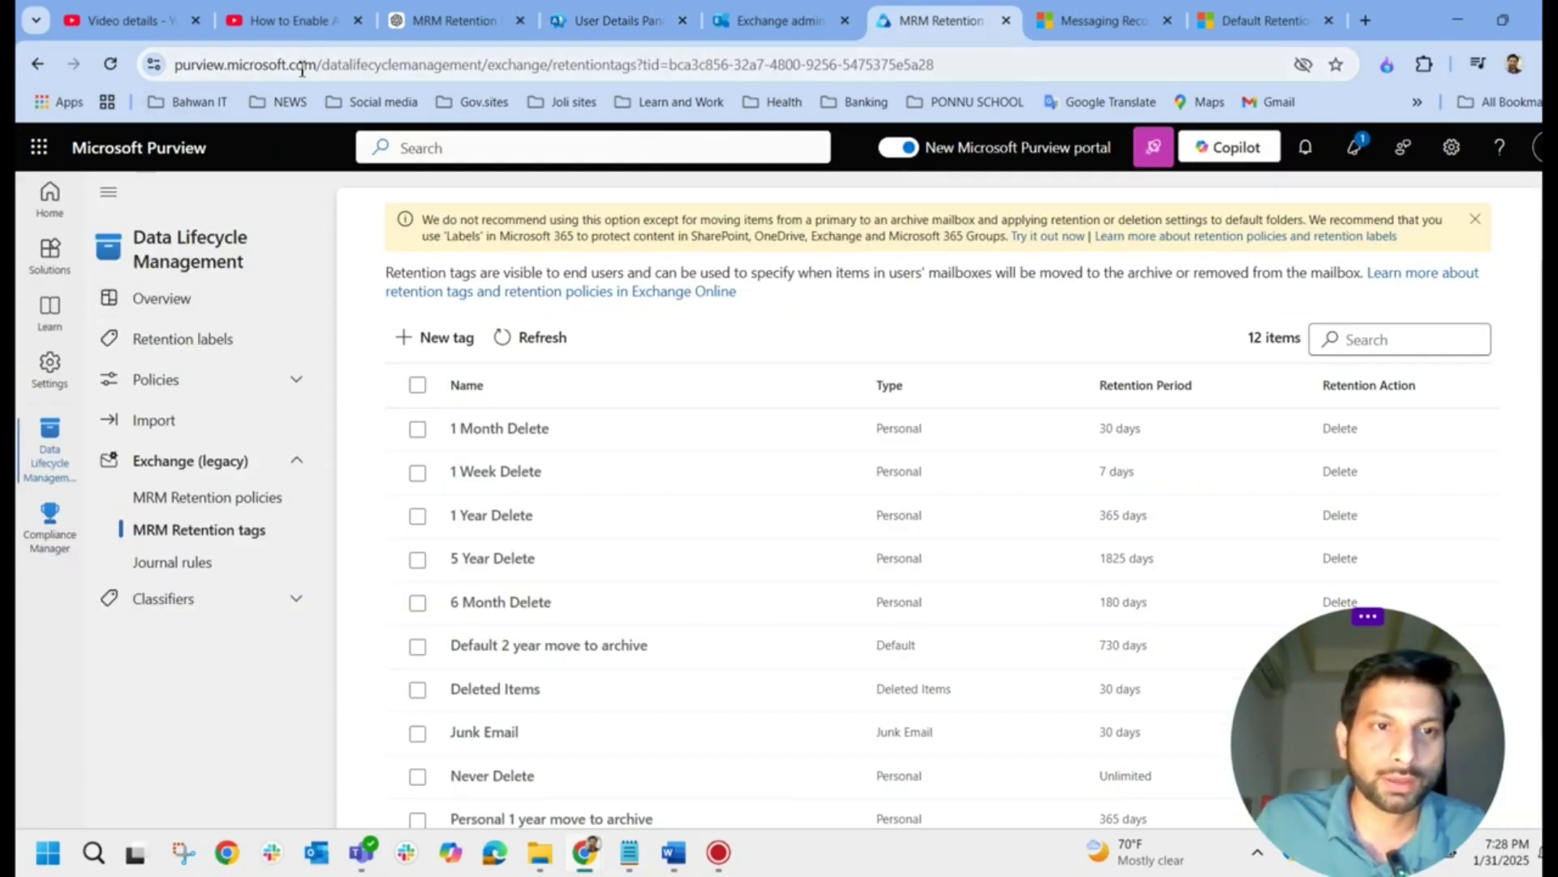
{"action": "left_click_drag", "start_coordinate": [319, 65], "coordinate": [166, 74]}
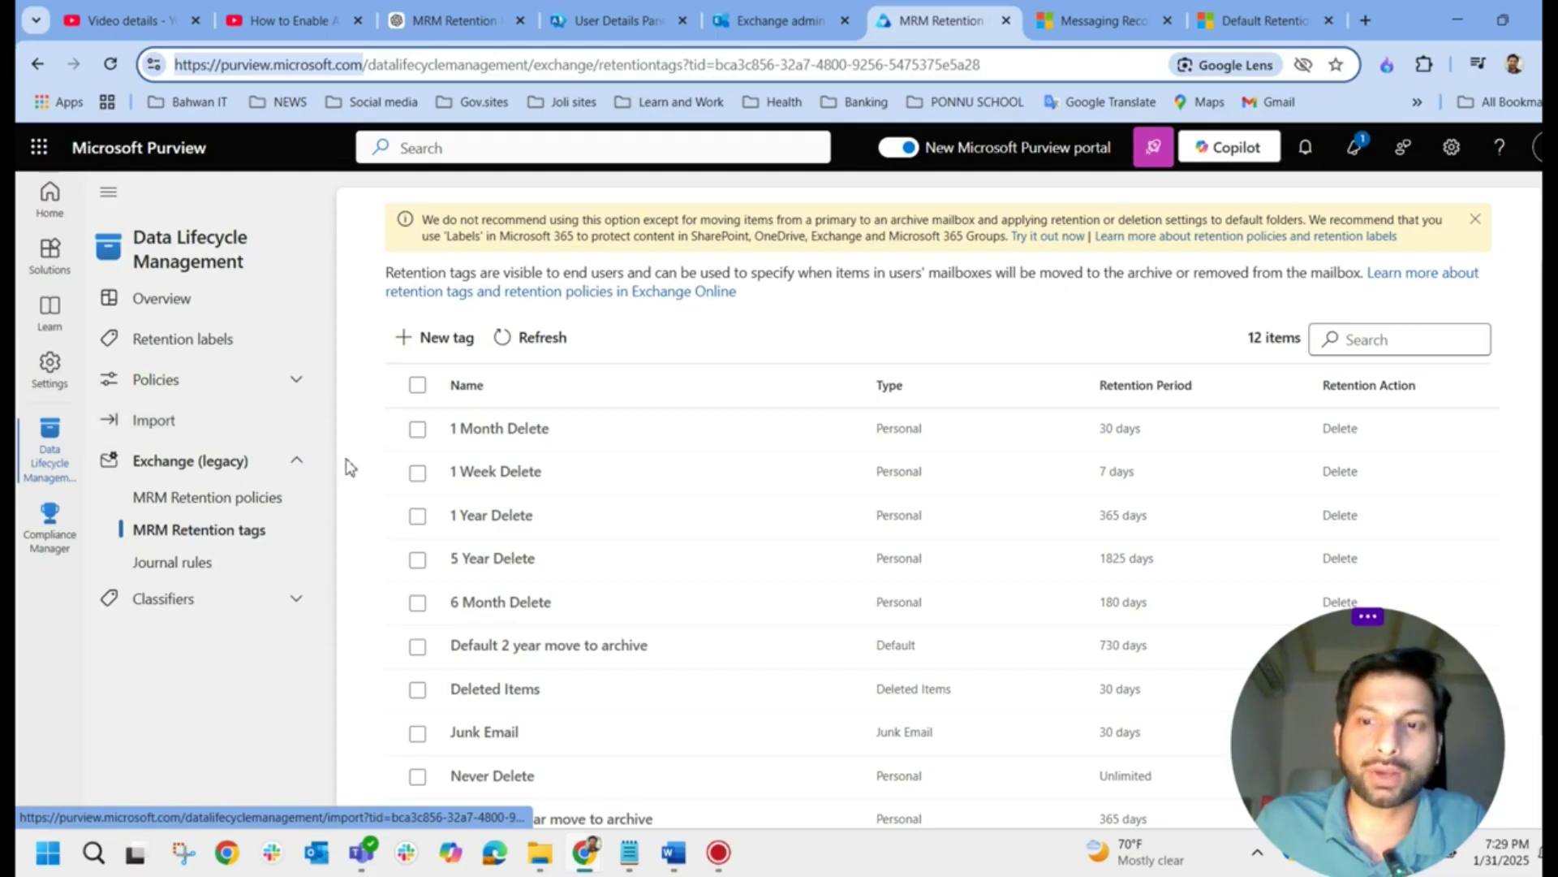
{"action": "left_click_drag", "start_coordinate": [1397, 736], "coordinate": [179, 736]}
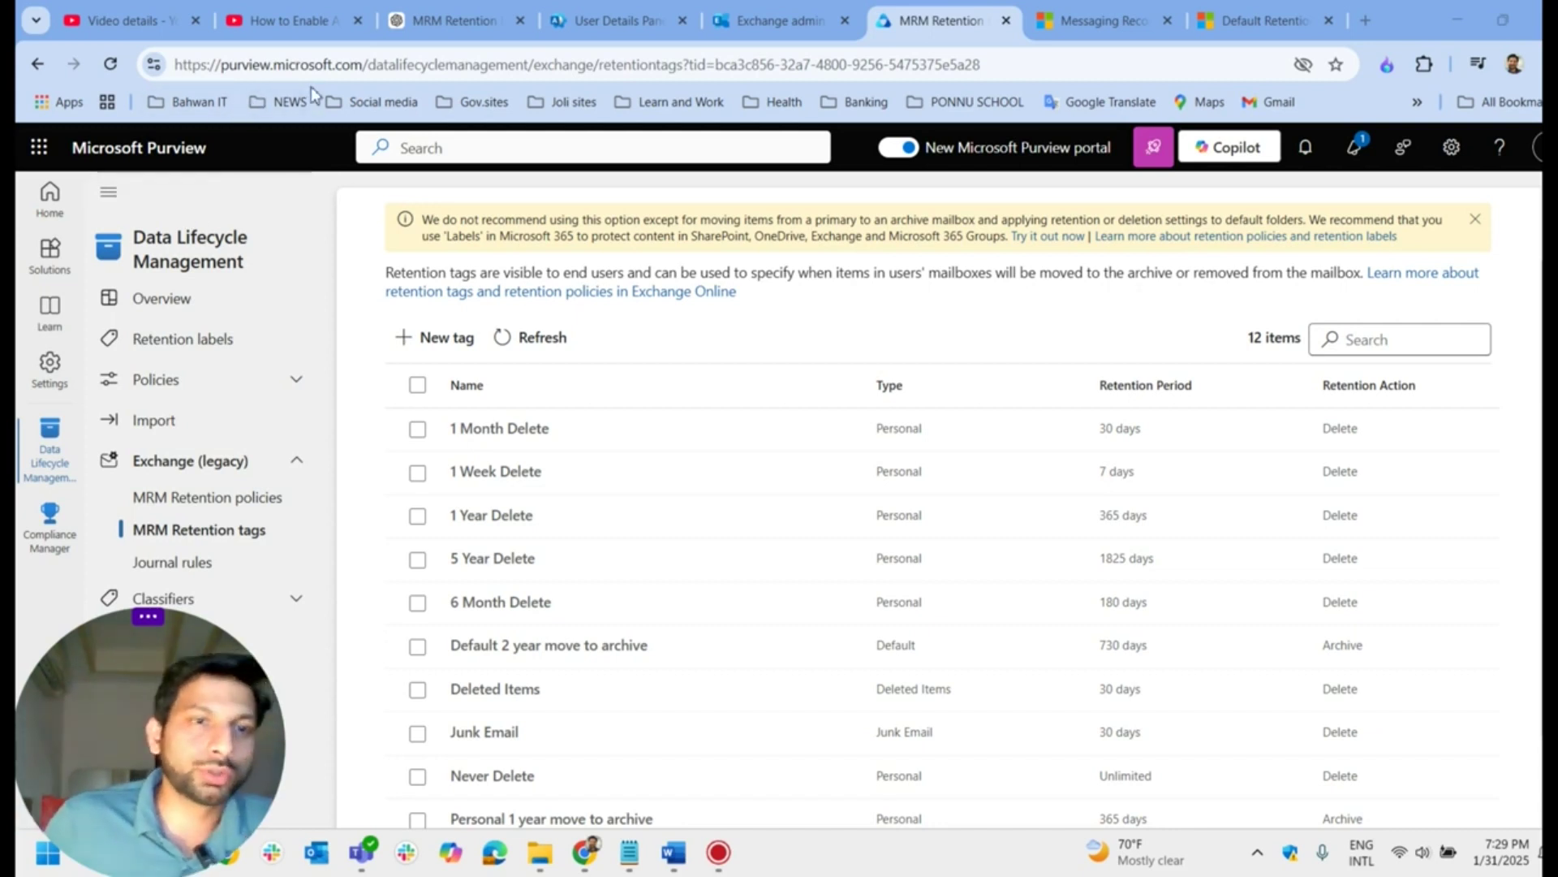
Step: Go to Data Lifecycle Management's MRM Retention tags and start a new retention tag
{"action": "left_click", "coordinate": [56, 272]}
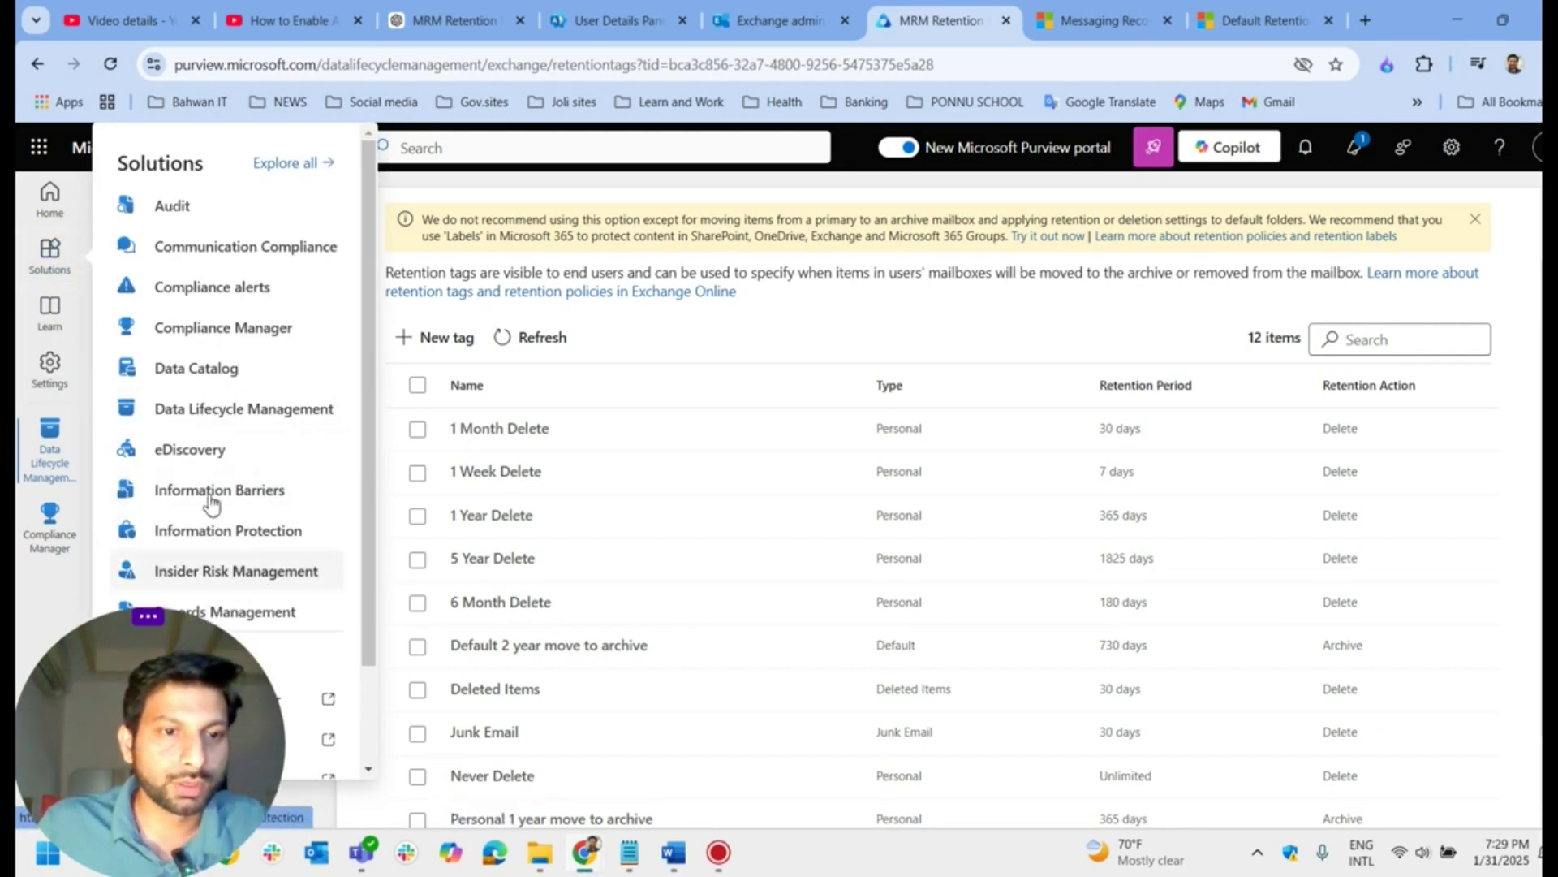
{"action": "left_click", "coordinate": [253, 424]}
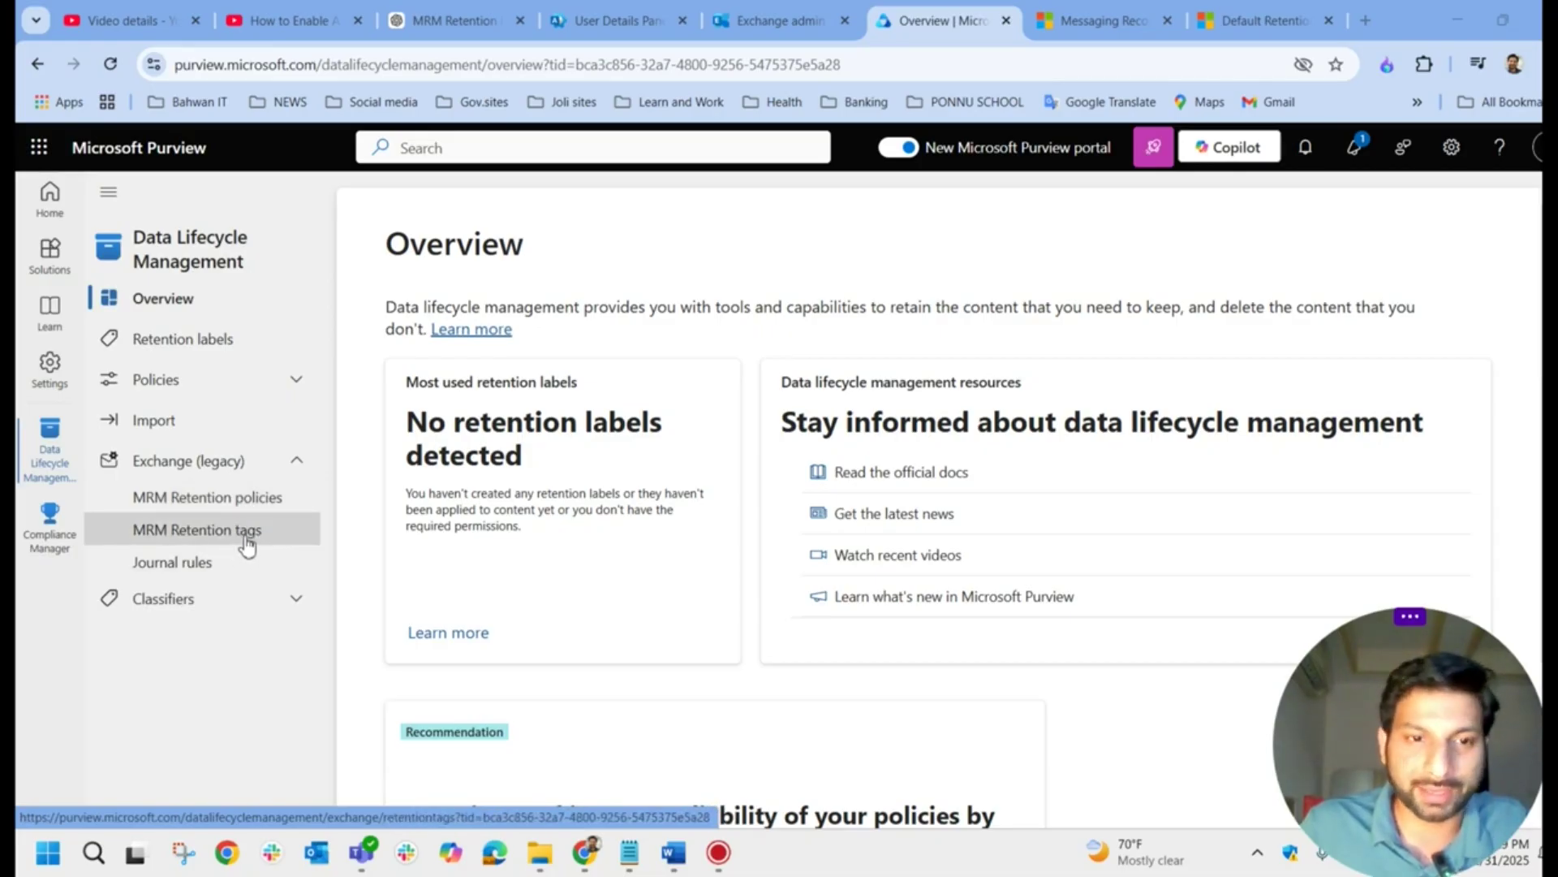
{"action": "left_click", "coordinate": [248, 539]}
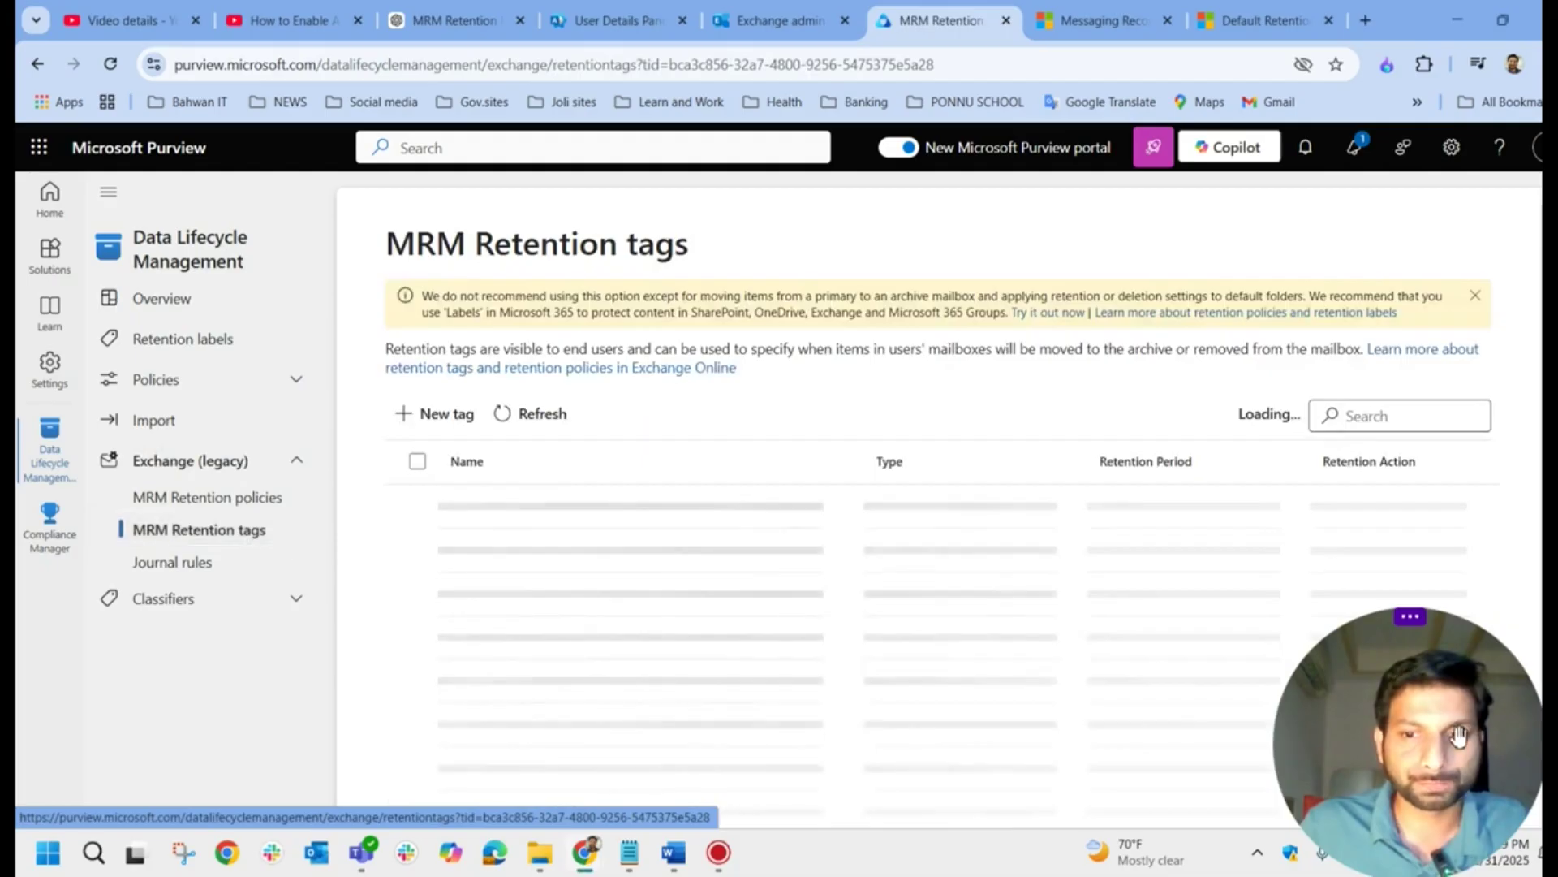
{"action": "scroll", "coordinate": [636, 535], "scroll_direction": "down", "scroll_amount": 2}
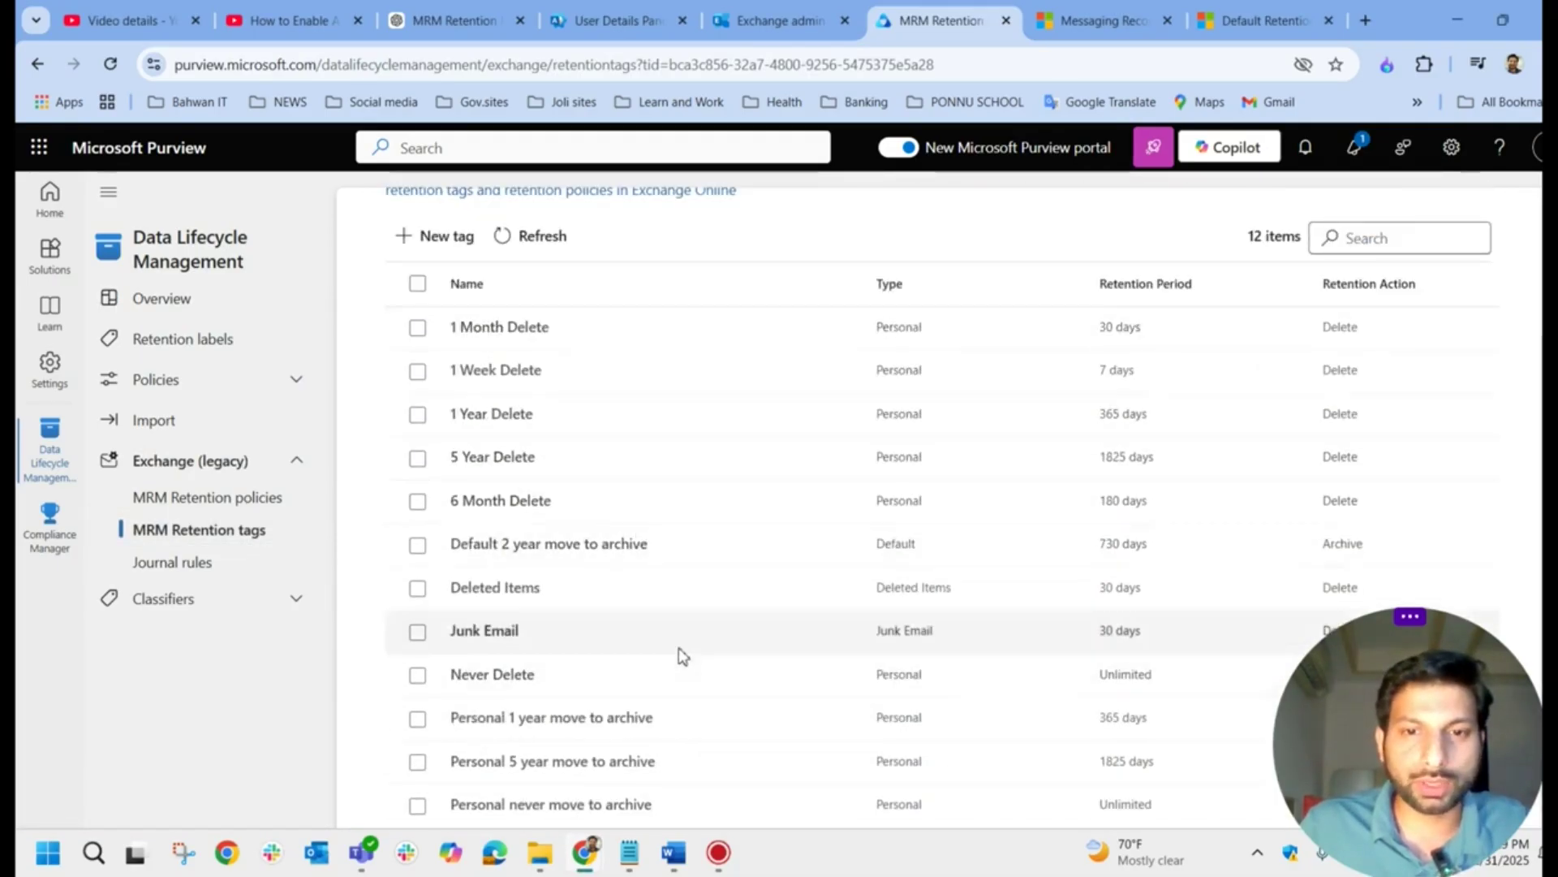
{"action": "scroll", "coordinate": [642, 642], "scroll_direction": "up", "scroll_amount": 1}
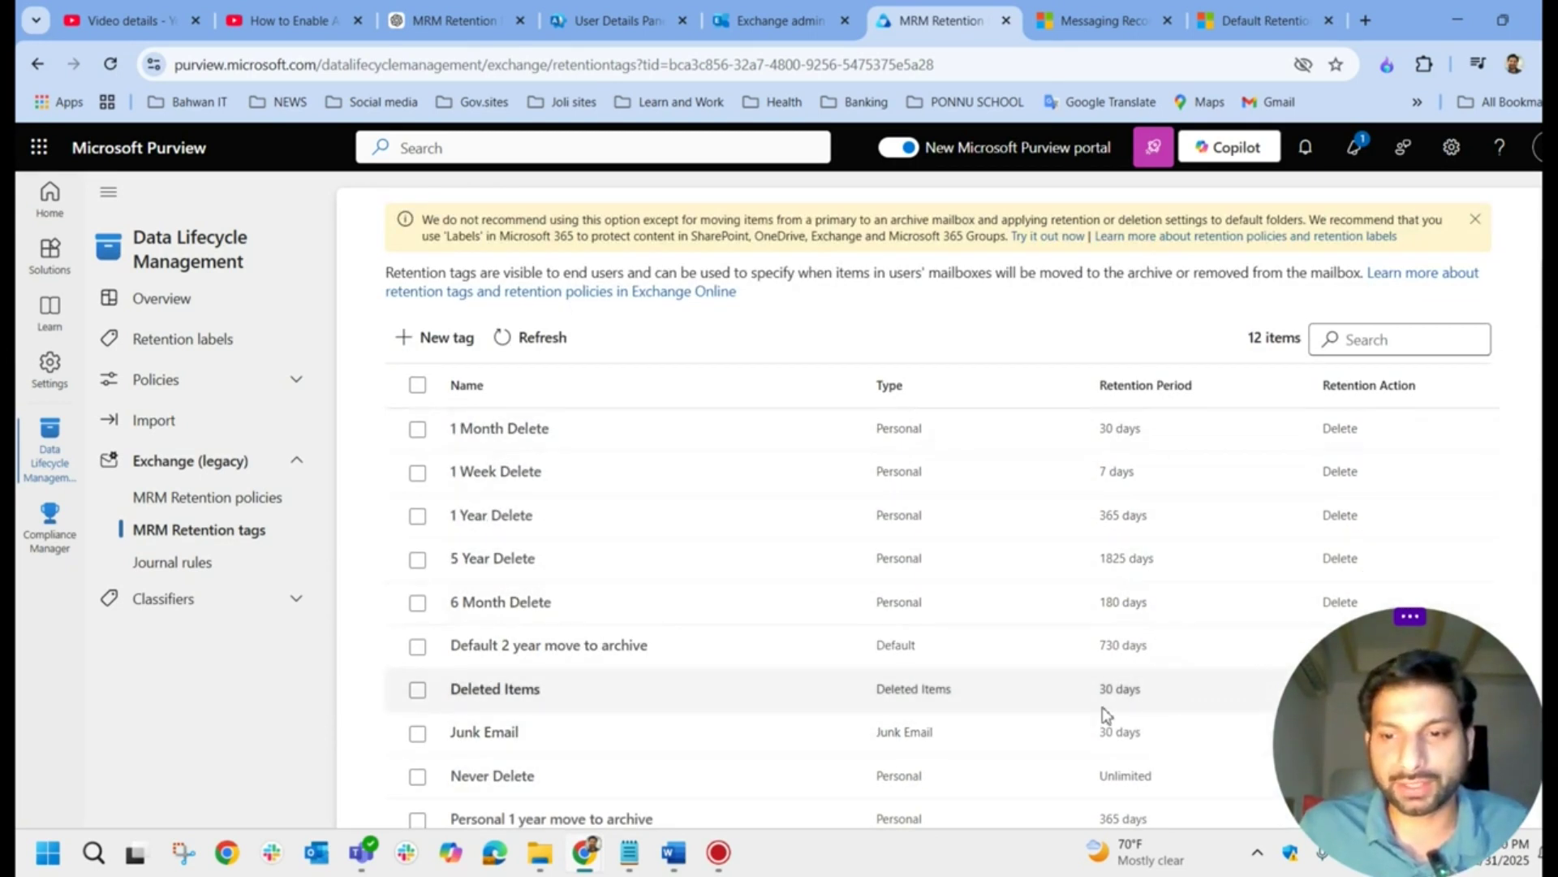
{"action": "left_click", "coordinate": [442, 336]}
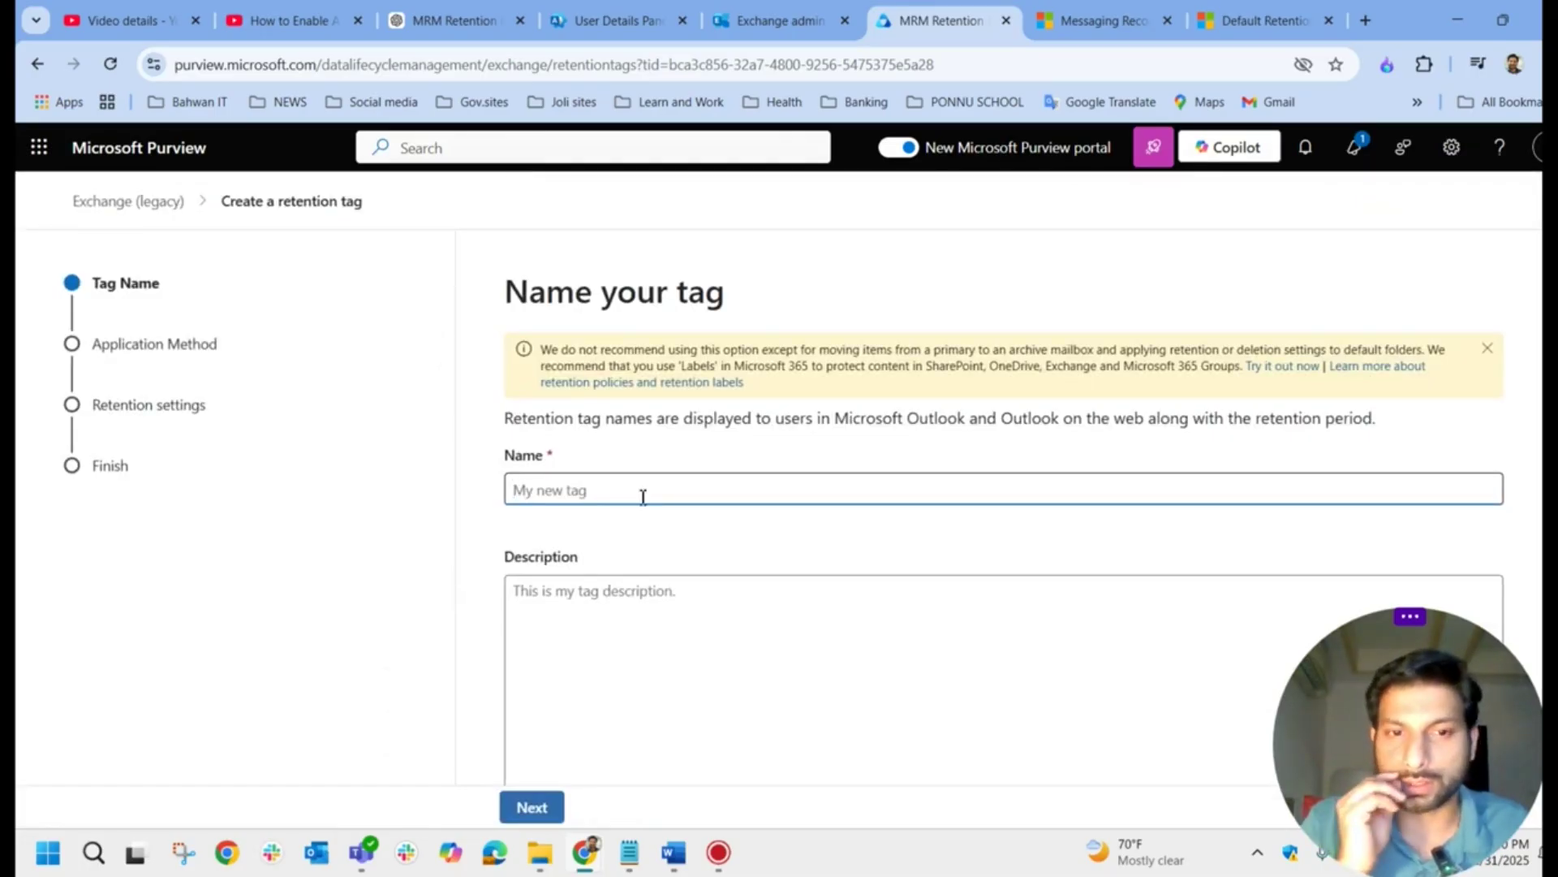
Step: Name and describe the tag 'Move email older than 1 Year', then continue and refer to the Word notes
{"action": "type", "text": "Move email ol"}
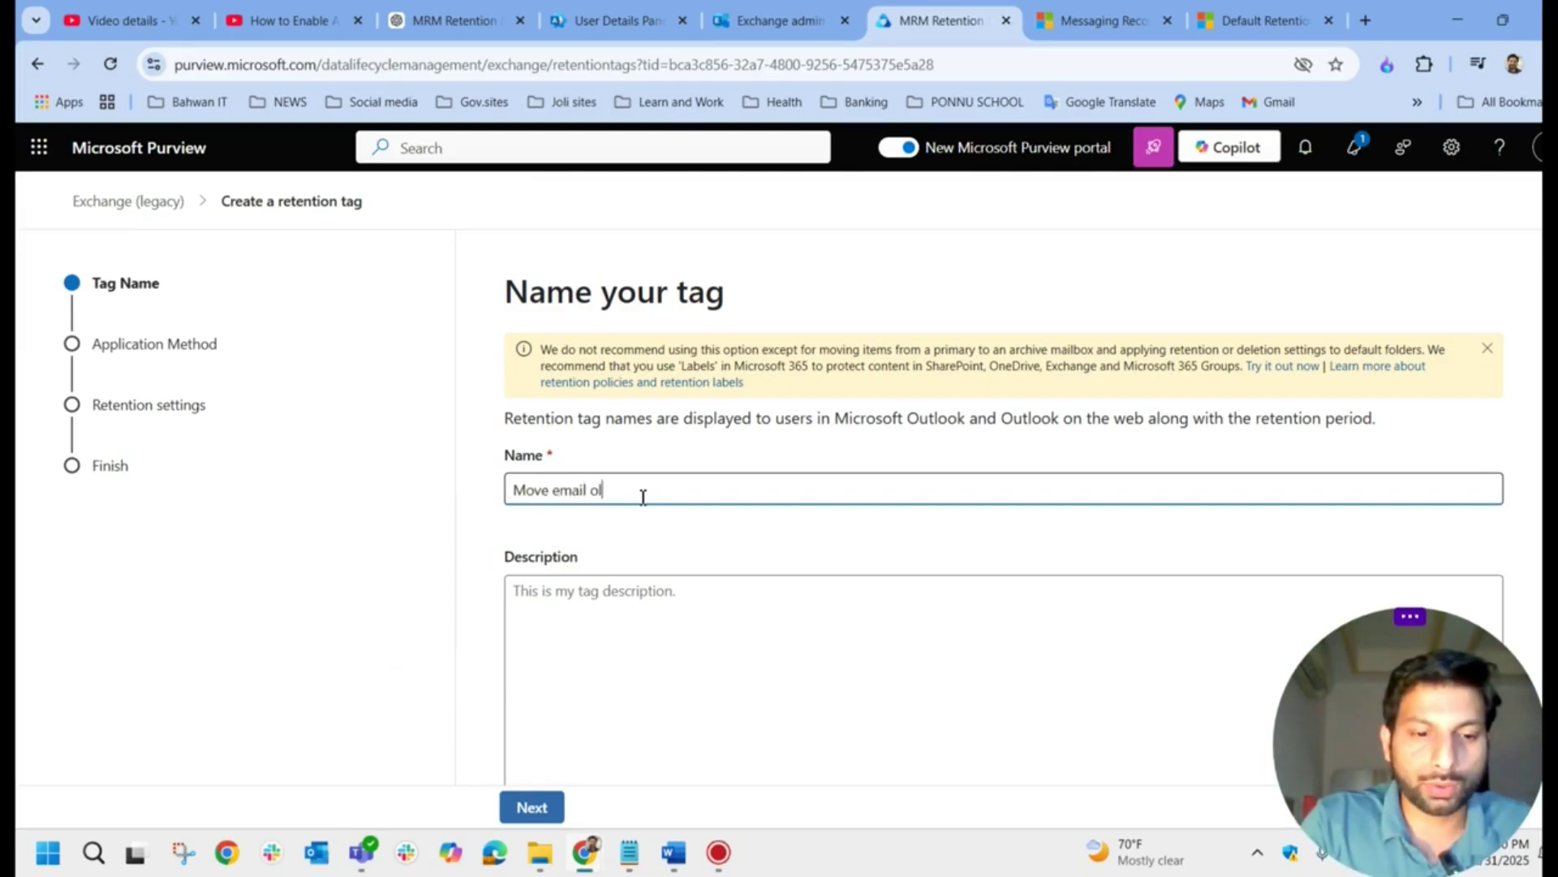
{"action": "type", "text": "der than"}
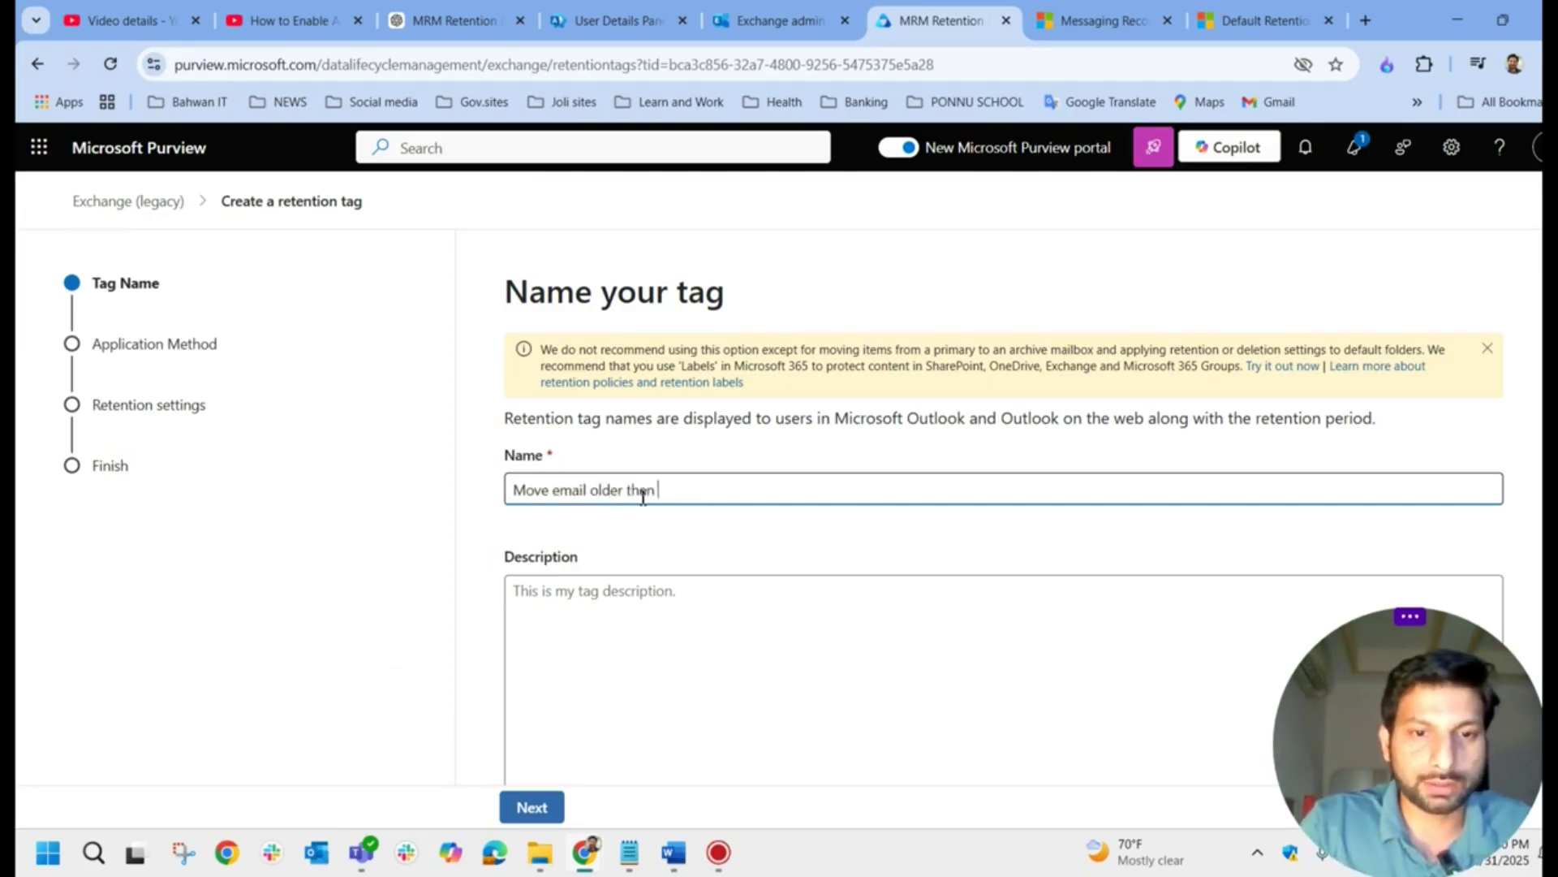
{"action": "type", "text": "en 1 yes"}
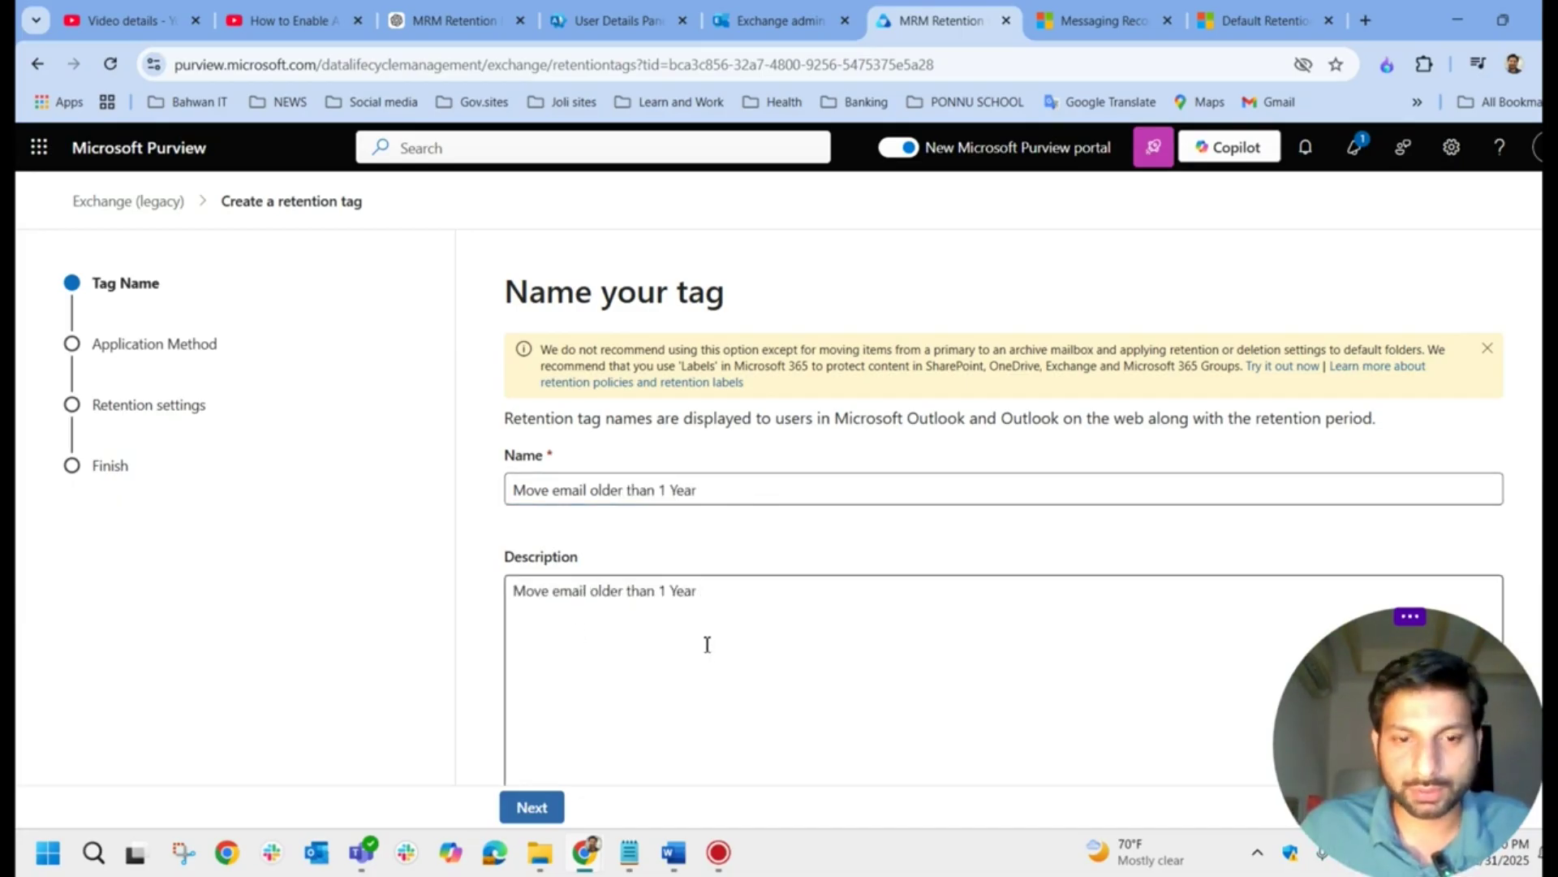
{"action": "left_click", "coordinate": [538, 815]}
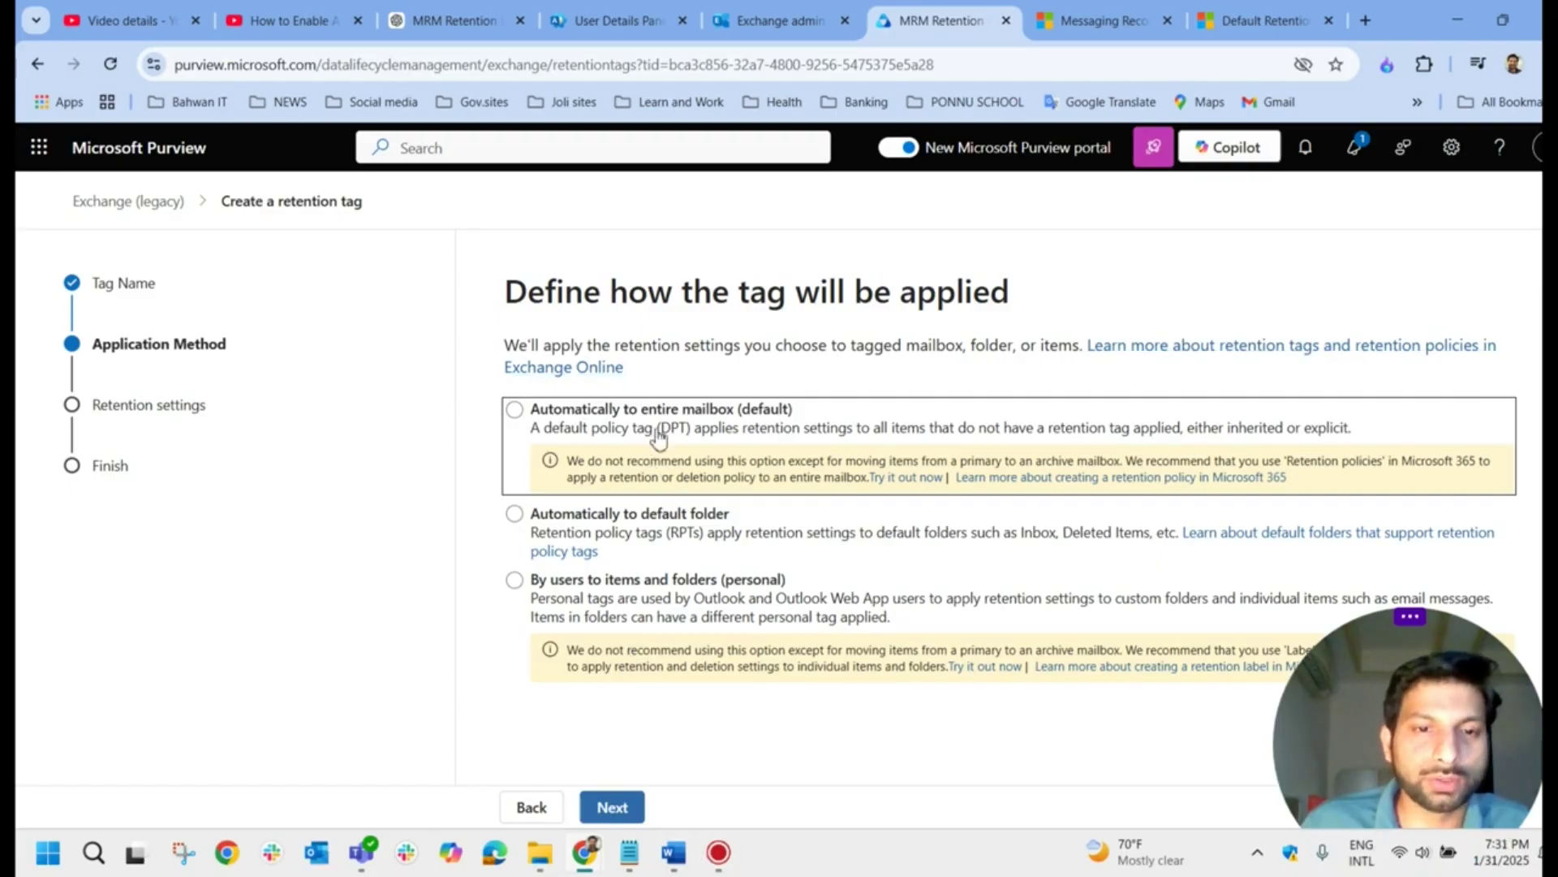
{"action": "left_click", "coordinate": [675, 854]}
{"action": "scroll", "coordinate": [497, 580], "scroll_direction": "down", "scroll_amount": 9}
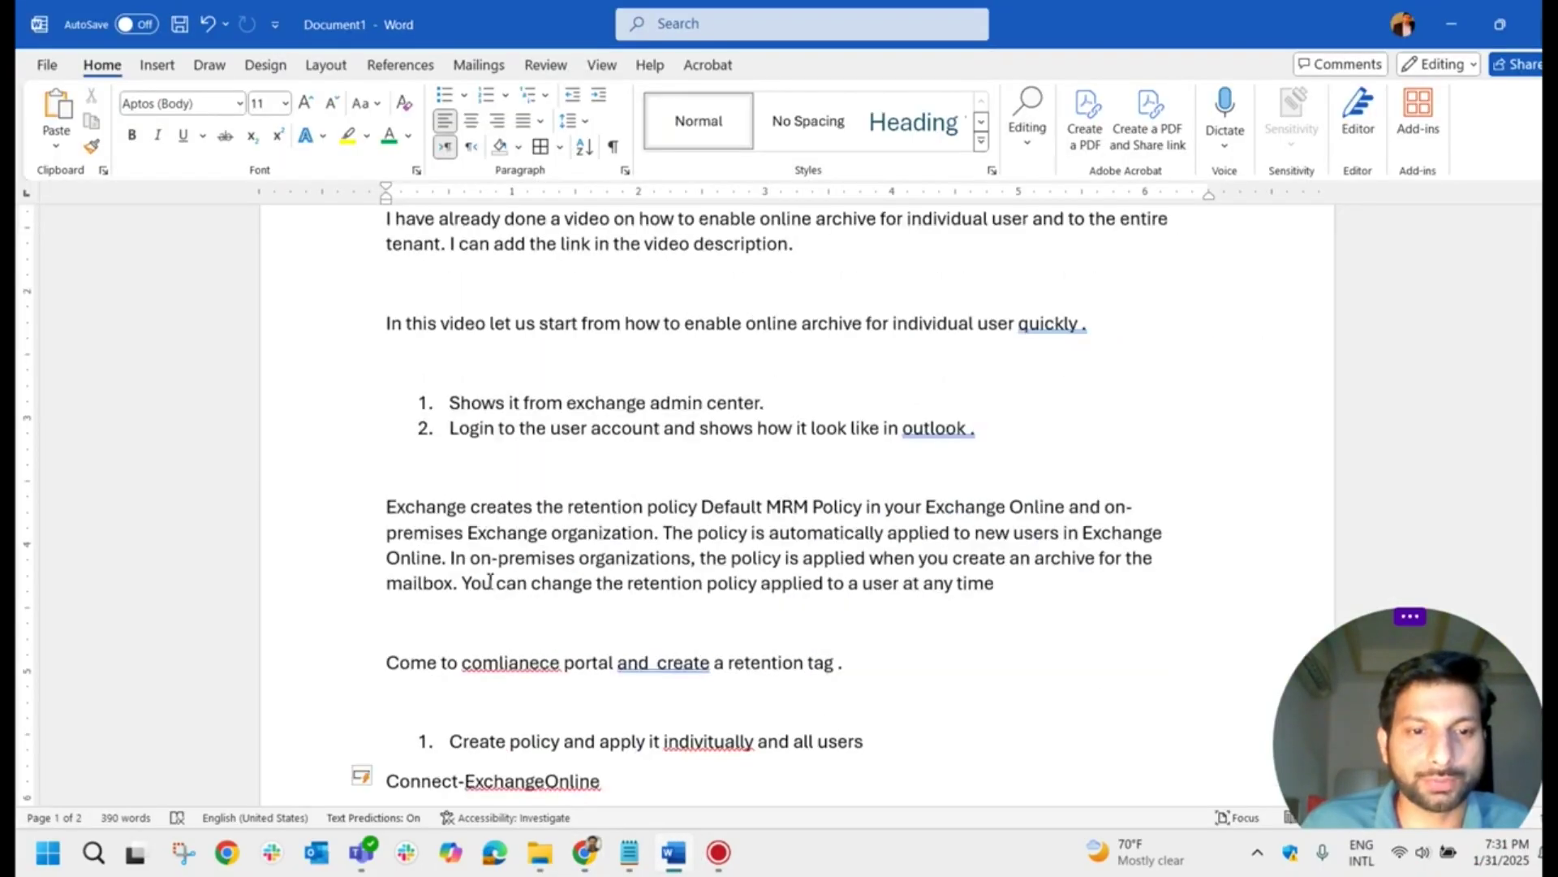
Step: Review the Word notes on the Default Policy Tag
{"action": "scroll", "coordinate": [497, 580], "scroll_direction": "down", "scroll_amount": 3}
{"action": "double_click", "coordinate": [436, 374]}
{"action": "left_click", "coordinate": [701, 387]}
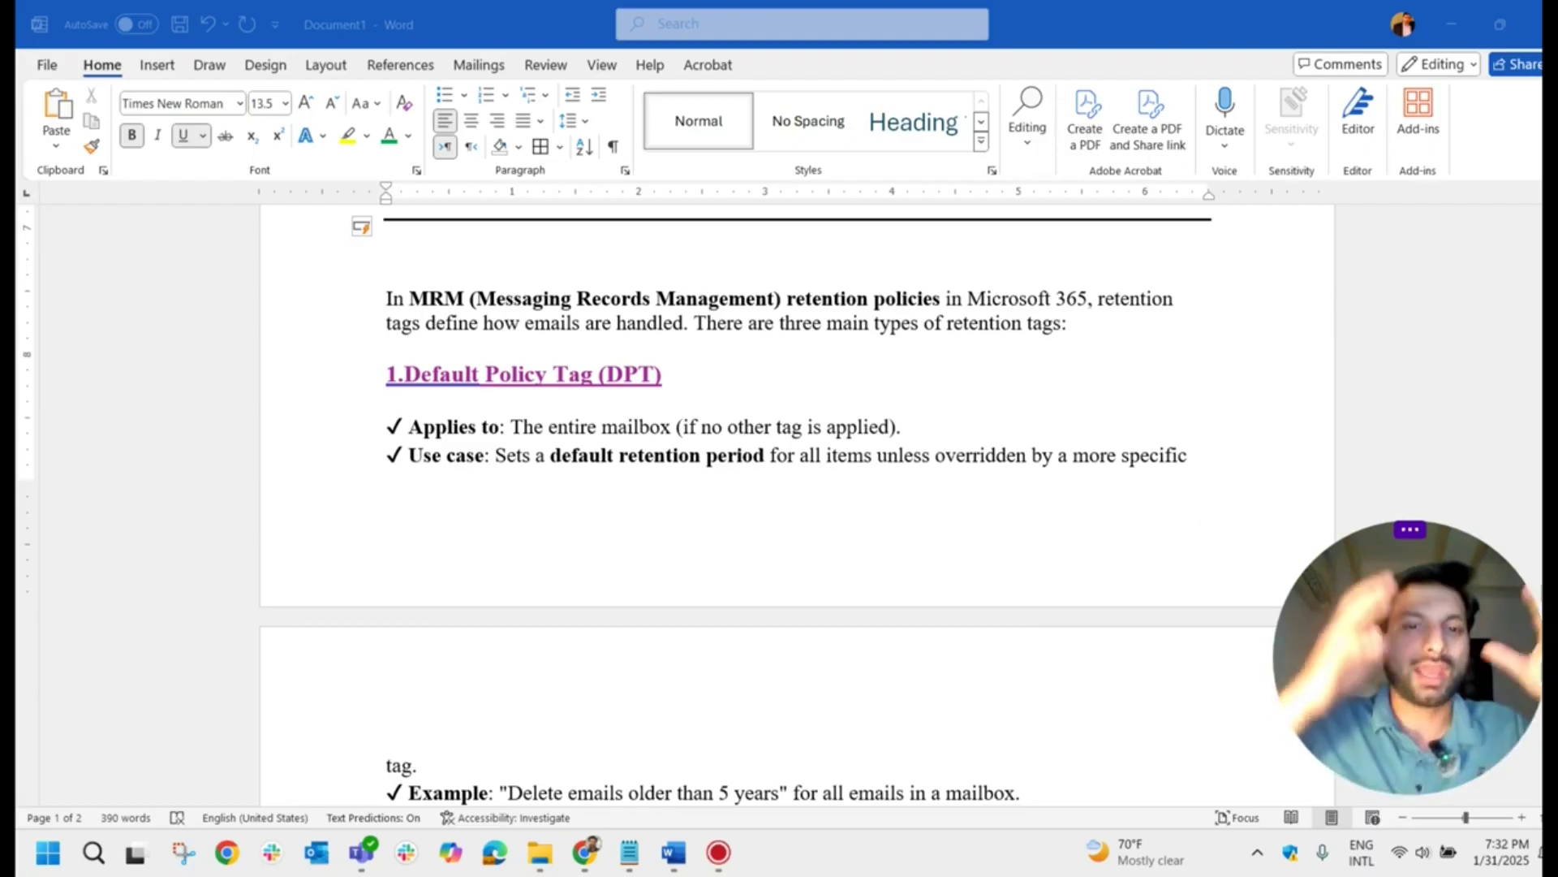
{"action": "scroll", "coordinate": [285, 522], "scroll_direction": "down", "scroll_amount": 5}
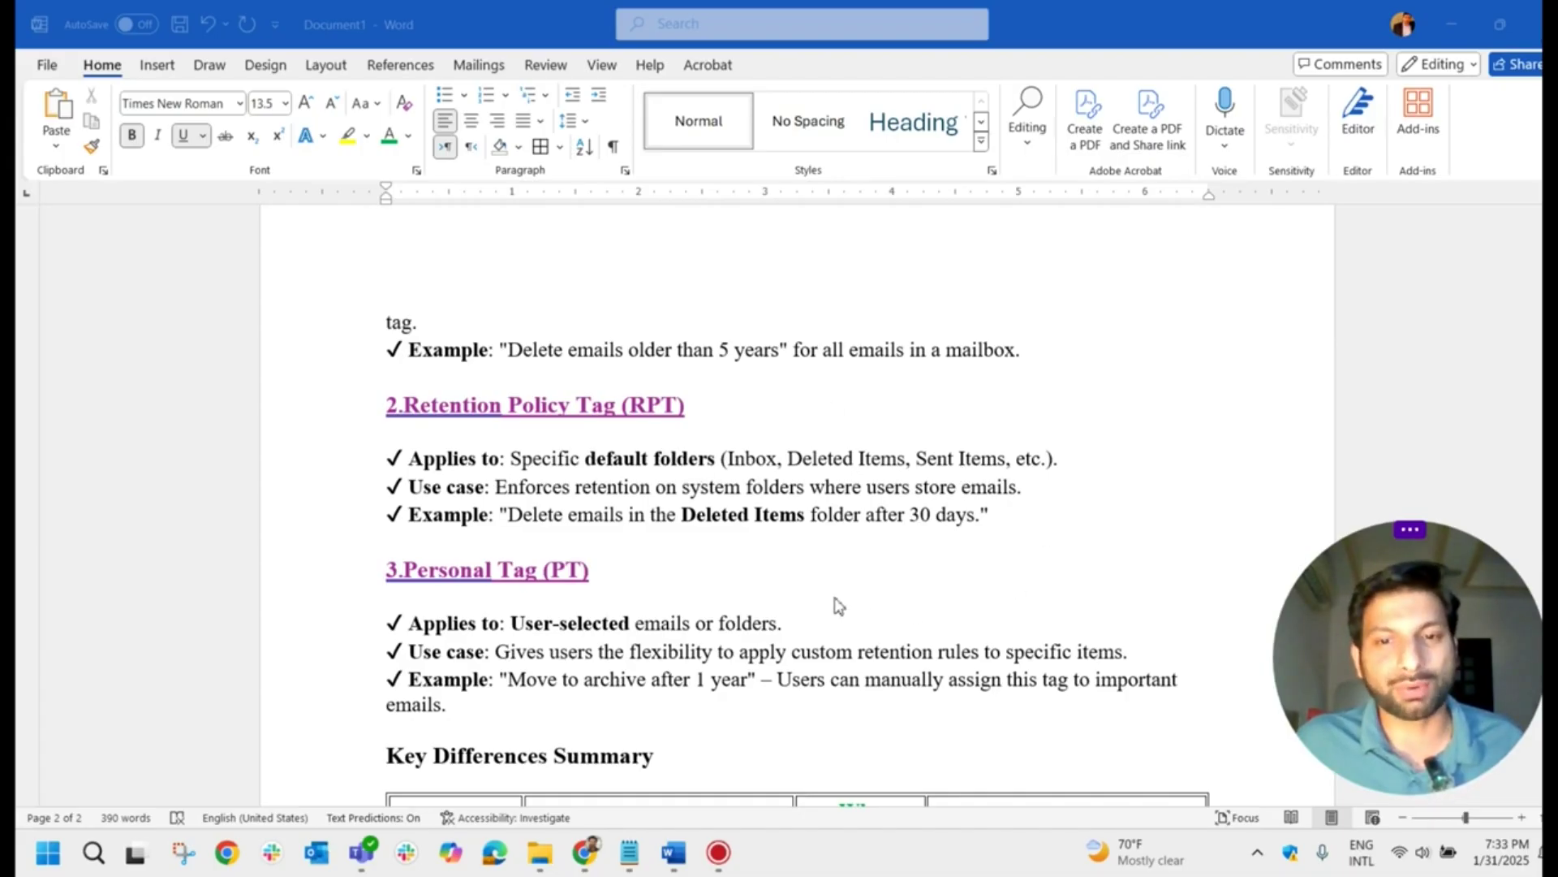
{"action": "scroll", "coordinate": [839, 605], "scroll_direction": "up", "scroll_amount": 3}
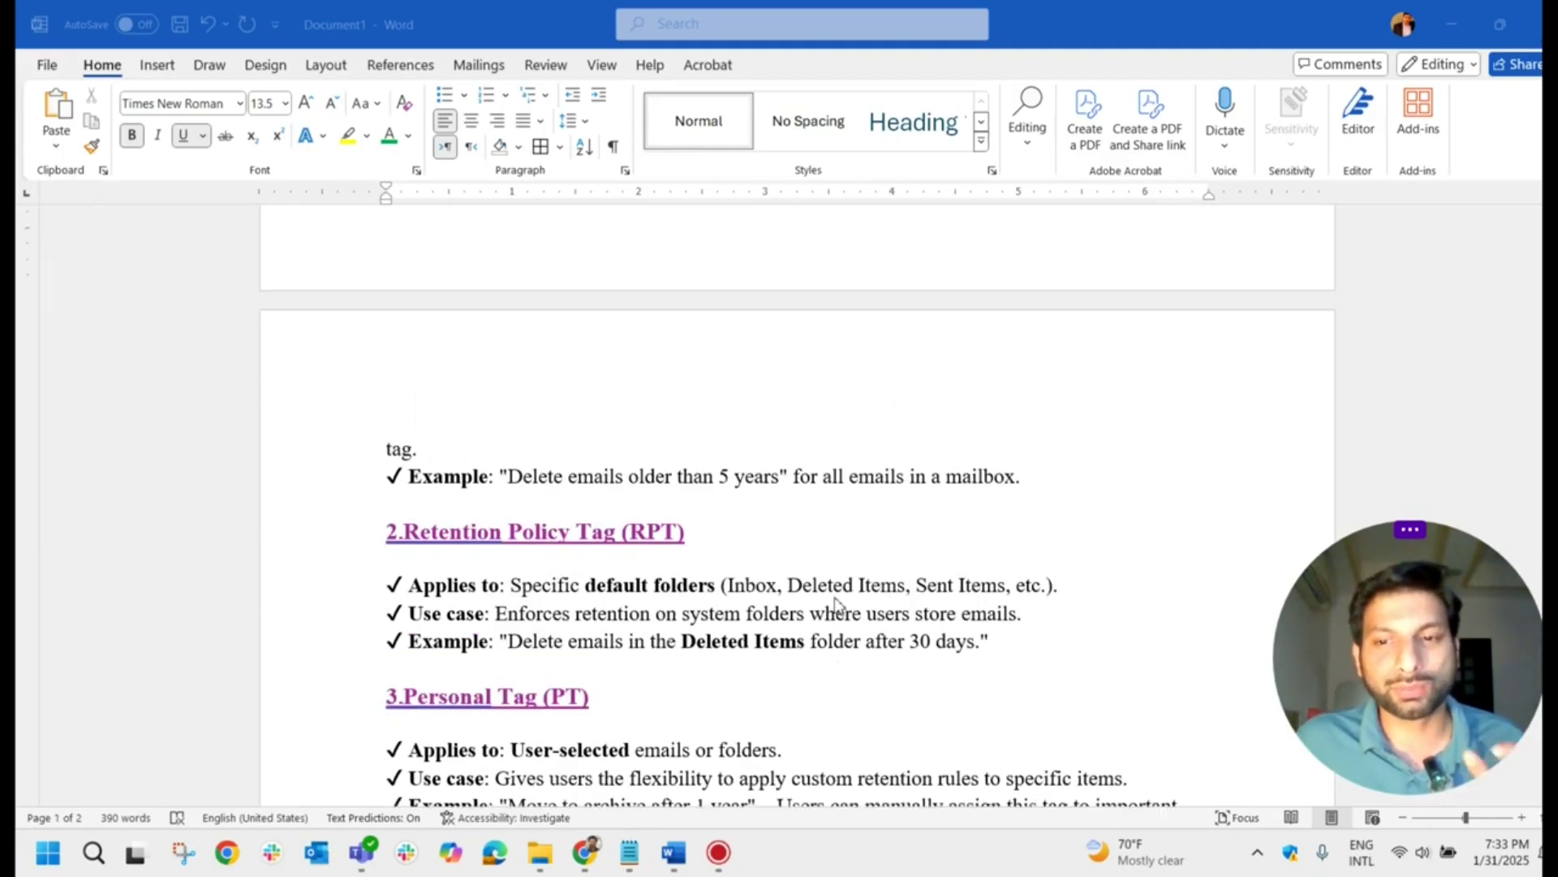
{"action": "scroll", "coordinate": [836, 605], "scroll_direction": "up", "scroll_amount": 7}
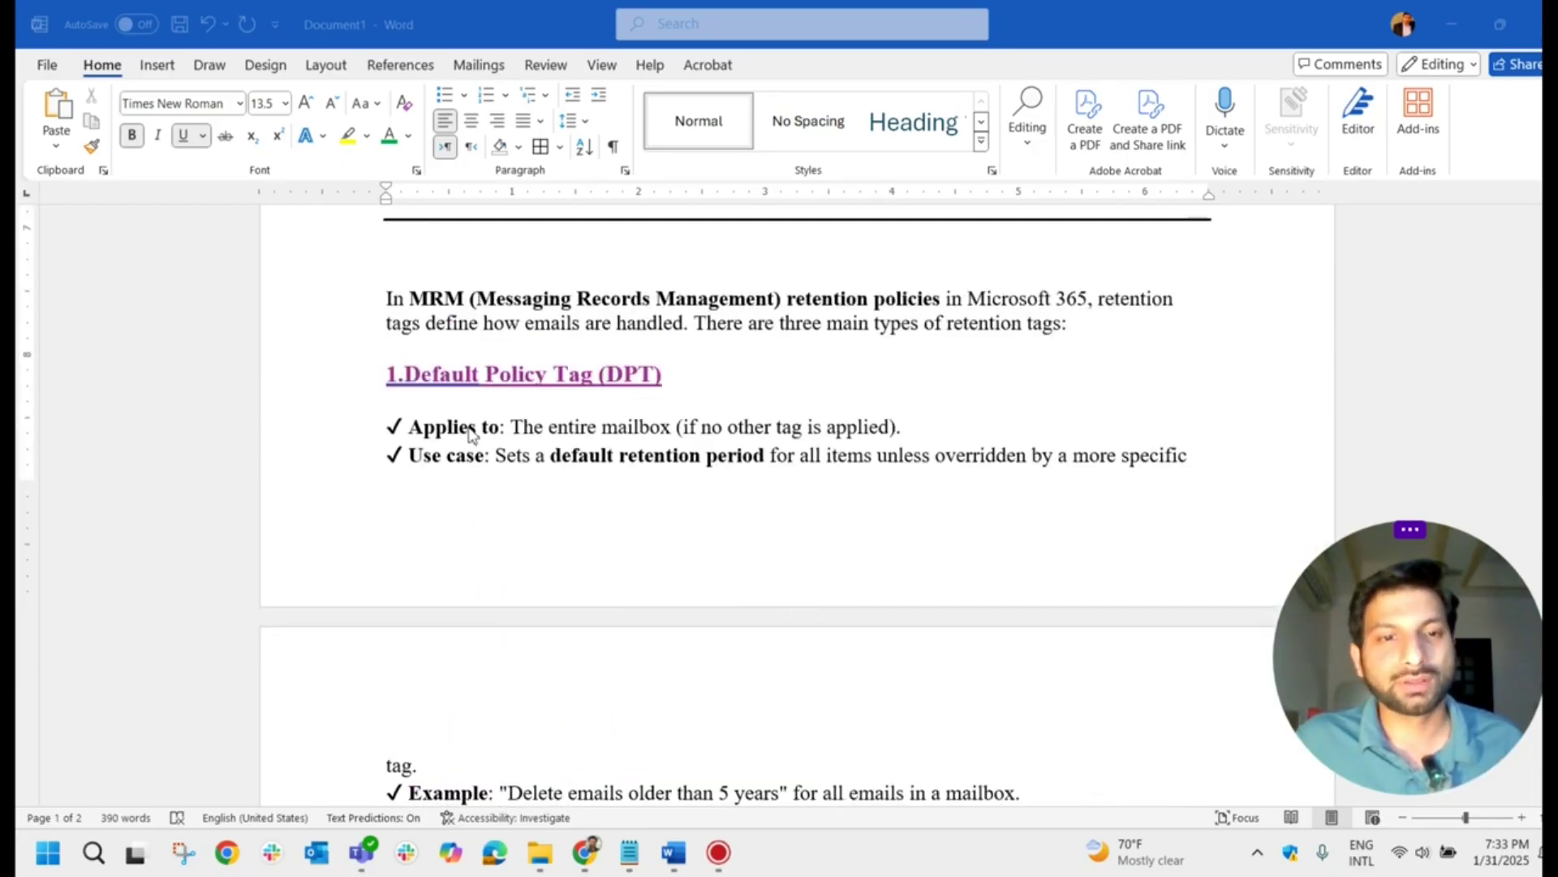
Step: Read the RPT and Personal tag notes, then apply the tag automatically to the entire mailbox
{"action": "scroll", "coordinate": [689, 474], "scroll_direction": "down", "scroll_amount": 6}
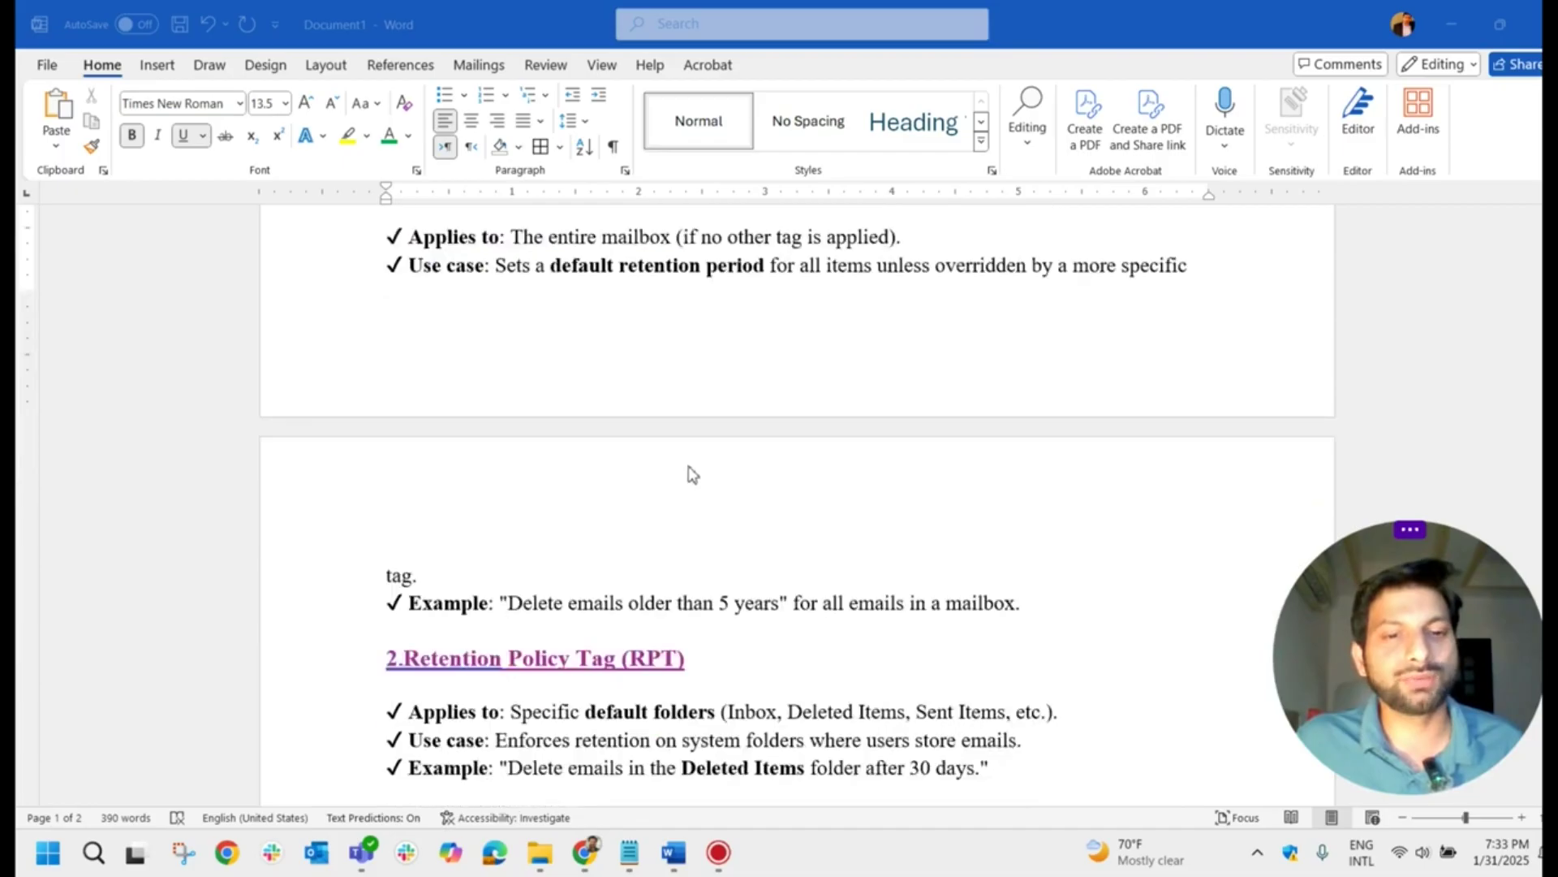
{"action": "scroll", "coordinate": [693, 477], "scroll_direction": "down", "scroll_amount": 1}
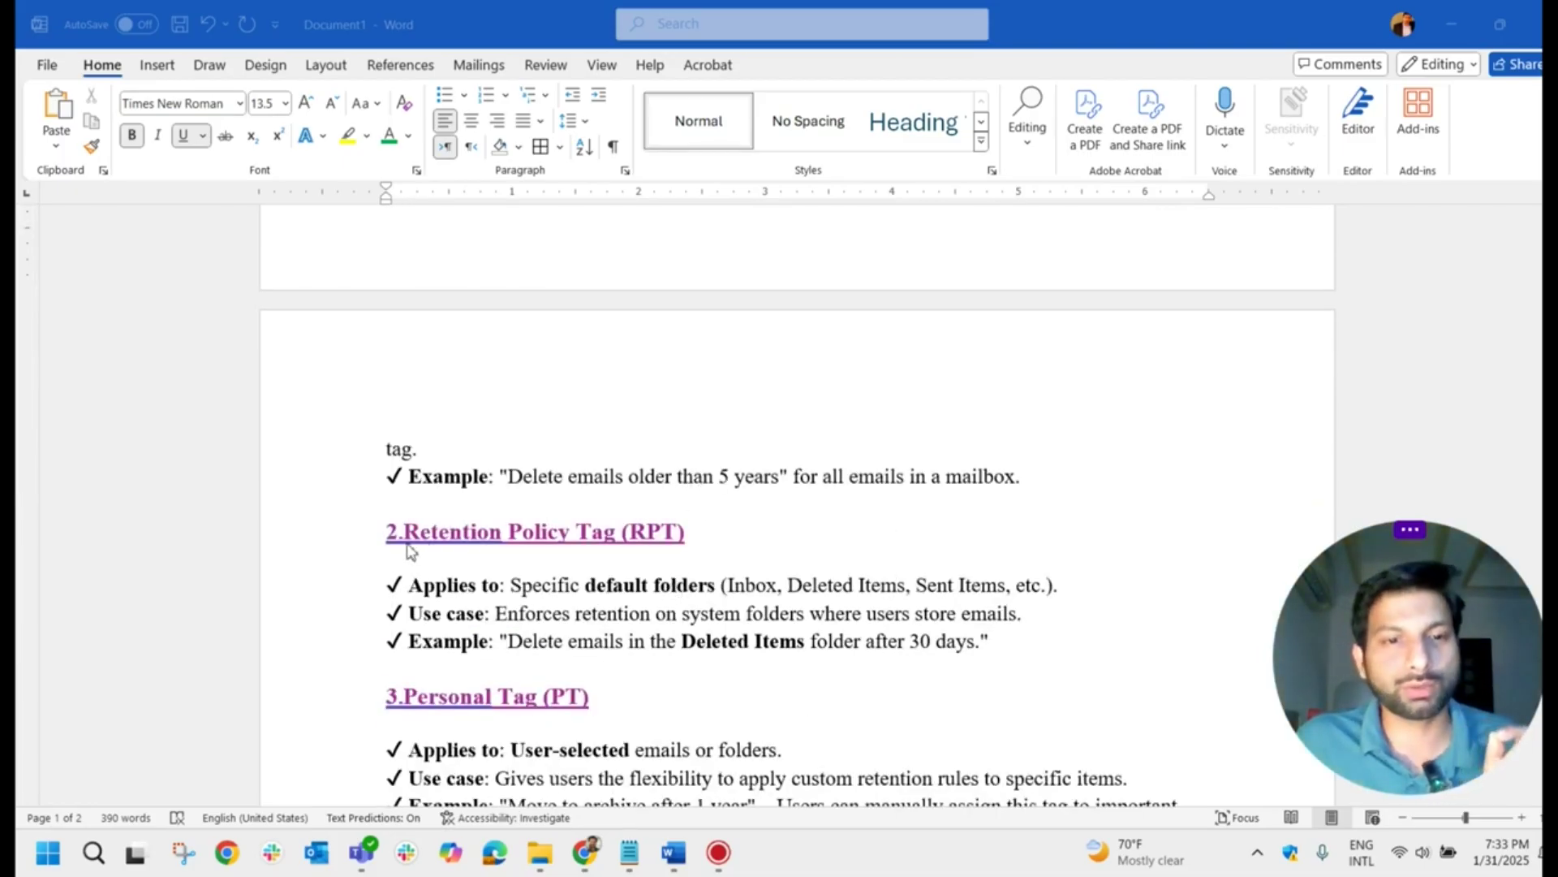
{"action": "scroll", "coordinate": [533, 552], "scroll_direction": "down", "scroll_amount": 3}
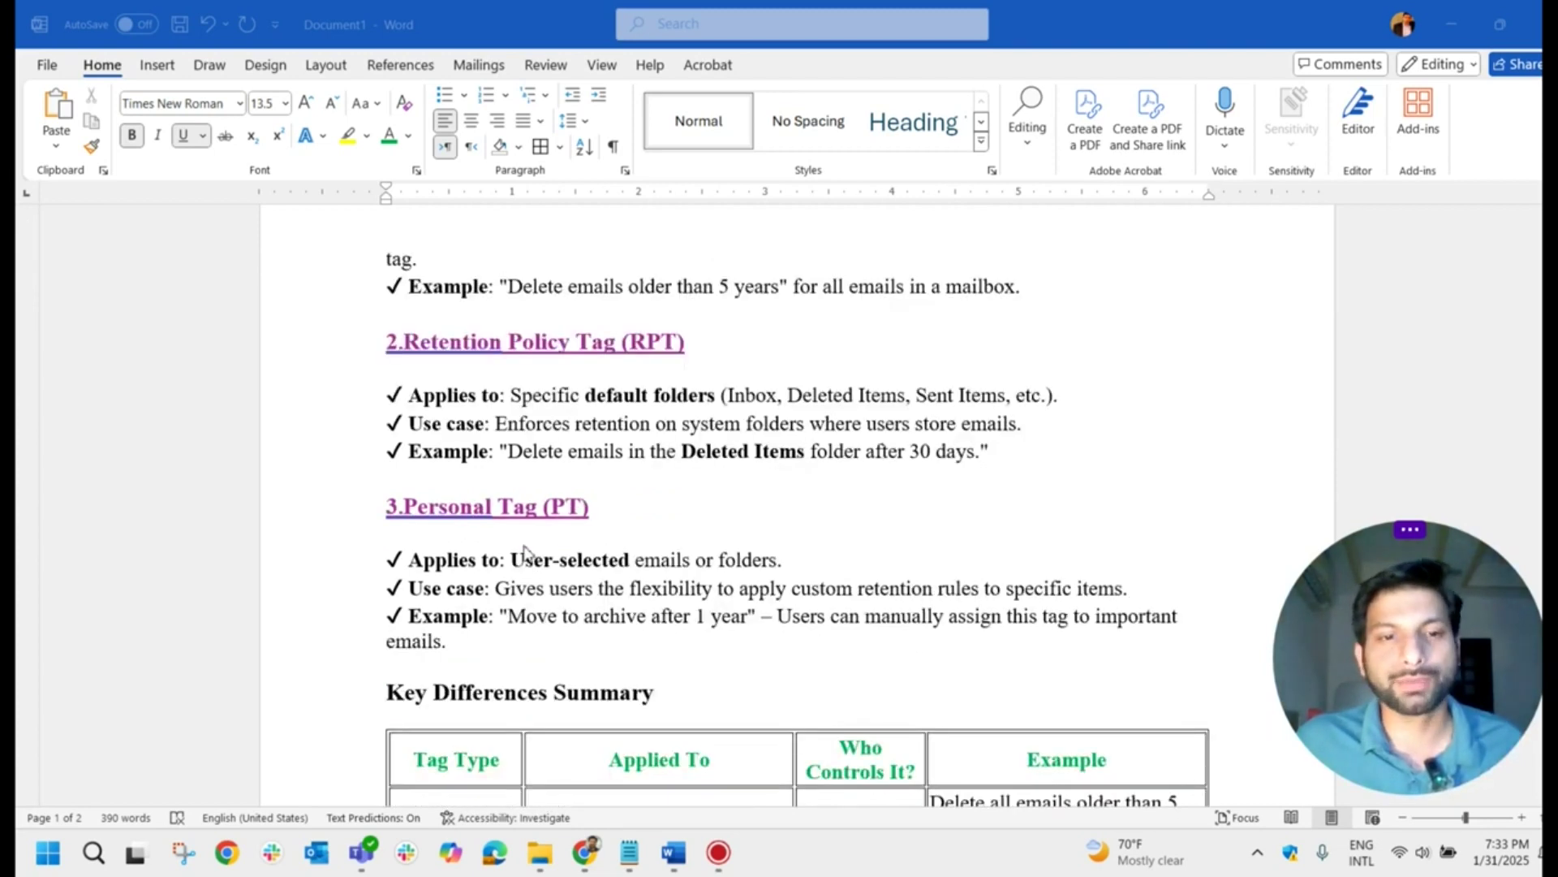
{"action": "scroll", "coordinate": [469, 552], "scroll_direction": "down", "scroll_amount": 2}
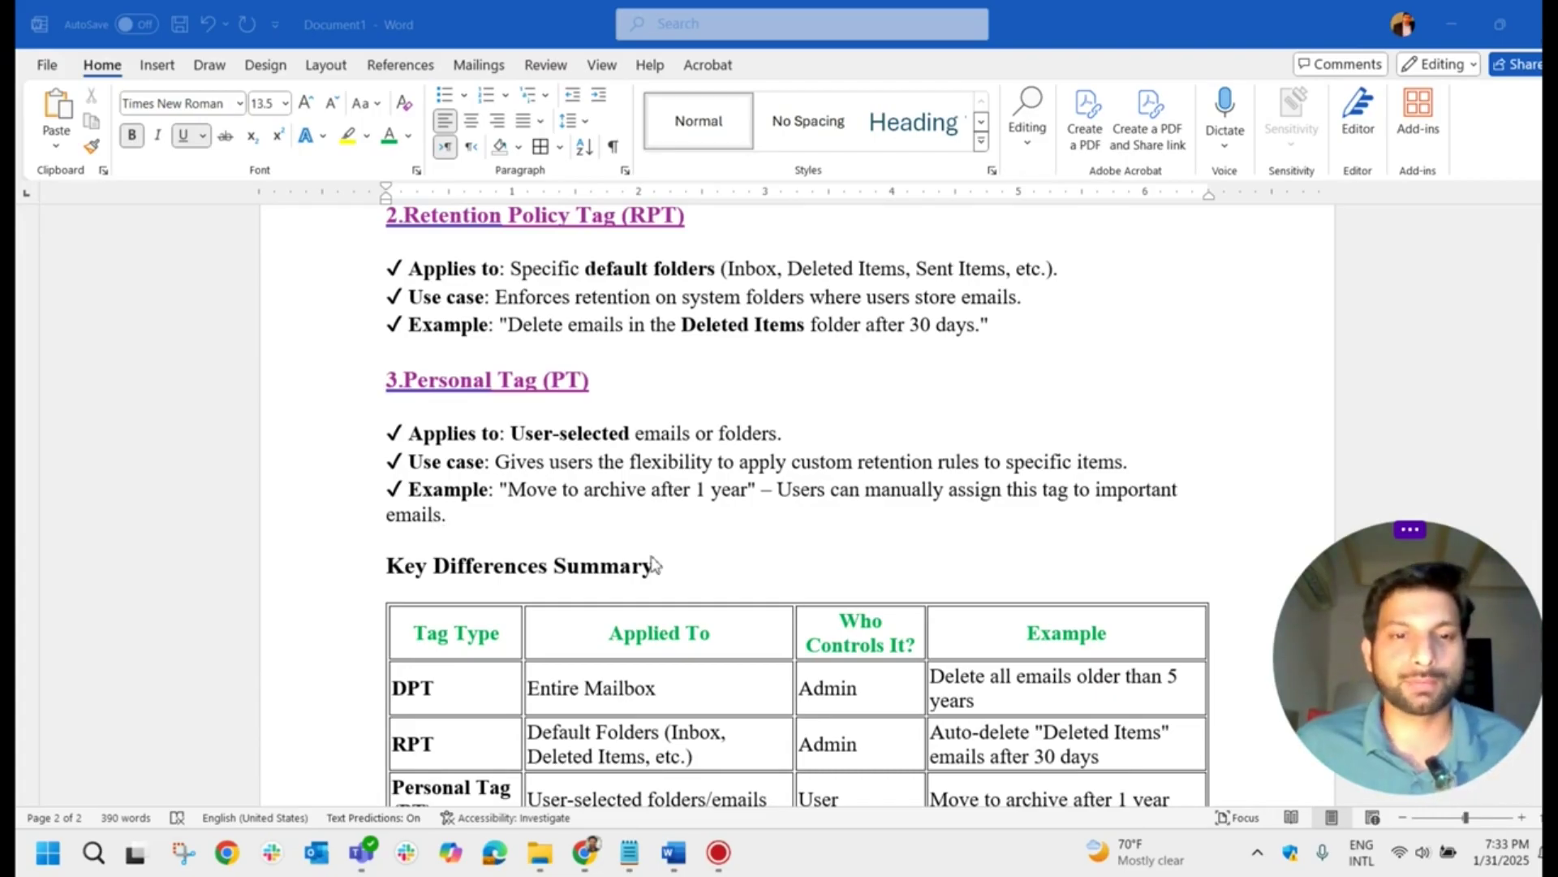
{"action": "scroll", "coordinate": [540, 580], "scroll_direction": "down", "scroll_amount": 2}
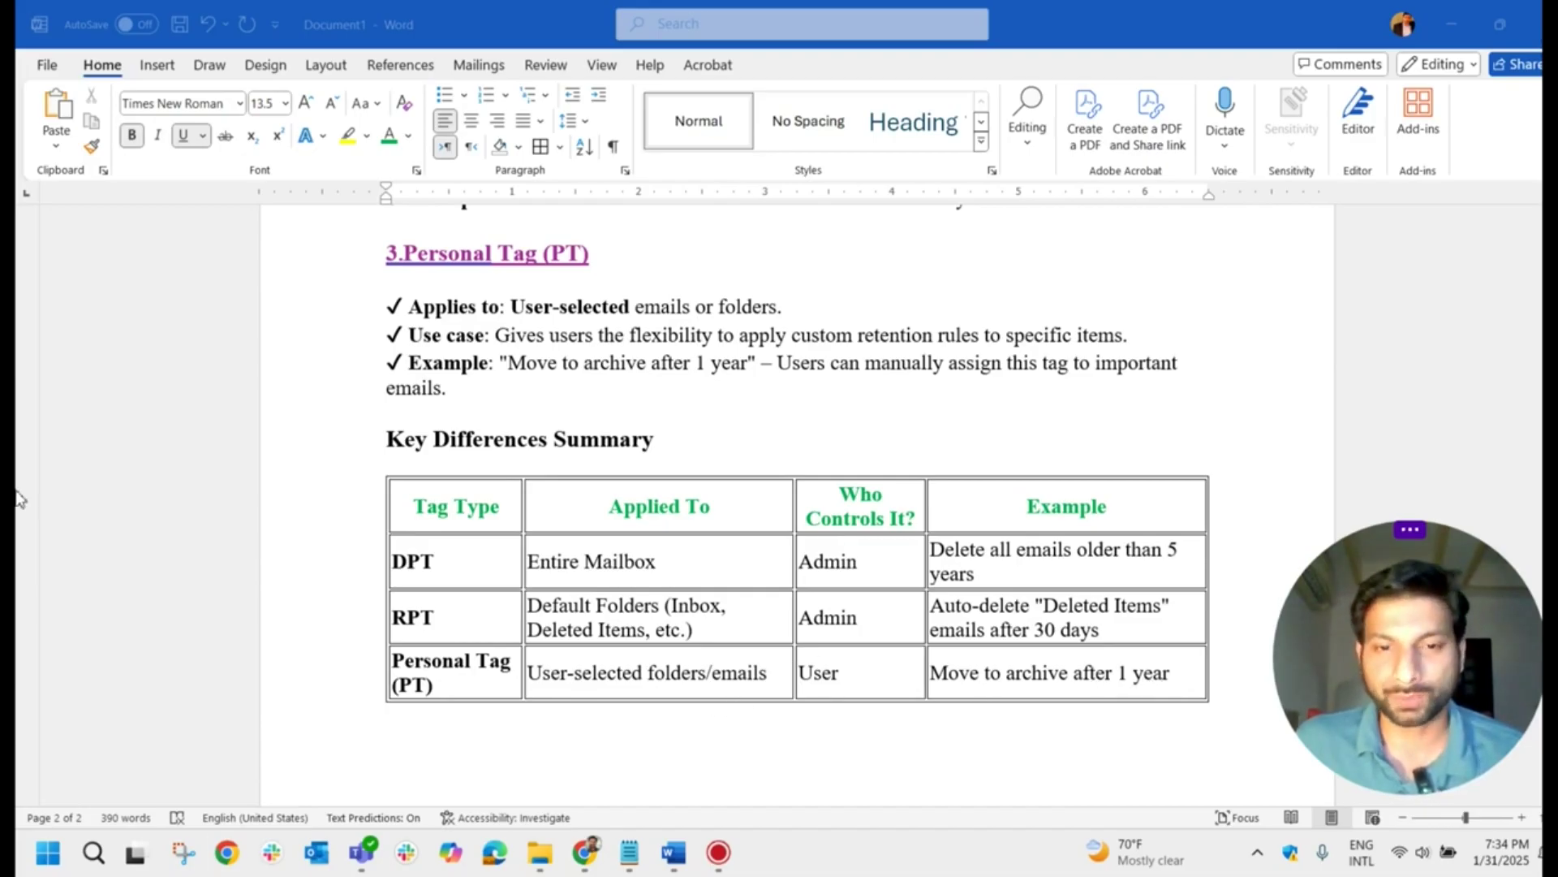
{"action": "key", "text": "alt+Tab"}
{"action": "left_click", "coordinate": [514, 410]}
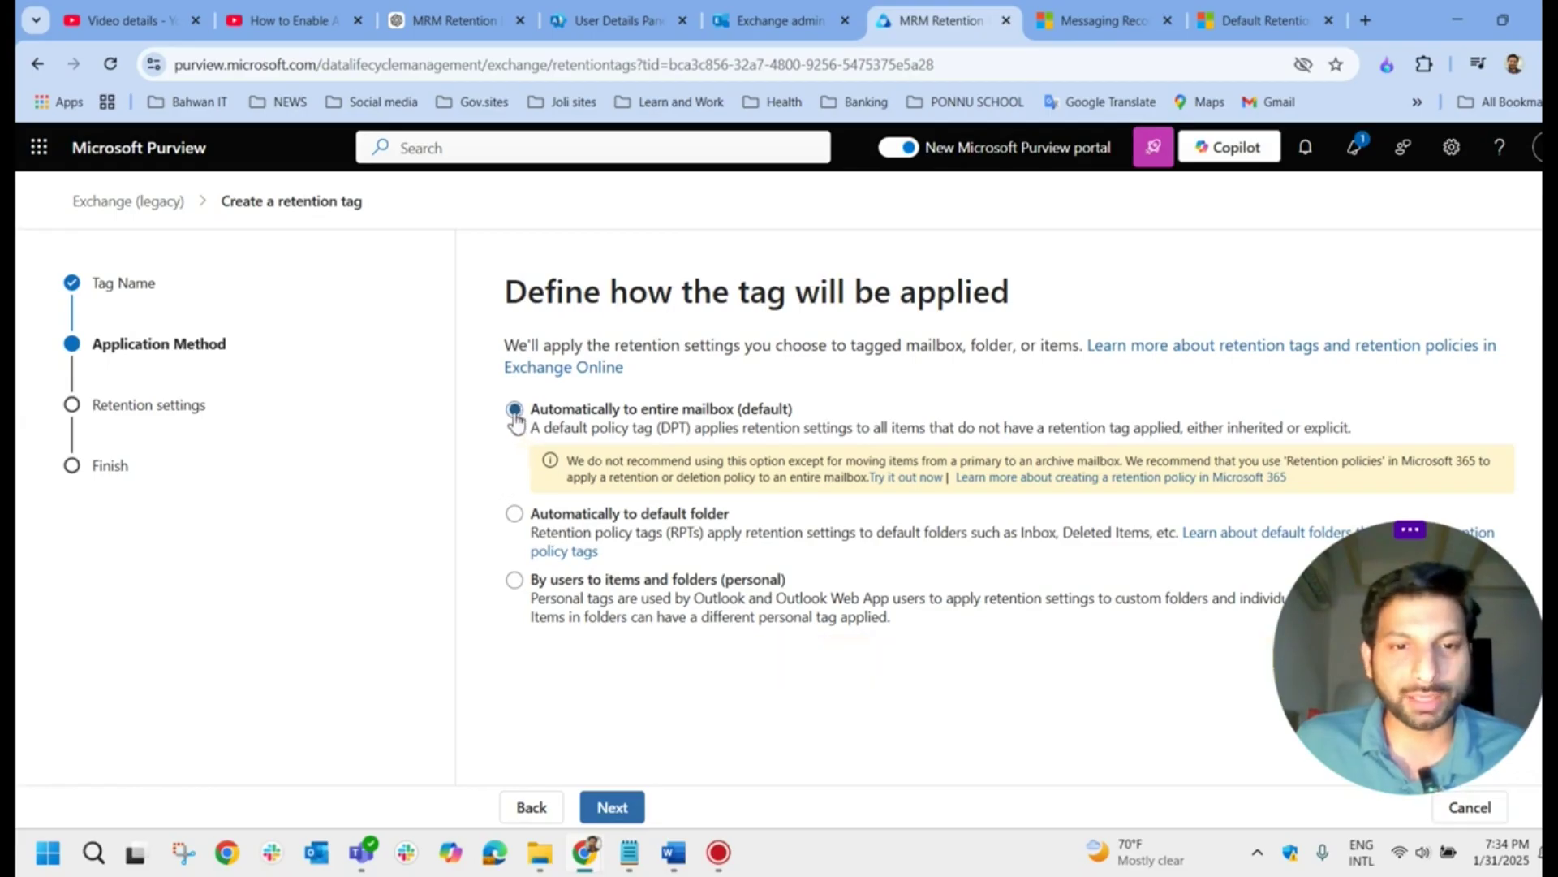
Step: Set the tag's retention age to 365 days
{"action": "left_click", "coordinate": [622, 812]}
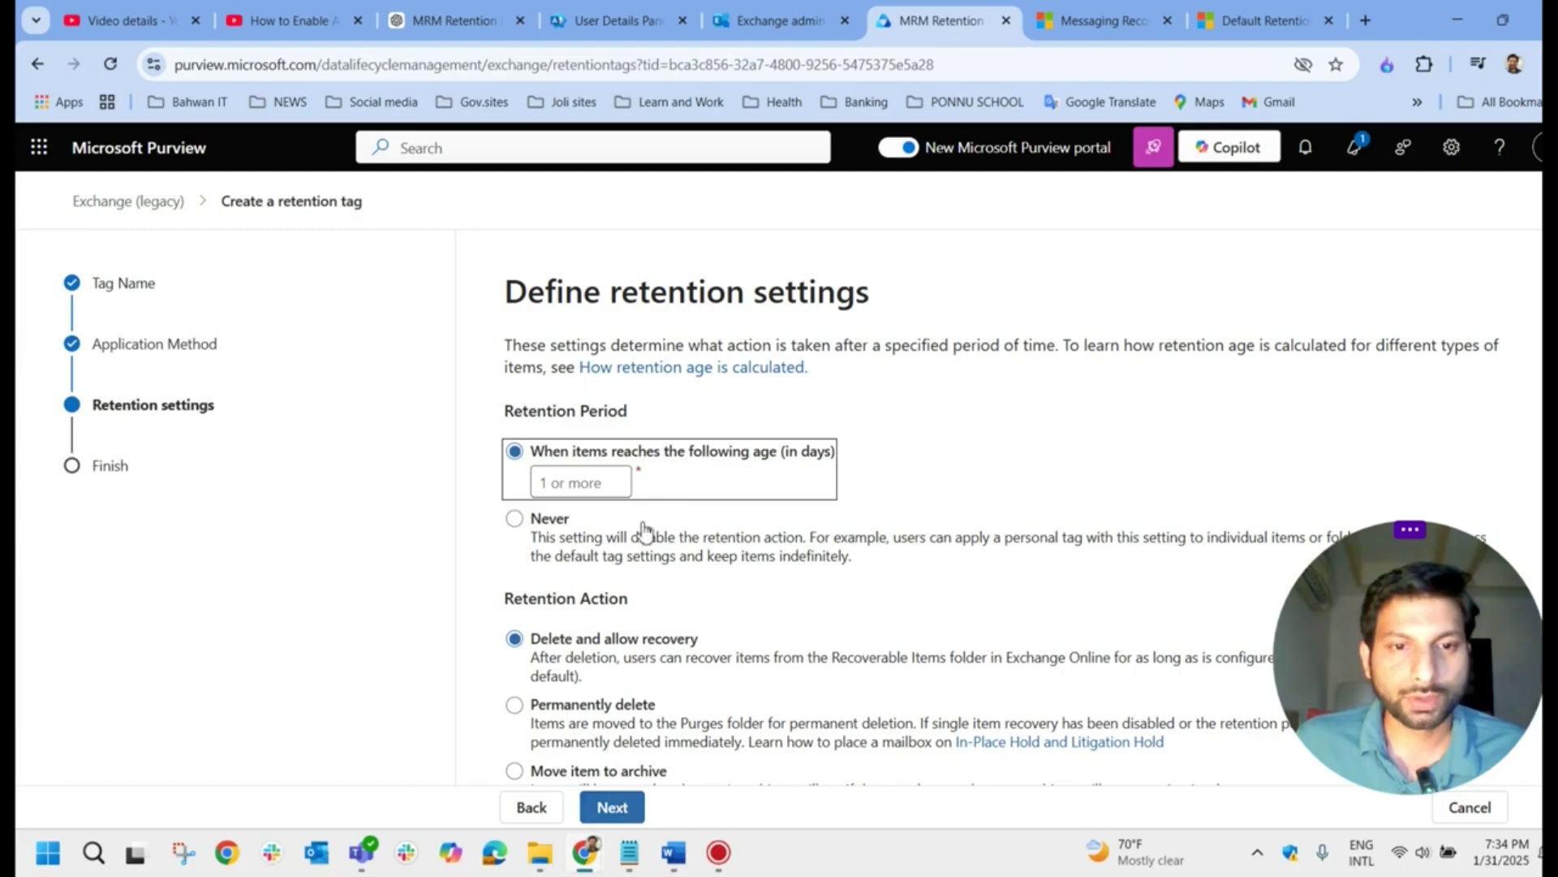
{"action": "scroll", "coordinate": [644, 531], "scroll_direction": "down", "scroll_amount": 1}
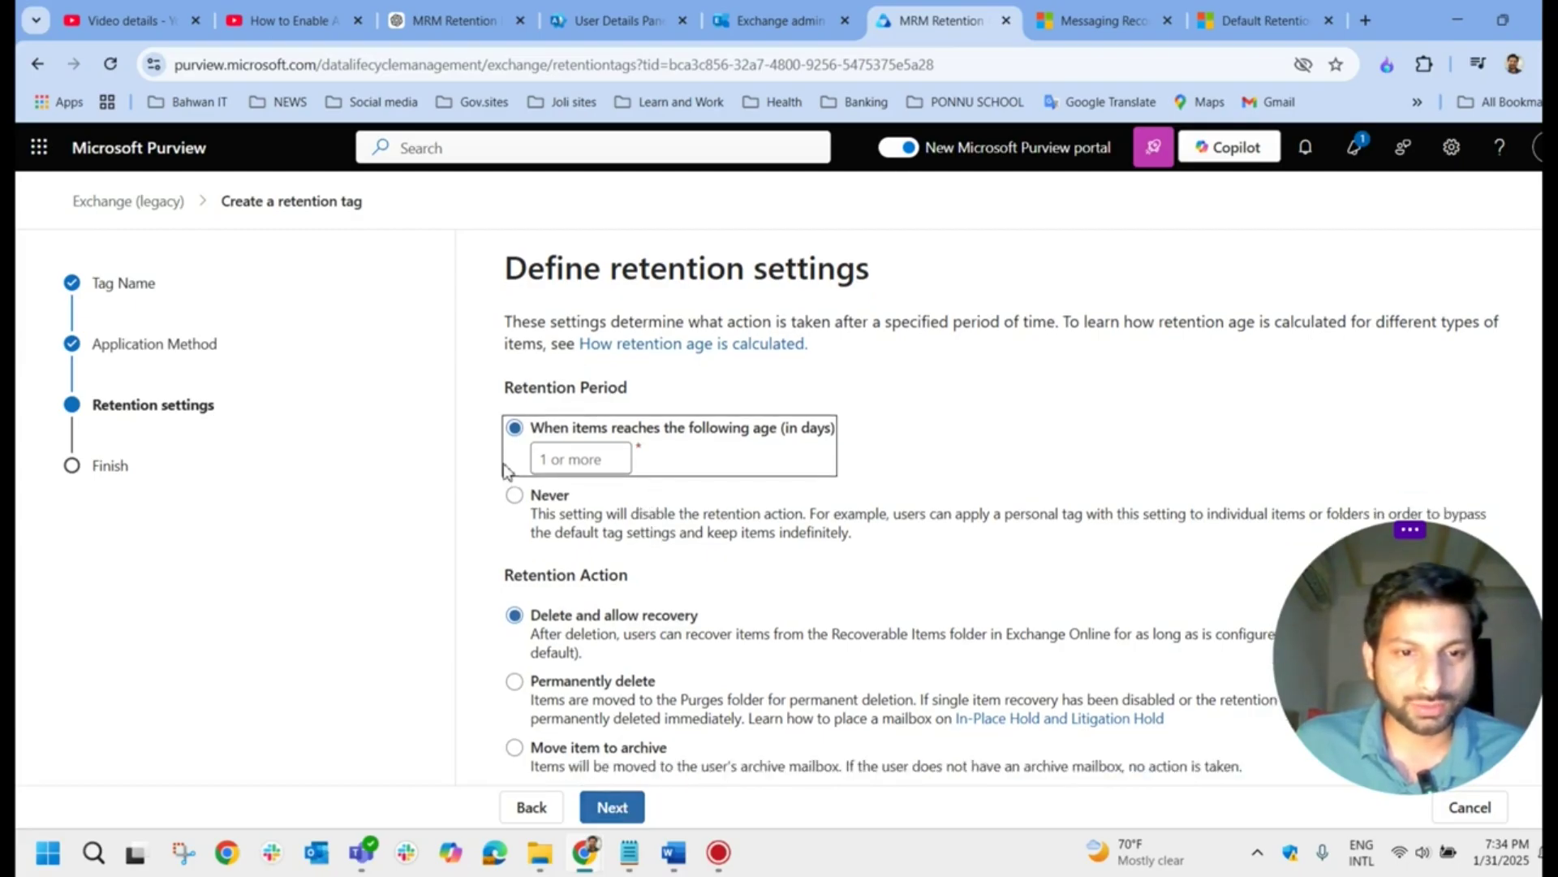
{"action": "left_click", "coordinate": [583, 469]}
{"action": "type", "text": "365"}
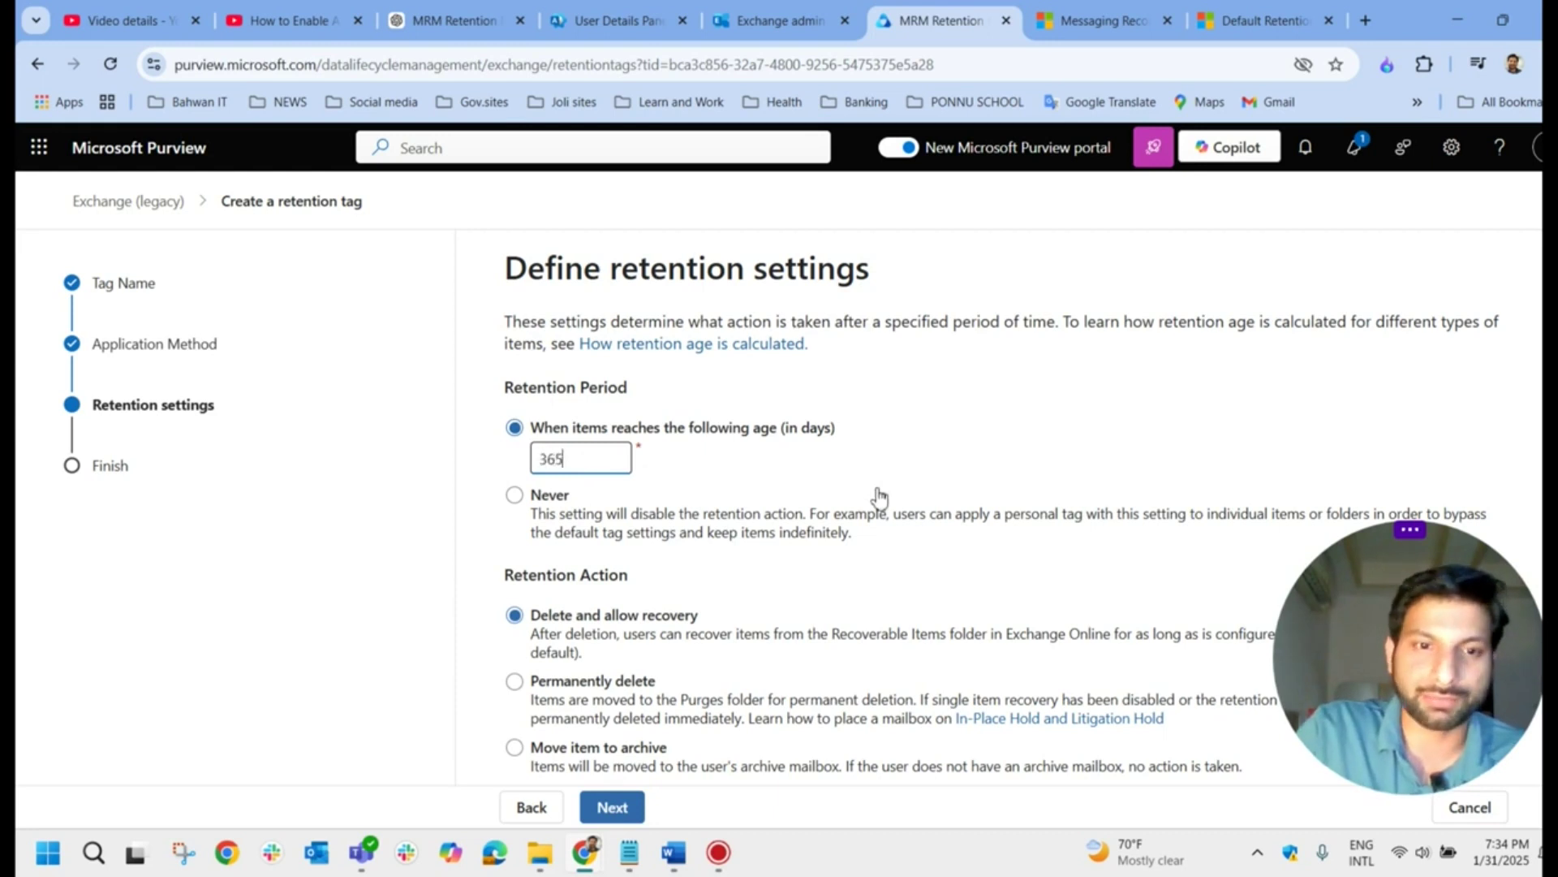
{"action": "left_click", "coordinate": [876, 540]}
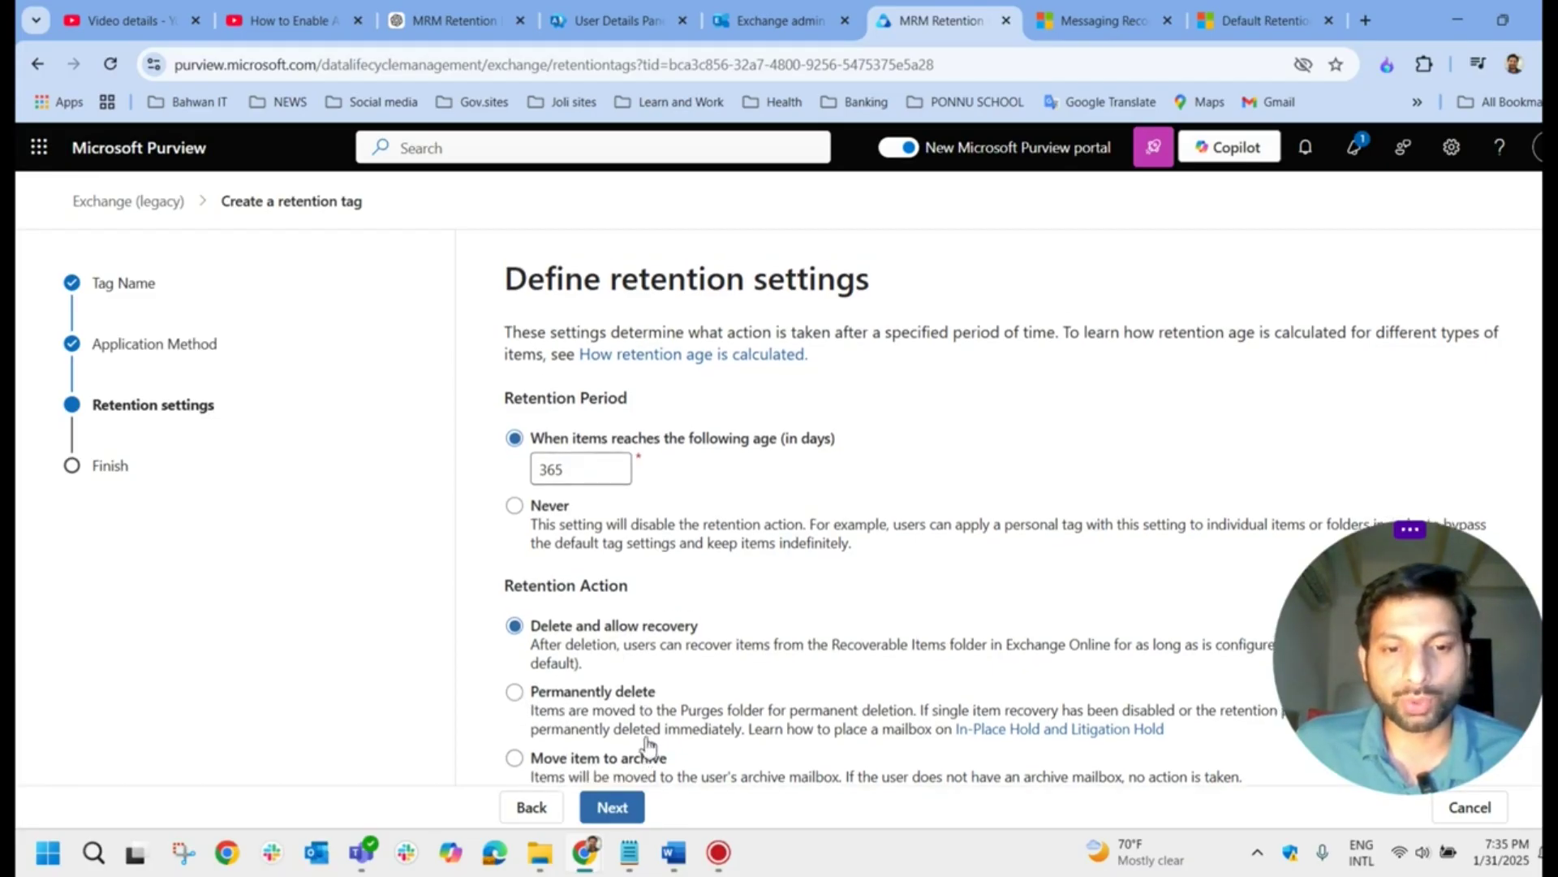
Step: Make the tag move items to archive, then check the Exchange mailbox details
{"action": "scroll", "coordinate": [516, 755], "scroll_direction": "up", "scroll_amount": 1}
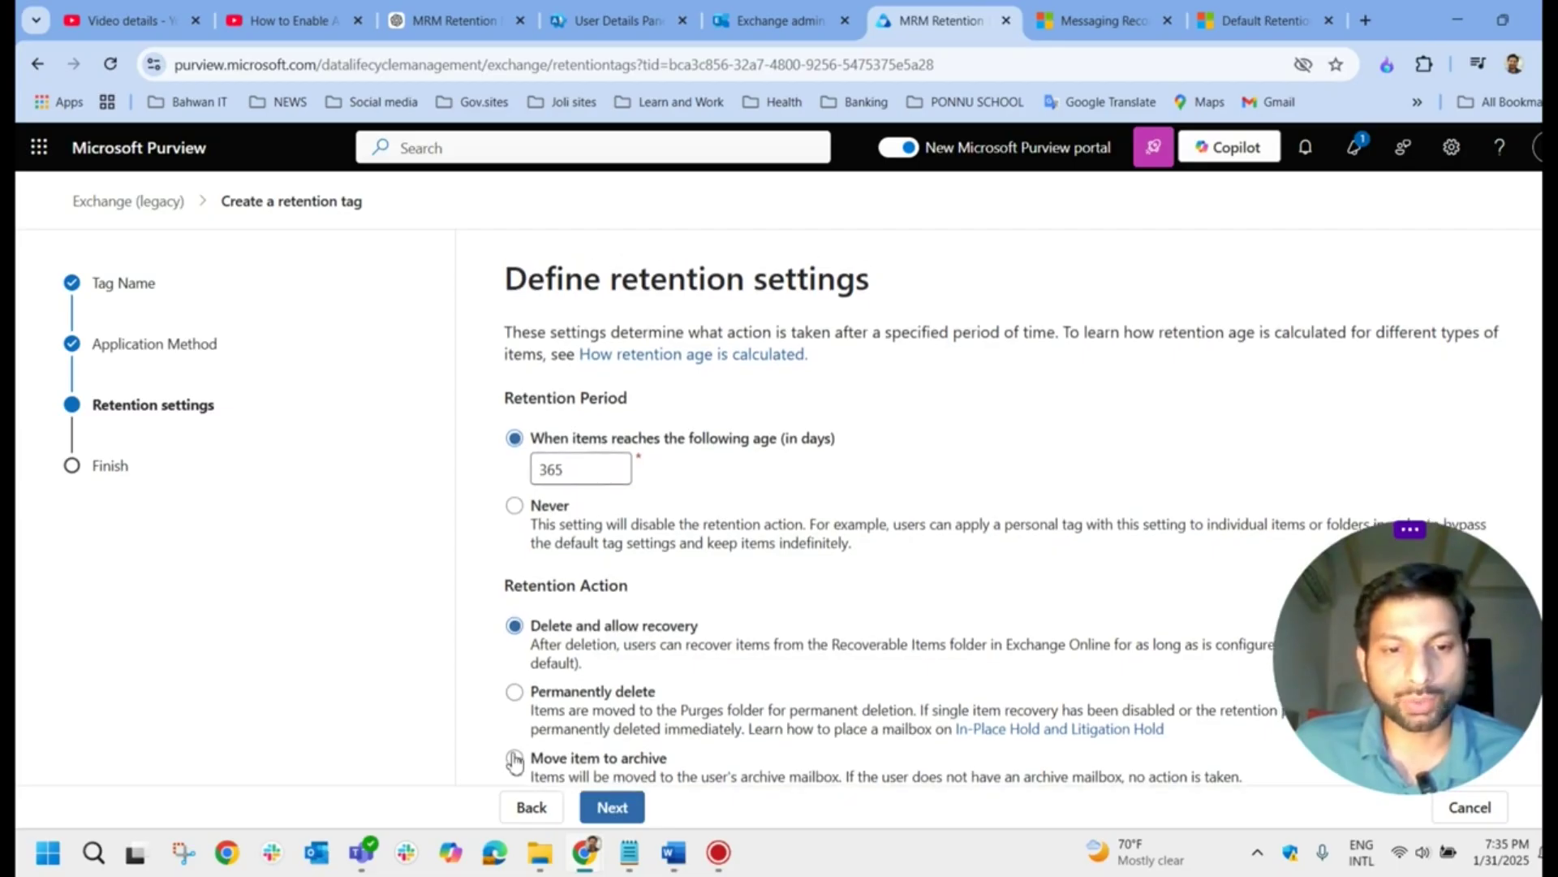
{"action": "left_click", "coordinate": [515, 759]}
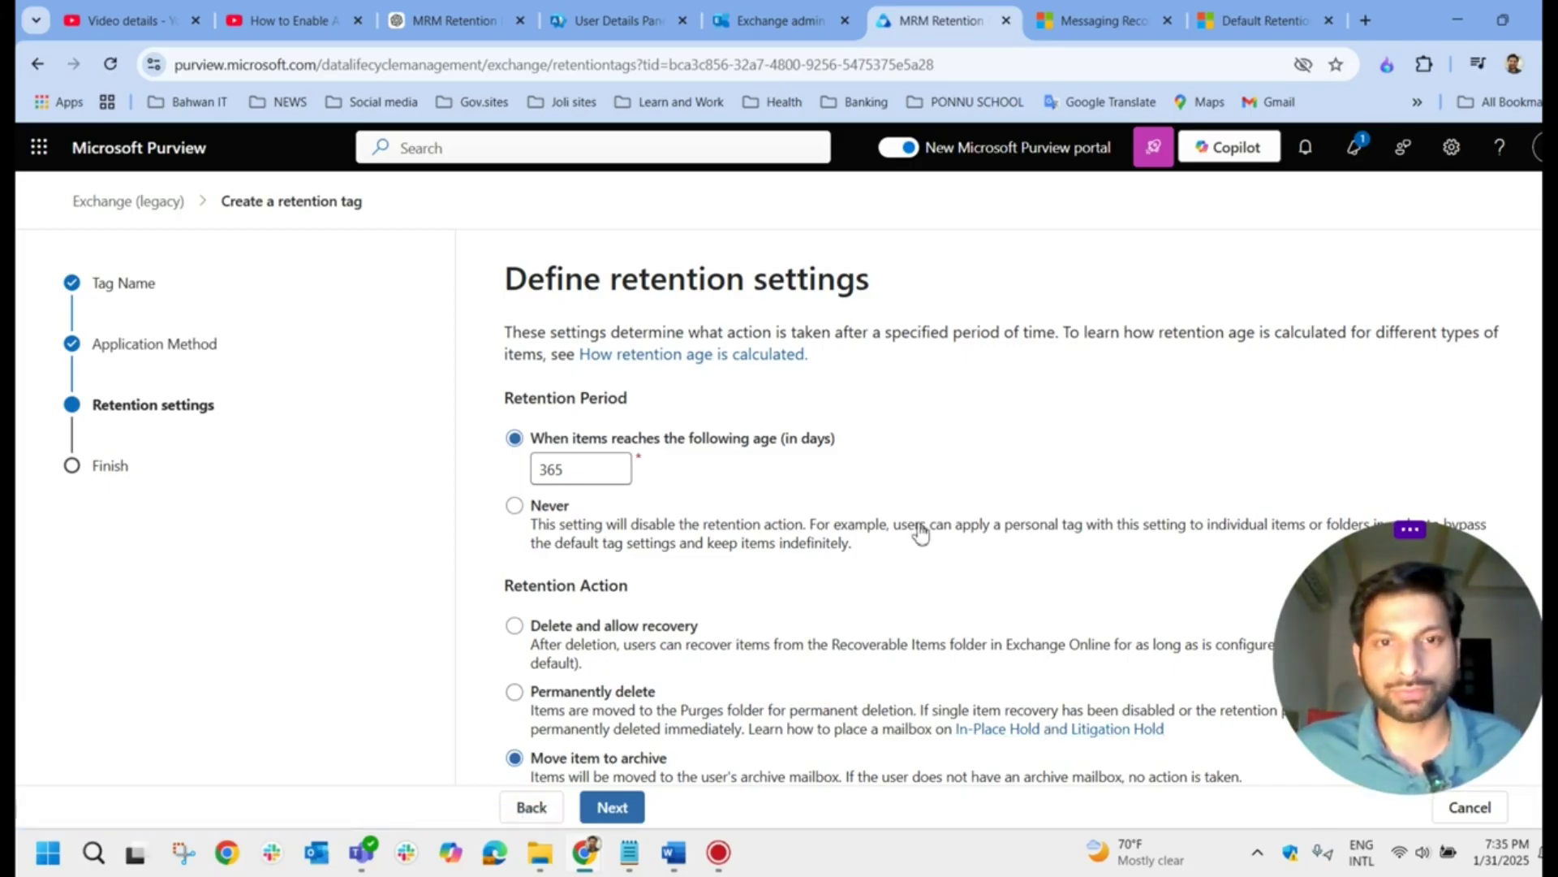
{"action": "left_click", "coordinate": [752, 23]}
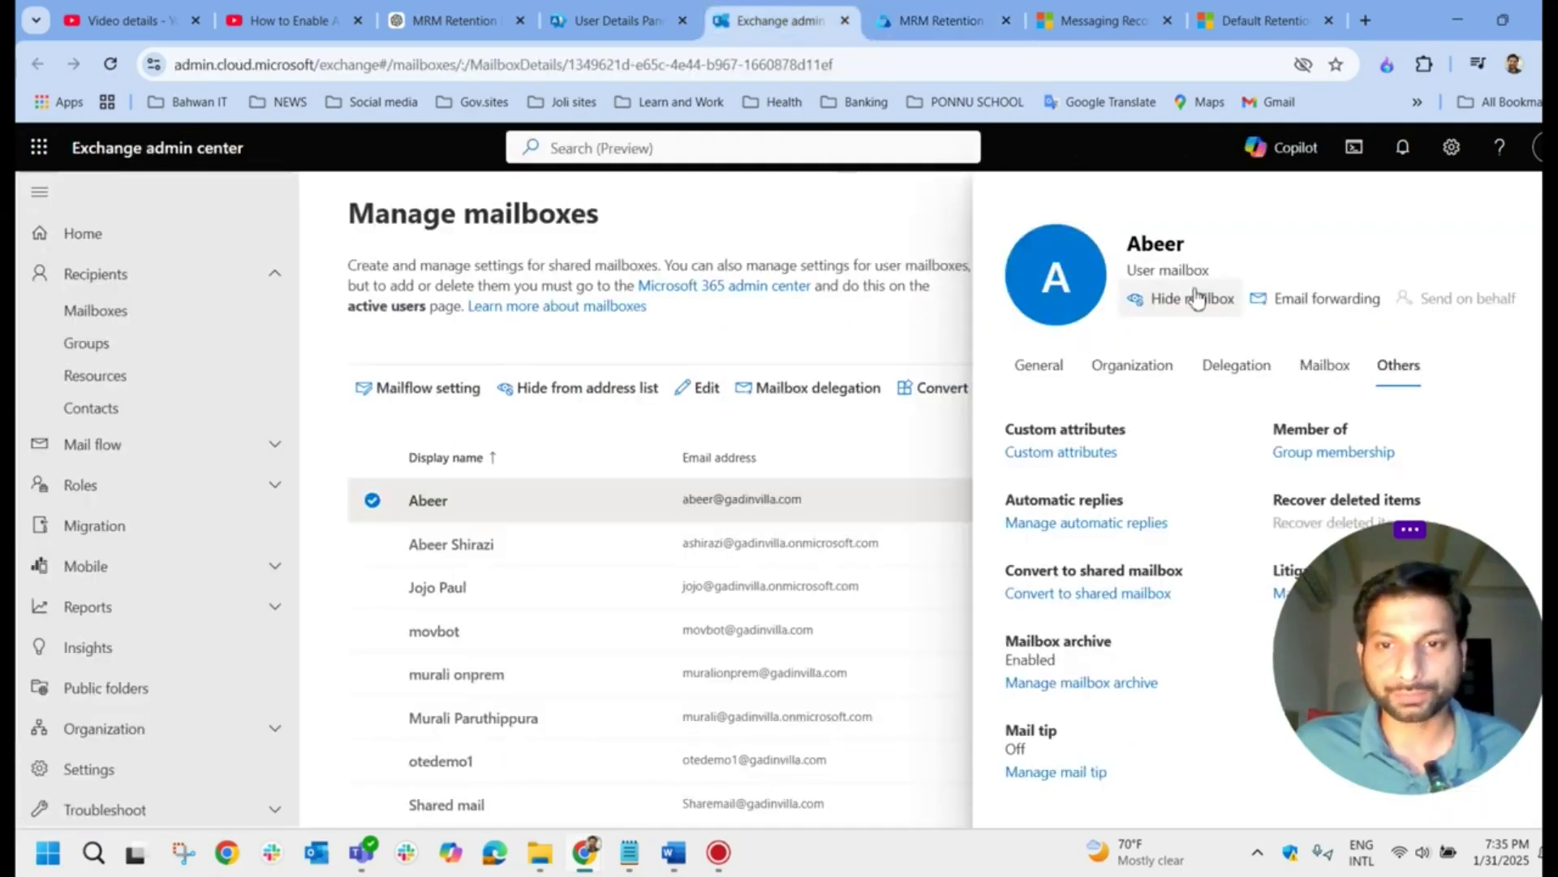
Step: Return to the Purview wizard's 365-day, move-to-archive retention settings
{"action": "left_click", "coordinate": [933, 20]}
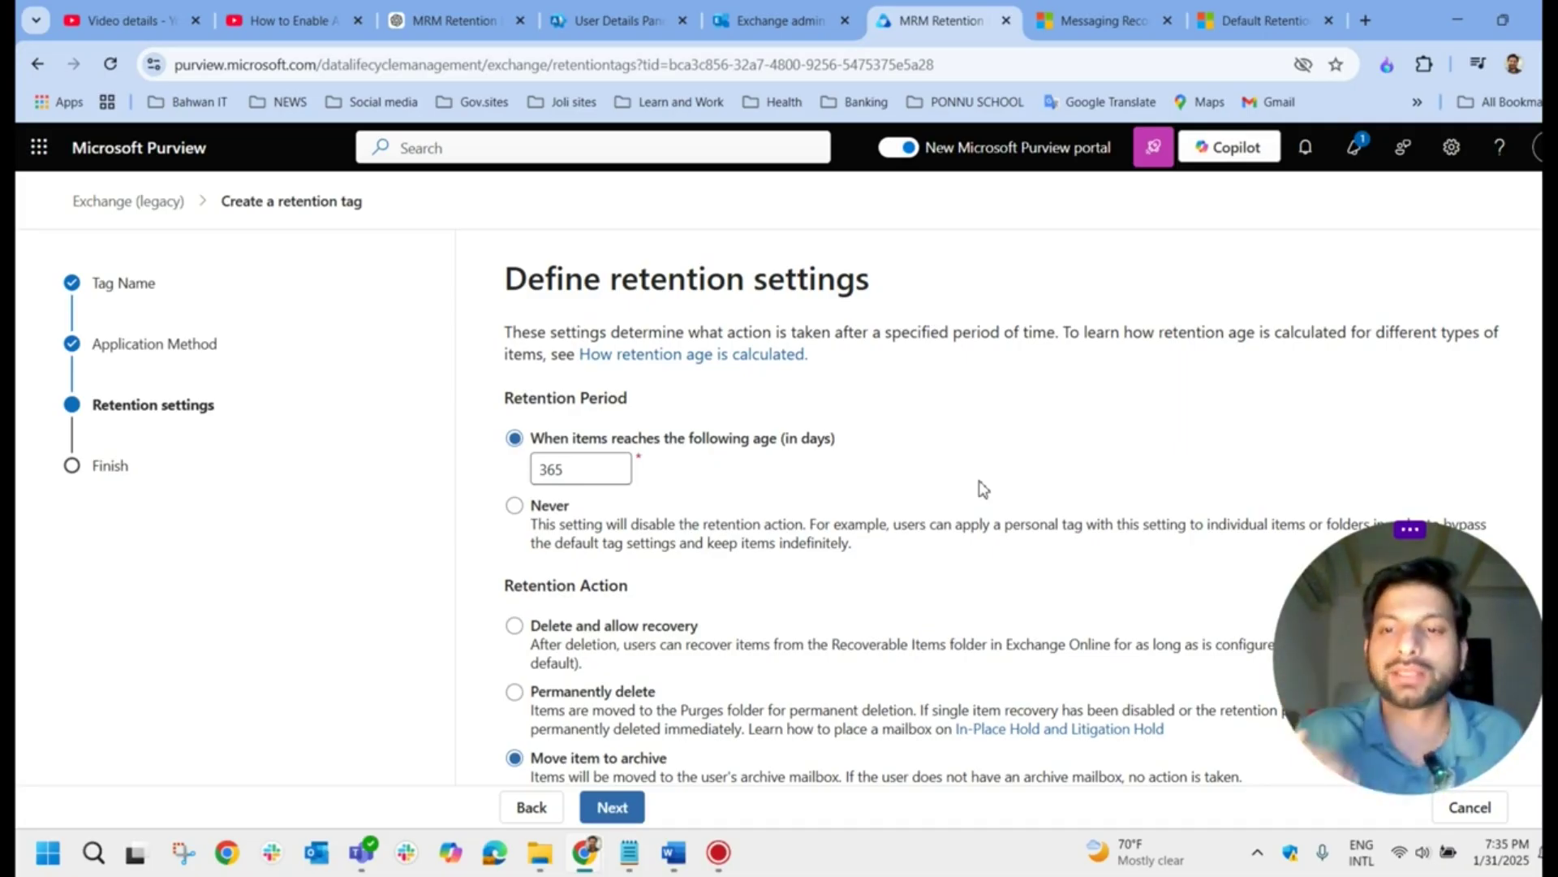
Step: Review and create the retention tag, then close the wizard
{"action": "left_click", "coordinate": [613, 812]}
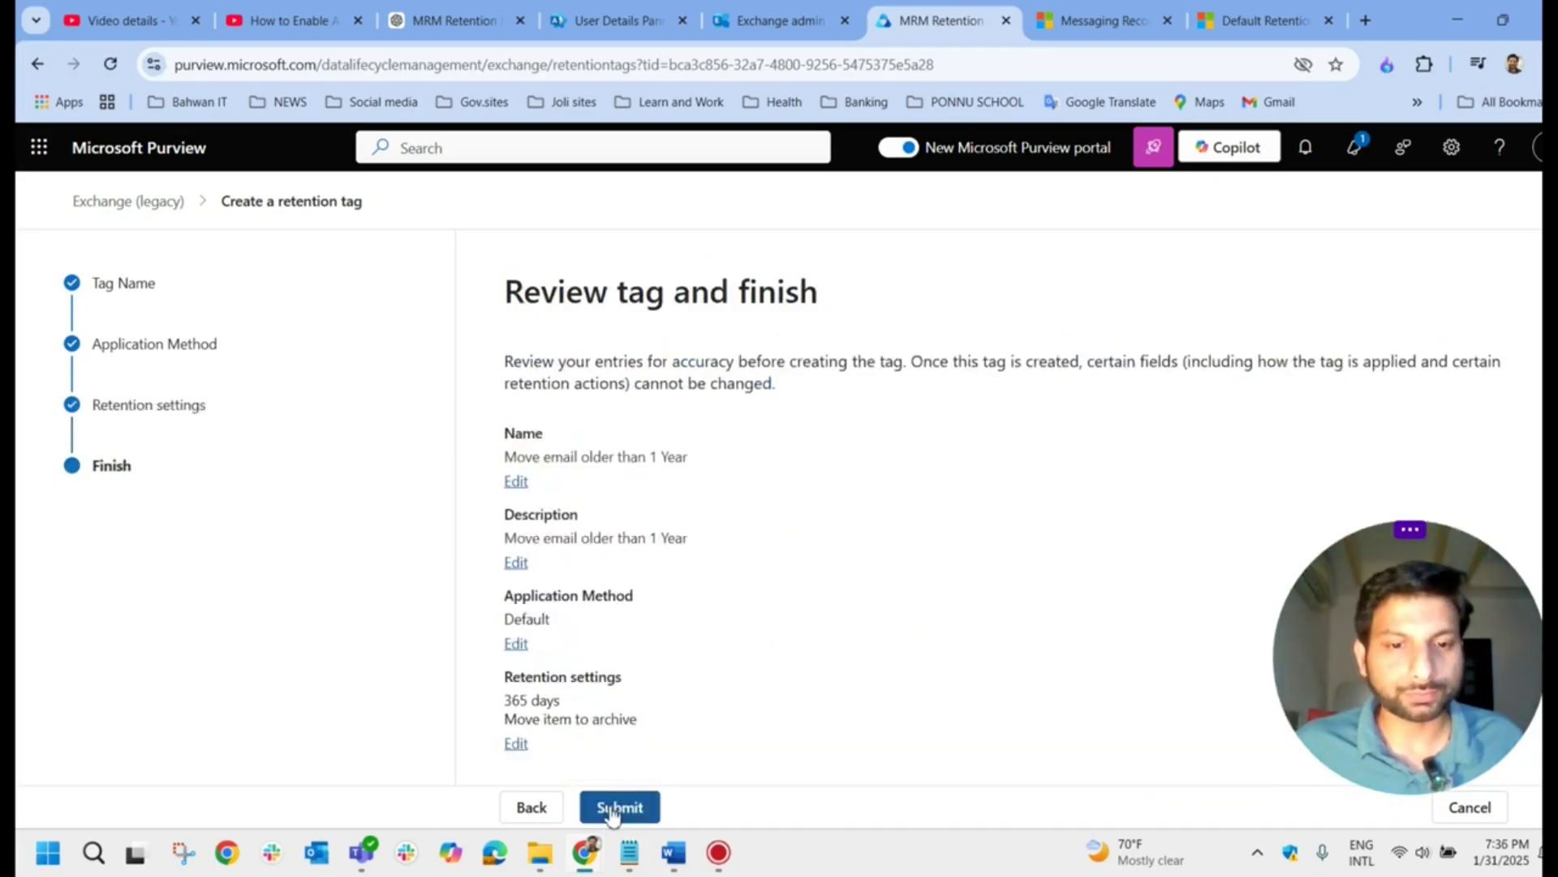
{"action": "left_click", "coordinate": [612, 808]}
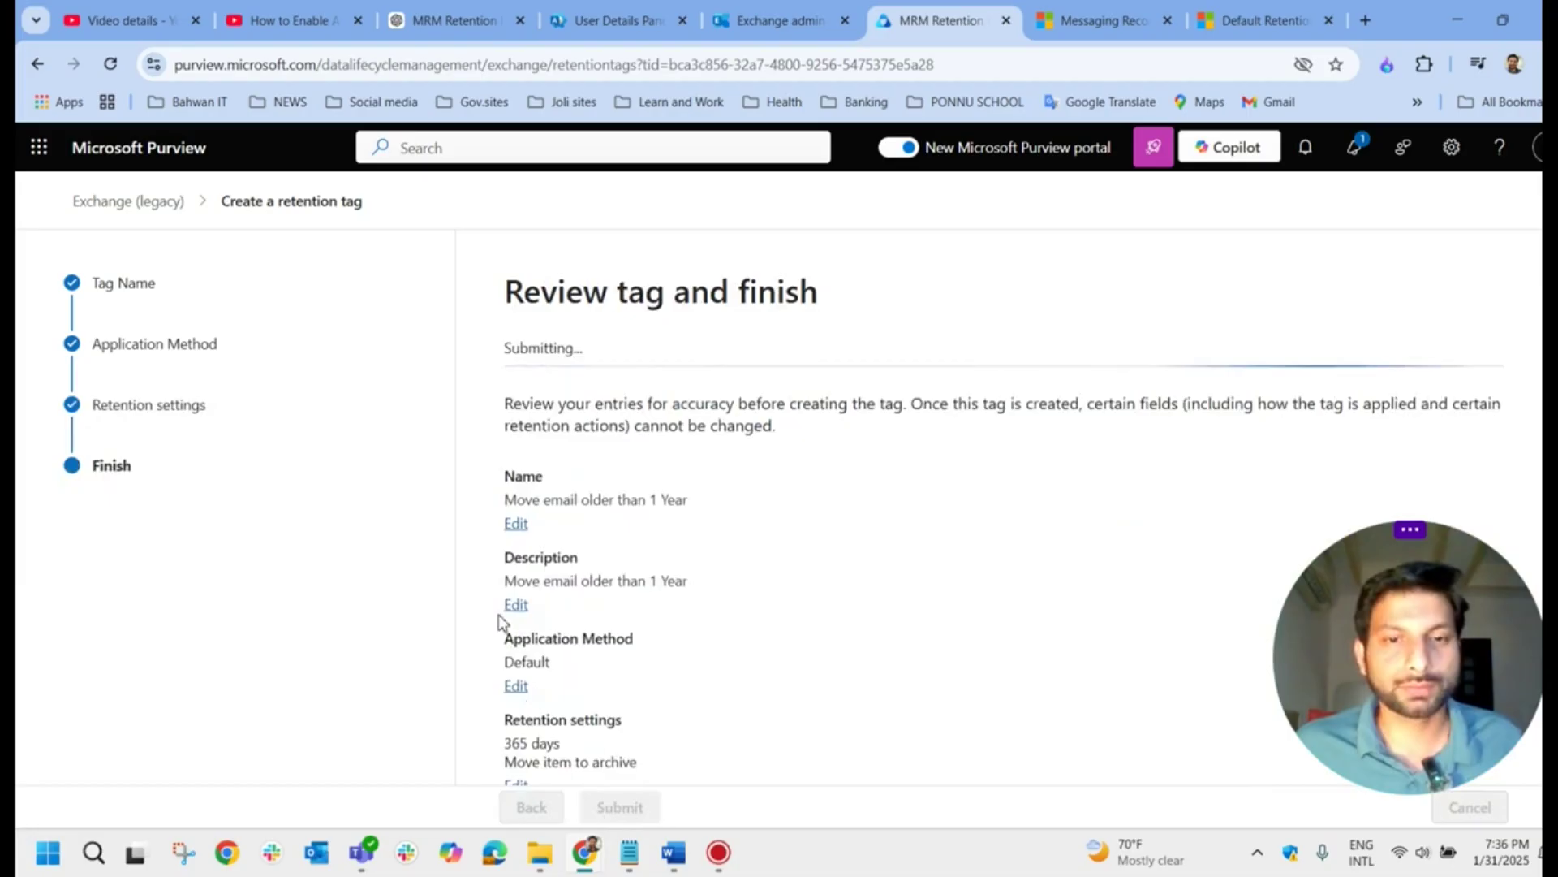
{"action": "left_click_drag", "start_coordinate": [871, 294], "coordinate": [571, 317]}
{"action": "left_click", "coordinate": [608, 613]}
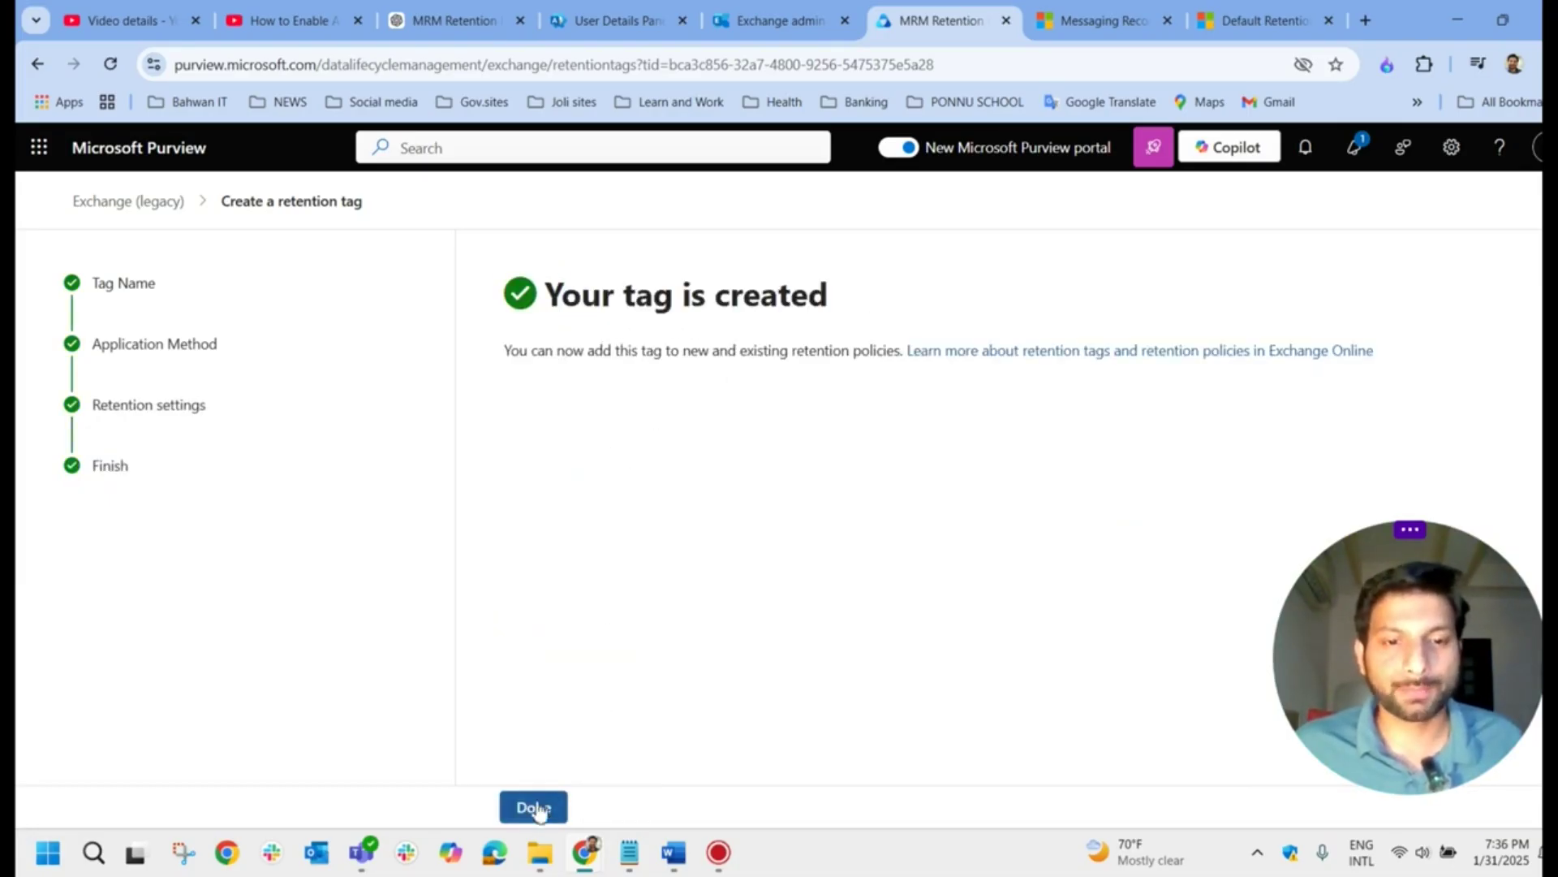
{"action": "left_click", "coordinate": [535, 807]}
Step: Tick the Move email older than 1 Year tag and go to MRM Retention policies
{"action": "scroll", "coordinate": [536, 568], "scroll_direction": "down", "scroll_amount": 2}
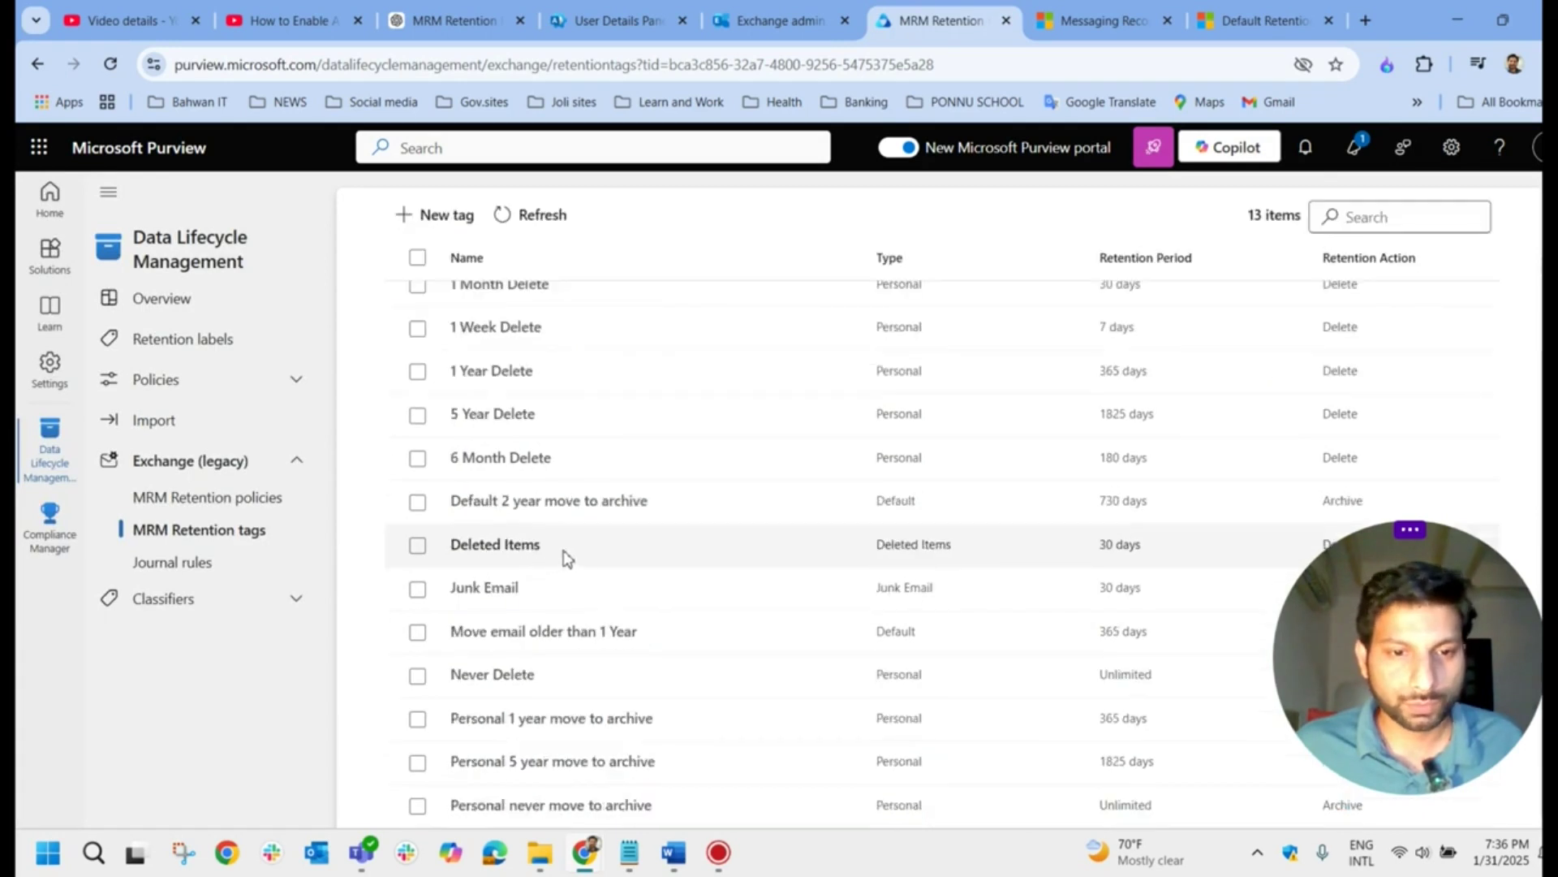
{"action": "left_click", "coordinate": [653, 646]}
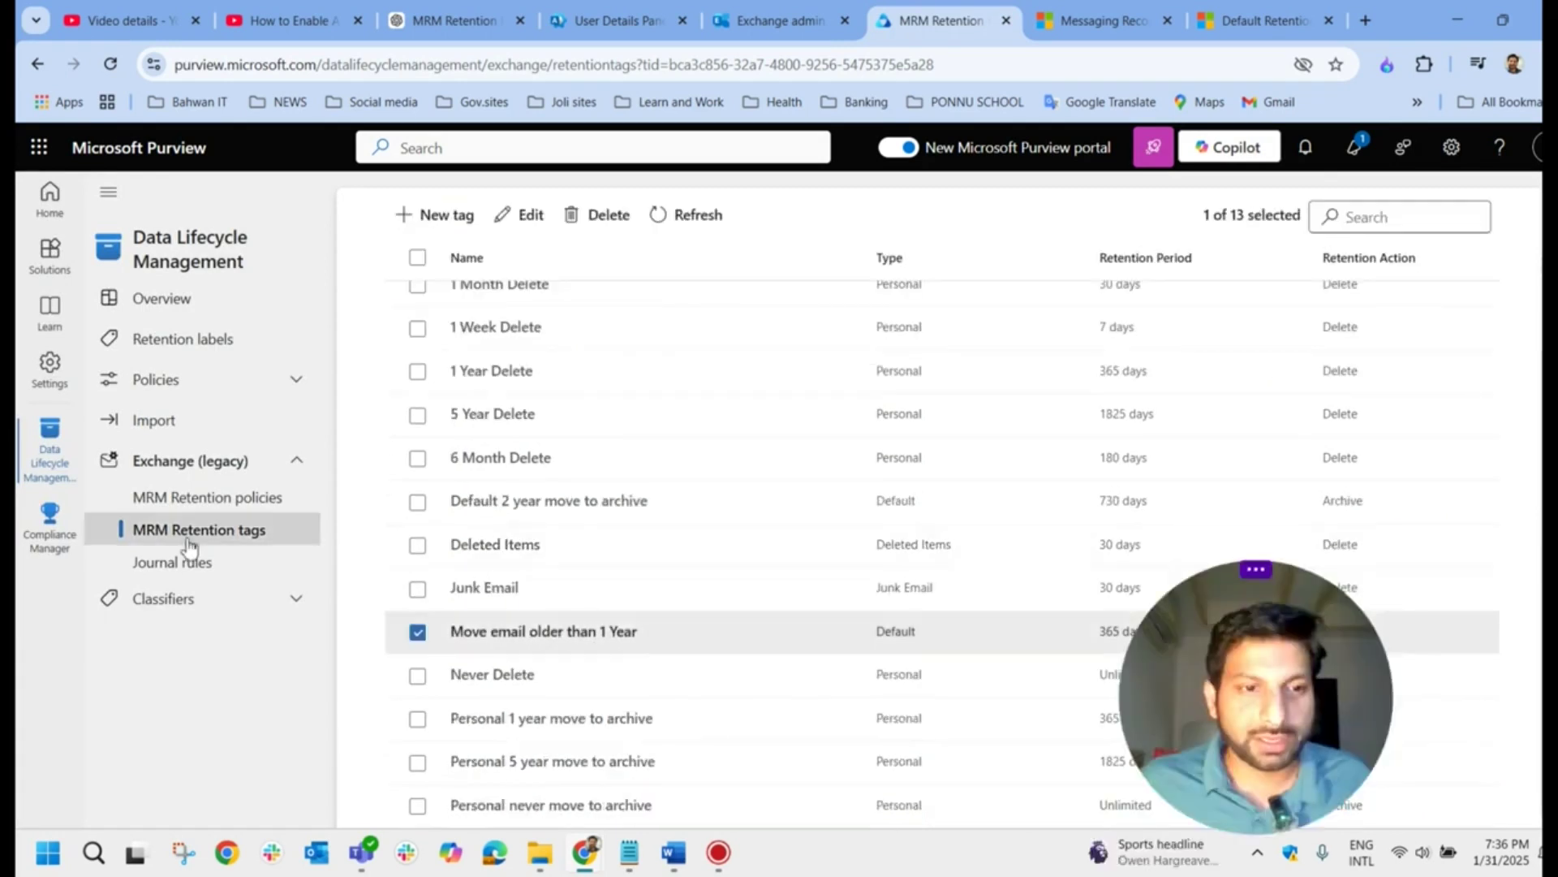
{"action": "left_click", "coordinate": [218, 506]}
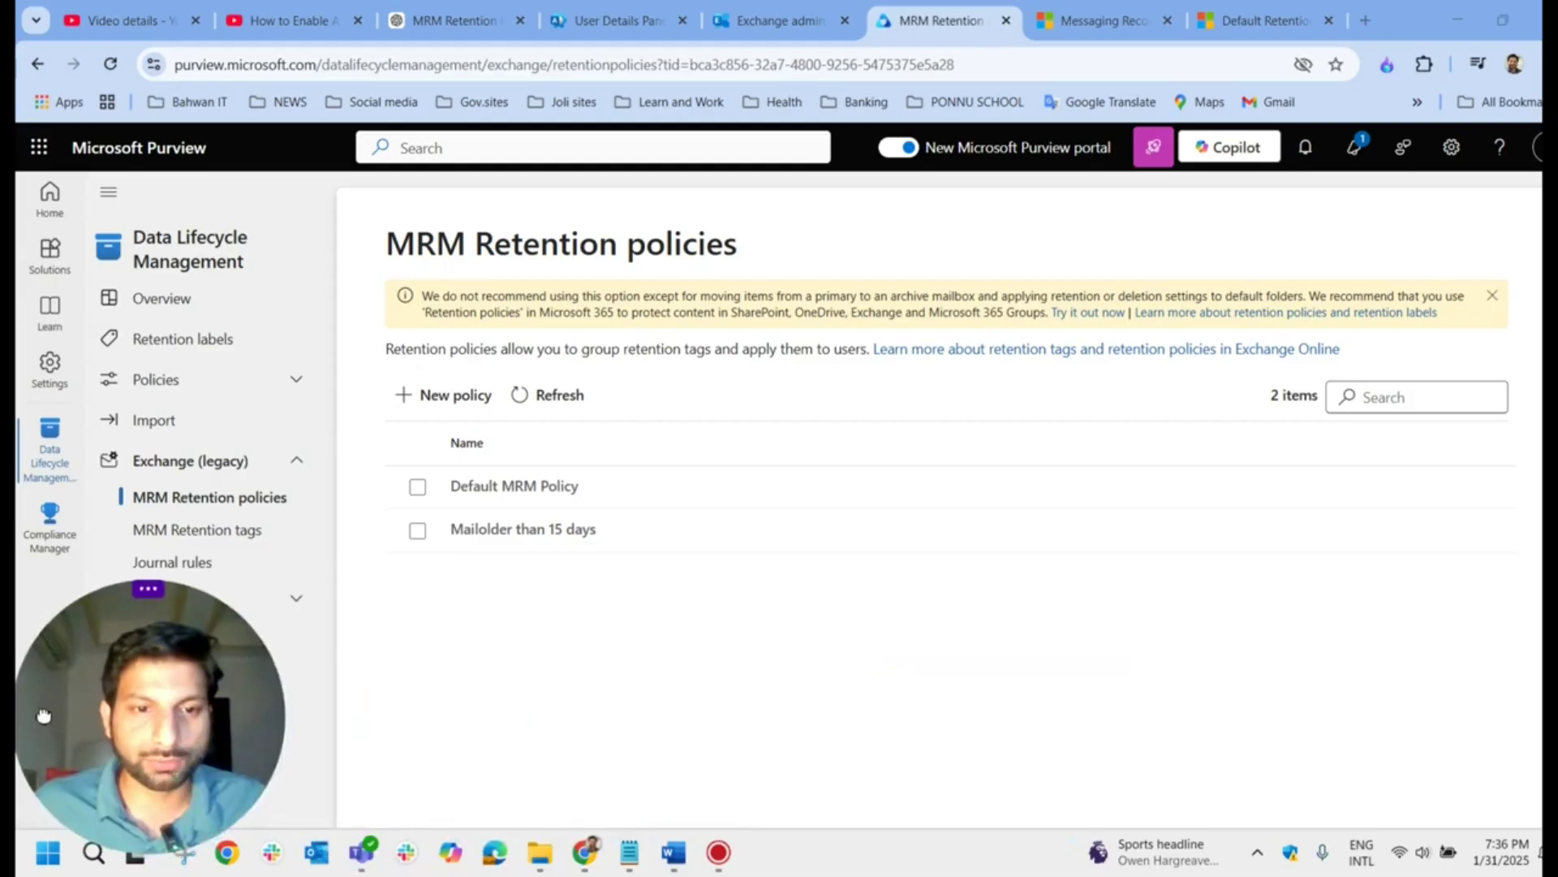
Step: Start a policy named 'Move Email older than 1year' and add the Move email older than 1 Year tag
{"action": "left_click", "coordinate": [460, 400]}
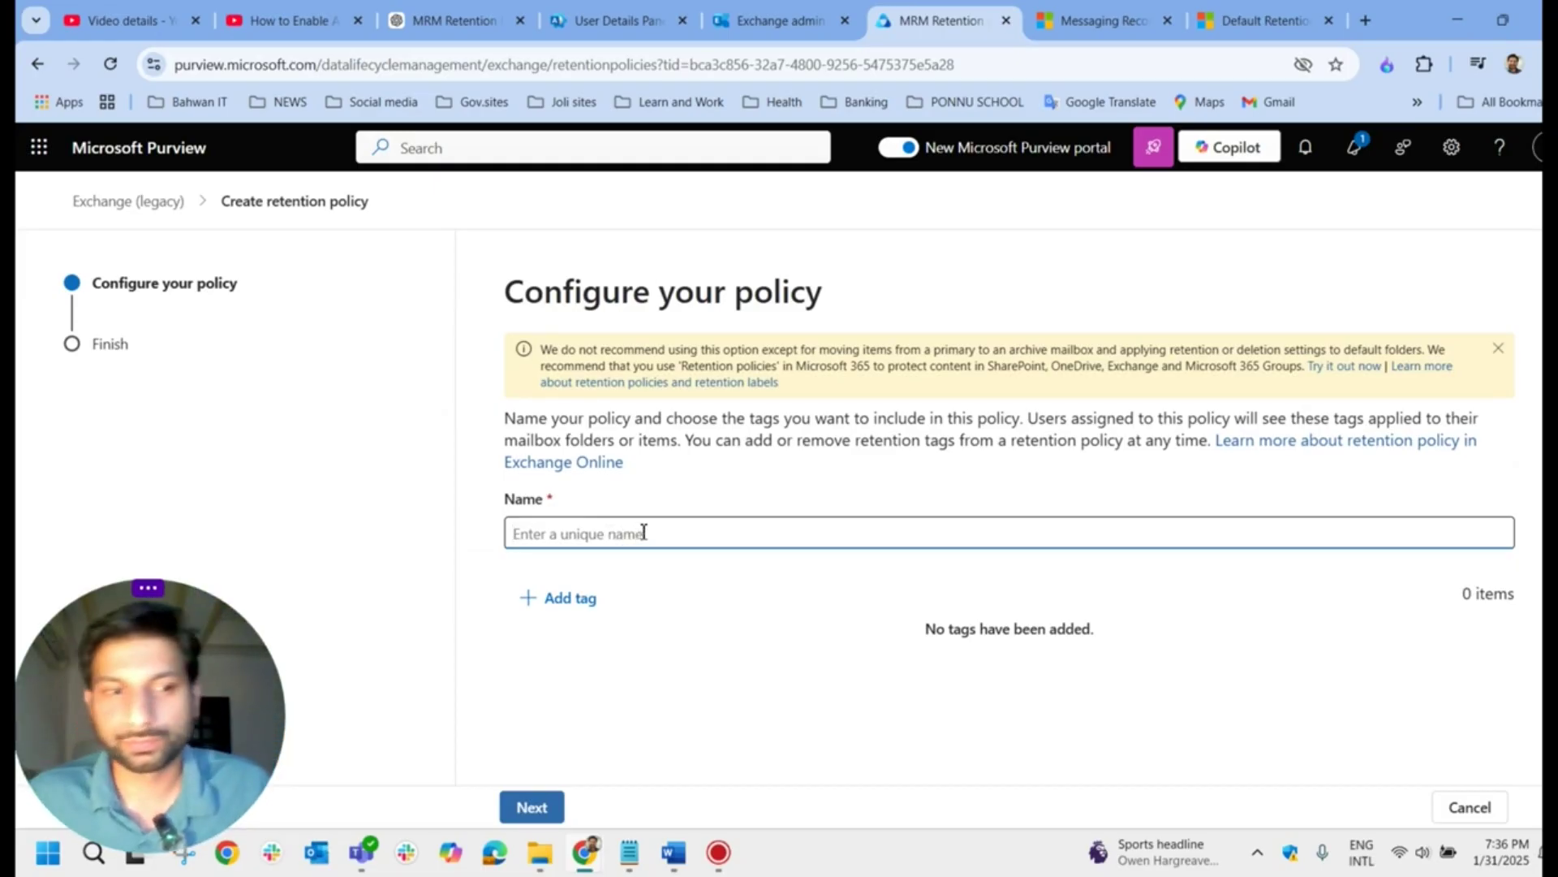
{"action": "type", "text": "Move Email older than 1year"}
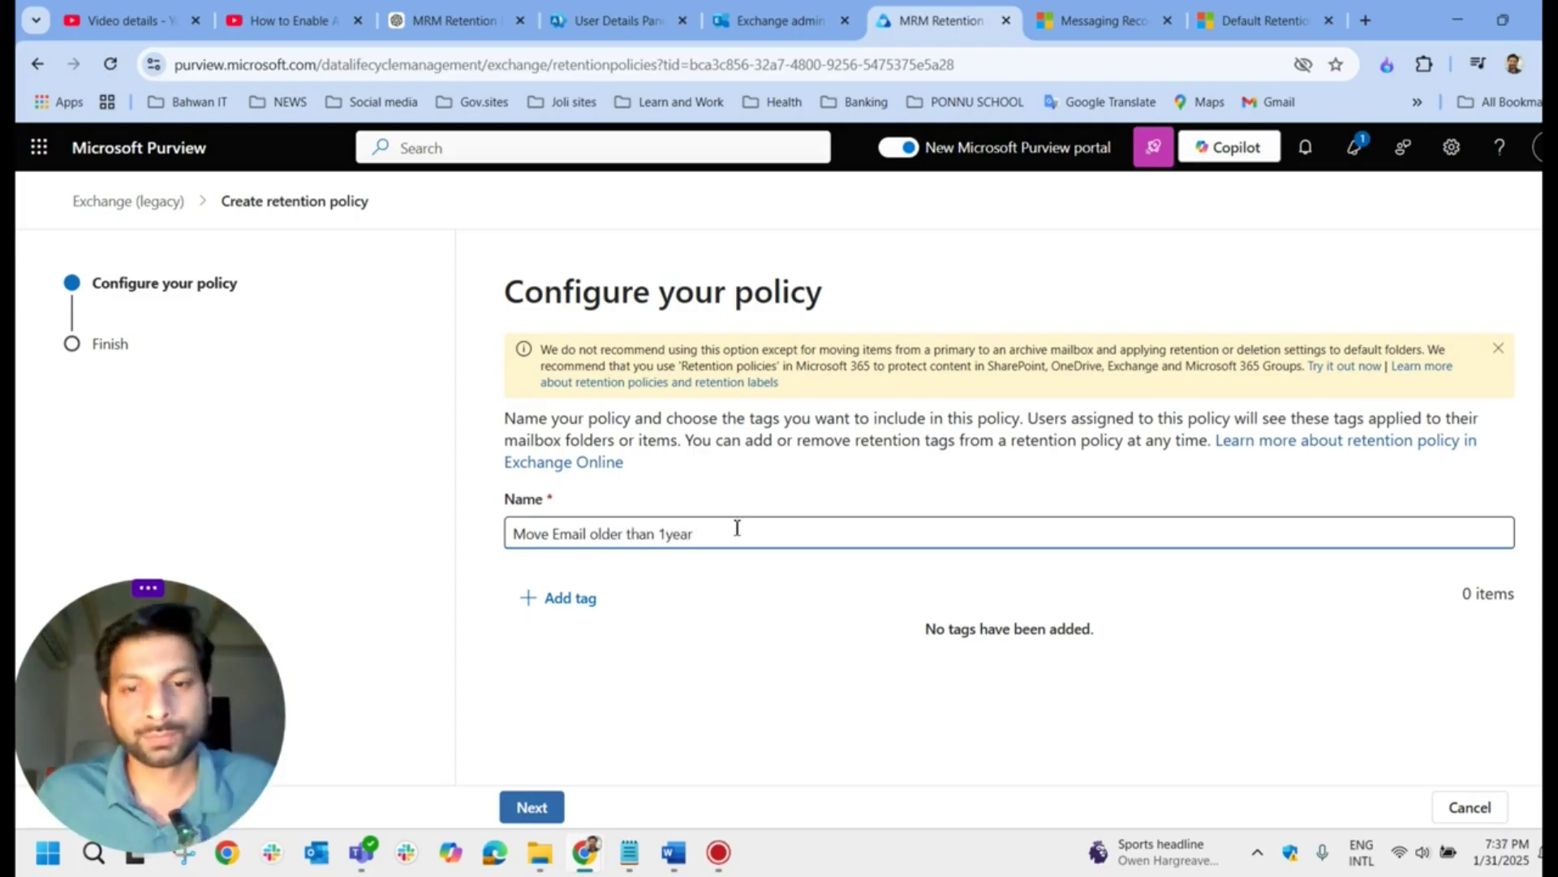
{"action": "left_click", "coordinate": [580, 619]}
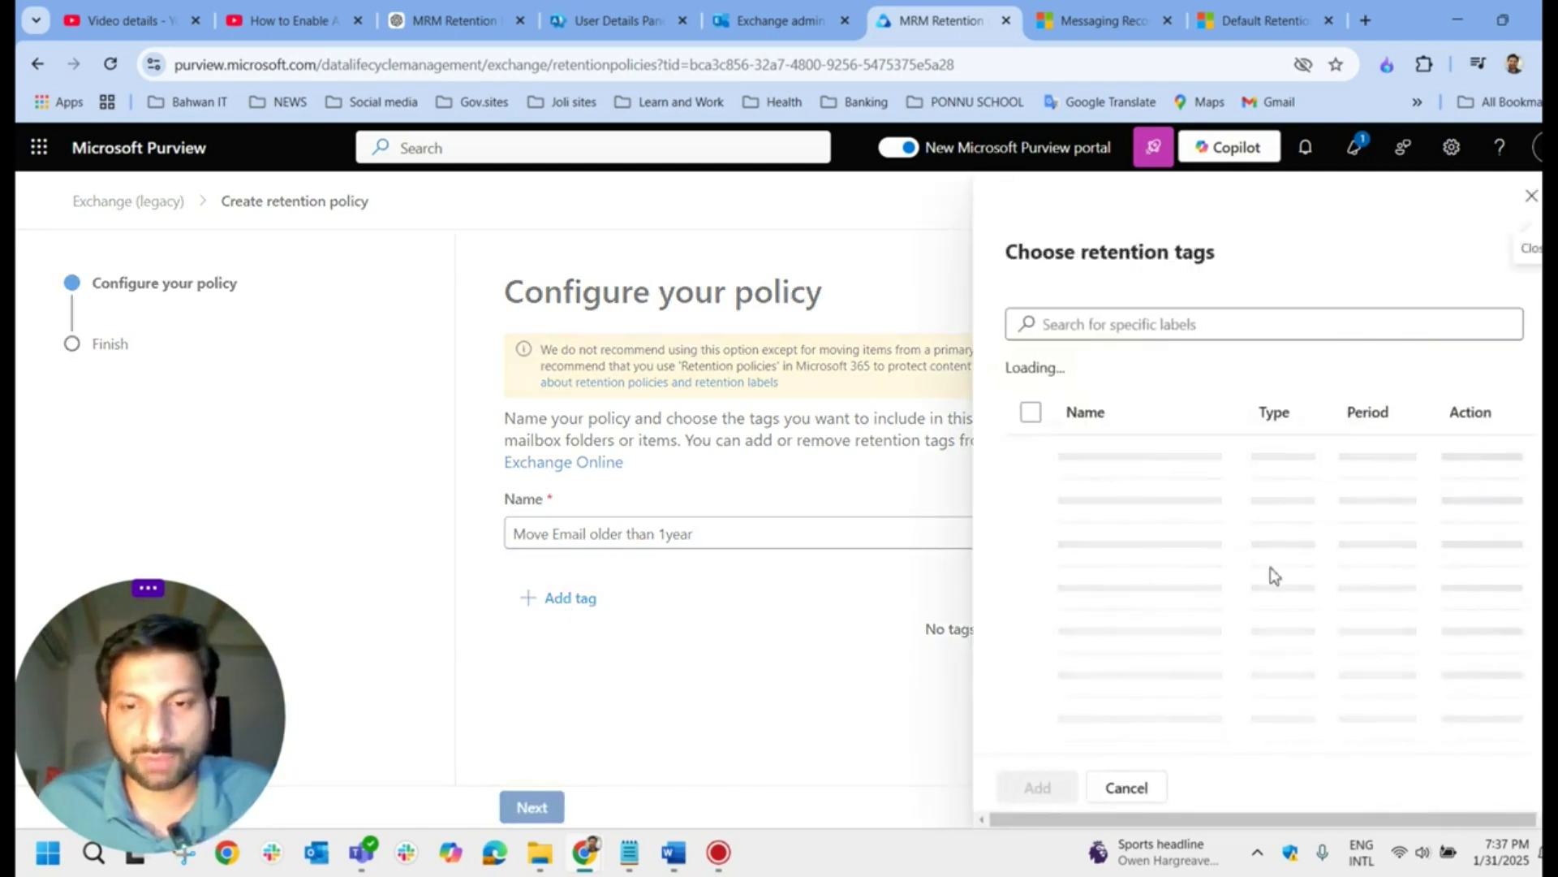
{"action": "scroll", "coordinate": [1198, 580], "scroll_direction": "down", "scroll_amount": 1}
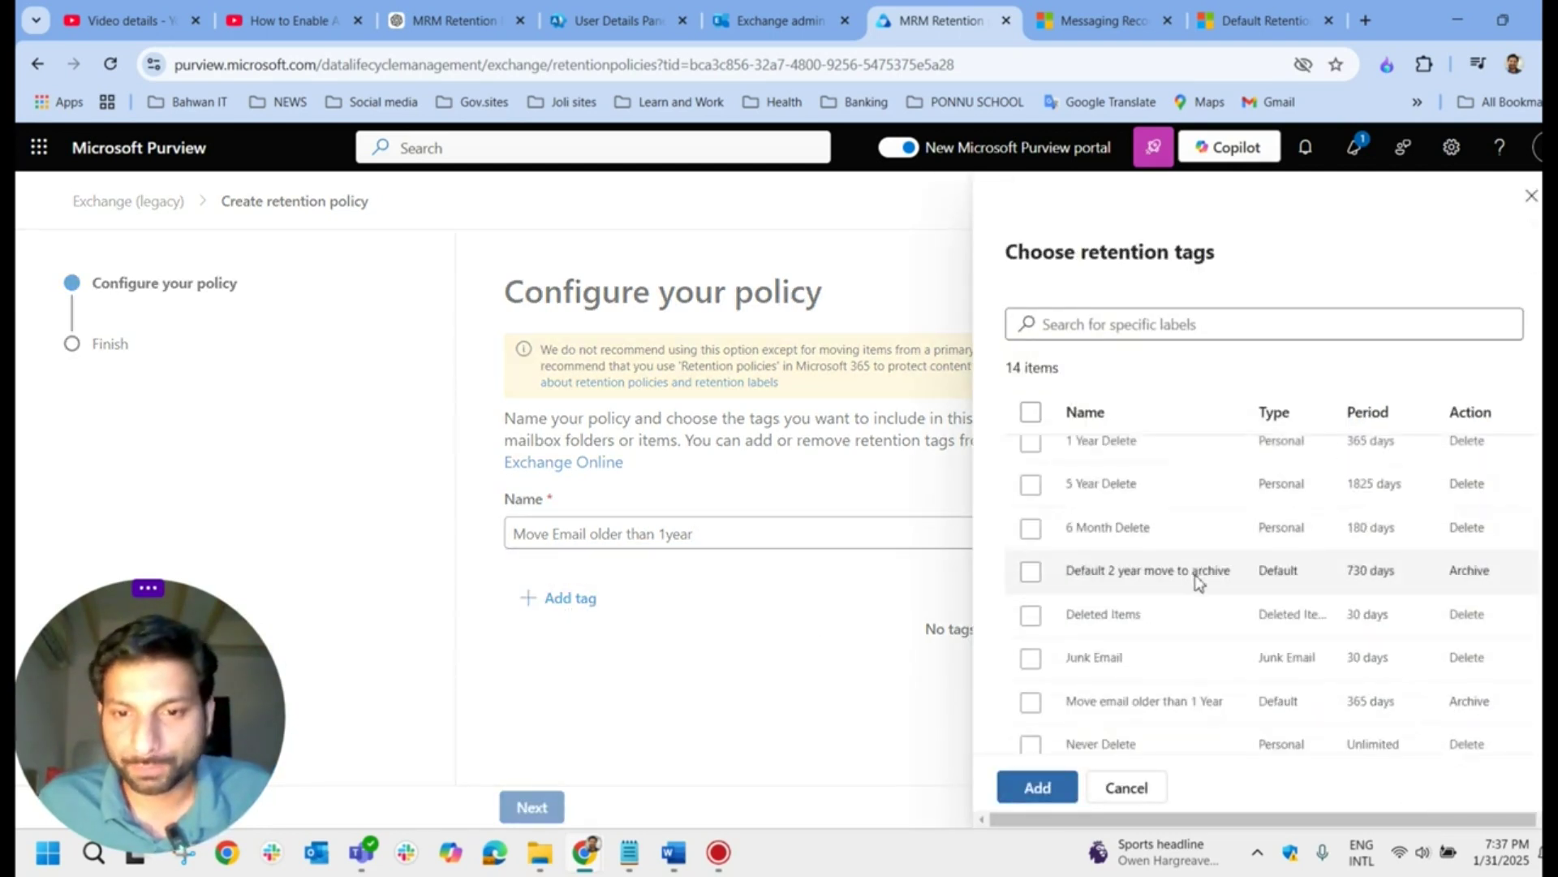
{"action": "scroll", "coordinate": [1198, 579], "scroll_direction": "down", "scroll_amount": 1}
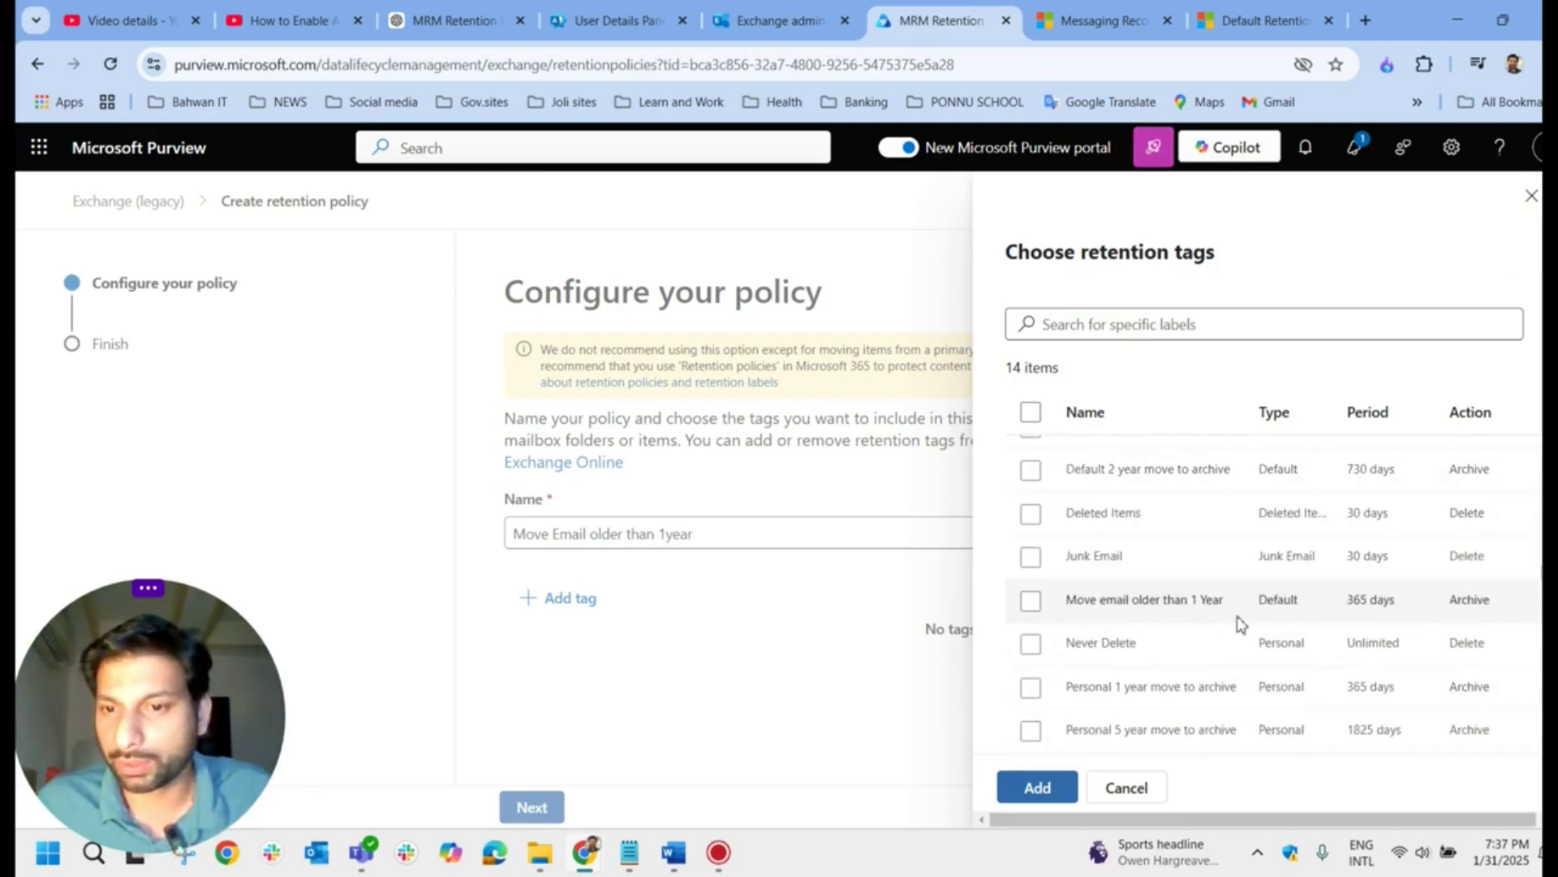
{"action": "left_click", "coordinate": [1031, 602]}
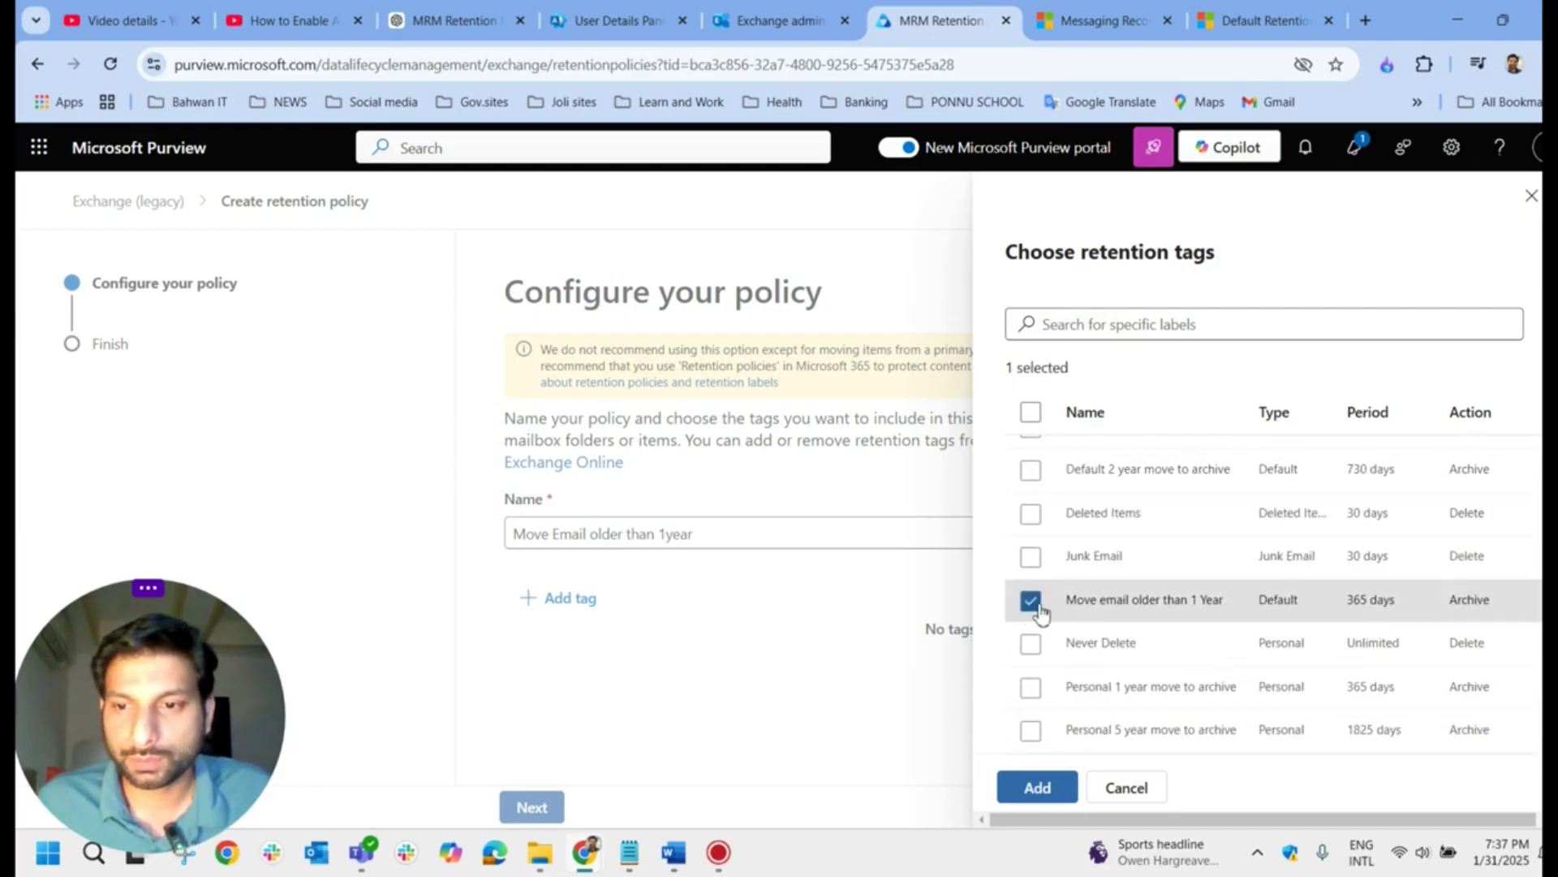
{"action": "left_click", "coordinate": [1039, 788]}
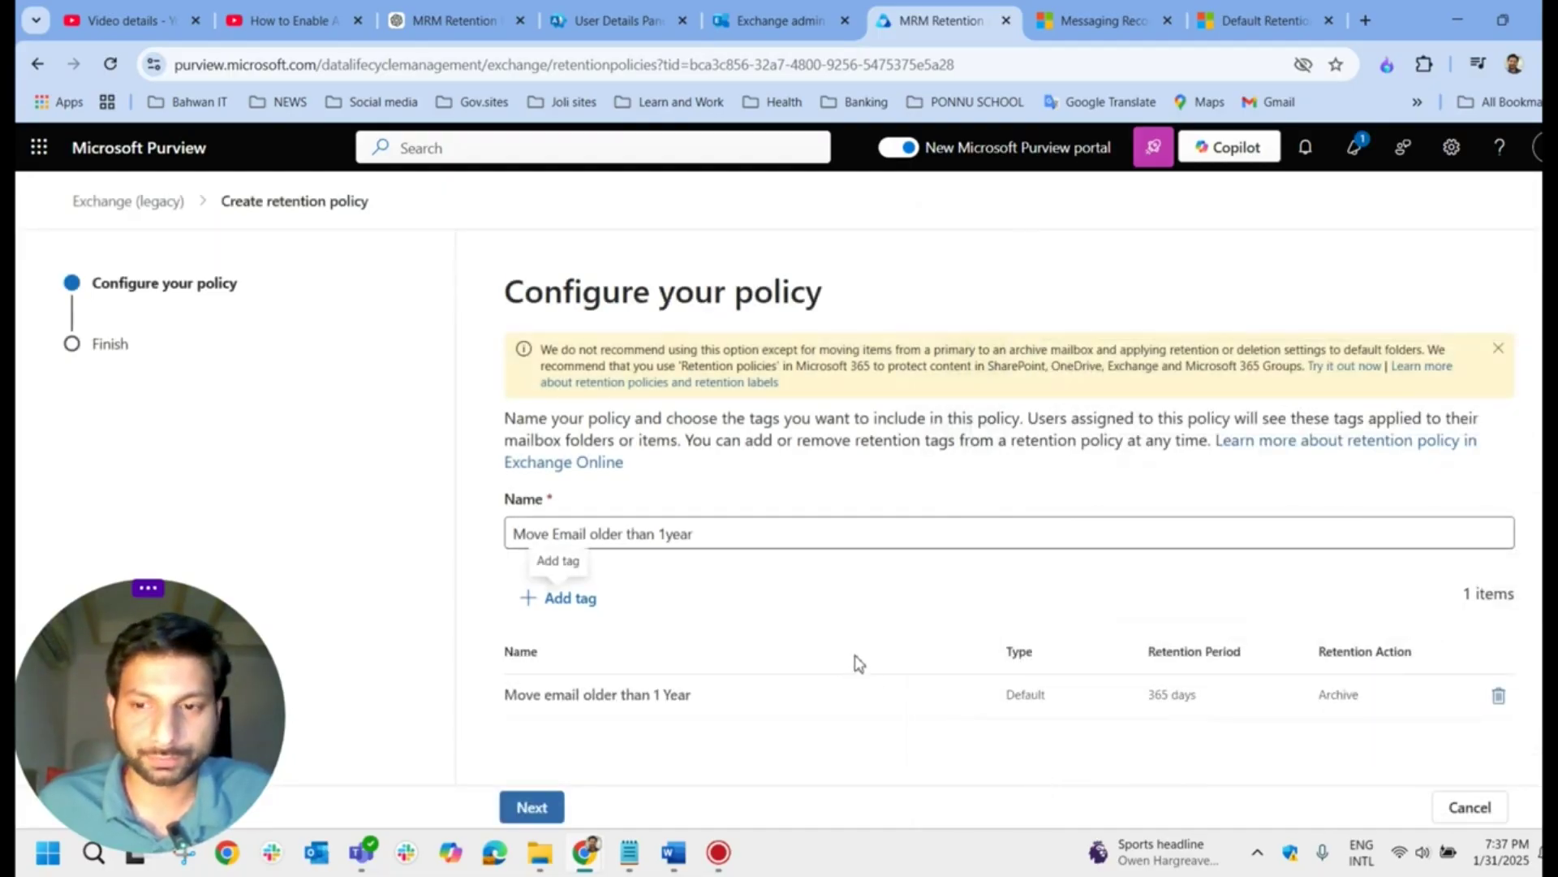
Step: Review and submit the policy, highlighting its 'Your policy is created' confirmation
{"action": "left_click", "coordinate": [531, 807]}
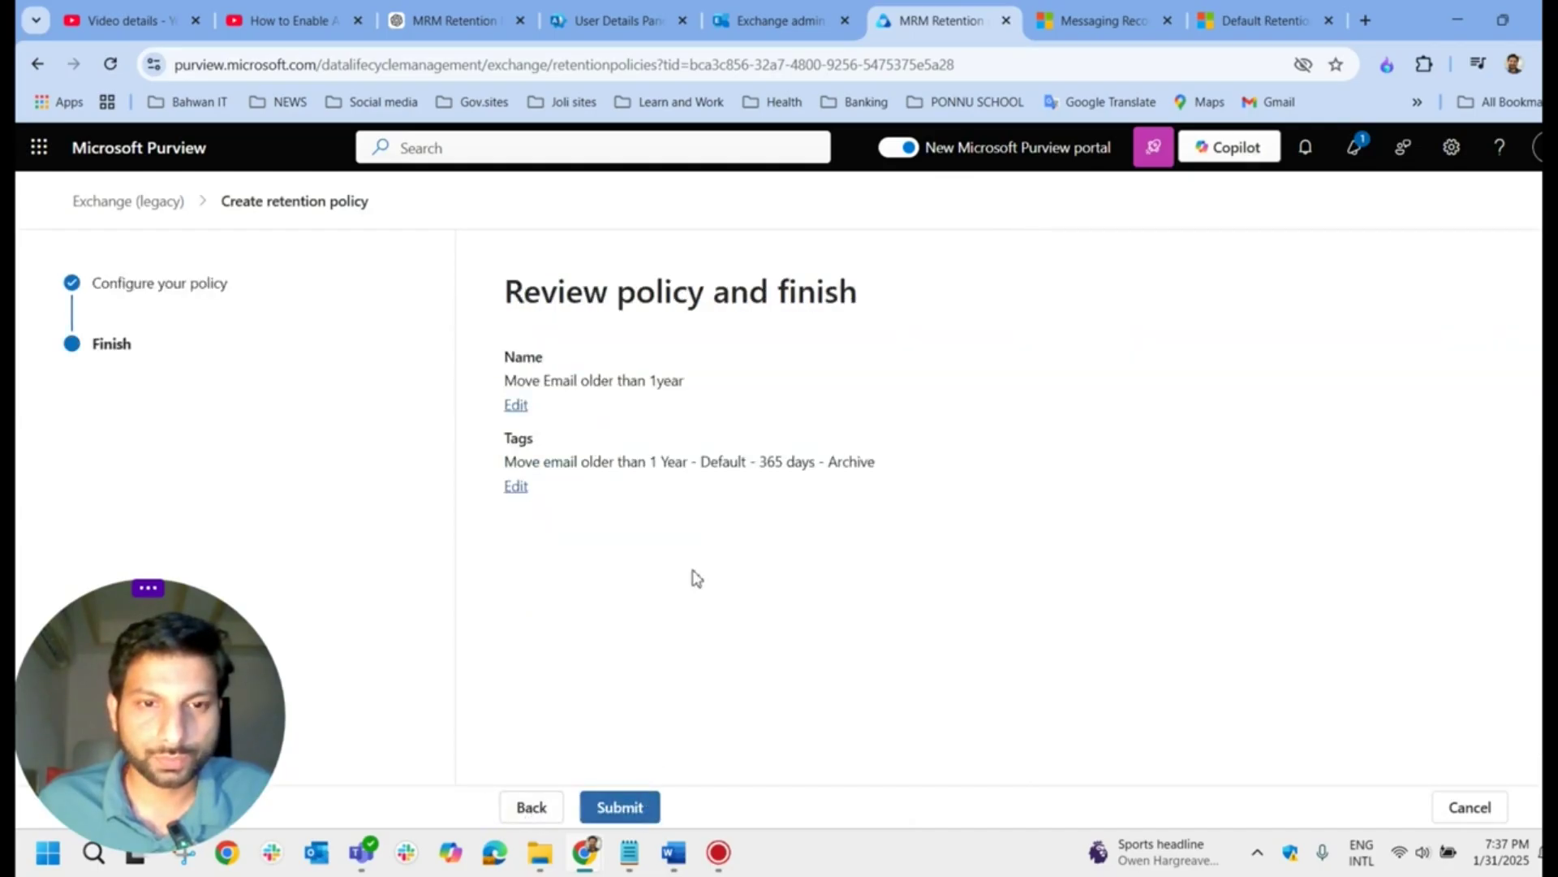
{"action": "left_click", "coordinate": [636, 809]}
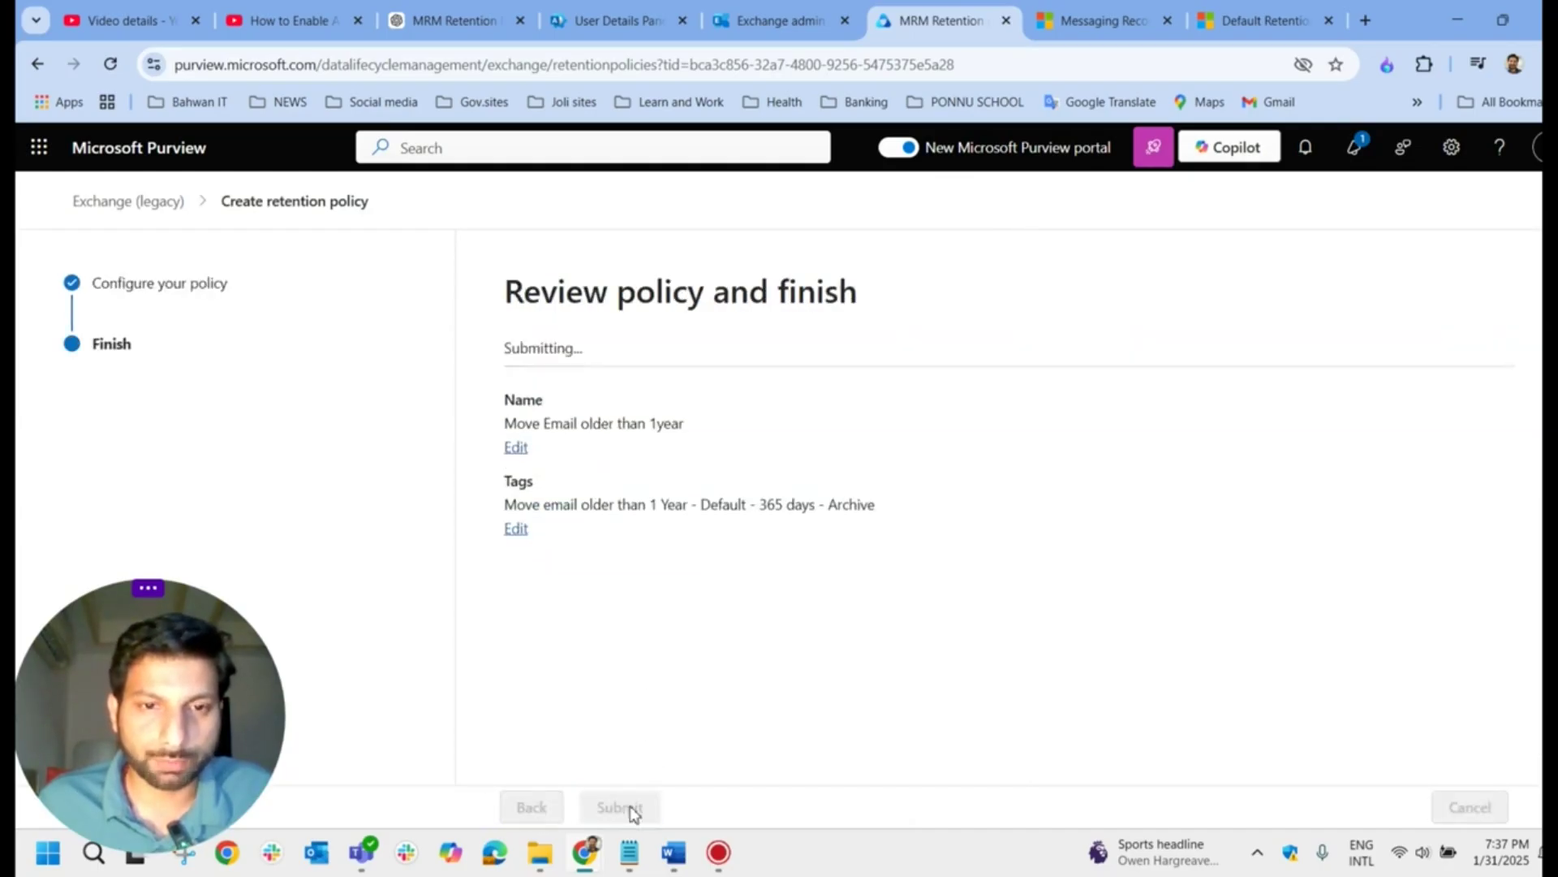
{"action": "left_click_drag", "start_coordinate": [560, 307], "coordinate": [887, 313]}
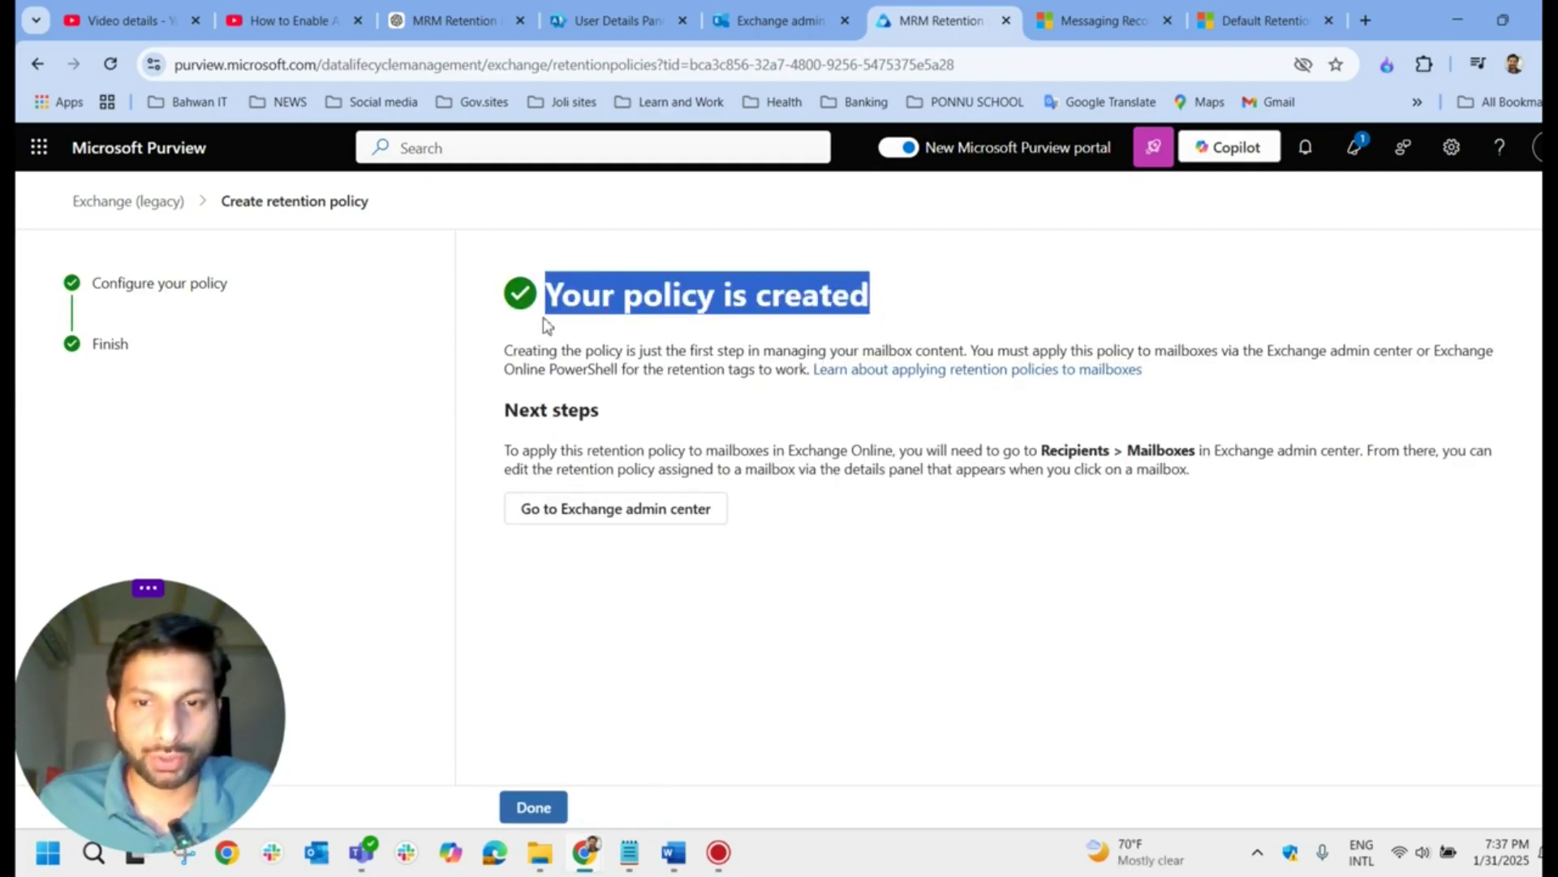
{"action": "left_click", "coordinate": [1116, 566]}
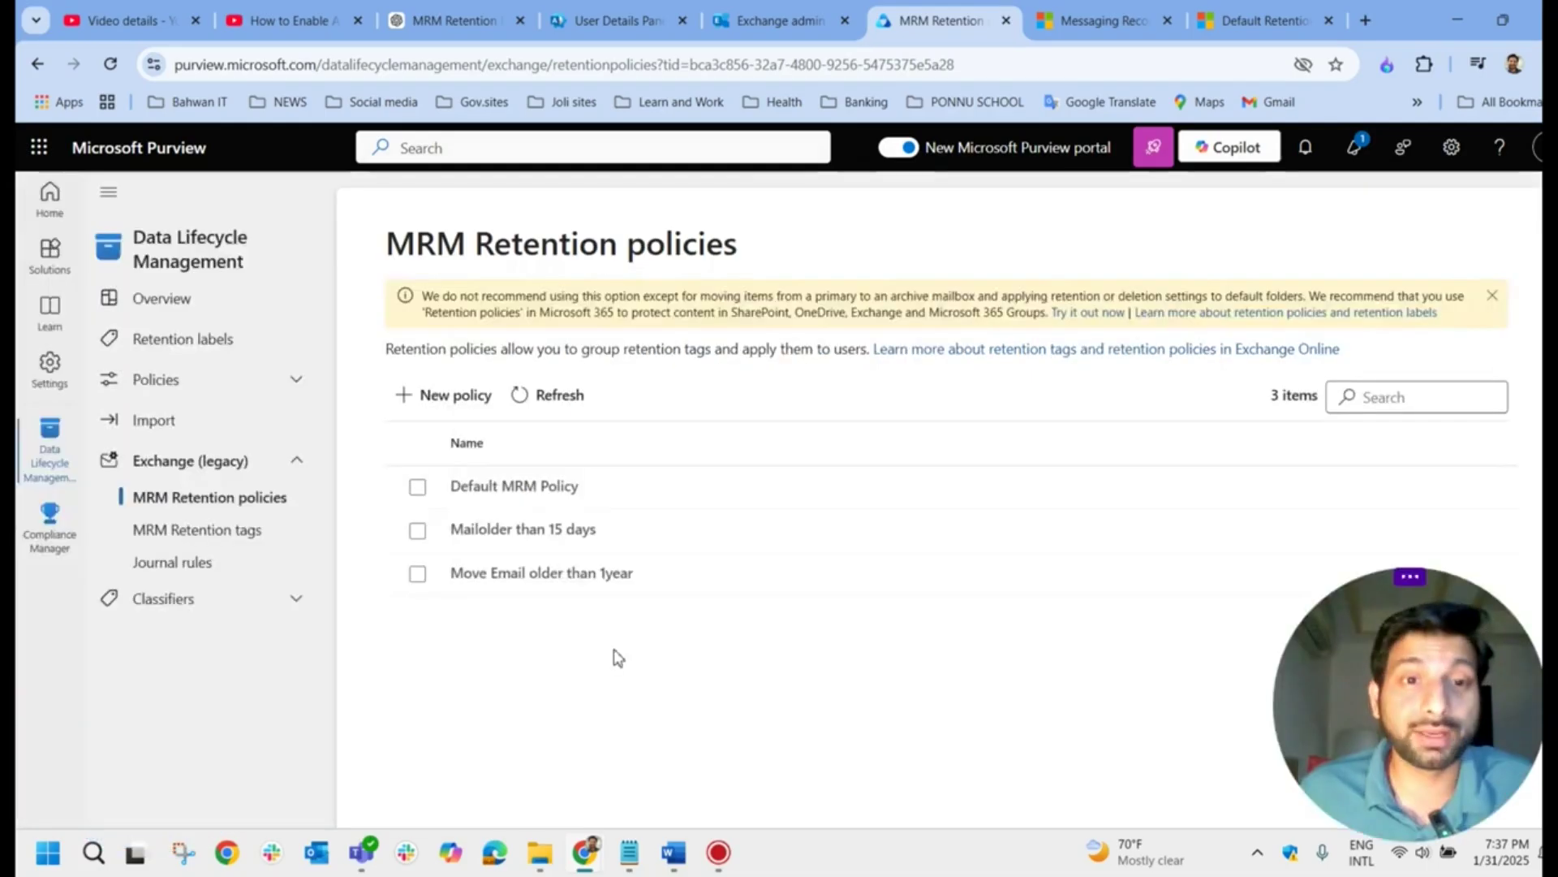
{"action": "left_click_drag", "start_coordinate": [375, 258], "coordinate": [741, 257]}
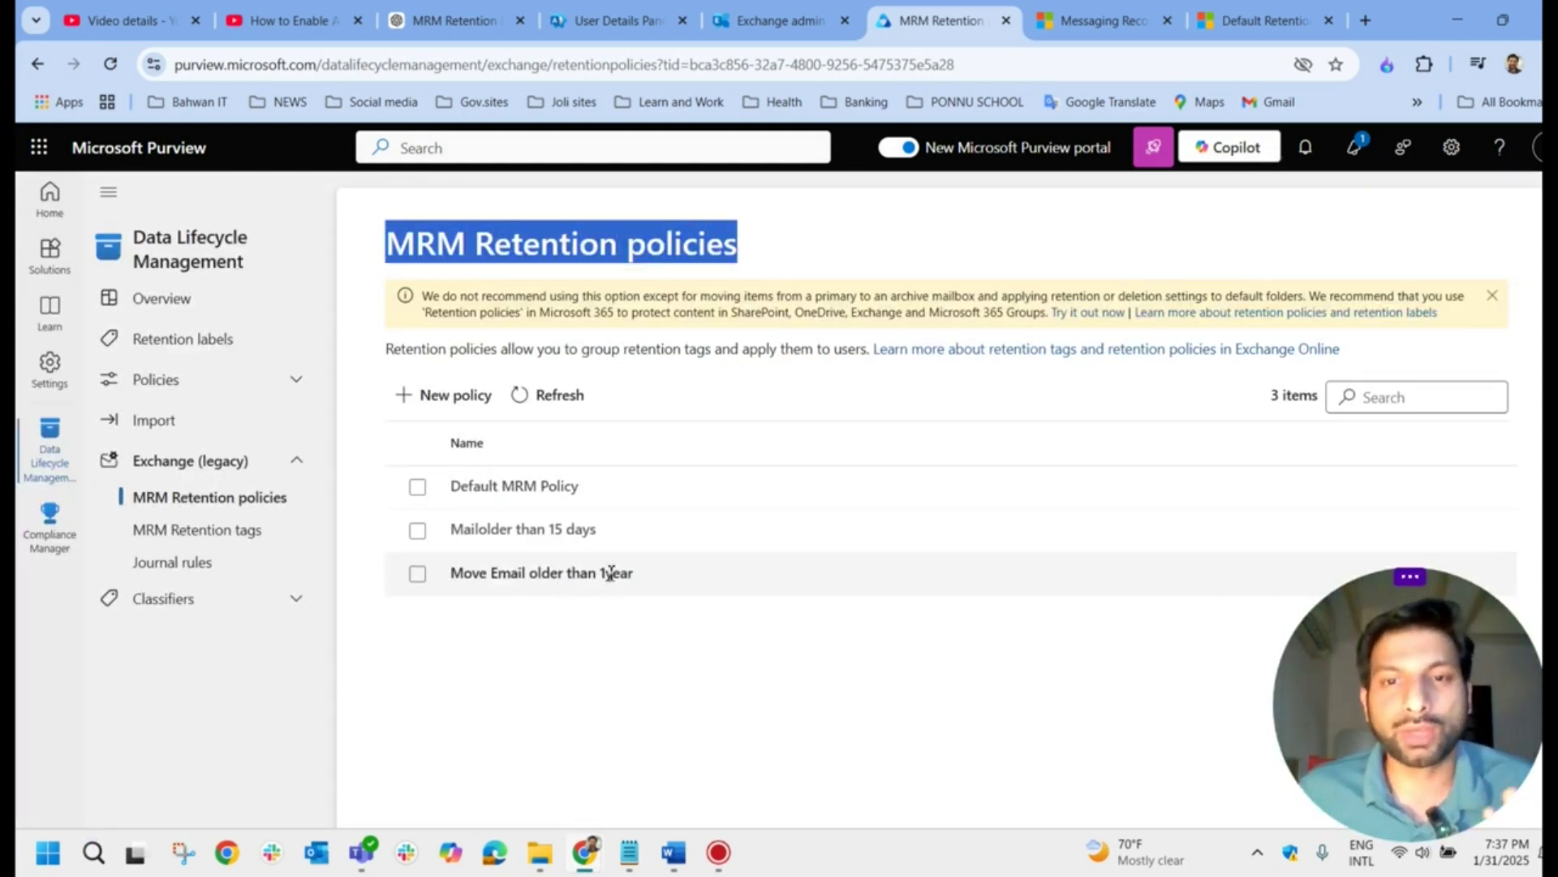
{"action": "left_click", "coordinate": [805, 24]}
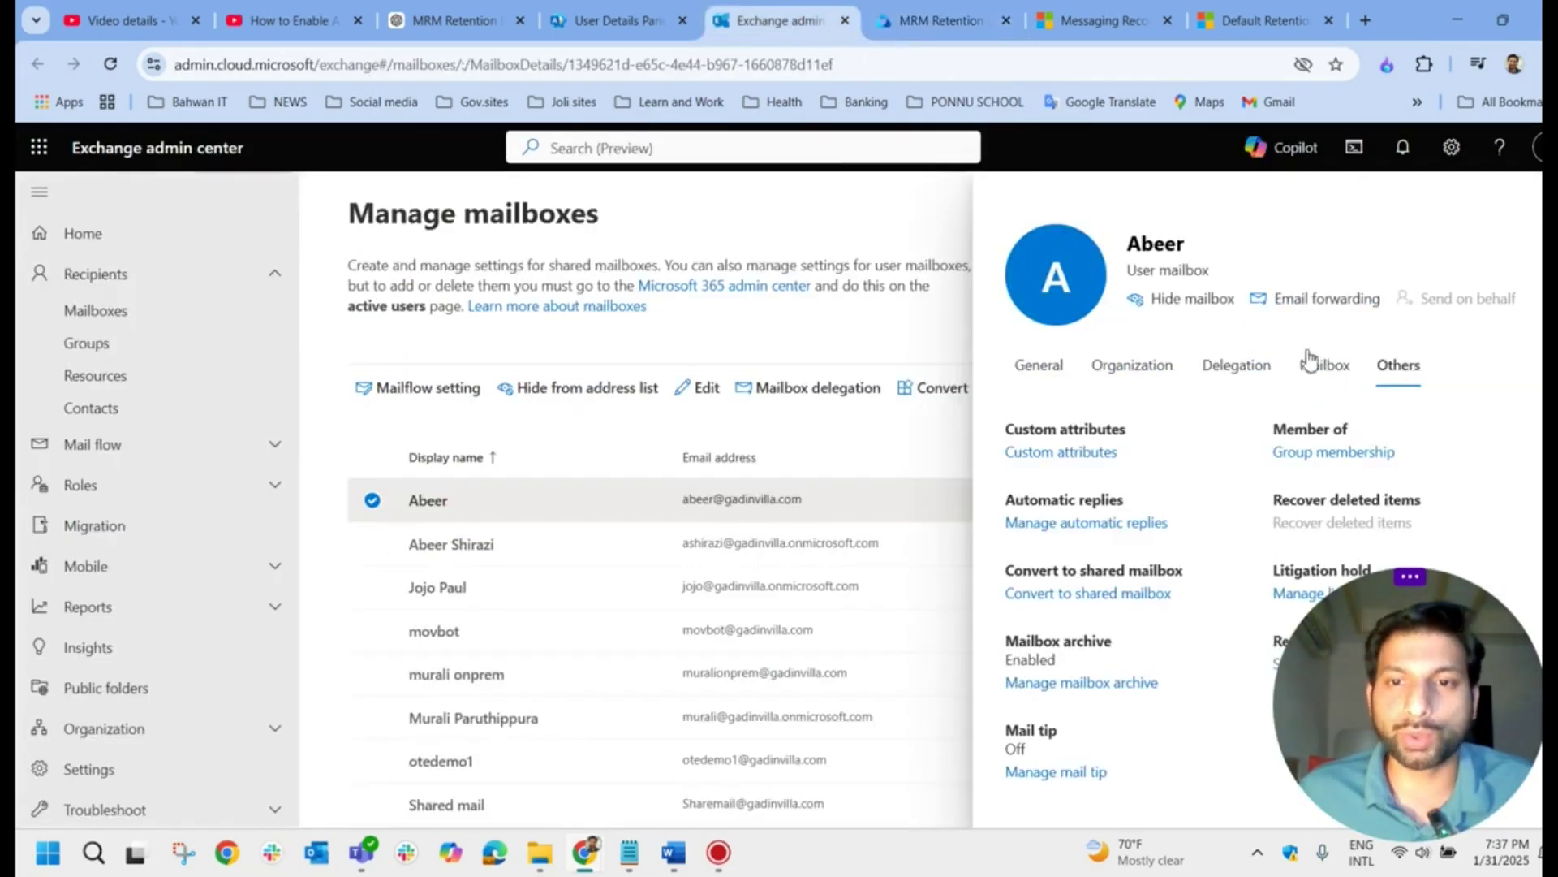
{"action": "key", "text": "ctrl+Tab"}
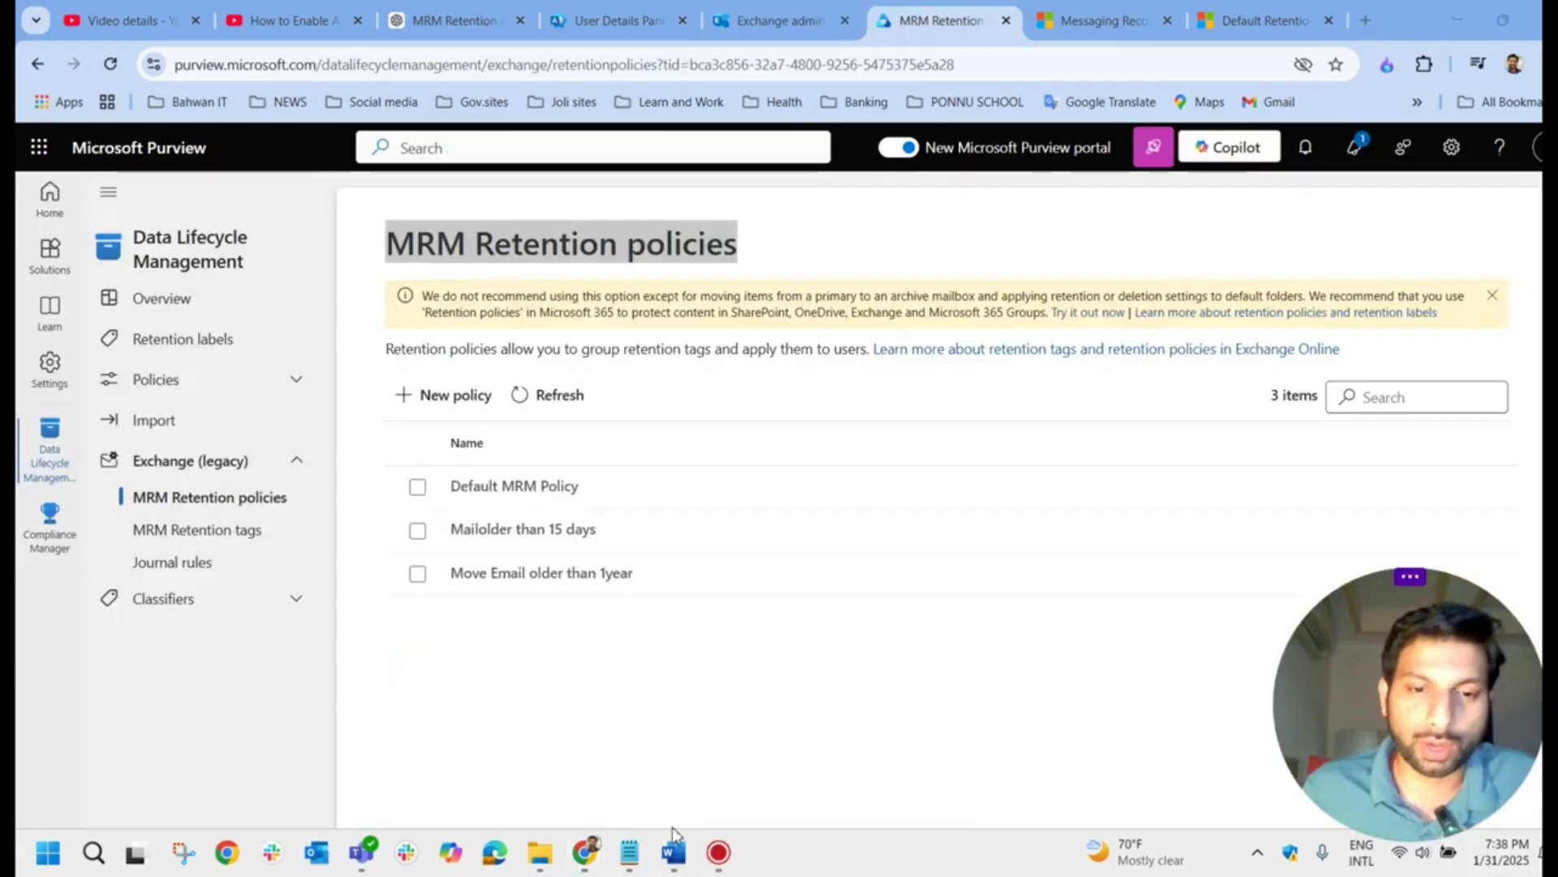
{"action": "left_click", "coordinate": [492, 747]}
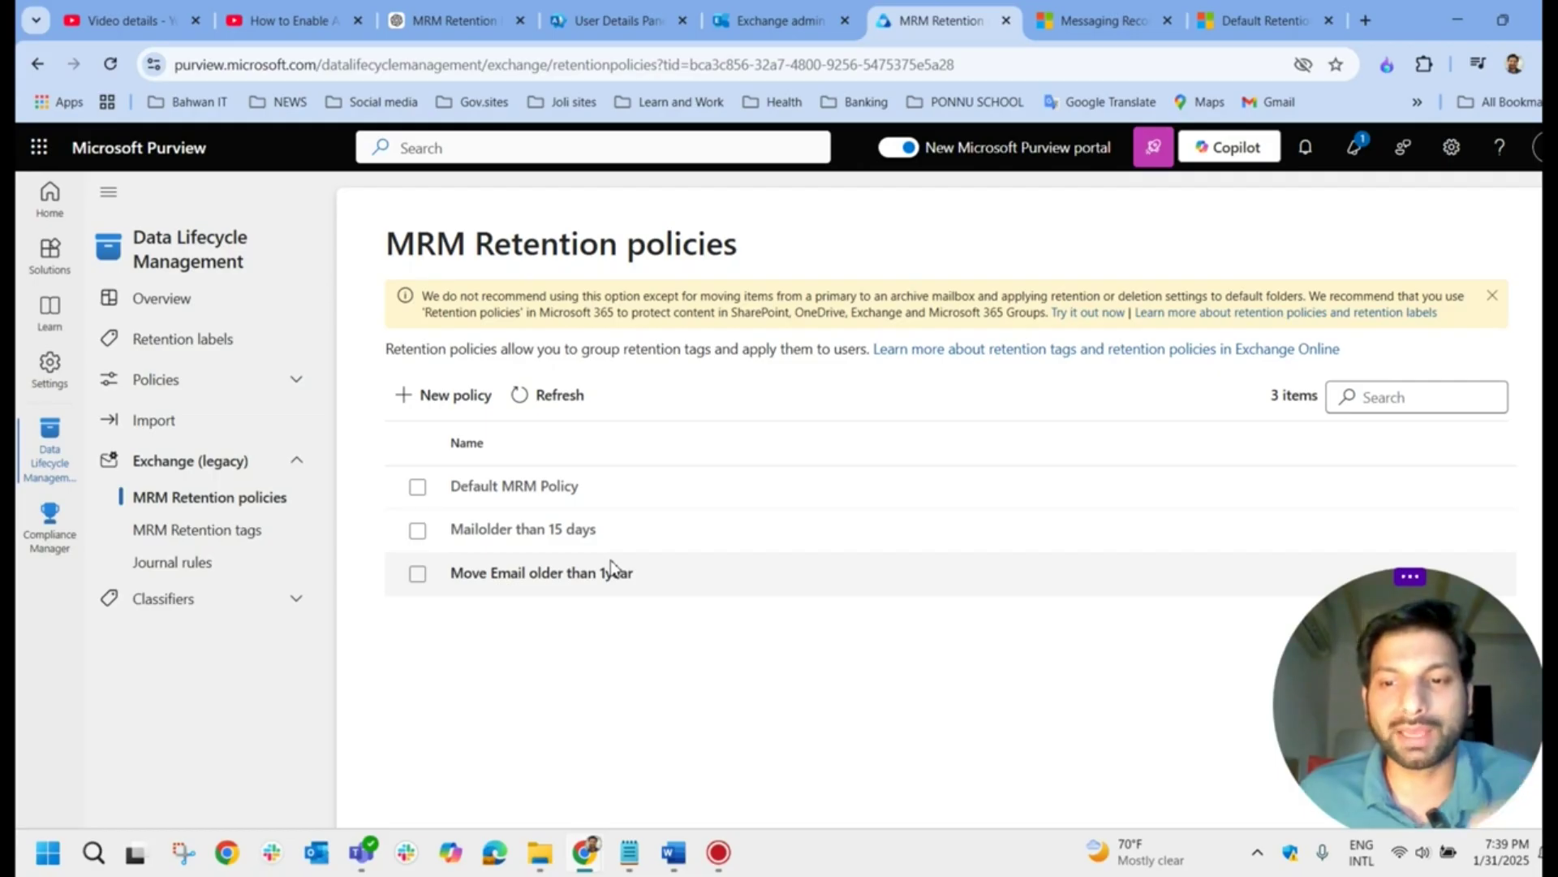
{"action": "mouse_move", "coordinate": [1410, 701]}
{"action": "left_mouse_down"}
{"action": "mouse_move", "coordinate": [154, 743]}
{"action": "mouse_move", "coordinate": [948, 743]}
{"action": "mouse_move", "coordinate": [1411, 687]}
{"action": "left_mouse_up"}
Step: Open the first user mailbox's policy editor, where retention policy reads Mailolder than 15 days
{"action": "left_click", "coordinate": [800, 24]}
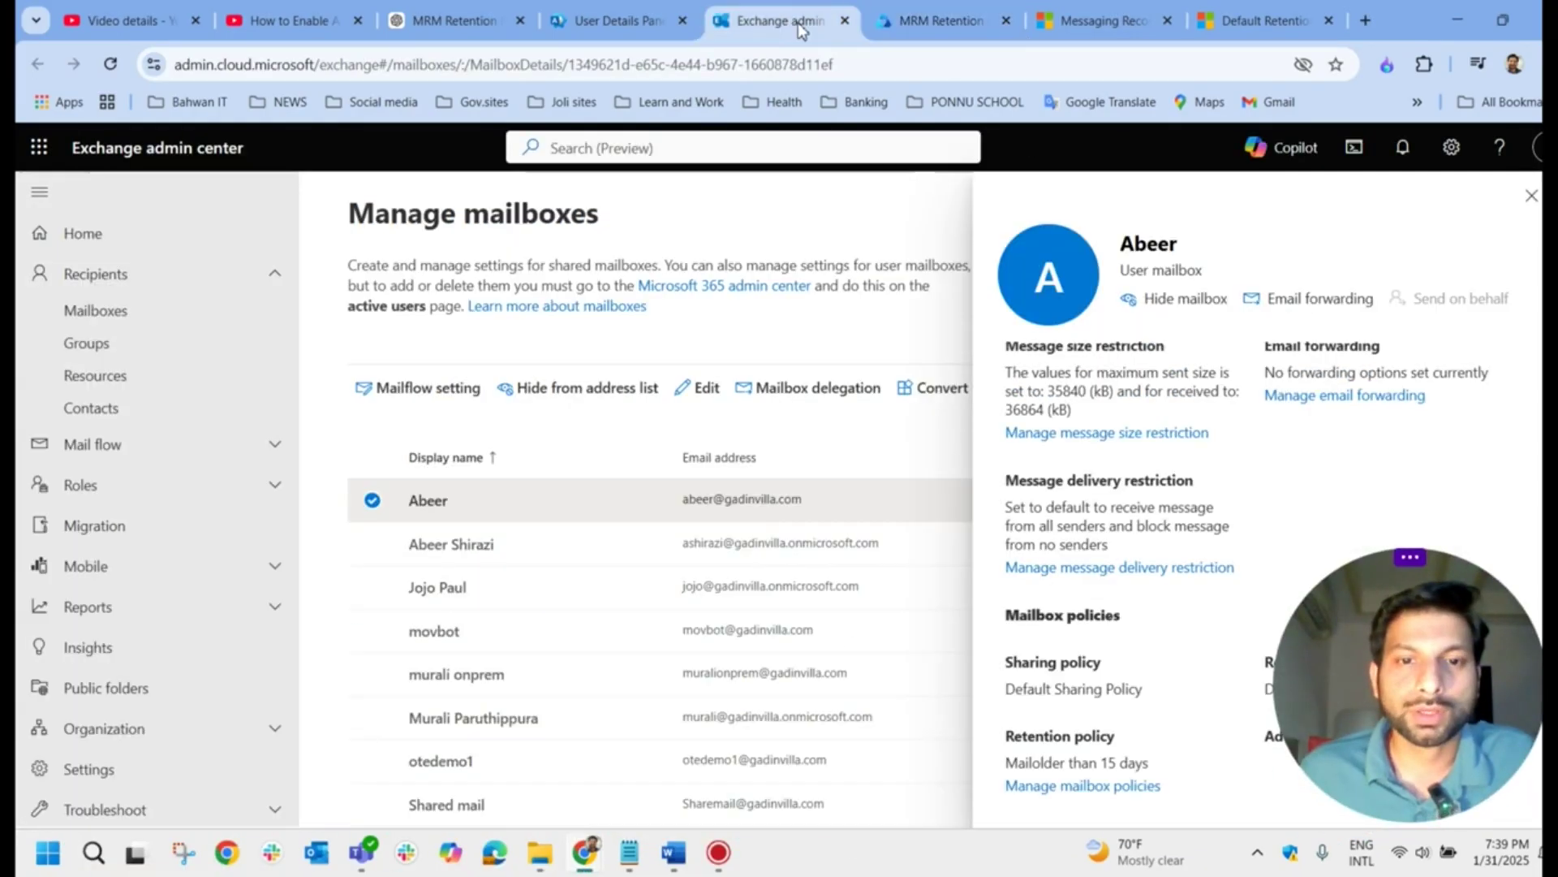
{"action": "left_click", "coordinate": [1532, 196]}
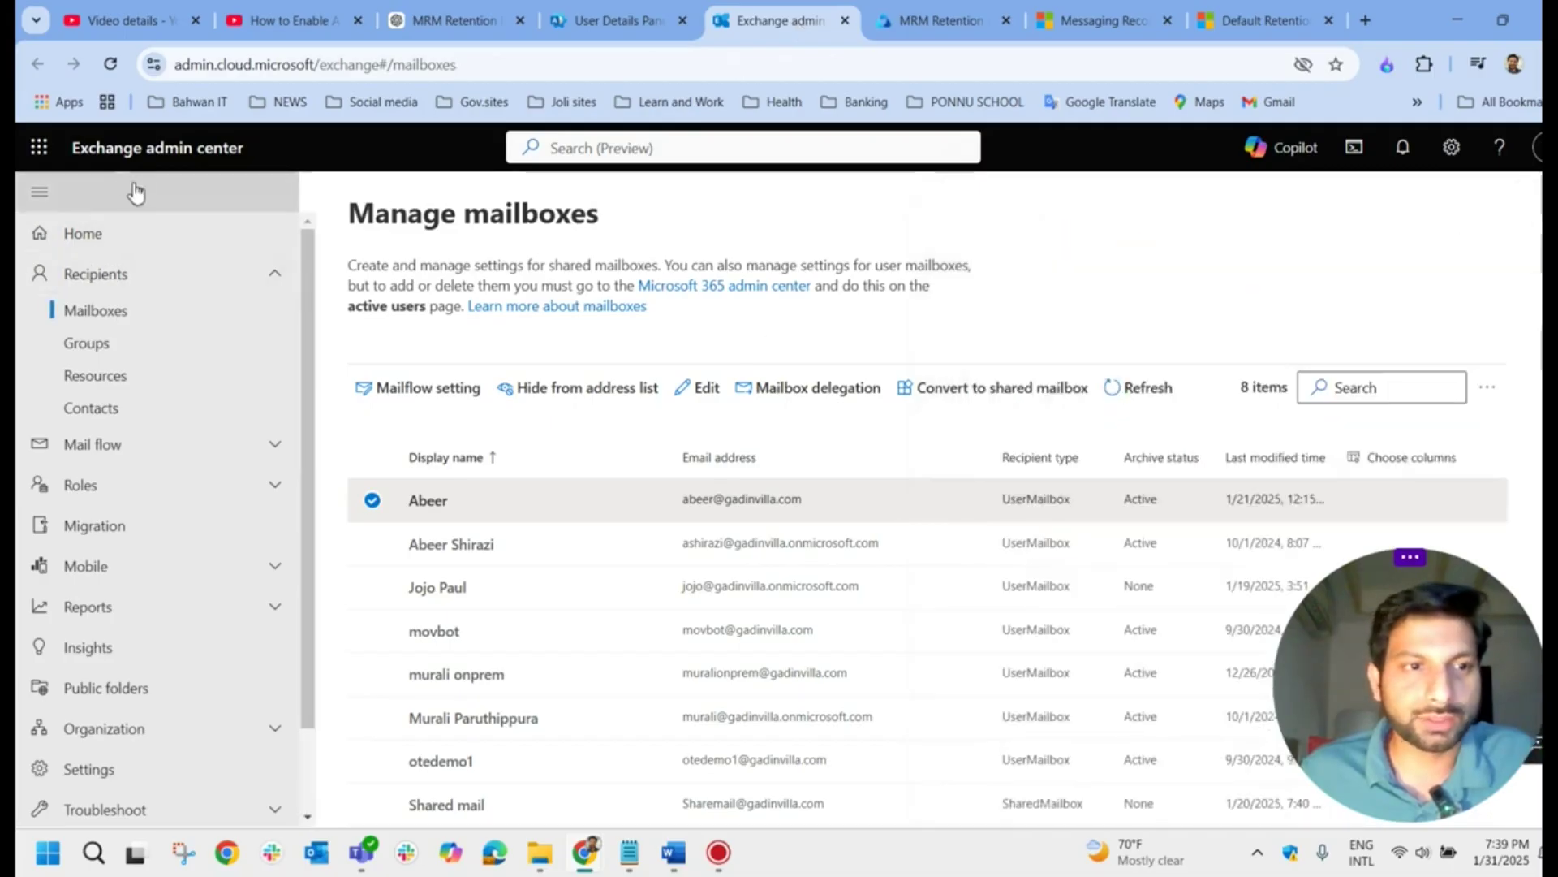
{"action": "left_click_drag", "start_coordinate": [1428, 609], "coordinate": [422, 747]}
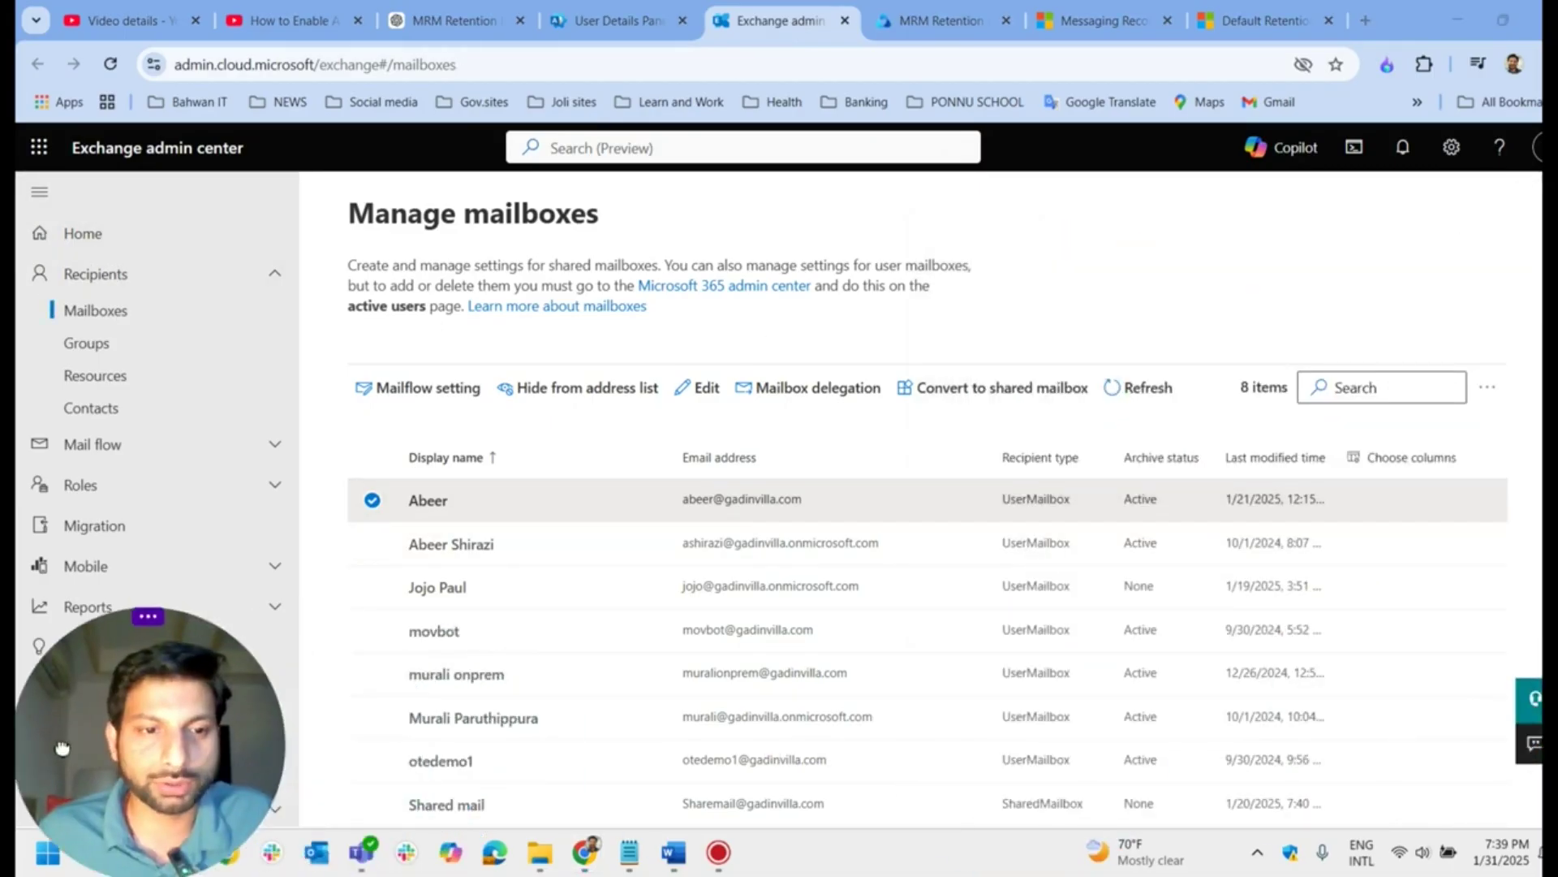
{"action": "left_click", "coordinate": [737, 510]}
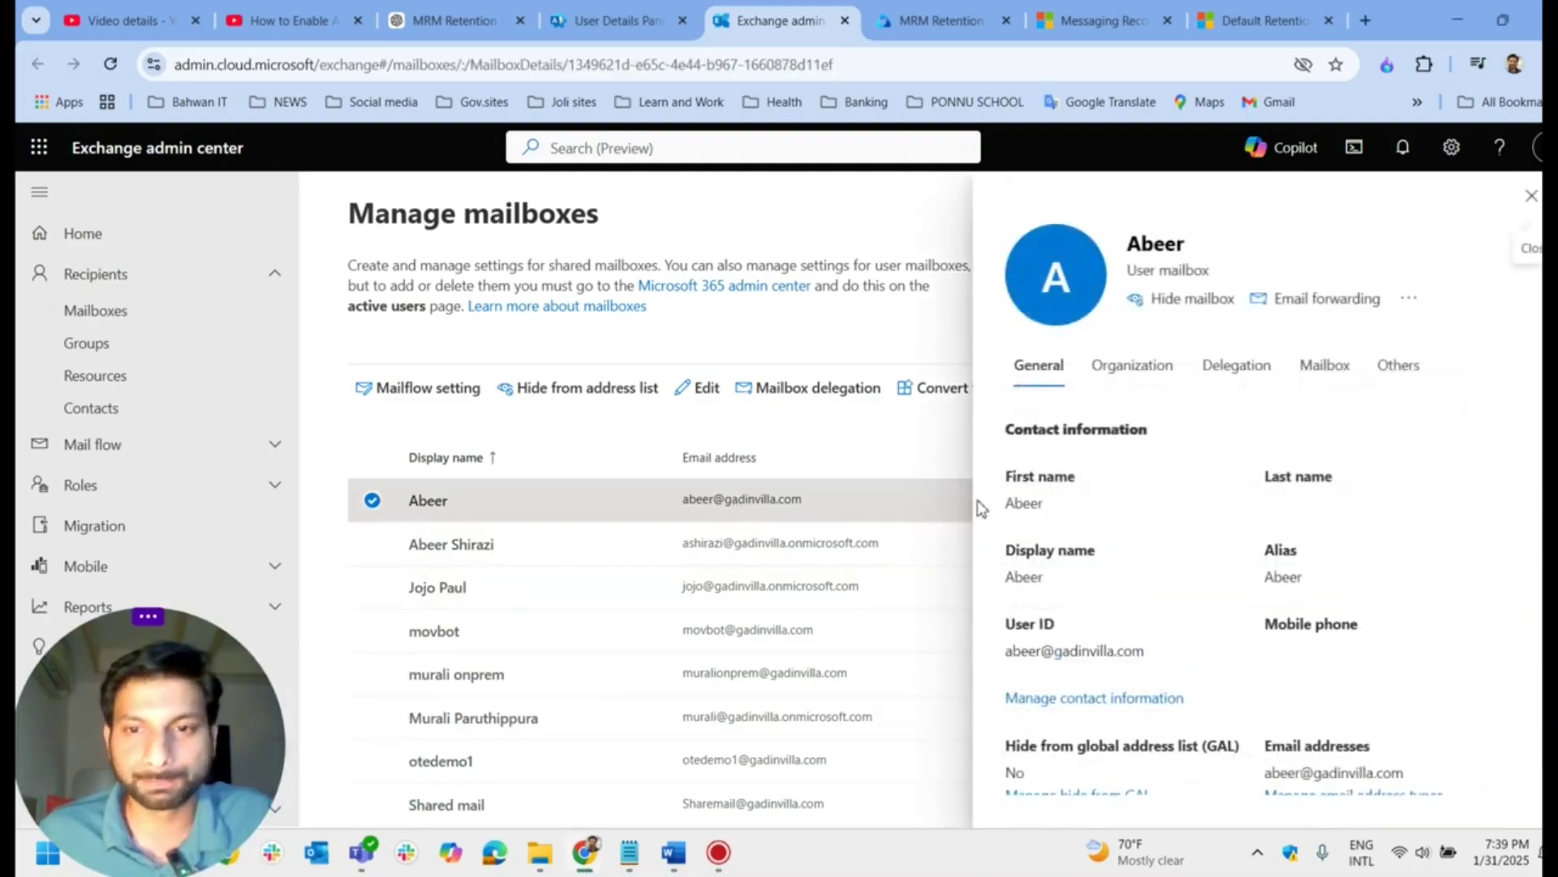
{"action": "left_click", "coordinate": [1323, 382]}
{"action": "scroll", "coordinate": [1209, 552], "scroll_direction": "down", "scroll_amount": 2}
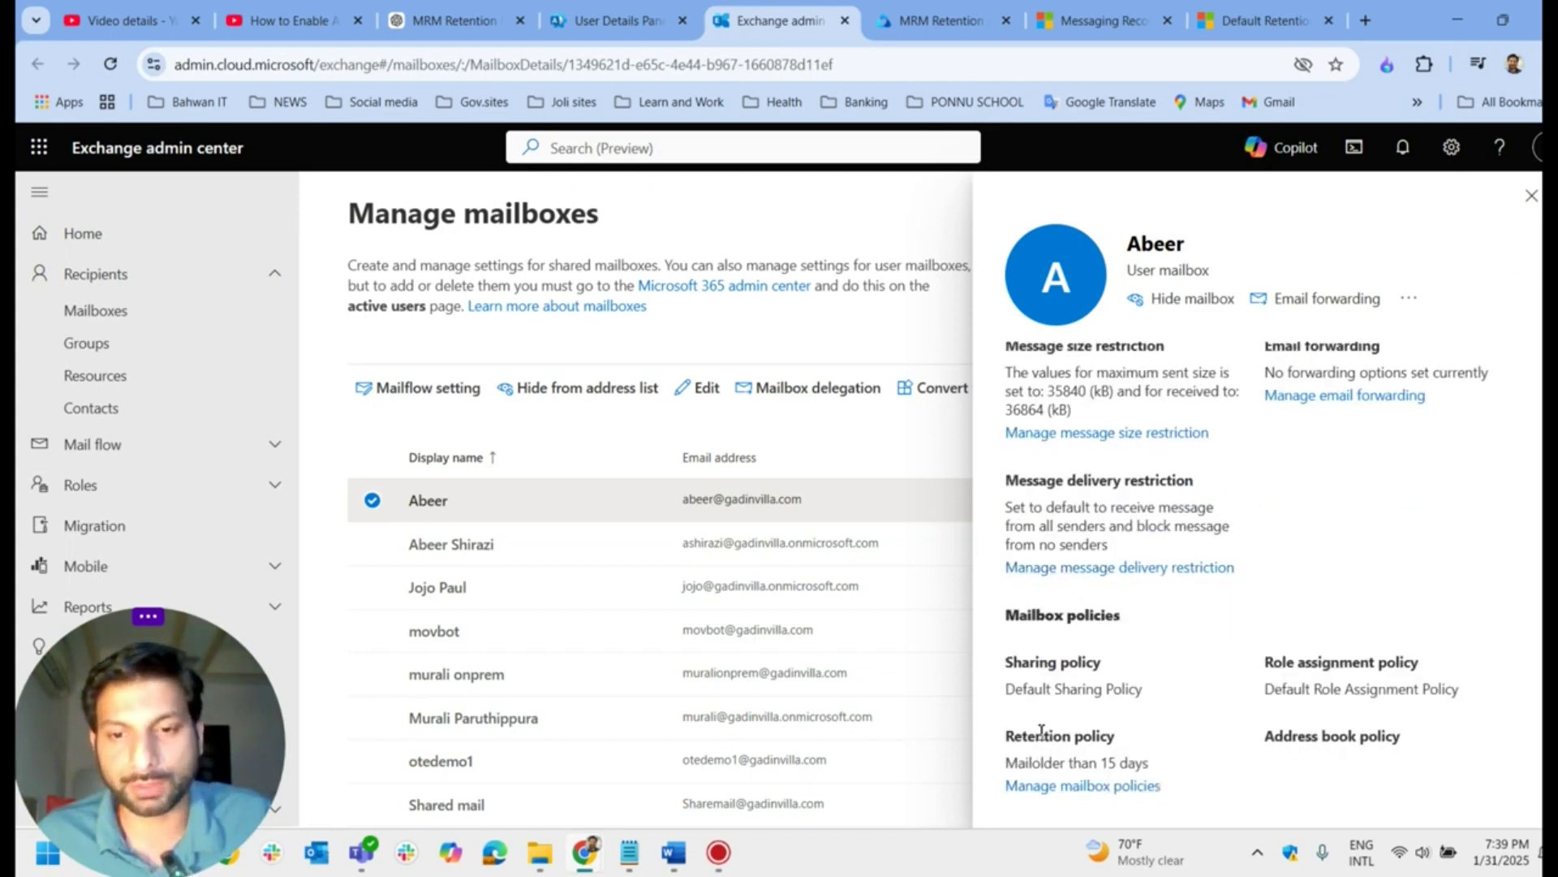
{"action": "left_click_drag", "start_coordinate": [1005, 737], "coordinate": [1109, 736]}
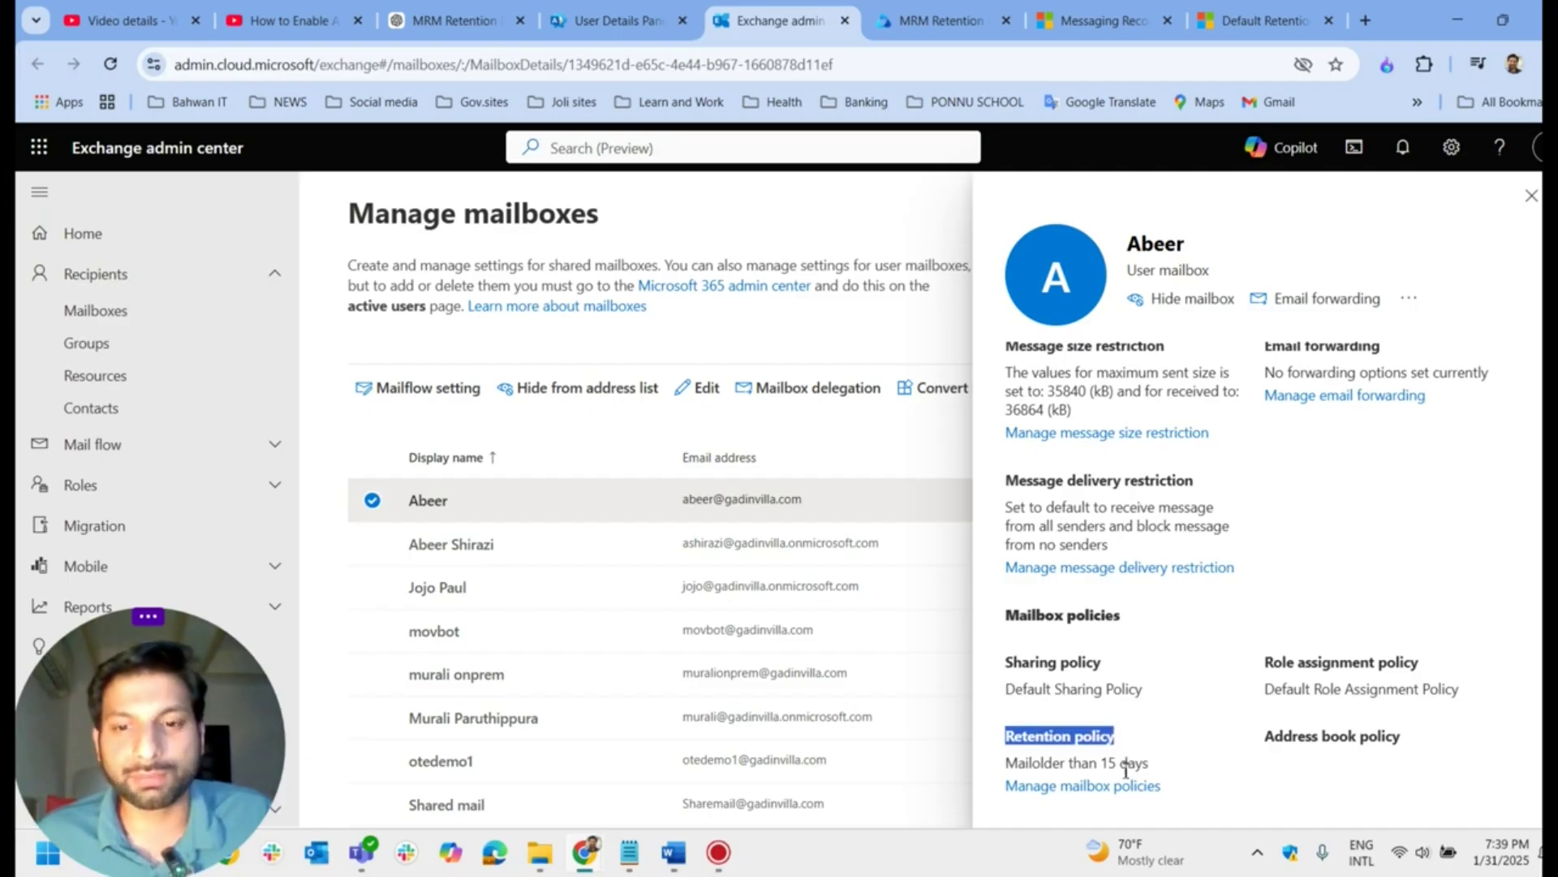
{"action": "left_click", "coordinate": [1106, 788]}
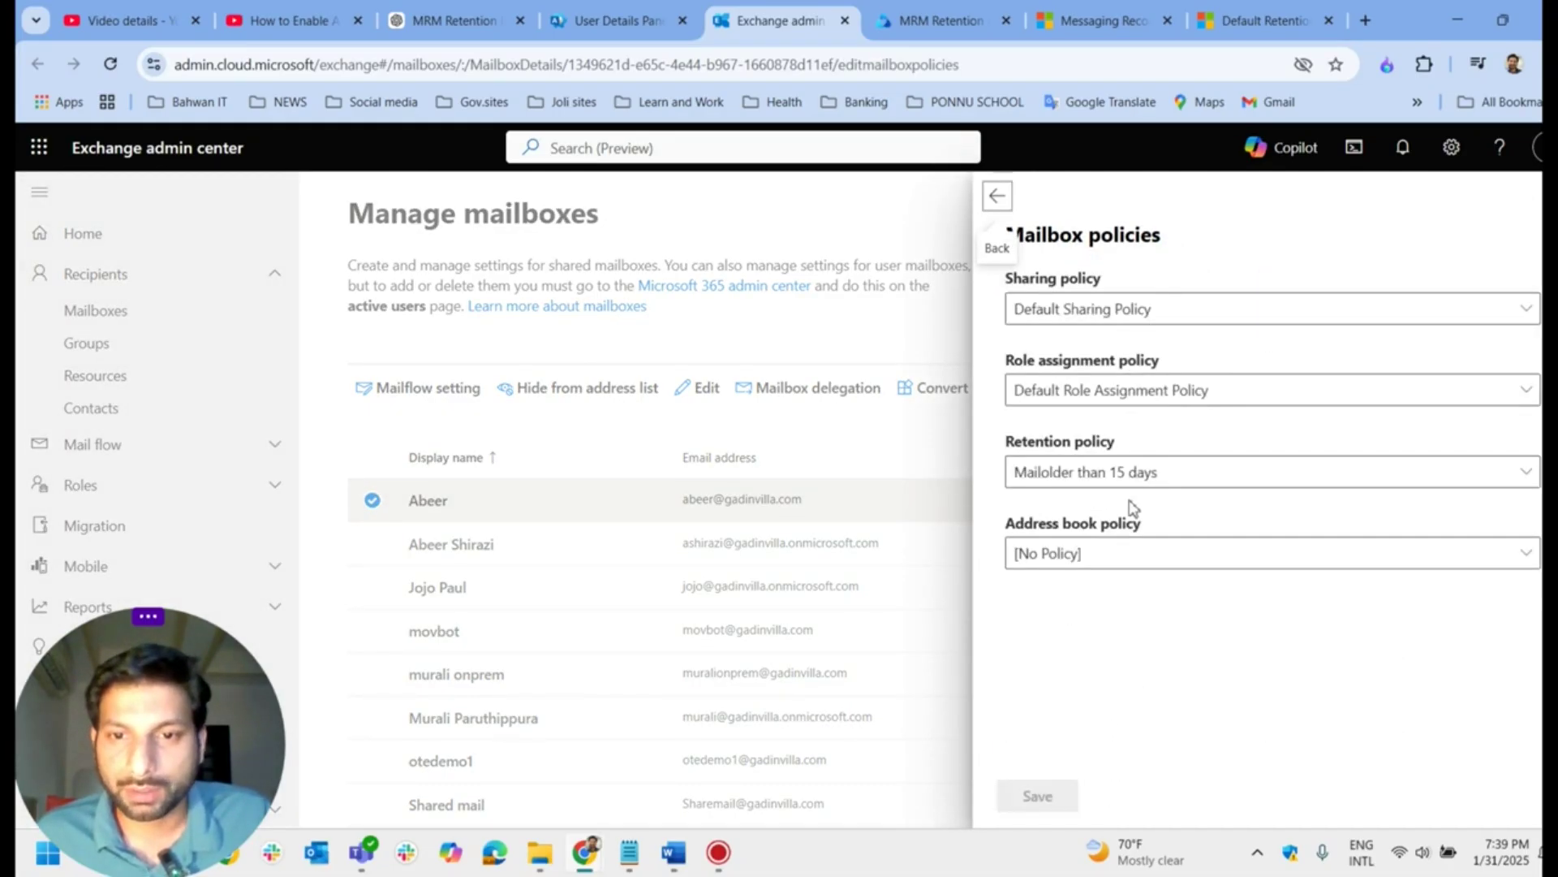
Step: Assign the Move Email older than 1year retention policy to the mailbox and save it
{"action": "left_click", "coordinate": [1135, 484]}
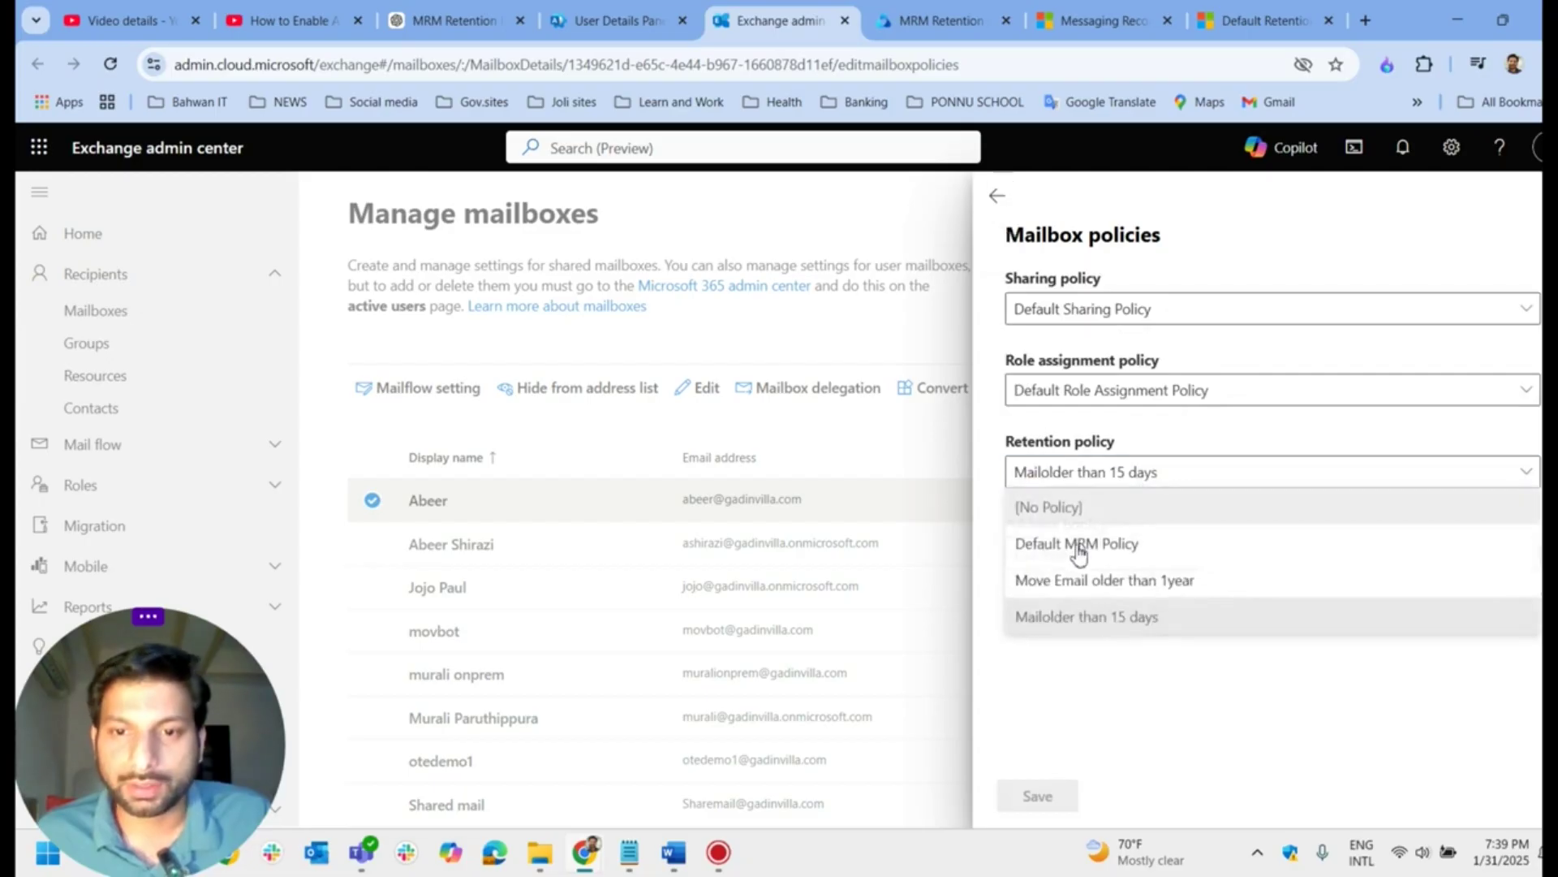
{"action": "left_click", "coordinate": [1139, 557]}
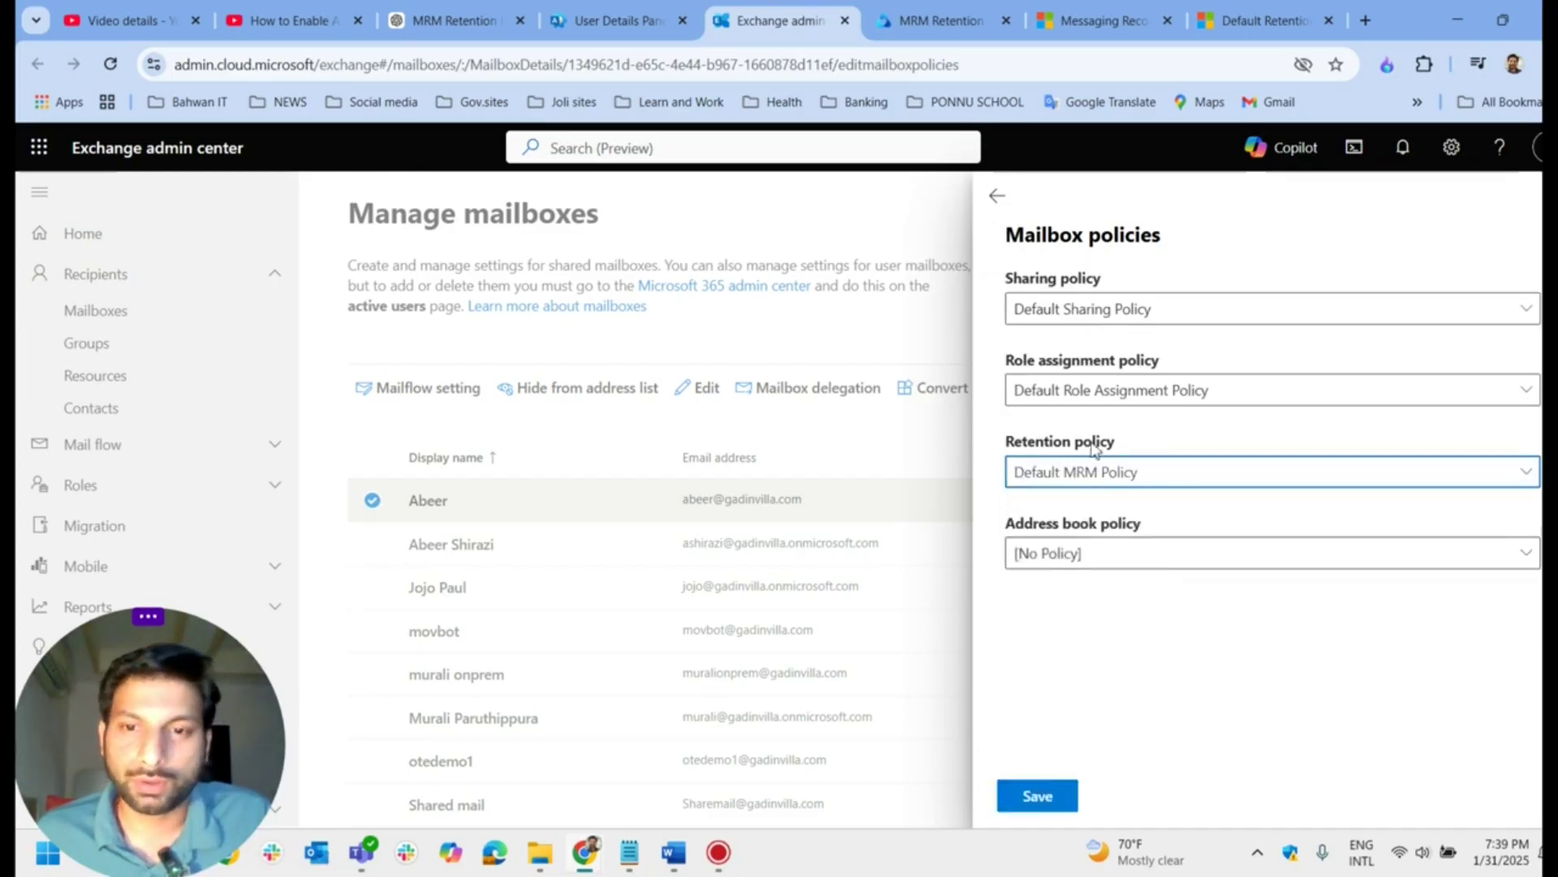
{"action": "left_click", "coordinate": [1243, 483]}
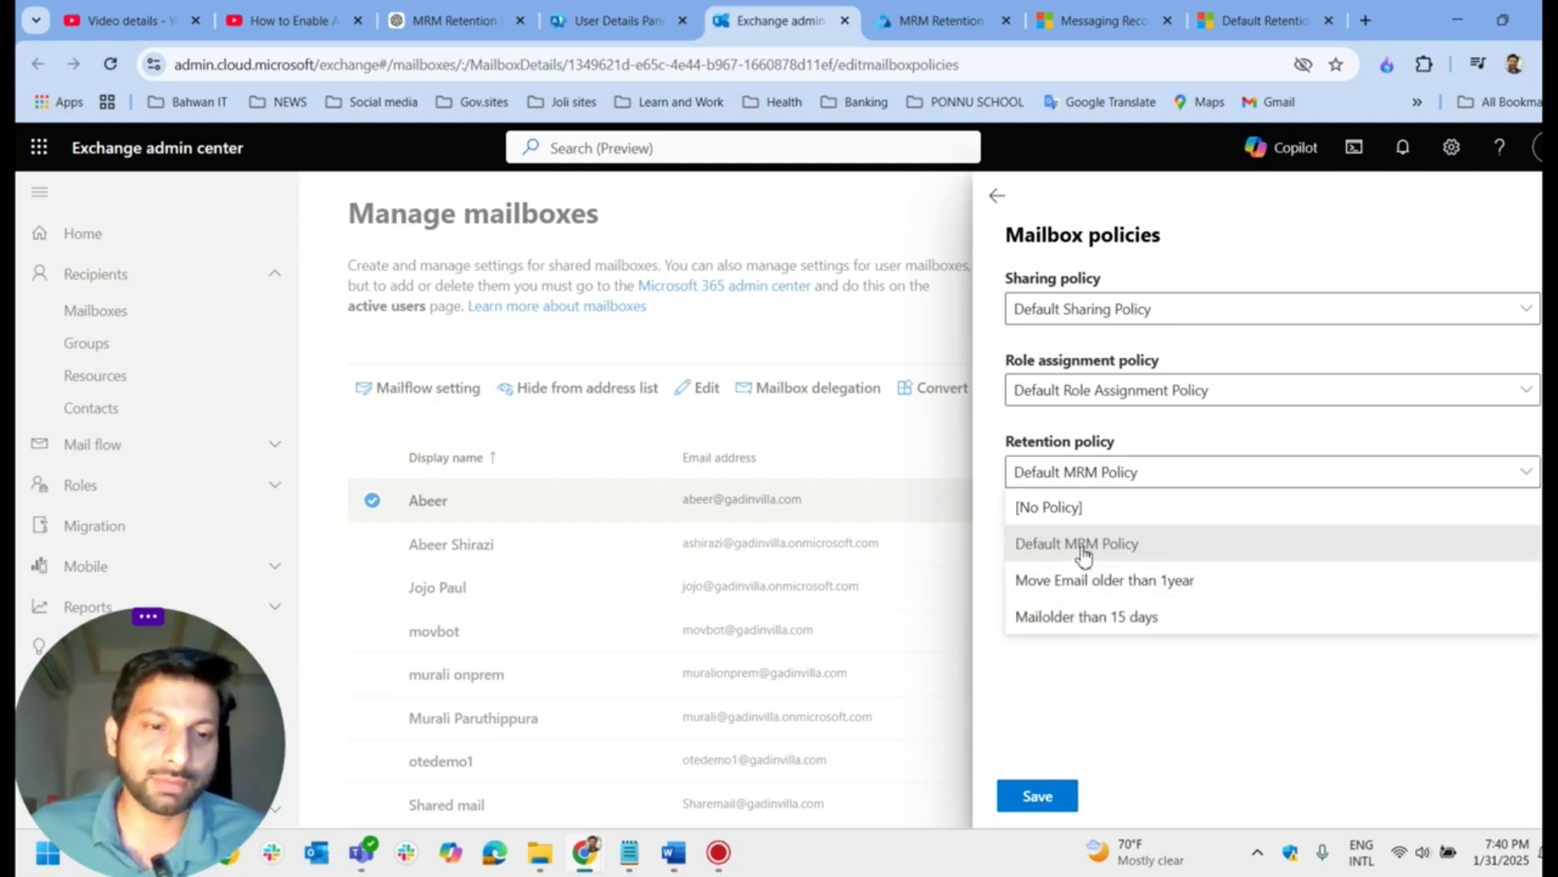
{"action": "left_click", "coordinate": [1163, 722]}
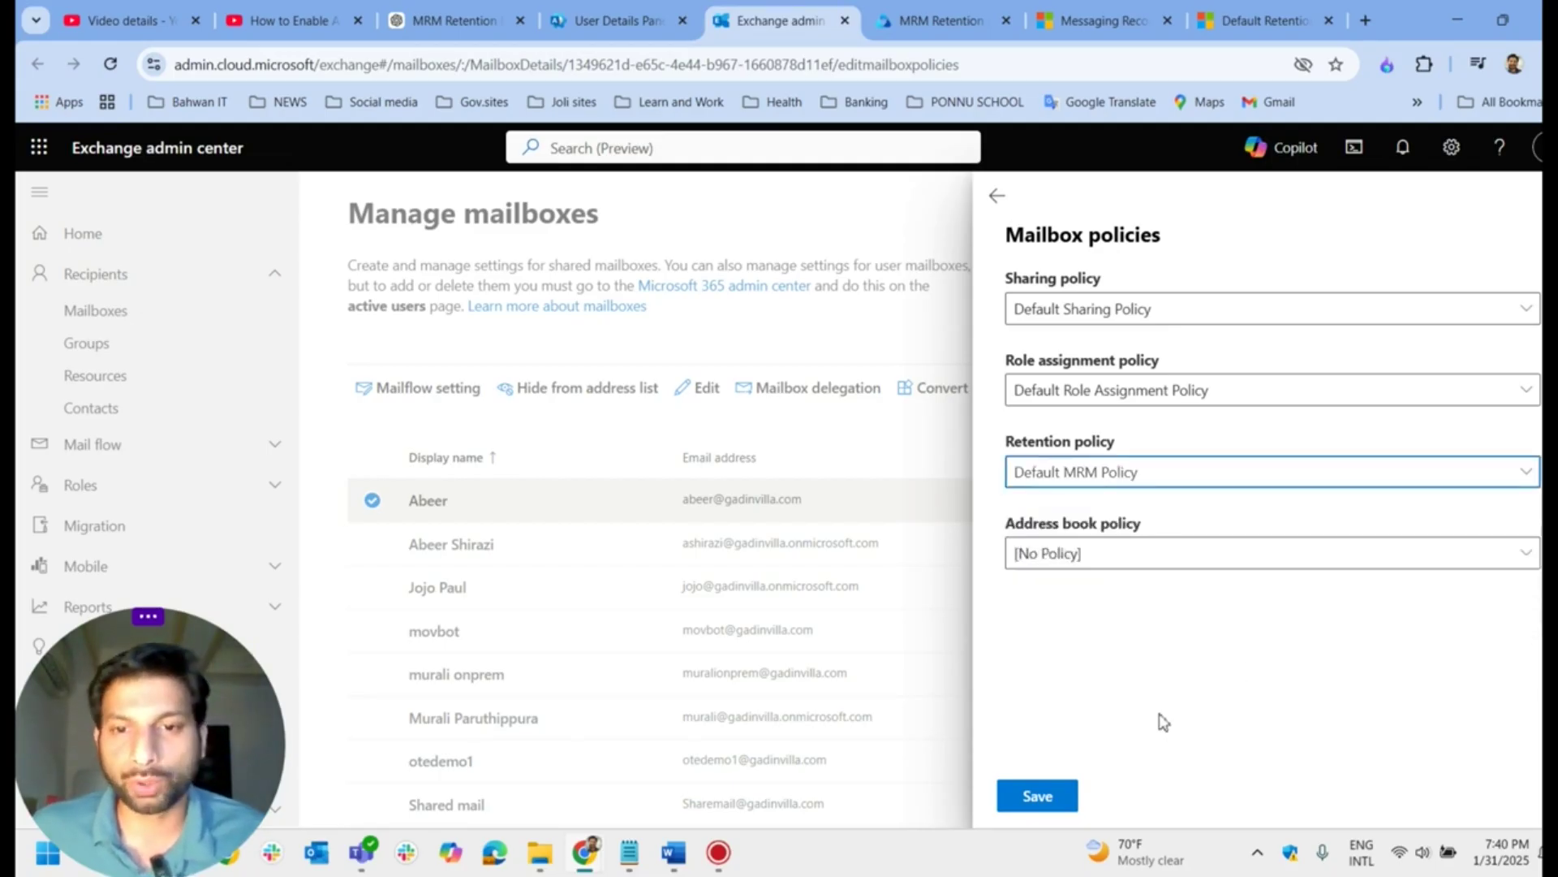
{"action": "left_click", "coordinate": [1173, 470]}
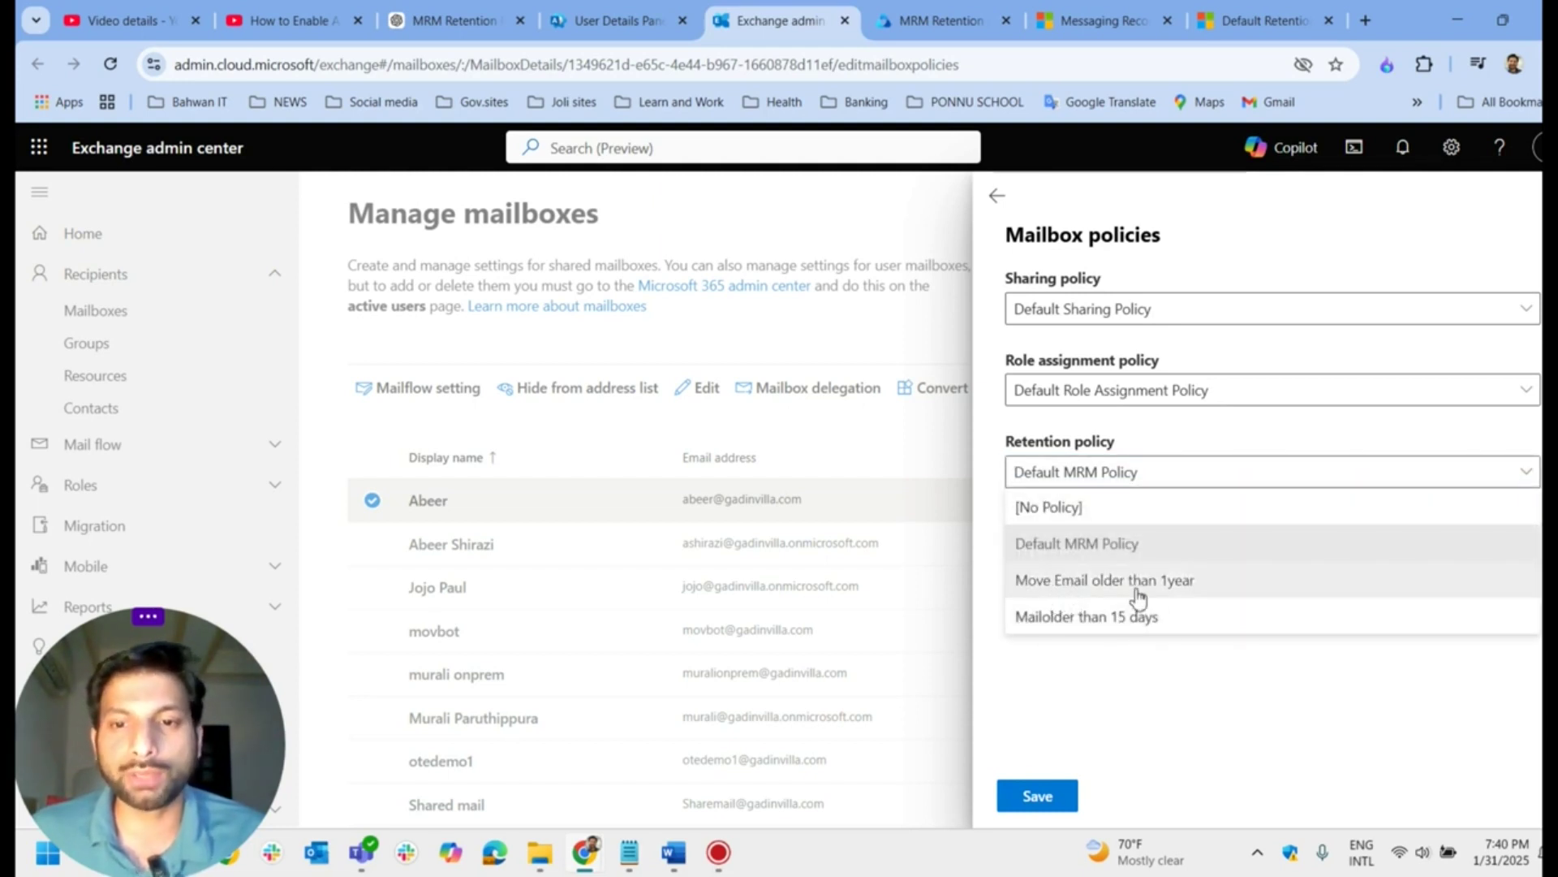
{"action": "left_click", "coordinate": [1153, 598]}
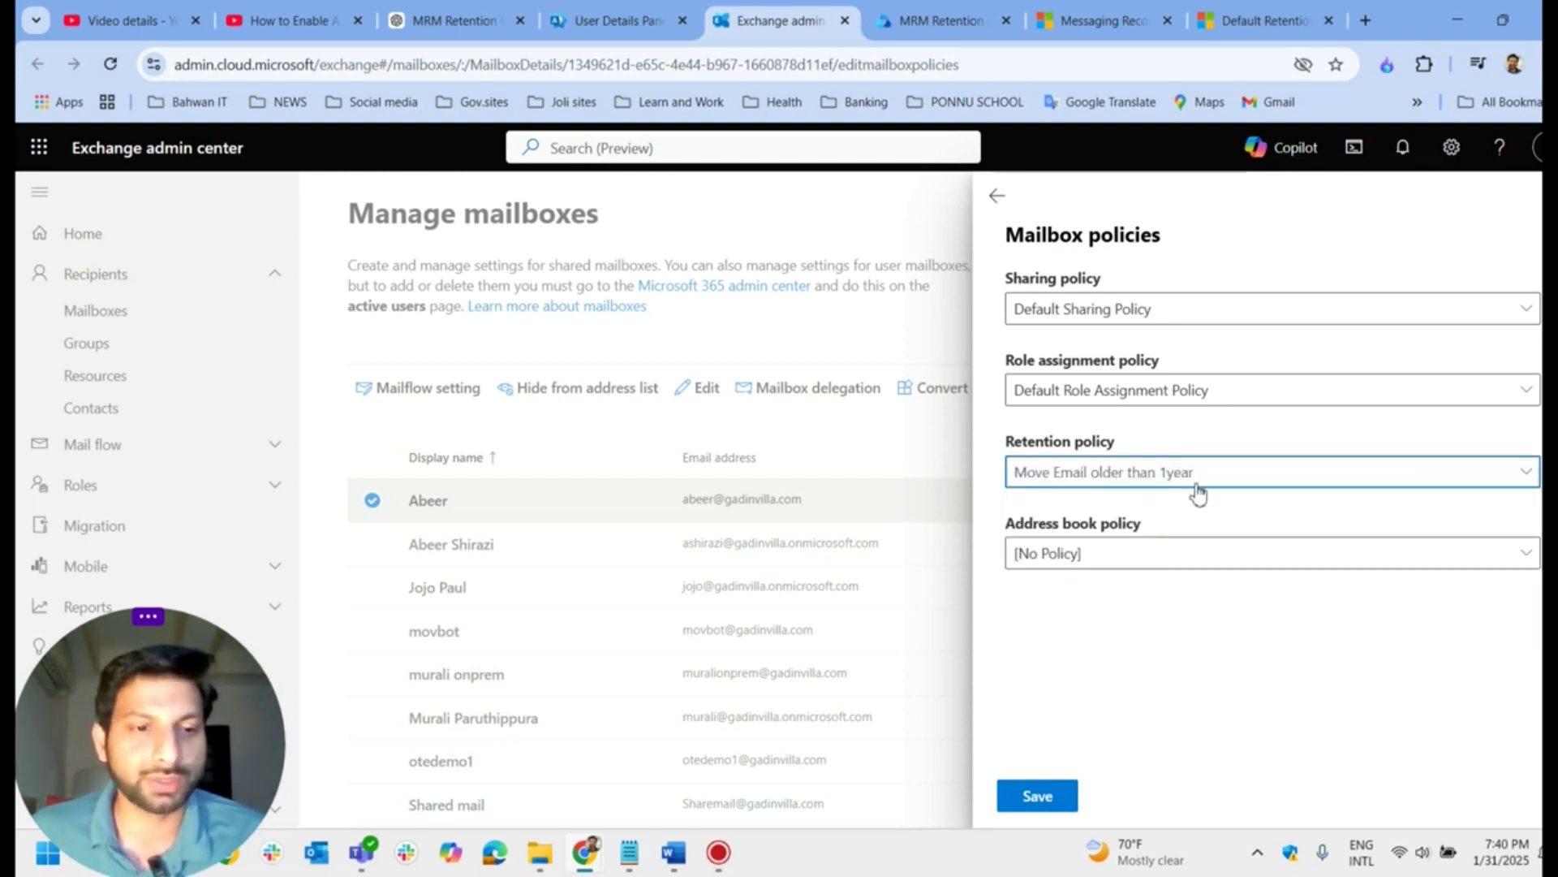
{"action": "left_click", "coordinate": [1044, 804]}
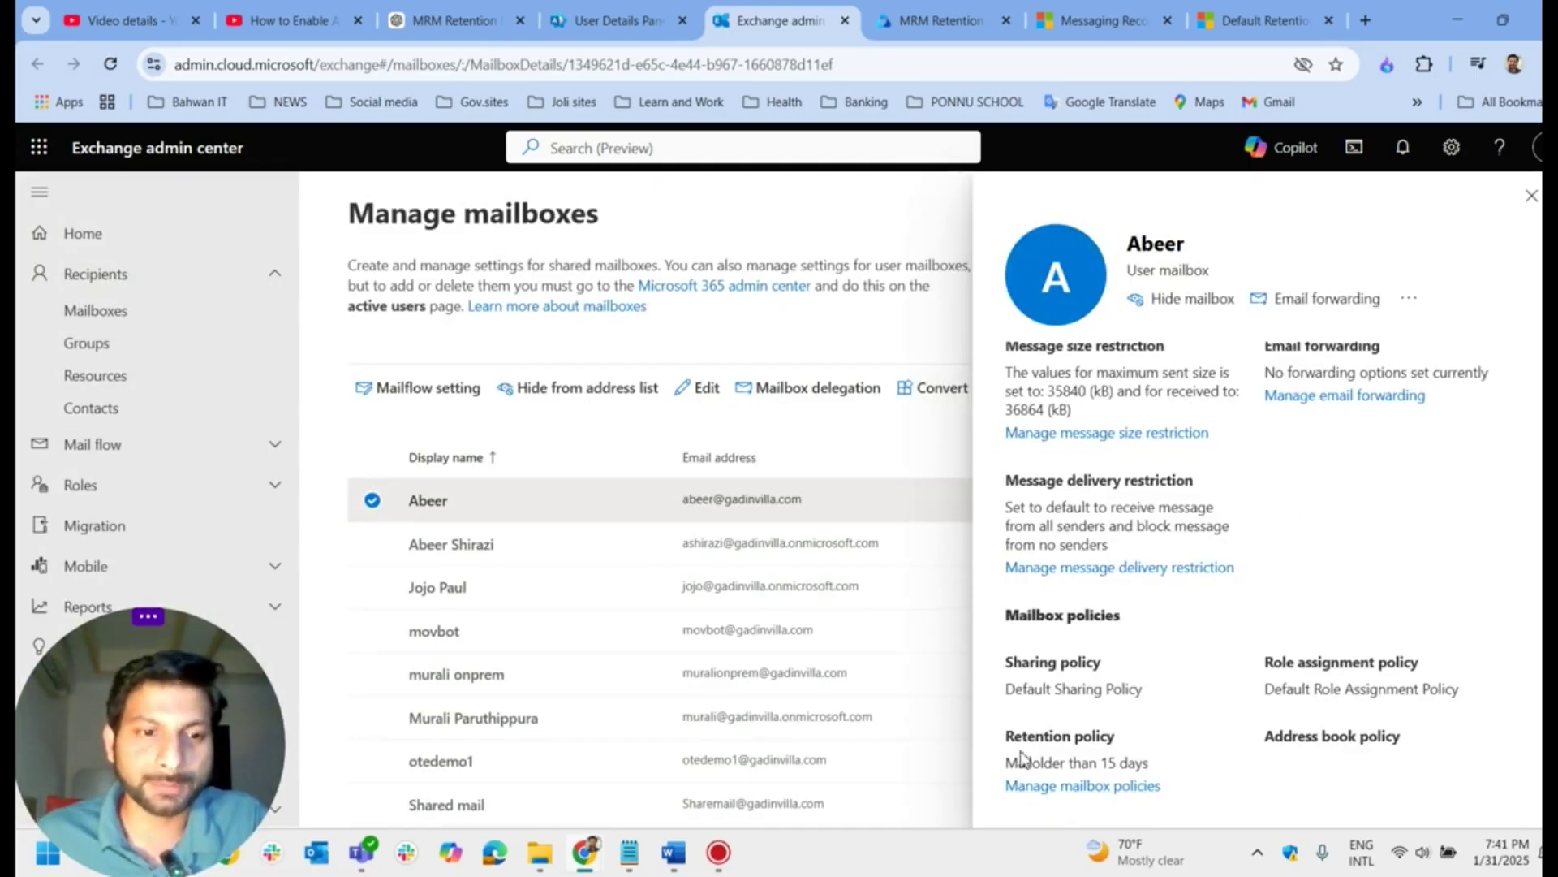
Step: Reopen the mailbox policies and reselect Move Email older than 1year as retention policy
{"action": "left_click", "coordinate": [1100, 789]}
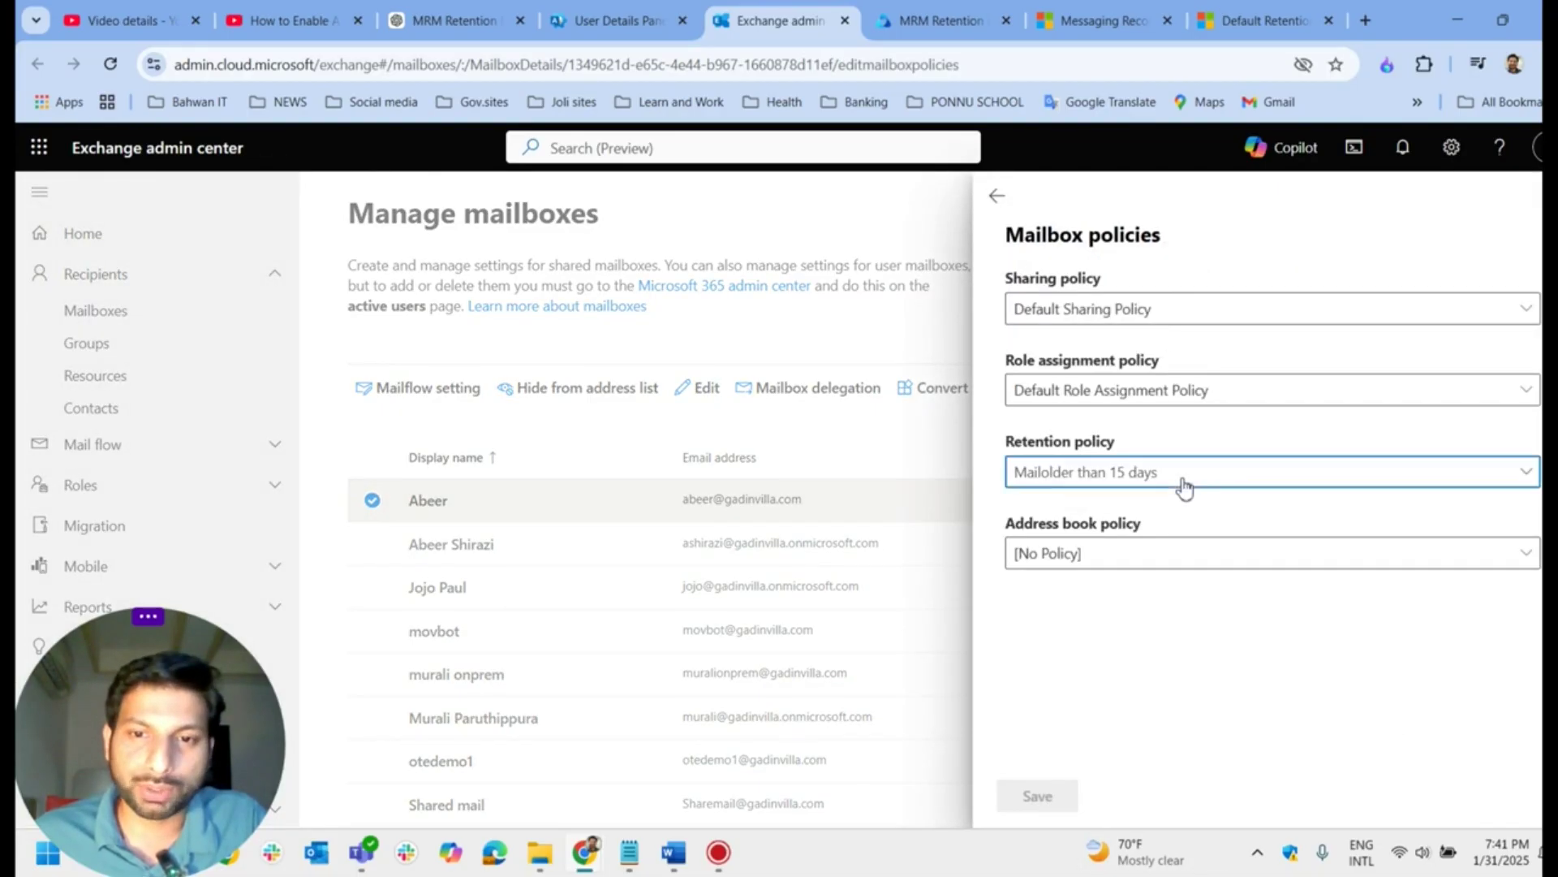
{"action": "left_click", "coordinate": [1183, 486]}
{"action": "left_click", "coordinate": [1145, 583]}
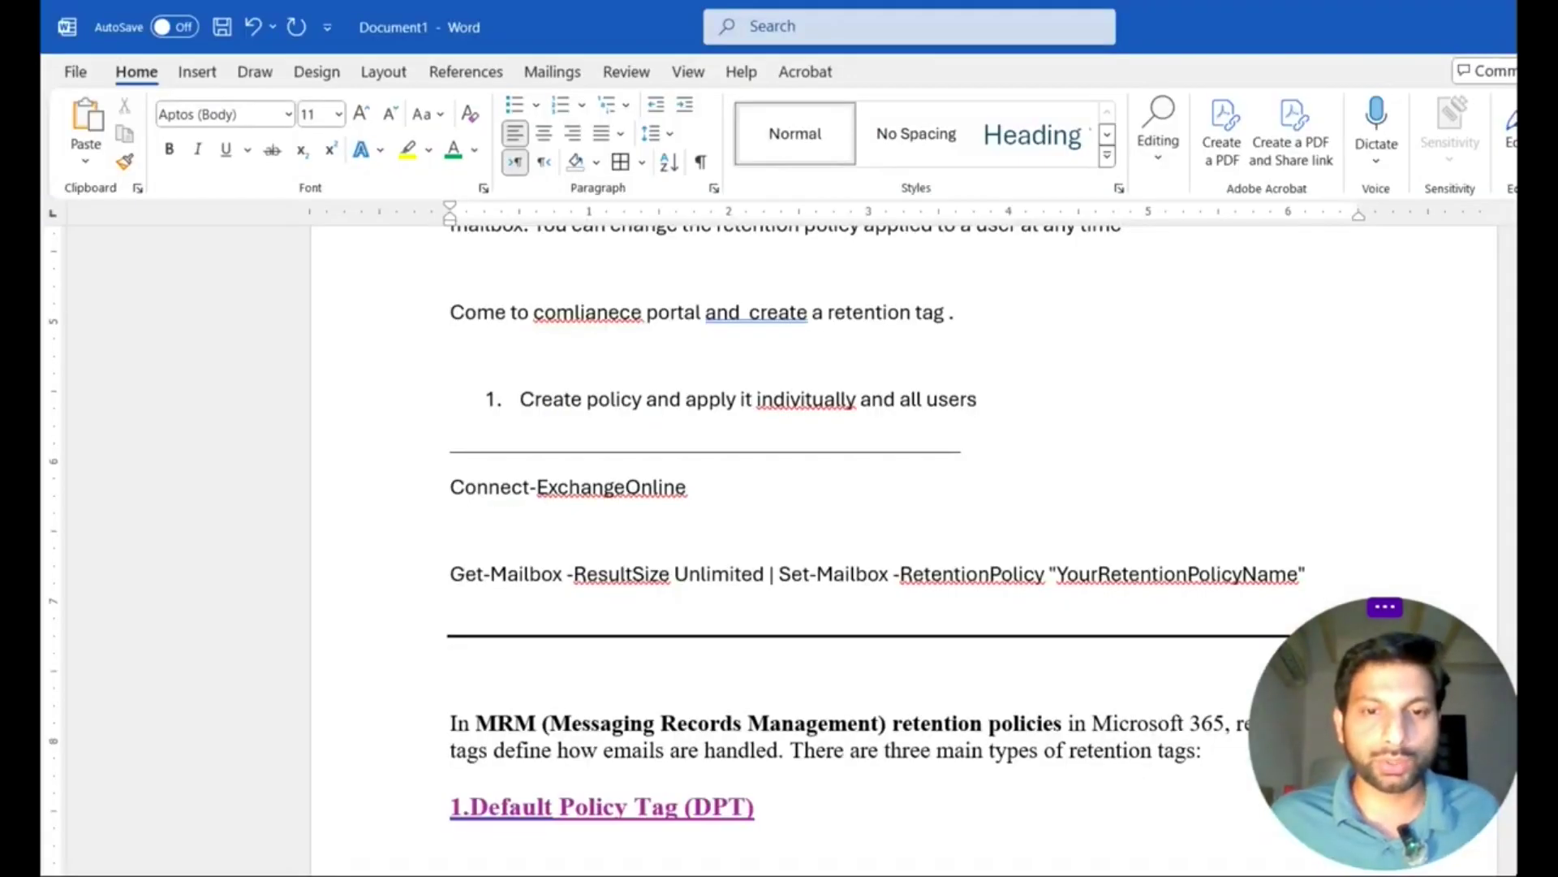
Step: Select the placeholder retention policy name in the Word notes
{"action": "double_click", "coordinate": [1177, 574]}
Step: Select the Connect-ExchangeOnline command and the Get-Mailbox command line in the notes
{"action": "left_click", "coordinate": [1308, 574]}
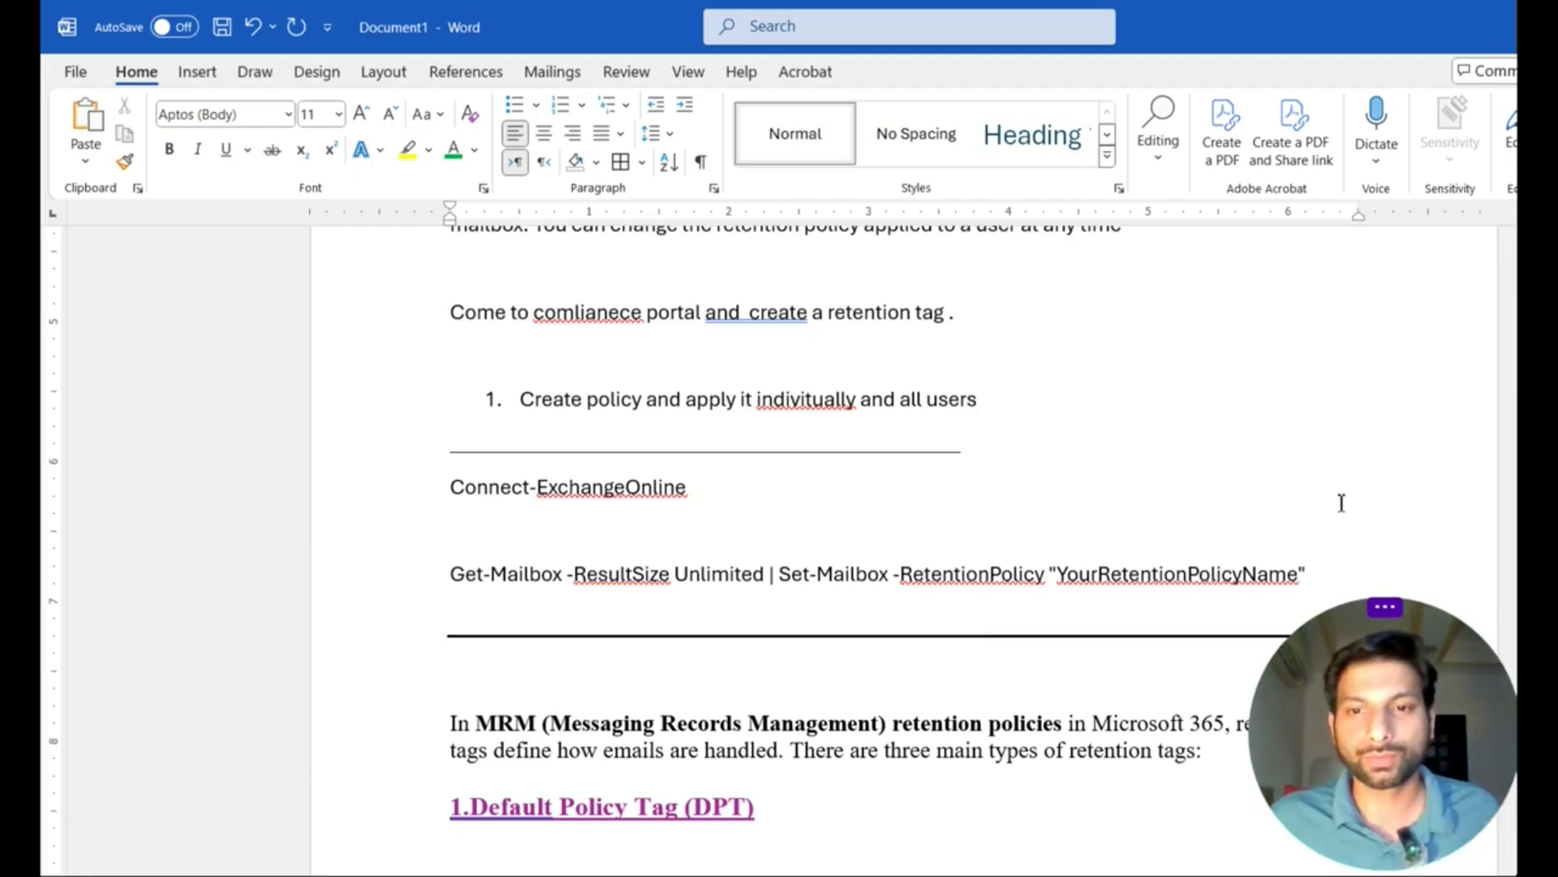
{"action": "left_click_drag", "start_coordinate": [446, 486], "coordinate": [1316, 575]}
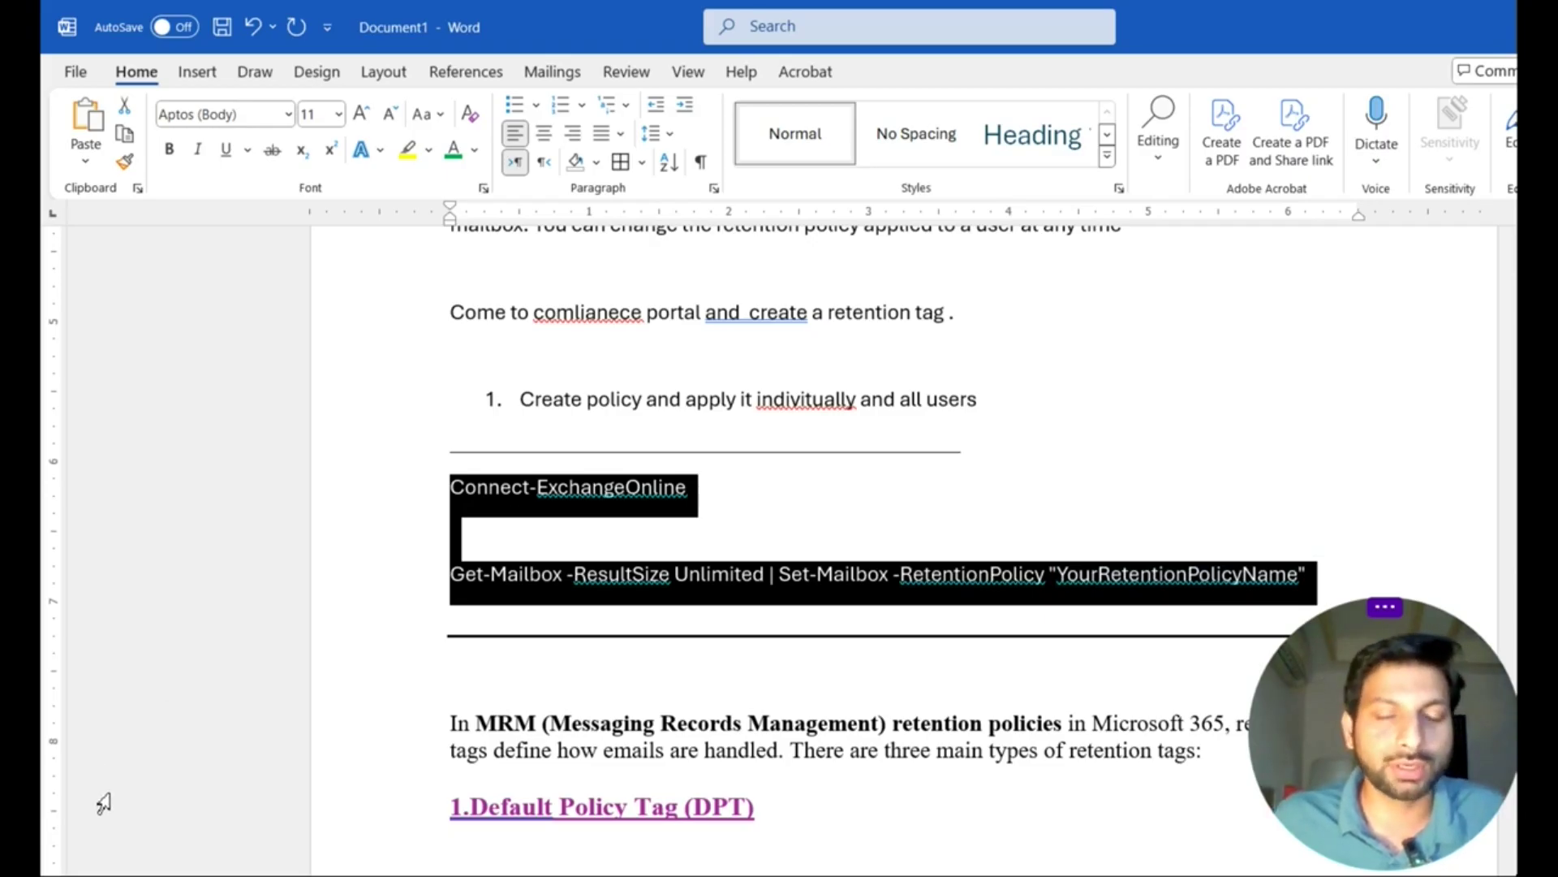
{"action": "left_click_drag", "start_coordinate": [596, 531], "coordinate": [446, 505]}
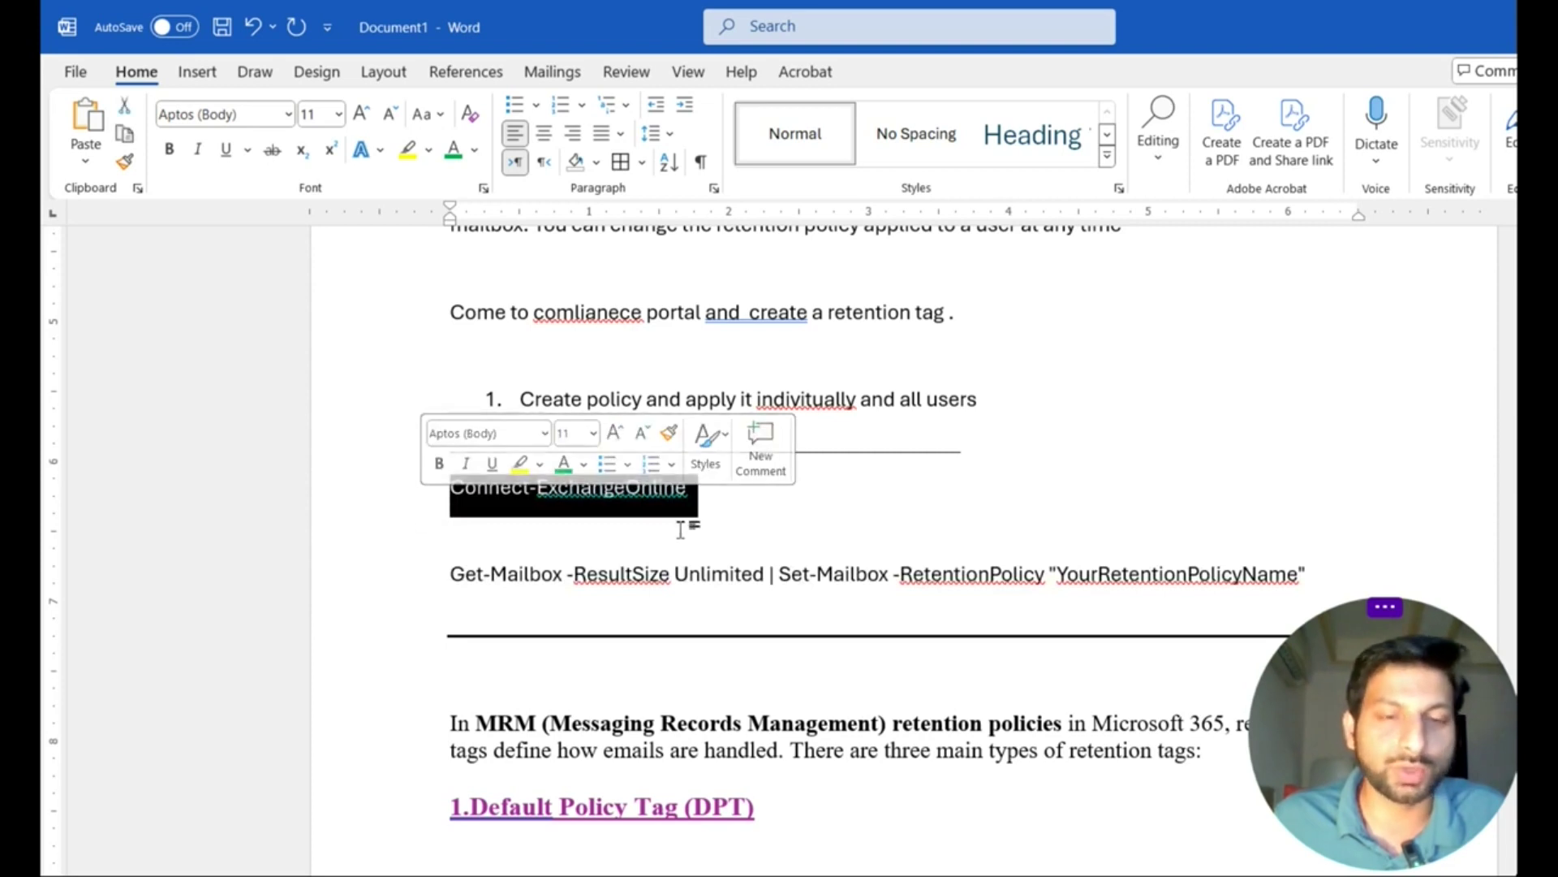
{"action": "left_click", "coordinate": [748, 517]}
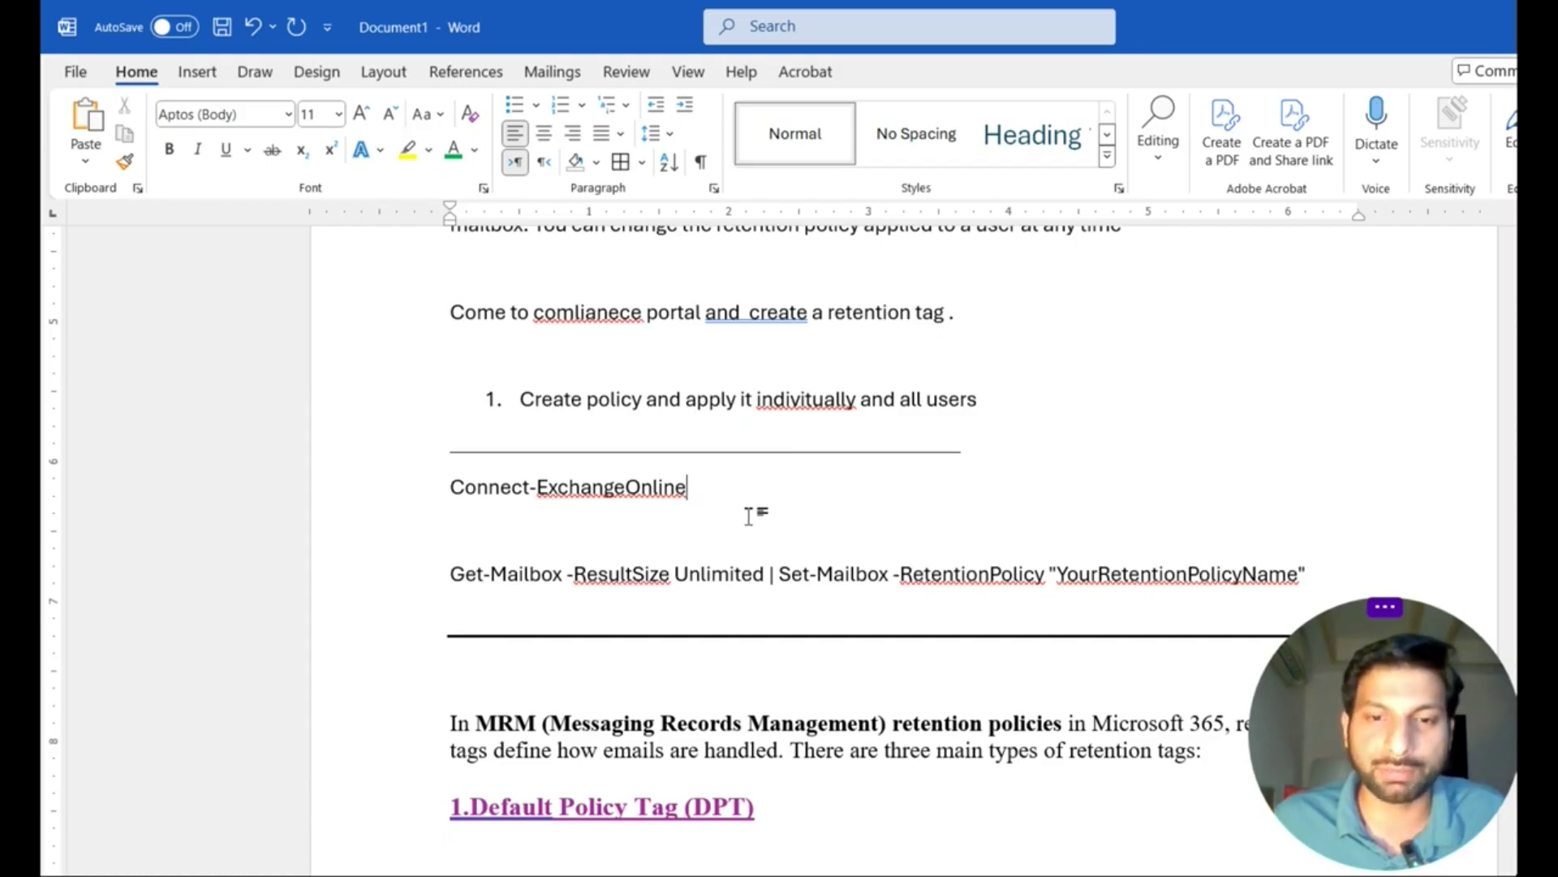
{"action": "left_click", "coordinate": [410, 581]}
{"action": "left_click", "coordinate": [712, 610]}
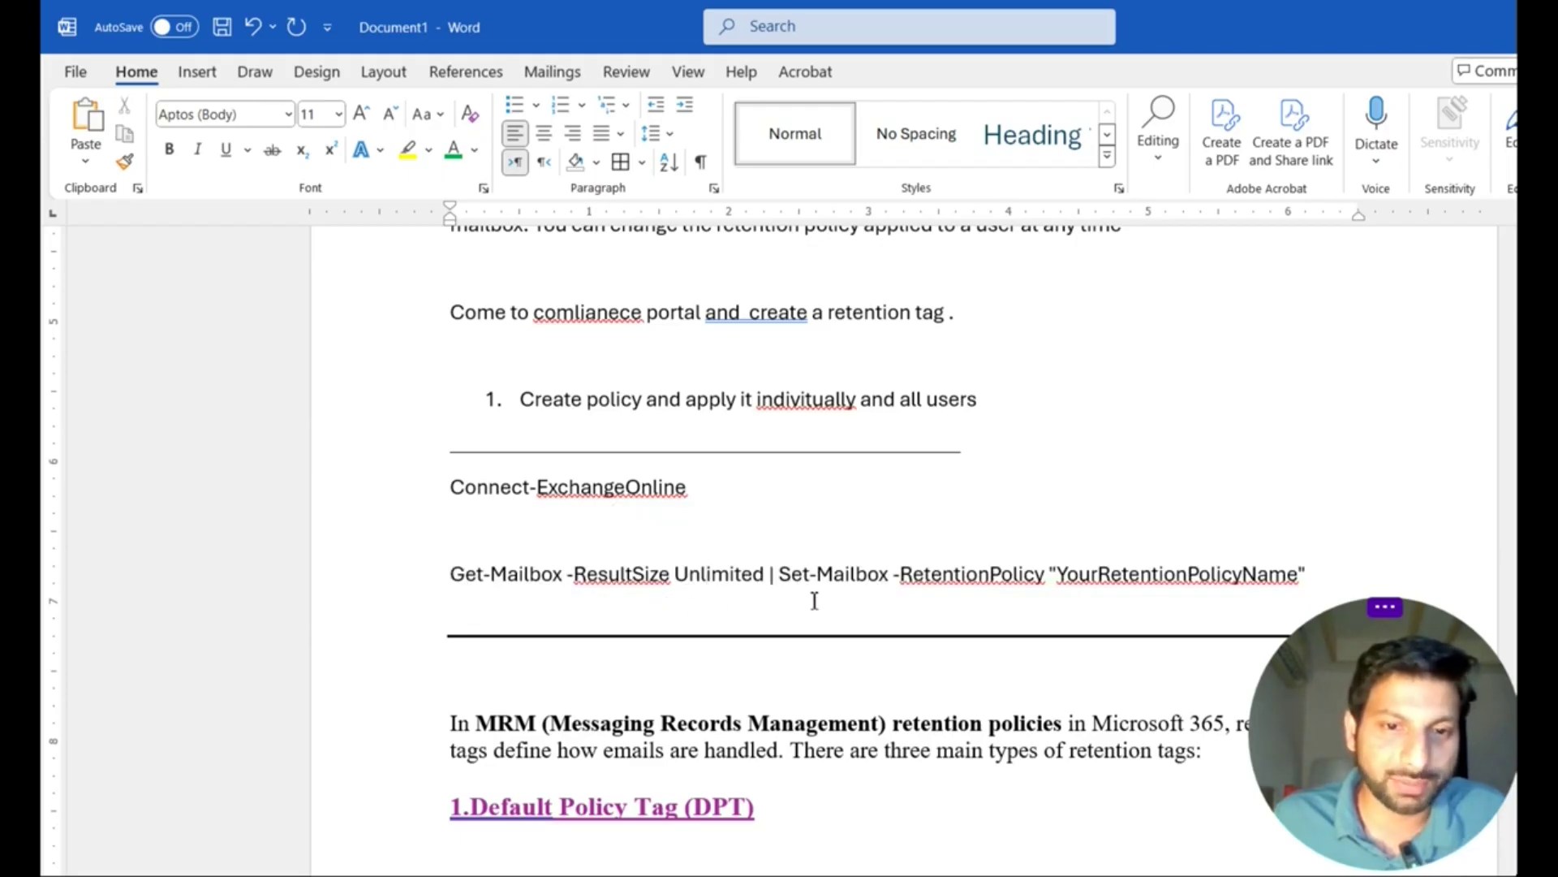
Step: Select the YourRetentionPolicyName placeholder, then highlight both retention commands together
{"action": "double_click", "coordinate": [1047, 586]}
{"action": "left_click_drag", "start_coordinate": [1055, 583], "coordinate": [1301, 576]}
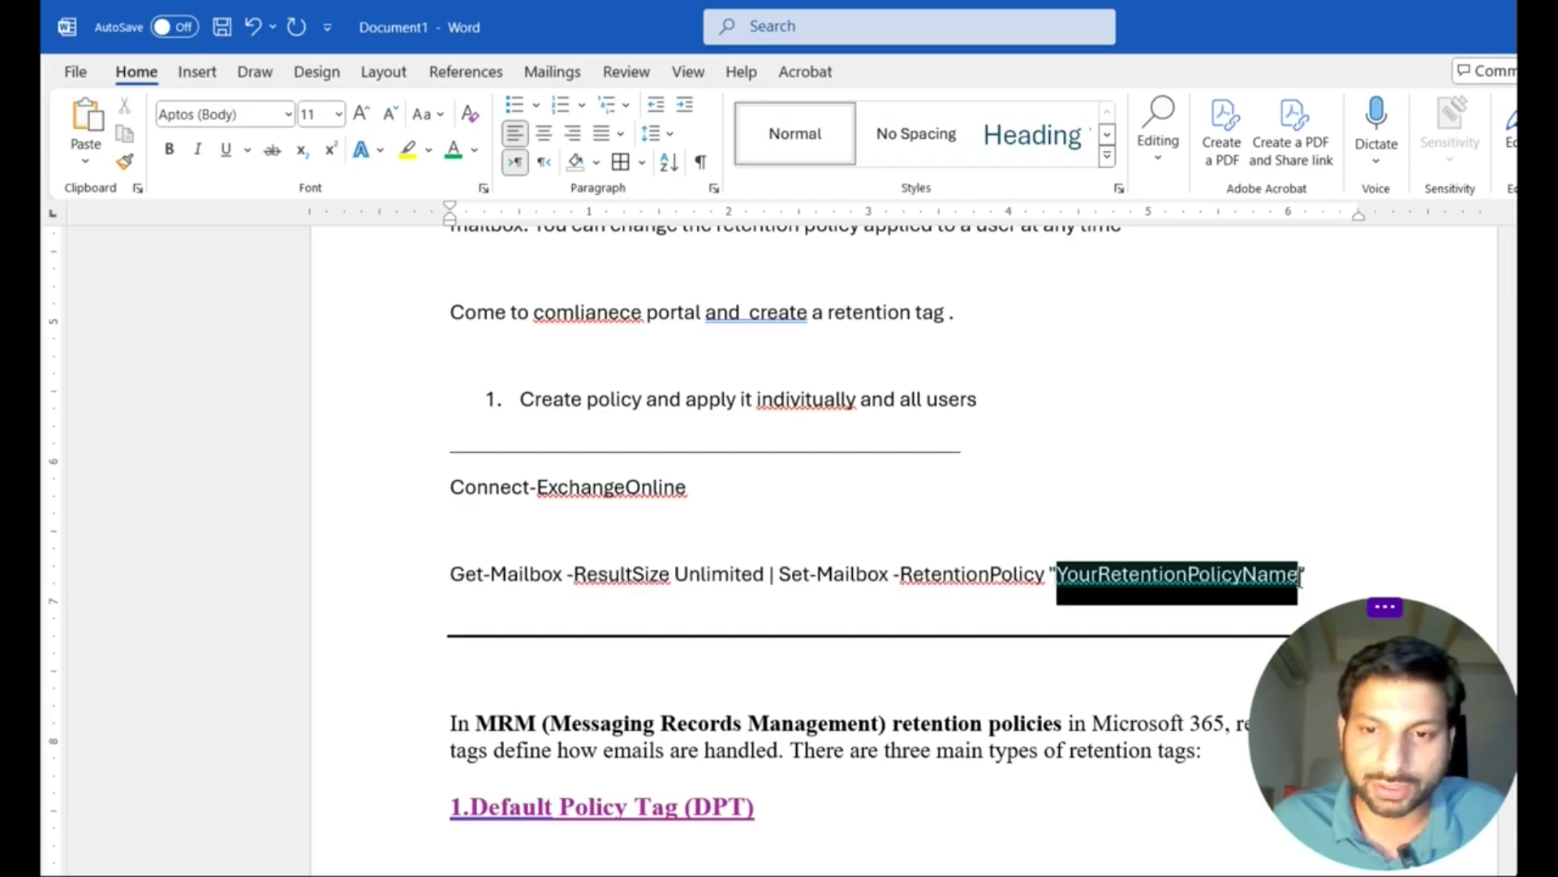
{"action": "left_click_drag", "start_coordinate": [438, 578], "coordinate": [445, 497]}
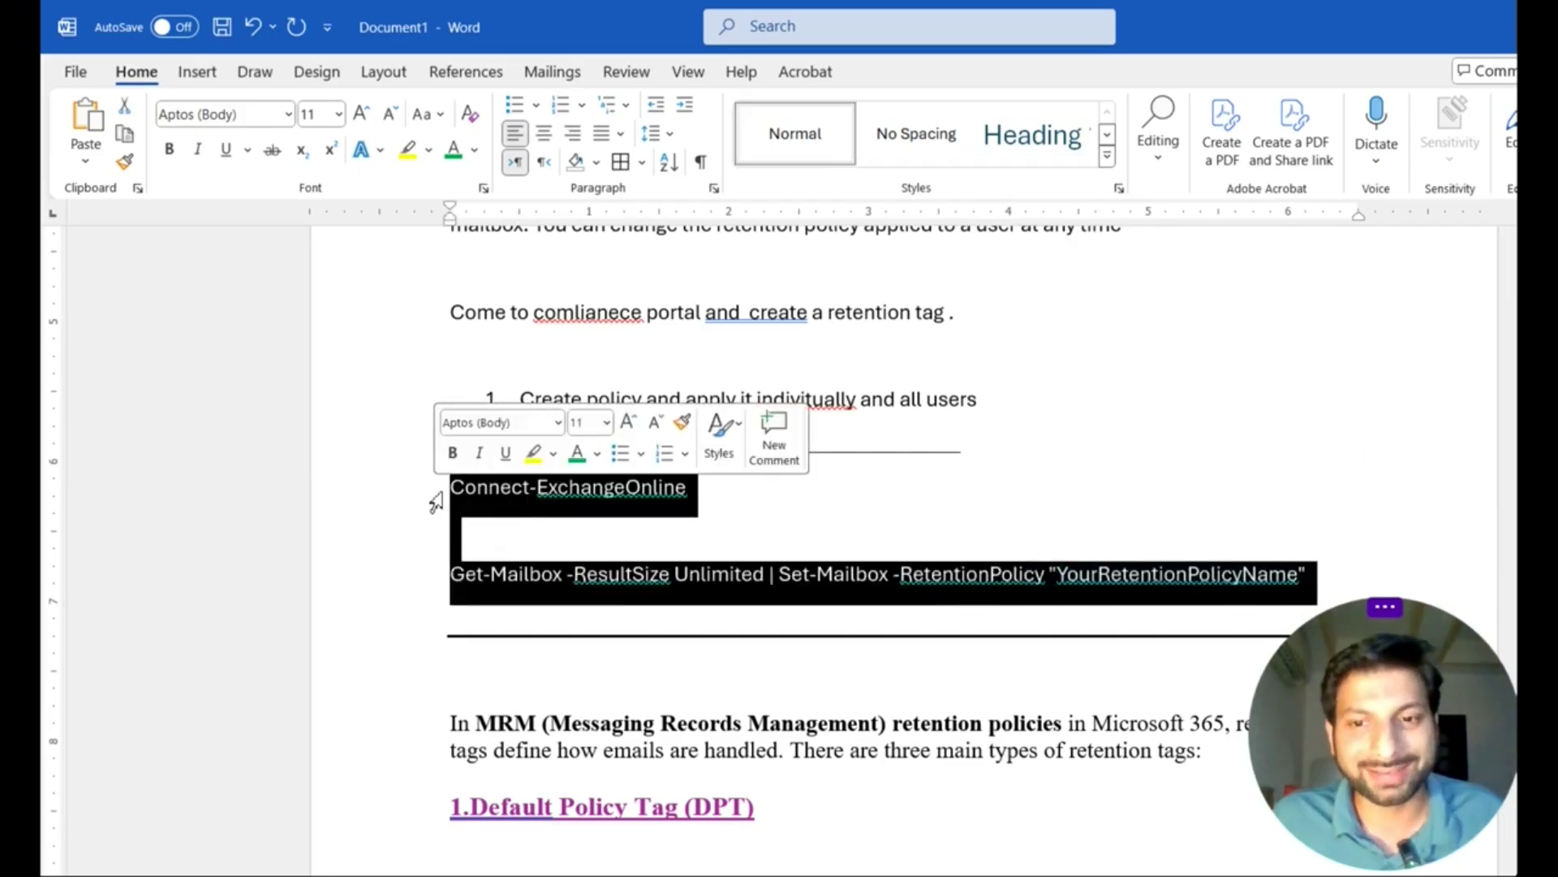
{"action": "left_click", "coordinate": [403, 547]}
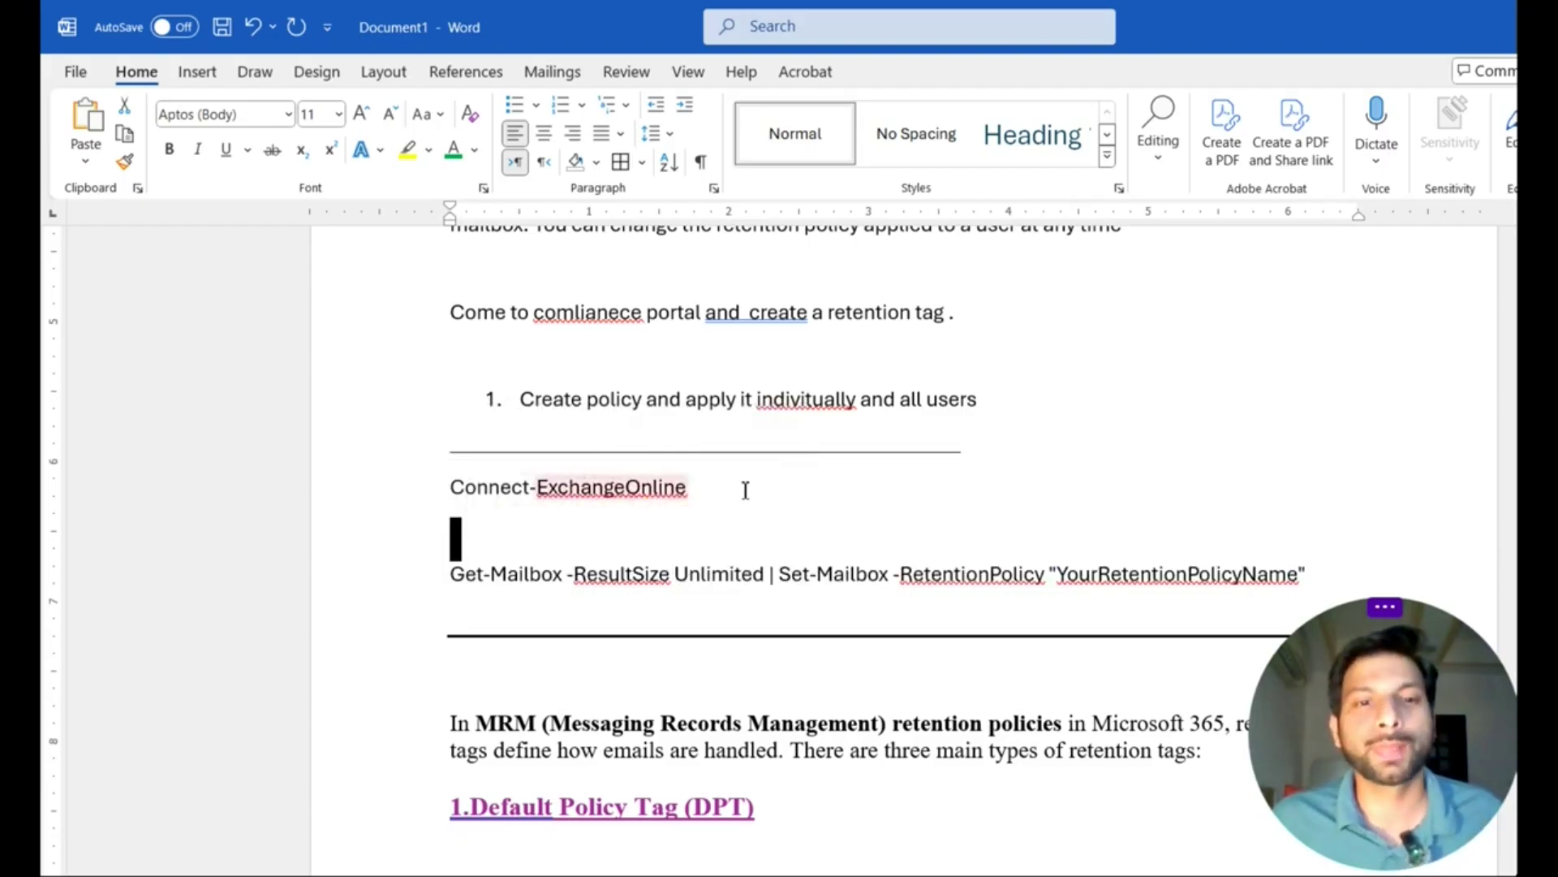
{"action": "left_click", "coordinate": [772, 482]}
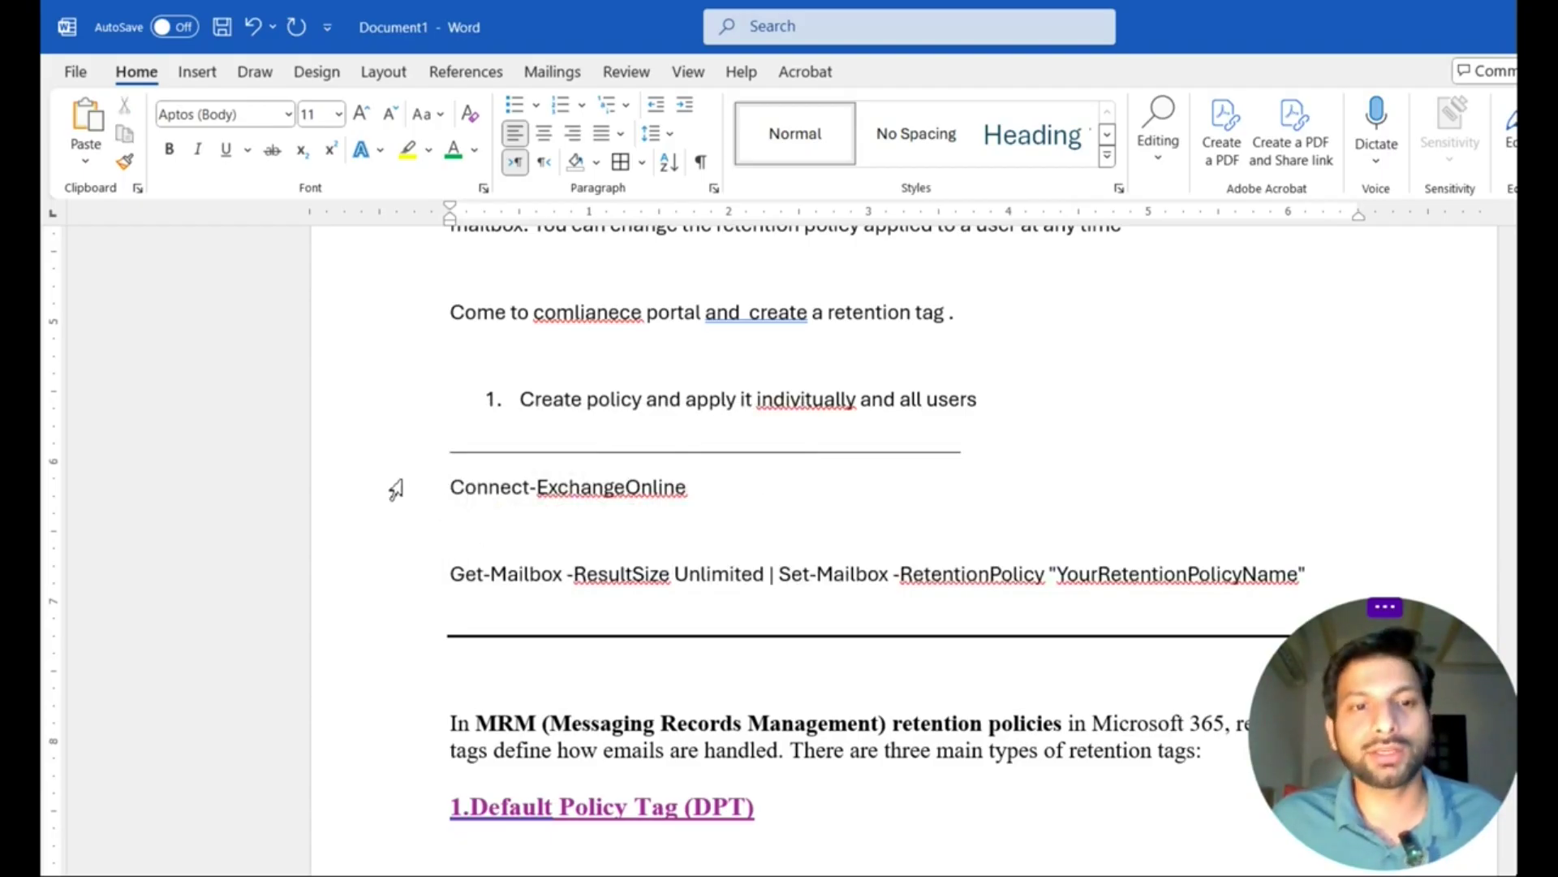
{"action": "left_click_drag", "start_coordinate": [493, 490], "coordinate": [1307, 578]}
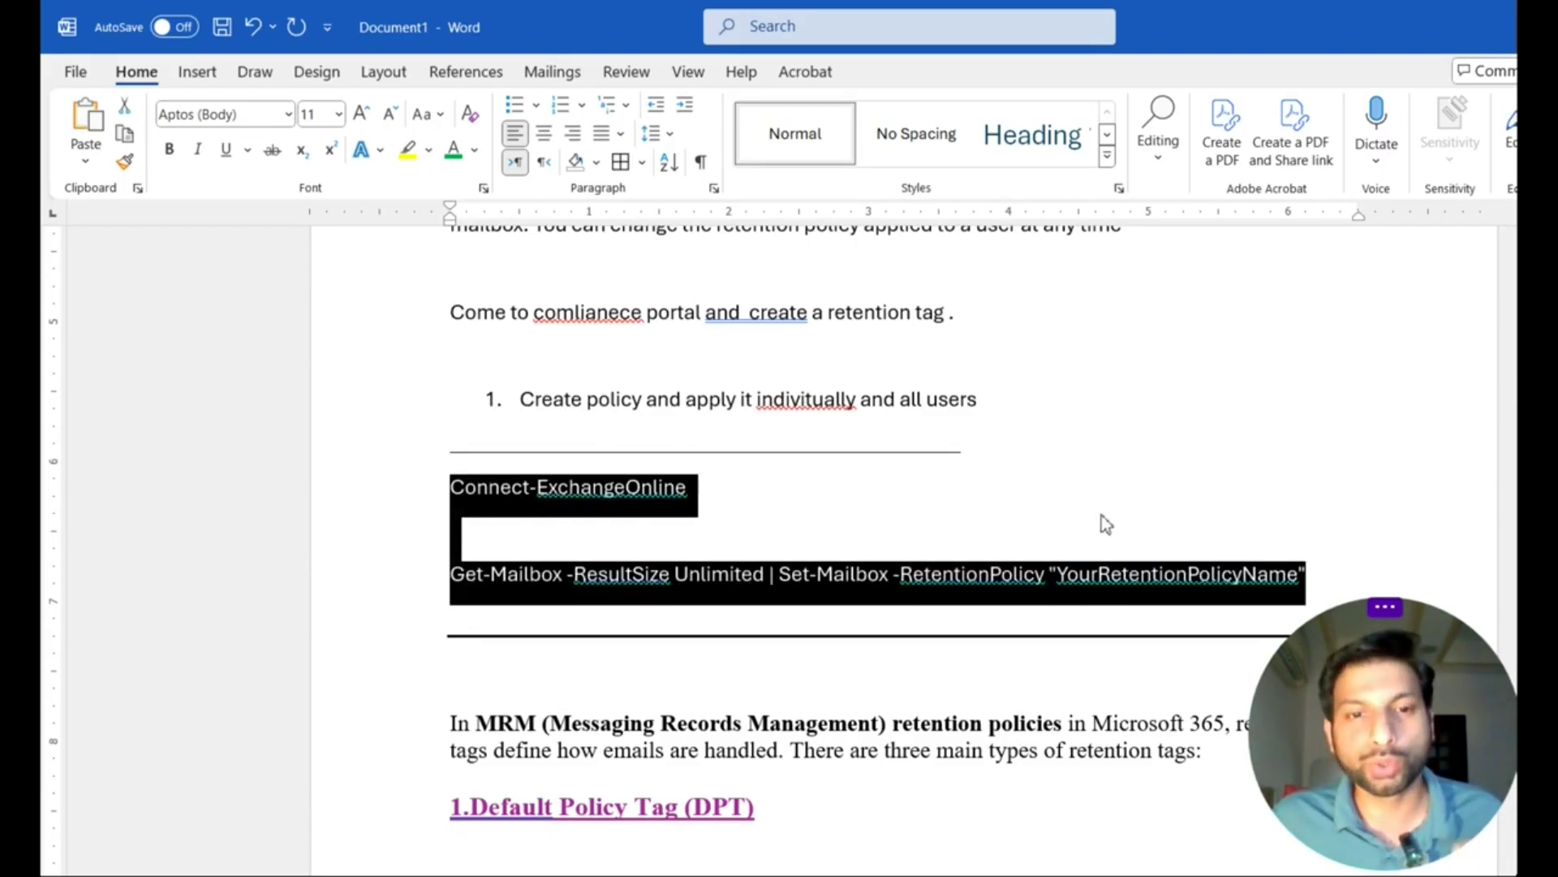
{"action": "left_click", "coordinate": [1104, 511]}
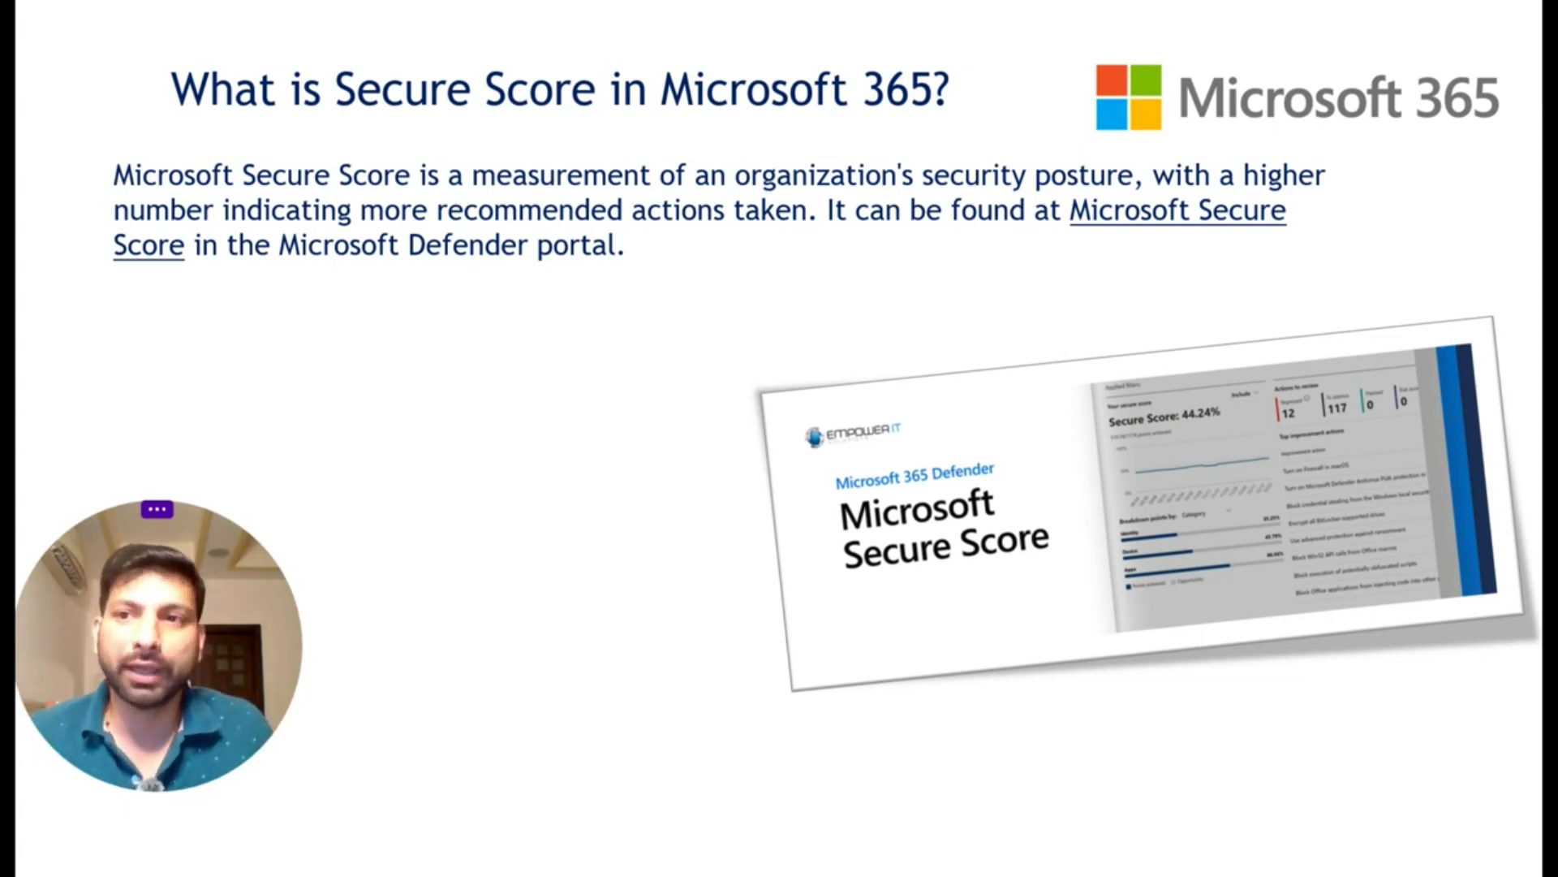
Step: Leave the slideshow and open the Security admin center from the Microsoft 365 admin center
{"action": "key", "text": "alt+Tab"}
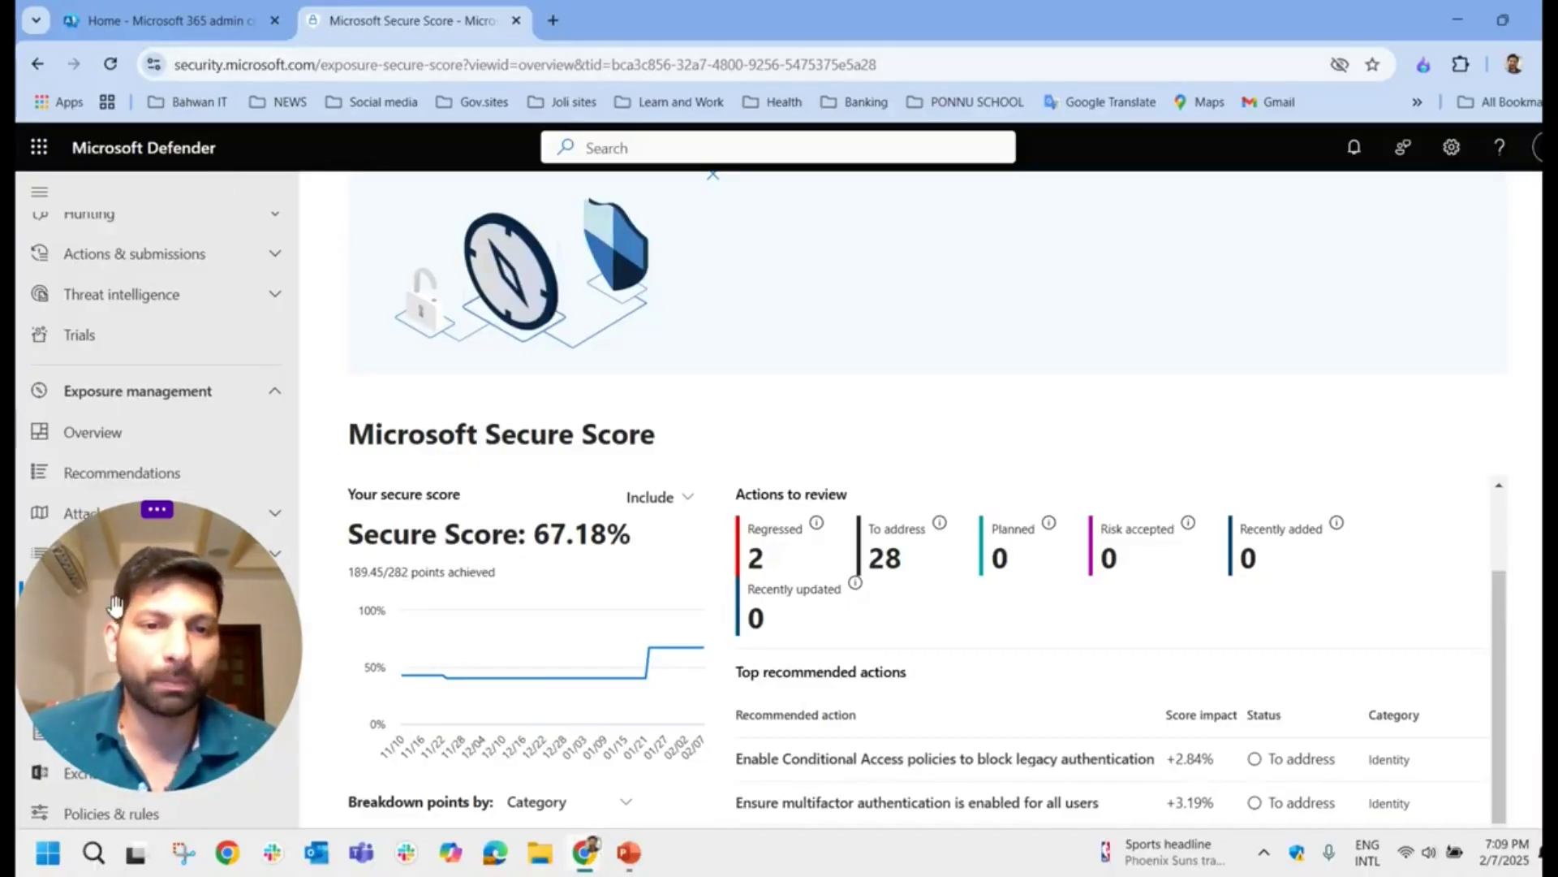
{"action": "left_click", "coordinate": [166, 21]}
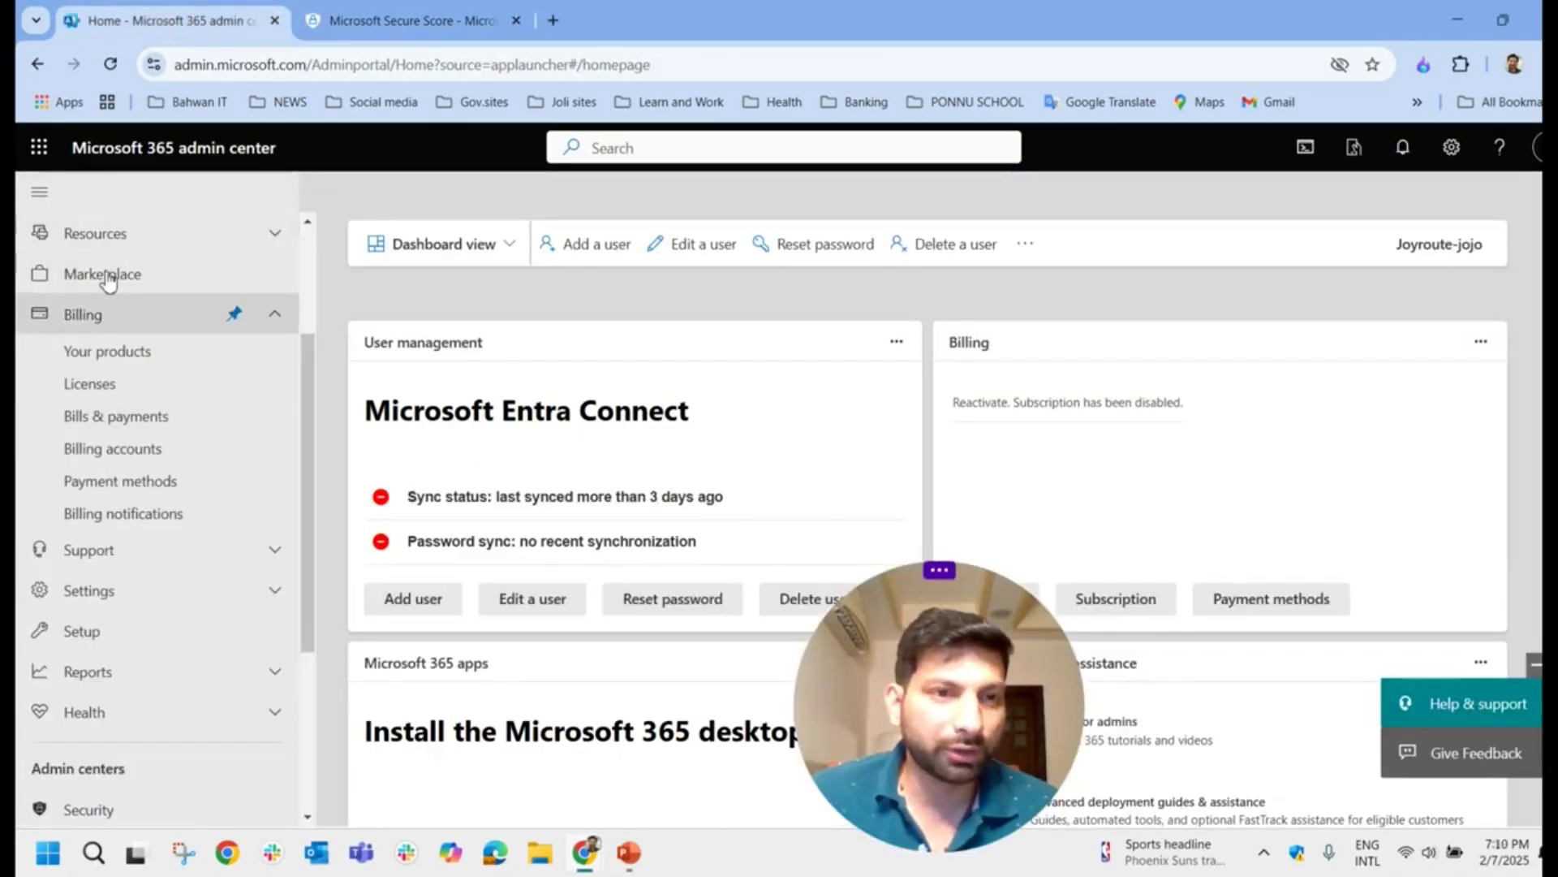
{"action": "scroll", "coordinate": [254, 289], "scroll_direction": "down", "scroll_amount": 4}
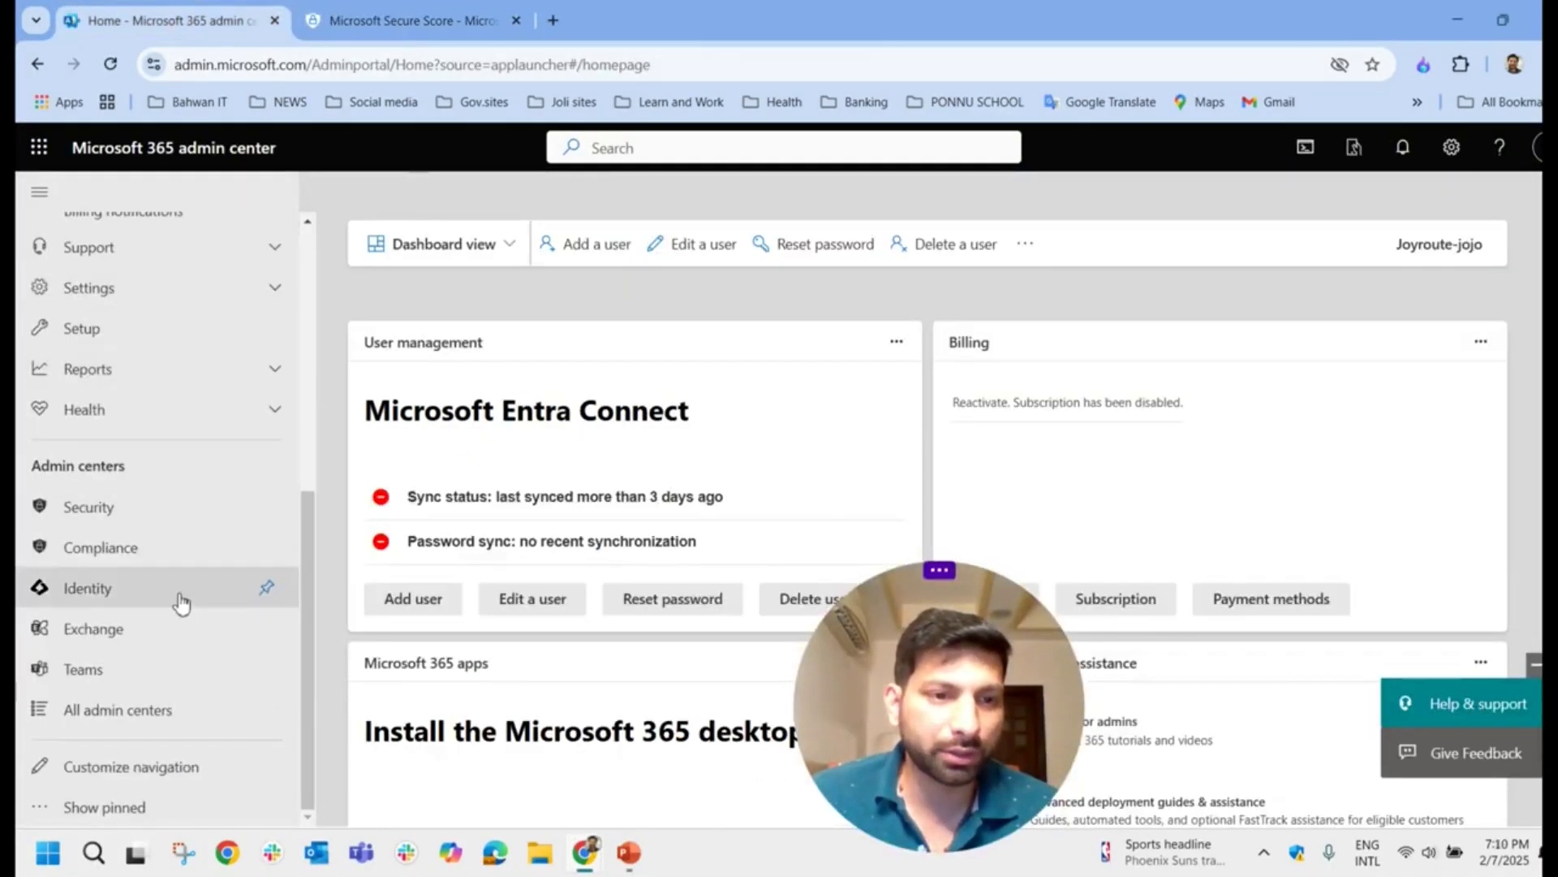
{"action": "left_click", "coordinate": [101, 511]}
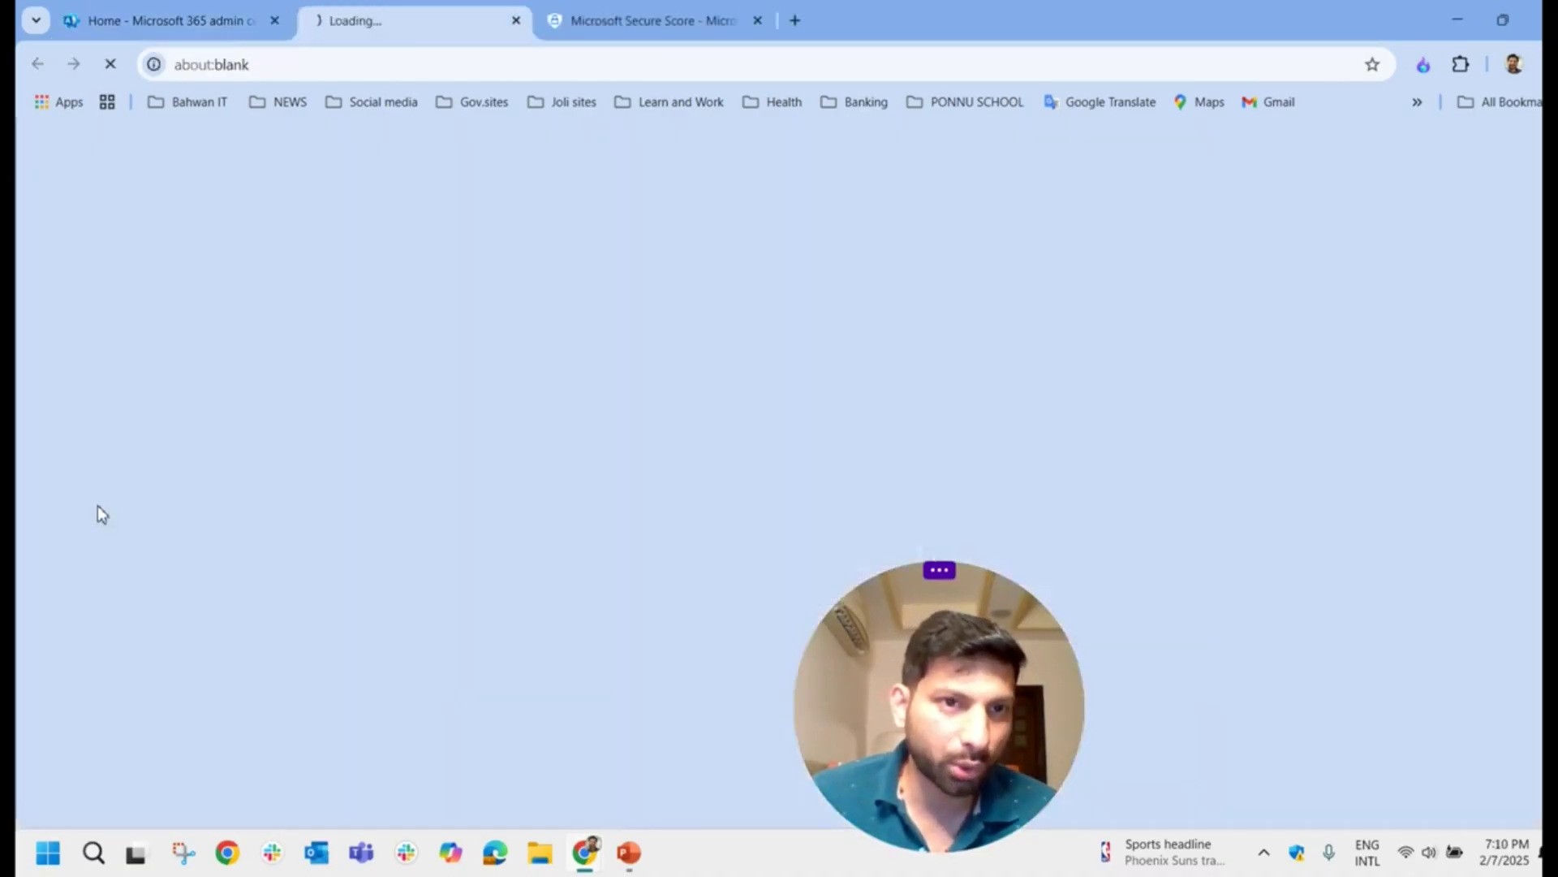
Step: Show the Secure score overview and highlight the 67.18% score figure
{"action": "left_click", "coordinate": [610, 20]}
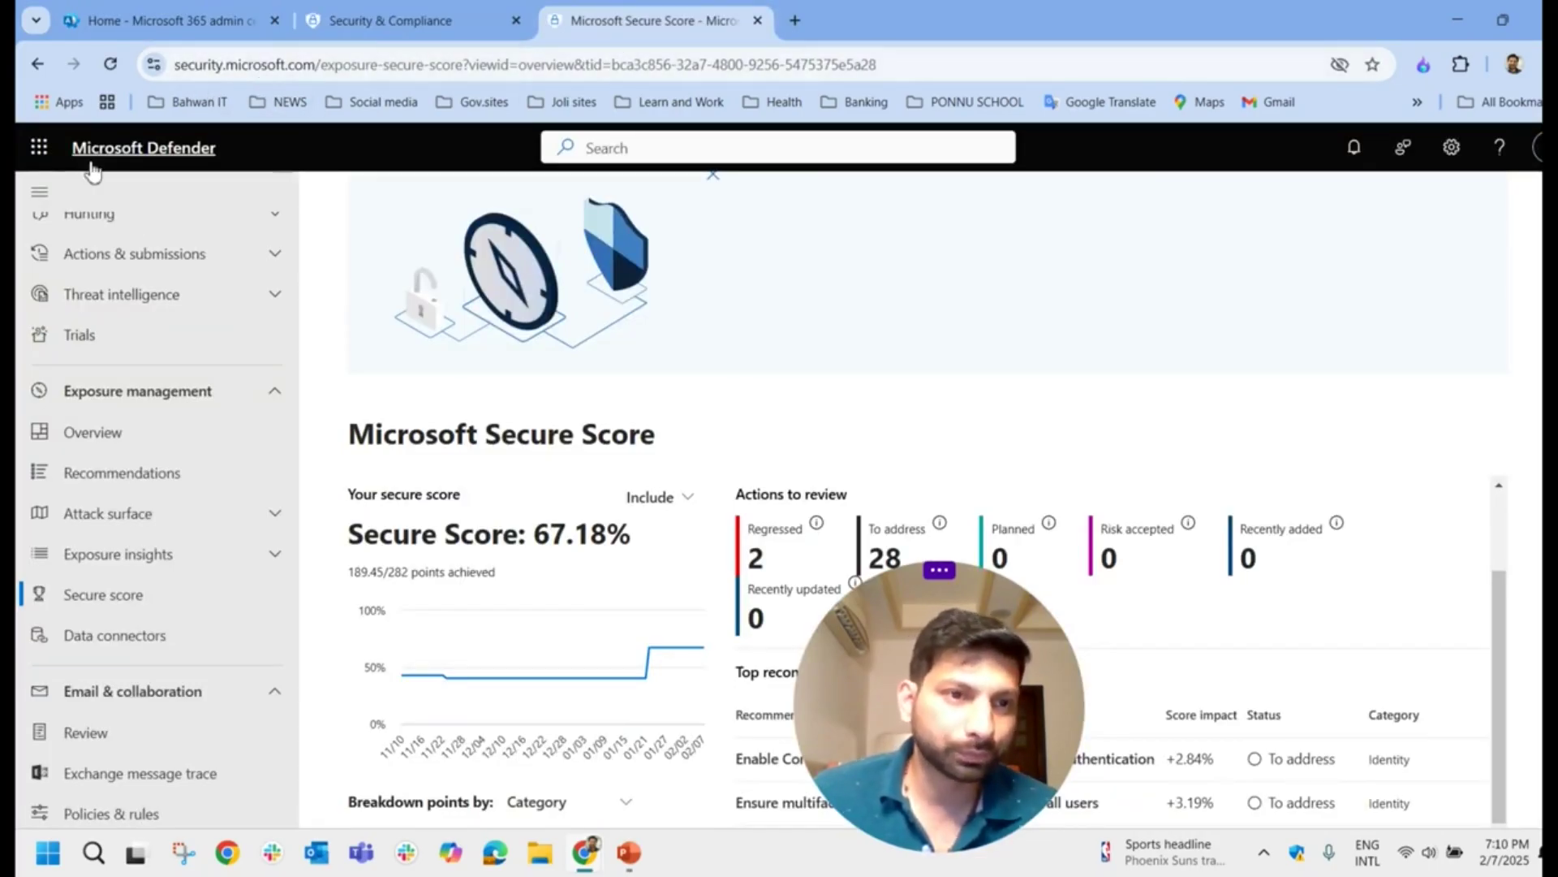
{"action": "scroll", "coordinate": [139, 302], "scroll_direction": "up", "scroll_amount": 2}
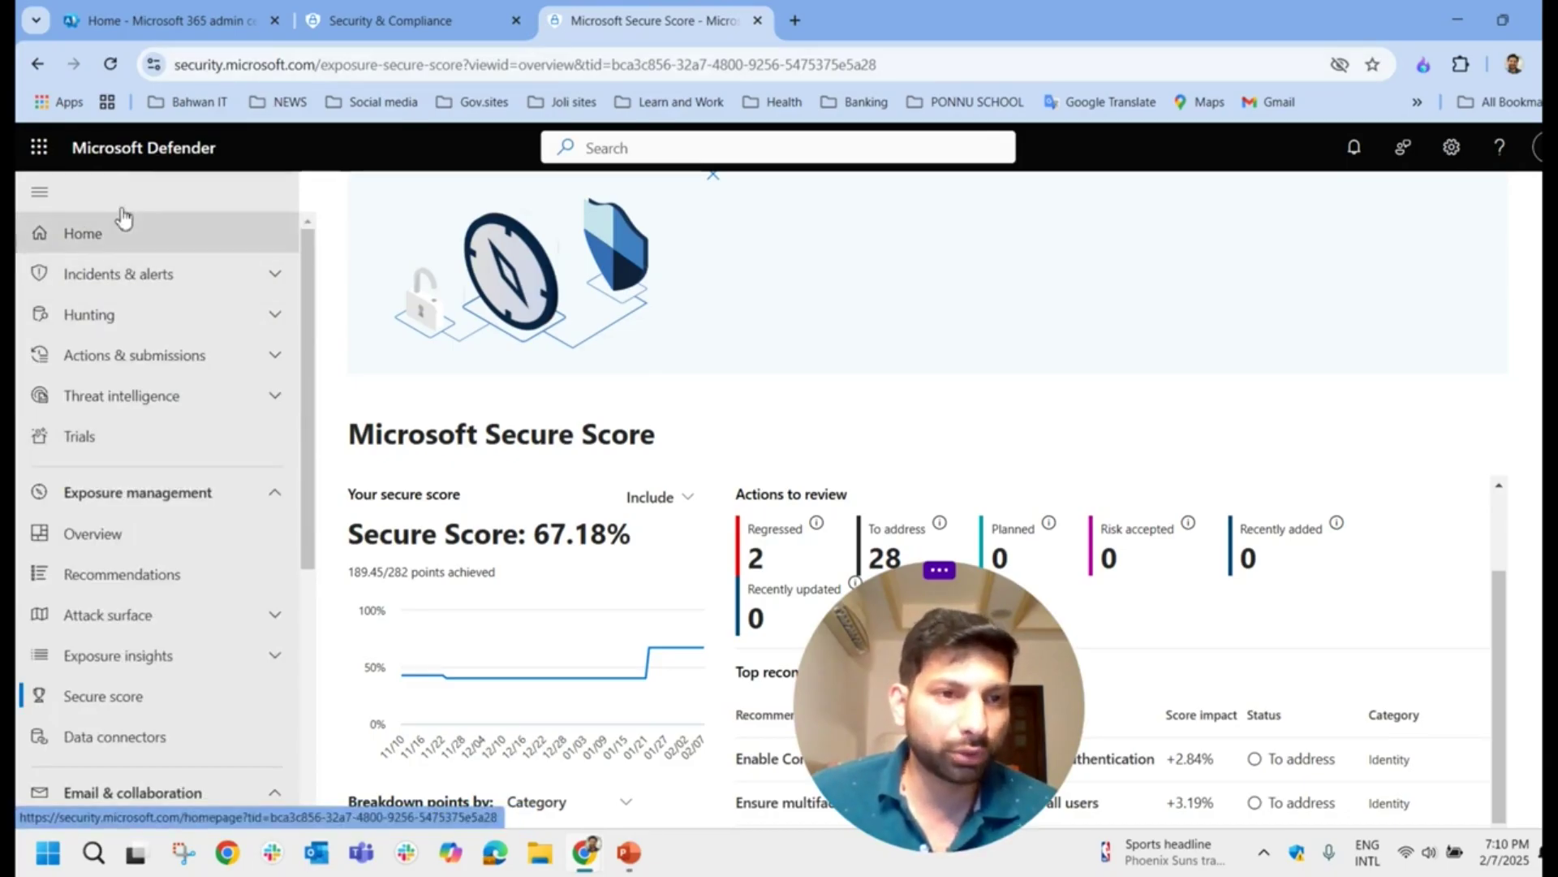
{"action": "scroll", "coordinate": [198, 431], "scroll_direction": "down", "scroll_amount": 2}
{"action": "scroll", "coordinate": [203, 369], "scroll_direction": "up", "scroll_amount": 2}
{"action": "scroll", "coordinate": [203, 369], "scroll_direction": "down", "scroll_amount": 3}
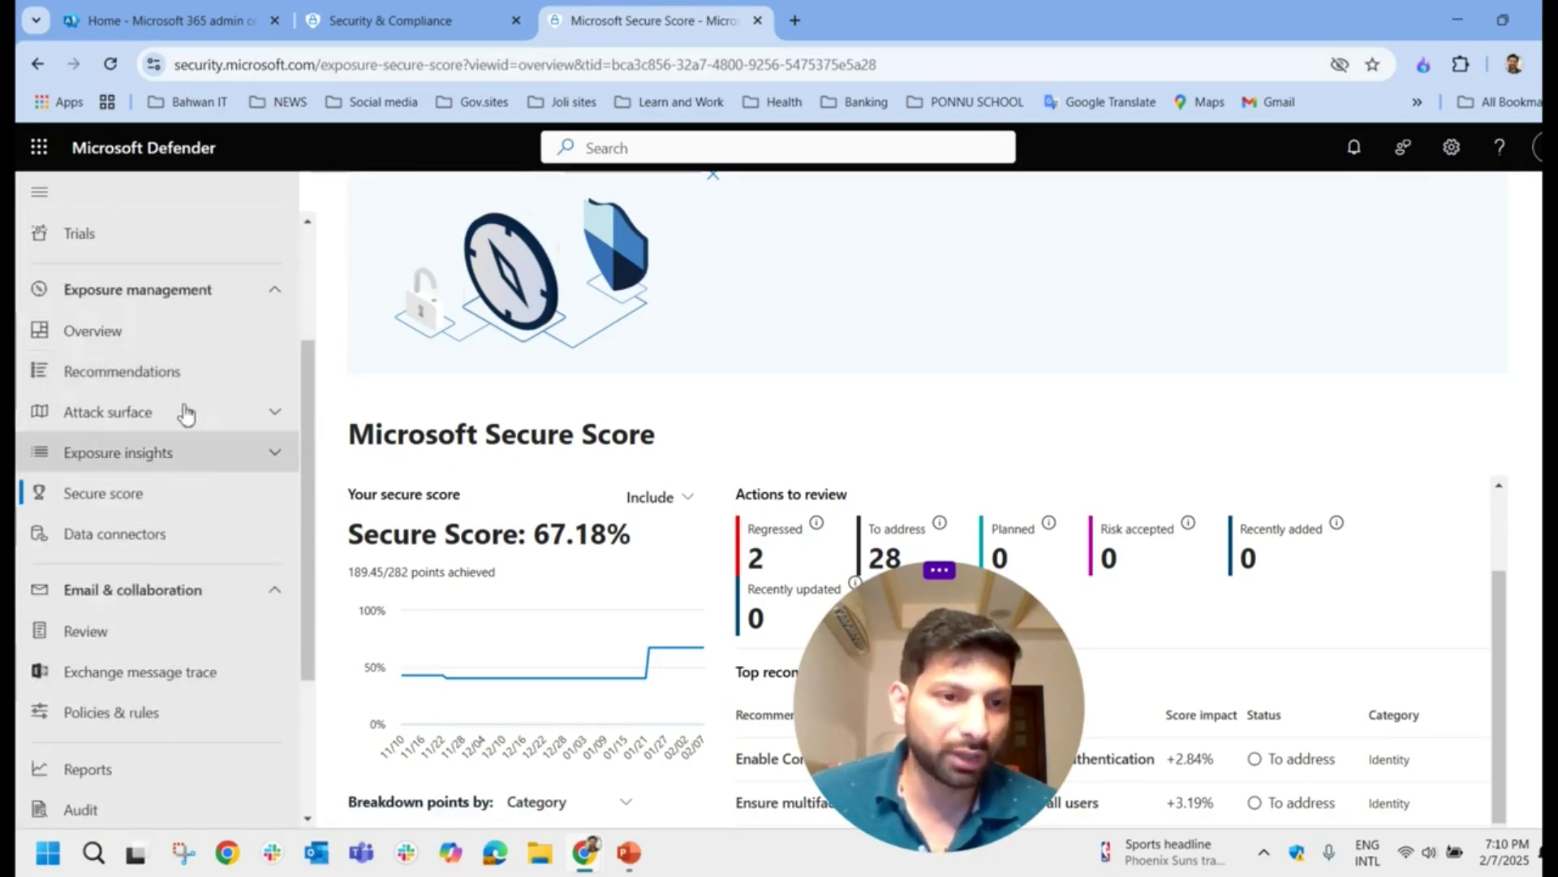
{"action": "left_click", "coordinate": [103, 503]}
{"action": "scroll", "coordinate": [552, 454], "scroll_direction": "down", "scroll_amount": 2}
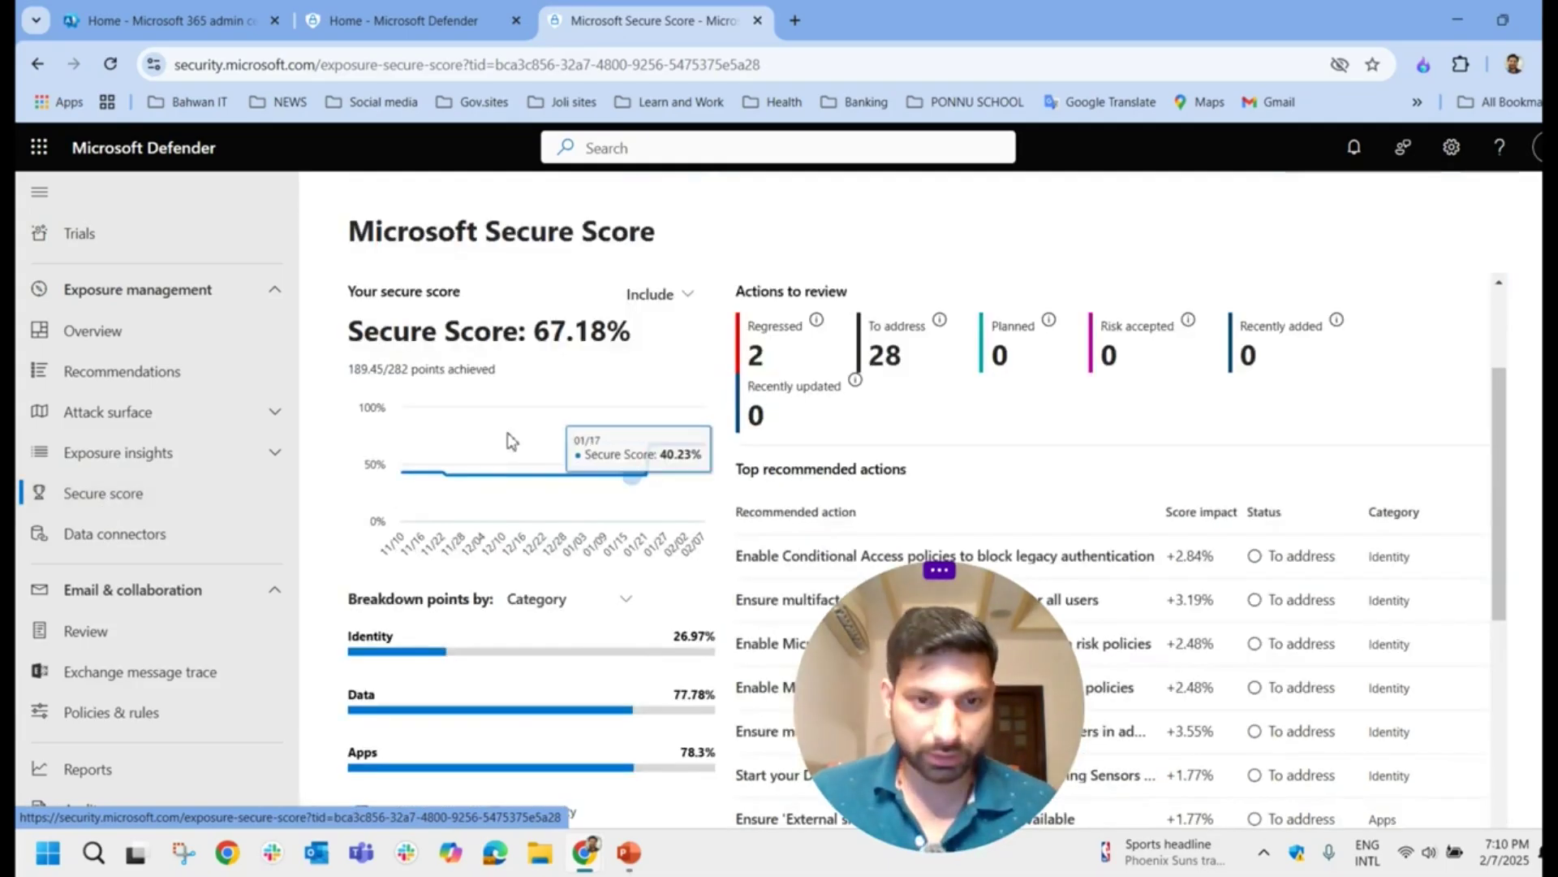
{"action": "left_click_drag", "start_coordinate": [344, 331], "coordinate": [641, 347]}
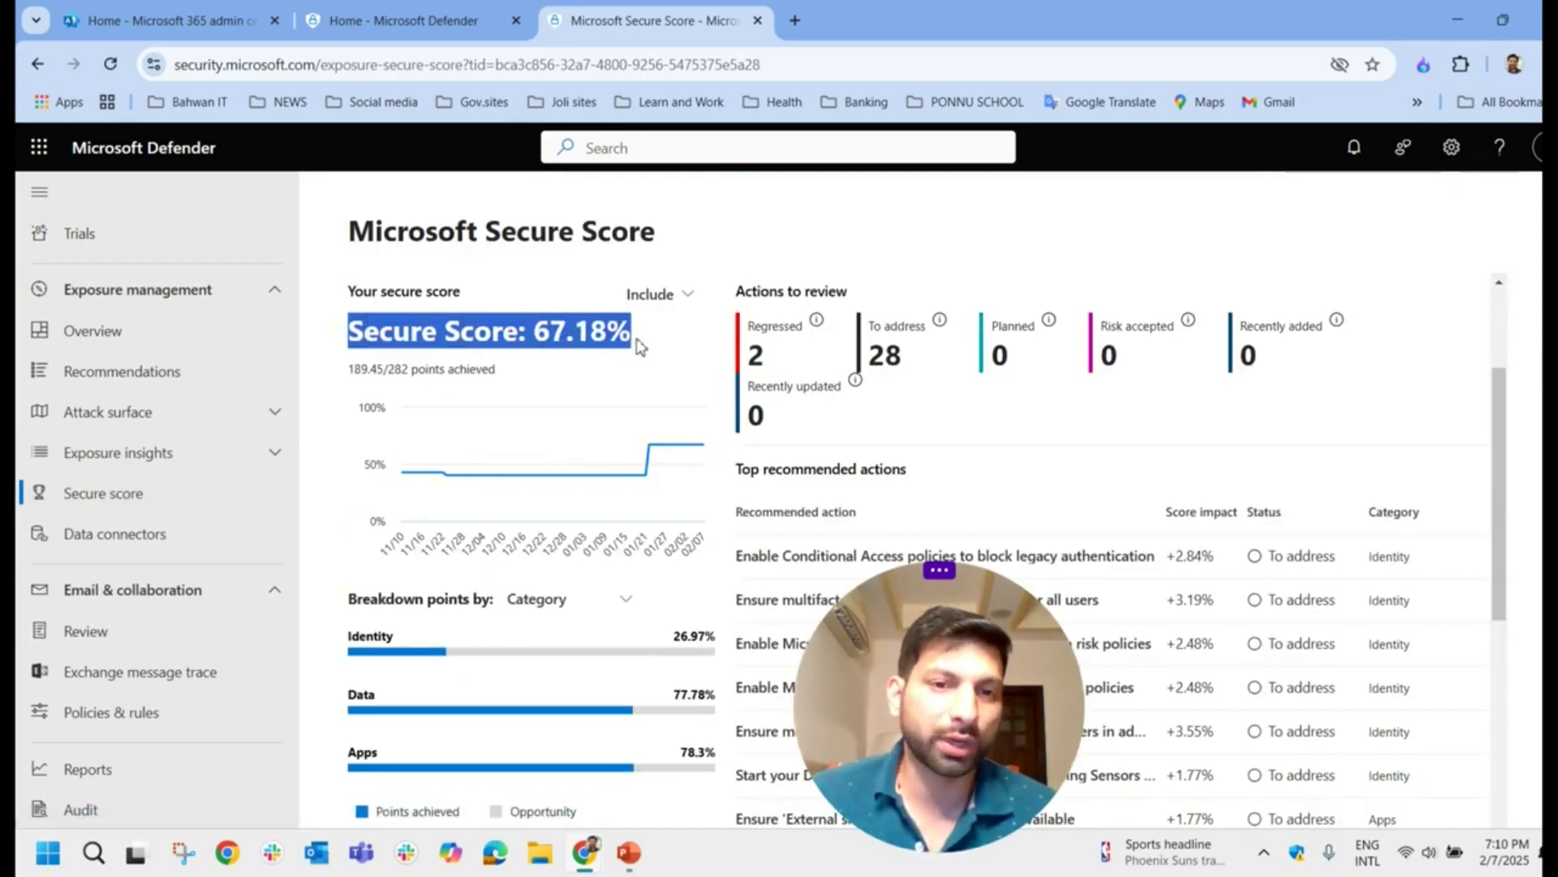
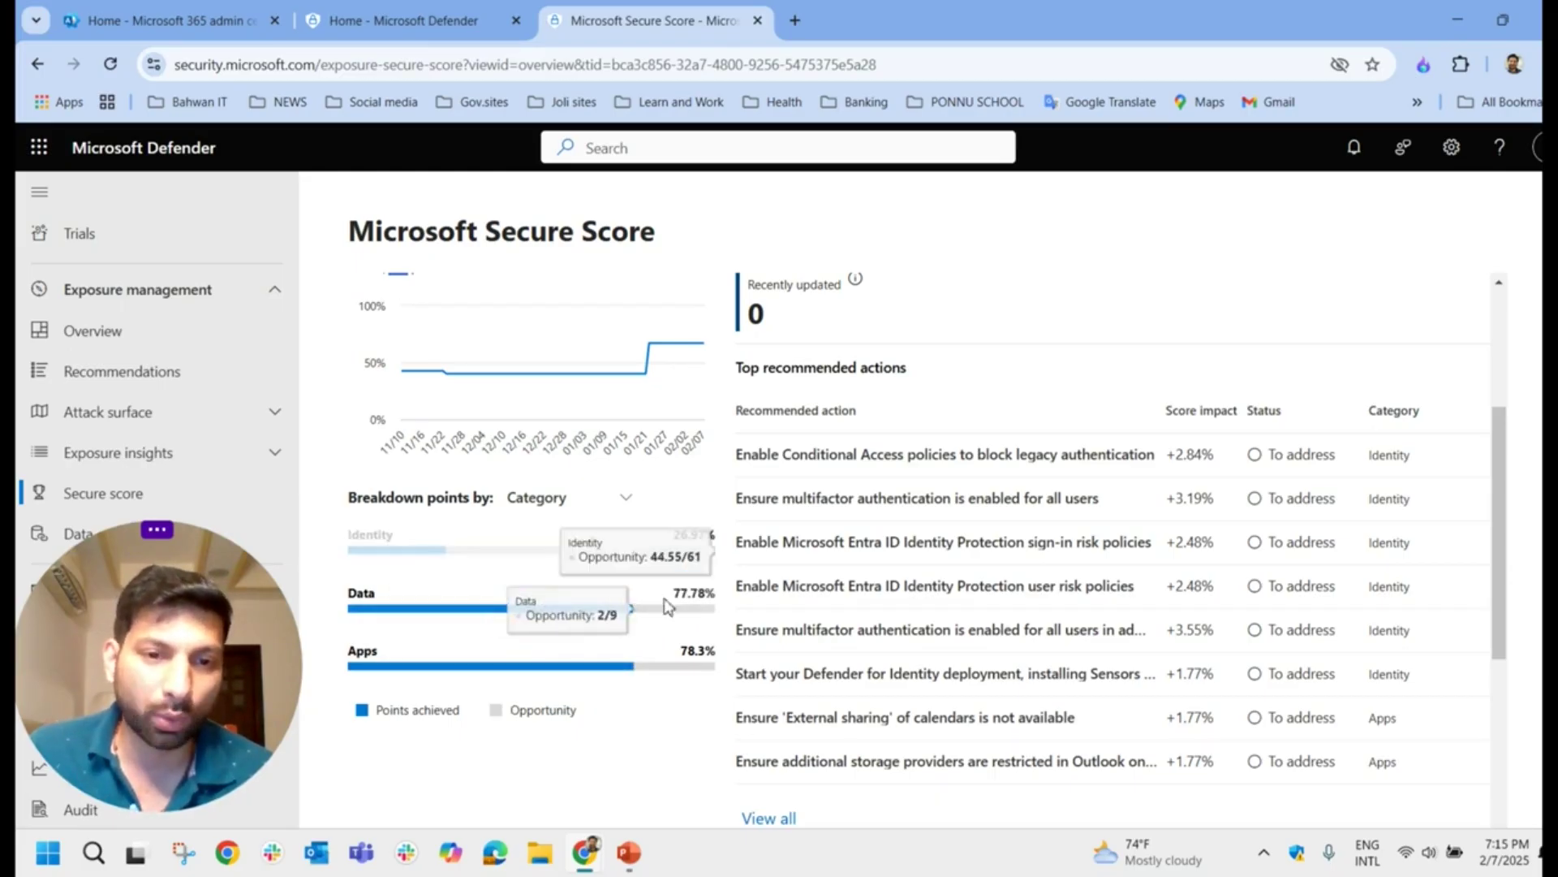
Step: Keep the 67.18% score breakdown grouped by Category and highlight the Actions to review heading
{"action": "scroll", "coordinate": [659, 765], "scroll_direction": "up", "scroll_amount": 3}
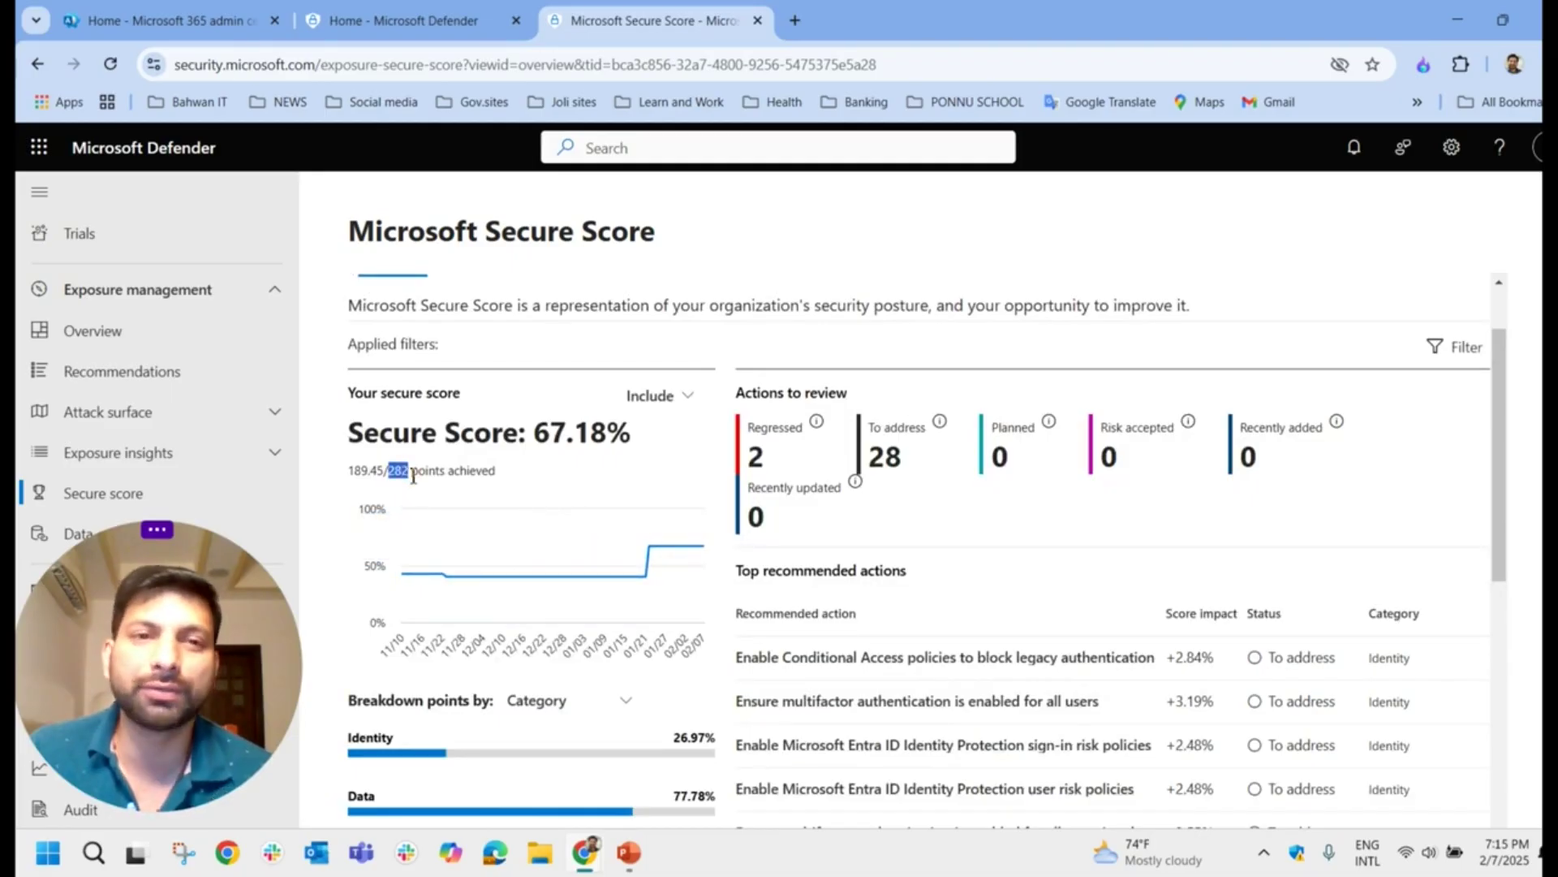
{"action": "scroll", "coordinate": [416, 481], "scroll_direction": "down", "scroll_amount": 3}
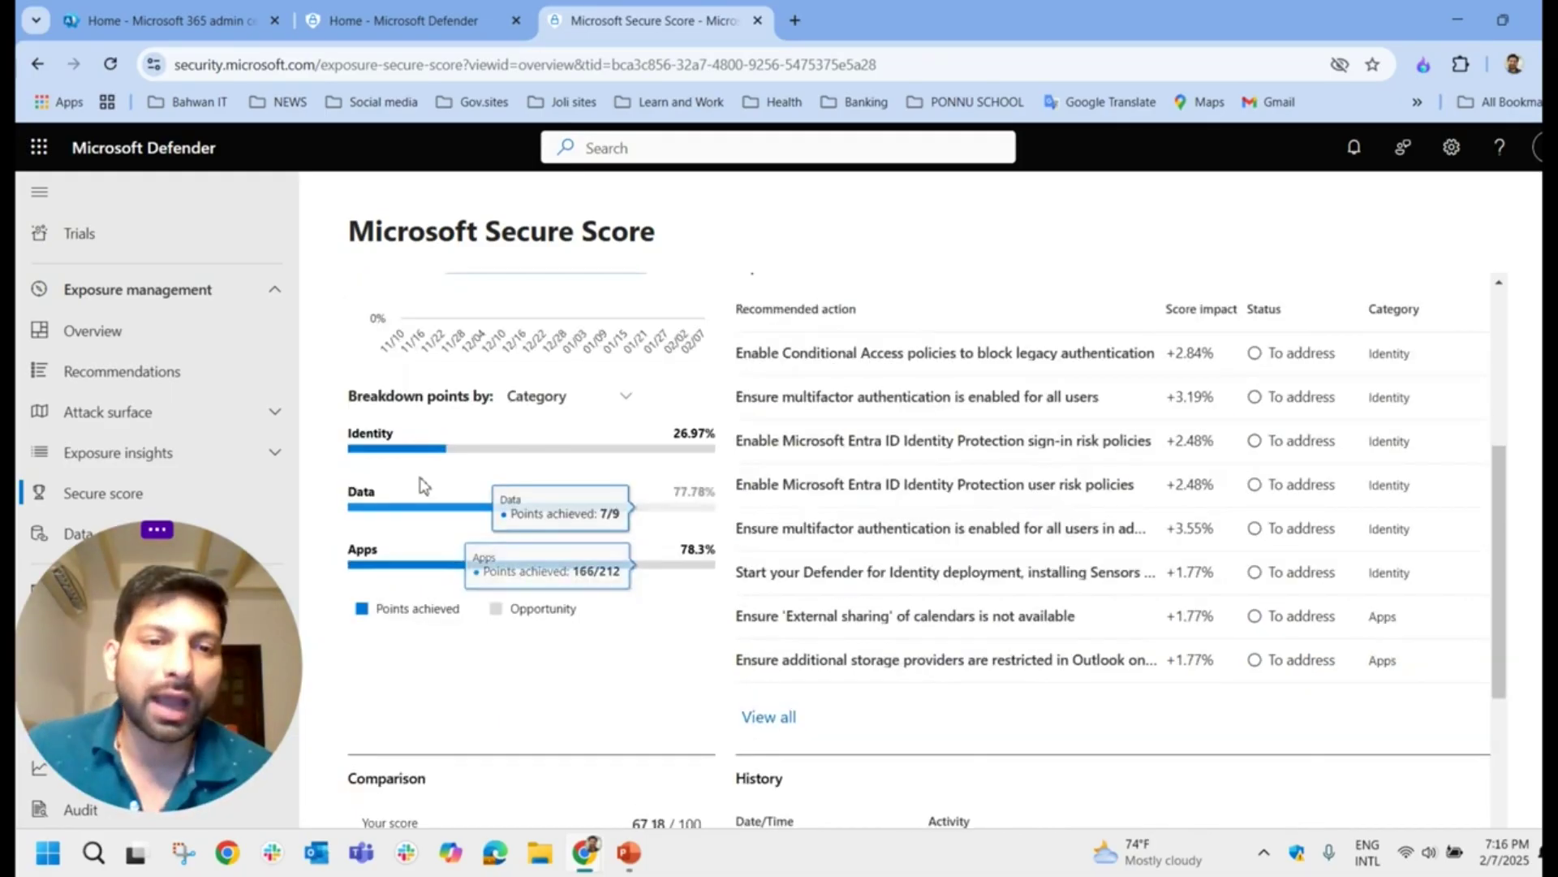
{"action": "left_click", "coordinate": [565, 399]}
{"action": "left_click", "coordinate": [703, 398]}
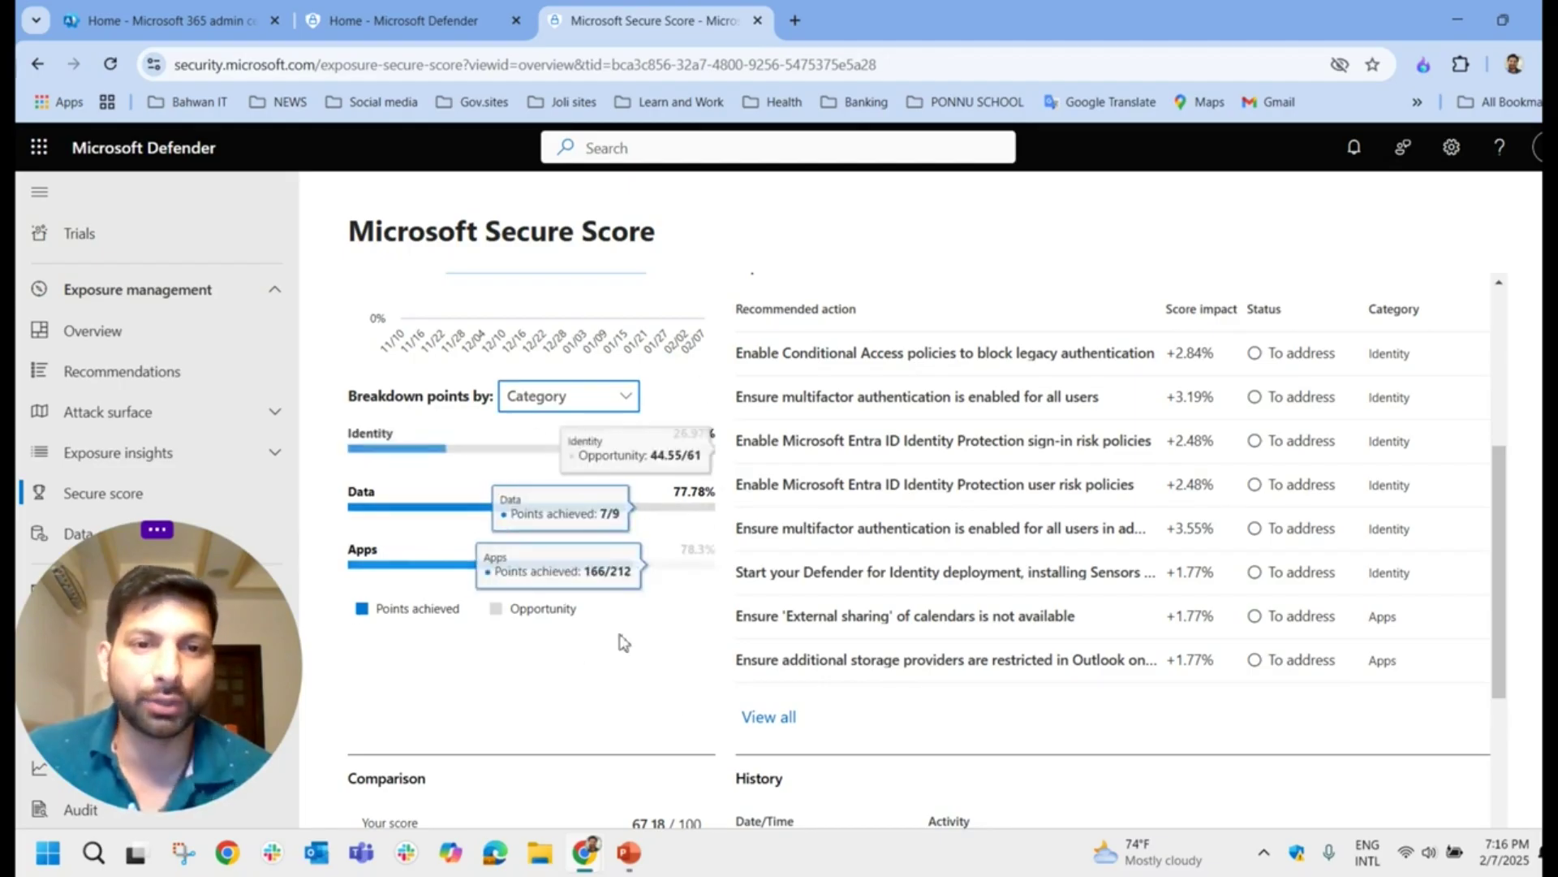
{"action": "scroll", "coordinate": [731, 504], "scroll_direction": "up", "scroll_amount": 5}
{"action": "left_click_drag", "start_coordinate": [731, 503], "coordinate": [861, 508]}
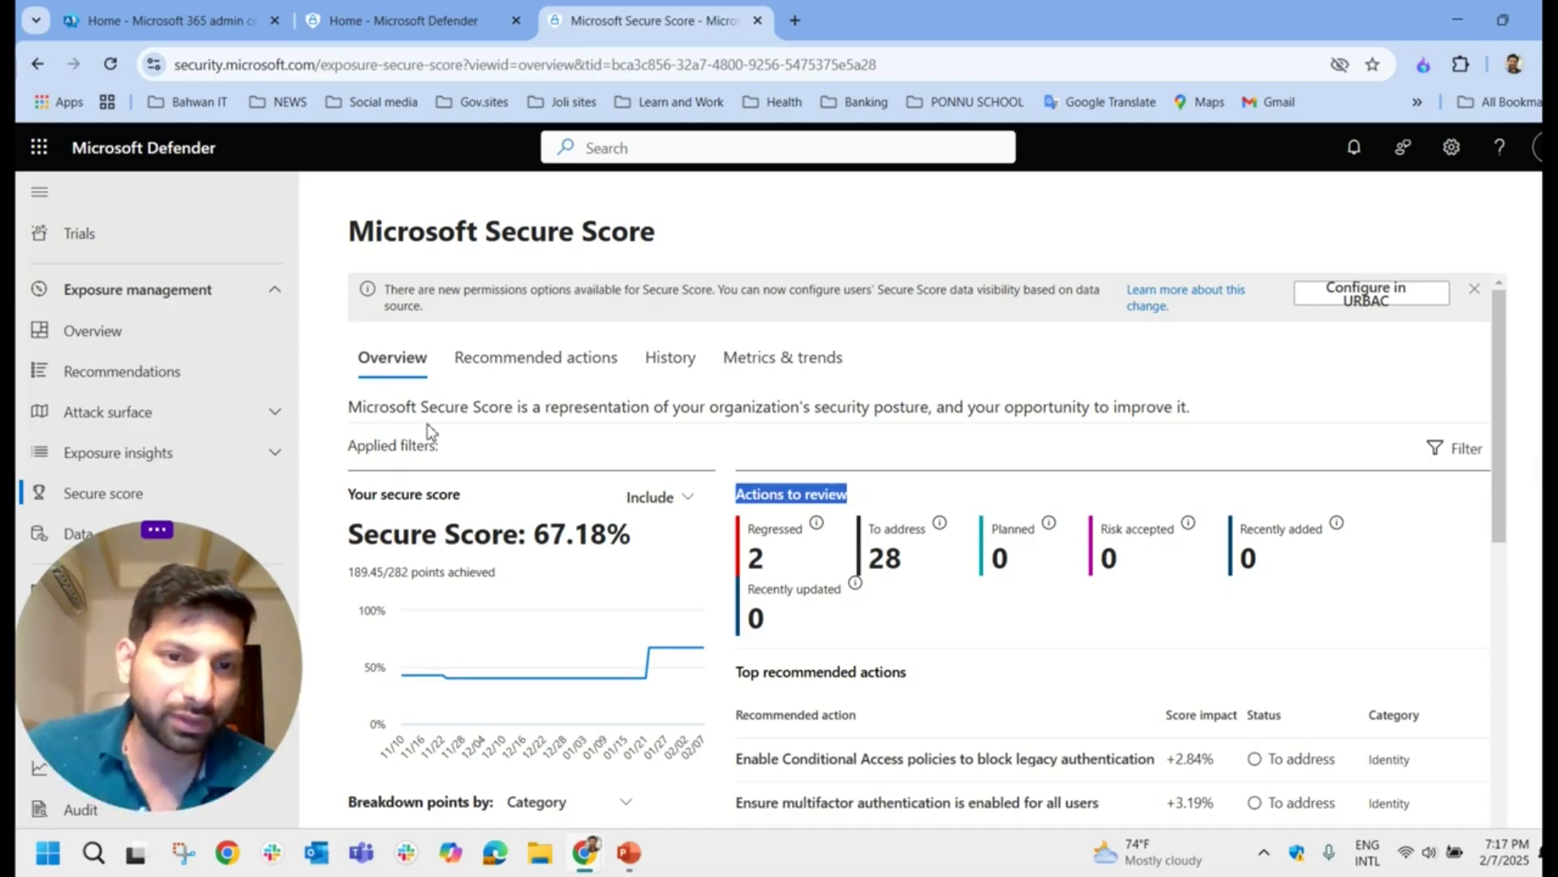
Step: Switch to Recommended actions and scroll through the 74 actions and their statuses
{"action": "left_click", "coordinate": [530, 365]}
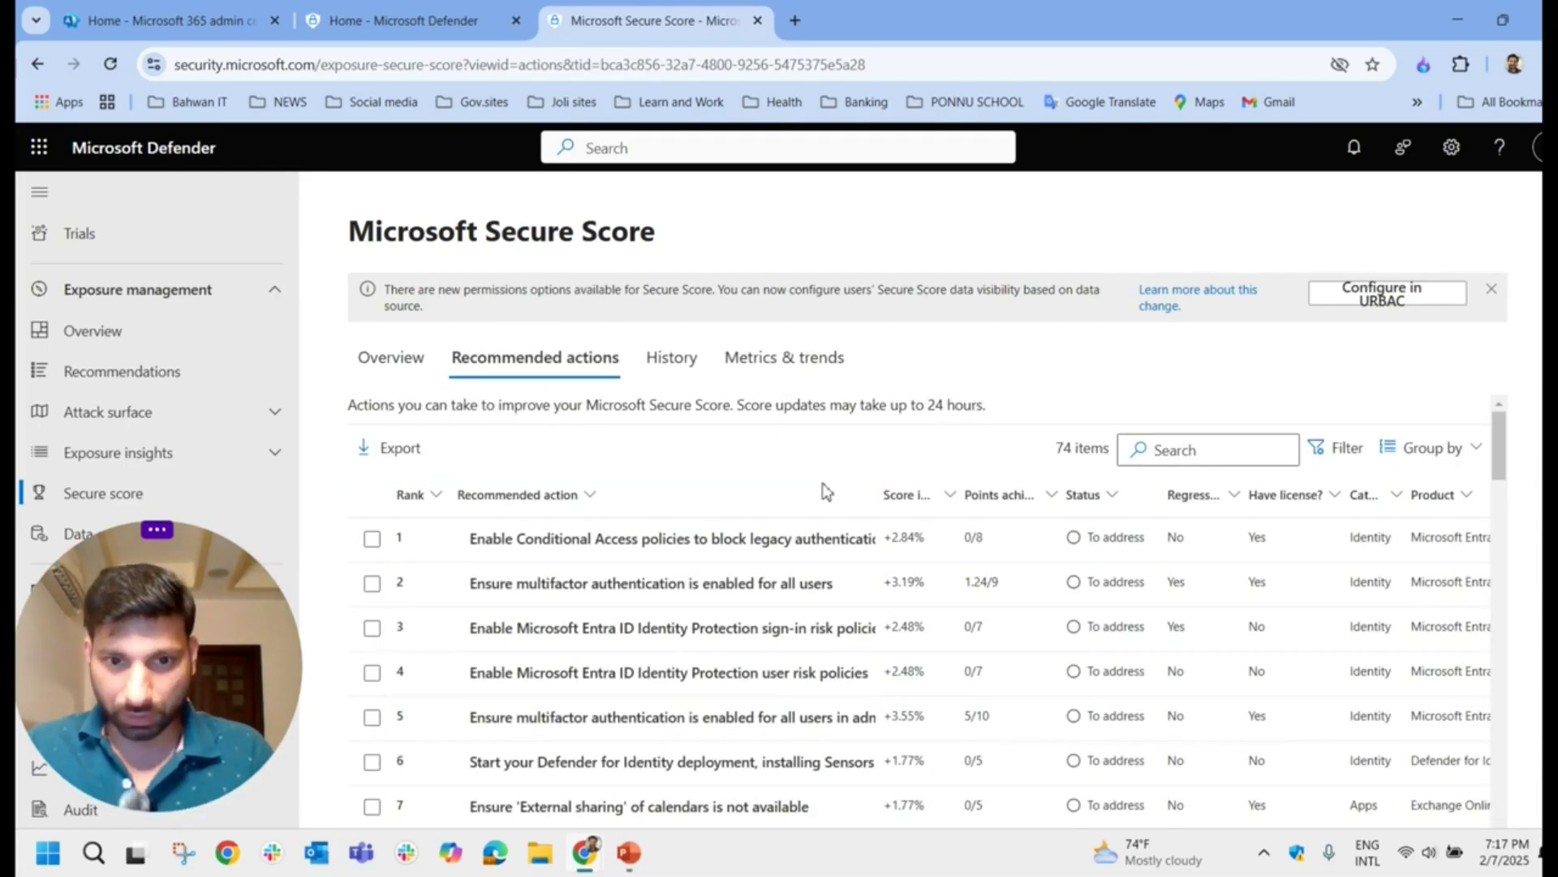
{"action": "scroll", "coordinate": [893, 538], "scroll_direction": "down", "scroll_amount": 8}
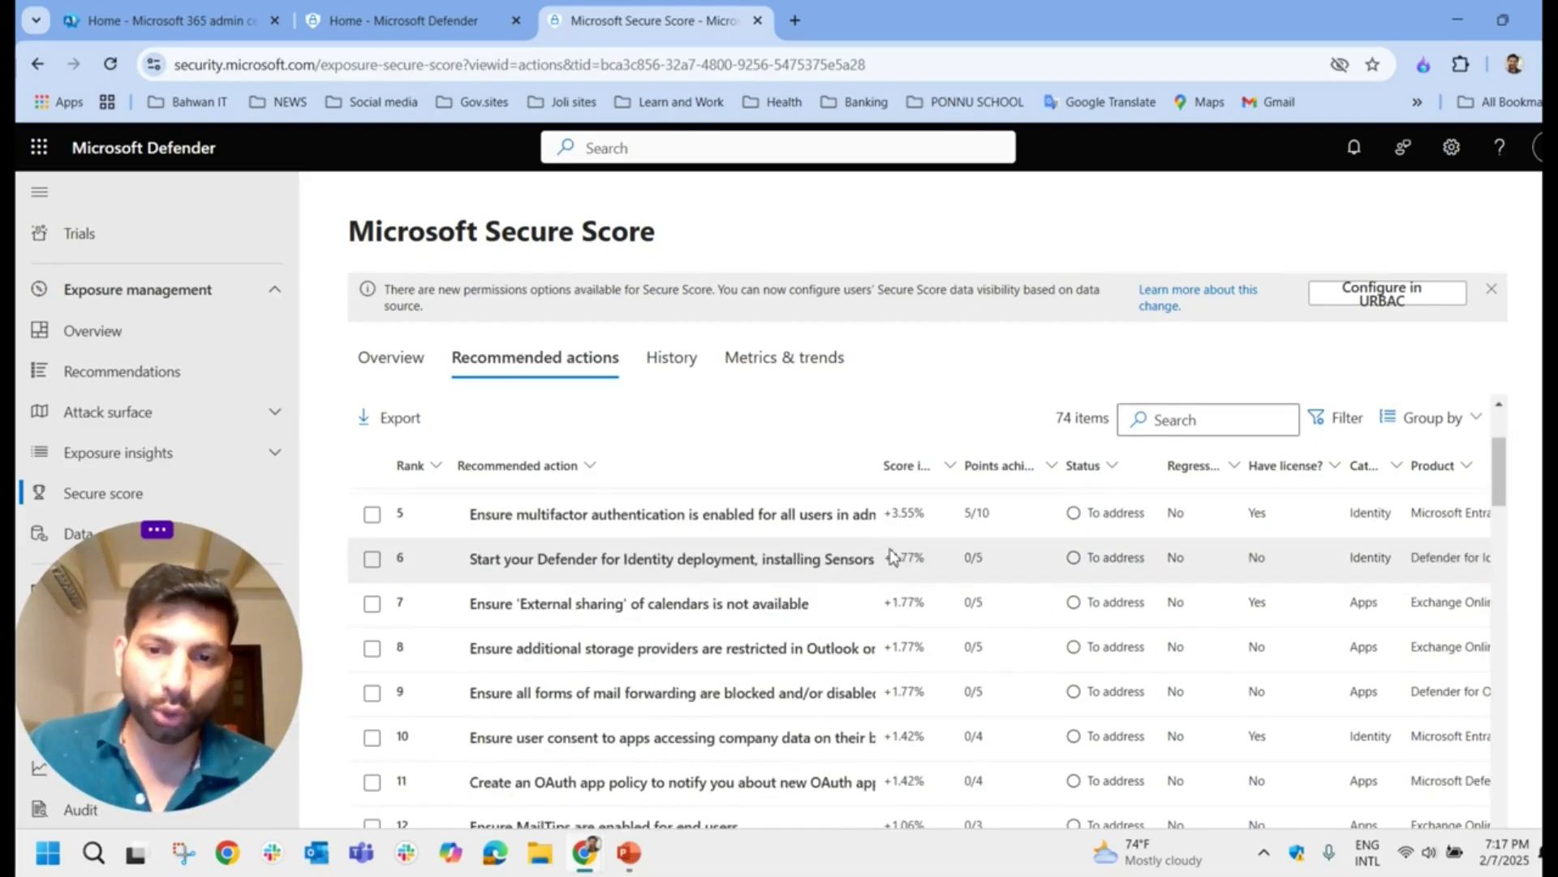
{"action": "scroll", "coordinate": [917, 584], "scroll_direction": "down", "scroll_amount": 15}
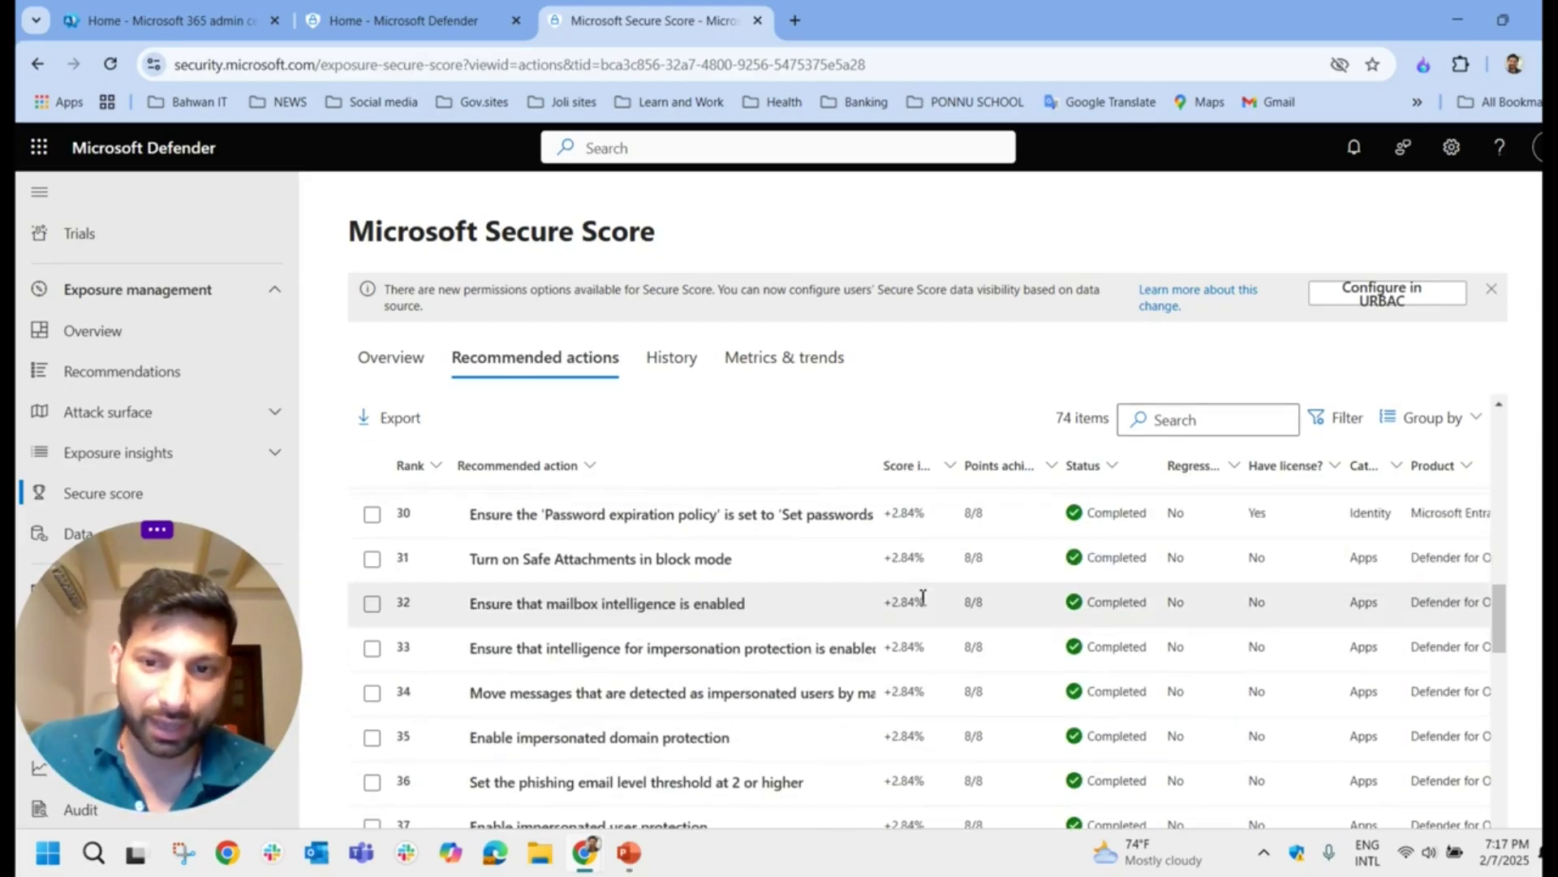
{"action": "scroll", "coordinate": [951, 621], "scroll_direction": "up", "scroll_amount": 11}
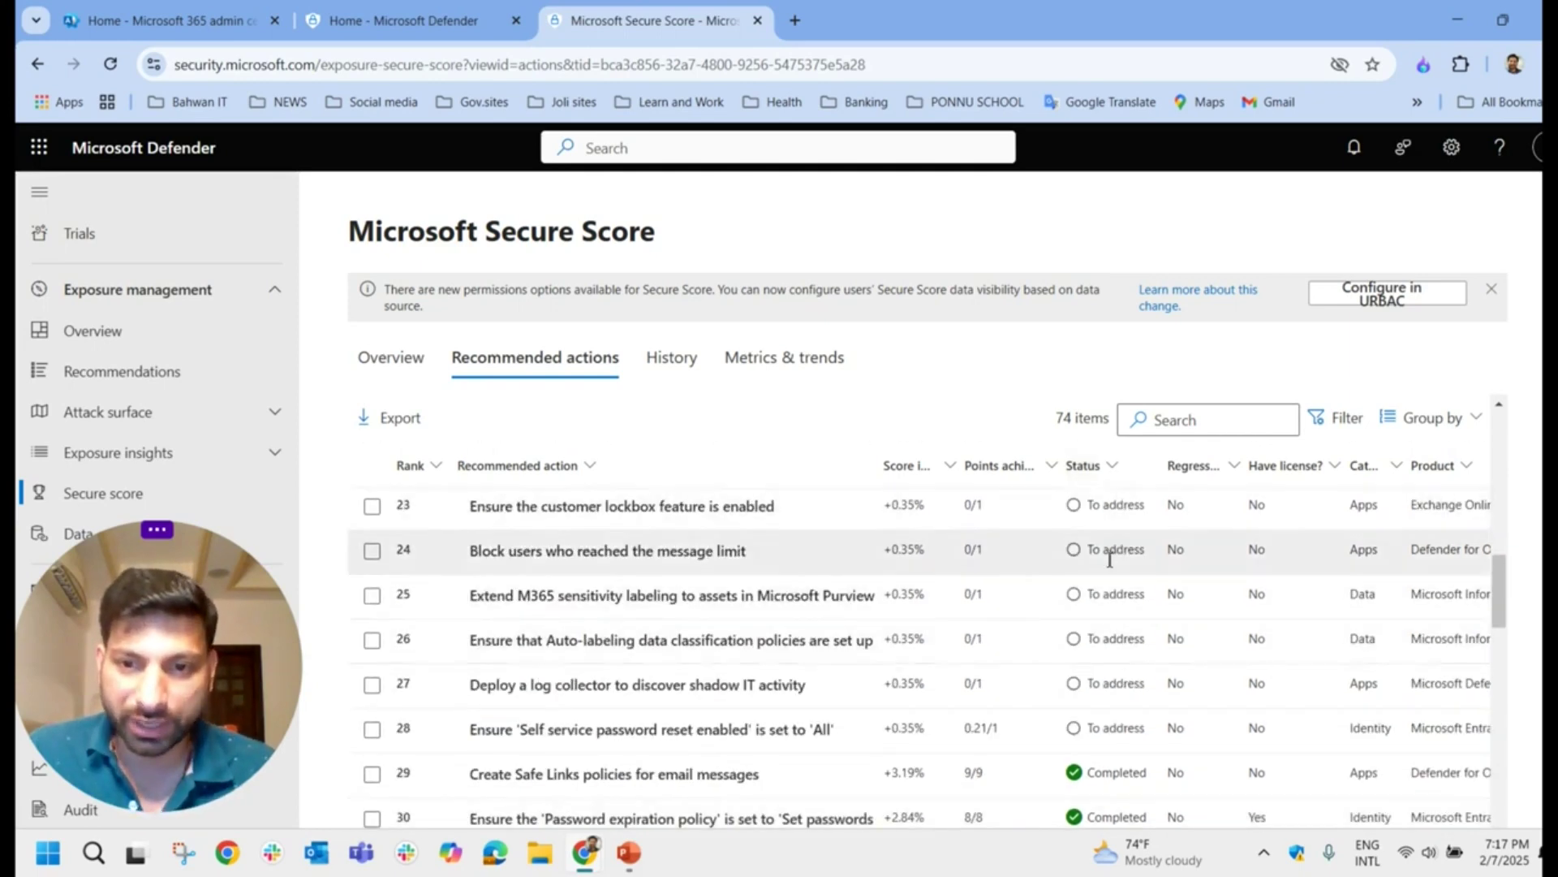
{"action": "scroll", "coordinate": [1021, 621], "scroll_direction": "down", "scroll_amount": 3}
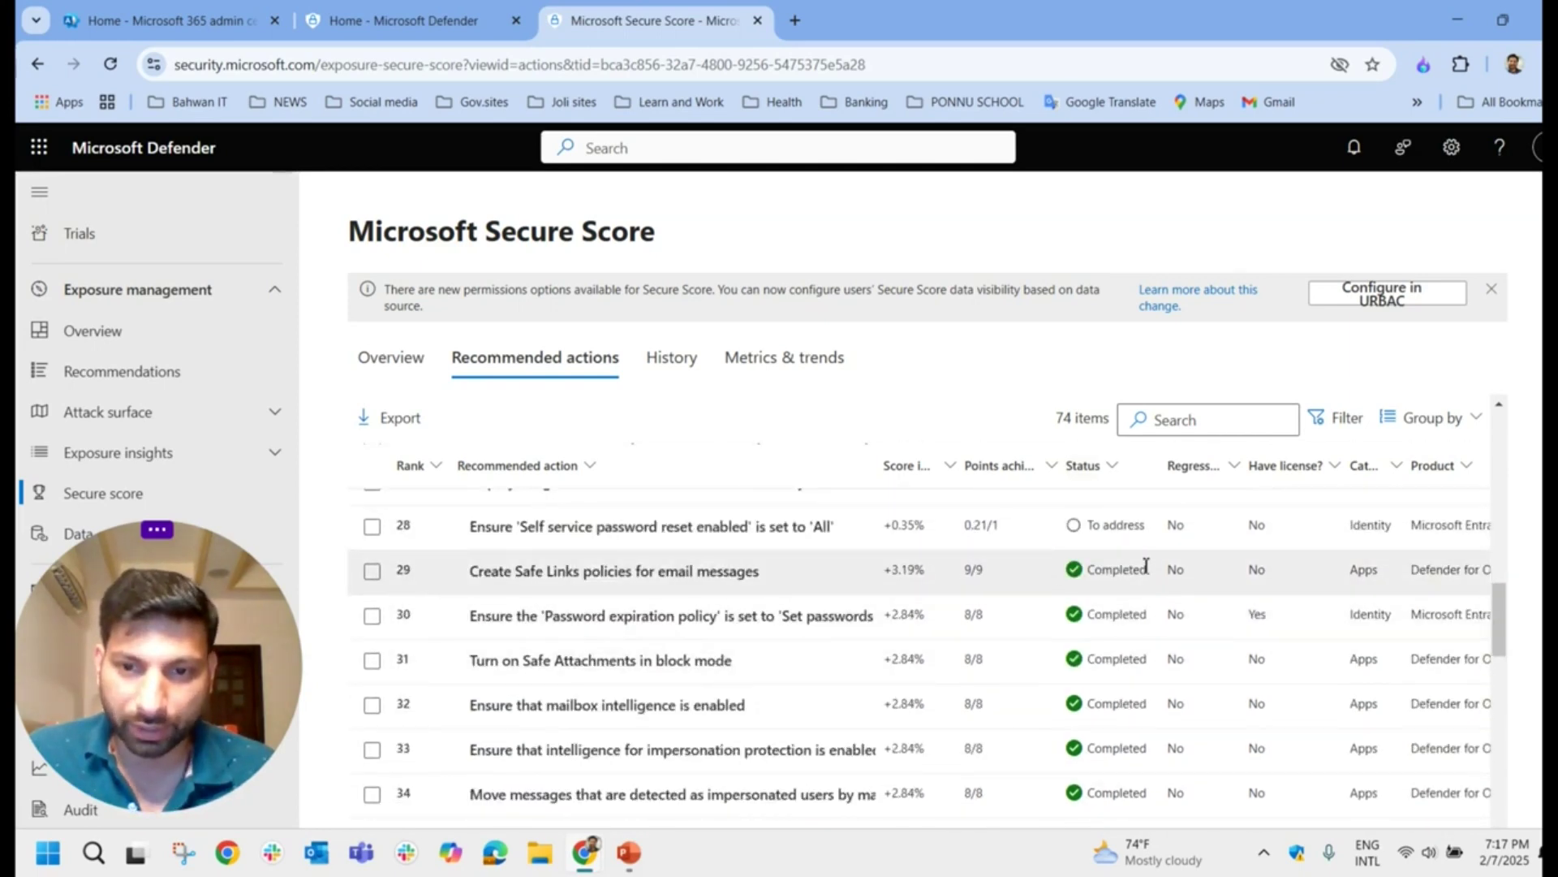
{"action": "scroll", "coordinate": [1147, 568], "scroll_direction": "down", "scroll_amount": 15}
{"action": "scroll", "coordinate": [1147, 617], "scroll_direction": "down", "scroll_amount": 3}
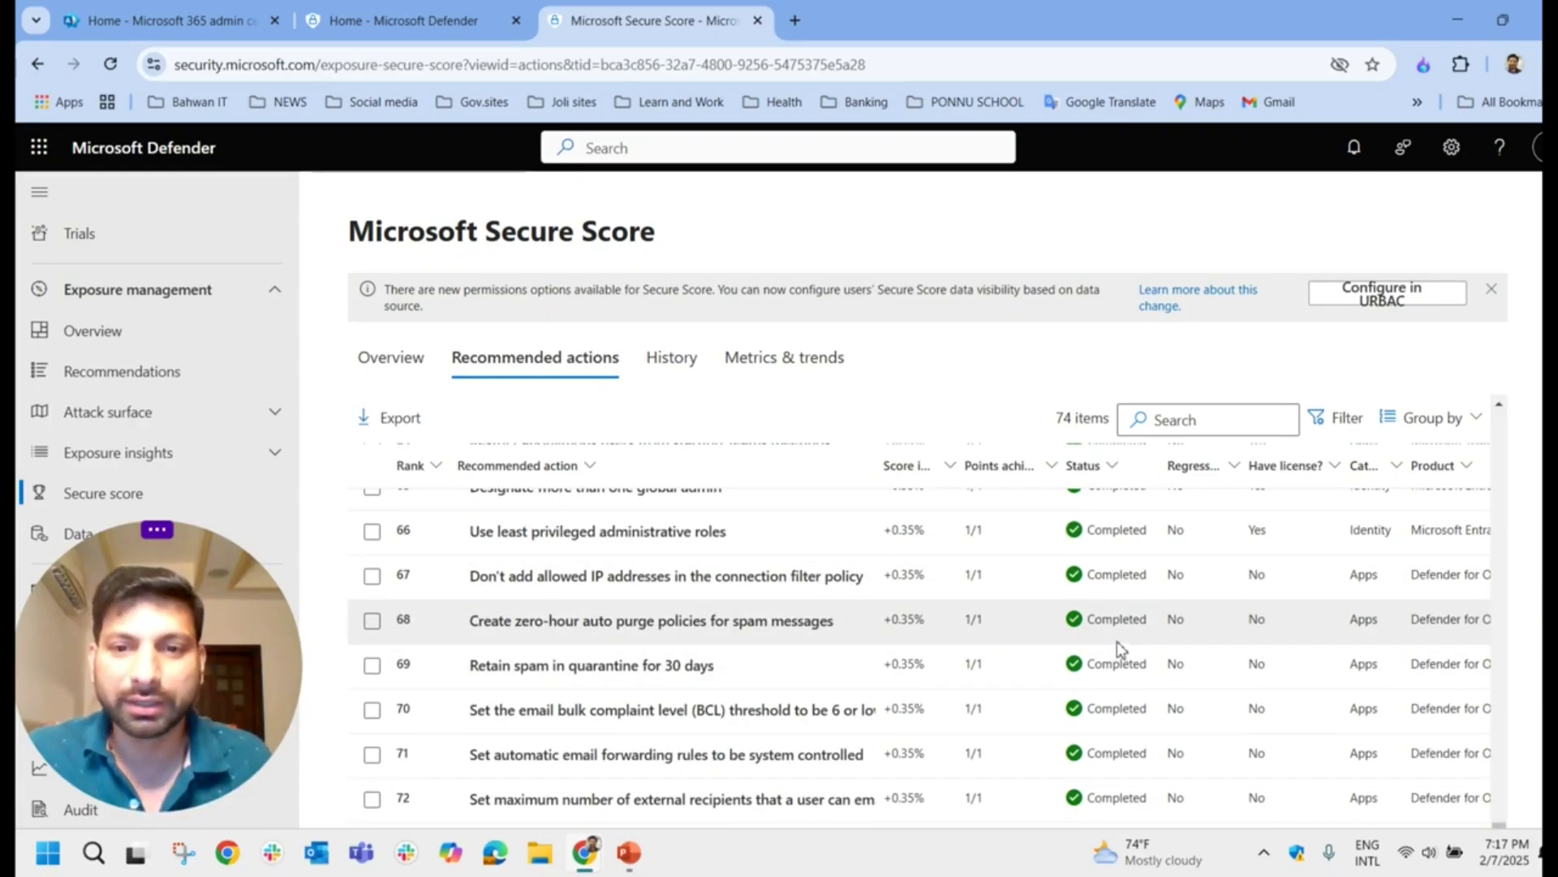
Step: Open the recommended-actions filters and tick then untick the Data category
{"action": "left_click", "coordinate": [1339, 419]}
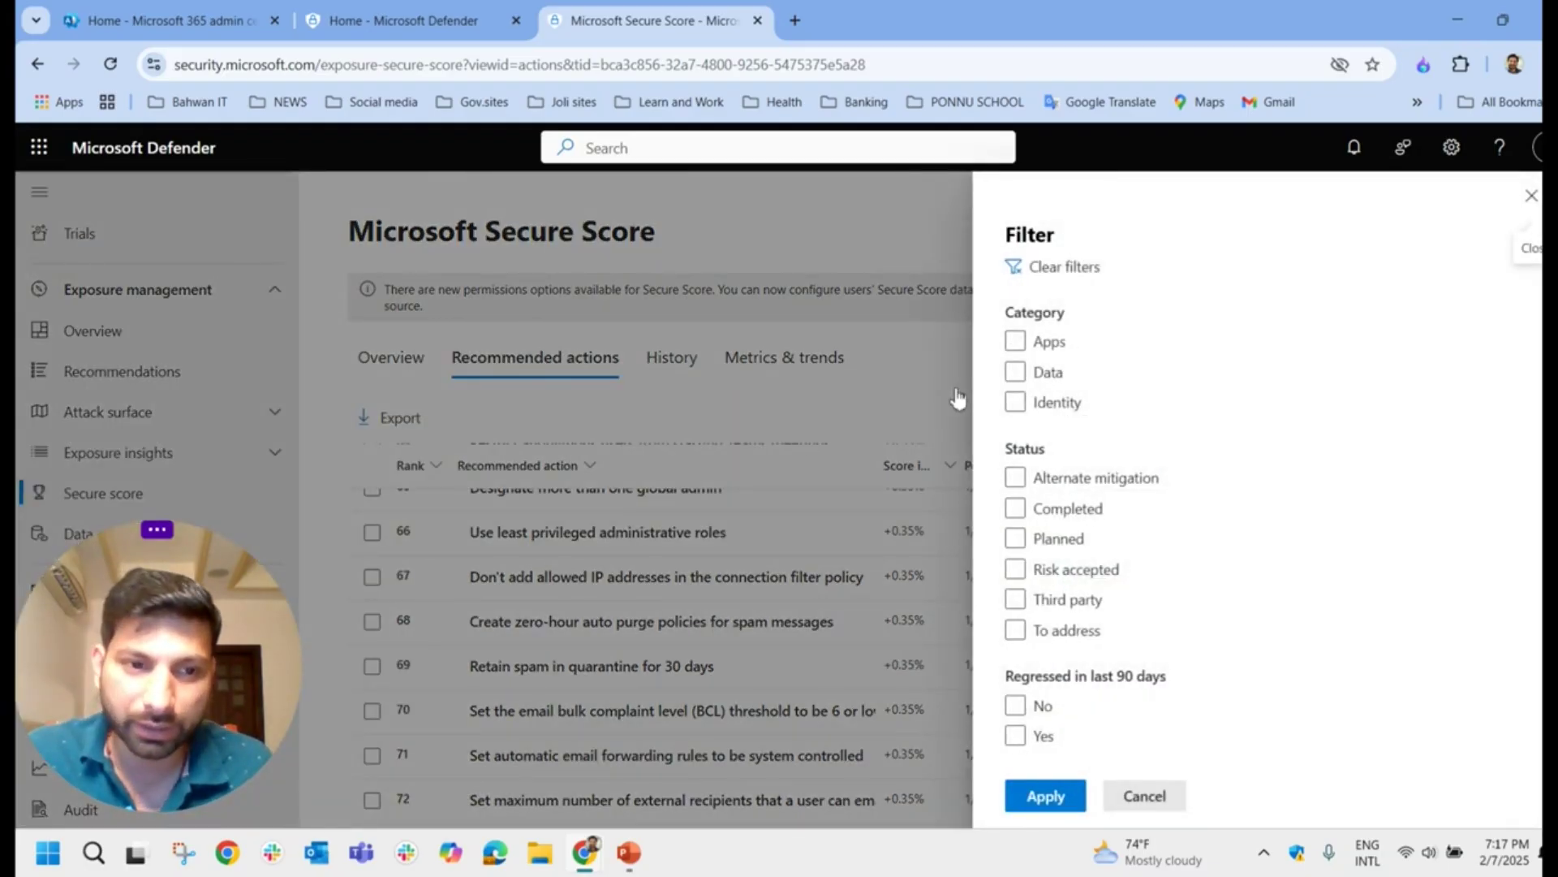
{"action": "left_click", "coordinate": [1073, 370]}
{"action": "left_click", "coordinate": [1110, 414]}
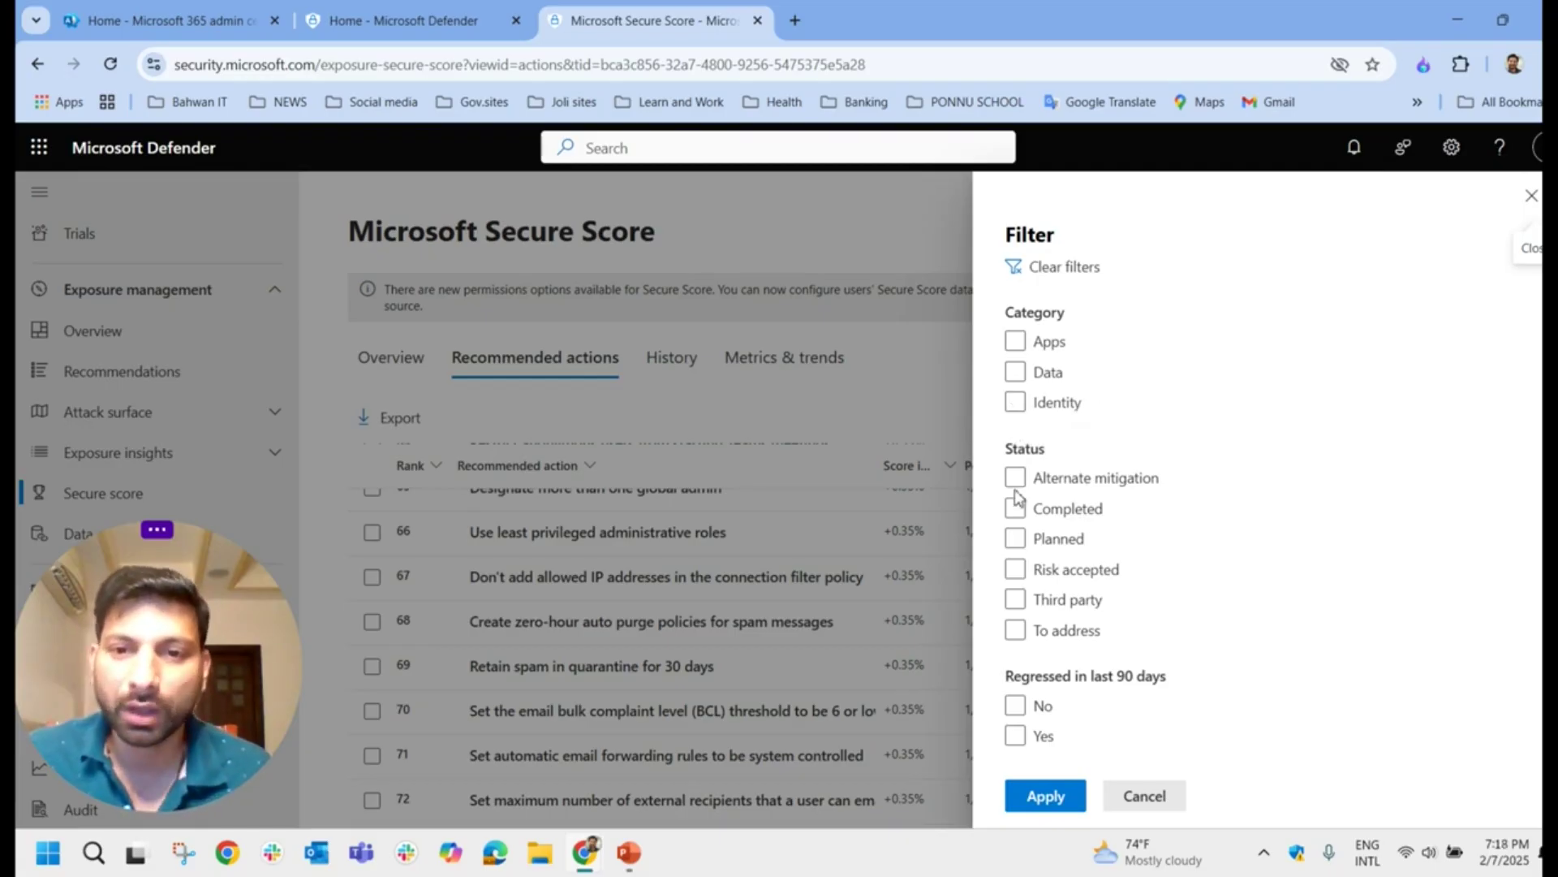
Step: Try the Alternate mitigation, Completed, Risk accepted, Third party and To address status filters, leaving none ticked
{"action": "left_click", "coordinate": [1176, 489]}
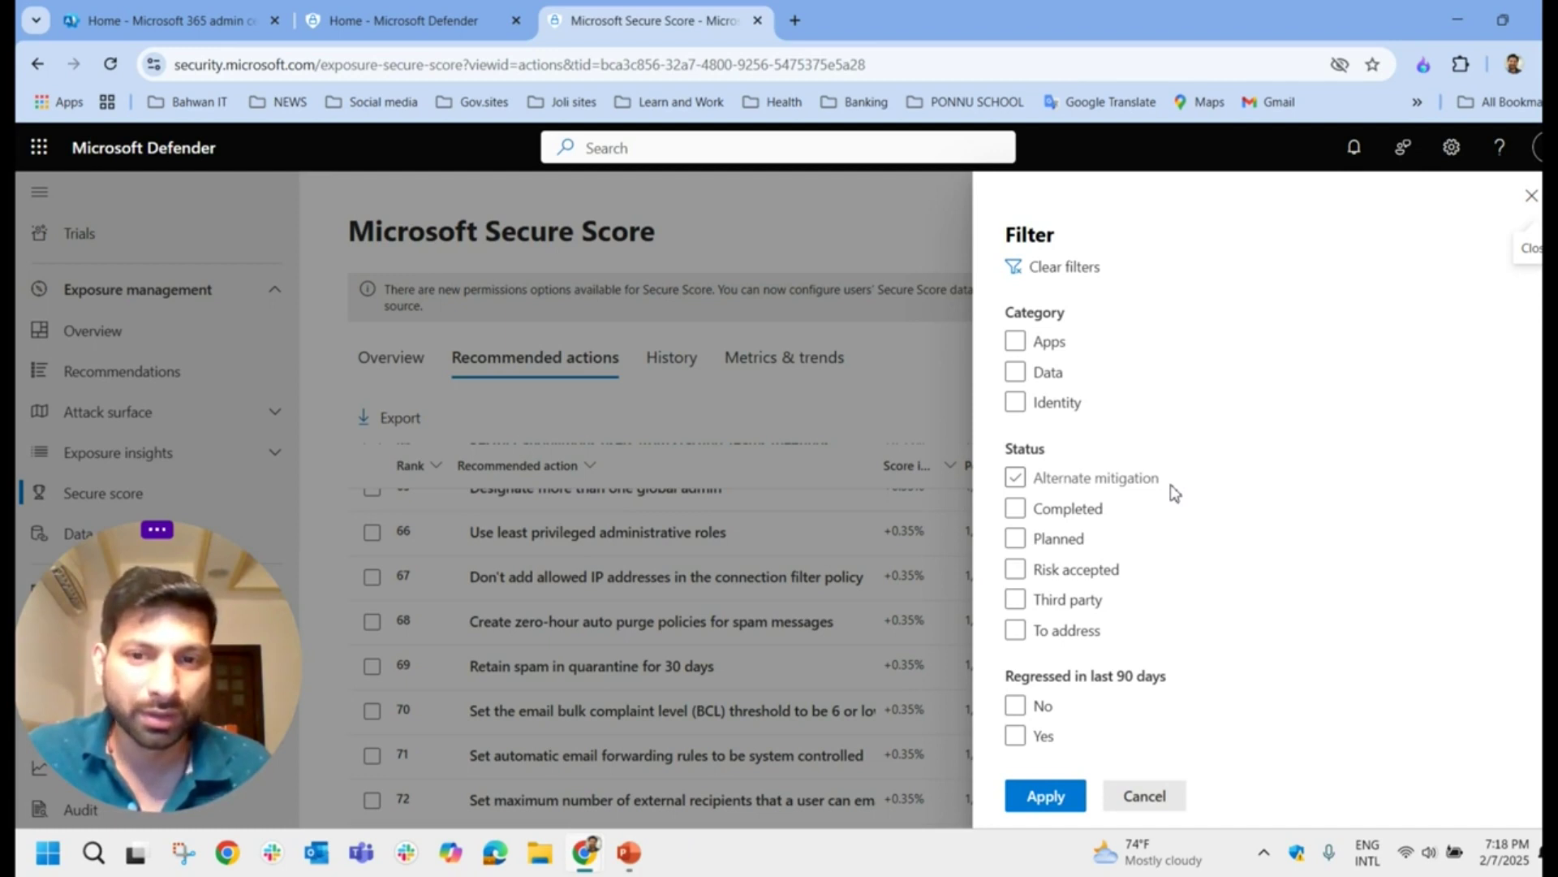
{"action": "left_click", "coordinate": [1176, 485]}
{"action": "left_click", "coordinate": [1016, 509]}
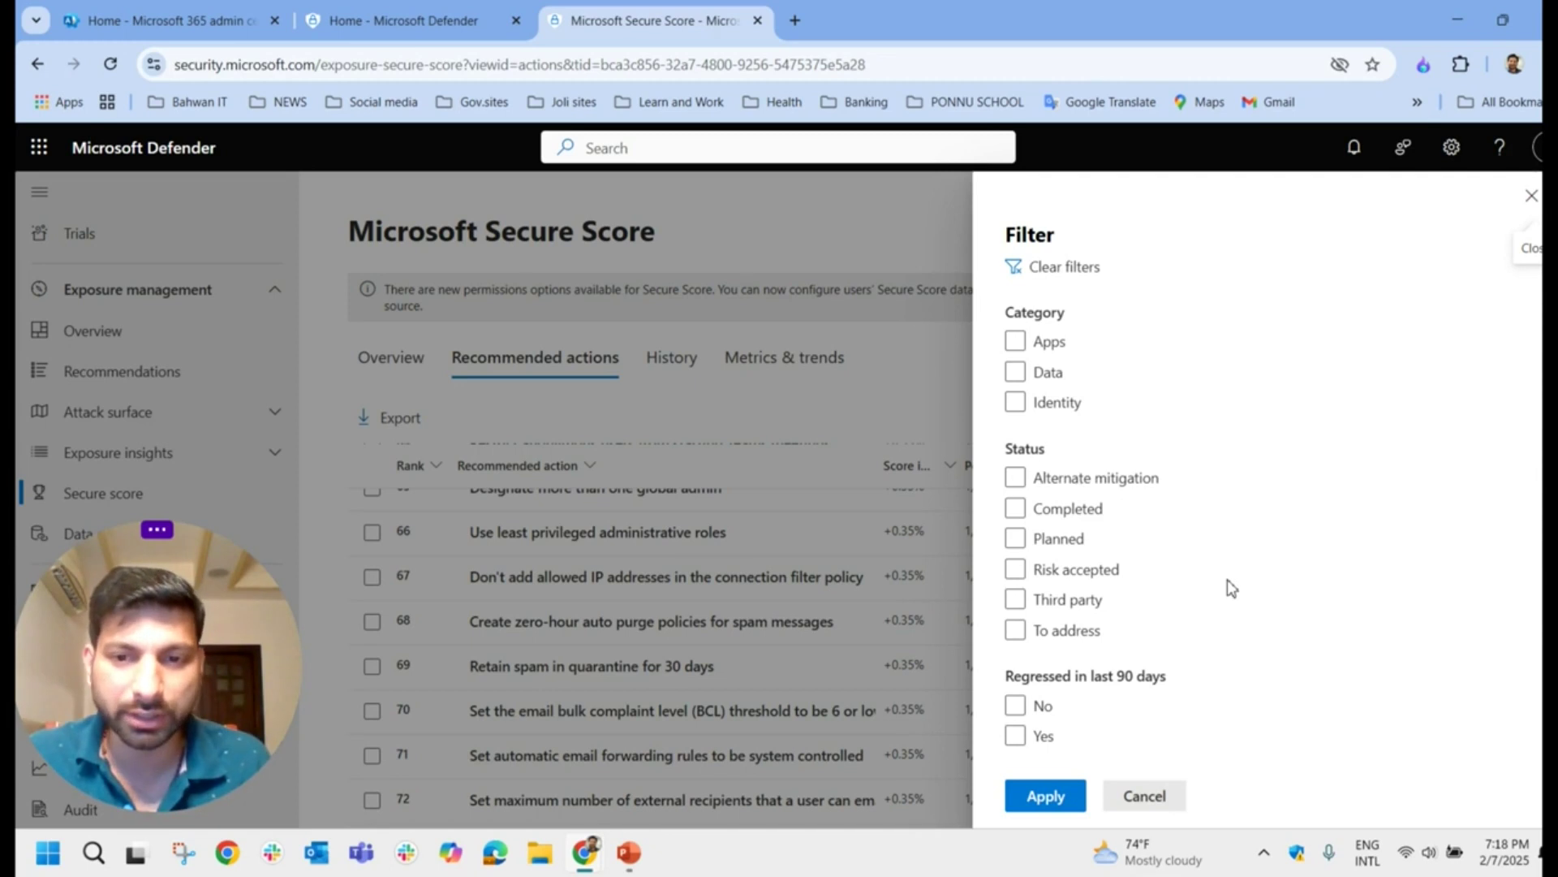
{"action": "left_click", "coordinate": [1016, 570]}
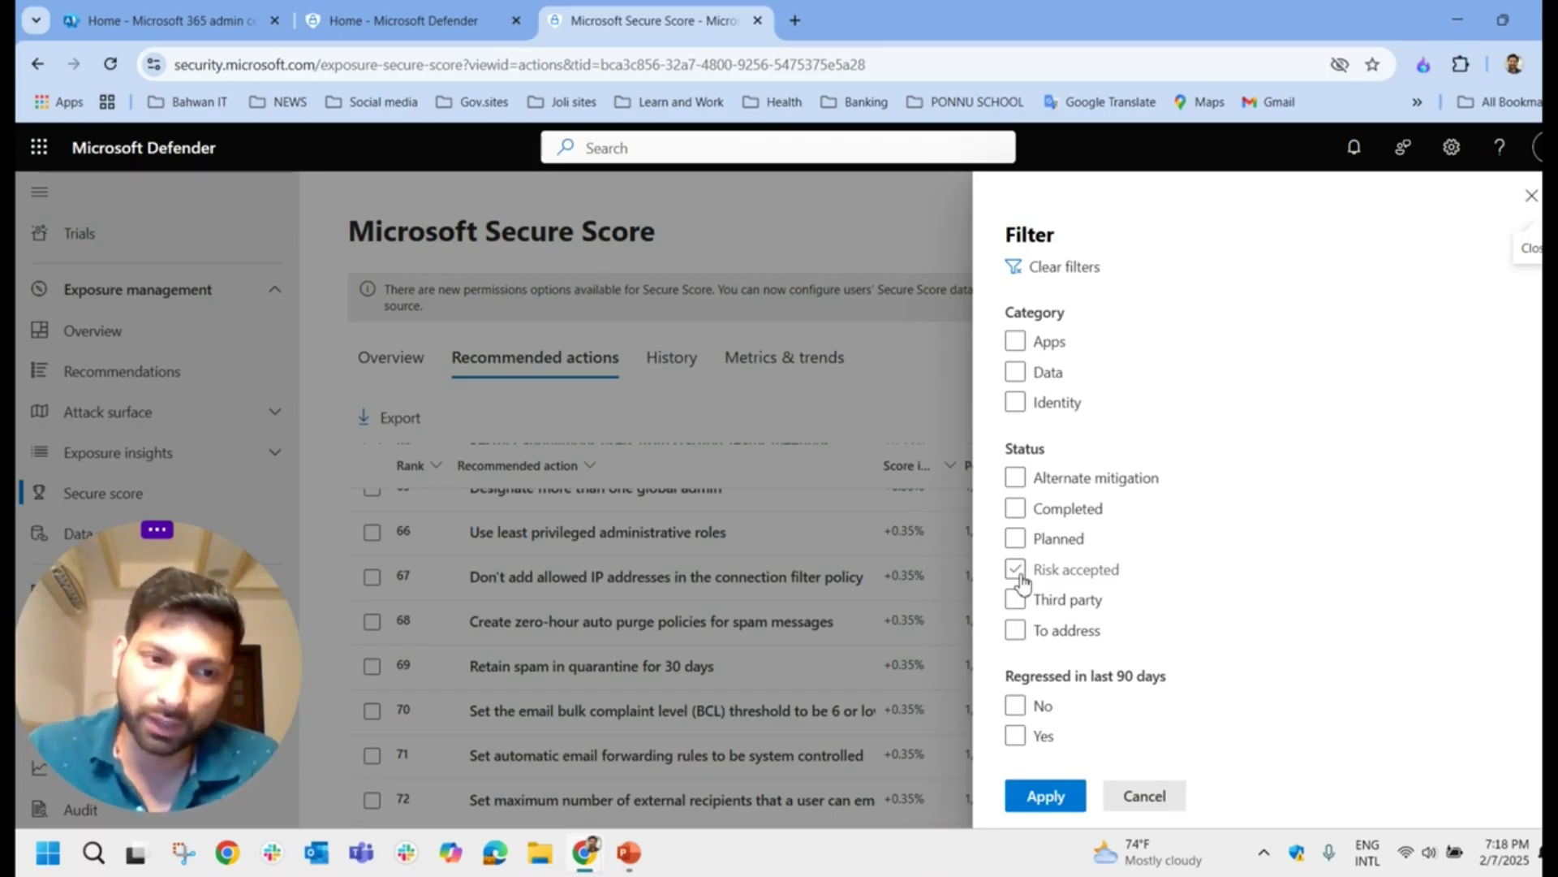
{"action": "left_click", "coordinate": [1018, 570]}
{"action": "left_click", "coordinate": [1018, 600]}
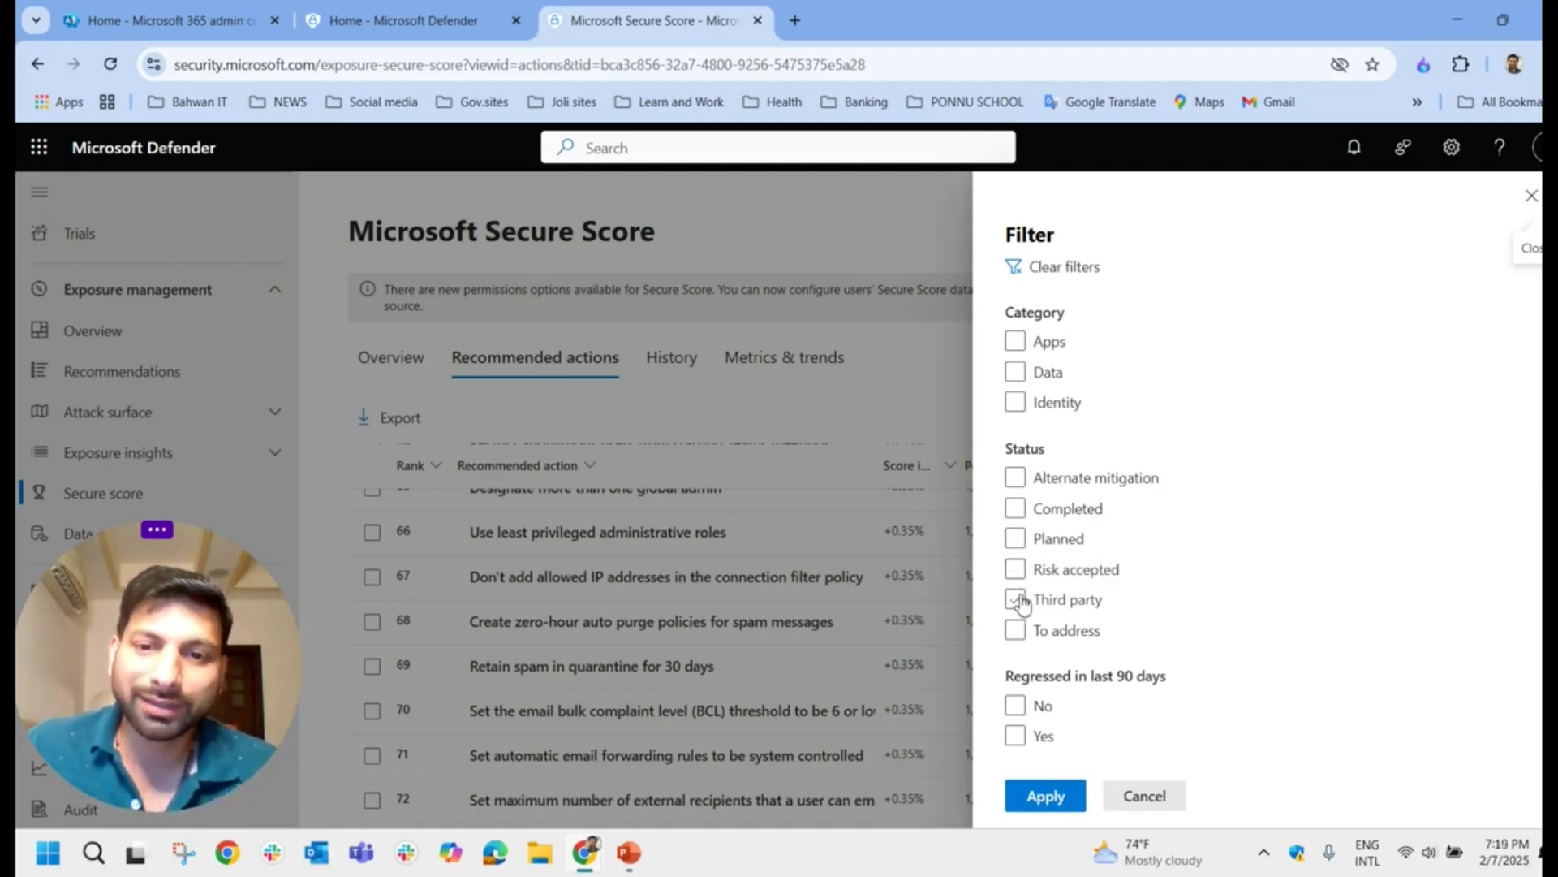
{"action": "left_click", "coordinate": [1016, 600]}
{"action": "left_click", "coordinate": [1016, 630]}
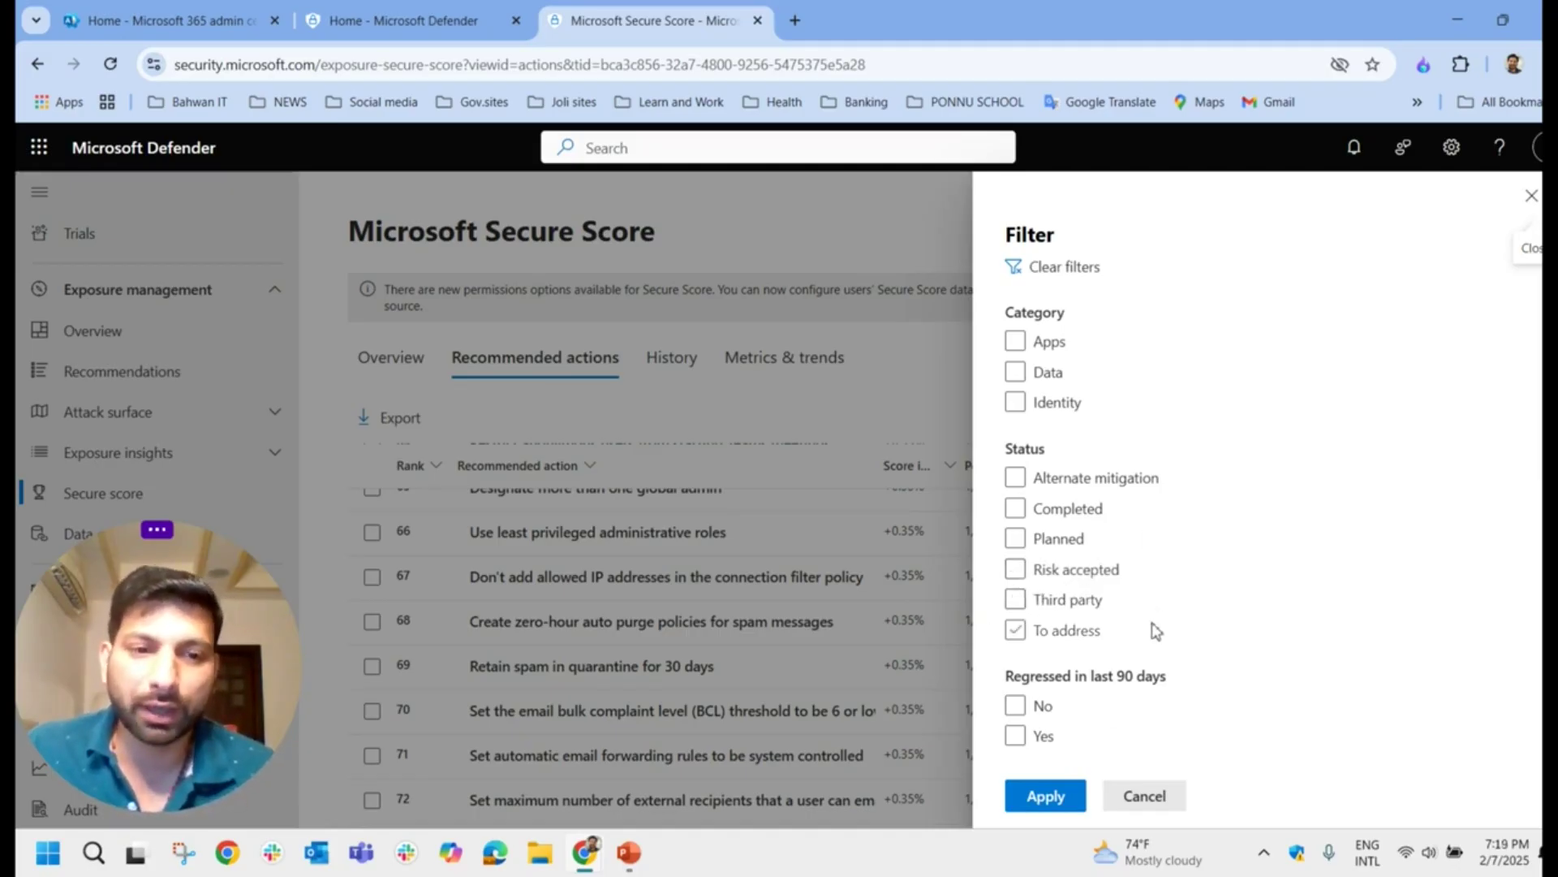
{"action": "left_click", "coordinate": [1063, 630]}
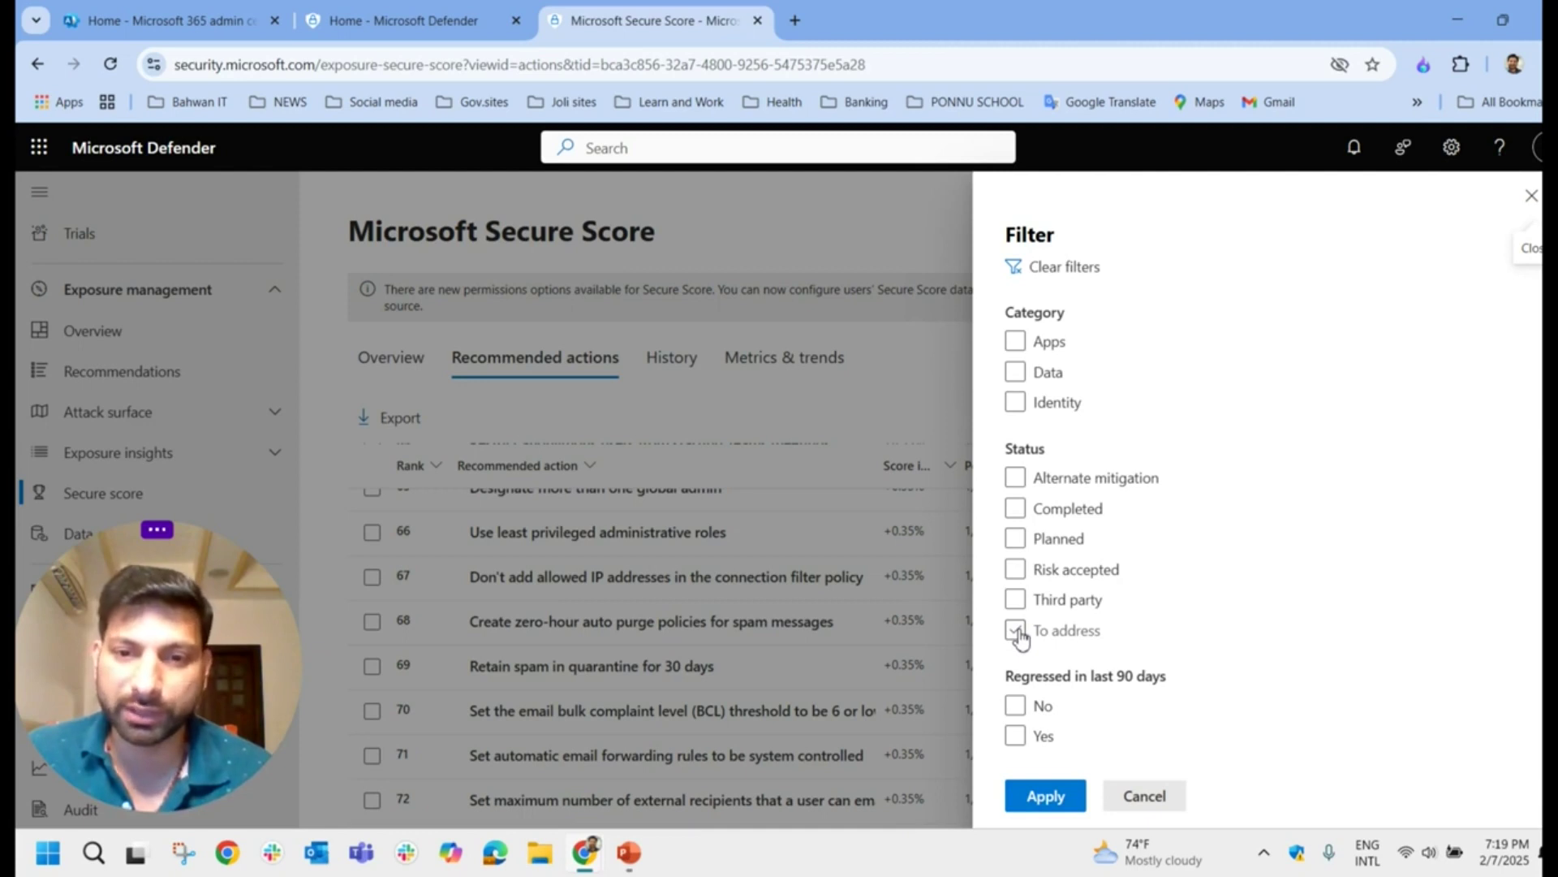
Step: Scroll through the Product filter options without applying anything
{"action": "scroll", "coordinate": [1021, 641], "scroll_direction": "down", "scroll_amount": 5}
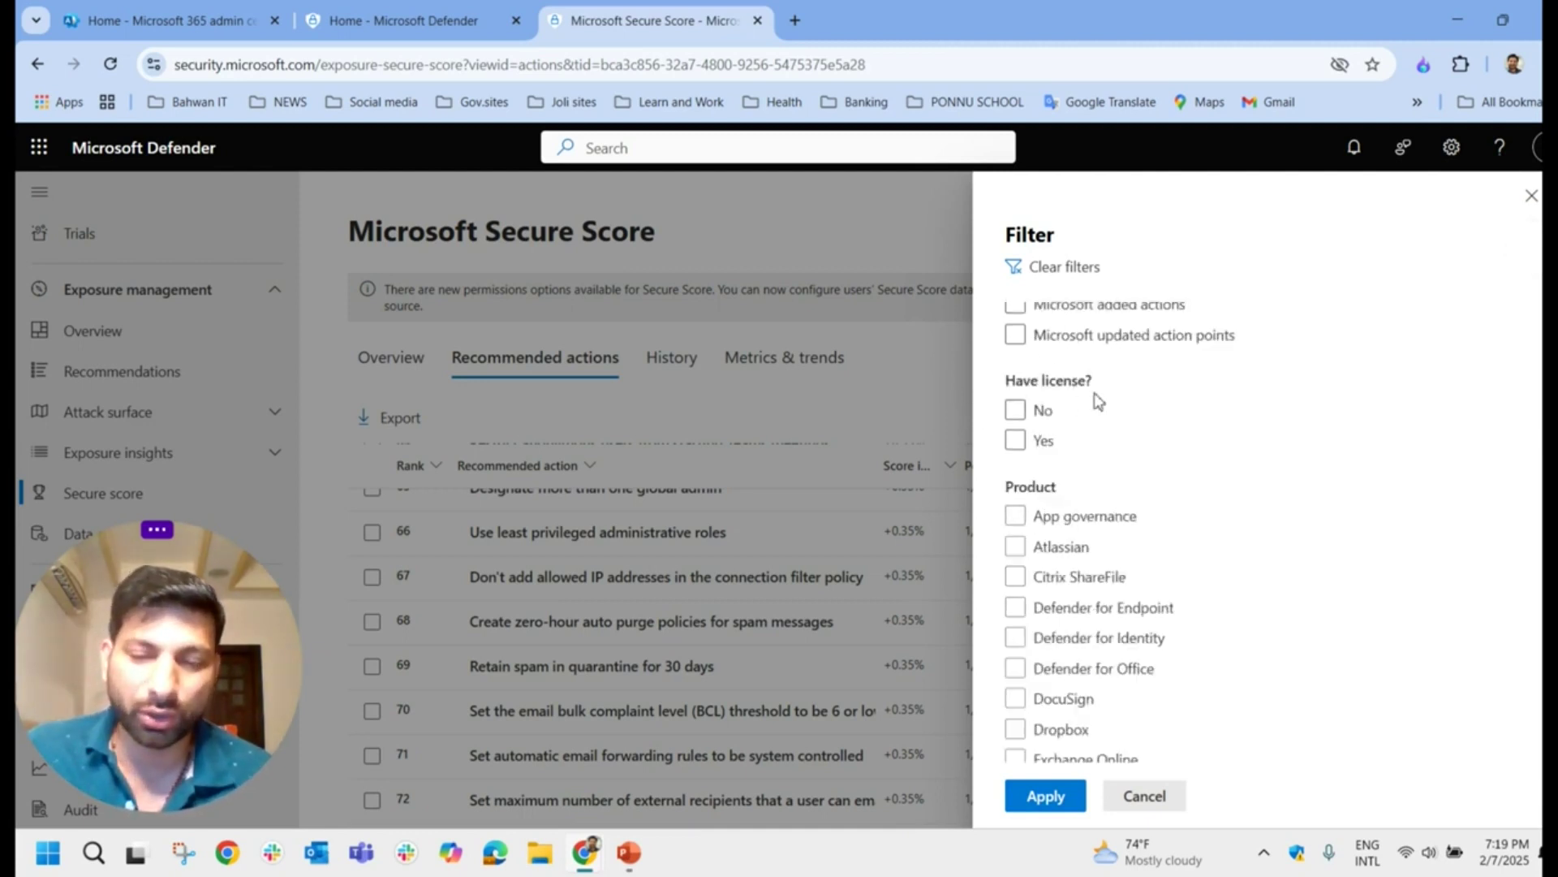
{"action": "scroll", "coordinate": [1138, 494], "scroll_direction": "down", "scroll_amount": 7}
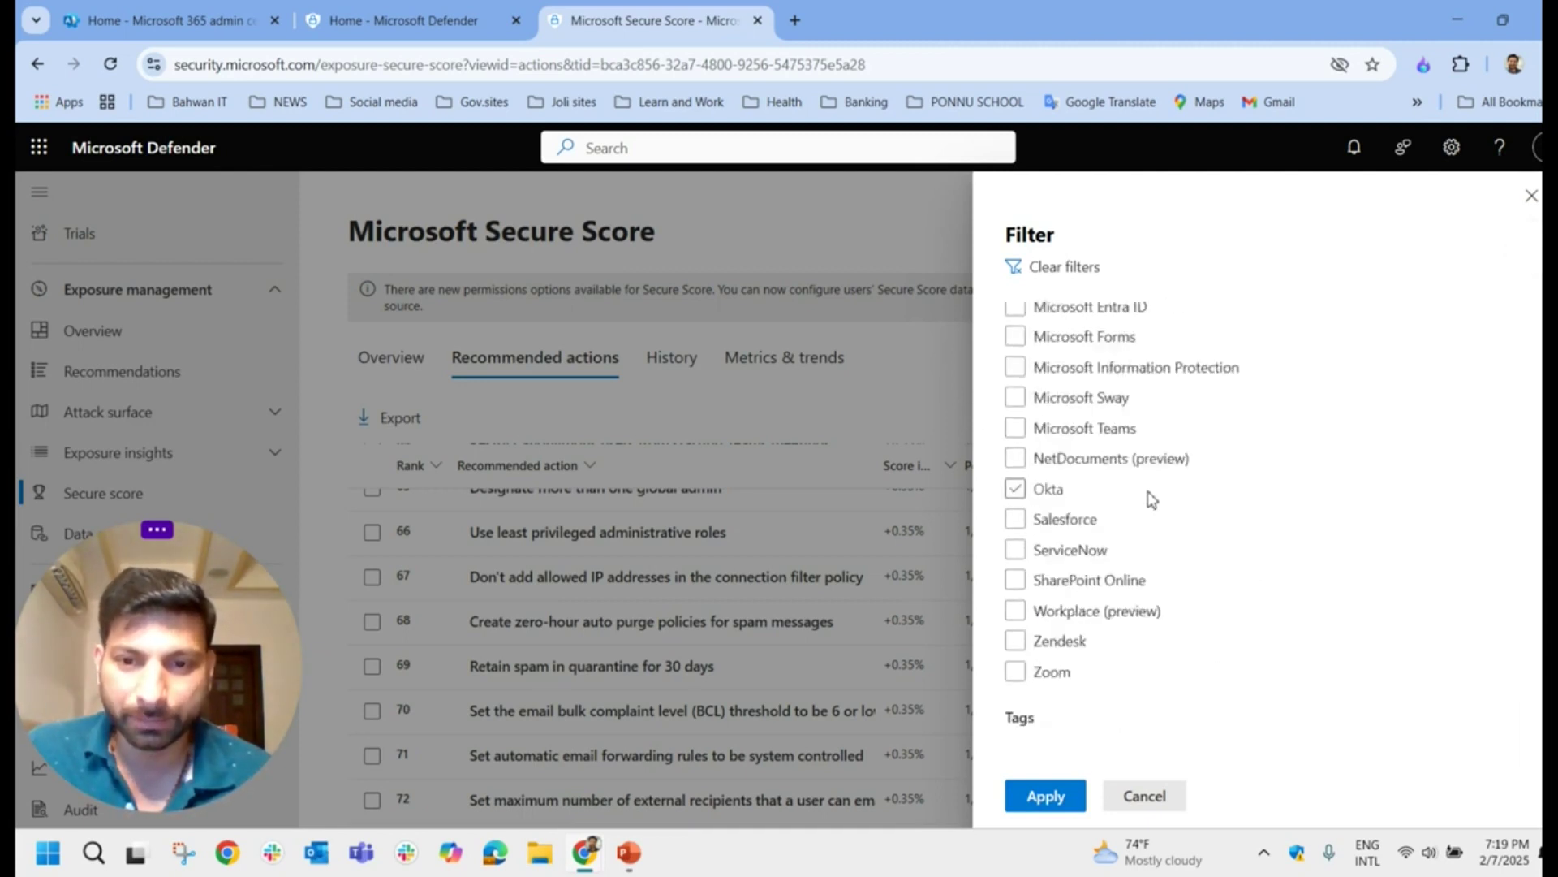
{"action": "scroll", "coordinate": [1176, 557], "scroll_direction": "up", "scroll_amount": 8}
{"action": "scroll", "coordinate": [1083, 527], "scroll_direction": "up", "scroll_amount": 1}
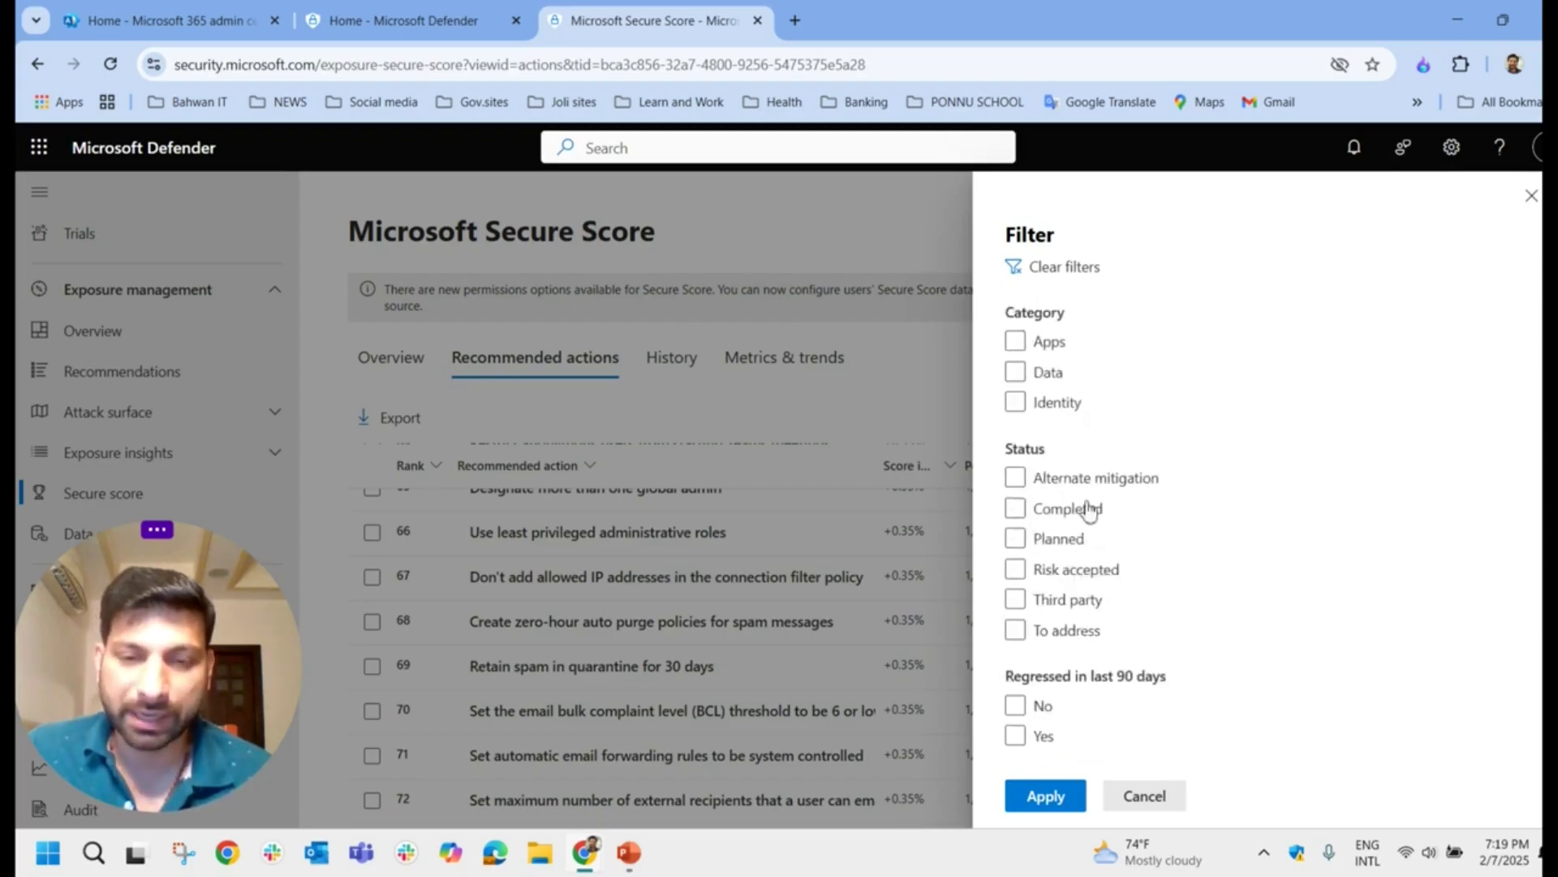
Step: Sort actions by Points achieved ascending, widen Score impact, and open the legacy-authentication recommendation
{"action": "left_click", "coordinate": [1533, 195]}
{"action": "scroll", "coordinate": [1209, 572], "scroll_direction": "up", "scroll_amount": 6}
{"action": "scroll", "coordinate": [1222, 566], "scroll_direction": "up", "scroll_amount": 20}
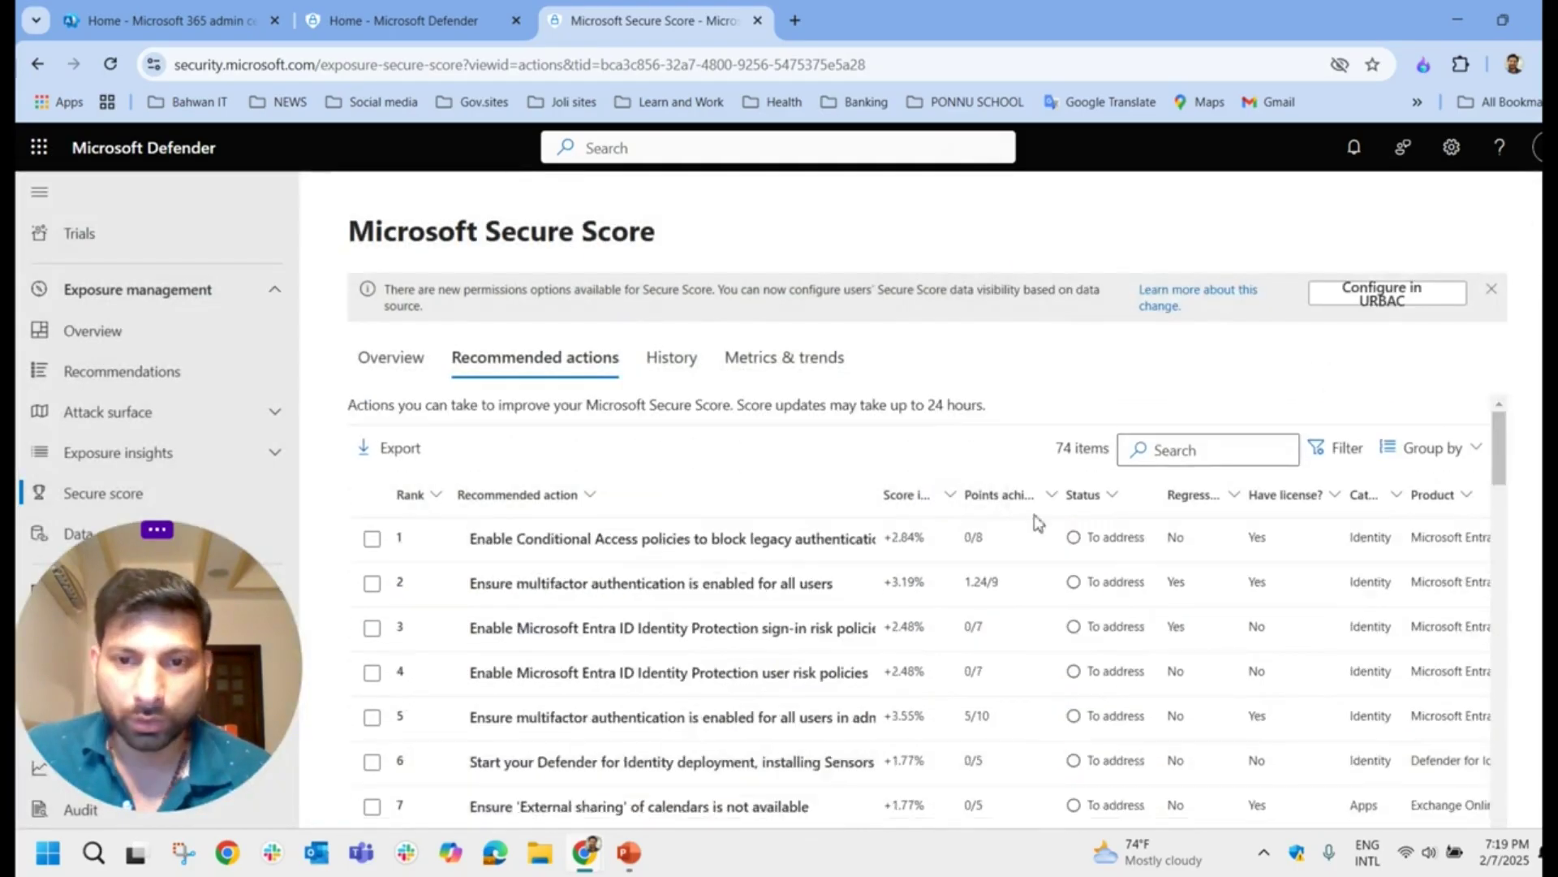
{"action": "left_click", "coordinate": [1006, 495]}
{"action": "left_click", "coordinate": [971, 571]}
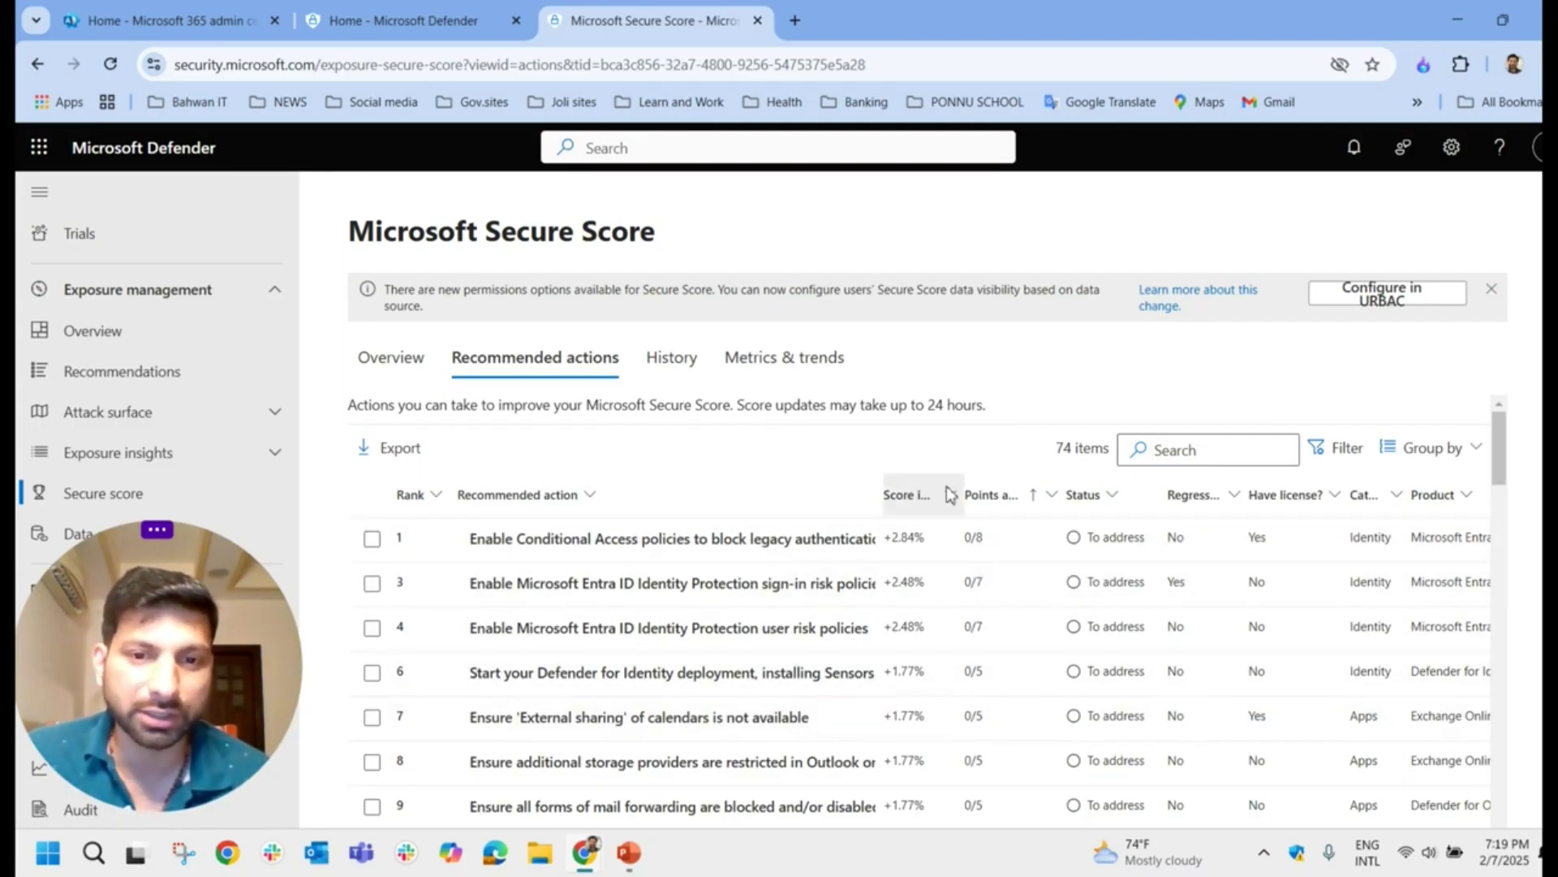
{"action": "left_click_drag", "start_coordinate": [958, 494], "coordinate": [1048, 494]}
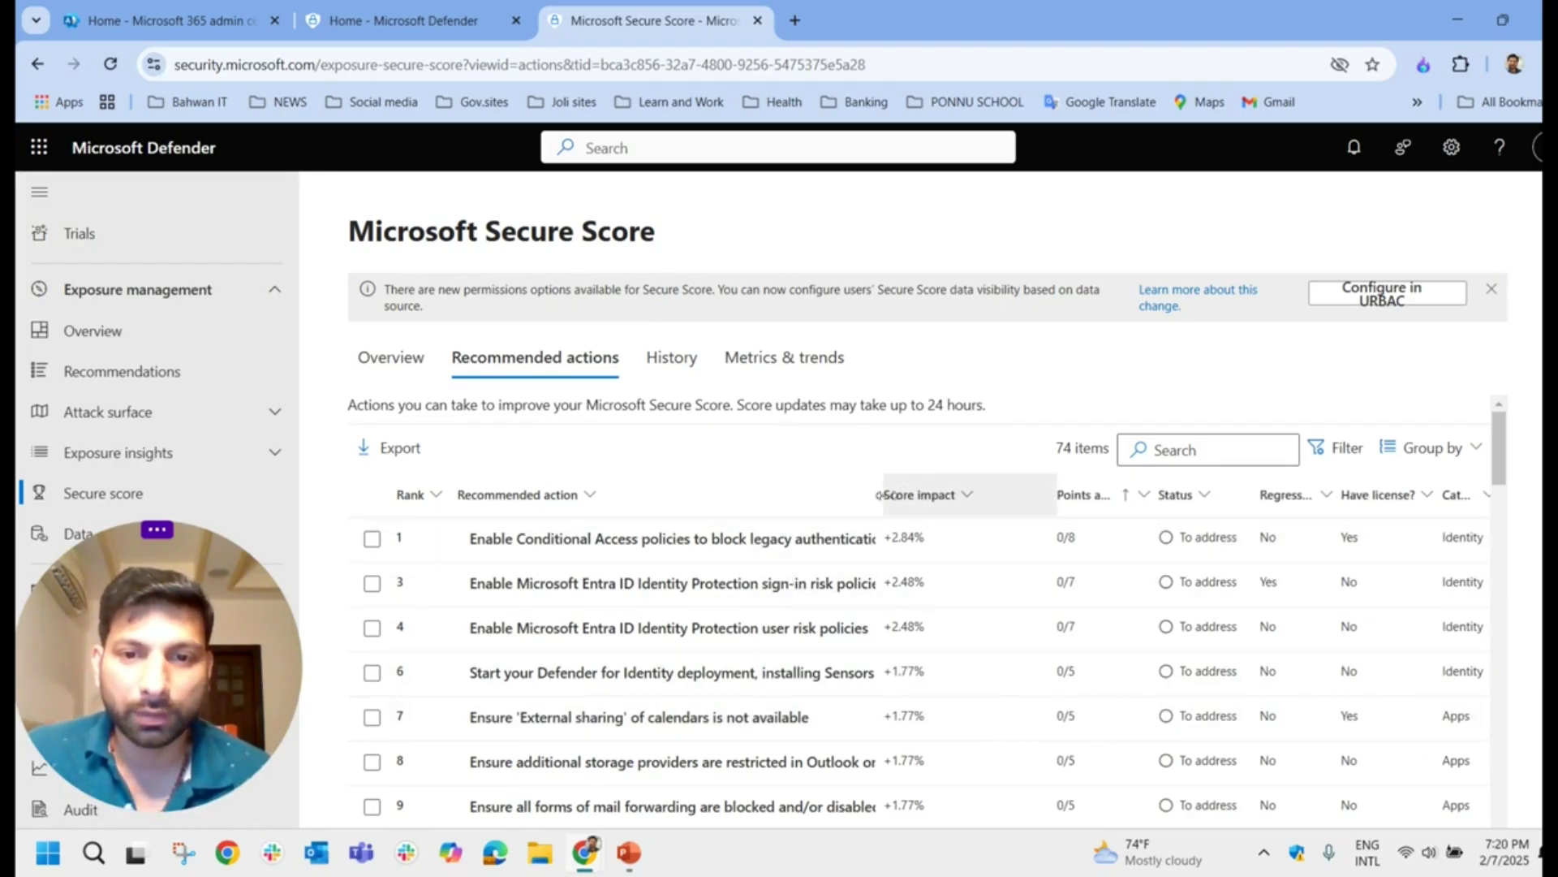
{"action": "left_click", "coordinate": [785, 555]}
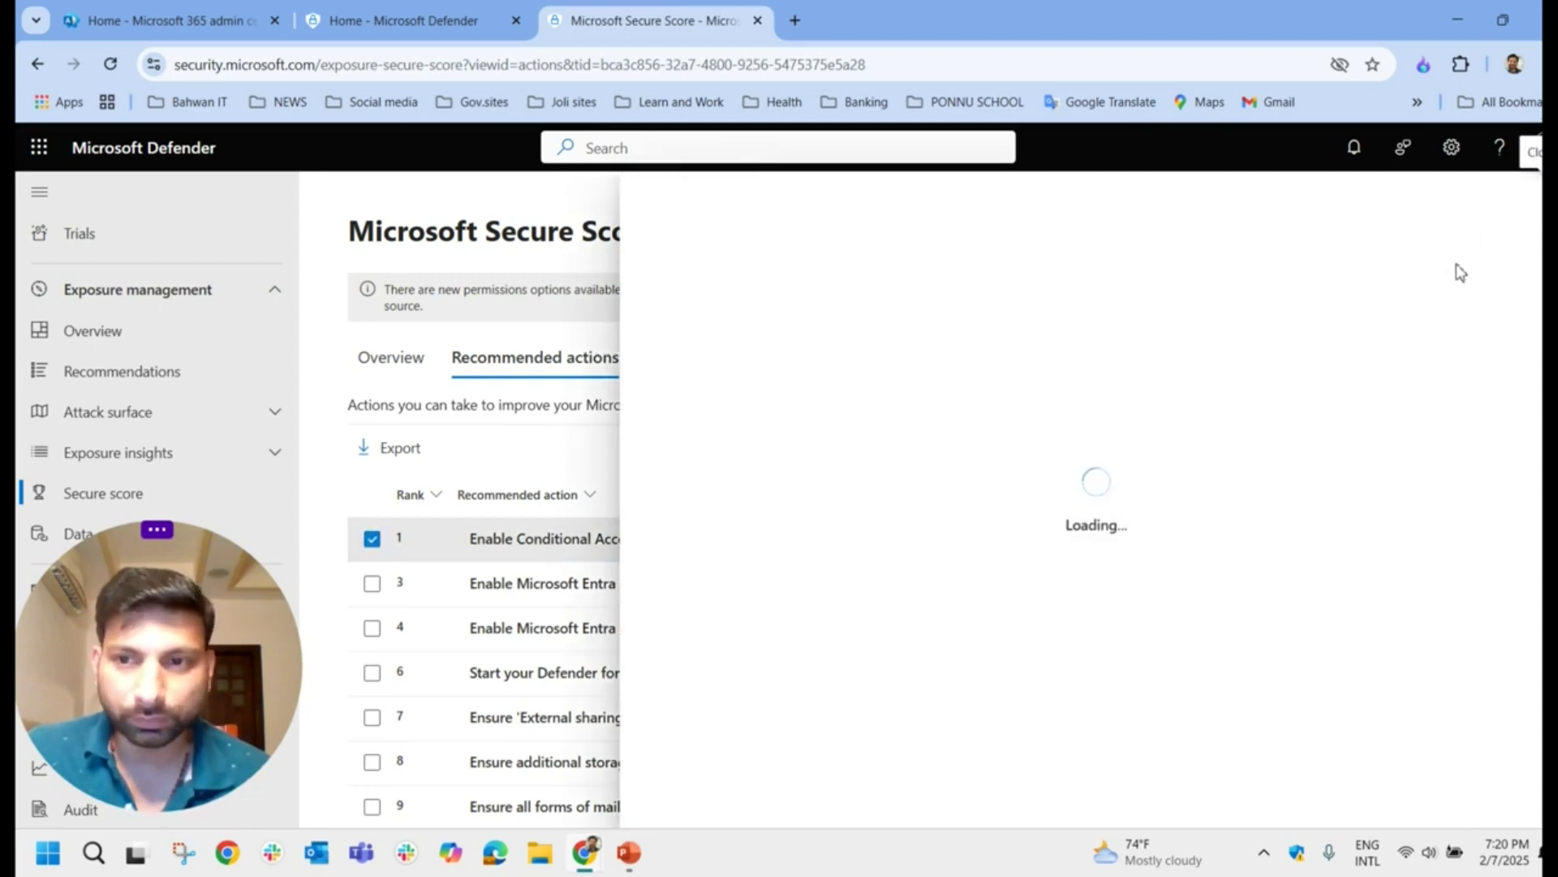
Step: Review the legacy authentication description, its 29-of-29-users status and the user impact explanation
{"action": "left_click", "coordinate": [1530, 154]}
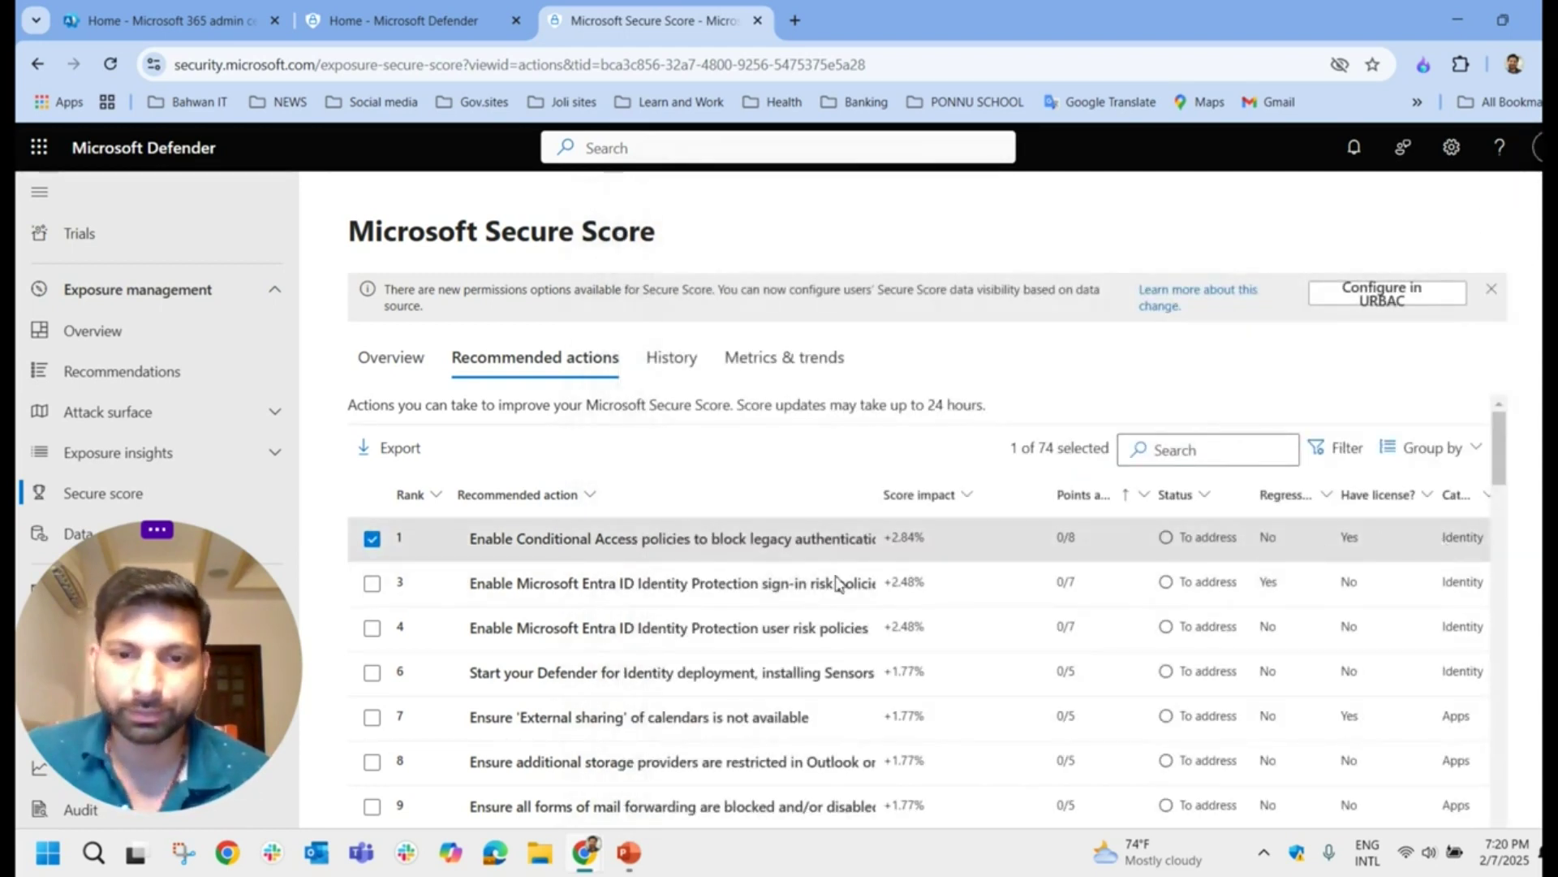
{"action": "left_click", "coordinate": [691, 538]}
{"action": "left_click_drag", "start_coordinate": [653, 445], "coordinate": [1139, 551]}
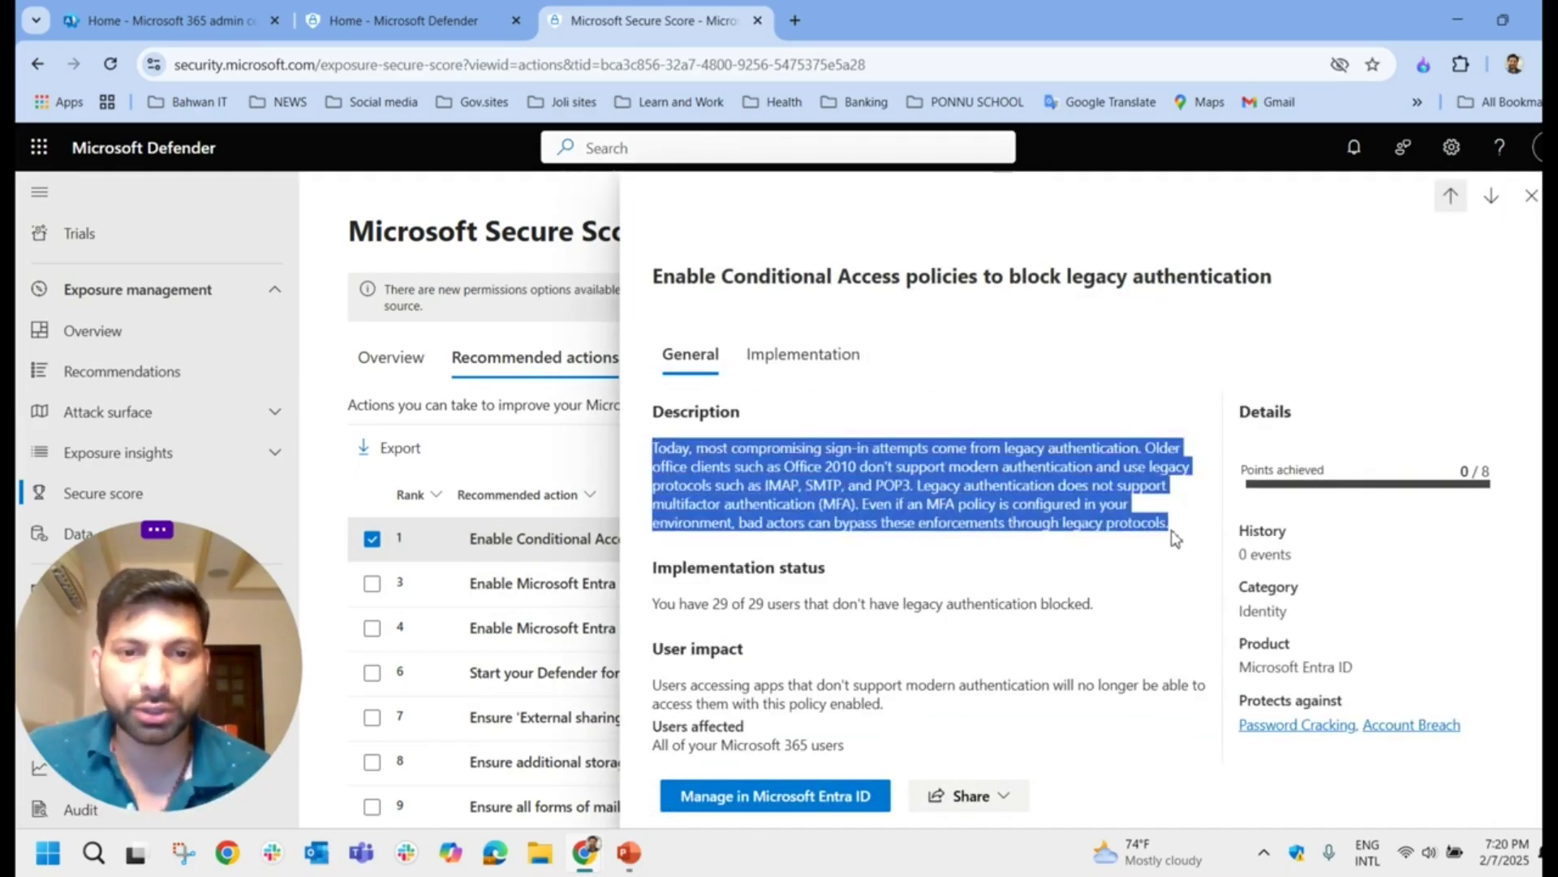
{"action": "left_click", "coordinate": [1004, 526]}
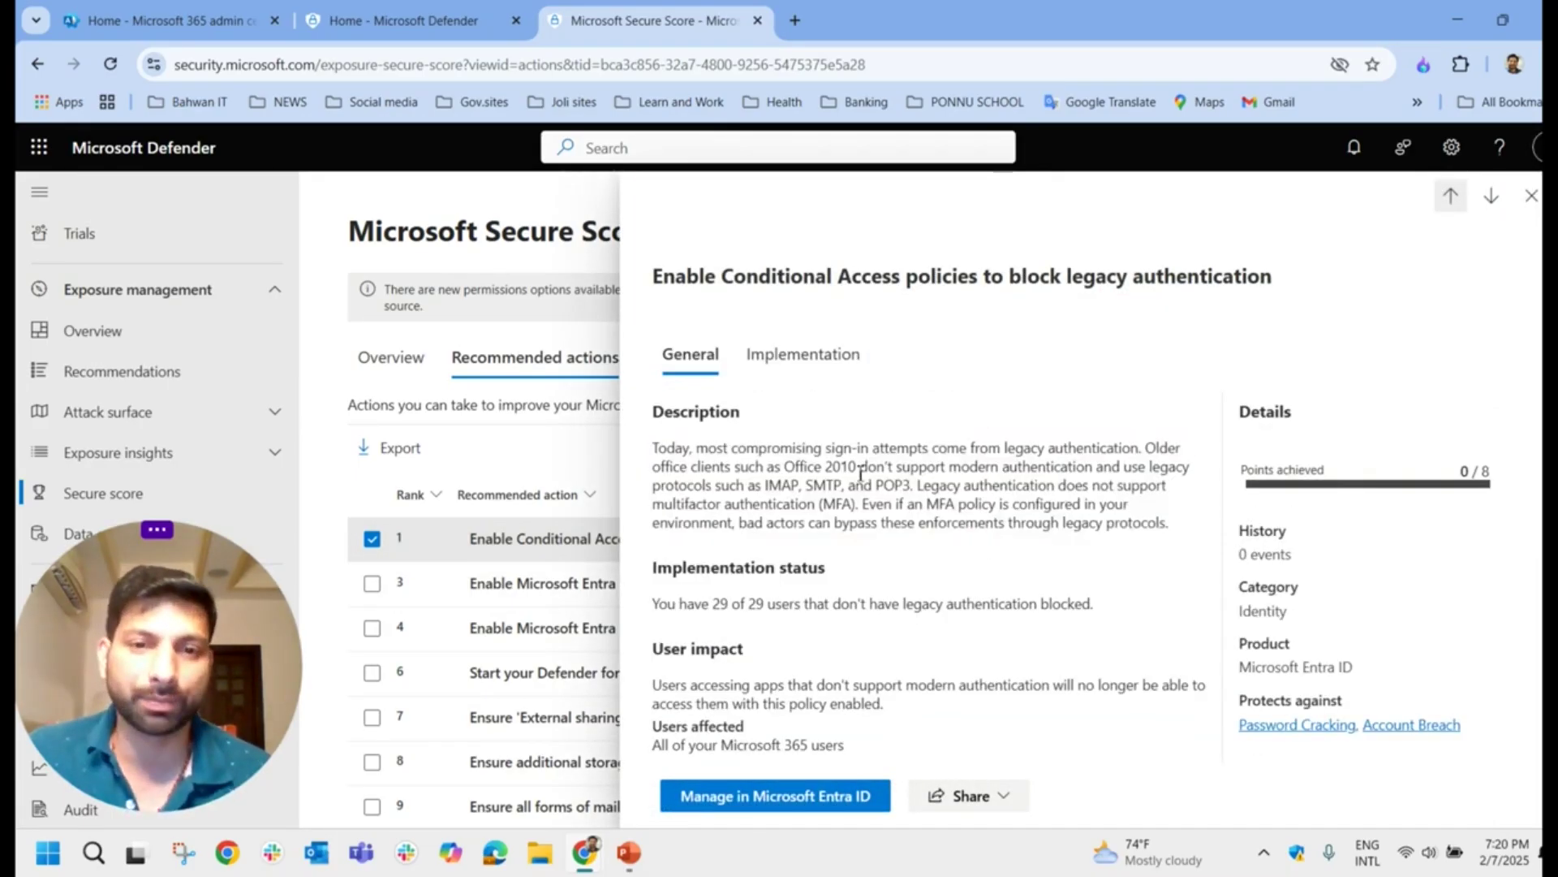
{"action": "mouse_move", "coordinate": [658, 605]}
{"action": "left_mouse_down"}
{"action": "mouse_move", "coordinate": [1089, 603]}
{"action": "mouse_move", "coordinate": [1106, 617]}
{"action": "mouse_move", "coordinate": [1044, 602]}
{"action": "mouse_move", "coordinate": [650, 607]}
{"action": "left_mouse_up"}
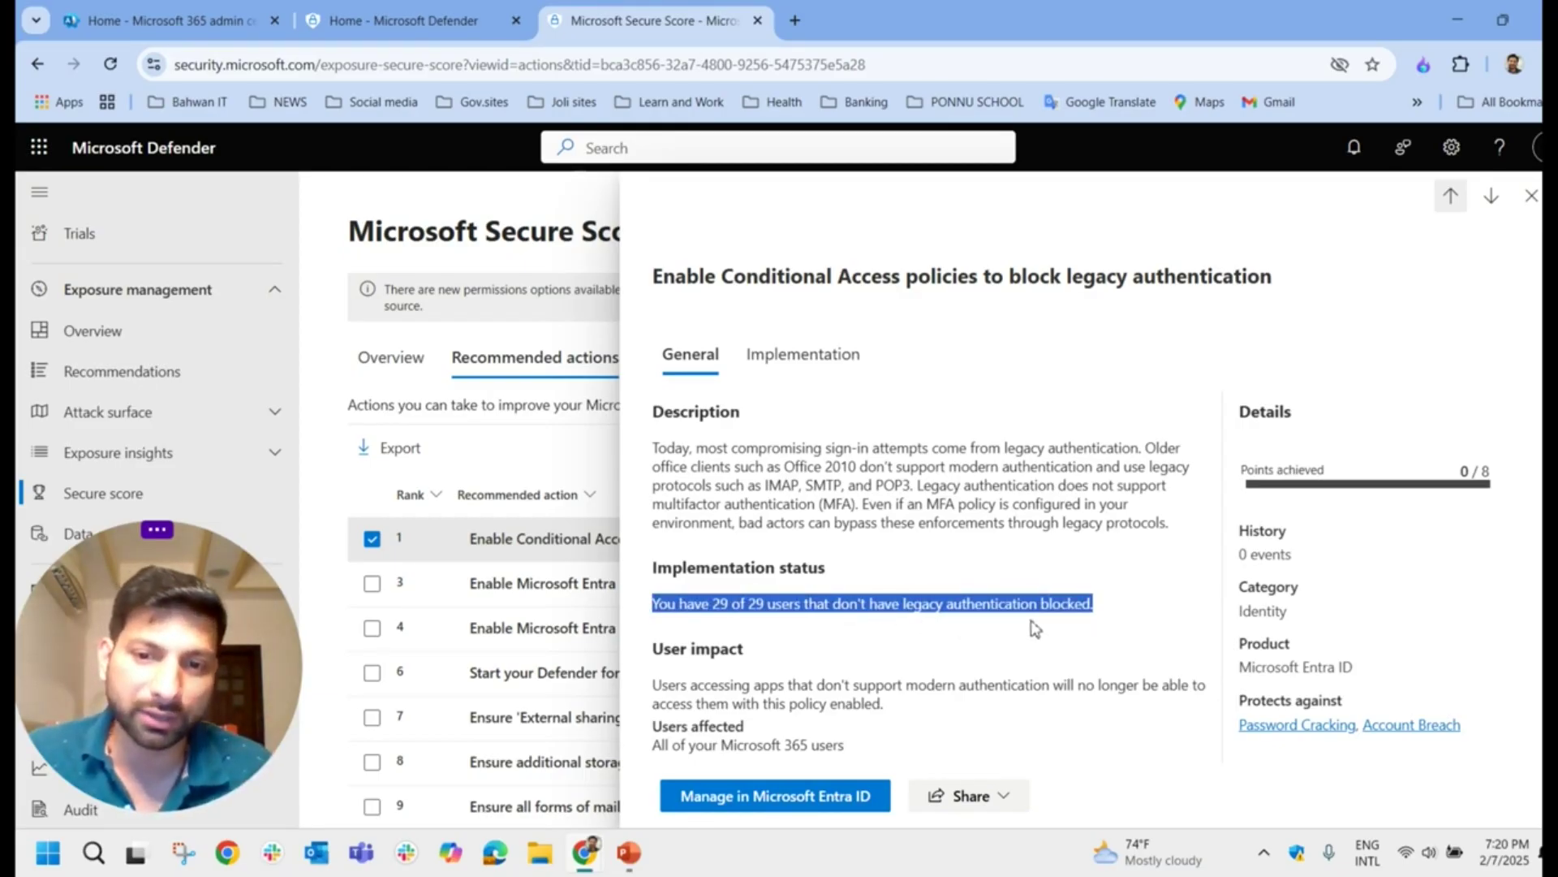
{"action": "left_click_drag", "start_coordinate": [1102, 609], "coordinate": [894, 613]}
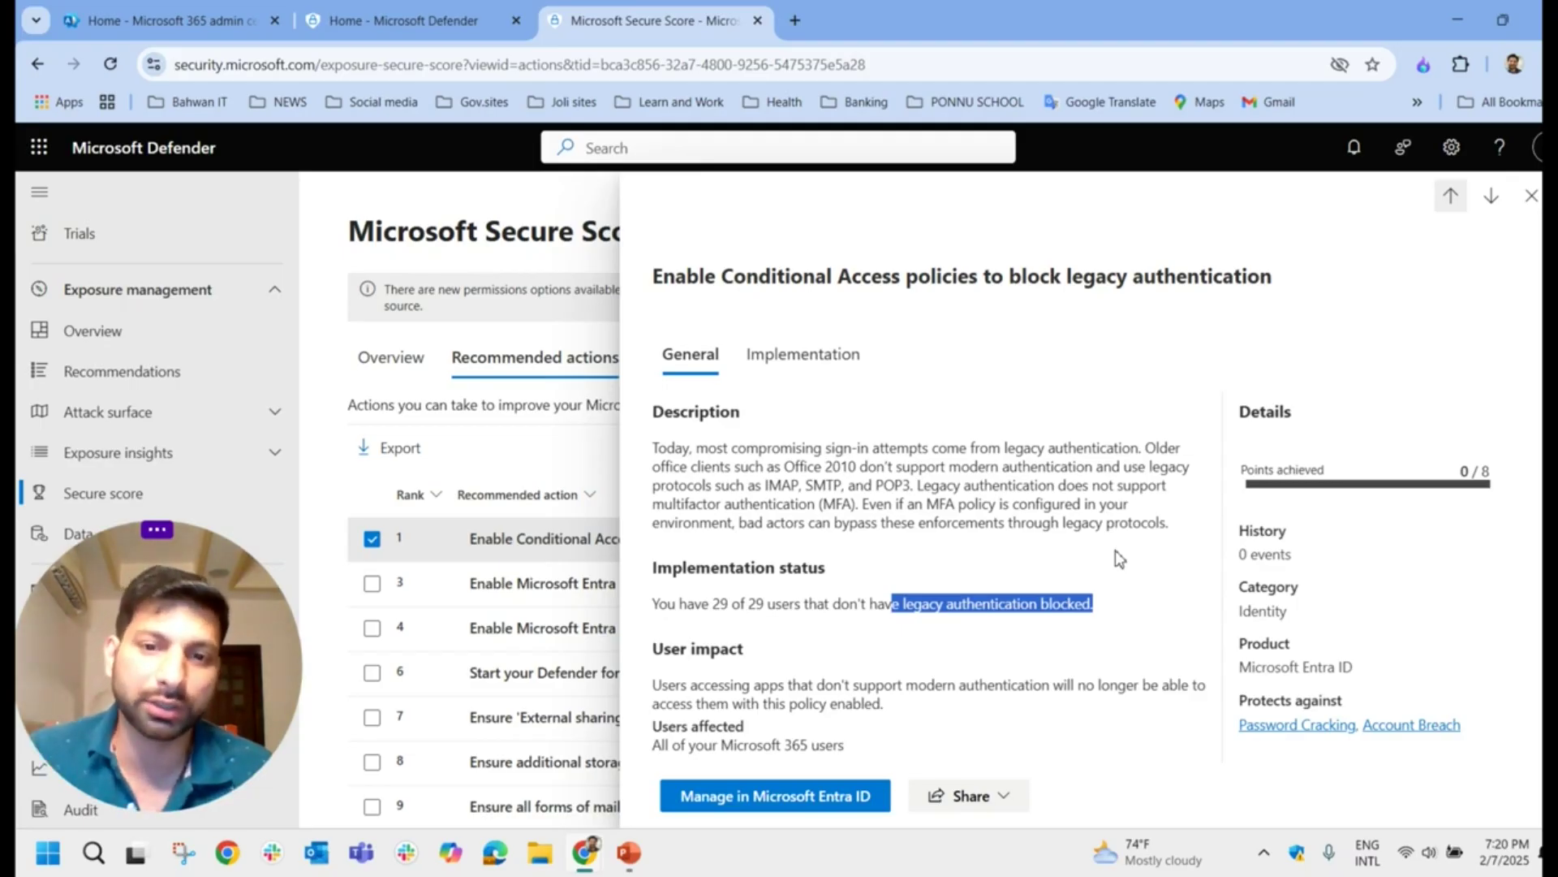
{"action": "left_click_drag", "start_coordinate": [652, 441], "coordinate": [1172, 517]}
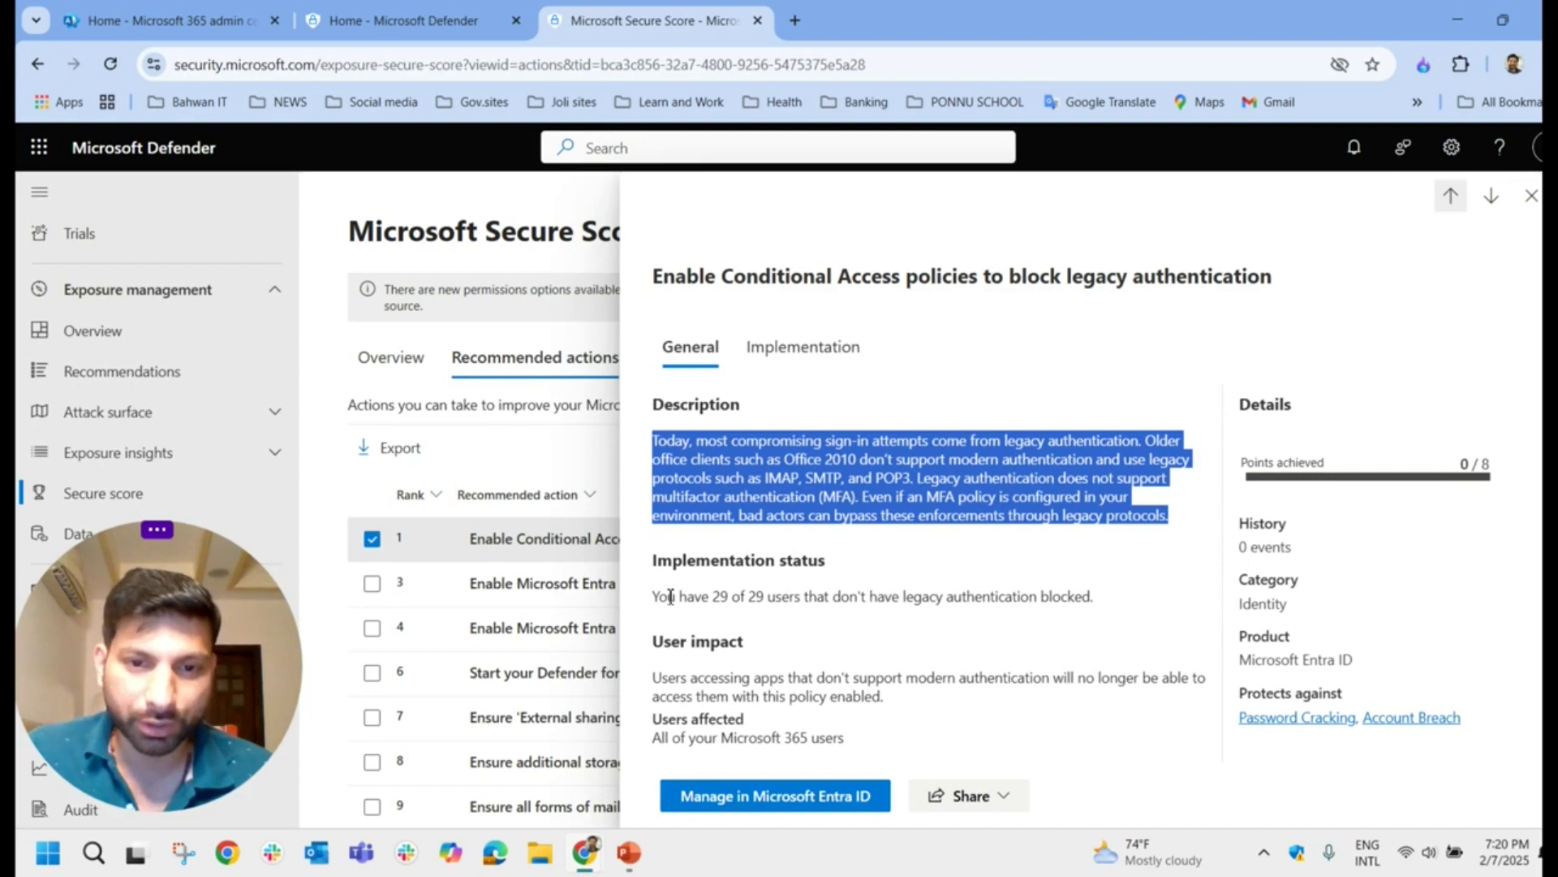
{"action": "left_click_drag", "start_coordinate": [654, 598], "coordinate": [1115, 599]}
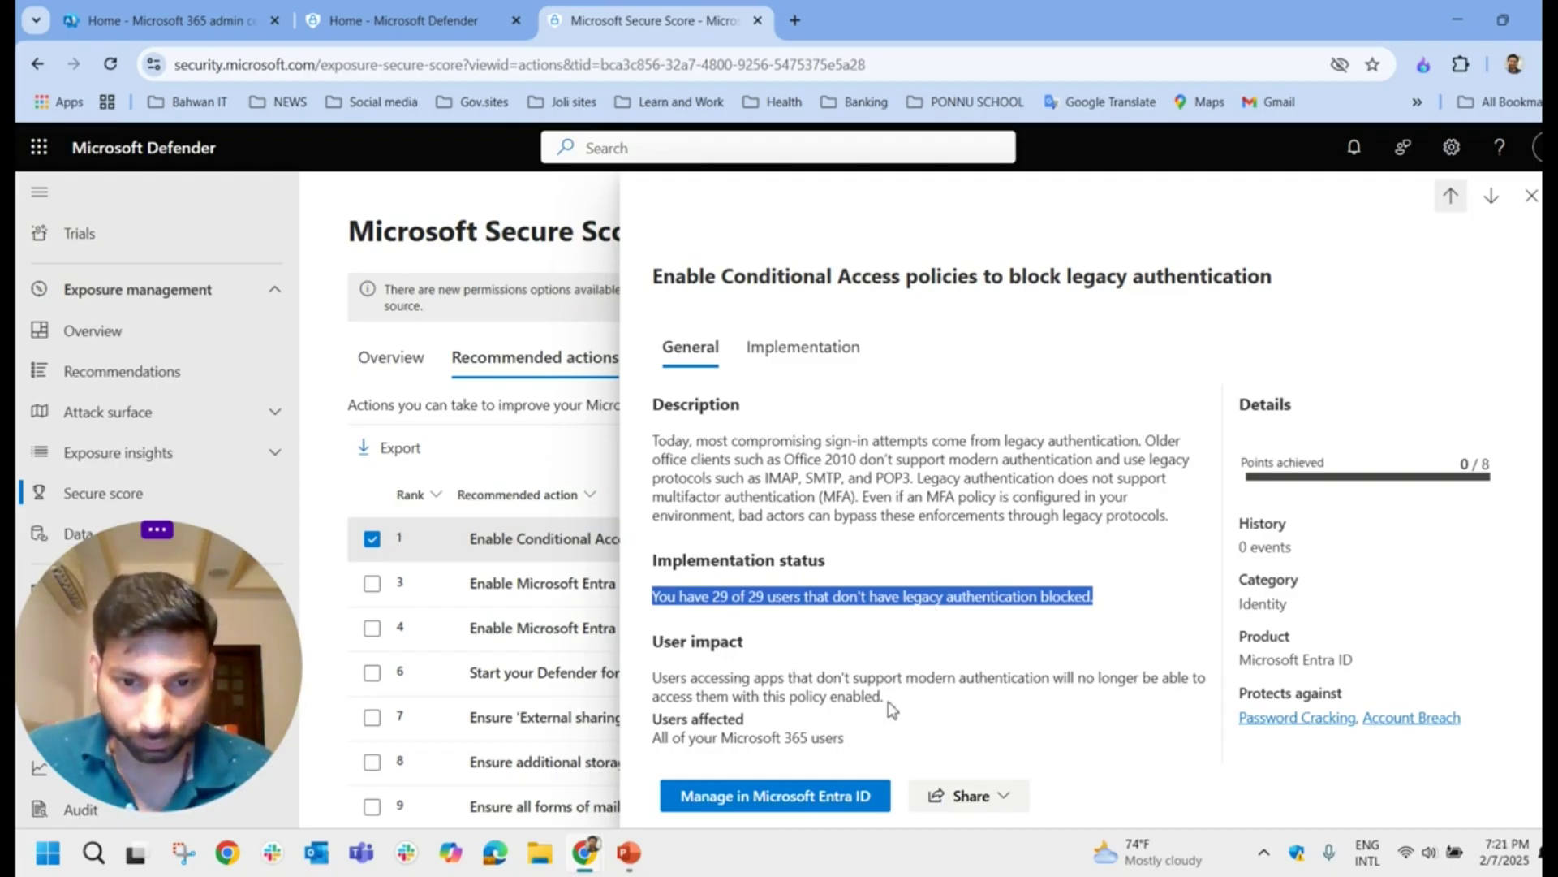
{"action": "left_click_drag", "start_coordinate": [885, 696], "coordinate": [661, 674]}
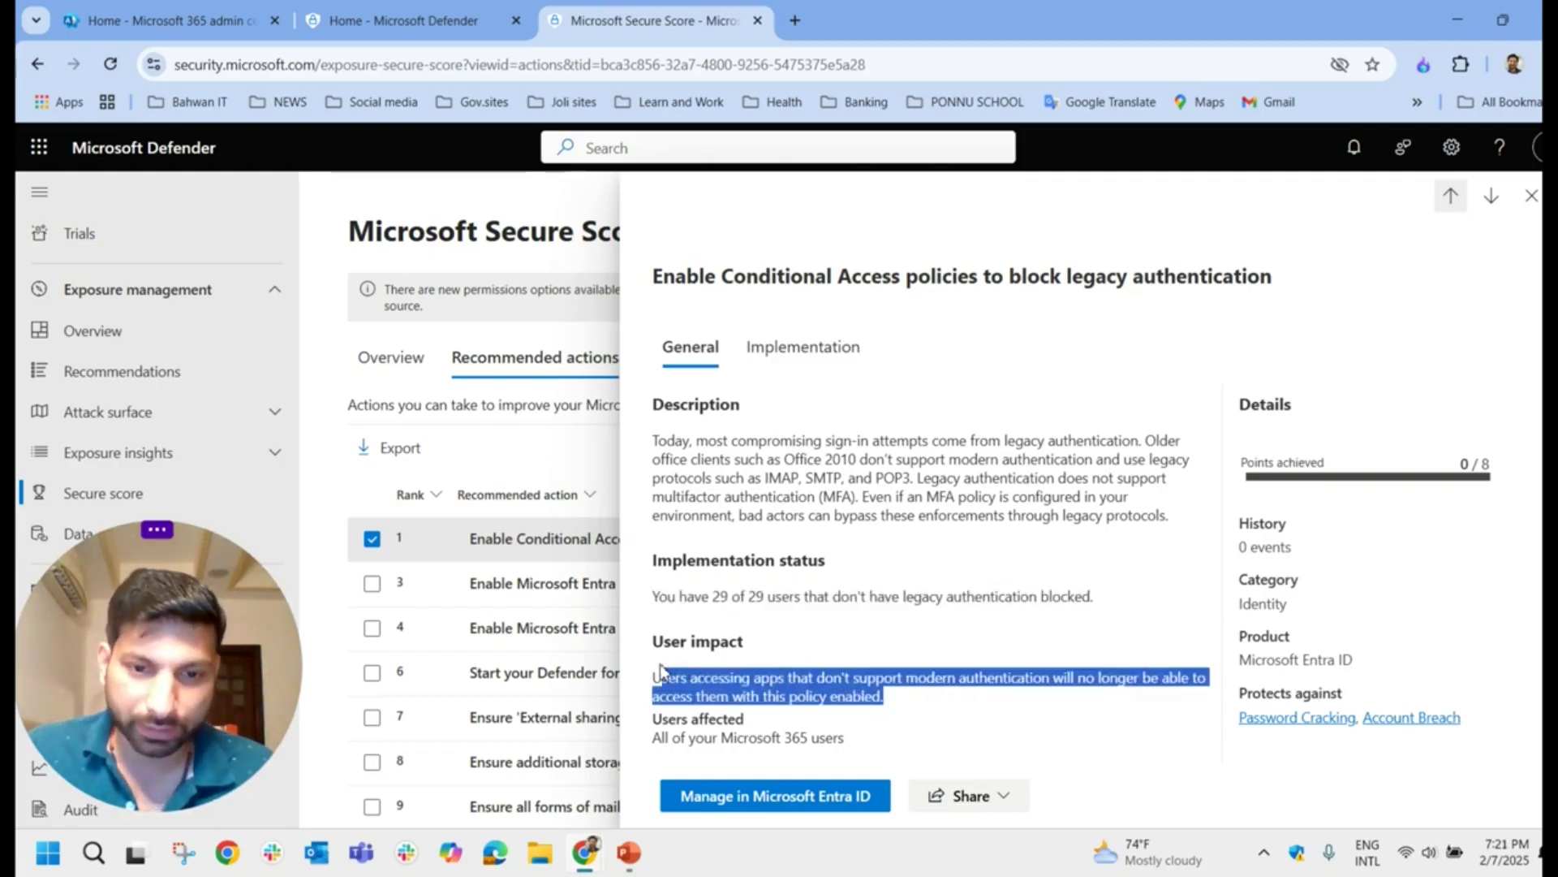
Step: Review the Microsoft Entra ID Free prerequisite and next steps, then filter to Data and To address
{"action": "left_click", "coordinate": [804, 349]}
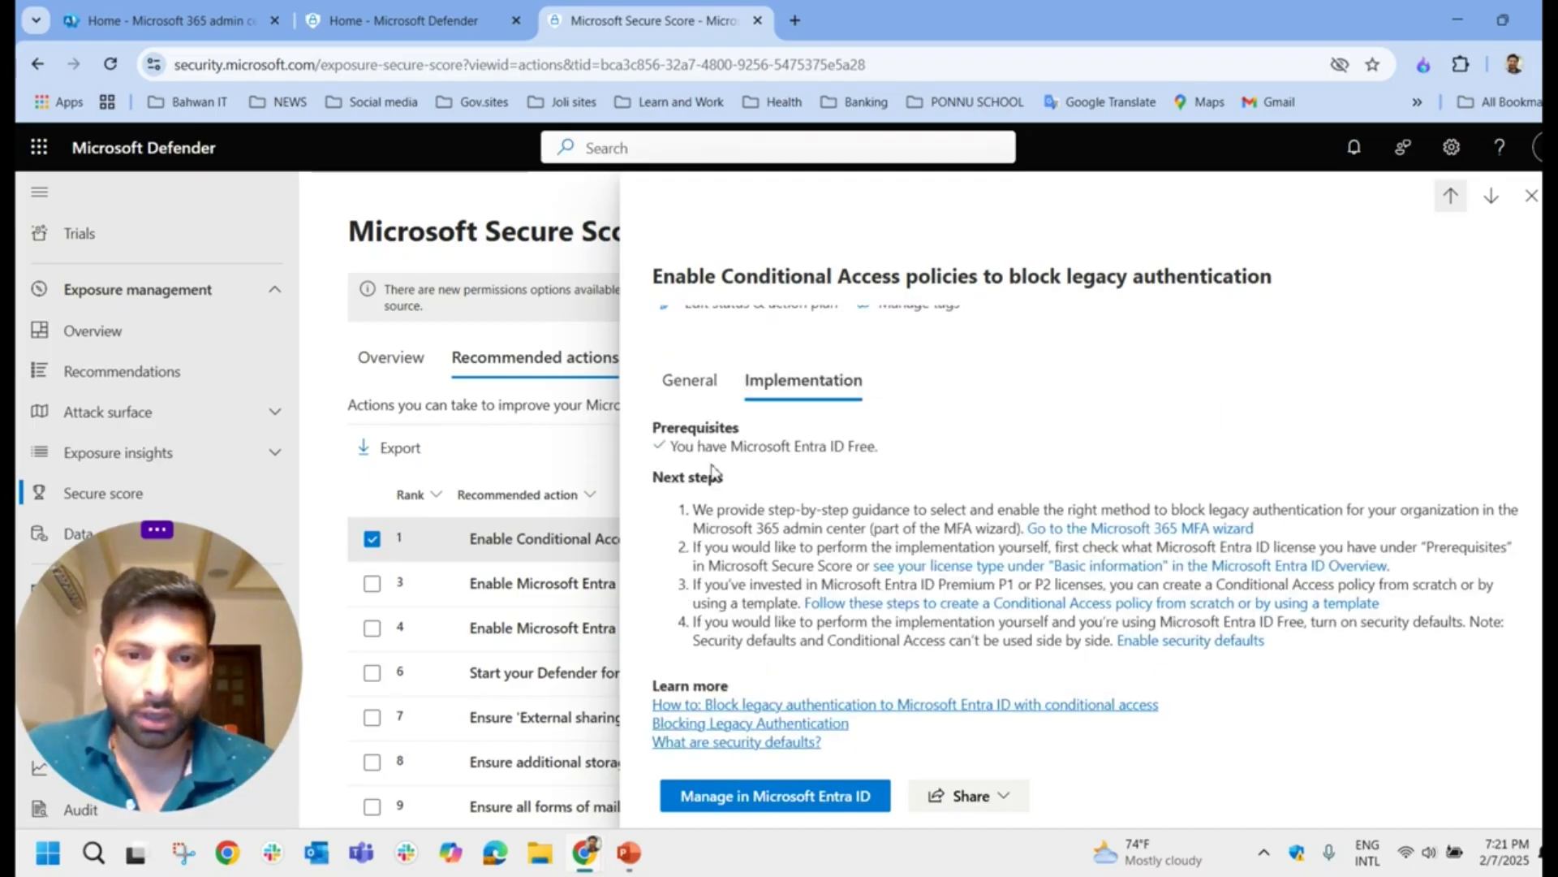
{"action": "left_click_drag", "start_coordinate": [669, 448], "coordinate": [905, 457]}
{"action": "left_click", "coordinate": [907, 458]}
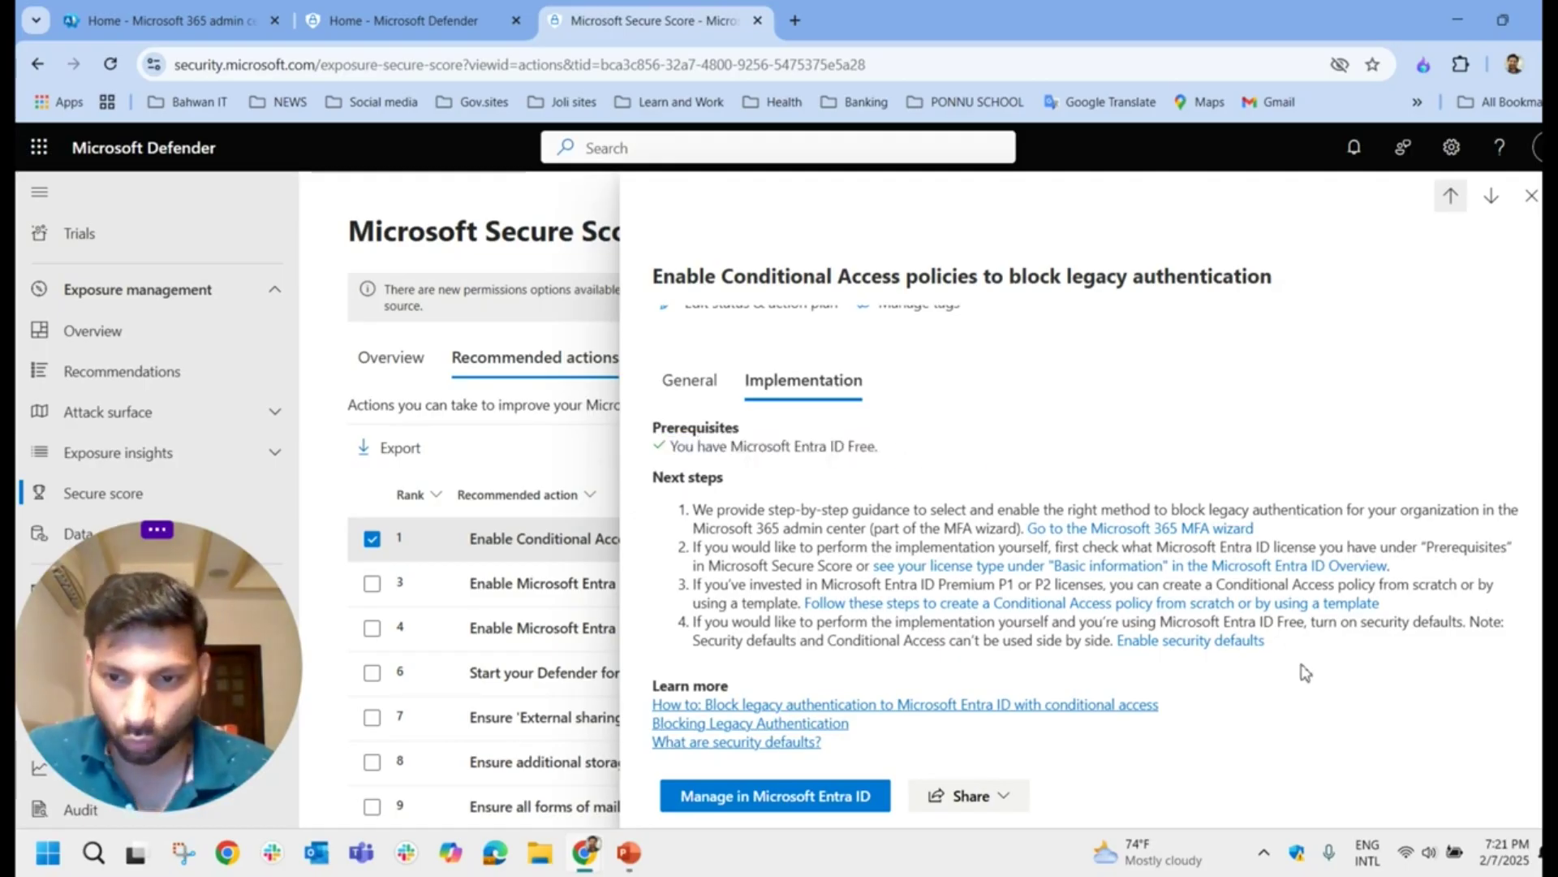
{"action": "left_click_drag", "start_coordinate": [1237, 666], "coordinate": [664, 496]}
{"action": "left_click", "coordinate": [1185, 508]}
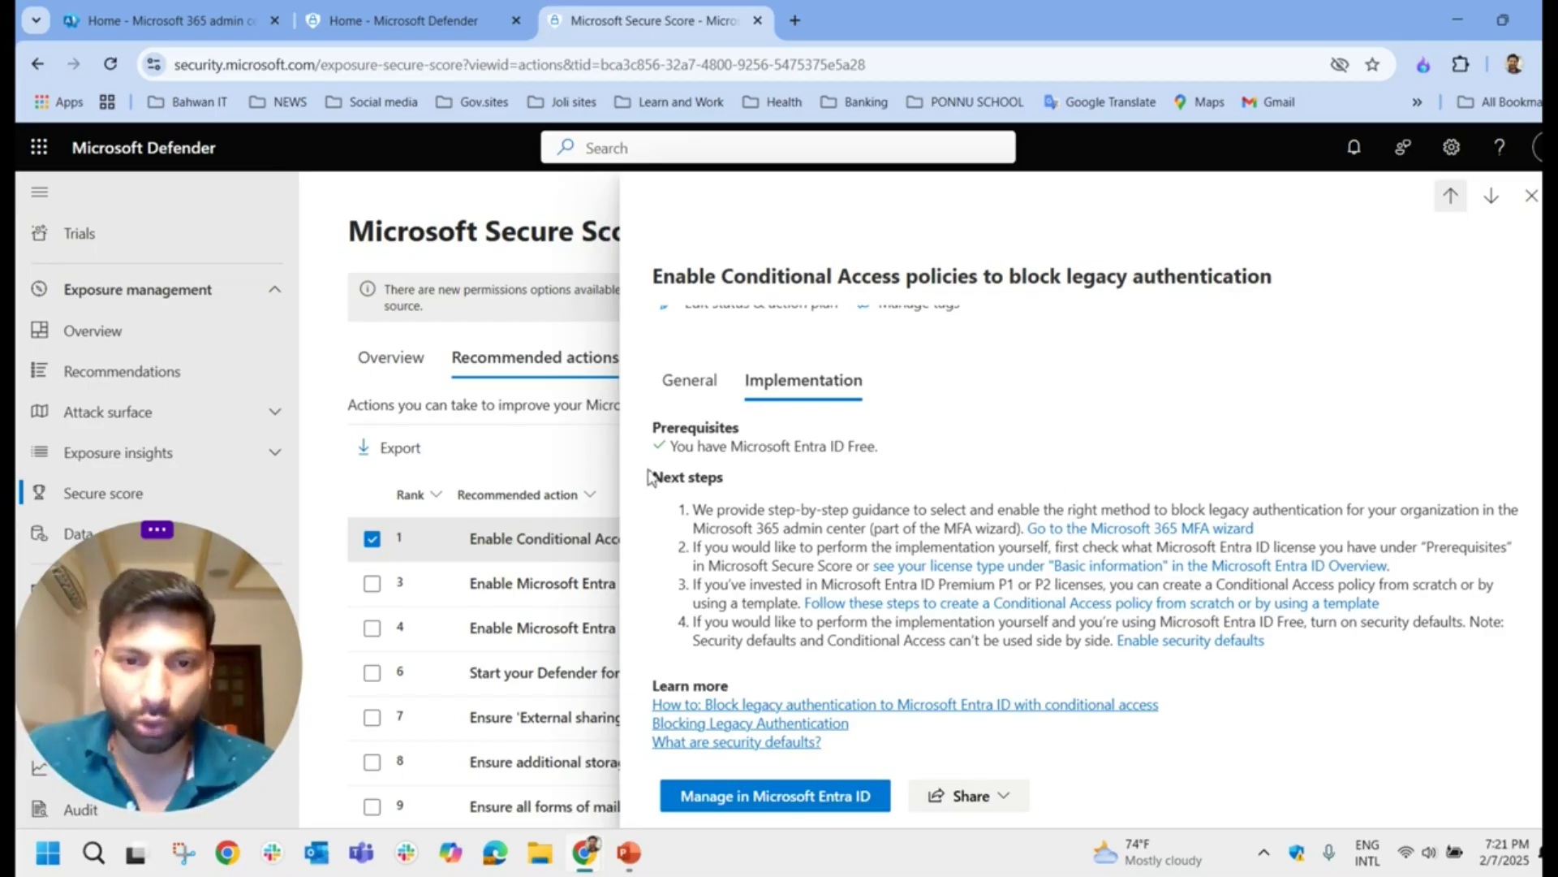
{"action": "left_click_drag", "start_coordinate": [684, 497], "coordinate": [1290, 668]}
{"action": "left_click", "coordinate": [1332, 672]}
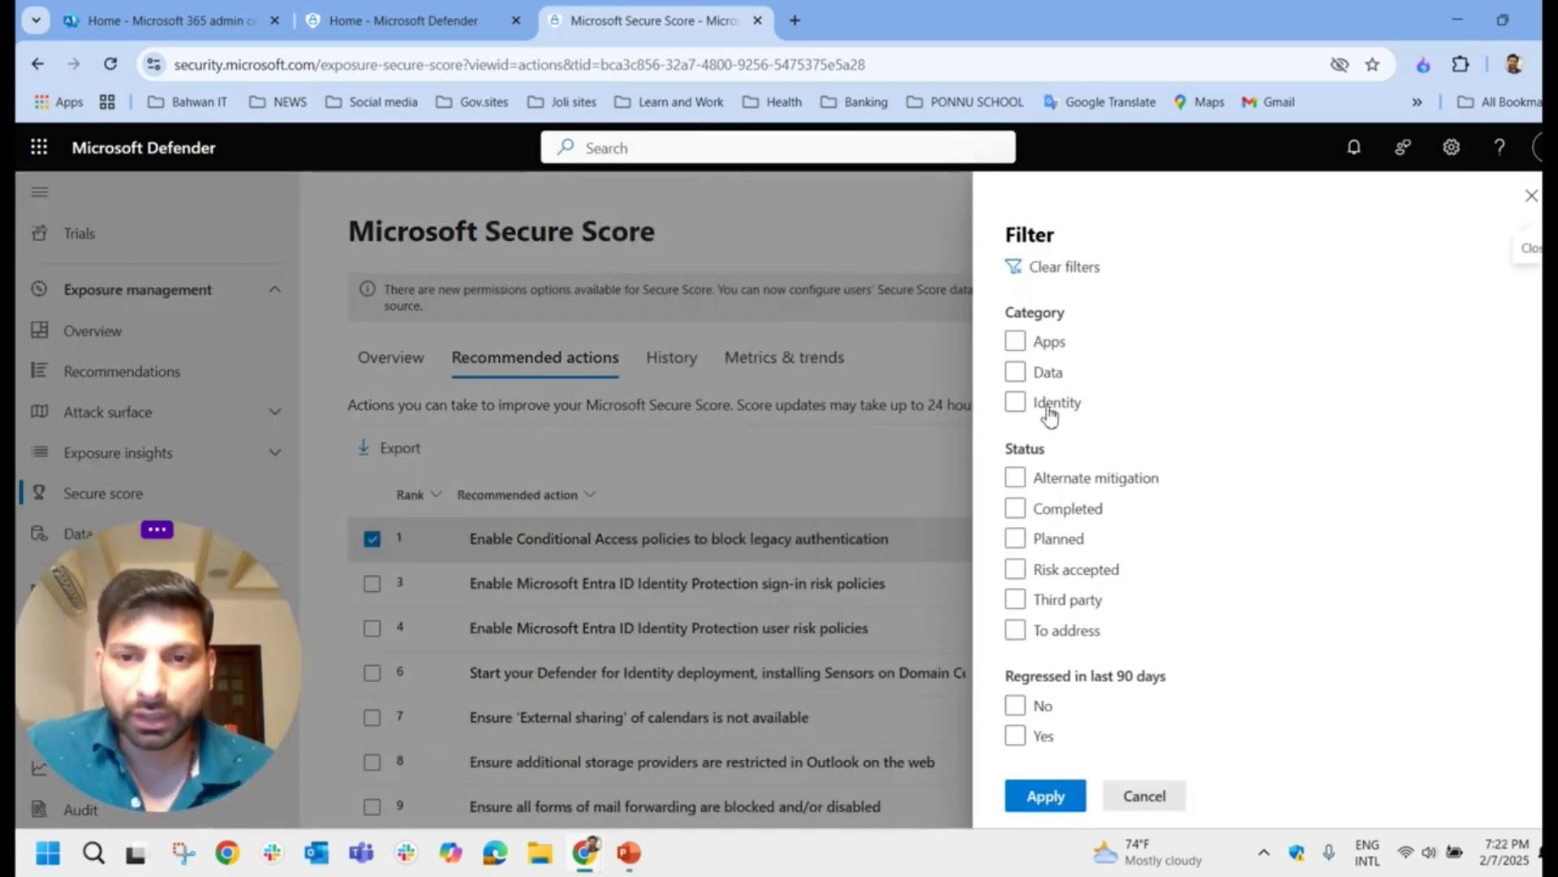
{"action": "left_click", "coordinate": [1016, 372]}
{"action": "left_click", "coordinate": [1016, 631]}
Step: Apply the Data and To address filters and check sensitivity labeling's Microsoft 365 E5 prerequisite
{"action": "left_click", "coordinate": [1046, 797]}
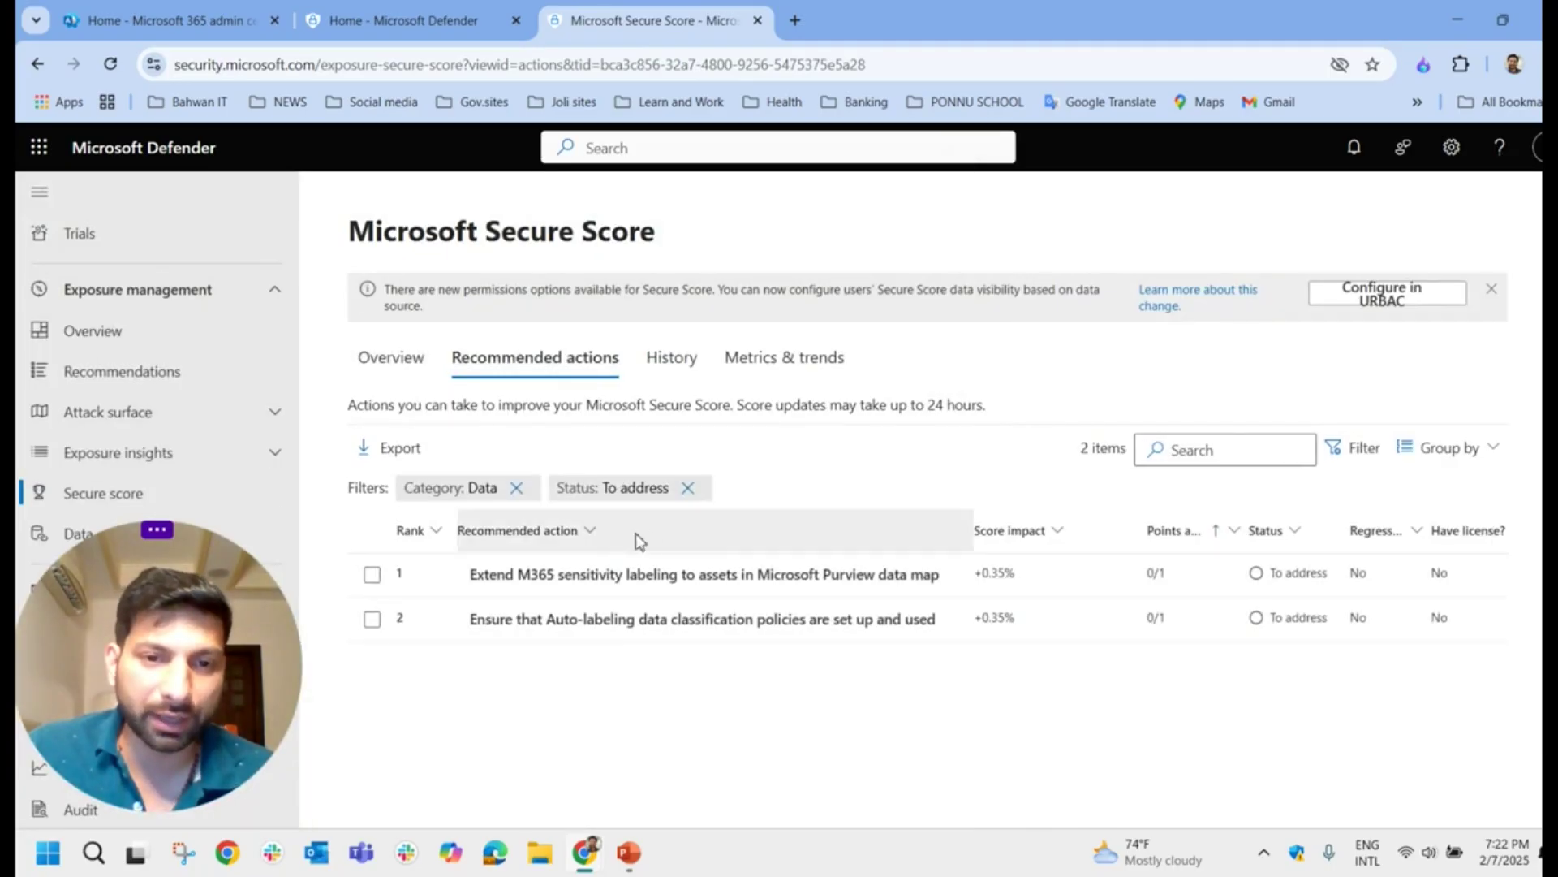
{"action": "left_click_drag", "start_coordinate": [981, 511], "coordinate": [1012, 512]}
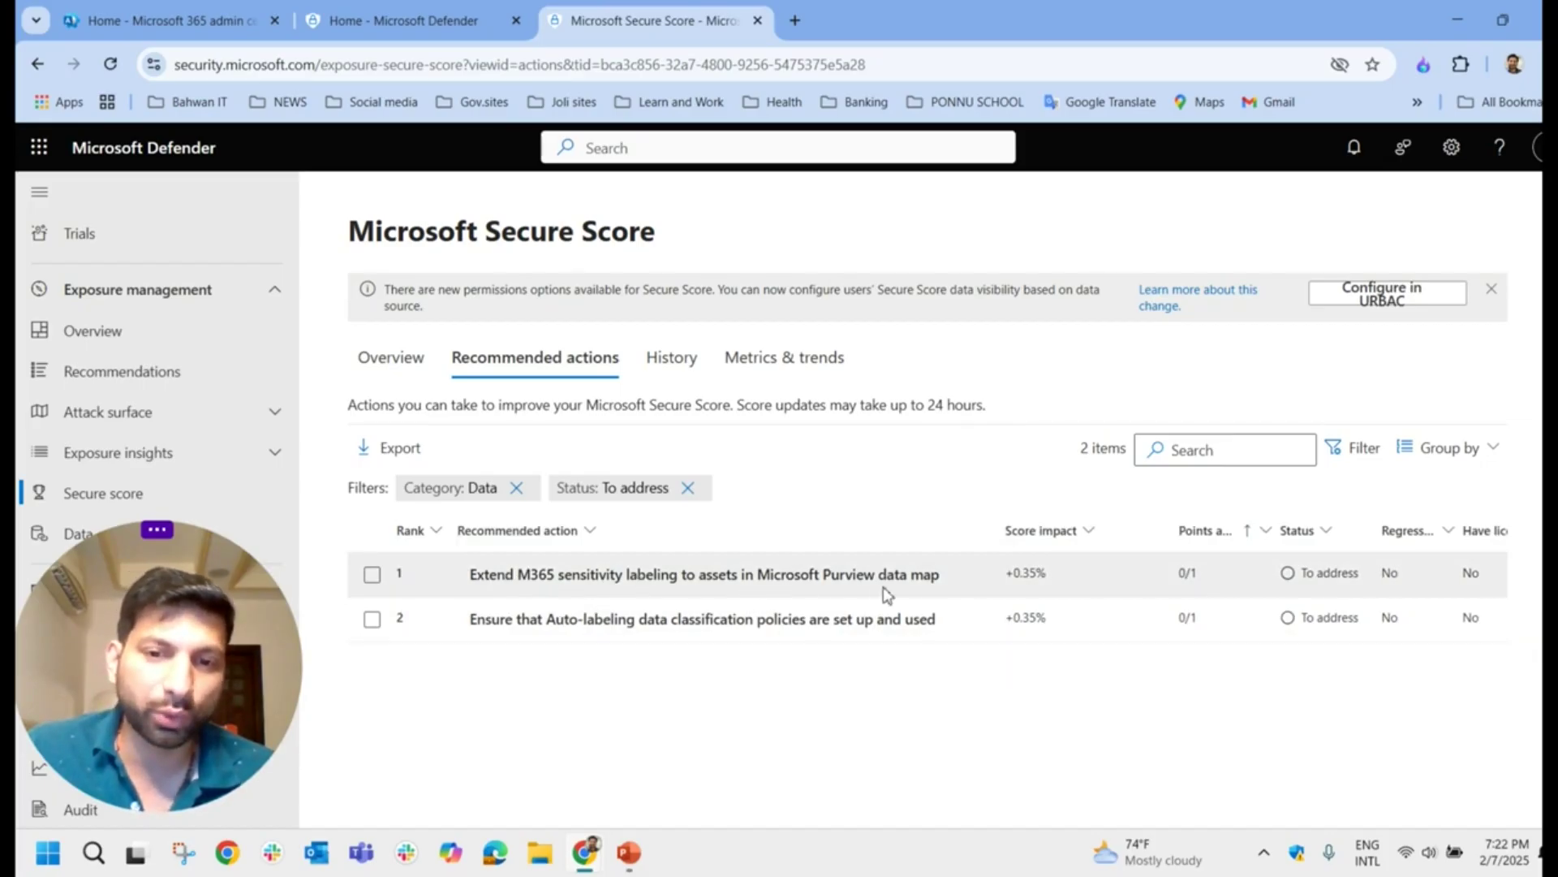
{"action": "left_click", "coordinate": [860, 576]}
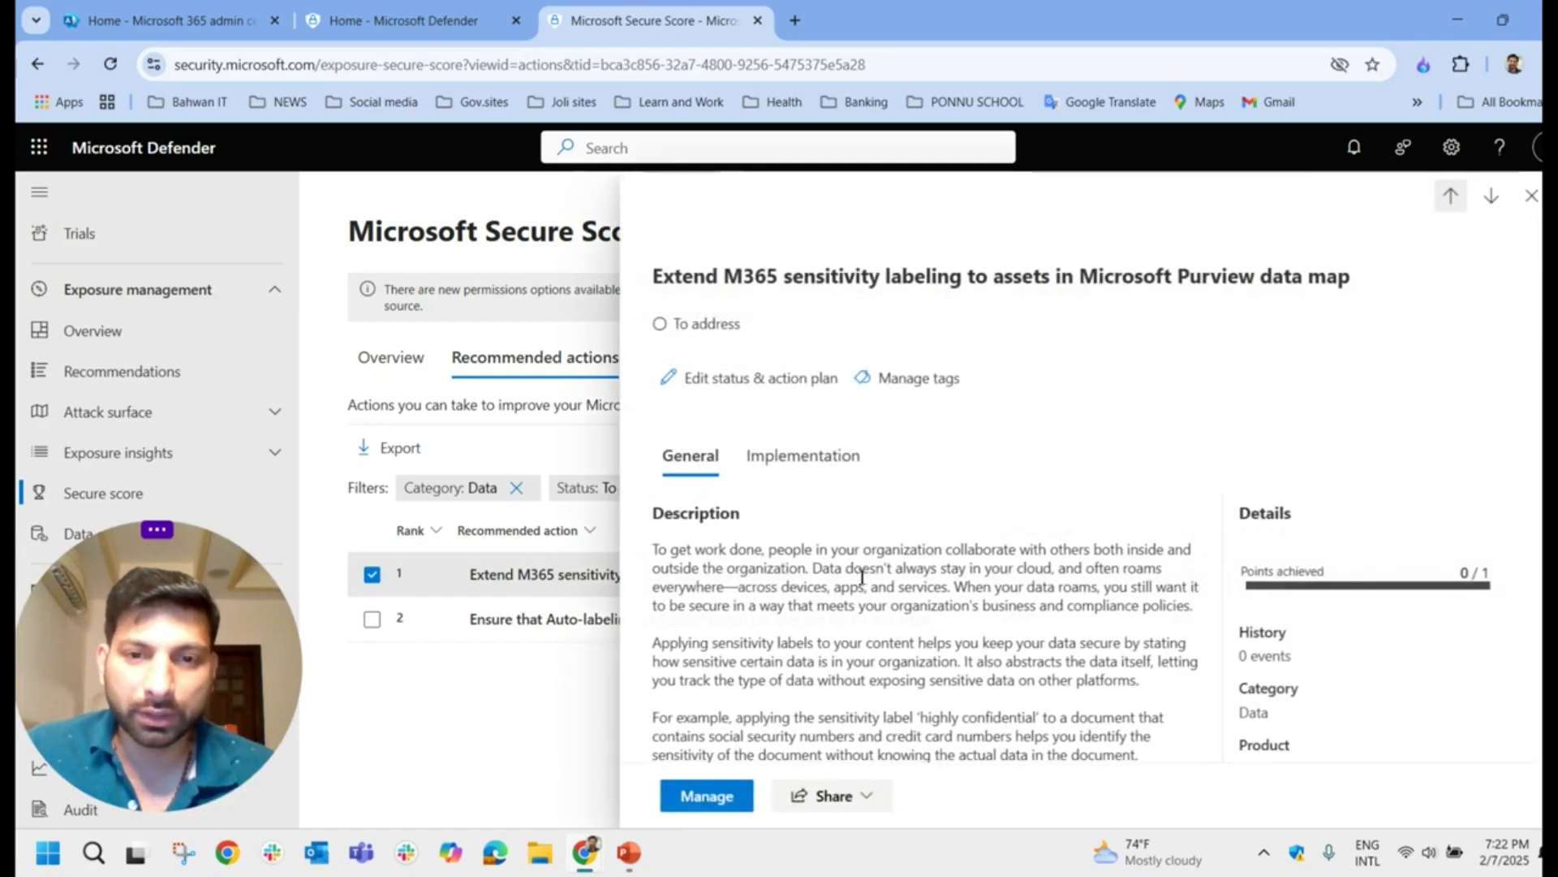
{"action": "left_click", "coordinate": [772, 461]}
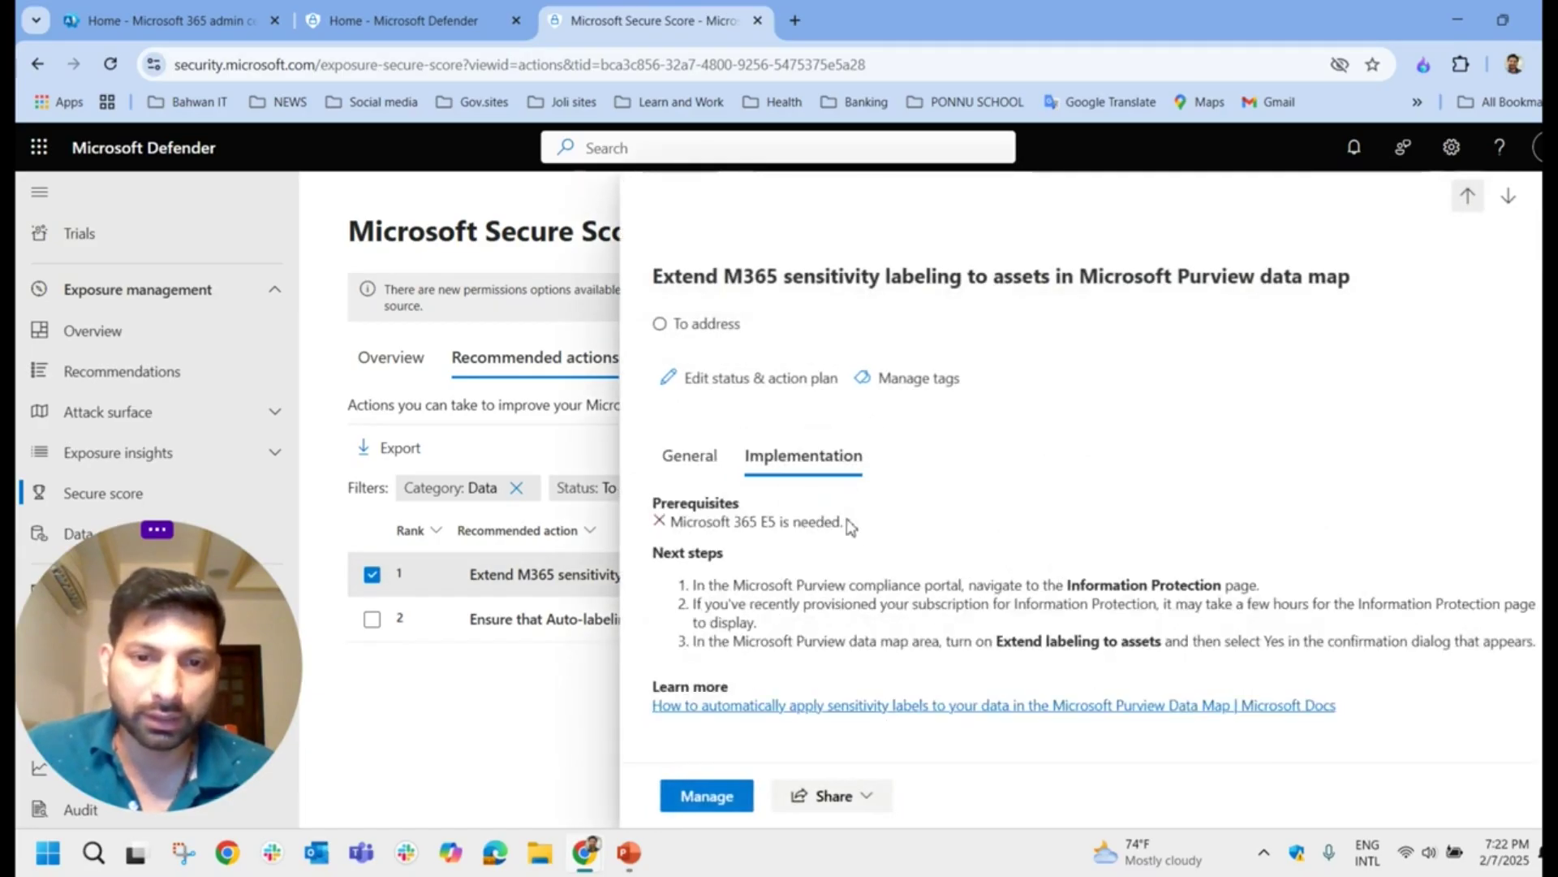
{"action": "left_click_drag", "start_coordinate": [852, 526], "coordinate": [652, 524]}
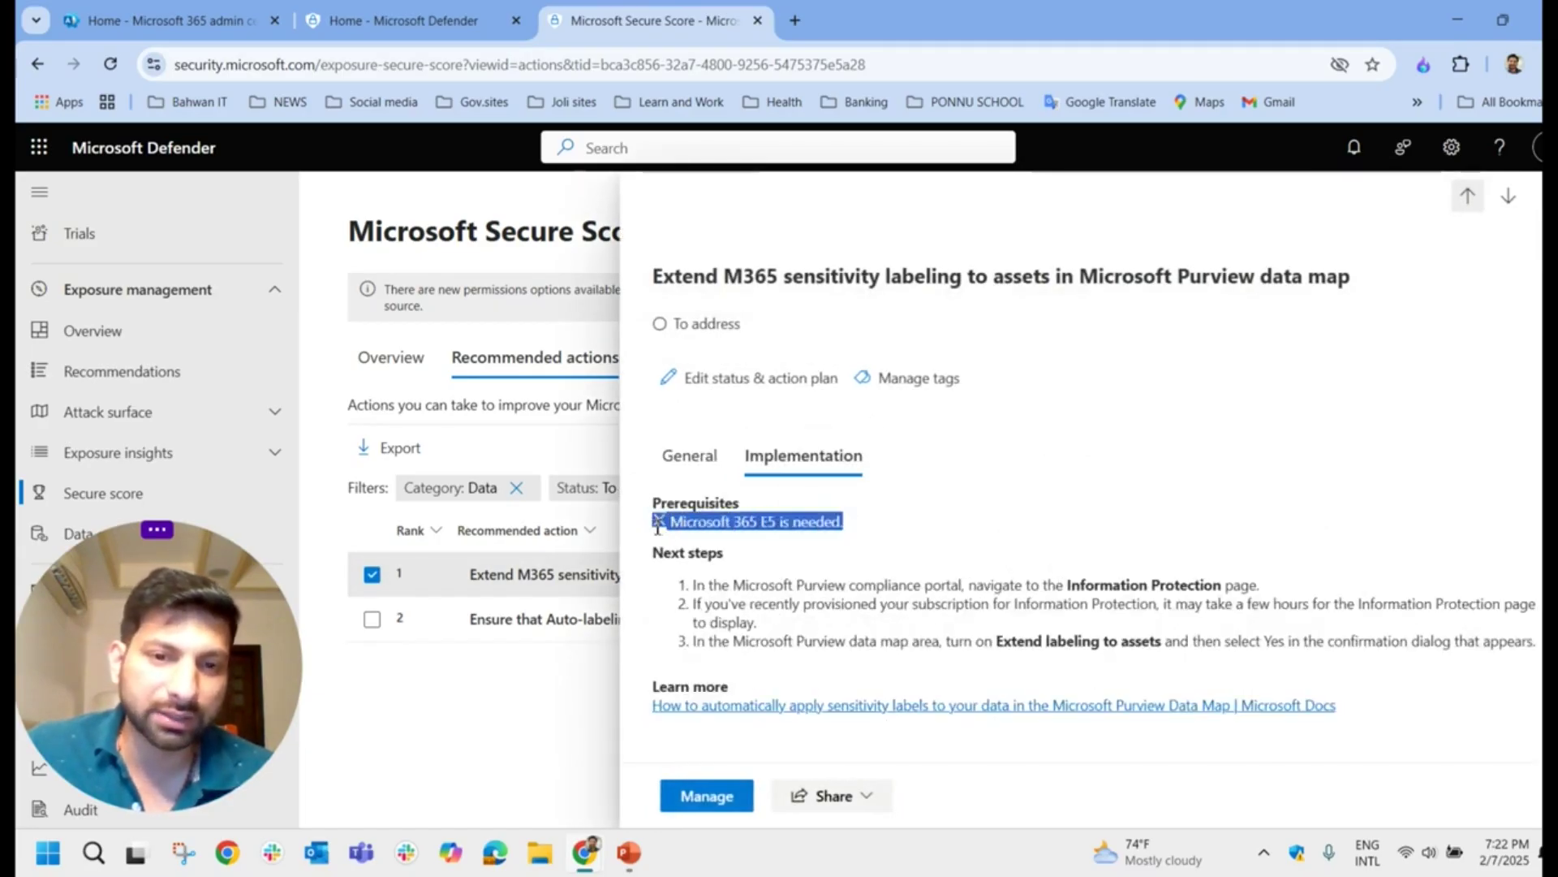
{"action": "left_click", "coordinate": [763, 555]}
{"action": "left_click_drag", "start_coordinate": [854, 526], "coordinate": [650, 546]}
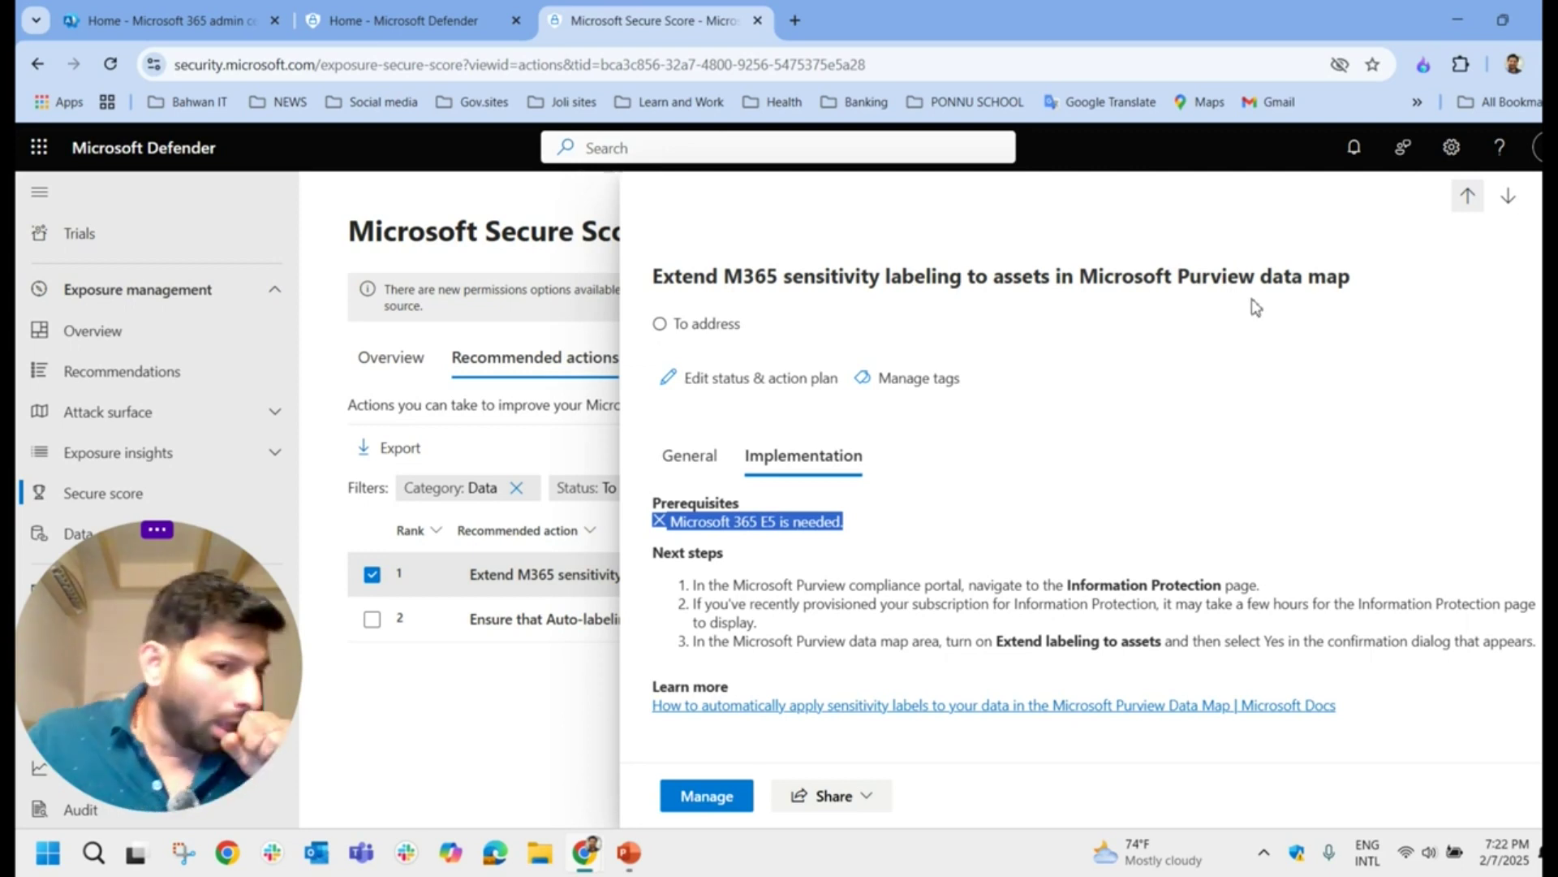
Step: Look over the auto-labeling recommendation, then remove the To address status filter
{"action": "left_click", "coordinate": [1538, 207]}
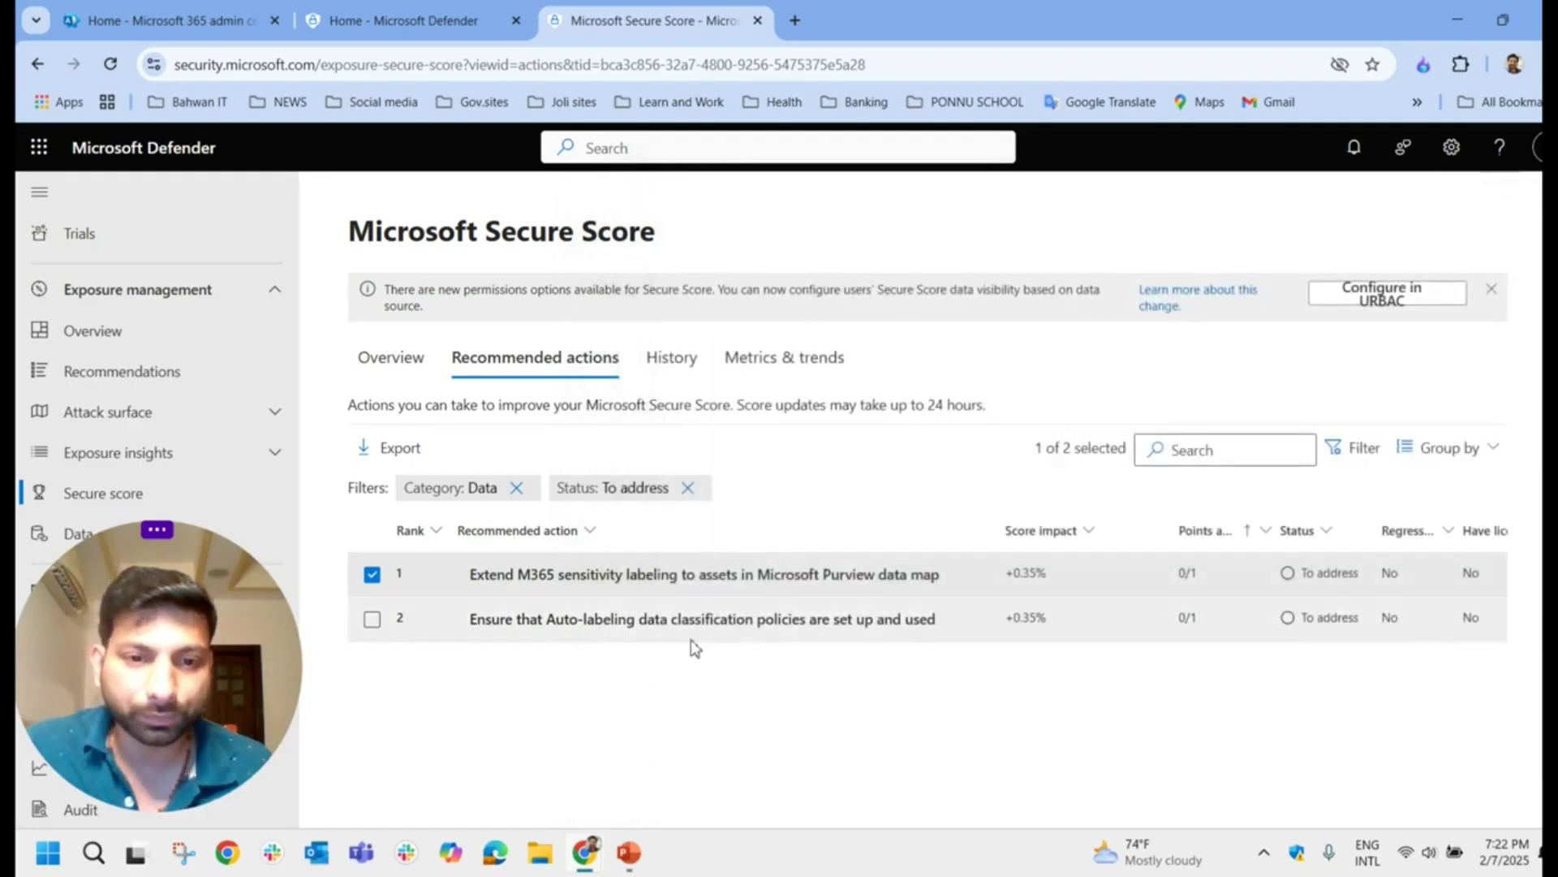
{"action": "left_click", "coordinate": [692, 634]}
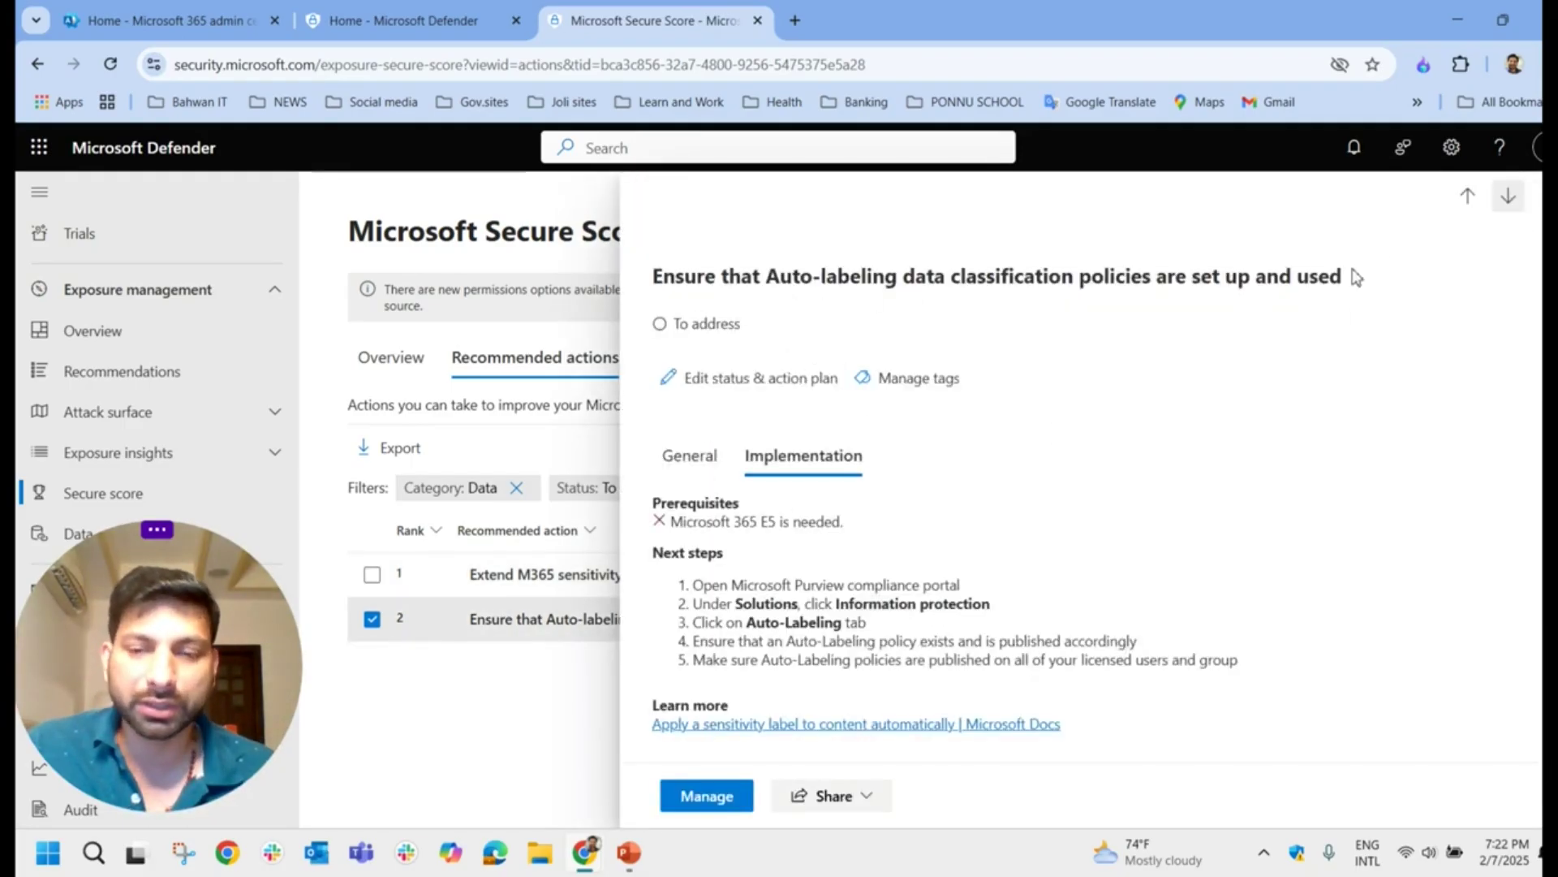
{"action": "left_click", "coordinate": [1537, 208]}
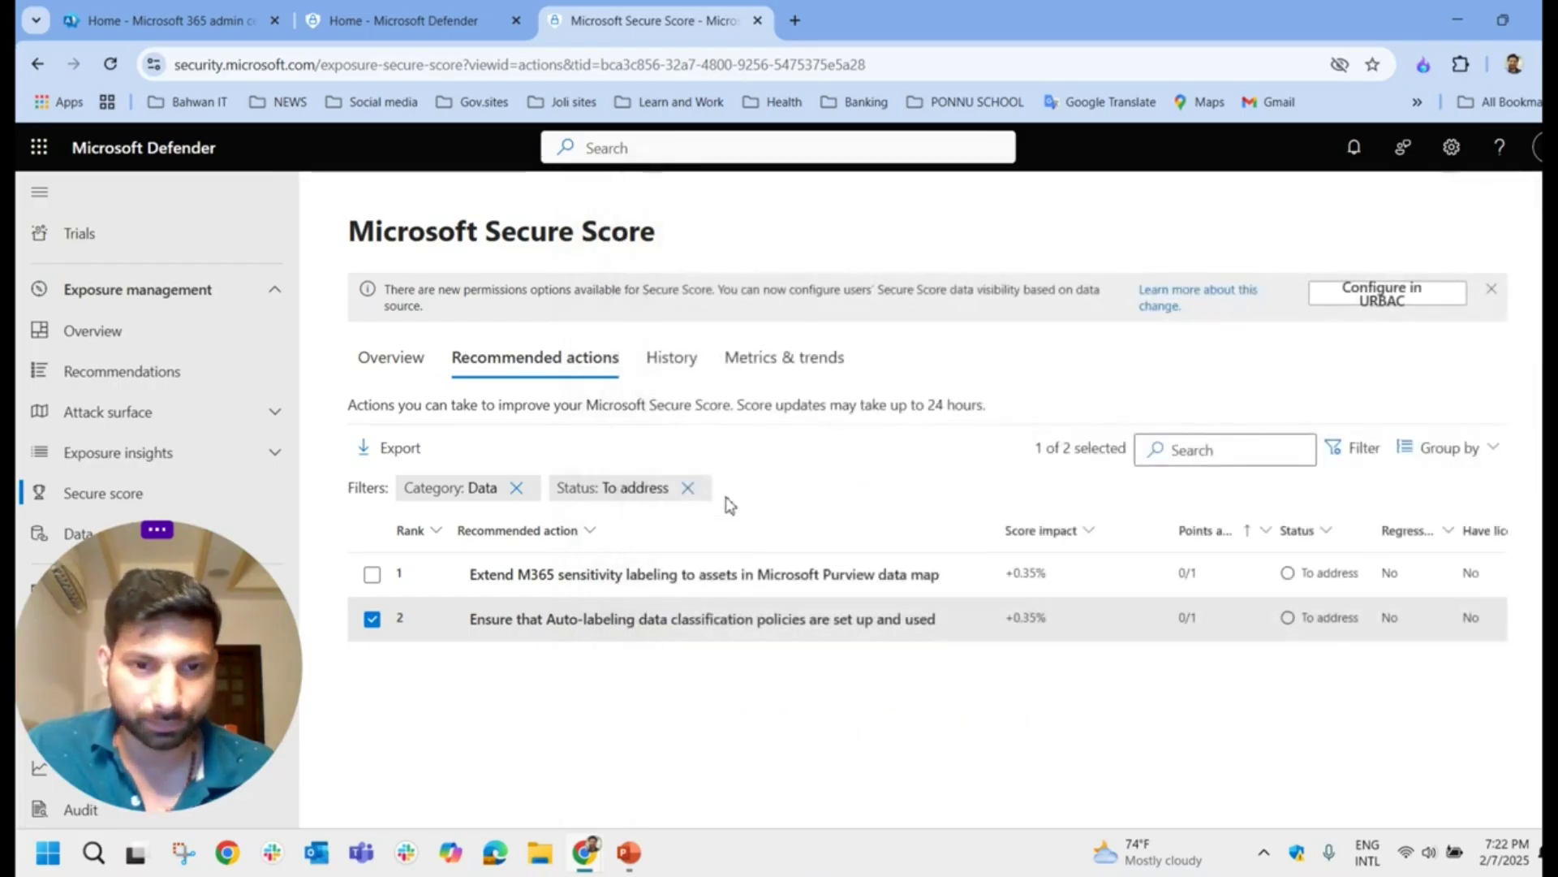
{"action": "left_click", "coordinate": [688, 487]}
Step: Remove the Data category filter and scroll down to the mailbox auditing recommendation
{"action": "left_click", "coordinate": [516, 487]}
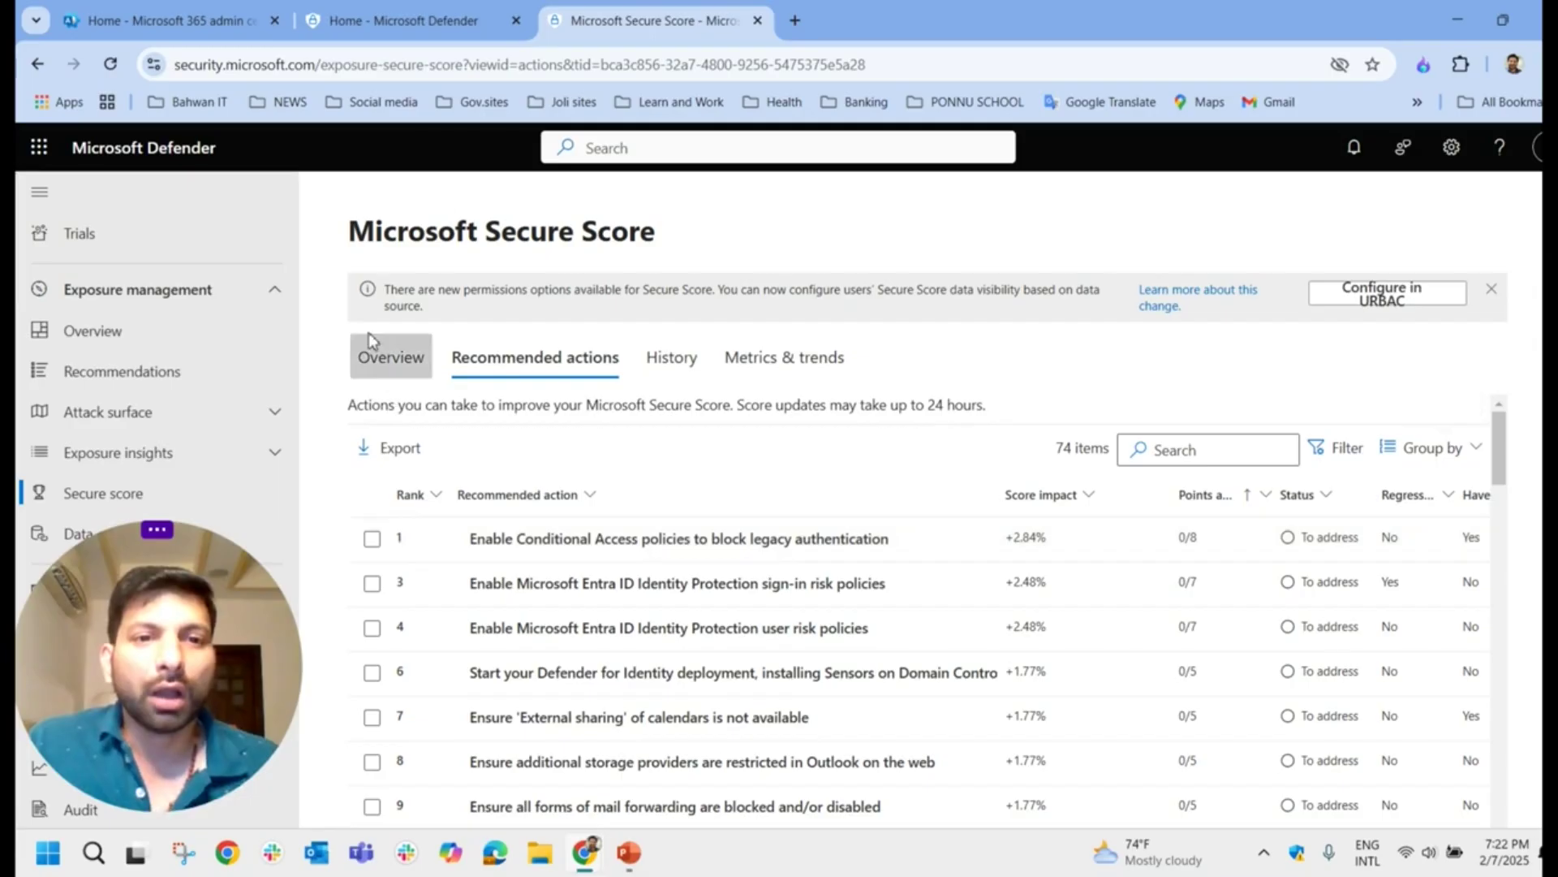
{"action": "scroll", "coordinate": [722, 536], "scroll_direction": "down", "scroll_amount": 3}
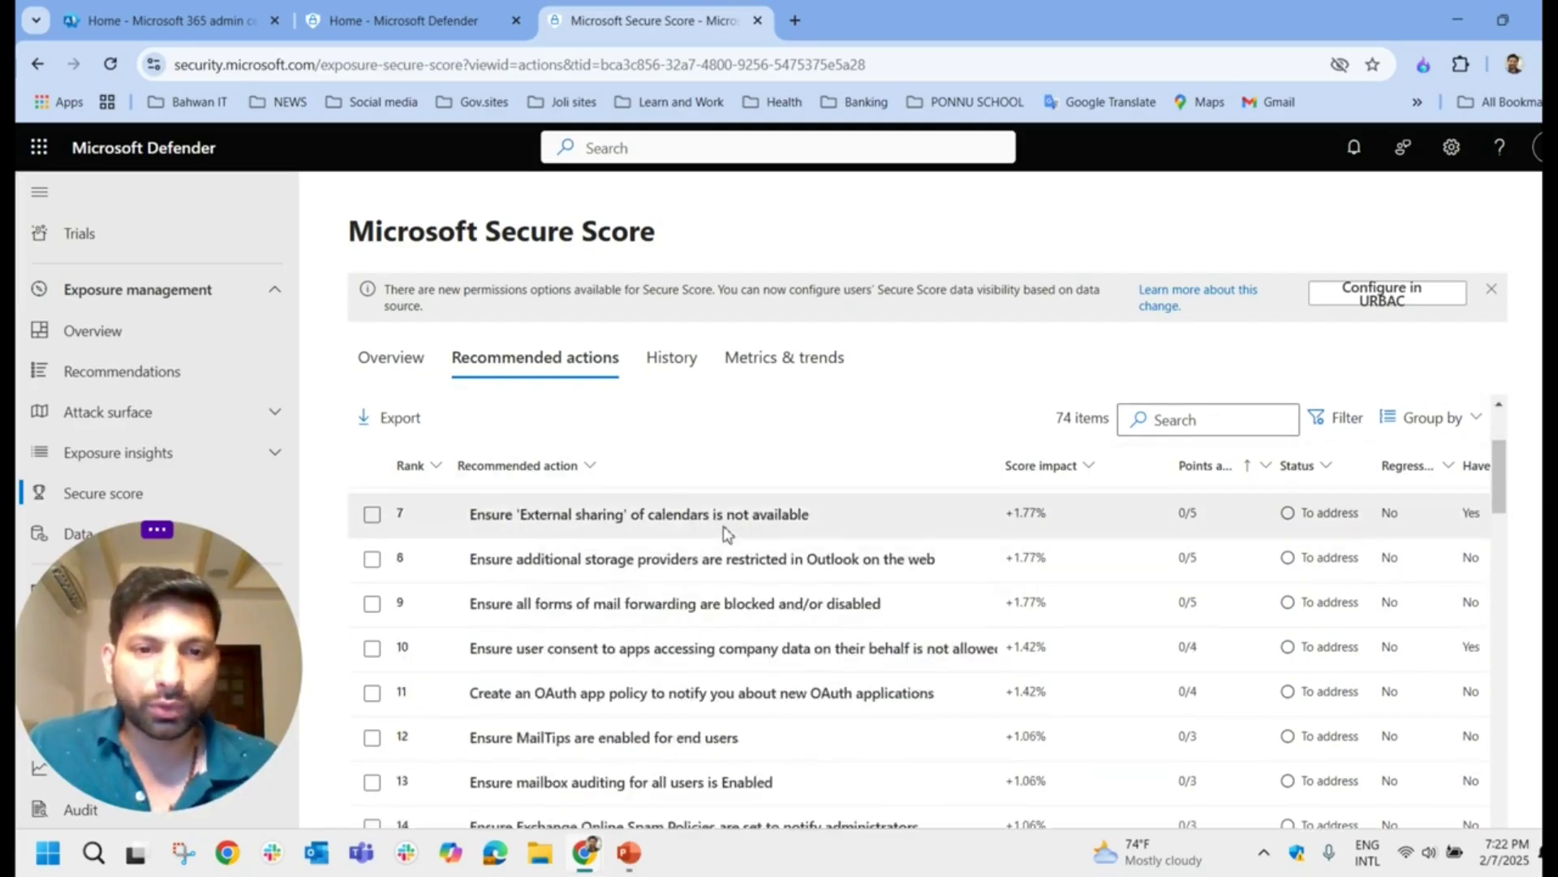
{"action": "scroll", "coordinate": [810, 690], "scroll_direction": "down", "scroll_amount": 2}
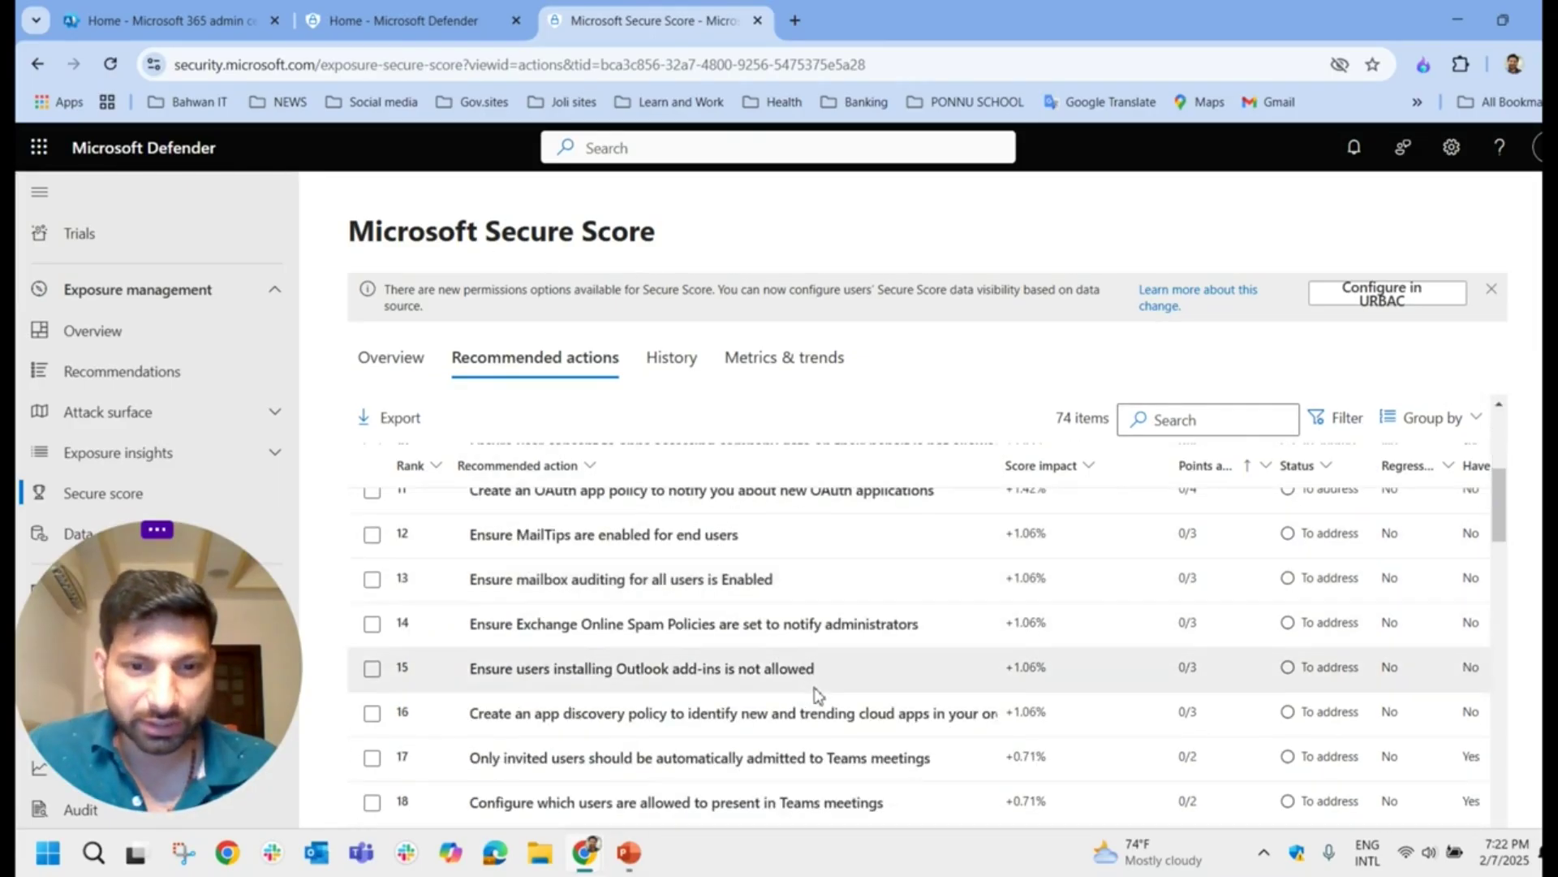
{"action": "scroll", "coordinate": [815, 695], "scroll_direction": "up", "scroll_amount": 4}
{"action": "scroll", "coordinate": [816, 694], "scroll_direction": "up", "scroll_amount": 3}
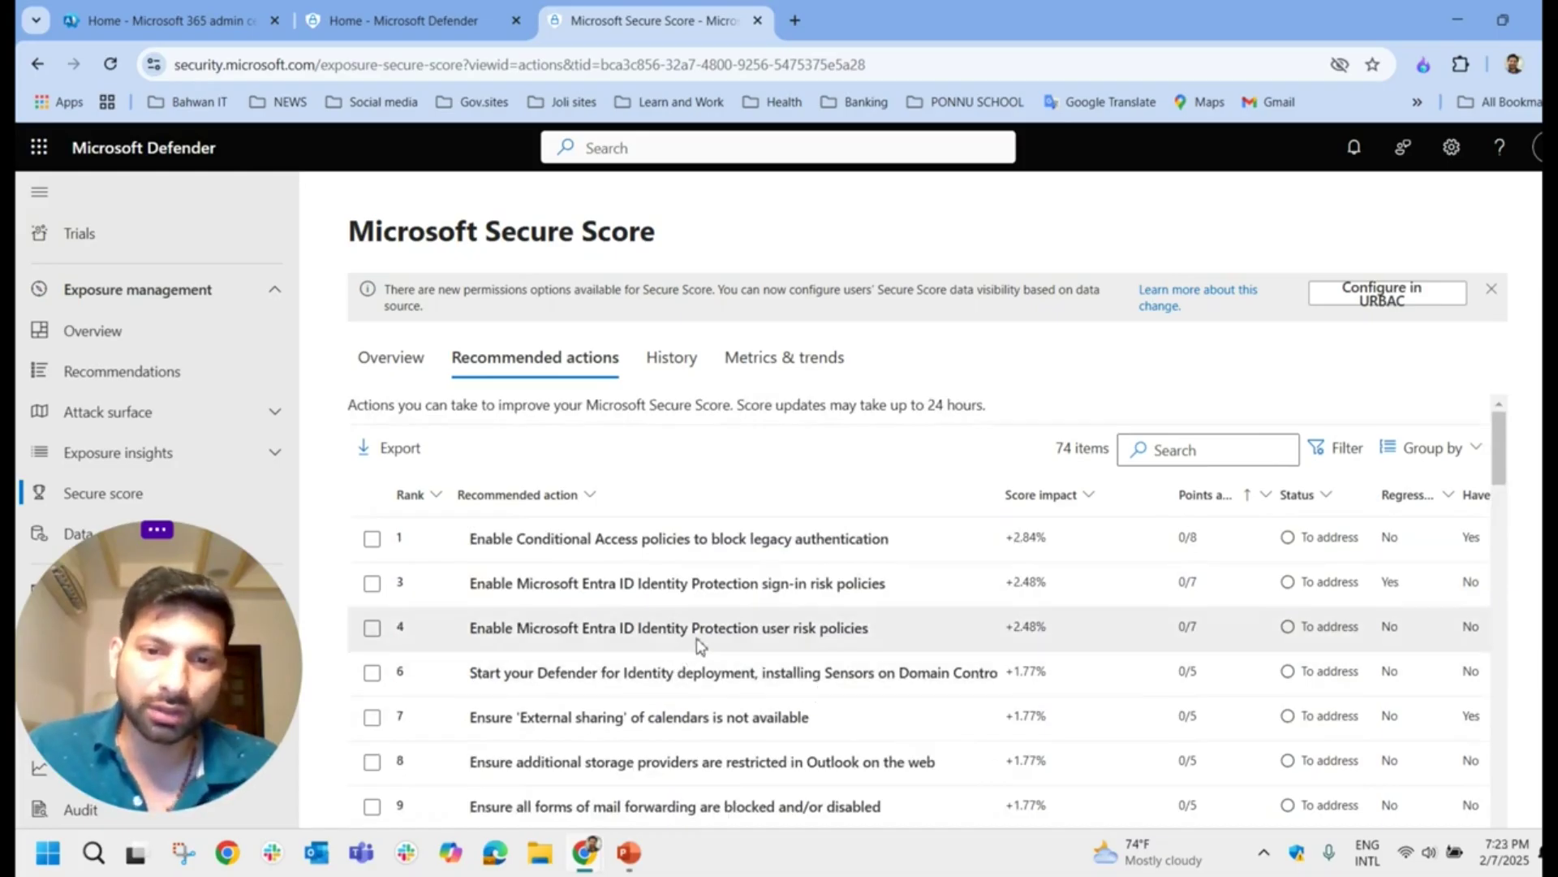
{"action": "scroll", "coordinate": [714, 637], "scroll_direction": "down", "scroll_amount": 4}
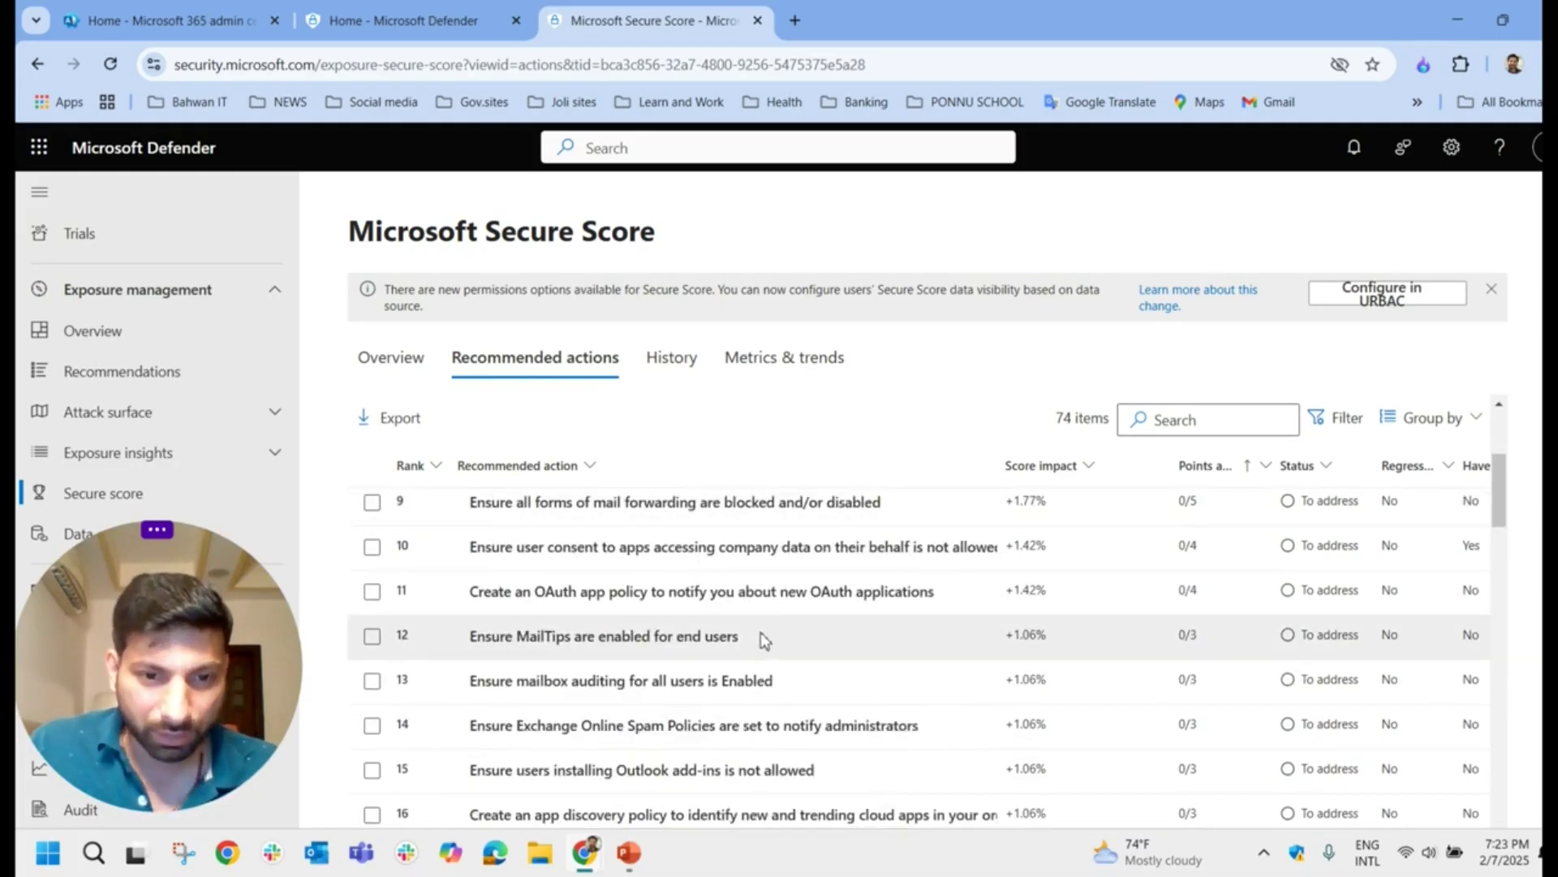
Step: Review the PowerShell implementation steps for enabling mailbox auditing for all users
{"action": "left_click", "coordinate": [735, 684]}
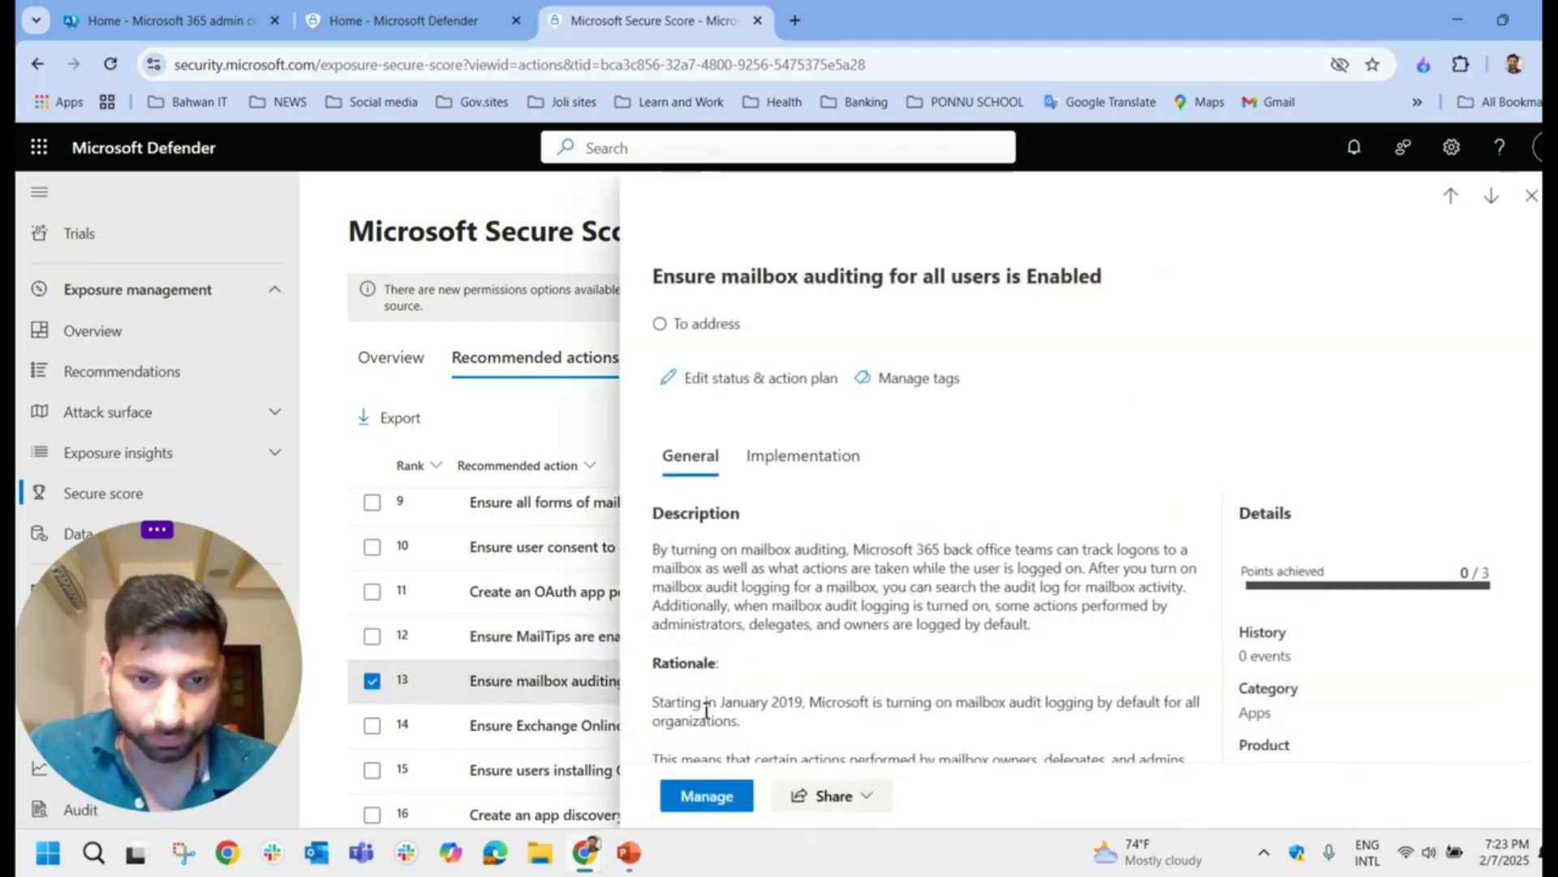
{"action": "left_click_drag", "start_coordinate": [654, 280], "coordinate": [1120, 278]}
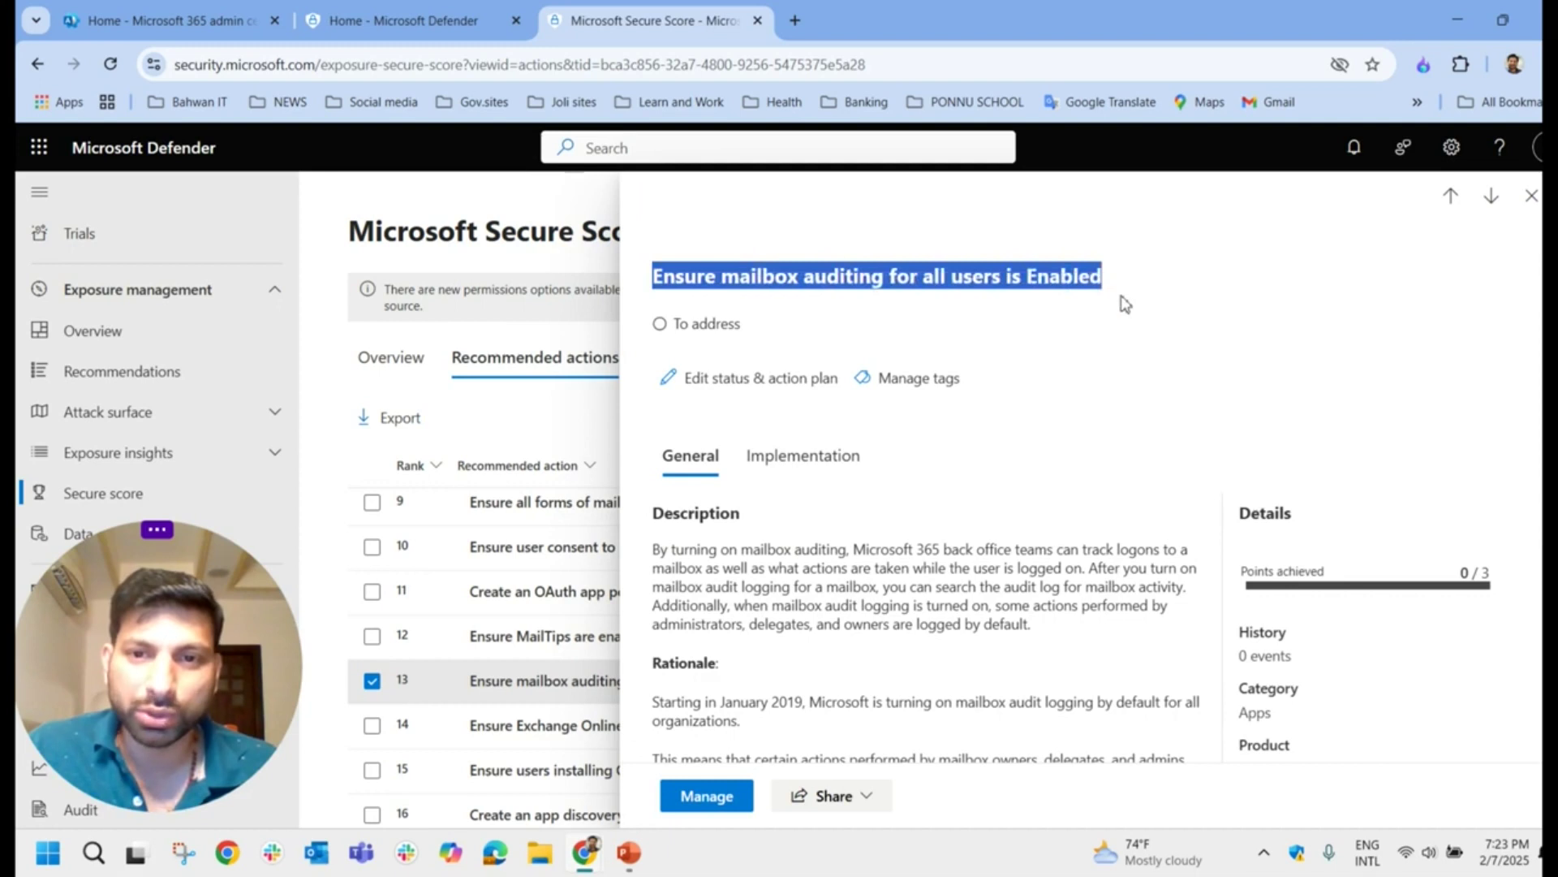
{"action": "left_click", "coordinate": [800, 464]}
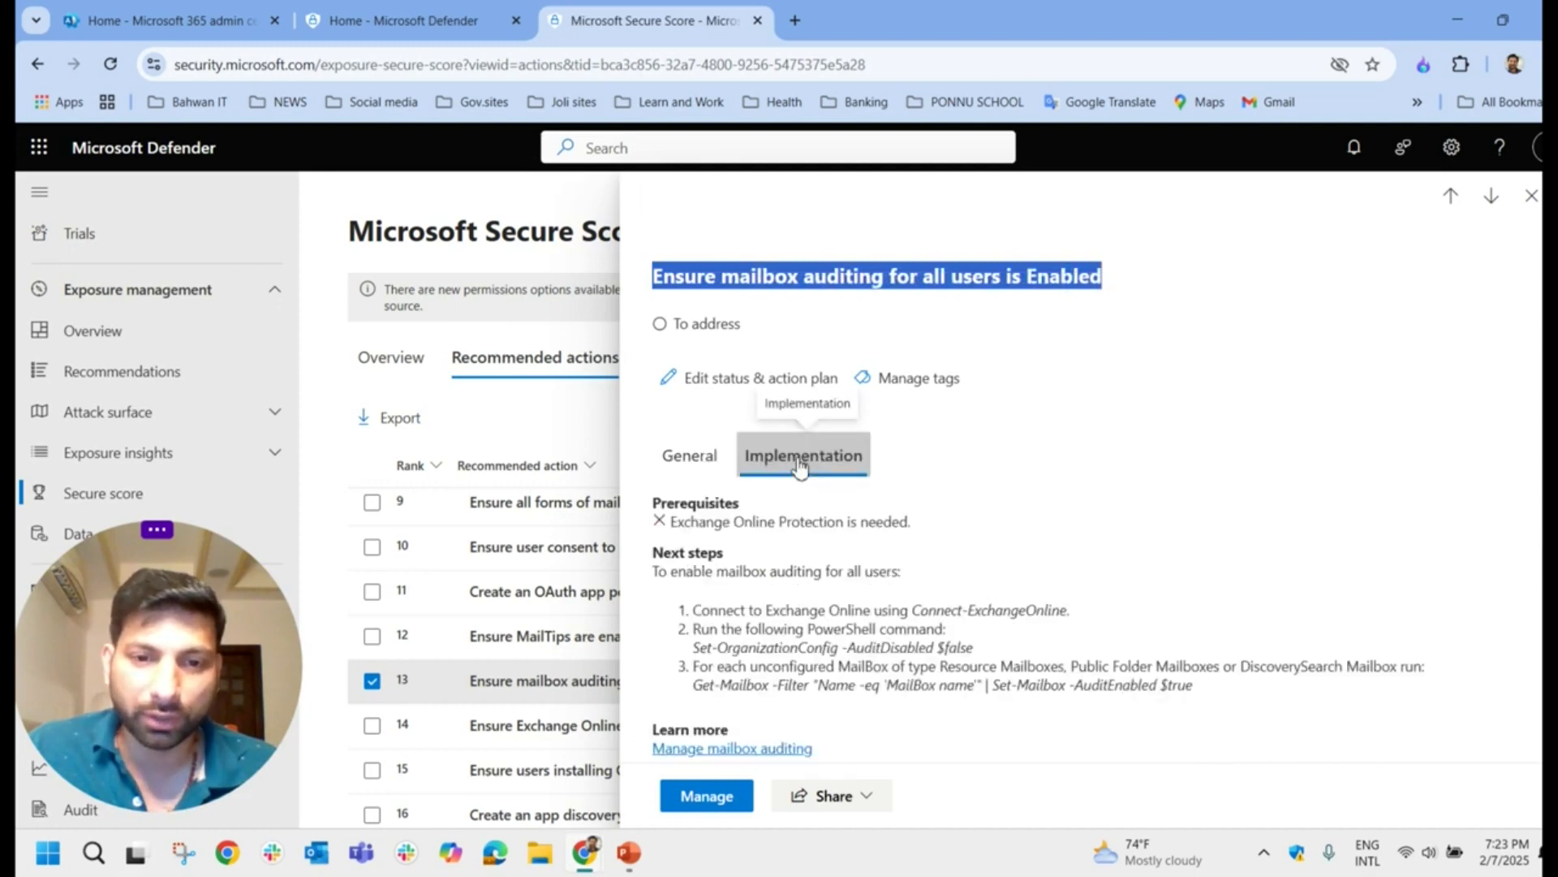
{"action": "left_click", "coordinate": [1169, 682]}
{"action": "left_click_drag", "start_coordinate": [1217, 691], "coordinate": [684, 617]}
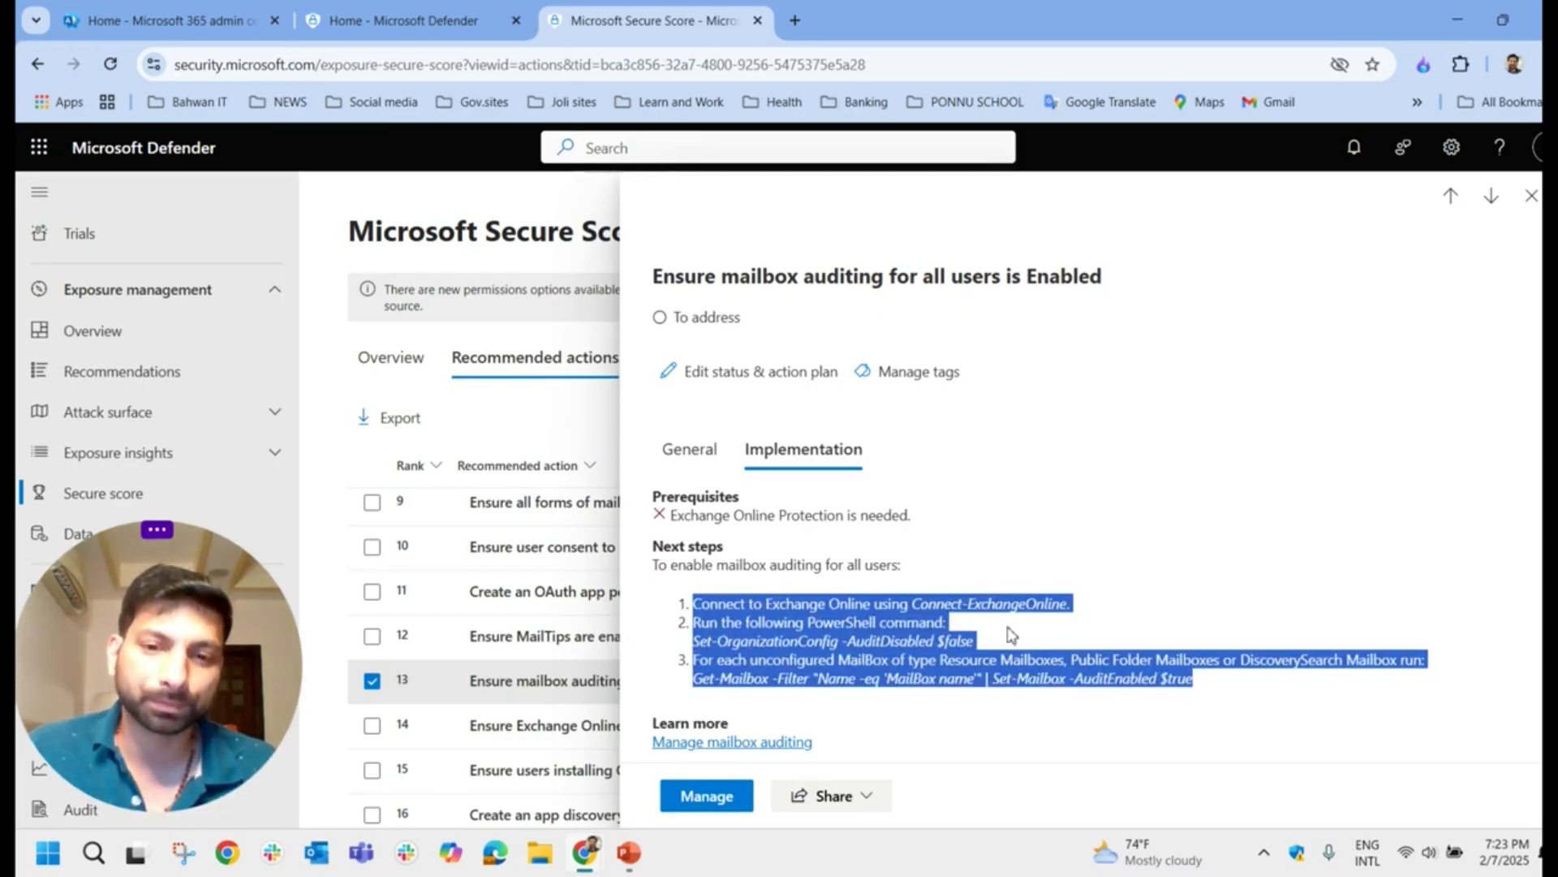
{"action": "left_click", "coordinate": [701, 611]}
{"action": "left_click", "coordinate": [1532, 196]}
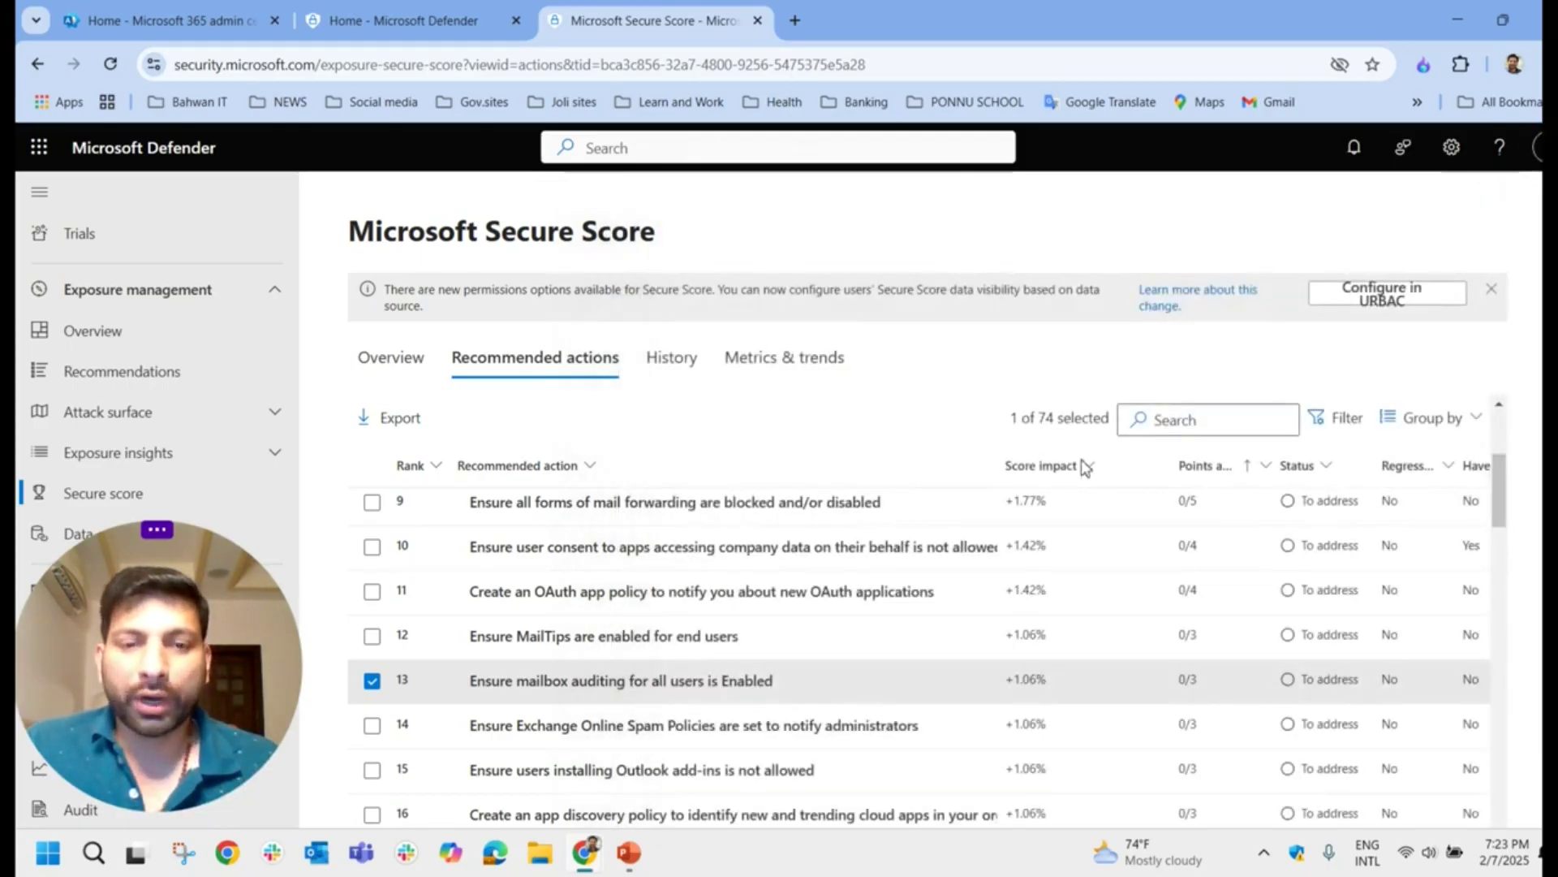
Step: Recheck the legacy authentication recommendation's description and implementation, then show the Best Practices for an Optimal Score slide
{"action": "scroll", "coordinate": [868, 413], "scroll_direction": "up", "scroll_amount": 4}
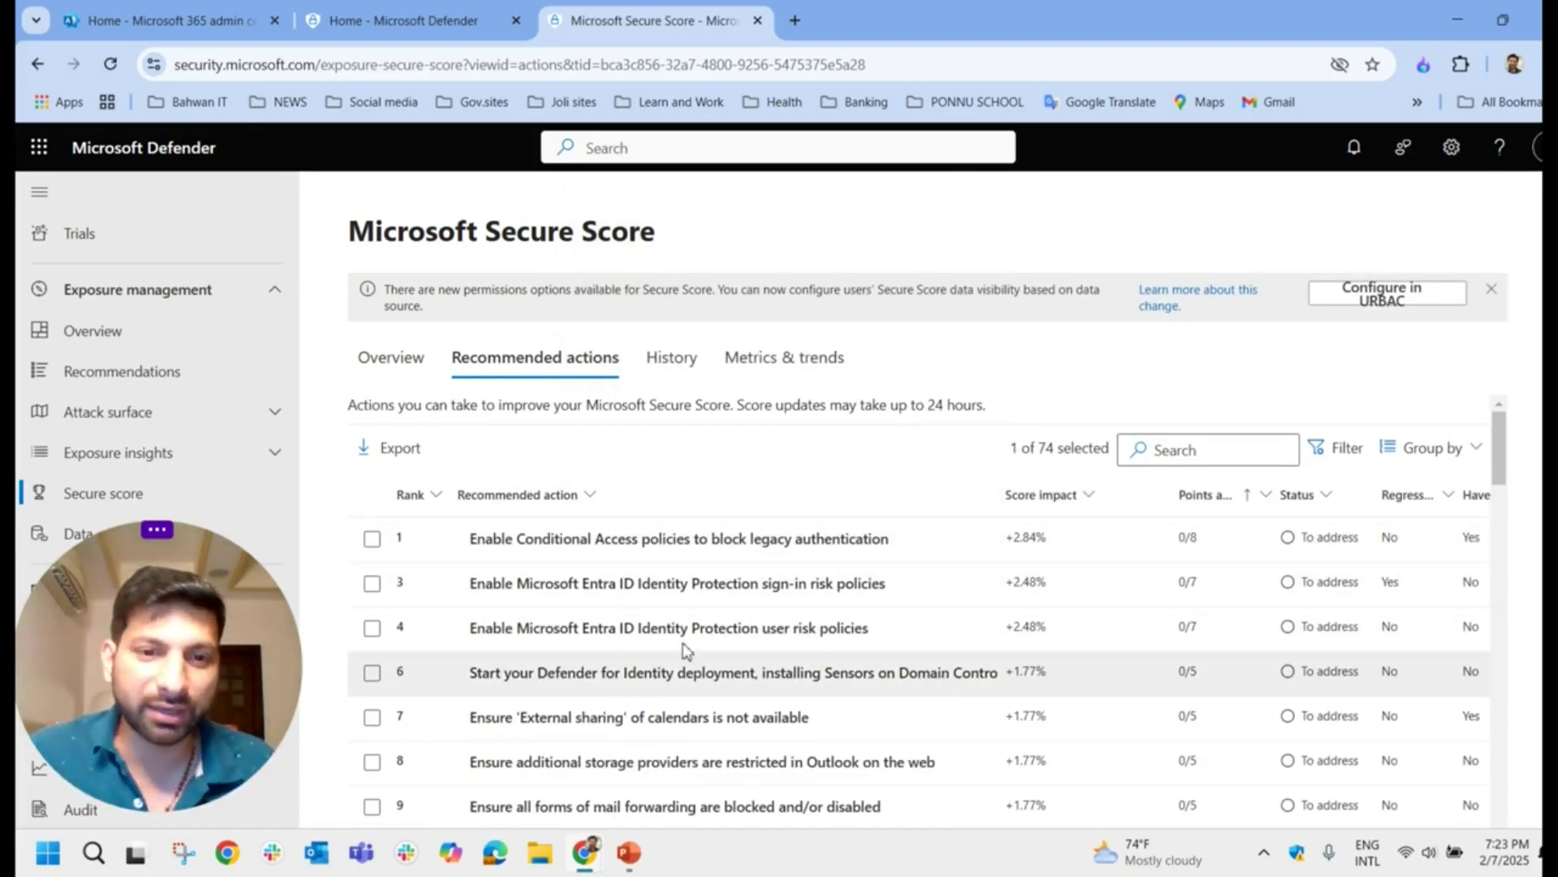
{"action": "left_click", "coordinate": [628, 539]}
{"action": "triple_click", "coordinate": [802, 509]}
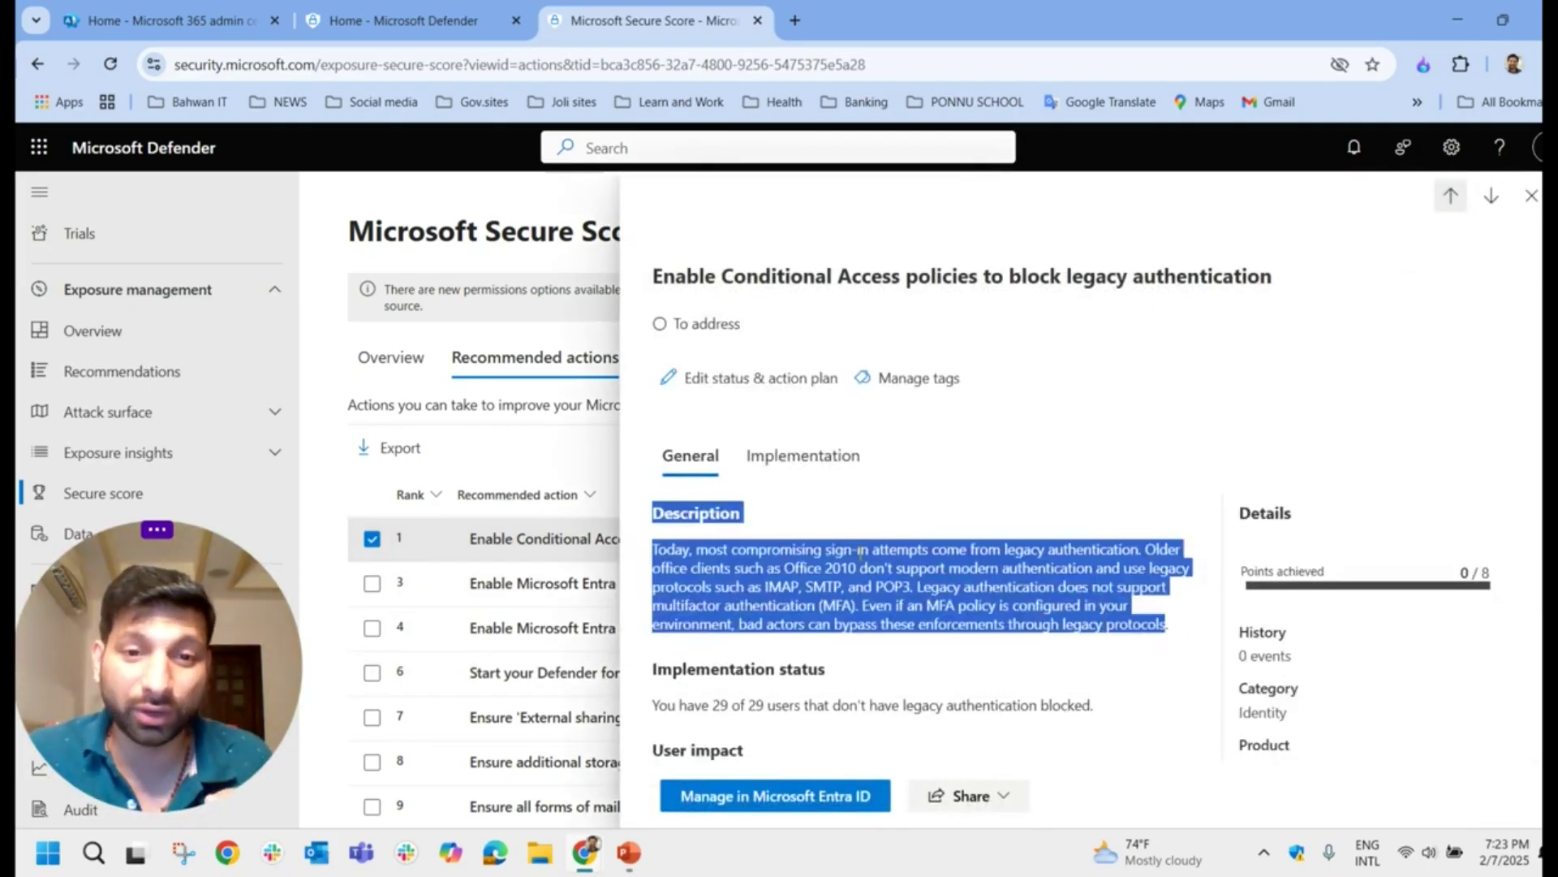
{"action": "left_click", "coordinate": [756, 526]}
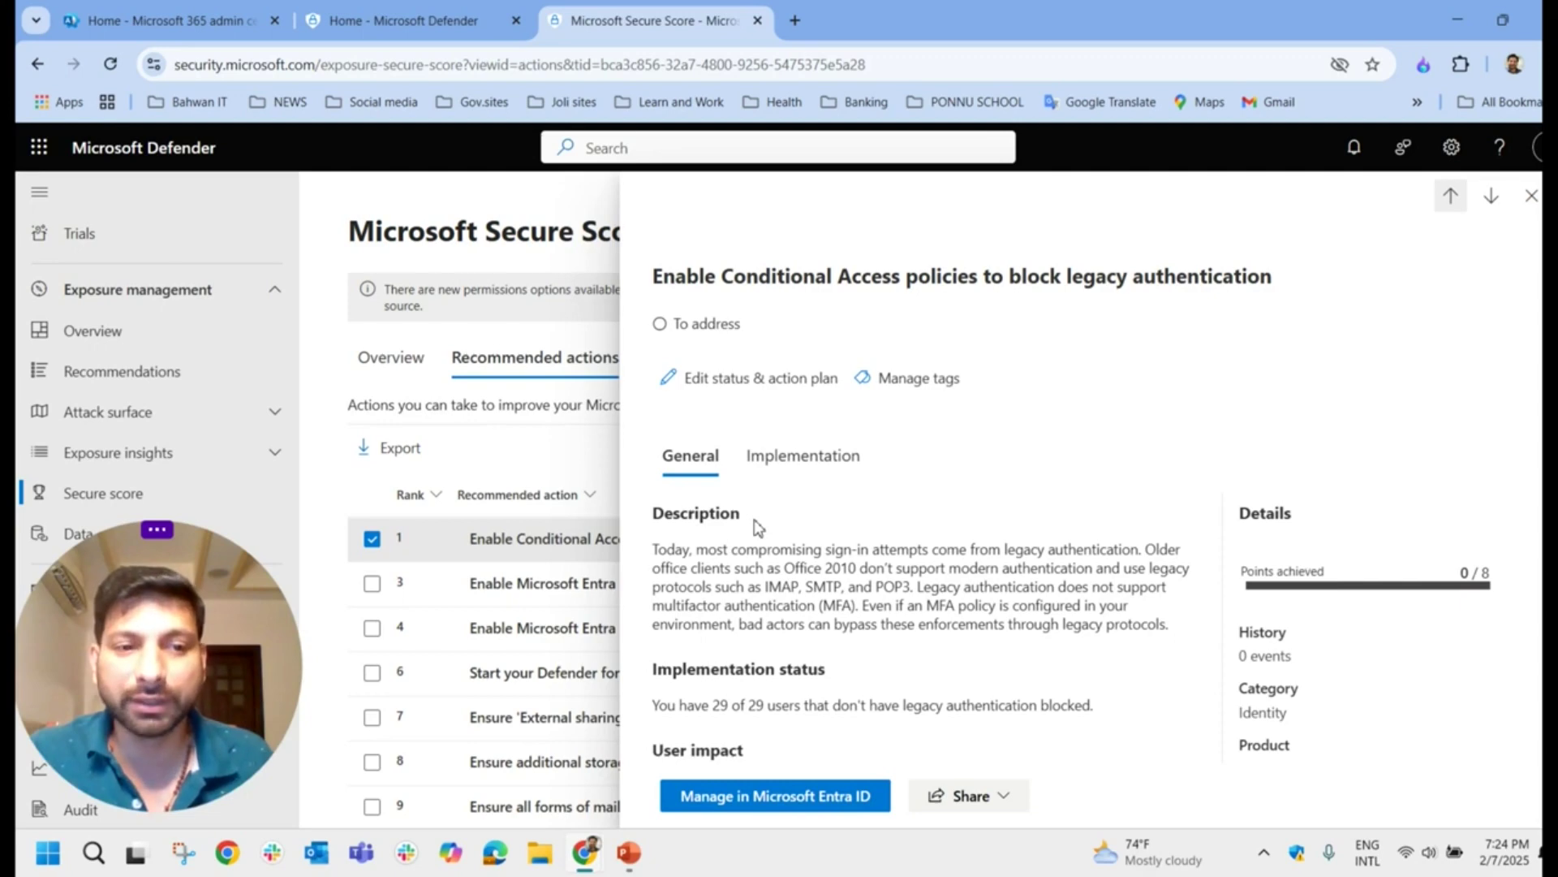
{"action": "left_click", "coordinate": [786, 459]}
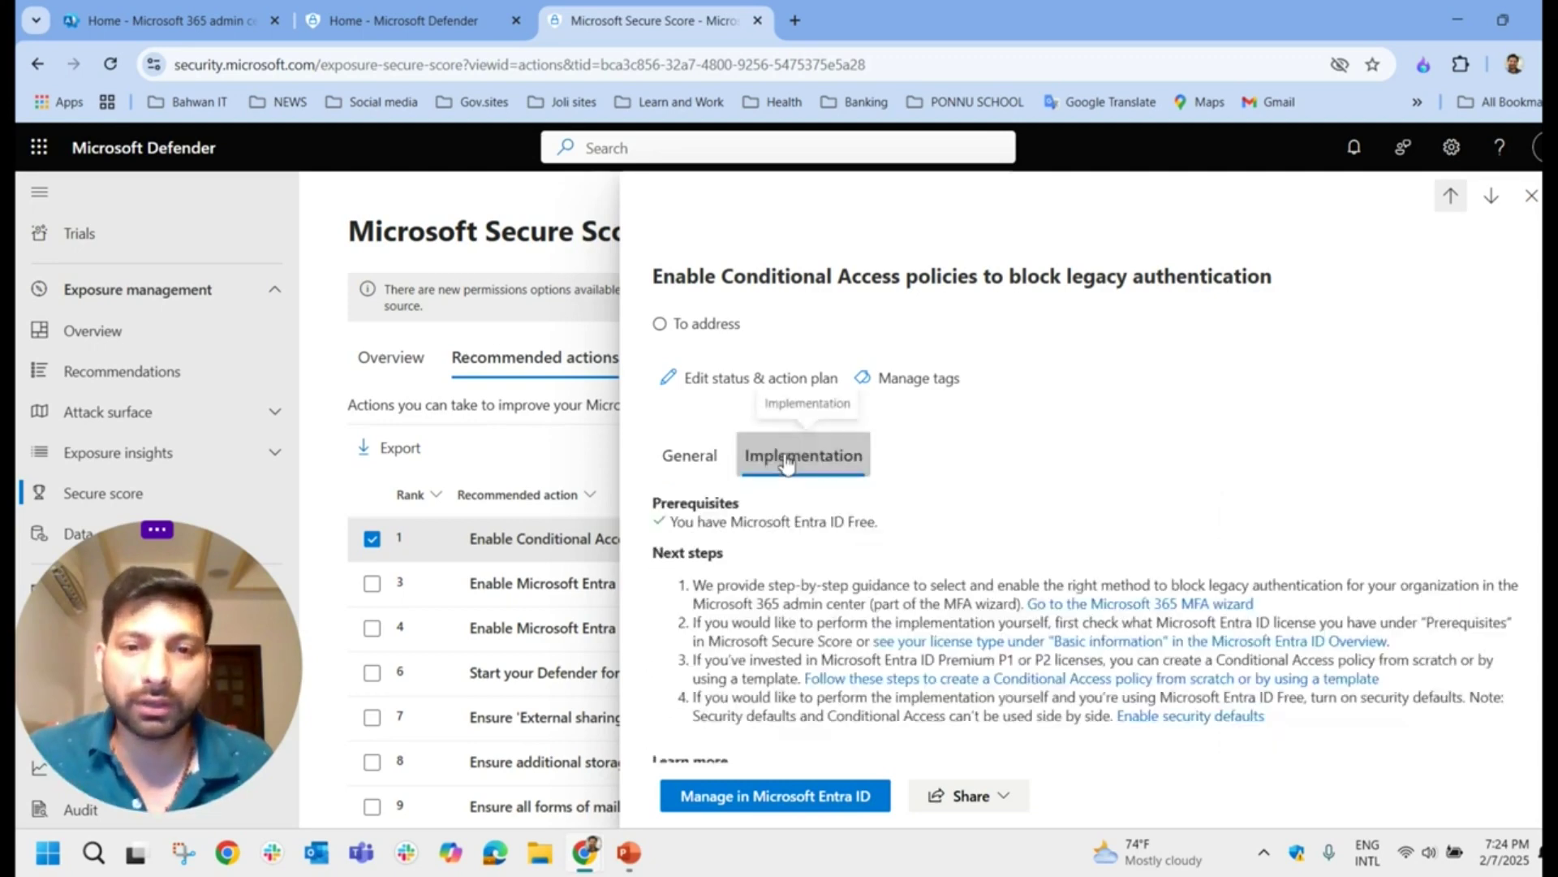
{"action": "key", "text": "Escape"}
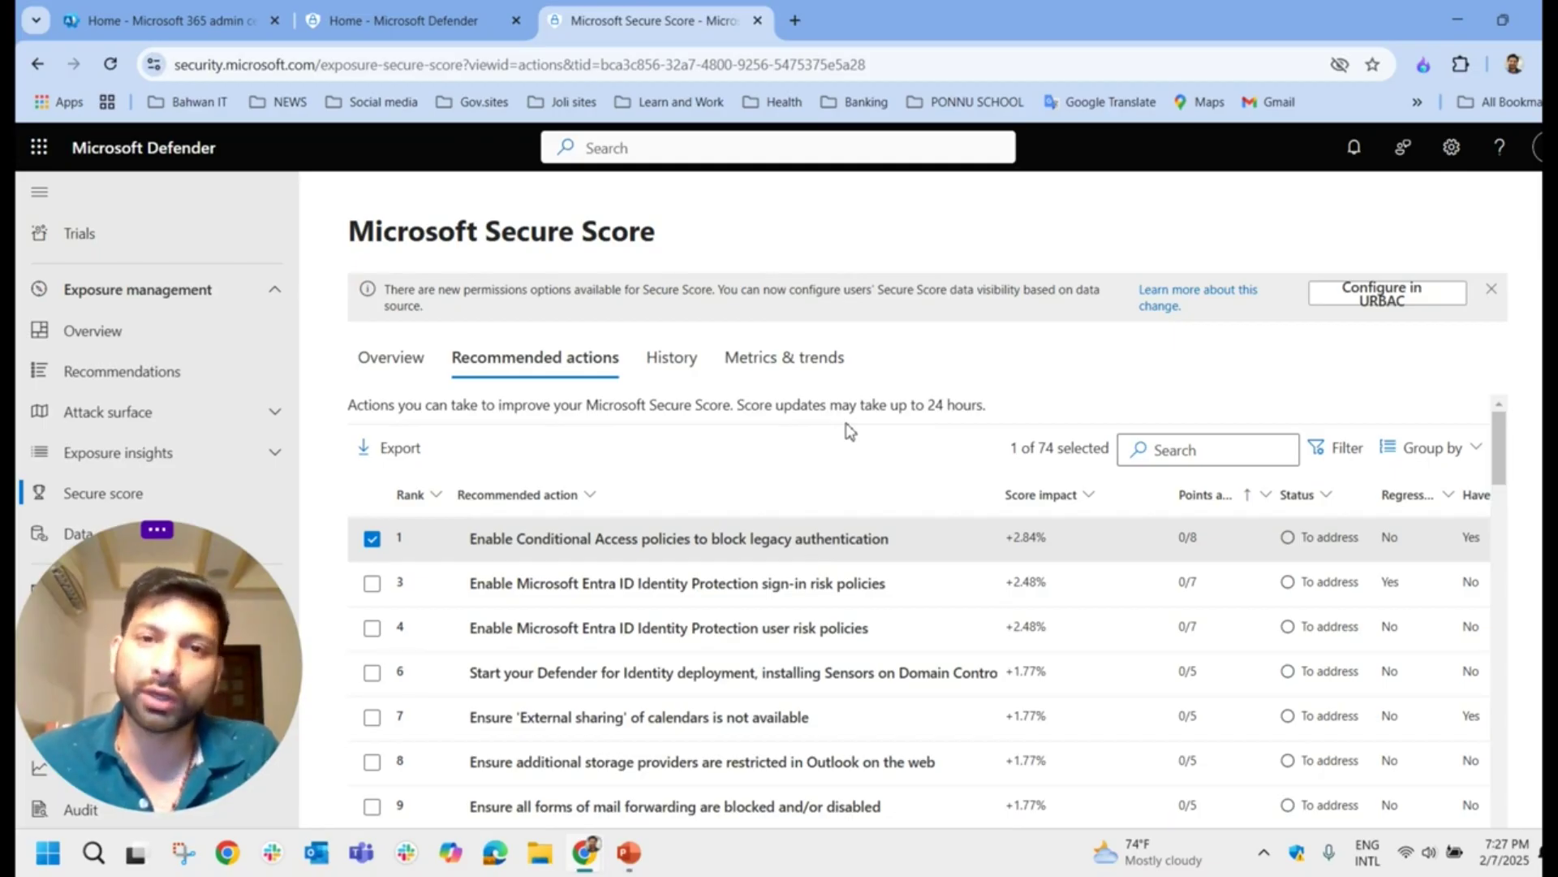
{"action": "key", "text": "alt+Tab"}
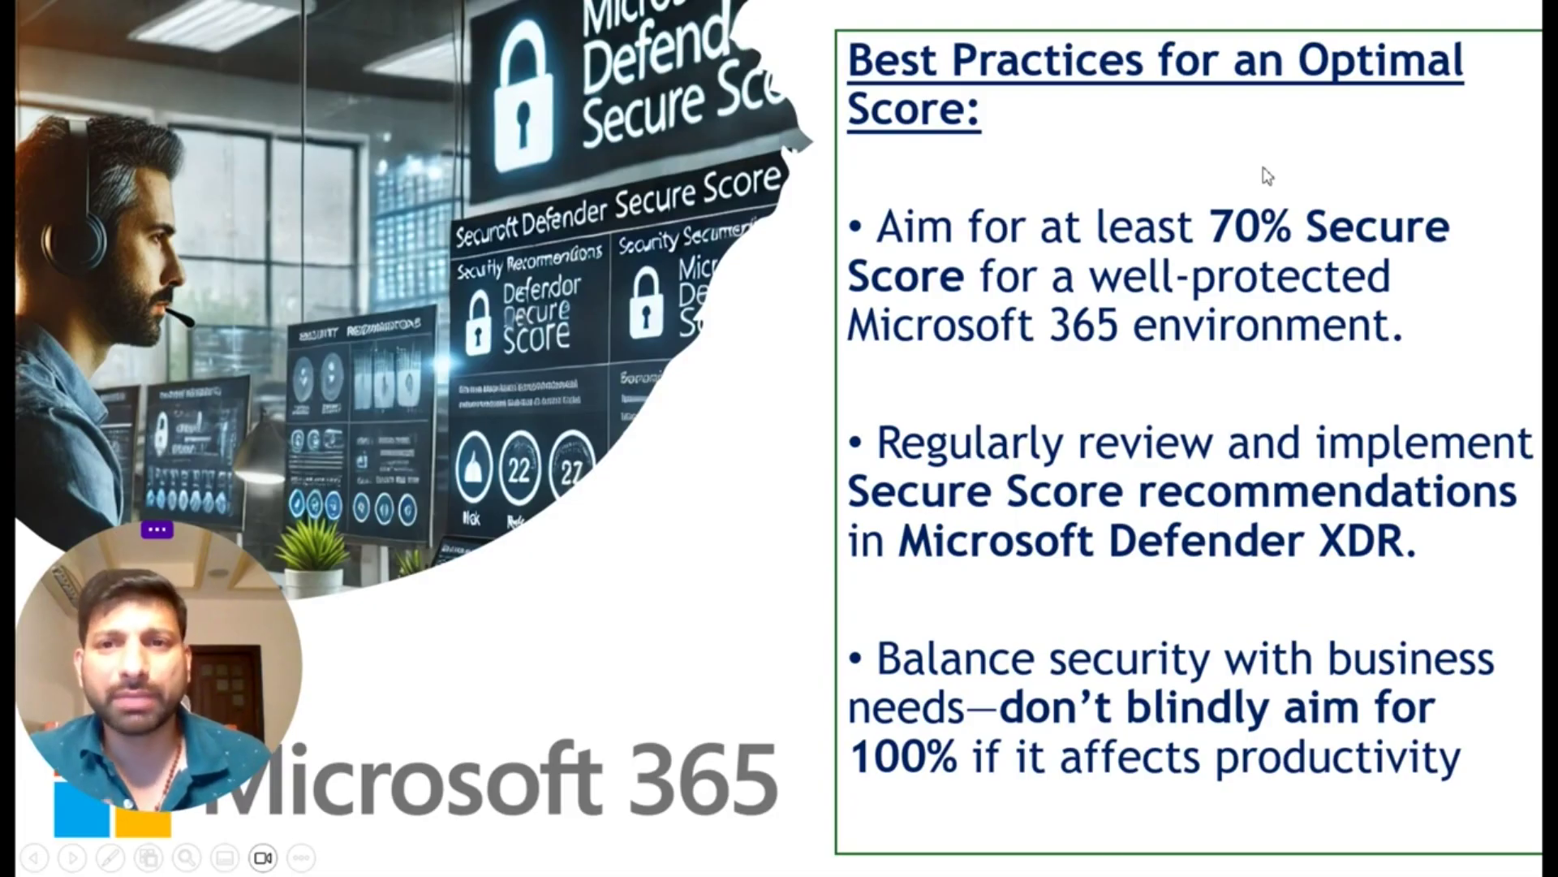